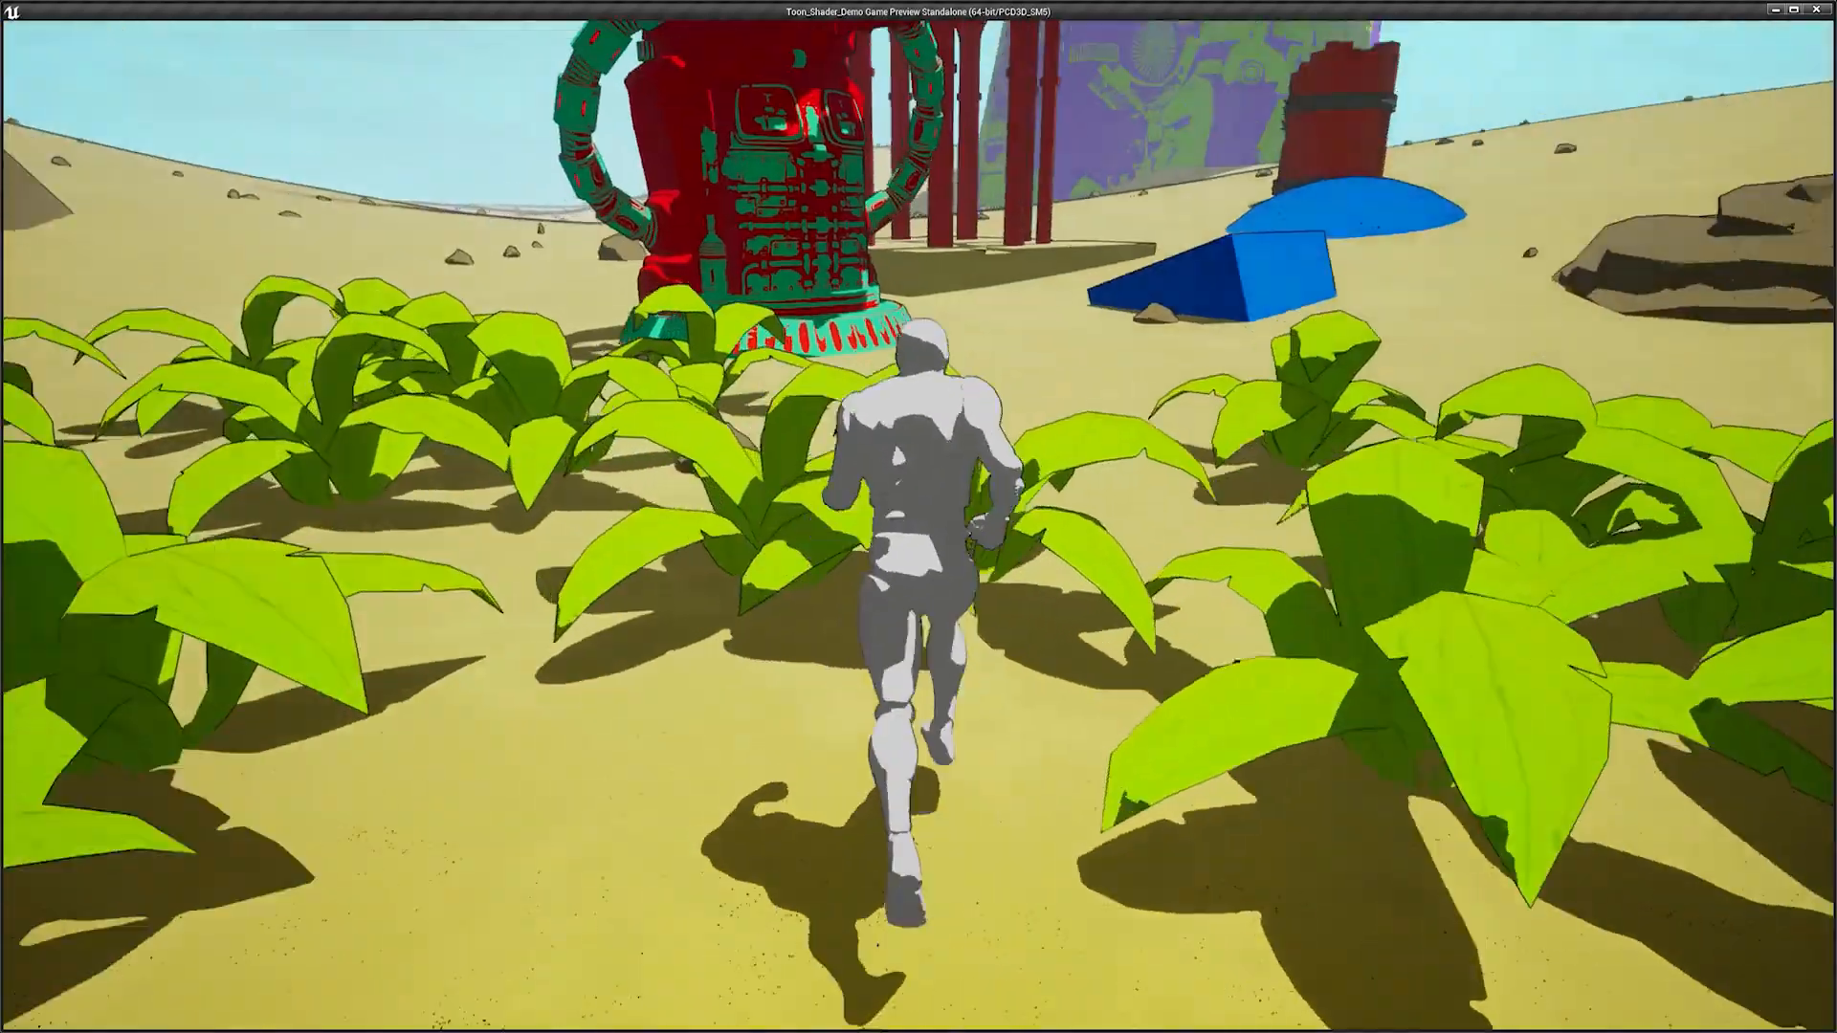
Step: Run and jump the character around the desert level to examine the toon shading on plants, rocks and columns, and end the preview
key(space)
key(space)
key(space)
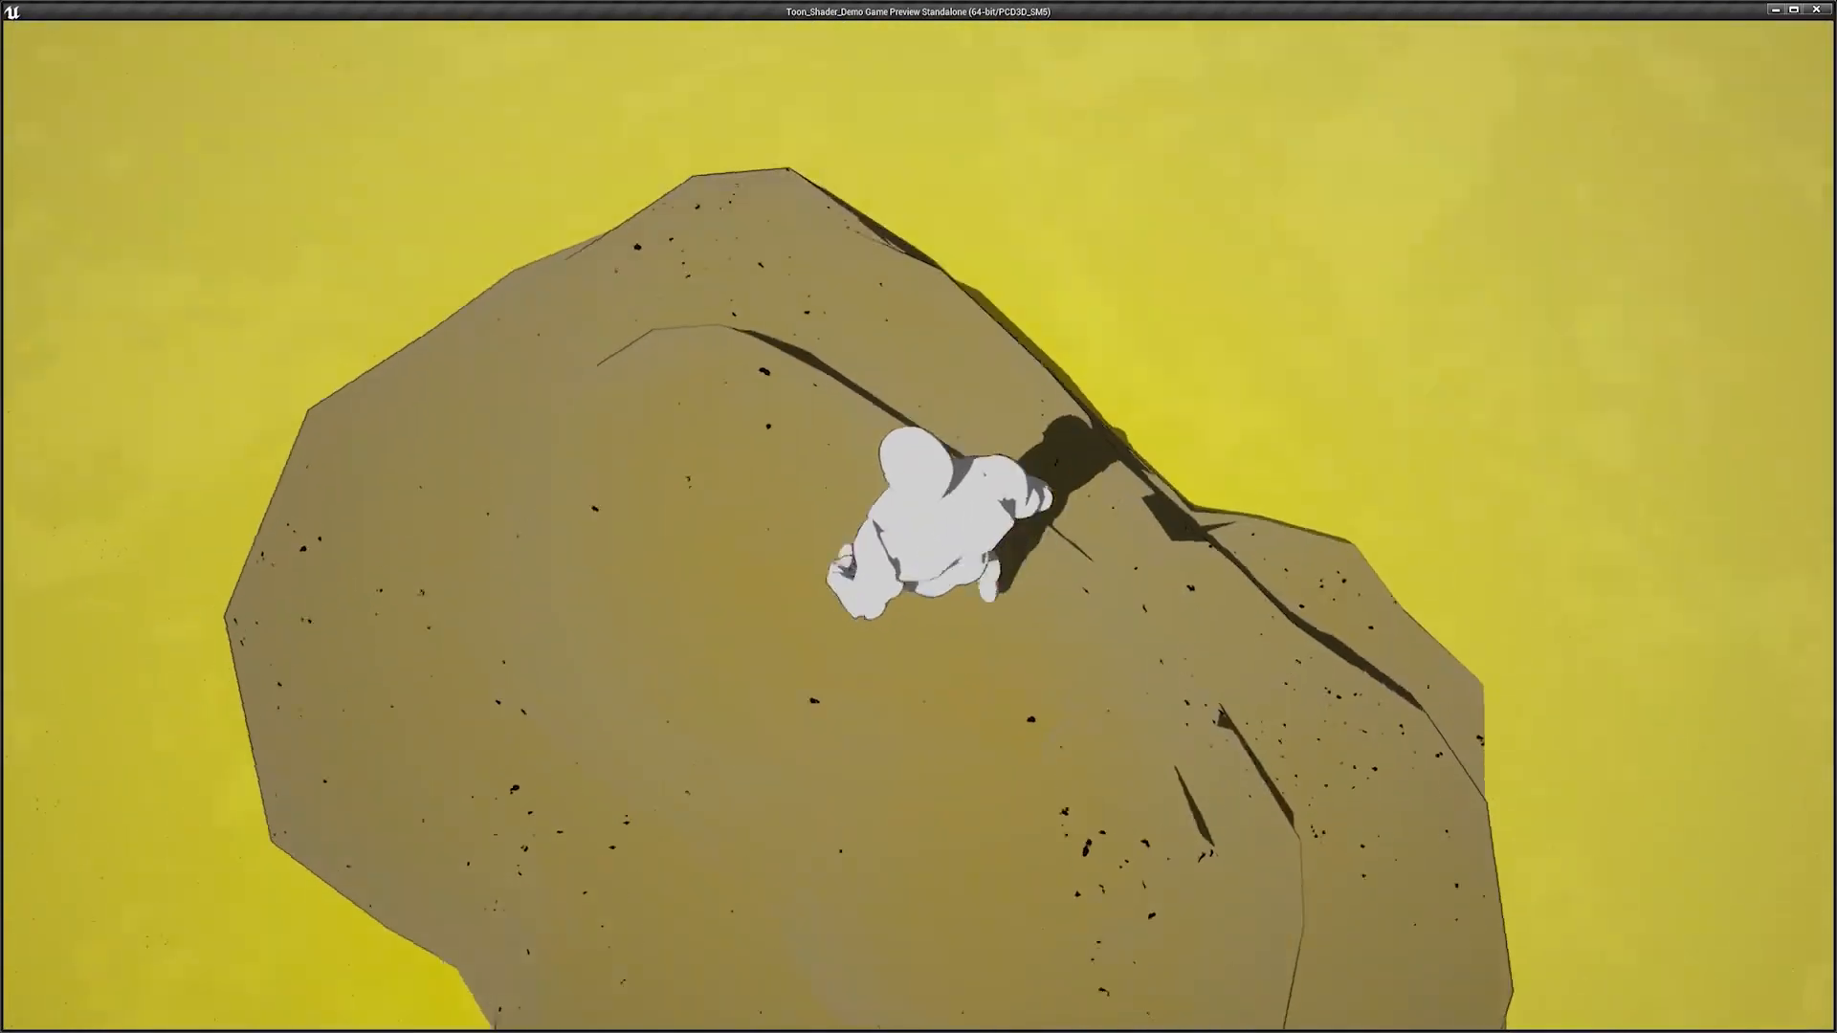
key(w)
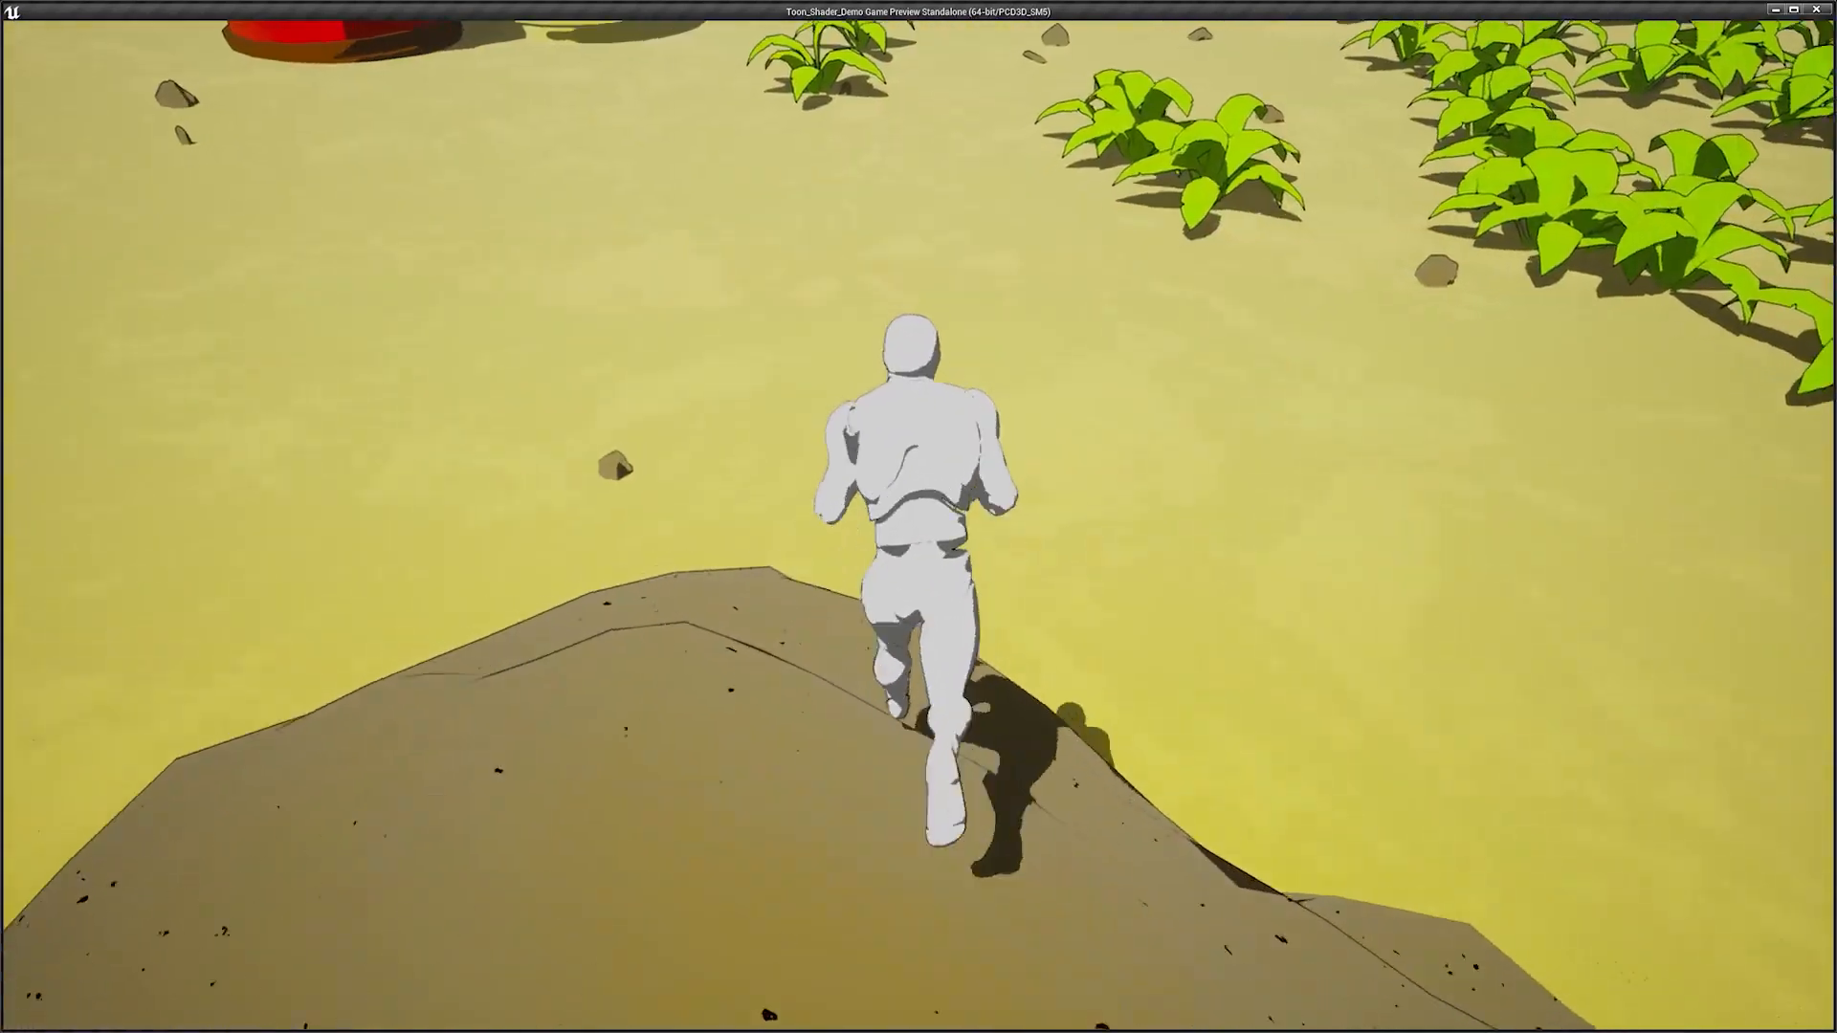
key(w)
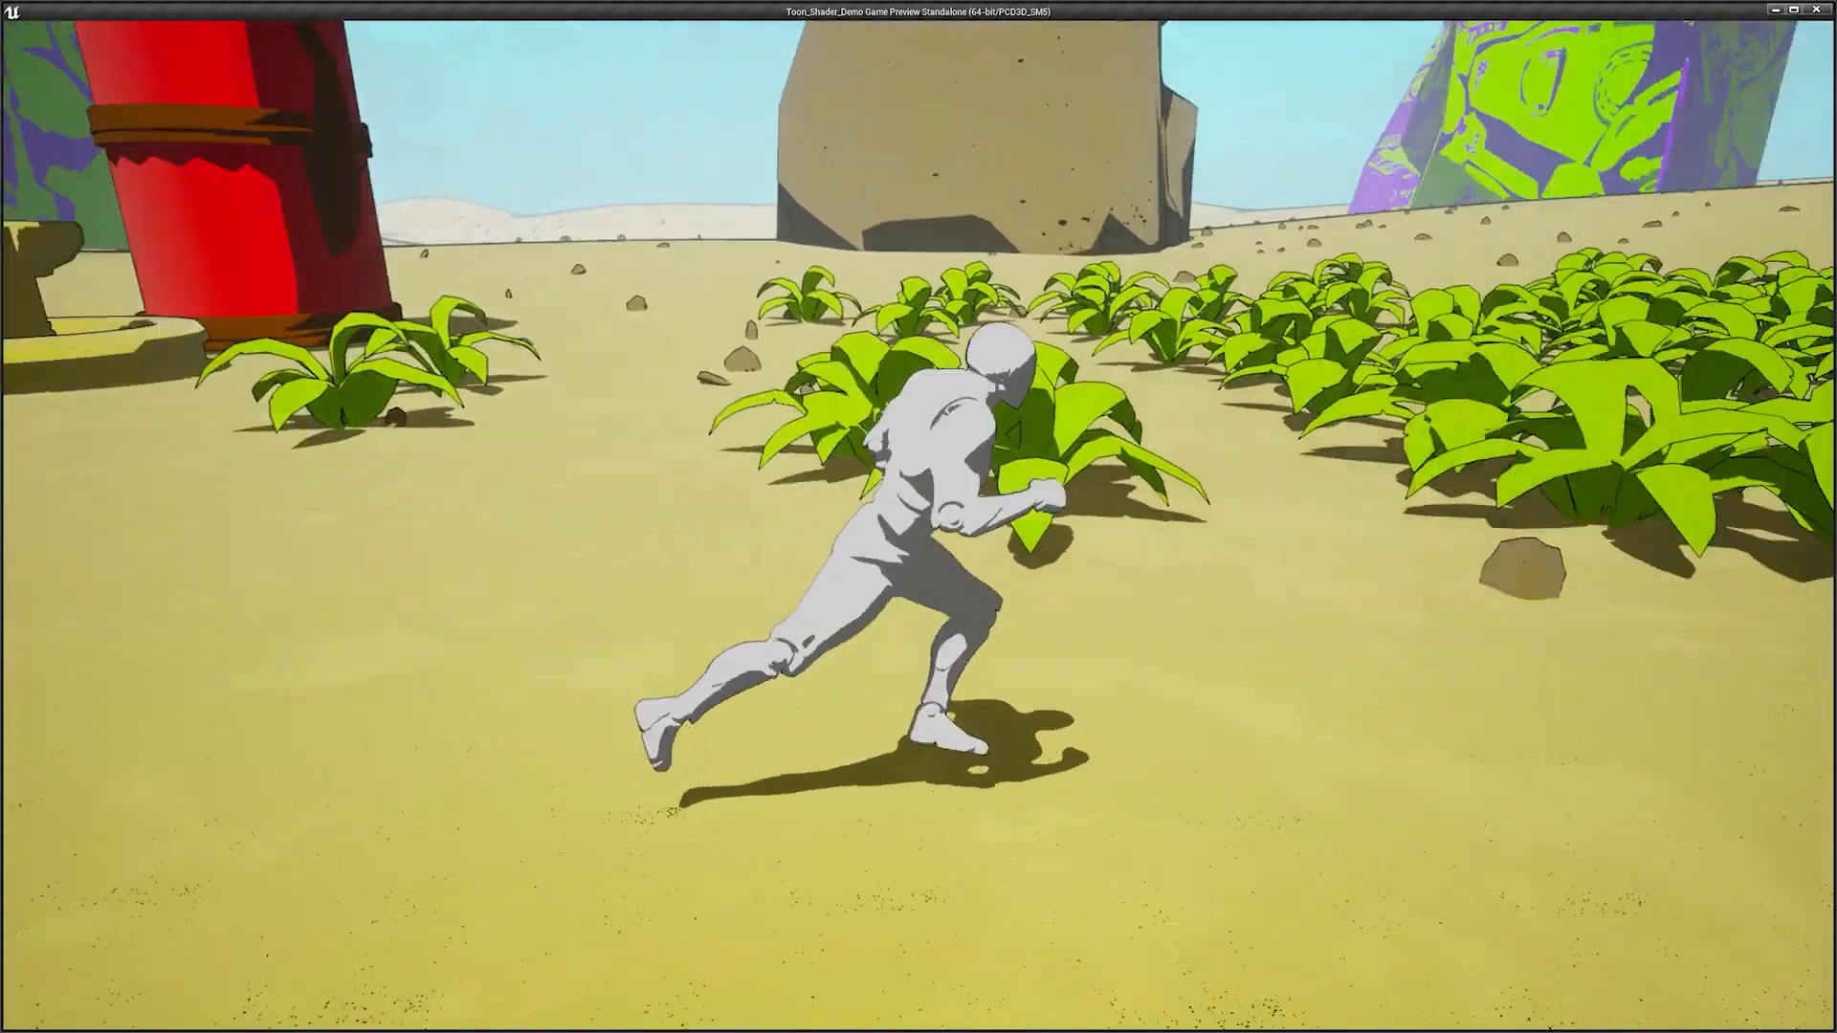
key(w)
key(w)
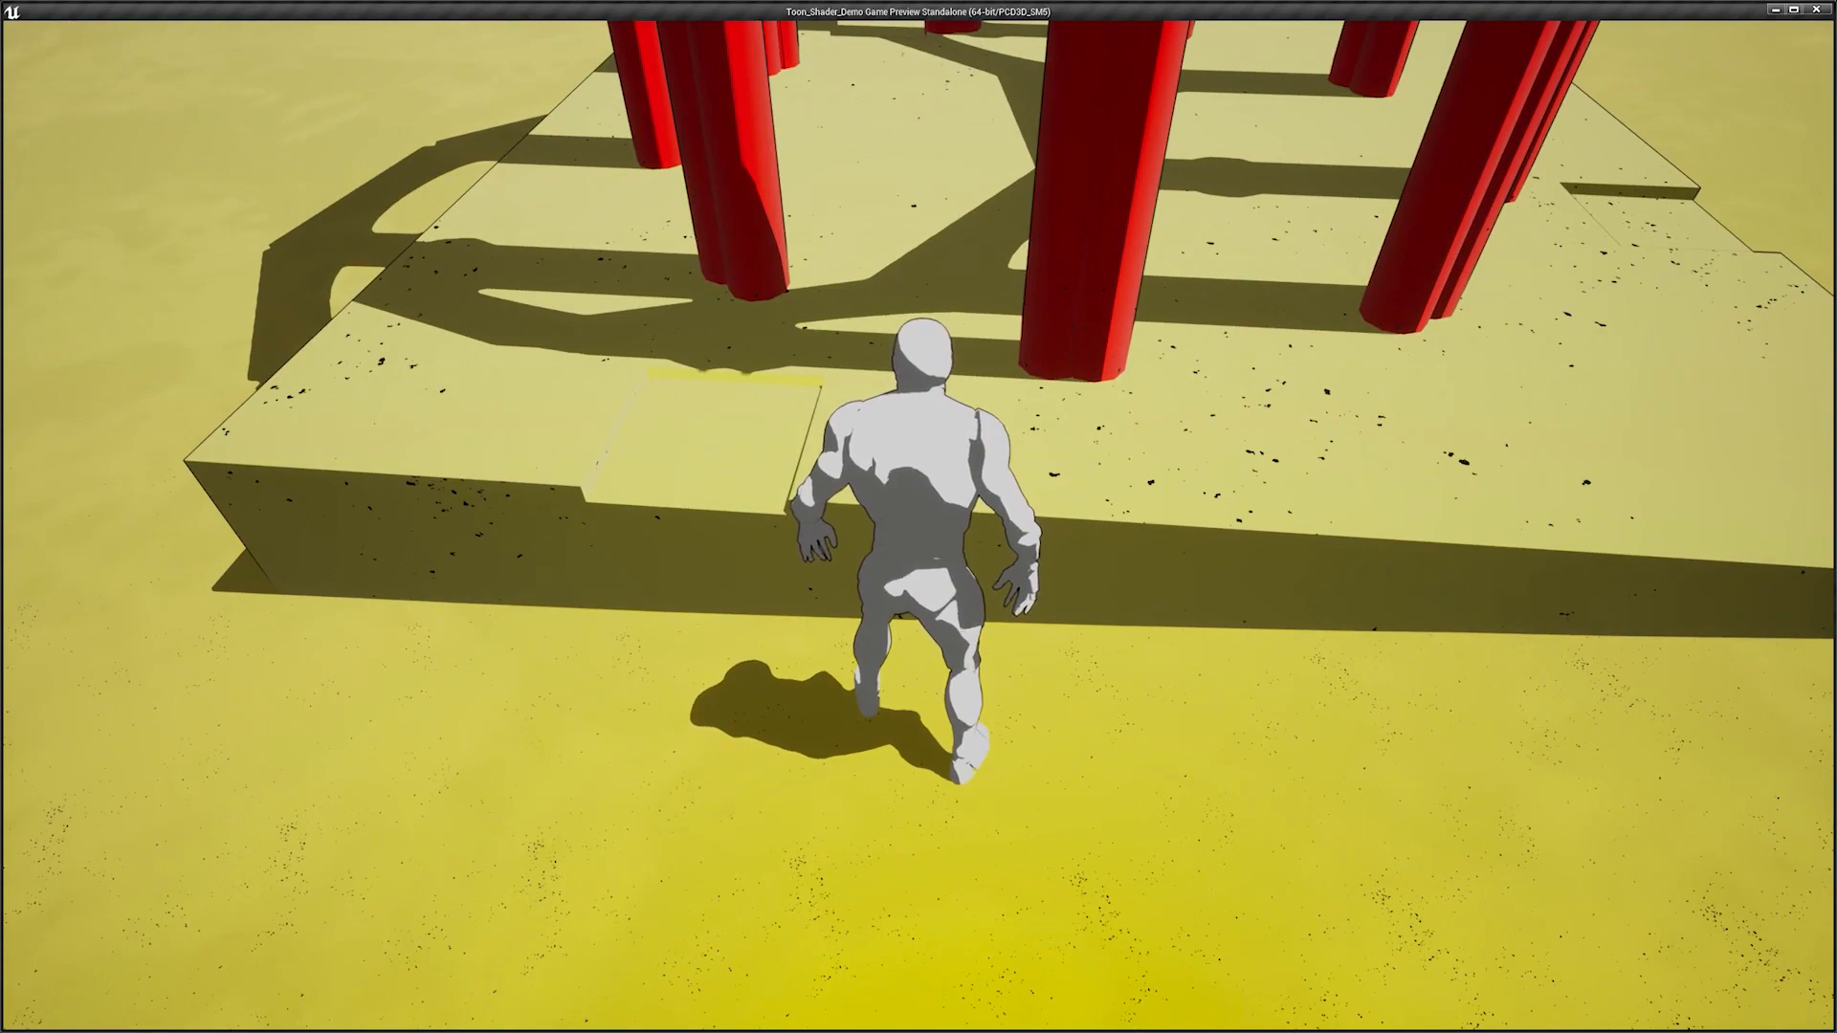
key(Escape)
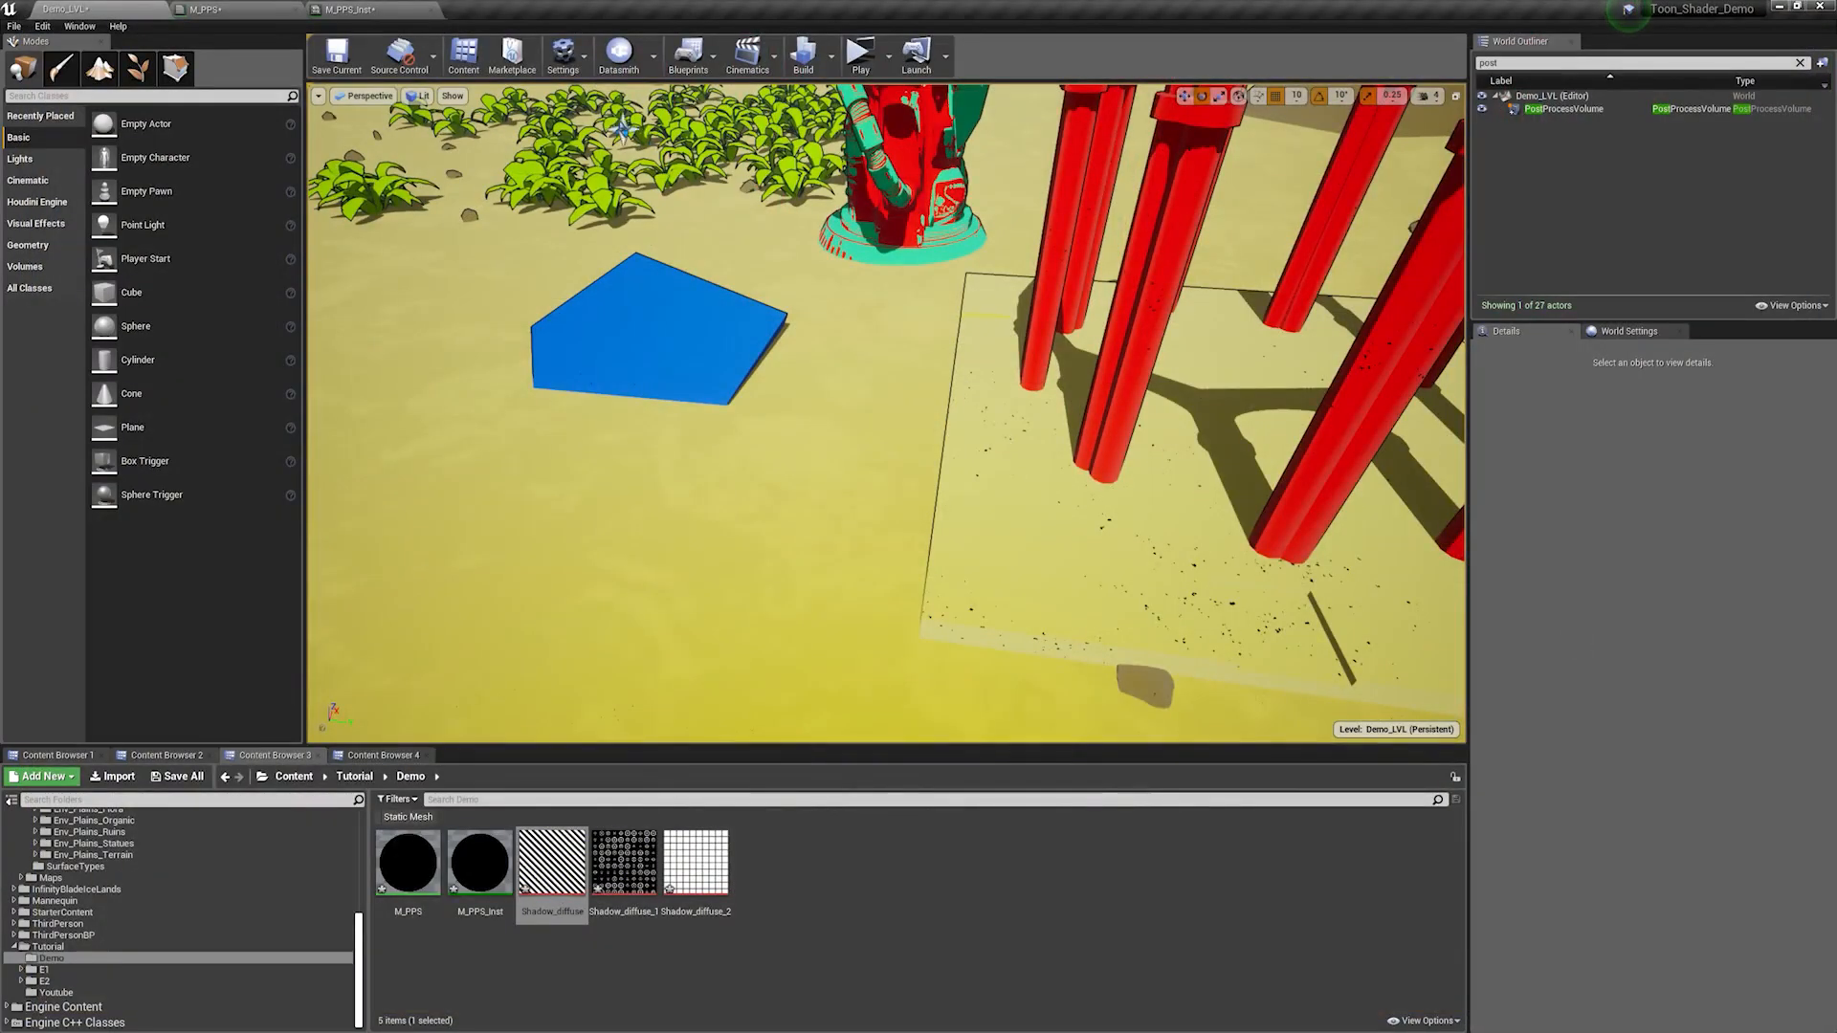
Step: Place the M_PPS_Inst editor in a floating window over the level and set its Shadow type parameter to 1.0
drag(409, 7, 1088, 409)
mouse_move(730, 525)
right_down()
mouse_move(861, 454)
mouse_move(727, 526)
right_up()
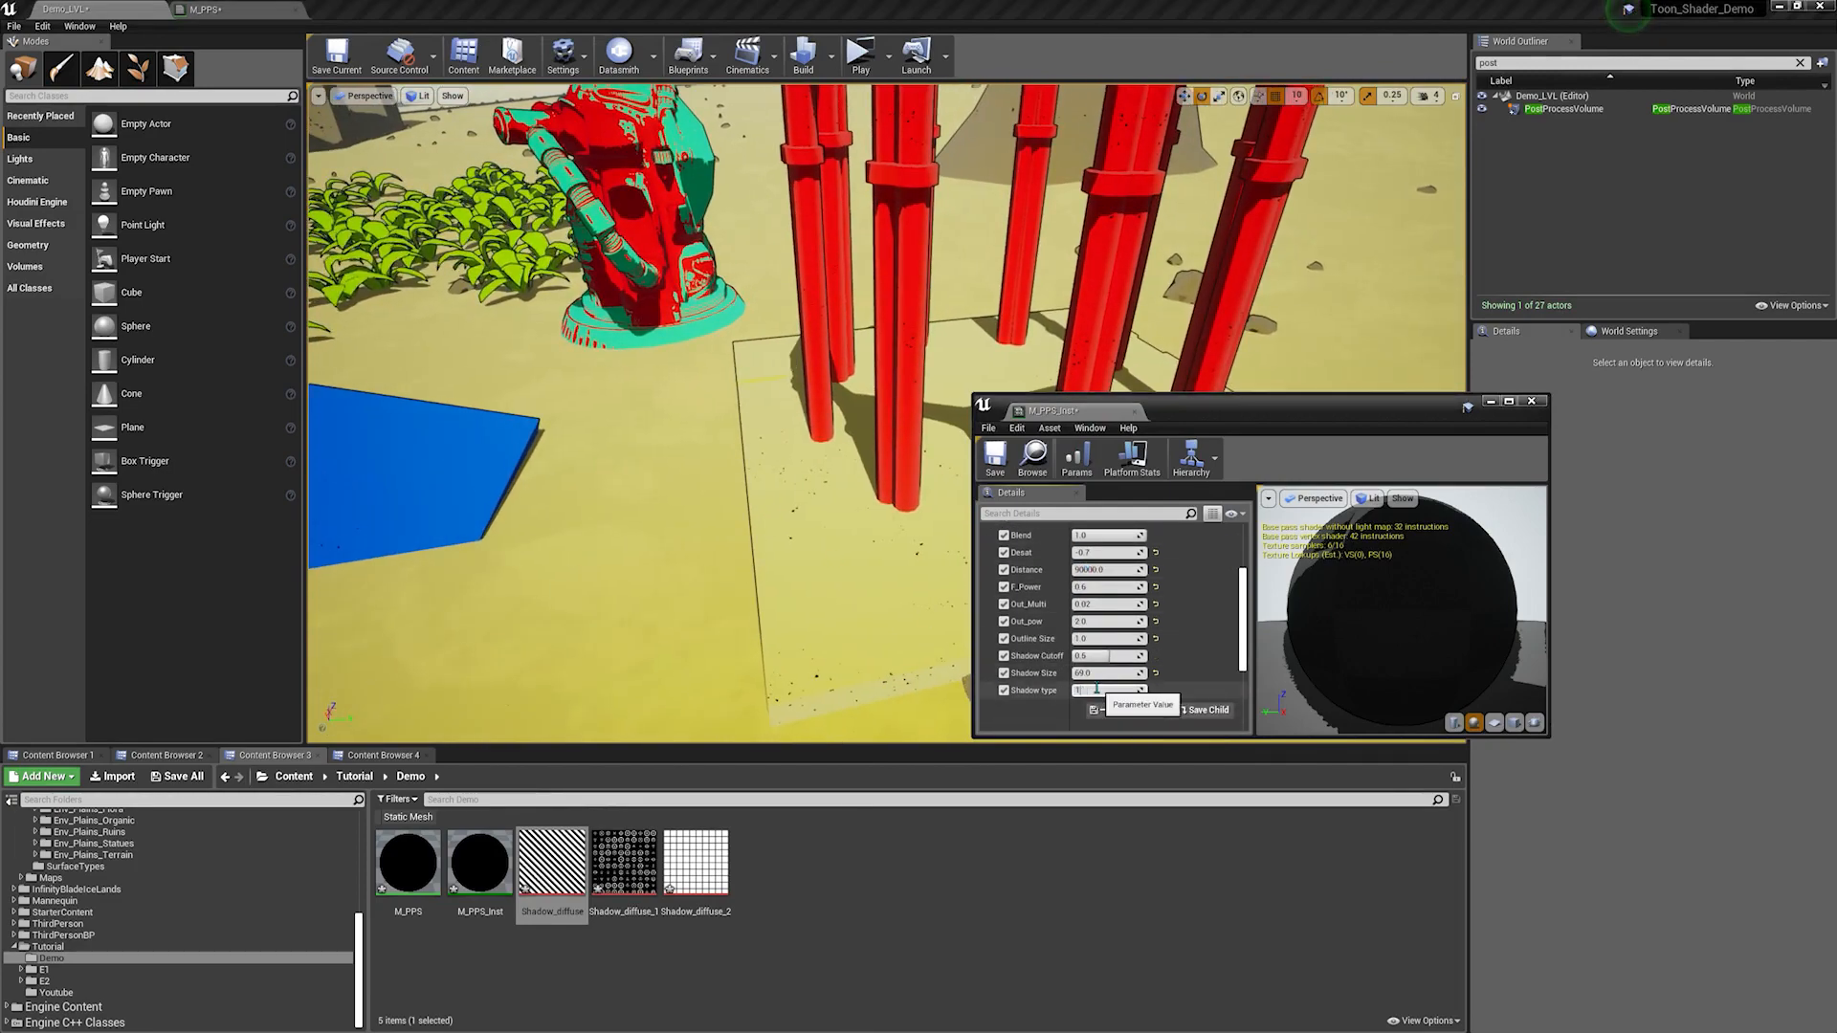
mouse_move(768, 510)
right_down()
mouse_move(875, 521)
mouse_move(767, 510)
right_up()
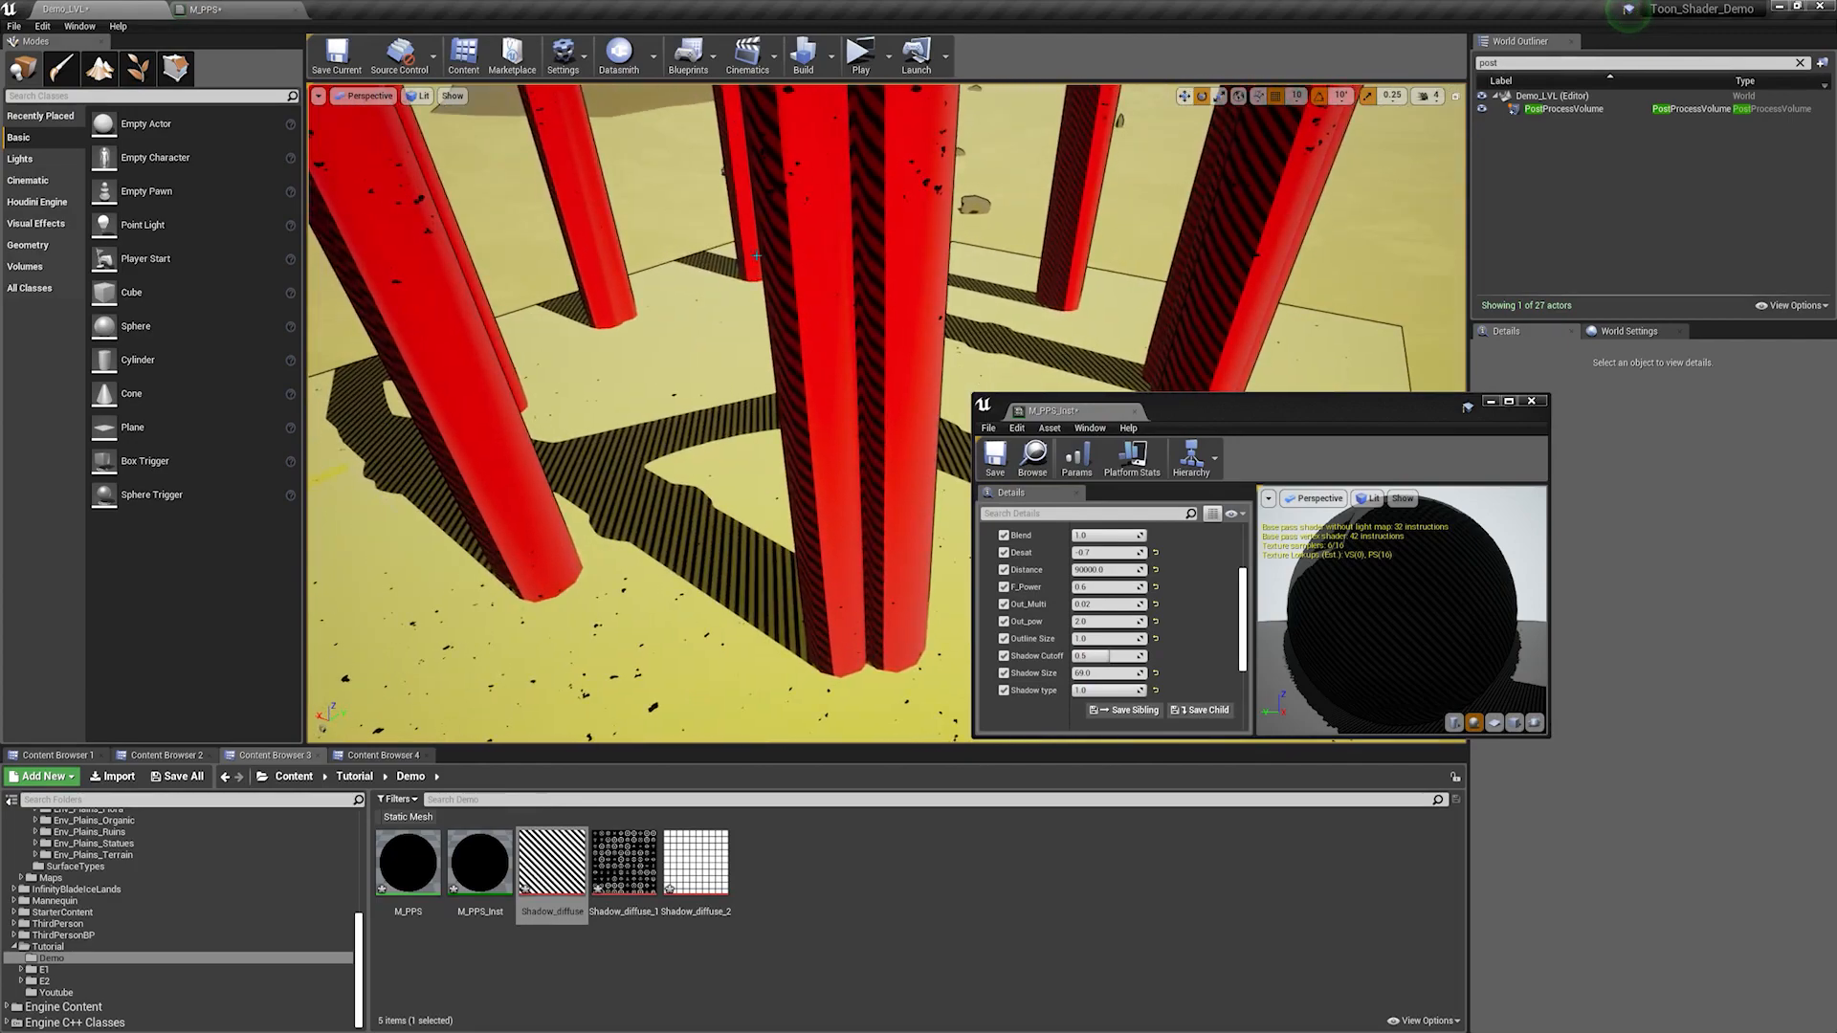
Step: Play the level and run the character past the rocks, columns, statue and plants to examine the hatched shadows, and end the preview
click(862, 56)
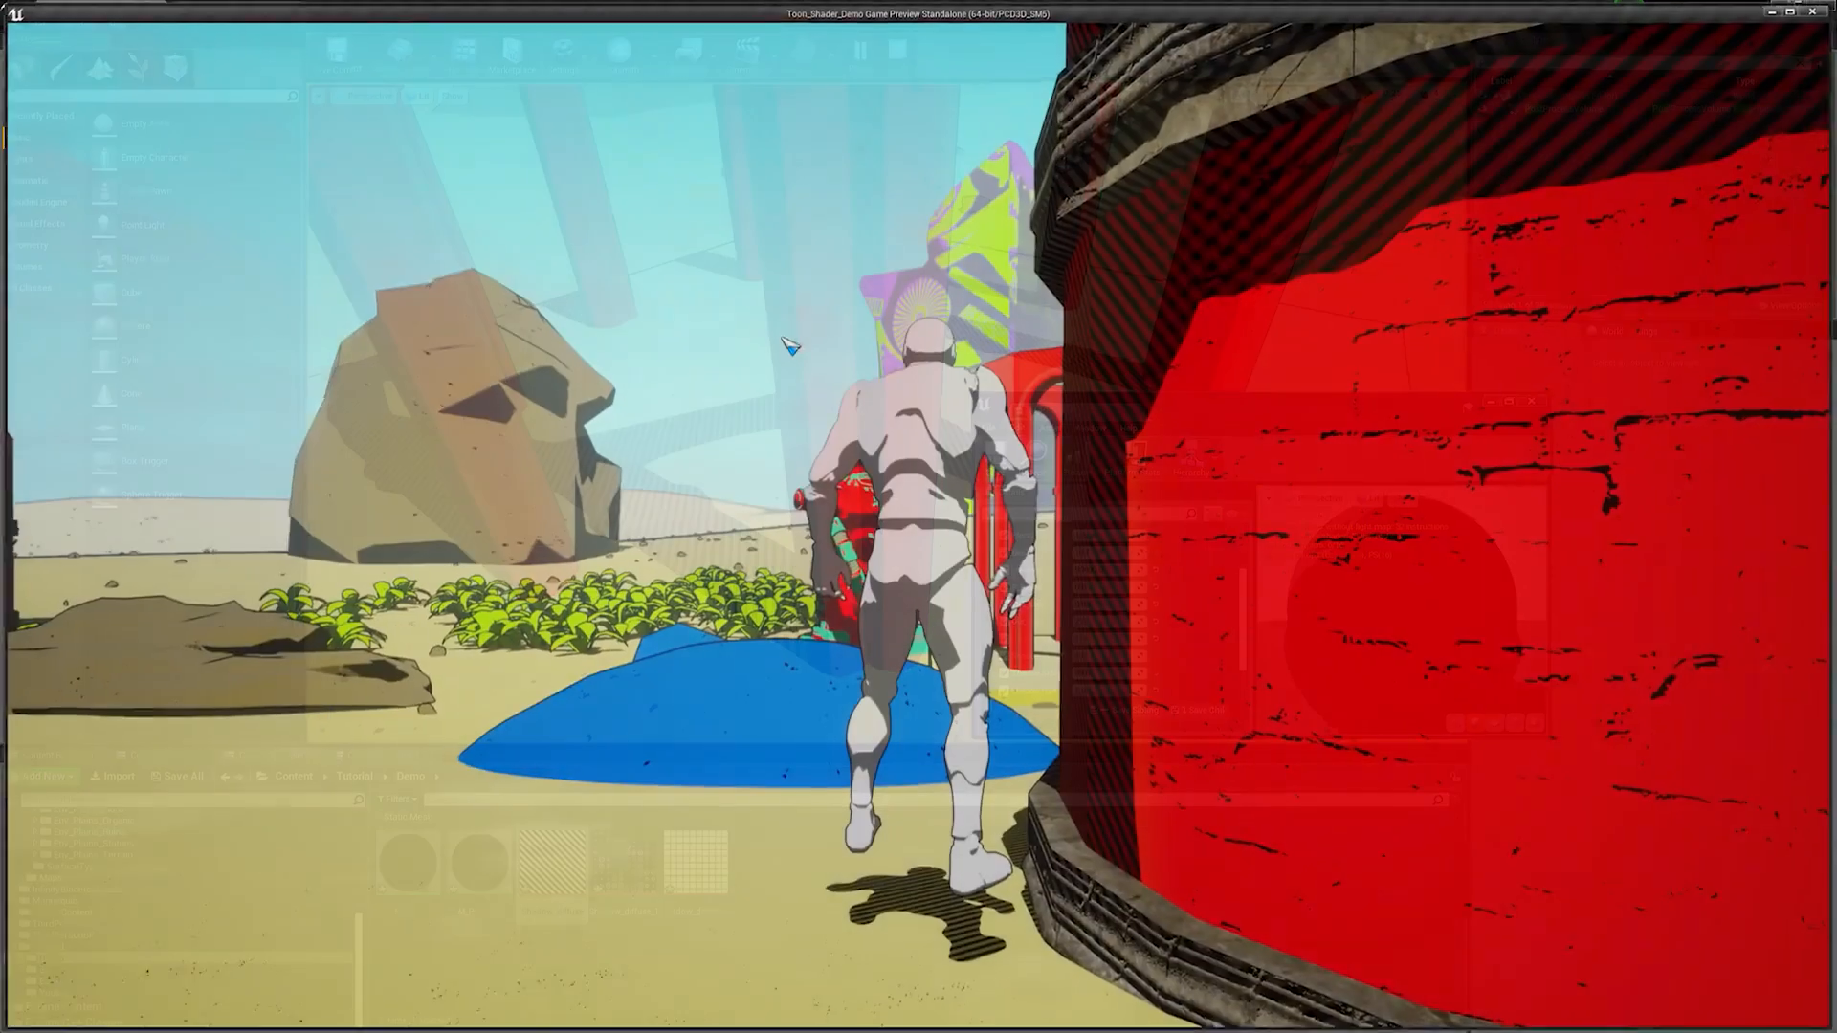
key(w)
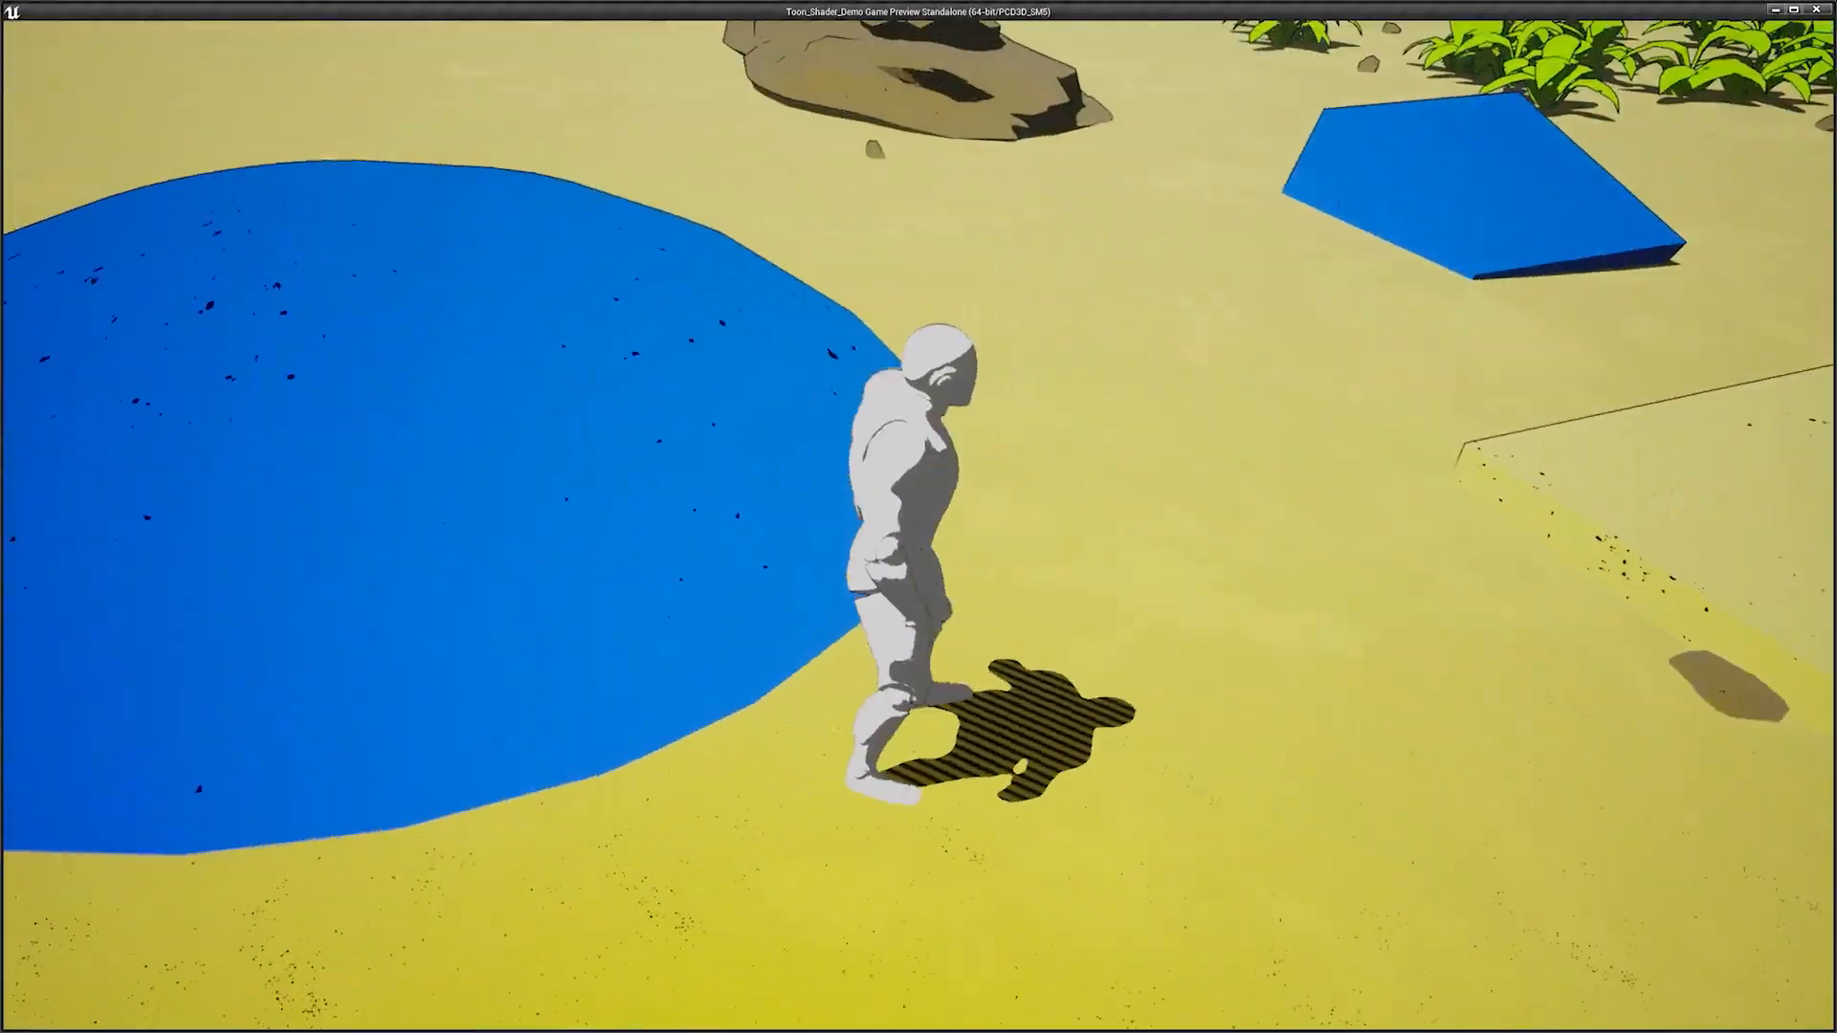
key(w)
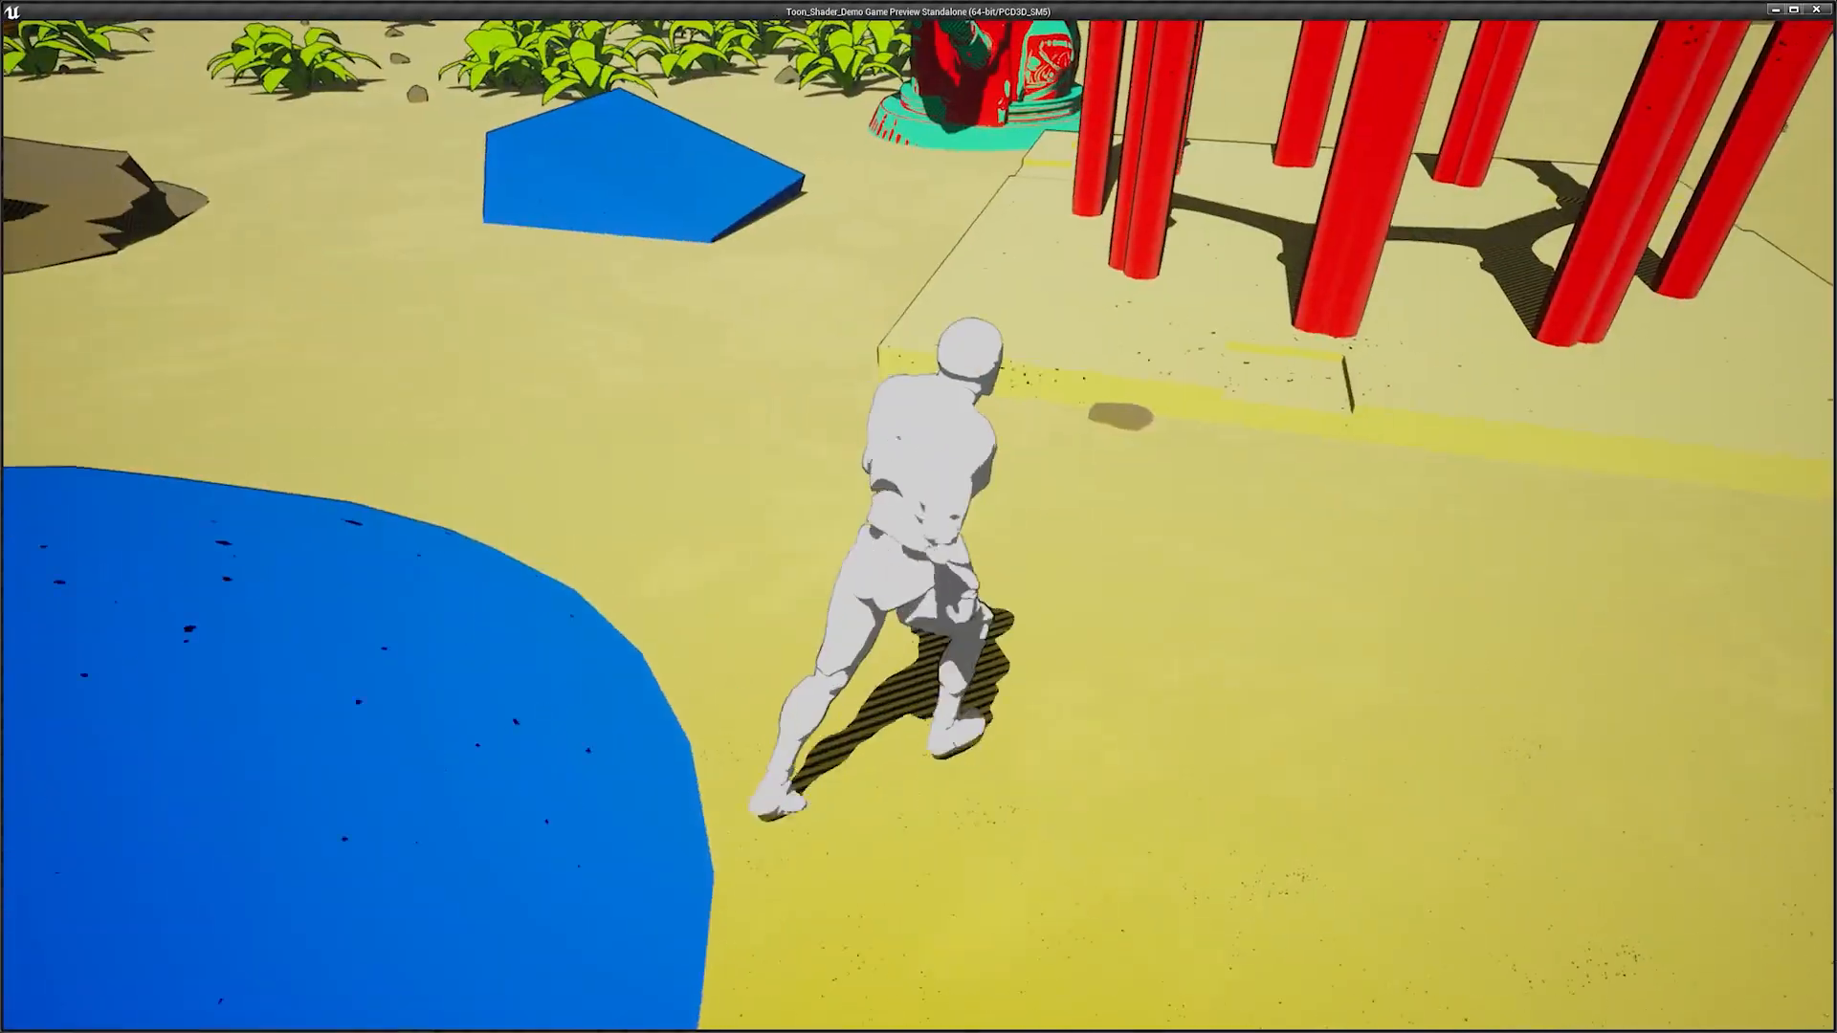
key(w)
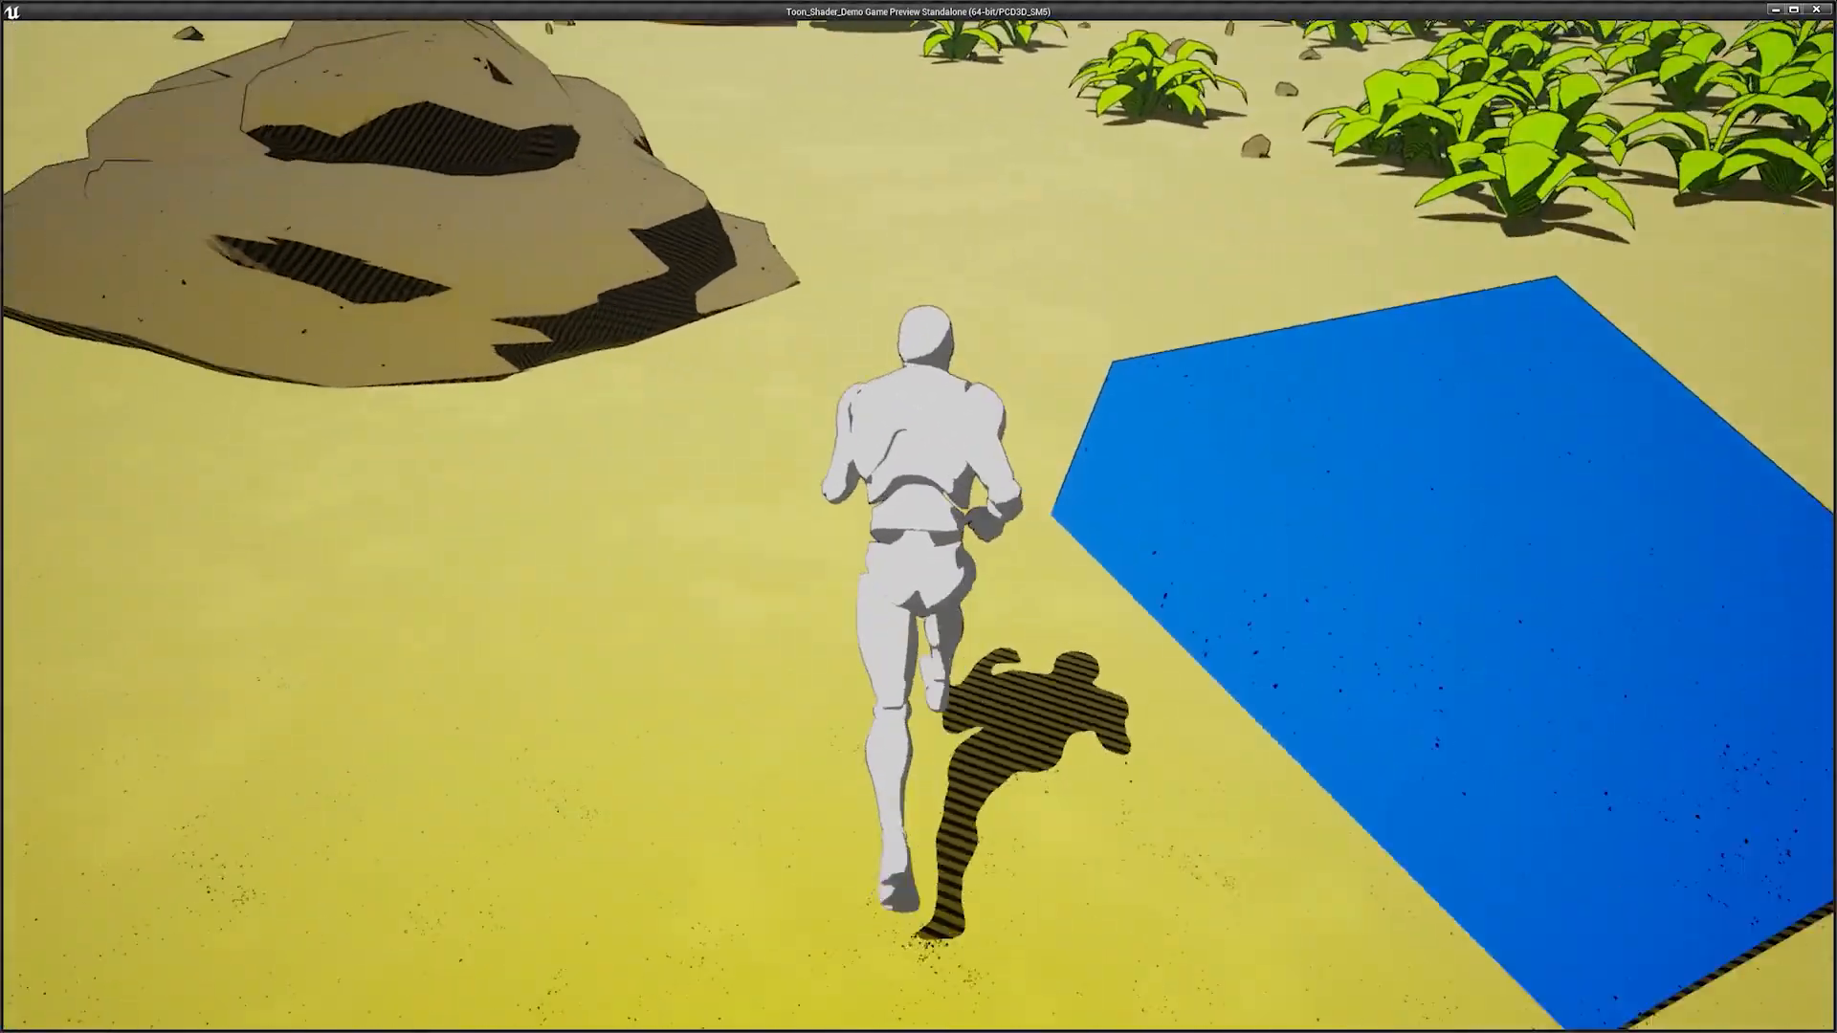
key(w)
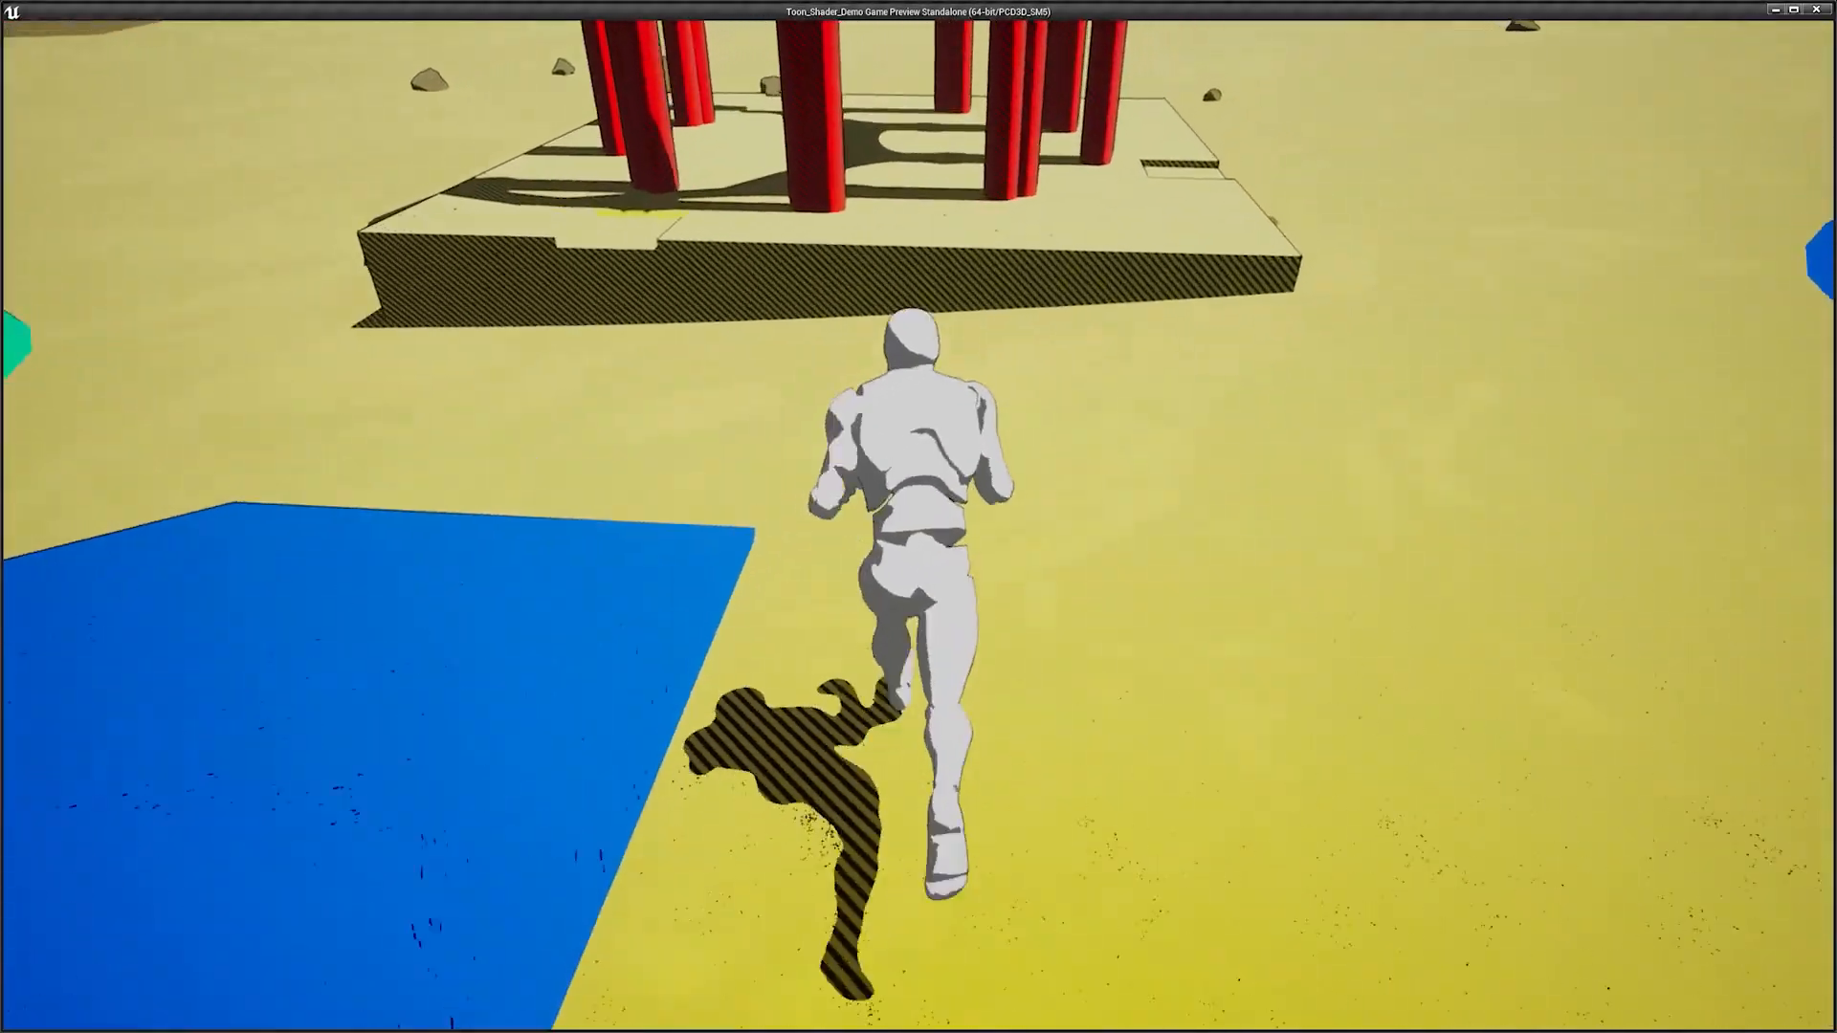
key(w)
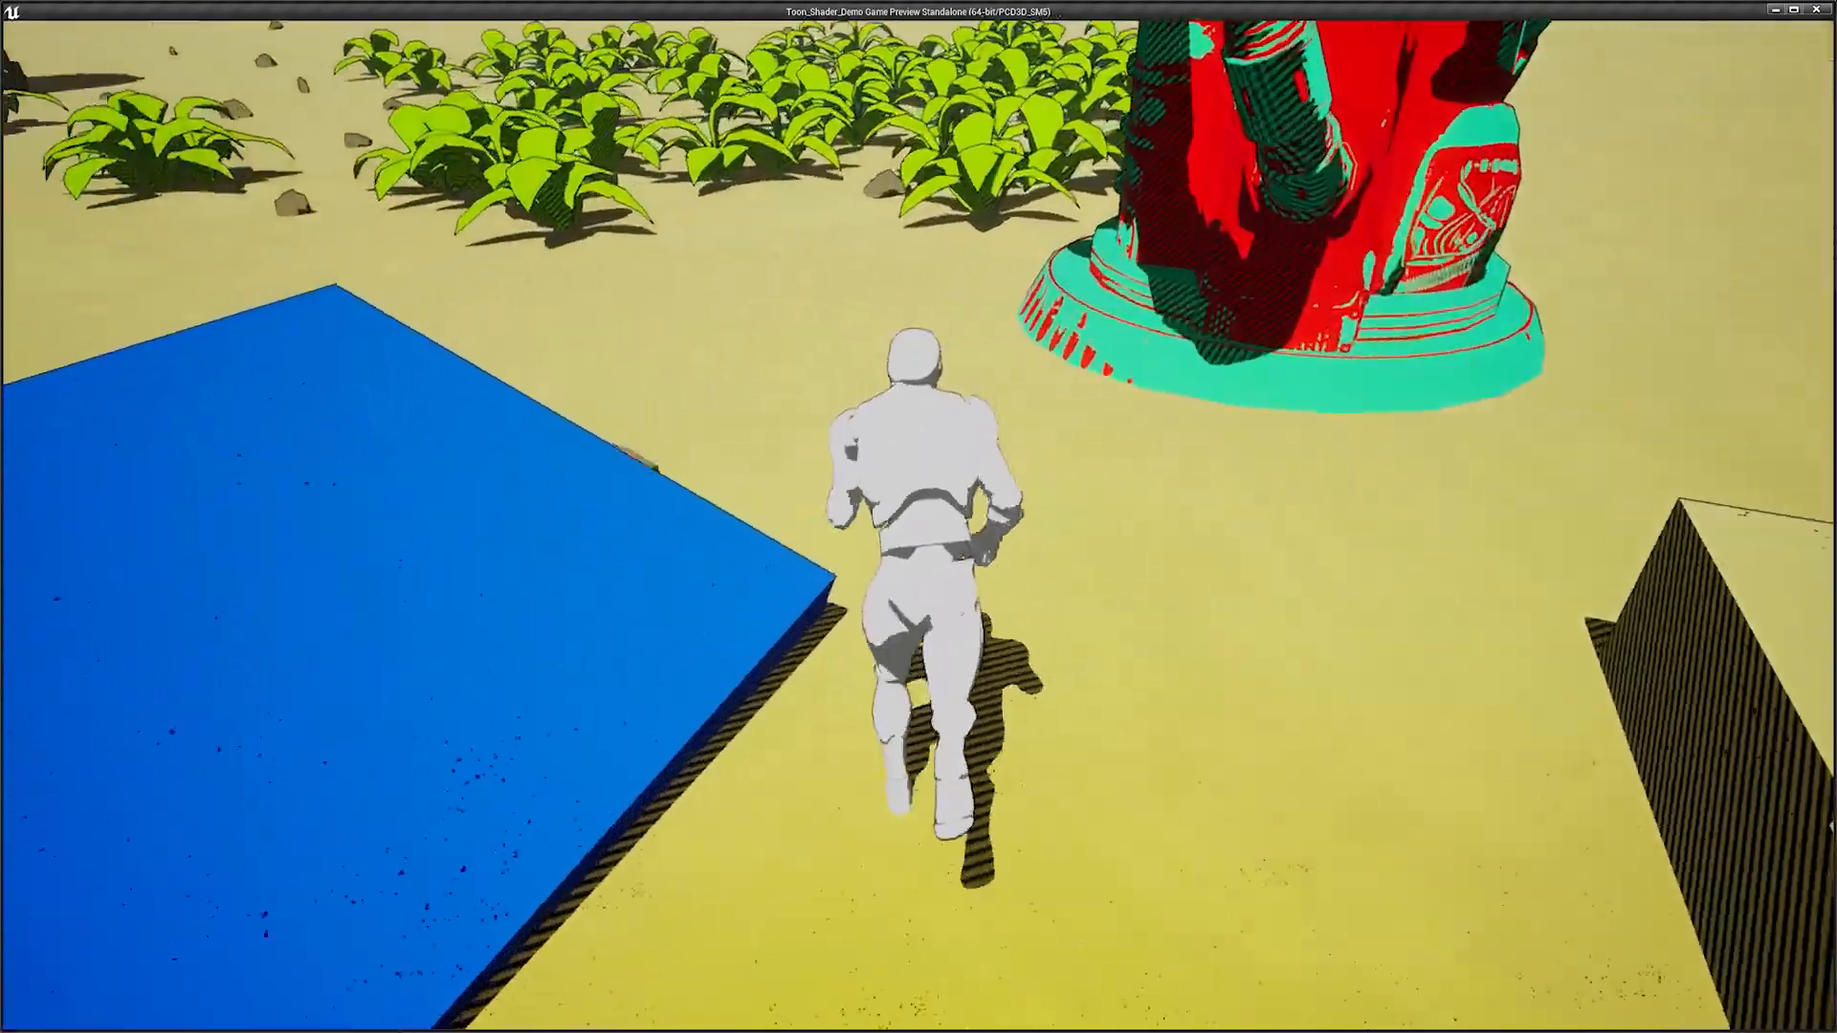
key(w)
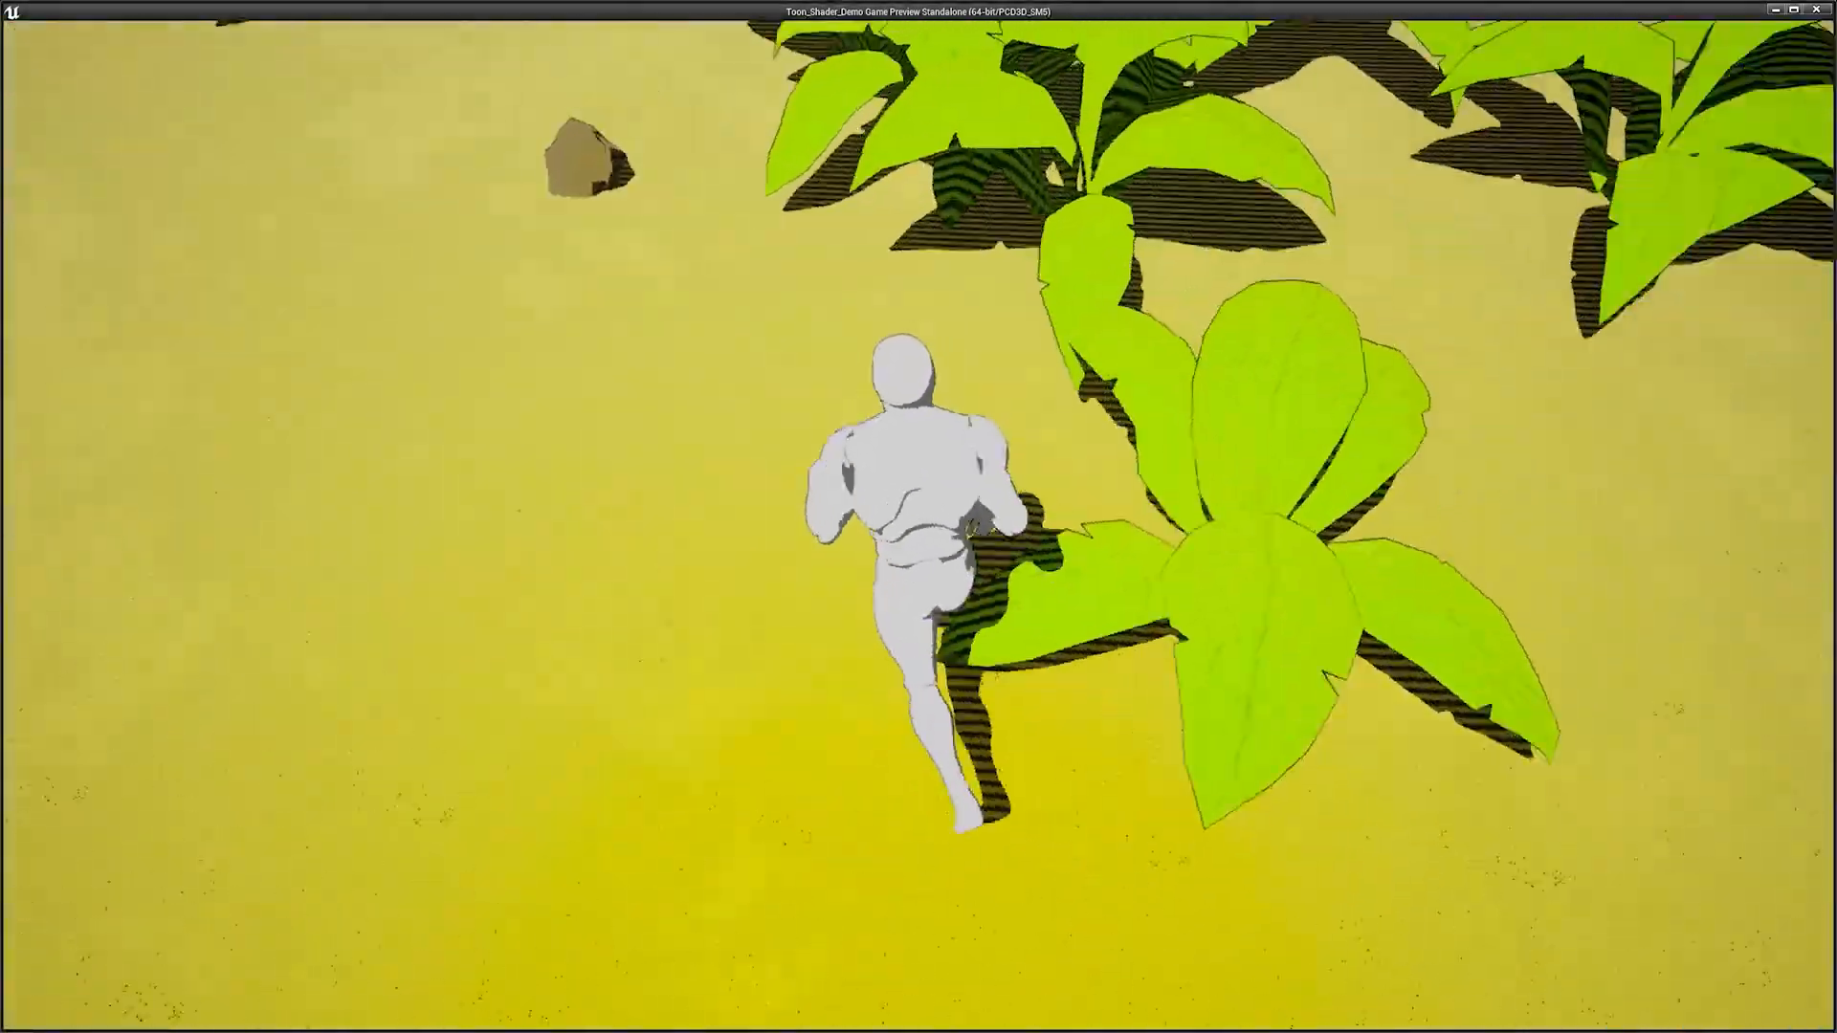
key(s)
key(w)
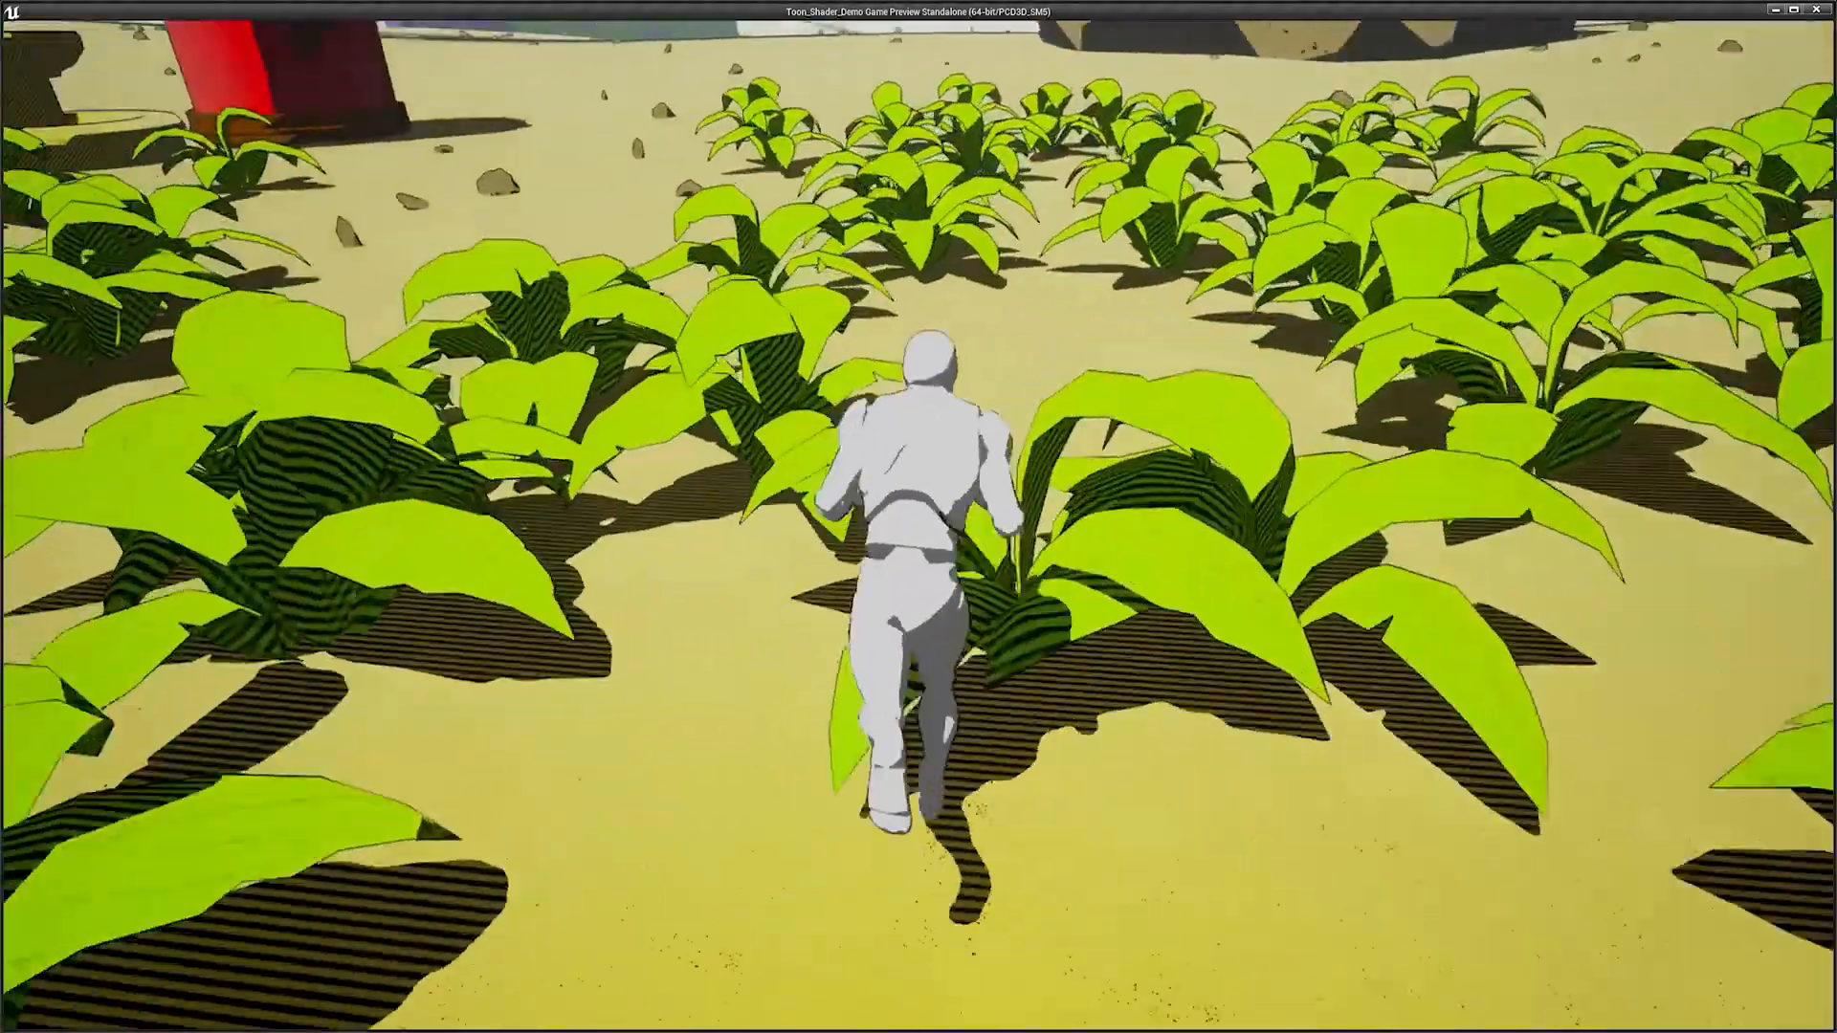
key(w)
key(space)
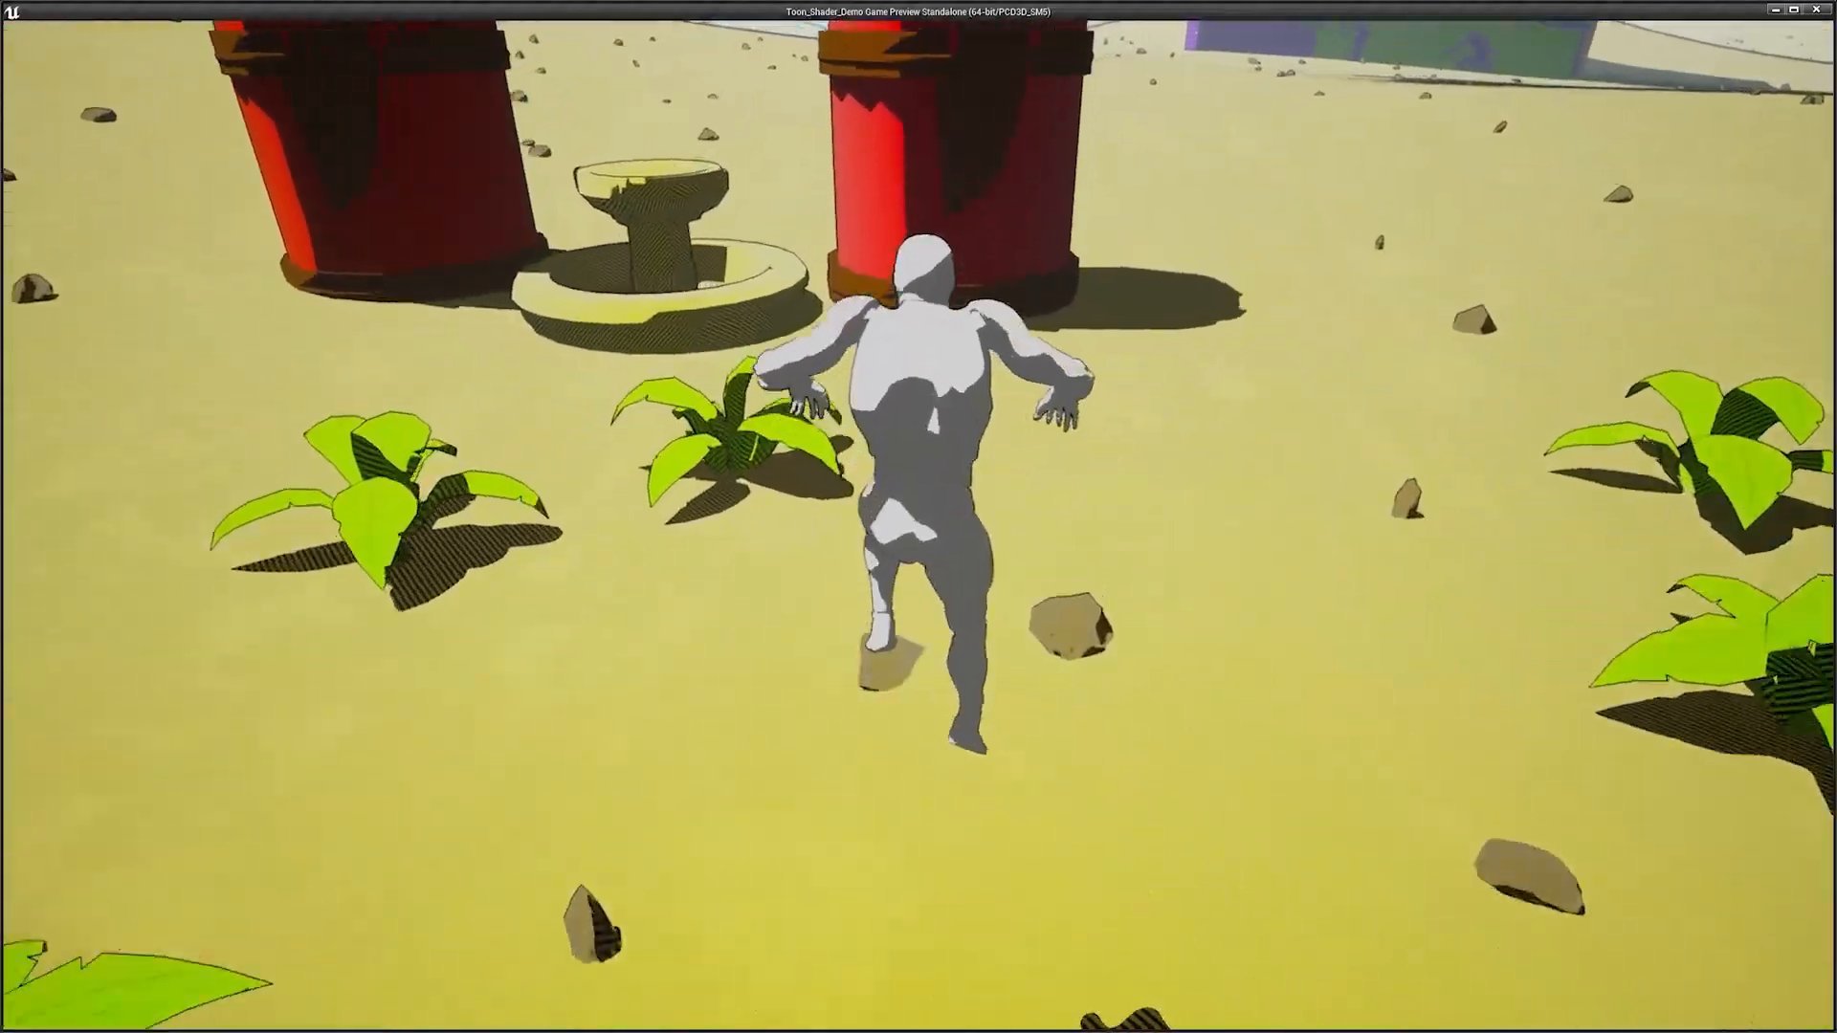
key(w)
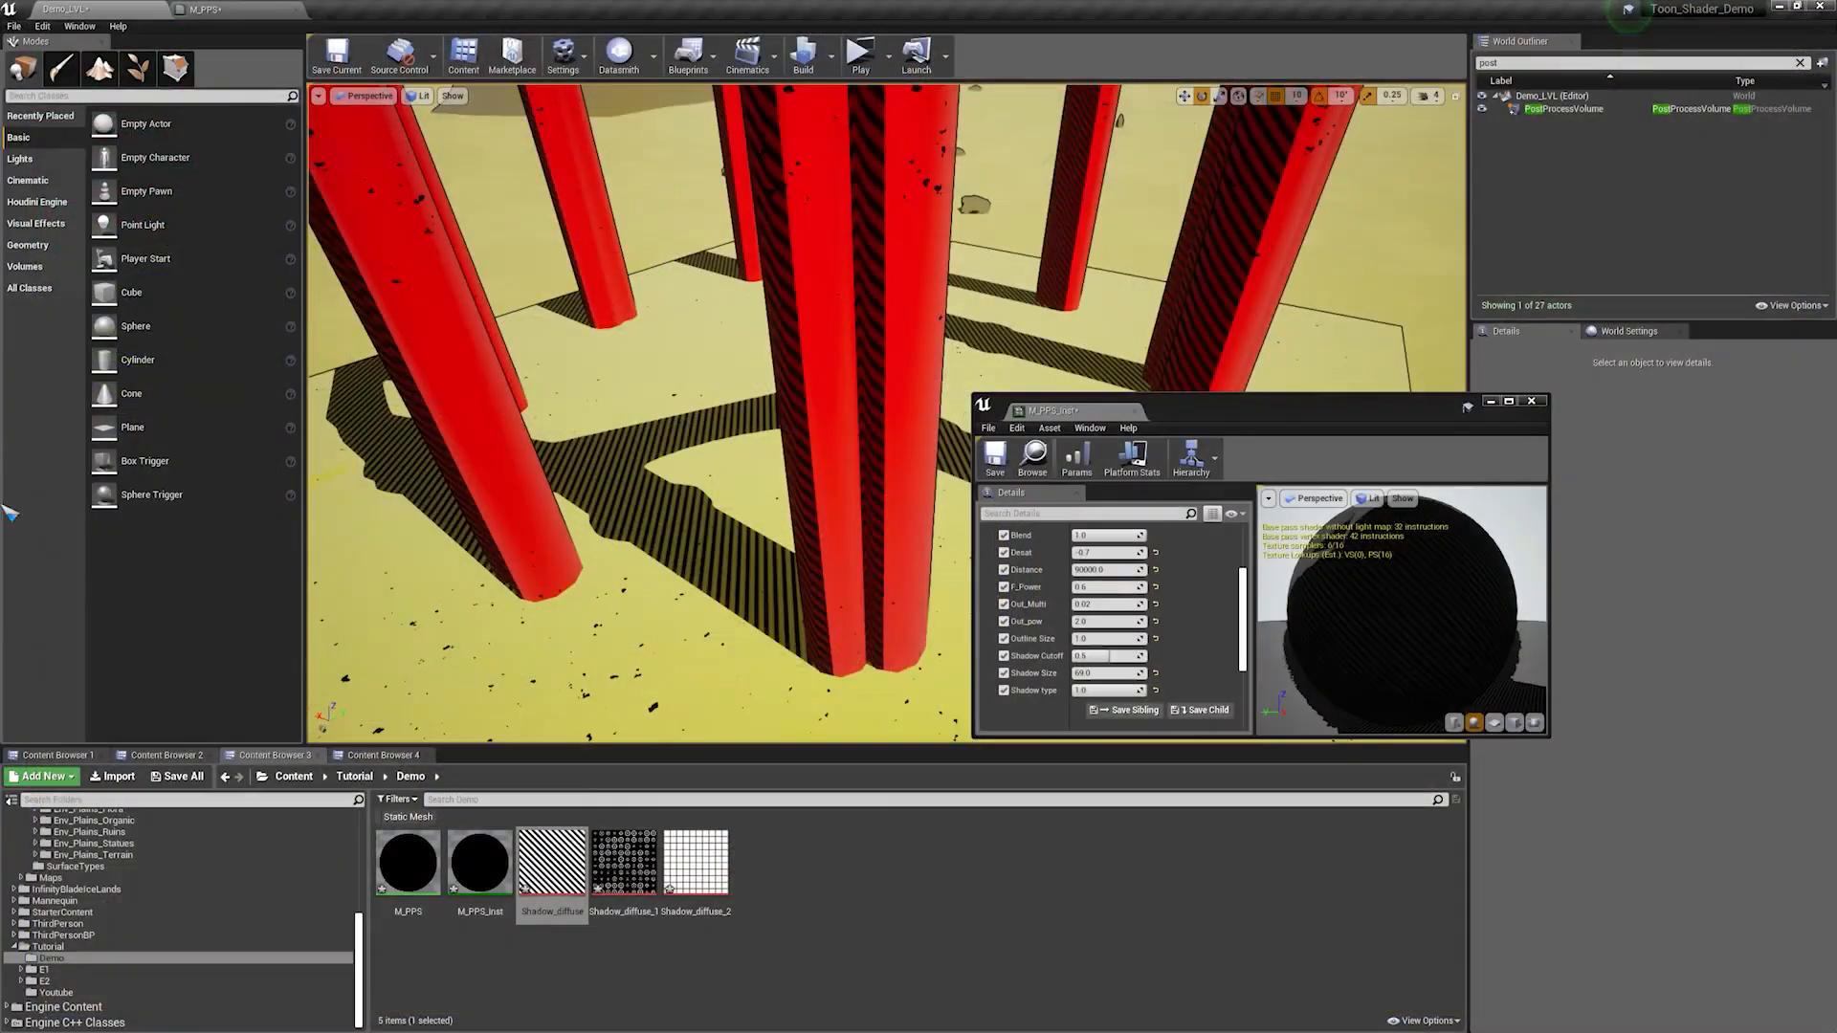
Step: Use the Shadow_diffuse_1 texture as the shadow pattern and inspect the column shadows up close
click(624, 845)
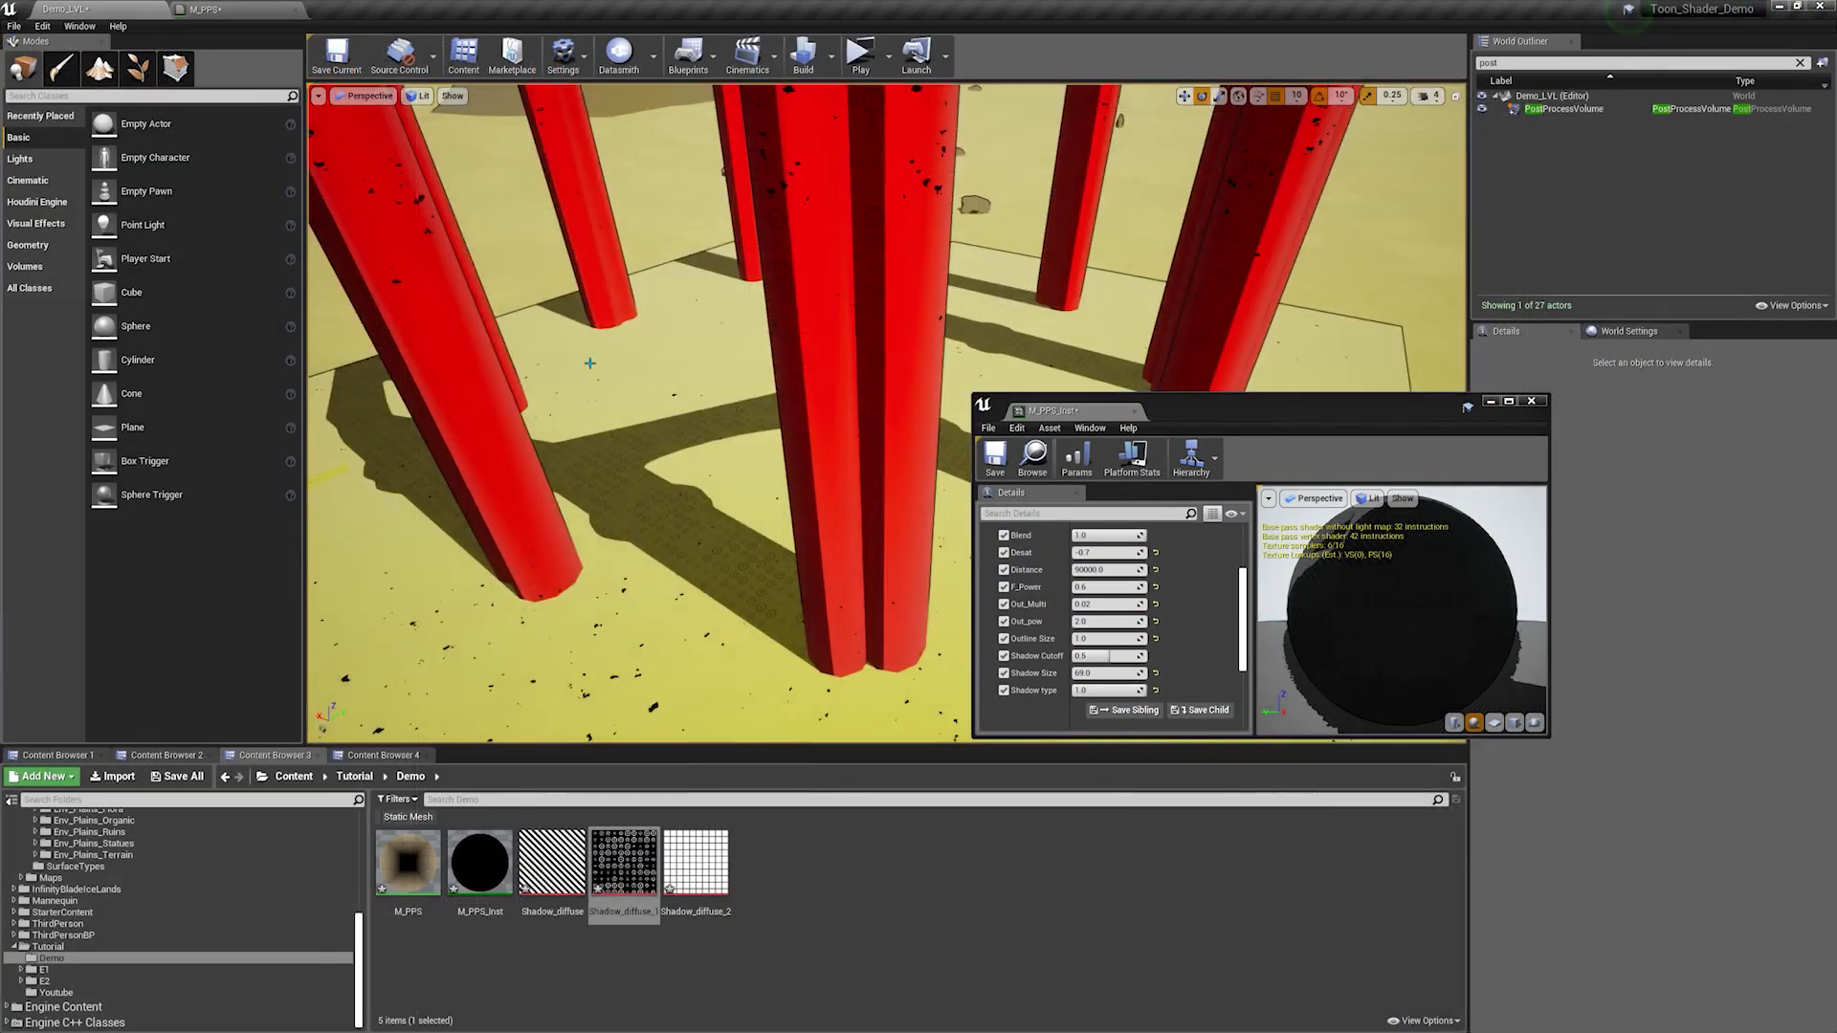
key(w)
right_drag(965, 576, 965, 576)
key(s)
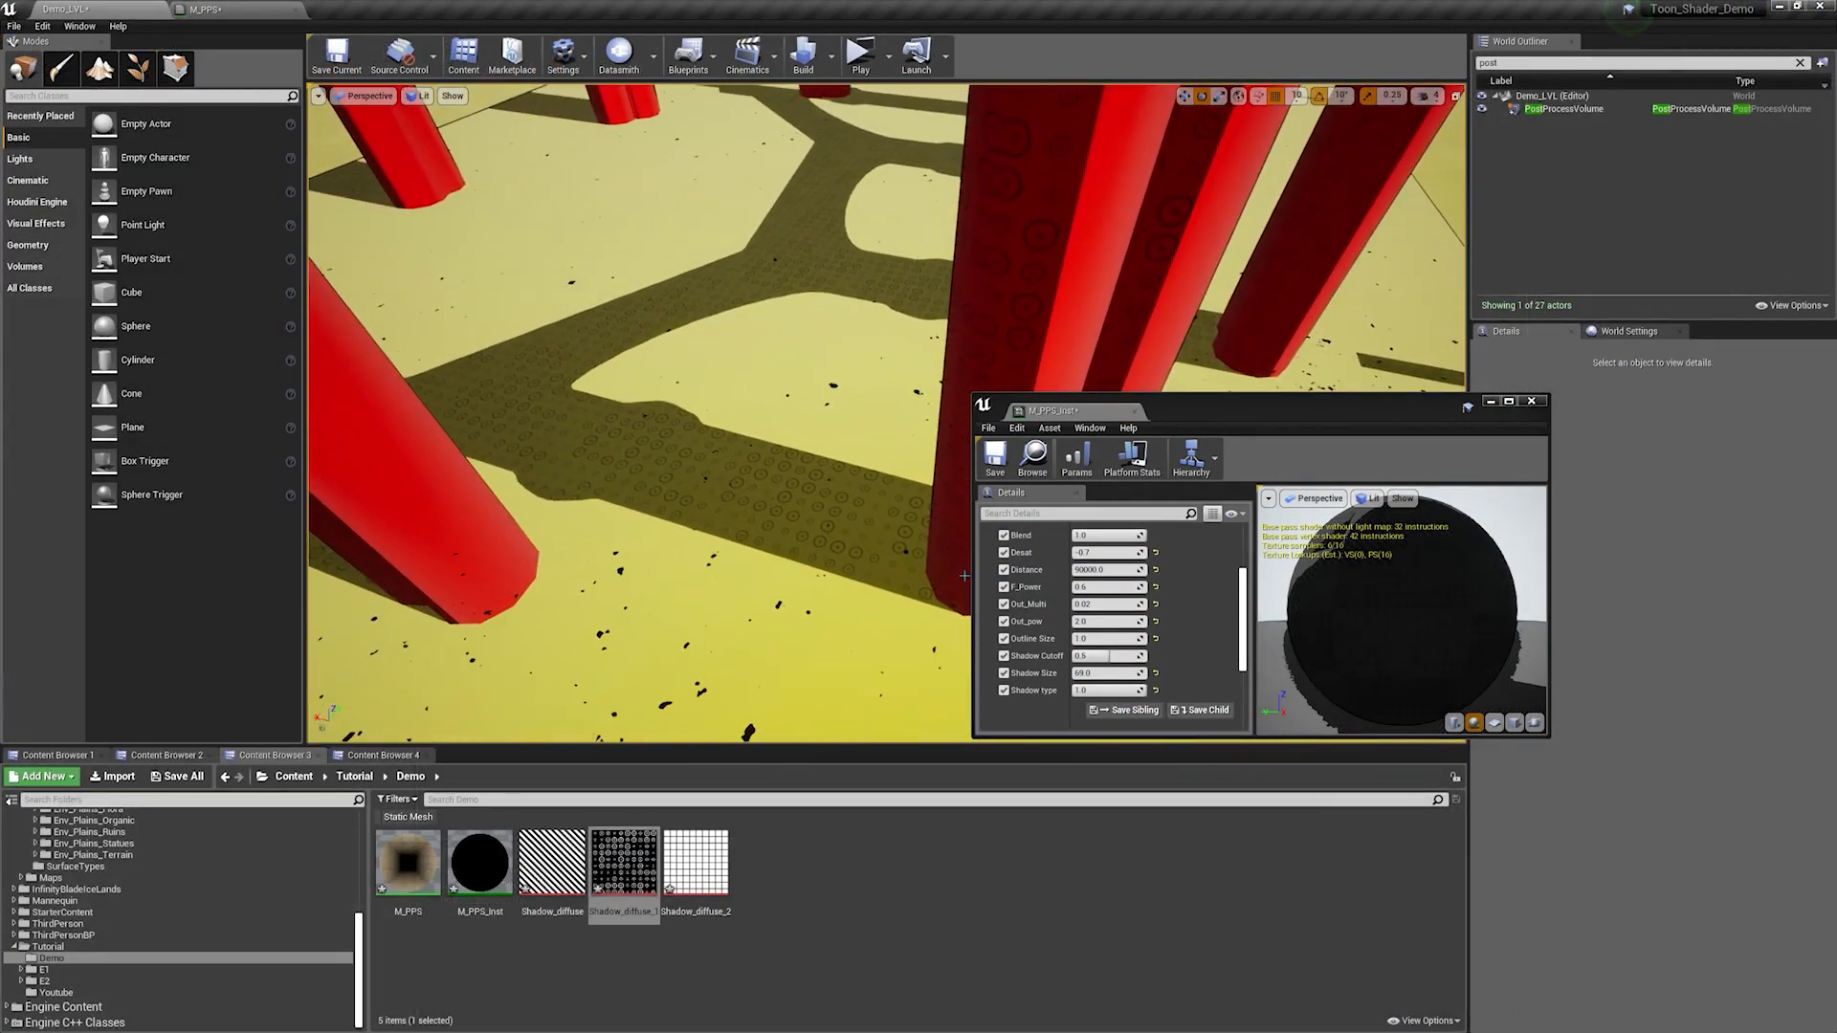
Step: Set the Shadow Pattern colour to a bright cyan-blue with a value of 222 and playtest the level with the glowing pattern
click(1161, 620)
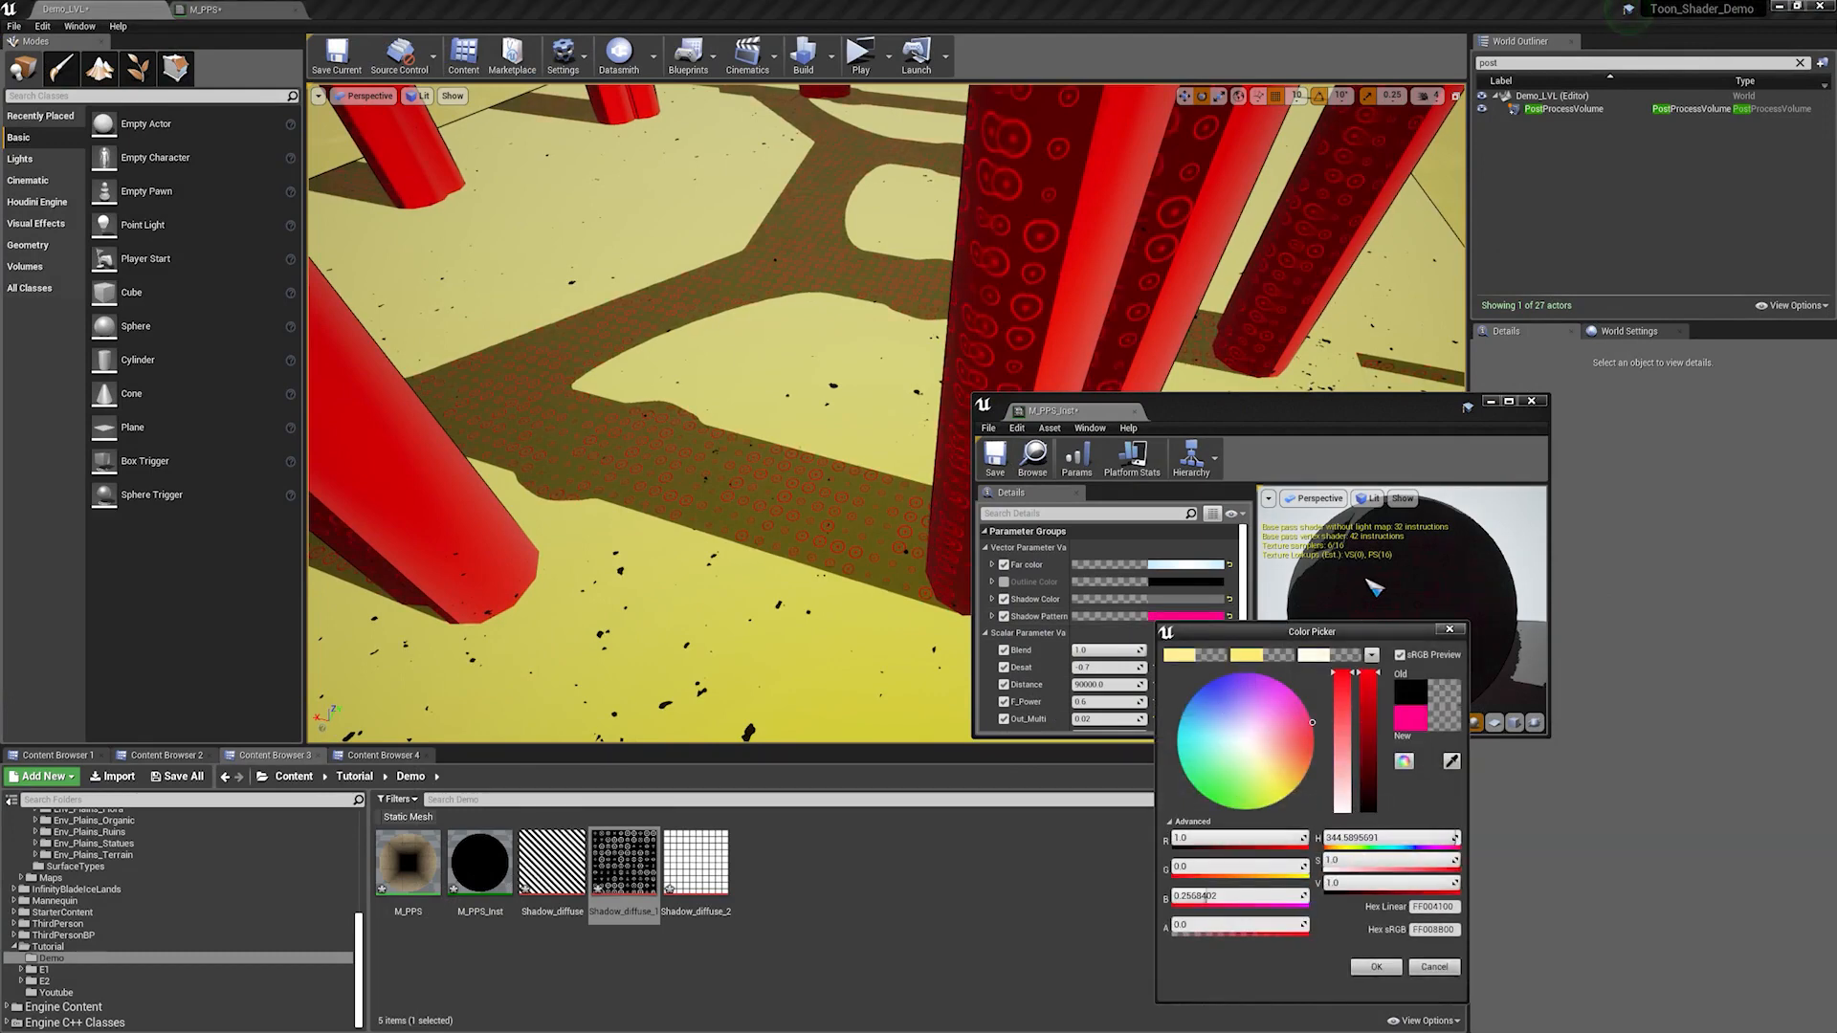
click(1189, 710)
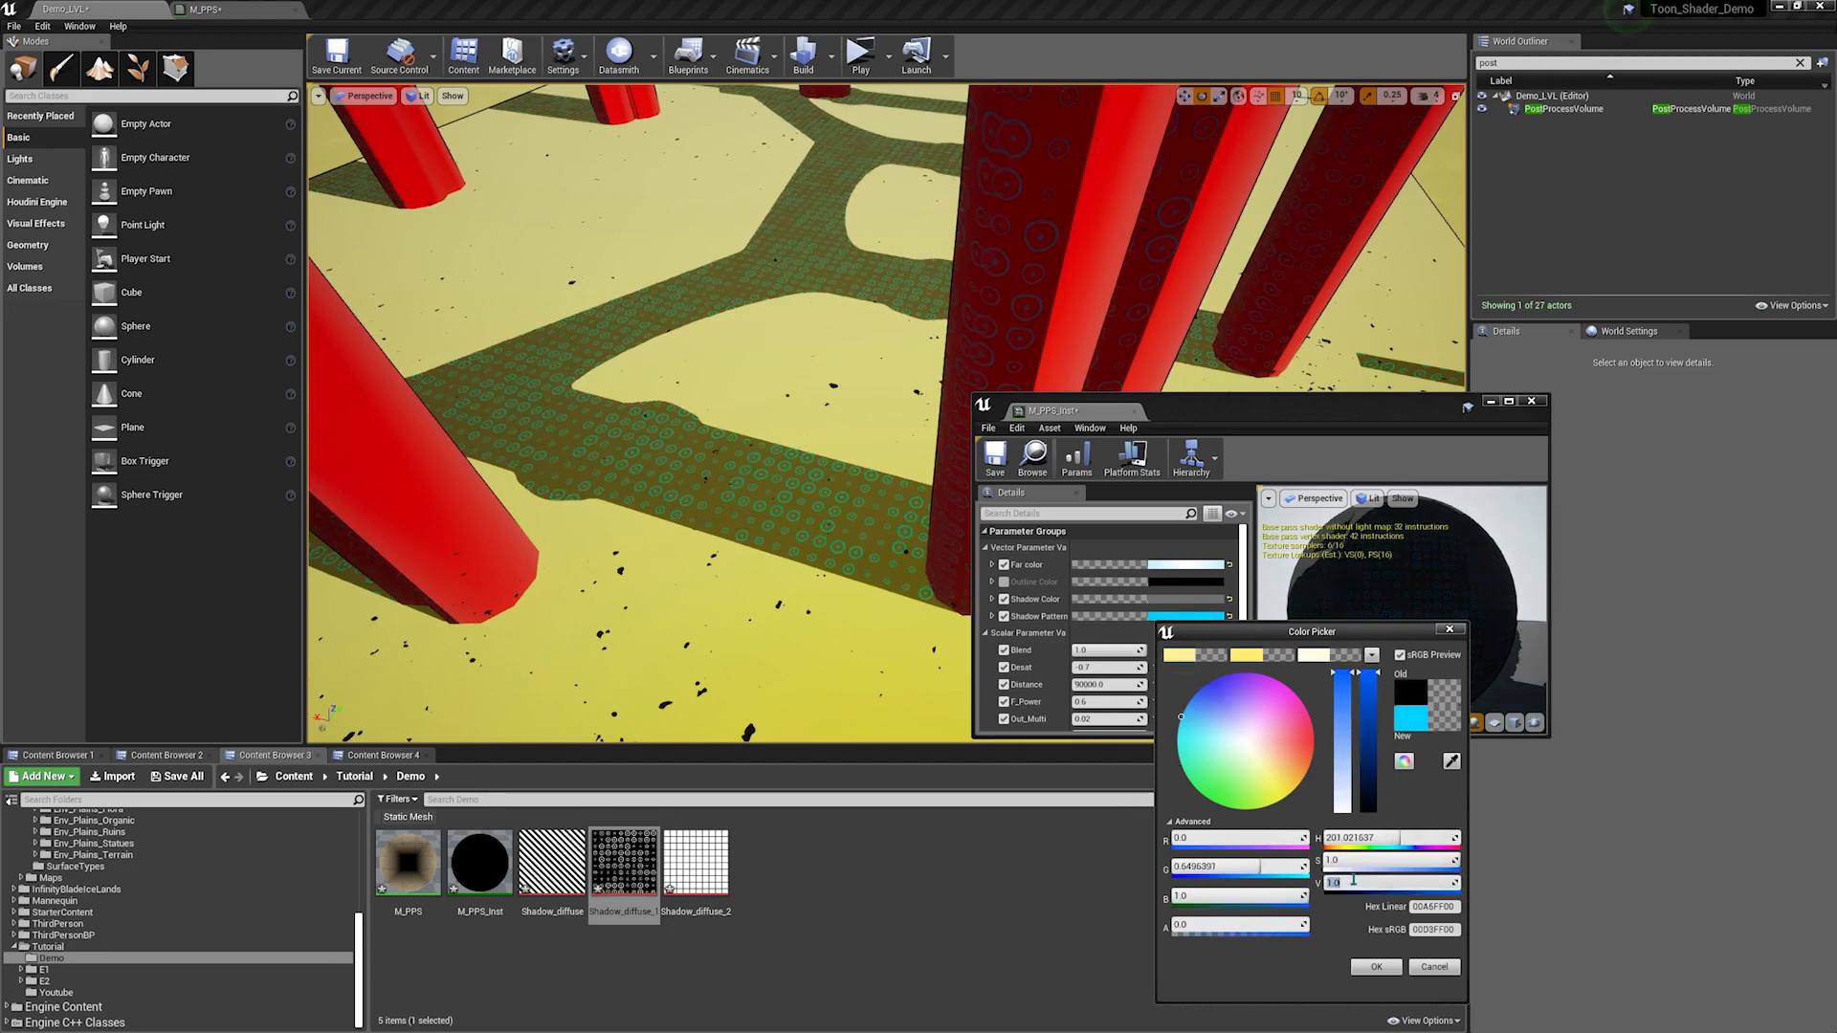
key(Return)
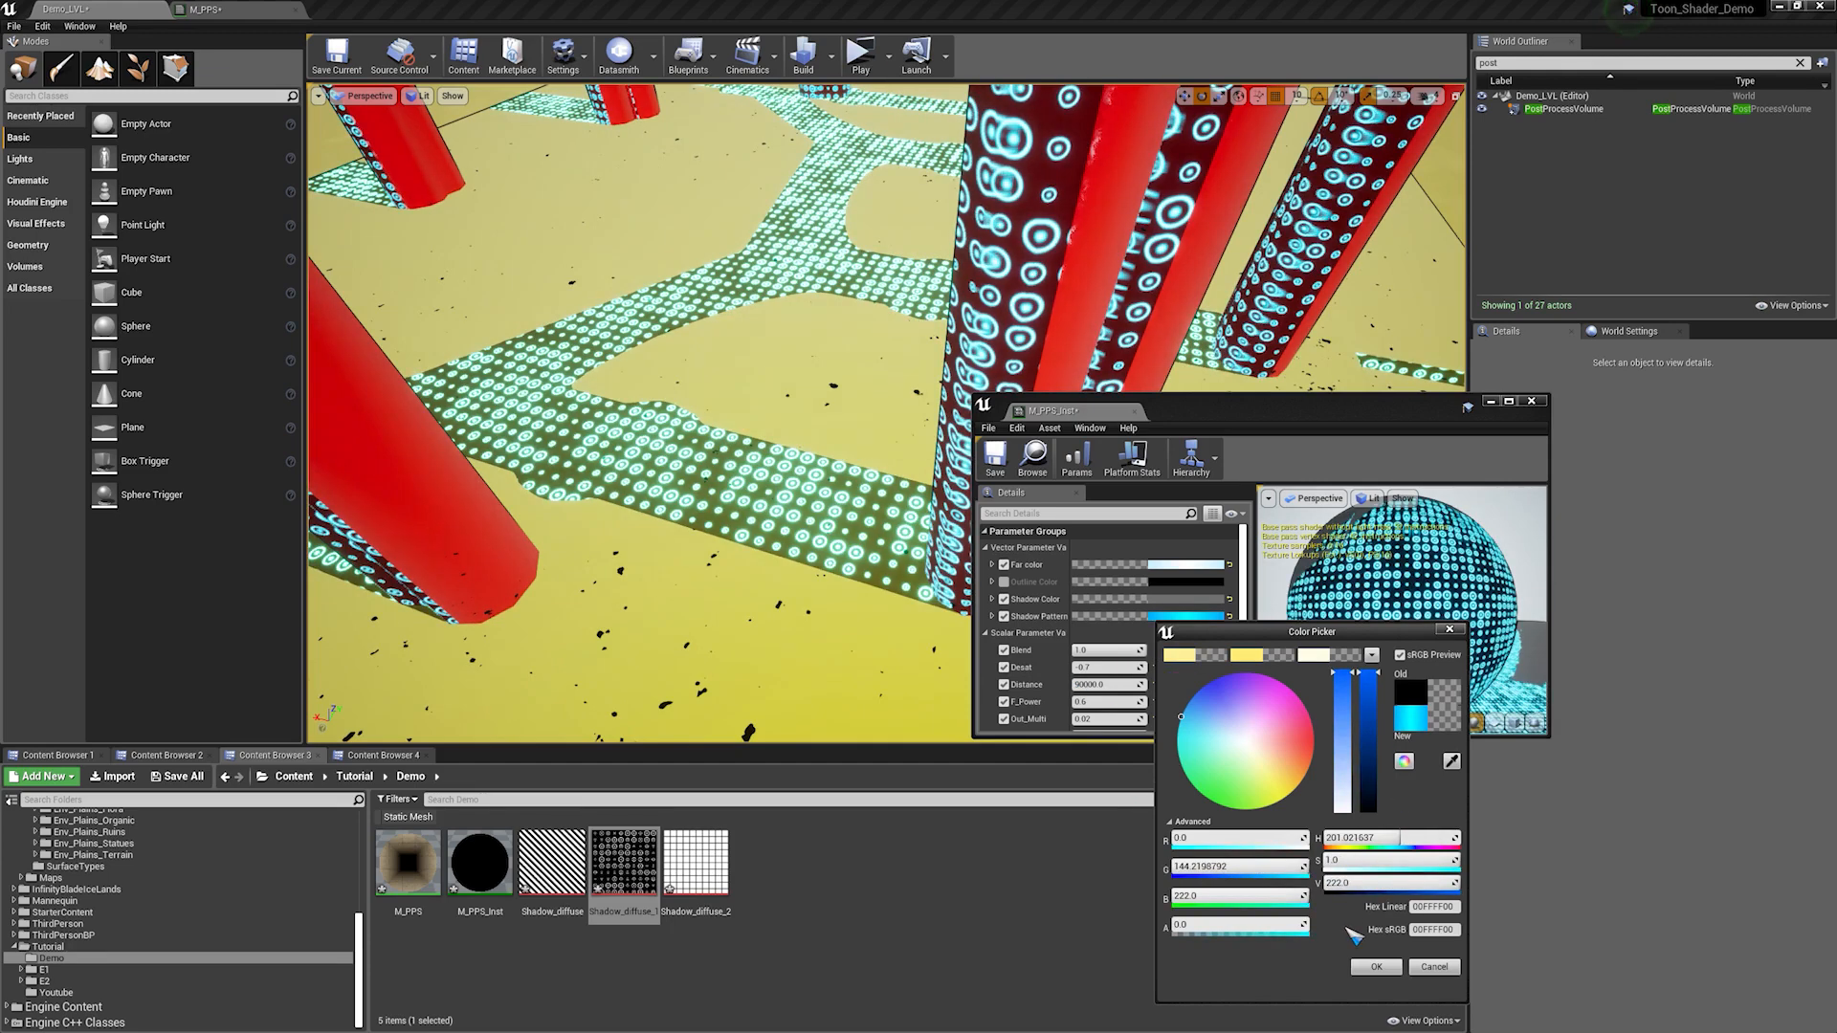
click(1376, 966)
click(861, 59)
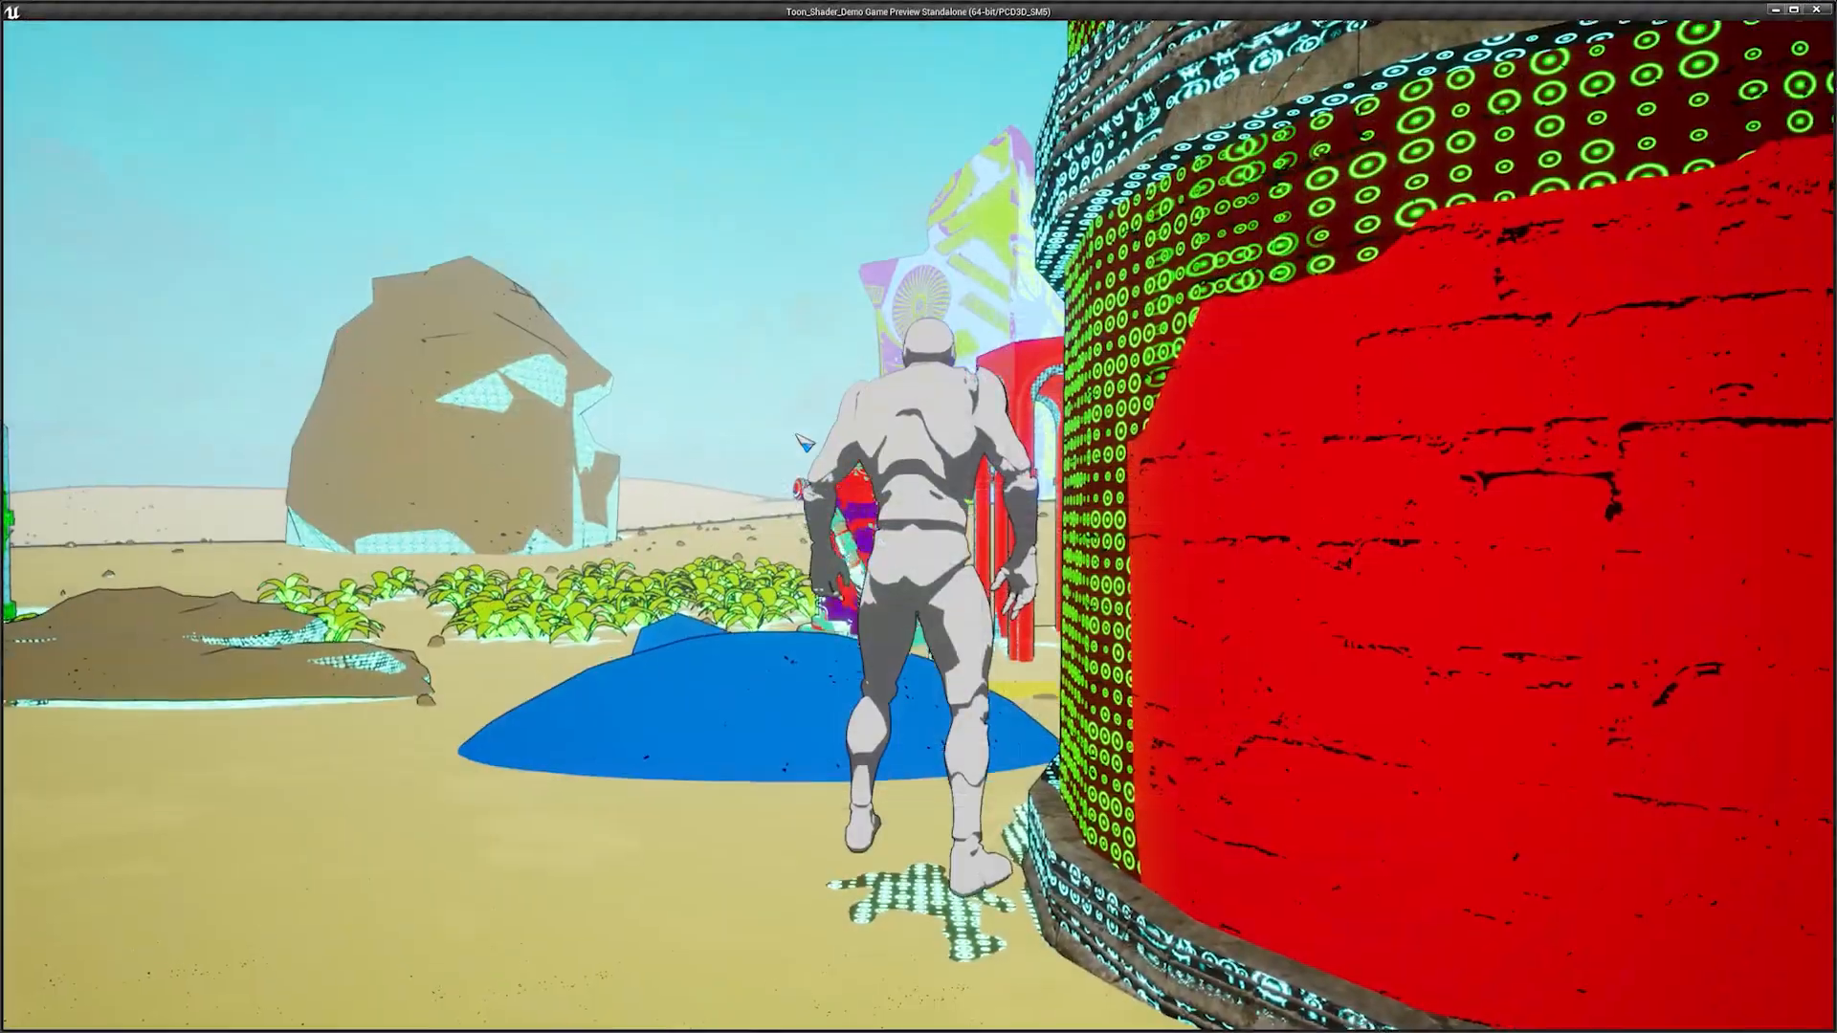
click(805, 443)
key(w)
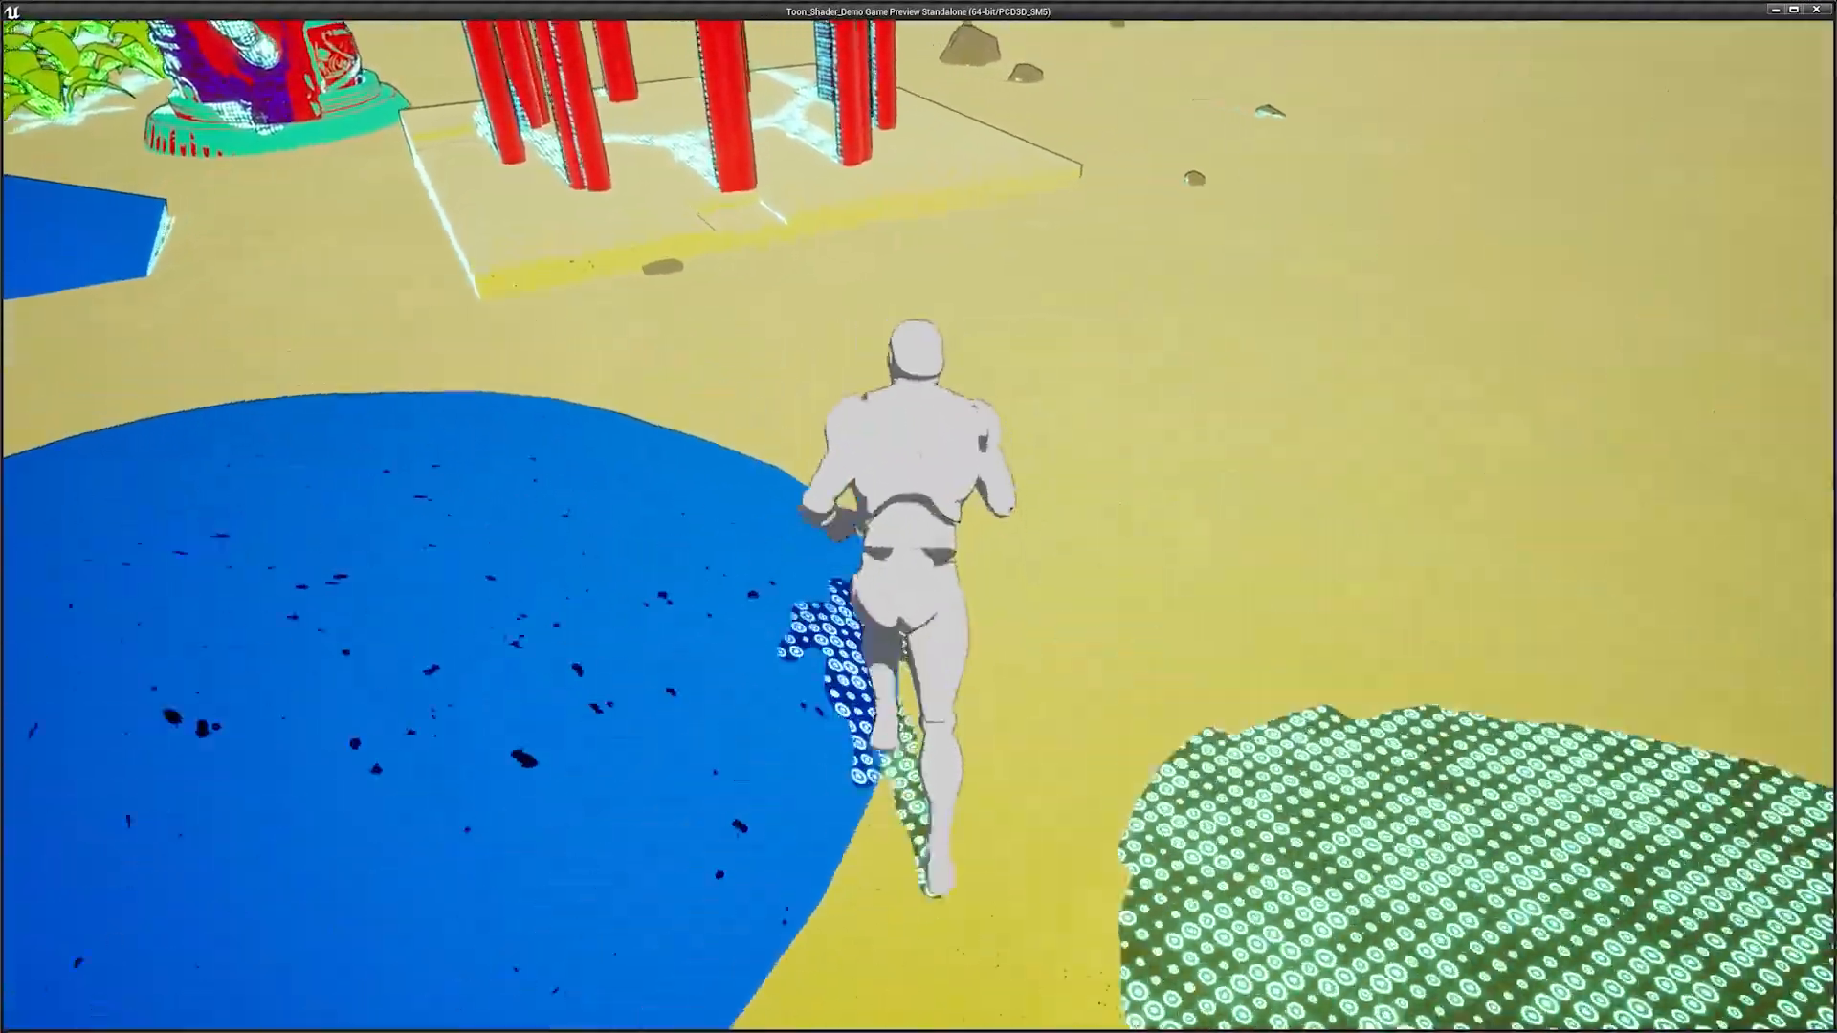
key(w)
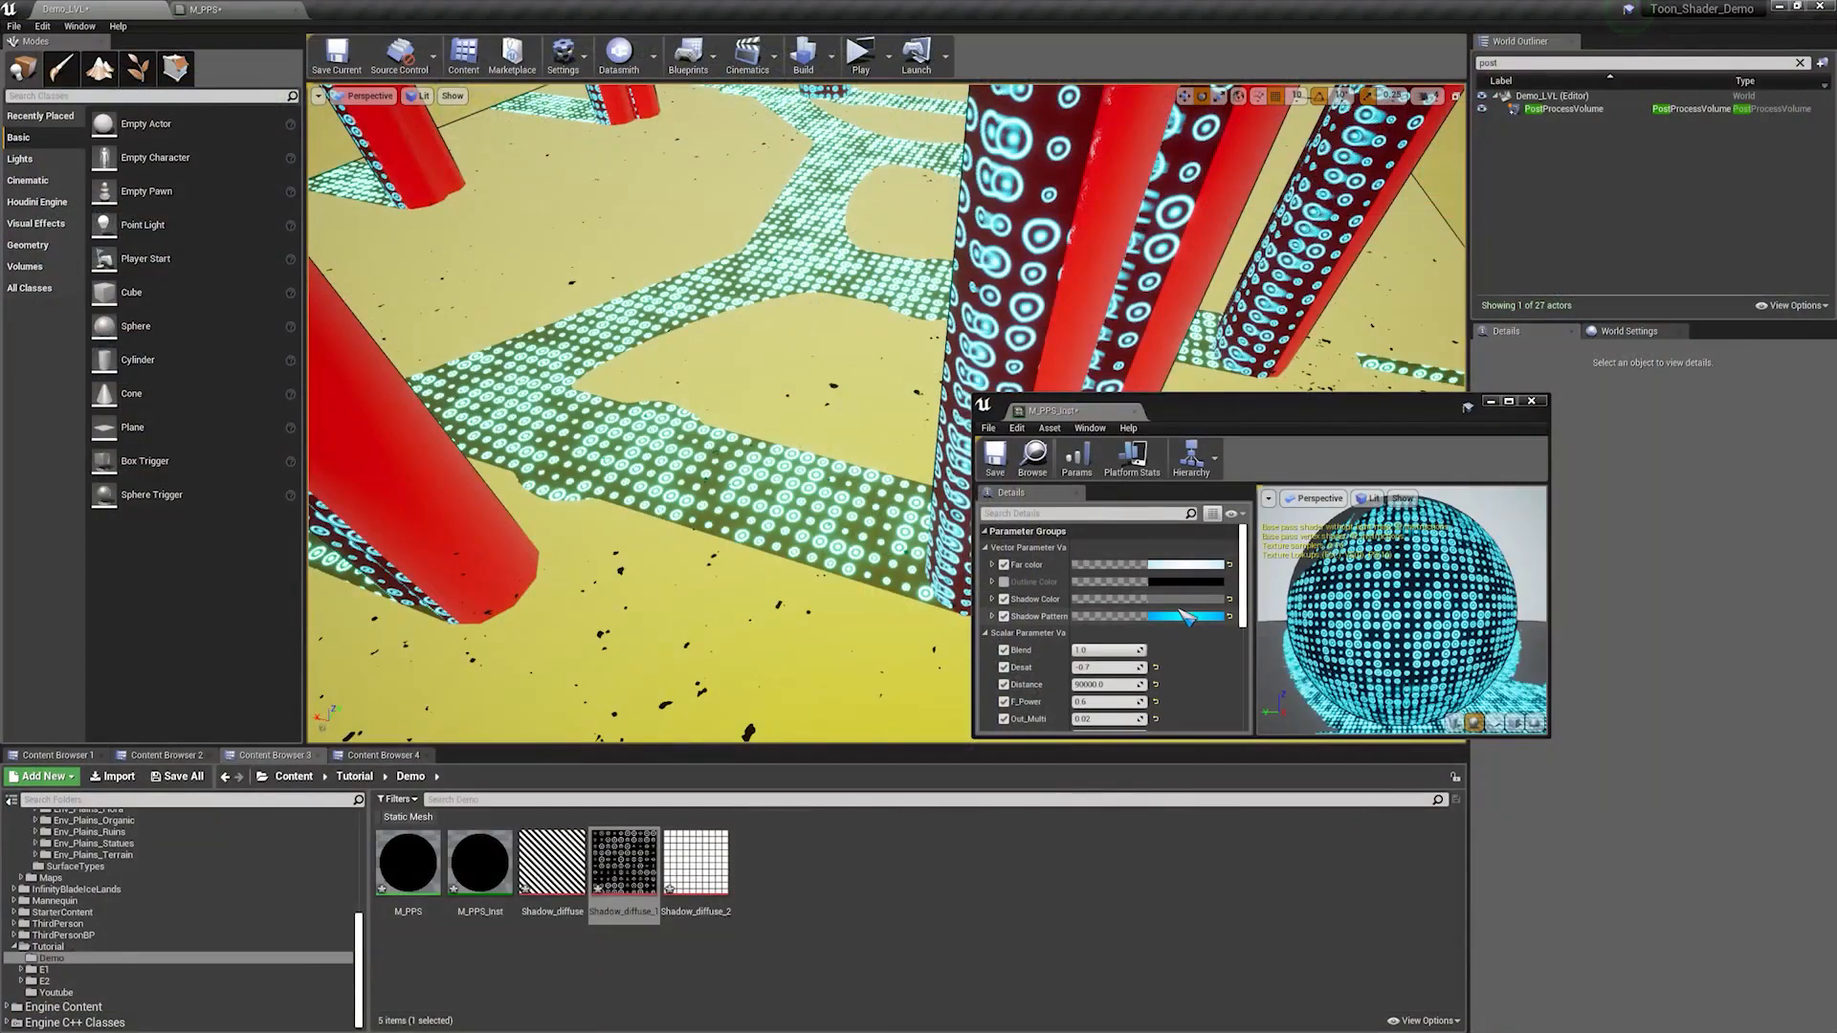
Step: Set the Shadow Pattern colour back to black and play the level to examine the subtle circle pattern in the shadows
click(1175, 616)
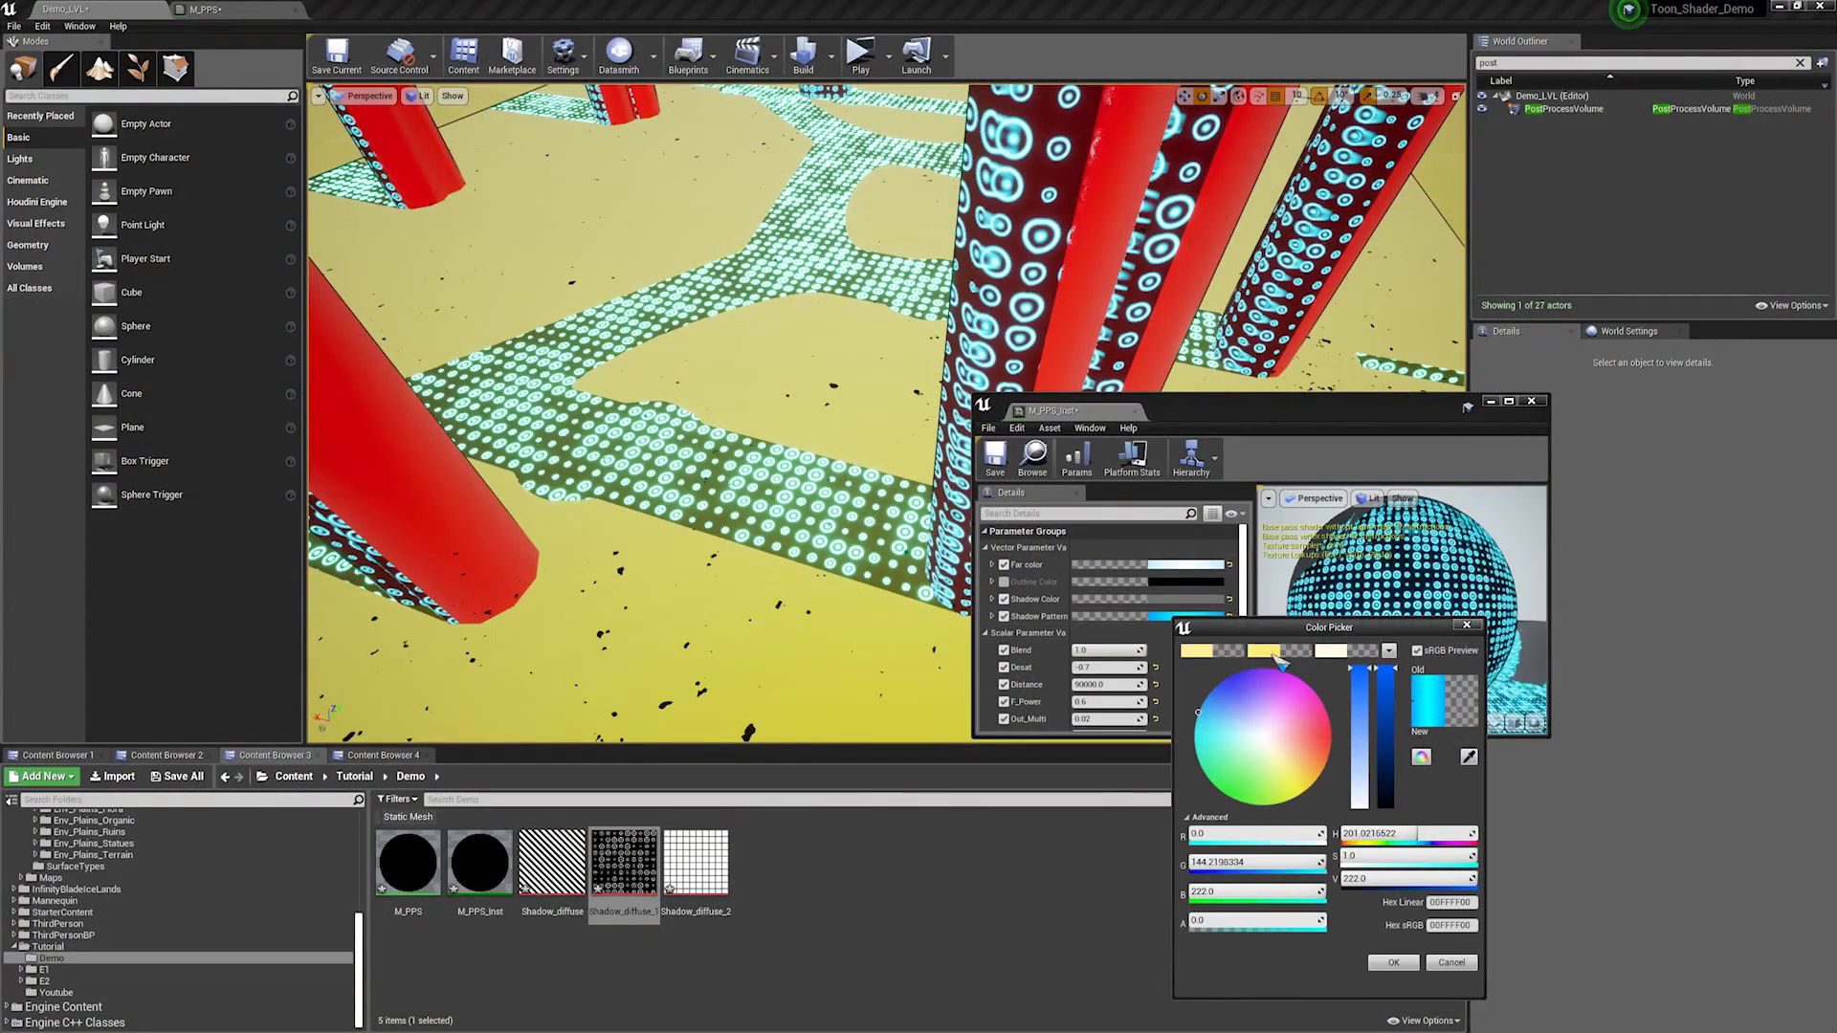
click(1387, 800)
click(1394, 963)
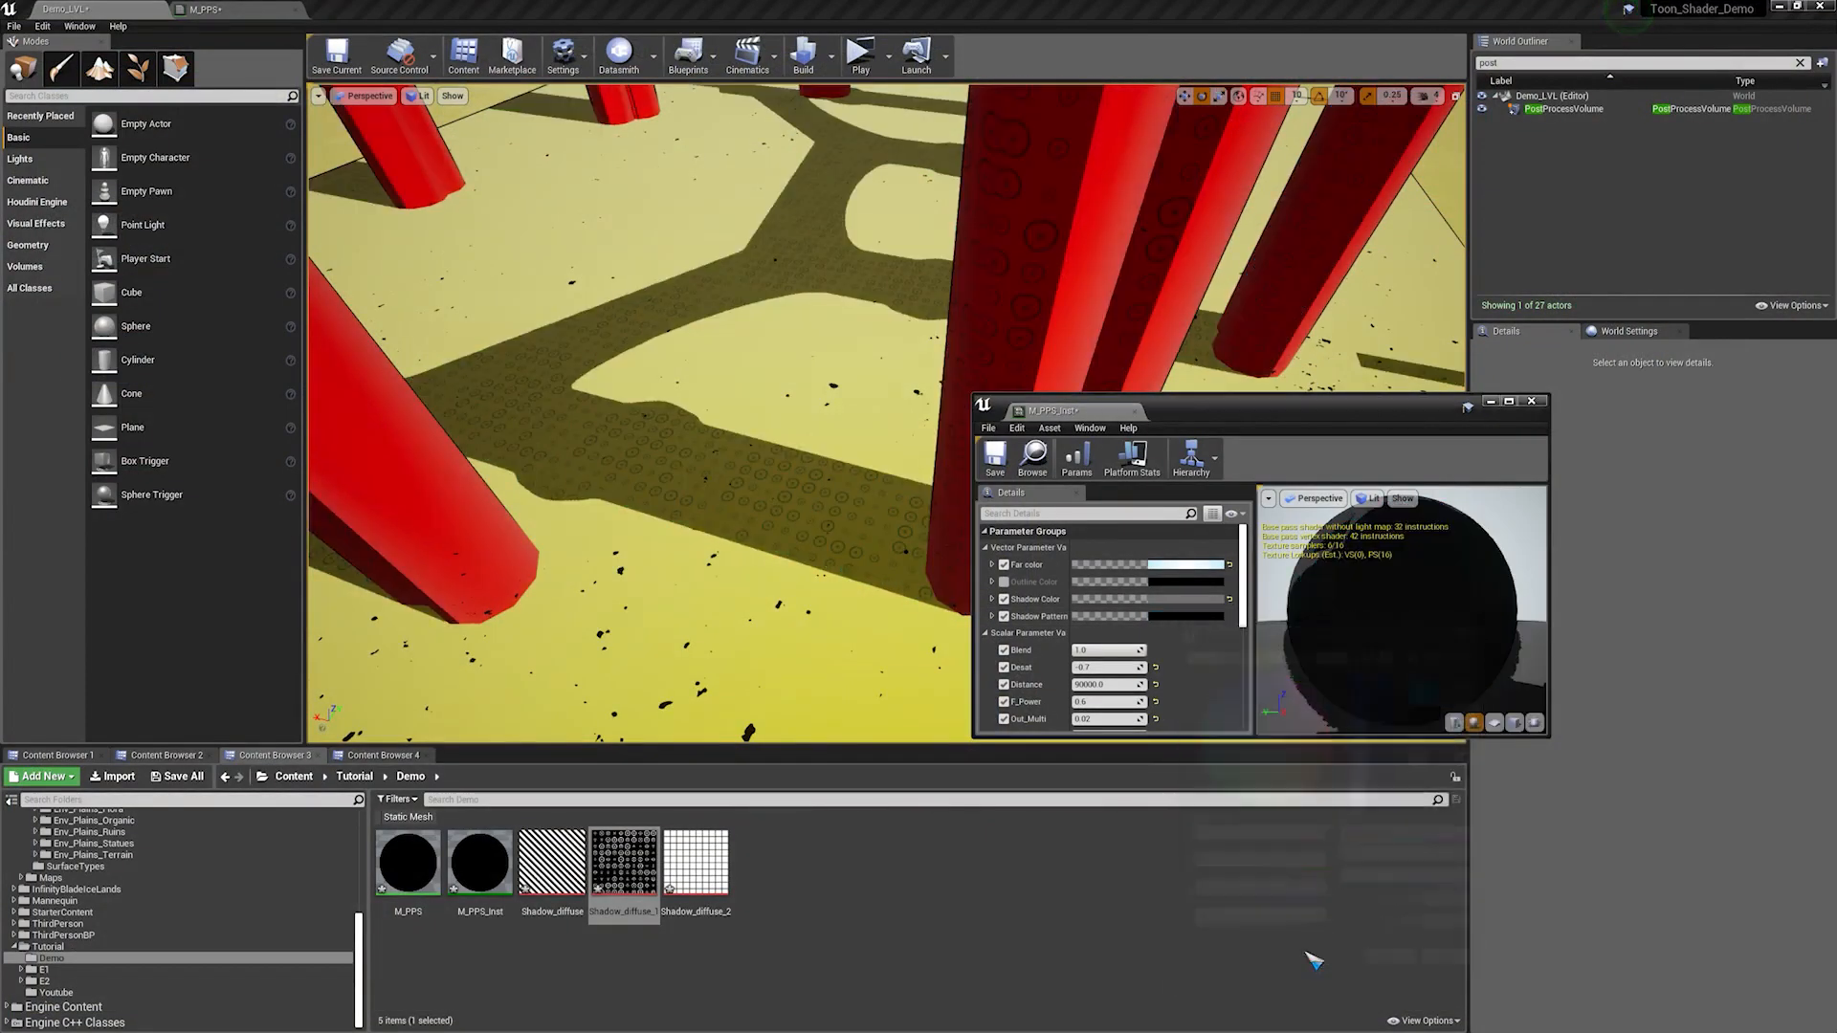
click(862, 56)
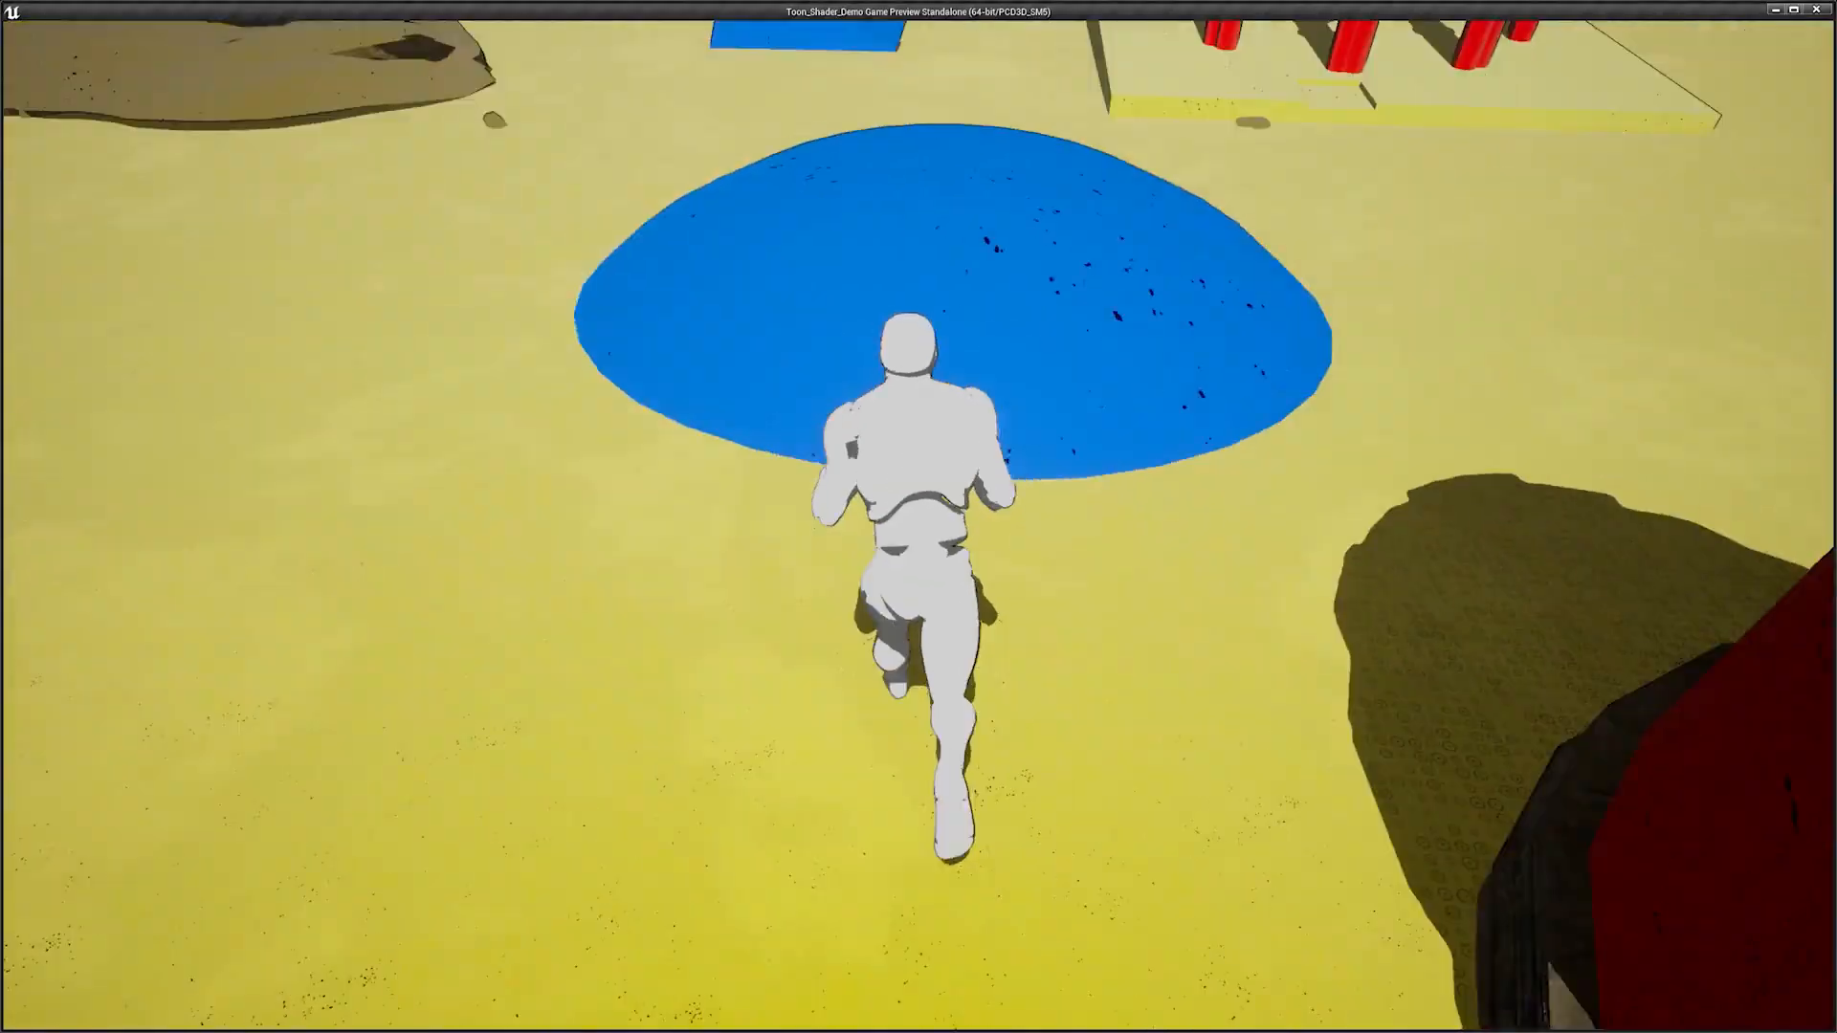
key(w)
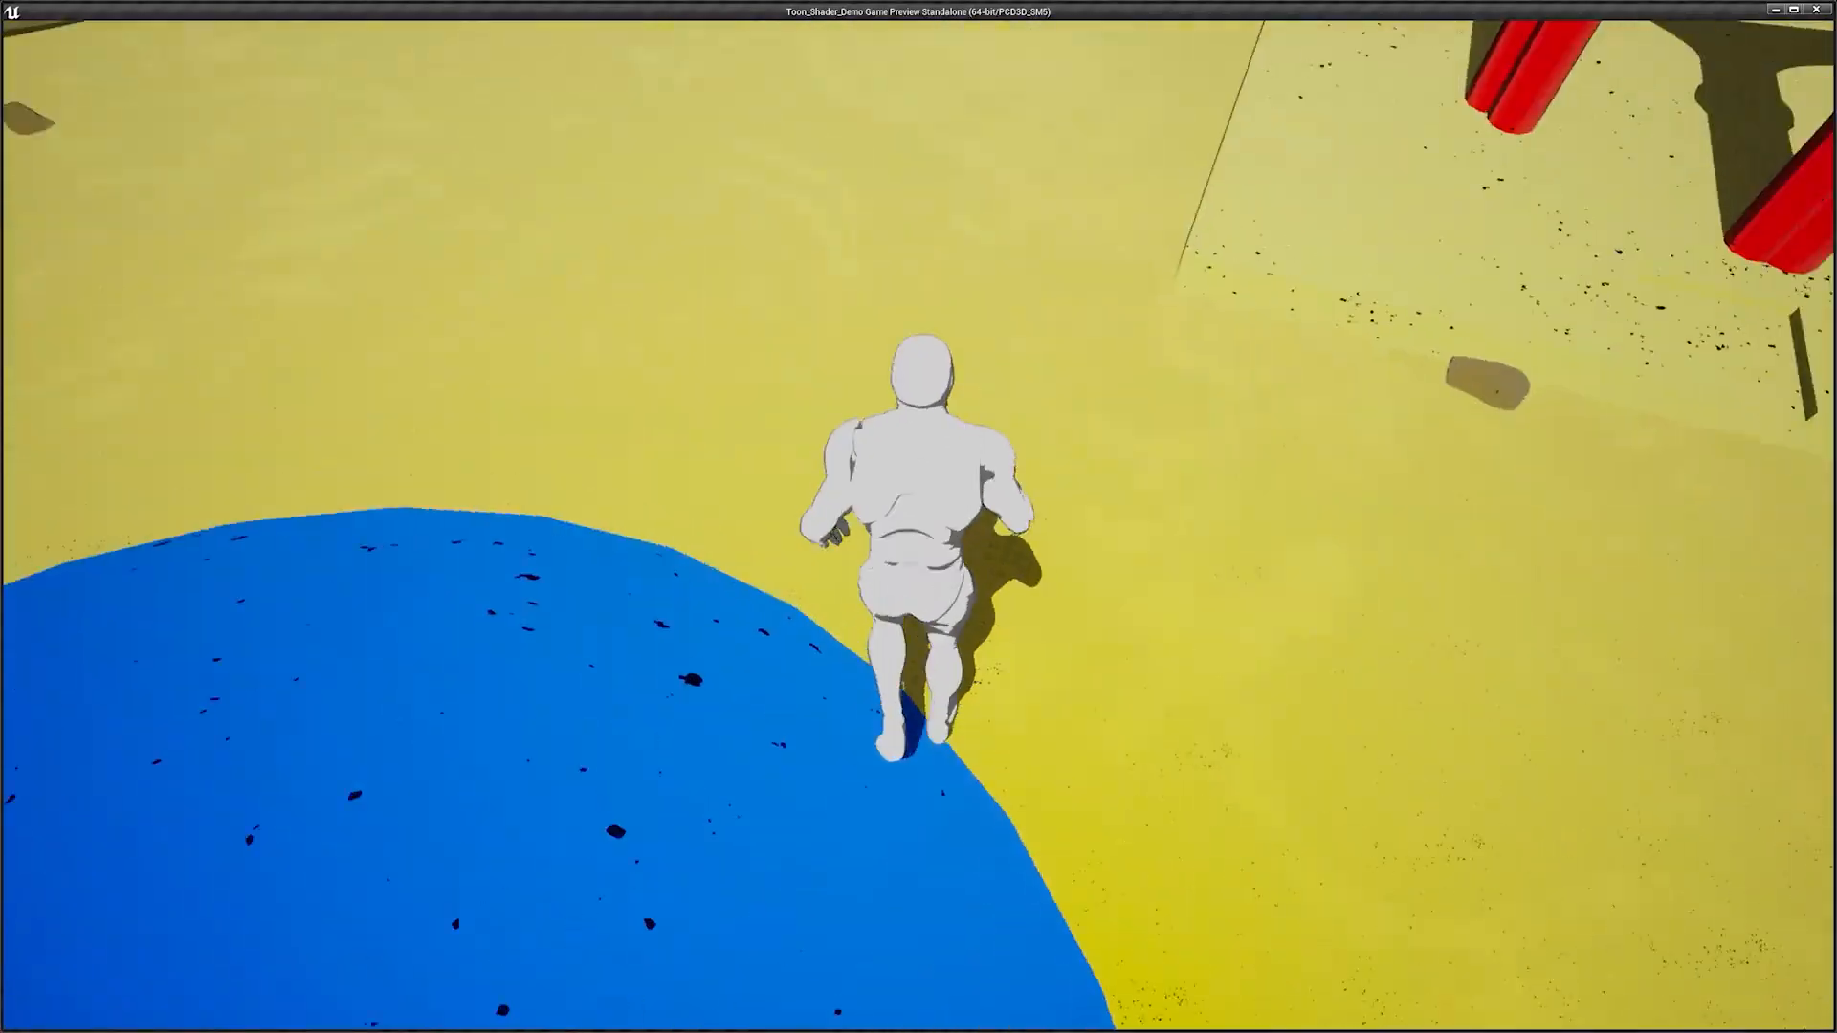
key(d)
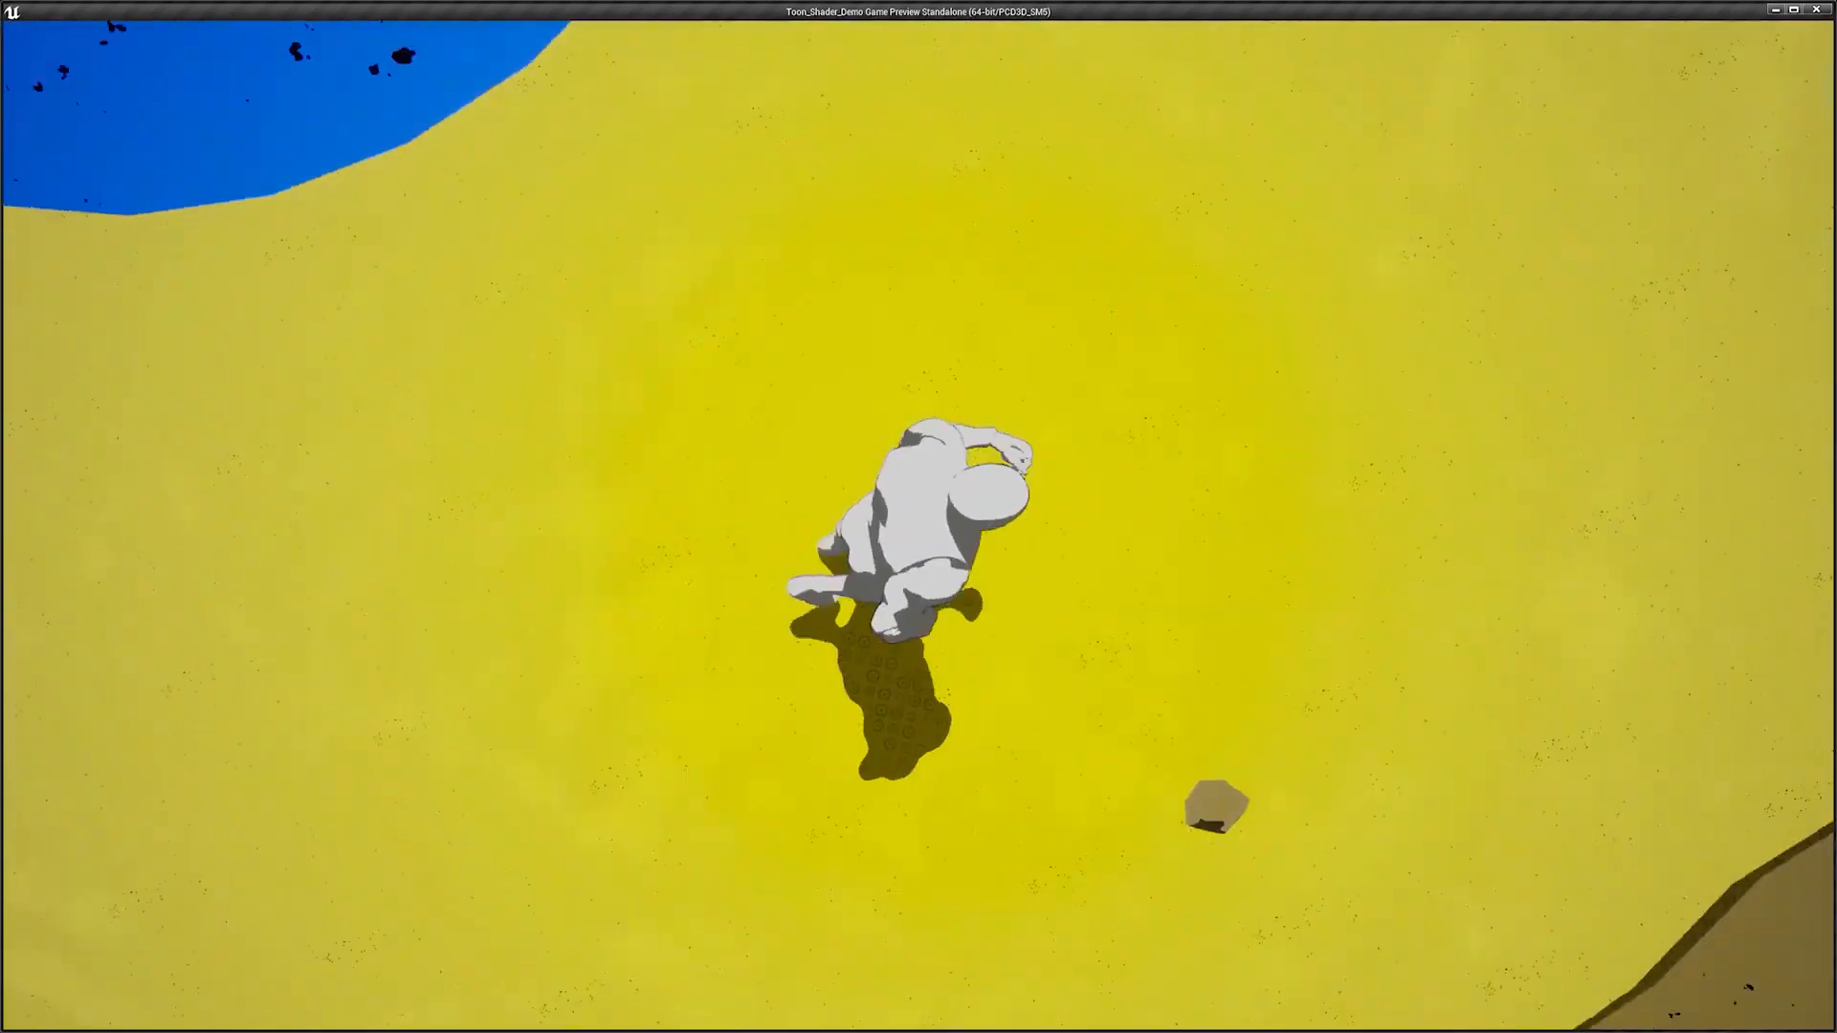
key(w)
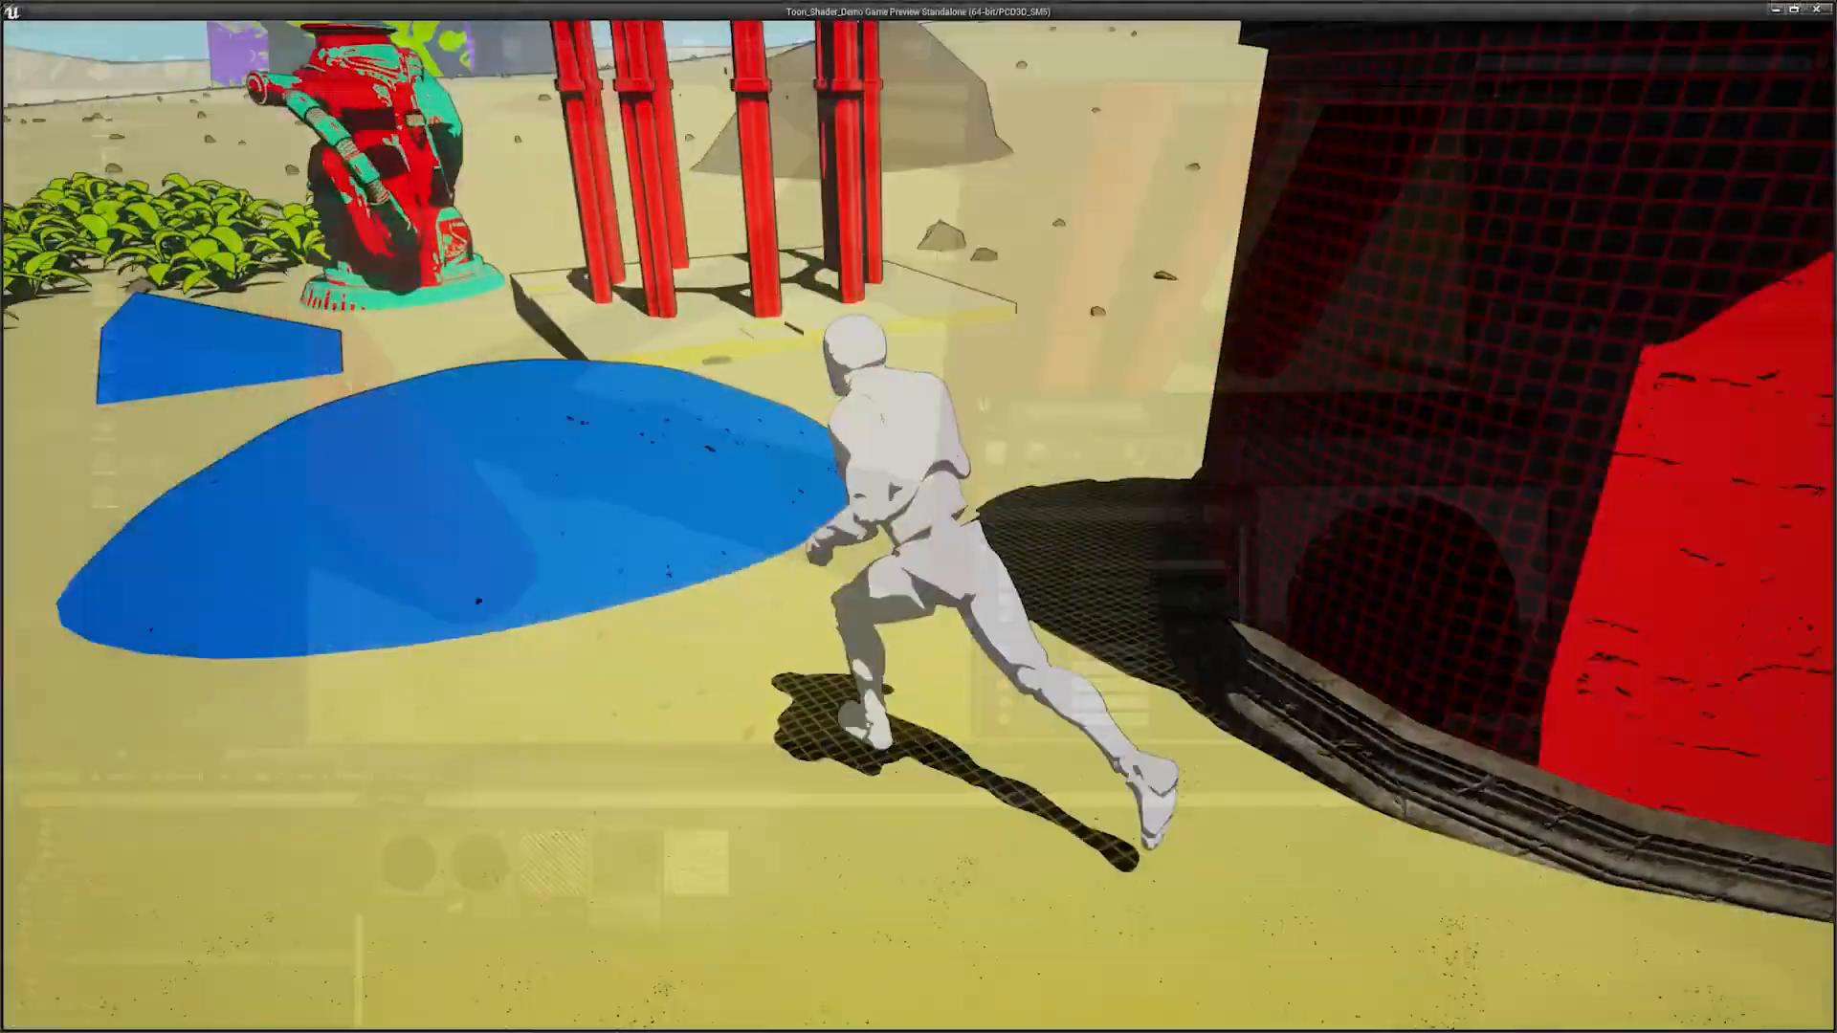
Step: Run the character past the blue mound, rocks, statue and columns to examine the grid-patterned shadows, and end the preview
key(w)
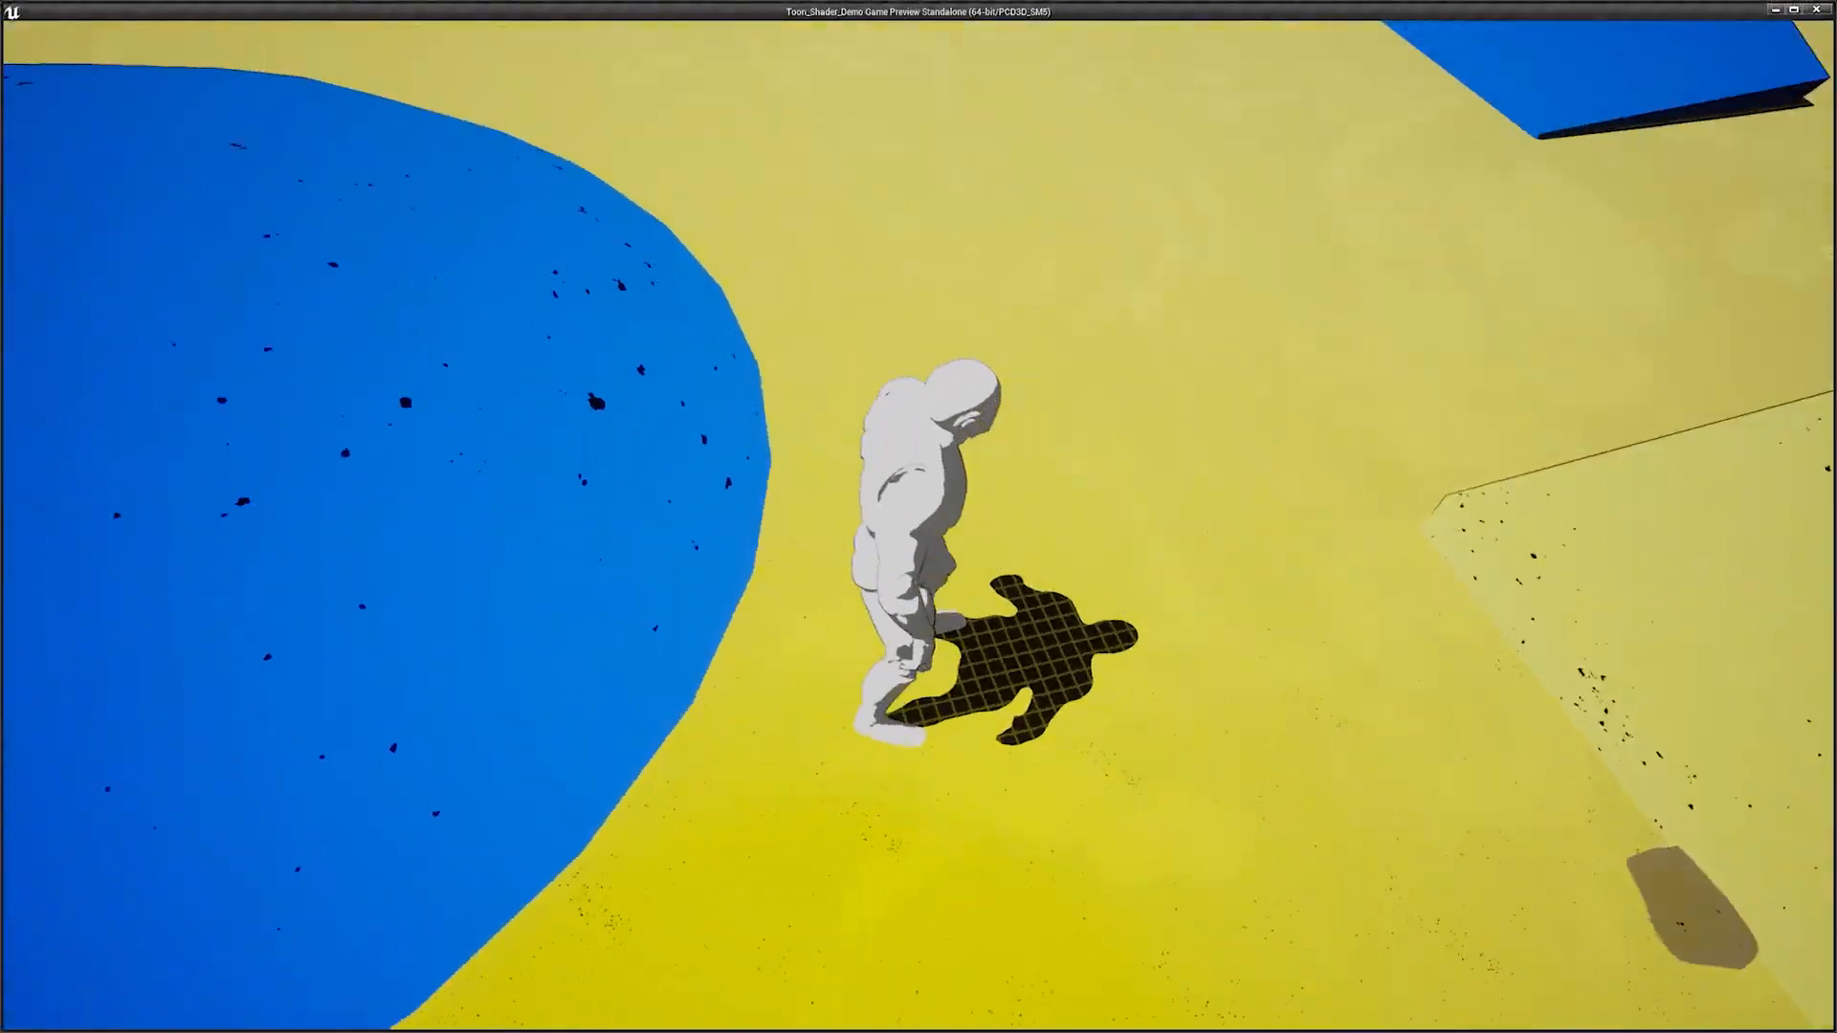
key(w)
key(w)
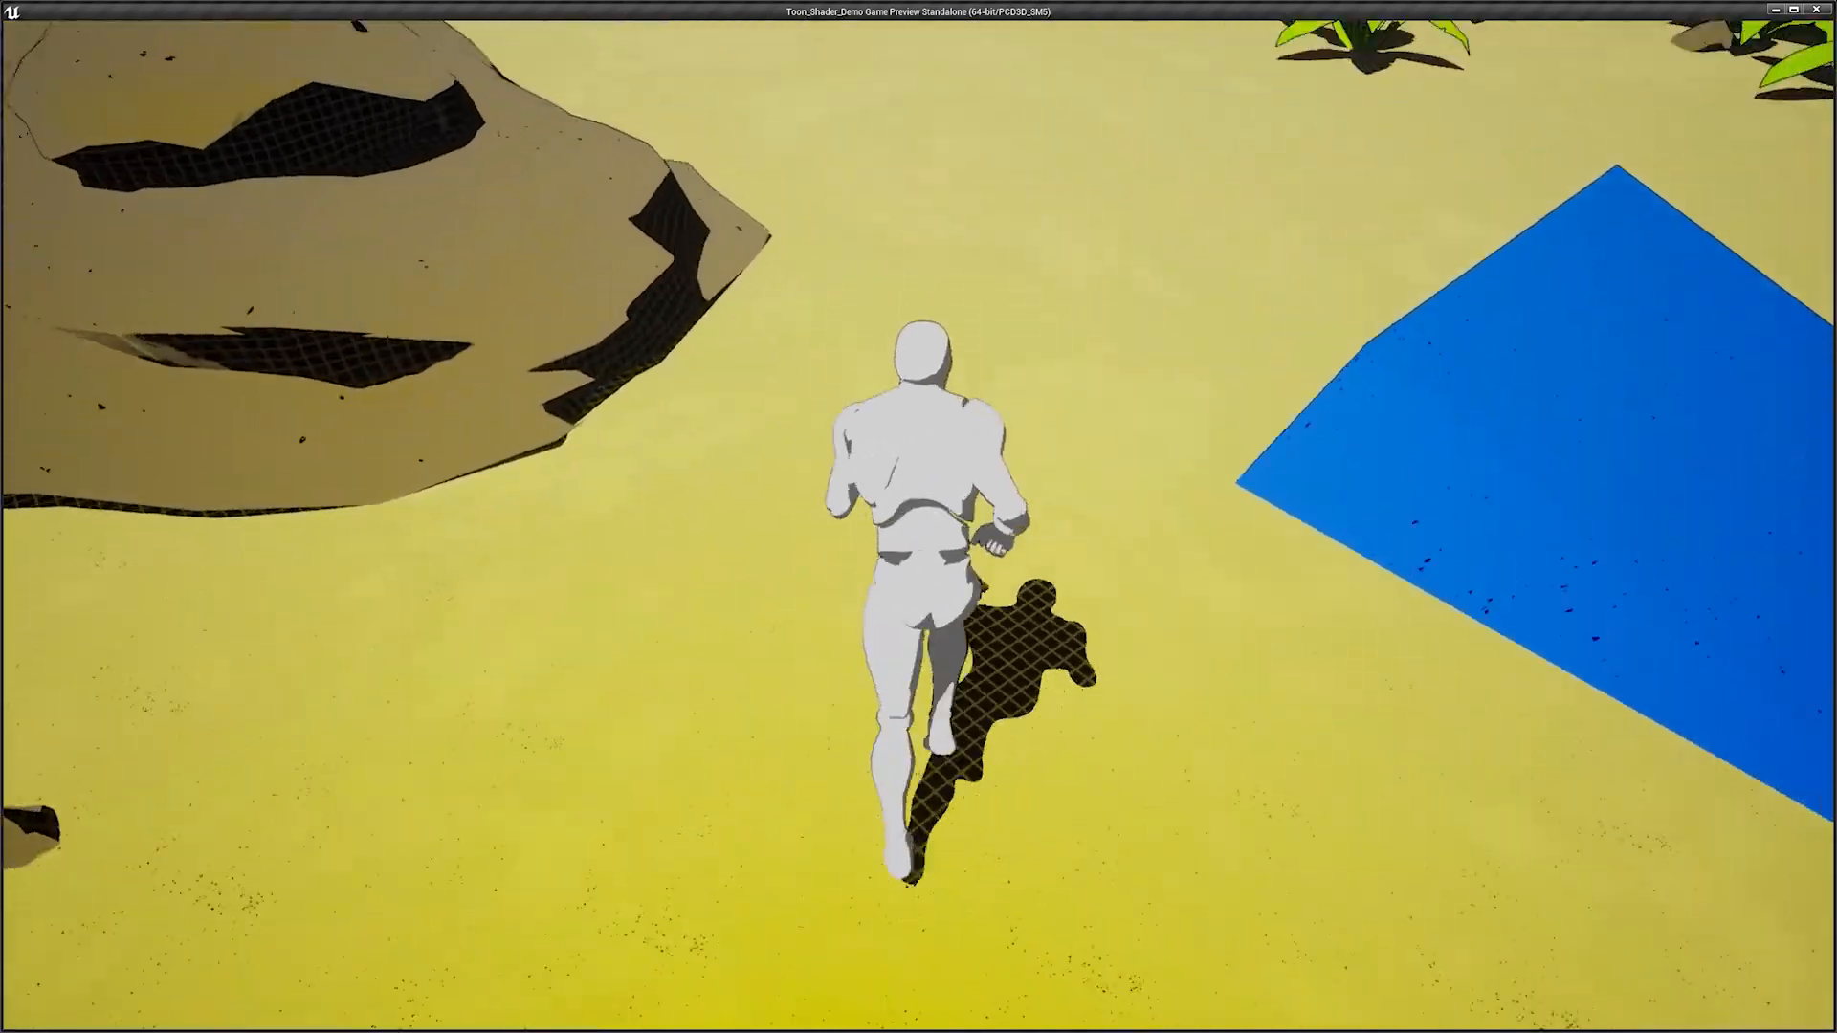
key(w)
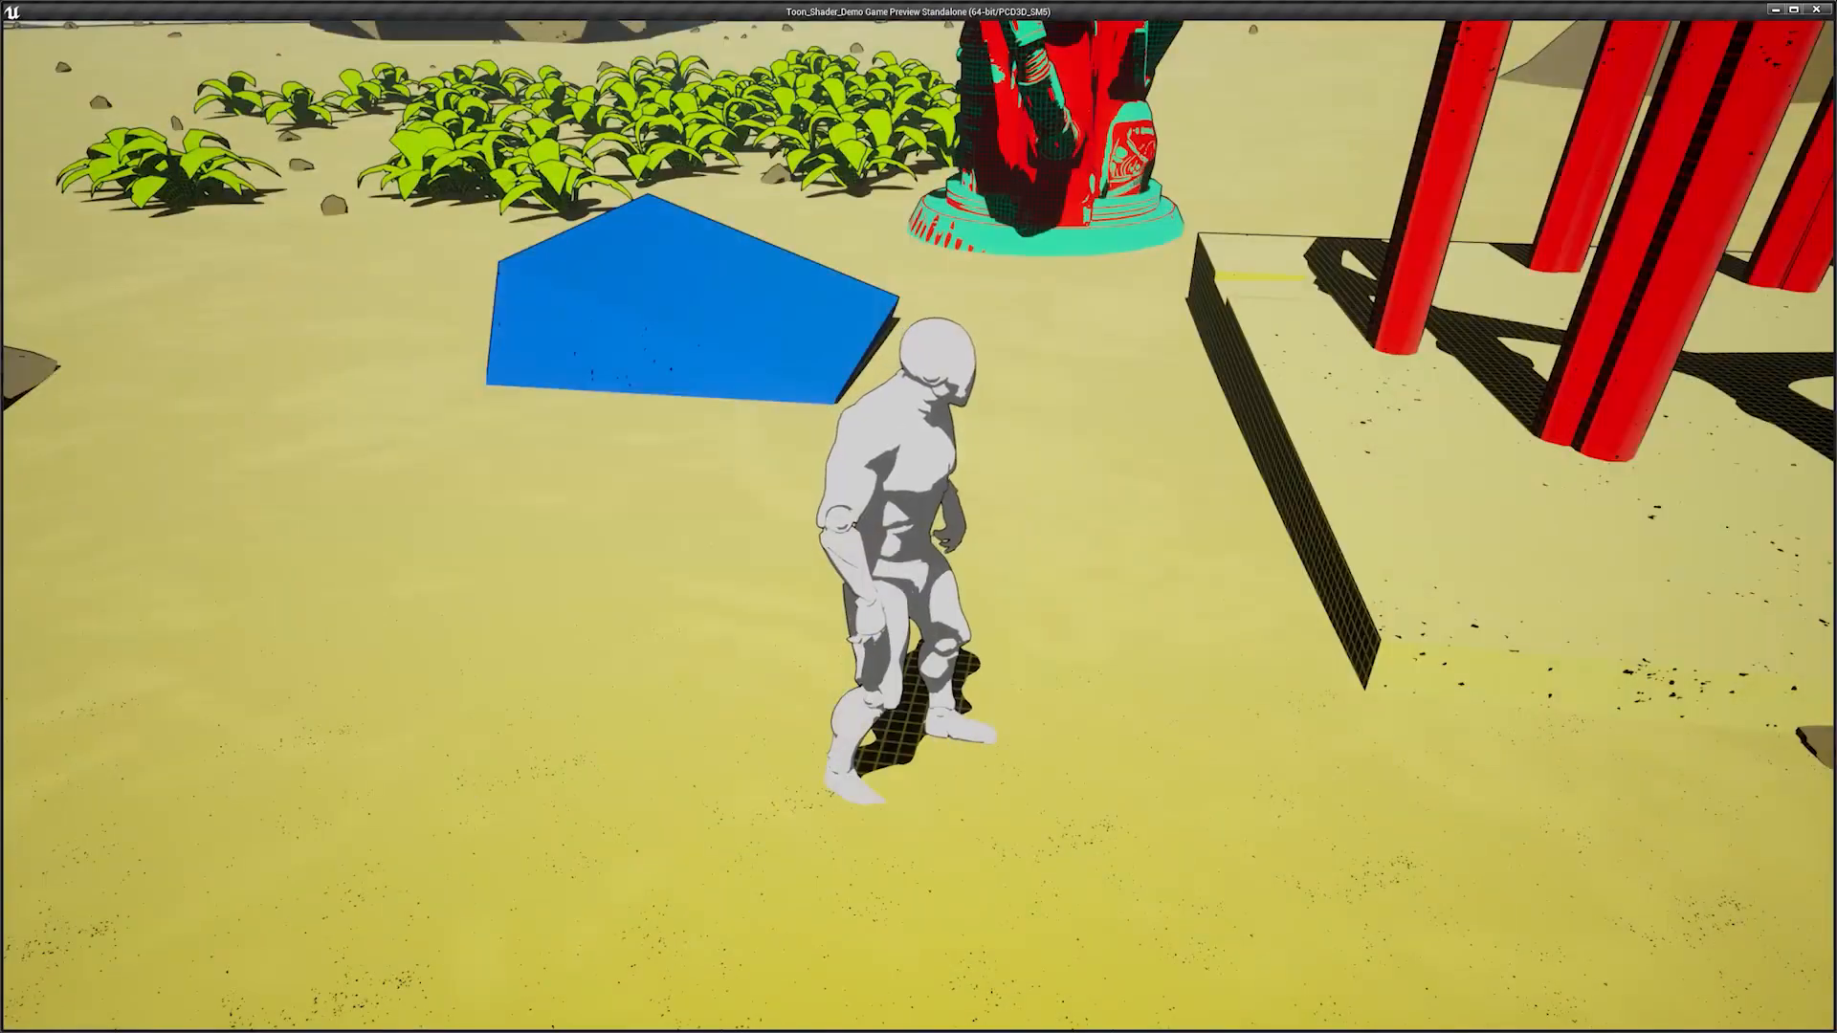
key(d)
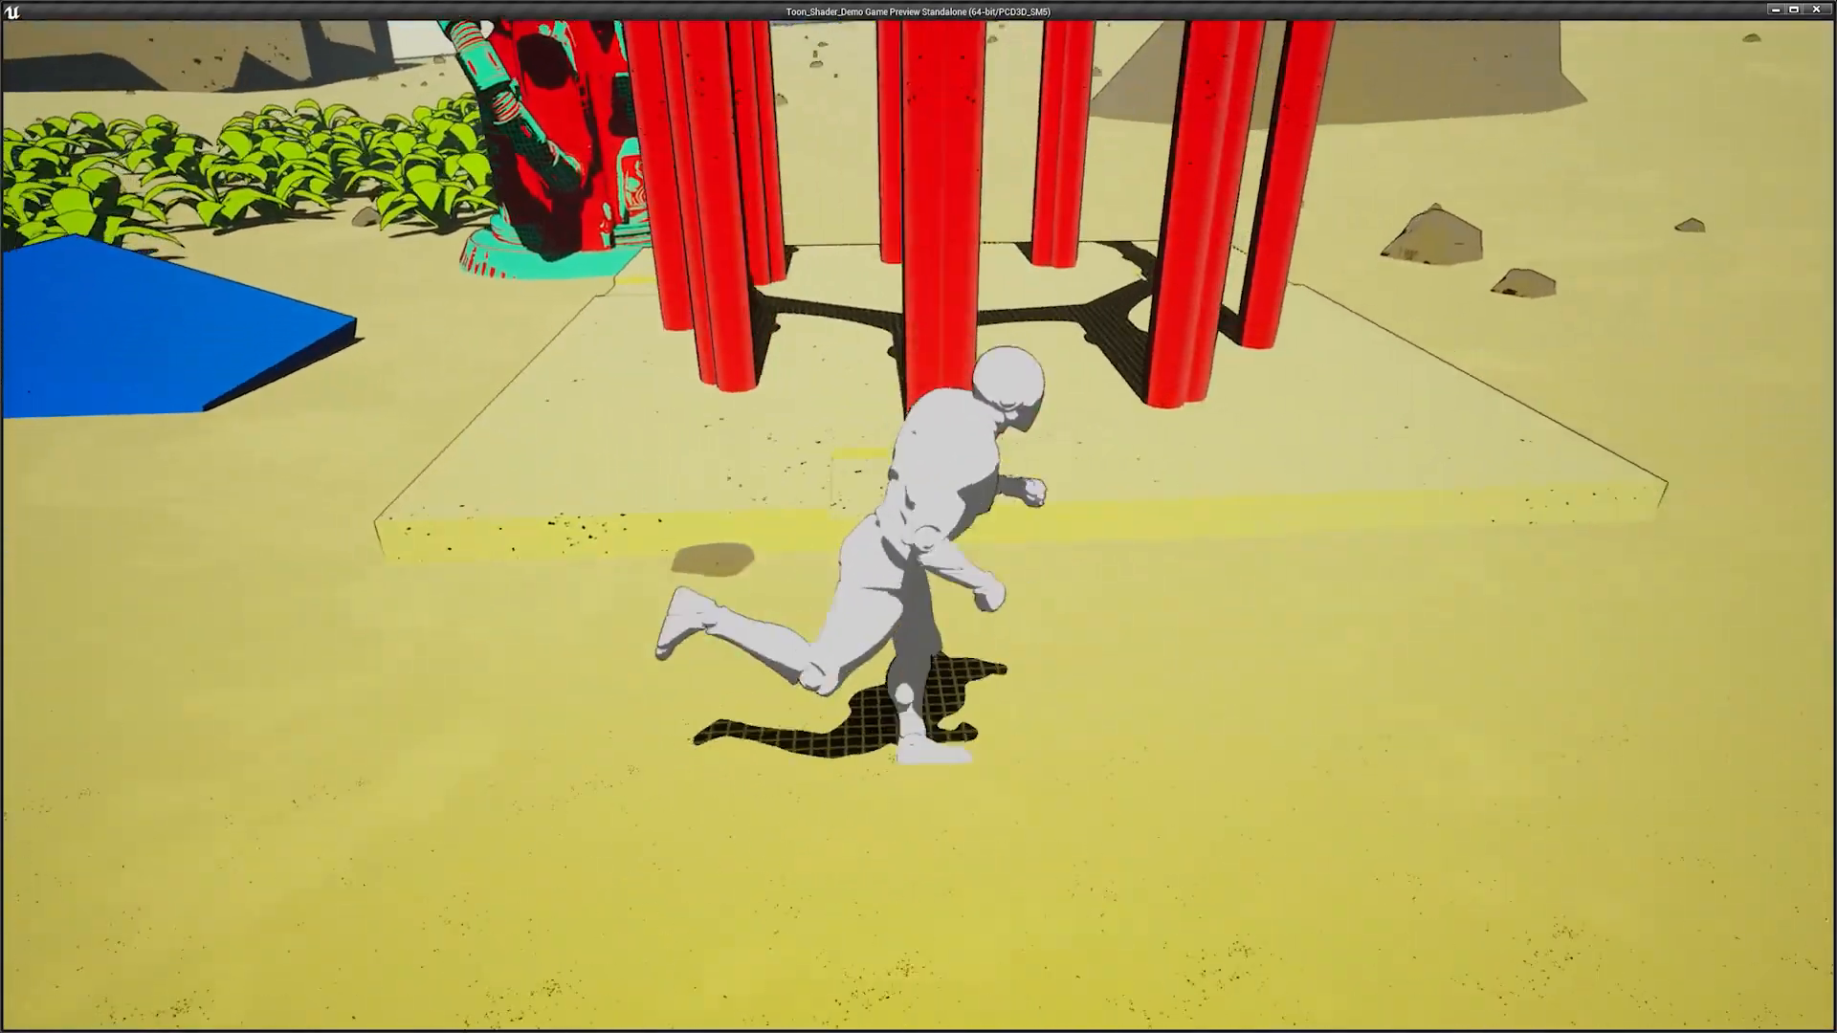
key(w)
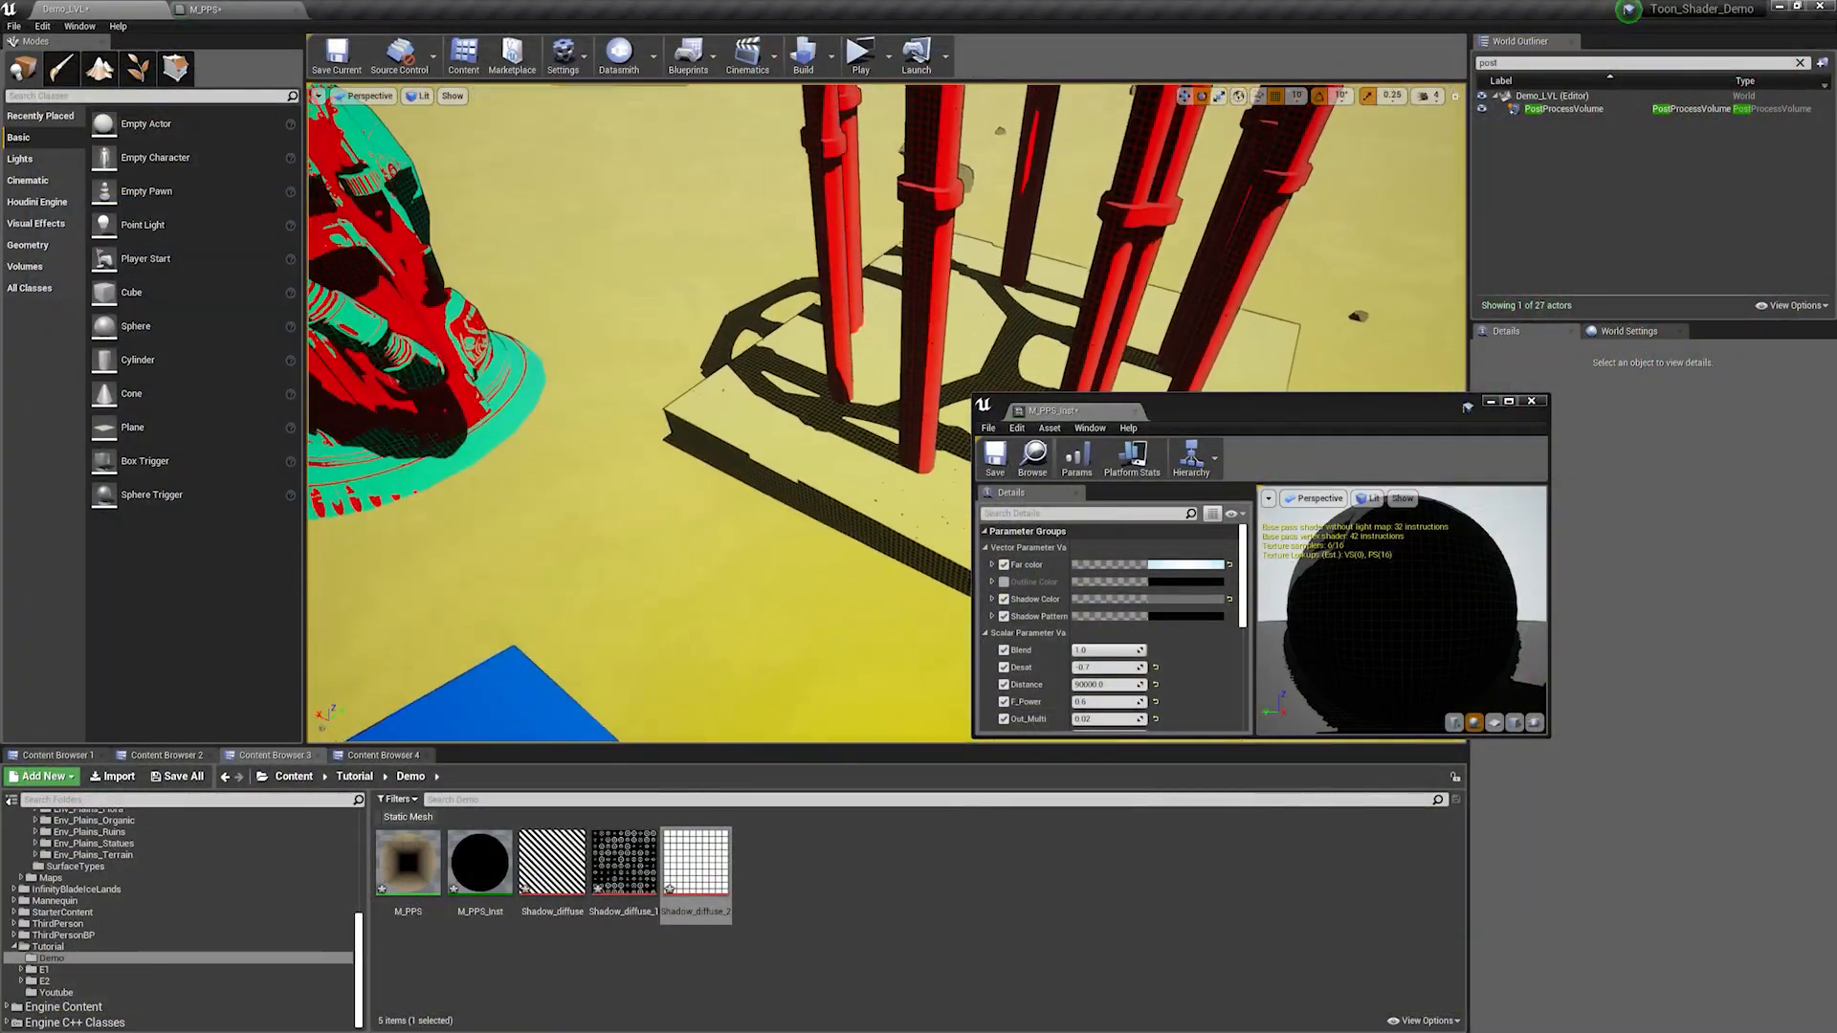
Step: Enable the Outline Color parameter and try yellow, a glowing pale cyan with a value of 22, and dark magenta outlines
right_drag(902, 577, 794, 532)
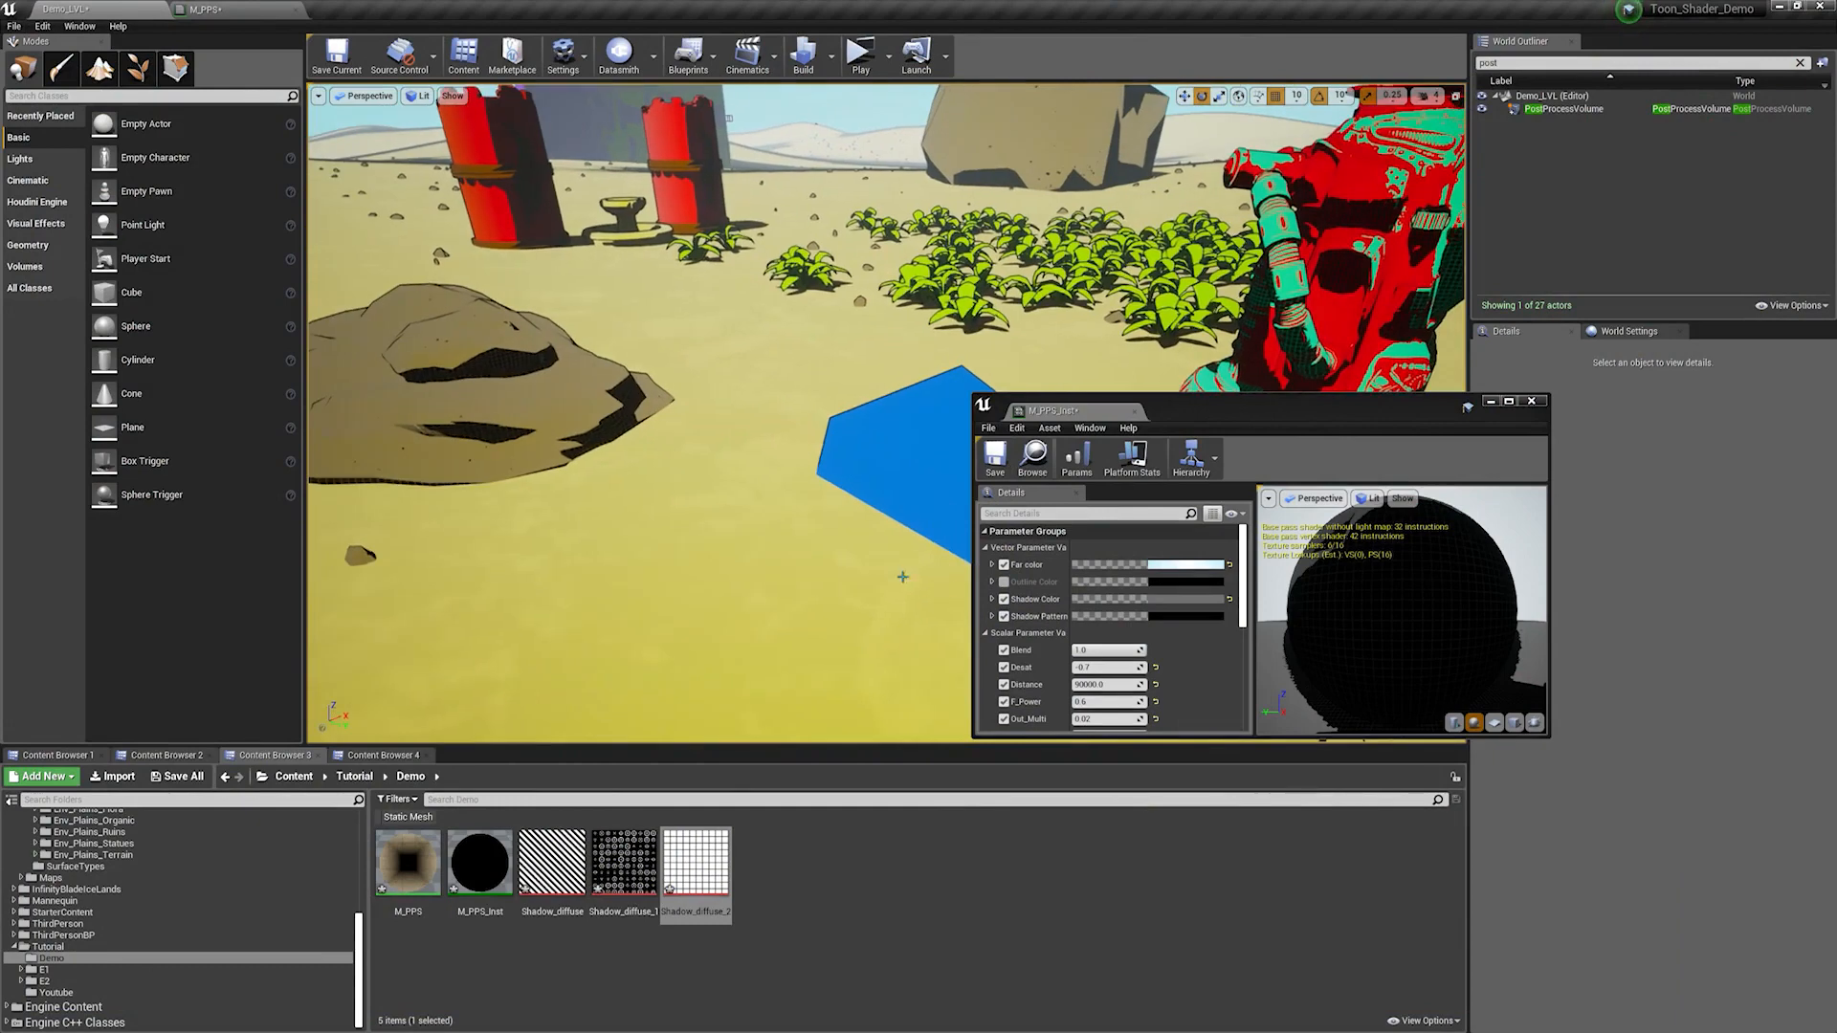
click(1005, 584)
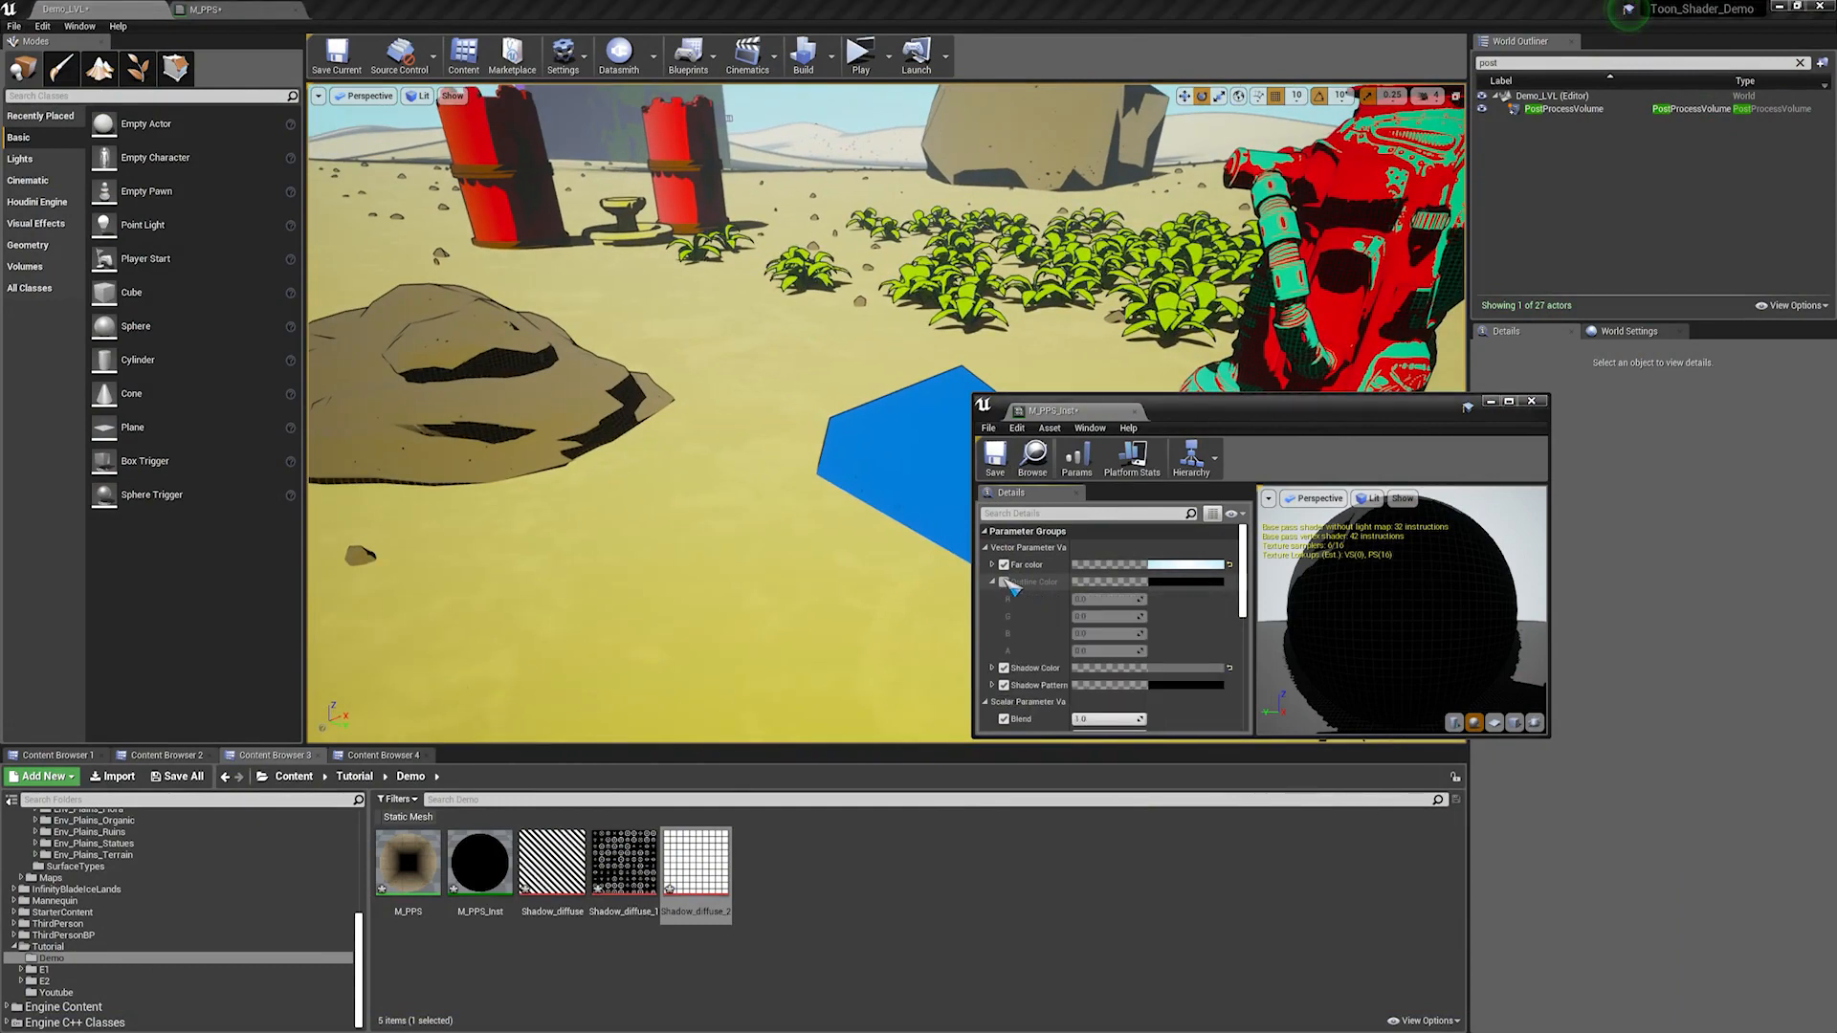
click(1201, 583)
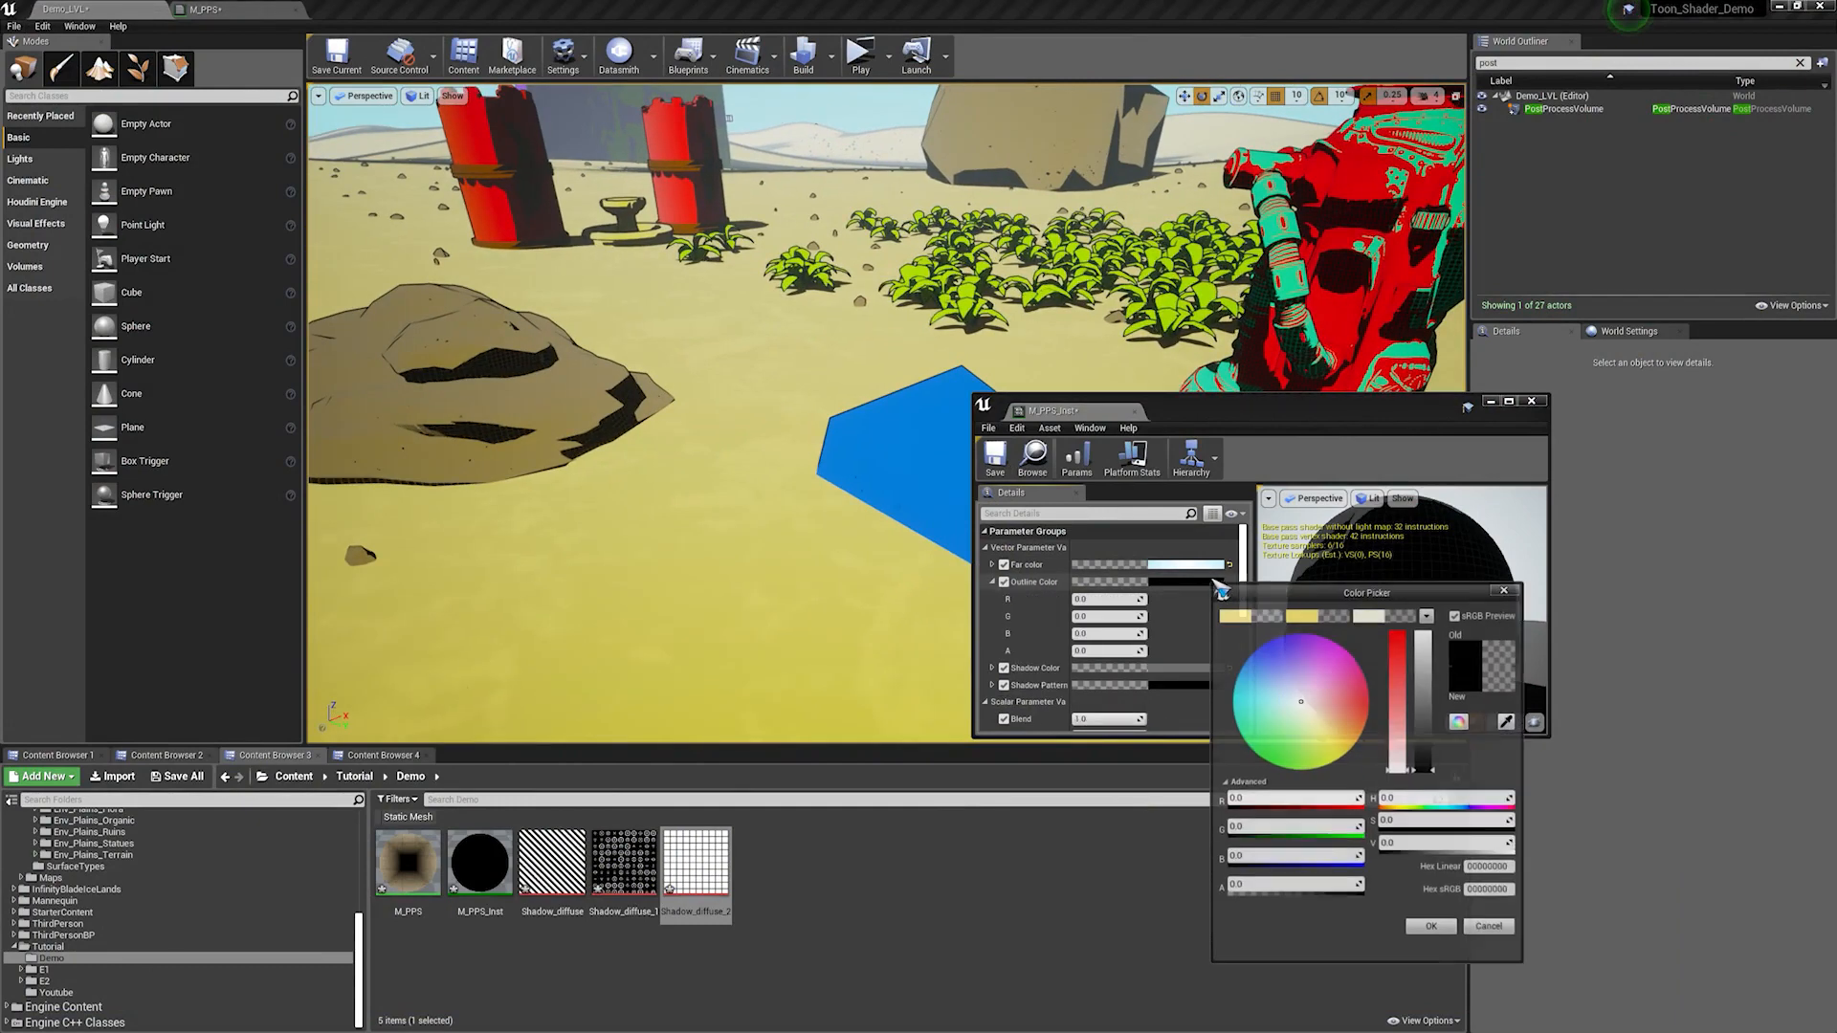
click(1307, 617)
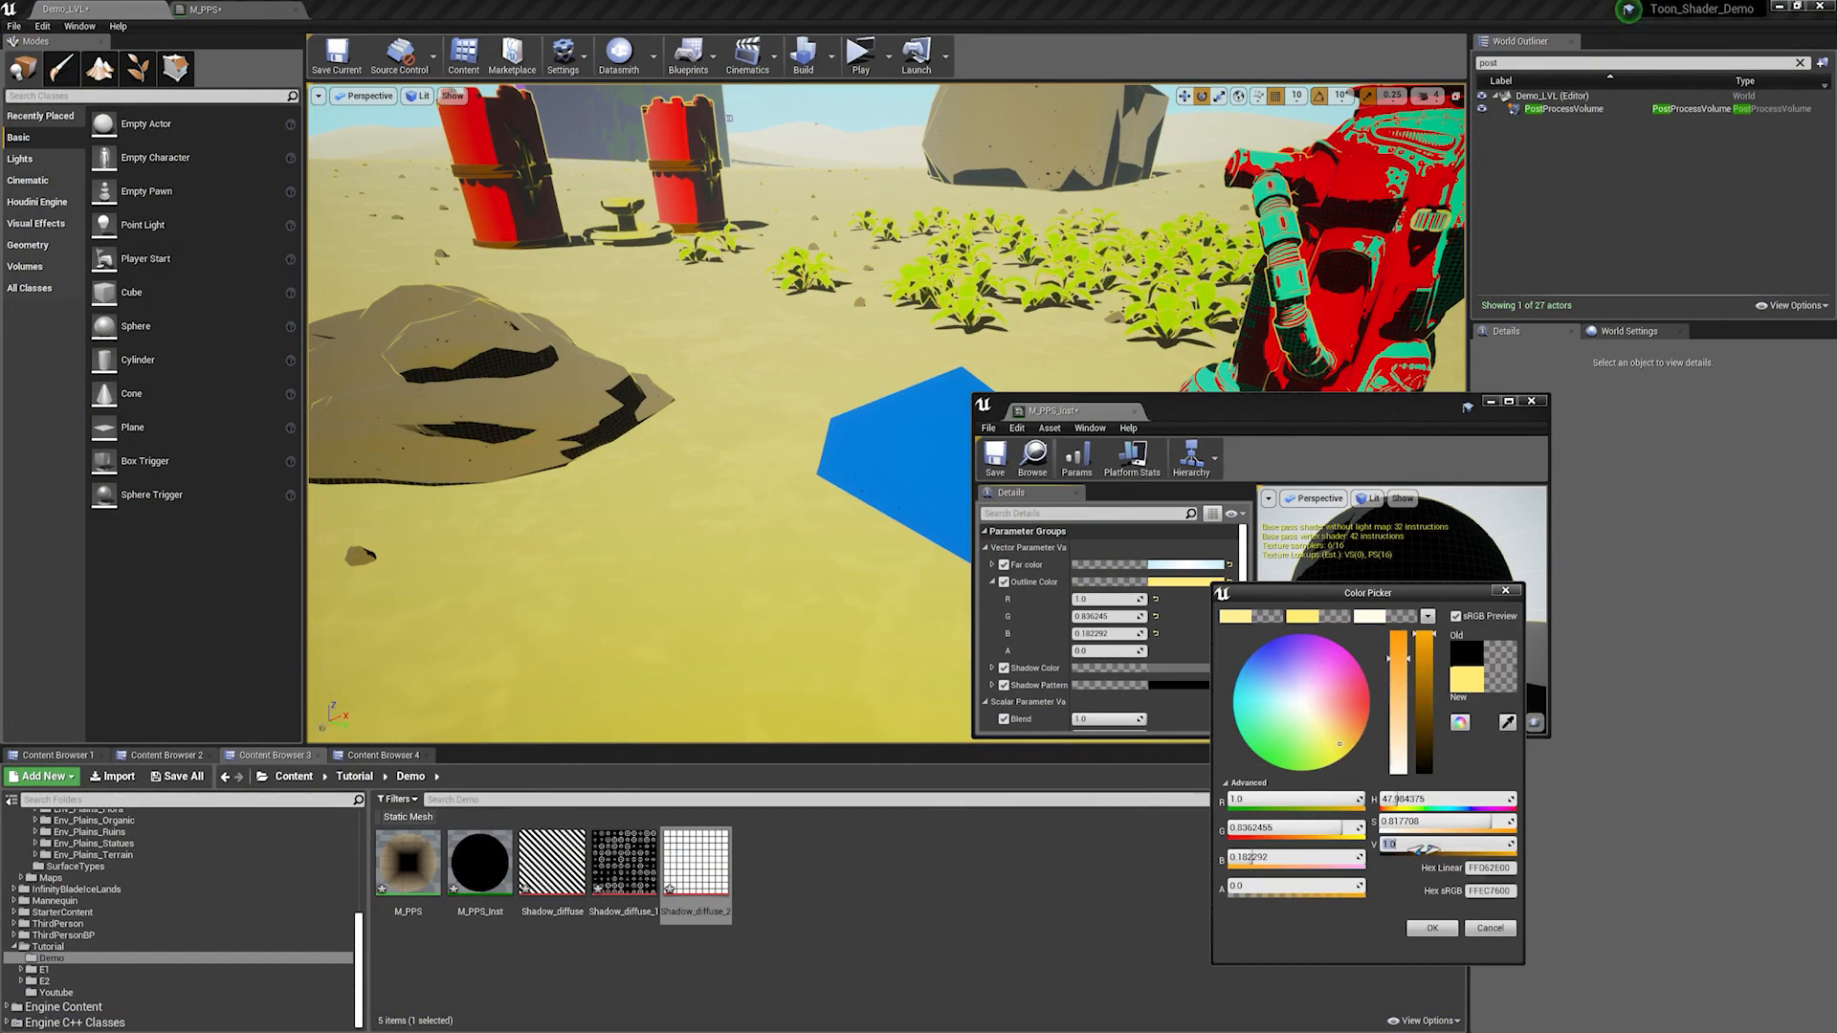
key(Return)
drag(1292, 713, 1207, 873)
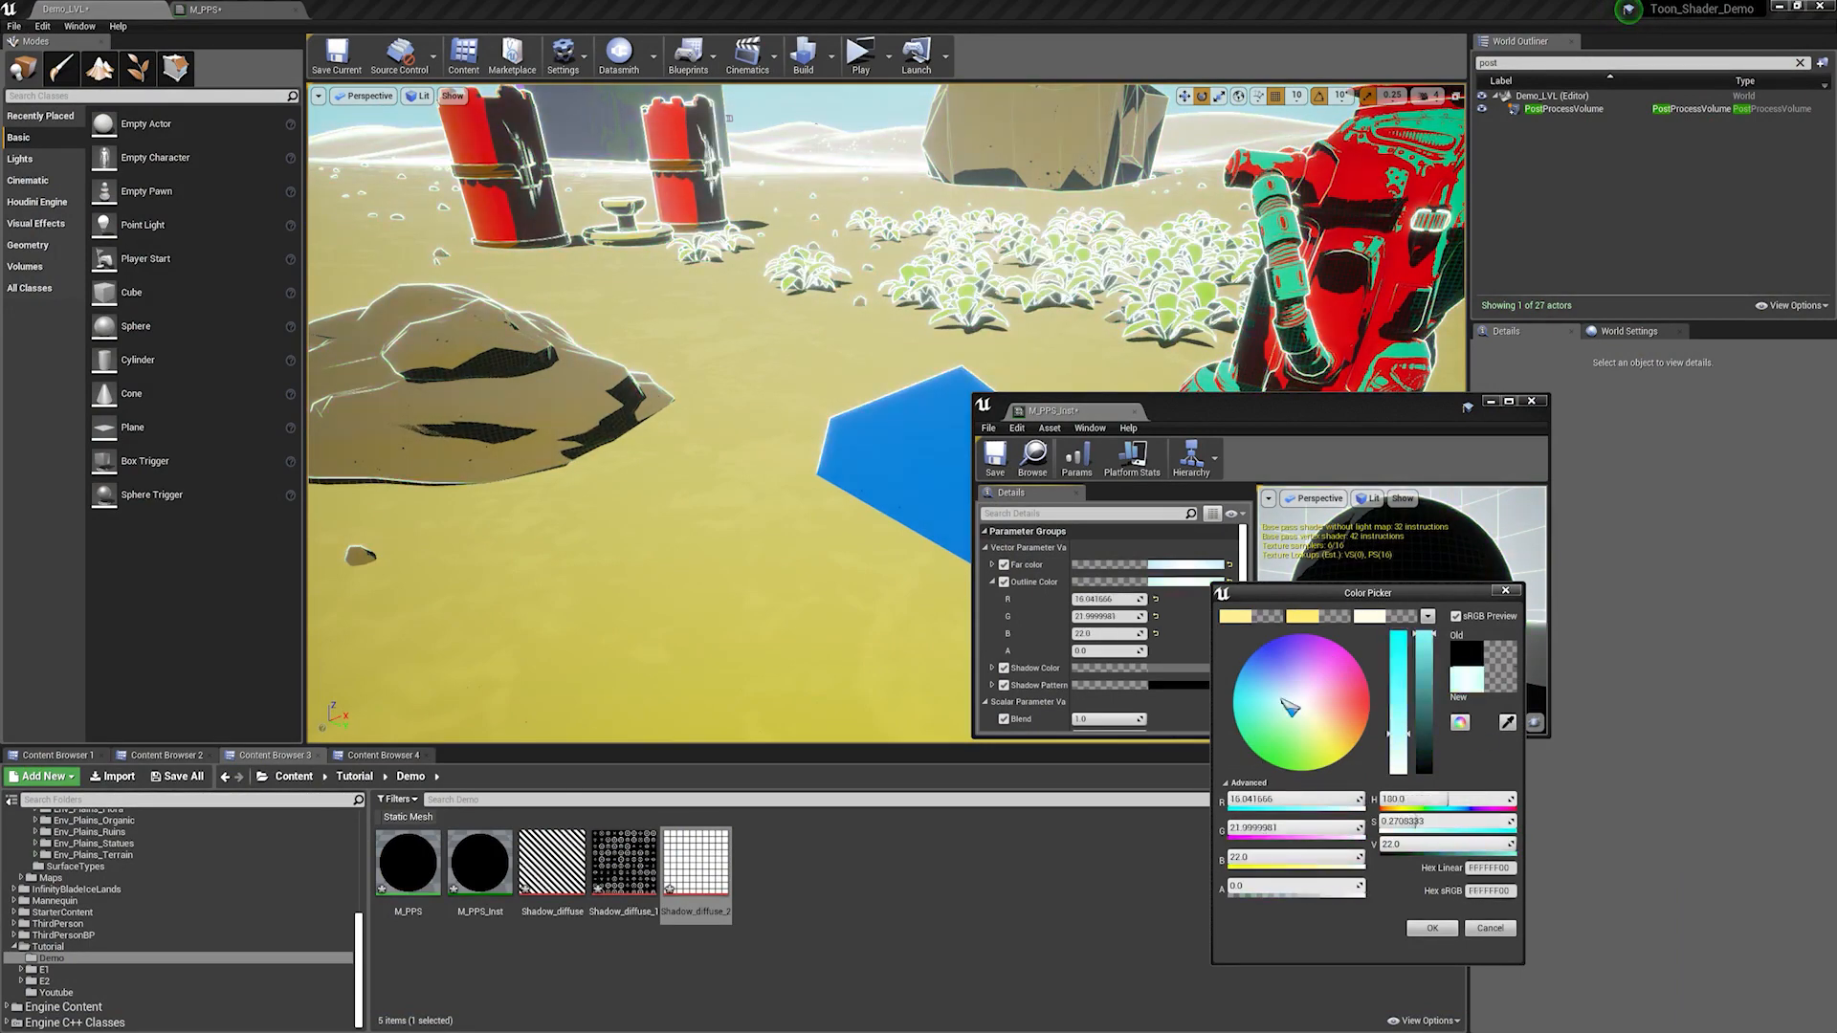
drag(1301, 720, 1260, 658)
drag(1424, 651, 1420, 734)
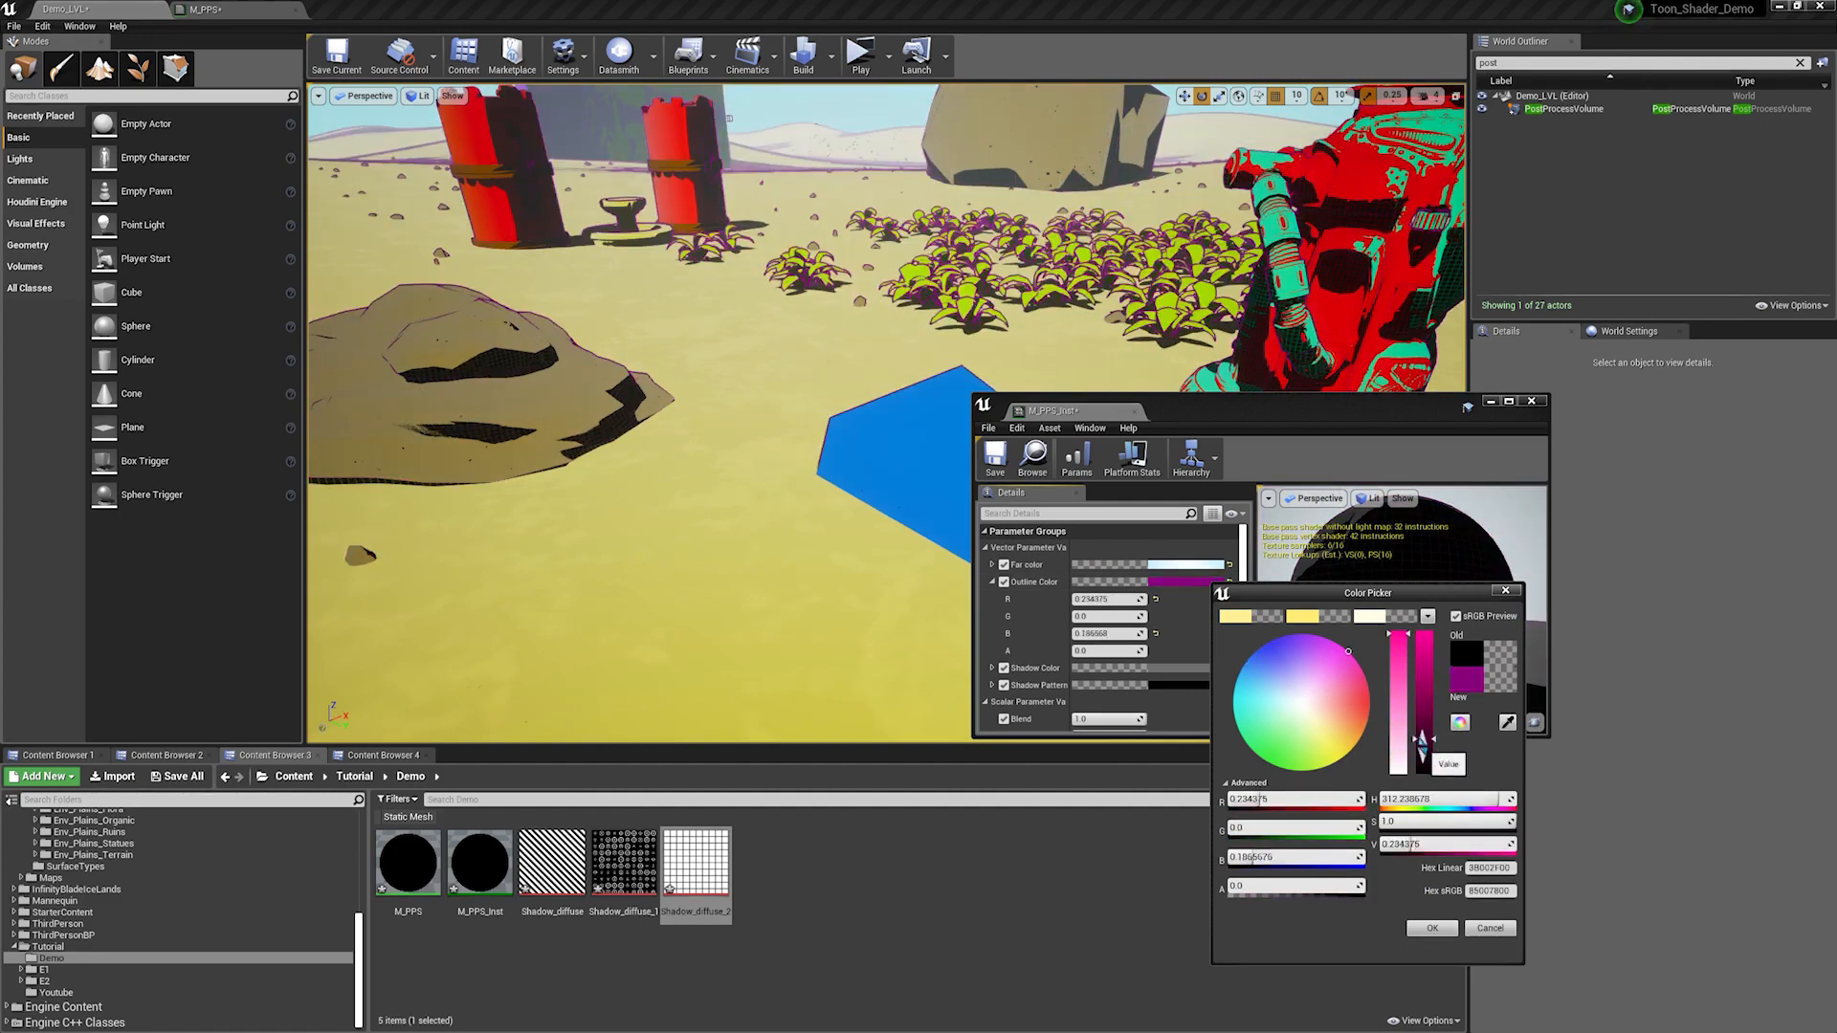
click(1433, 928)
Step: Try a larger Outline Size to thicken the outlines and set it back to 1.0
scroll(1136, 656, down, 1)
scroll(1136, 656, down, 3)
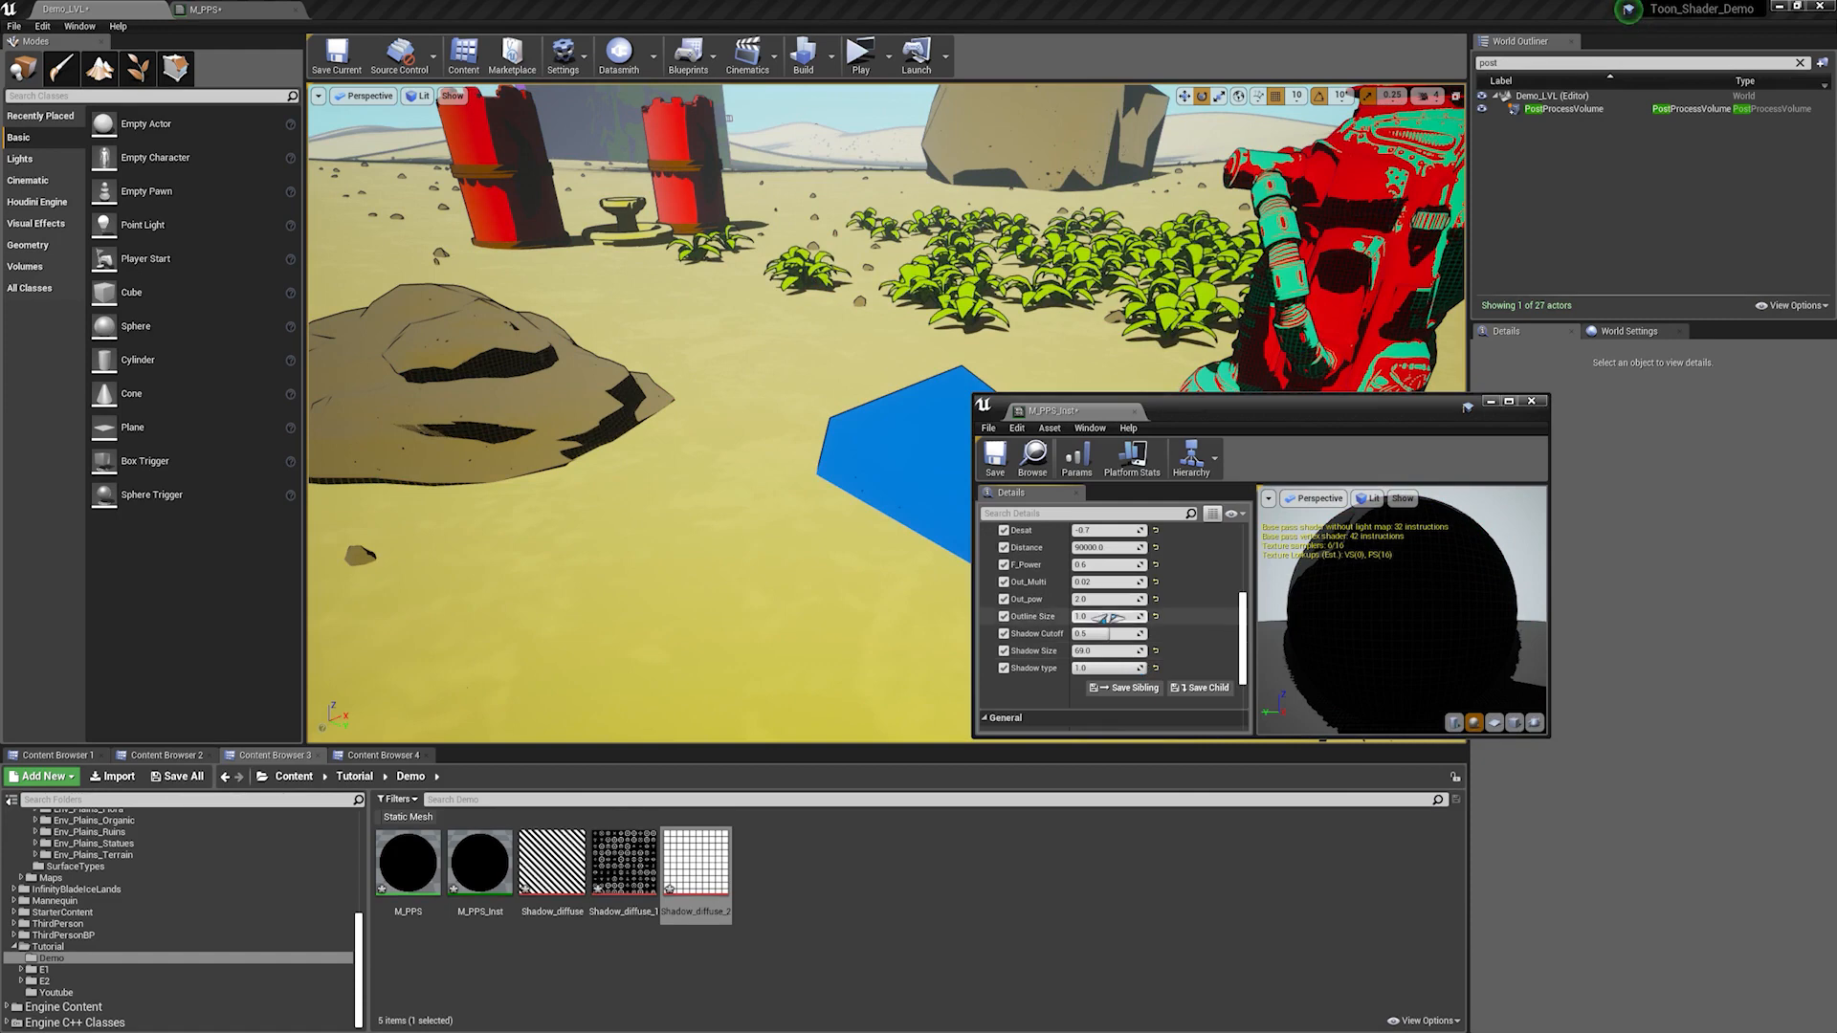
key(Return)
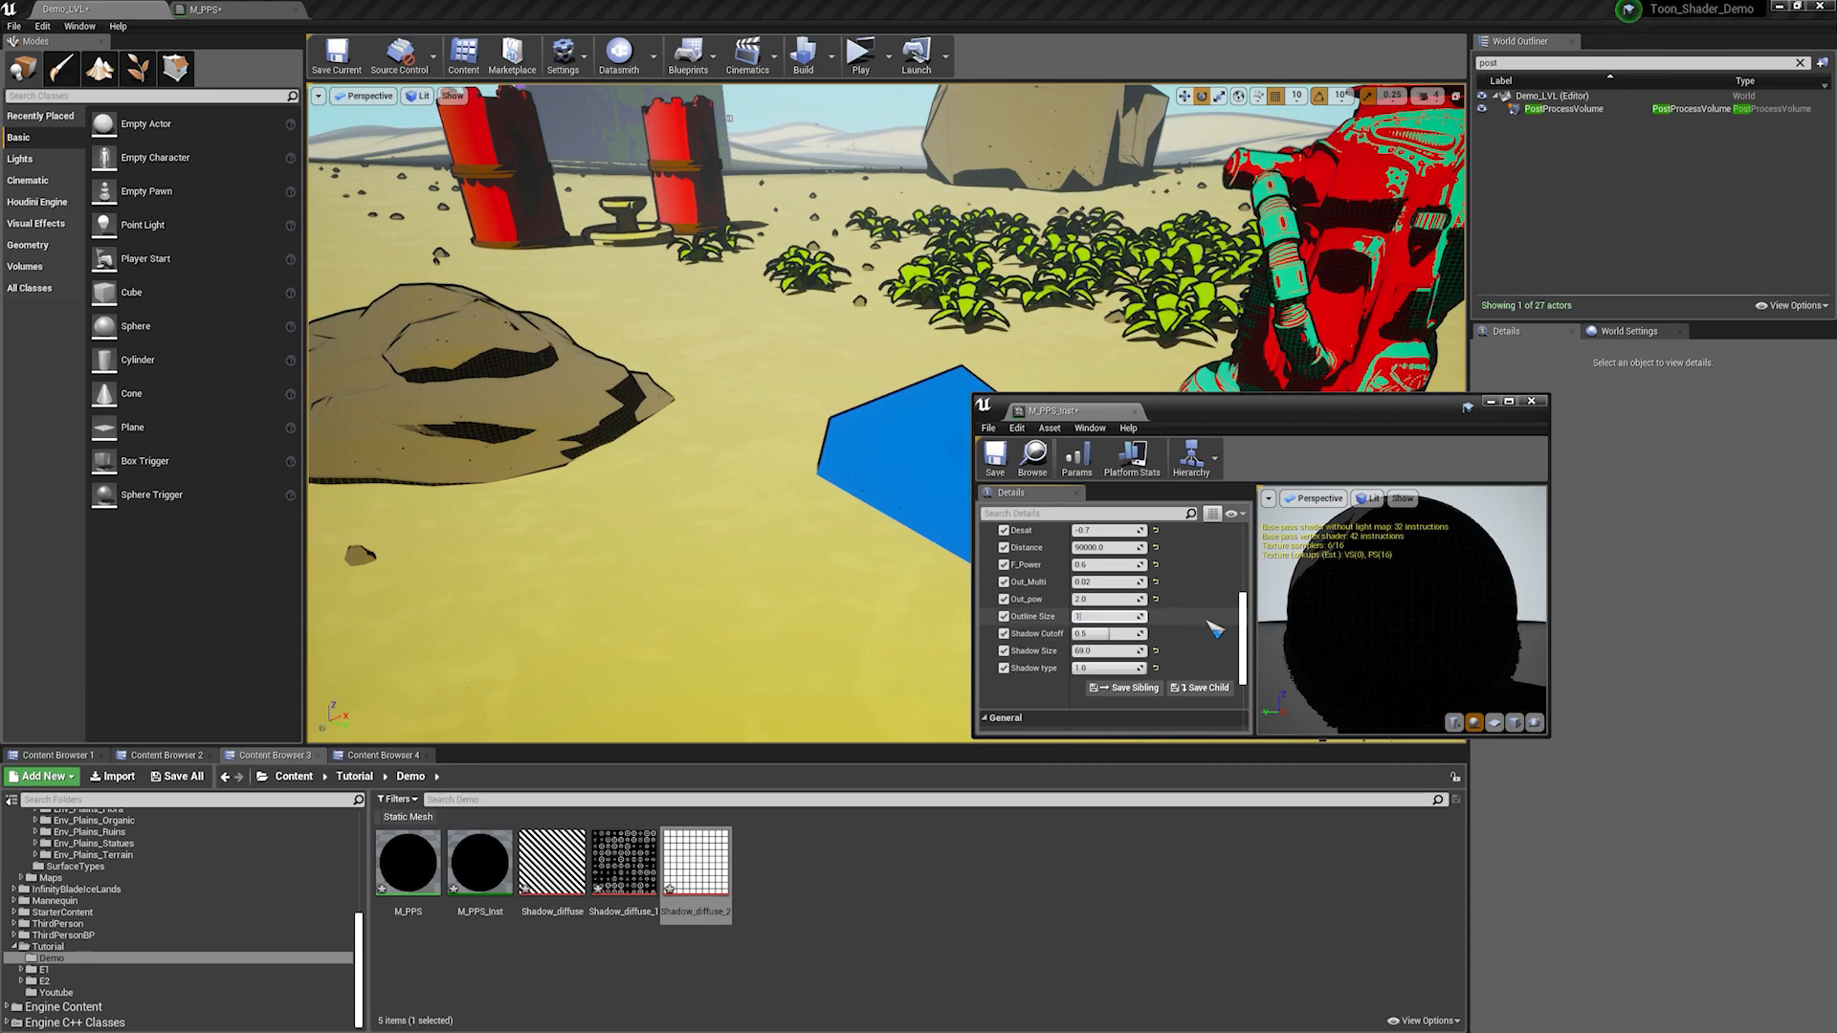
Step: Try pink and turquoise as the Far color on the distant towers and rocks, and settle on a pale yellow with a value of 2.0
right_drag(794, 346, 766, 225)
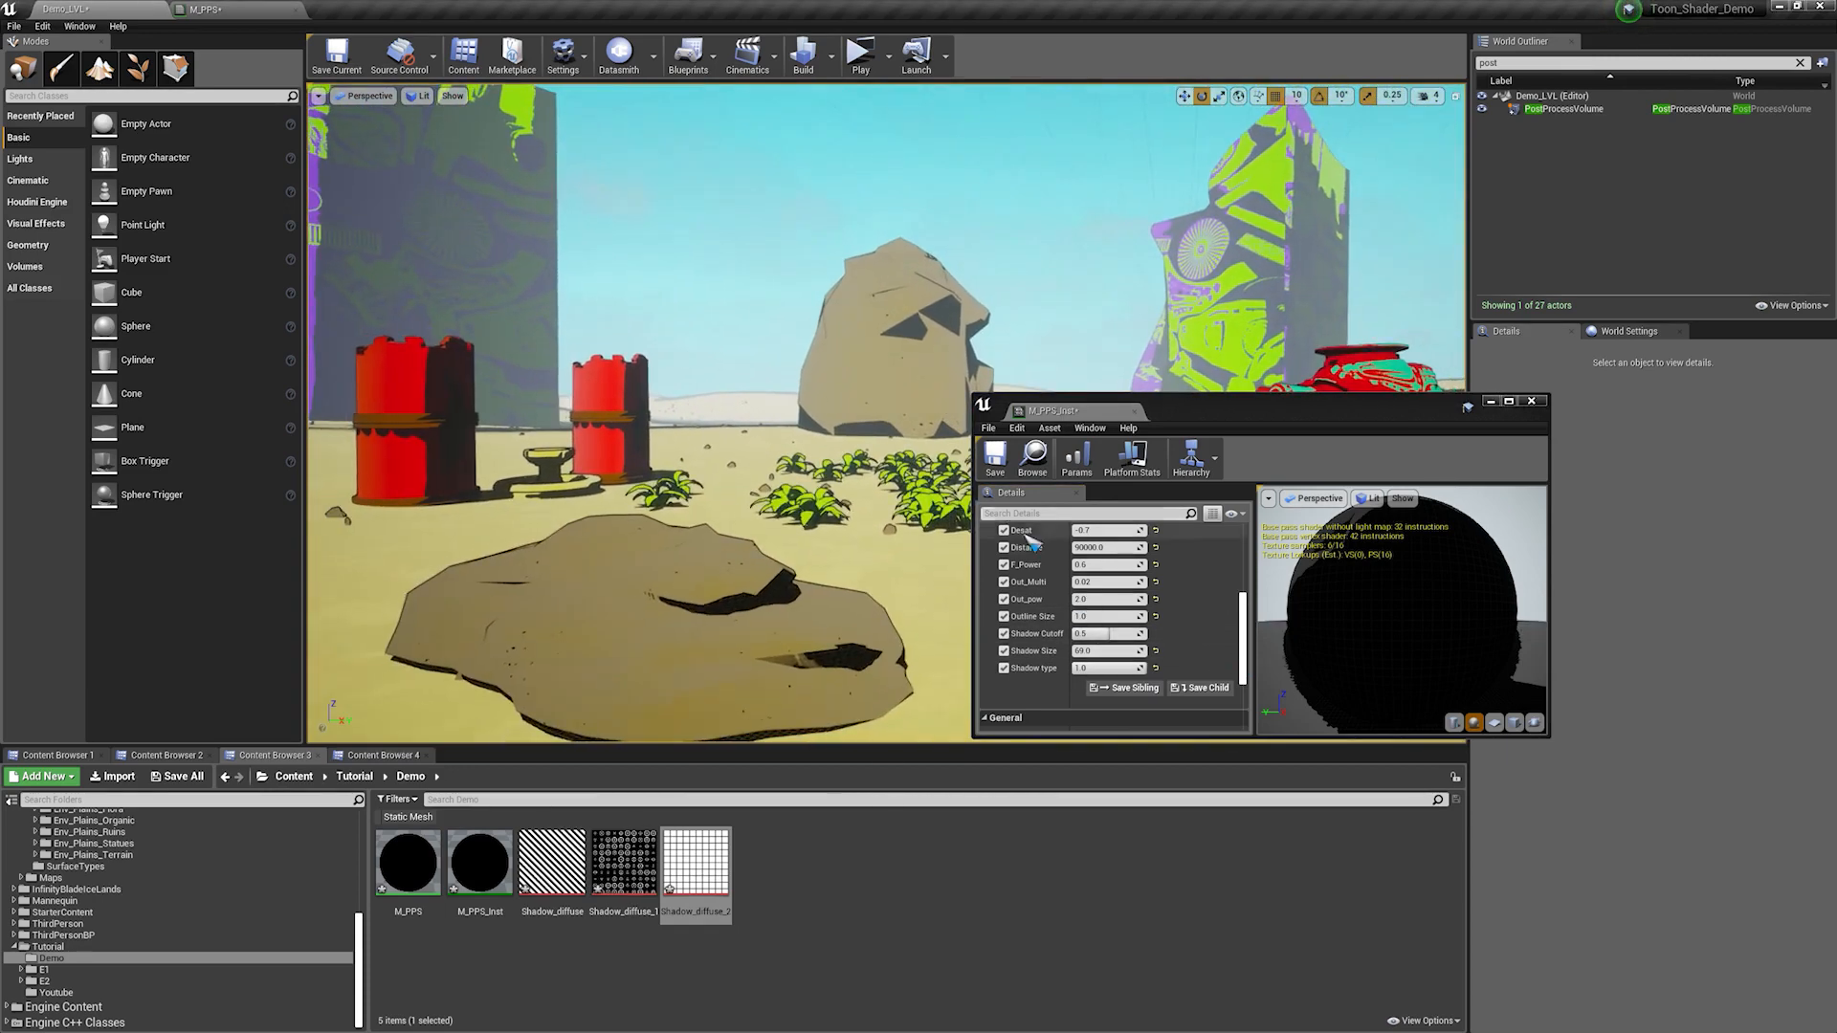
scroll(1079, 601, up, 3)
scroll(1079, 595, up, 2)
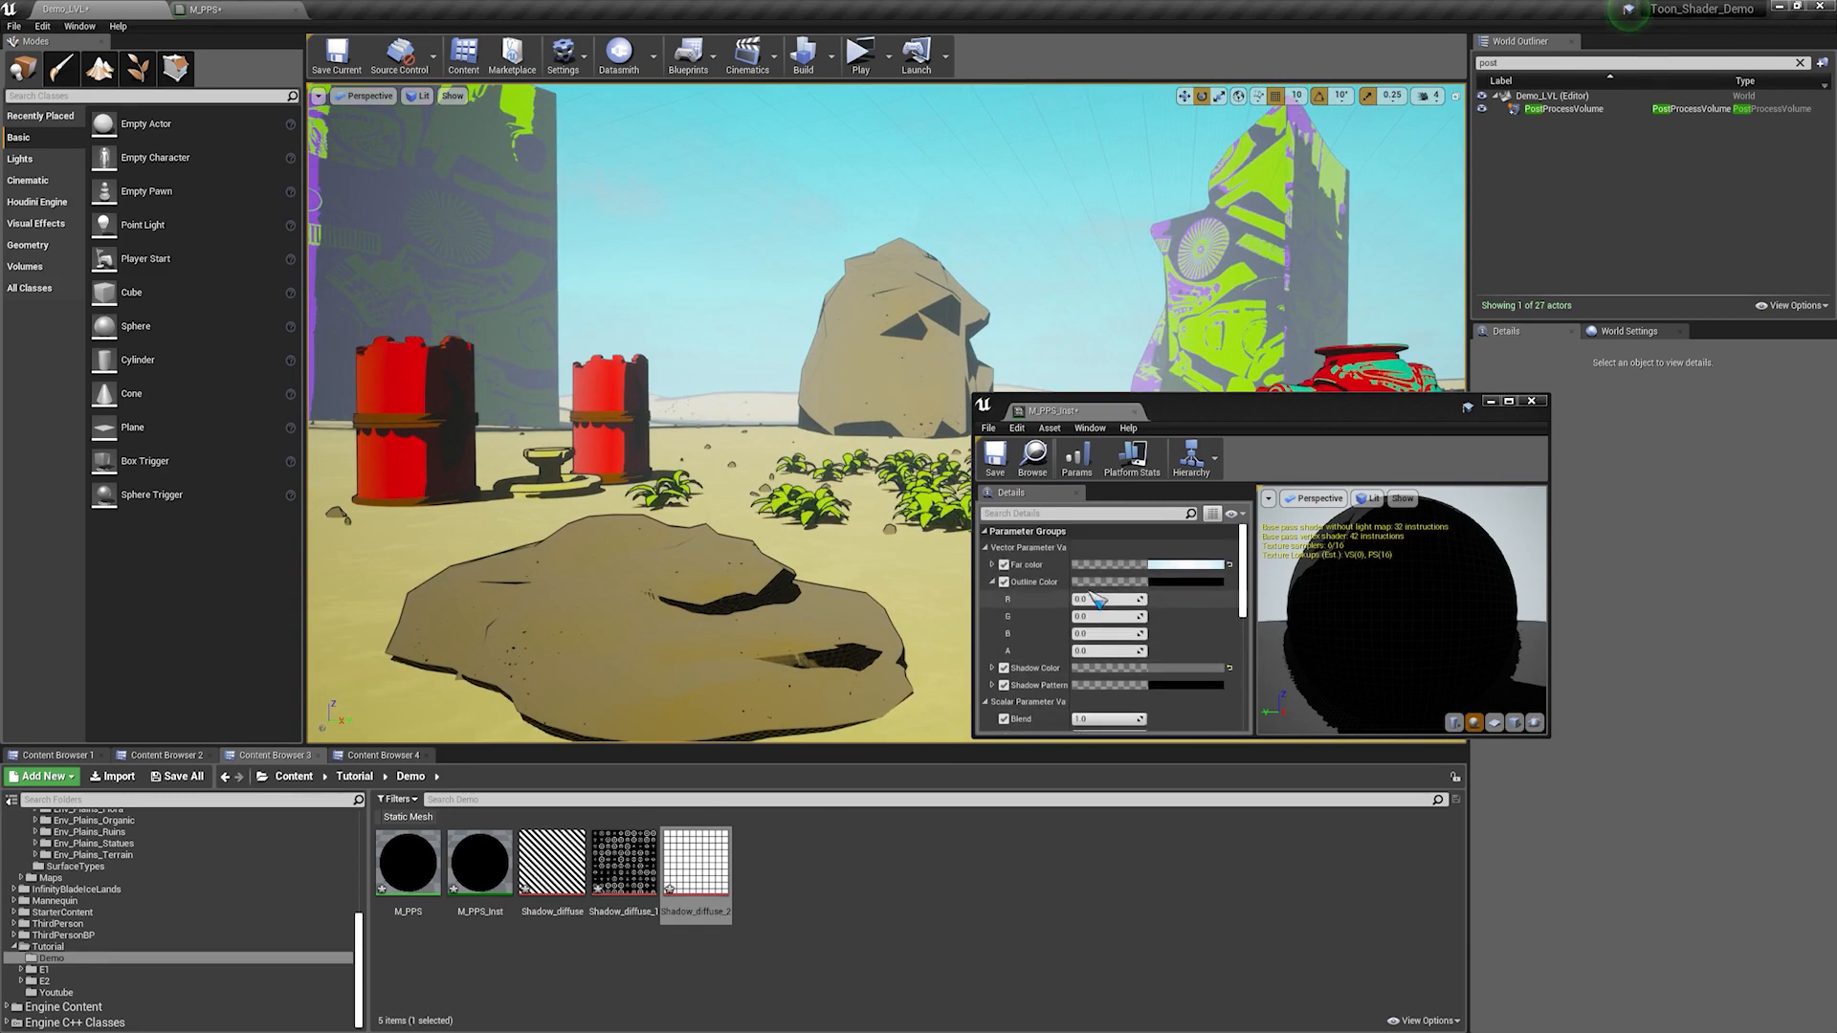
click(1161, 565)
drag(1287, 662, 1451, 612)
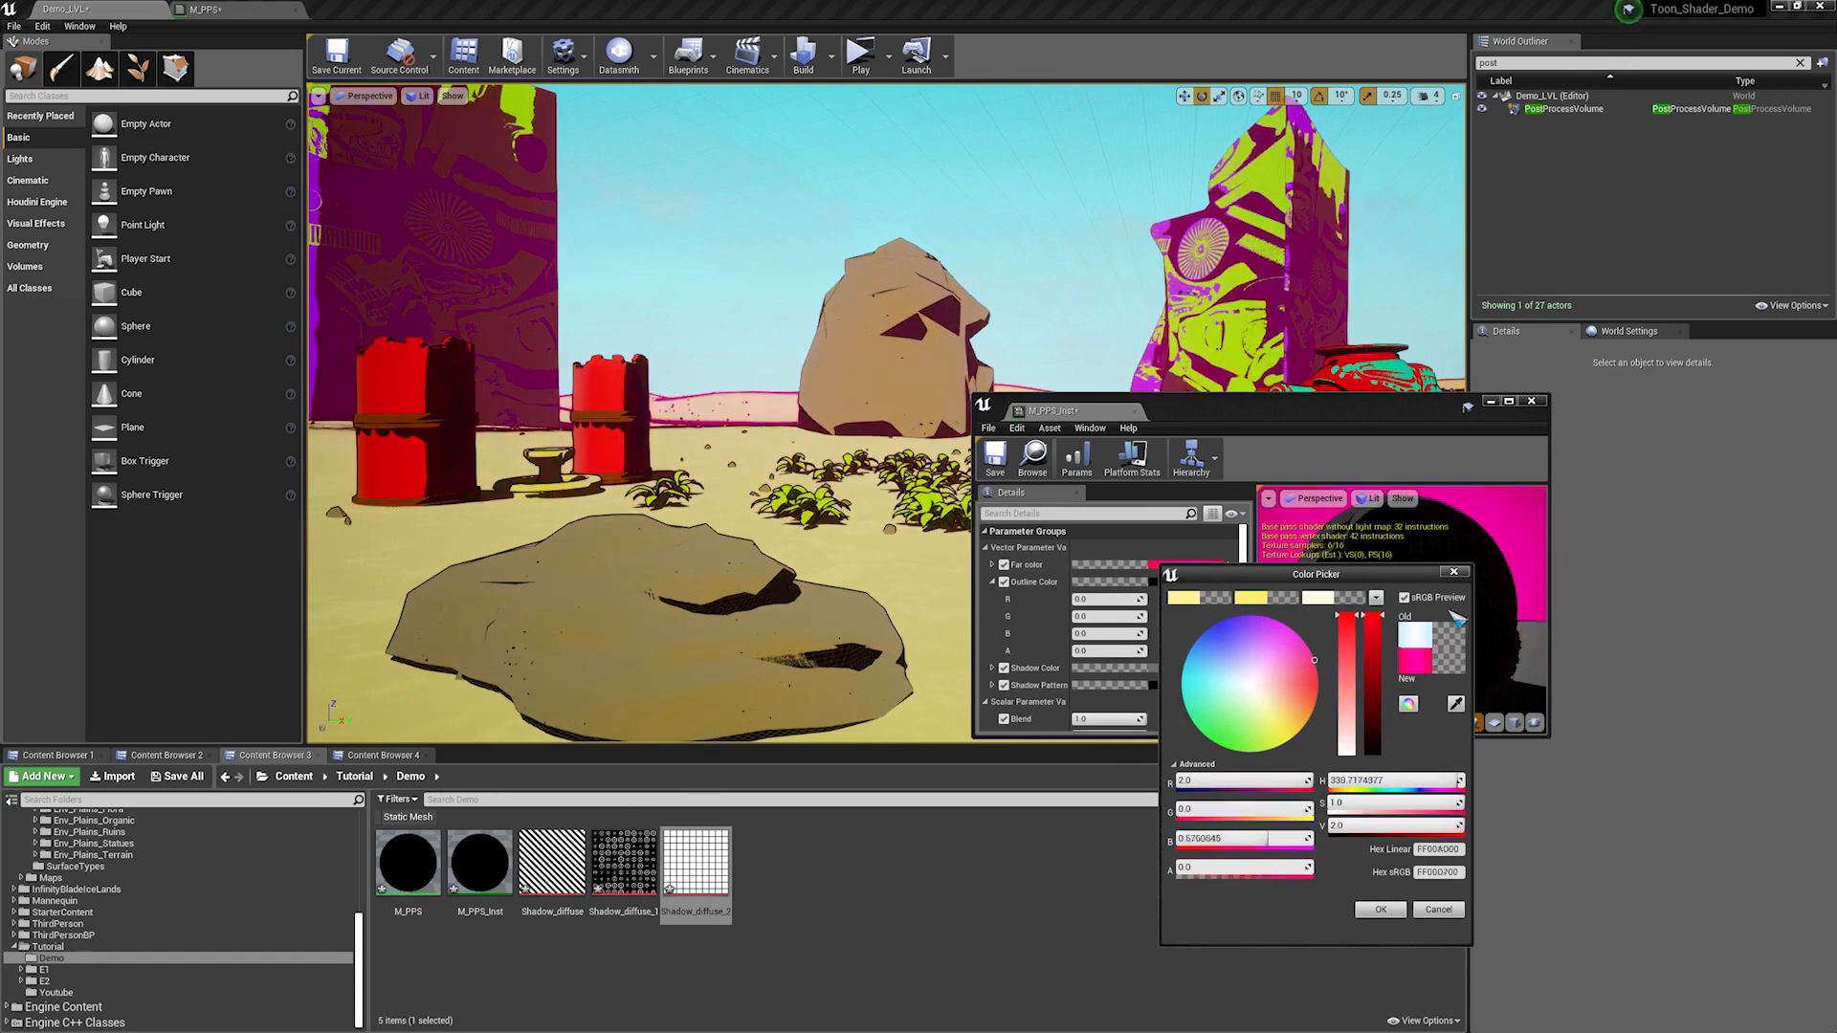
drag(1225, 615, 1323, 596)
drag(1414, 690, 1016, 675)
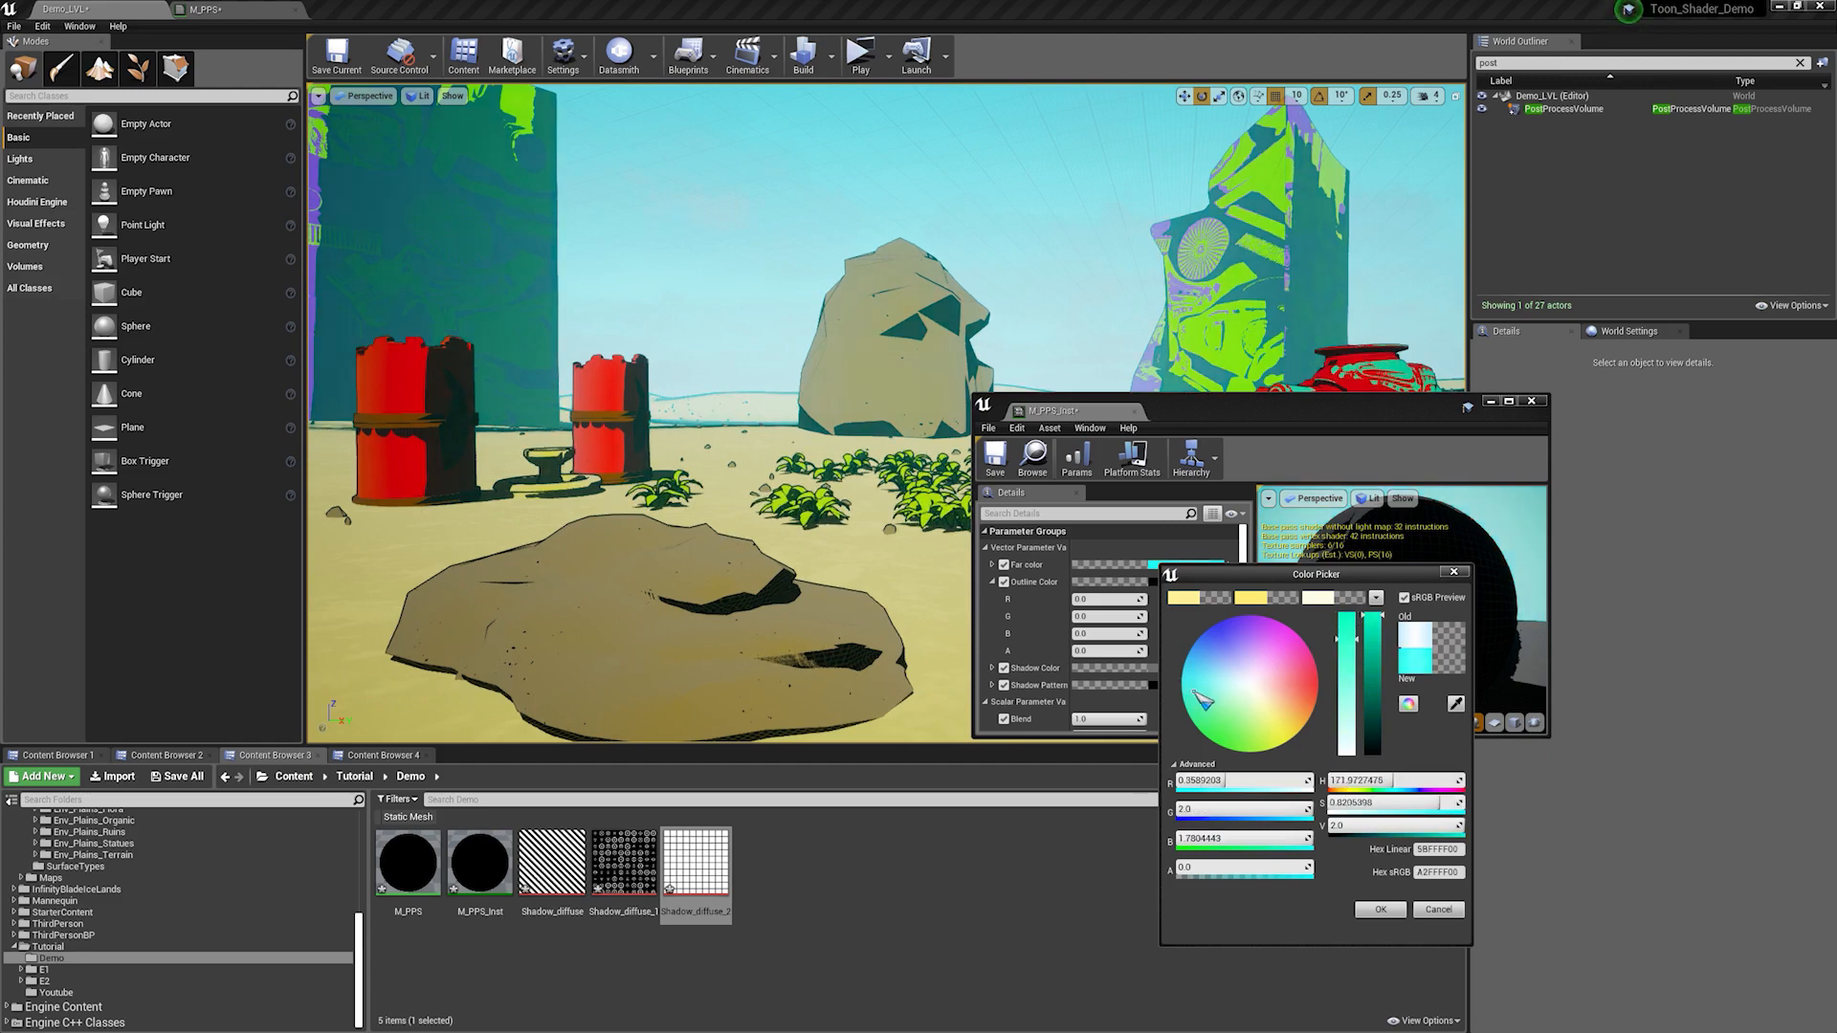
drag(1193, 693, 1251, 704)
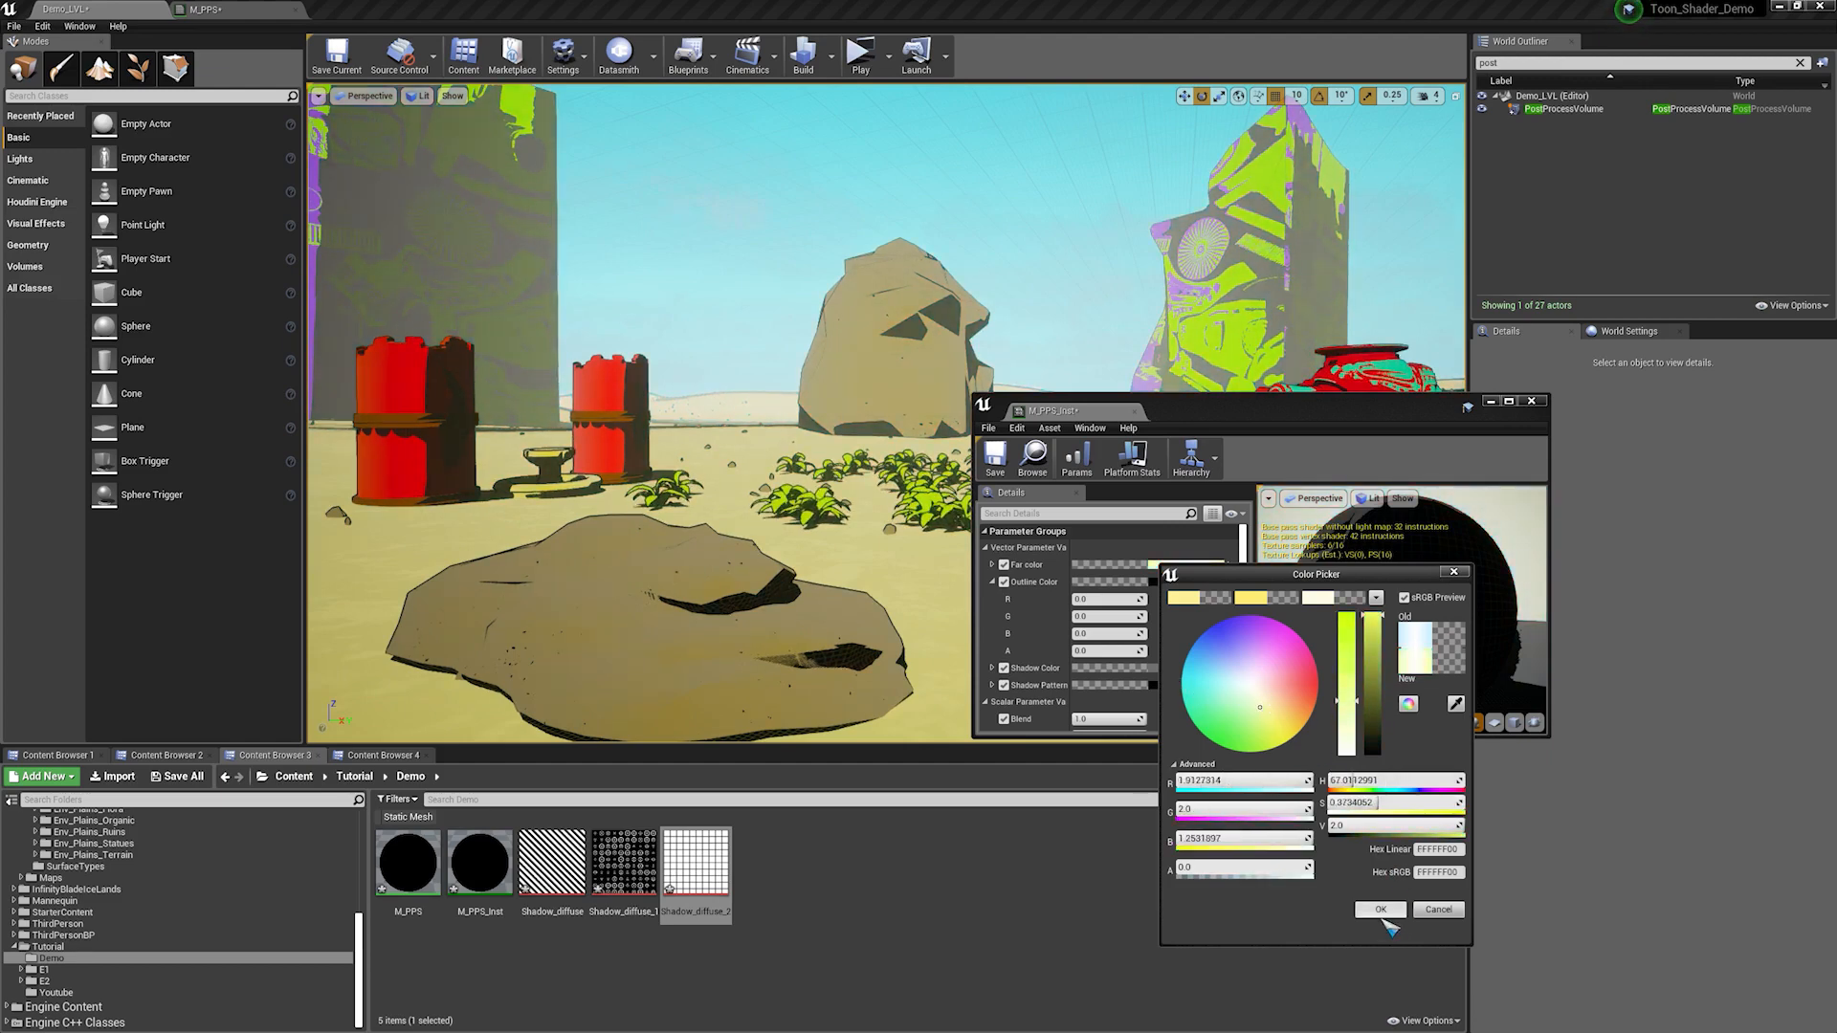
click(1380, 910)
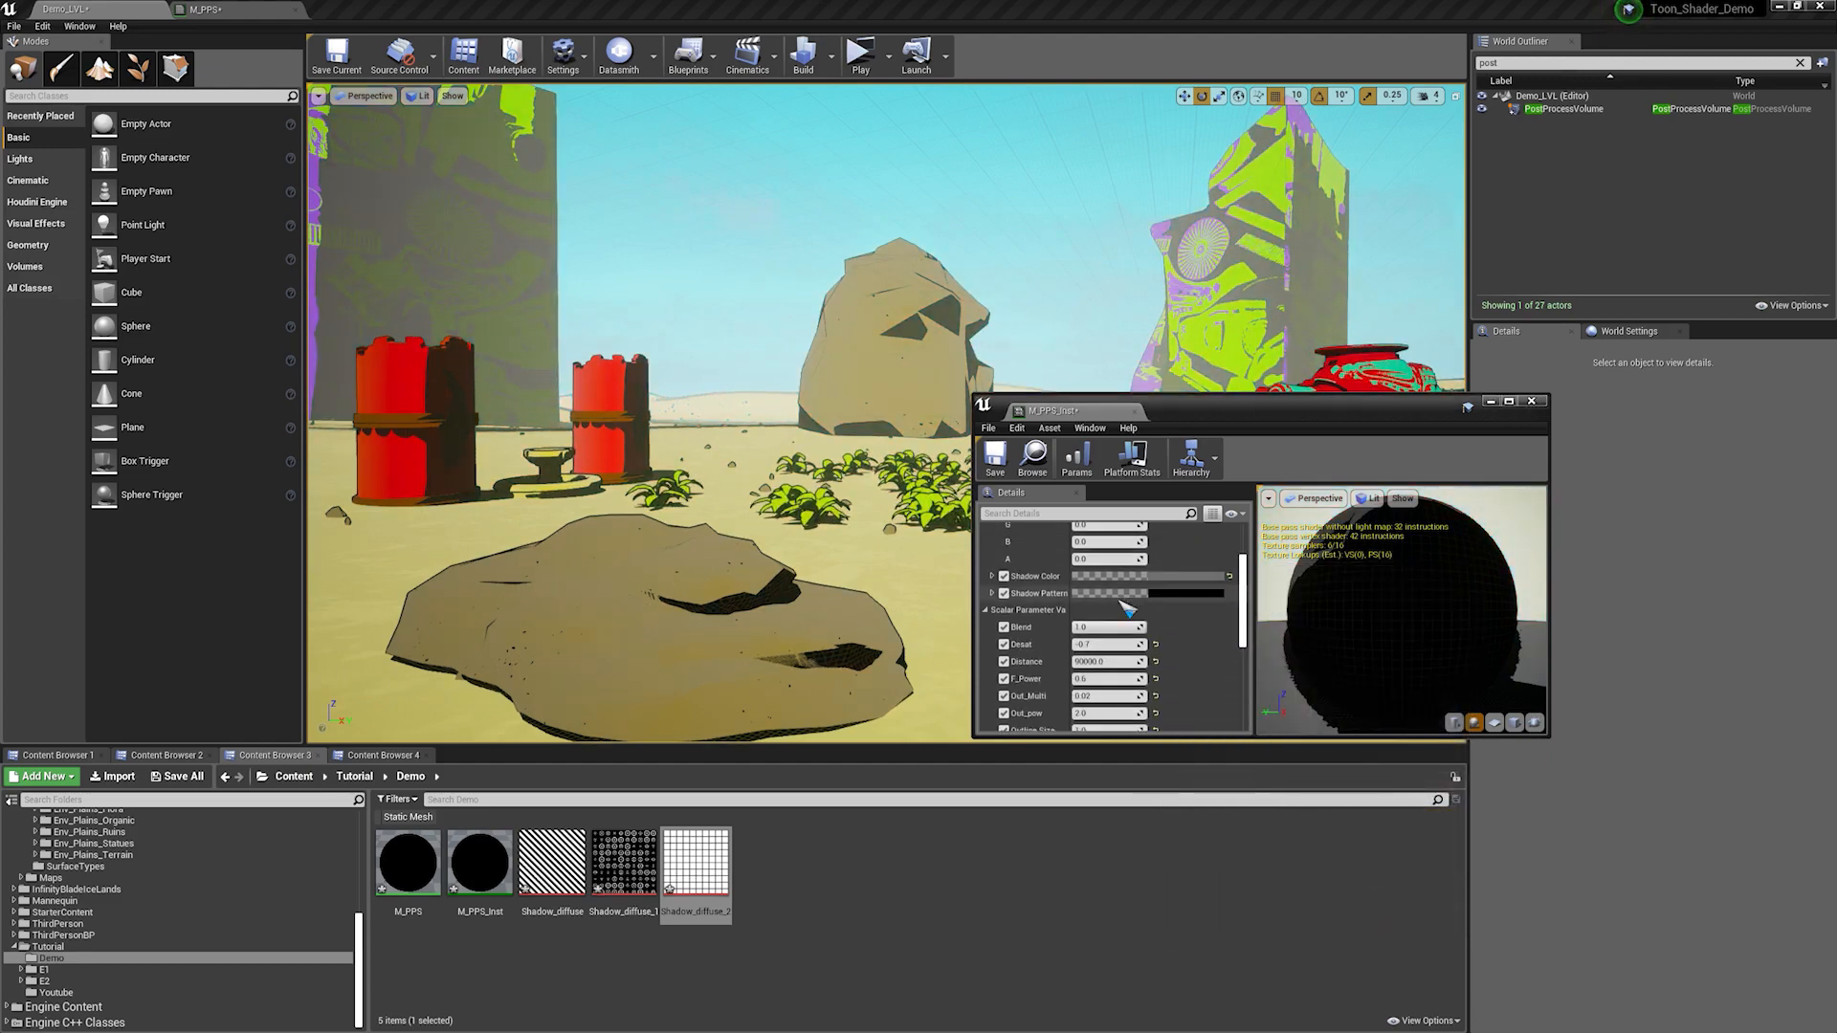
Step: Set the Blend parameter to 0.0 and view the red arcade, statue and plants with it
mouse_move(890, 574)
right_down()
mouse_move(1043, 579)
mouse_move(1062, 708)
mouse_move(886, 546)
right_up()
right_drag(853, 455, 952, 459)
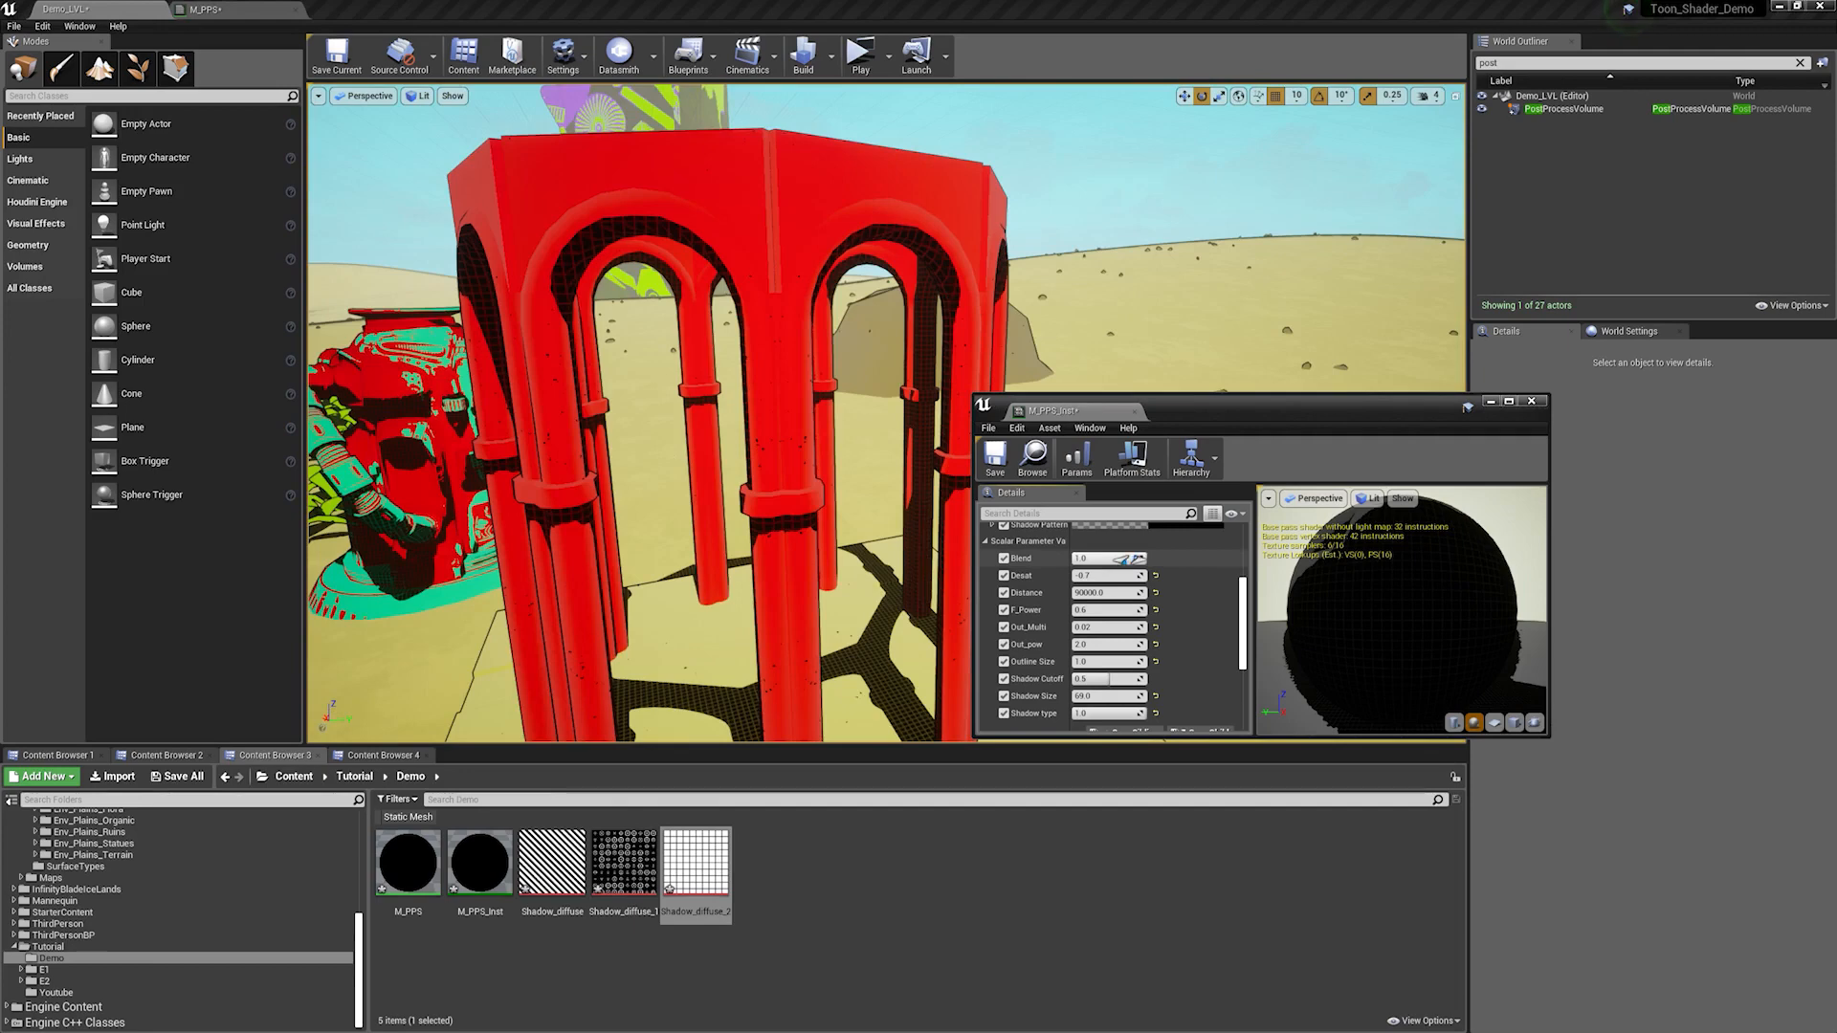
drag(1129, 559, 1076, 559)
right_drag(850, 426, 732, 416)
click(1100, 558)
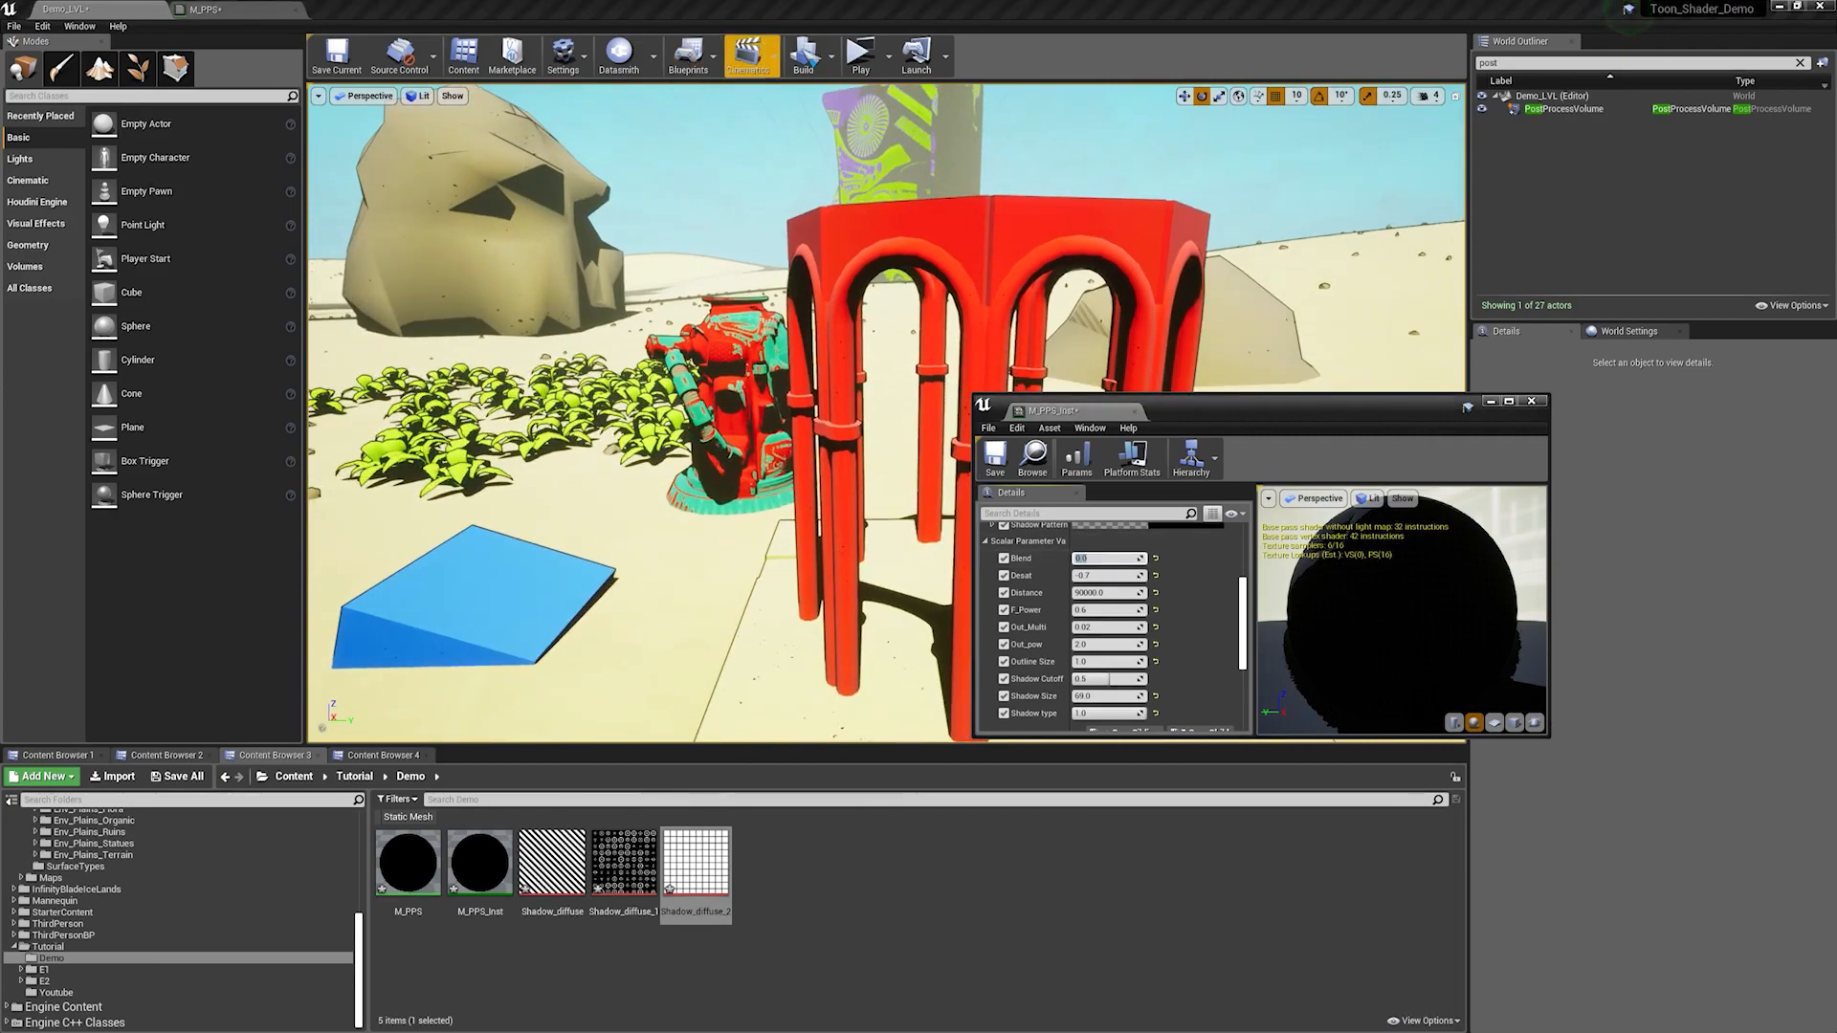
Step: Play the level and run the character over the blue mound to examine the unblended shading, and end the preview
click(860, 56)
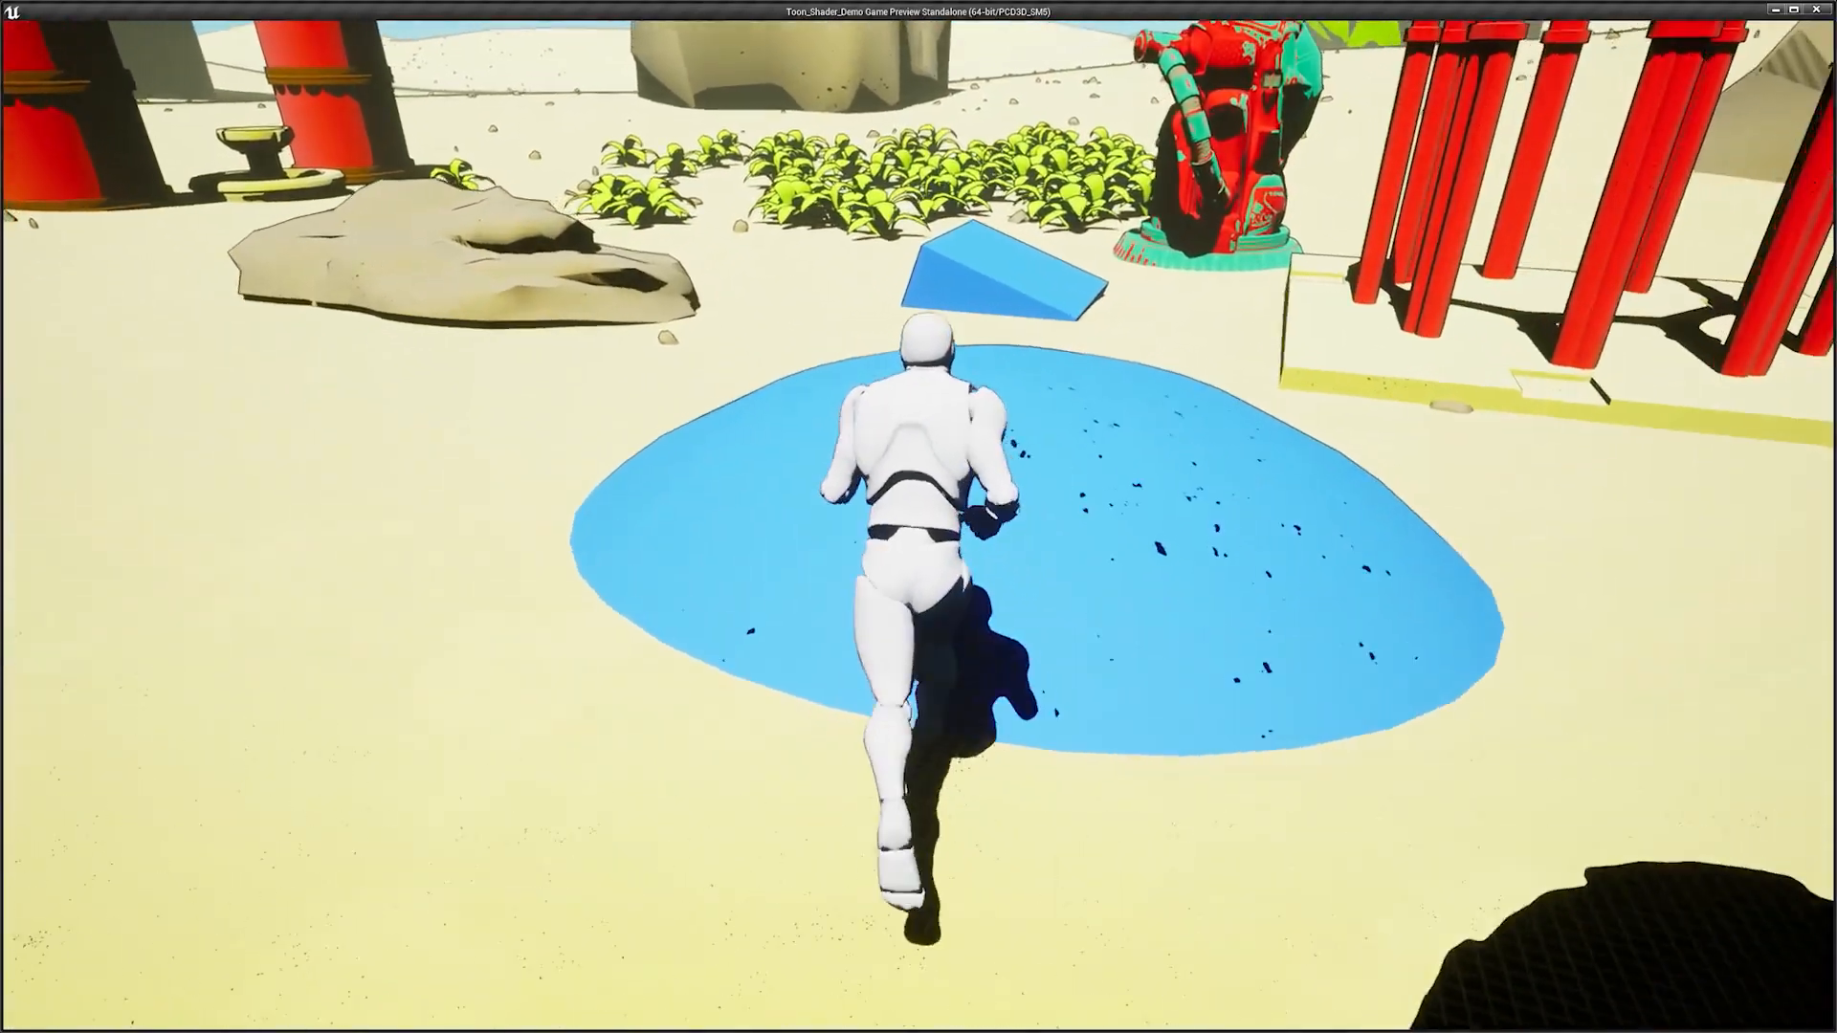
key(w)
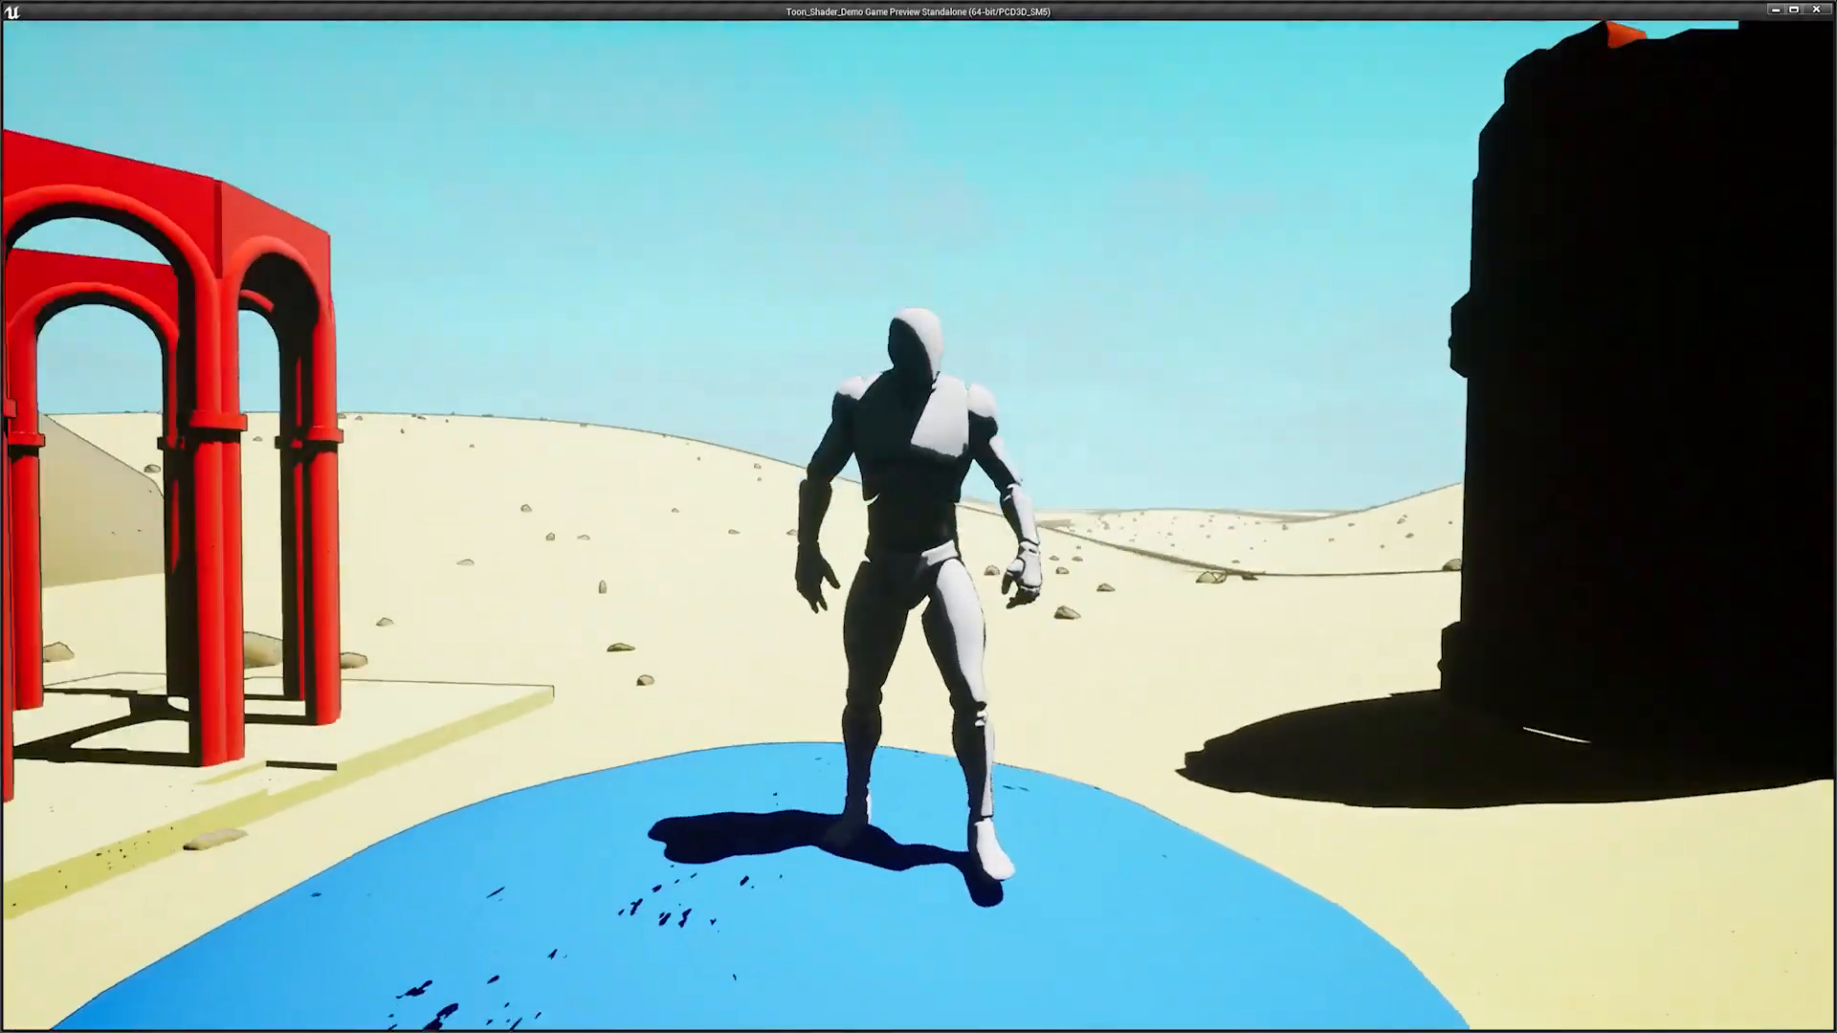
key(w)
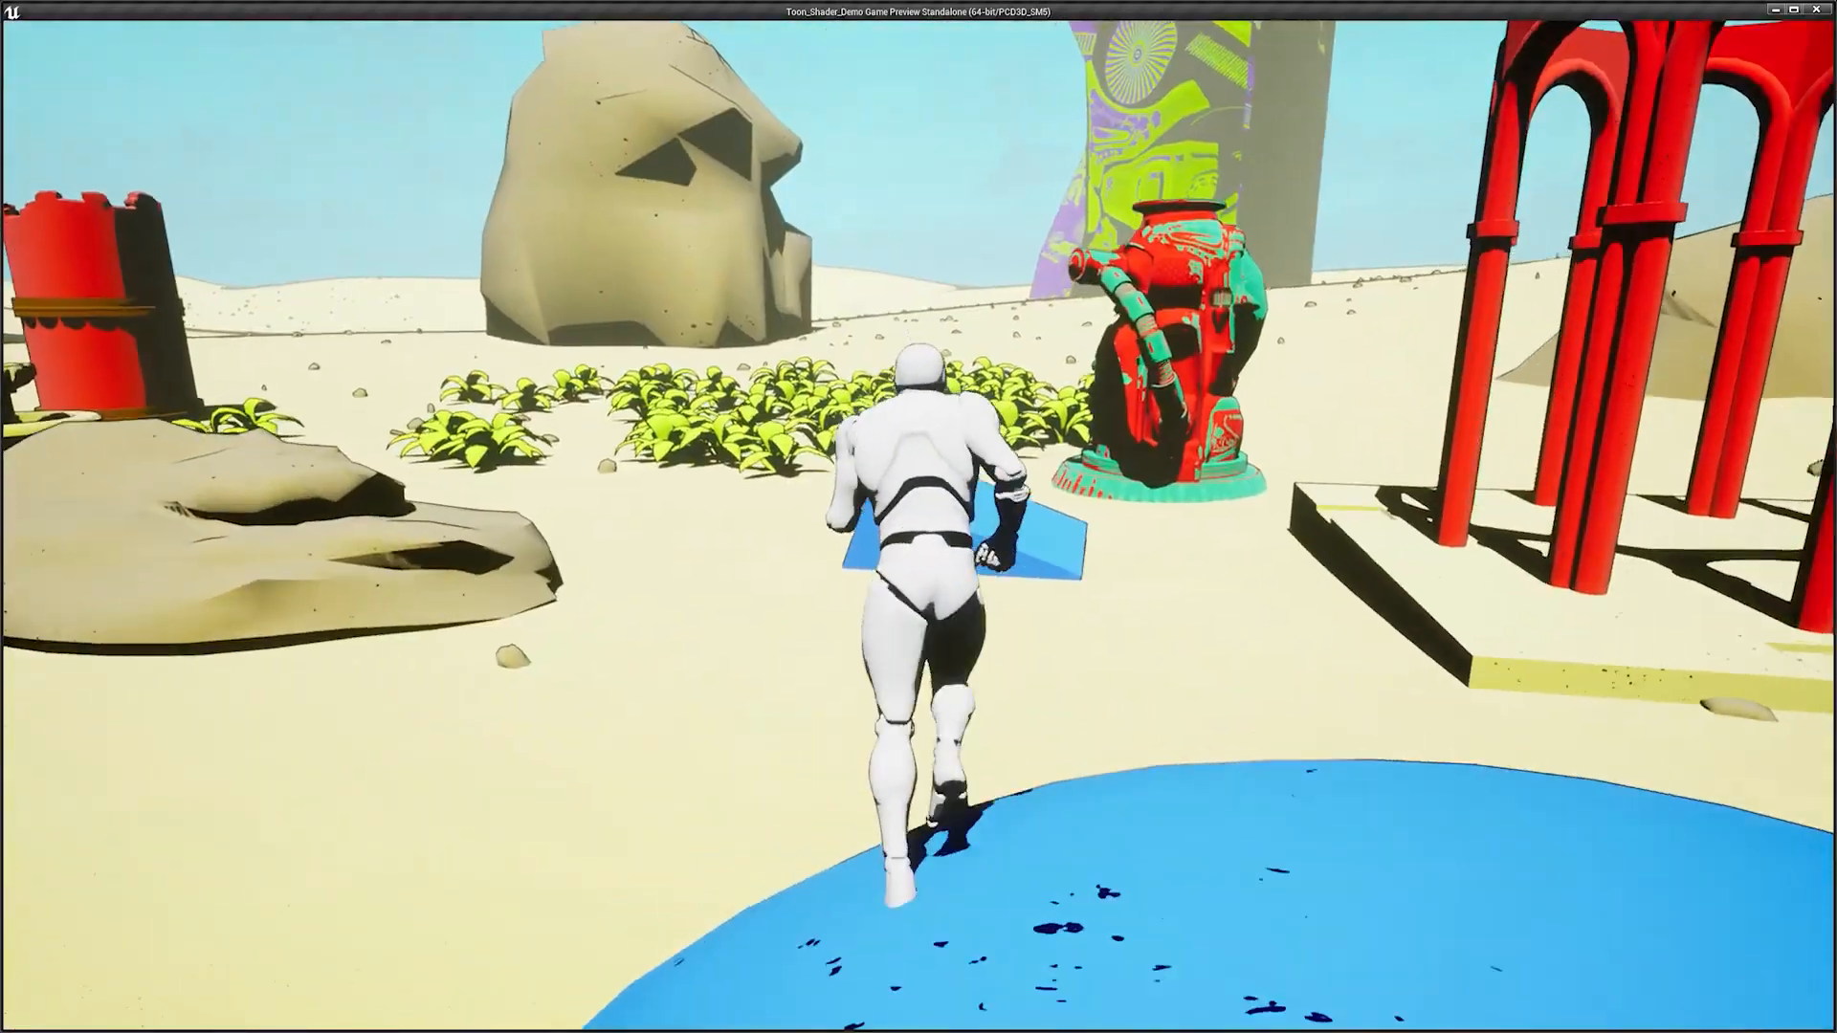
key(w)
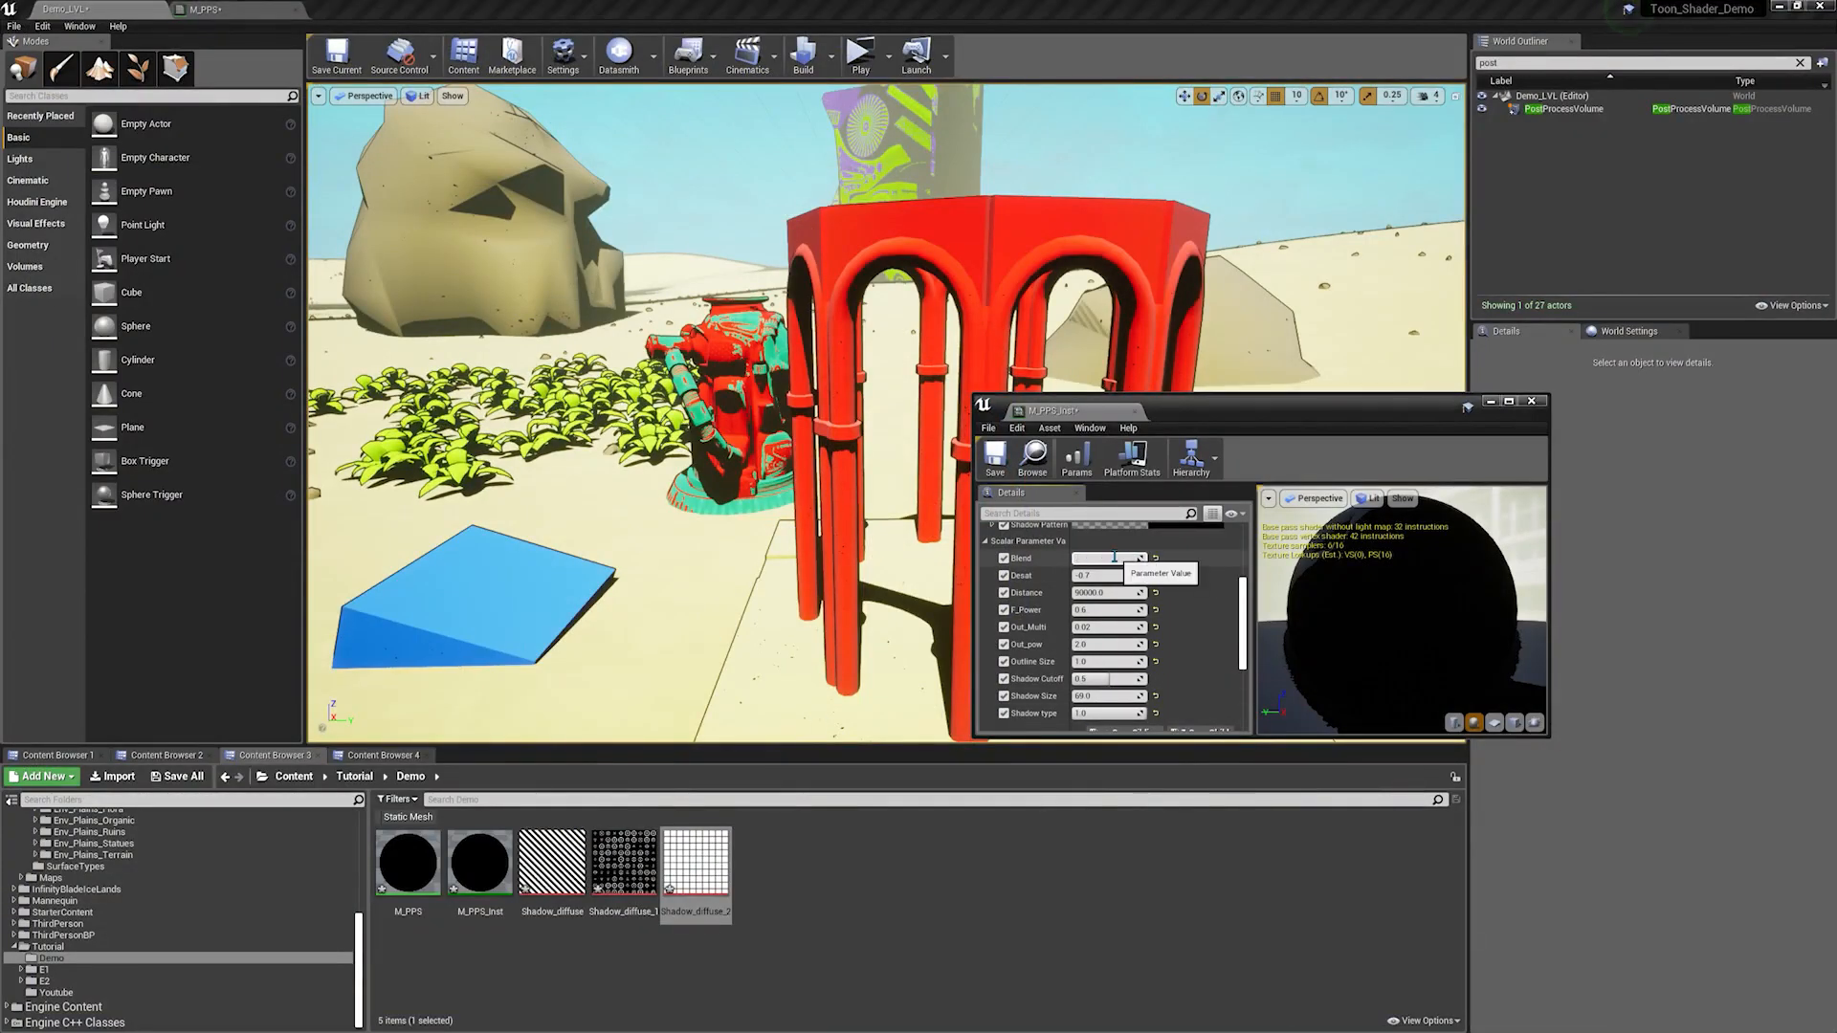
Step: Set Blend to 0.5 and playtest the level, running and jumping past the mound, rock, statue and columns
key(Return)
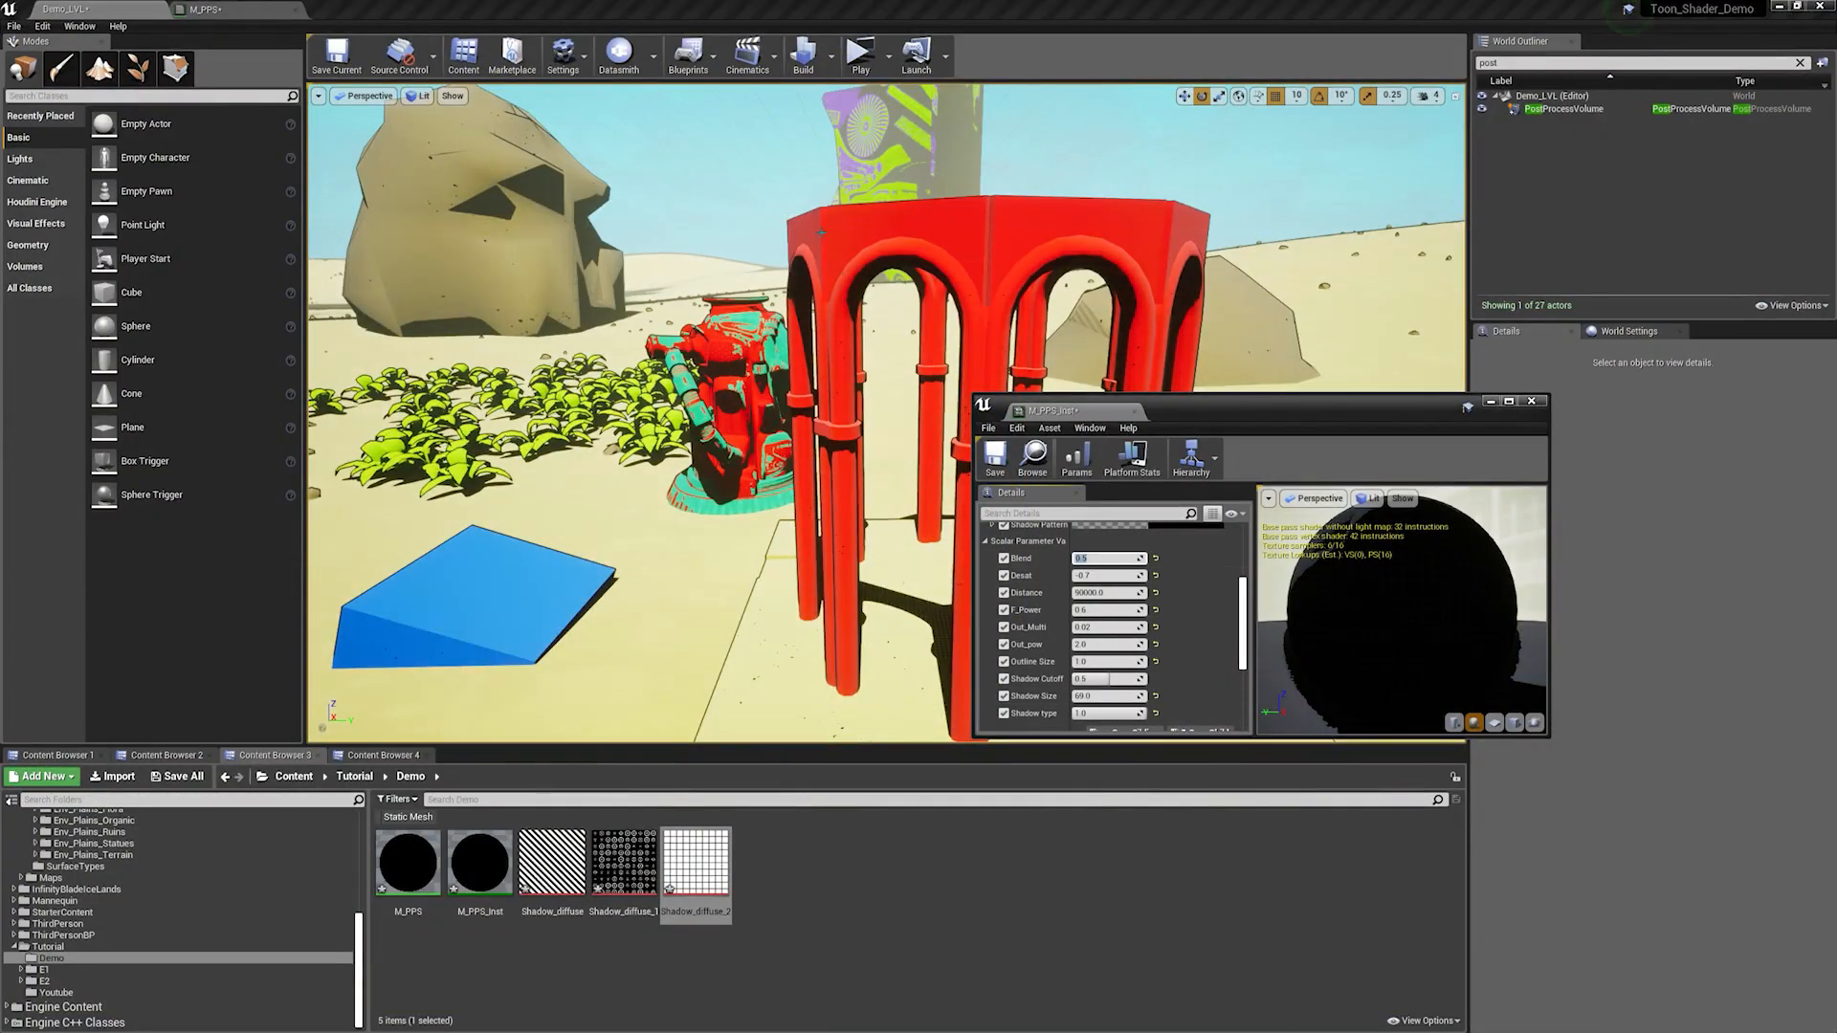
click(861, 57)
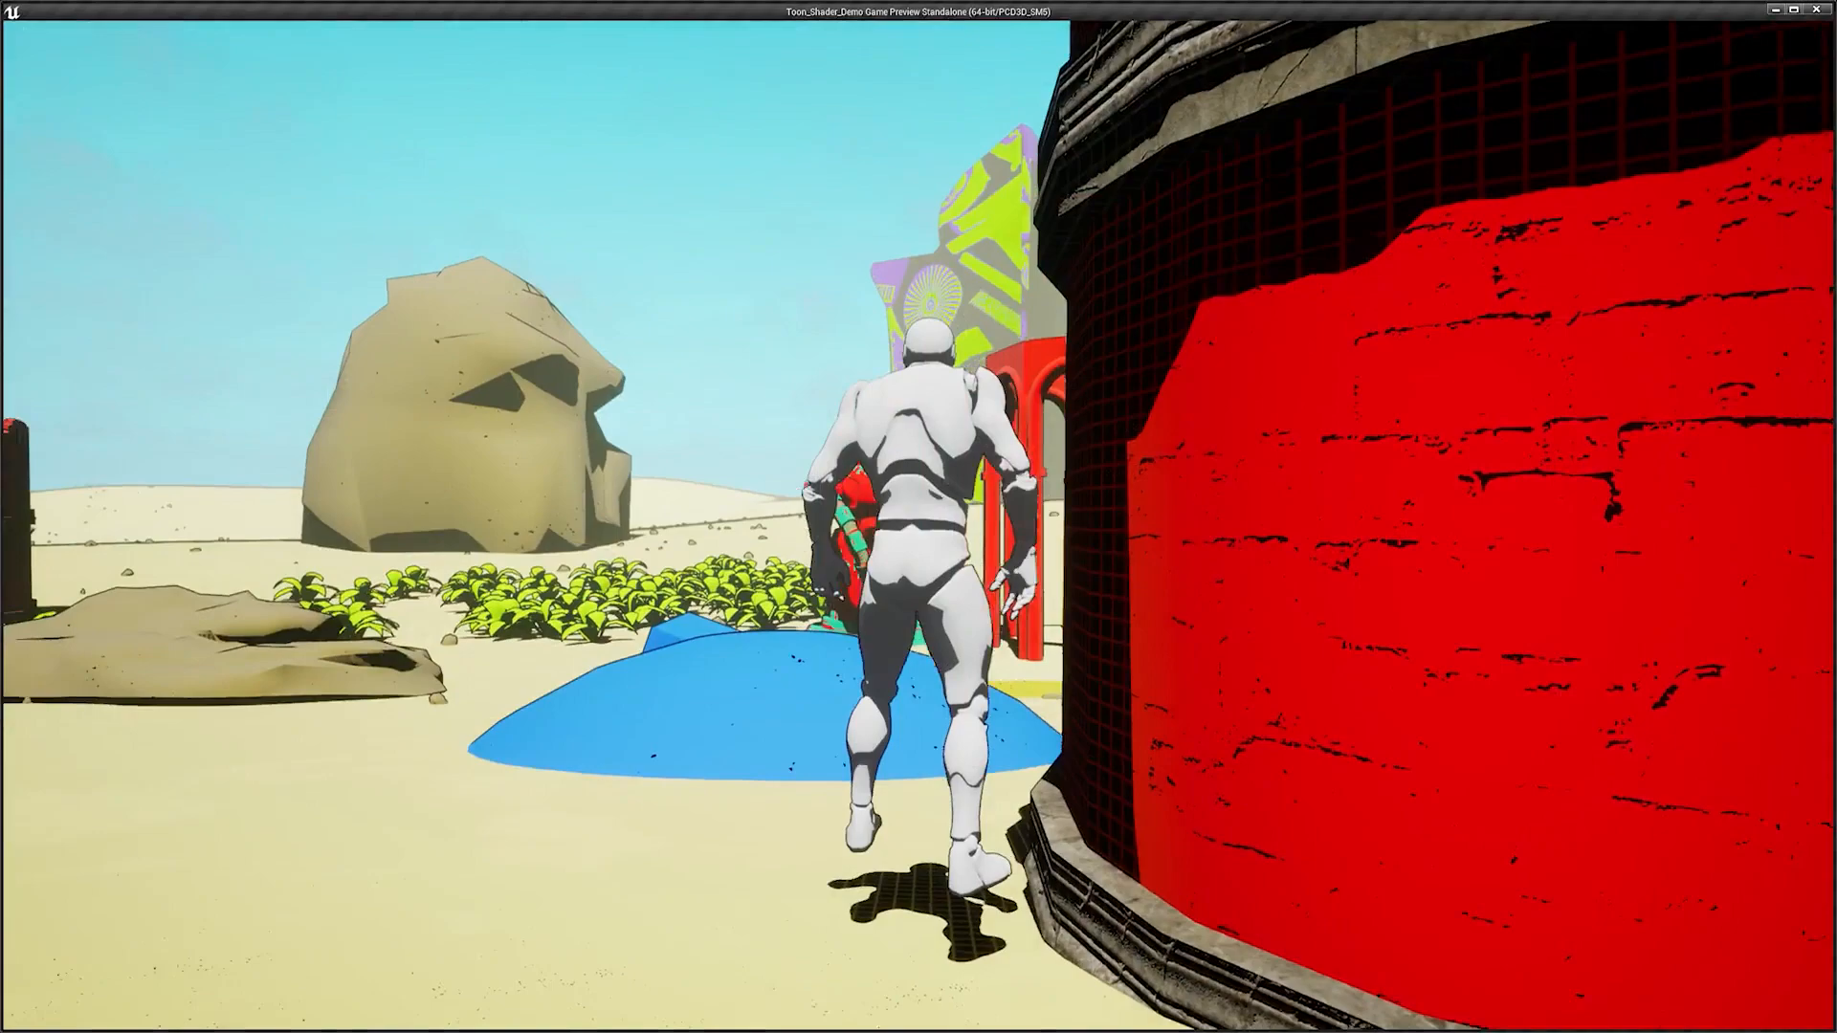
key(w)
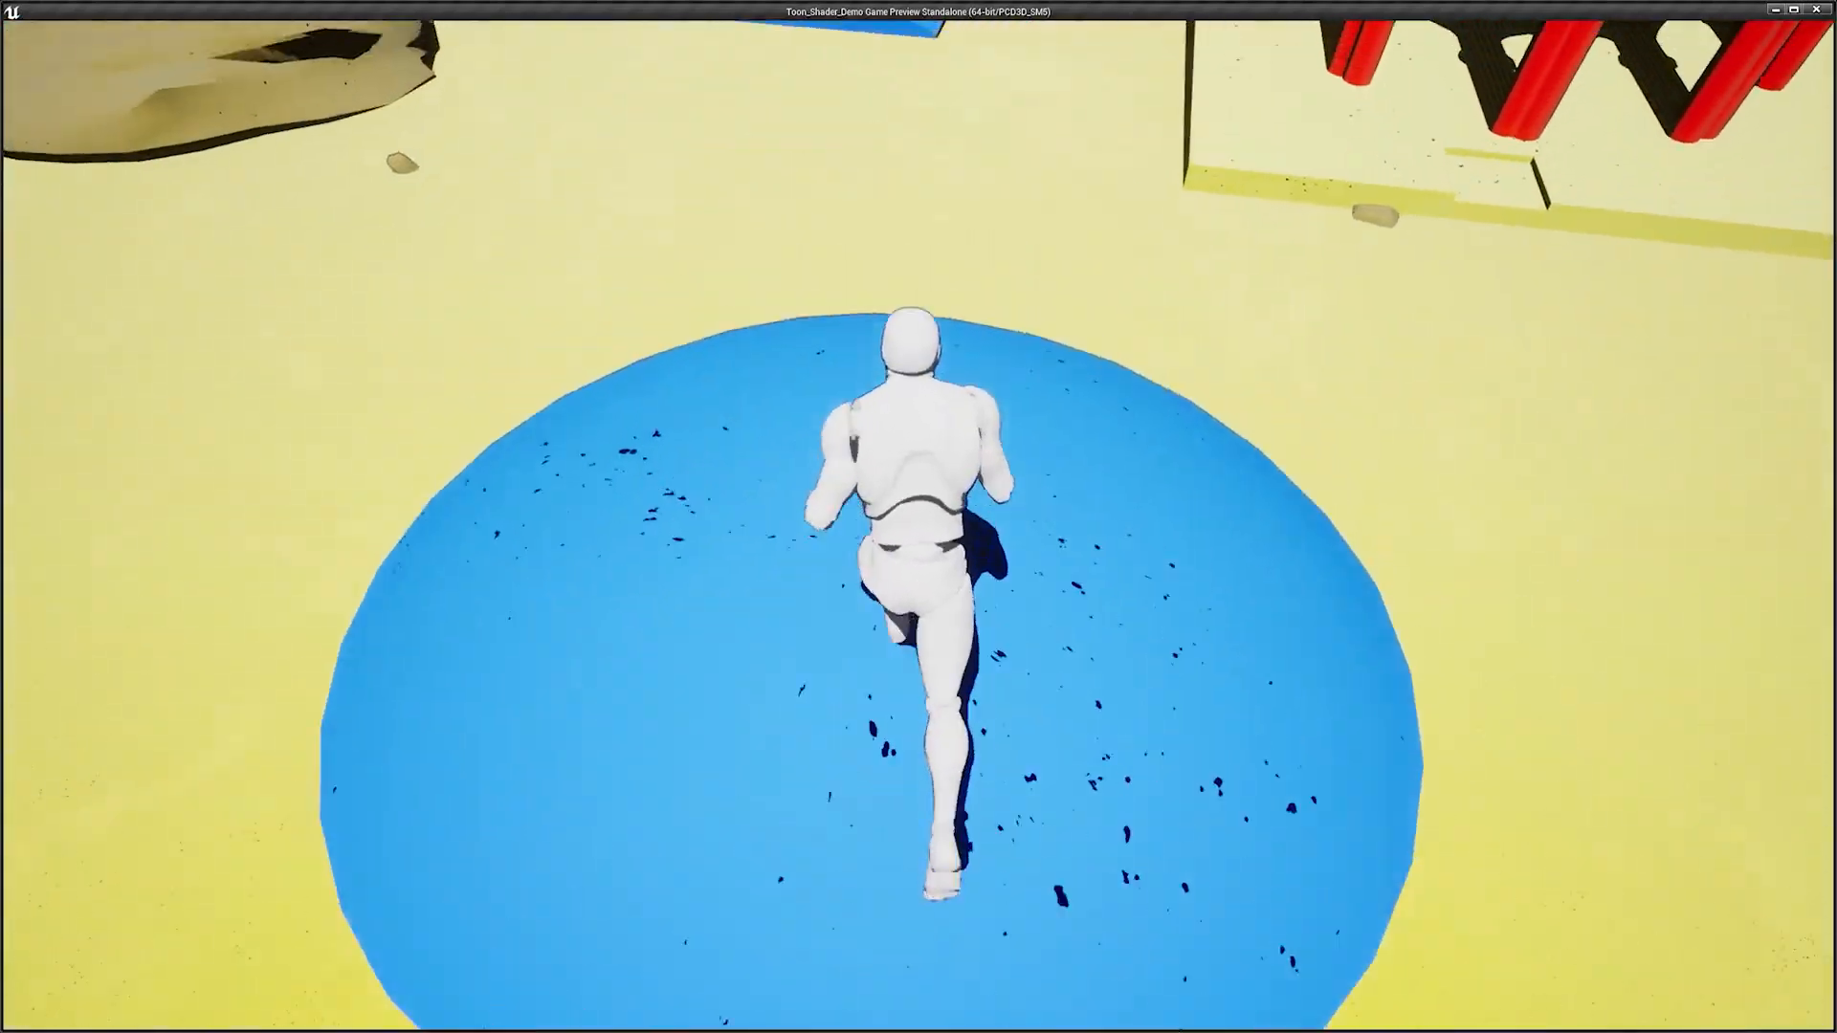
key(w)
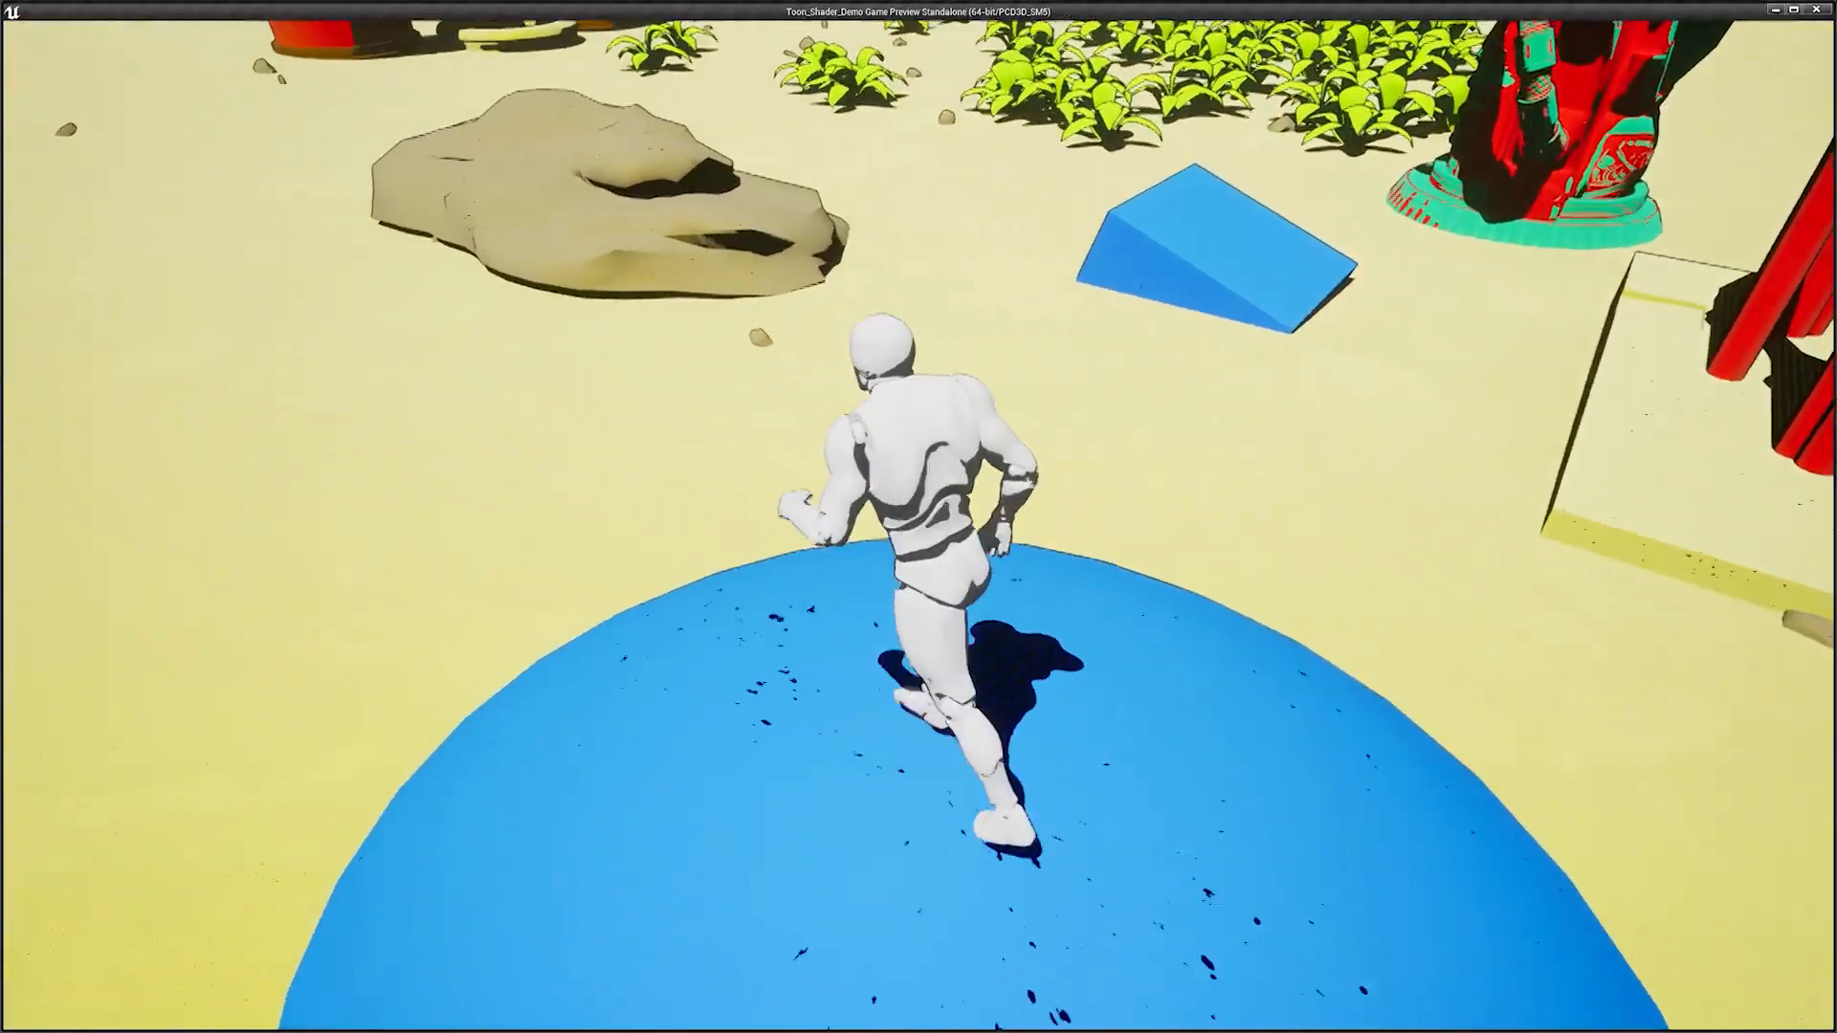
key(w)
key(space)
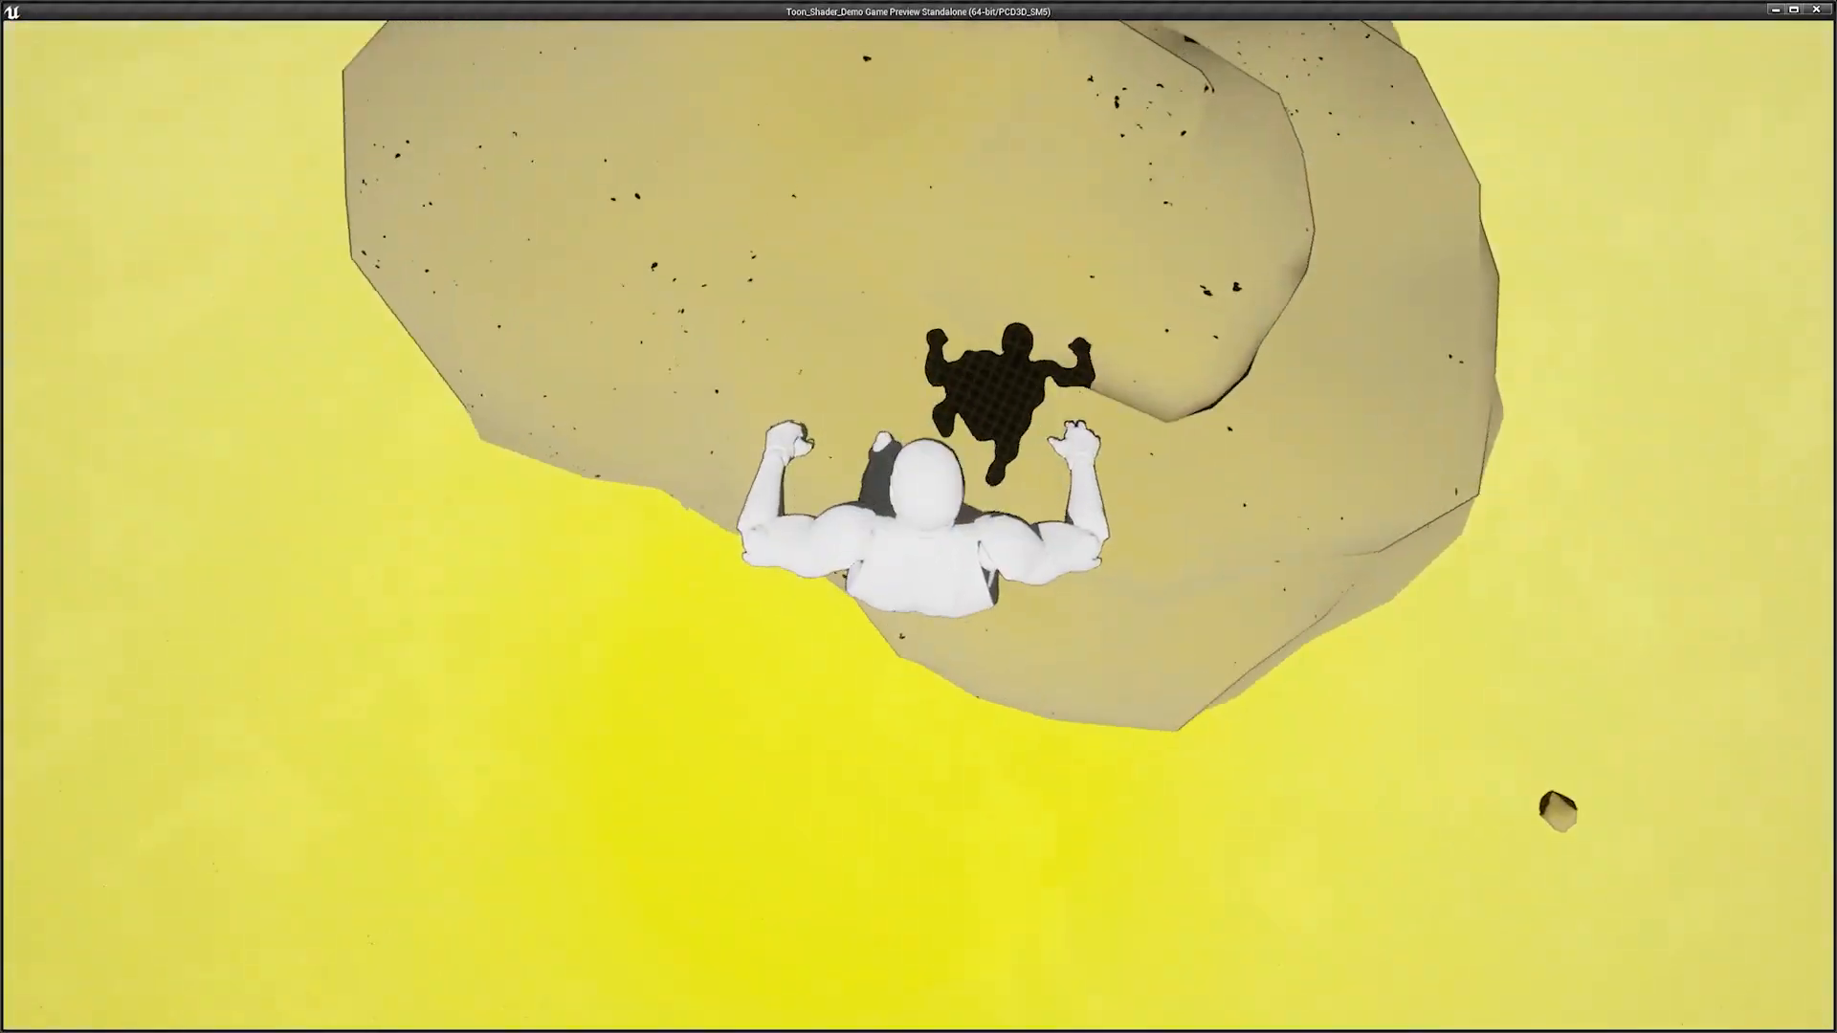
key(w)
key(space)
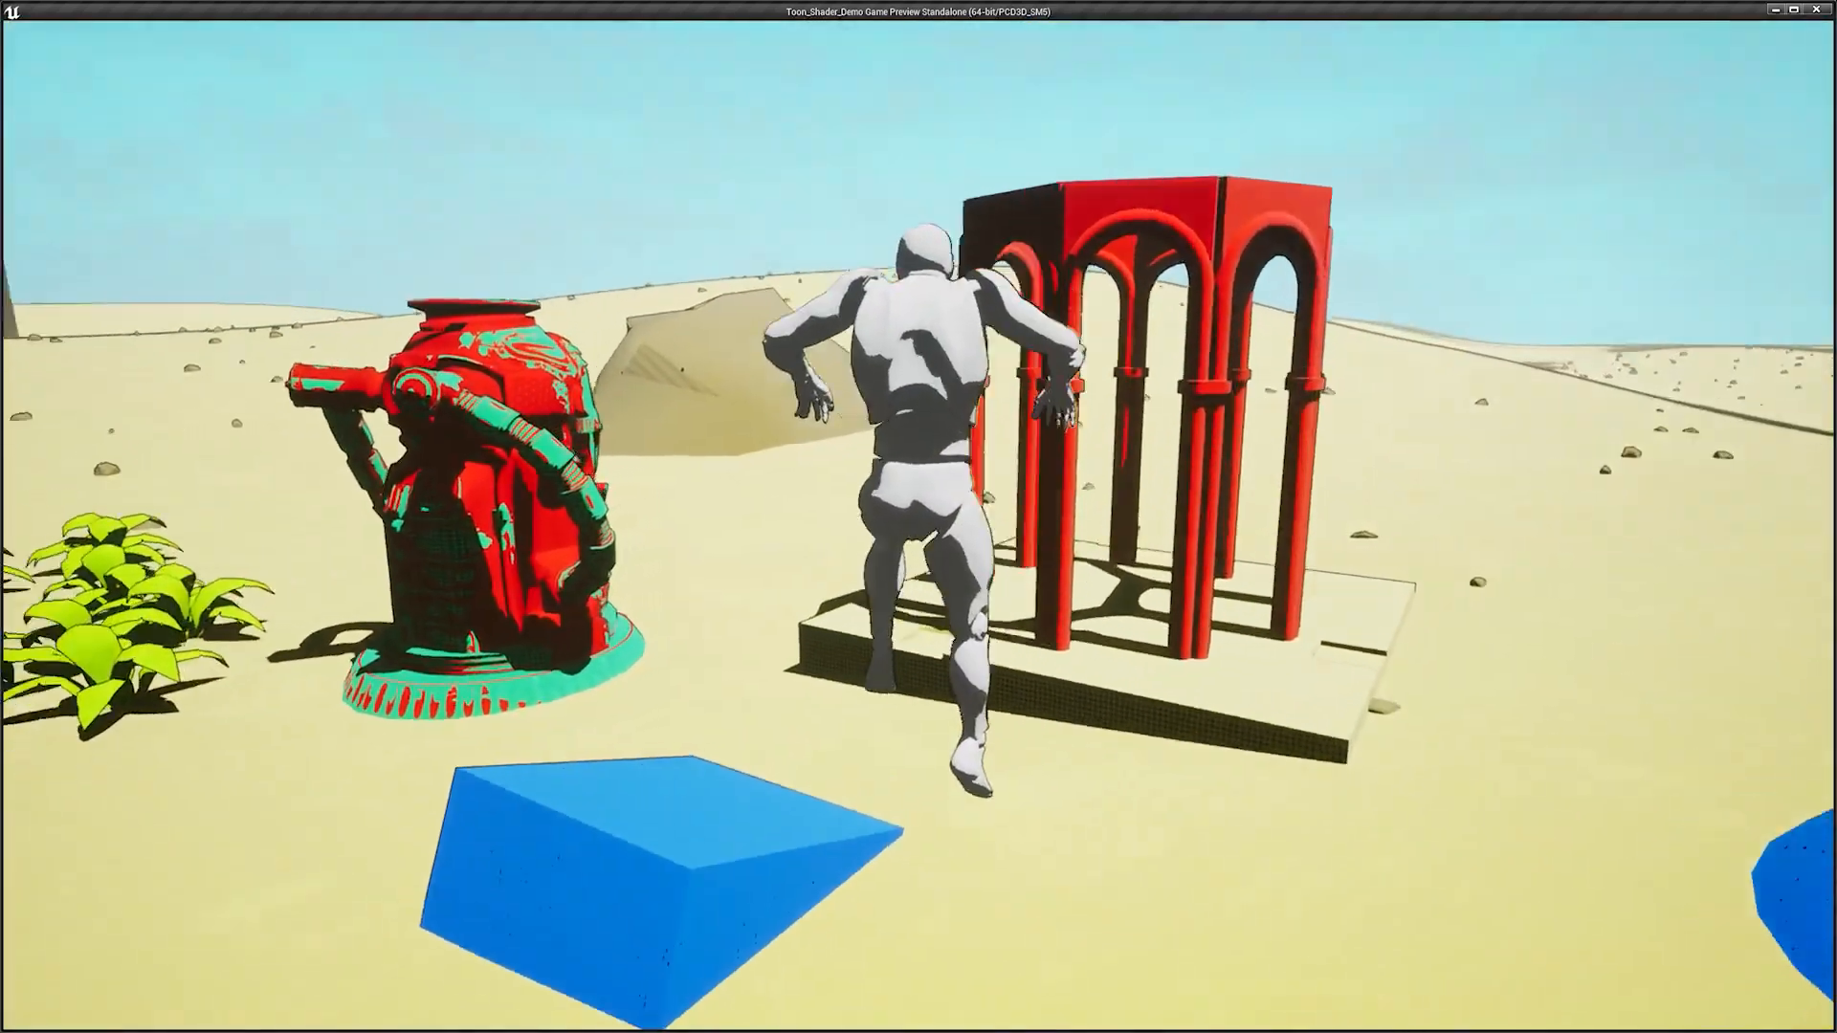
key(w)
key(d)
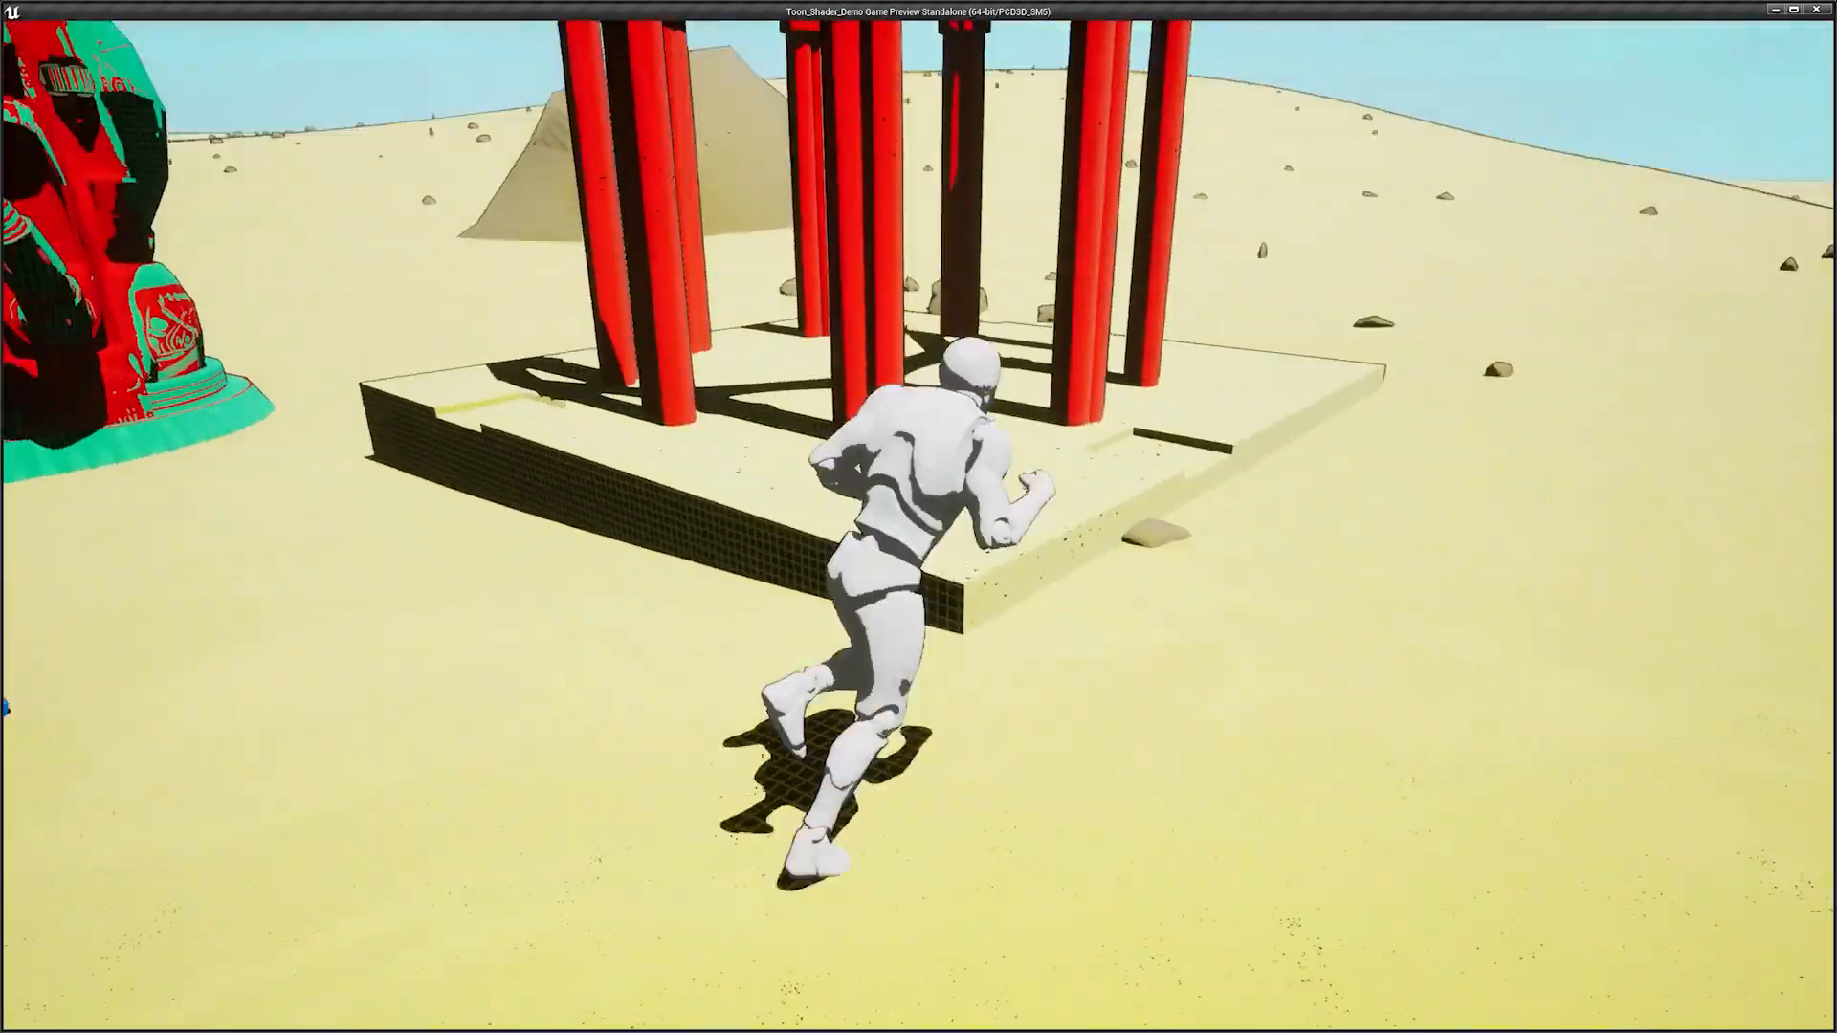
key(Escape)
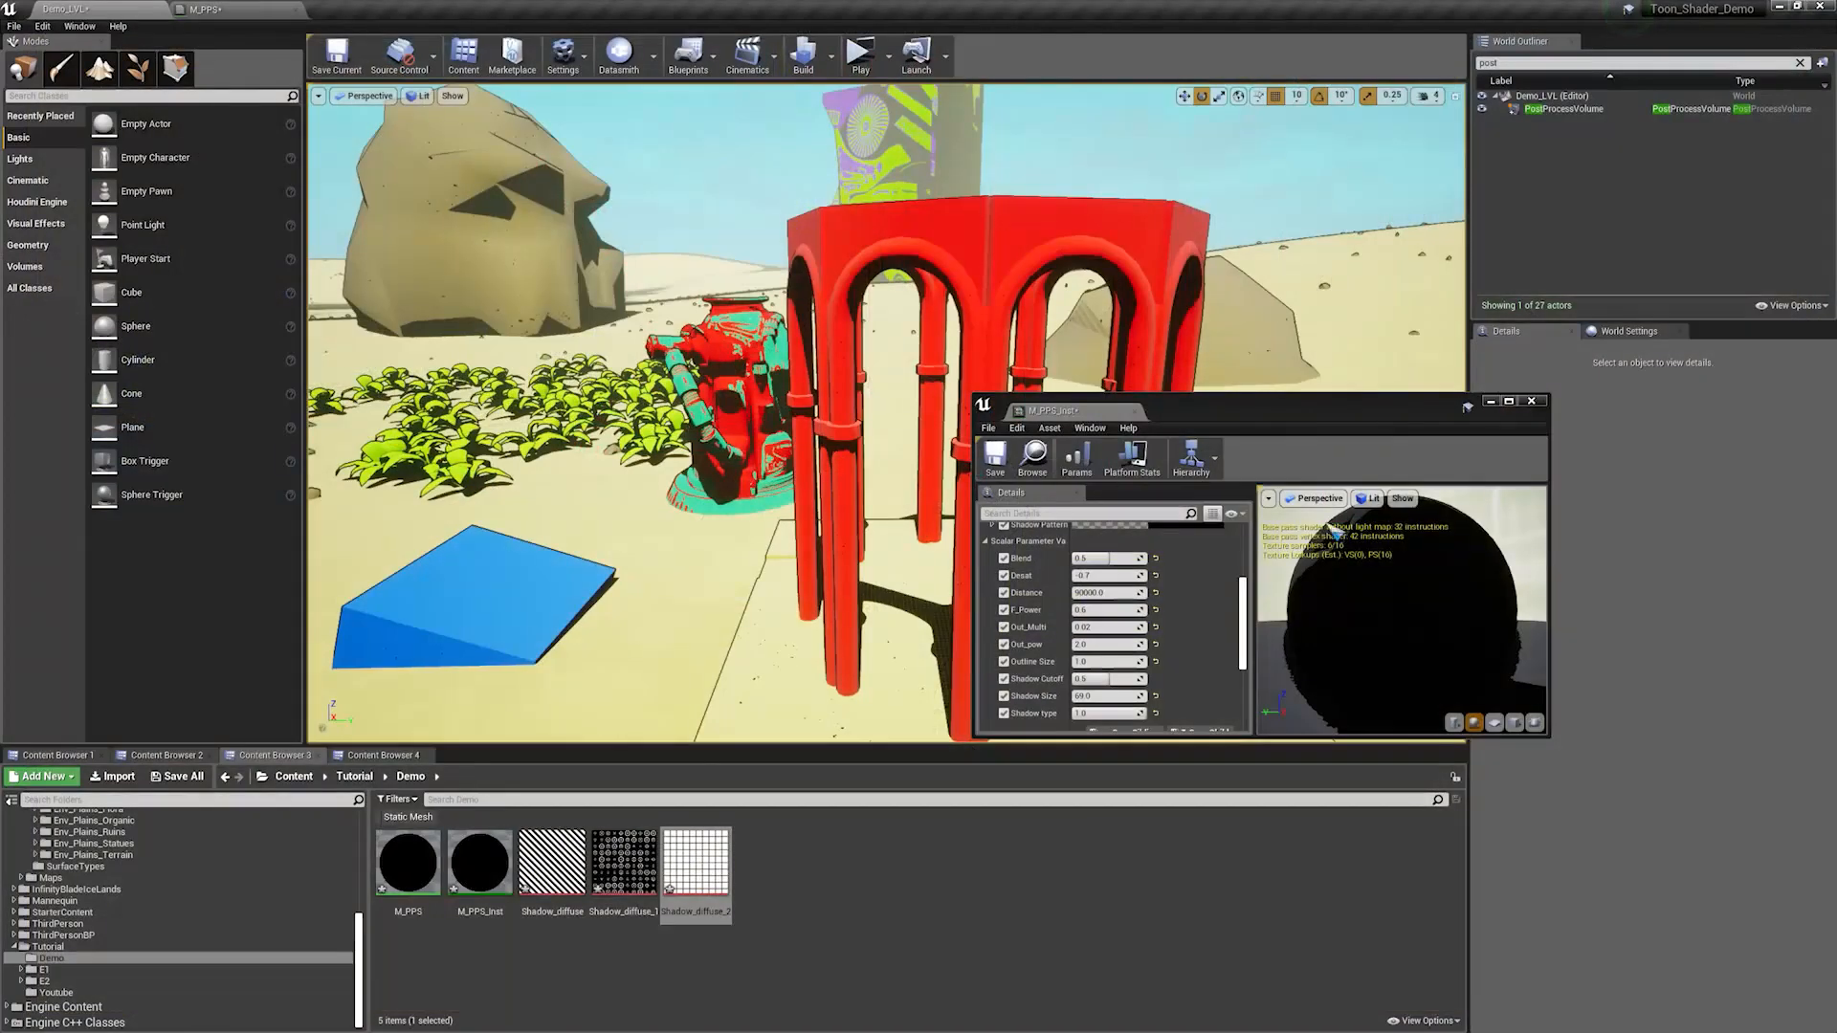
Step: Set Blend back to 1.0 and inspect the grid shadow pattern on the red columns up close
click(1116, 557)
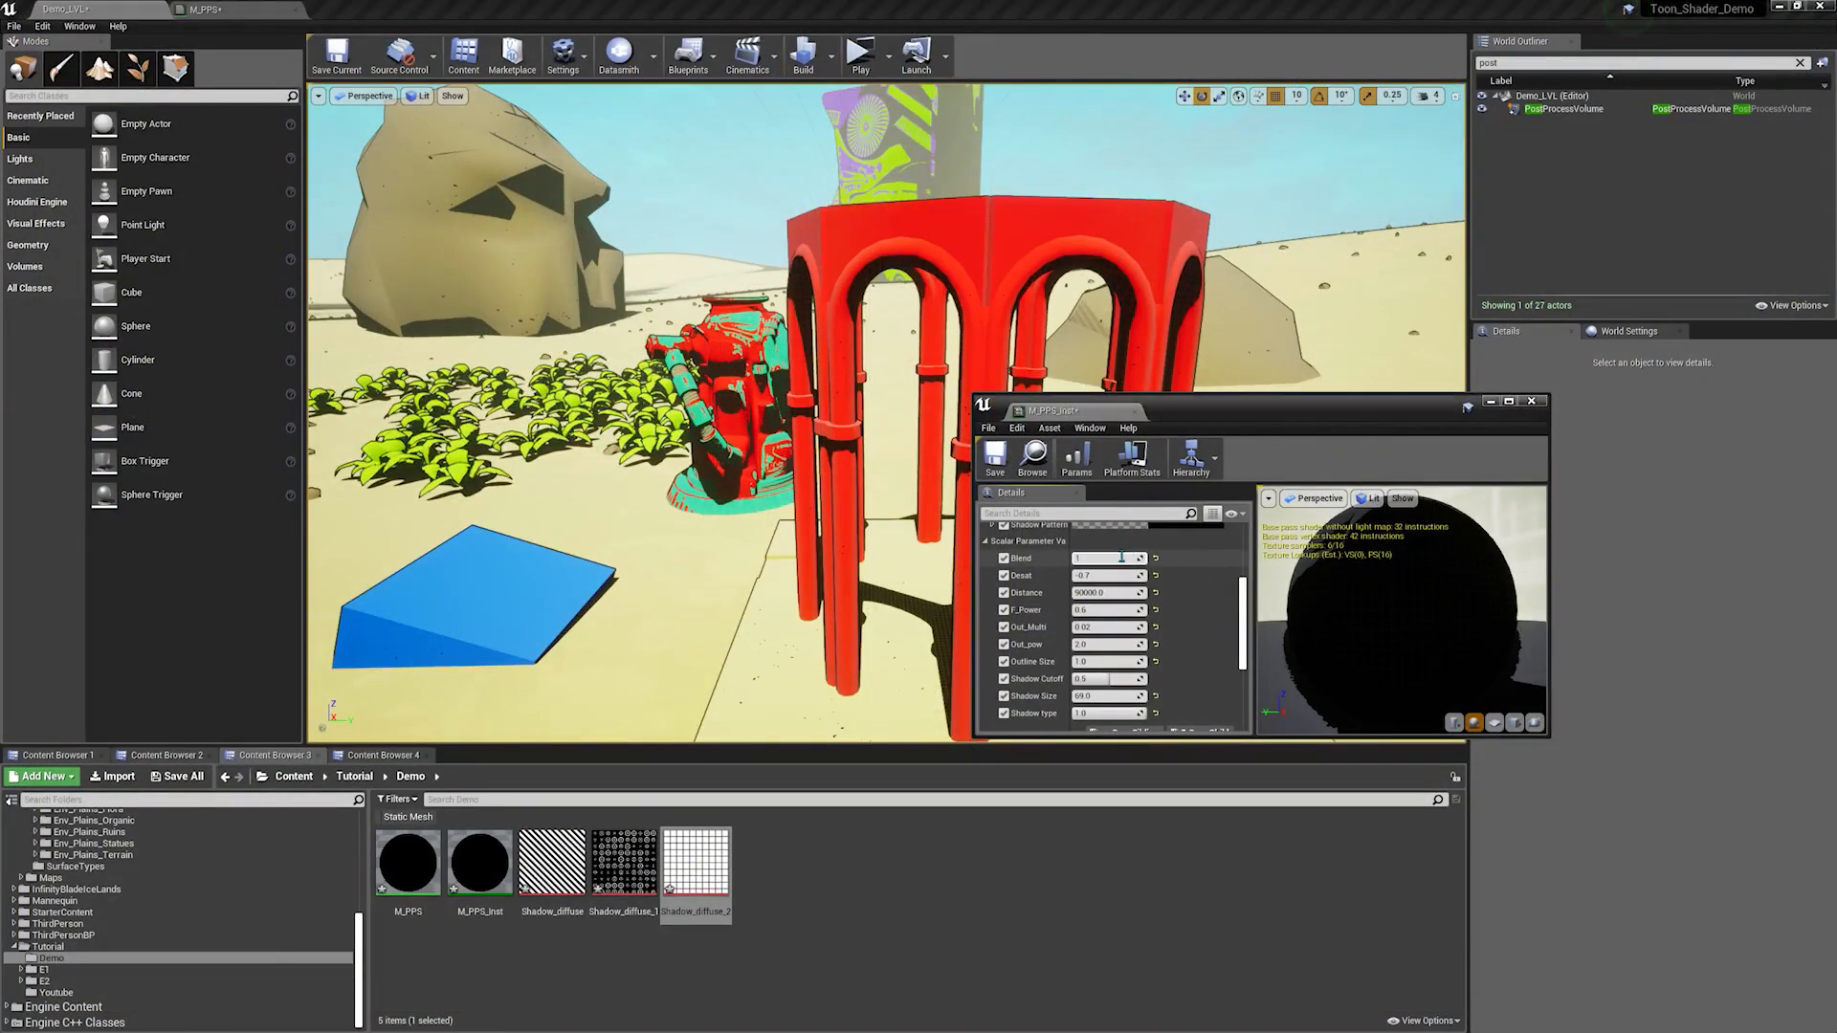
key(Return)
key(w)
right_drag(669, 435, 725, 488)
key(w)
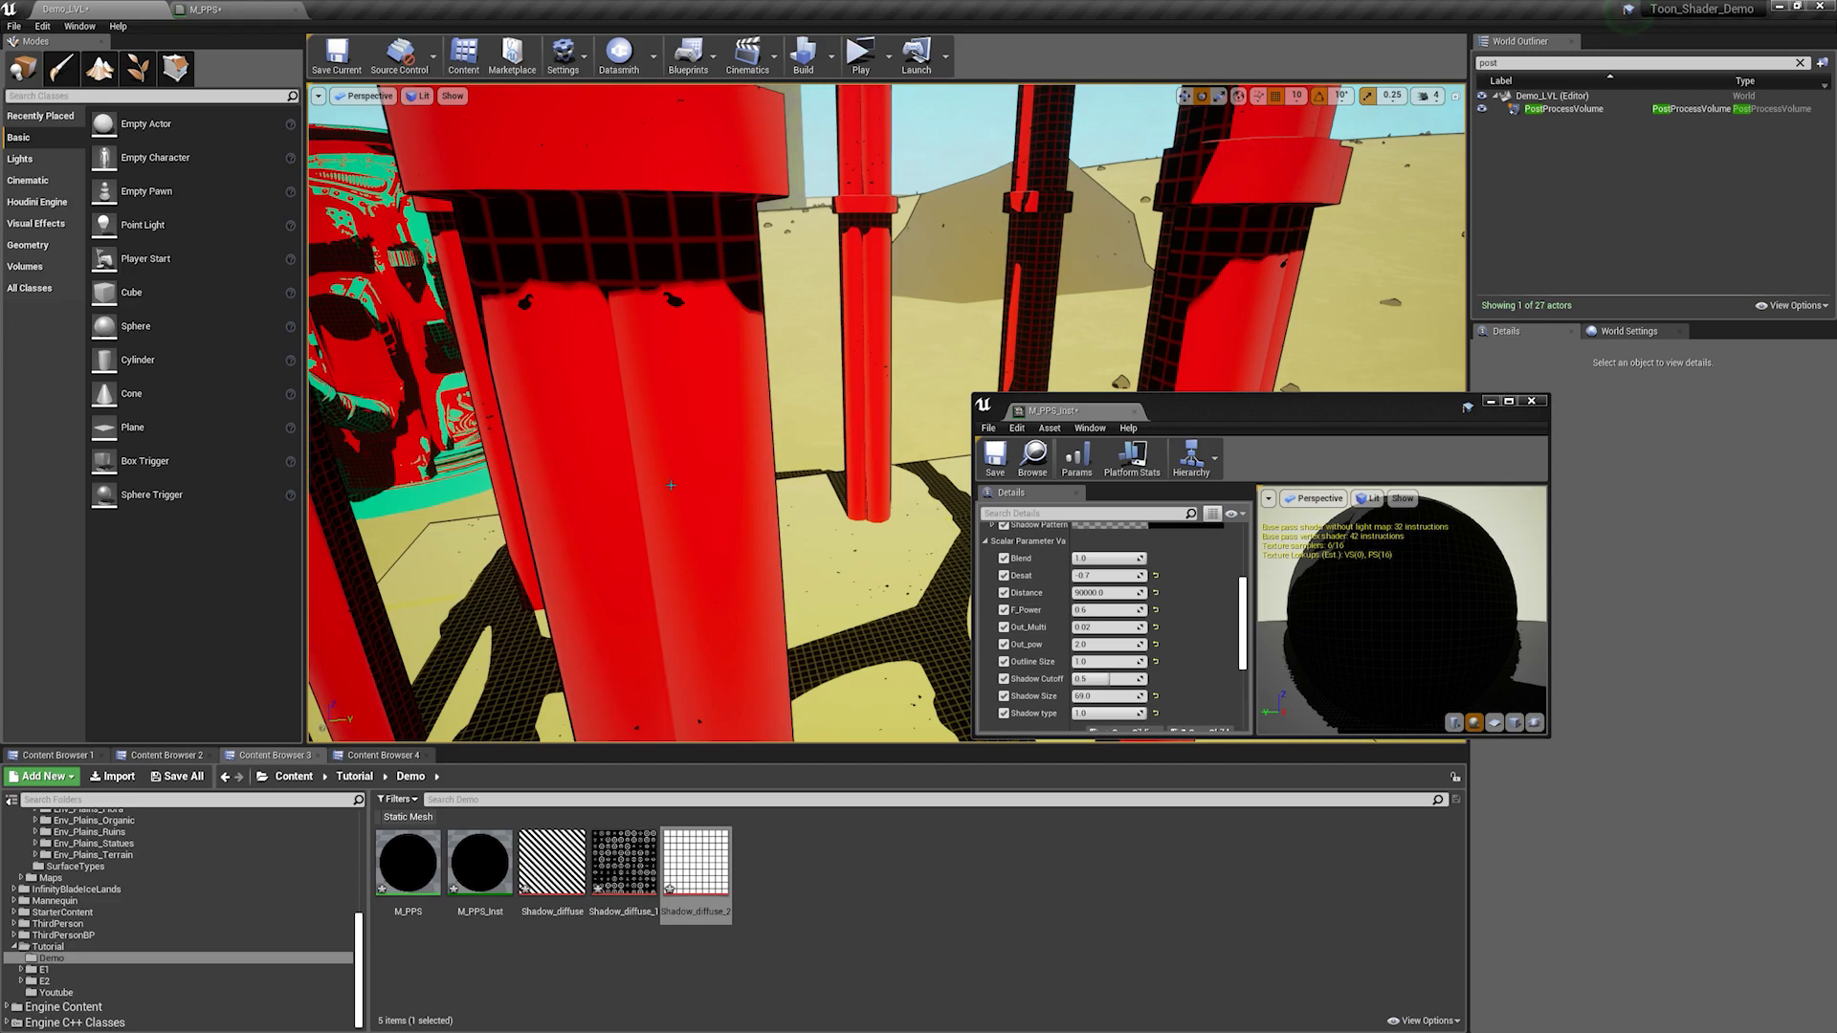
Step: Try Desat values of 0 and 0.5 on the toon material instance and compare the red columns
click(1108, 576)
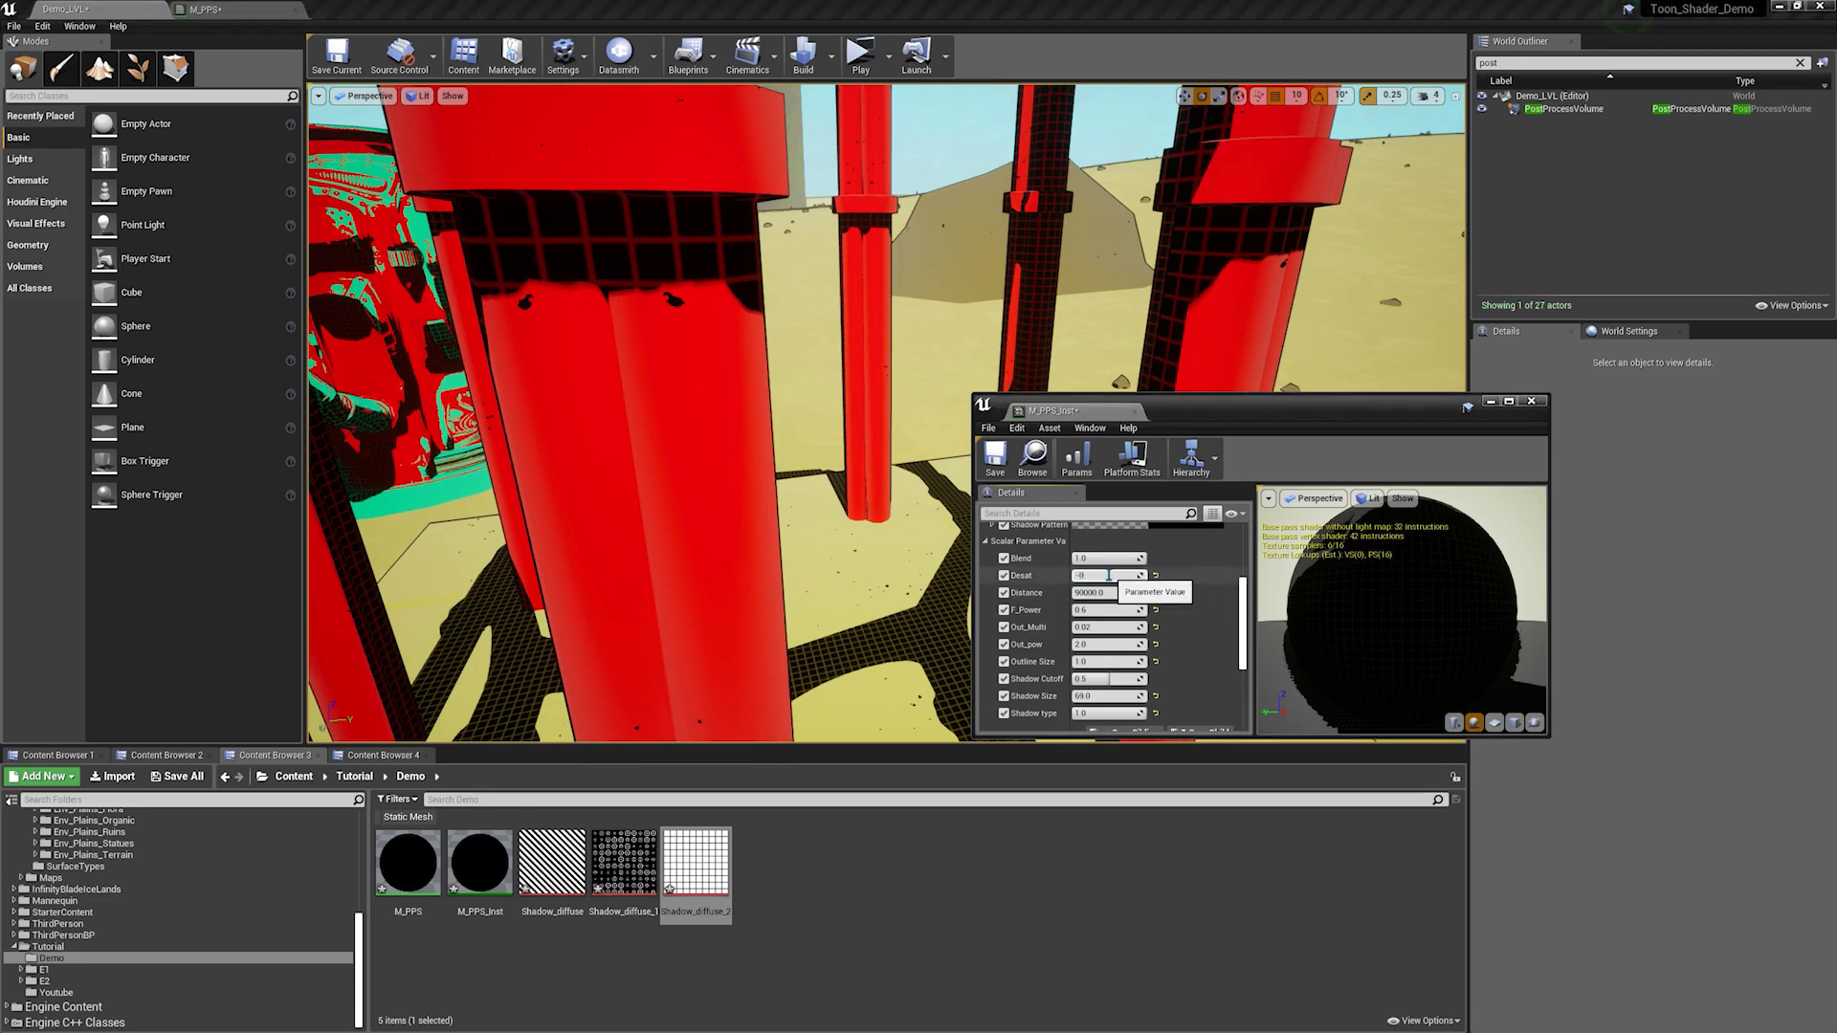
key(Return)
key(s)
right_drag(889, 461, 889, 461)
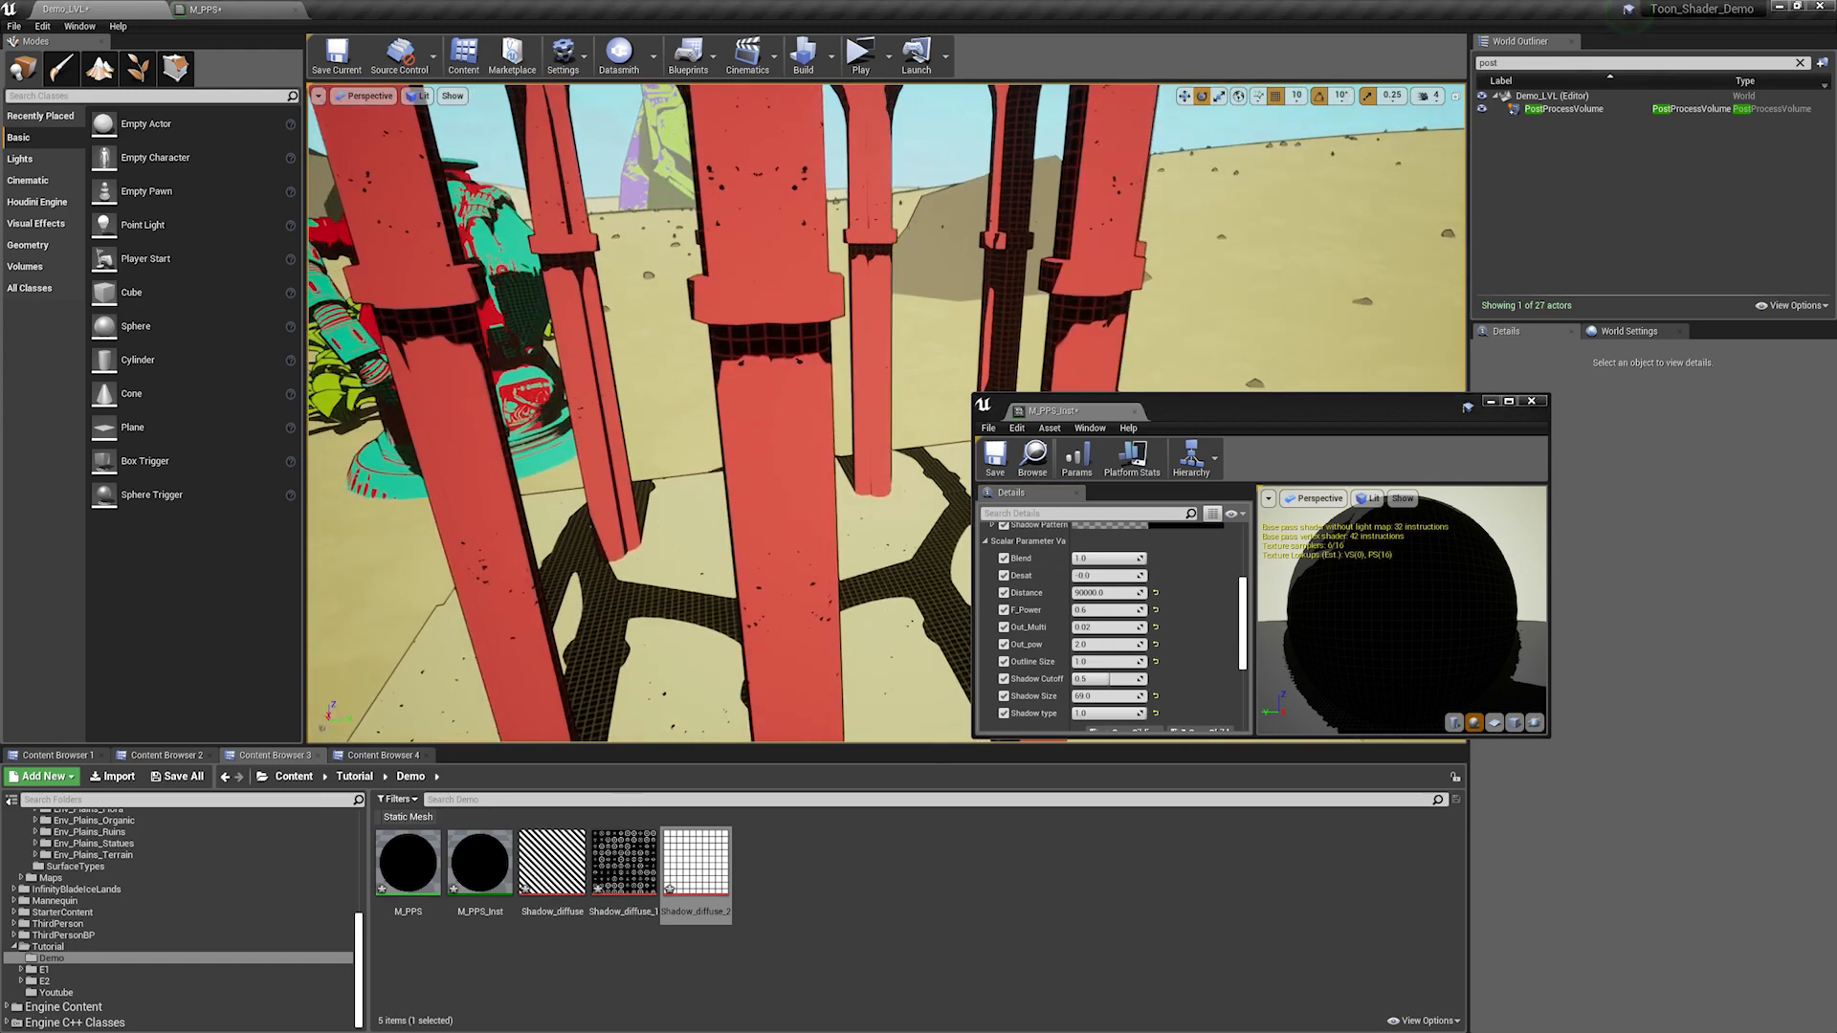
click(1090, 576)
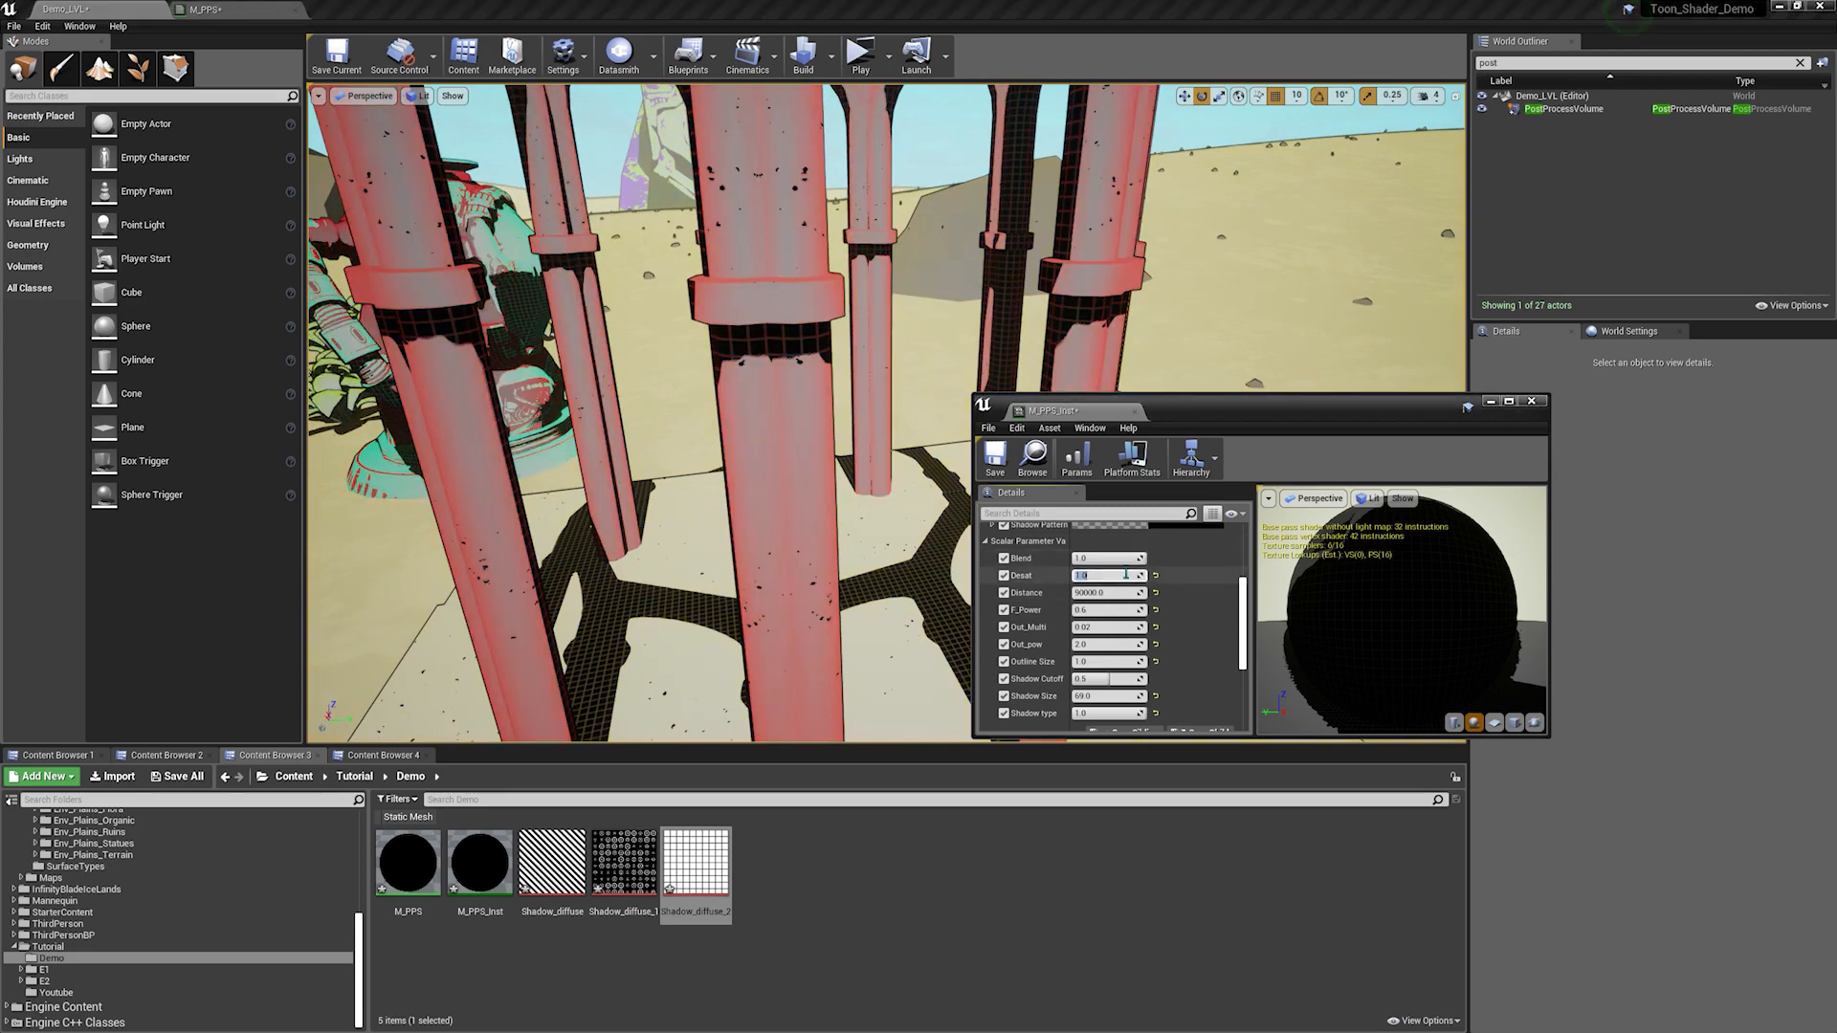
text(0.5)
key(Return)
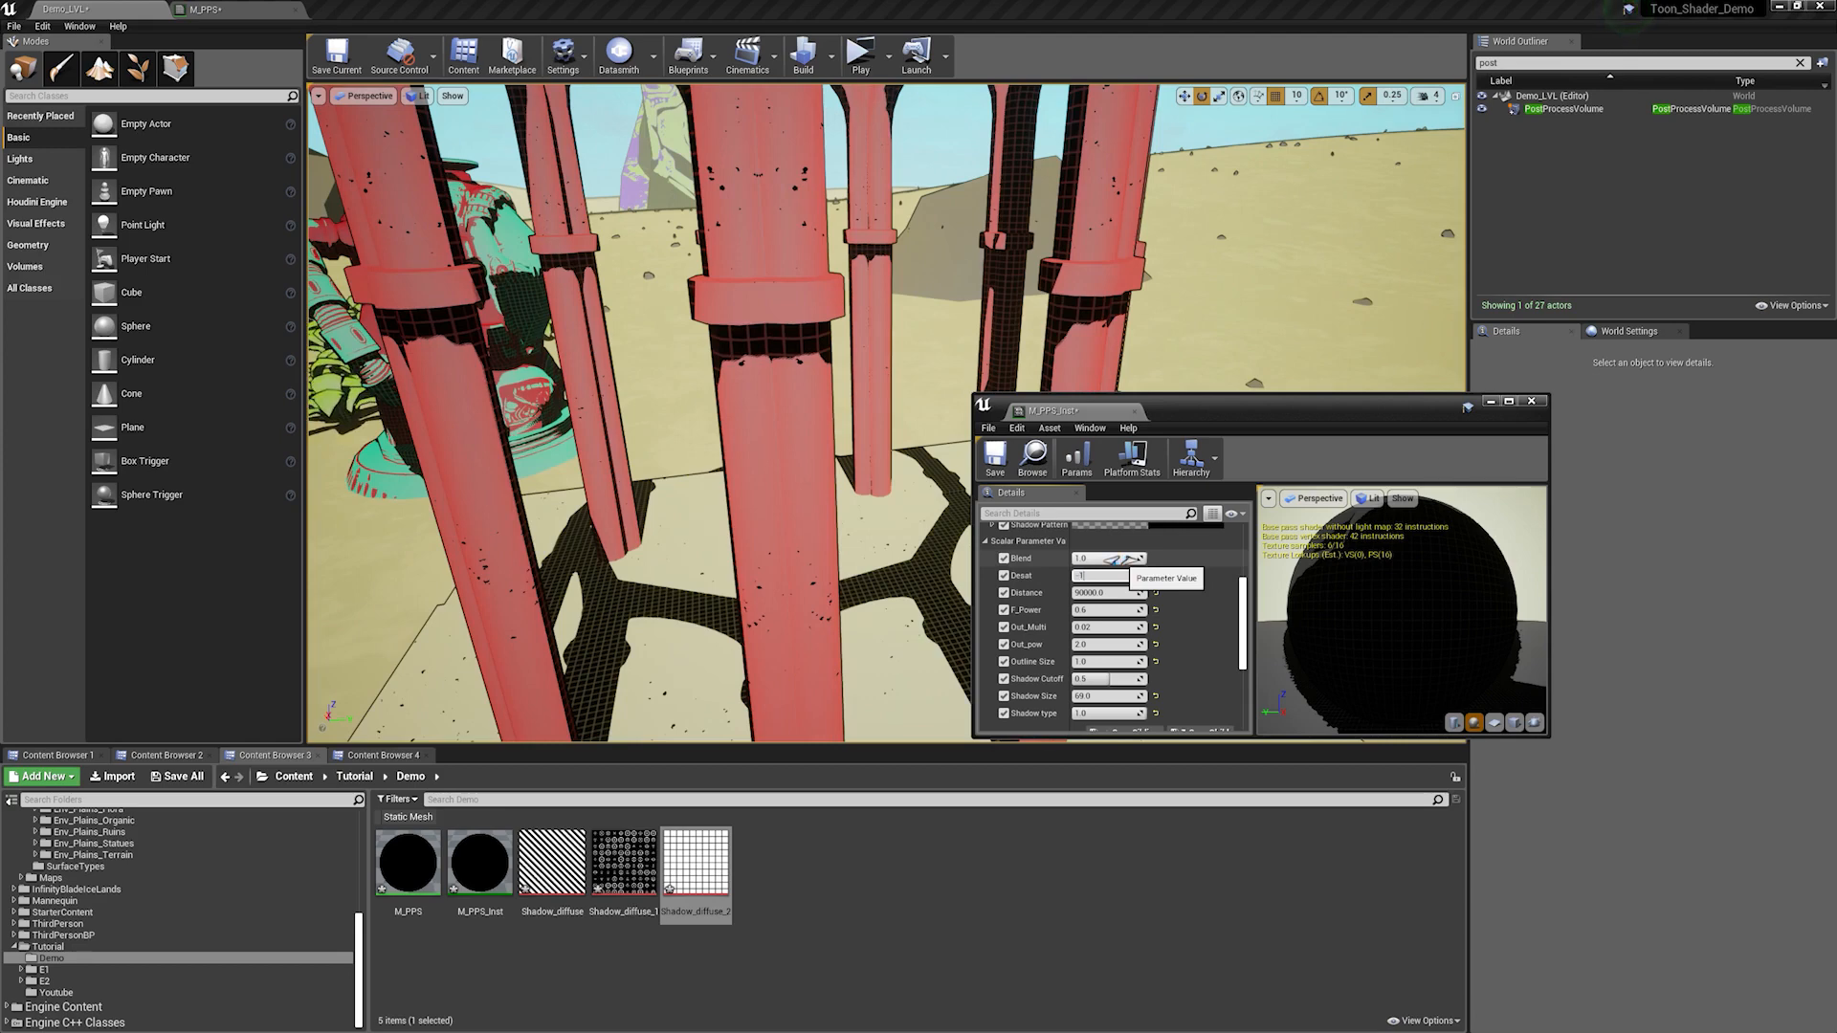
Step: Try Desat at -1 and -0.6, and settle on -0.5 for more saturated colours
text(1)
key(Return)
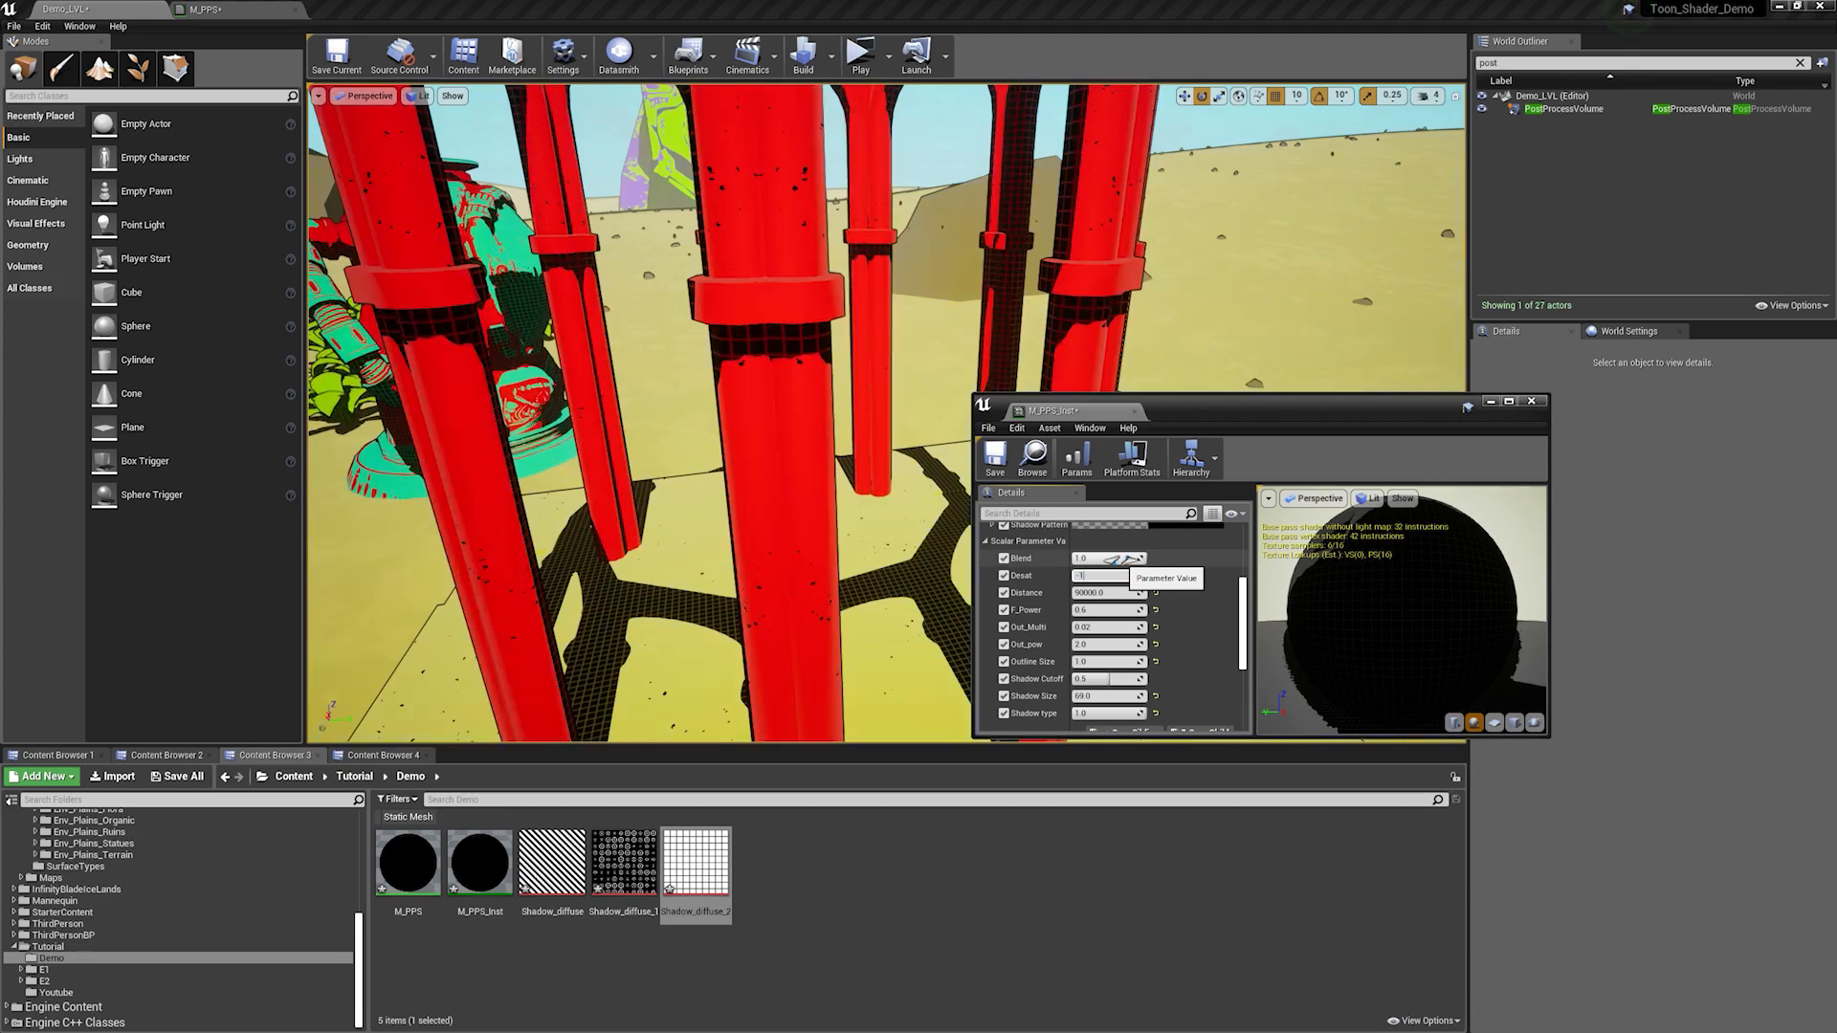
text(-0.6)
key(Return)
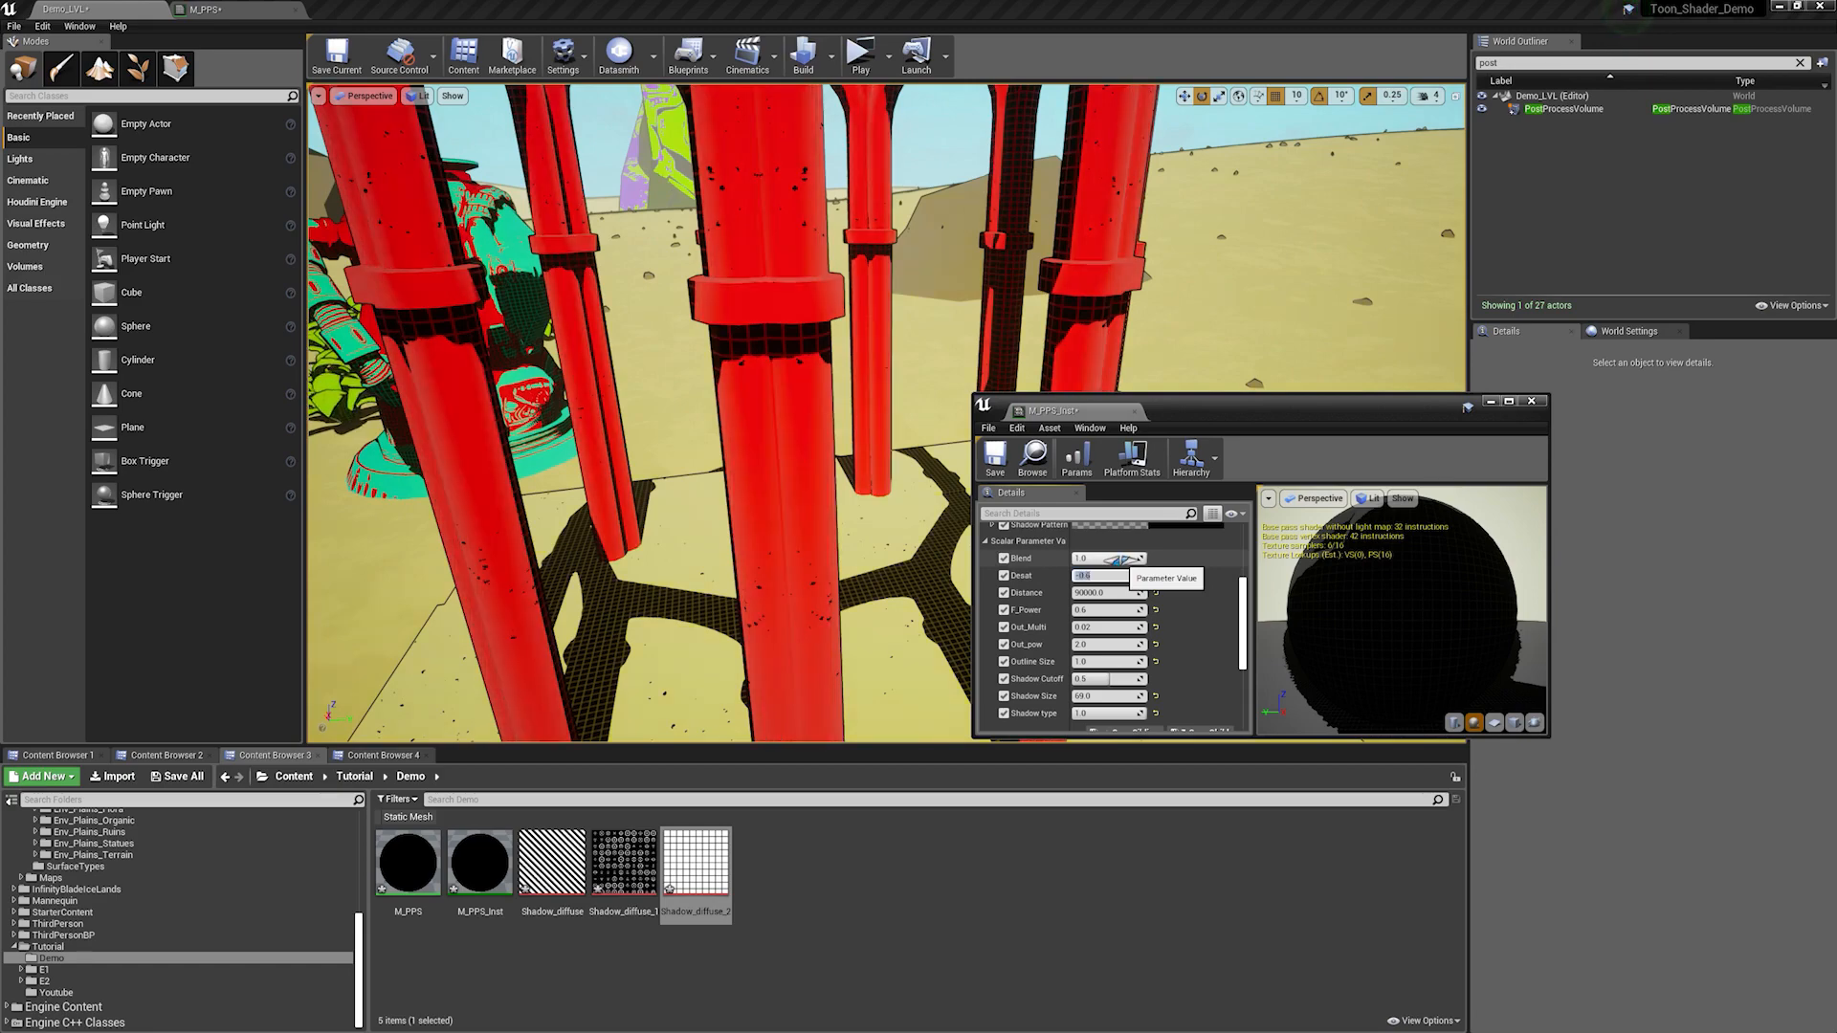
key(Return)
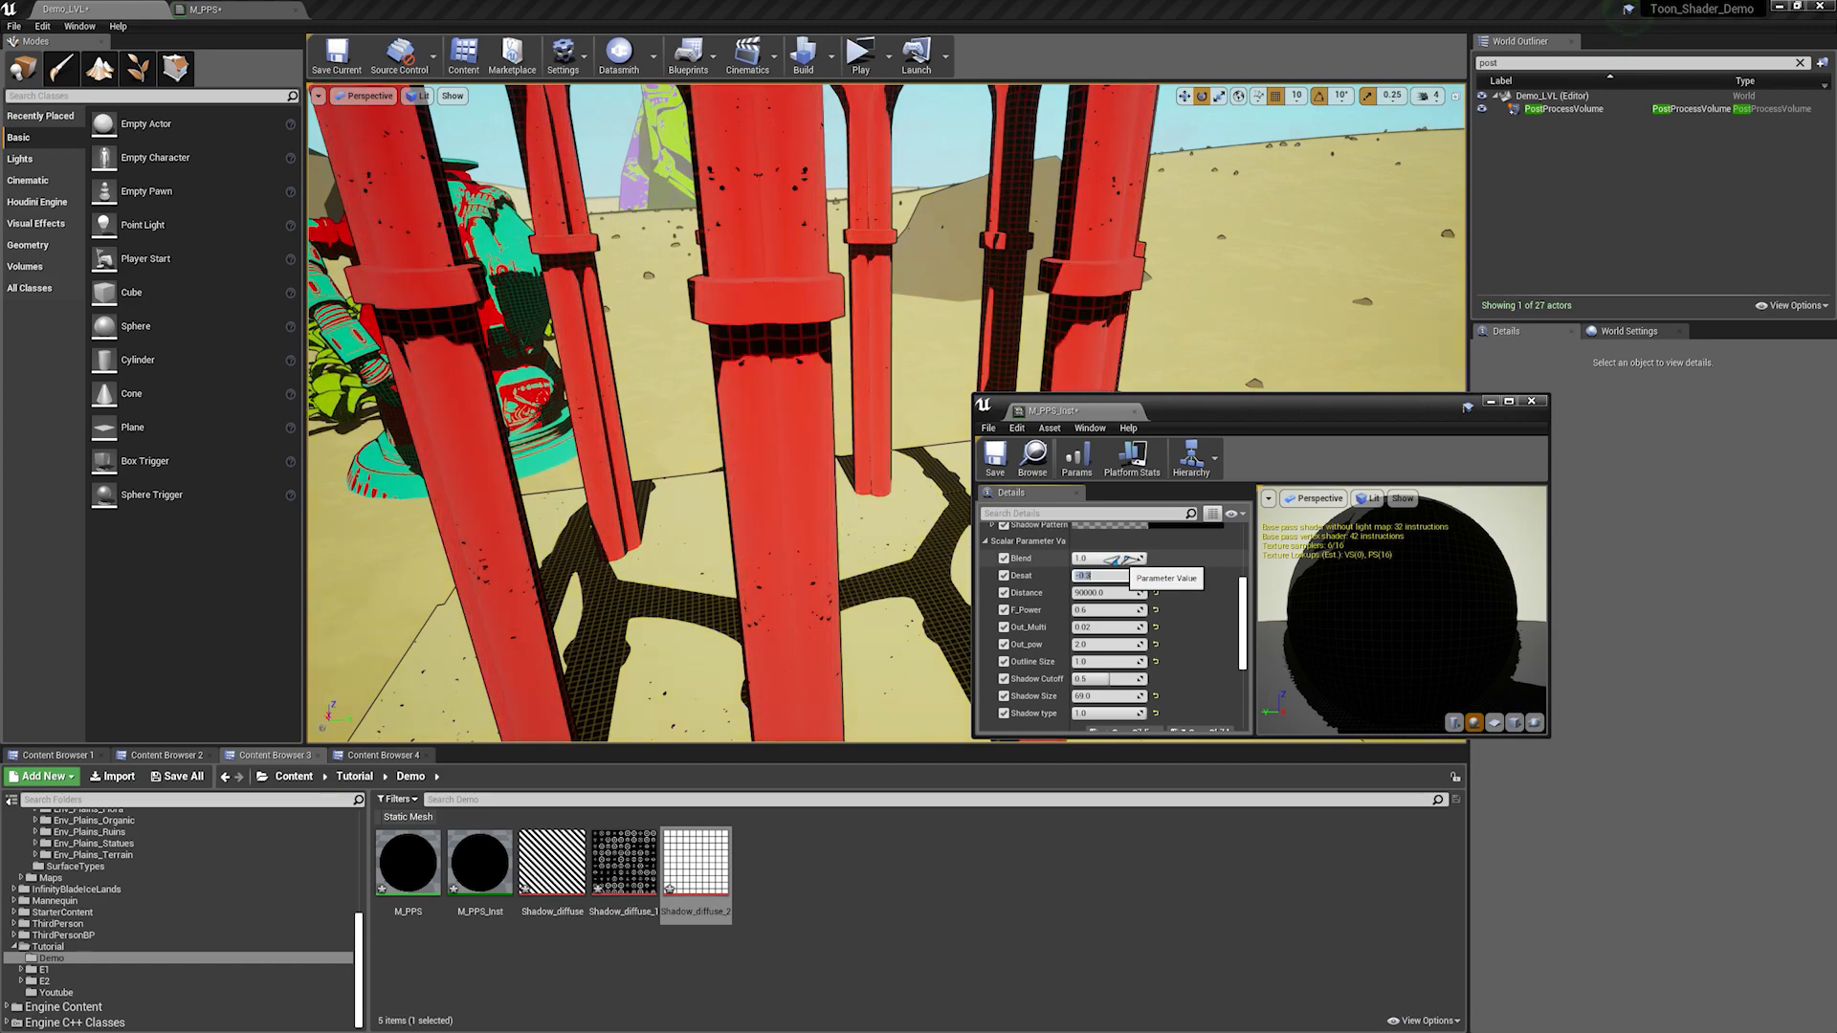
Step: Inspect the flat brown rock's outlines and surface specks up close from above
right_drag(722, 282, 670, 333)
click(1098, 576)
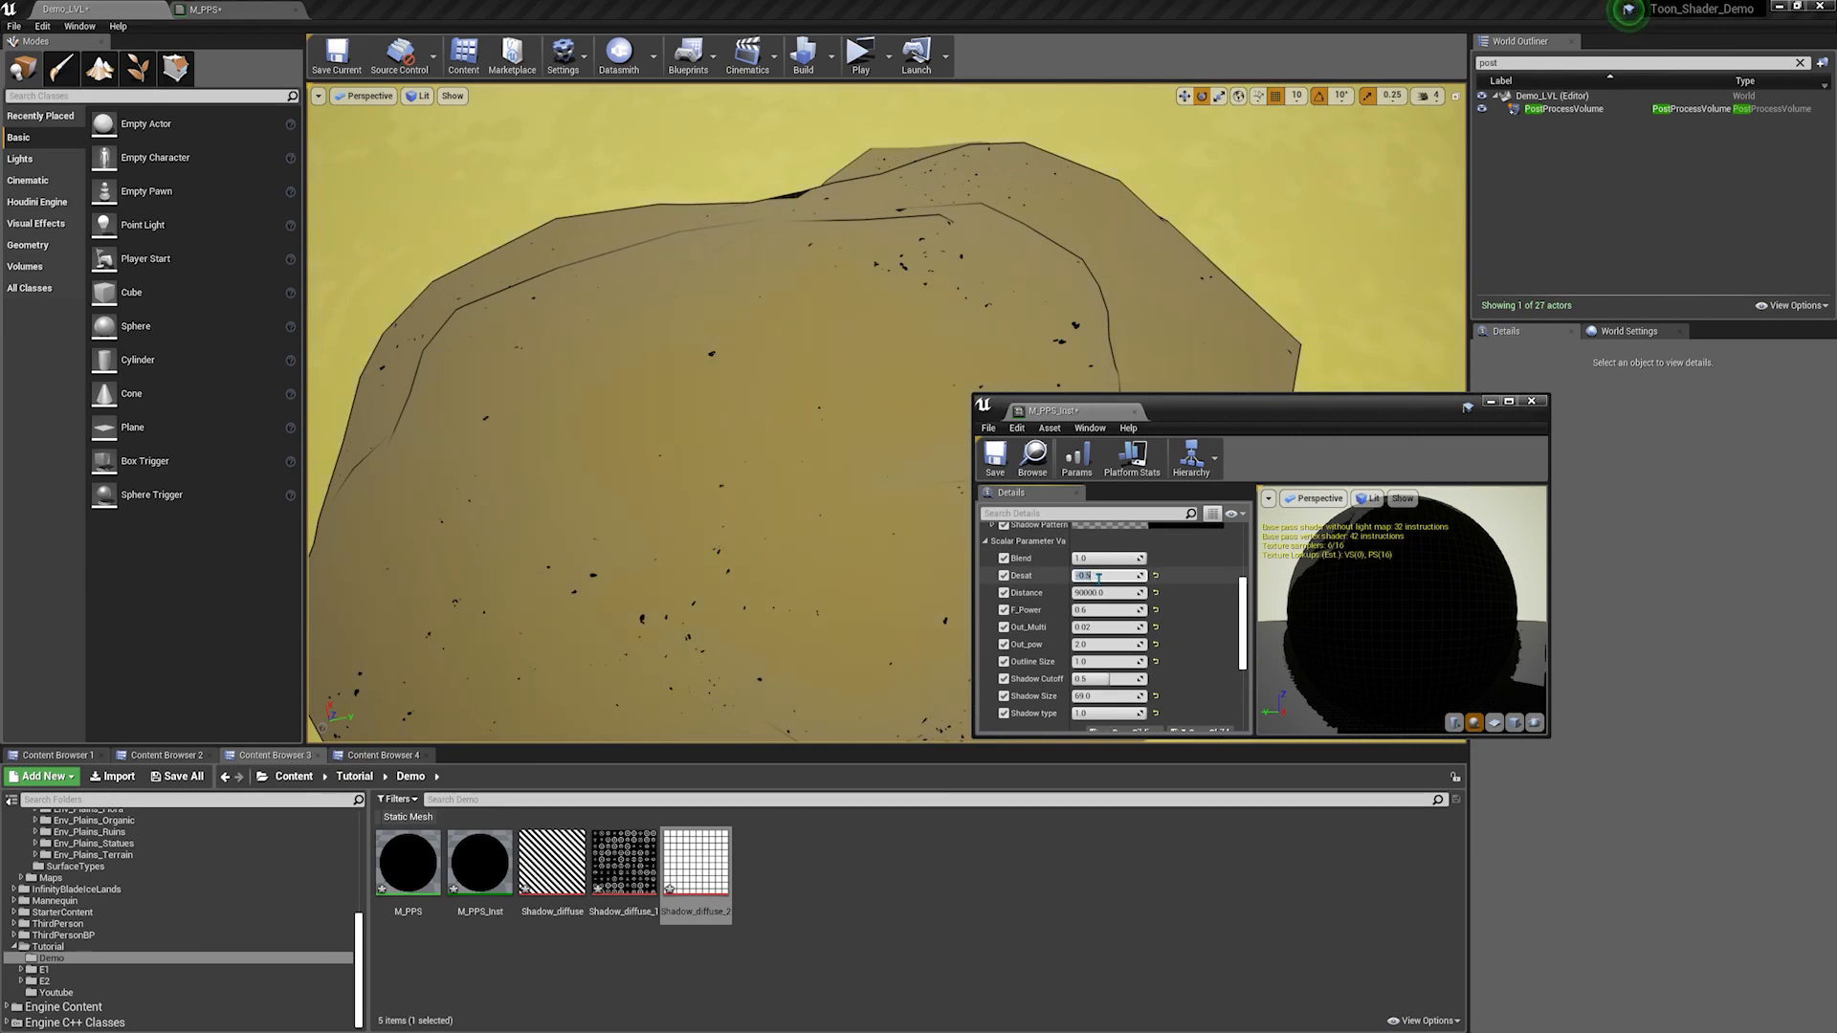
right_drag(765, 334, 761, 407)
right_drag(854, 281, 853, 281)
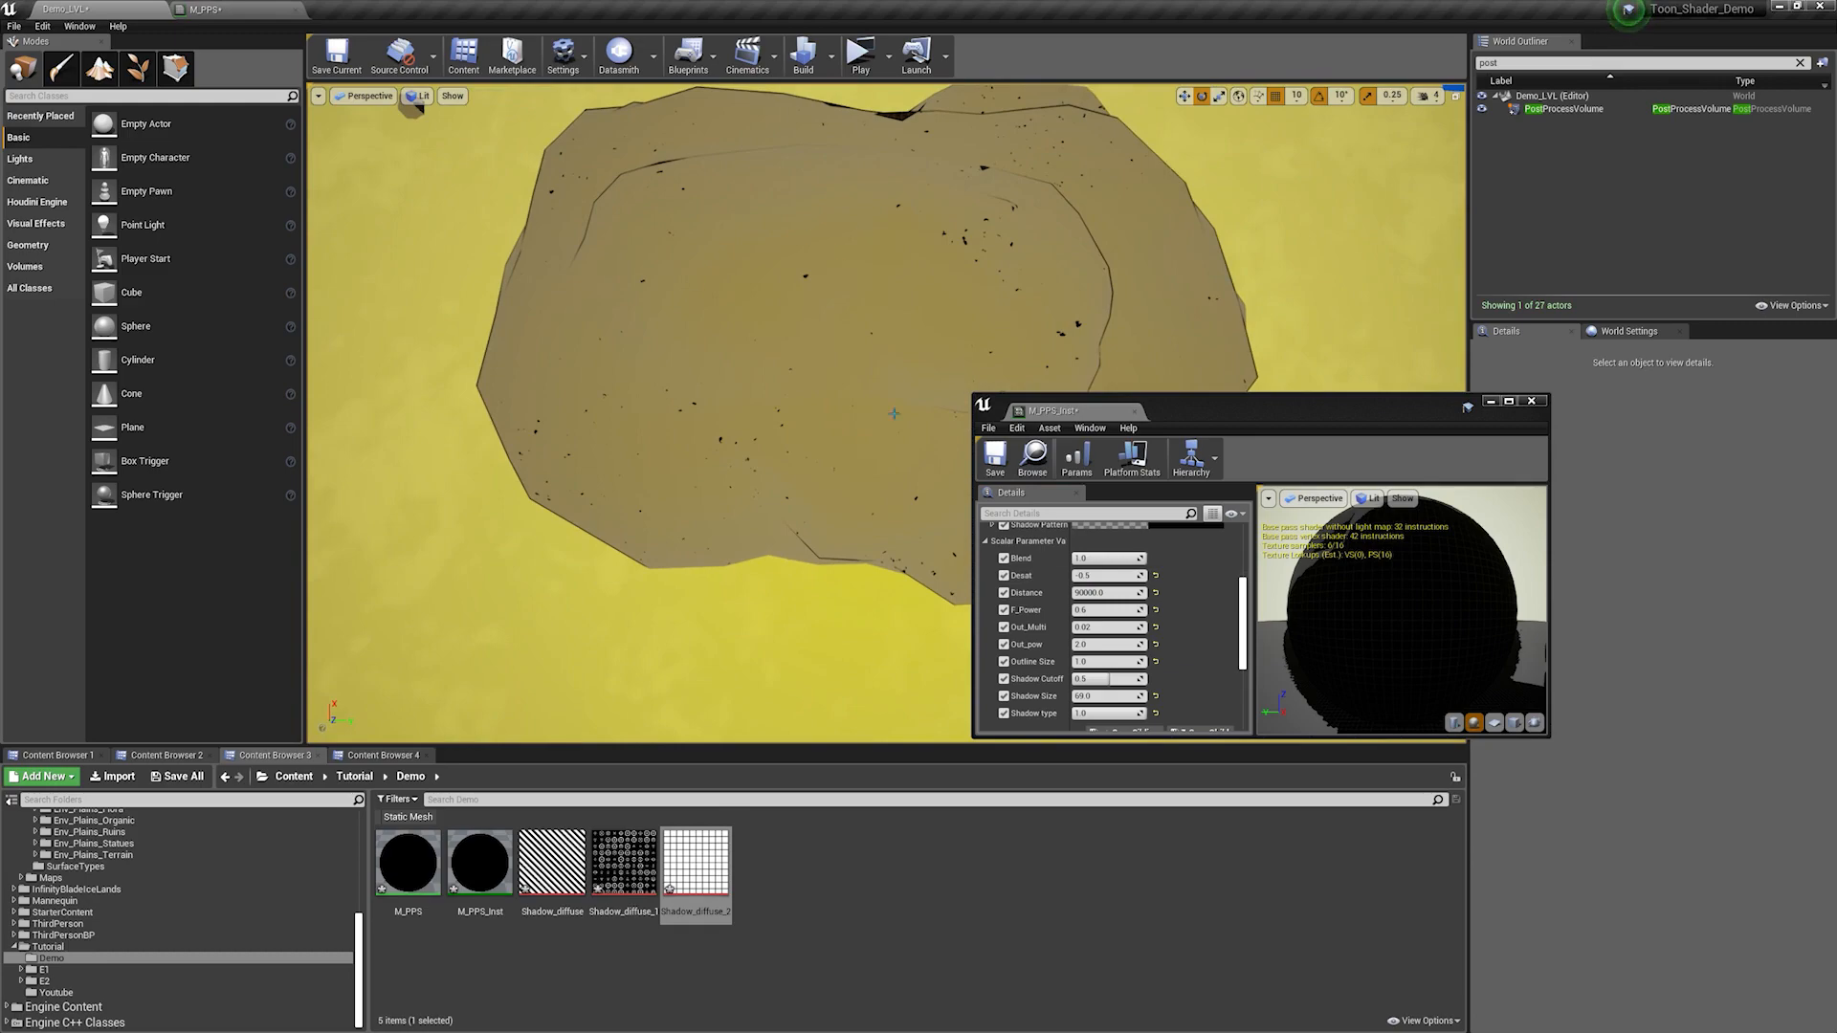
right_drag(678, 391, 677, 325)
mouse_move(757, 274)
right_down()
mouse_move(699, 278)
mouse_move(756, 274)
right_up()
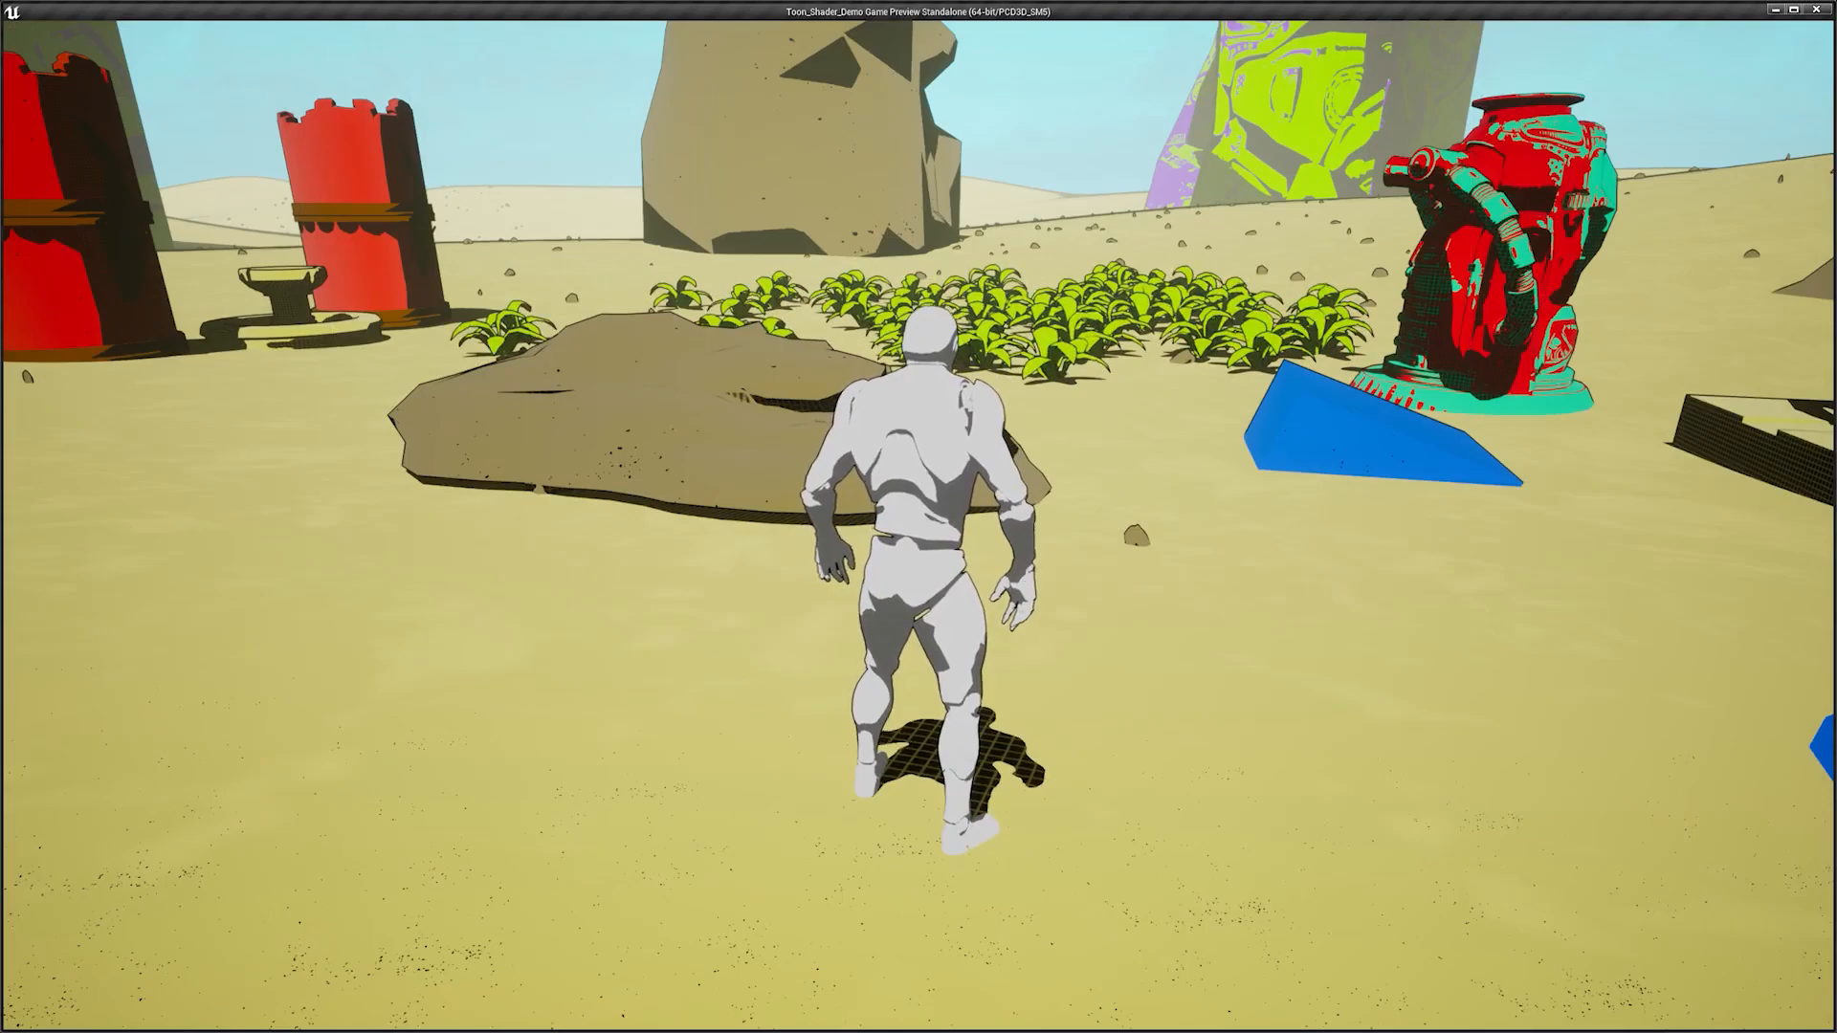
Step: Playtest the level, running the character around and over the brown rock, across the sand and onto the blue mound
key(a)
key(w)
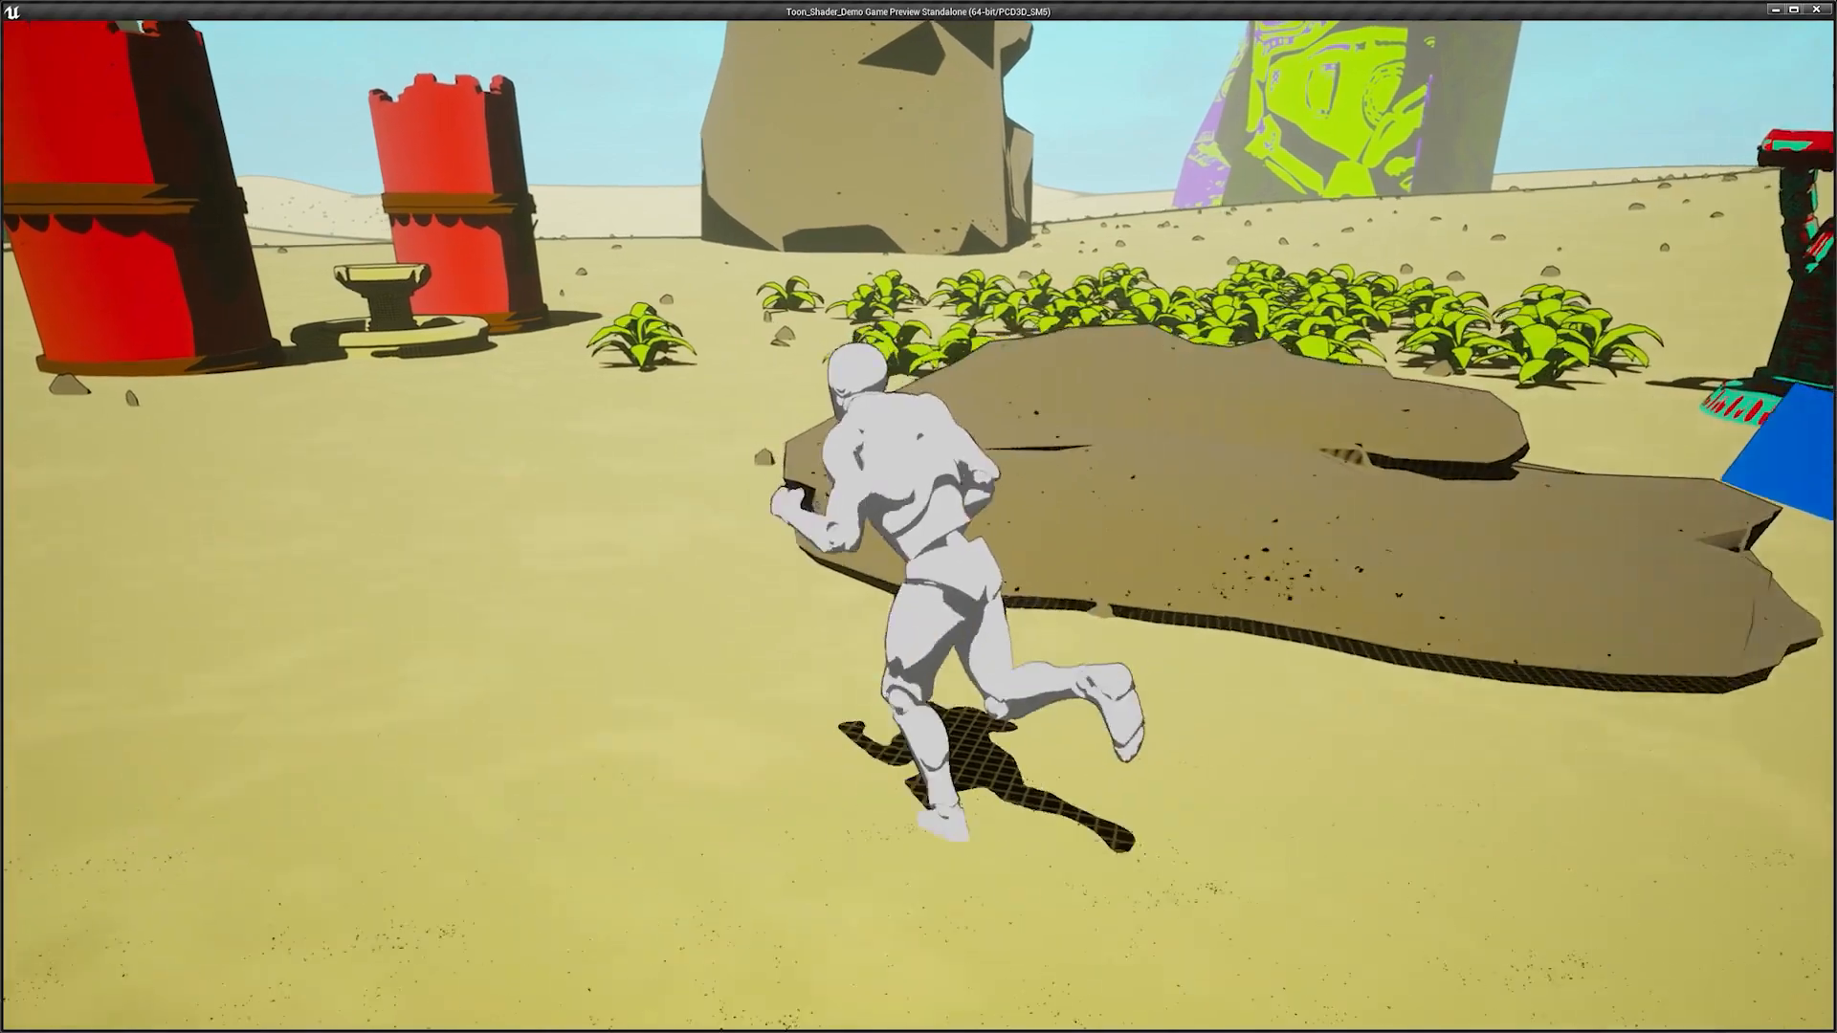
key(w)
key(d)
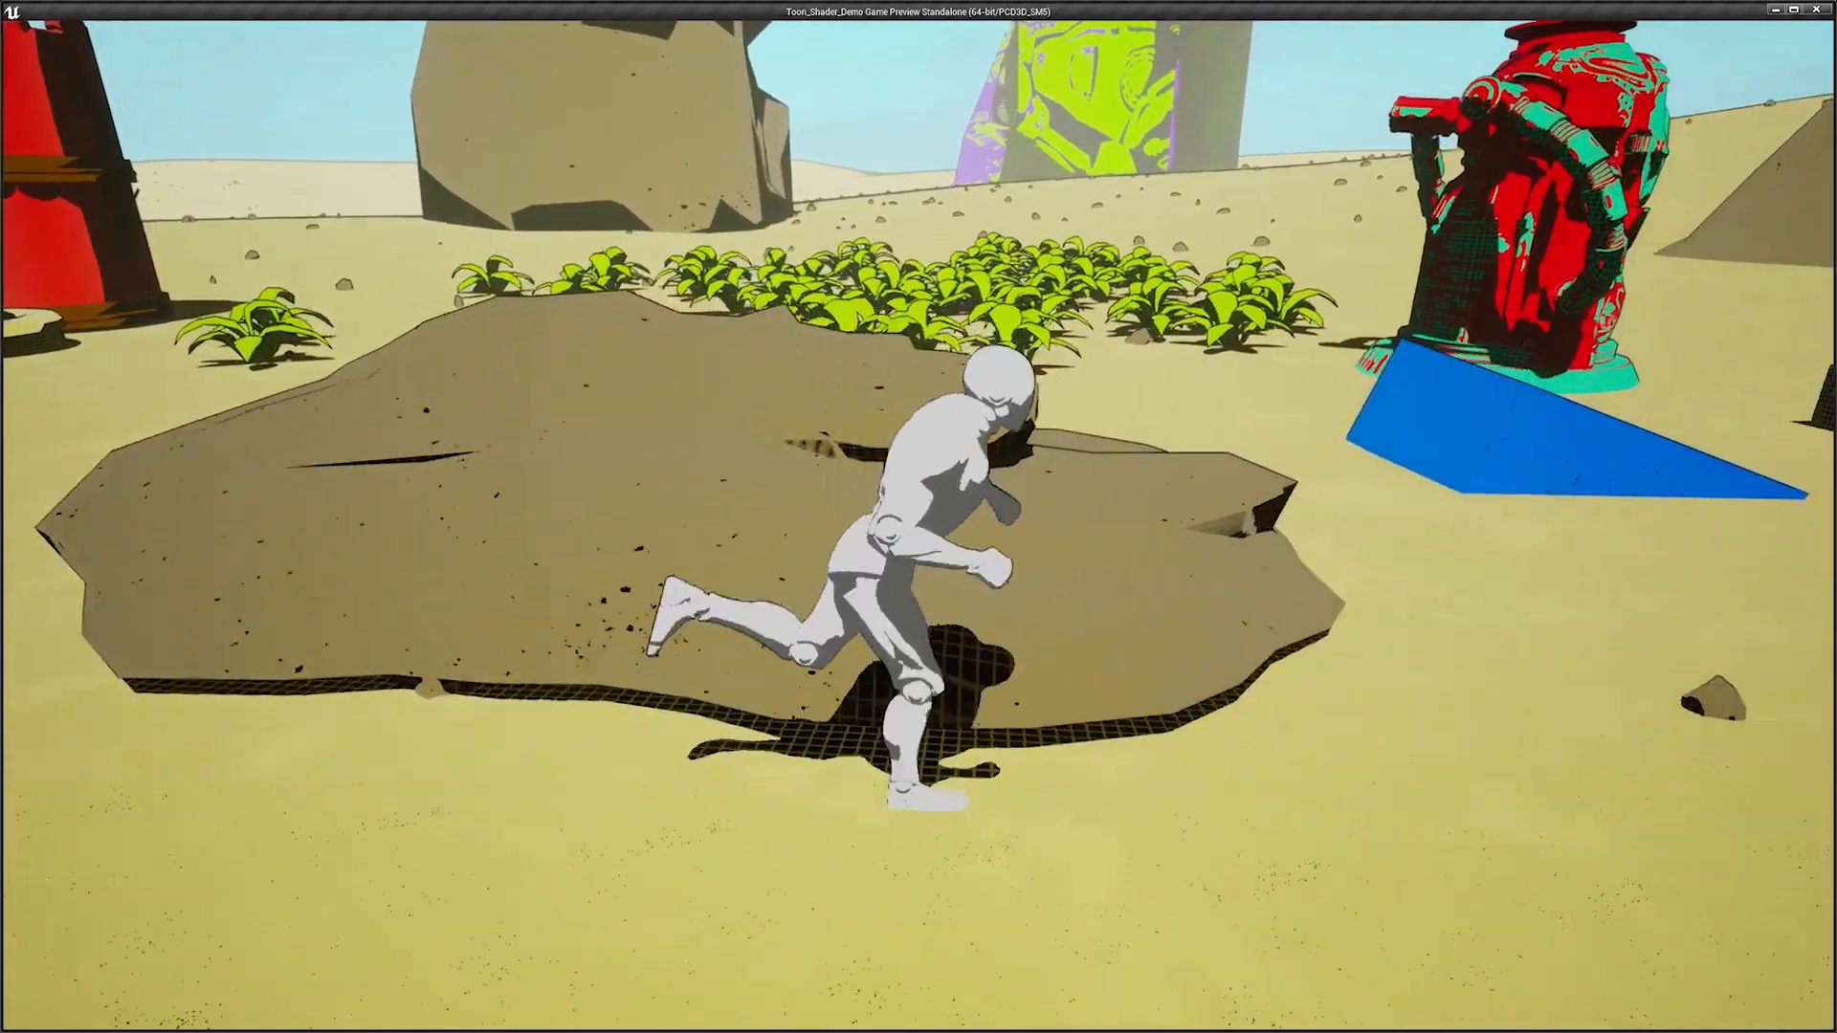
key(a)
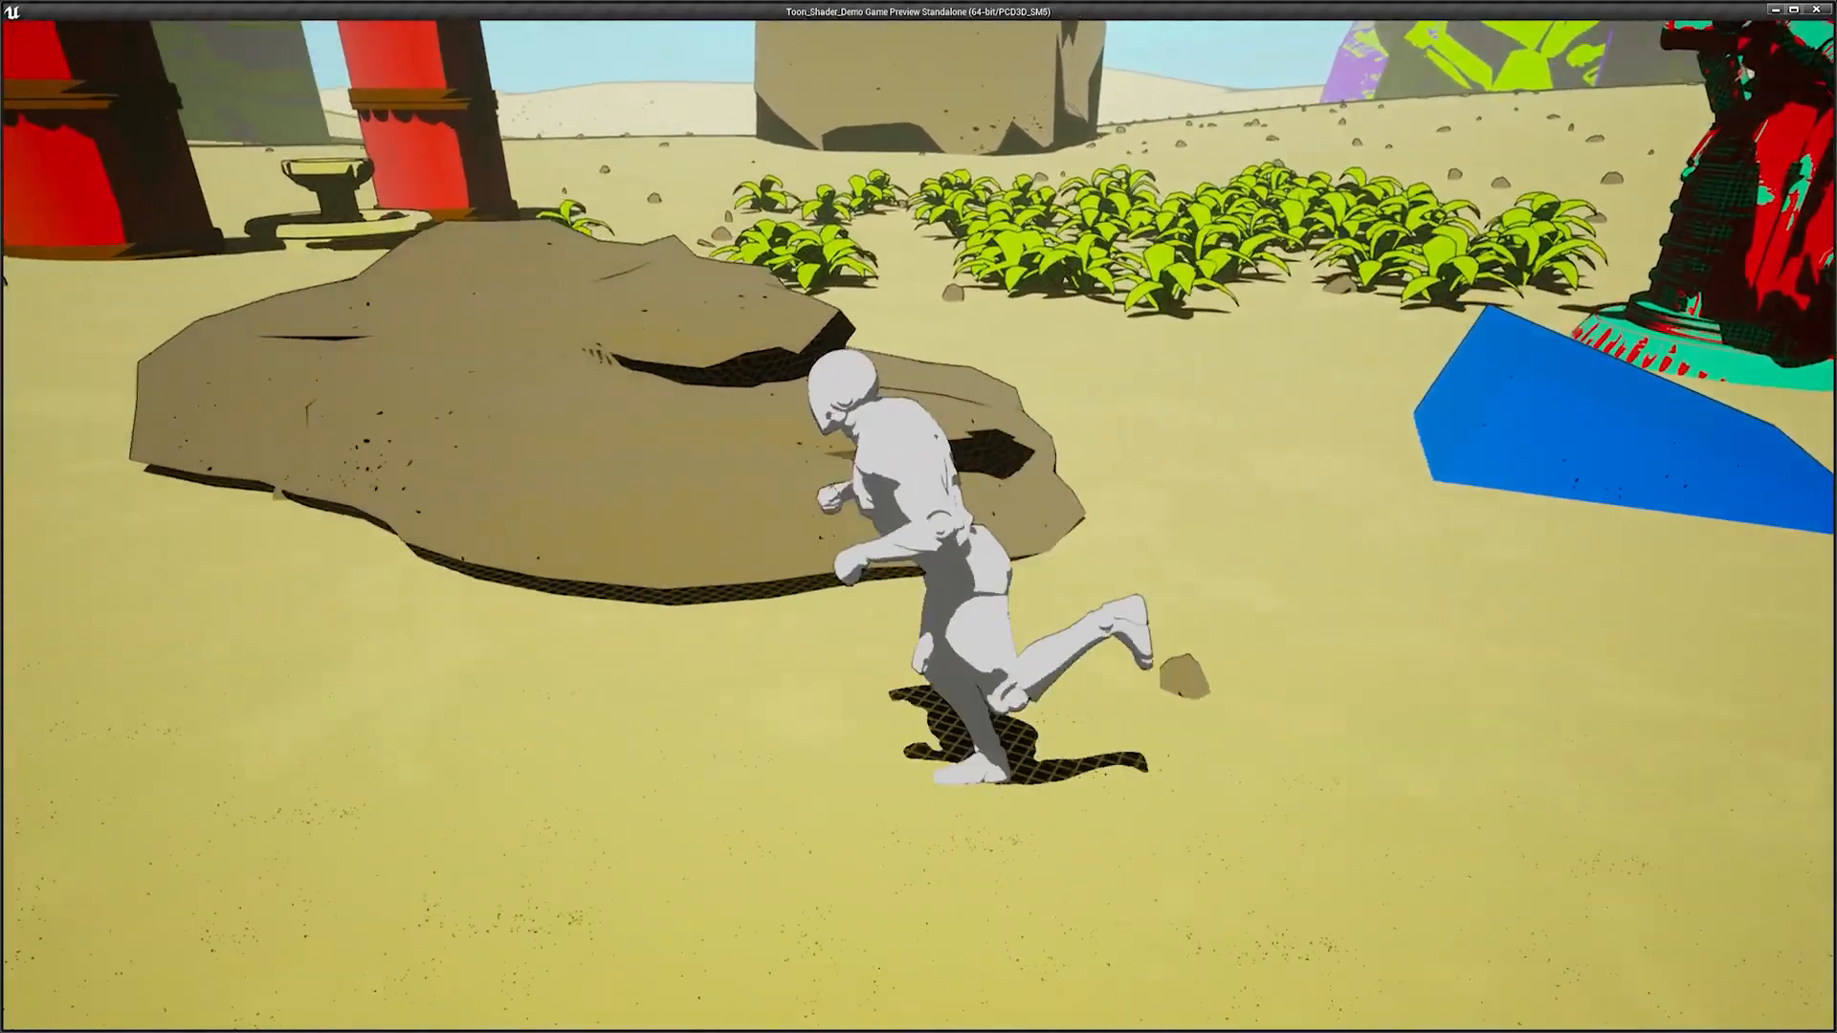
key(w)
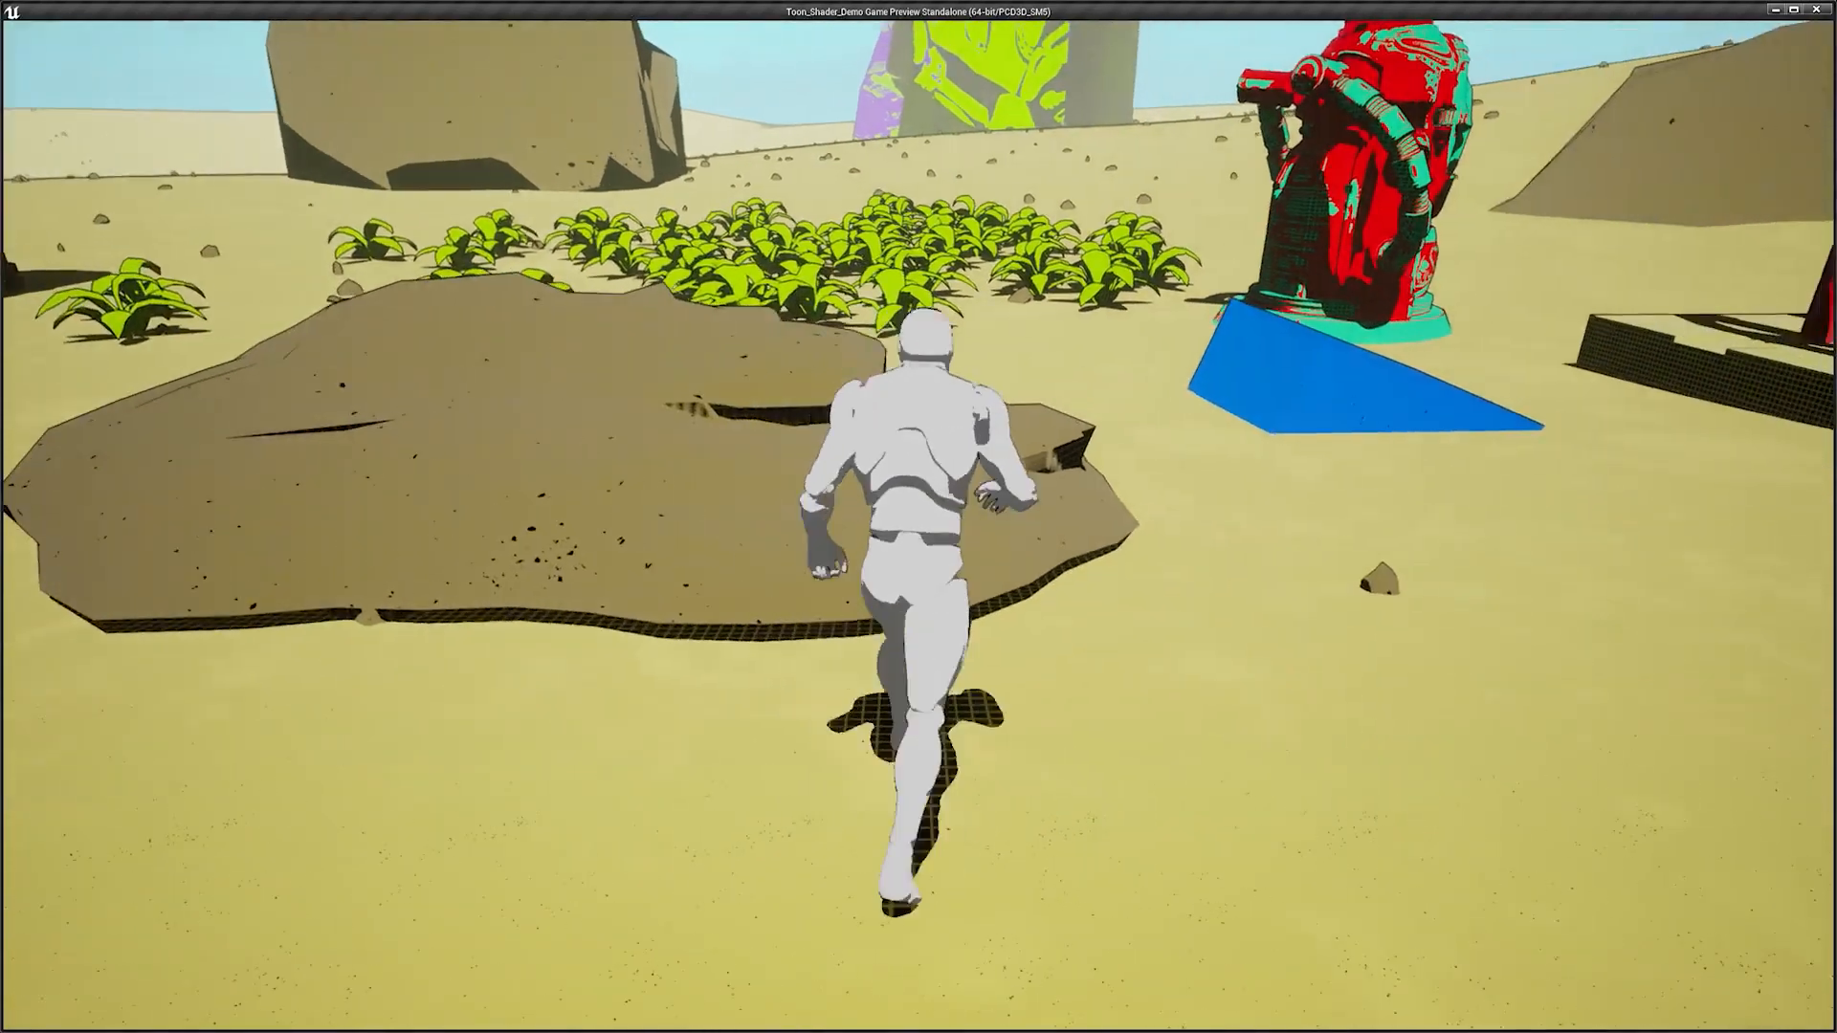
key(d)
key(w)
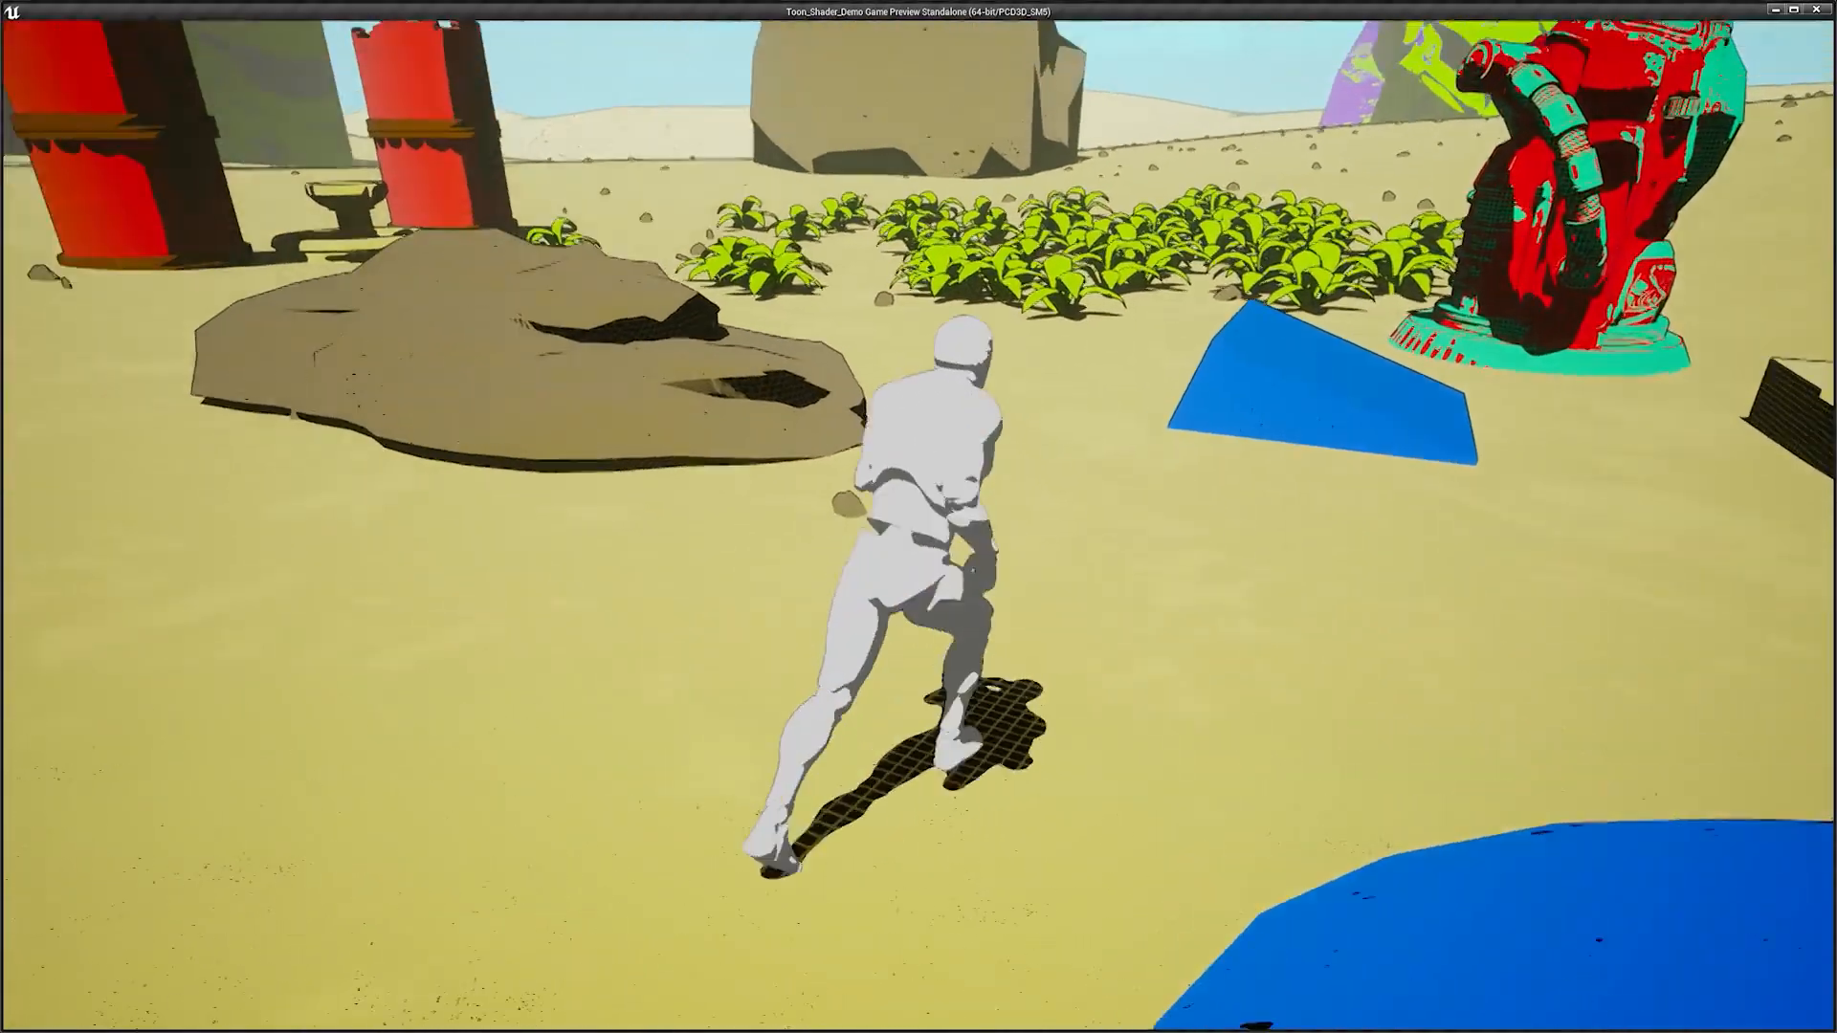
key(w)
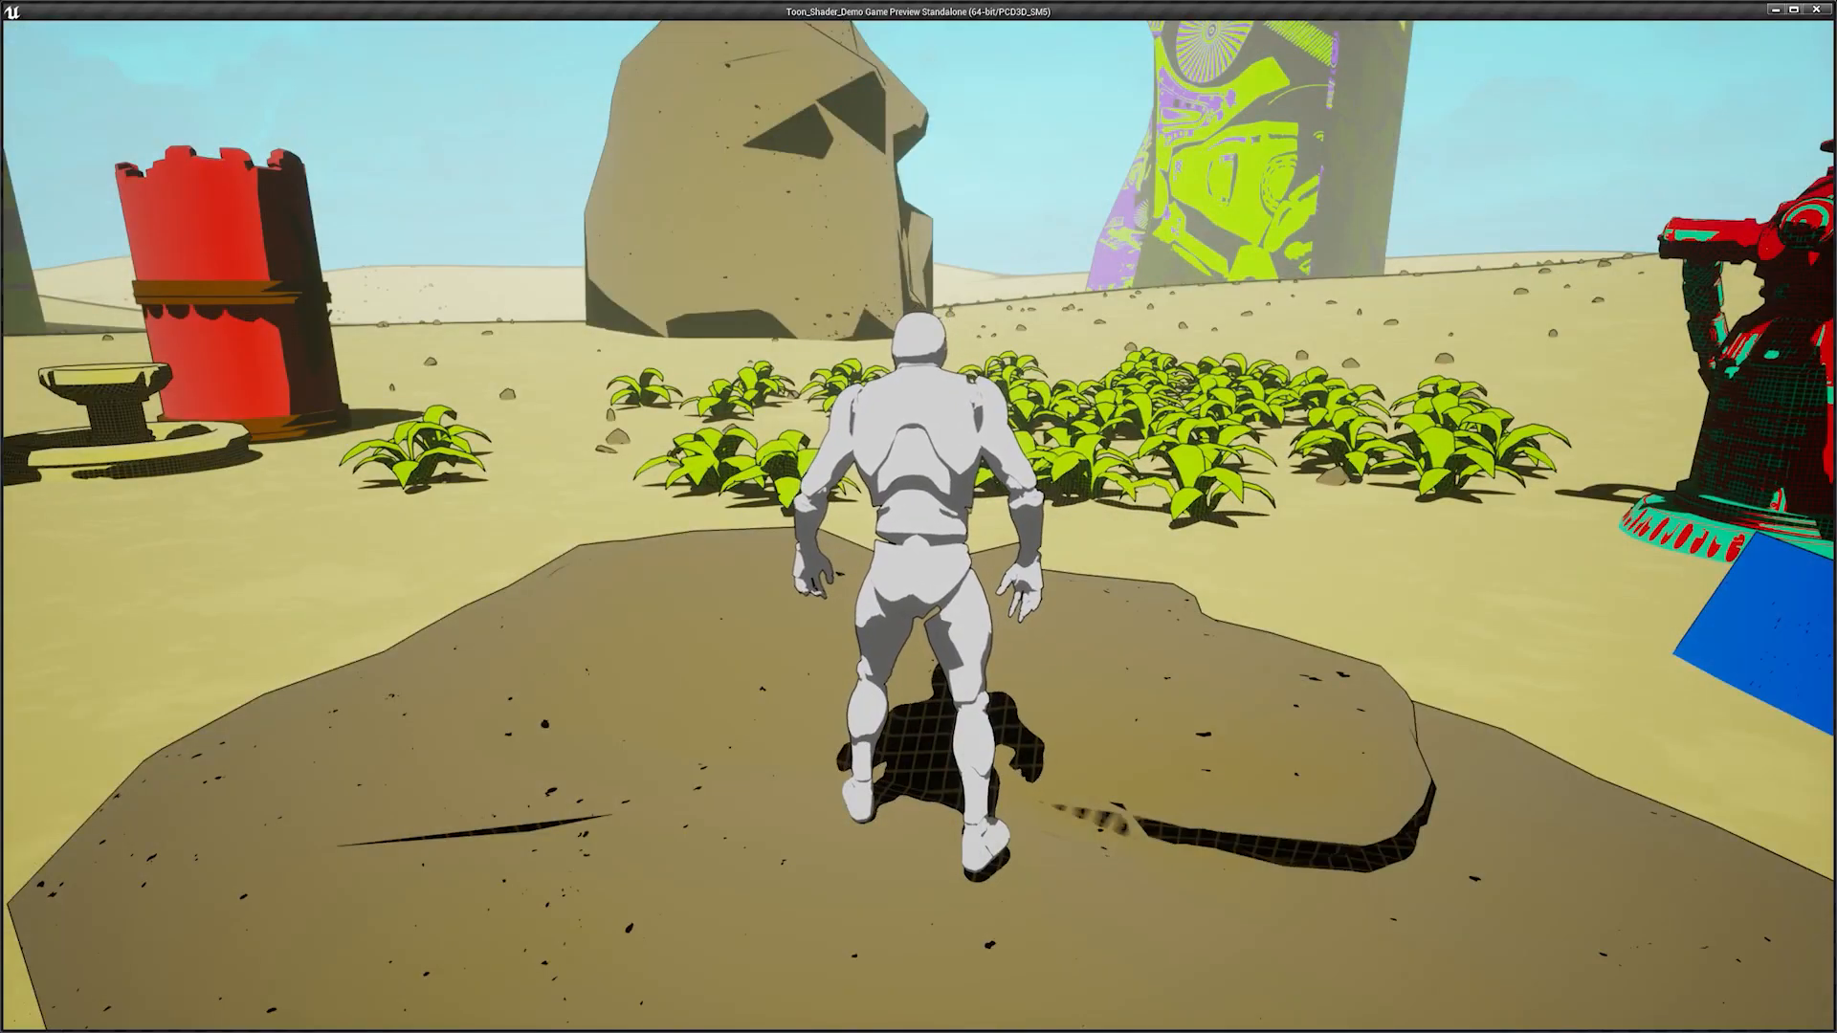
key(d)
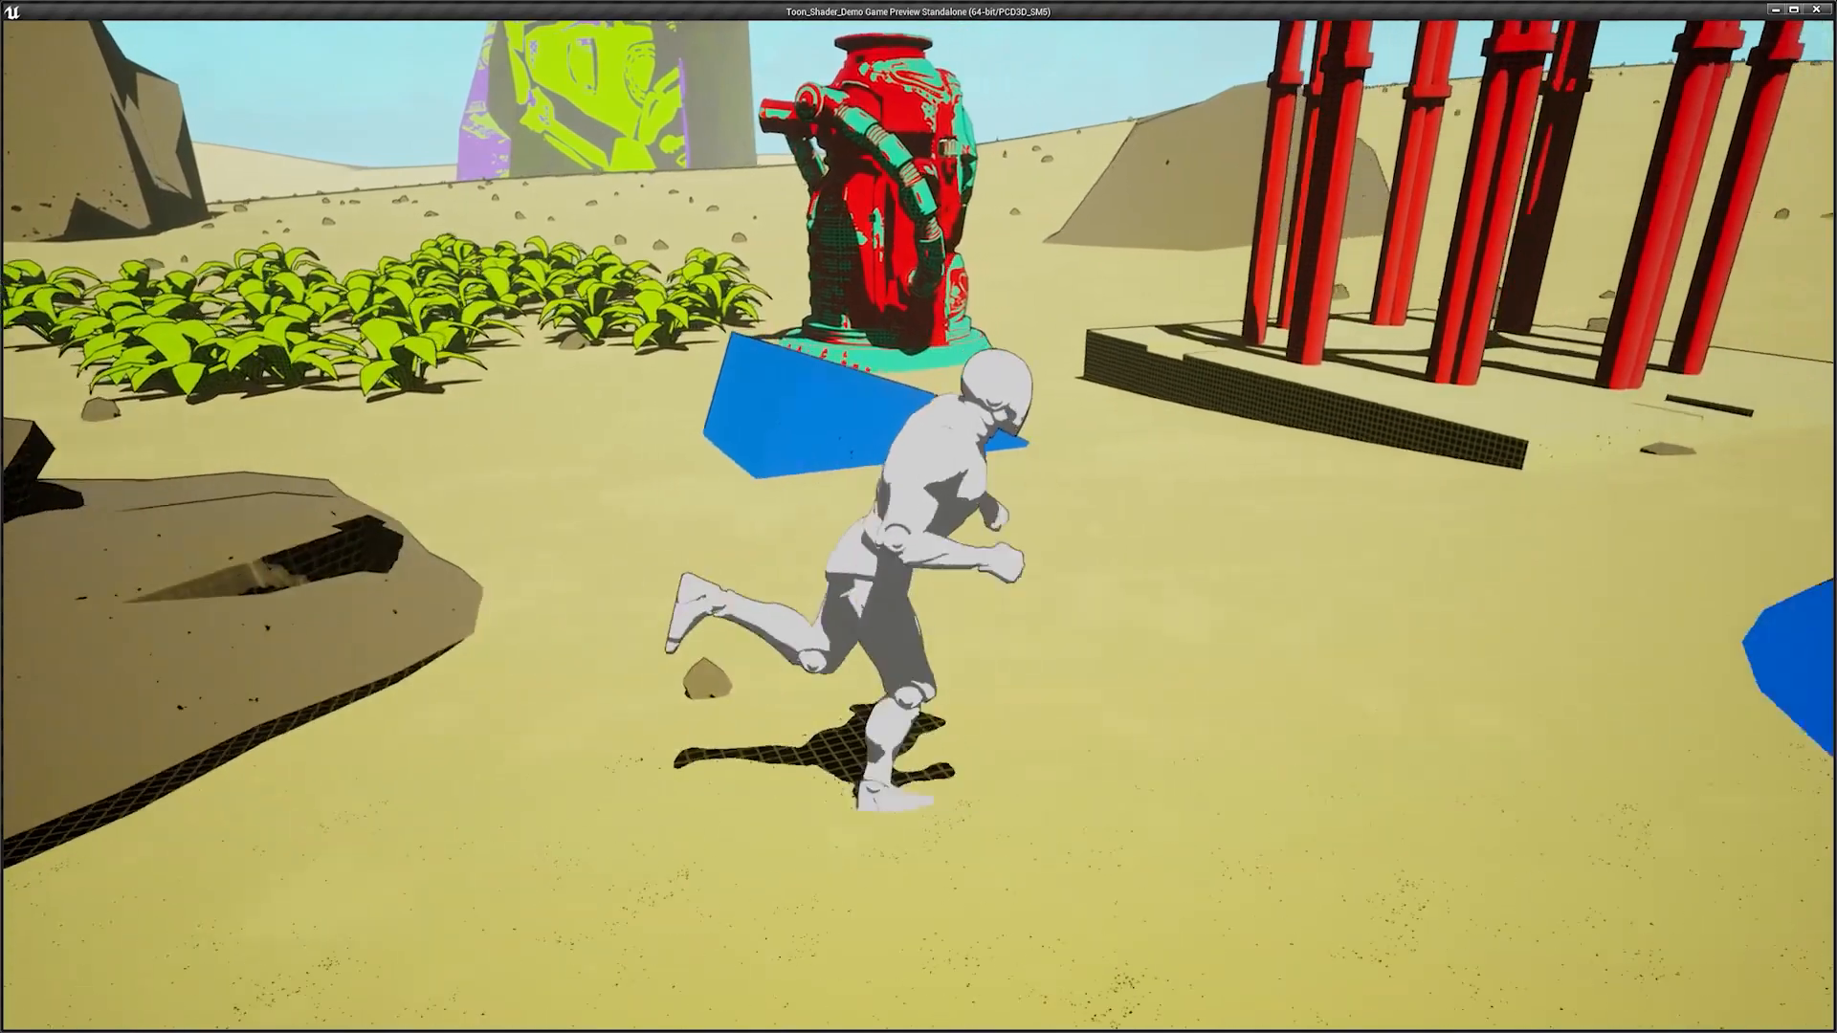
key(w)
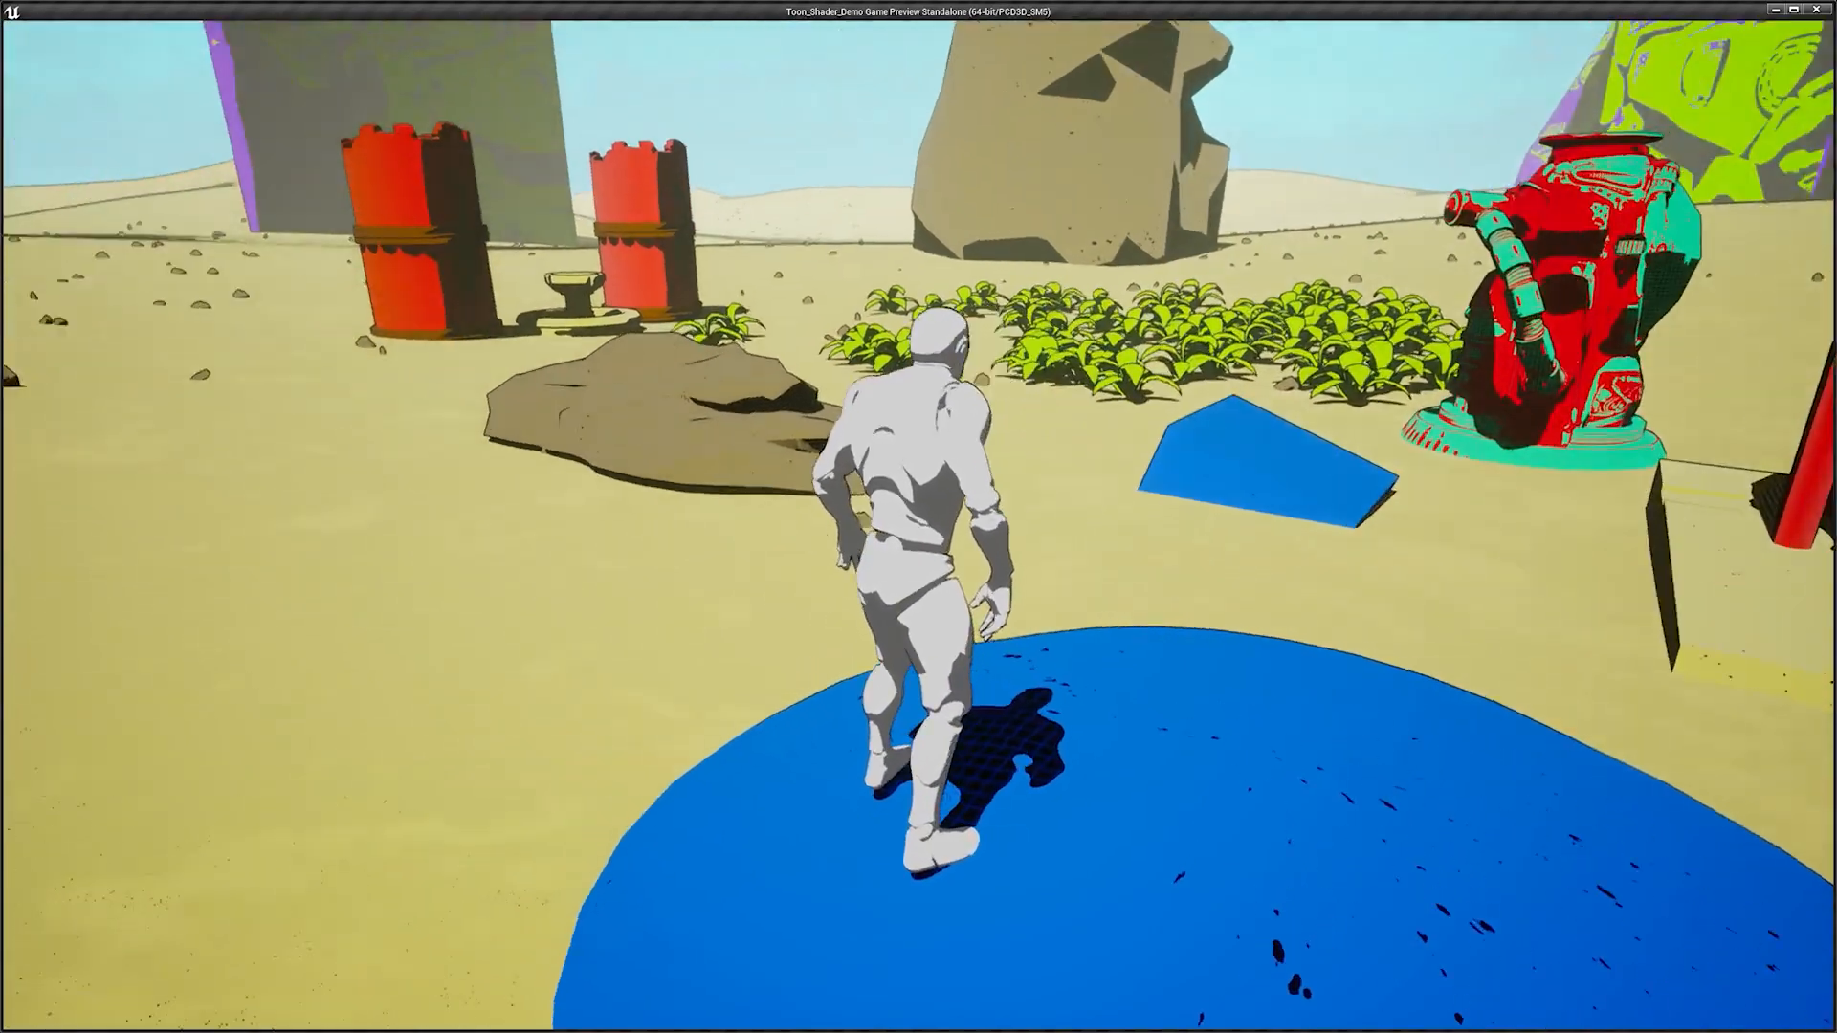
key(w)
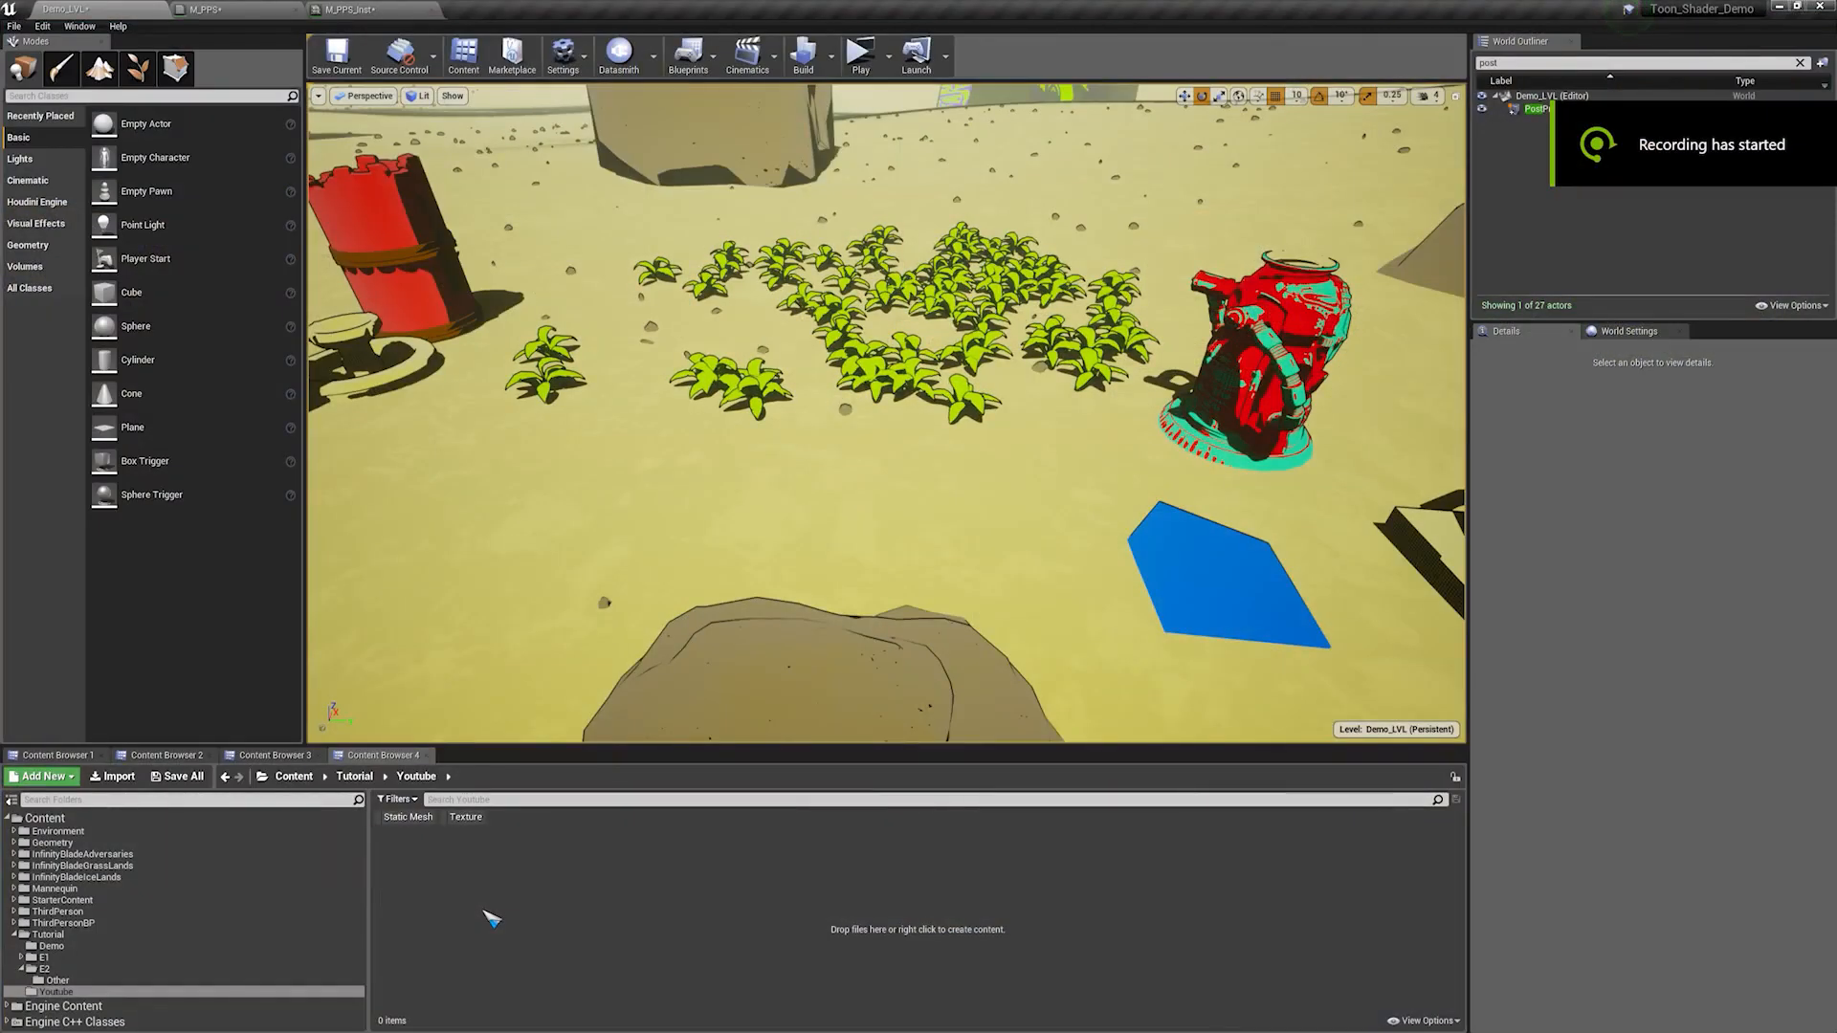
Step: Create a new material named M_Post in the Tutorial/Youtube folder
right_click(517, 864)
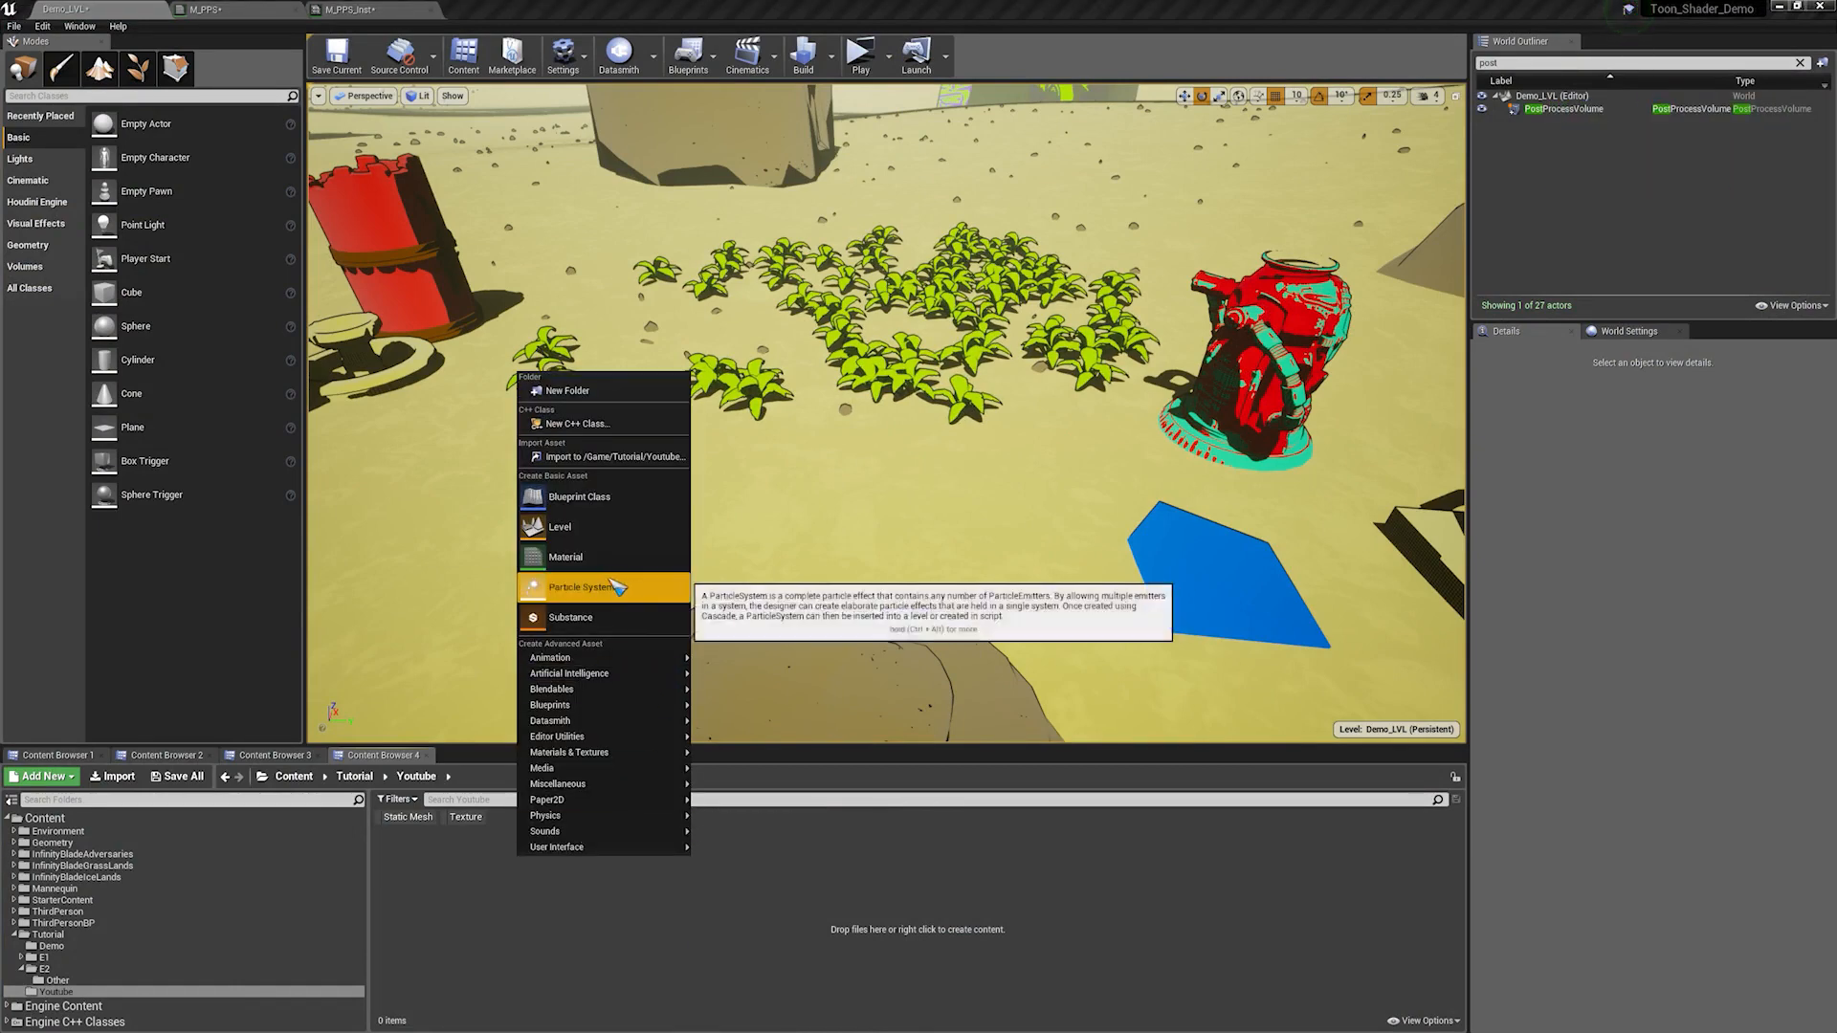
click(566, 557)
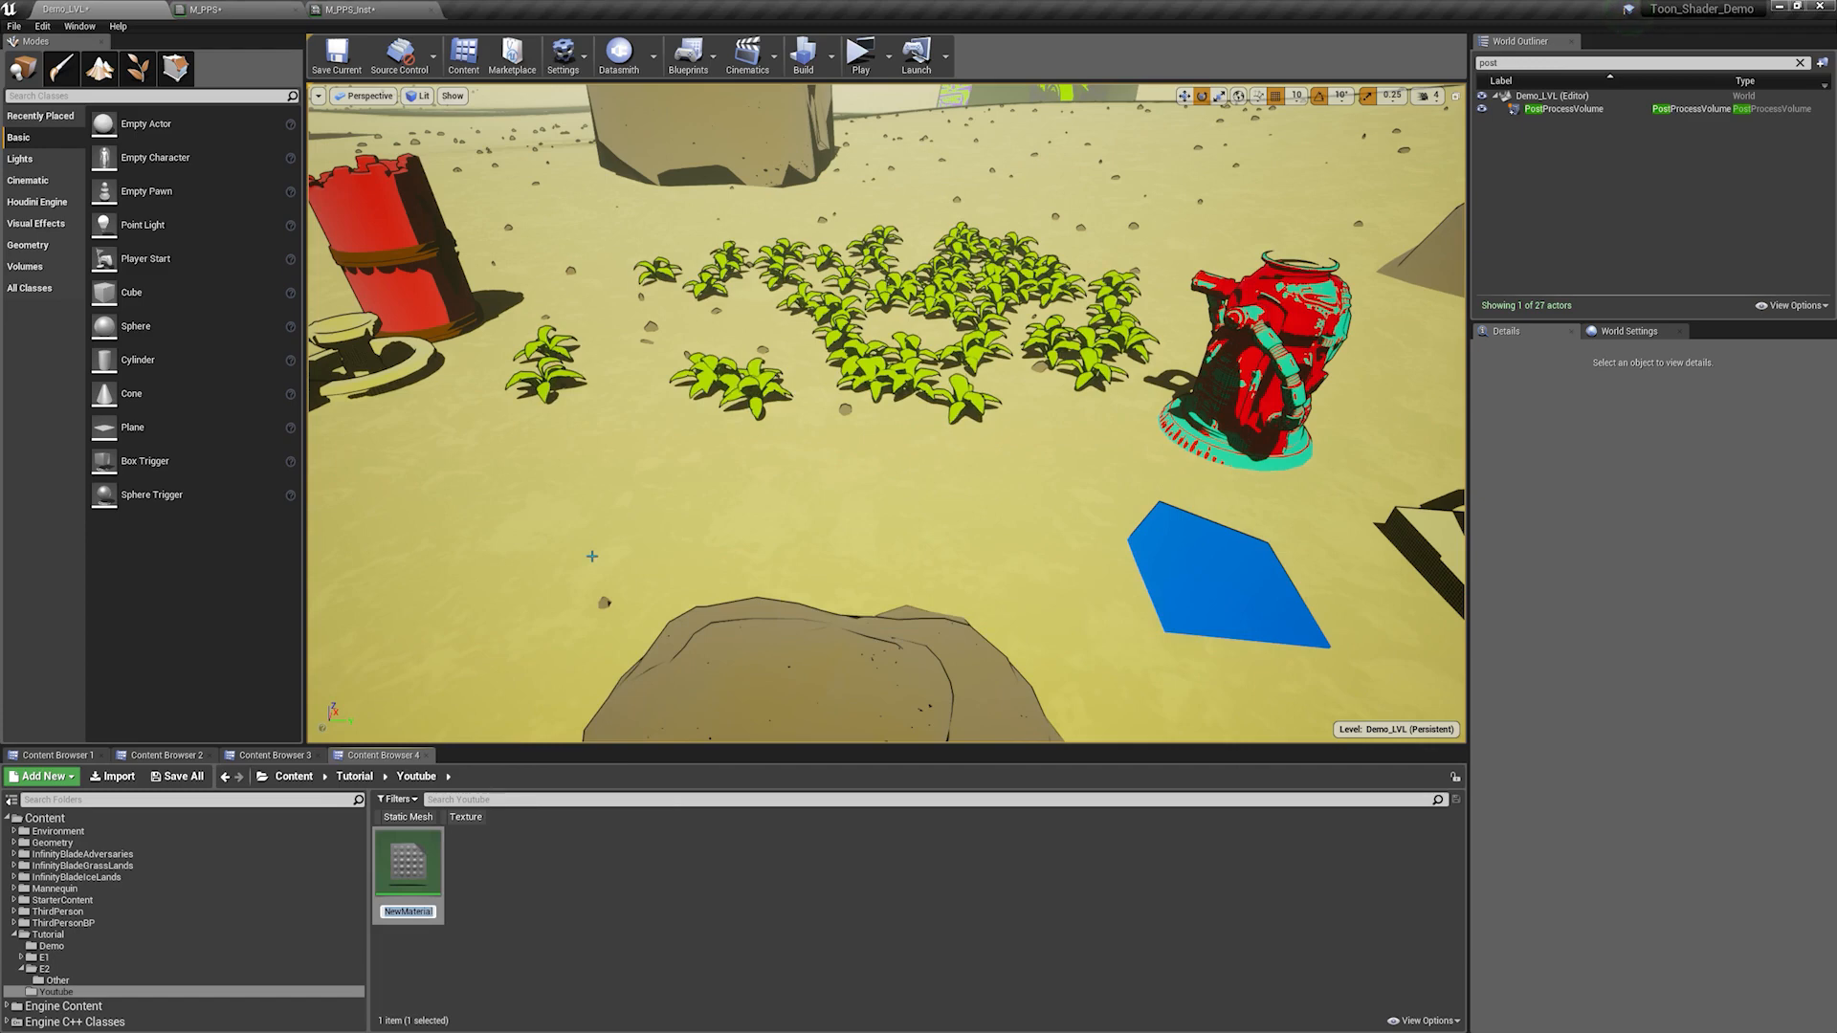
key(Return)
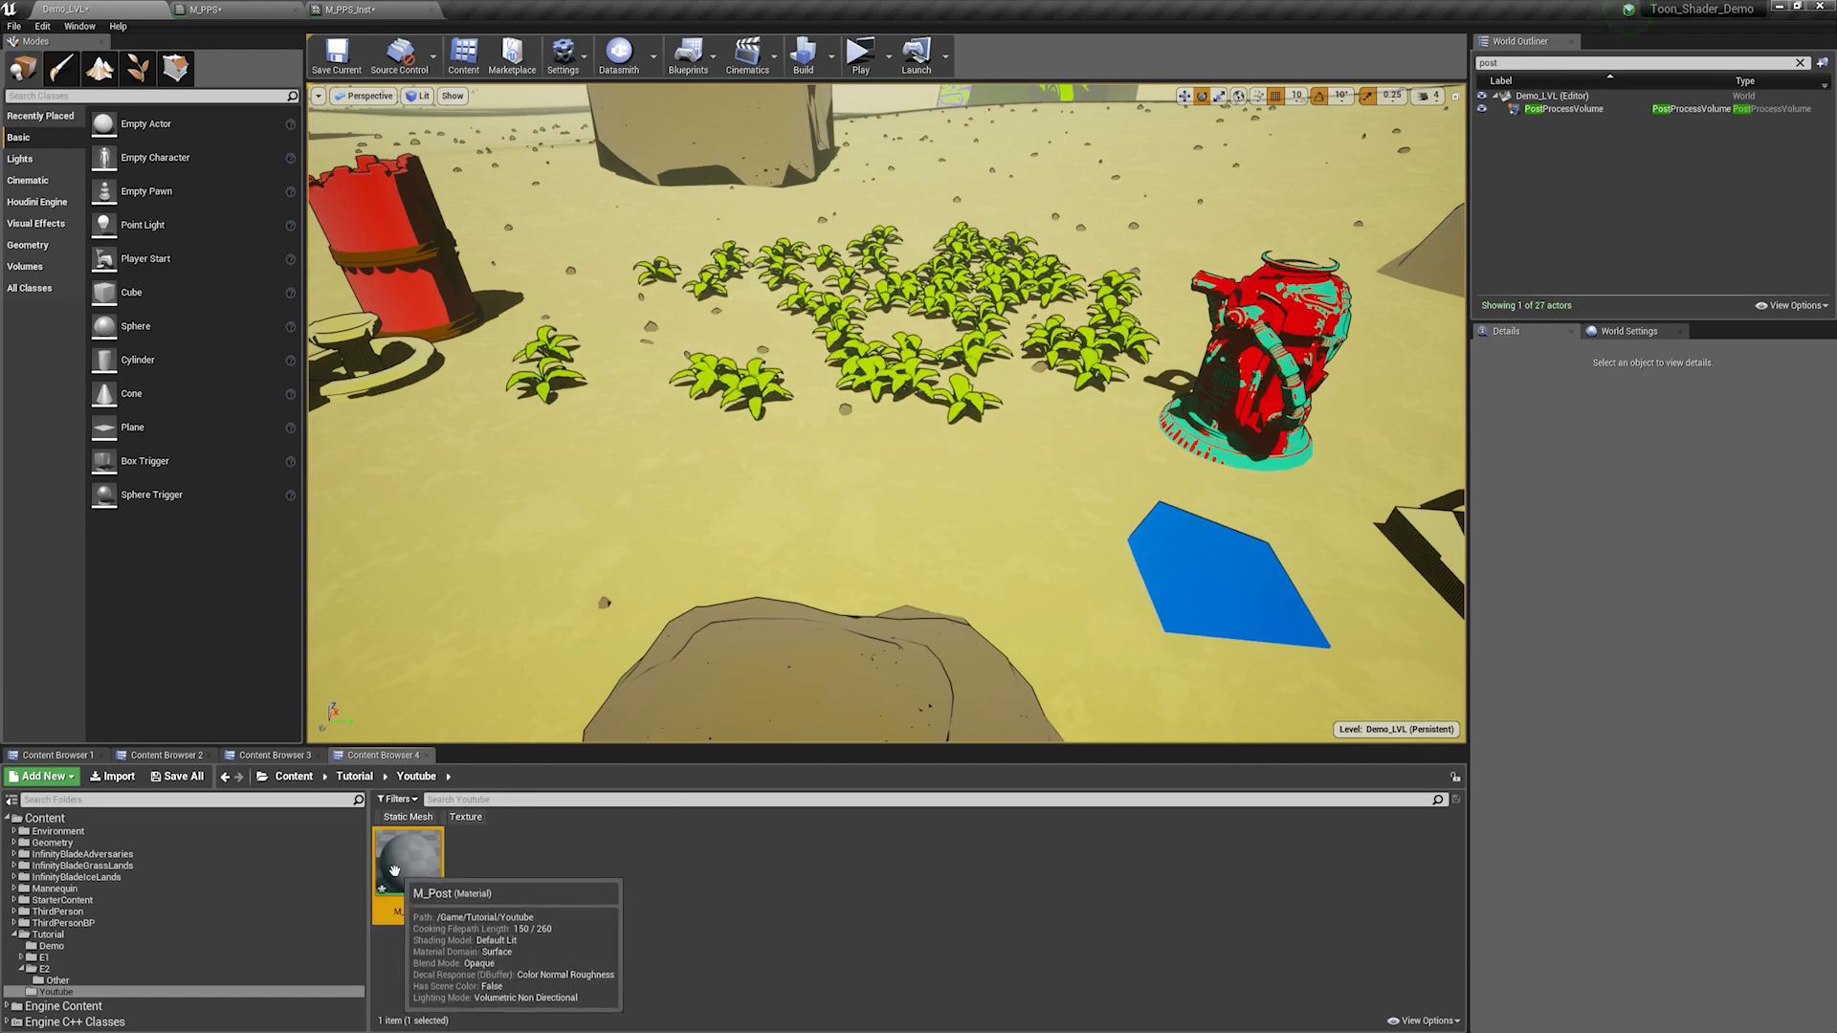
Step: Open M_Post for editing and set its Material Domain to Post Process
double_click(392, 909)
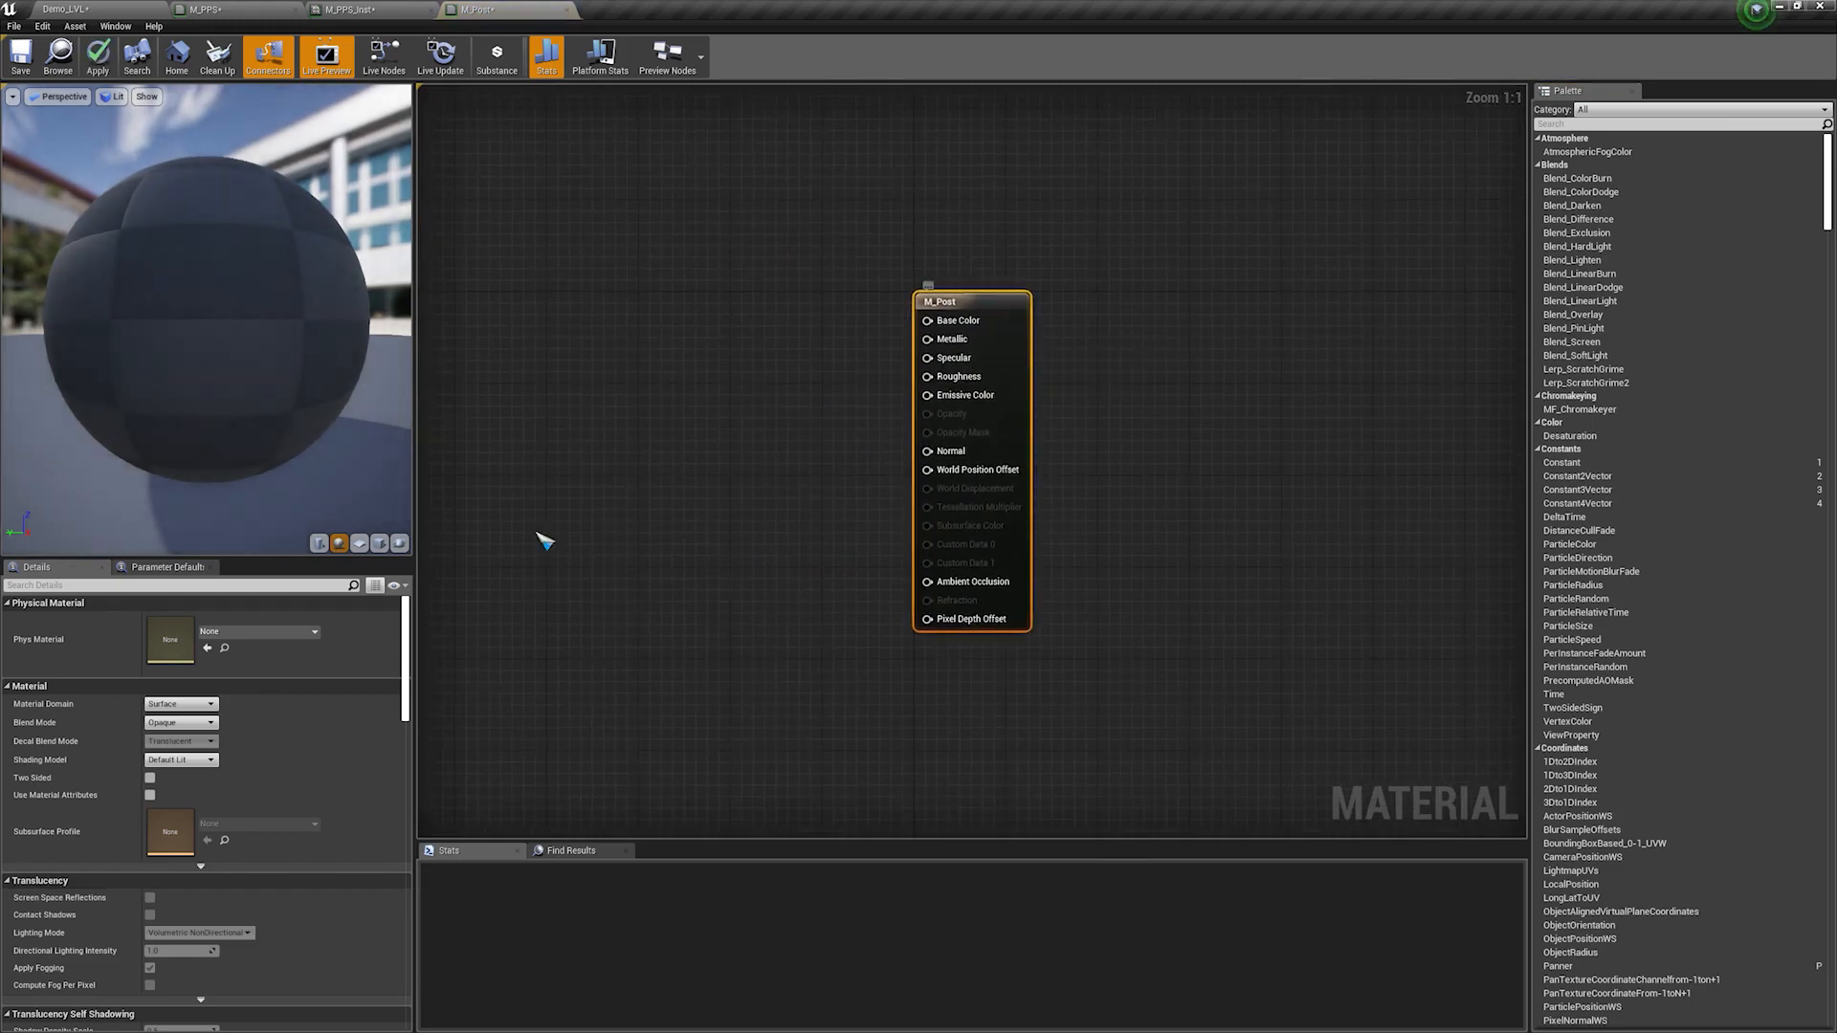
click(201, 704)
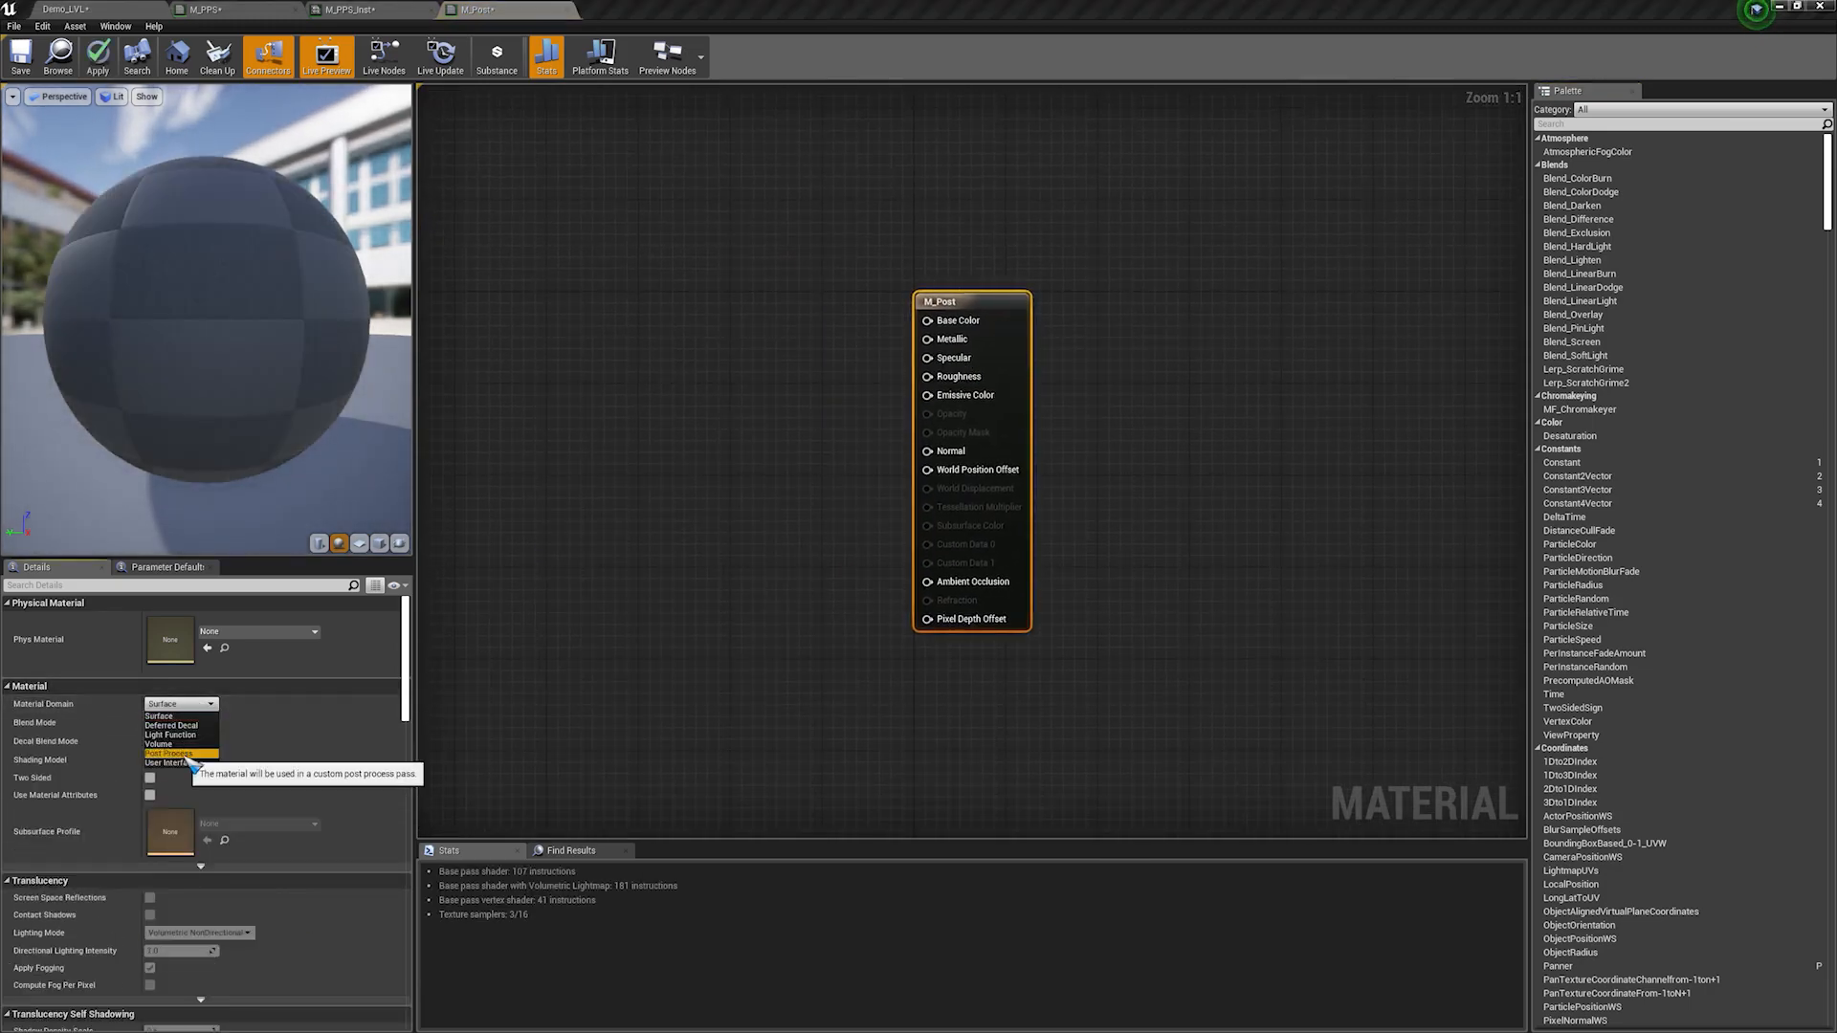
click(191, 756)
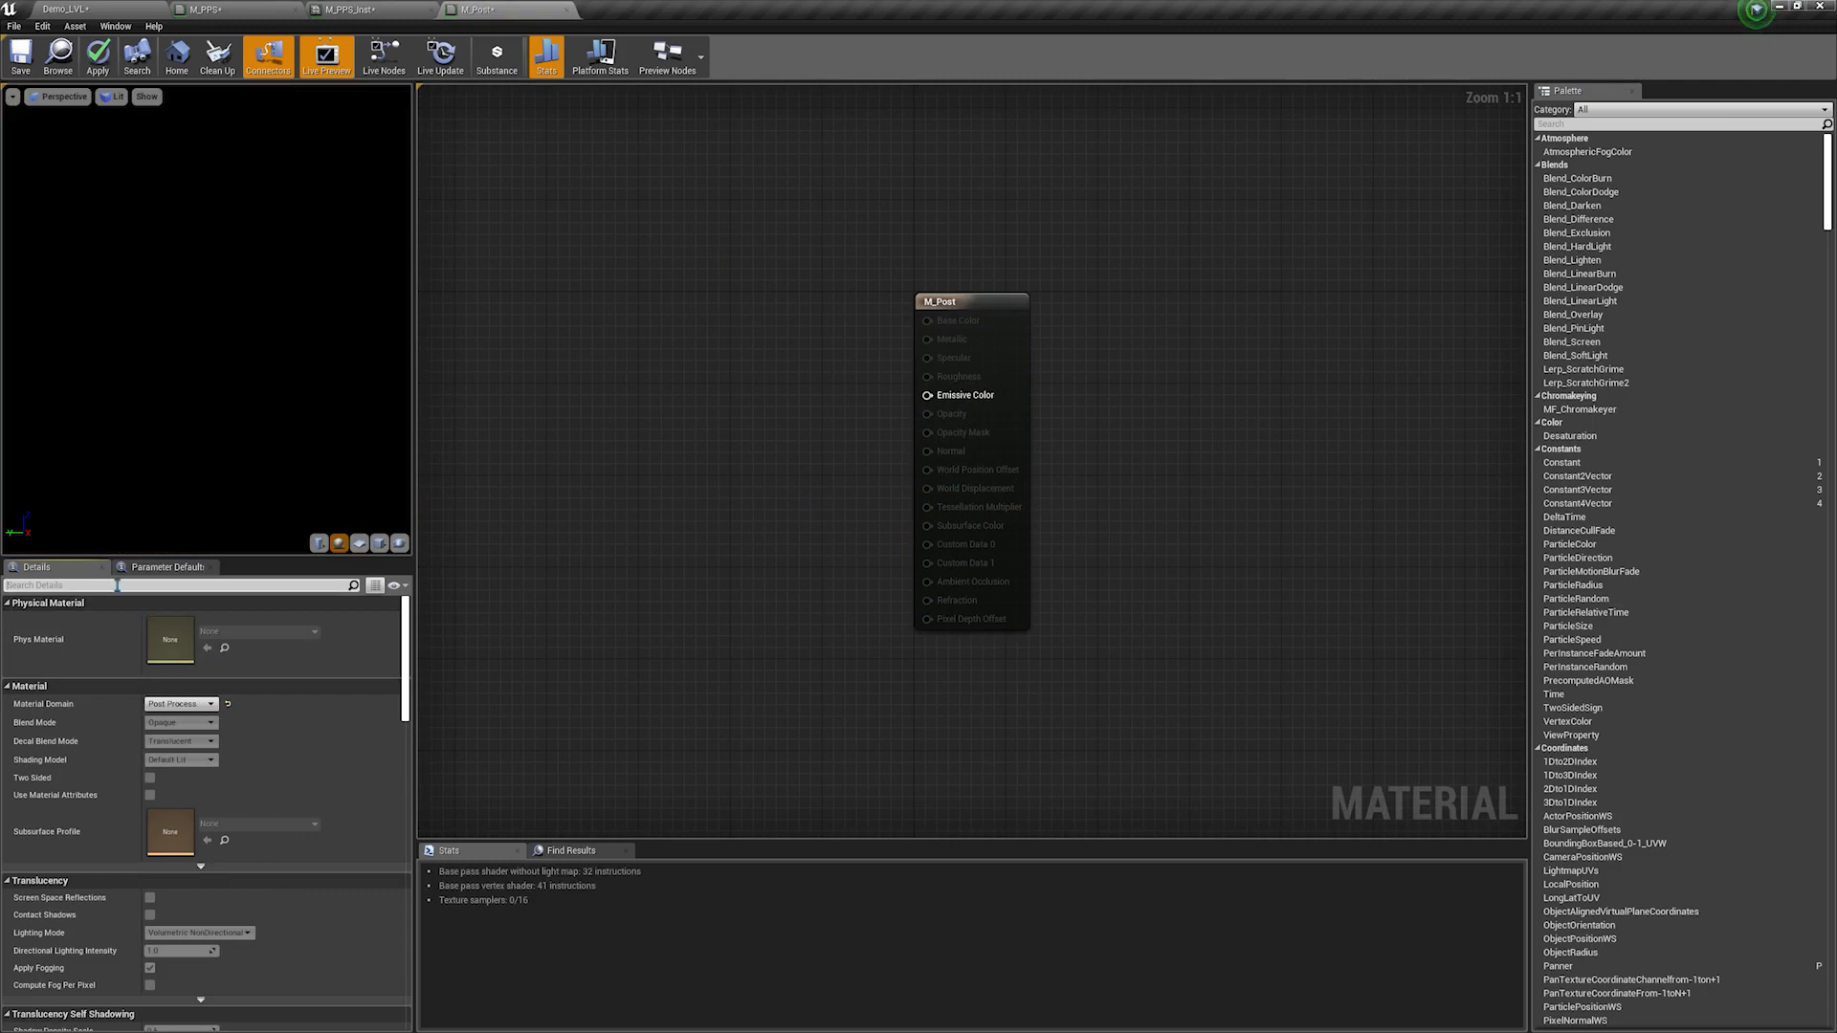
Step: Filter the material's details by "blend" and open the Blendable Location options
click(117, 584)
text(blend)
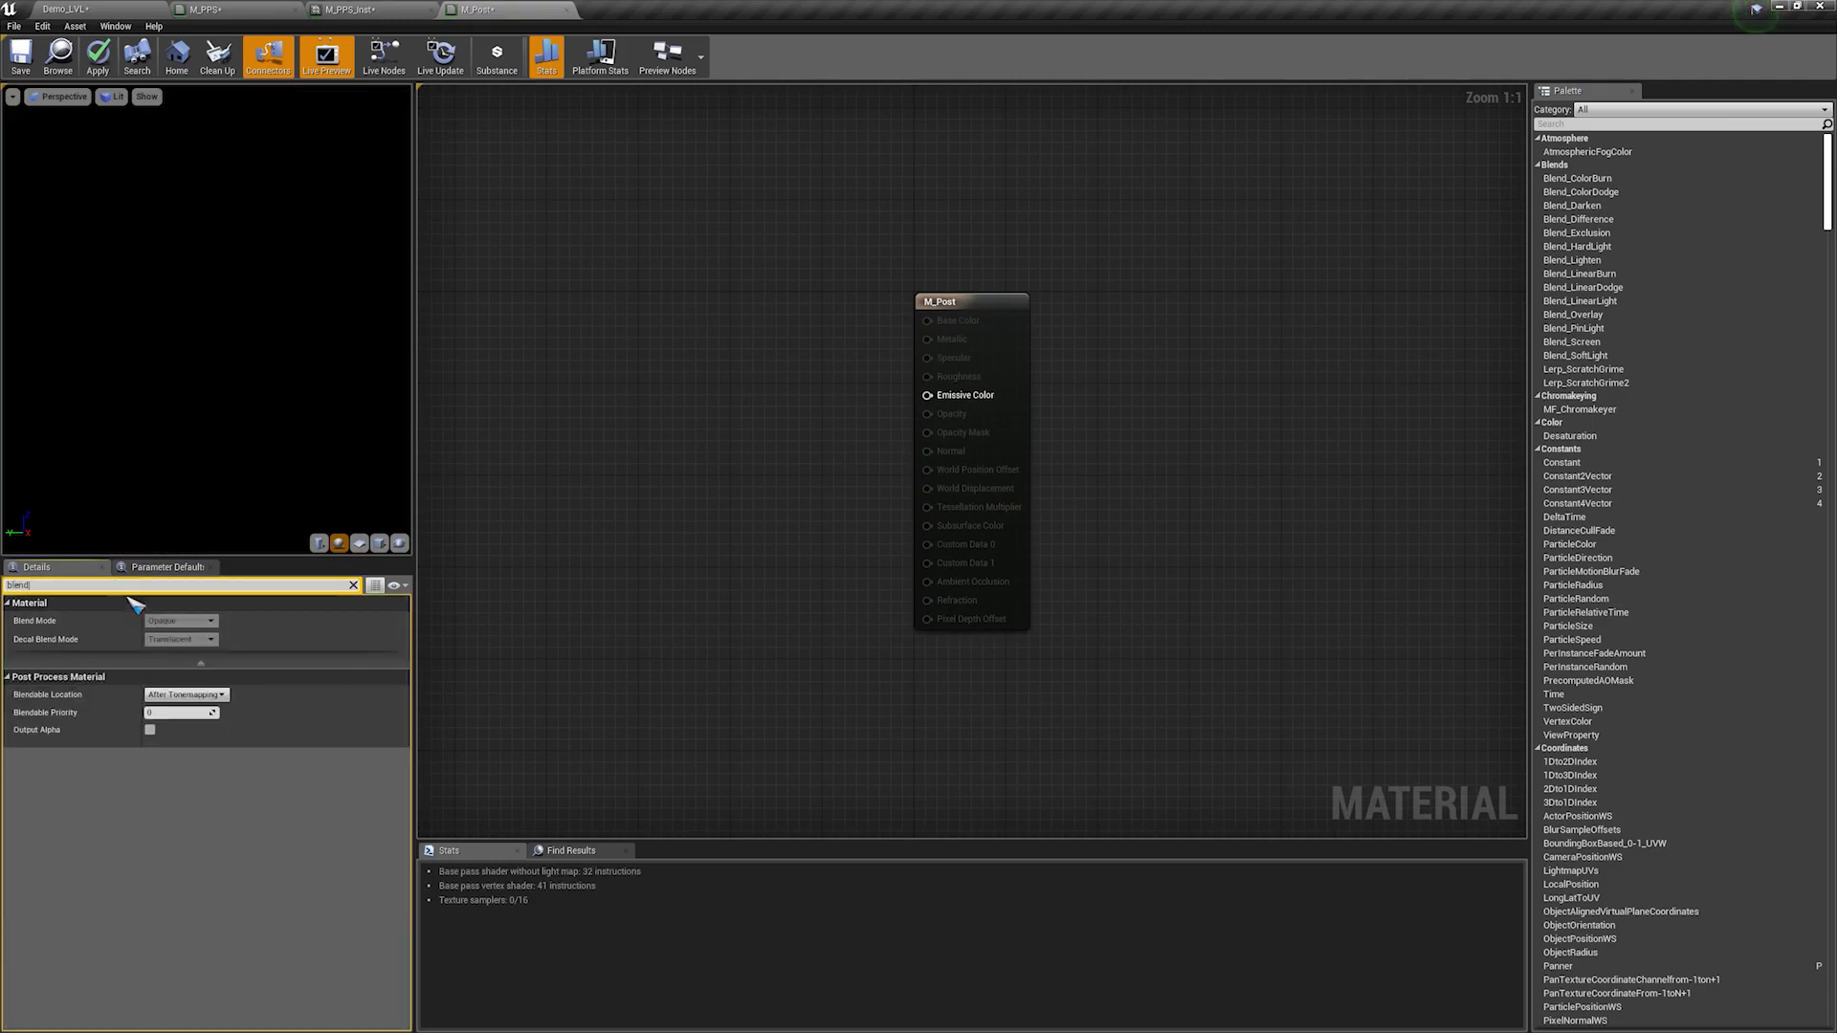
click(186, 694)
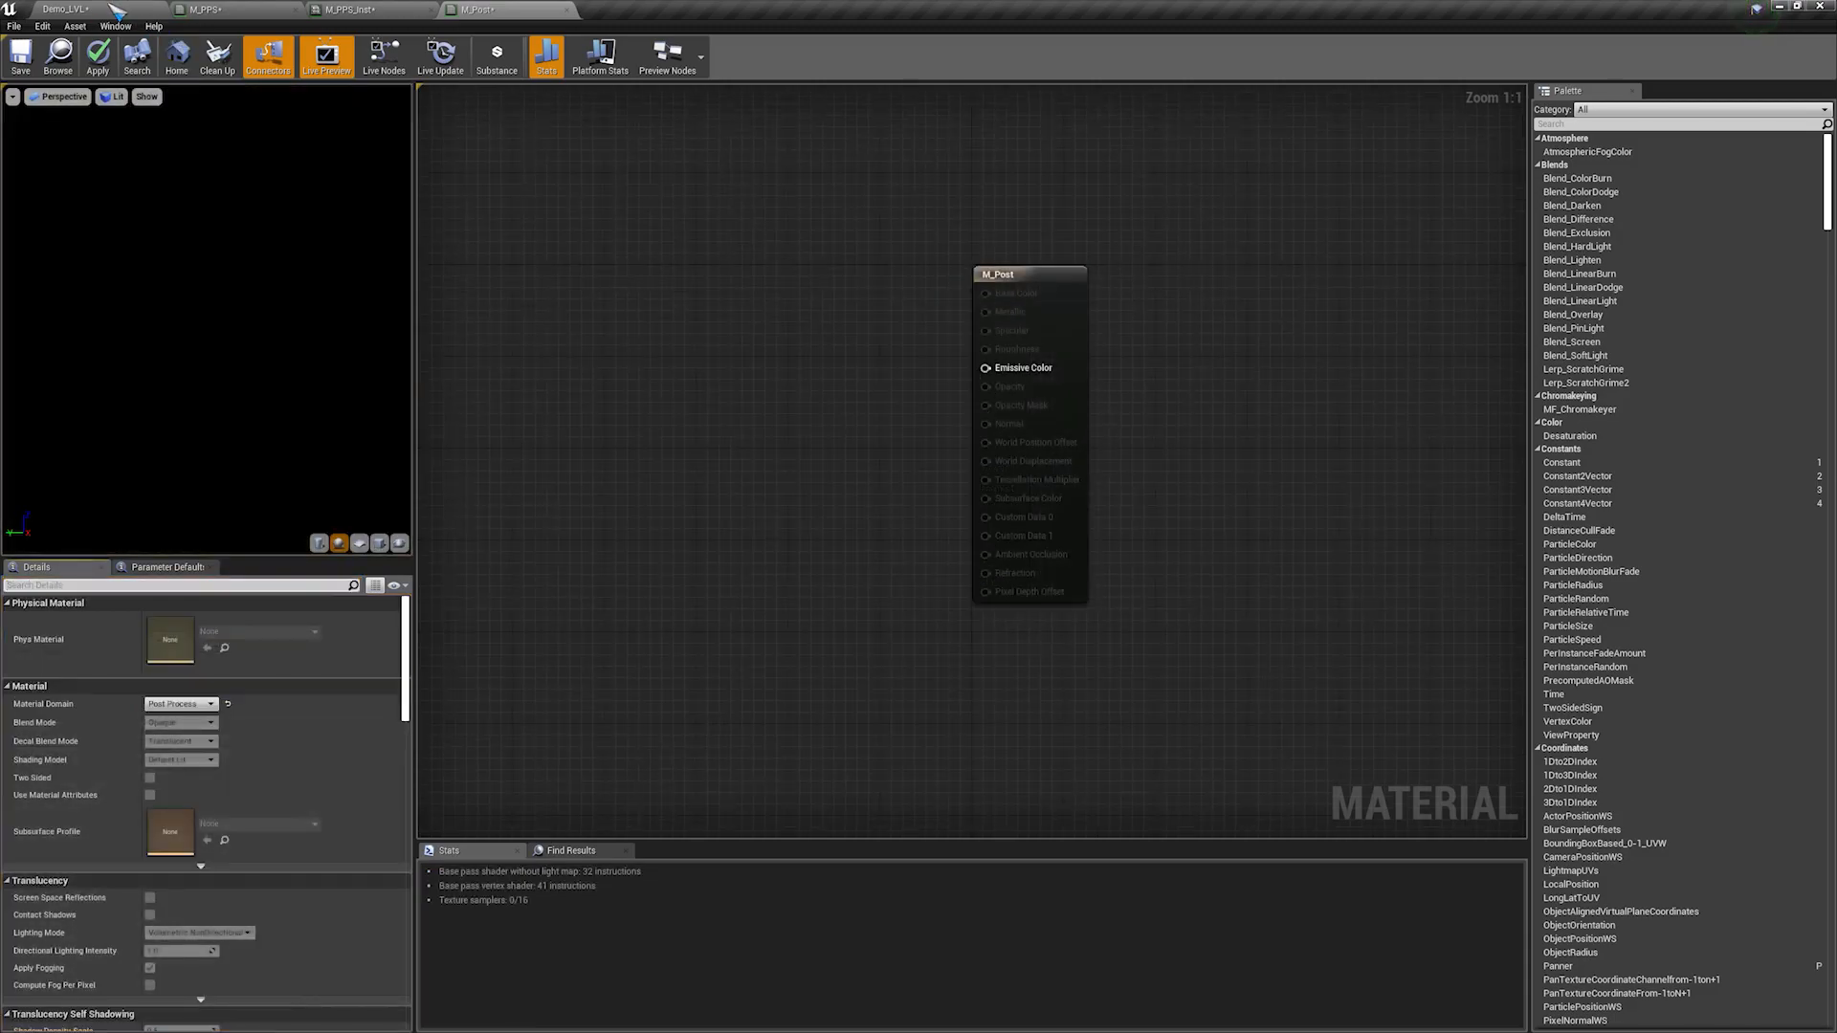
Step: Set the weight of M_PPS_Inst to 0.0 in the level's PostProcessVolume post process materials
click(114, 9)
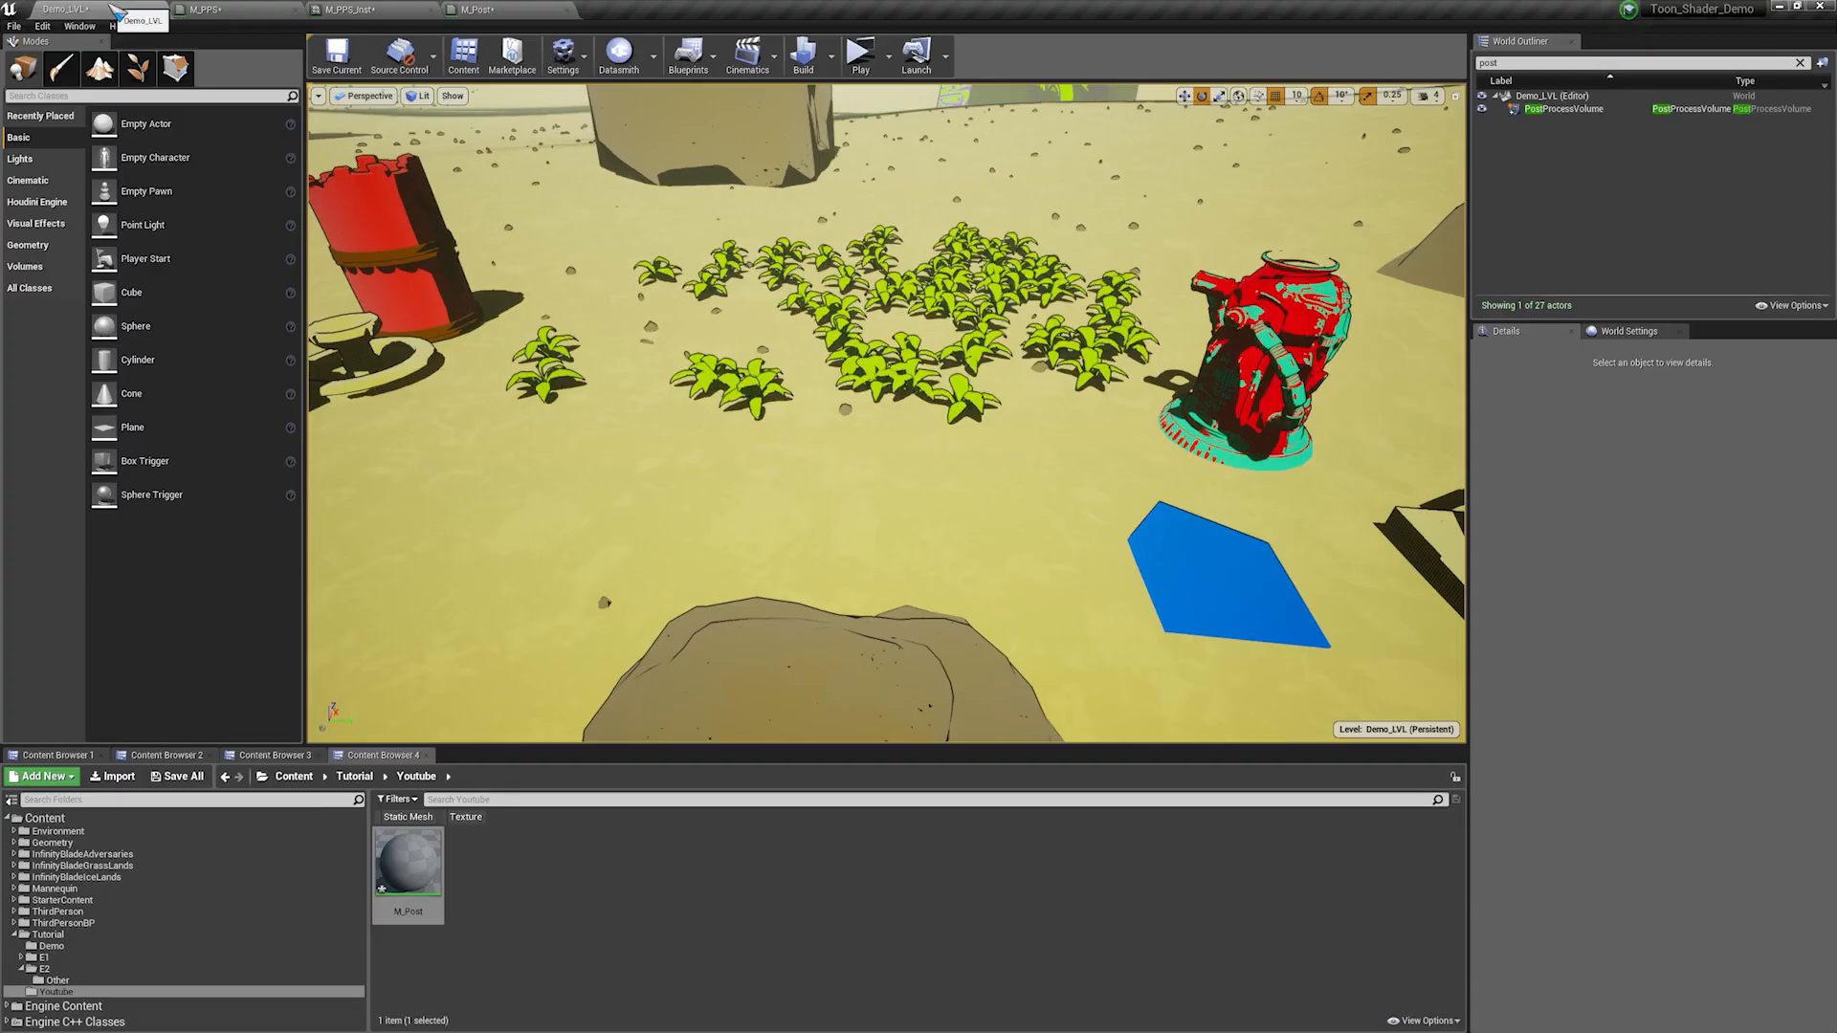
click(1574, 109)
scroll(1680, 678, down, 5)
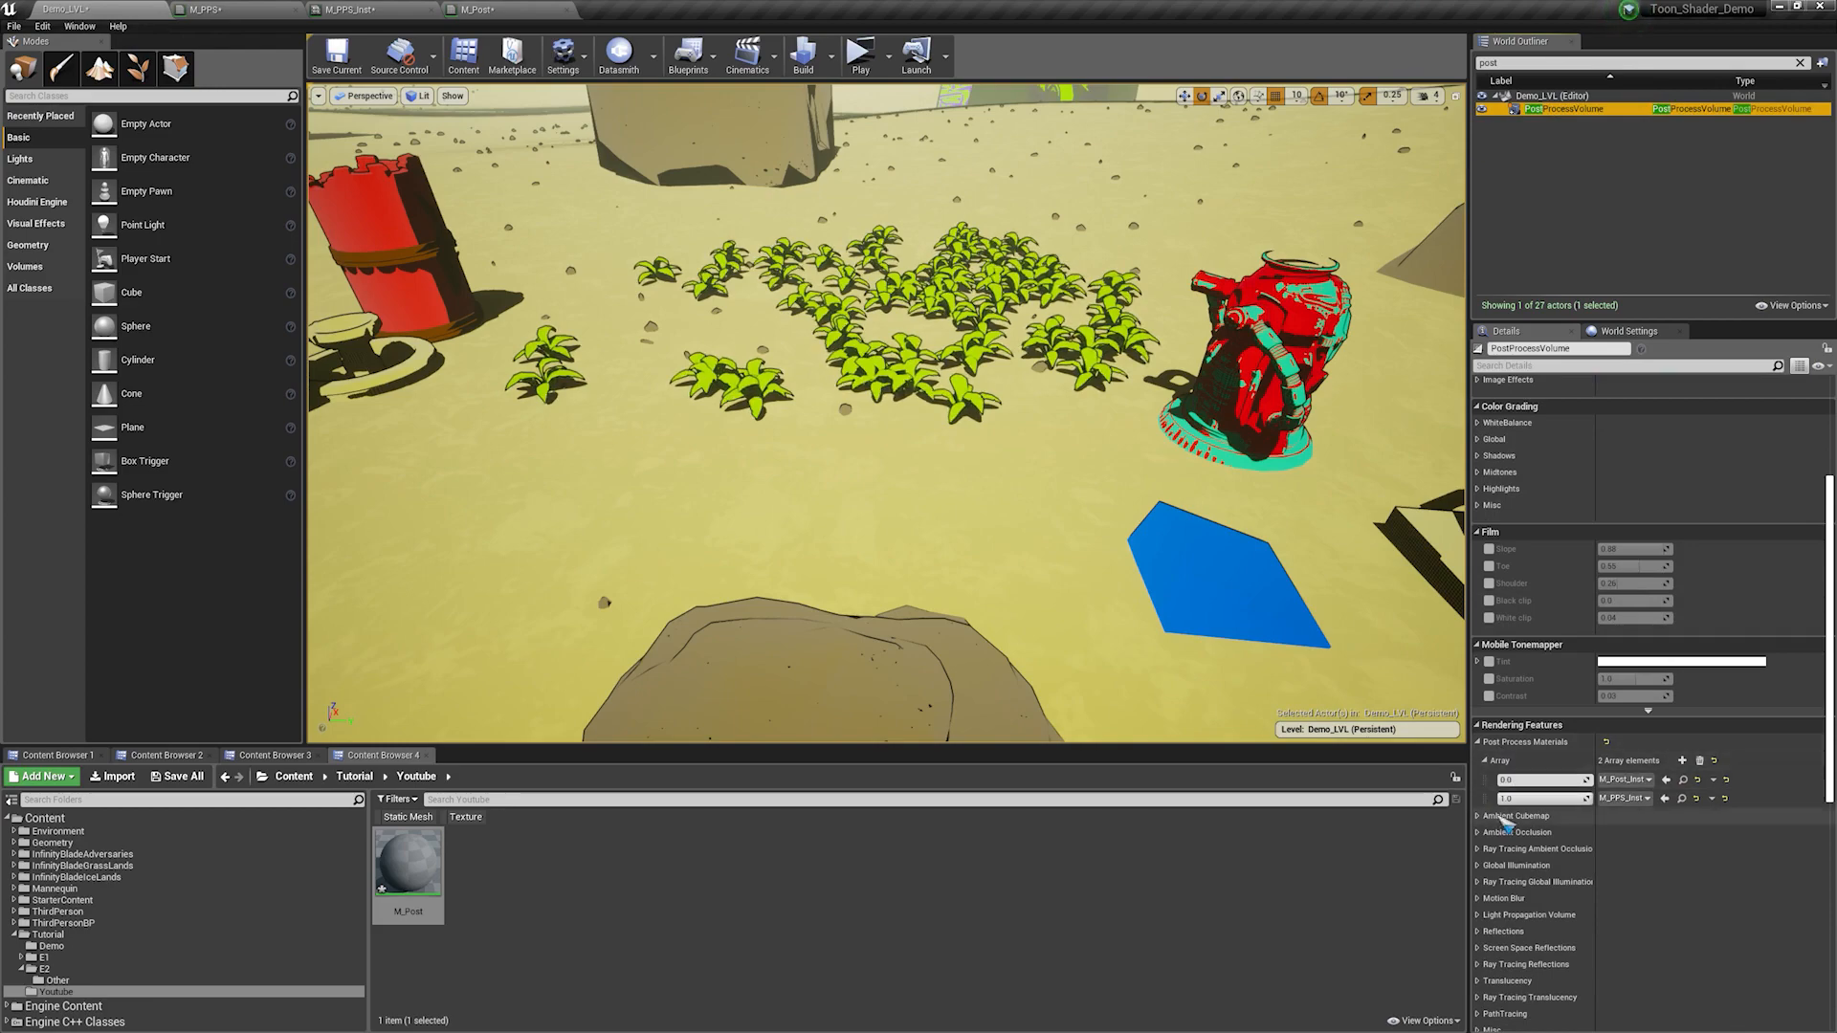
click(1584, 796)
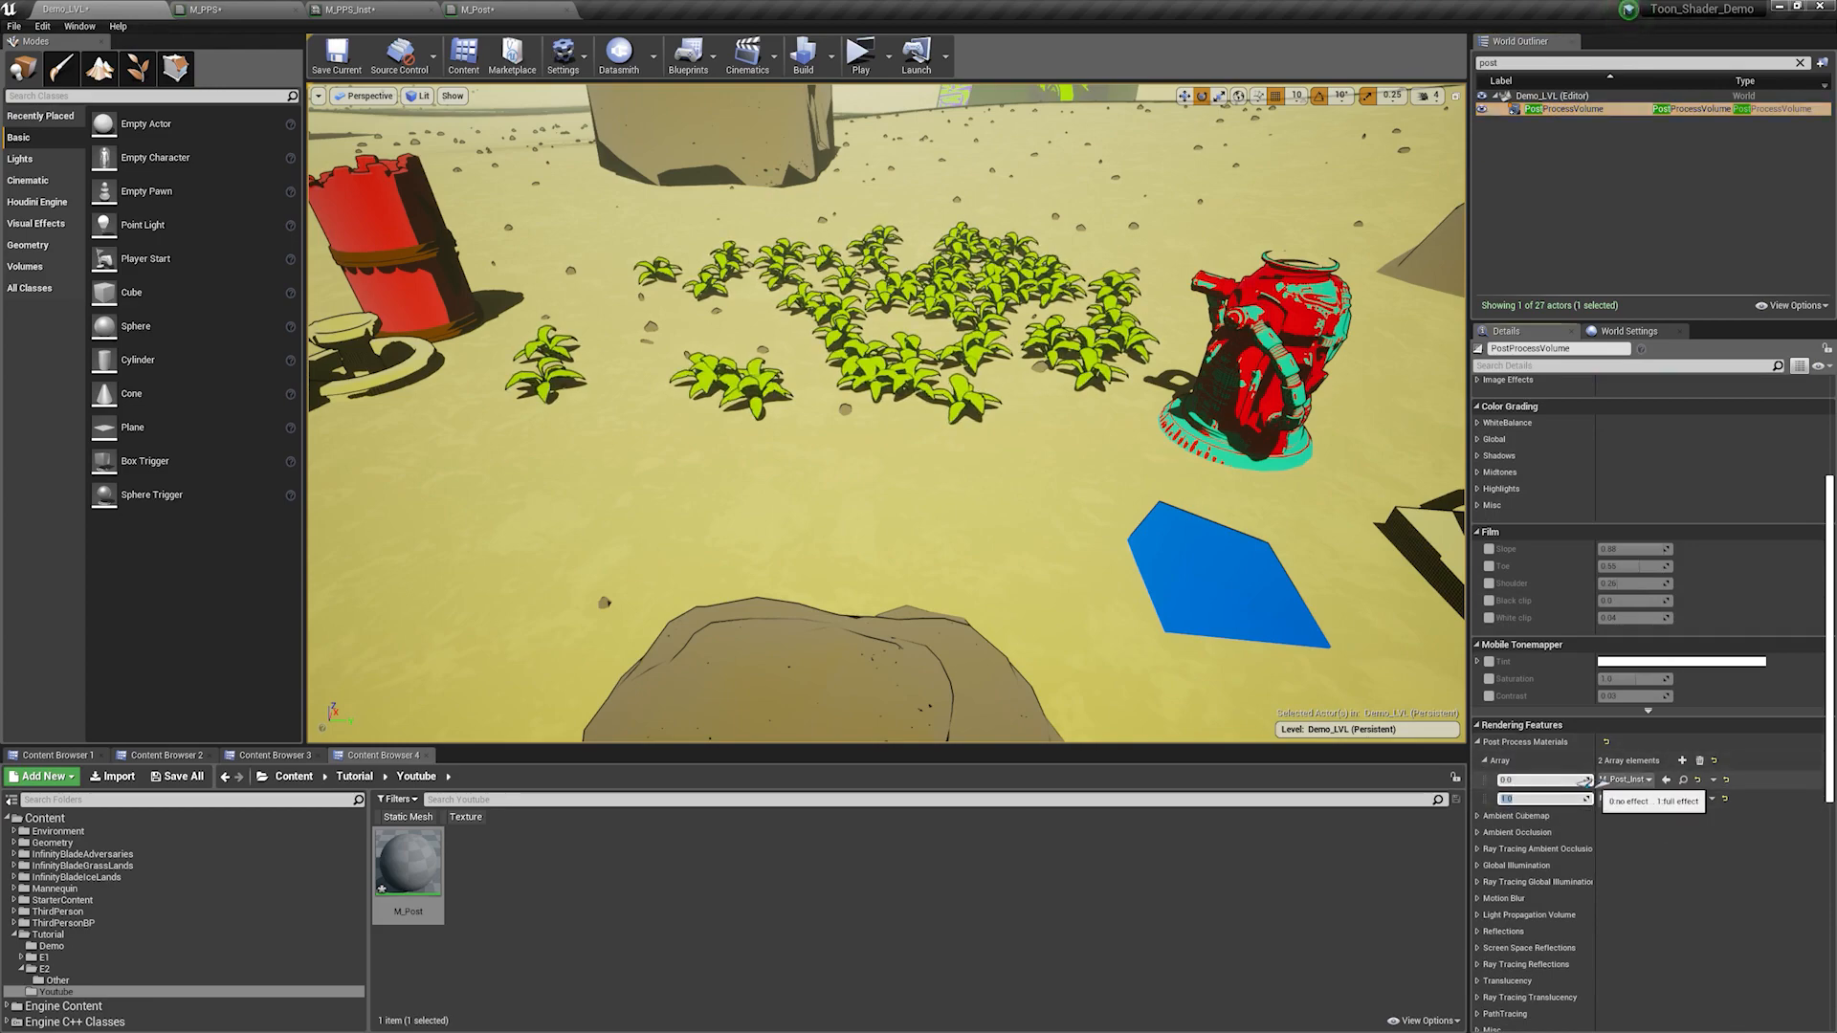
key(Return)
Step: Select the blue wedge-shaped cube in the level and open its material through to the M_Color parent graph
right_drag(1129, 498, 1087, 443)
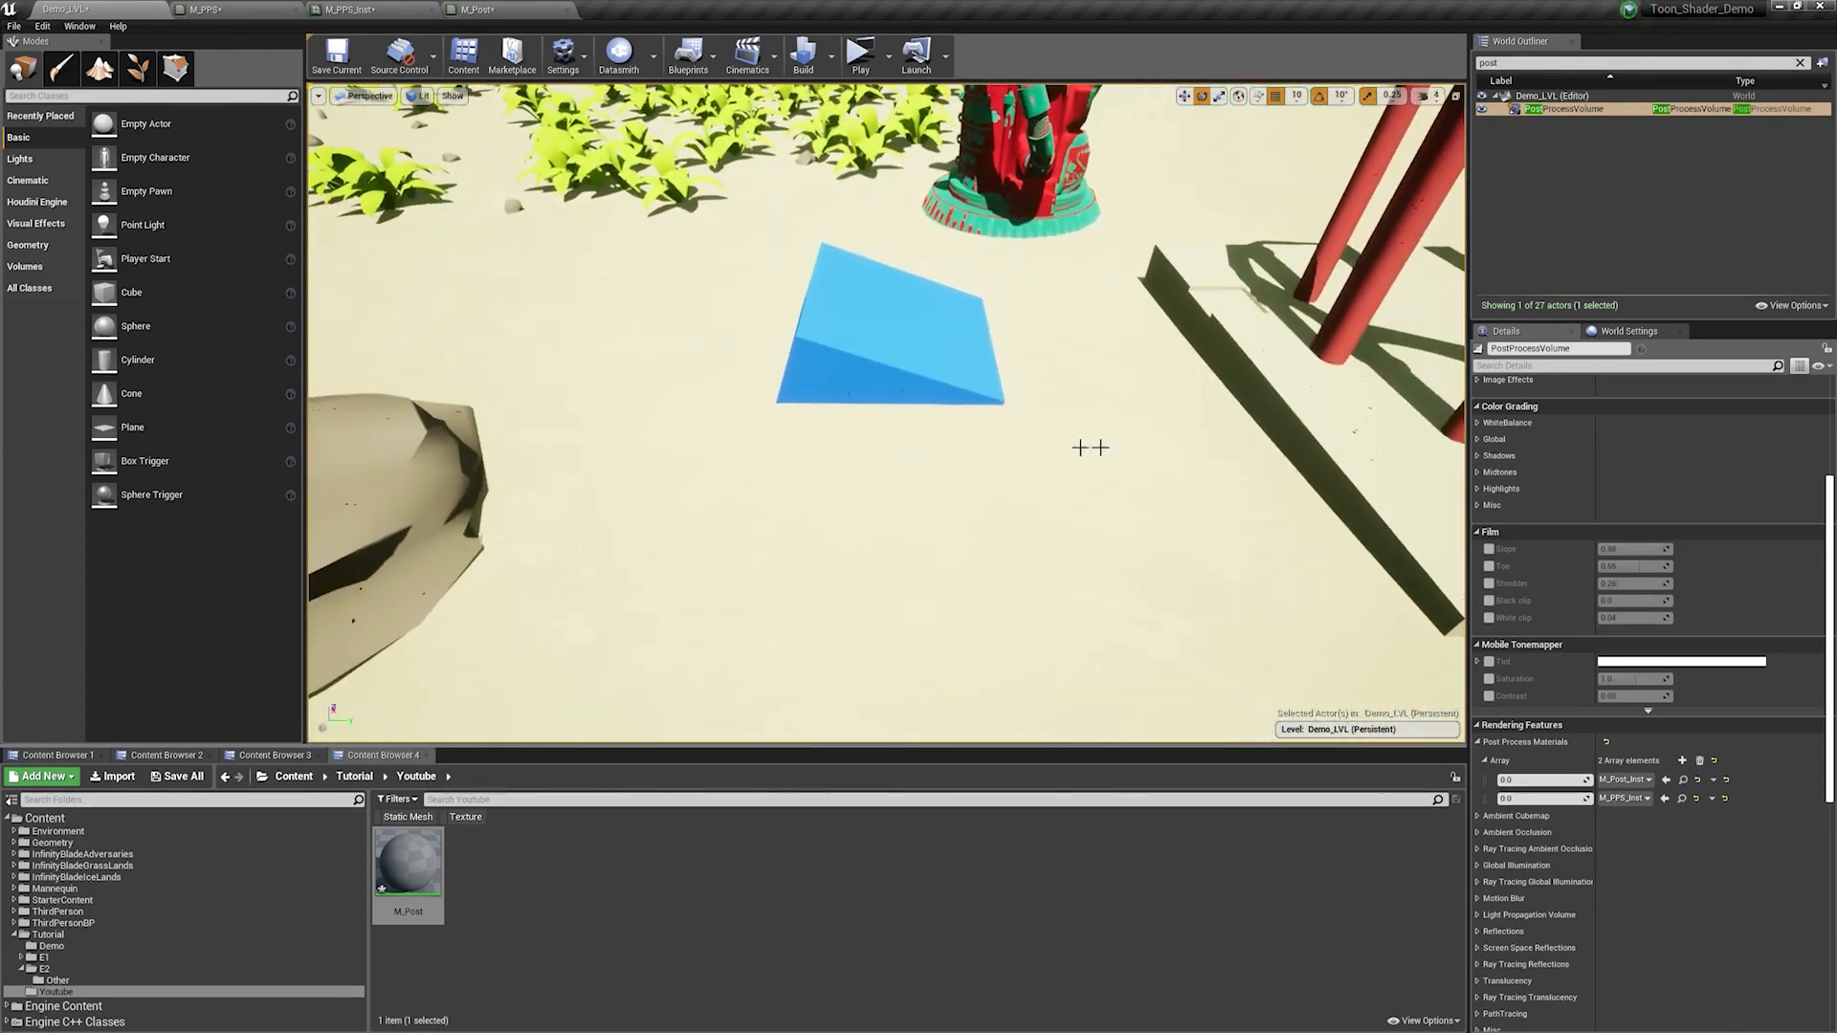
click(899, 356)
scroll(1531, 610, up, 4)
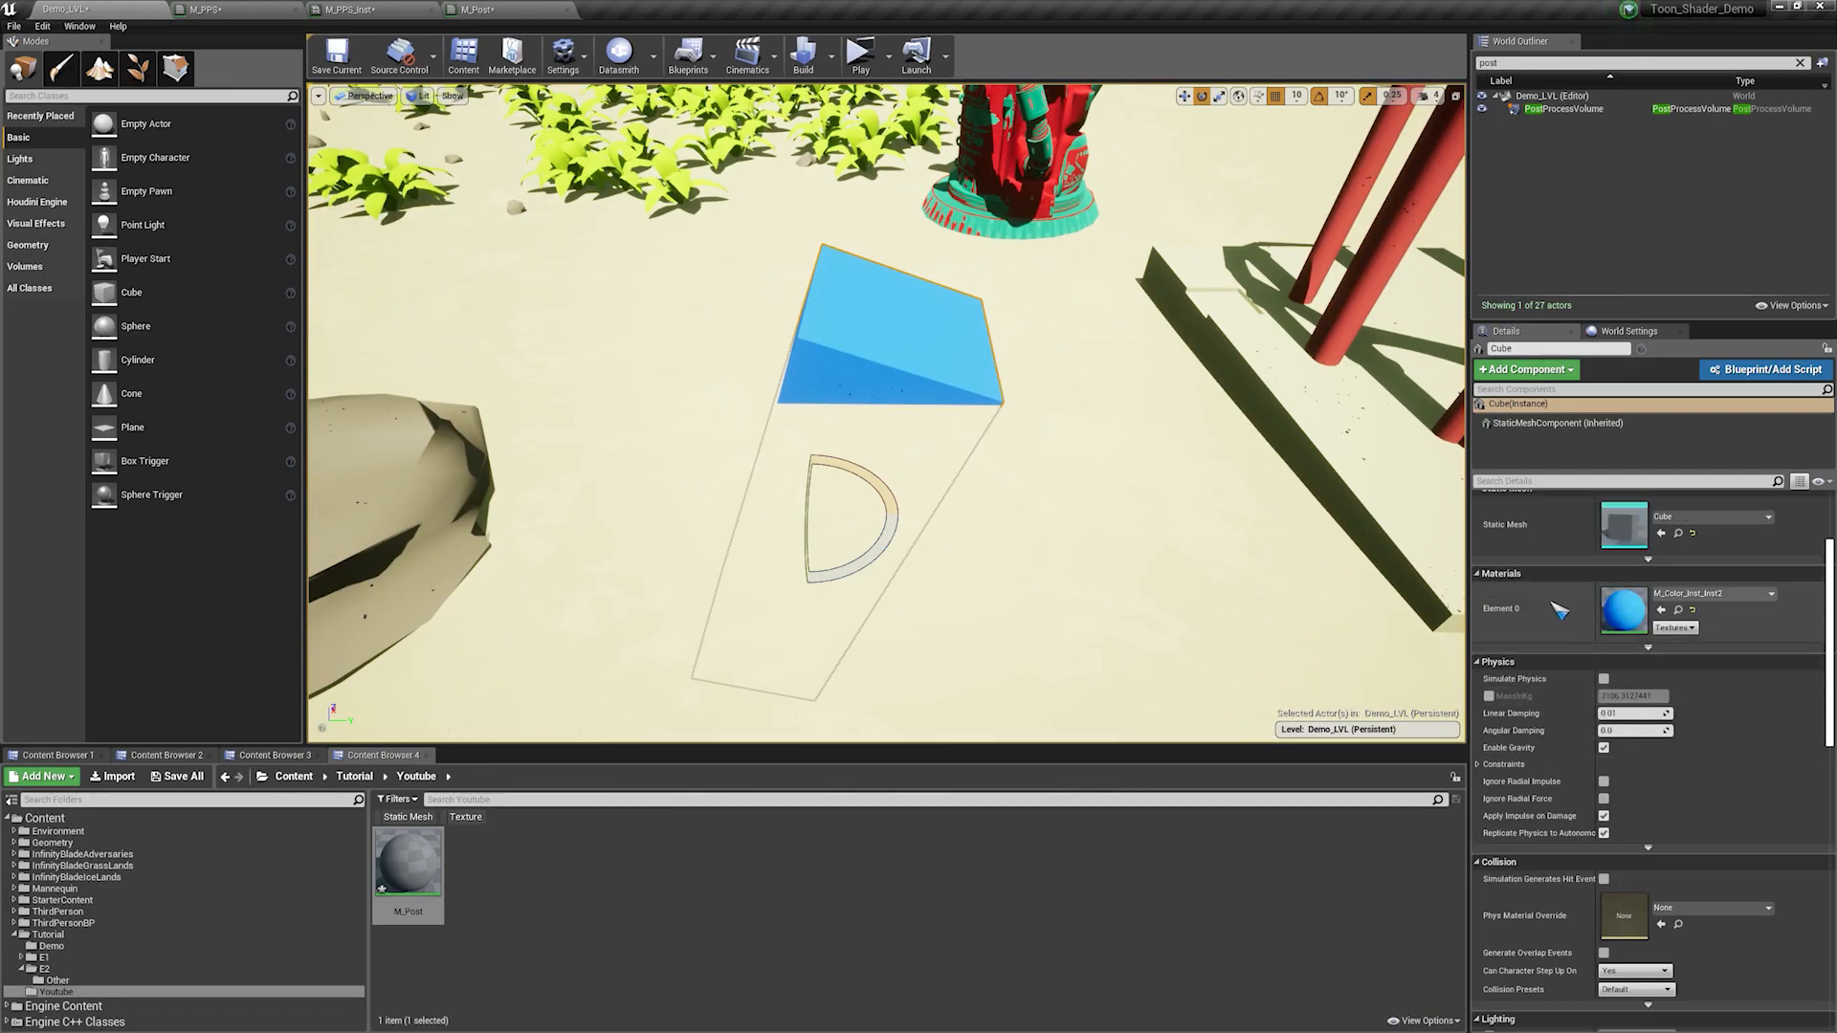
double_click(1622, 612)
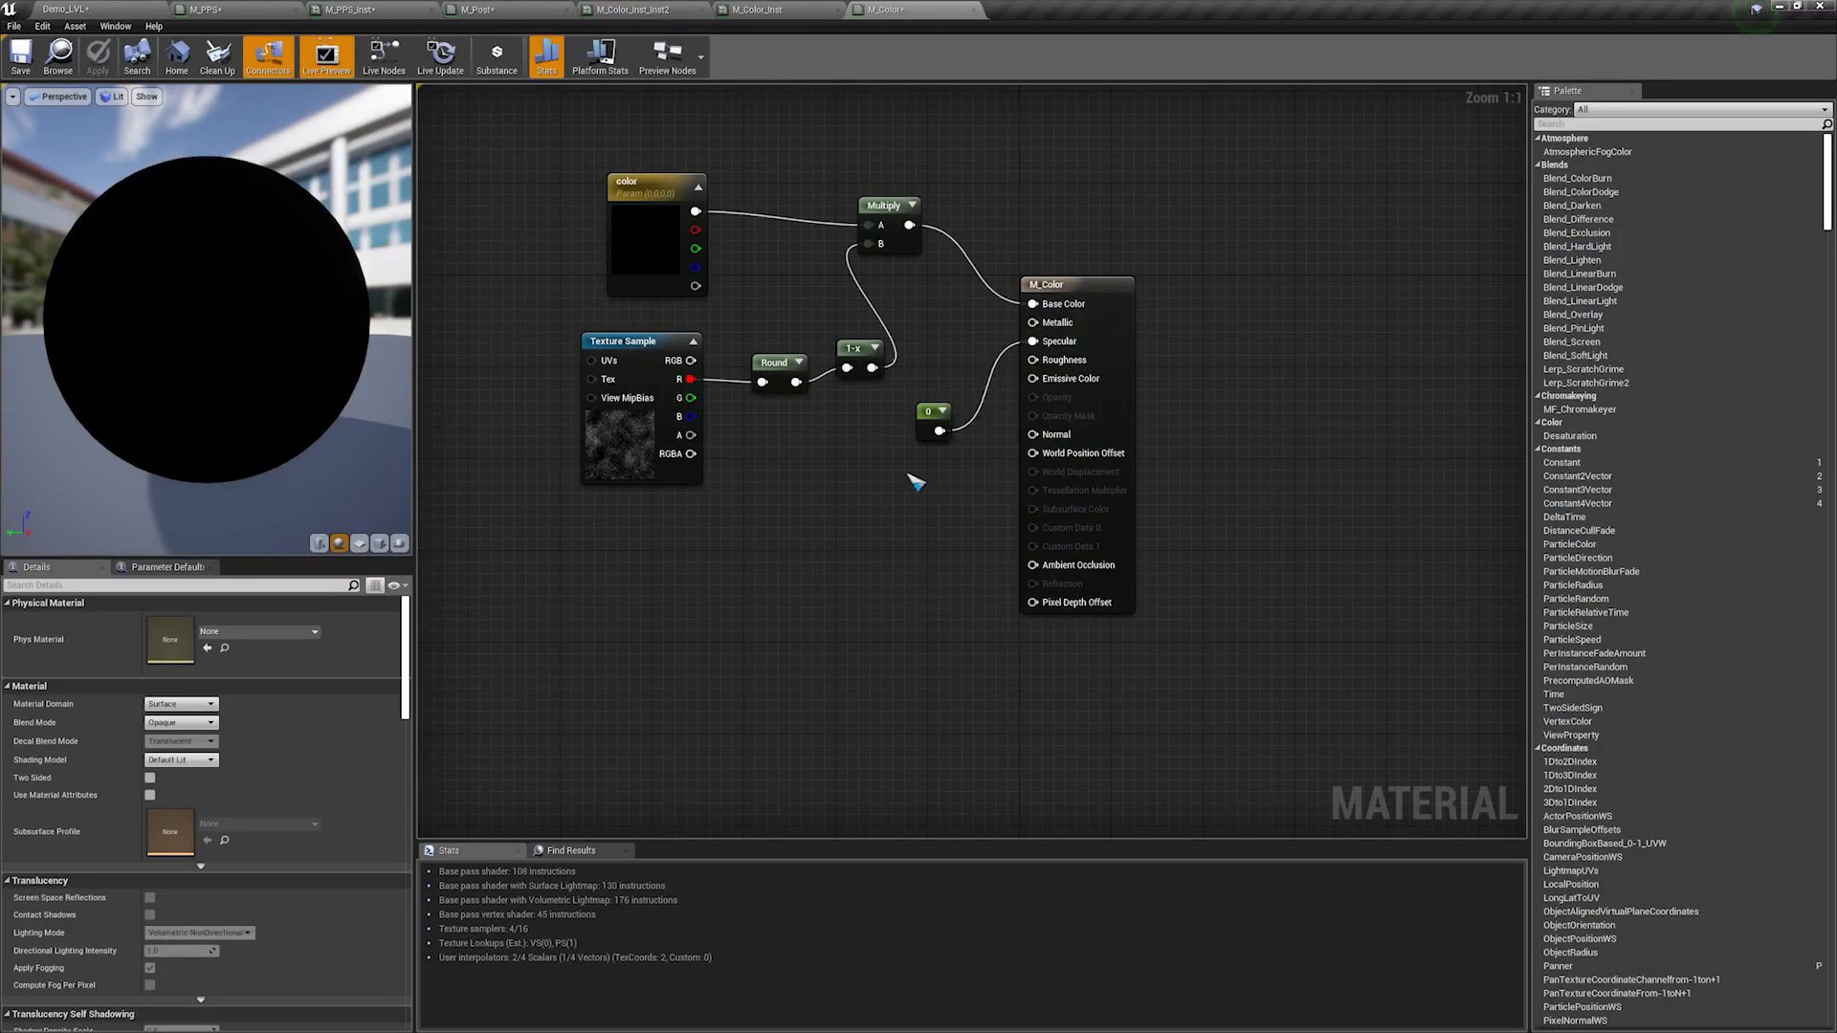
Step: Examine M_Color's color parameter and Texture Sample nodes, and open the Grain texture used by the sample
click(651, 191)
click(665, 354)
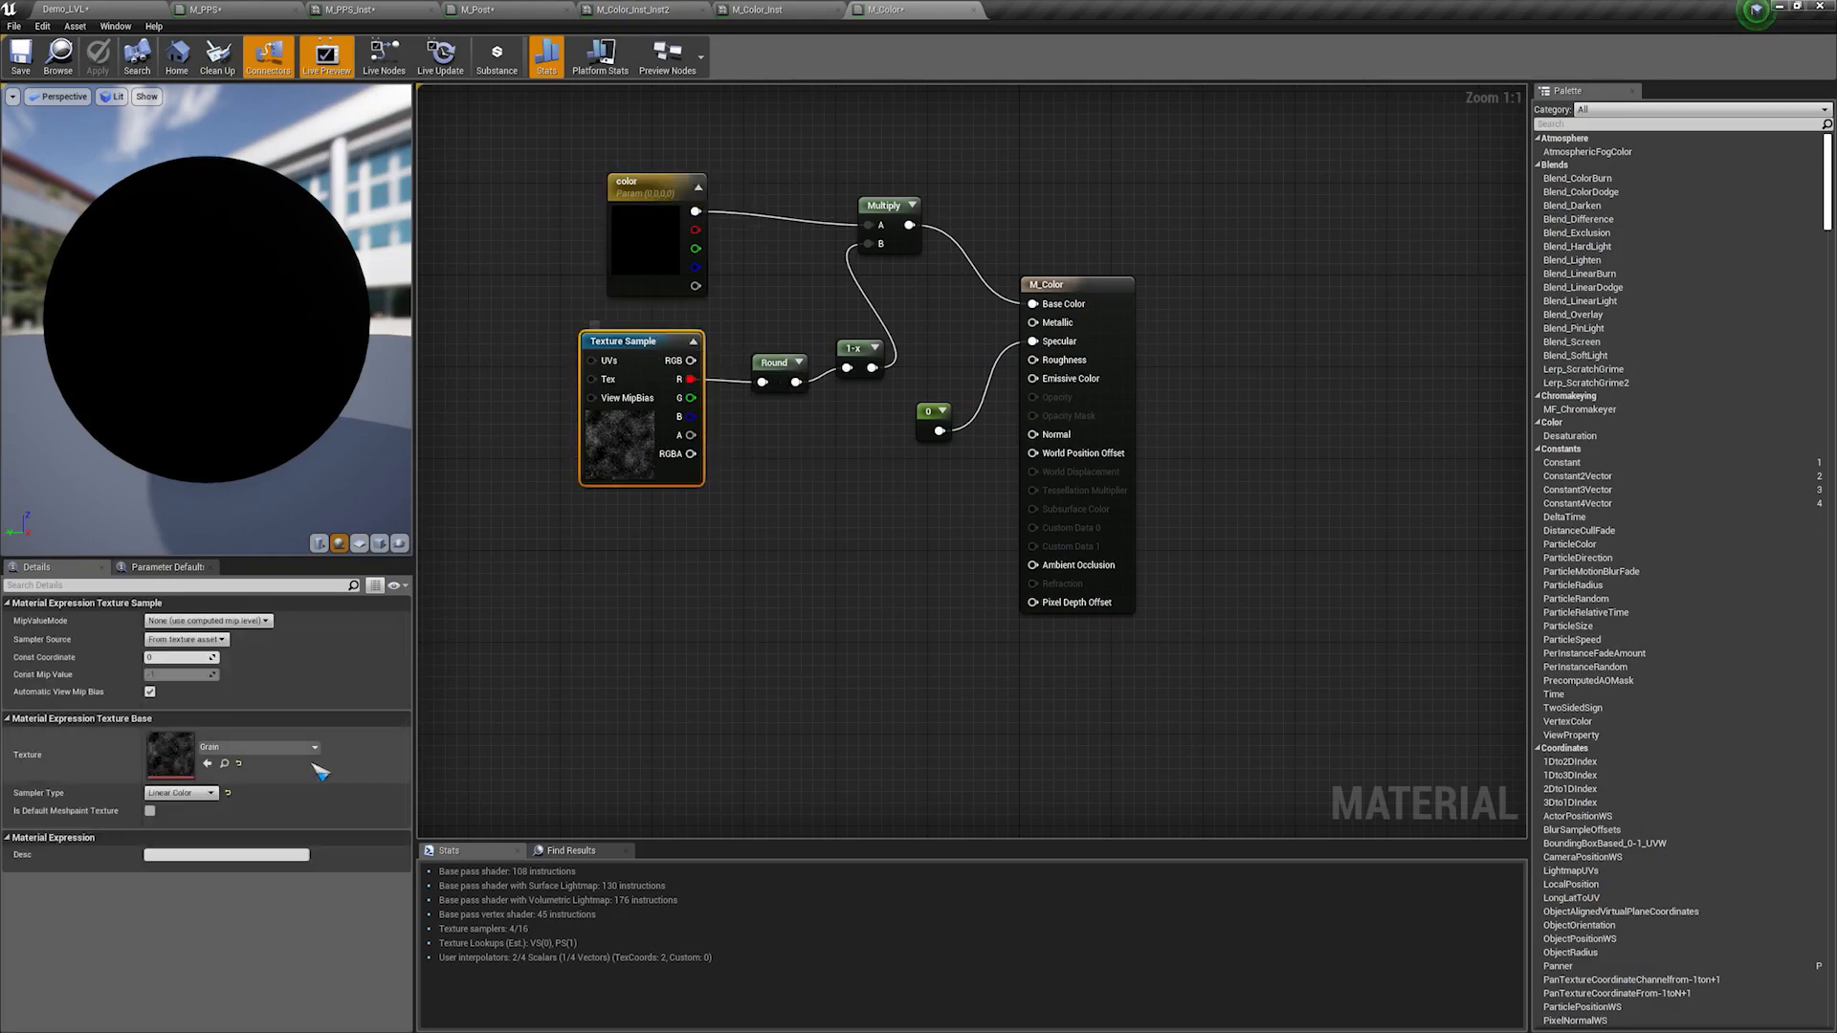
double_click(173, 756)
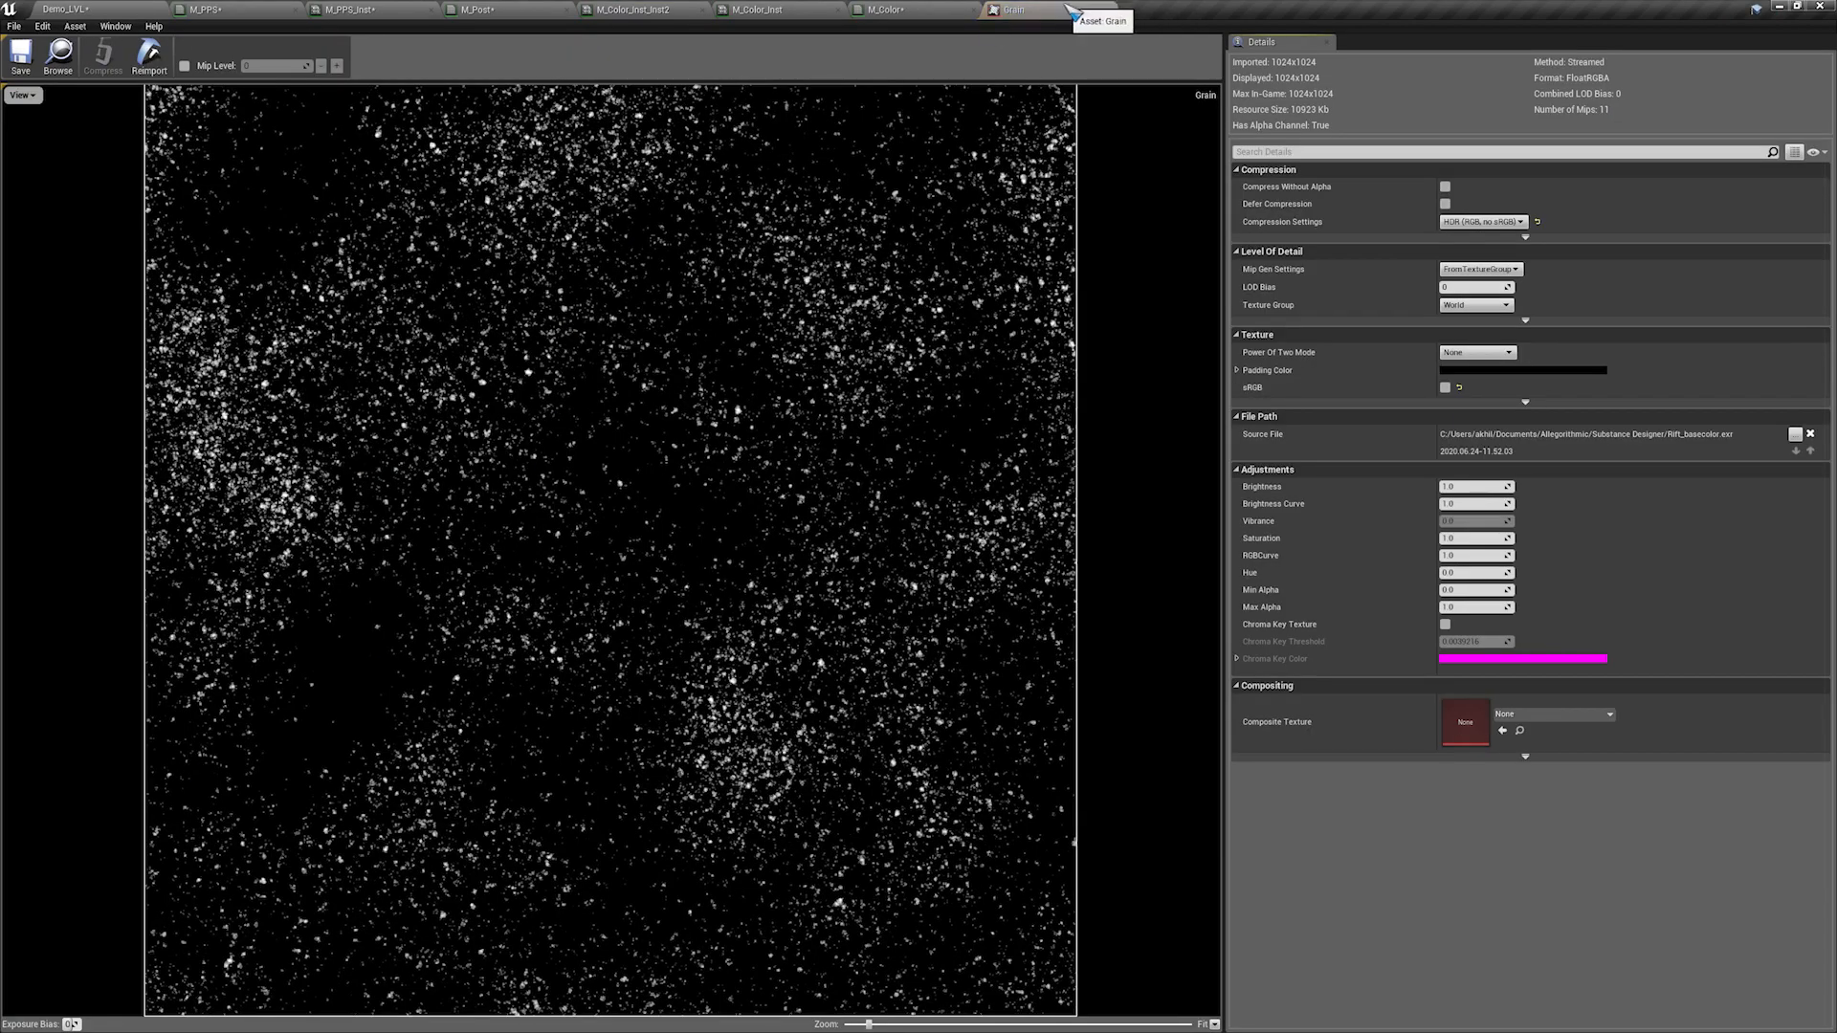
Step: Close the Grain texture and filter the M_Color output node's details by "full" to check the Fully Rough setting
click(1114, 10)
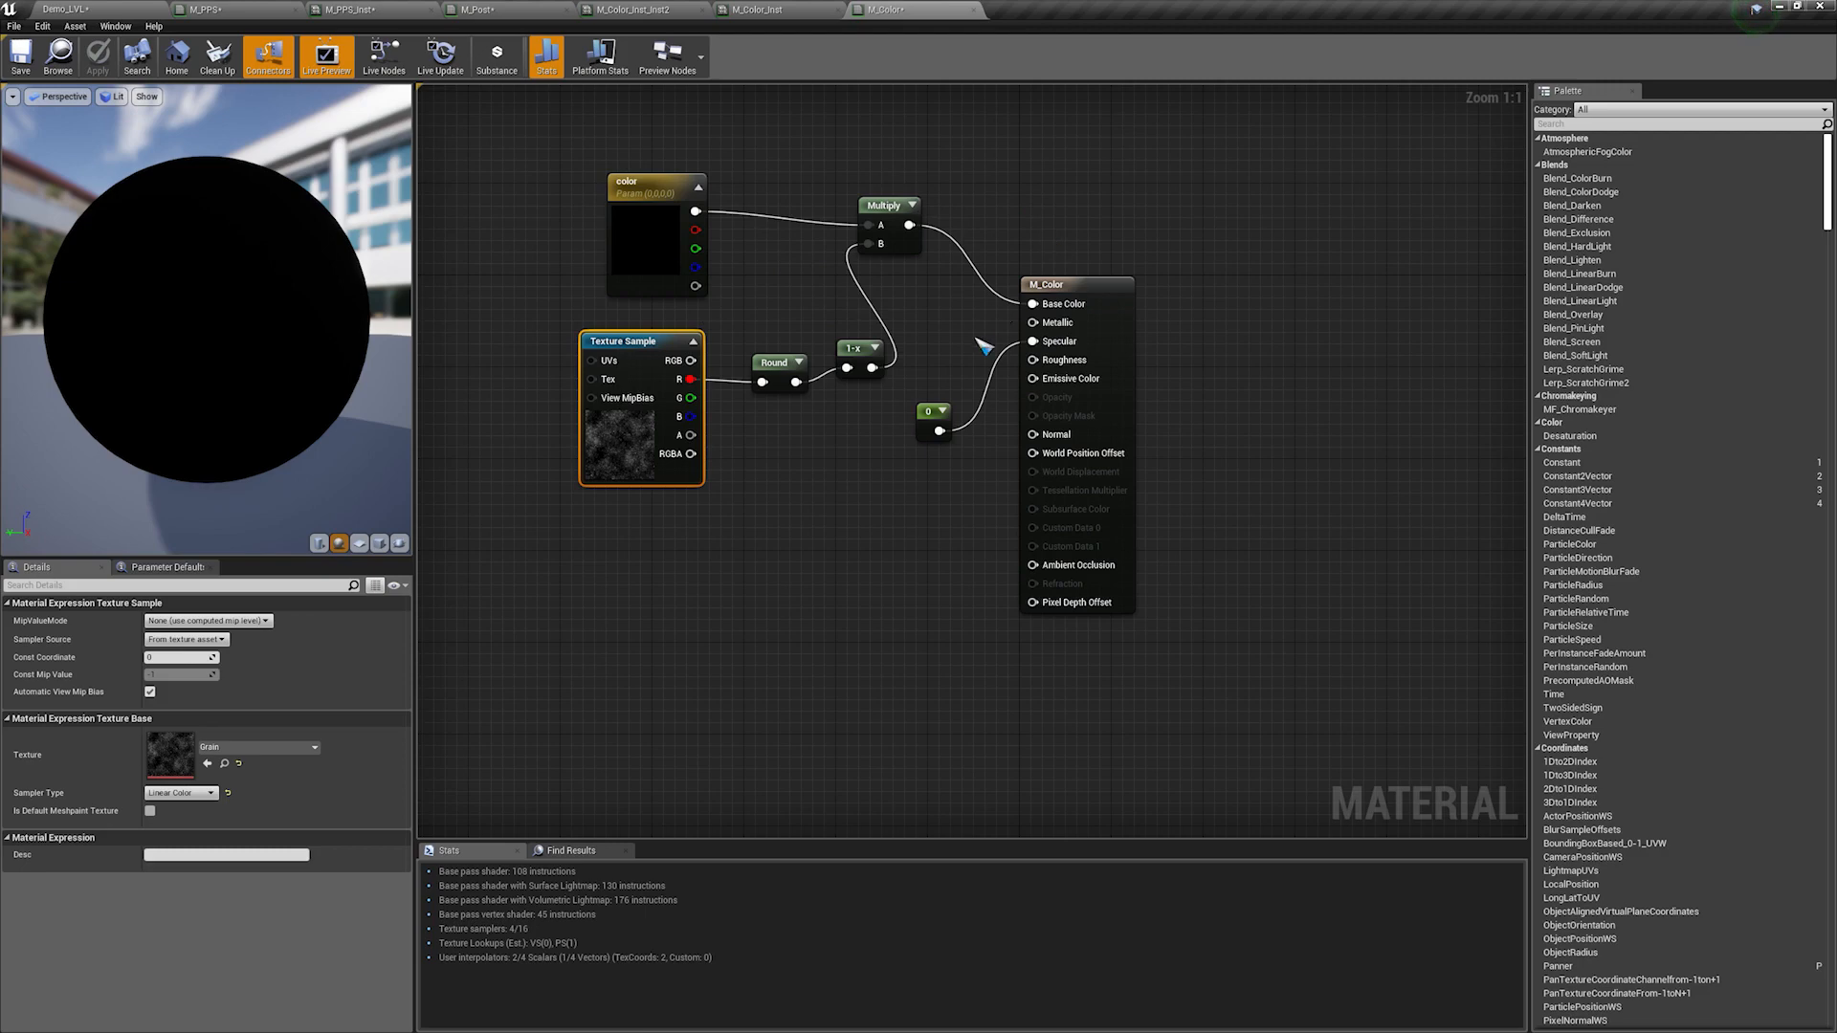
click(1062, 378)
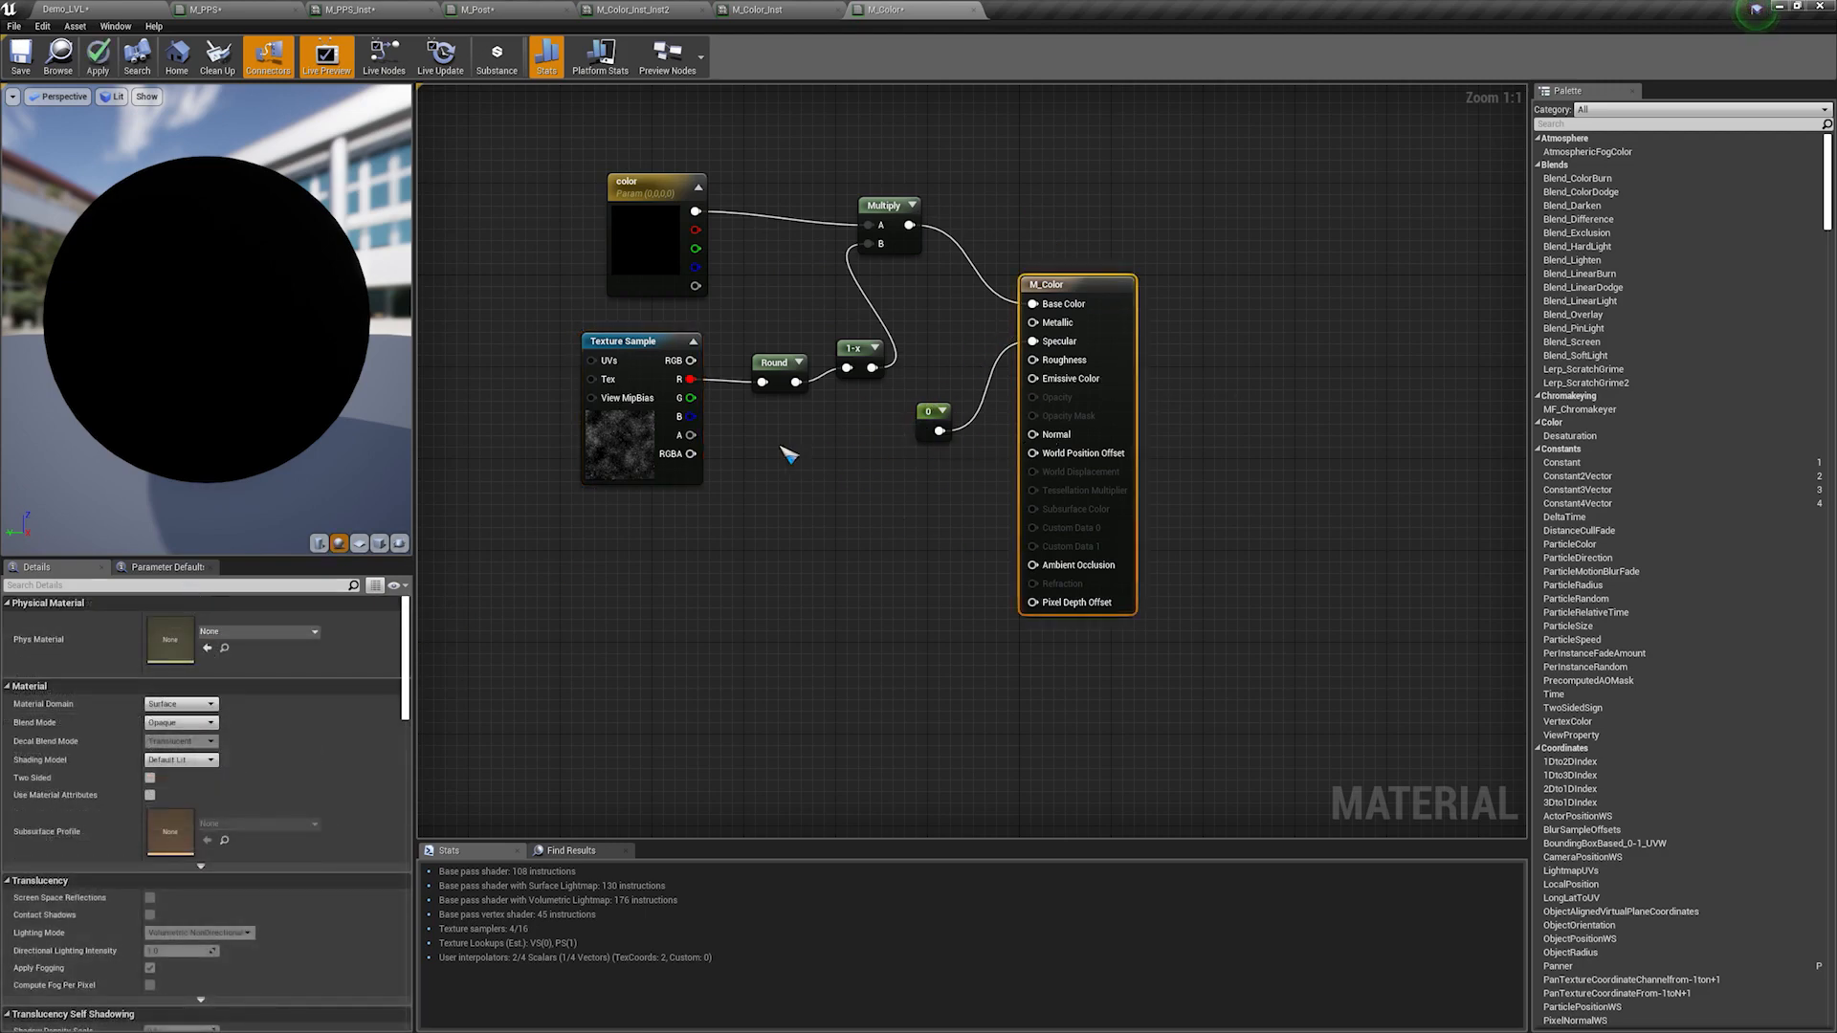
click(276, 585)
text(full)
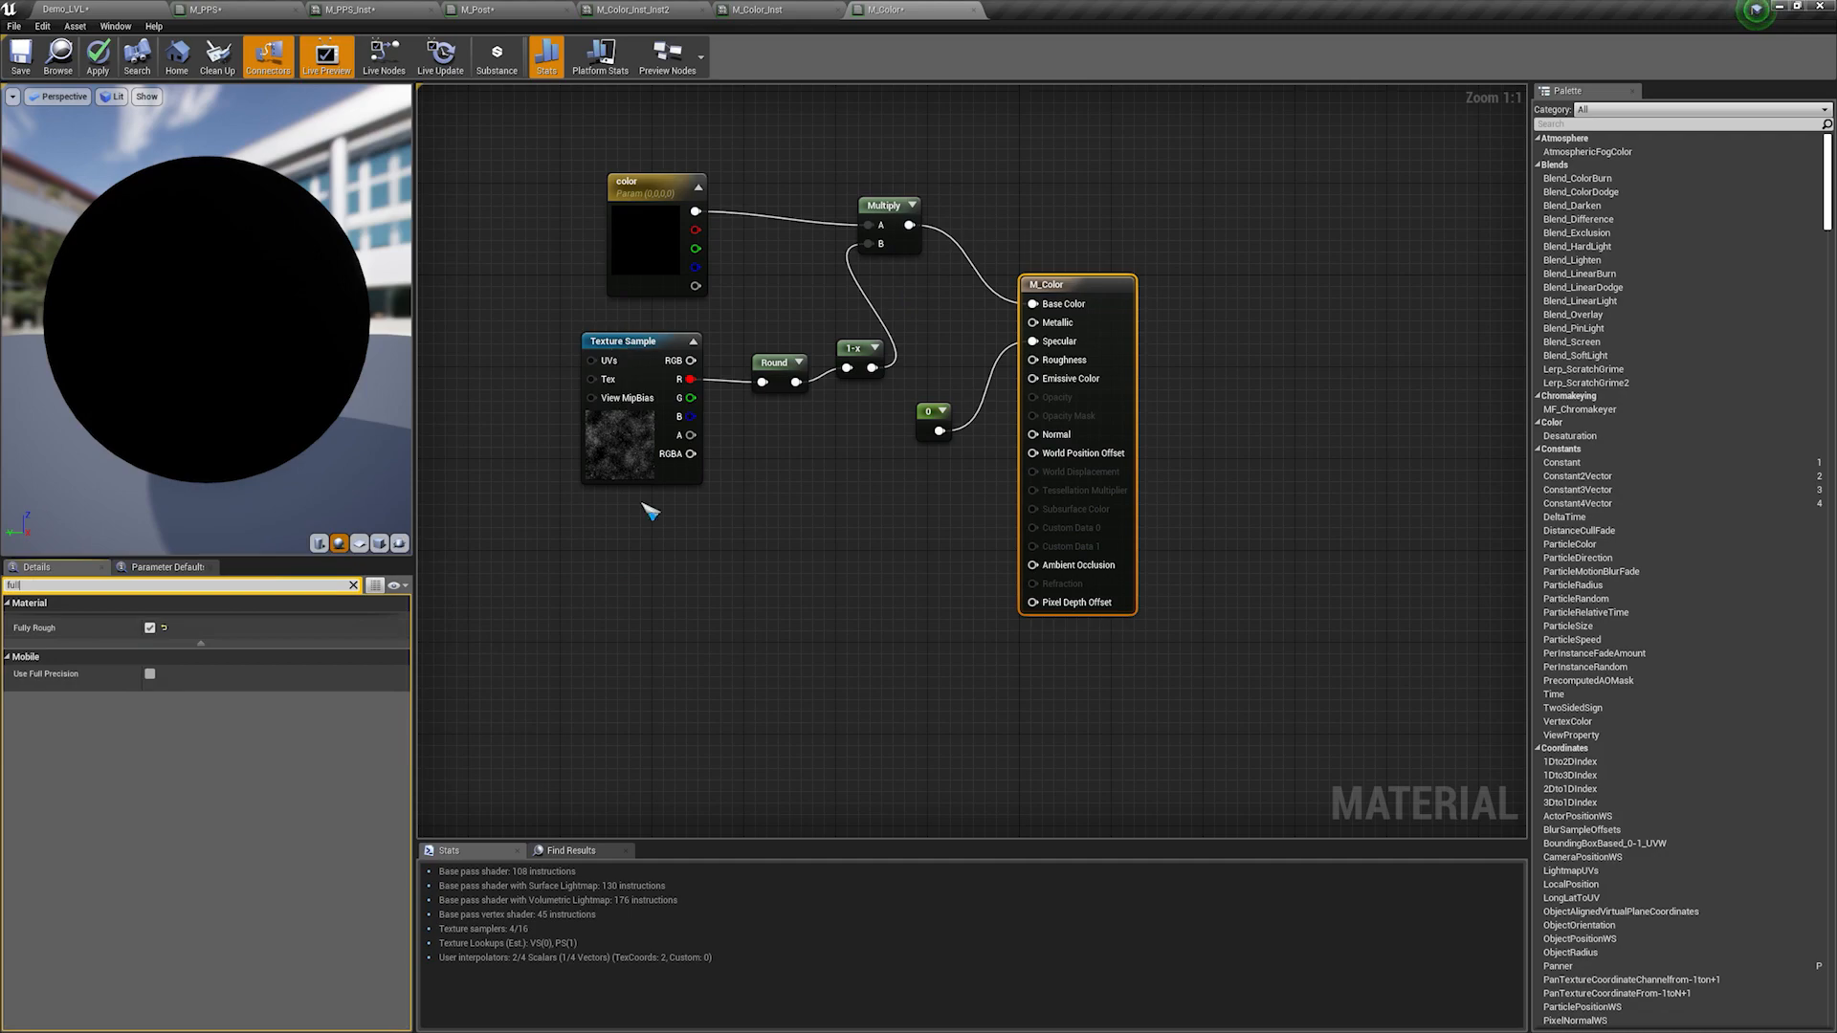
Step: Return to the Demo_LVL level and examine the shading and shadows on the blue cube and the red columns
click(72, 9)
right_drag(752, 646, 806, 654)
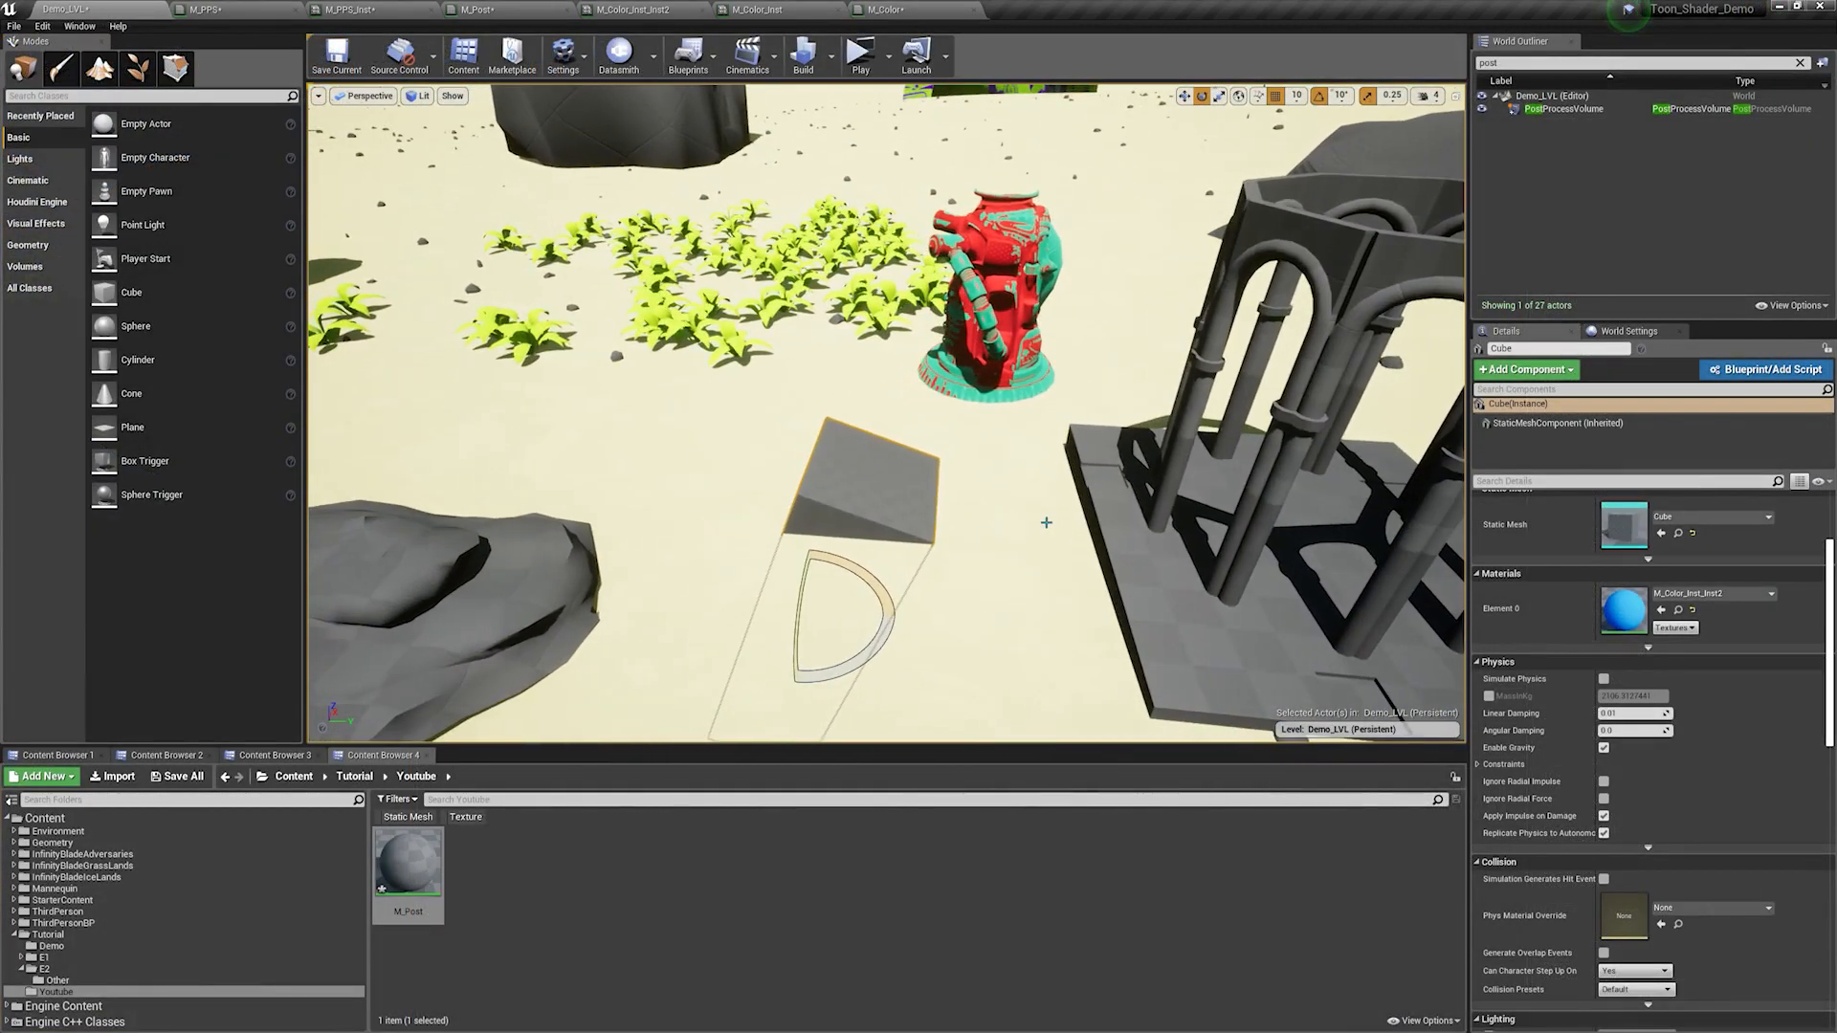
right_drag(1045, 429, 763, 414)
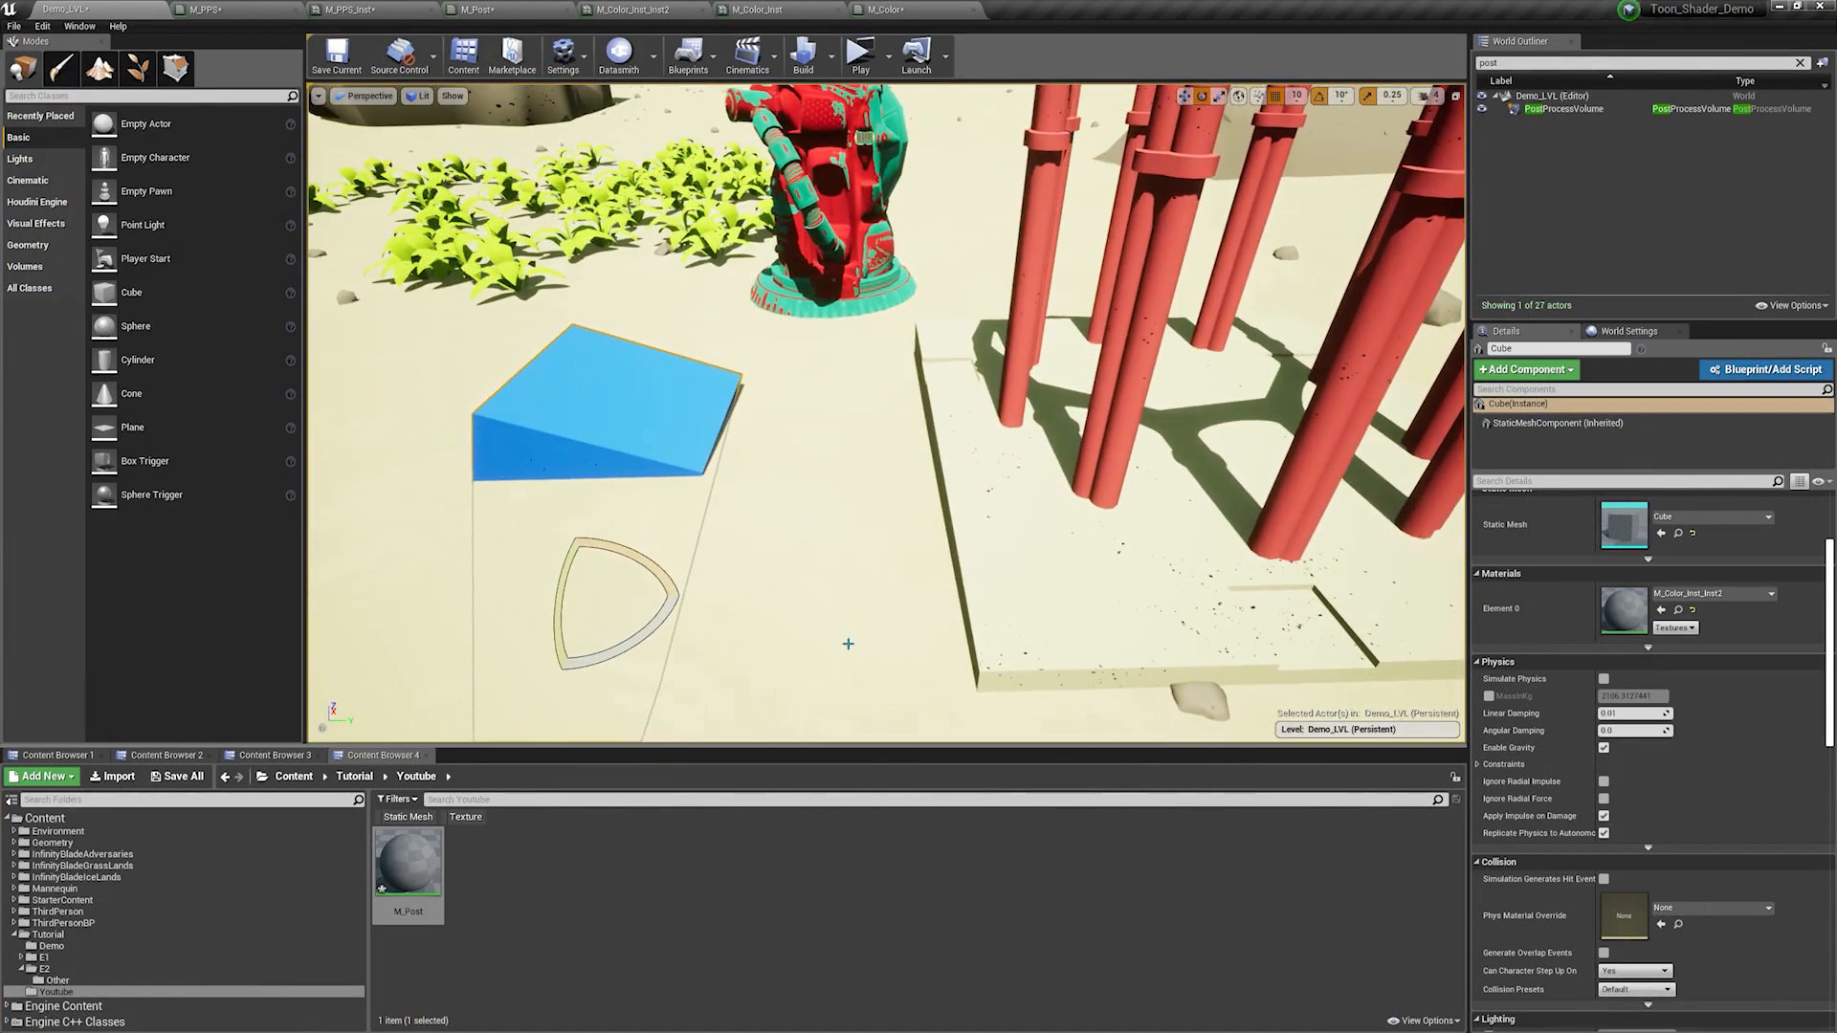
right_drag(758, 527, 794, 432)
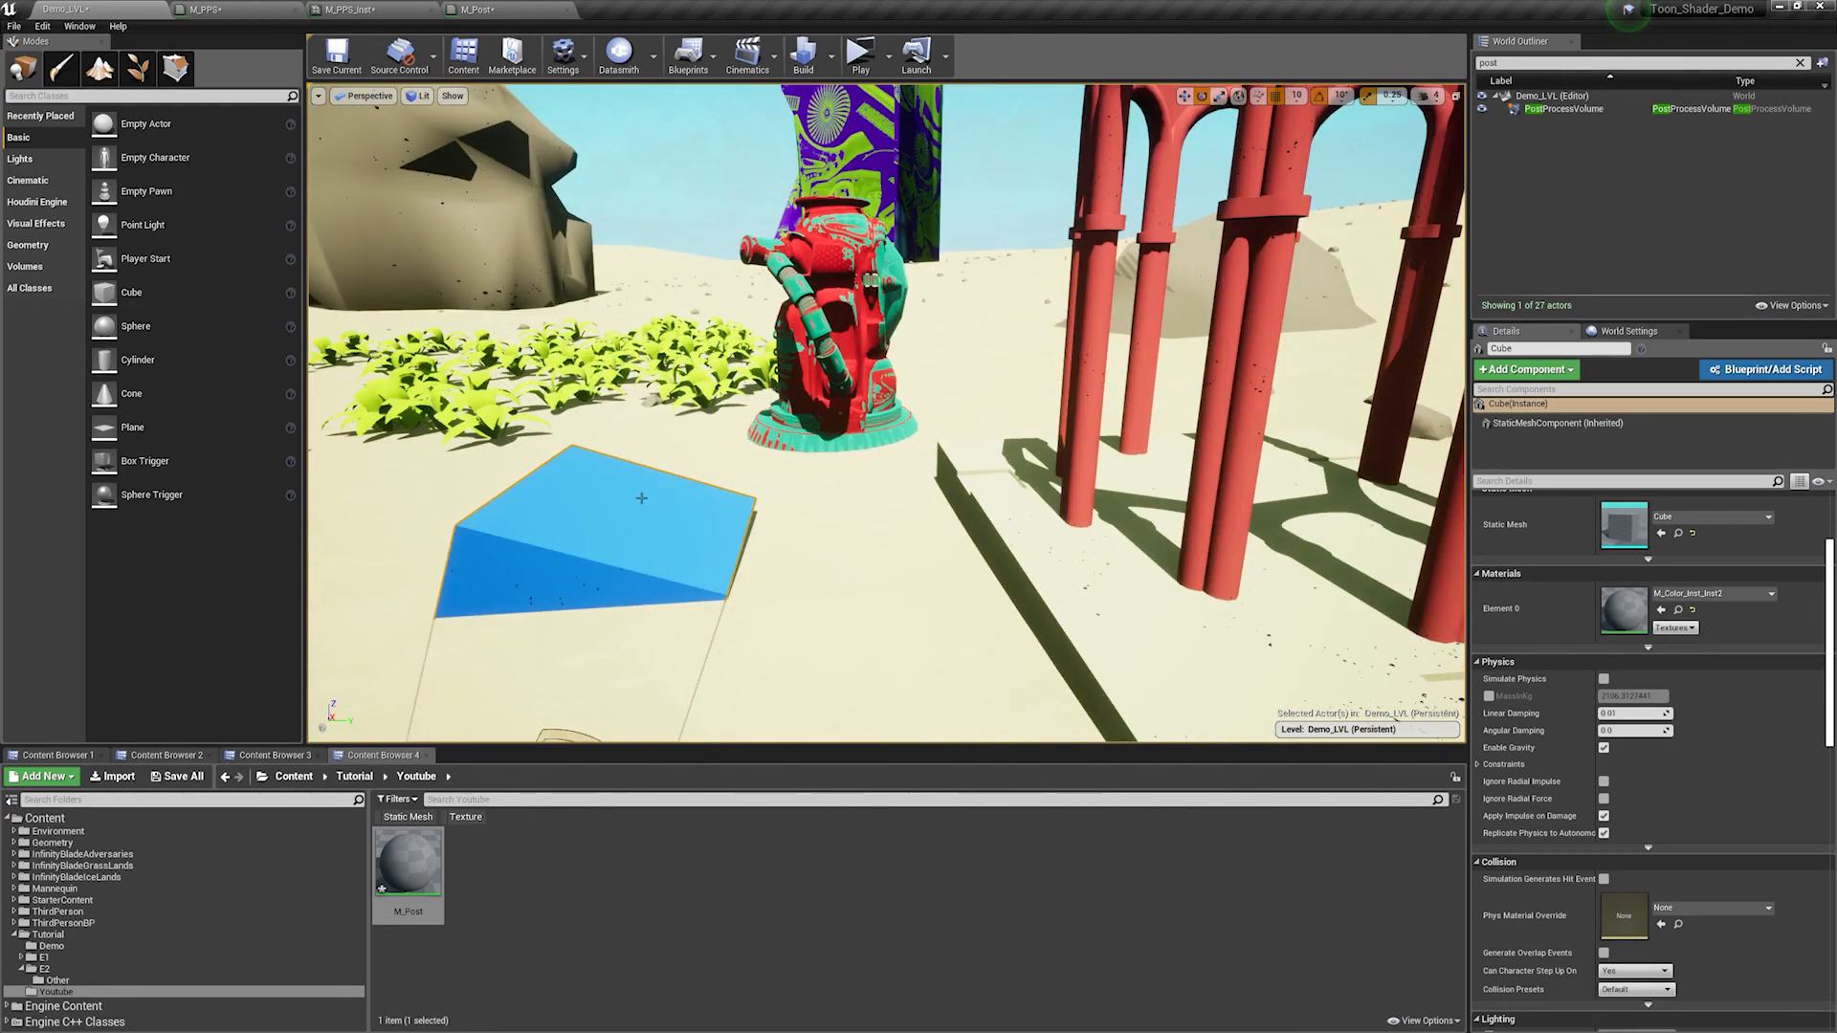
right_drag(667, 491, 932, 301)
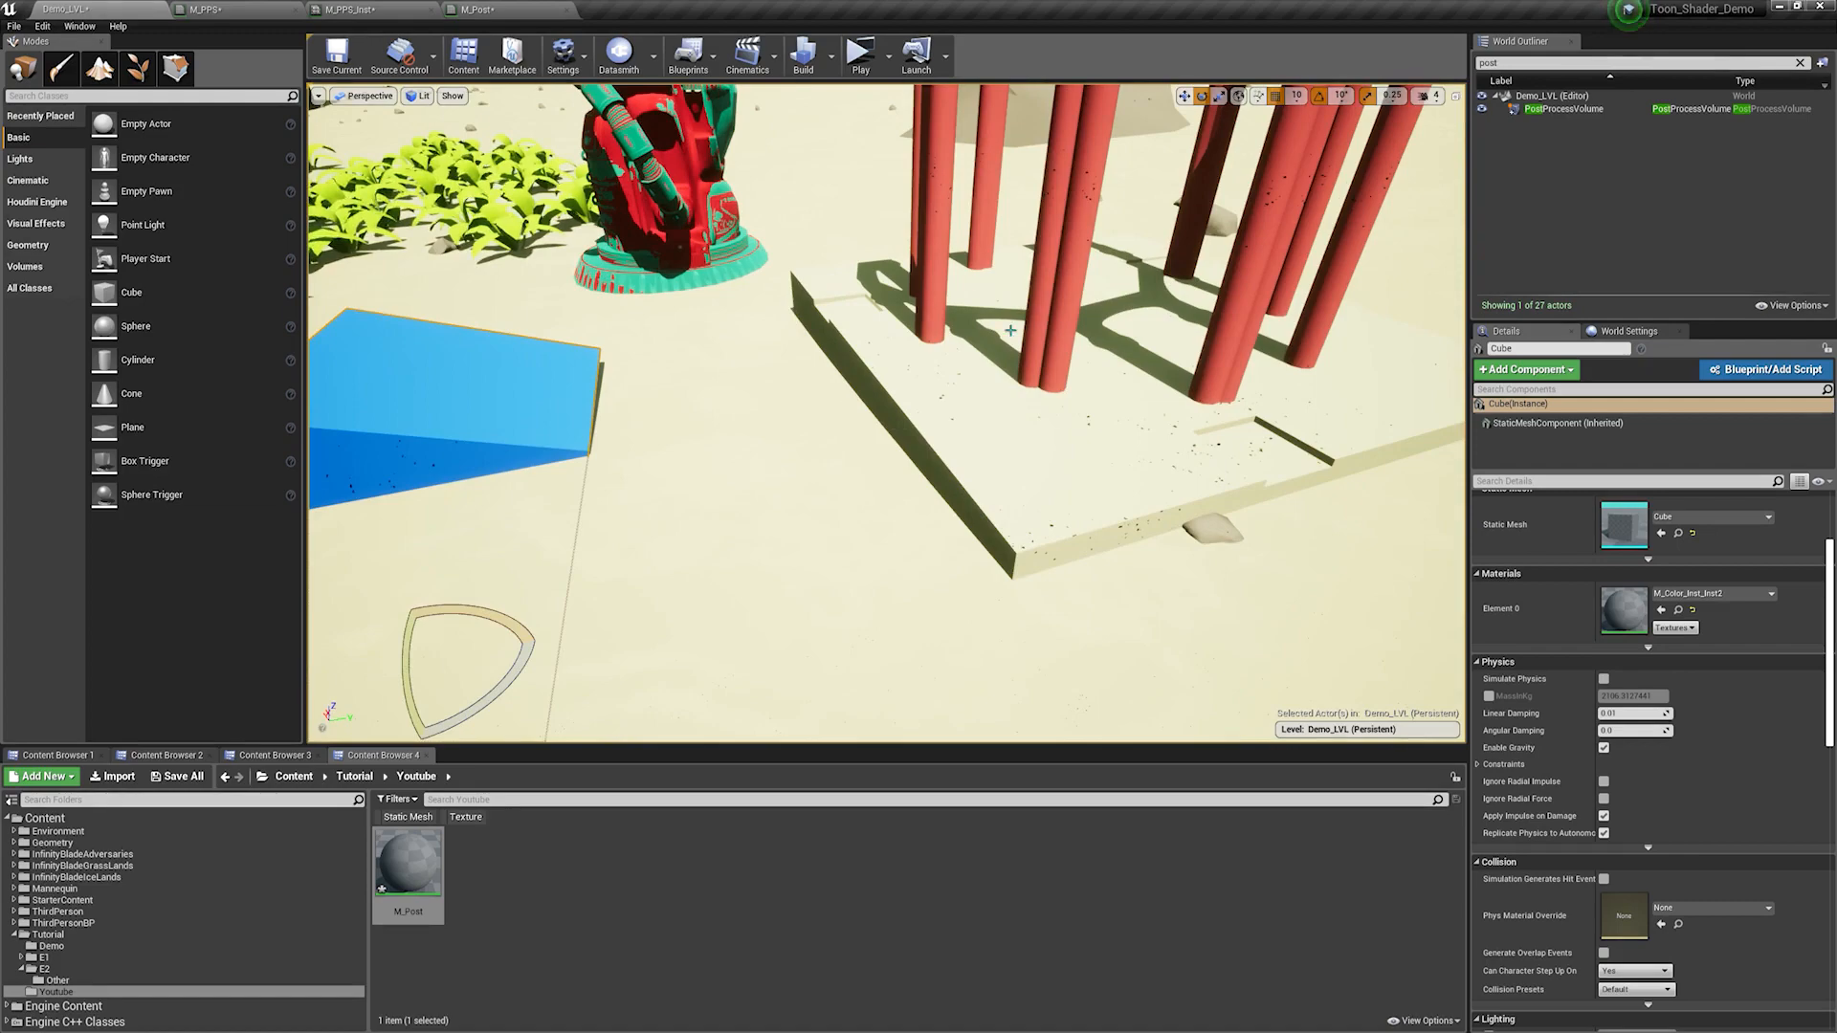
right_drag(867, 412, 712, 339)
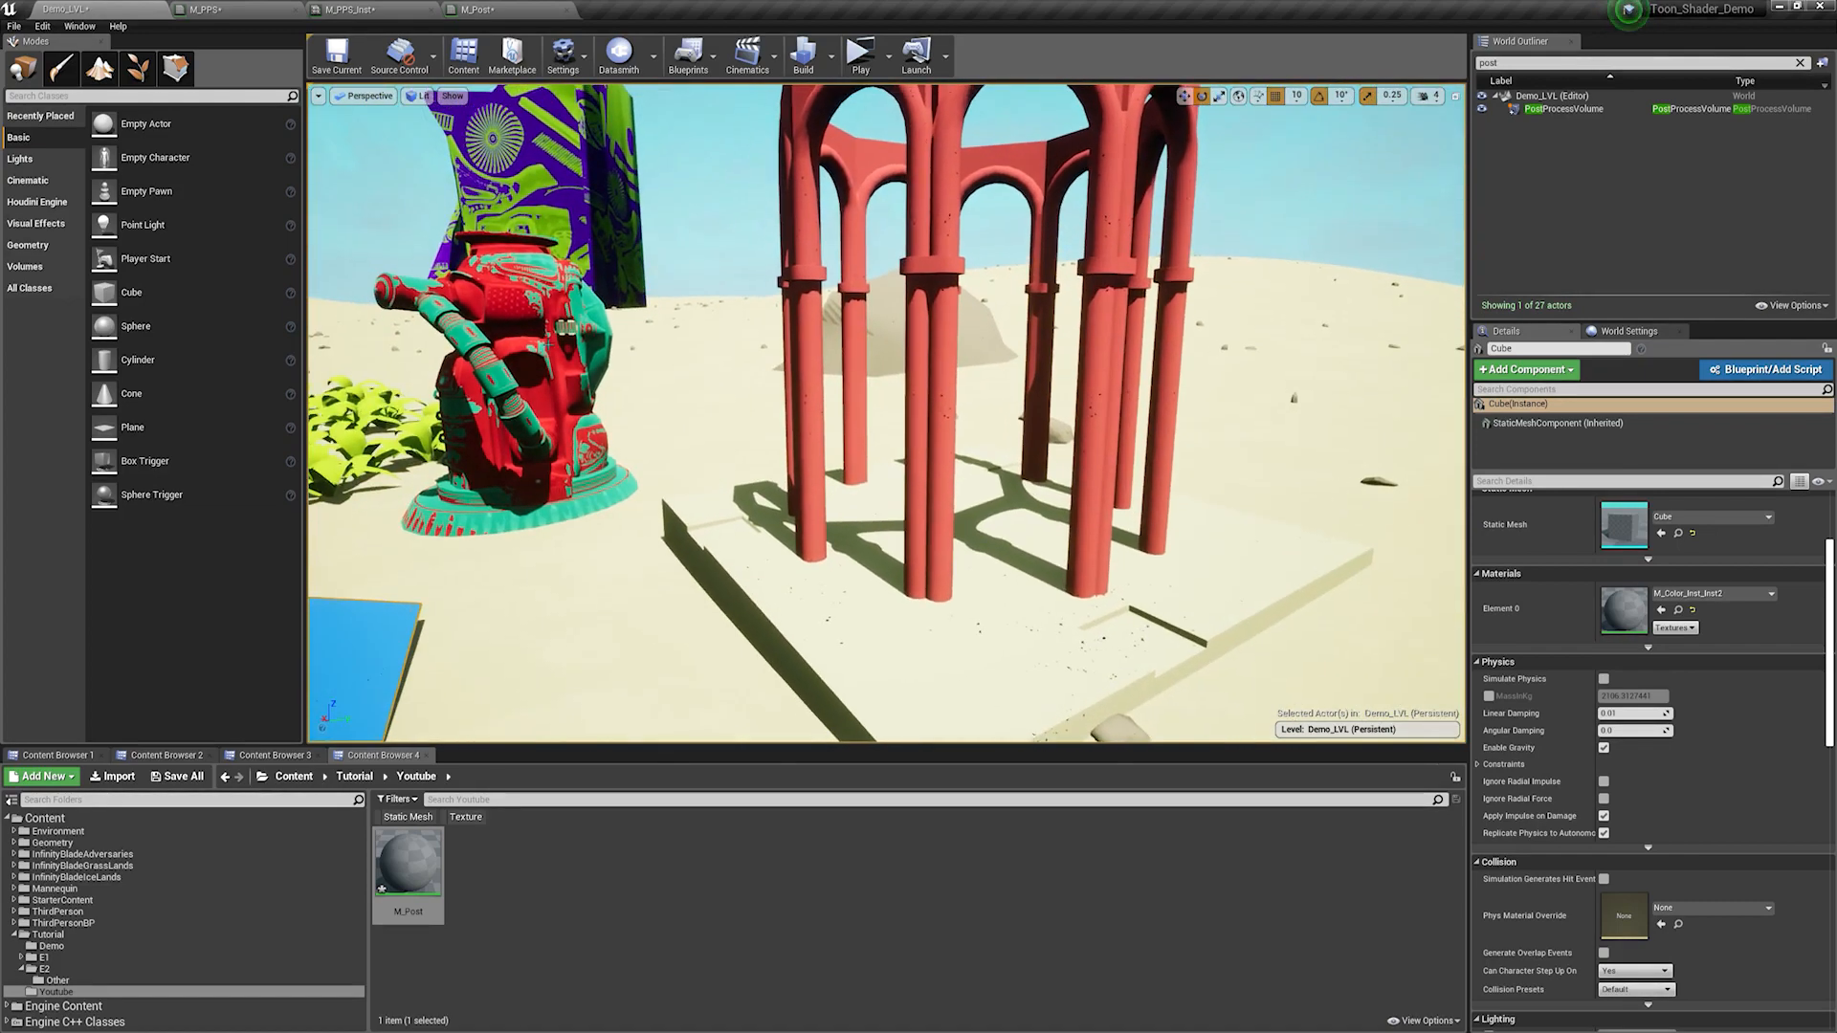
Step: Add a SceneTexture node to the M_Post graph and set its Scene Texture Id to PostProcessInput0
click(538, 11)
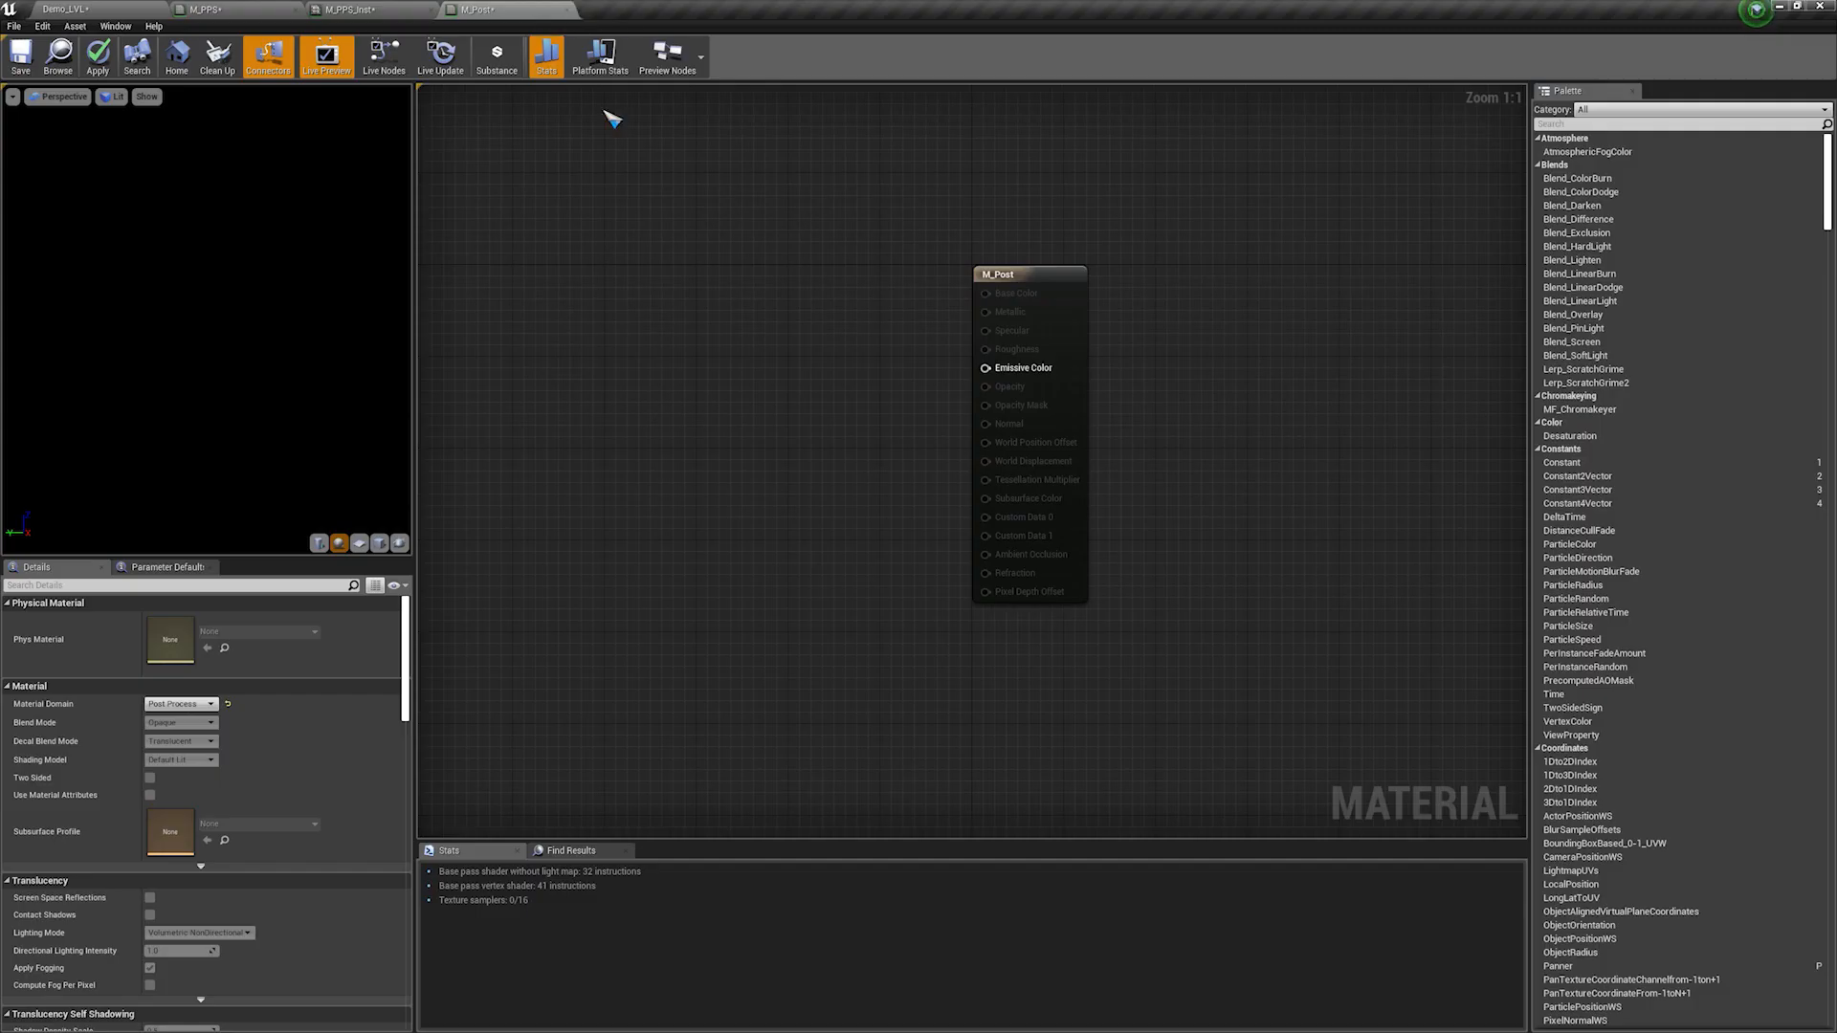
right_click(583, 297)
text(scenet)
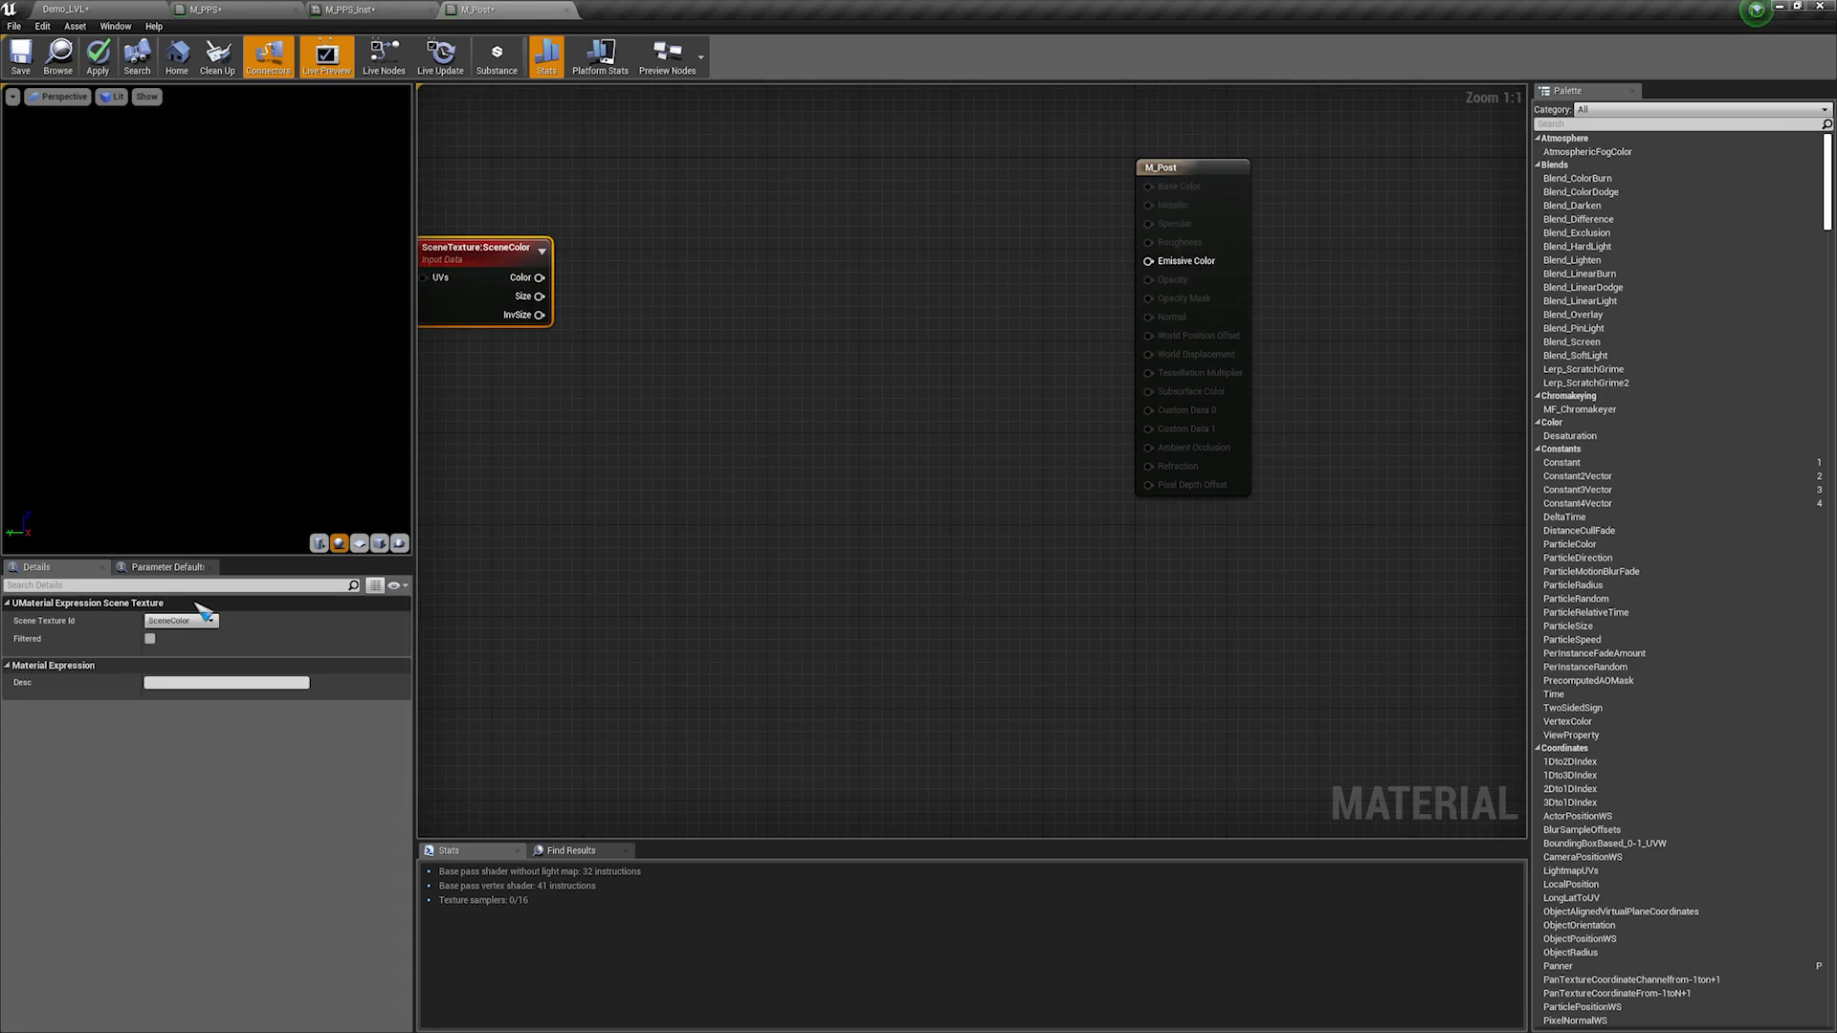
click(181, 621)
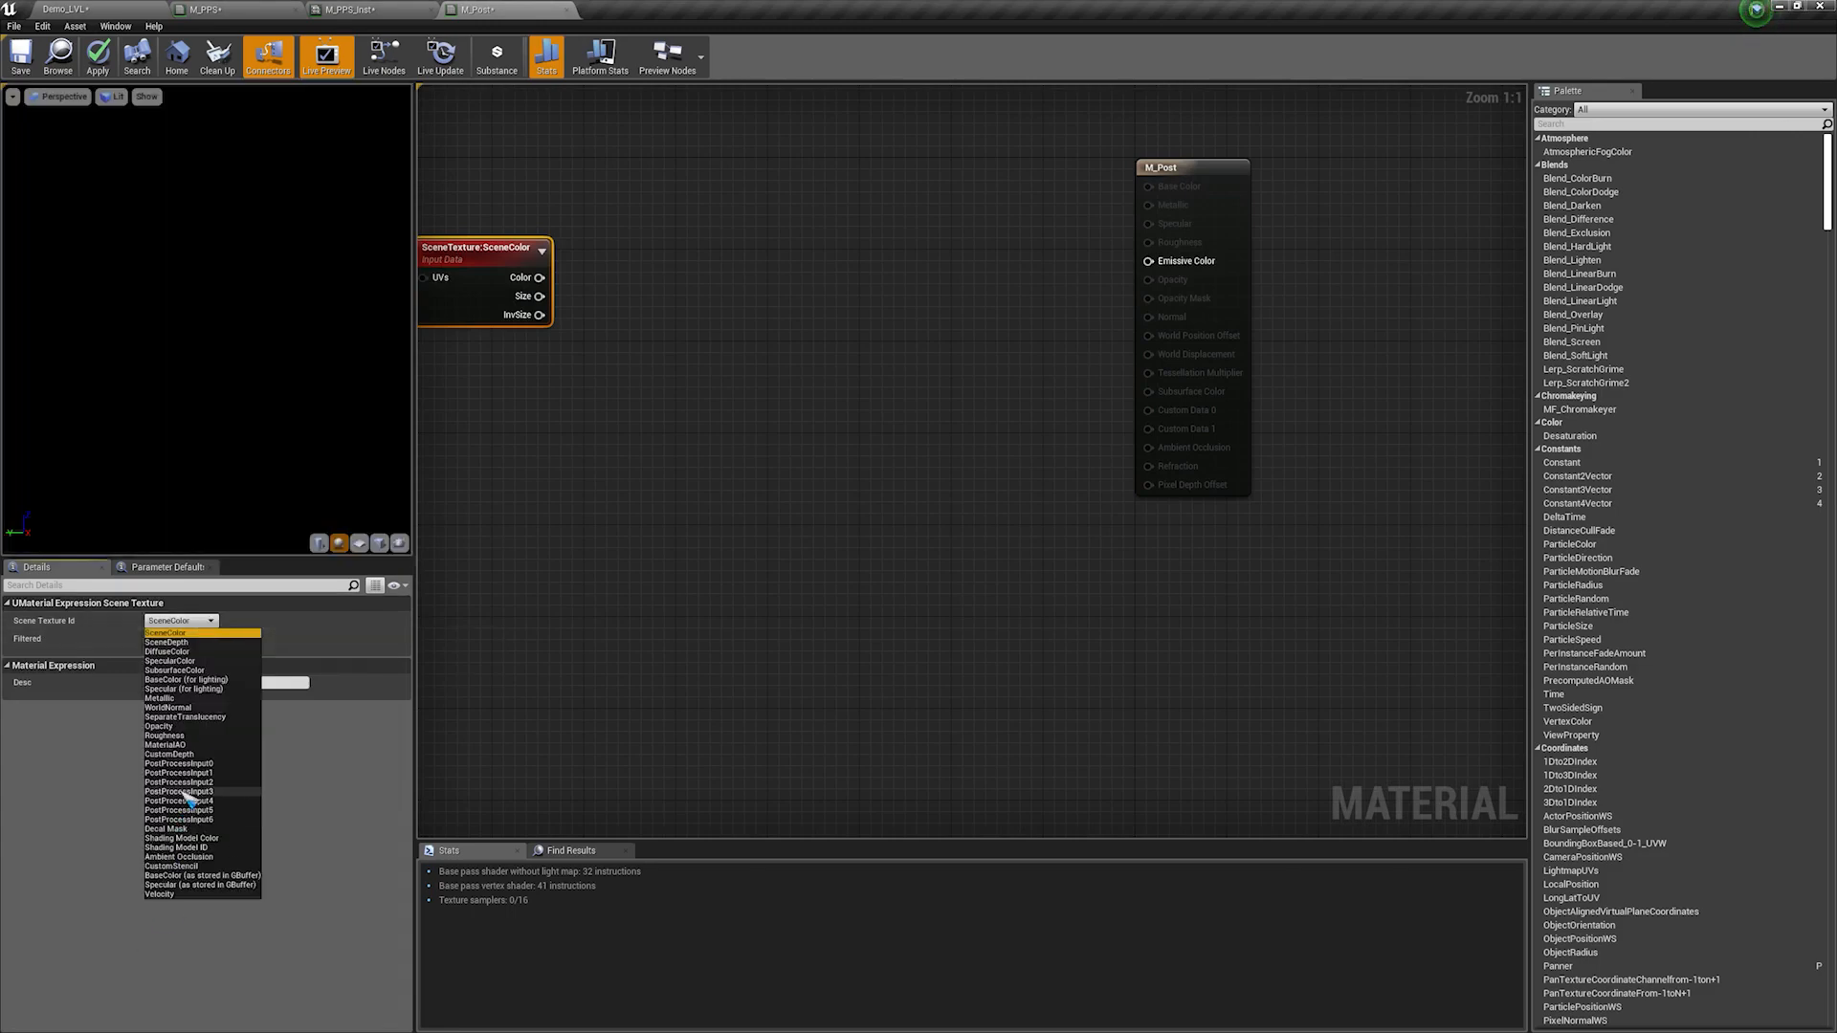
click(188, 766)
right_drag(503, 547, 651, 495)
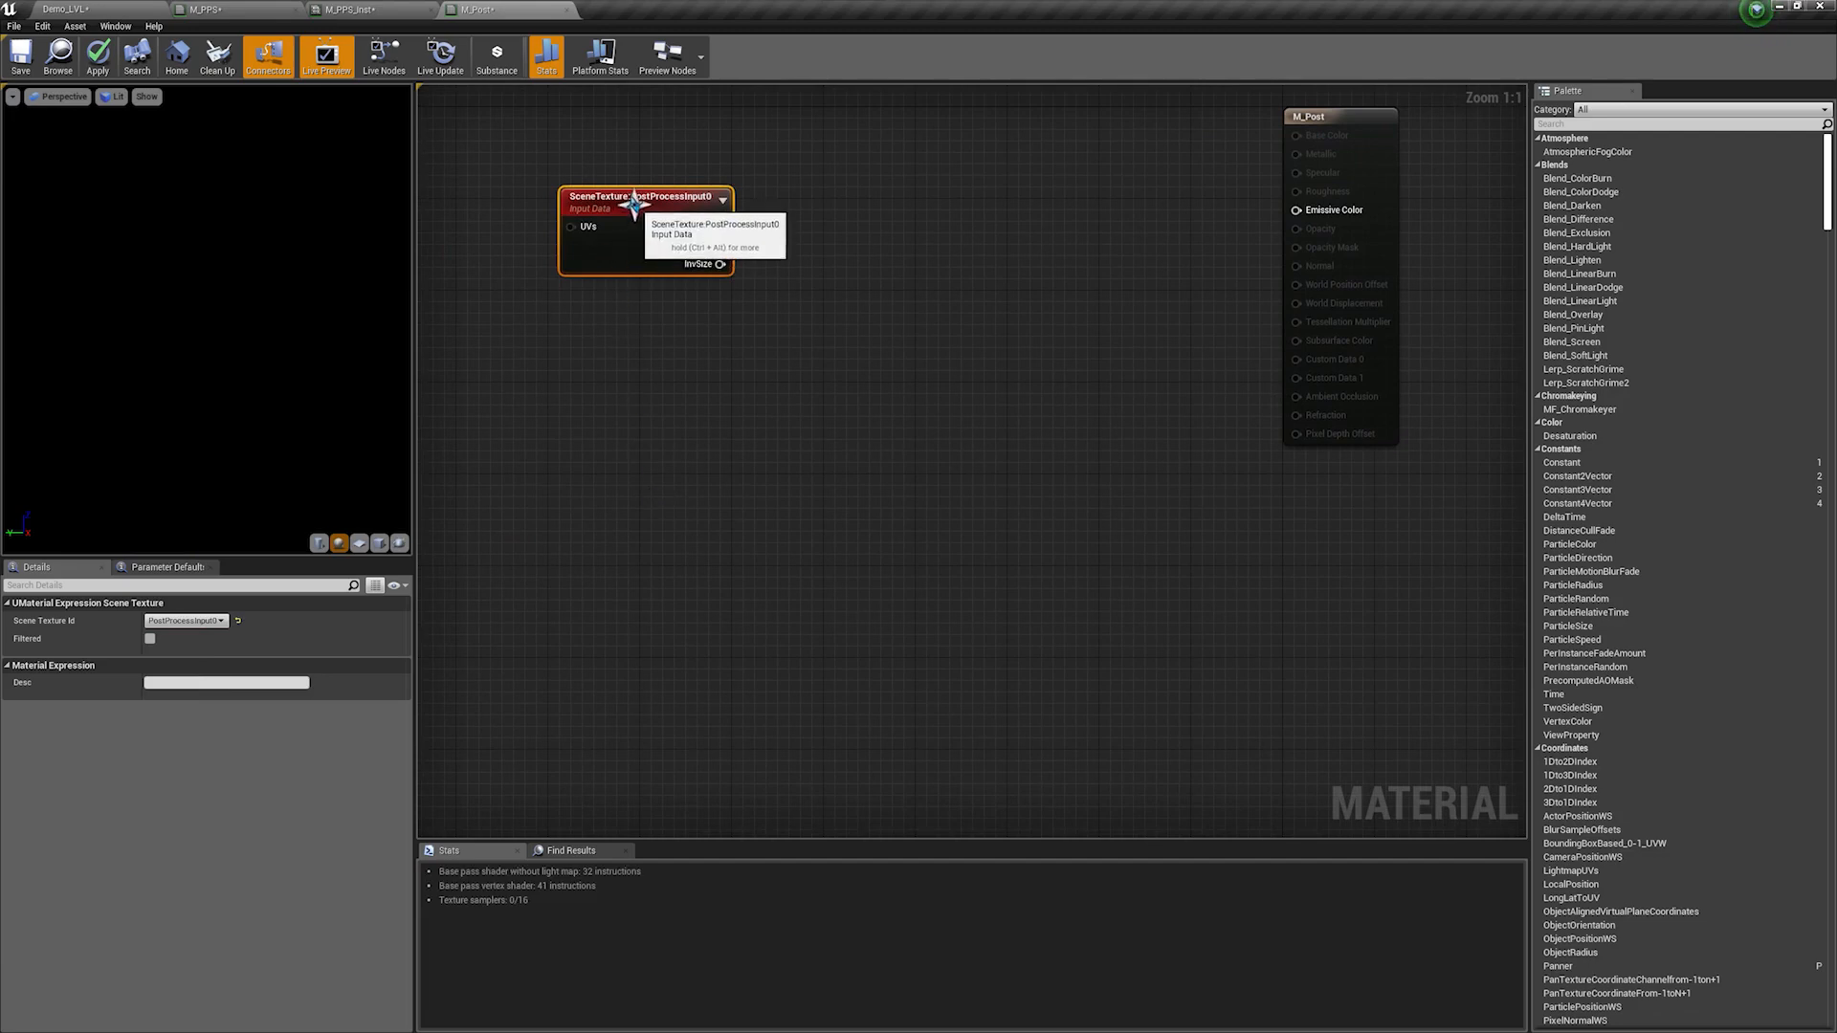
Step: Duplicate the SceneTexture node, place the copy beneath the original and set its Scene Texture Id to BaseColor (as stored in GBuffer)
key(ctrl+w)
drag(816, 283, 656, 321)
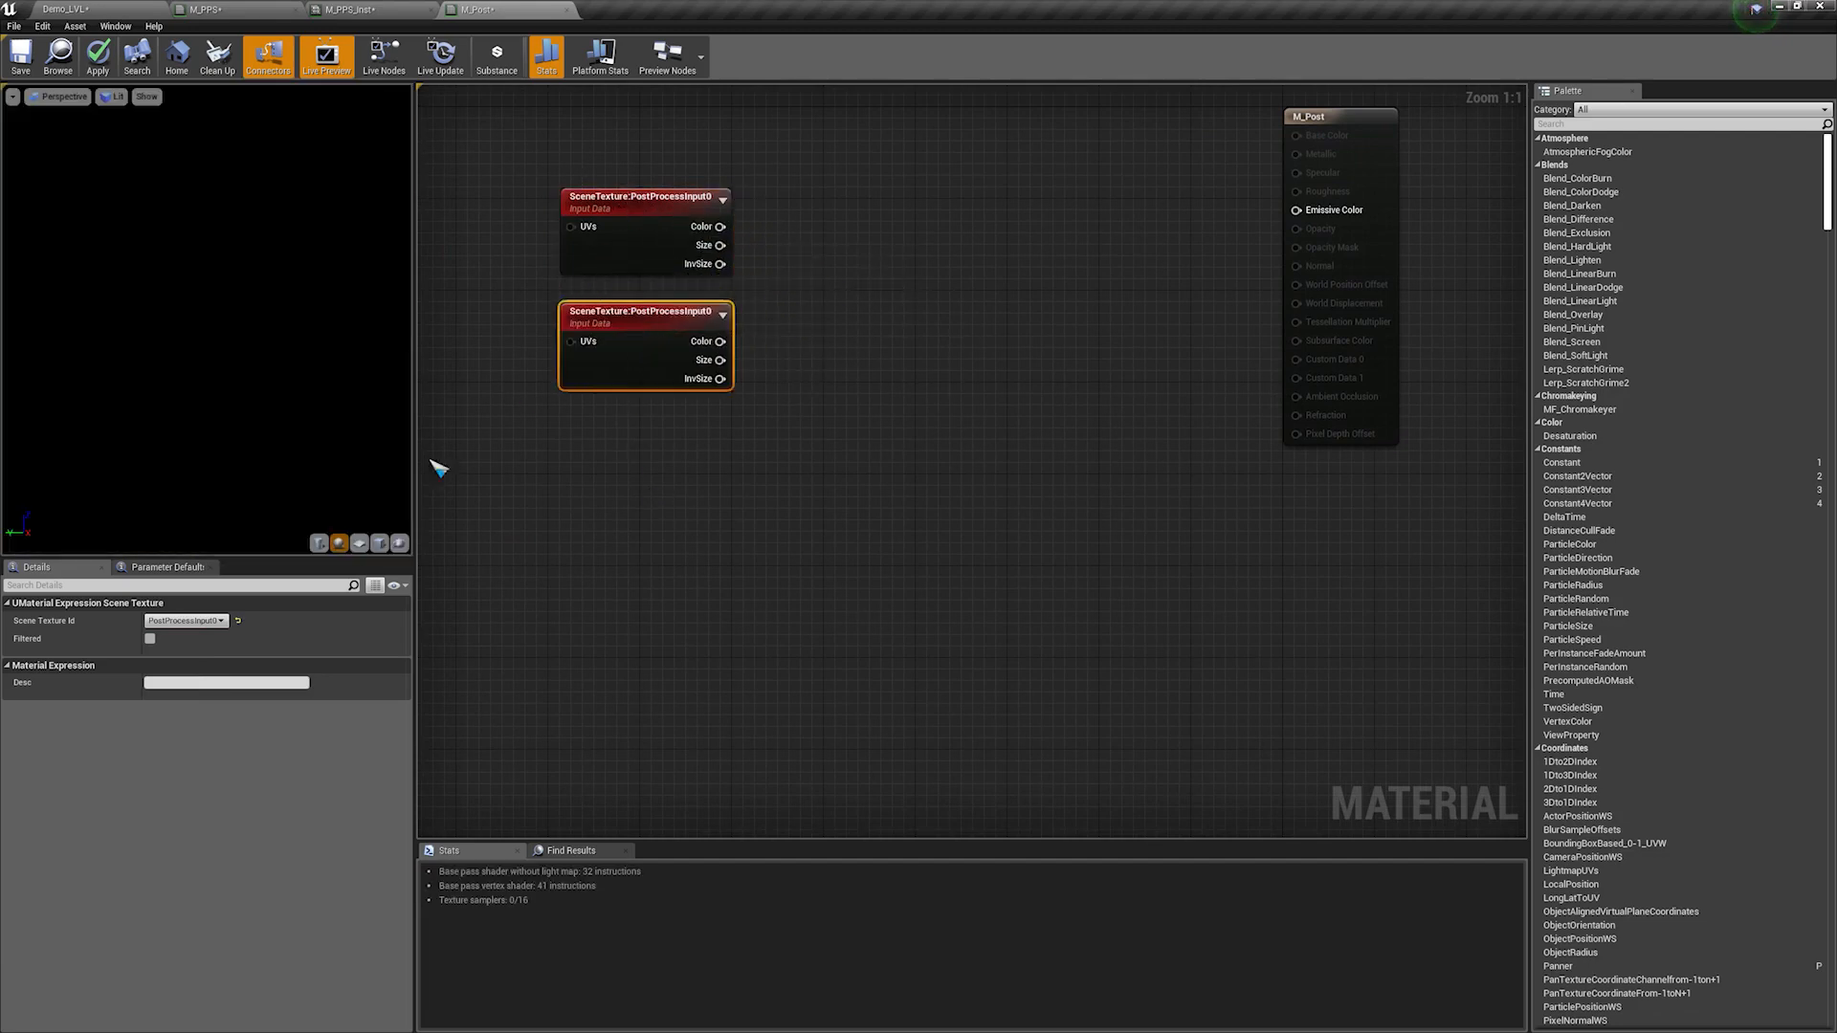
click(196, 621)
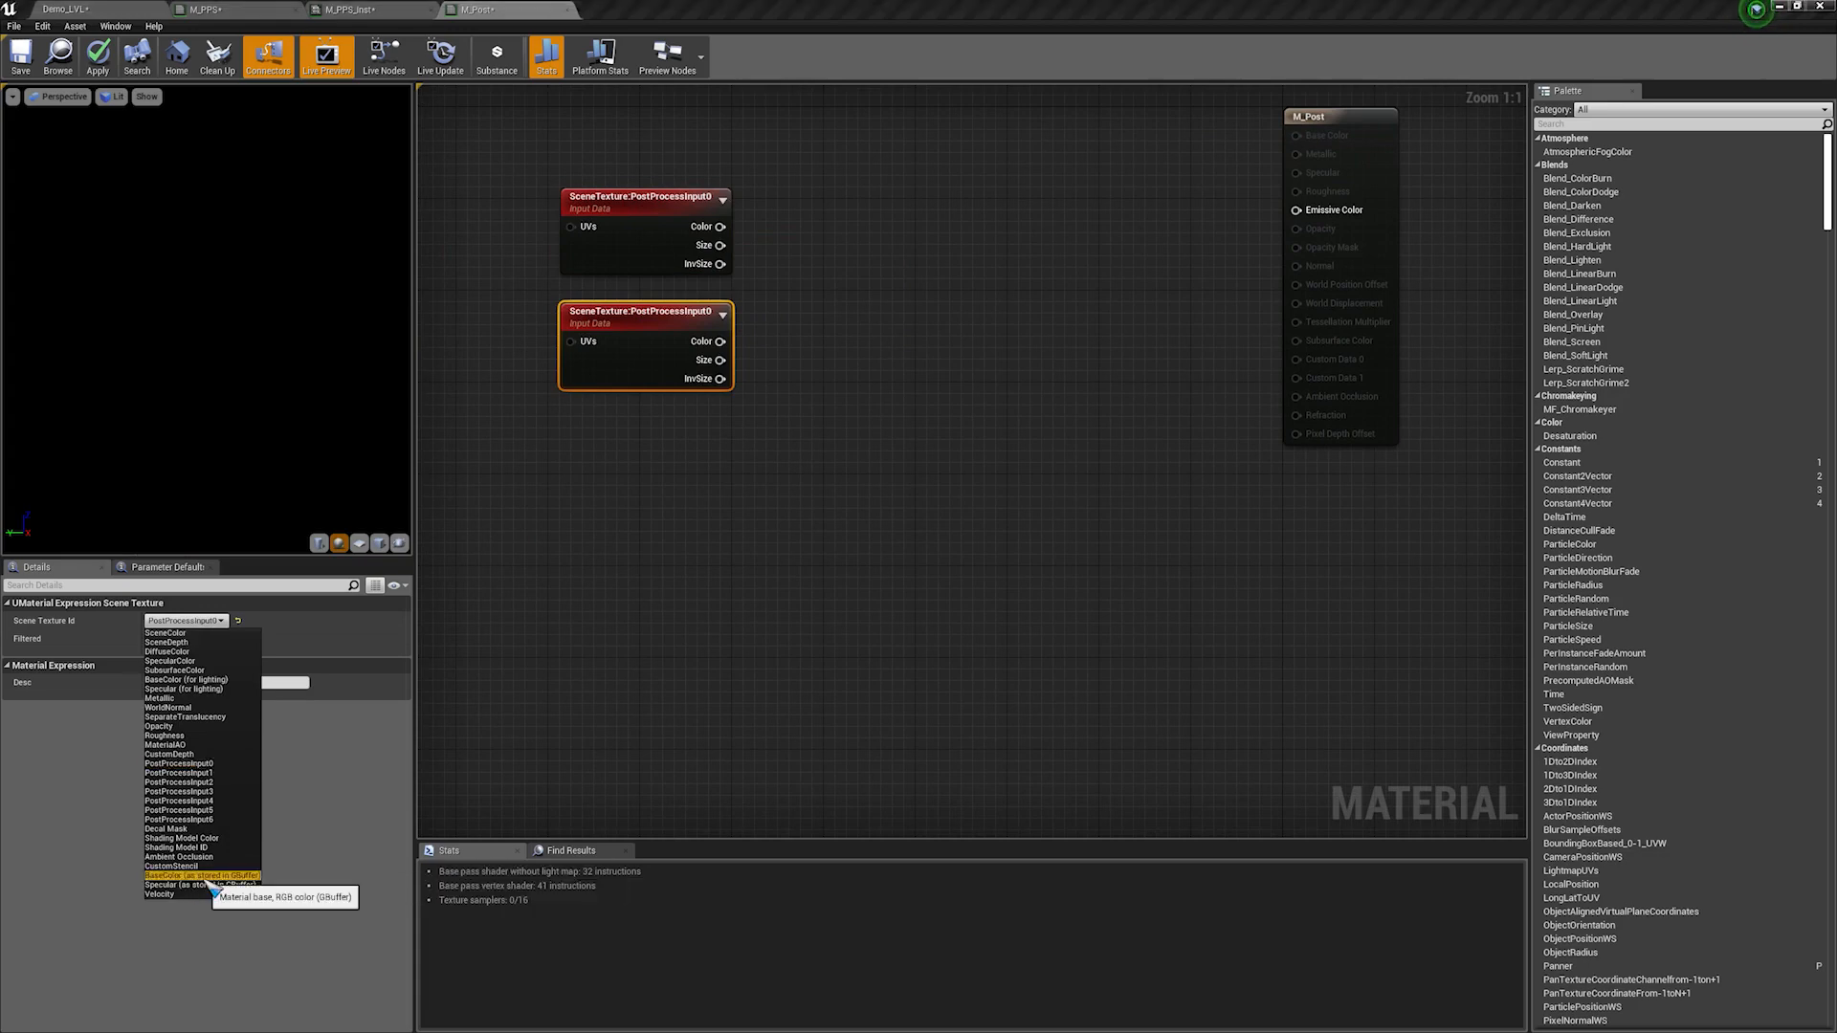
click(202, 877)
drag(662, 333, 639, 333)
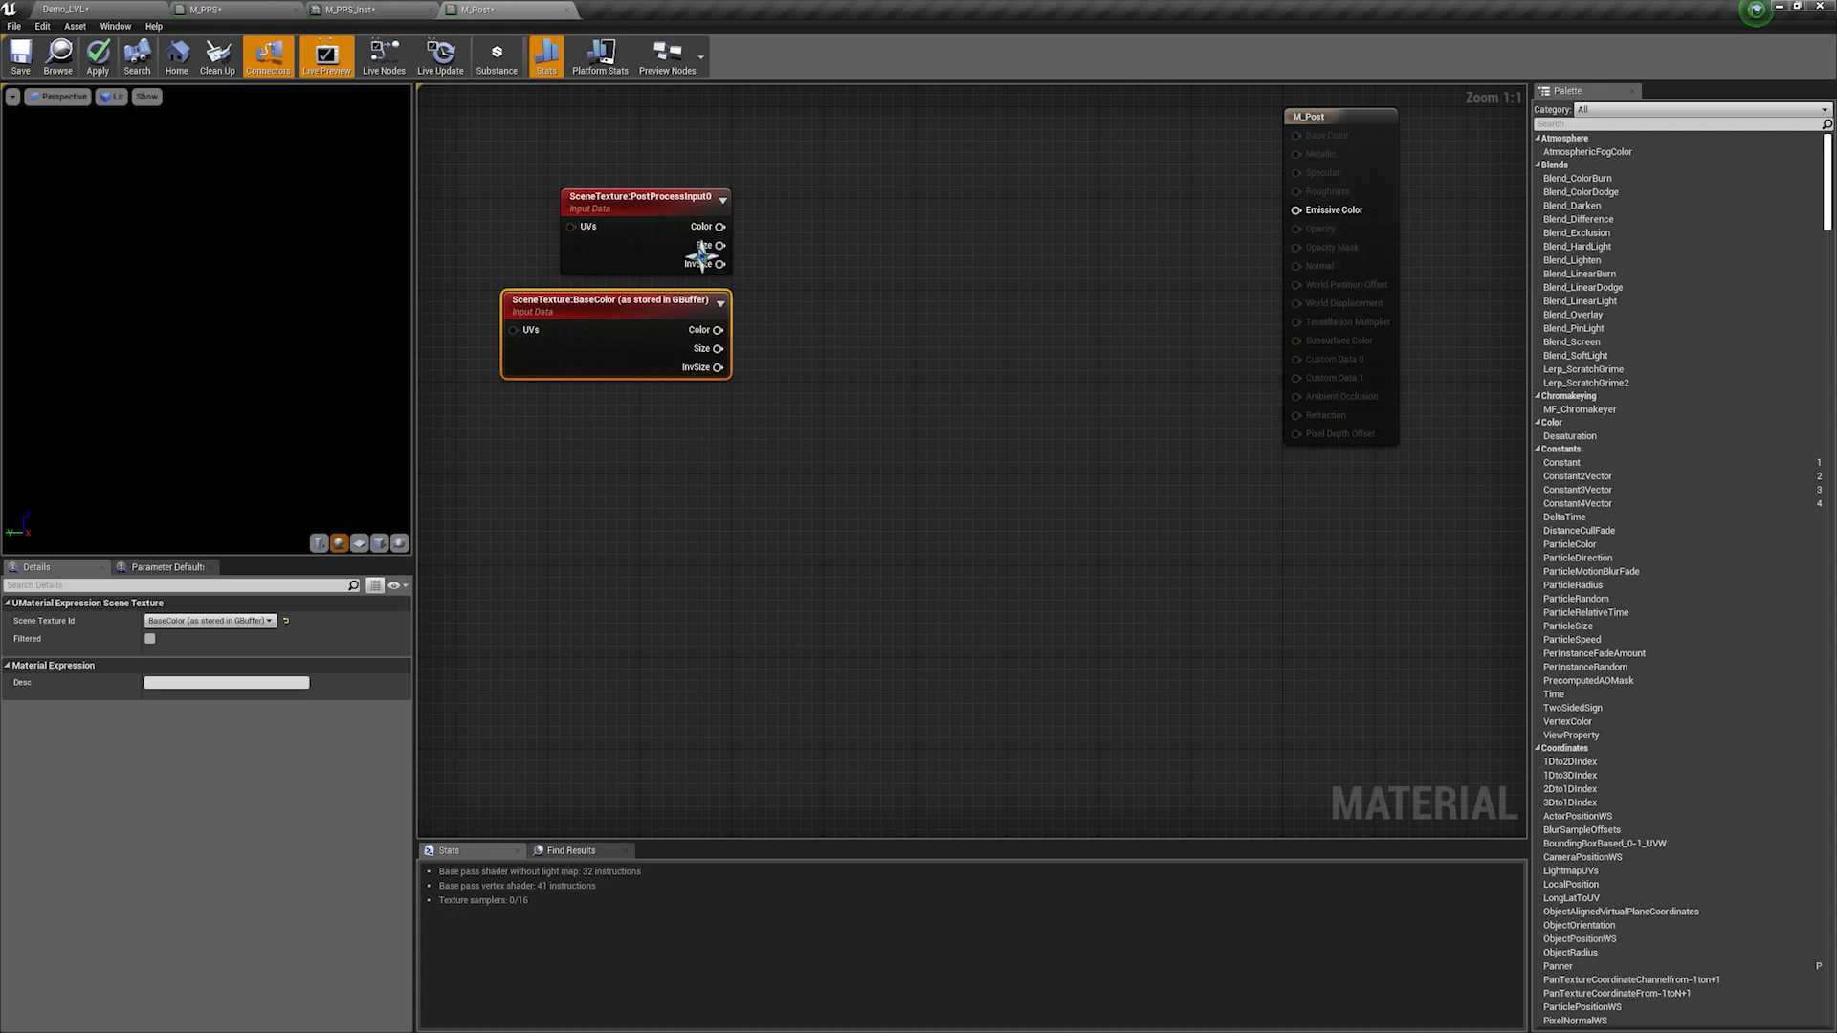
Step: Add a Desaturation node to the Color output of each of the two SceneTexture nodes
drag(719, 226, 835, 247)
text(desa)
click(871, 282)
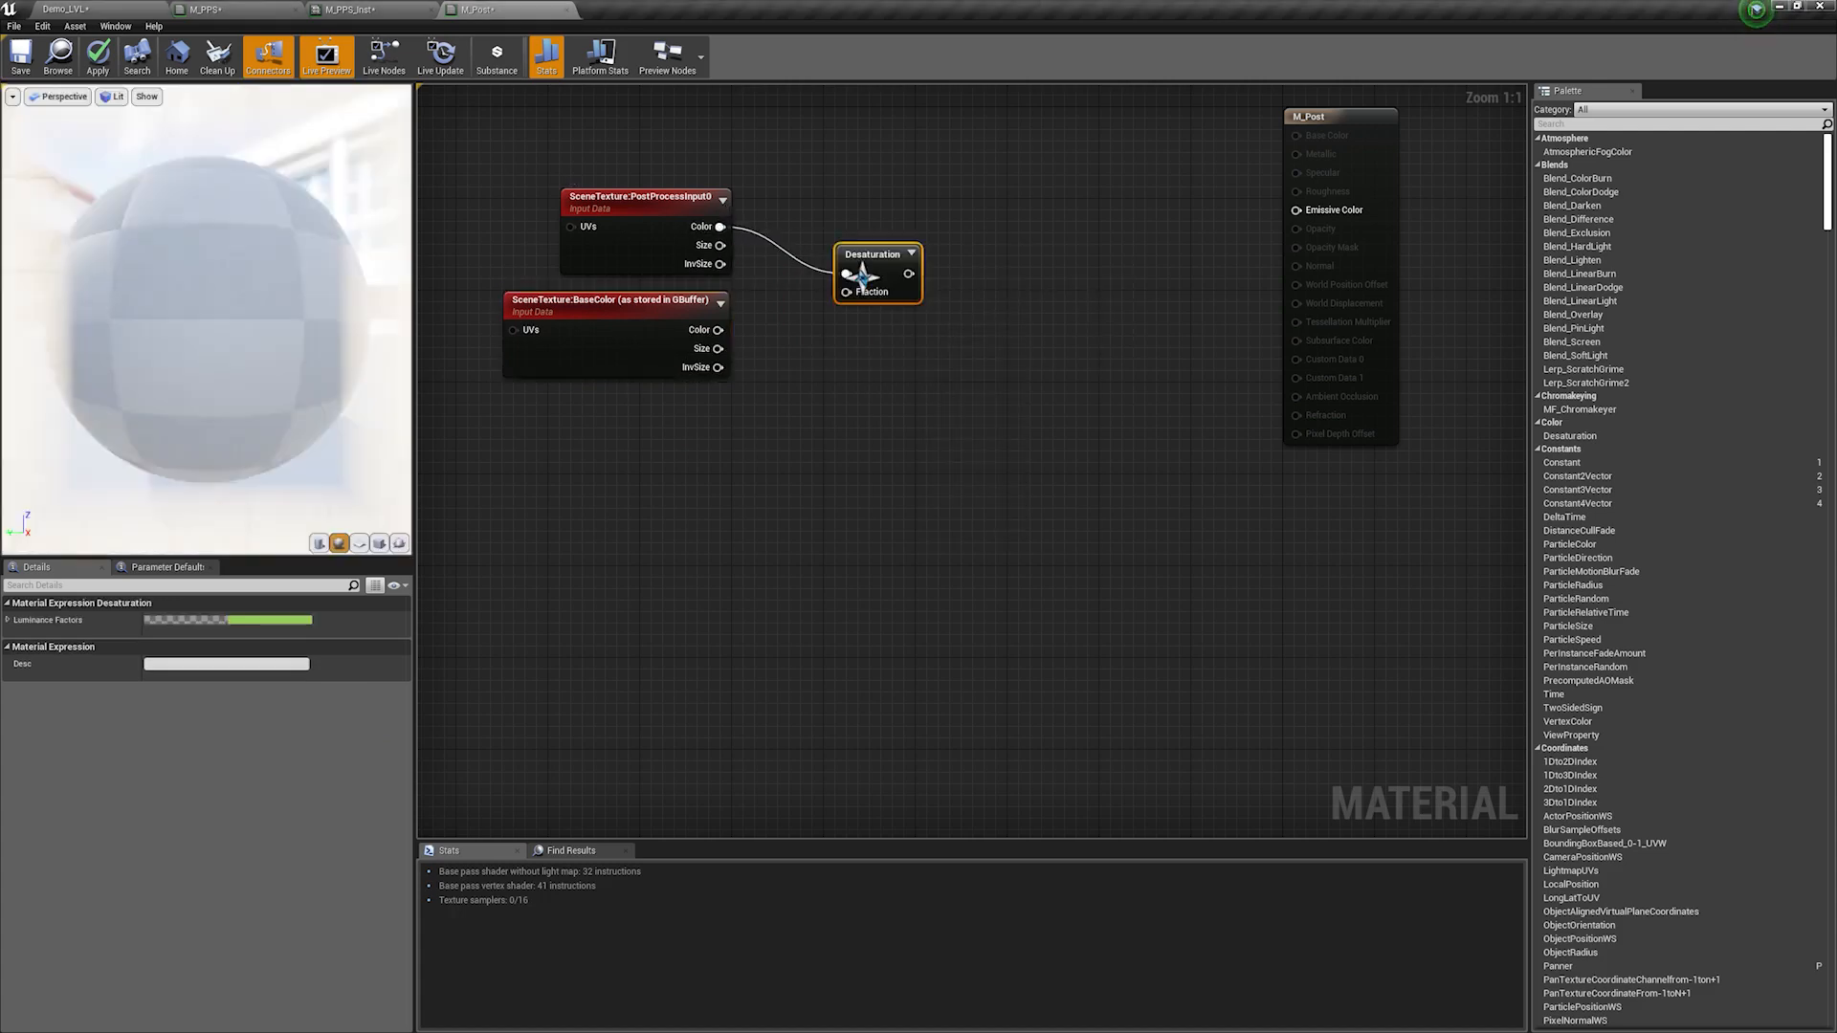
drag(717, 329, 831, 326)
text(desa)
click(885, 375)
right_drag(886, 308, 781, 333)
Step: Divide the PostProcessInput0 desaturation by the BaseColor desaturation and feed the result into input A of a new If node
drag(758, 252, 762, 254)
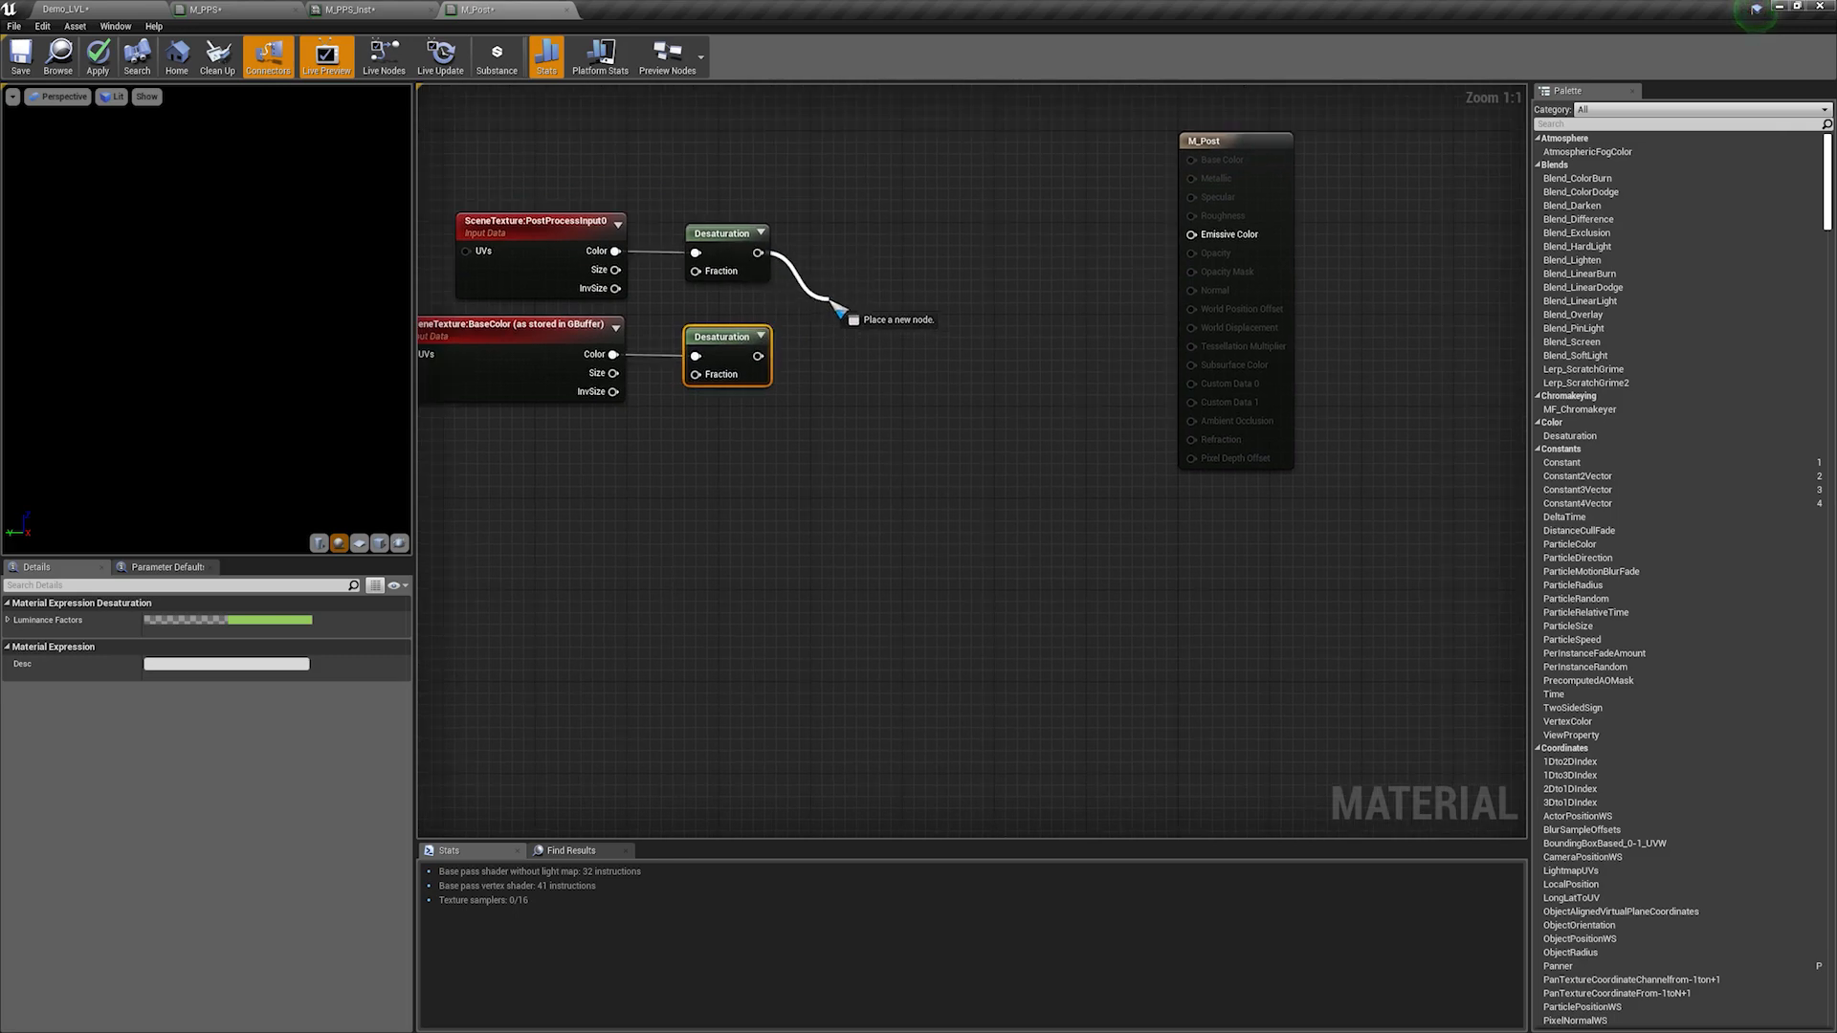
drag(831, 305, 832, 300)
text(di)
click(876, 440)
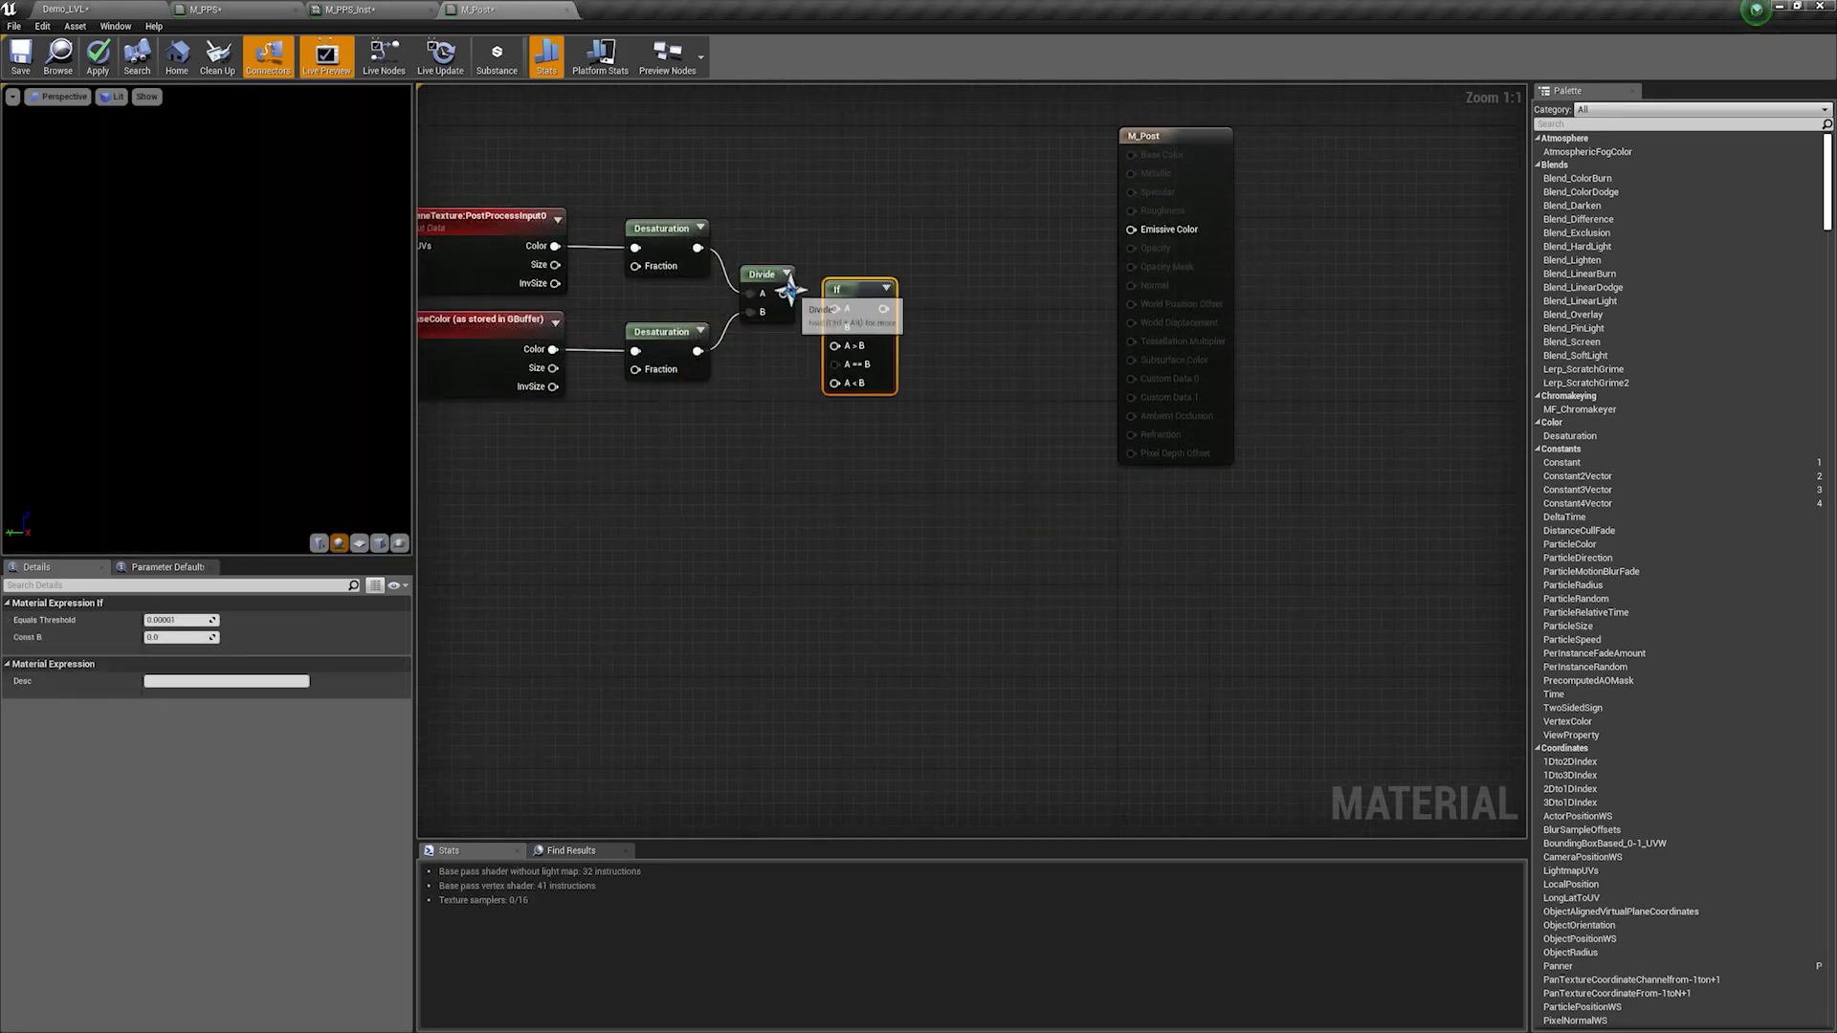
drag(784, 294, 840, 325)
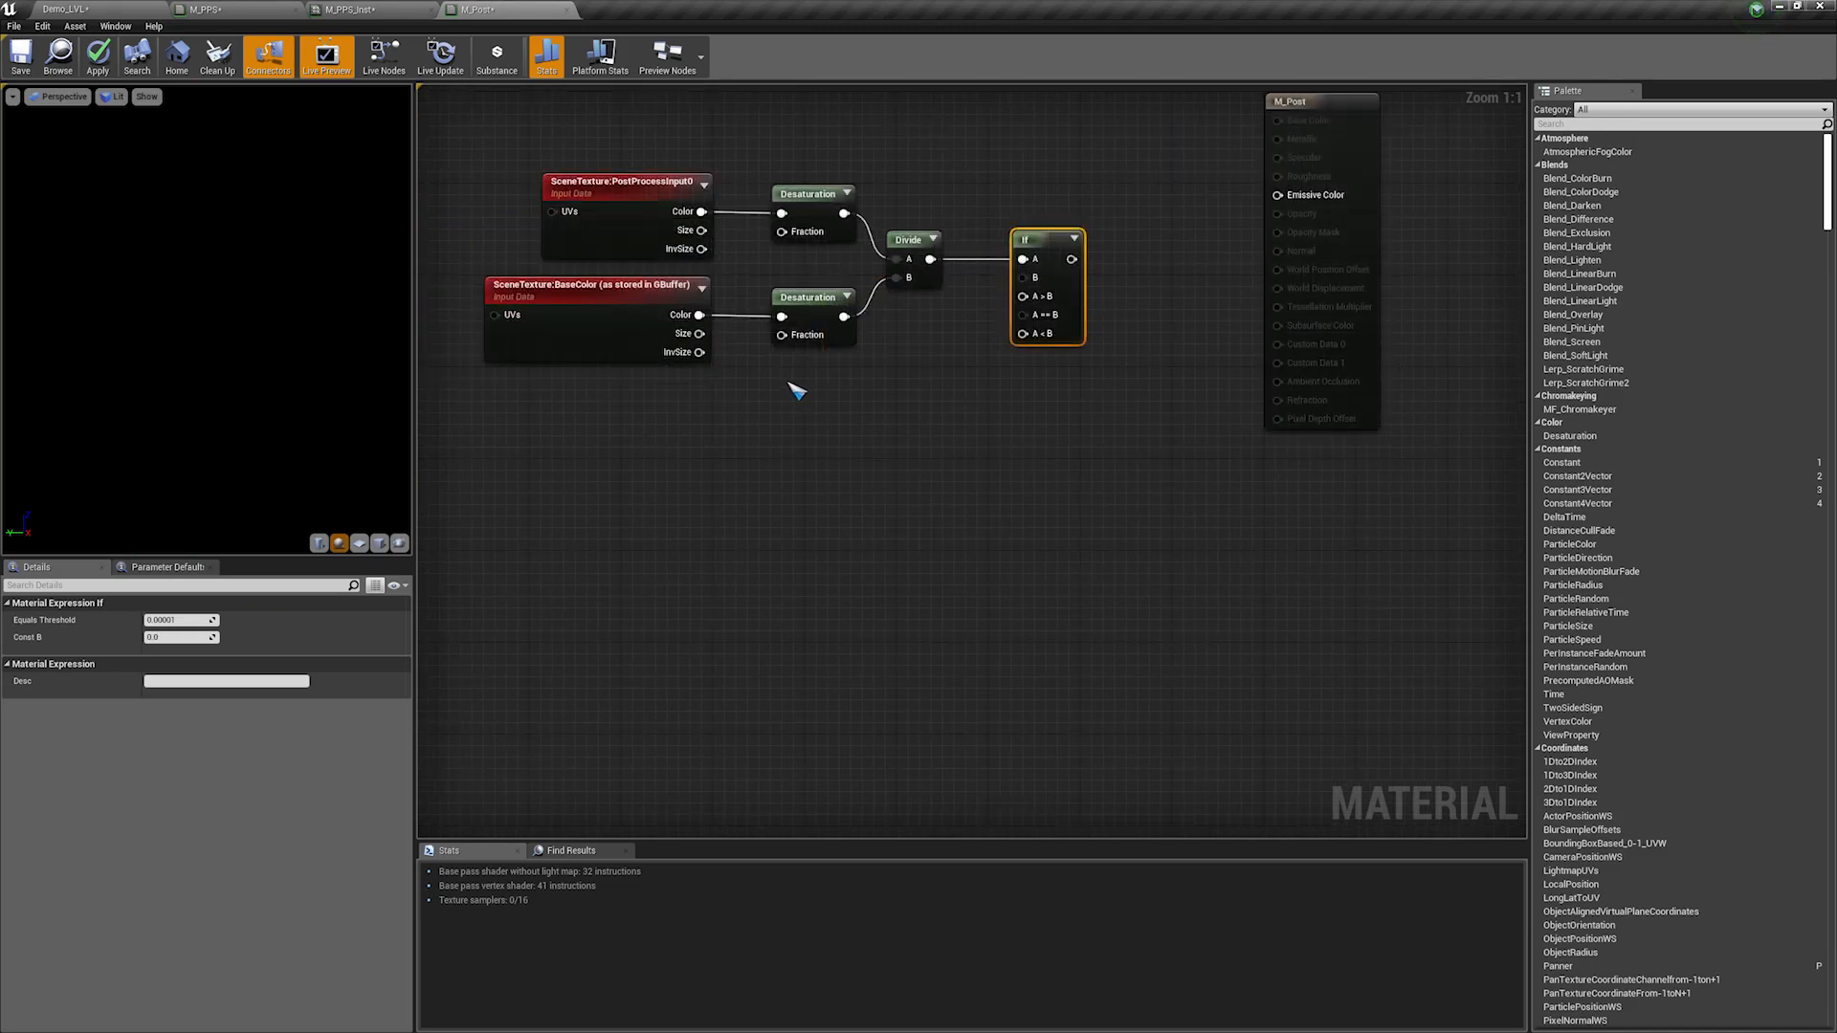
Step: Add a scalar parameter named Shadow Cutoff with default 0.5 and slider max 1.0, and connect it to the If node's B input
click(796, 390)
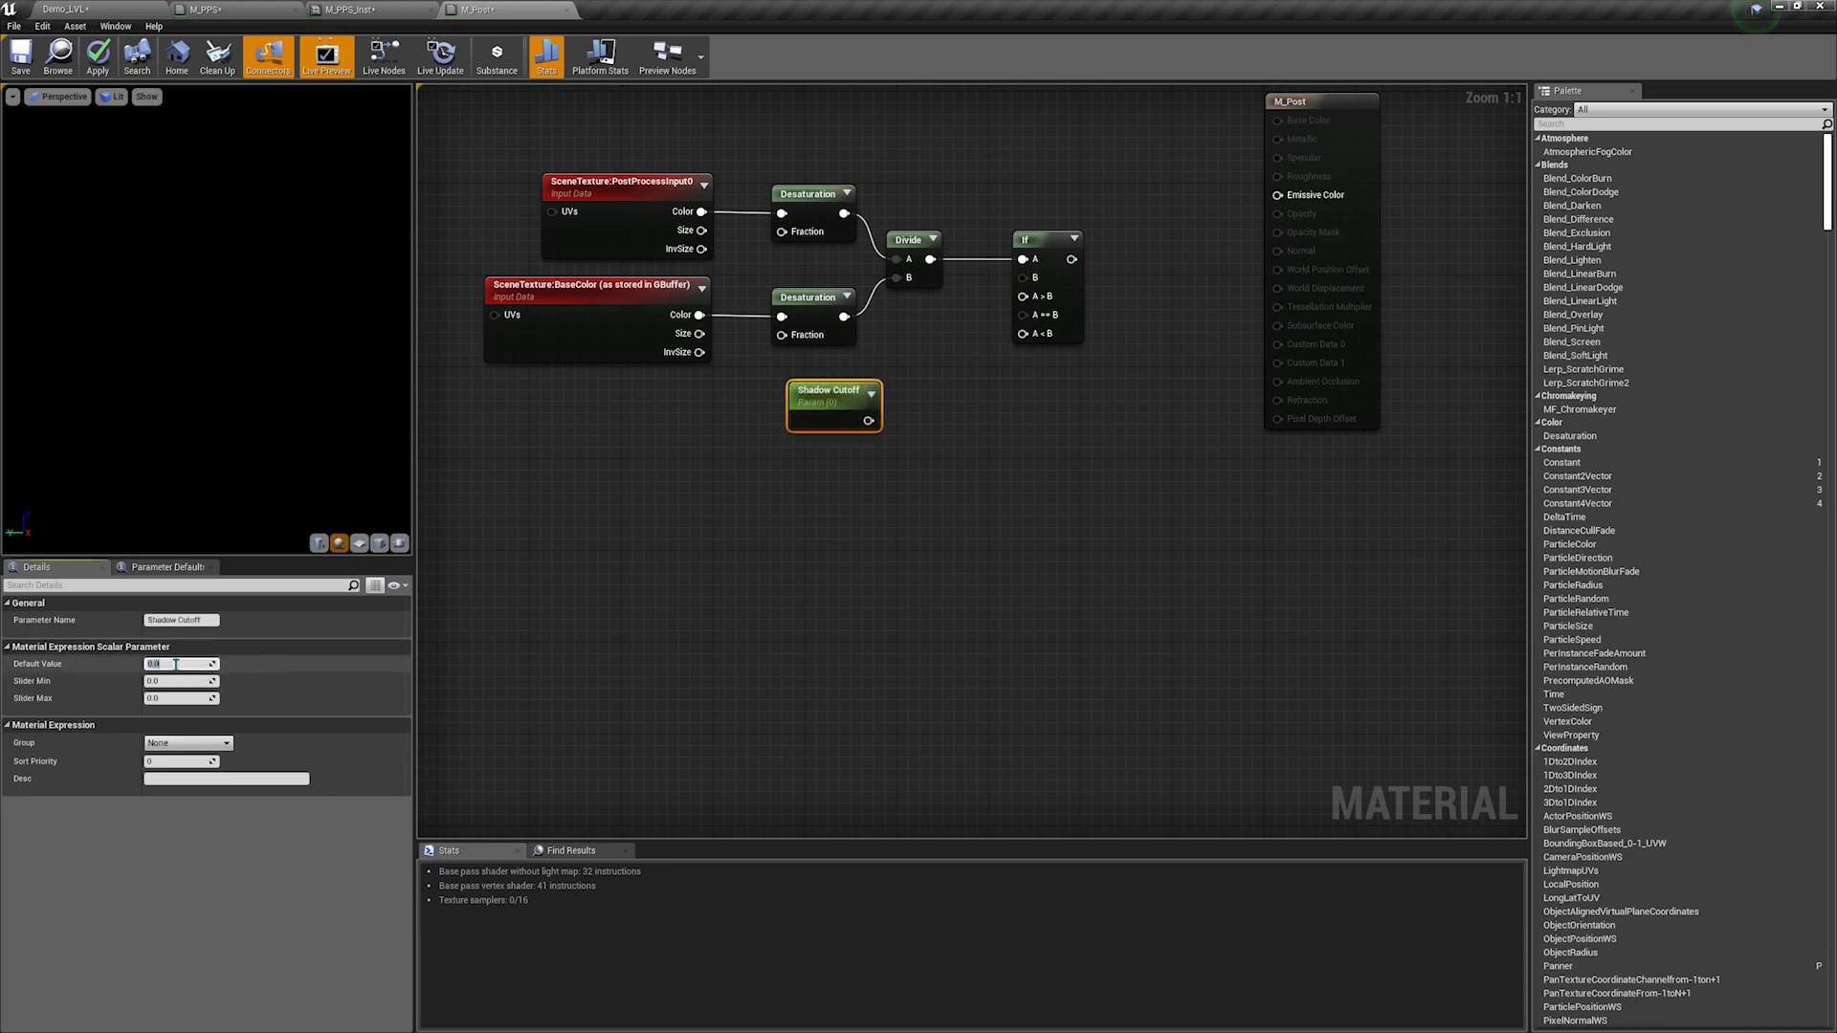
key(Return)
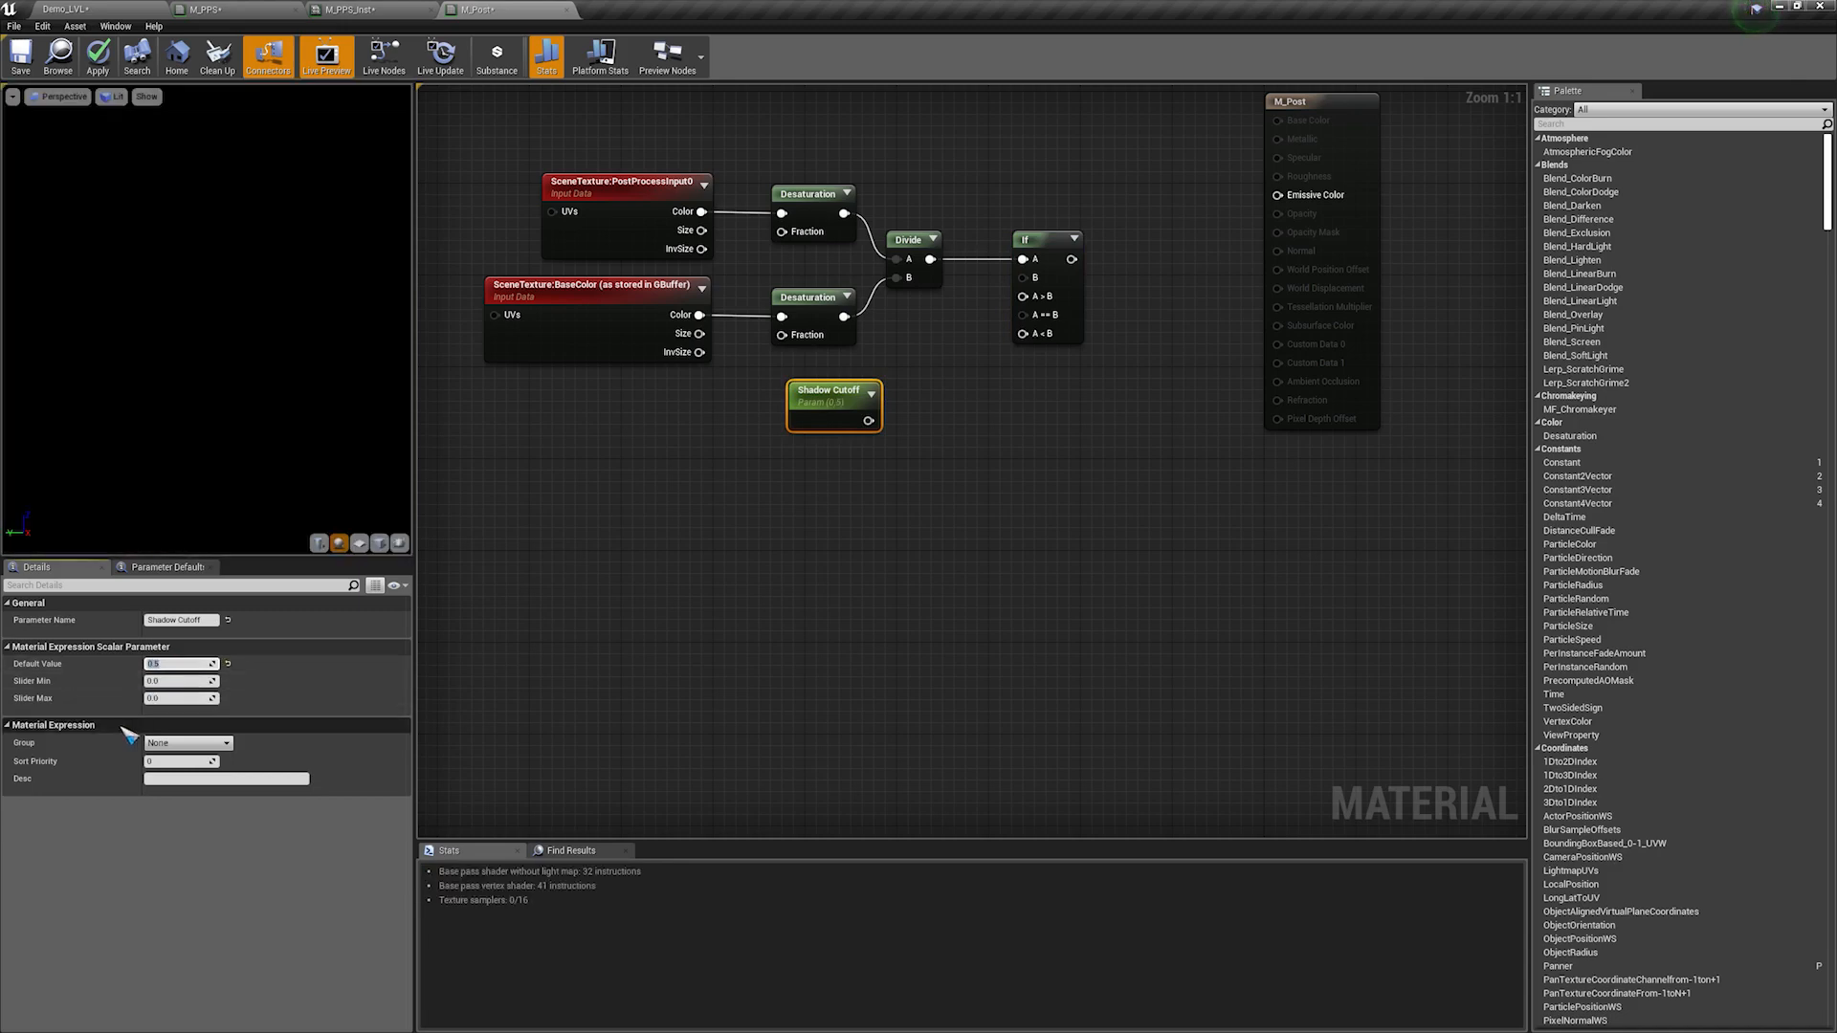
click(164, 699)
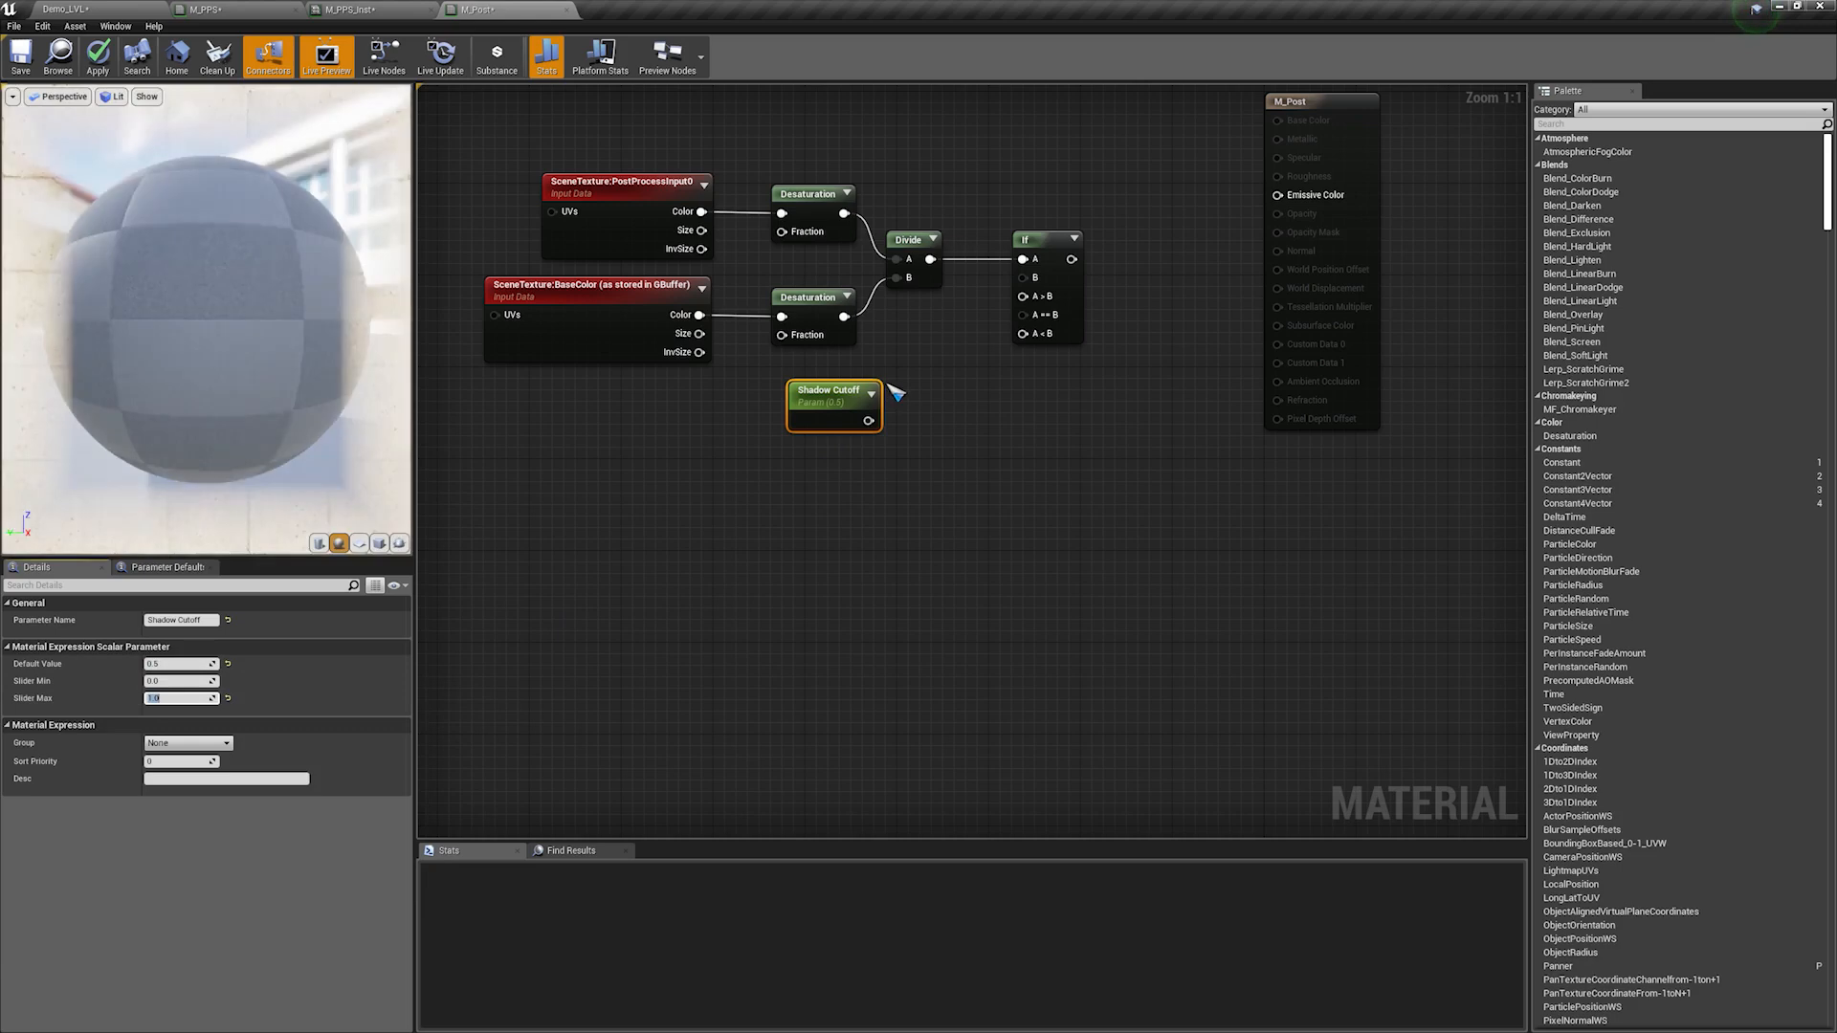
drag(868, 421, 1035, 294)
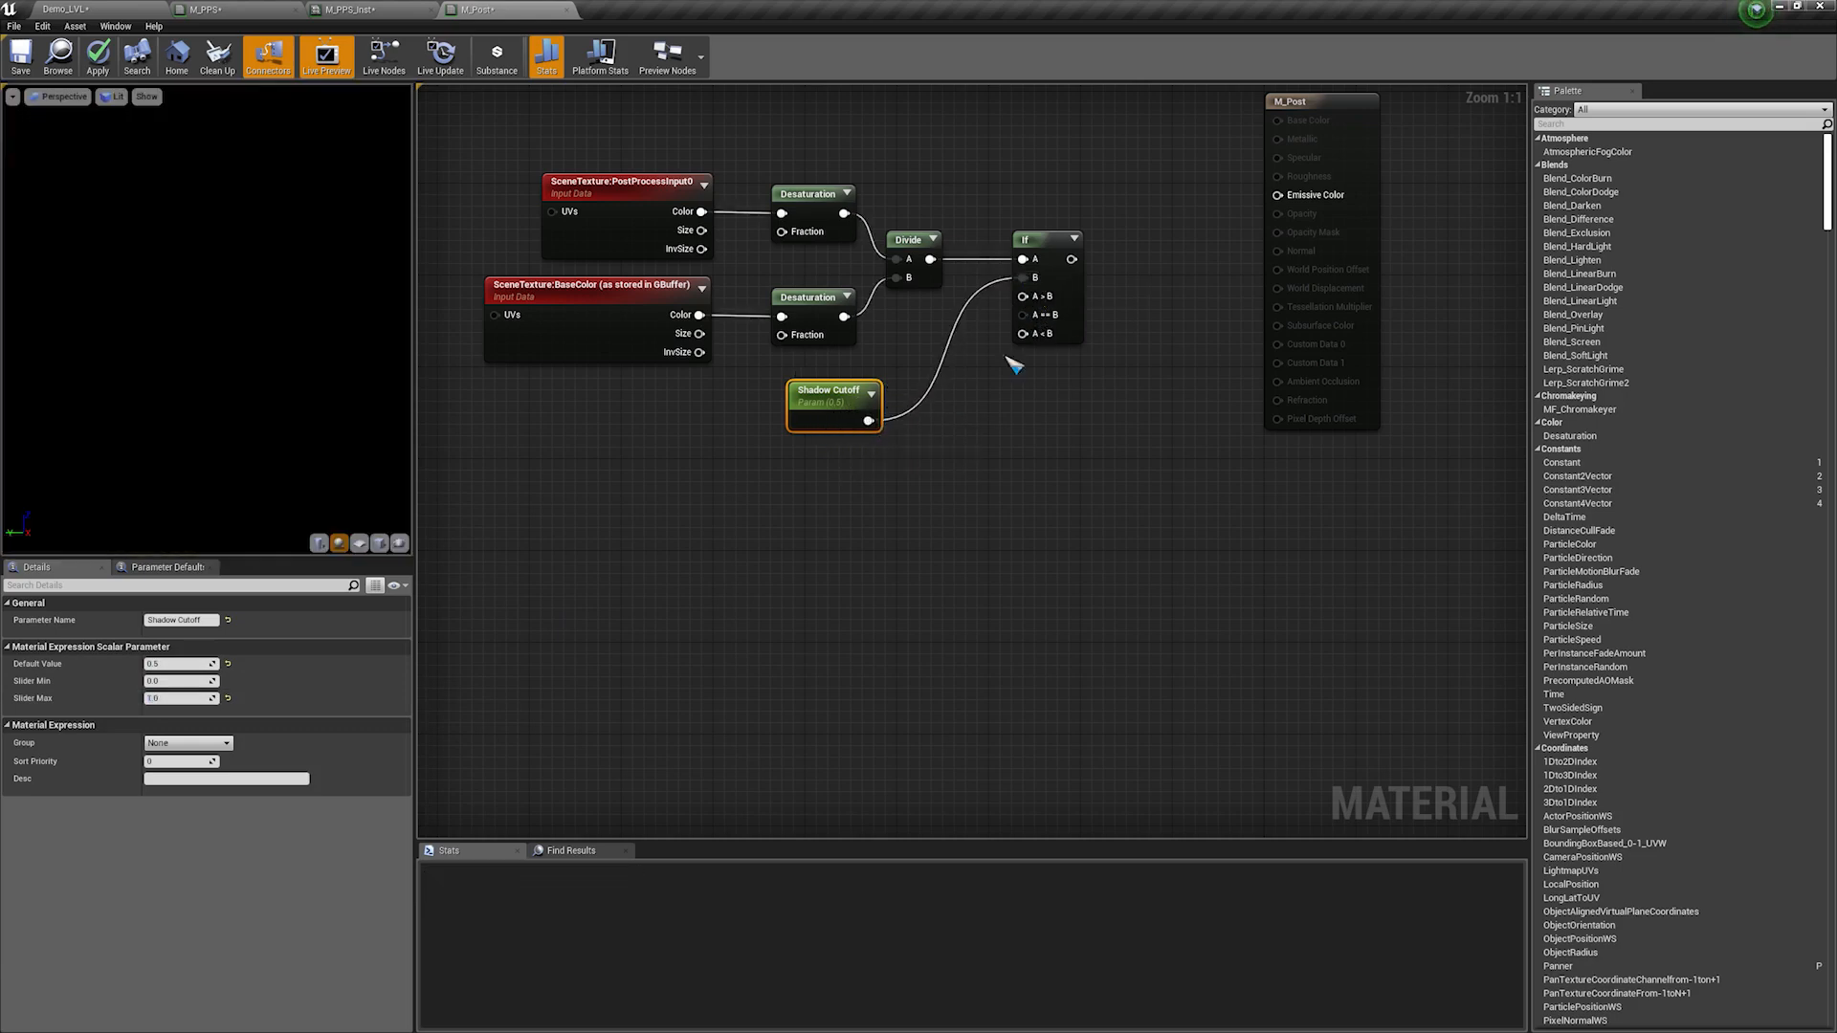
Step: Add constants 1 and 0, connecting 1 to the If node's A > B input and 0 to its A < B input
click(845, 500)
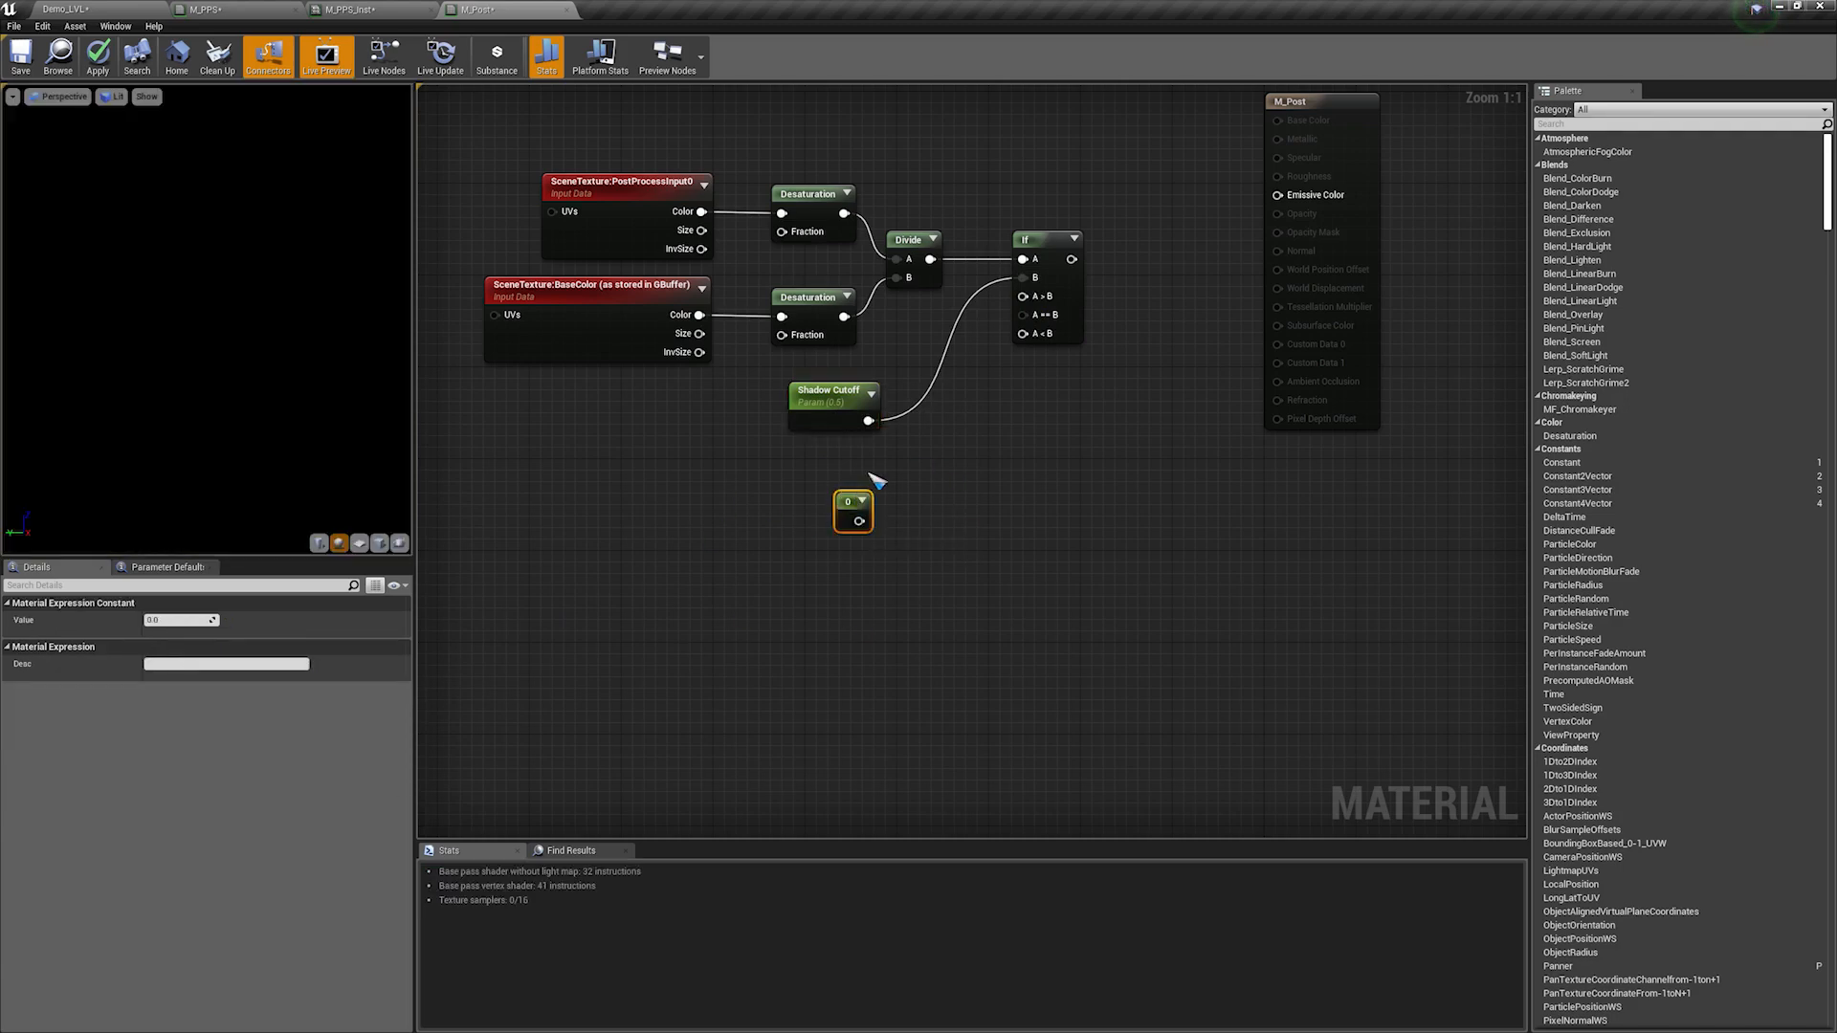
drag(858, 522, 1023, 295)
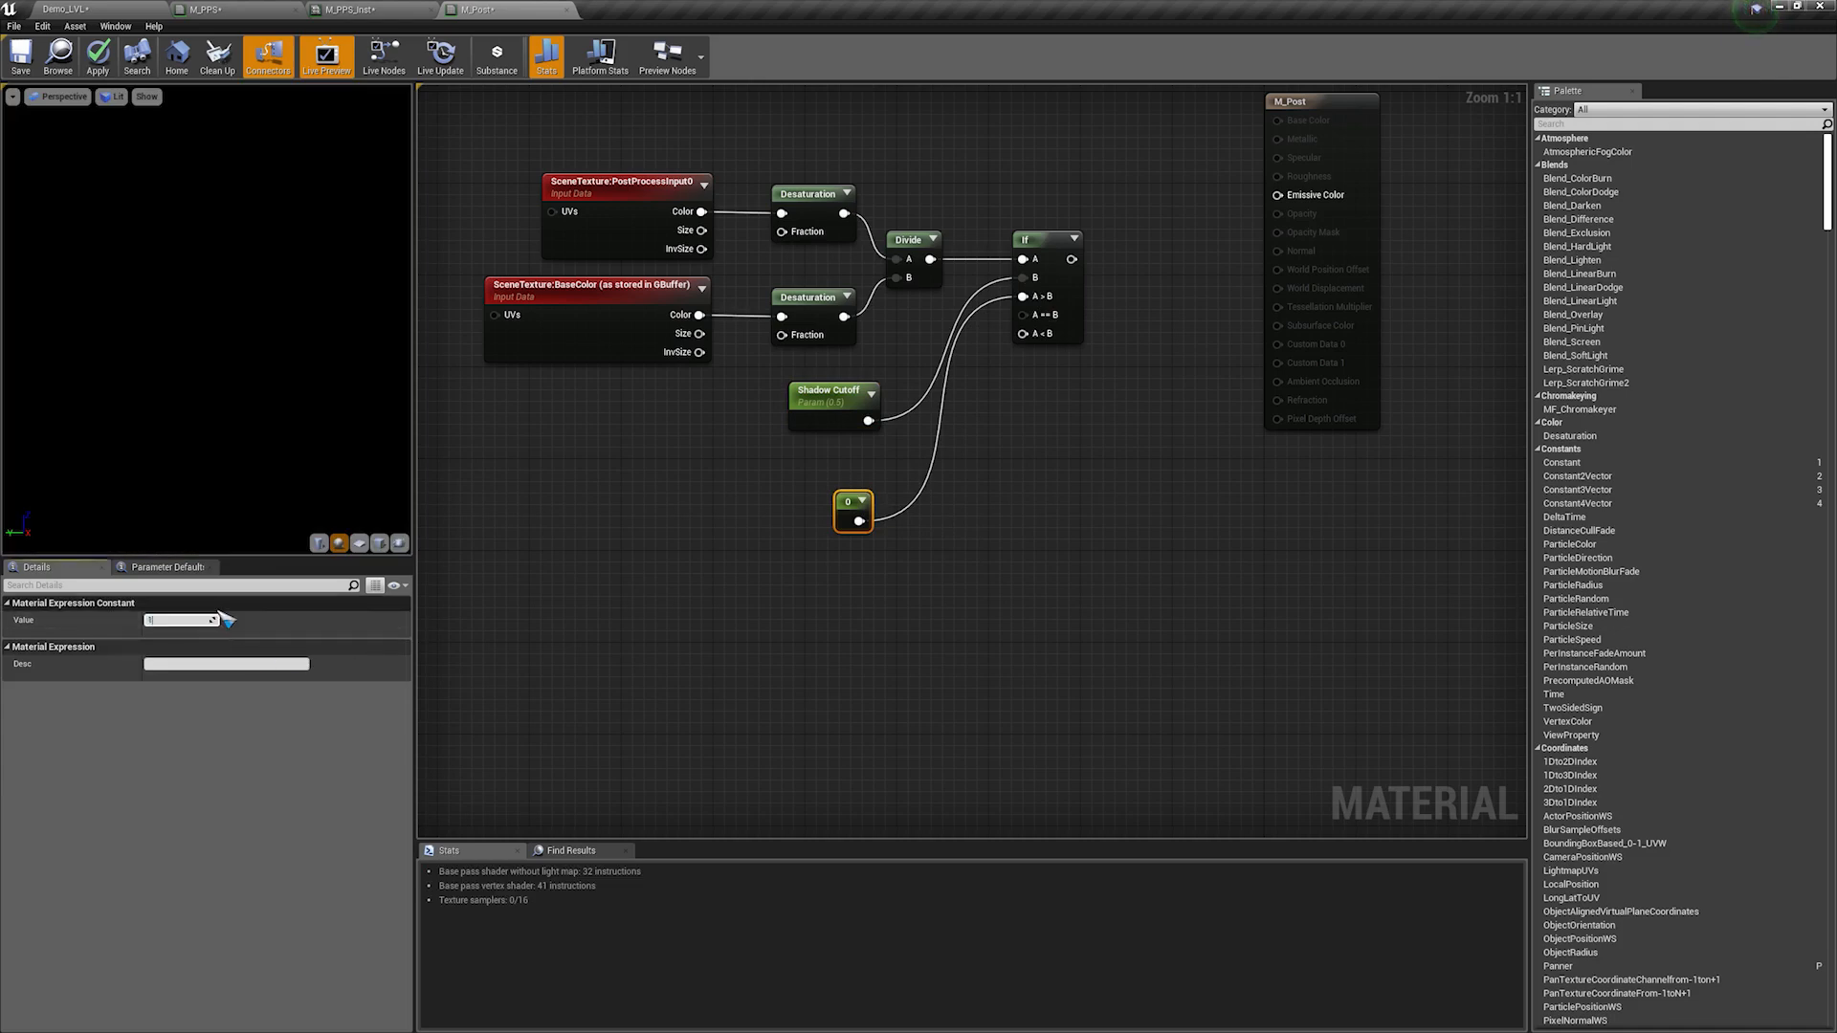
click(828, 564)
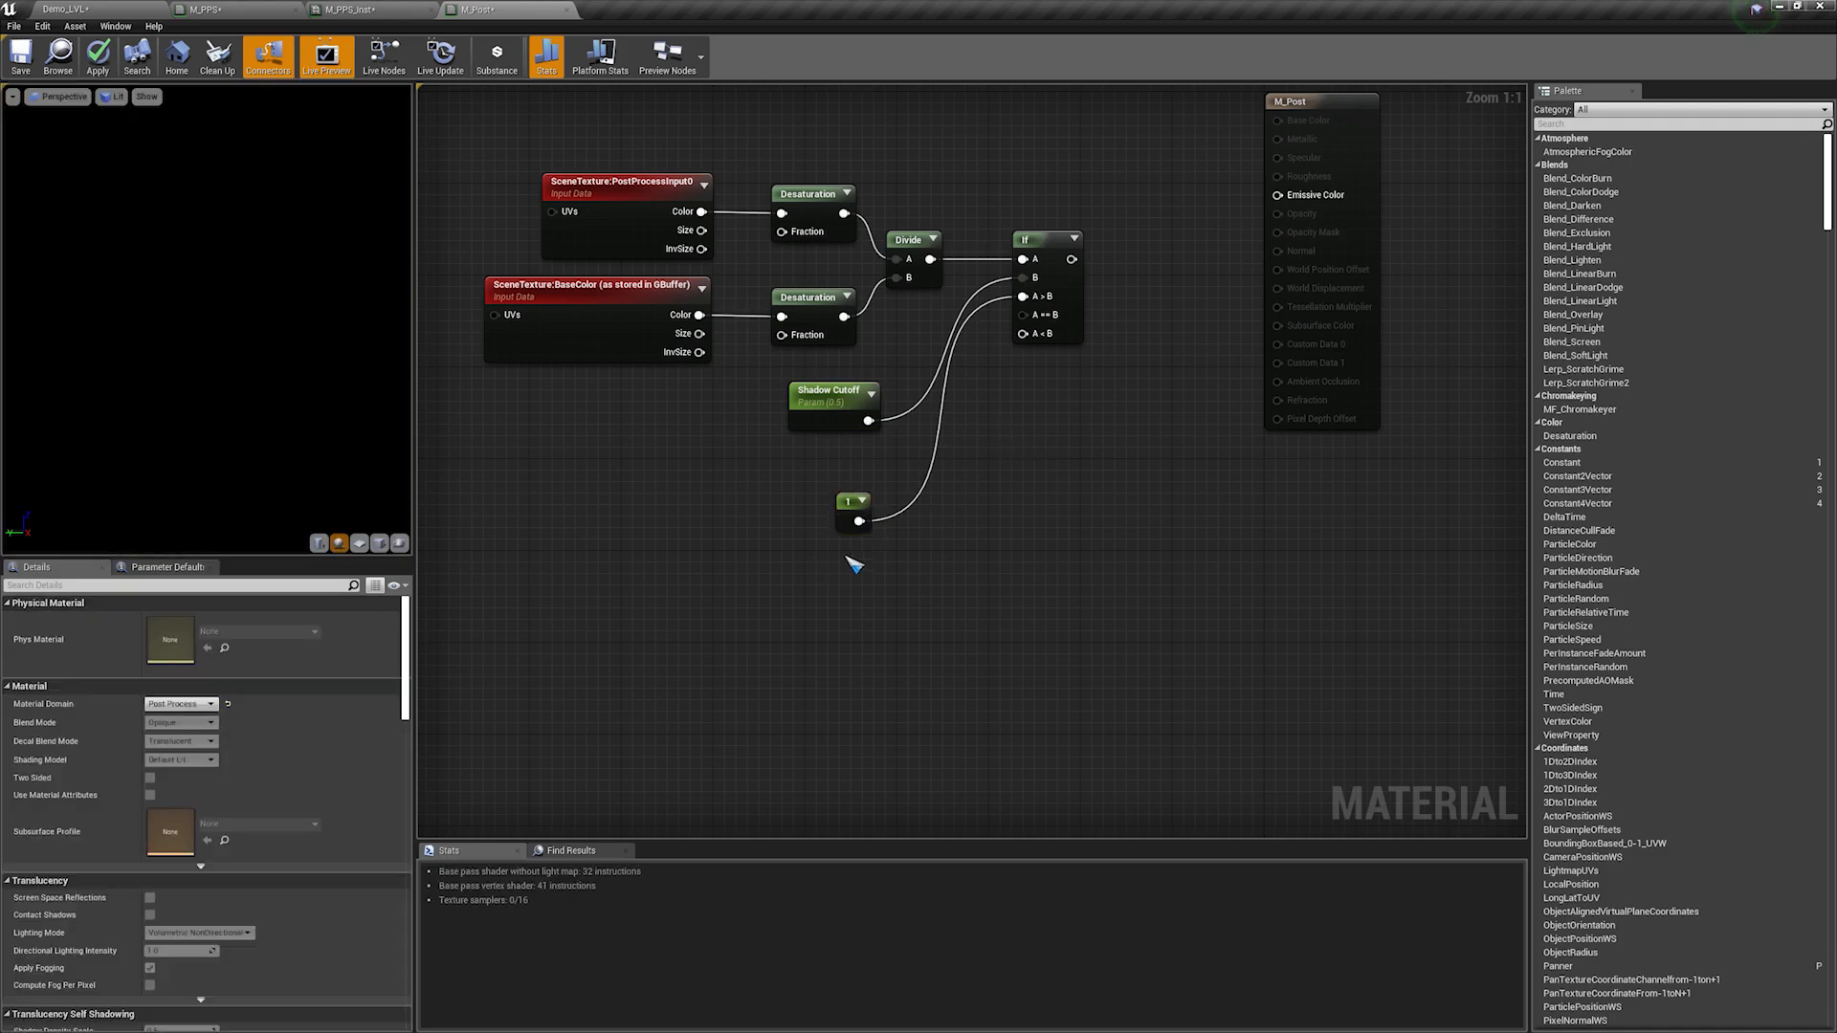
click(851, 567)
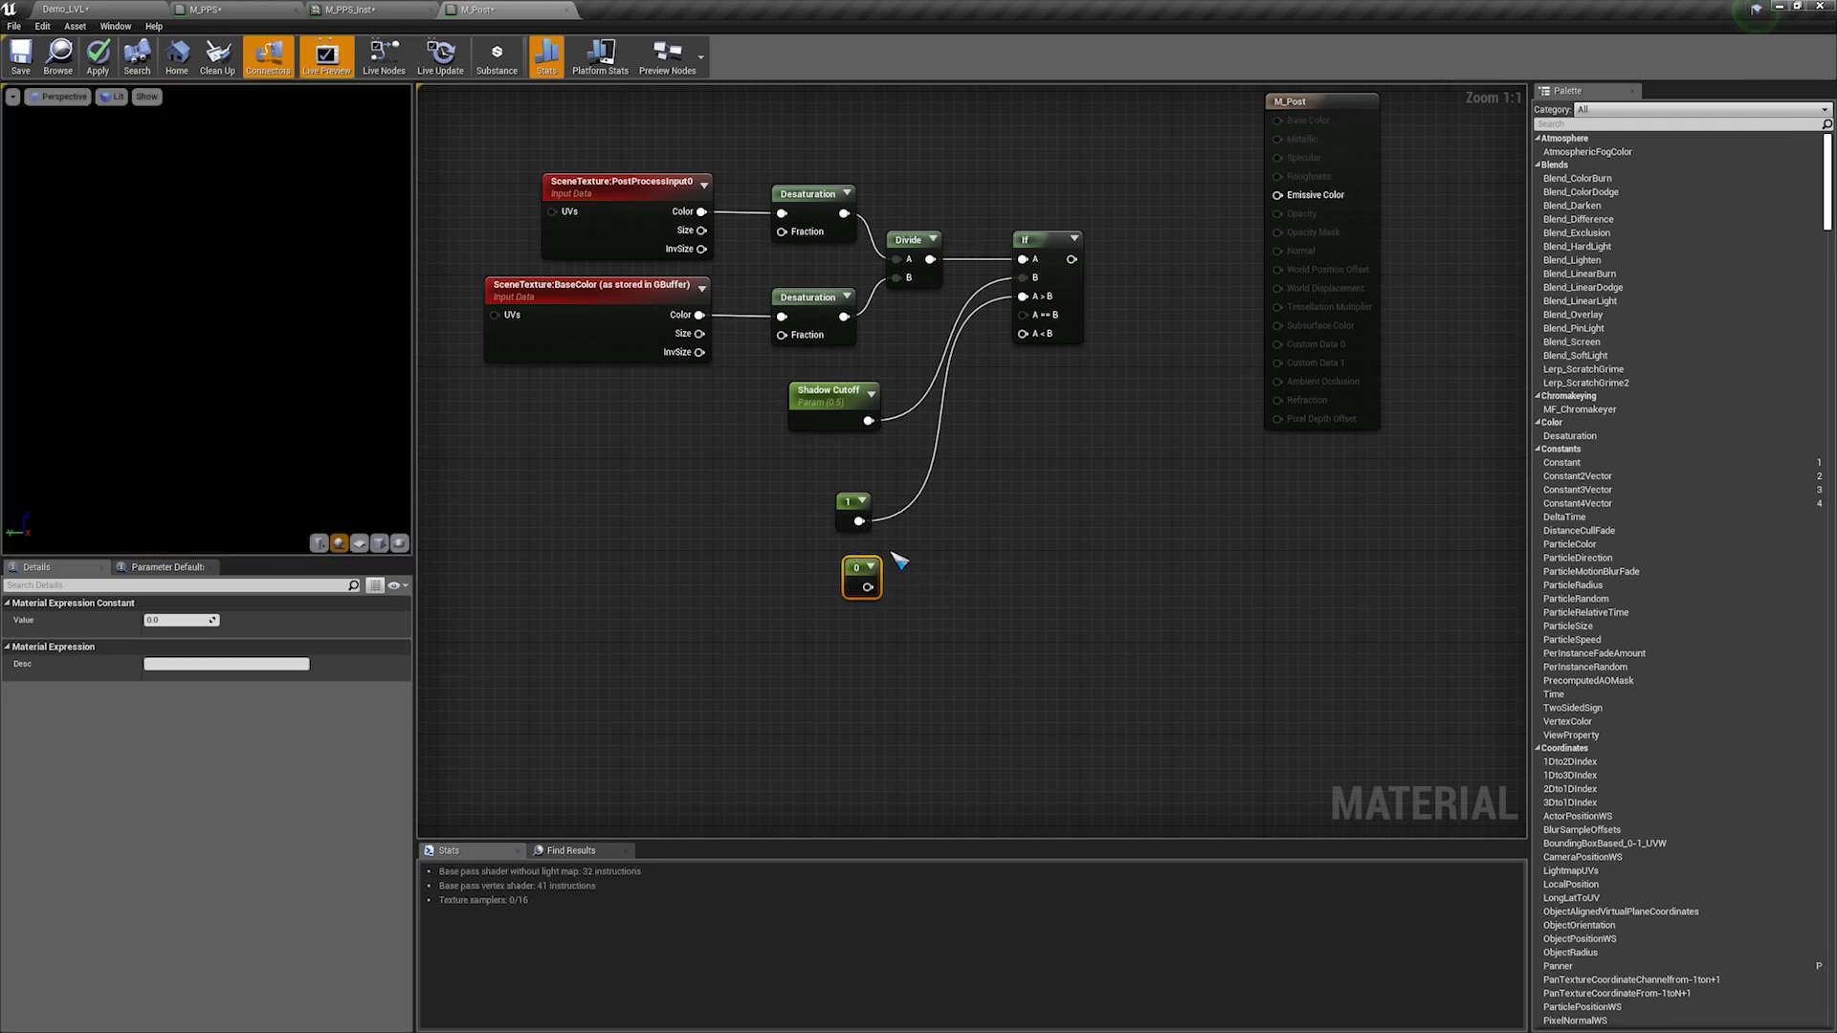
drag(867, 586, 1049, 343)
Step: Connect the If node's output to M_Post's Emissive Color, apply the material and inspect the preview
drag(1071, 258, 1342, 200)
click(98, 55)
drag(200, 362, 287, 430)
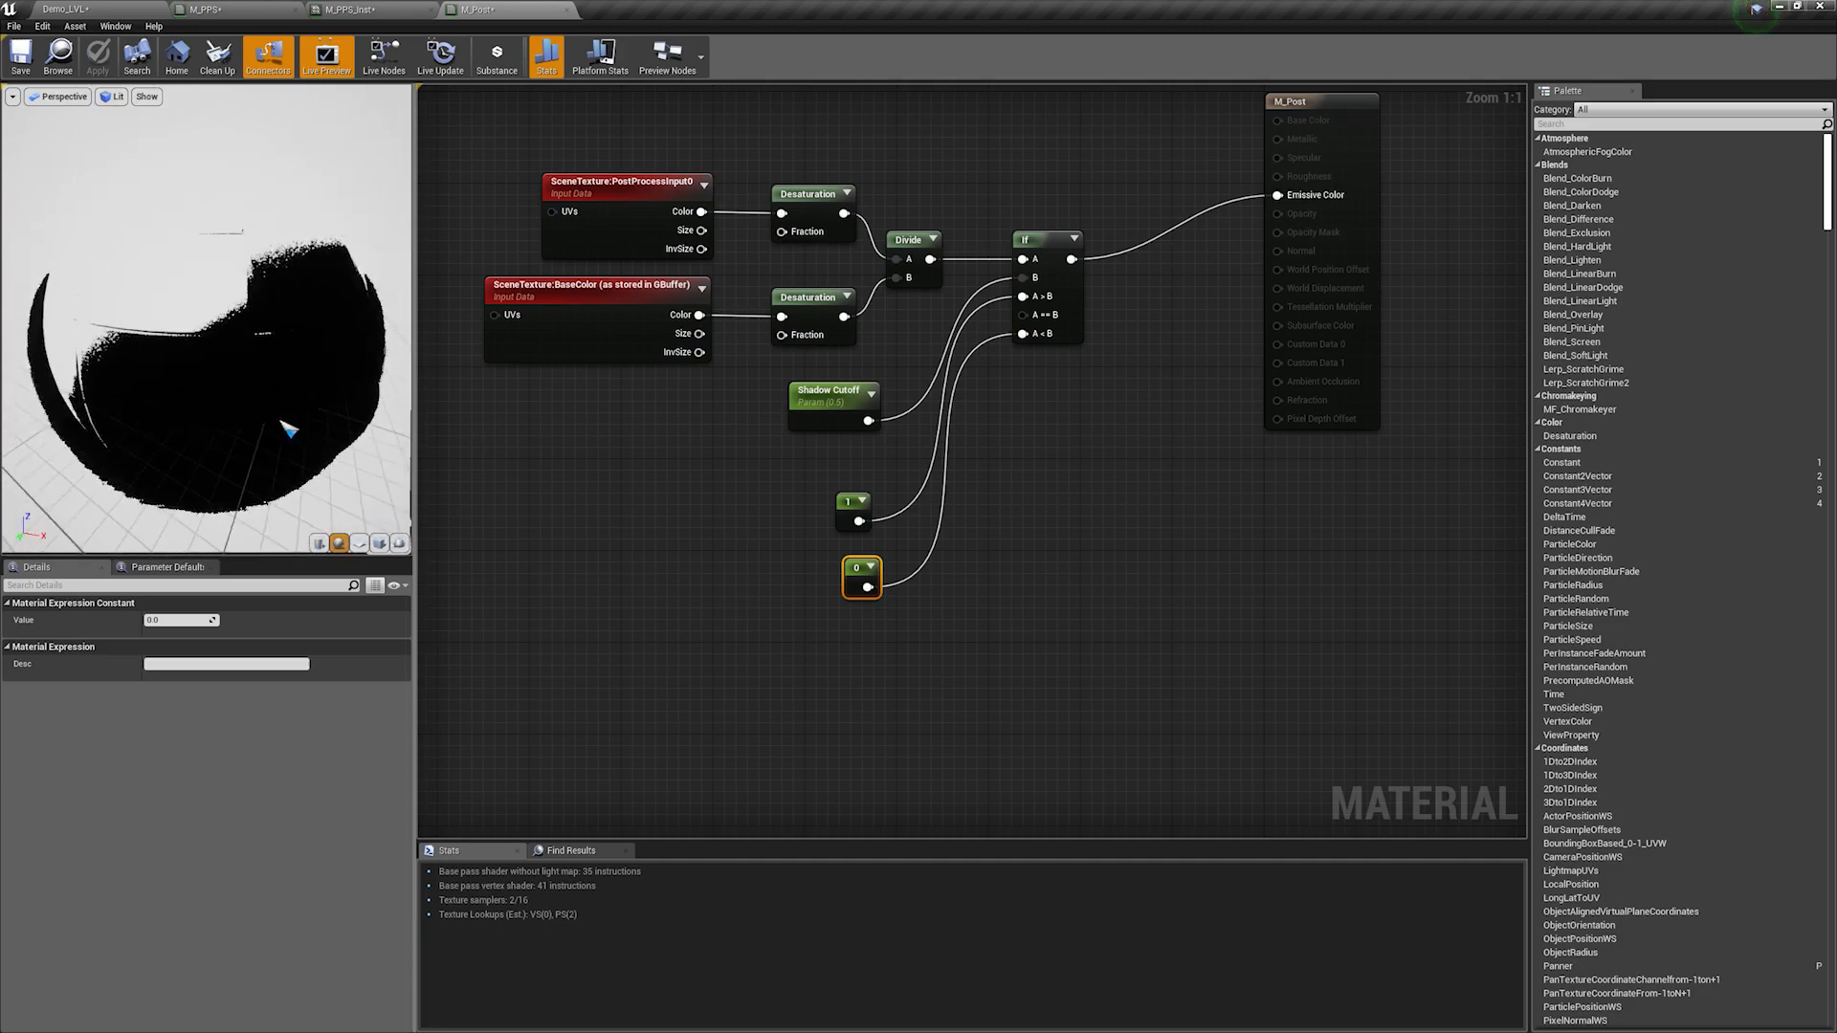
Step: Create a material instance of M_Post in the Youtube folder, keeping the suggested name
click(153, 11)
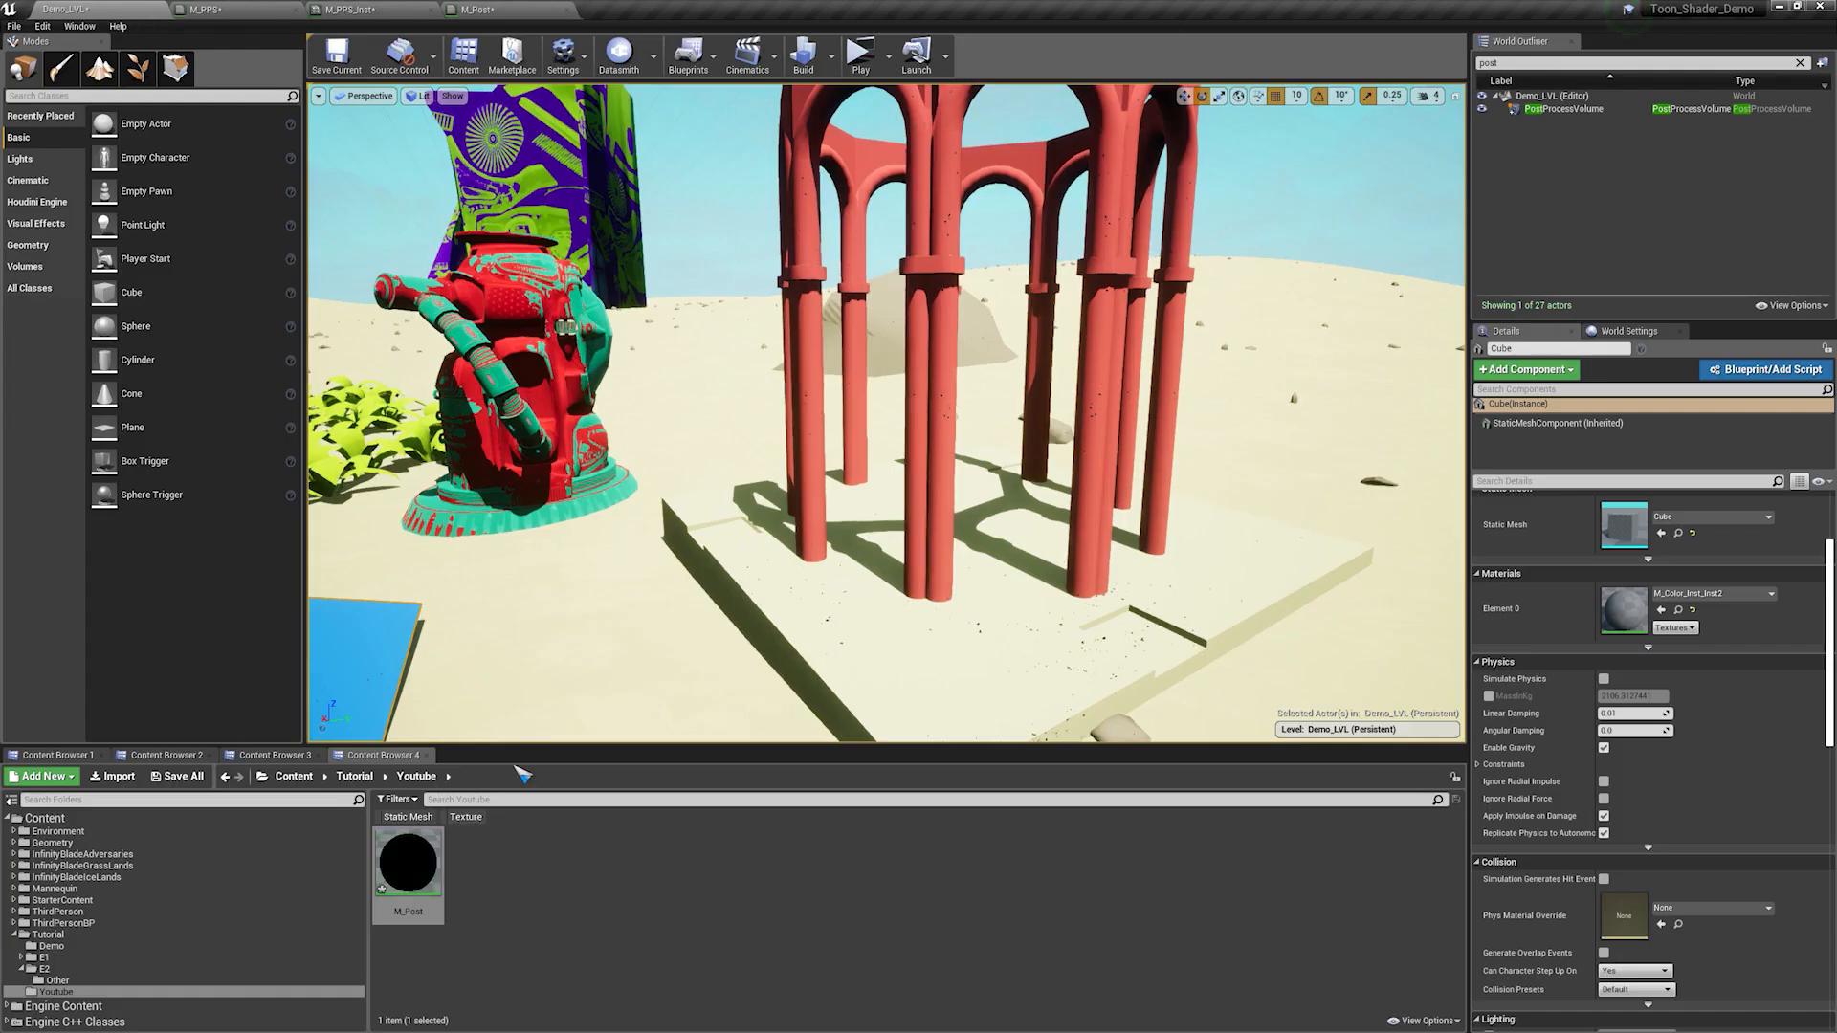
right_click(438, 864)
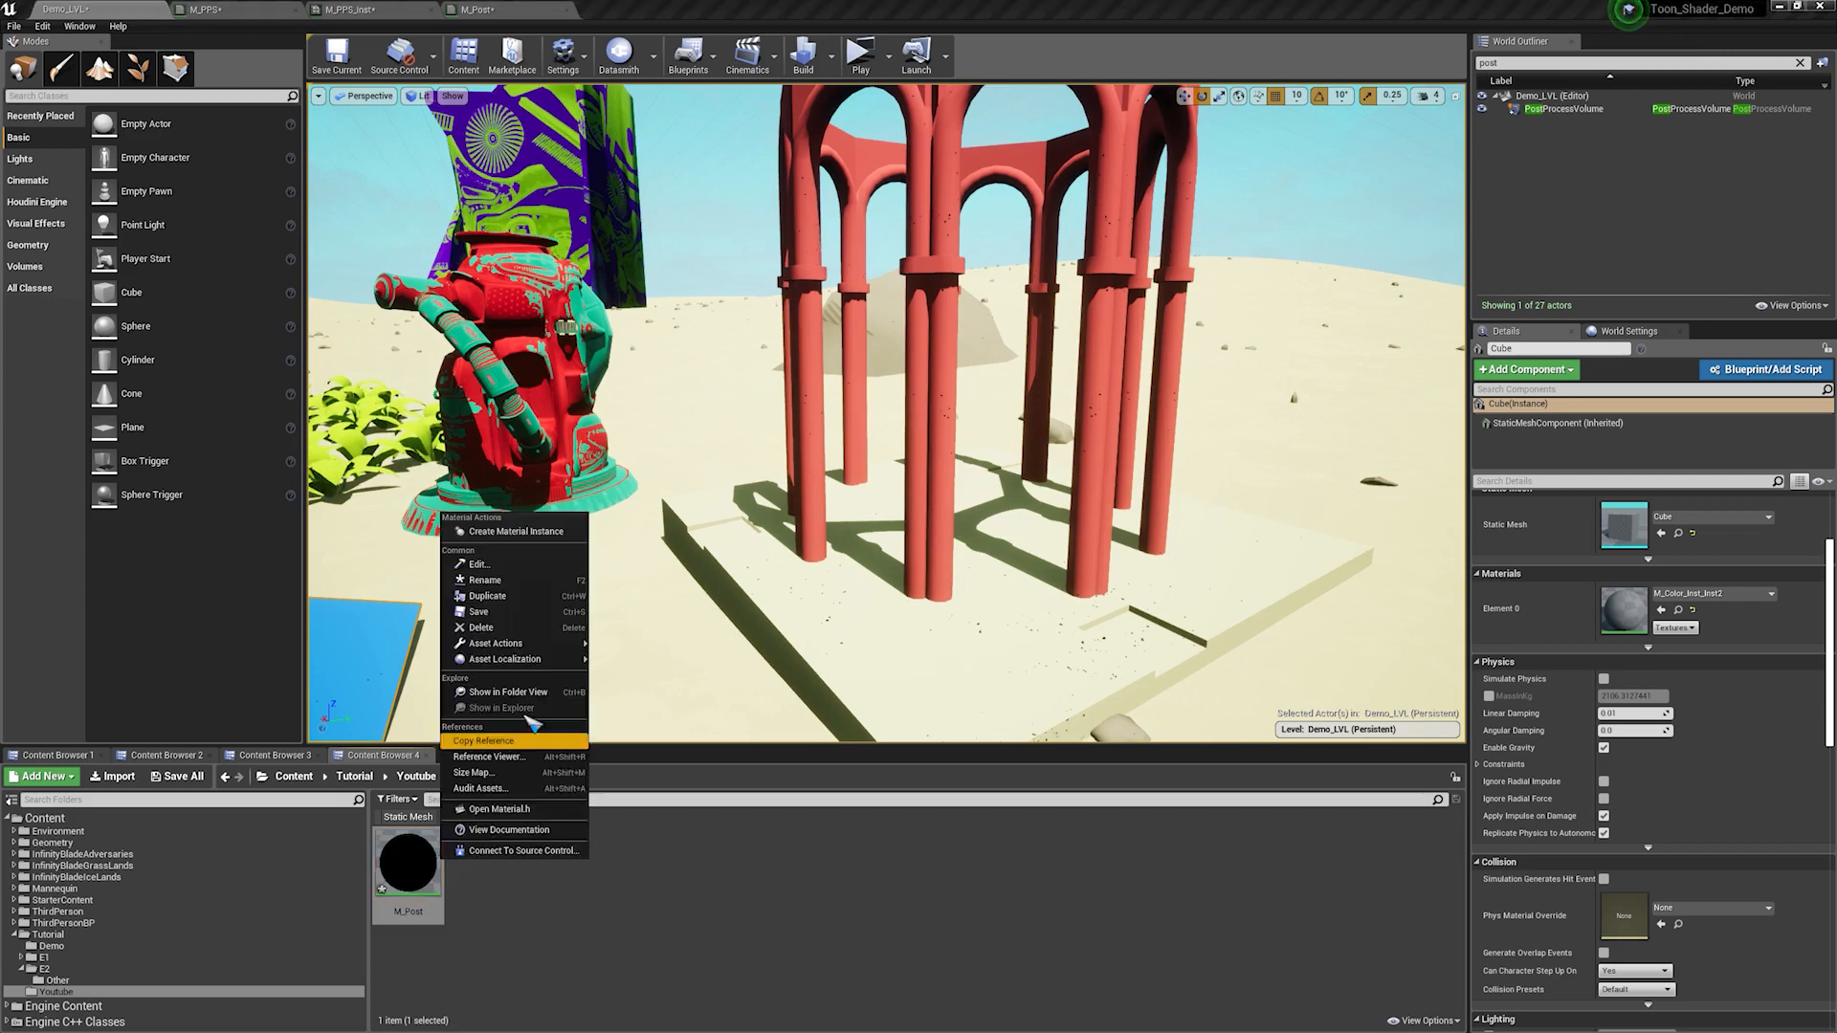
click(535, 532)
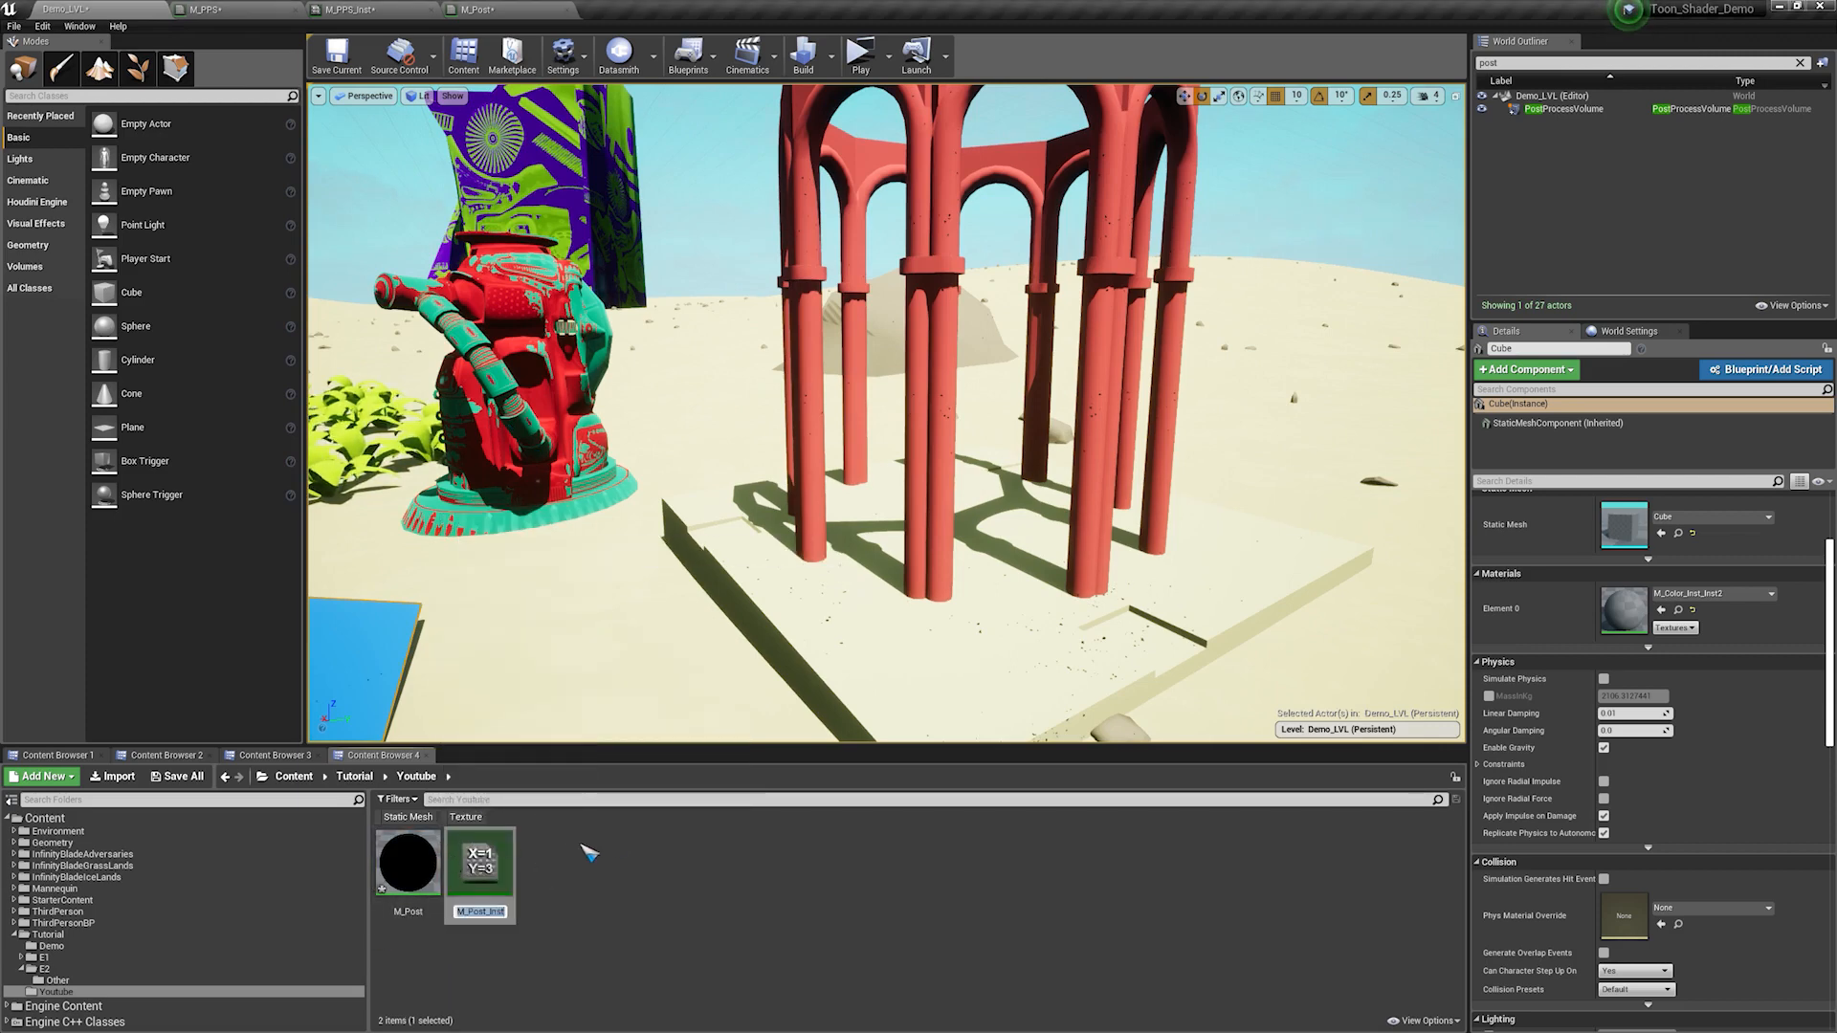
key(Return)
Step: Replace the M_PPS_Inst entry in the PostProcessVolume's Post Process Materials array with an asset reference to M_Post_Inst
click(1564, 108)
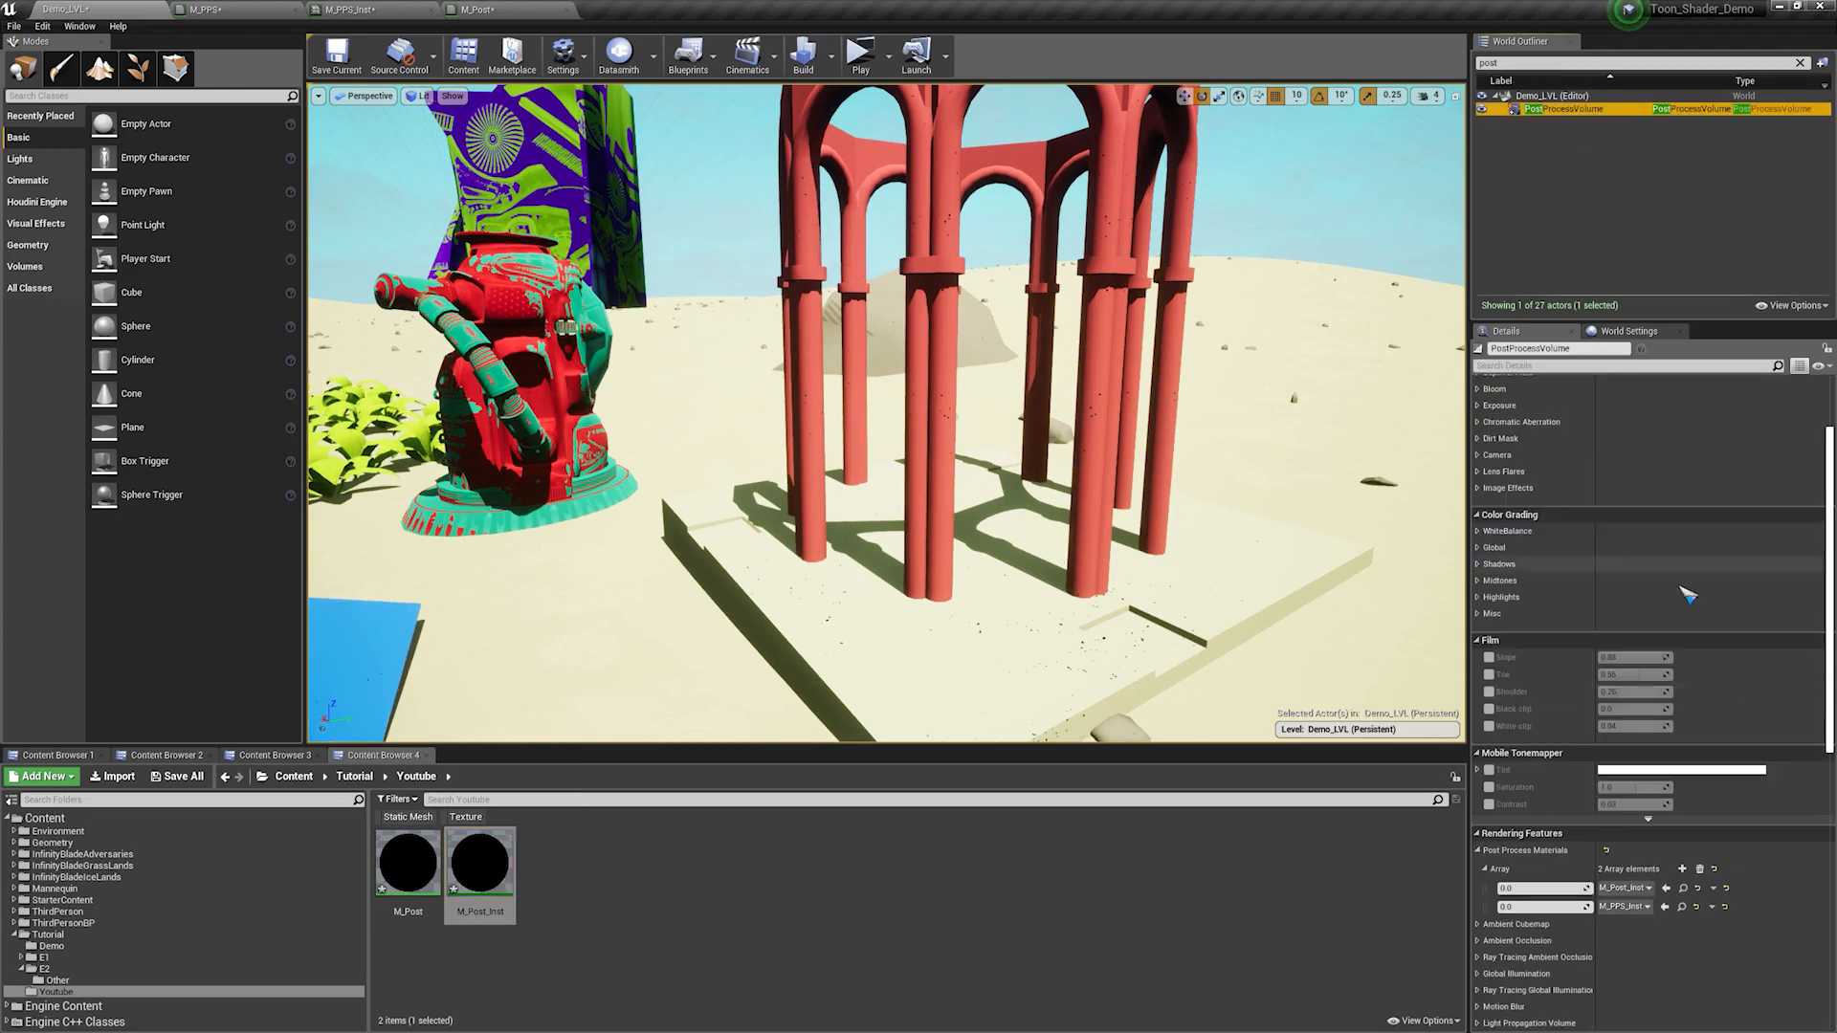
scroll(1675, 718, down, 2)
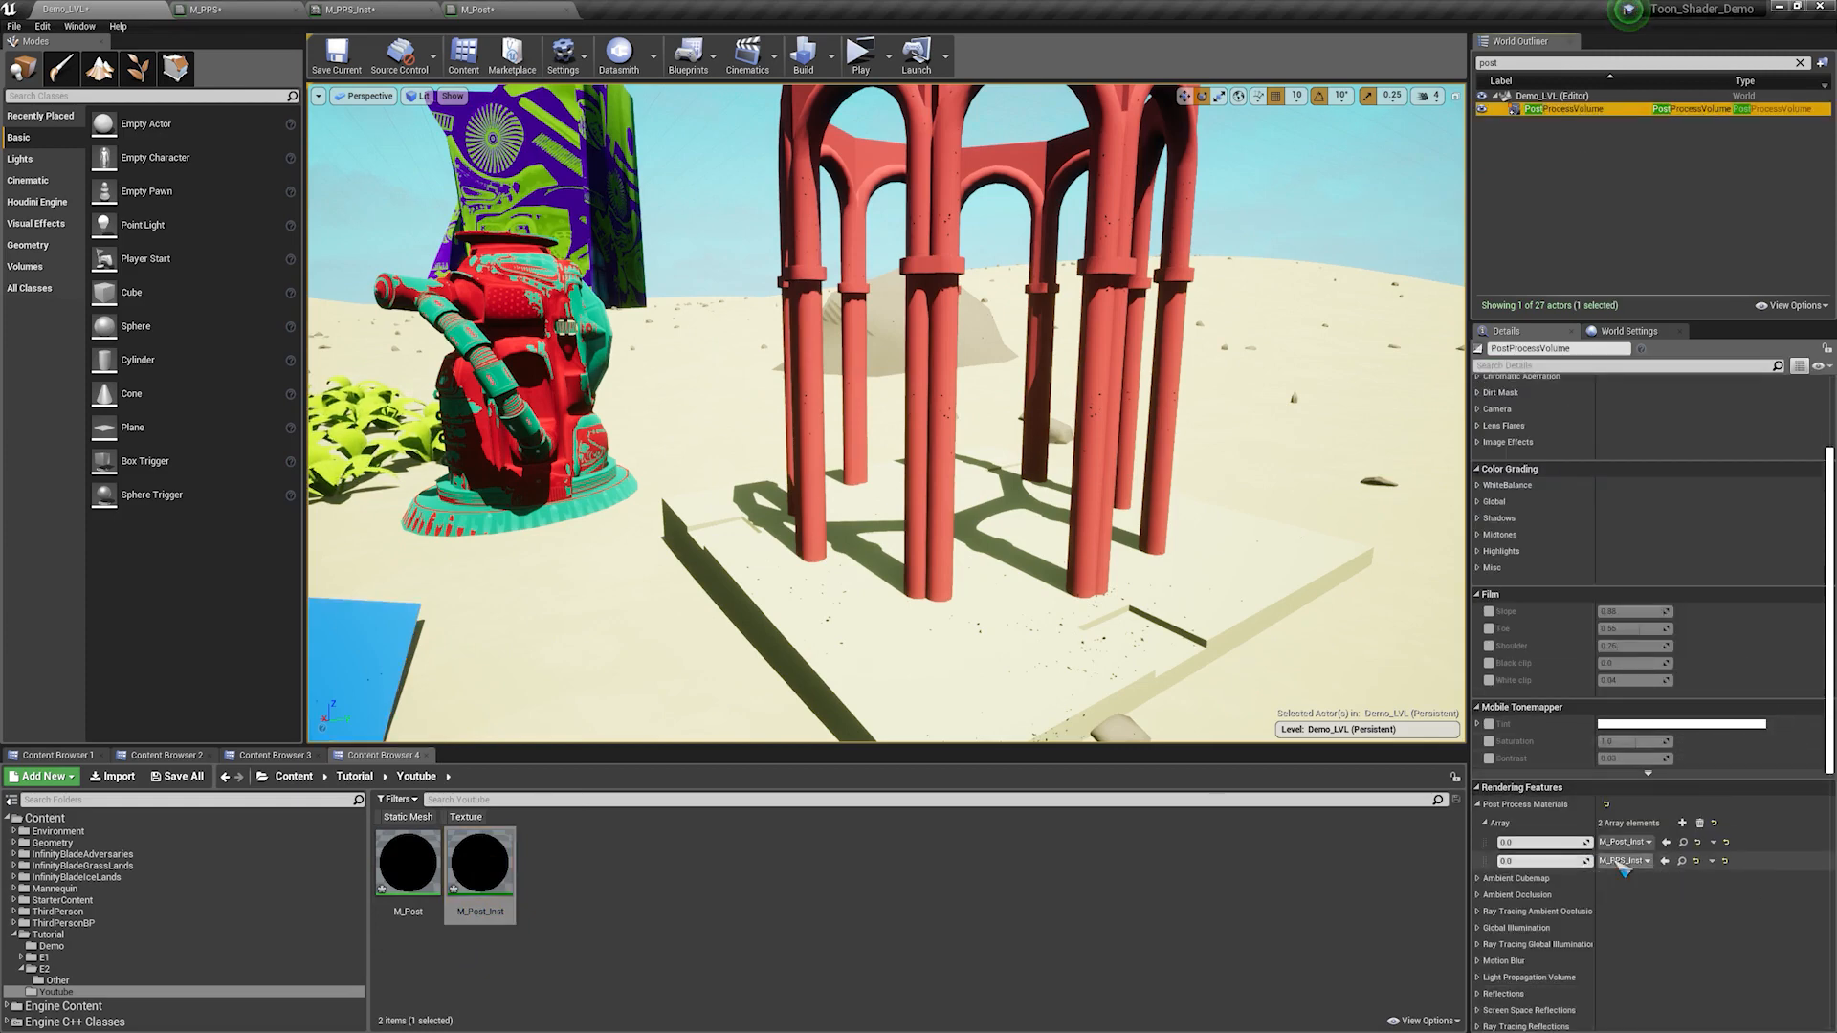
click(1682, 823)
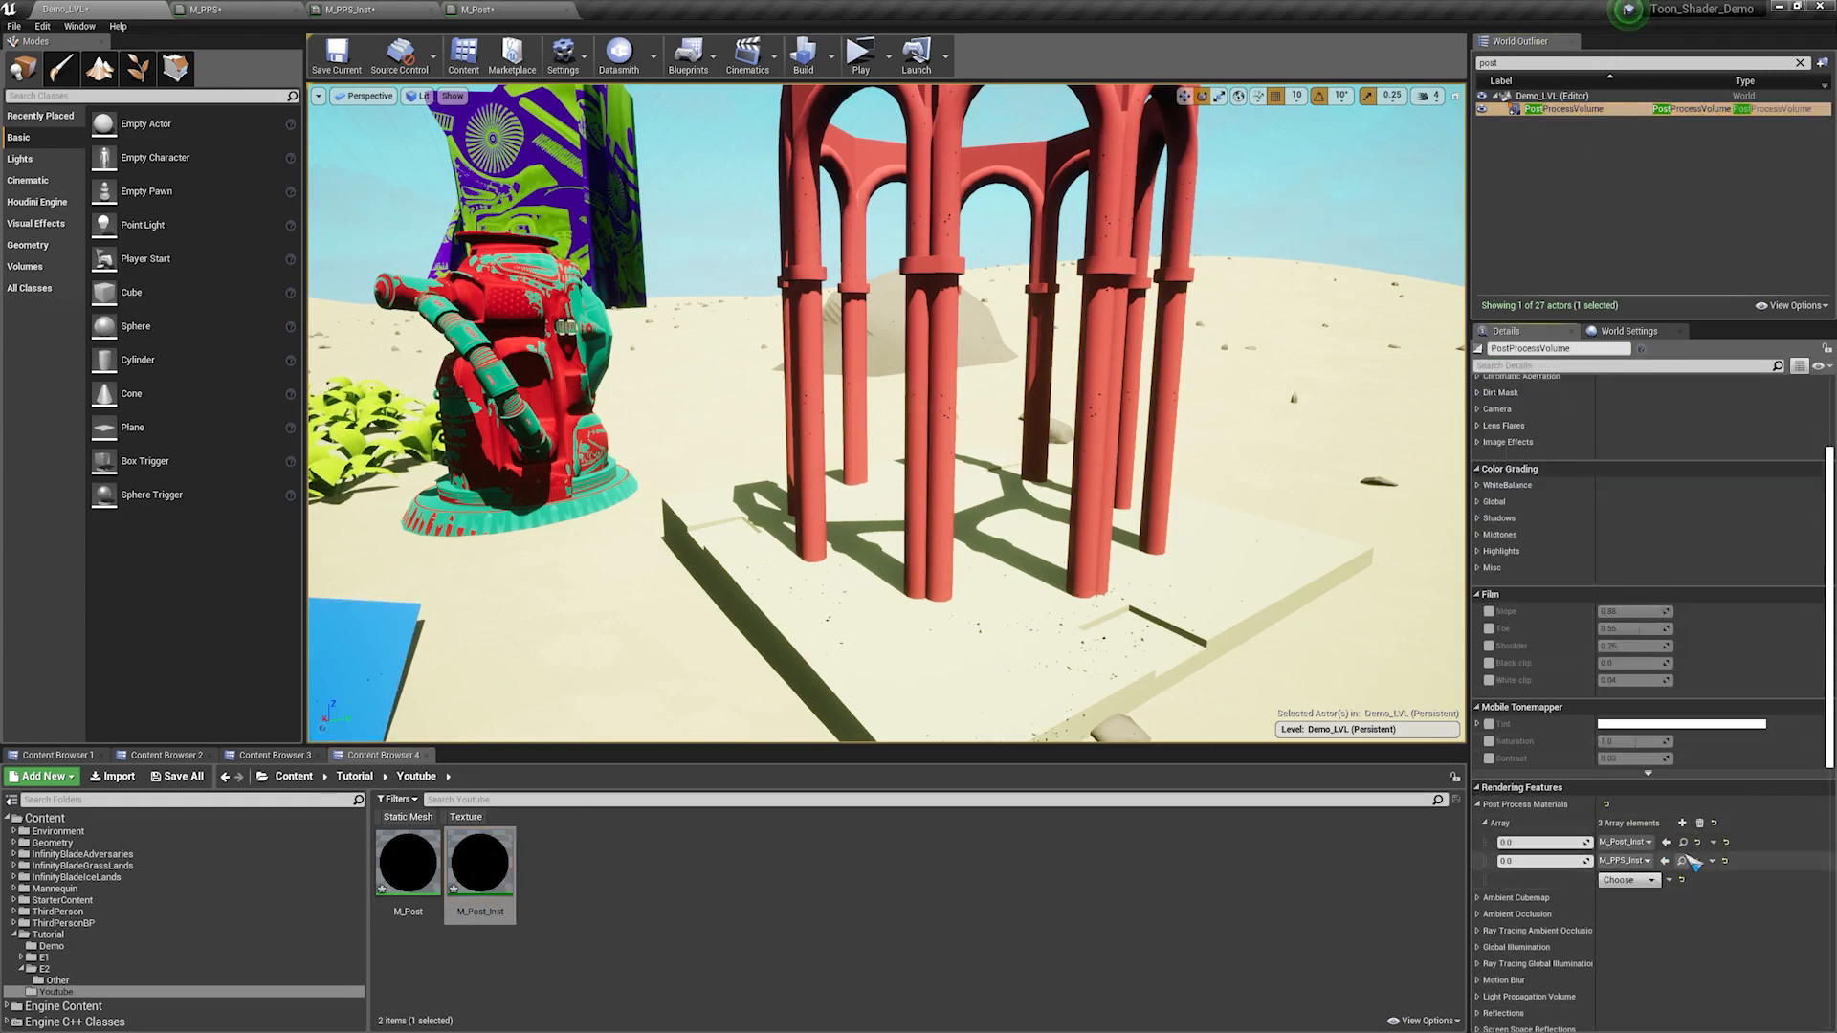
click(1726, 863)
click(1645, 863)
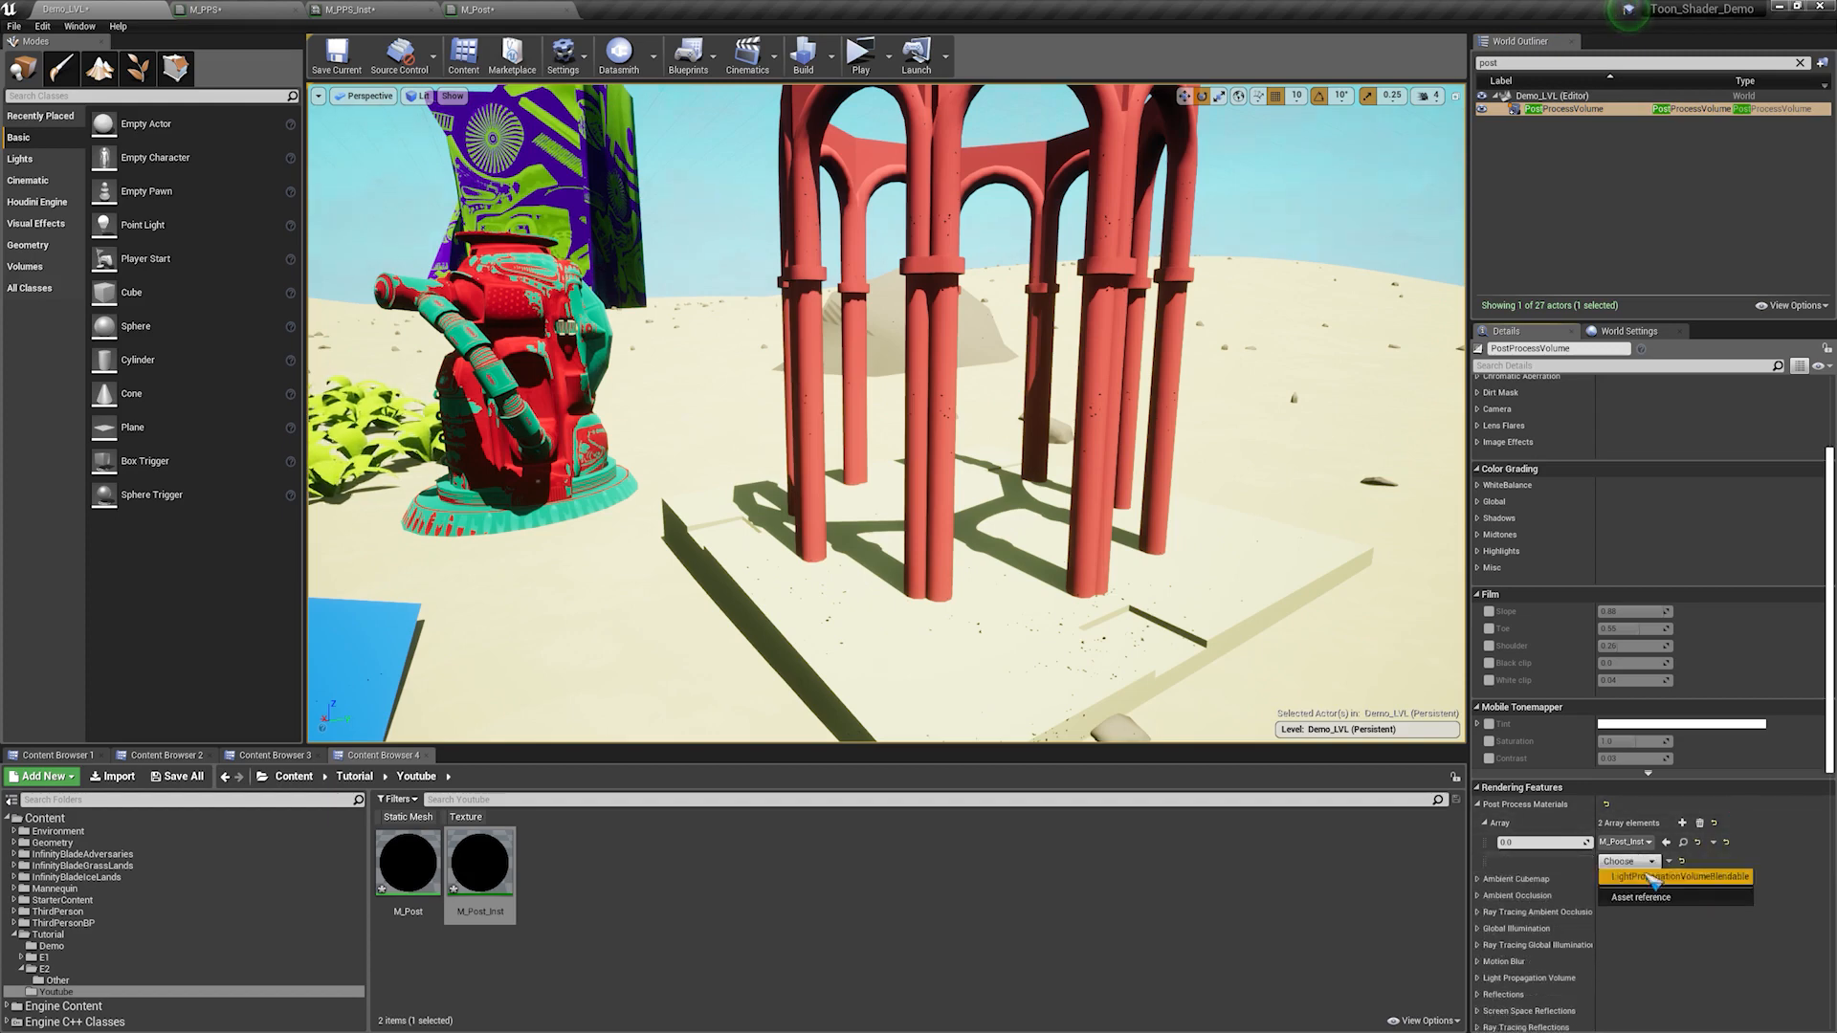
click(1643, 900)
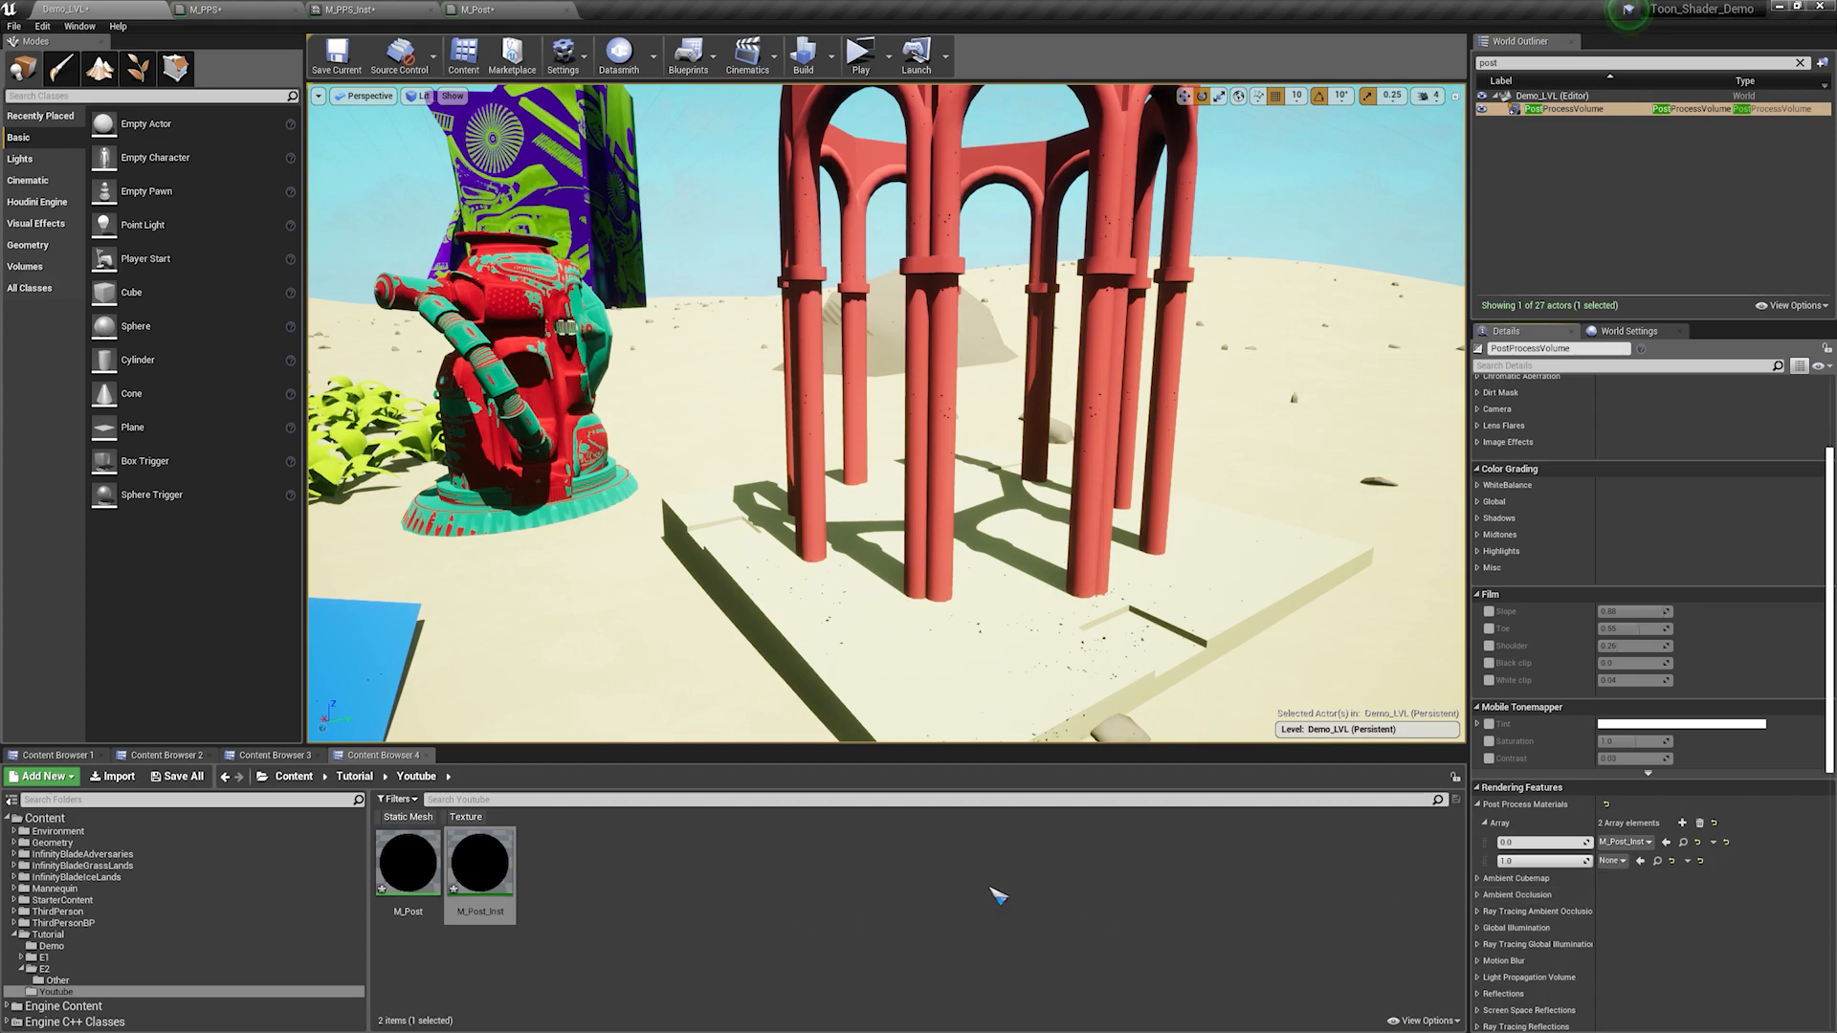
click(1640, 860)
right_drag(886, 414, 308, 490)
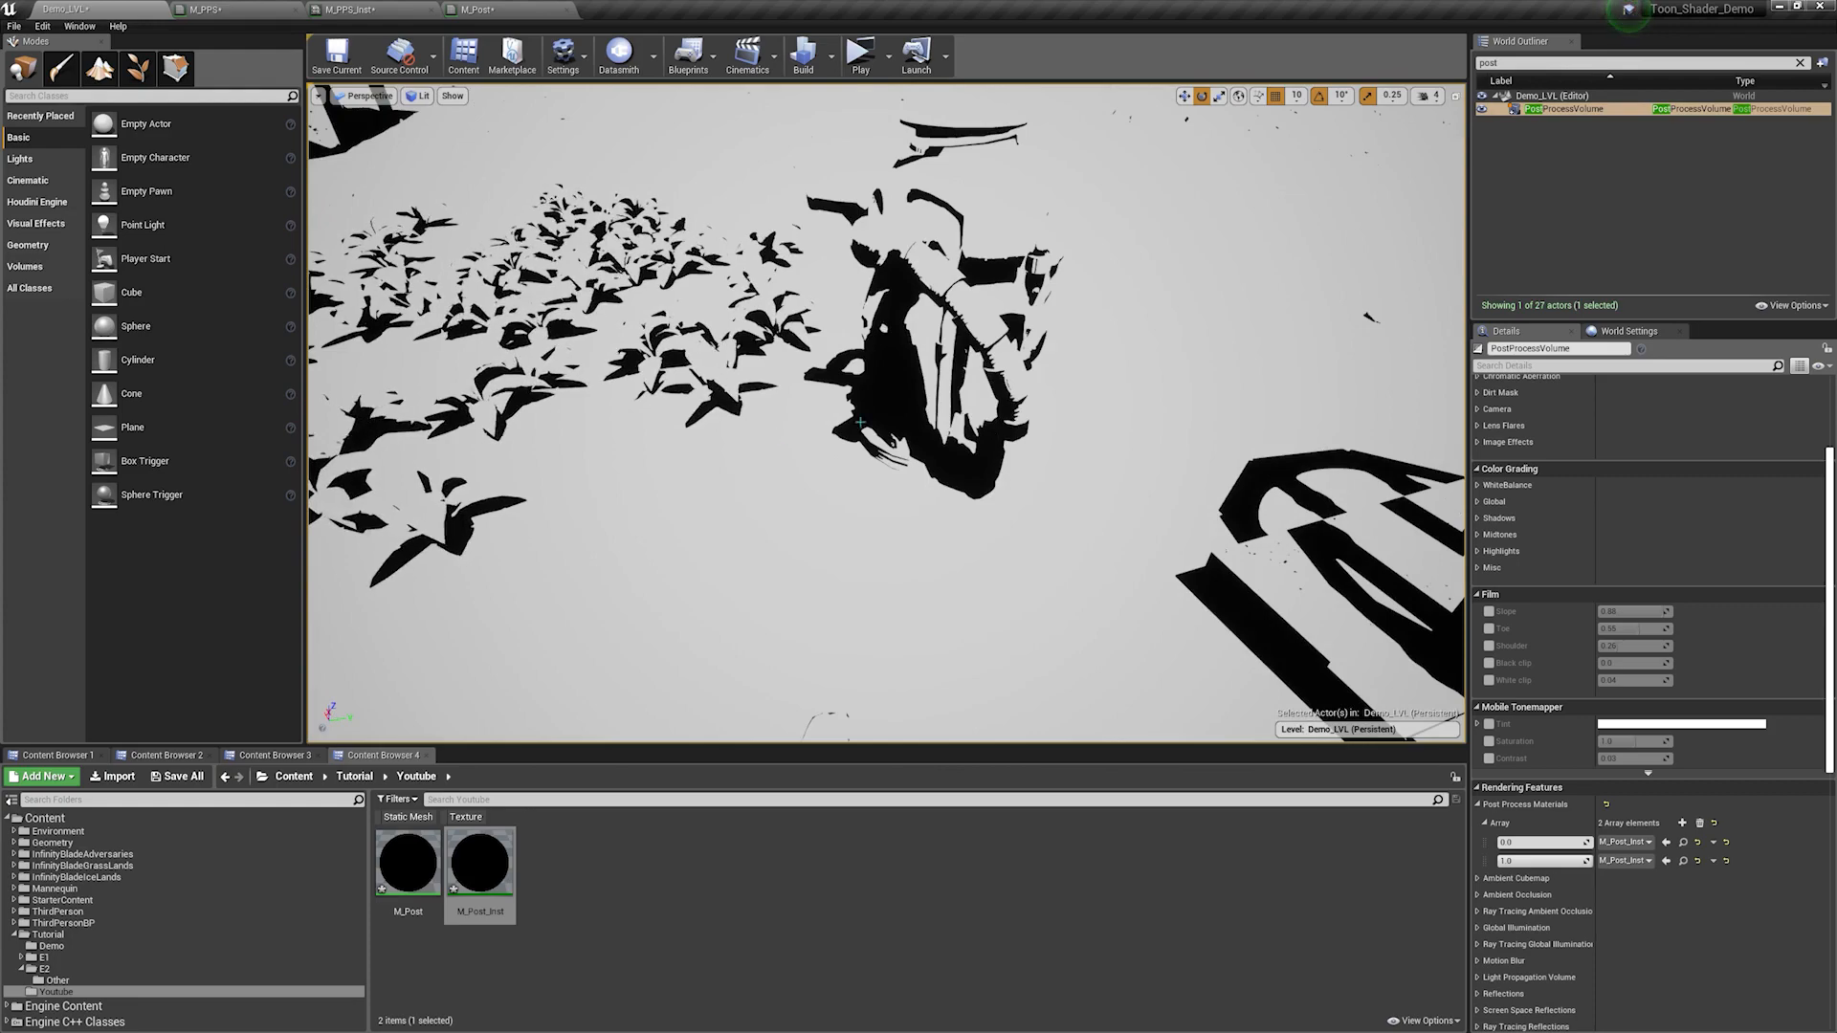
mouse_move(308, 490)
right_down()
mouse_move(378, 493)
mouse_move(324, 501)
right_up()
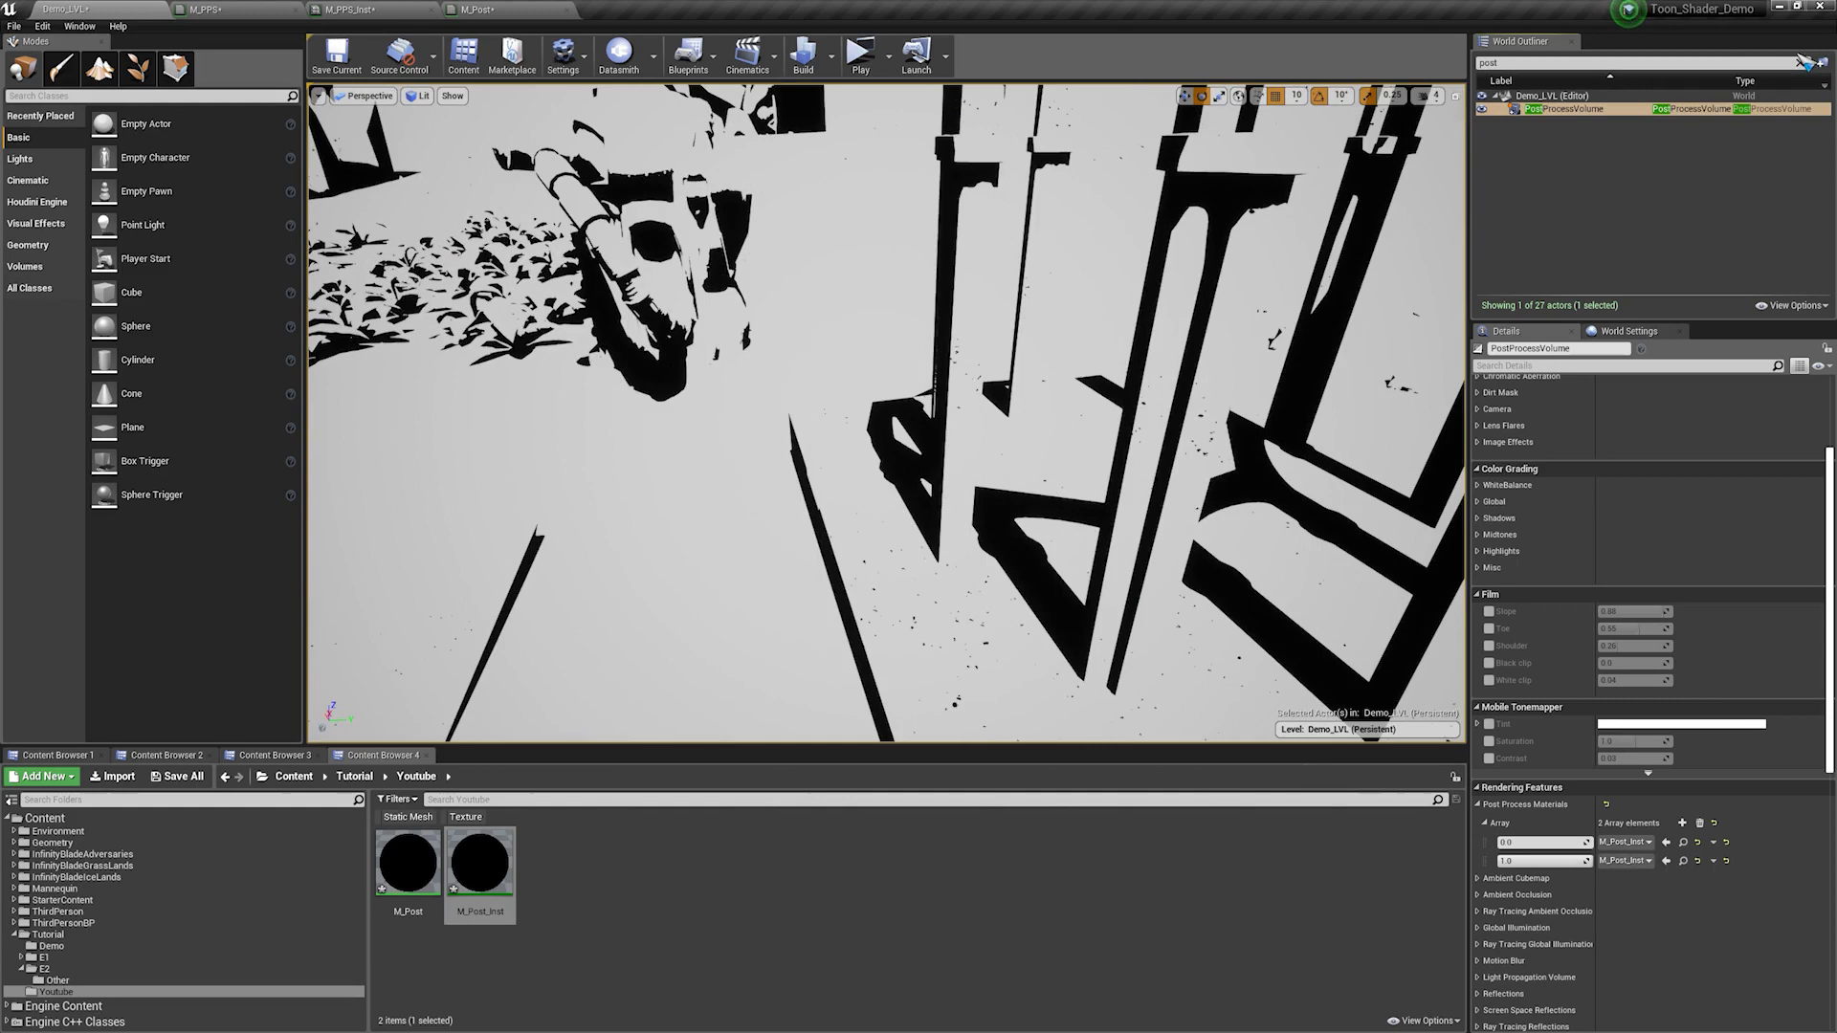
Step: Examine the DirectionalLight's advanced light settings, including Shadow Filter Sharpen, and reselect the PostProcessVolume
click(1805, 63)
click(1556, 135)
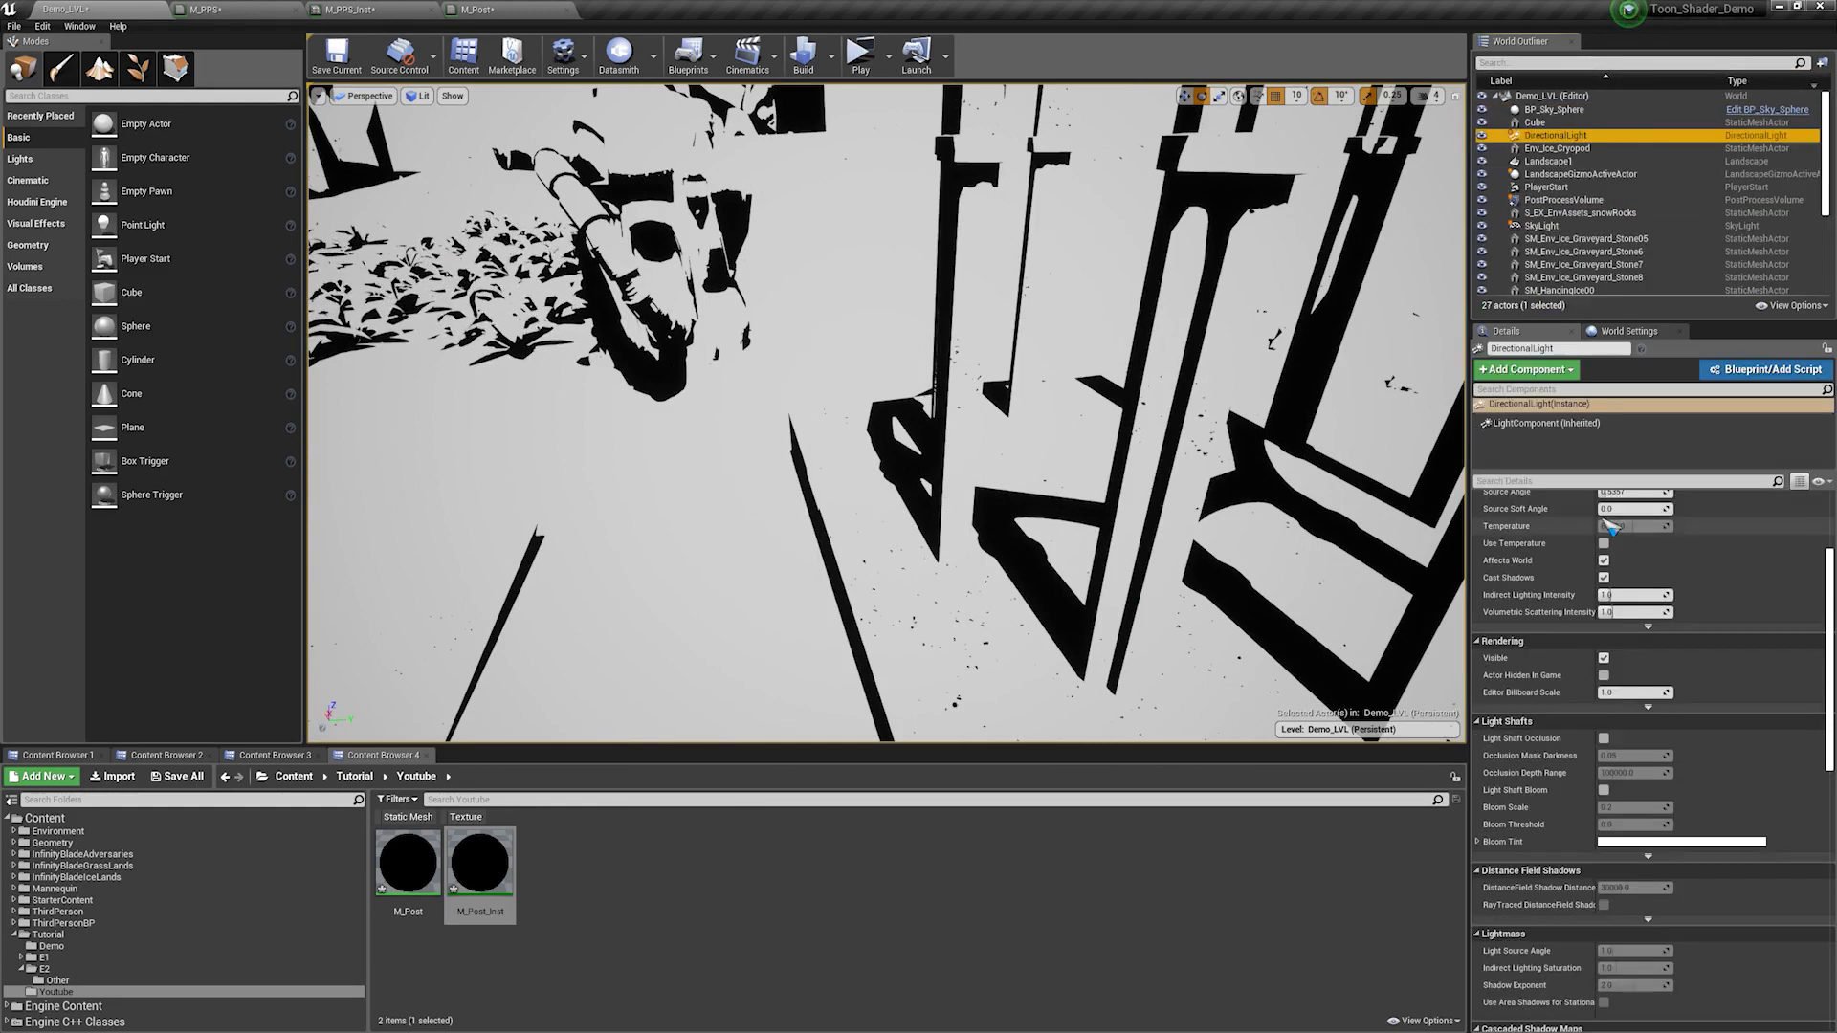
click(1648, 627)
scroll(1521, 727, down, 1)
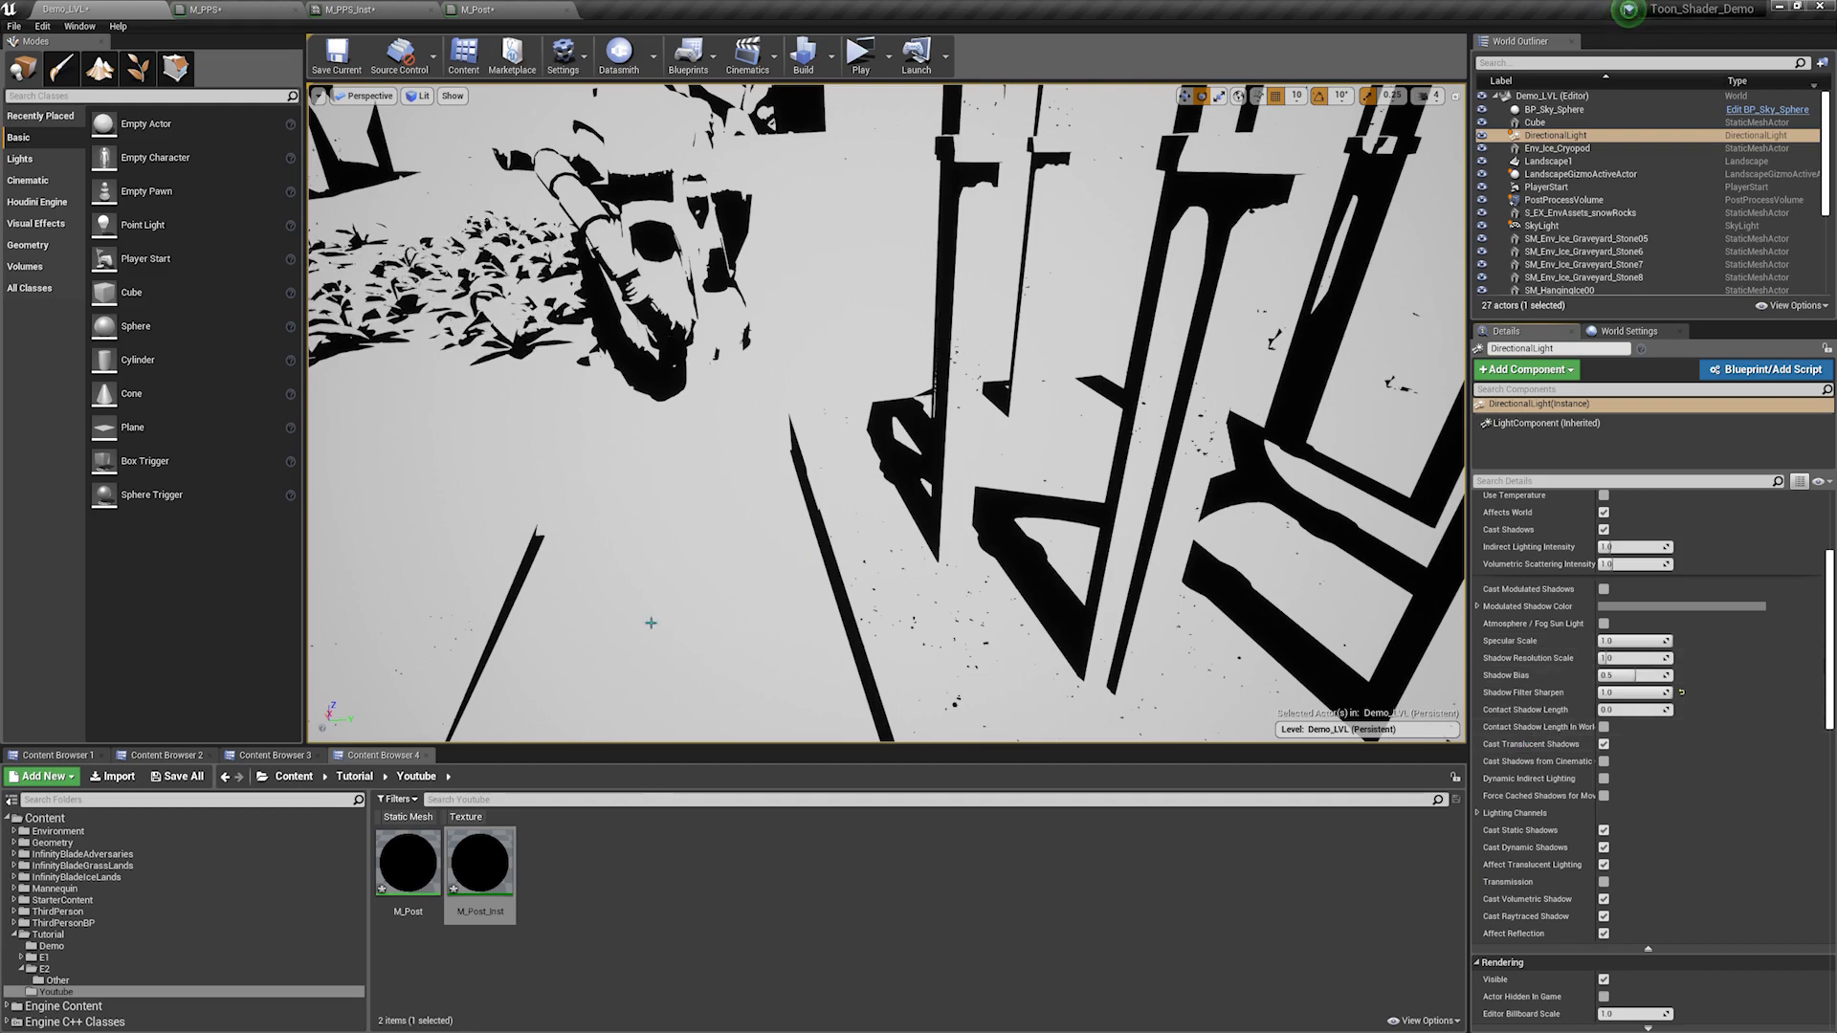
right_drag(853, 594, 1166, 395)
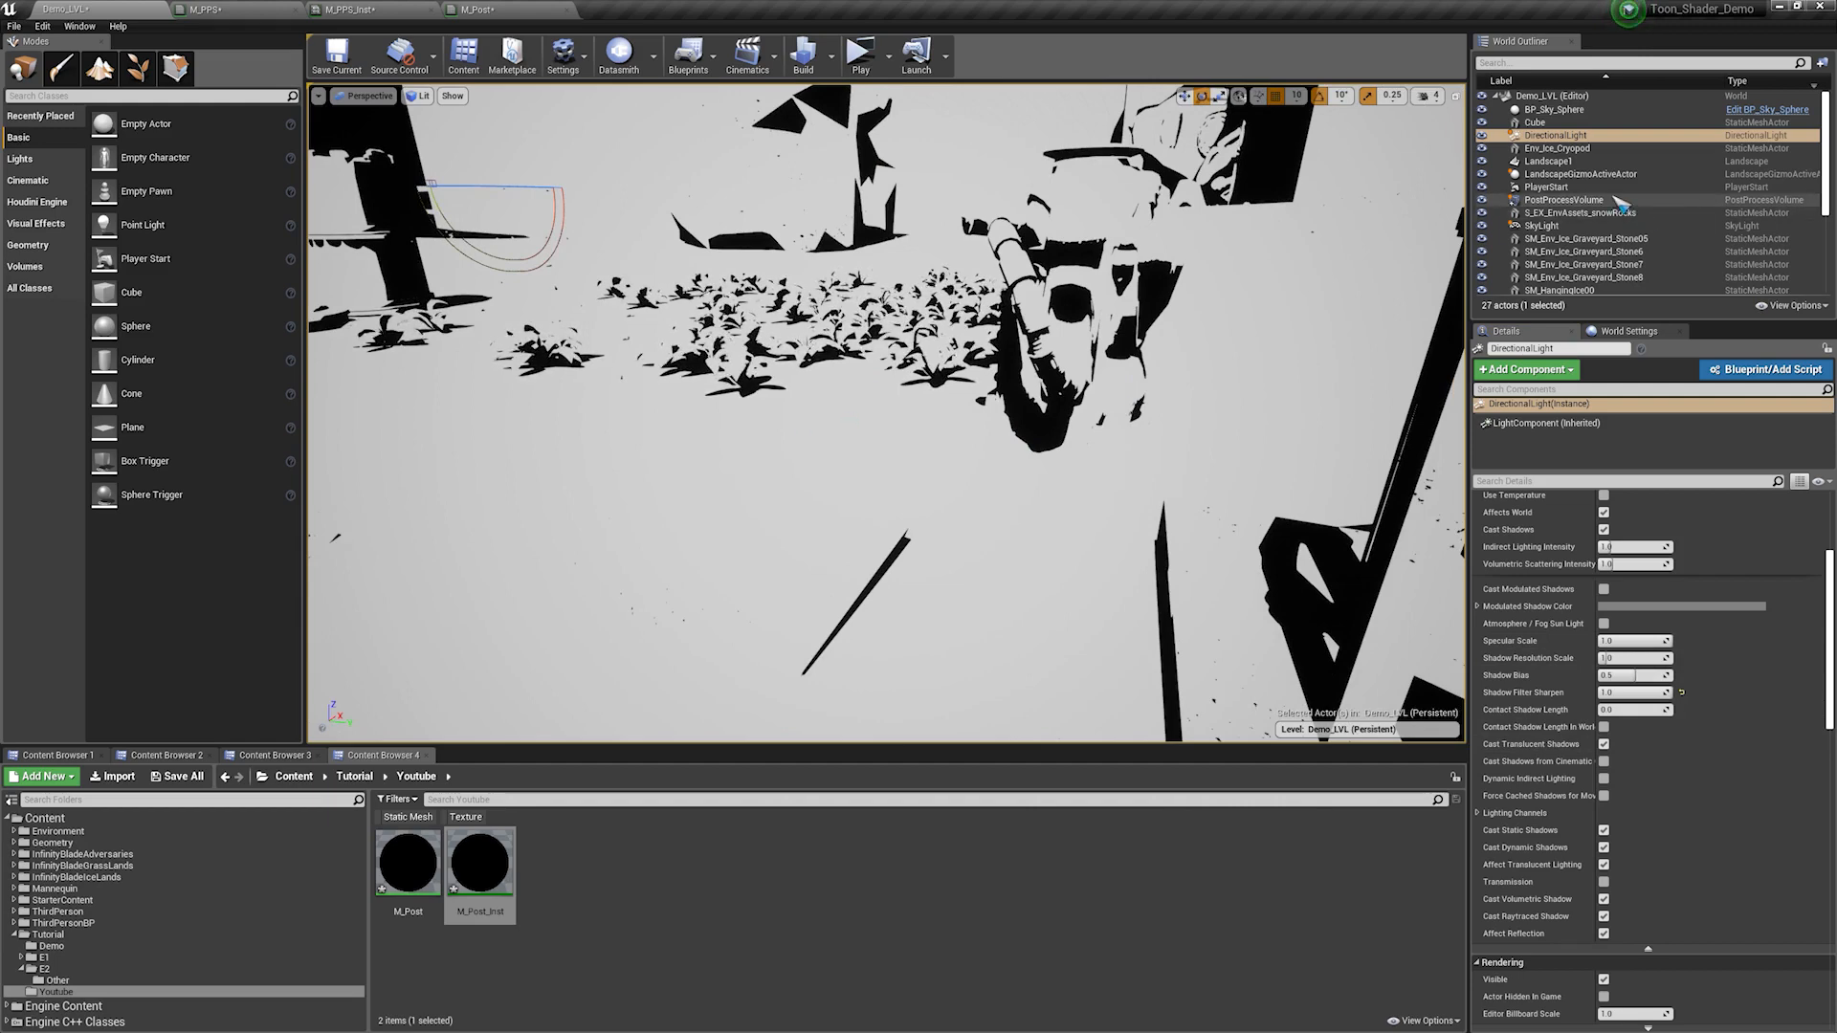
click(1618, 200)
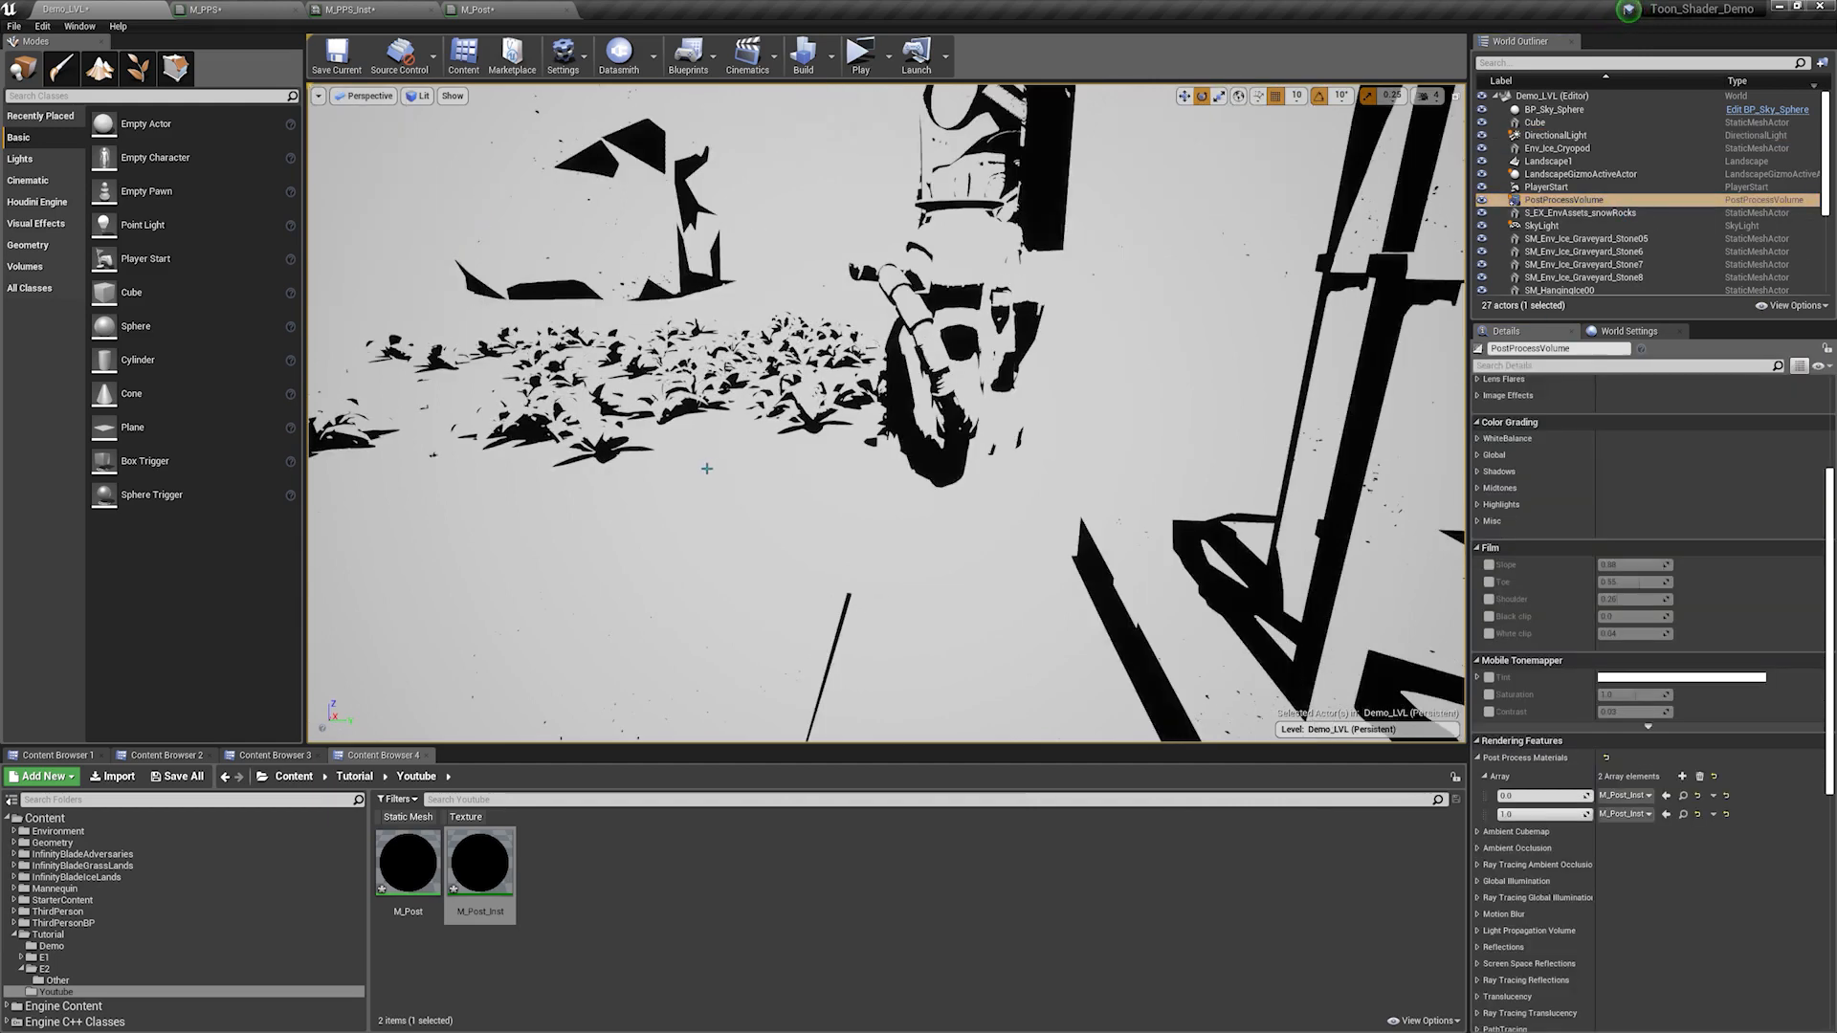
Step: Open the M_Post material and move its whole node network away from the output node to make room
double_click(409, 863)
drag(587, 185, 1175, 708)
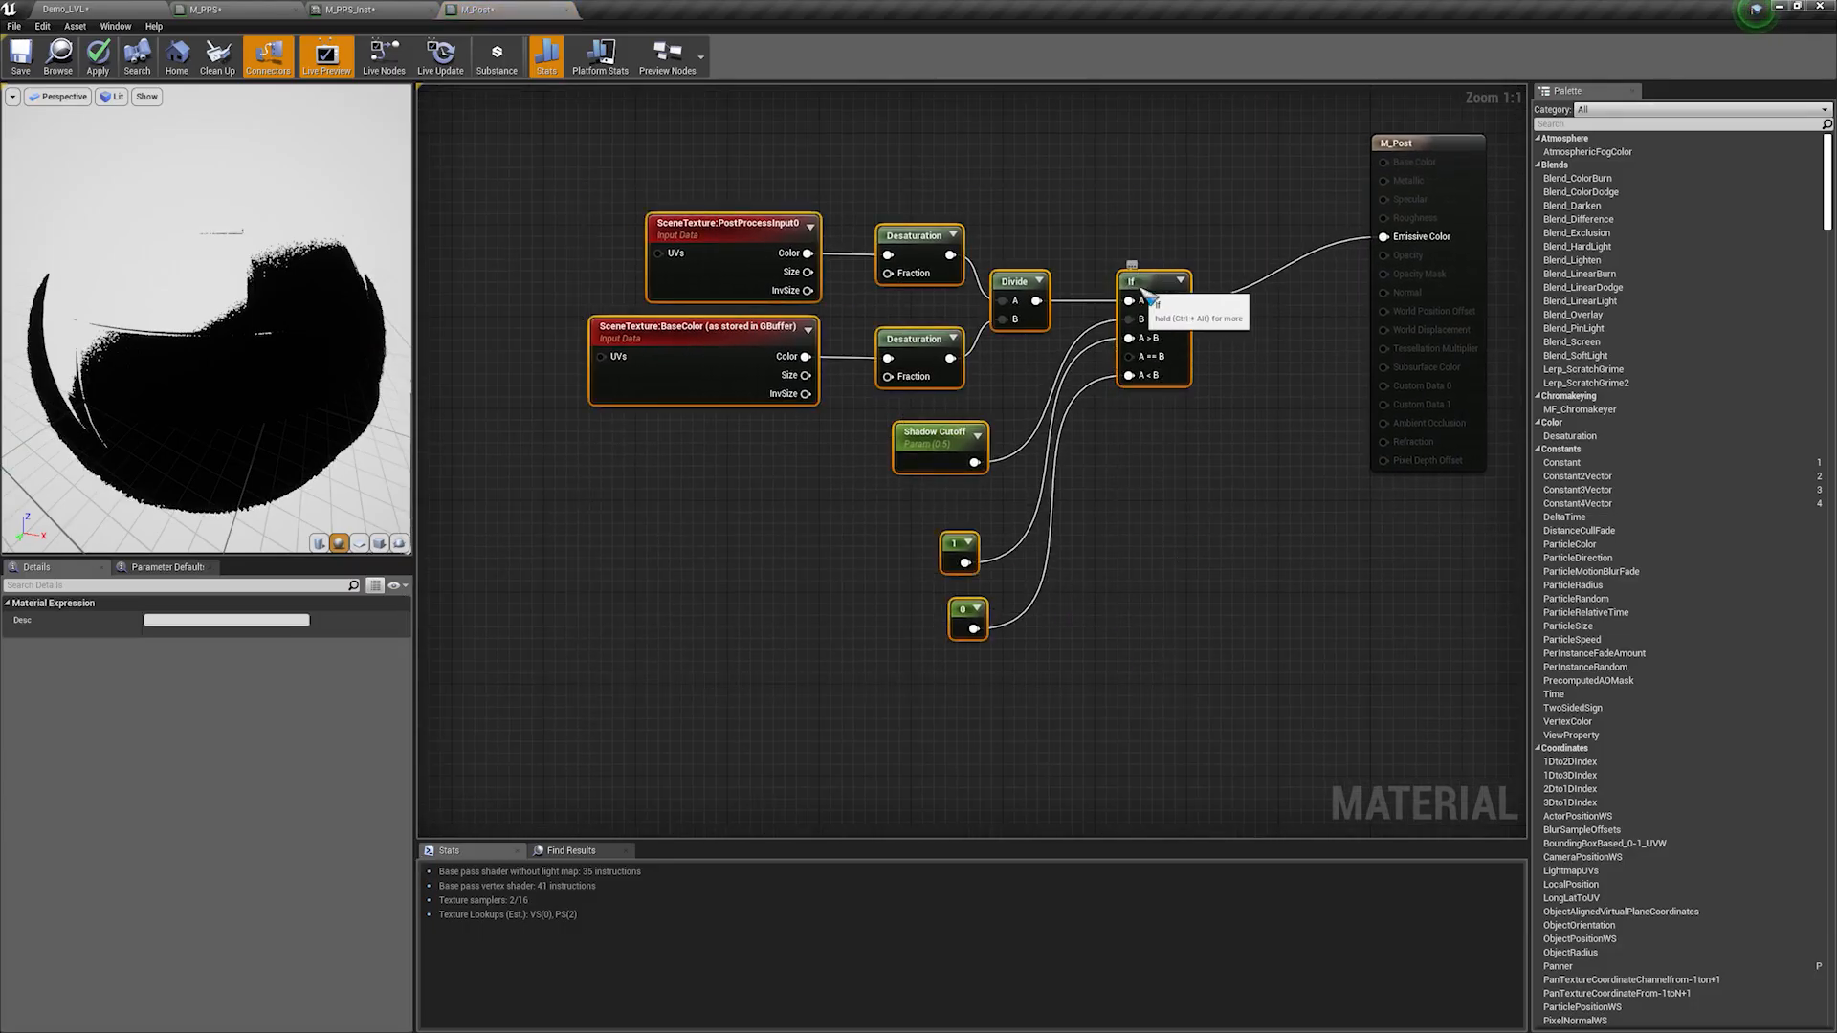
drag(1137, 288, 758, 243)
right_drag(1024, 258, 929, 362)
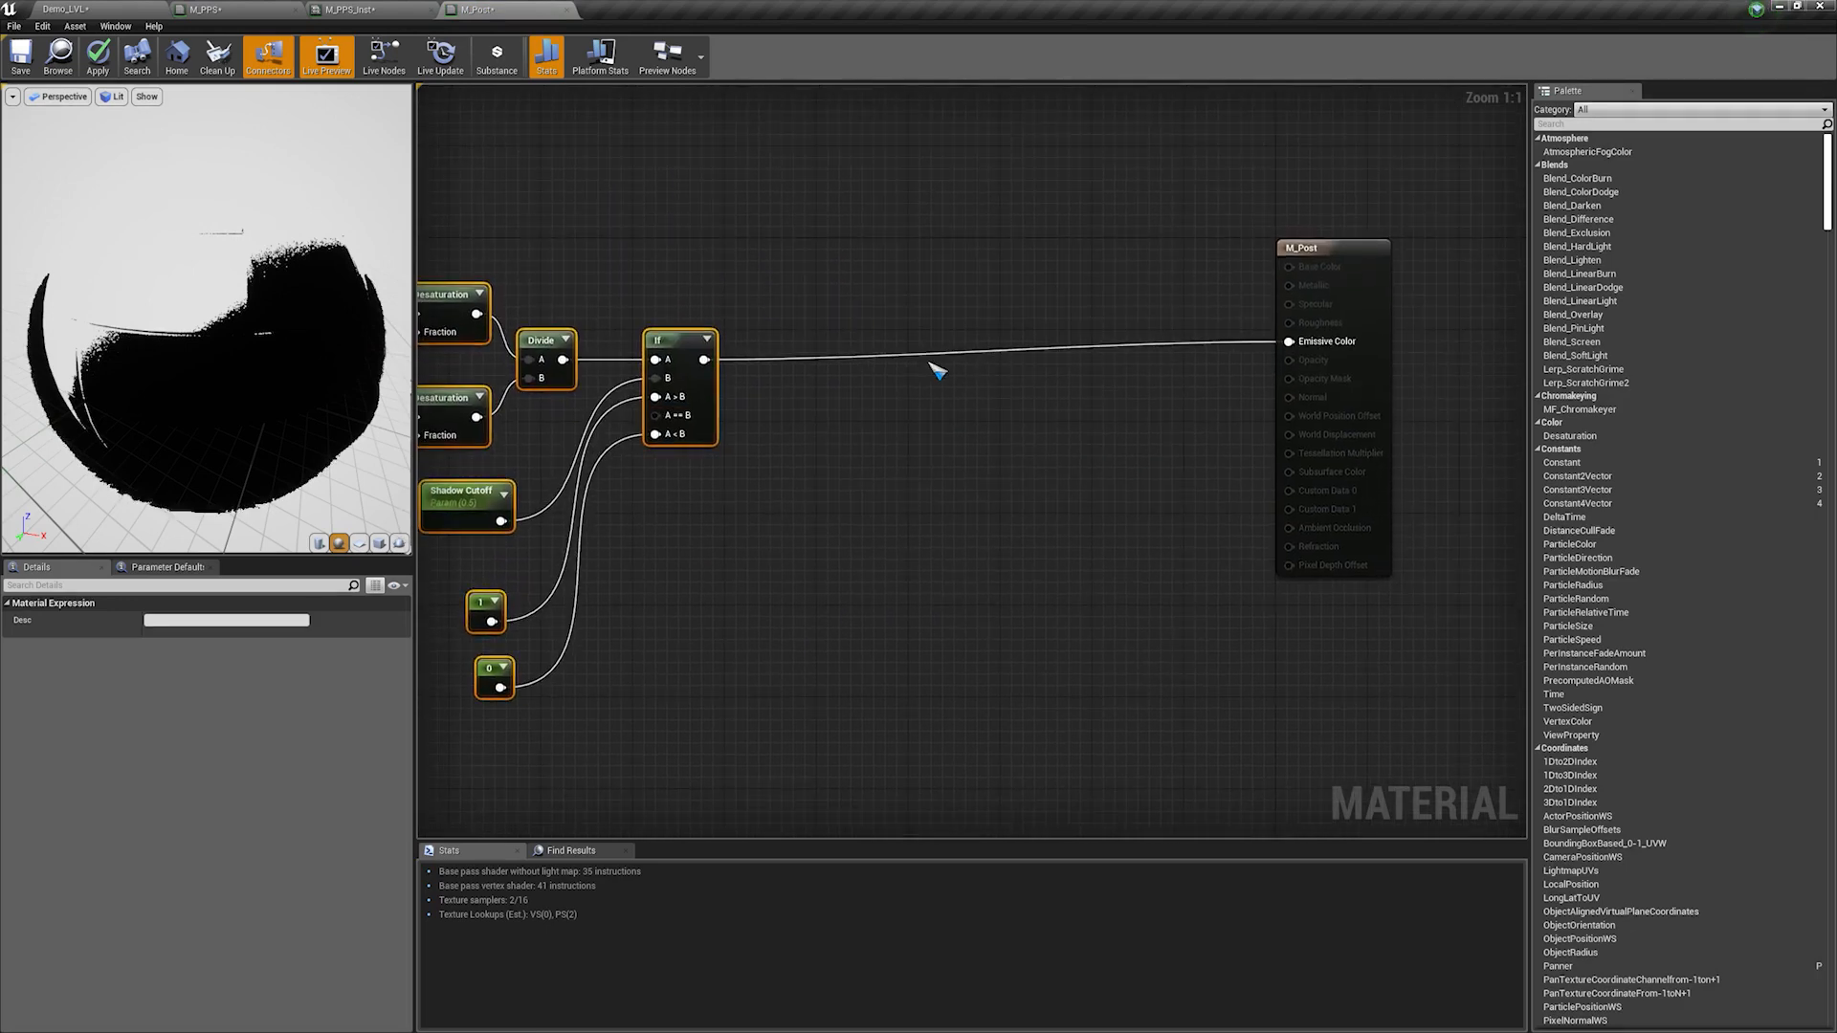
Step: Insert a Lerp node before M_Post's Emissive Color, with the If node's output feeding the Lerp's Alpha
click(851, 271)
drag(705, 360, 1289, 341)
drag(856, 283, 991, 211)
right_drag(968, 218, 1012, 303)
Step: Add a second Lerp node above the network and a scalar parameter named Blend beside it
click(834, 239)
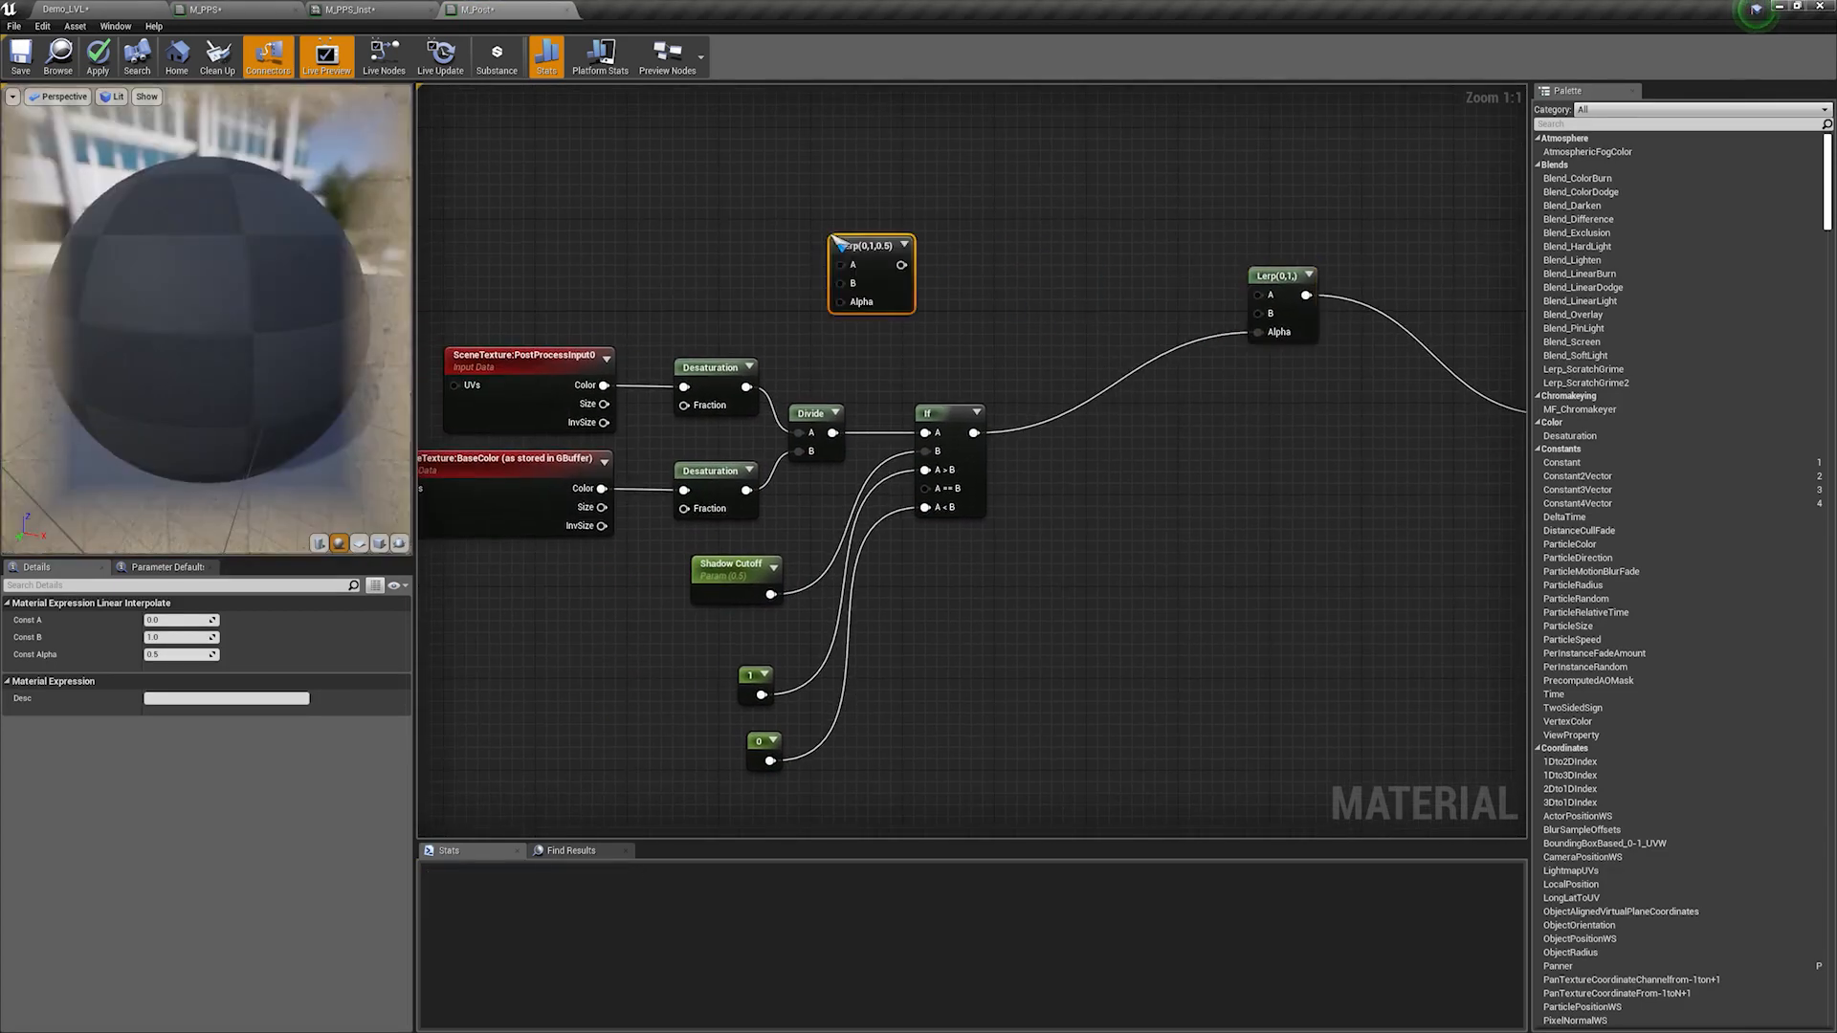
click(600, 266)
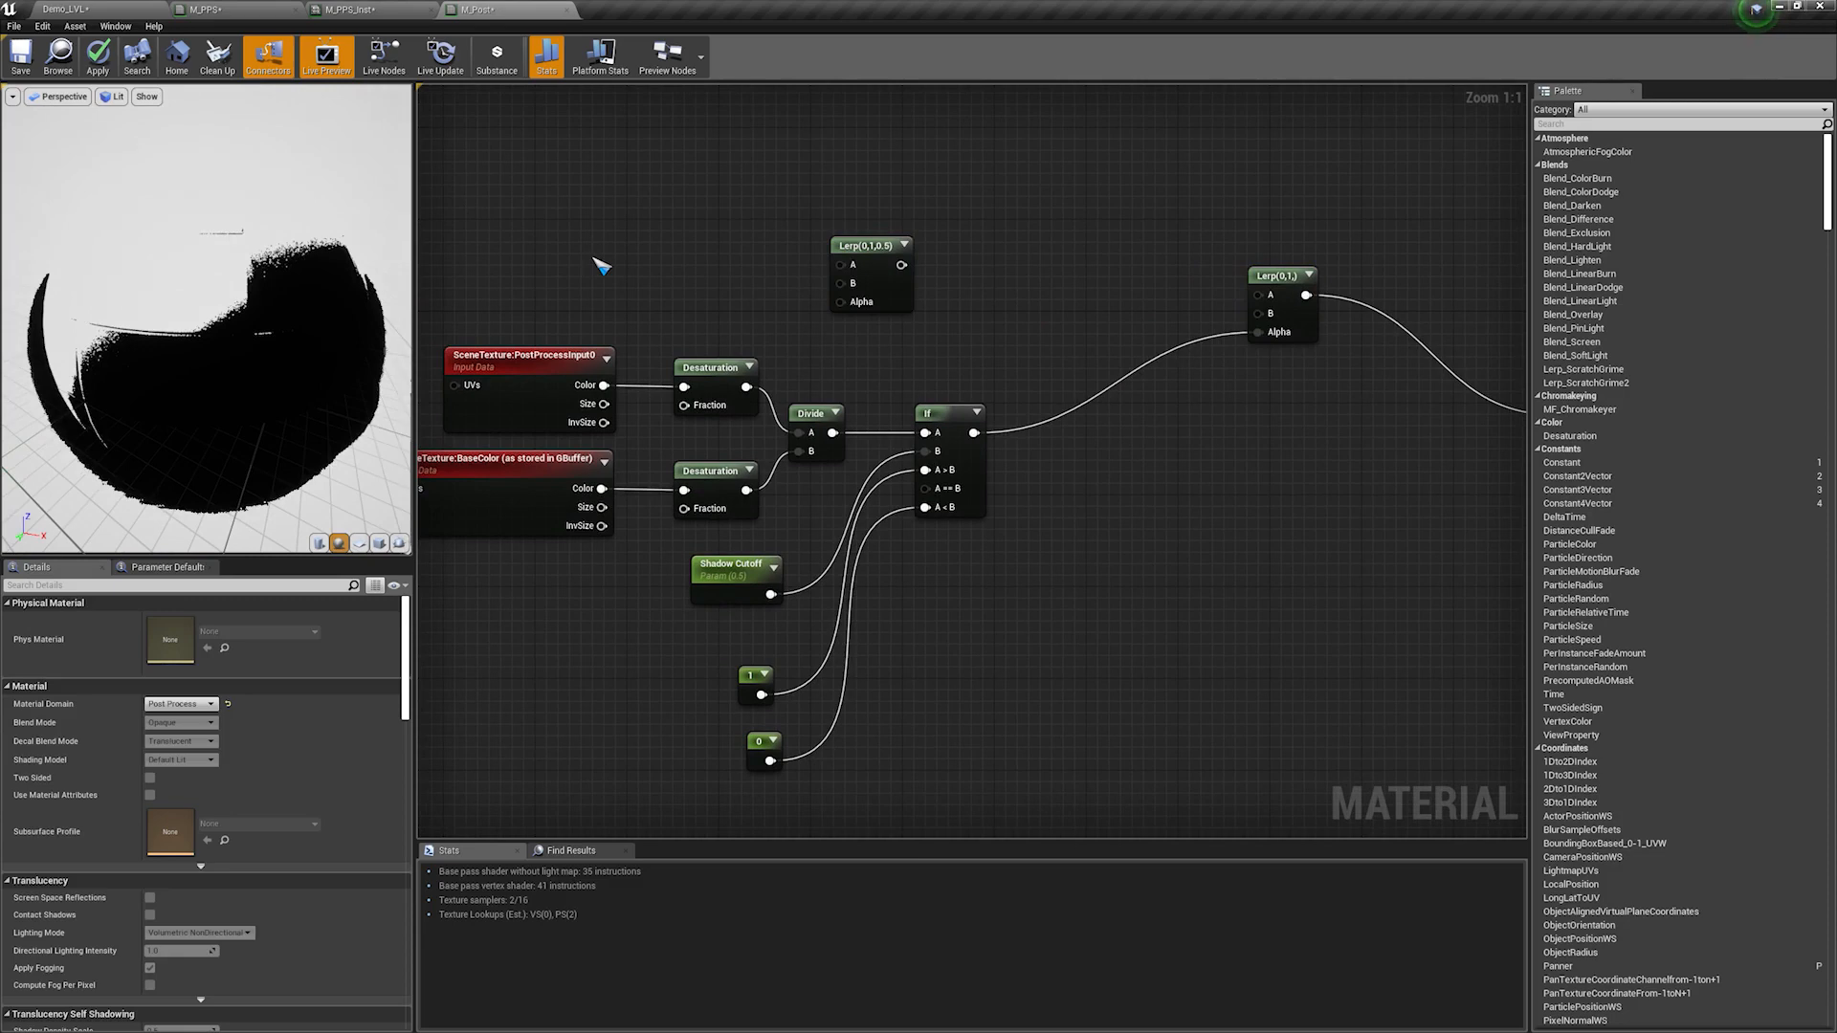
click(600, 266)
text(sssss)
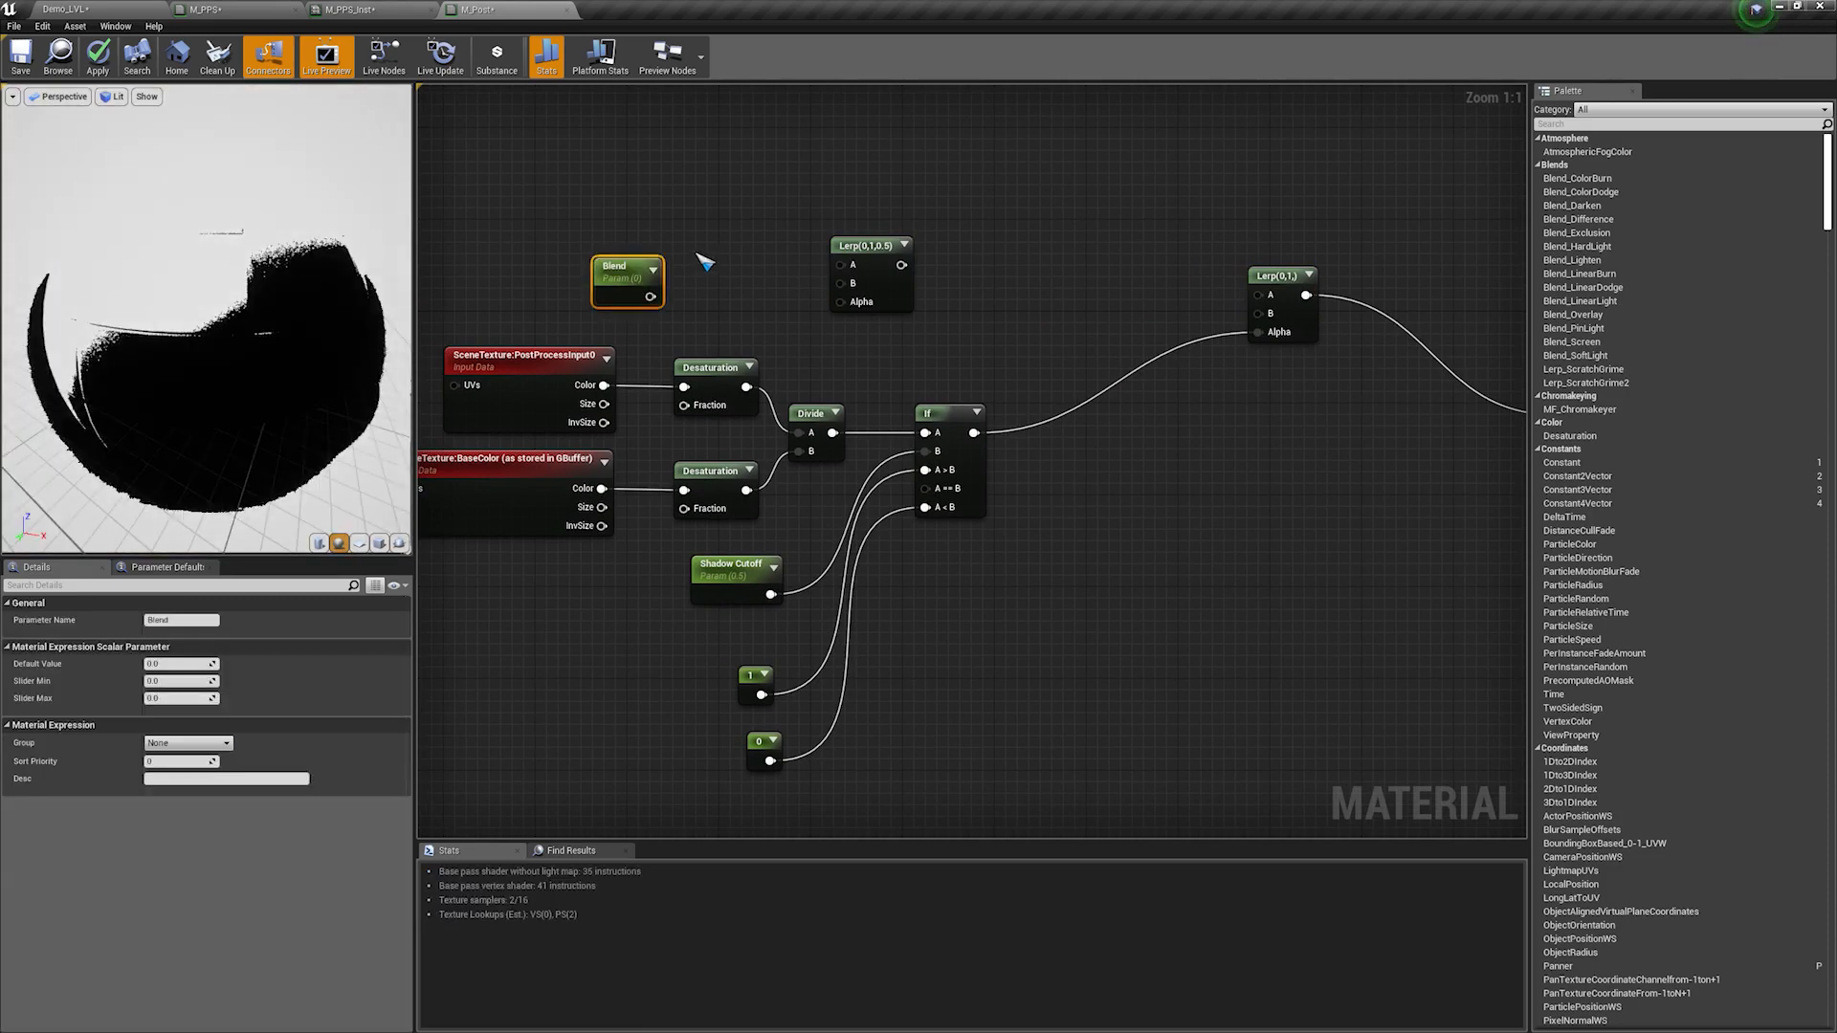
Step: Connect Blend to the second Lerp's Alpha and route that Lerp through an RGB component mask into the final Lerp's B input
drag(651, 297, 1020, 246)
text(mask)
key(Return)
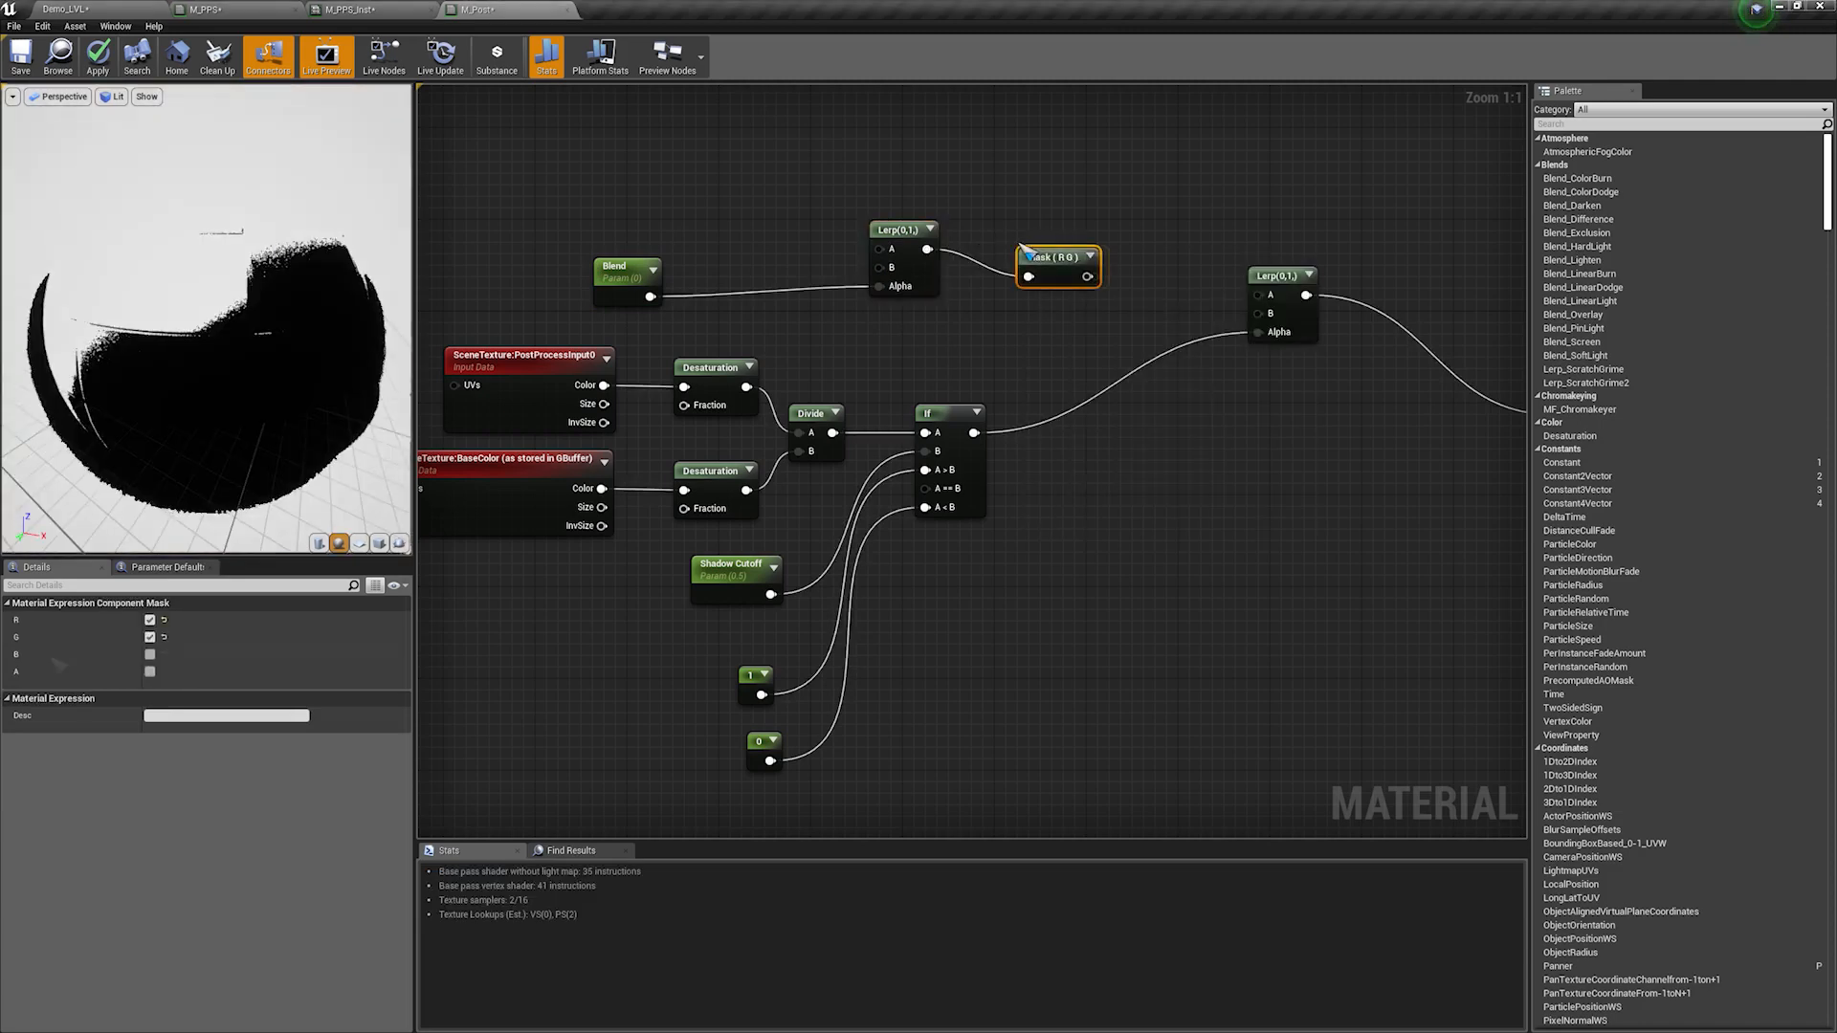
click(150, 654)
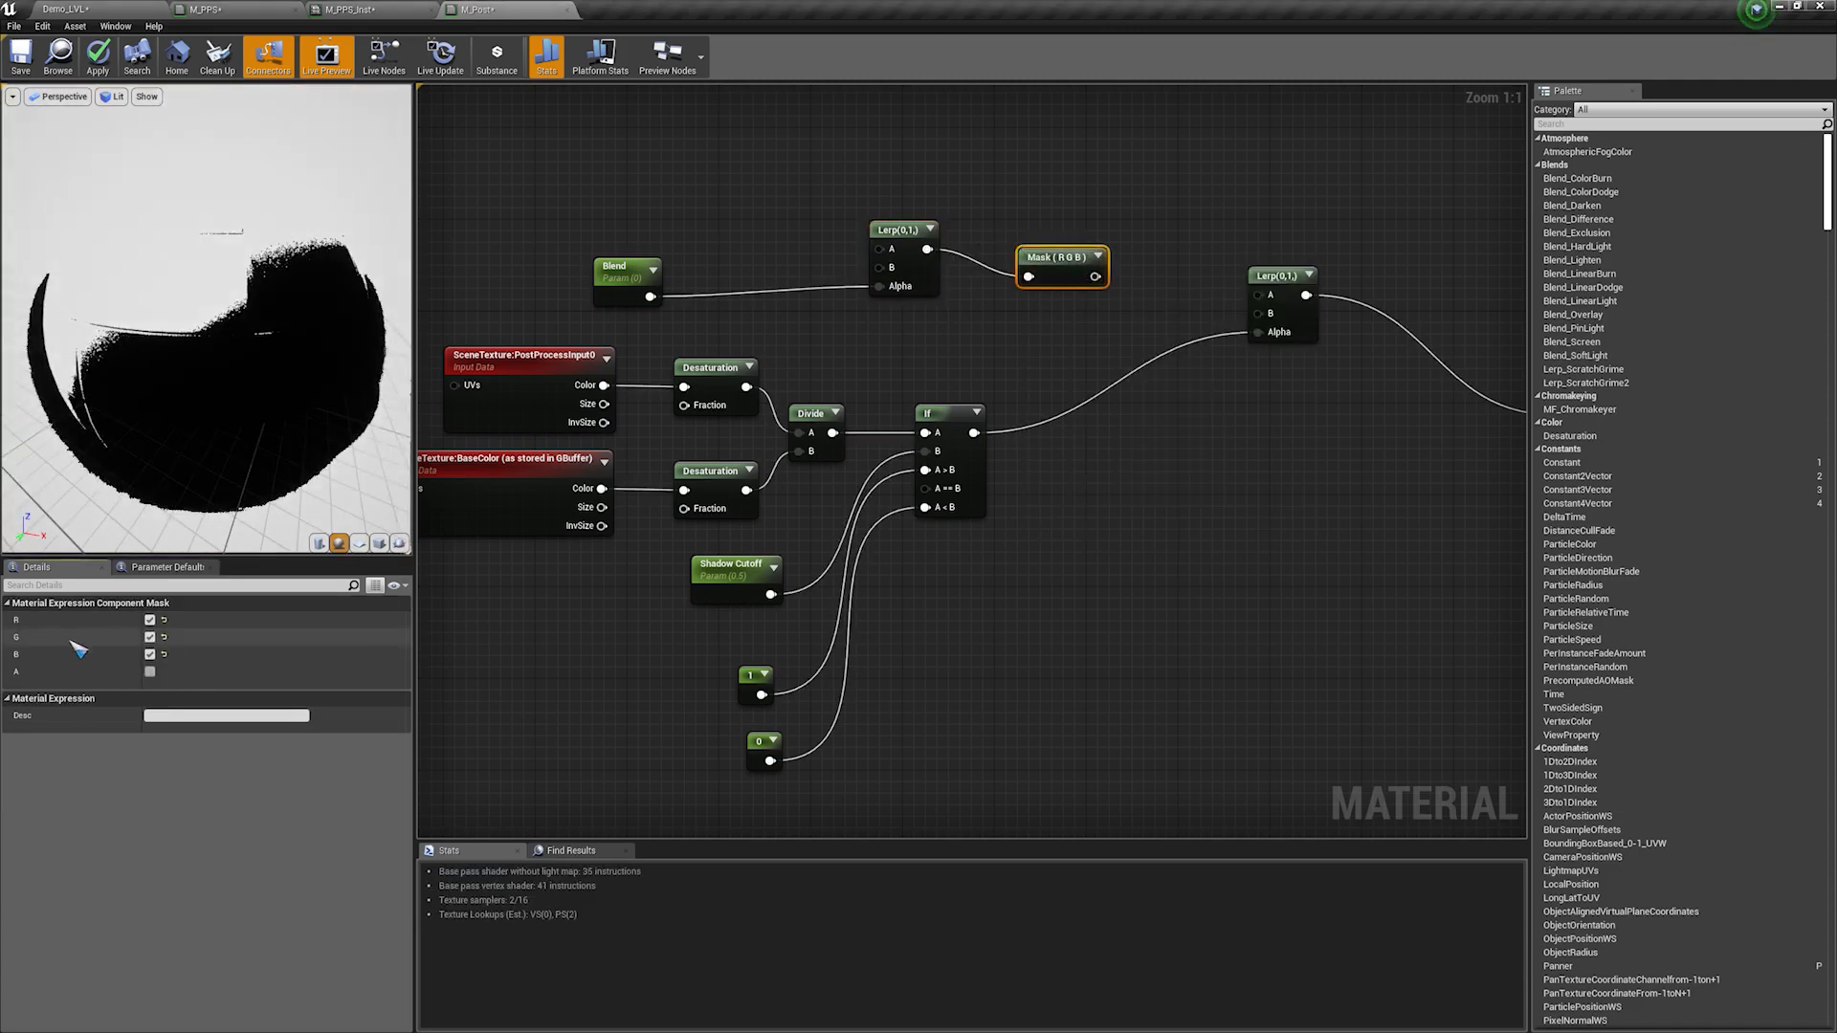
mouse_move(1096, 277)
mouse_down()
mouse_move(1232, 330)
mouse_move(1258, 315)
mouse_move(1041, 302)
mouse_up()
Step: Space out the two SceneTexture nodes and connect PostProcessInput0 Color to the second Lerp's A and BaseColor Color to its B
mouse_move(842, 328)
right_down()
mouse_move(1034, 307)
mouse_move(986, 323)
right_up()
mouse_move(504, 336)
mouse_down()
mouse_move(846, 459)
mouse_move(877, 493)
mouse_move(735, 500)
mouse_up()
drag(673, 384, 512, 384)
right_drag(751, 366, 780, 421)
drag(616, 435, 1052, 300)
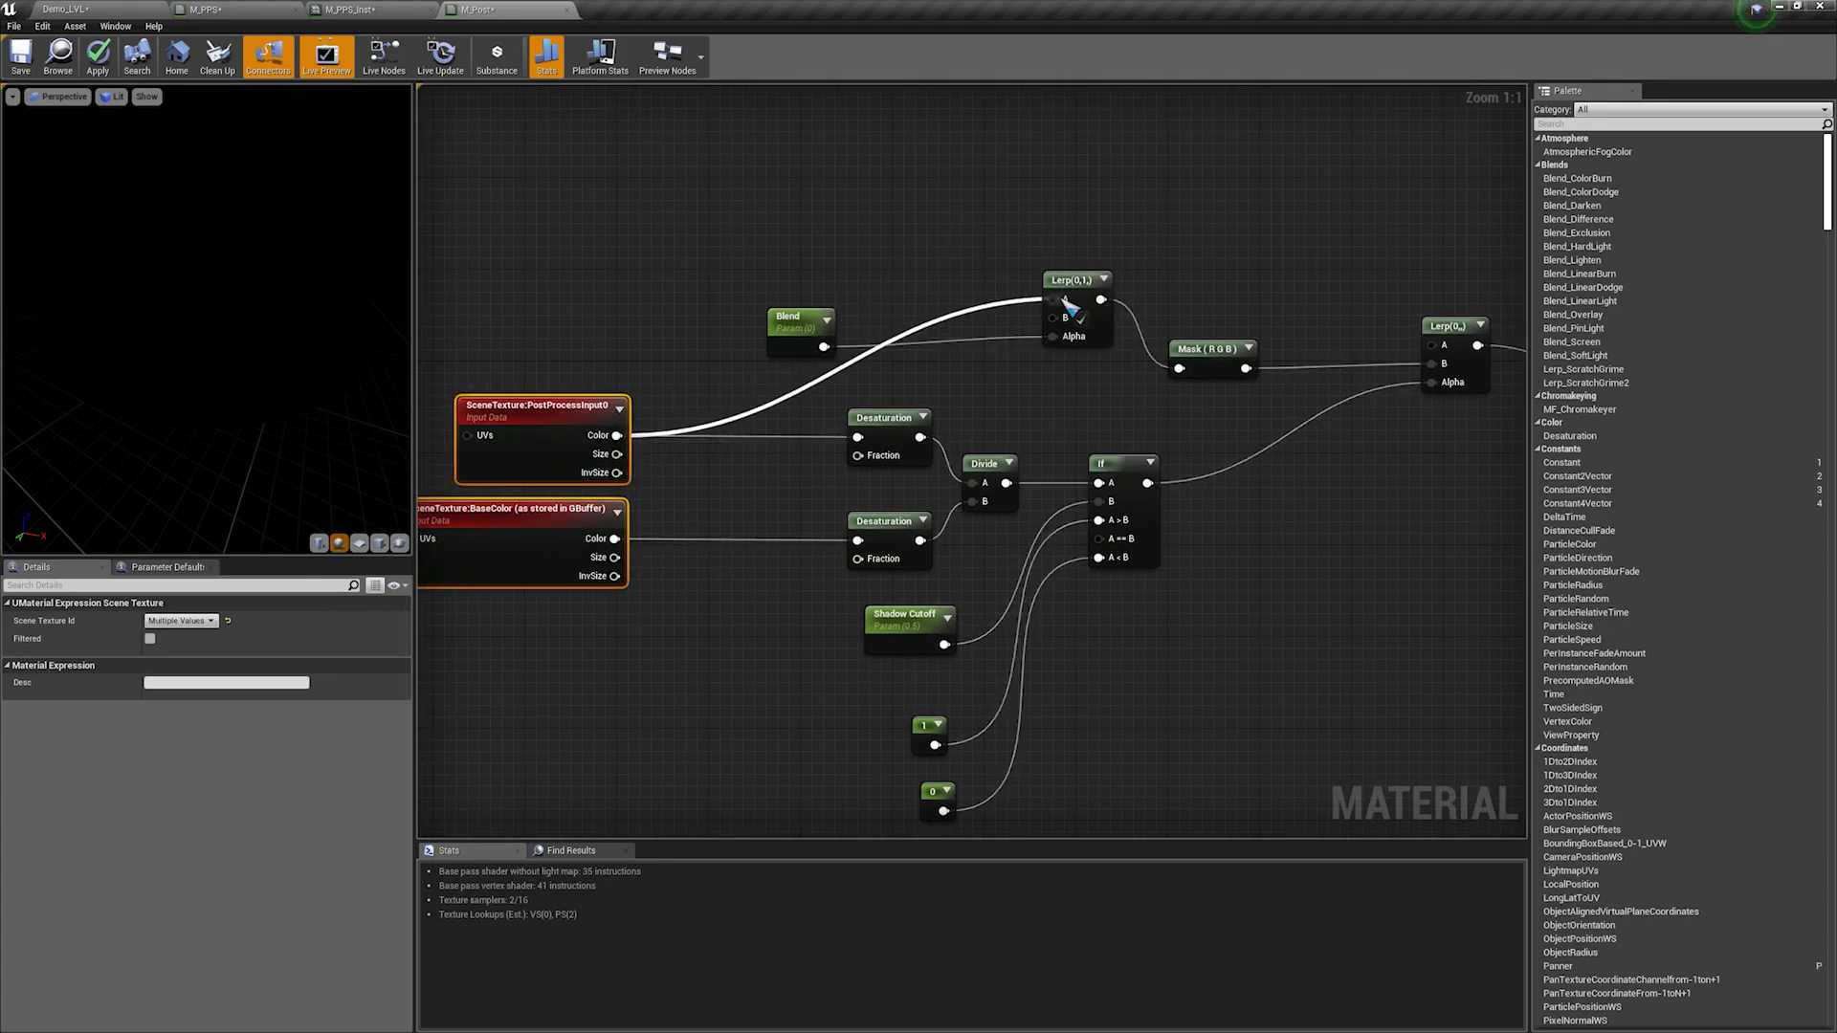
drag(617, 537, 1053, 318)
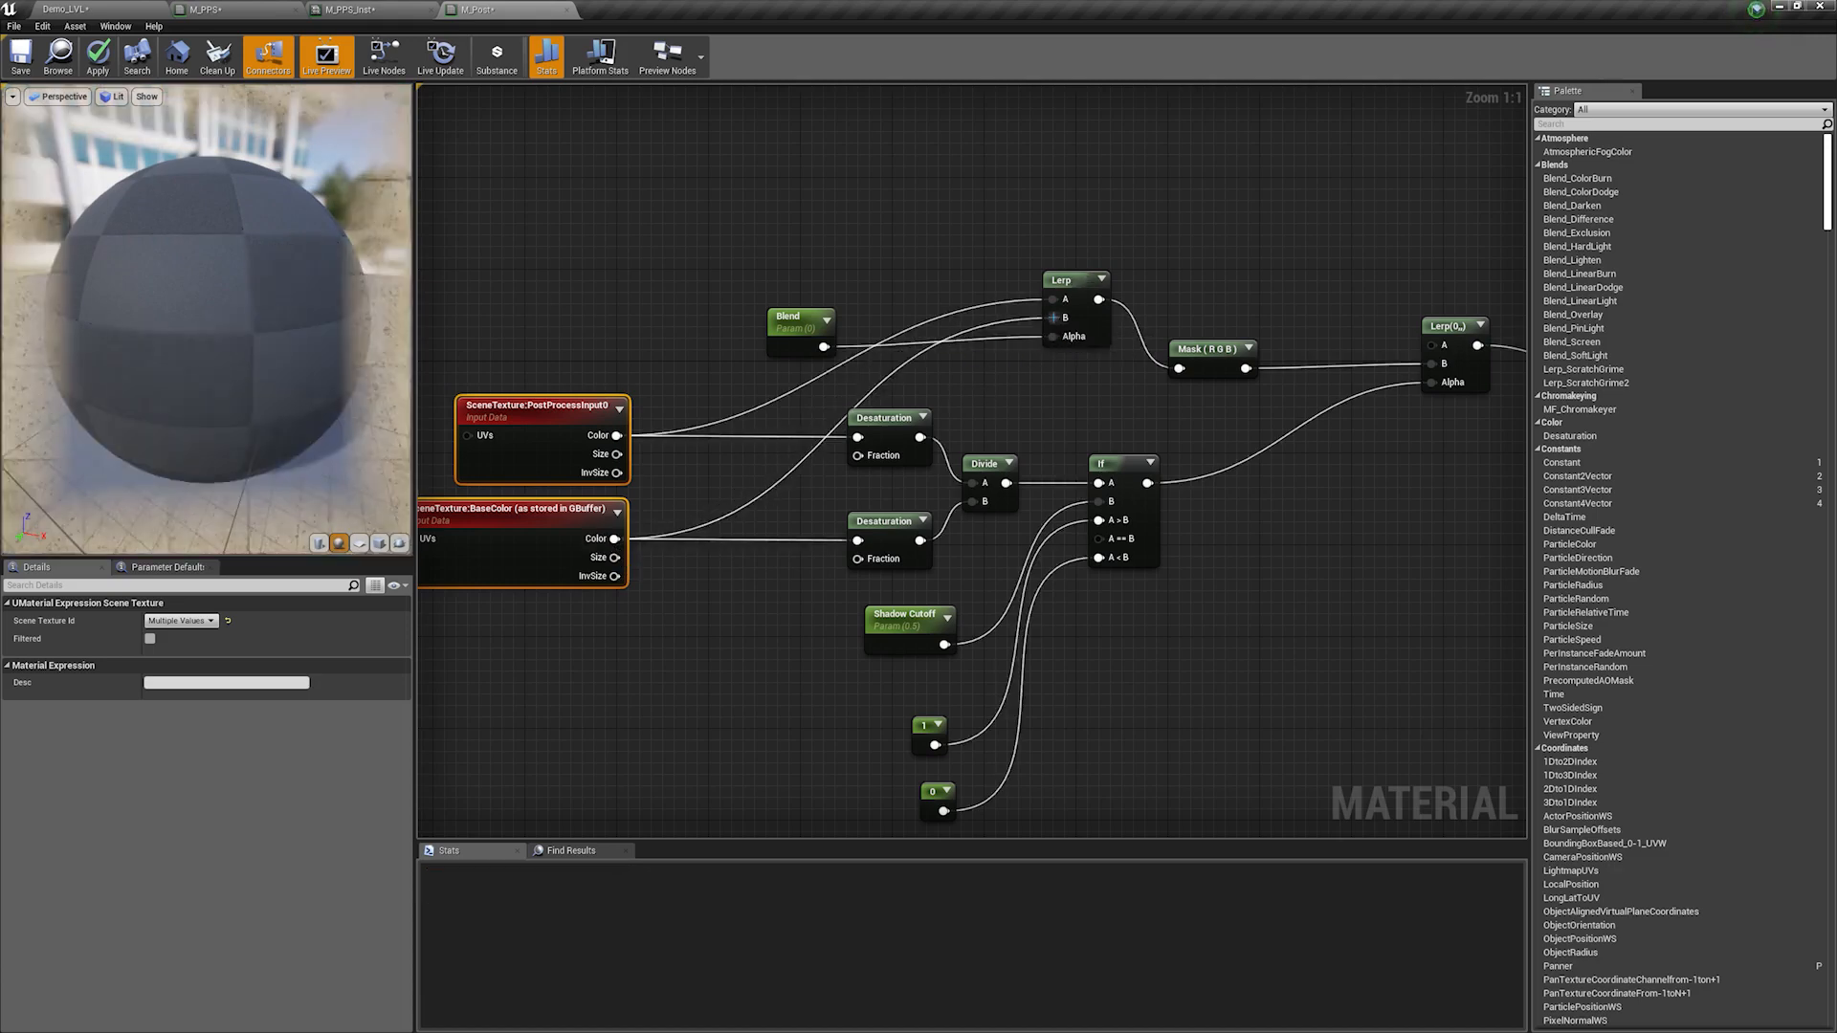
Step: Set the Blend parameter's slider max and default value to 1.0
click(794, 325)
click(159, 700)
text(1)
key(Return)
click(177, 664)
text(1)
key(Return)
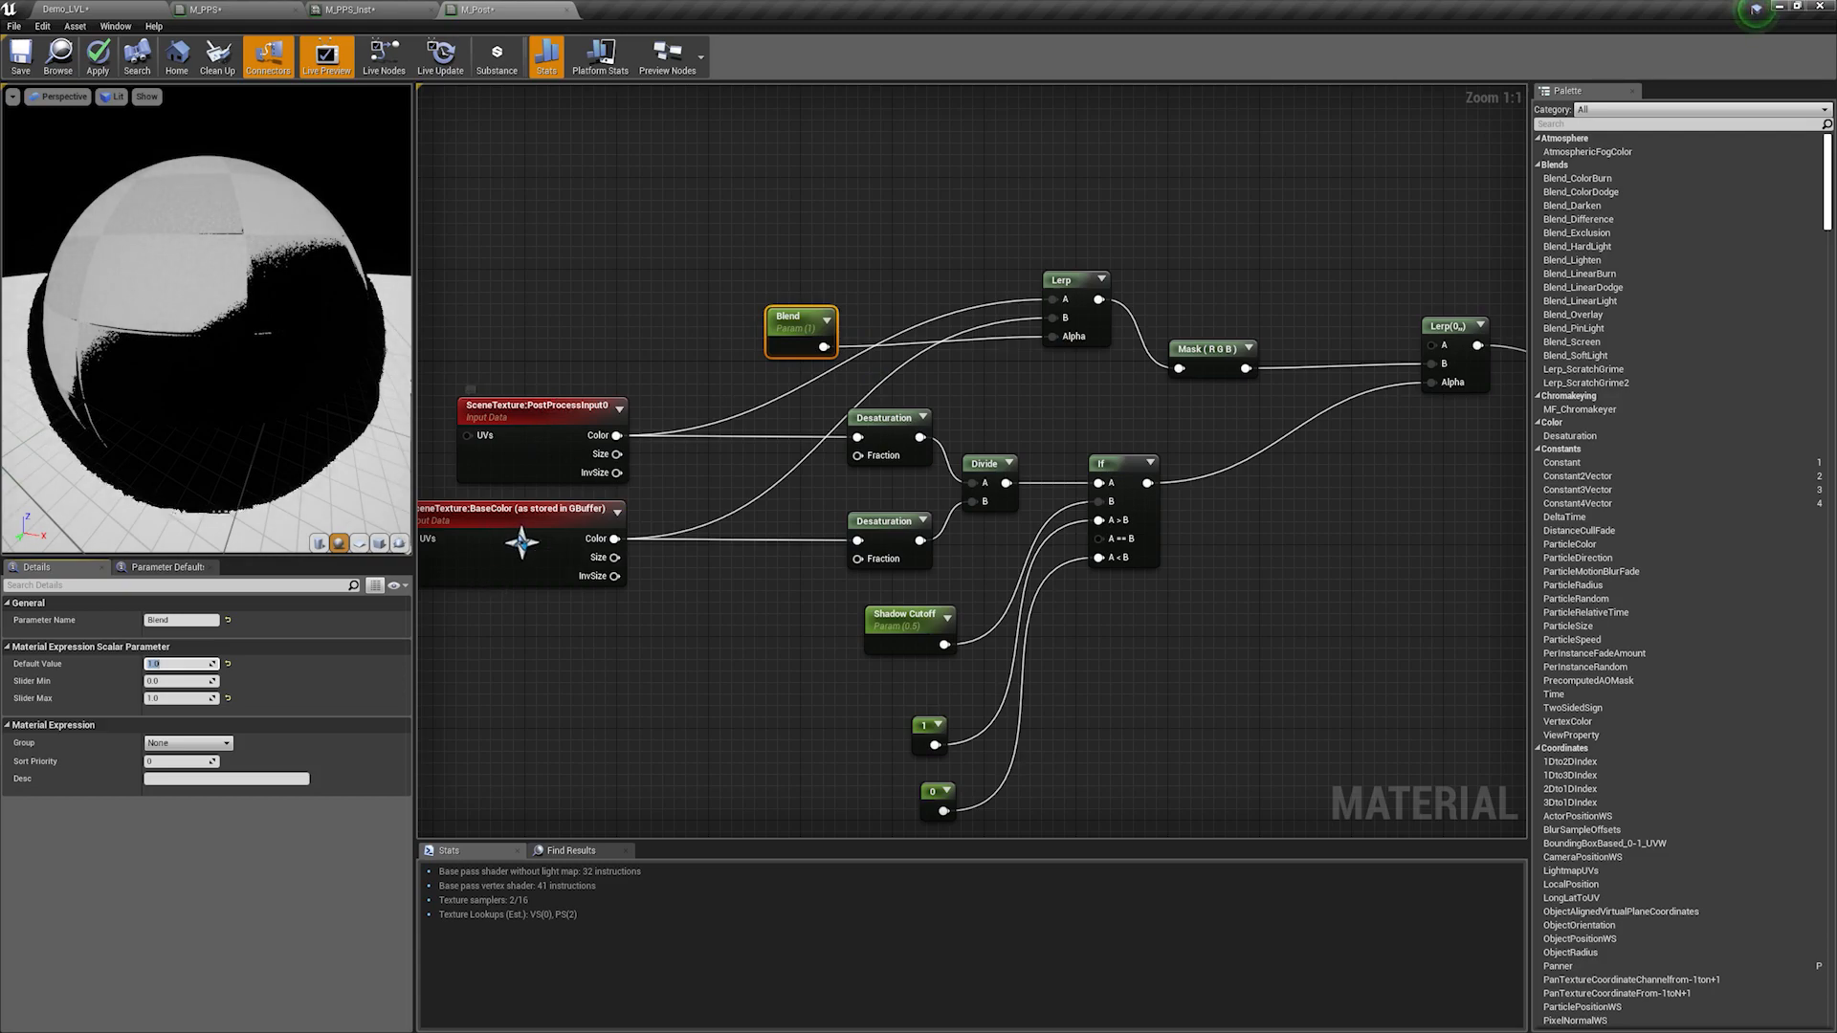
Step: Add a Multiply node fed by the RGB mask and connect its output to the final Lerp's A input
right_drag(590, 512, 791, 436)
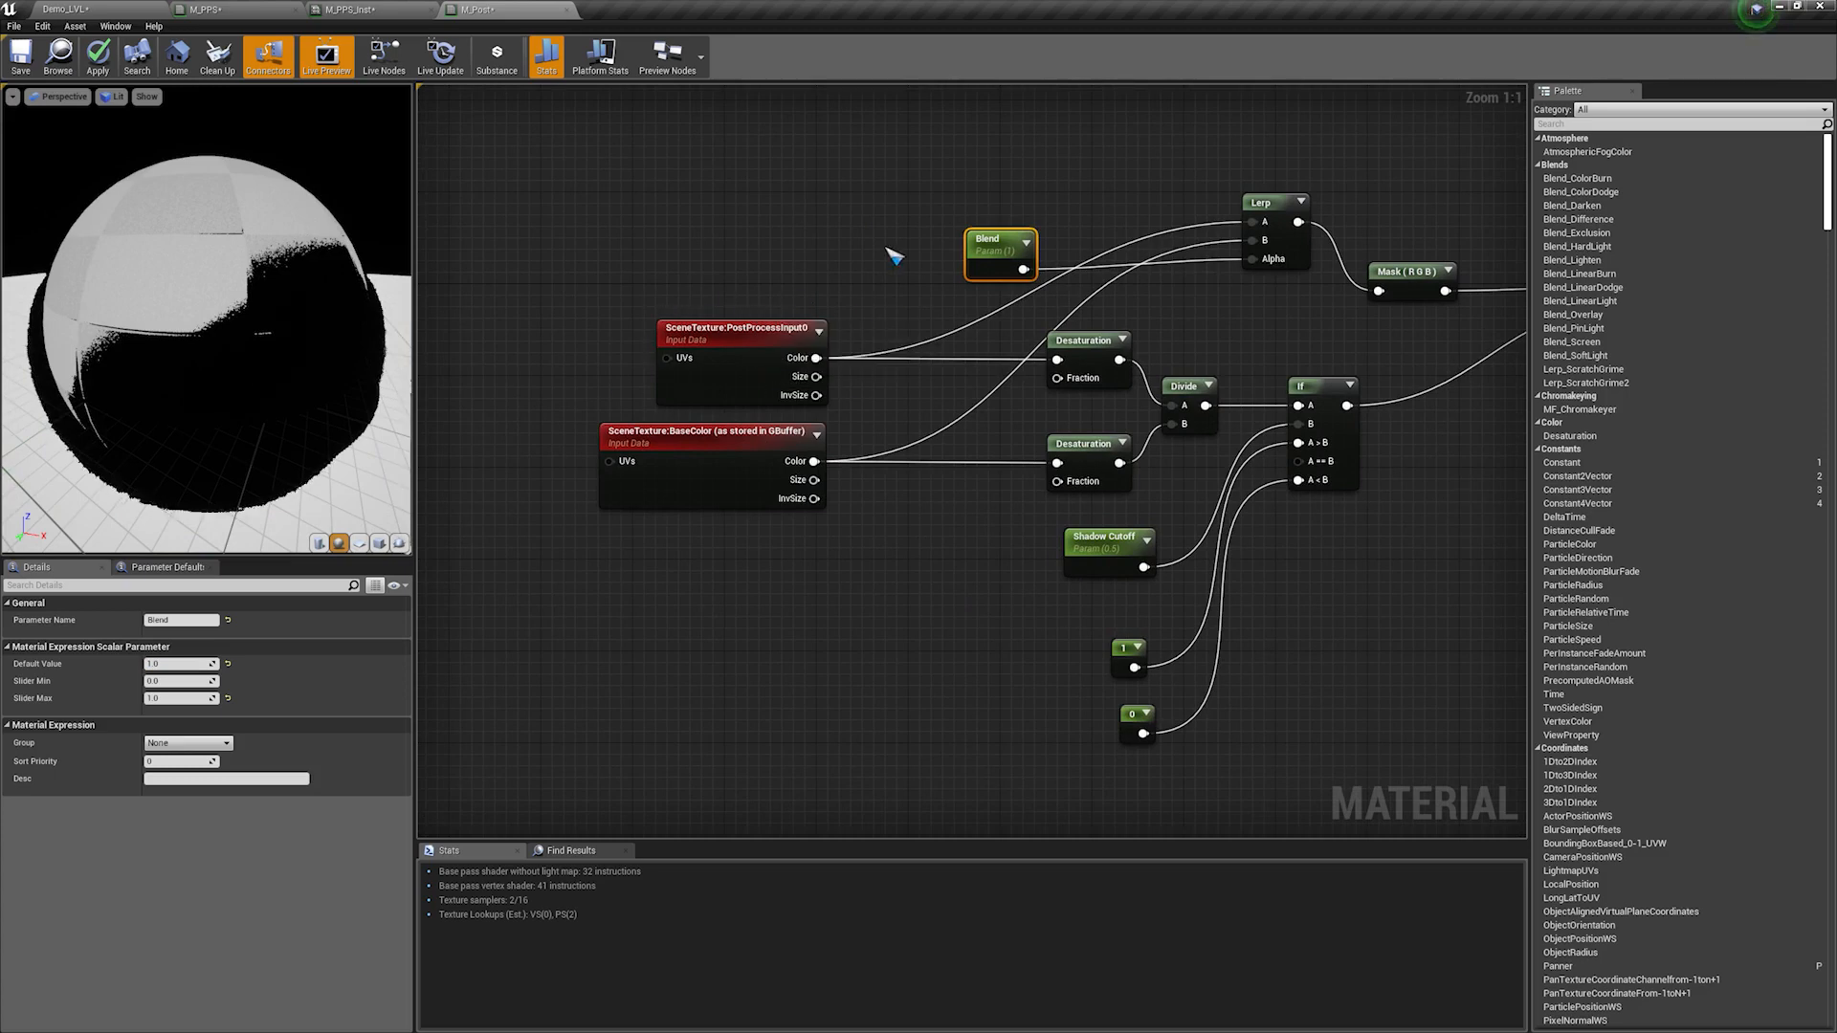
right_drag(1486, 169, 976, 328)
drag(946, 405, 961, 332)
text(mul)
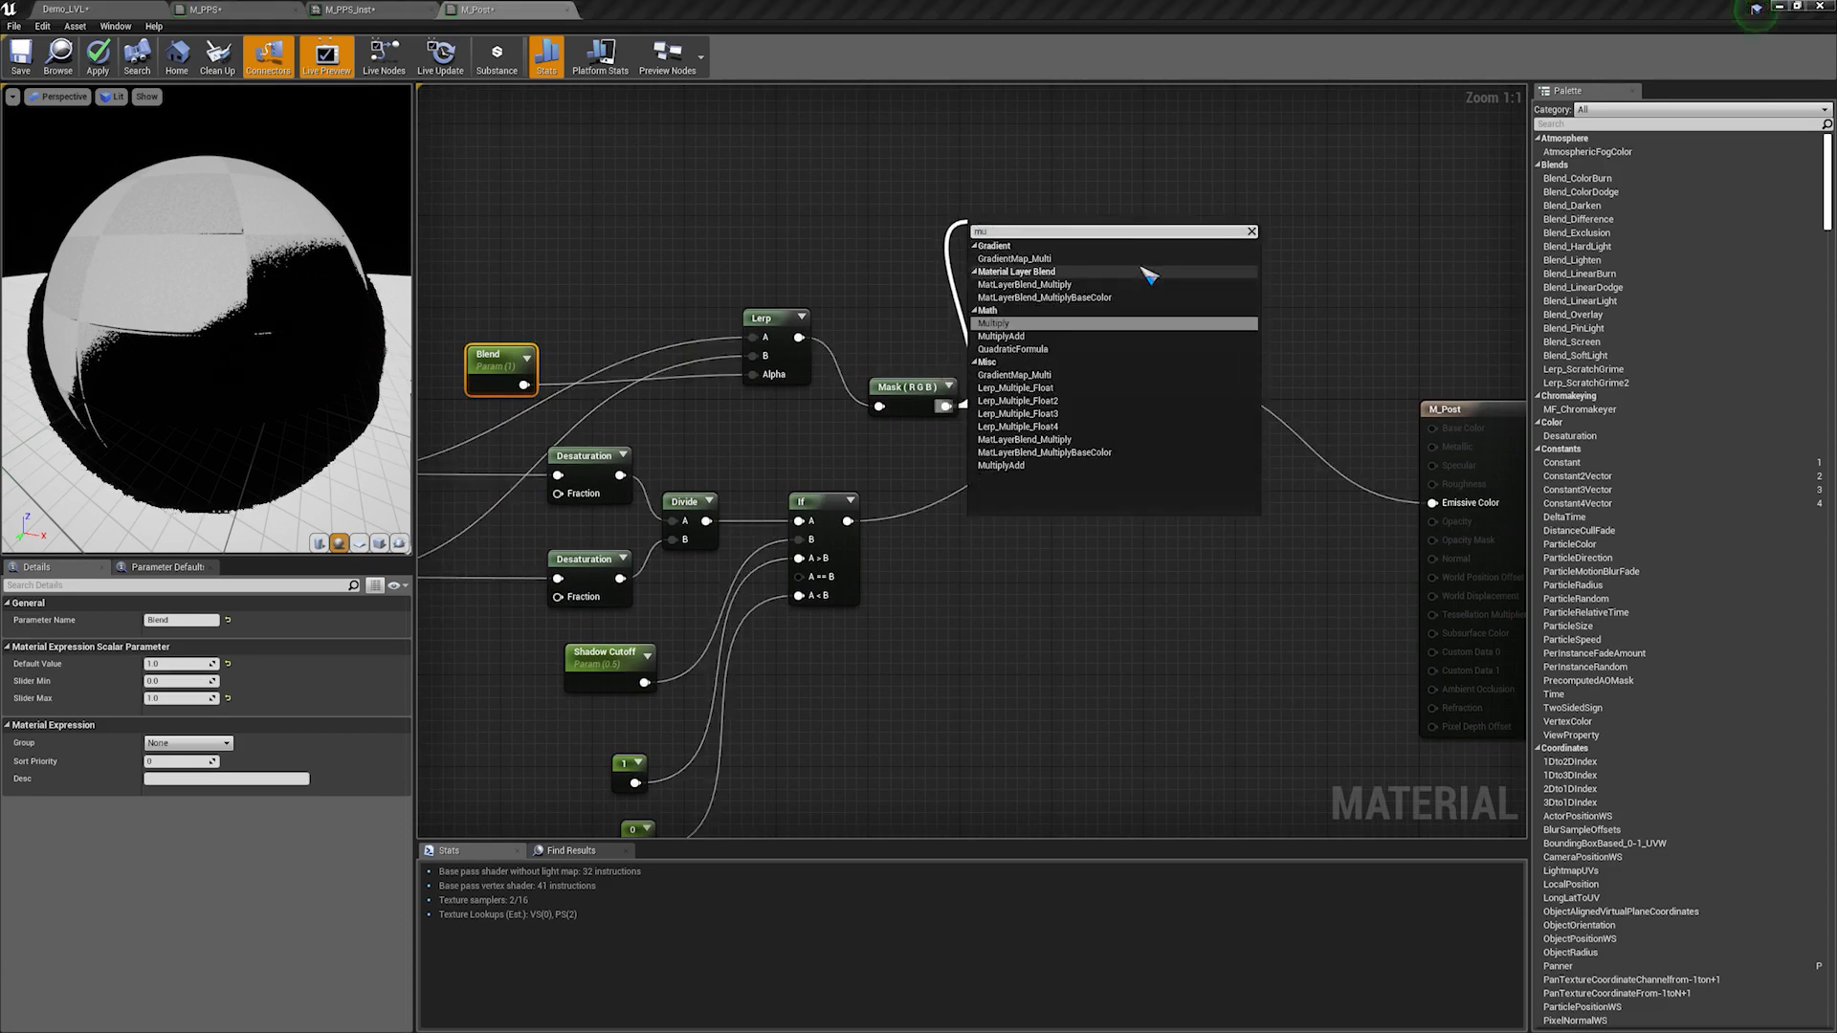
click(1058, 327)
right_drag(1146, 249, 949, 225)
drag(837, 228, 936, 361)
Step: Move the M_Post output, the final Lerp and the Multiply node farther along the graph to space out the layout
right_drag(1388, 602, 1167, 526)
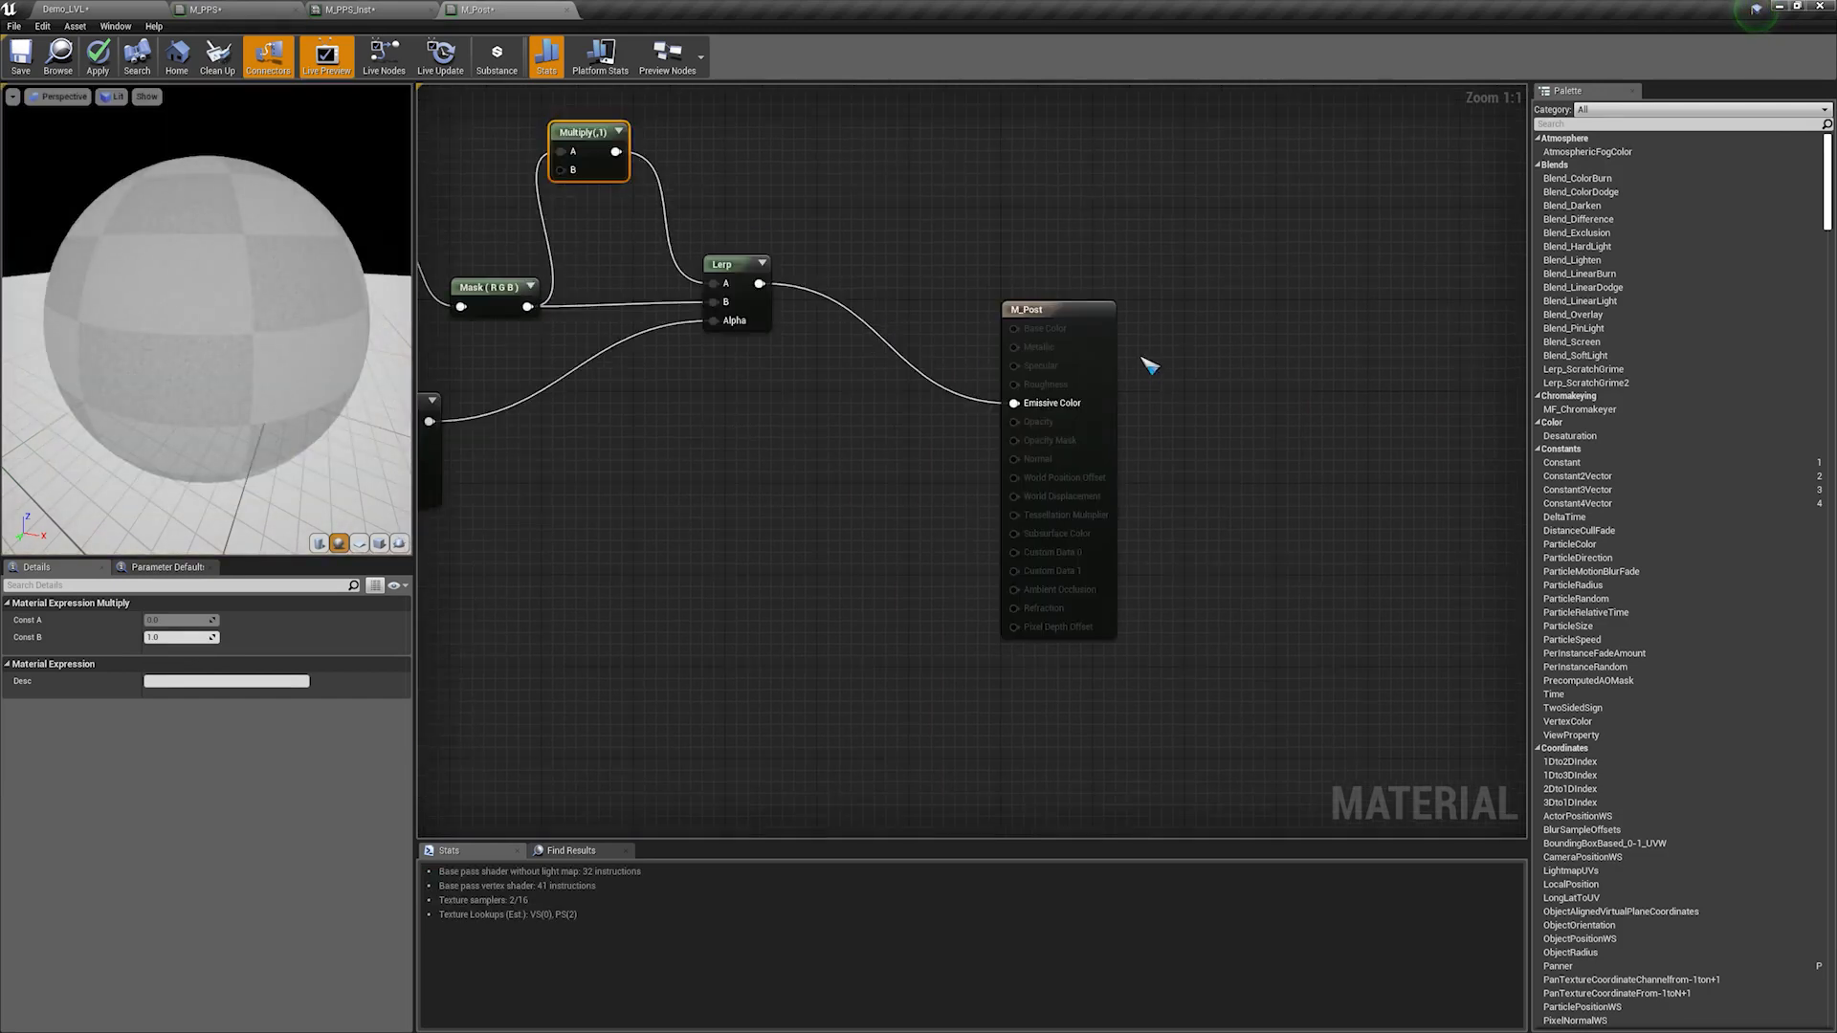
drag(1108, 335, 1510, 196)
drag(719, 266, 1062, 254)
right_drag(890, 384, 1058, 382)
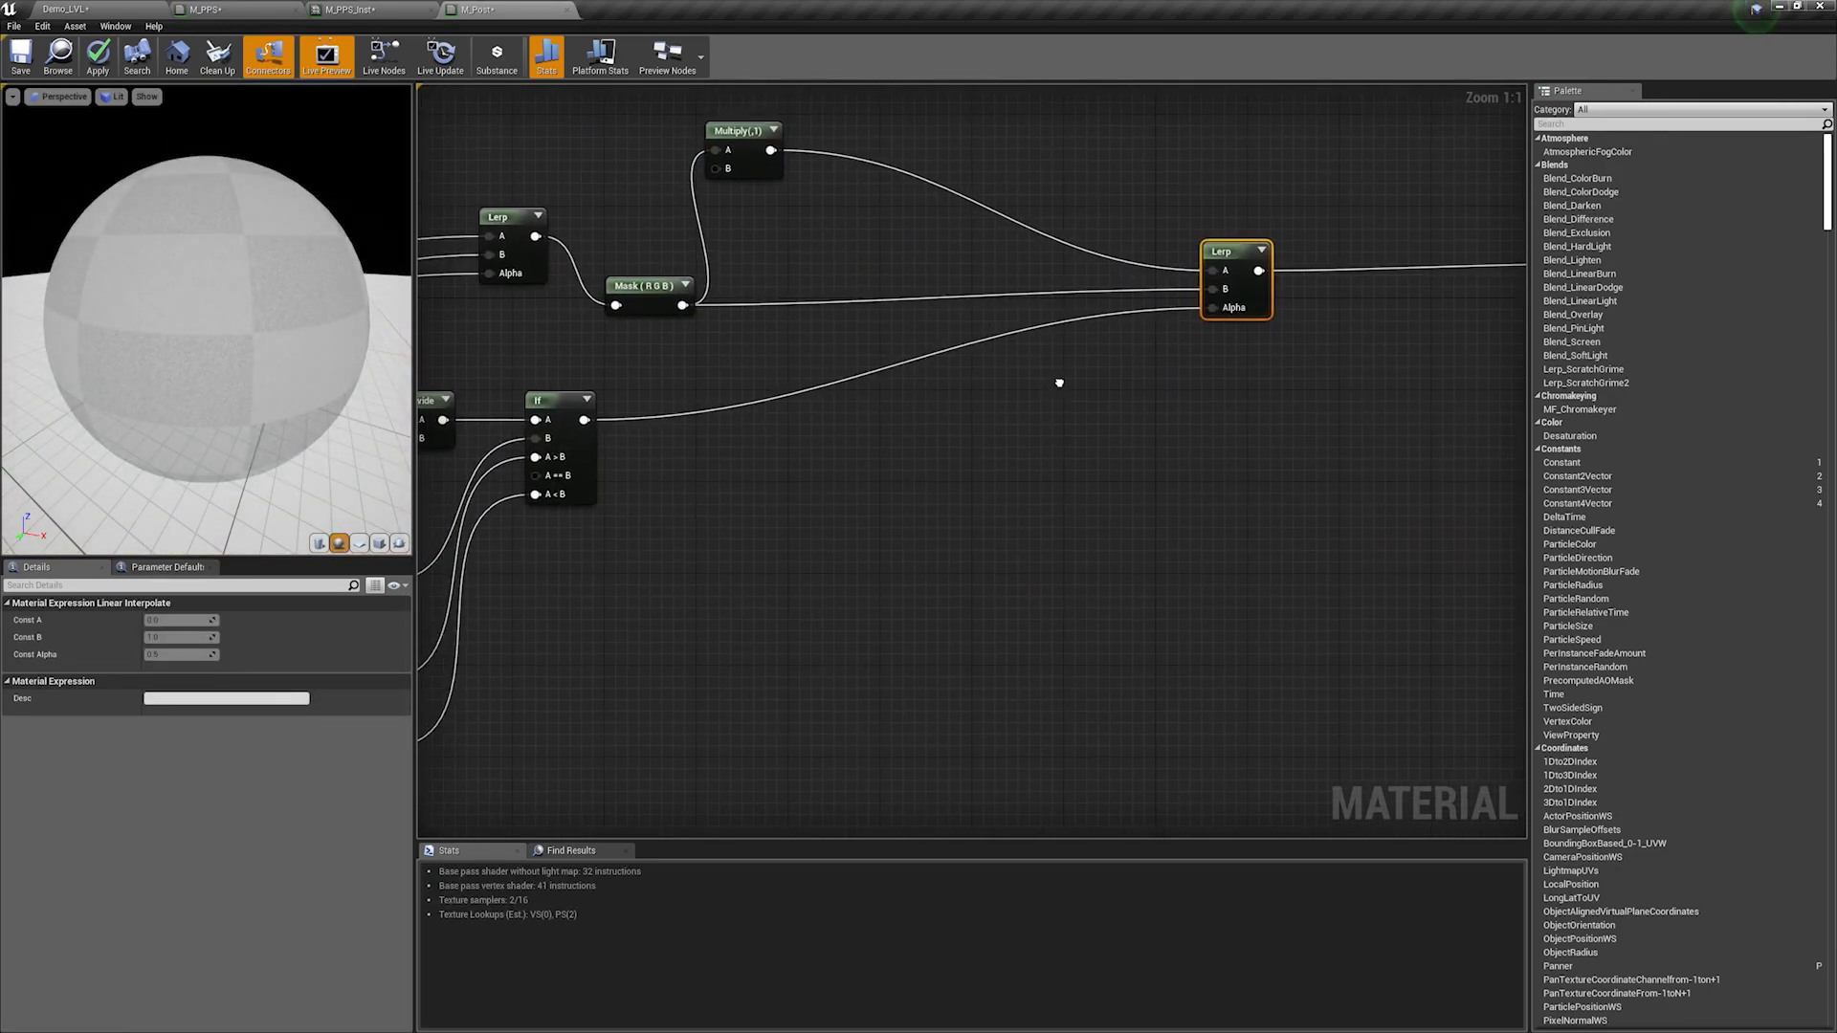
drag(739, 142, 962, 218)
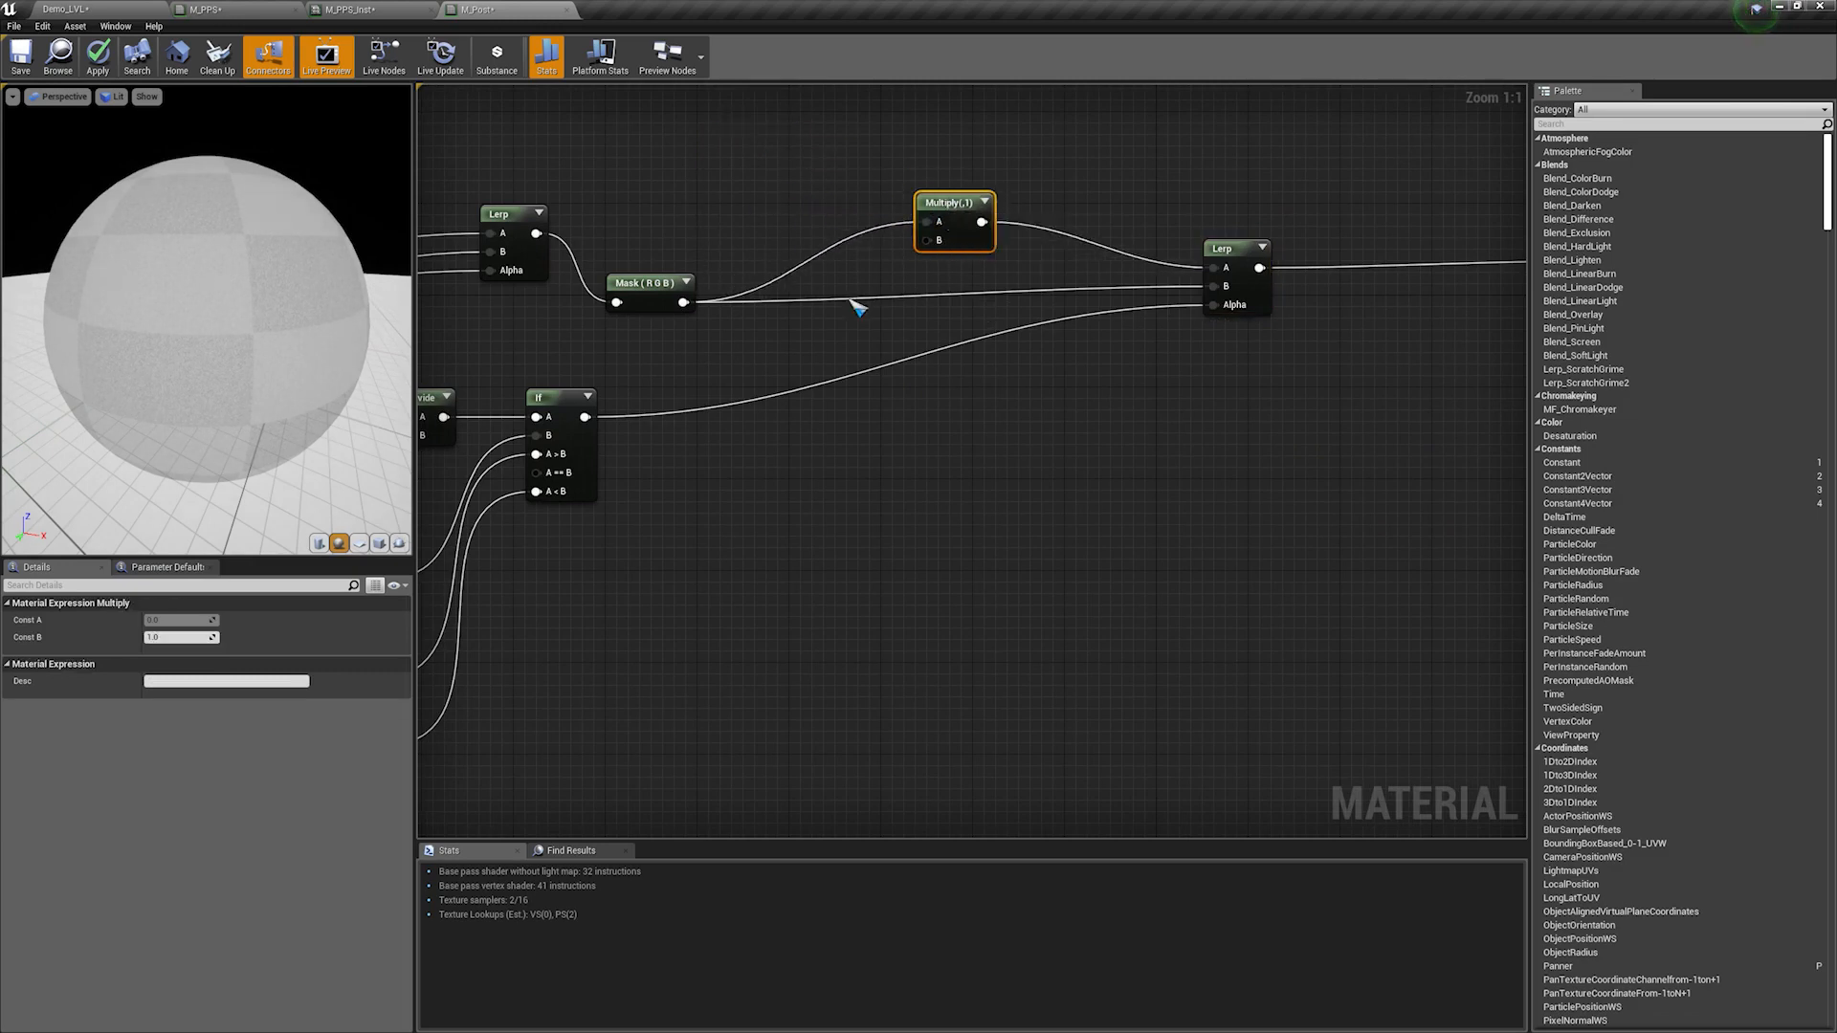
Step: Add a vector parameter named Shadow Color and connect its output to the Multiply node's B input
scroll(961, 218, down, 2)
right_drag(1047, 308, 789, 437)
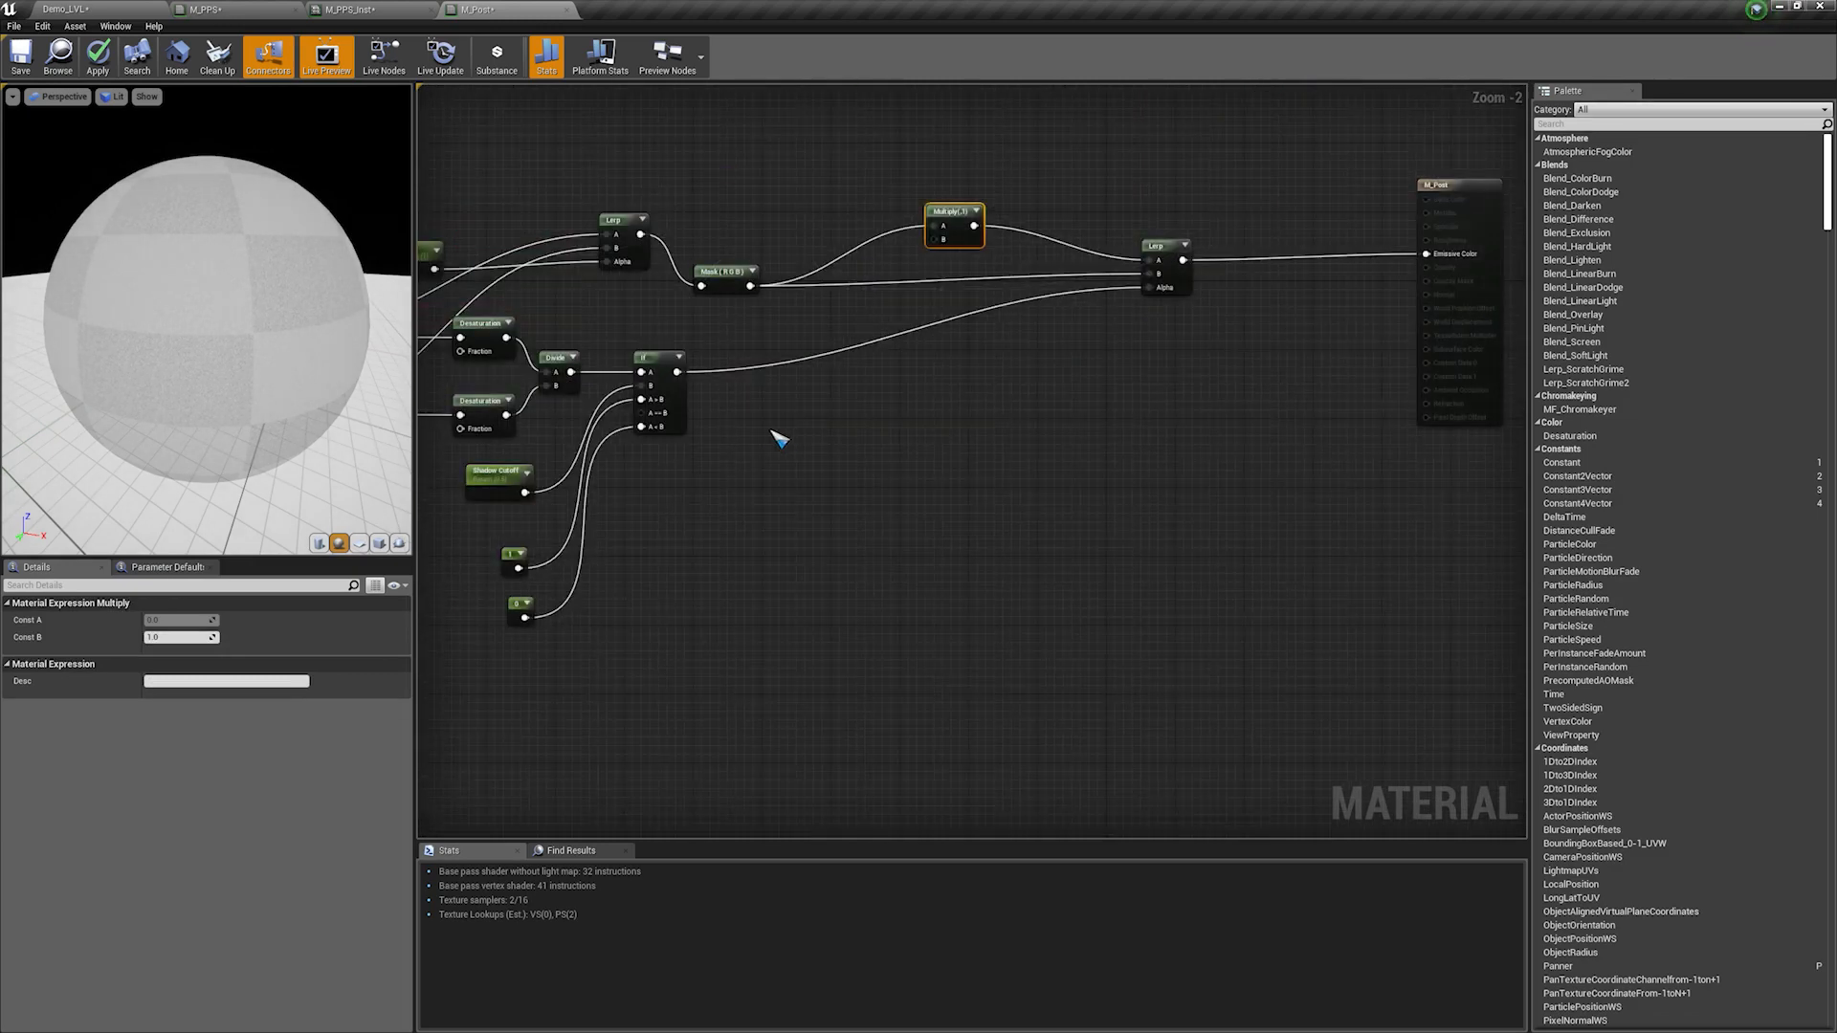
click(744, 444)
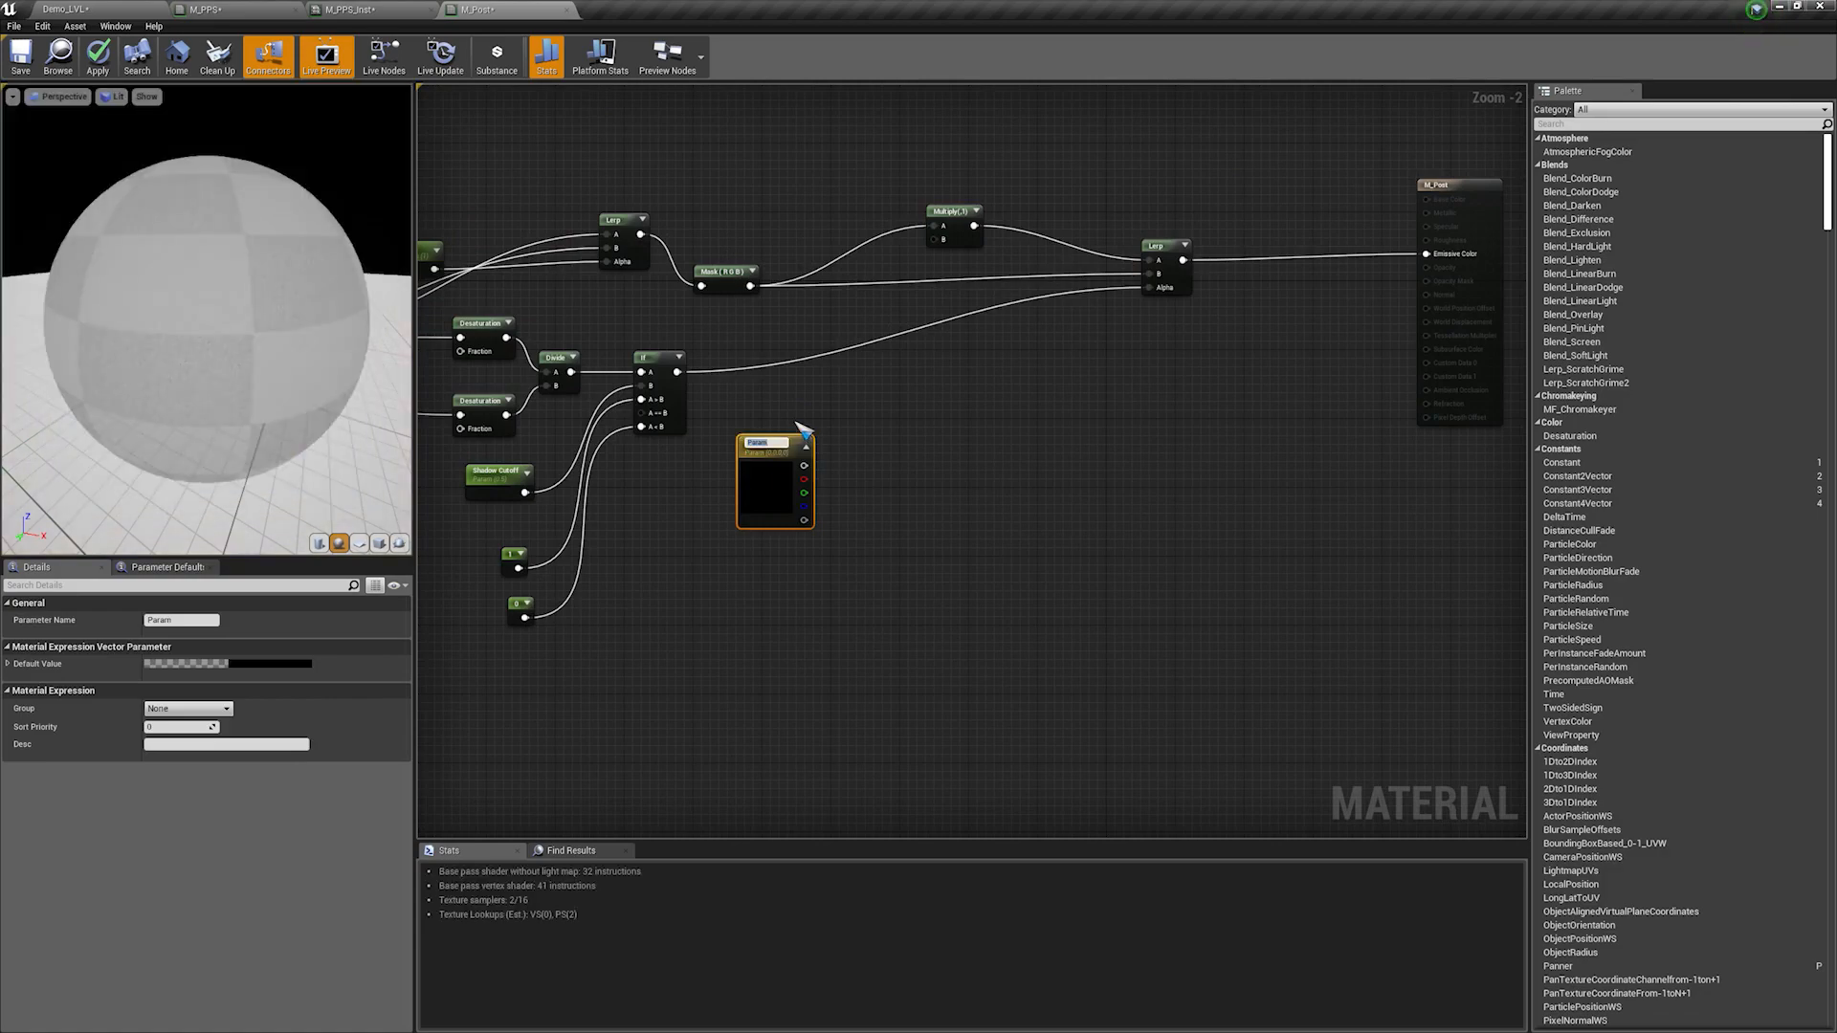
text(Sh)
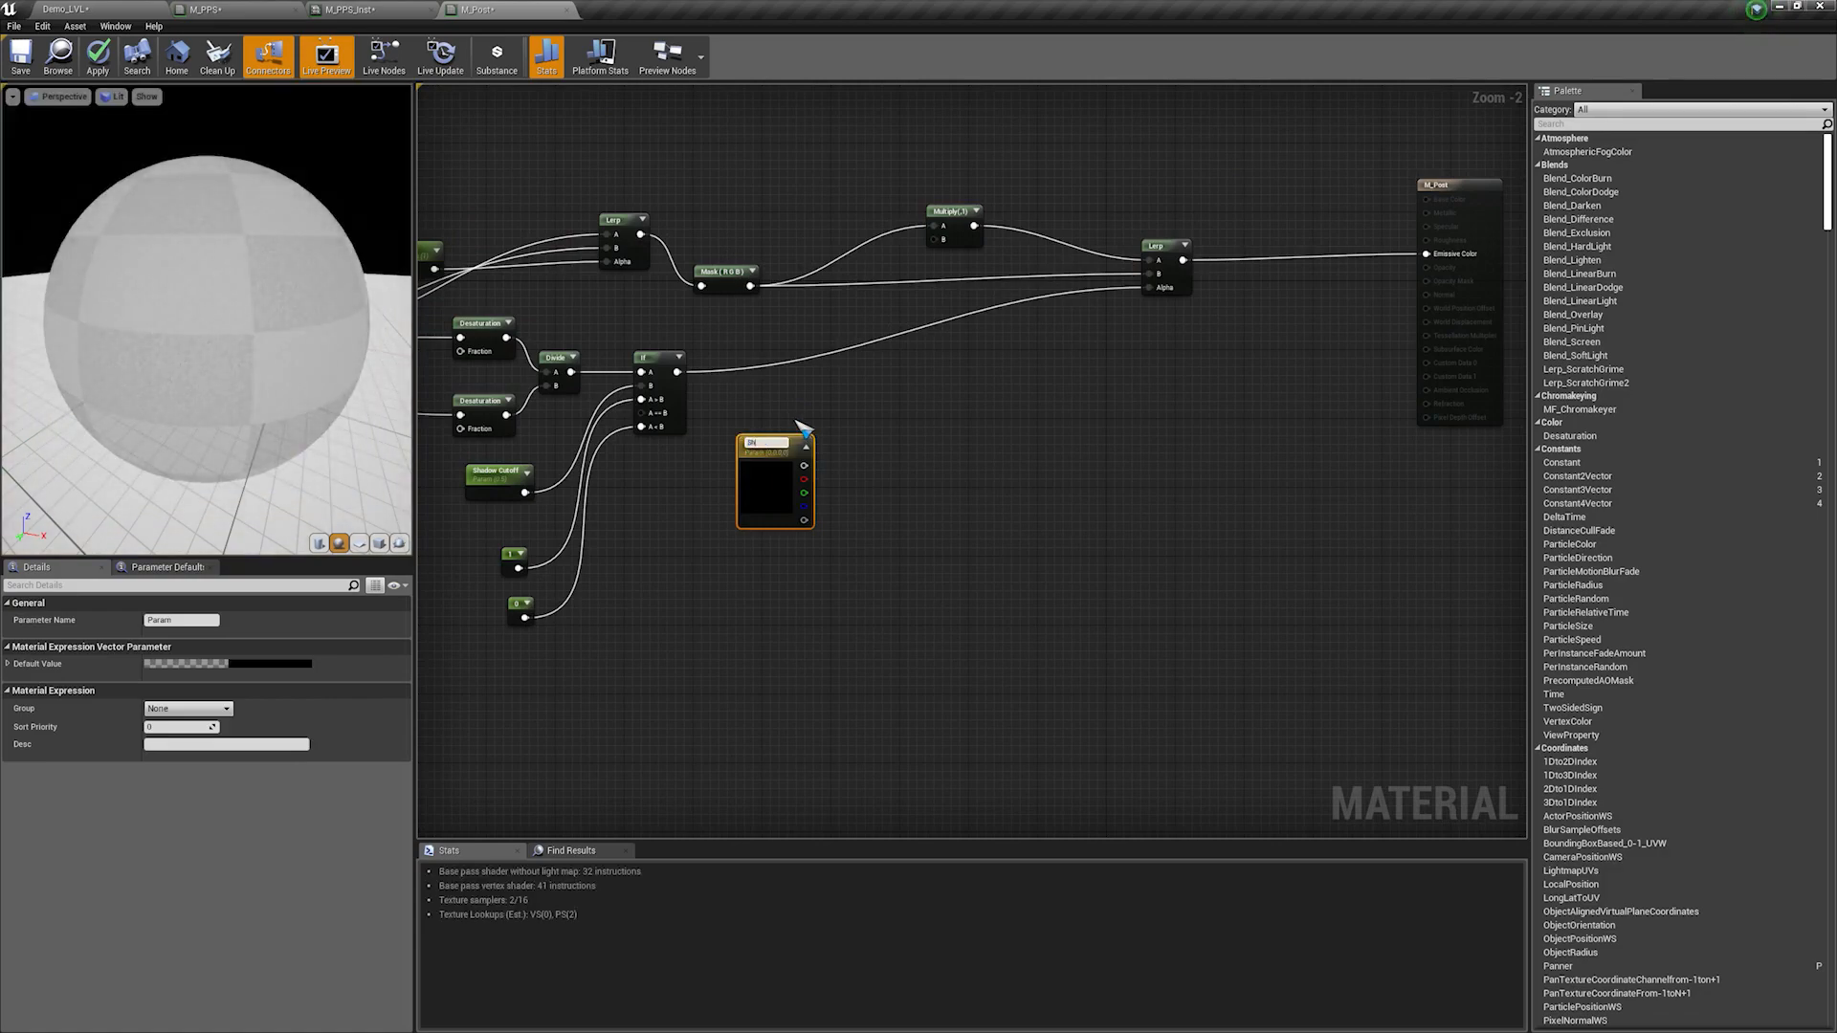
text(adow Color)
key(Return)
scroll(796, 422, up, 2)
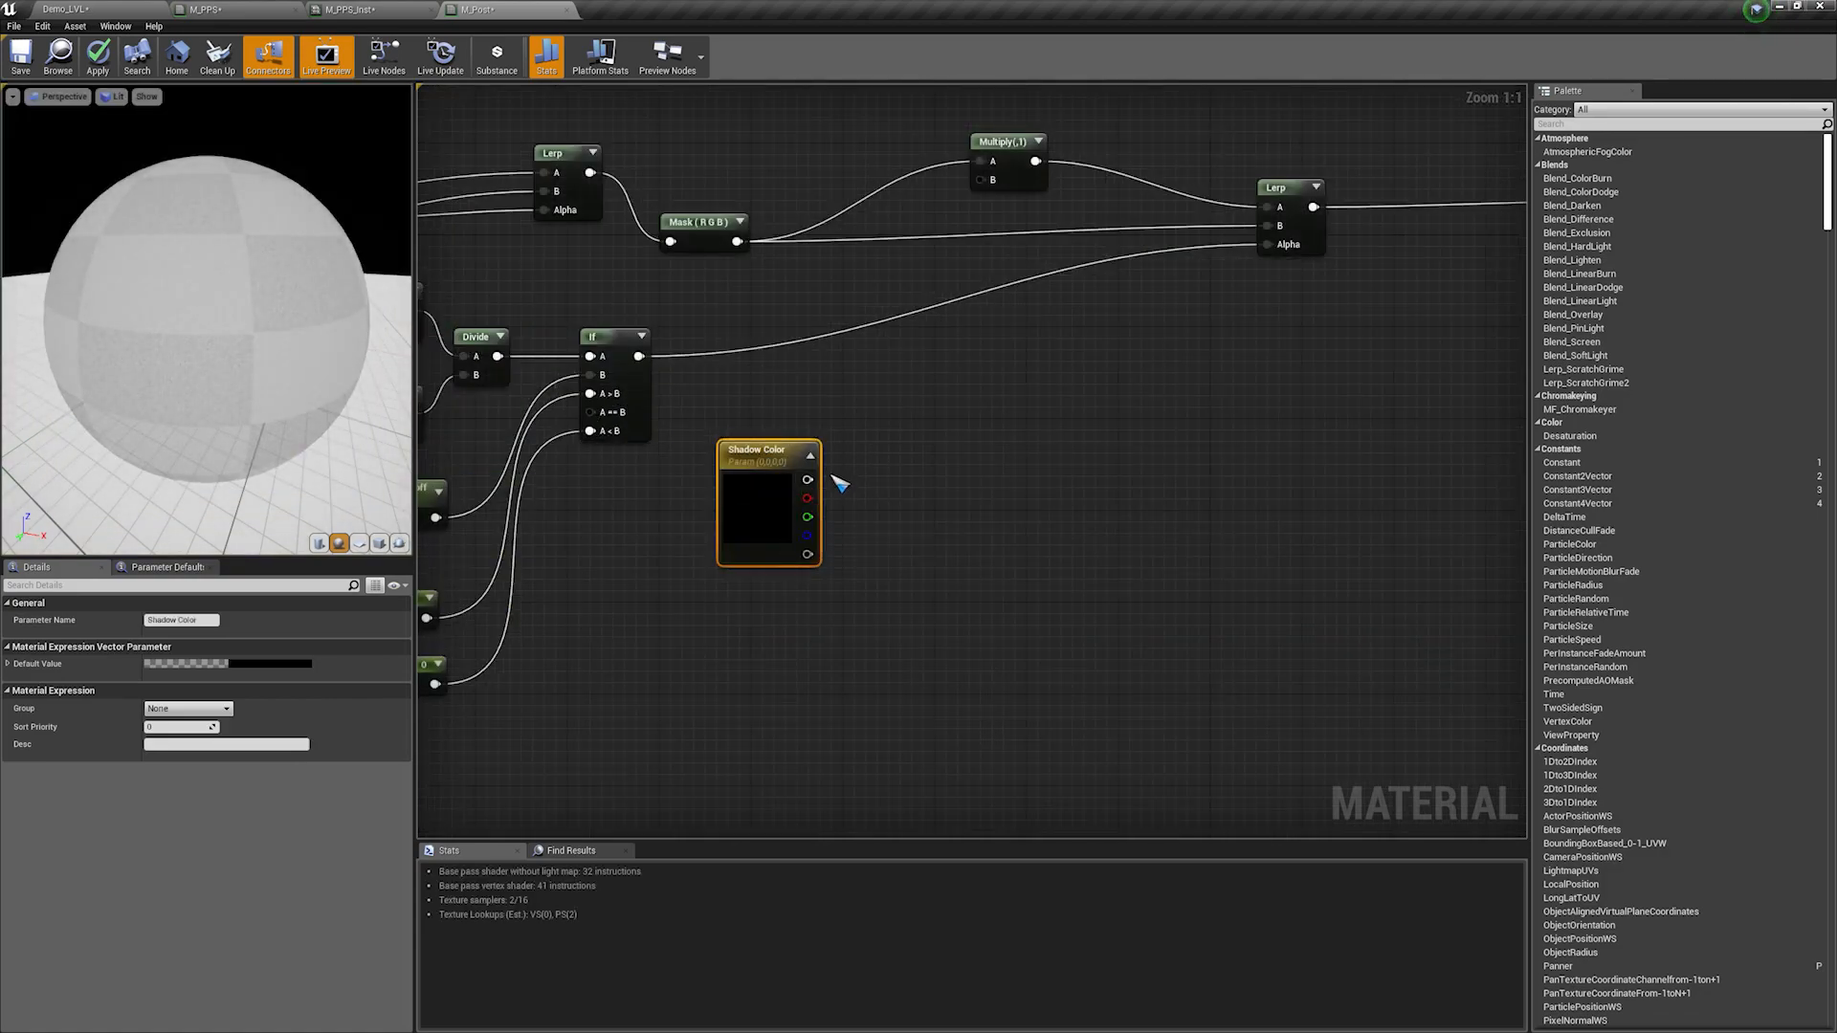
drag(807, 479, 985, 181)
right_drag(963, 329, 699, 377)
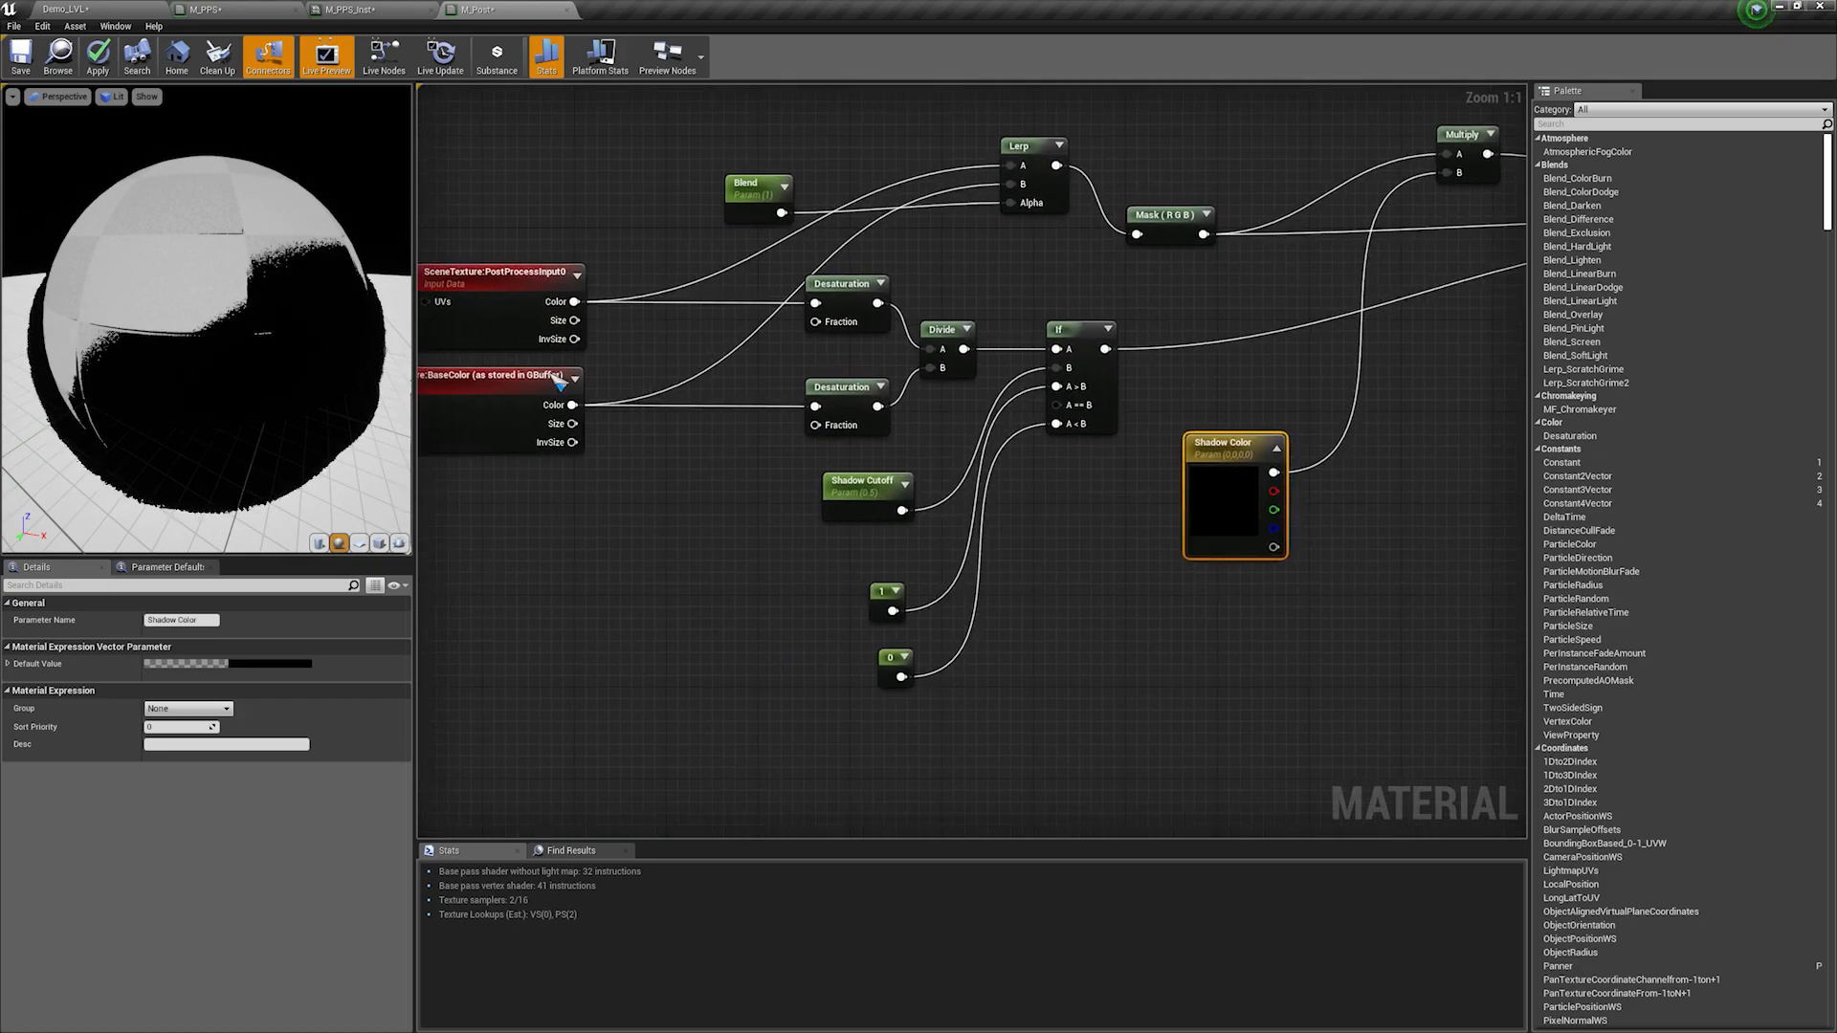
right_drag(560, 381, 779, 383)
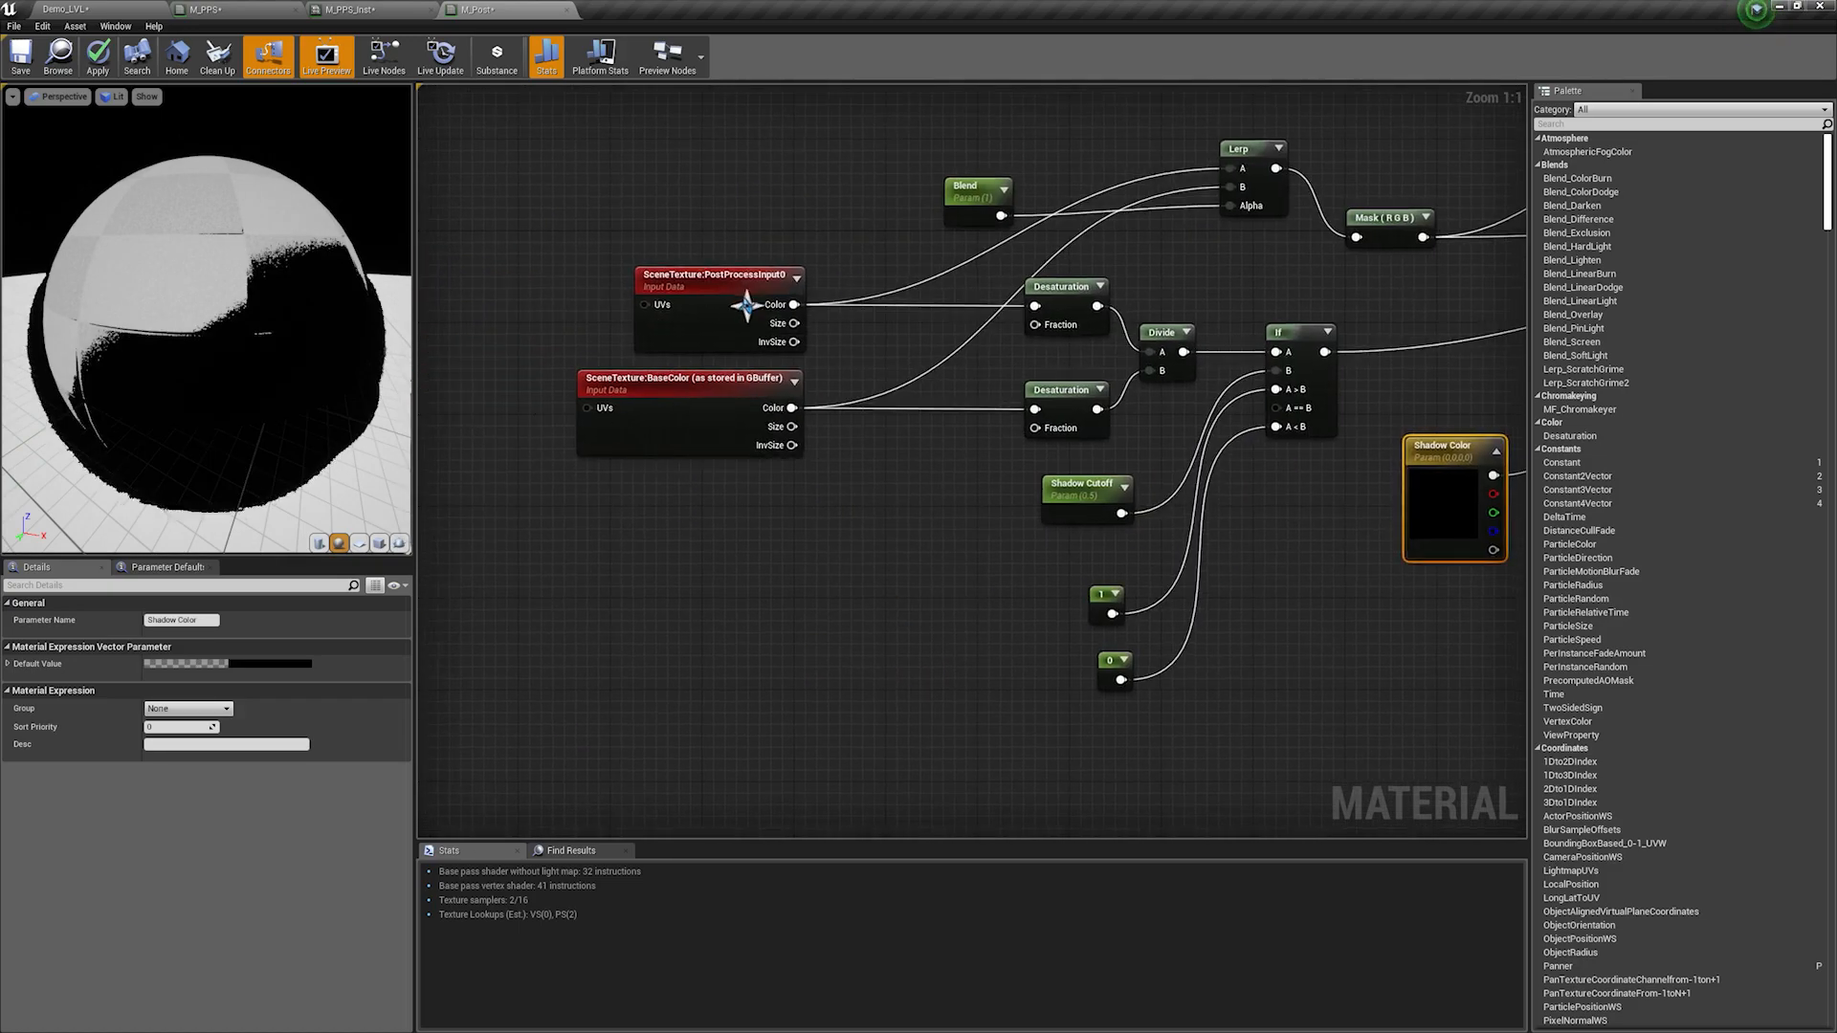
right_drag(967, 296, 617, 301)
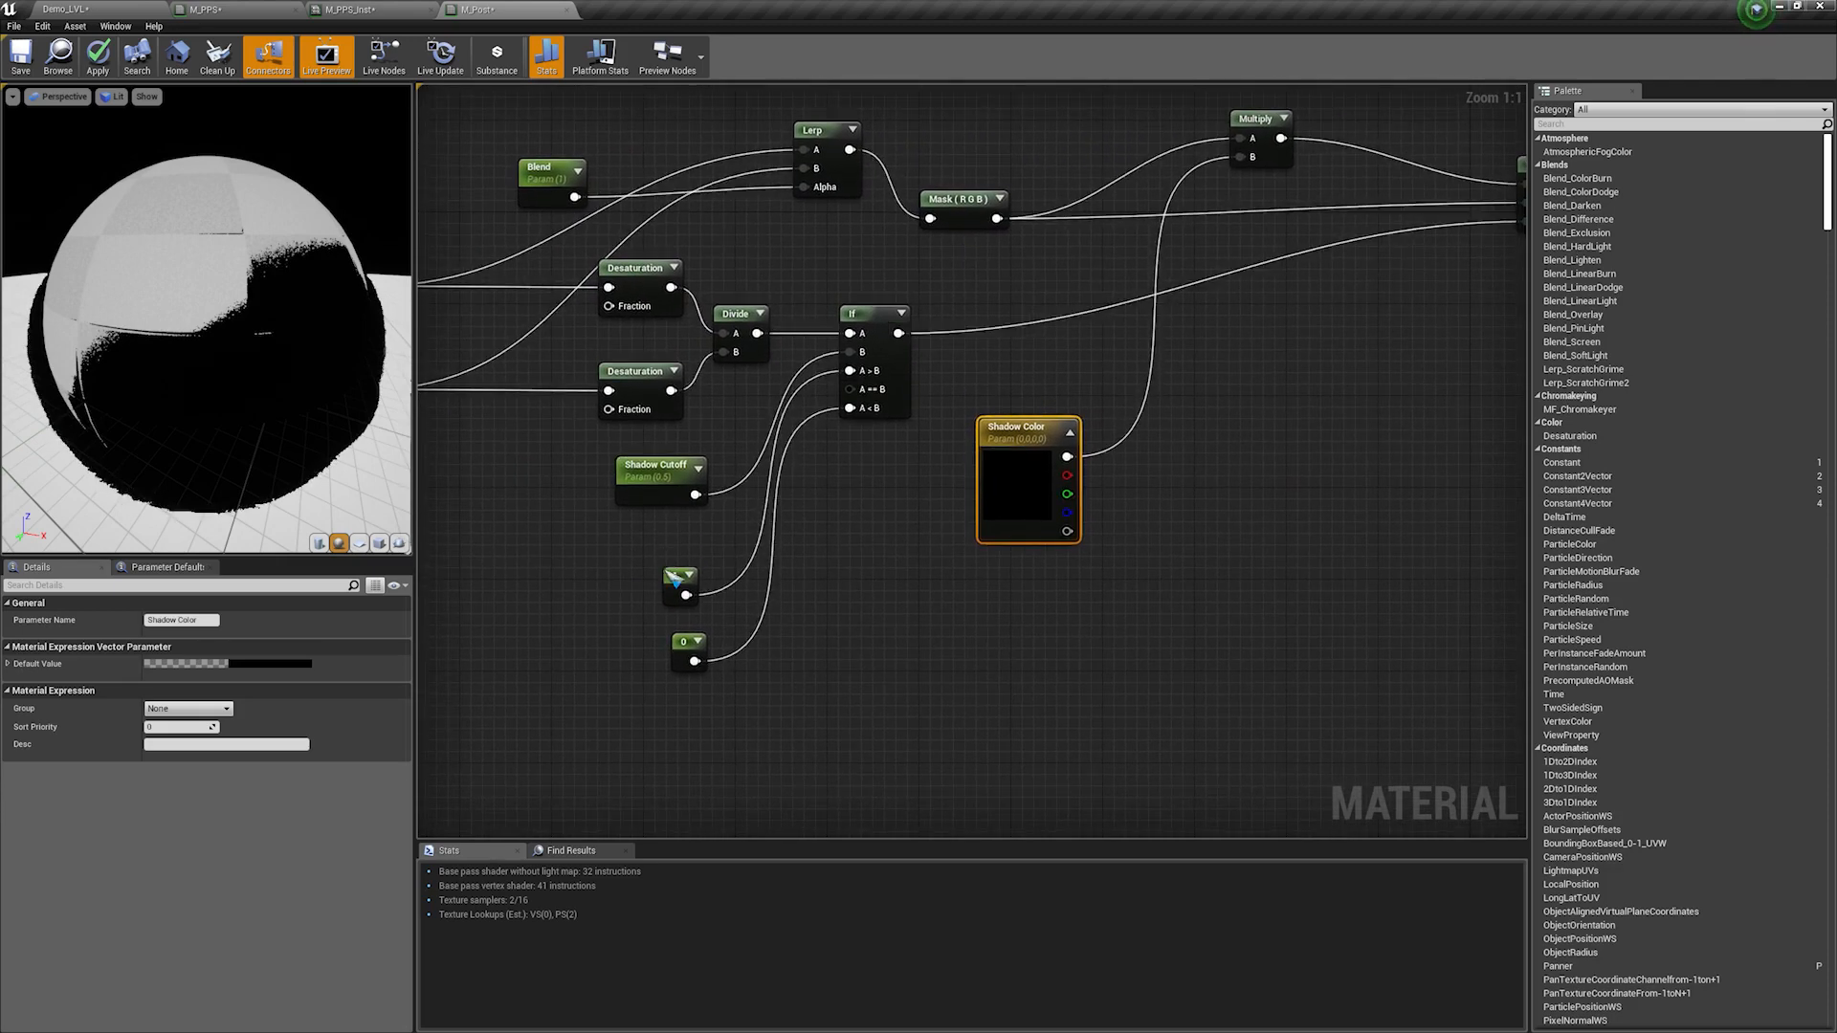
right_drag(904, 453, 1151, 494)
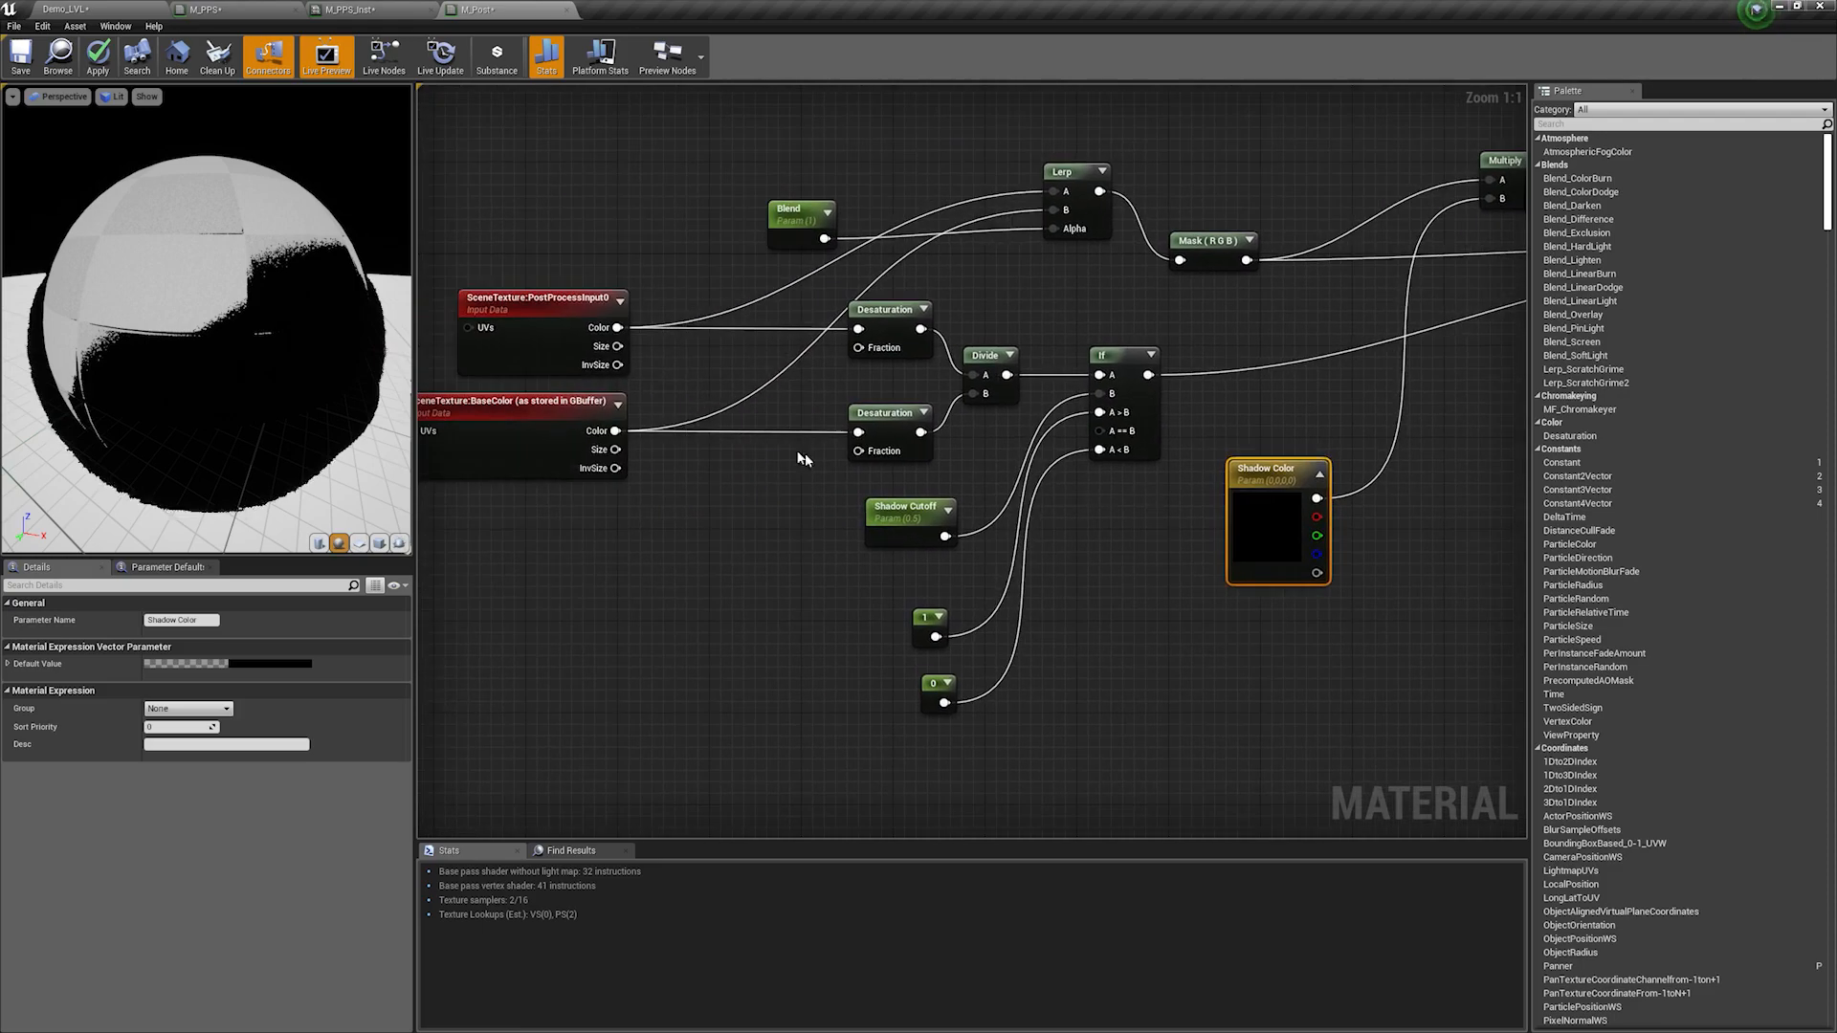
right_drag(1091, 354, 468, 388)
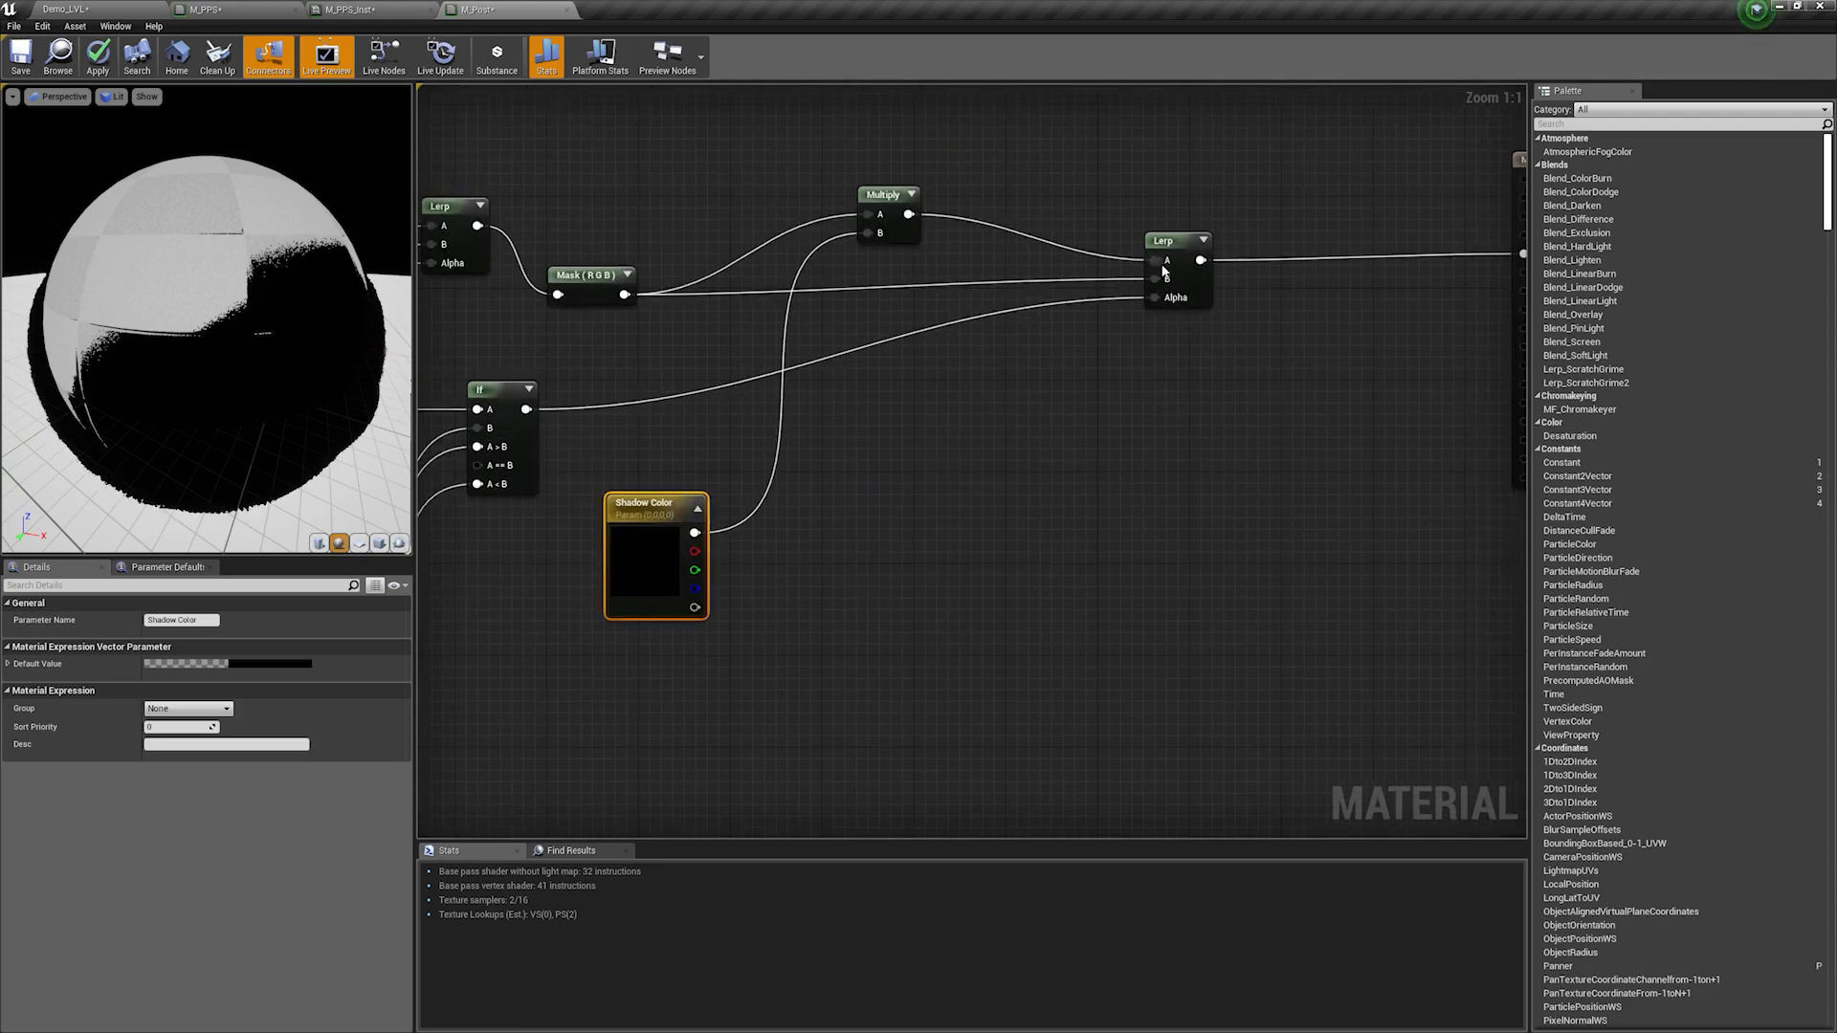
Step: Apply the M_Post changes, return to the level and open M_Post_Inst in a floating window over the viewport
right_drag(1036, 380, 1378, 307)
right_drag(1033, 511, 1017, 469)
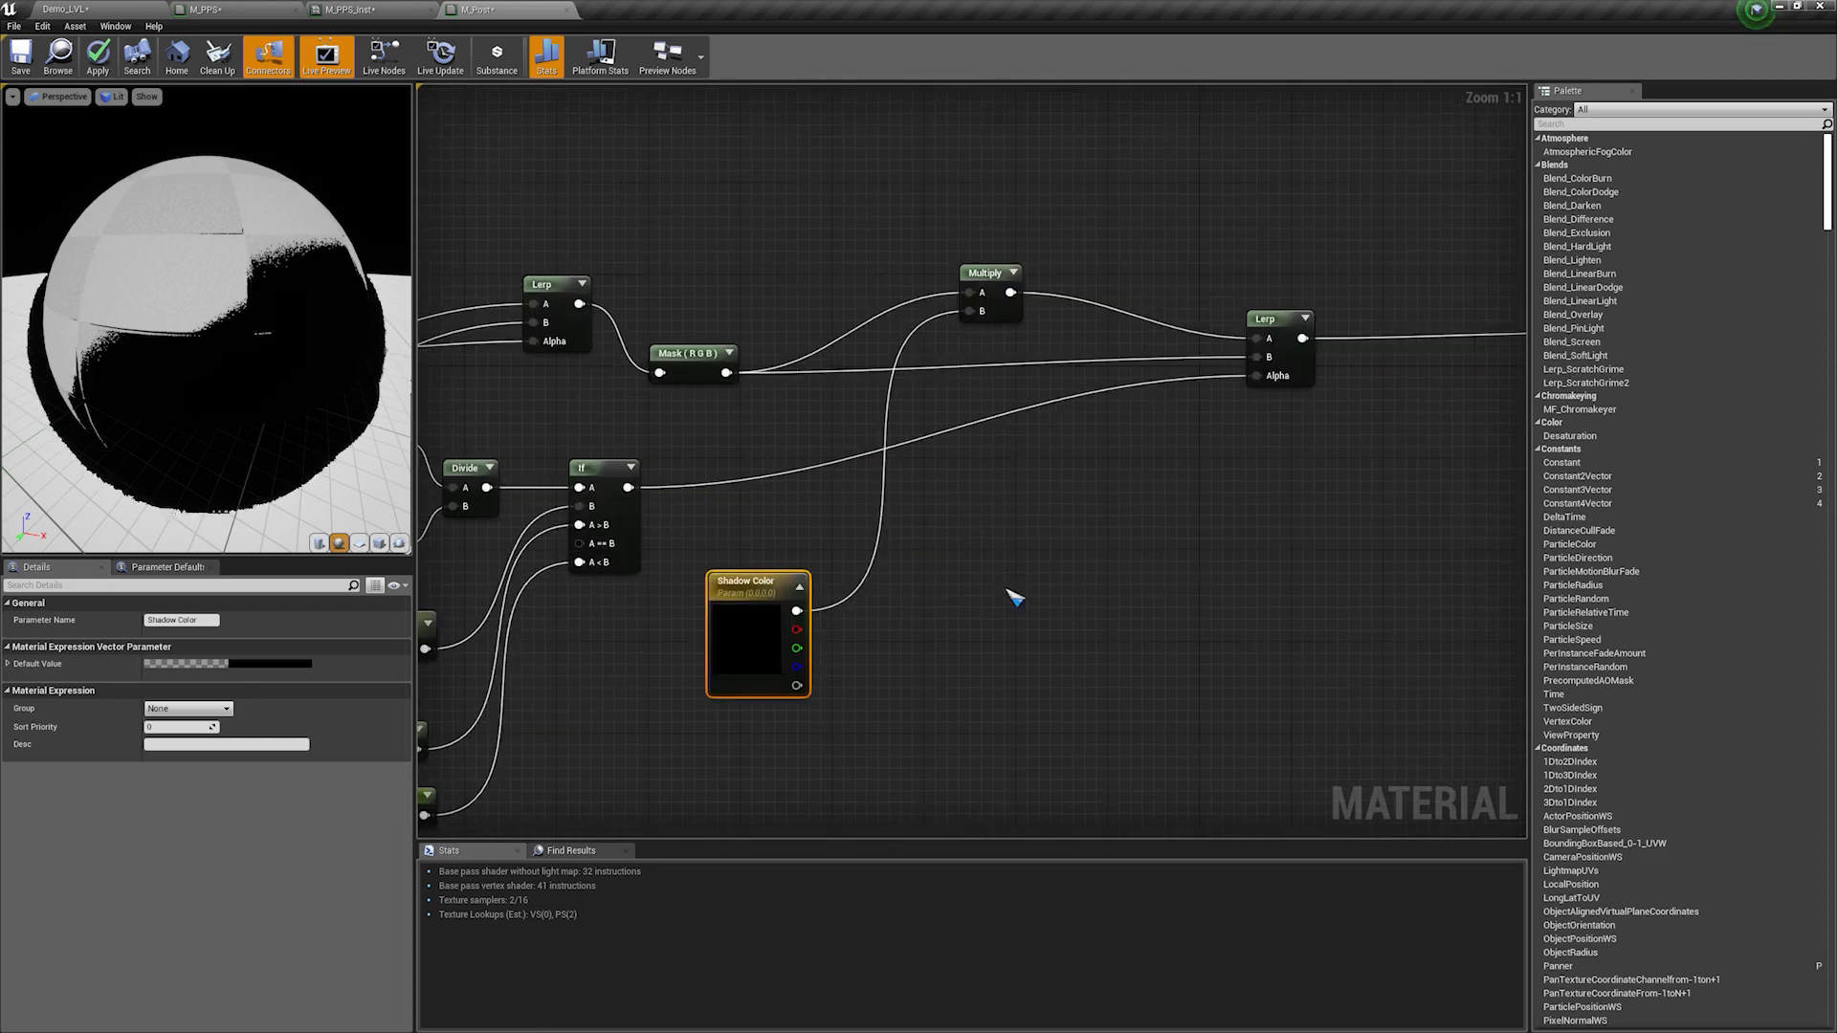
click(98, 56)
click(93, 8)
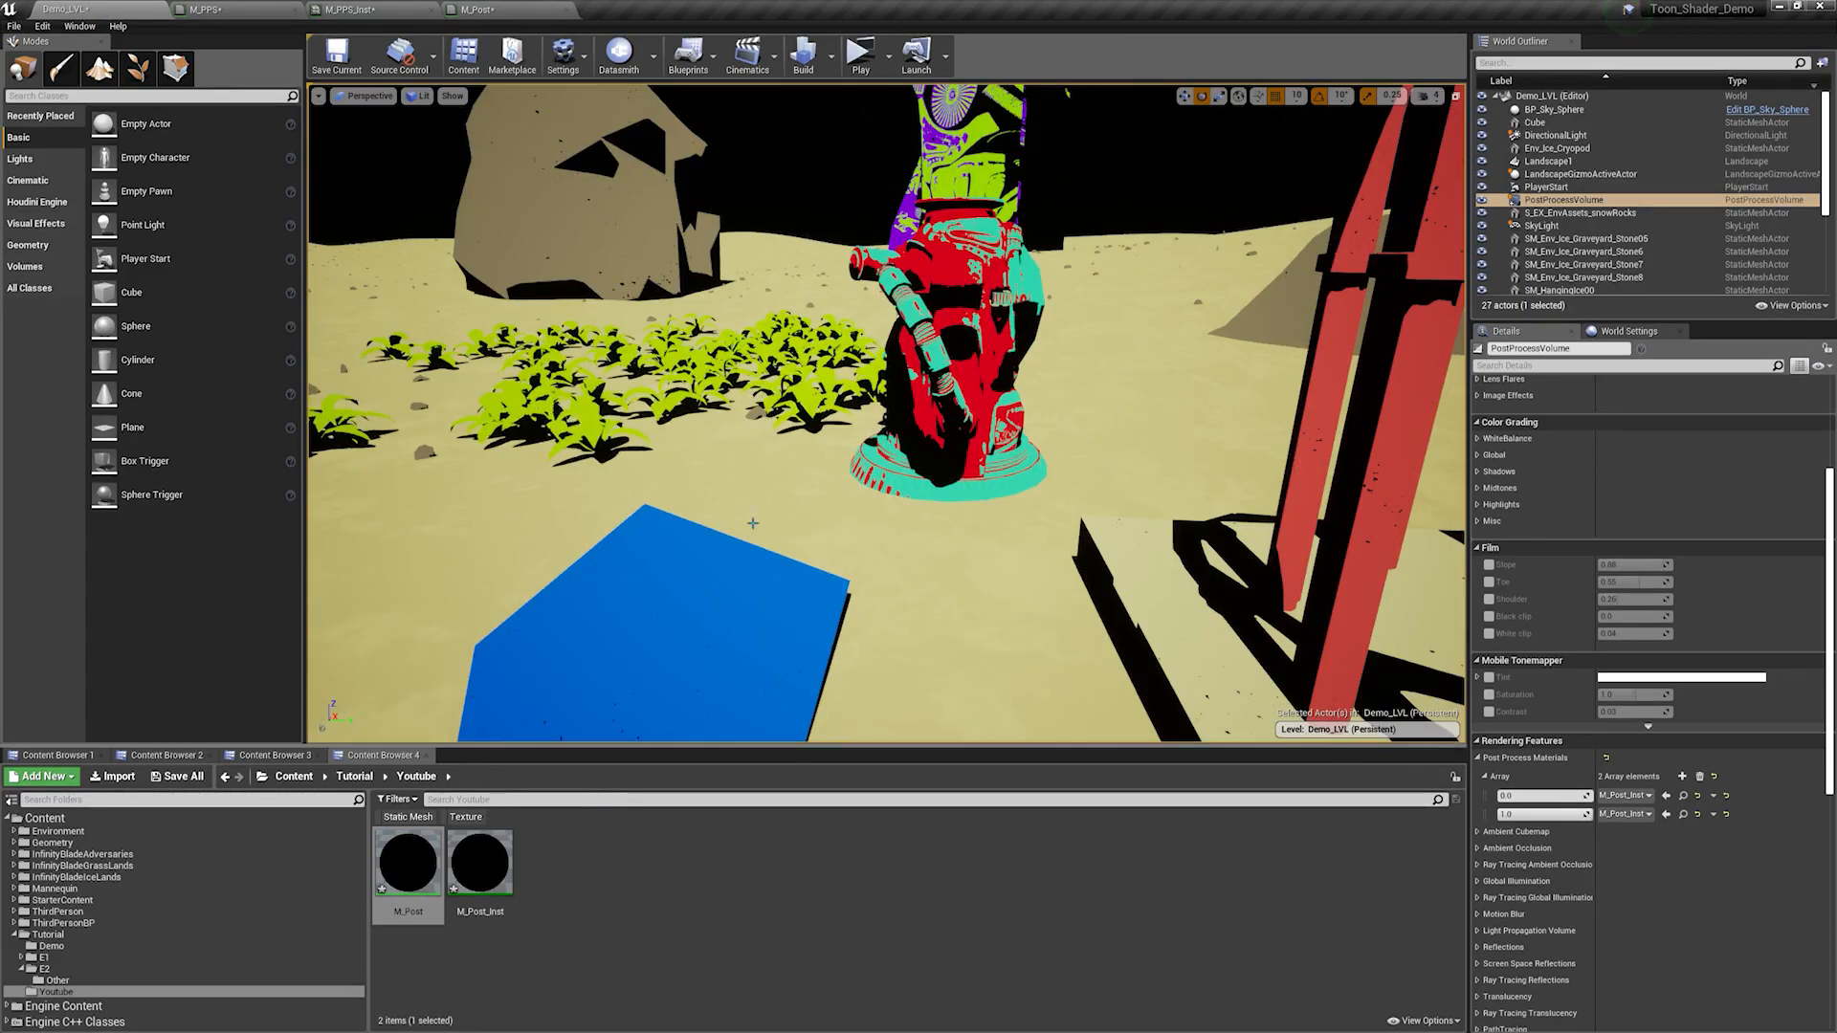
right_drag(753, 524, 794, 475)
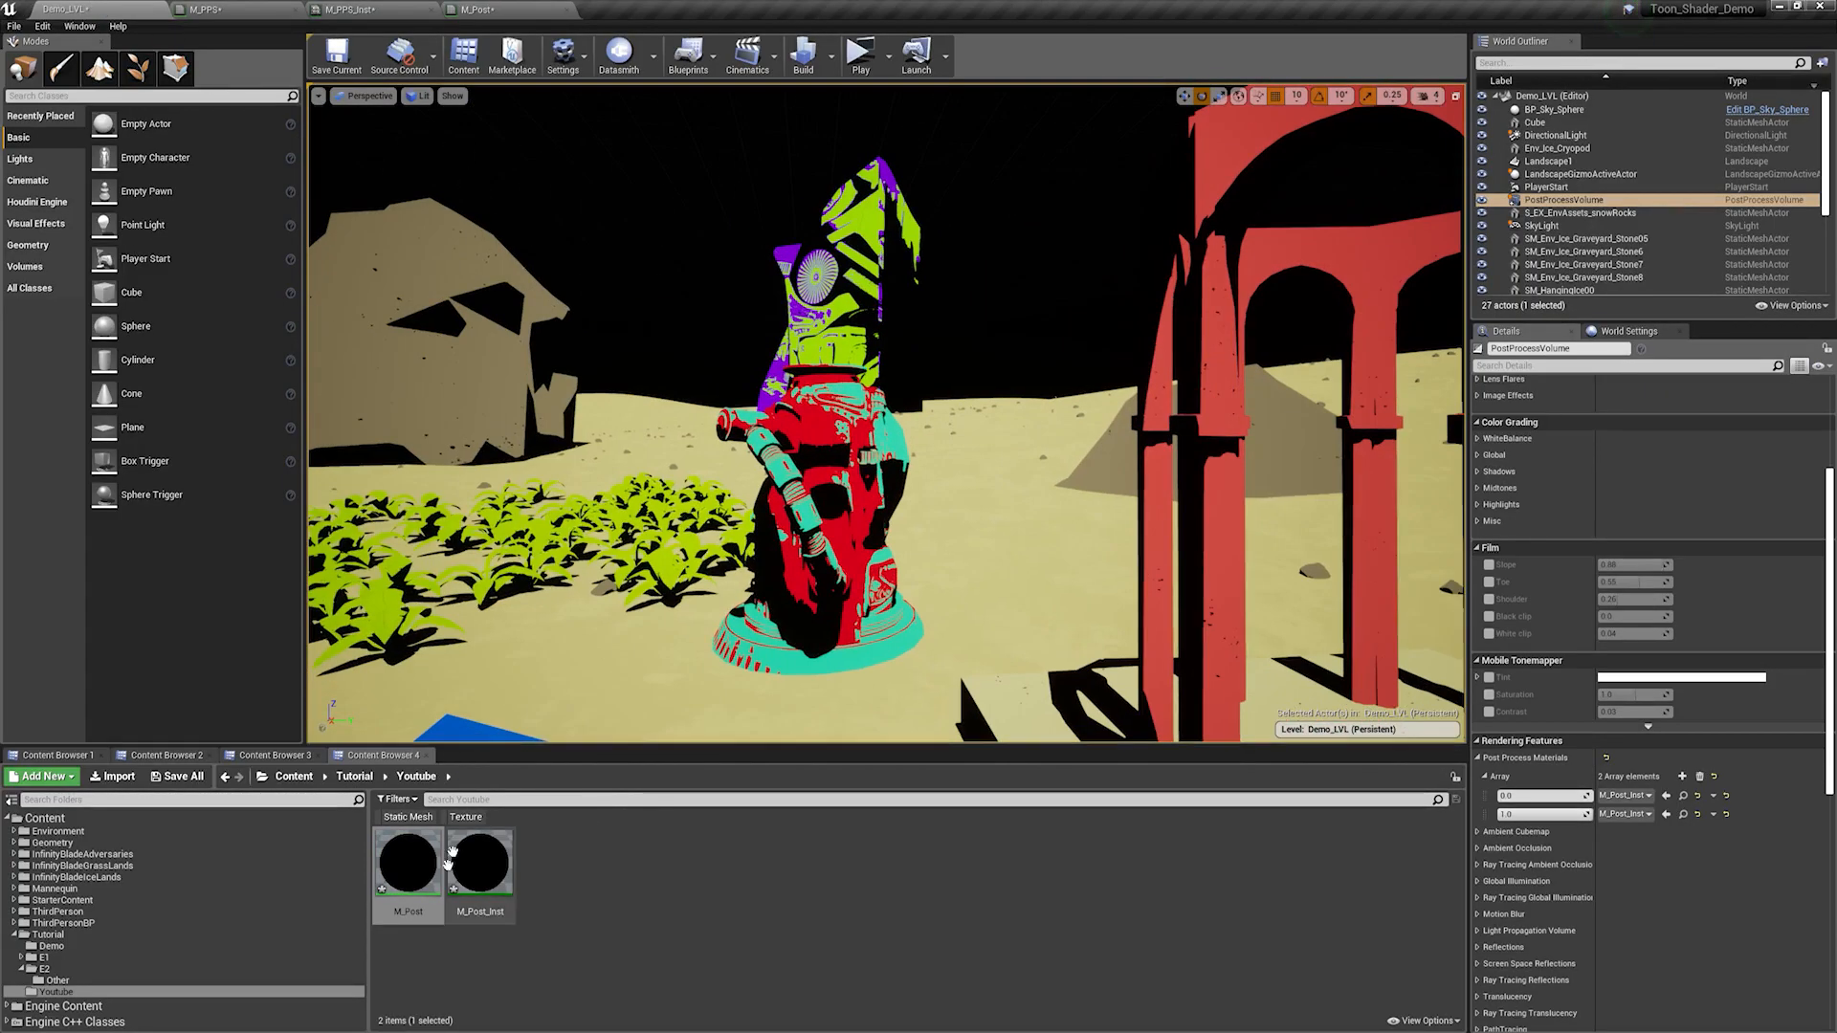
click(497, 861)
double_click(497, 862)
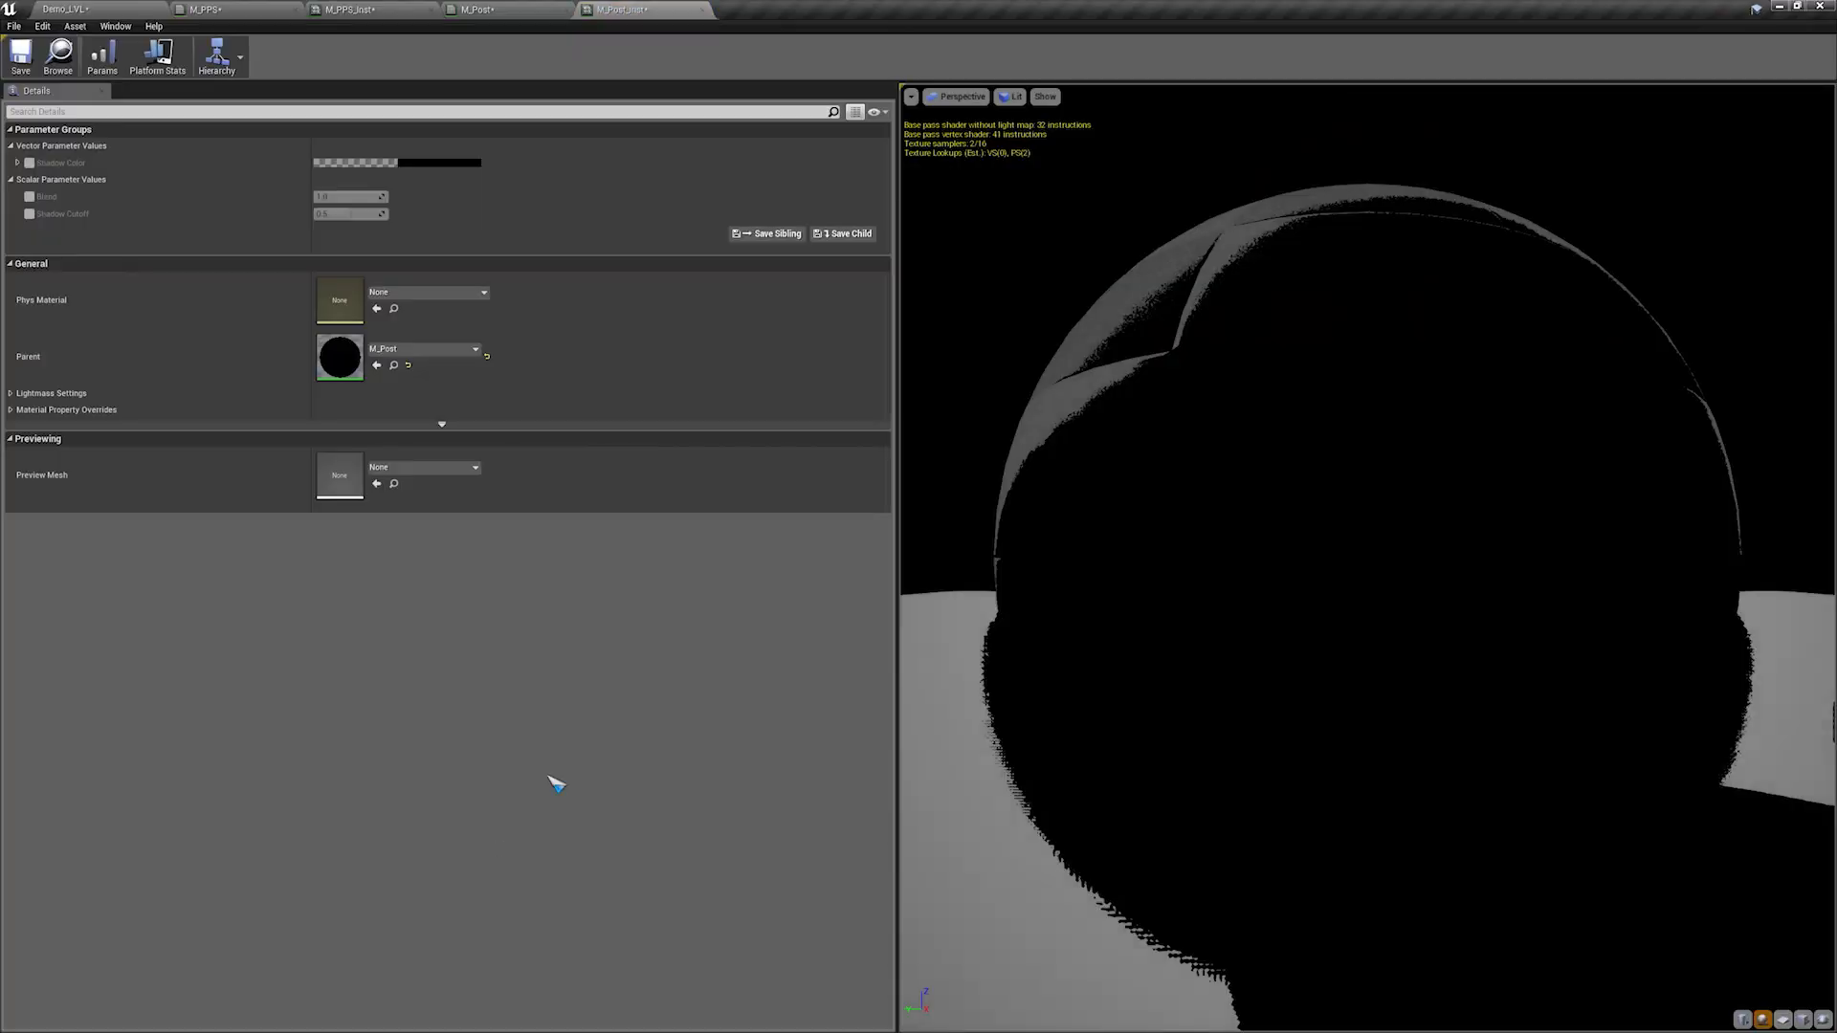
drag(680, 8, 1268, 392)
Step: Enable the Shadow Color override in M_Post_Inst and set it to a dark grey with a value of about 0.307
click(1215, 546)
right_drag(1091, 560, 1172, 612)
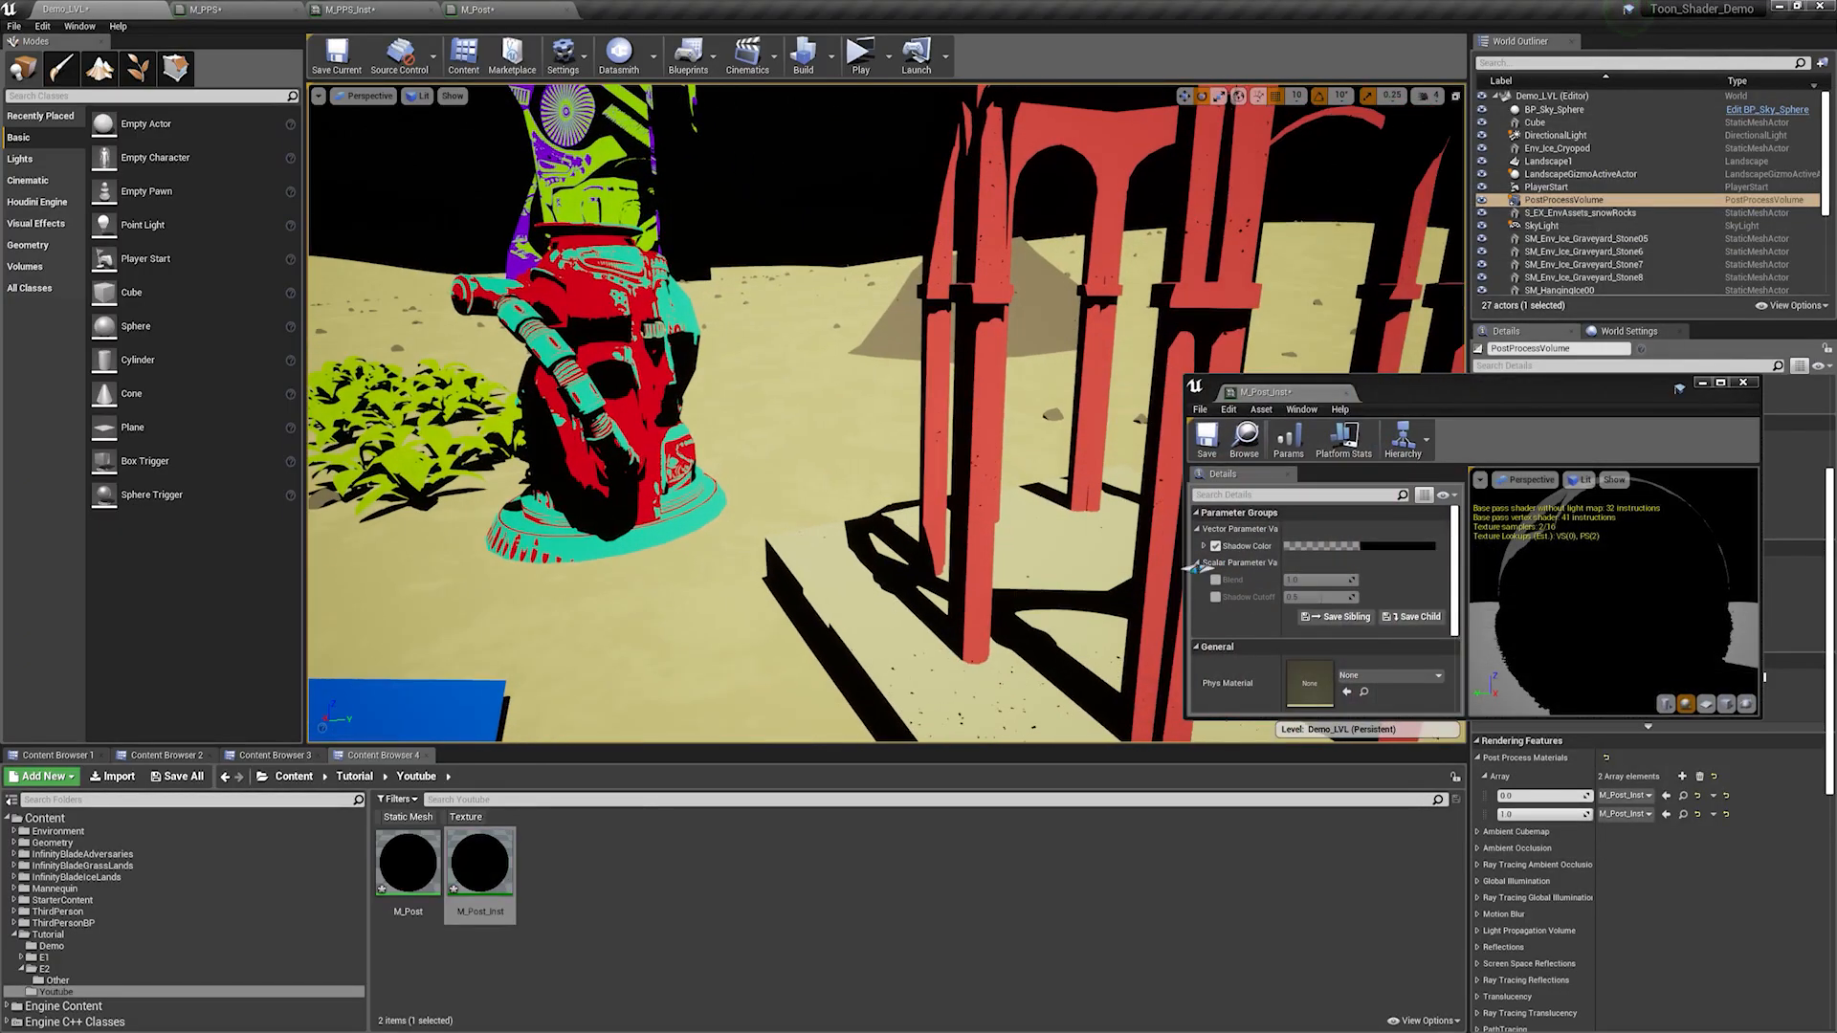
click(1388, 547)
click(1599, 681)
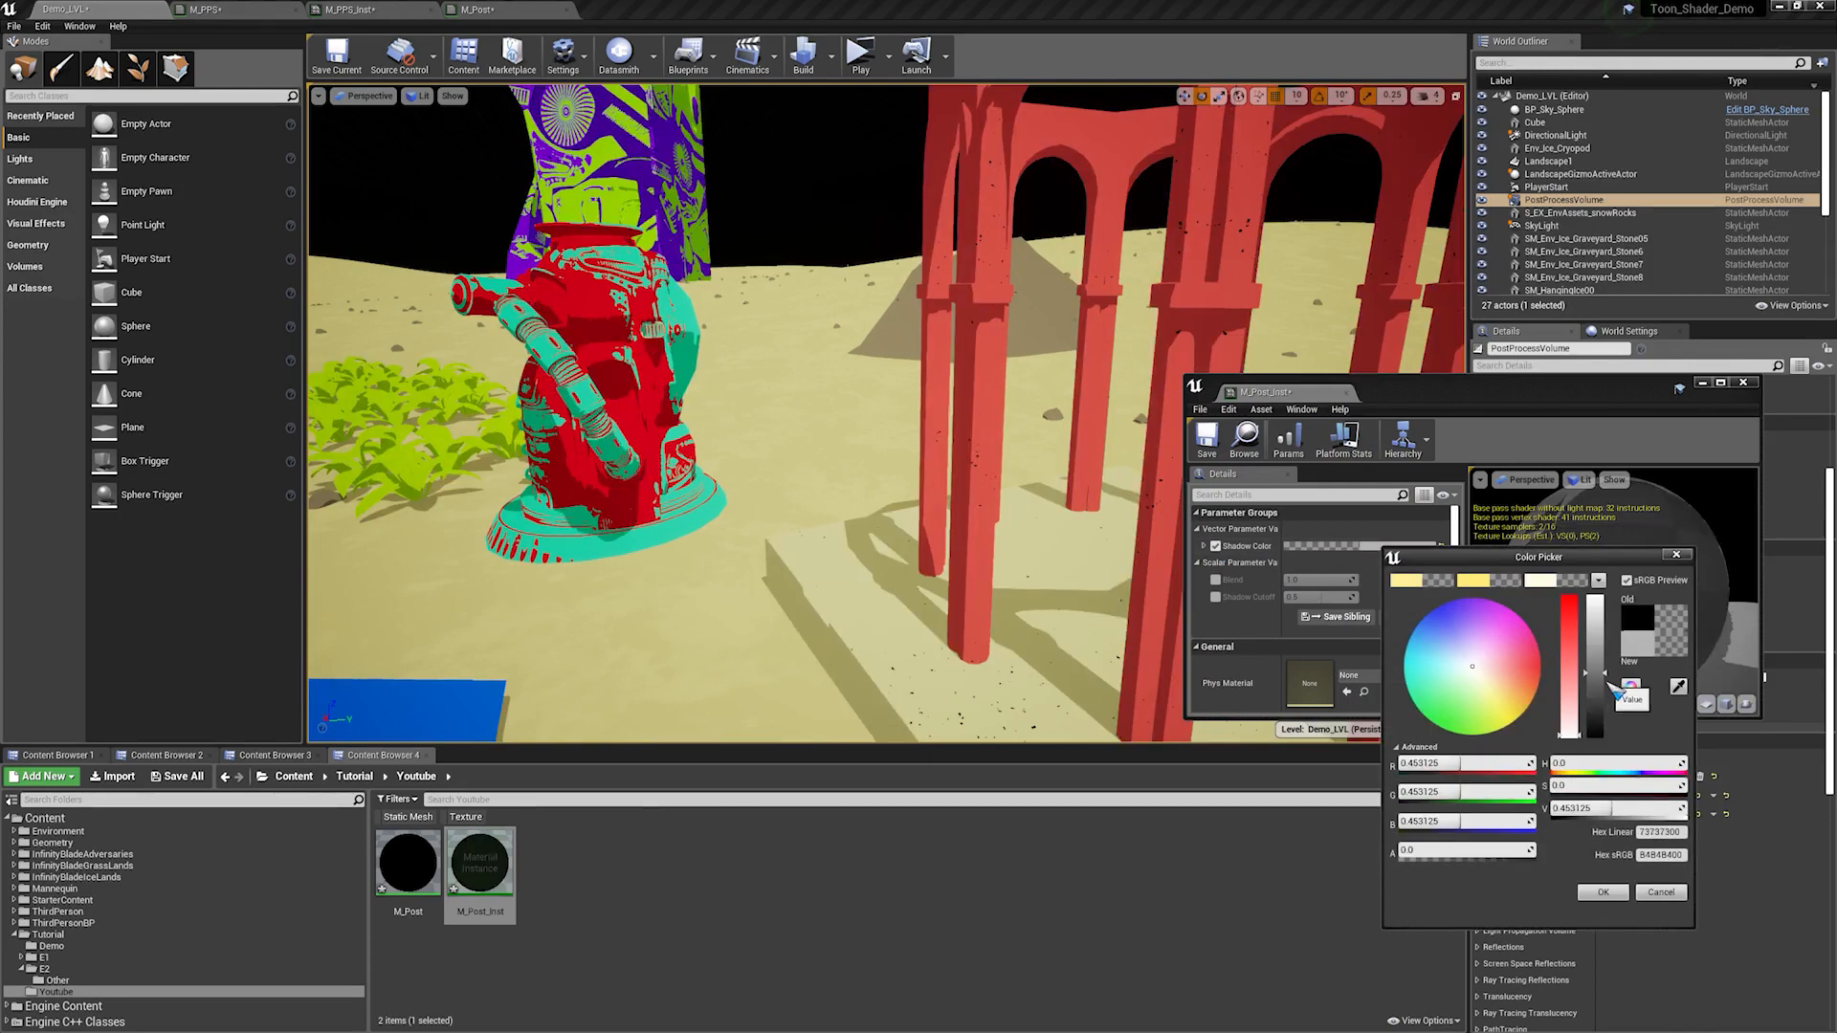
click(1603, 693)
drag(1605, 694, 1604, 695)
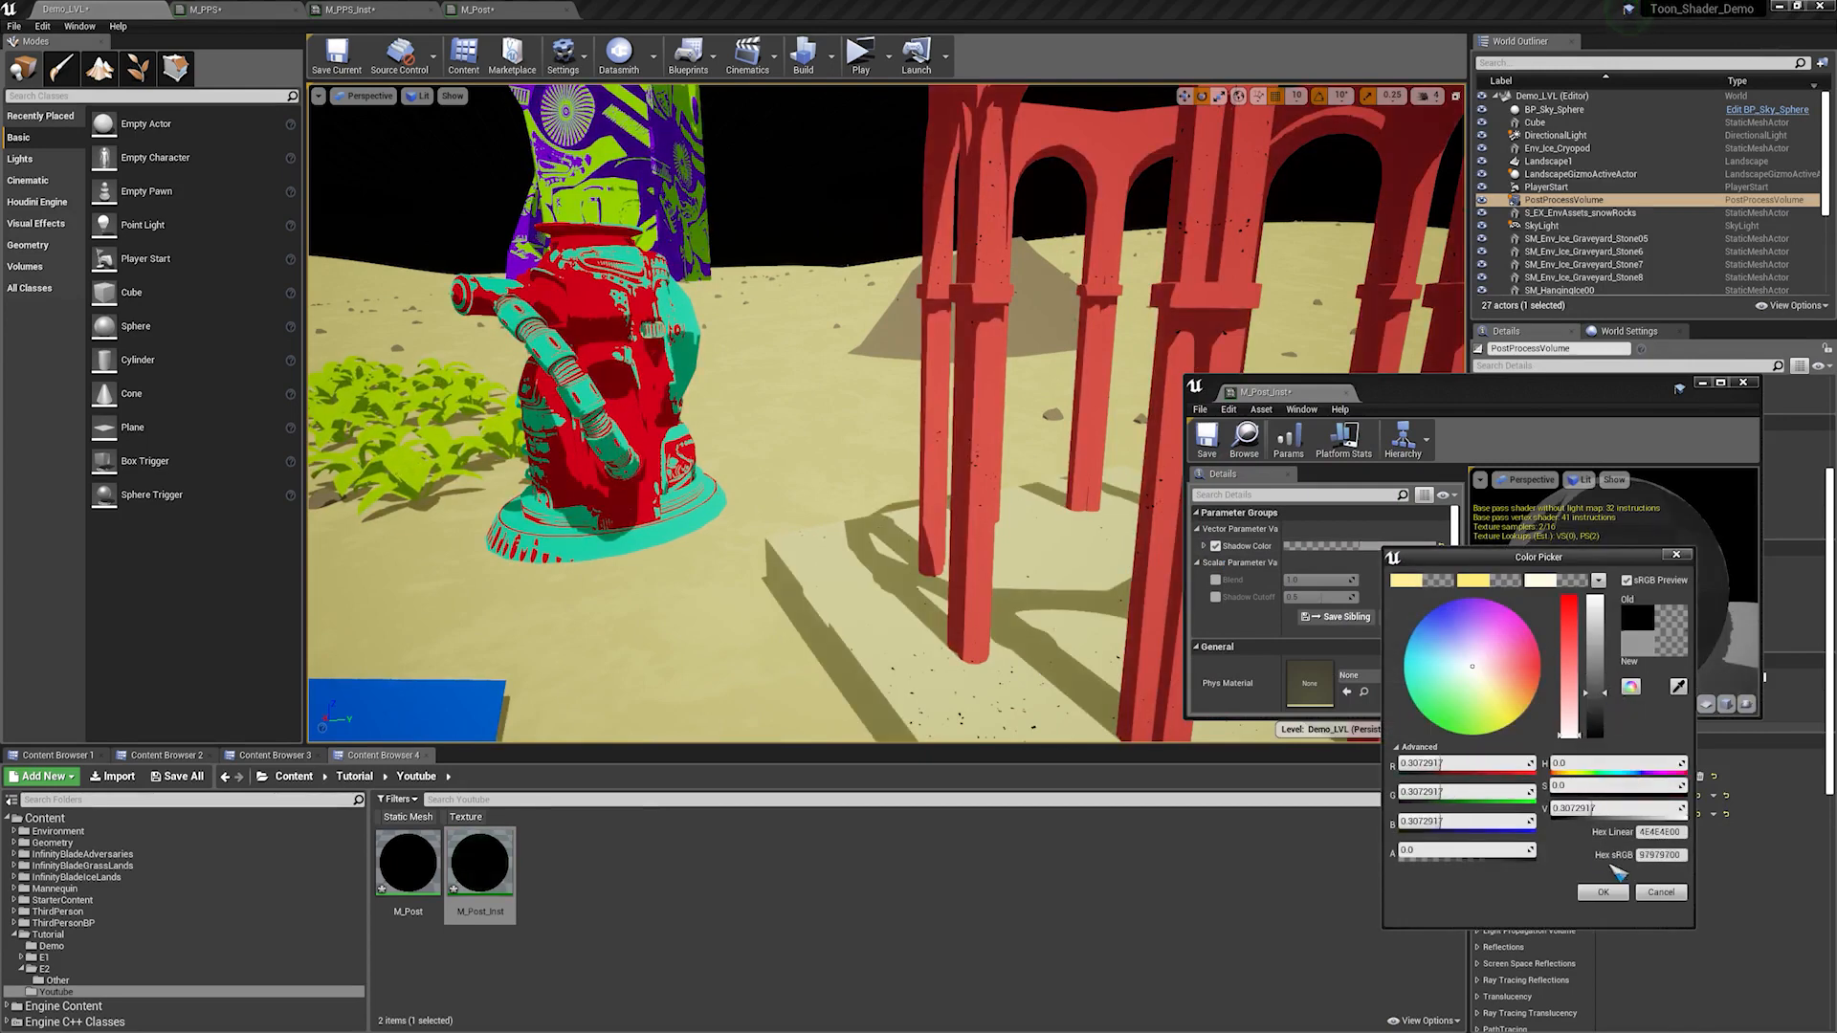
click(1603, 892)
Step: Enable the Blend and Shadow Cutoff overrides, lower Blend below 1.0 and set Shadow Cutoff to 0.5
click(1216, 581)
mouse_move(1338, 580)
mouse_down()
mouse_move(1285, 581)
mouse_move(1351, 581)
mouse_move(1285, 580)
mouse_move(1351, 581)
mouse_move(1285, 581)
mouse_move(1350, 581)
mouse_move(1301, 597)
mouse_move(1350, 597)
mouse_up()
click(1215, 597)
click(1318, 599)
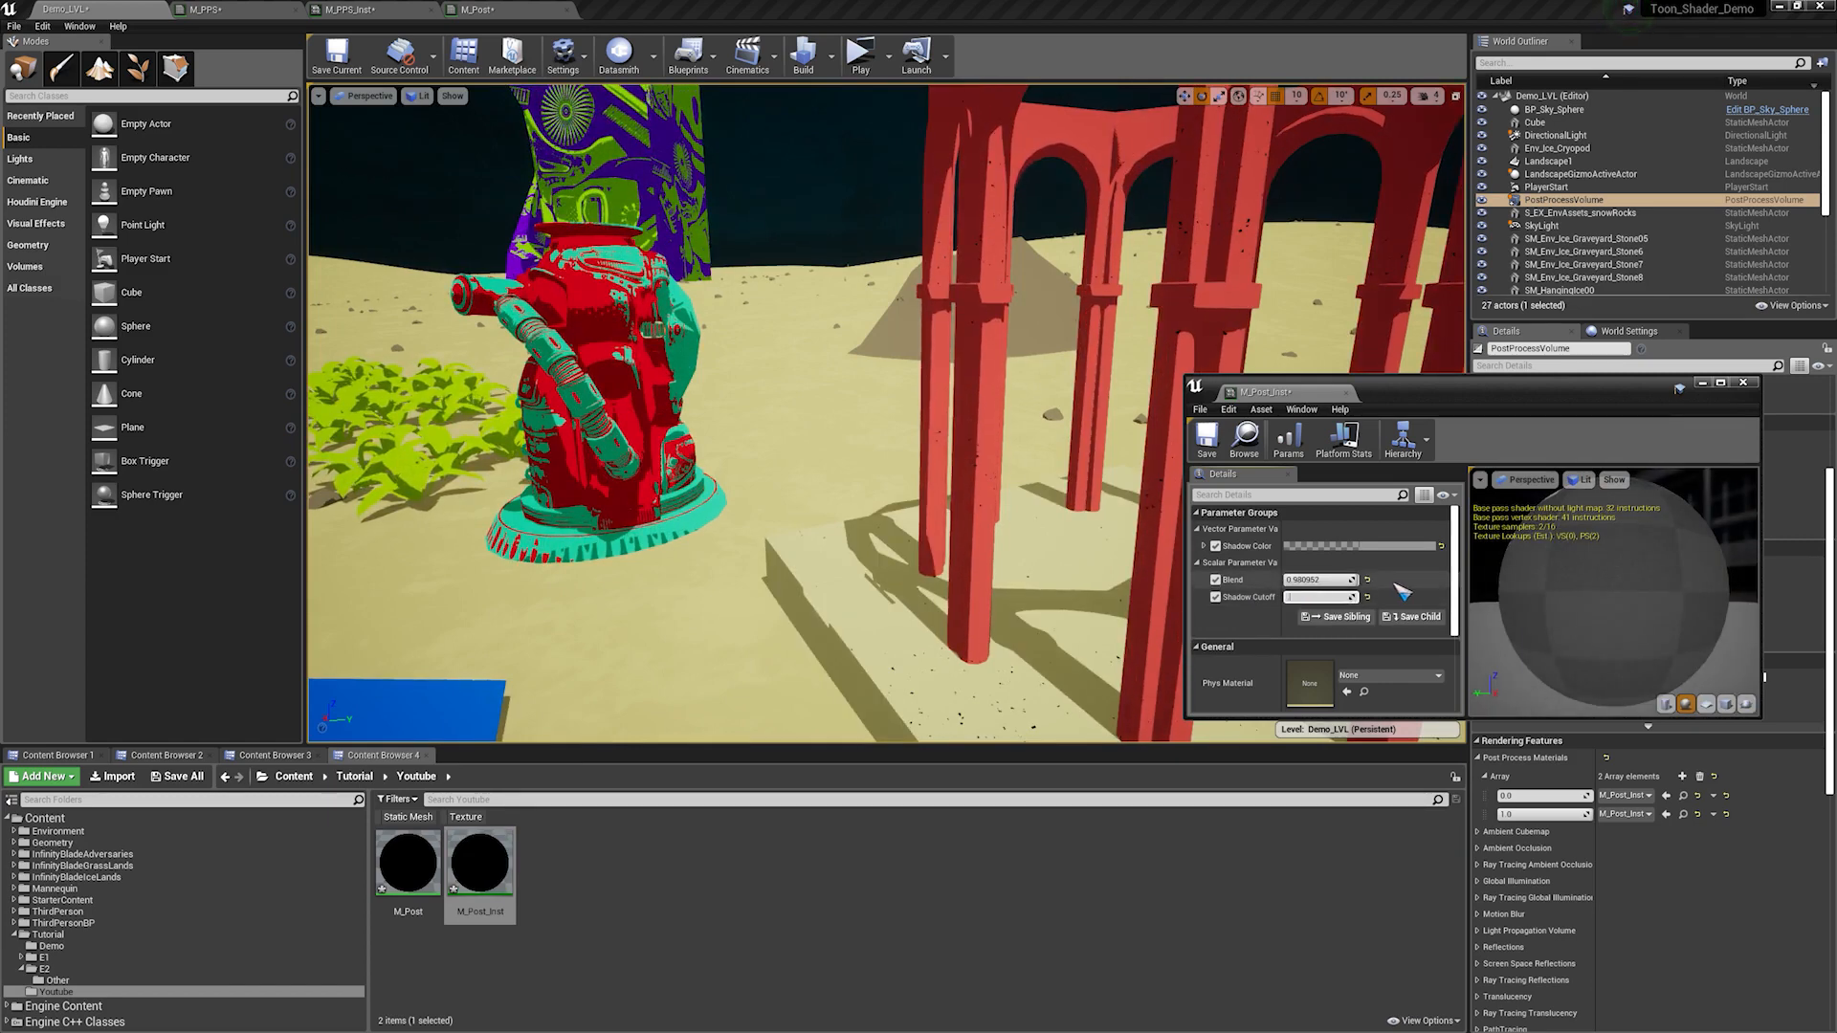
text(.5)
key(Return)
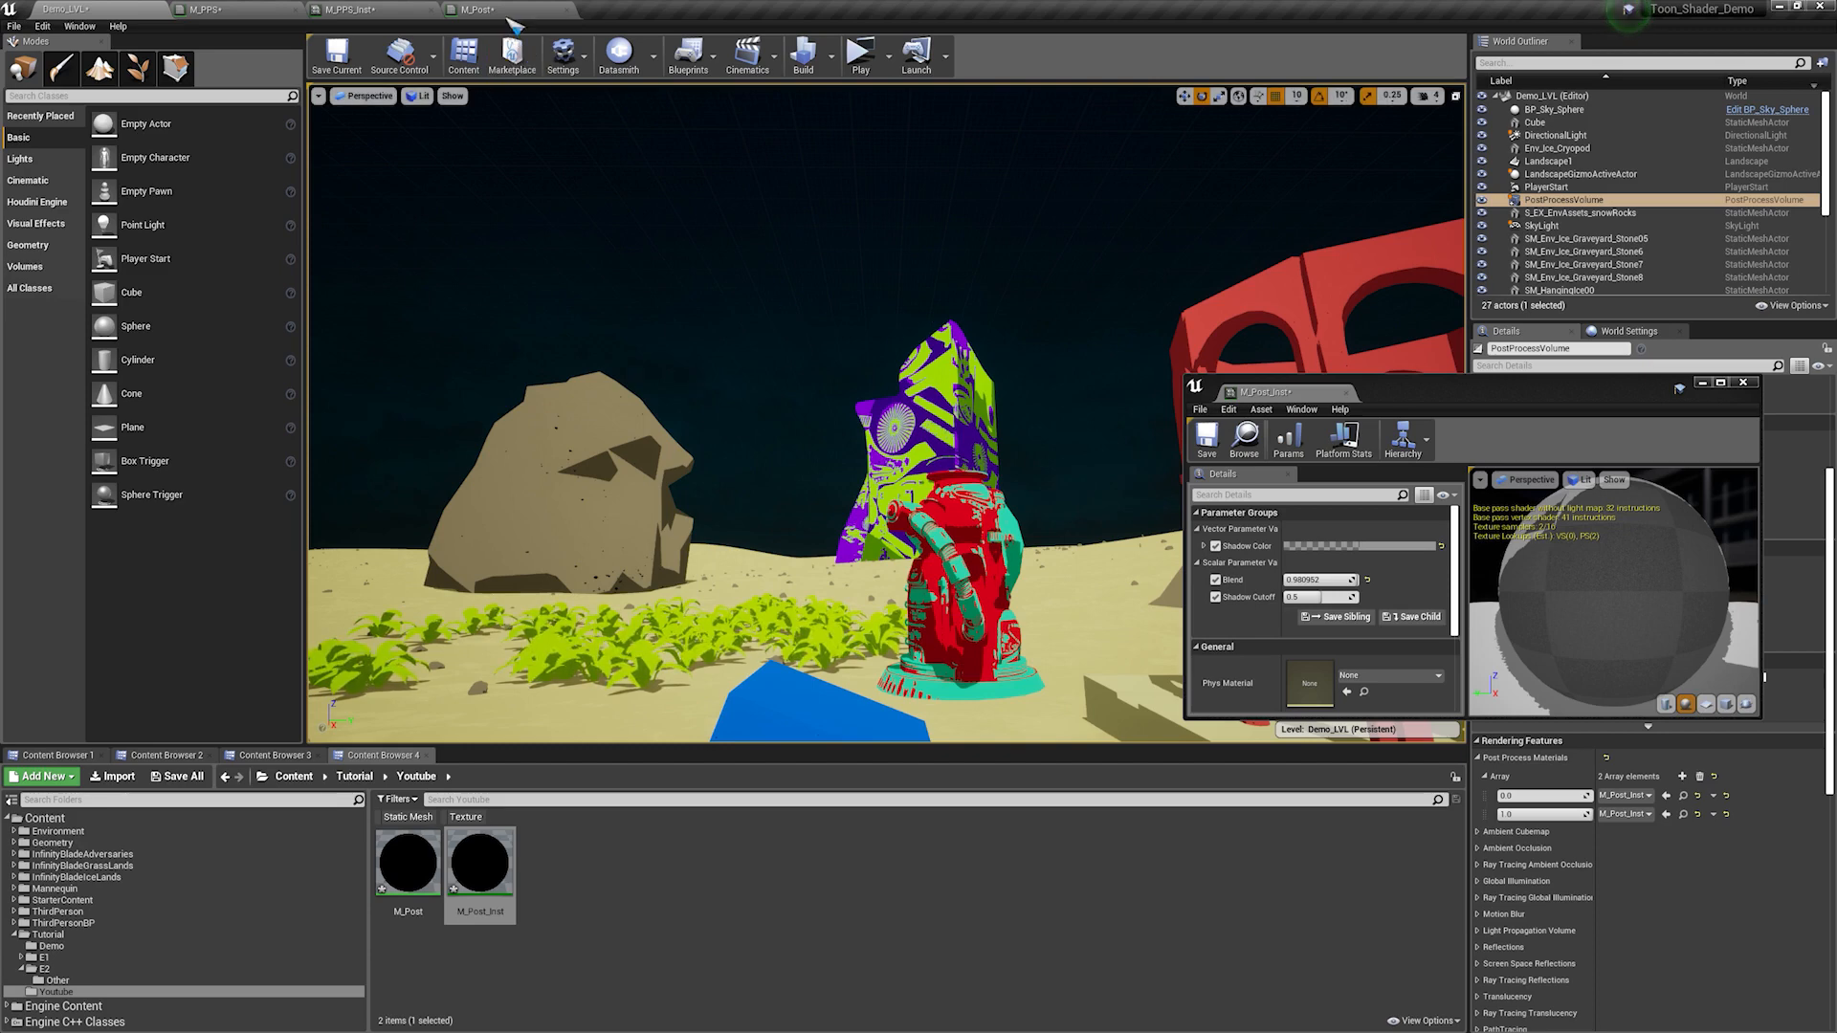
Step: Add a SceneDepth node below the final Lerp in M_Post and connect its output to Emissive Color
click(479, 10)
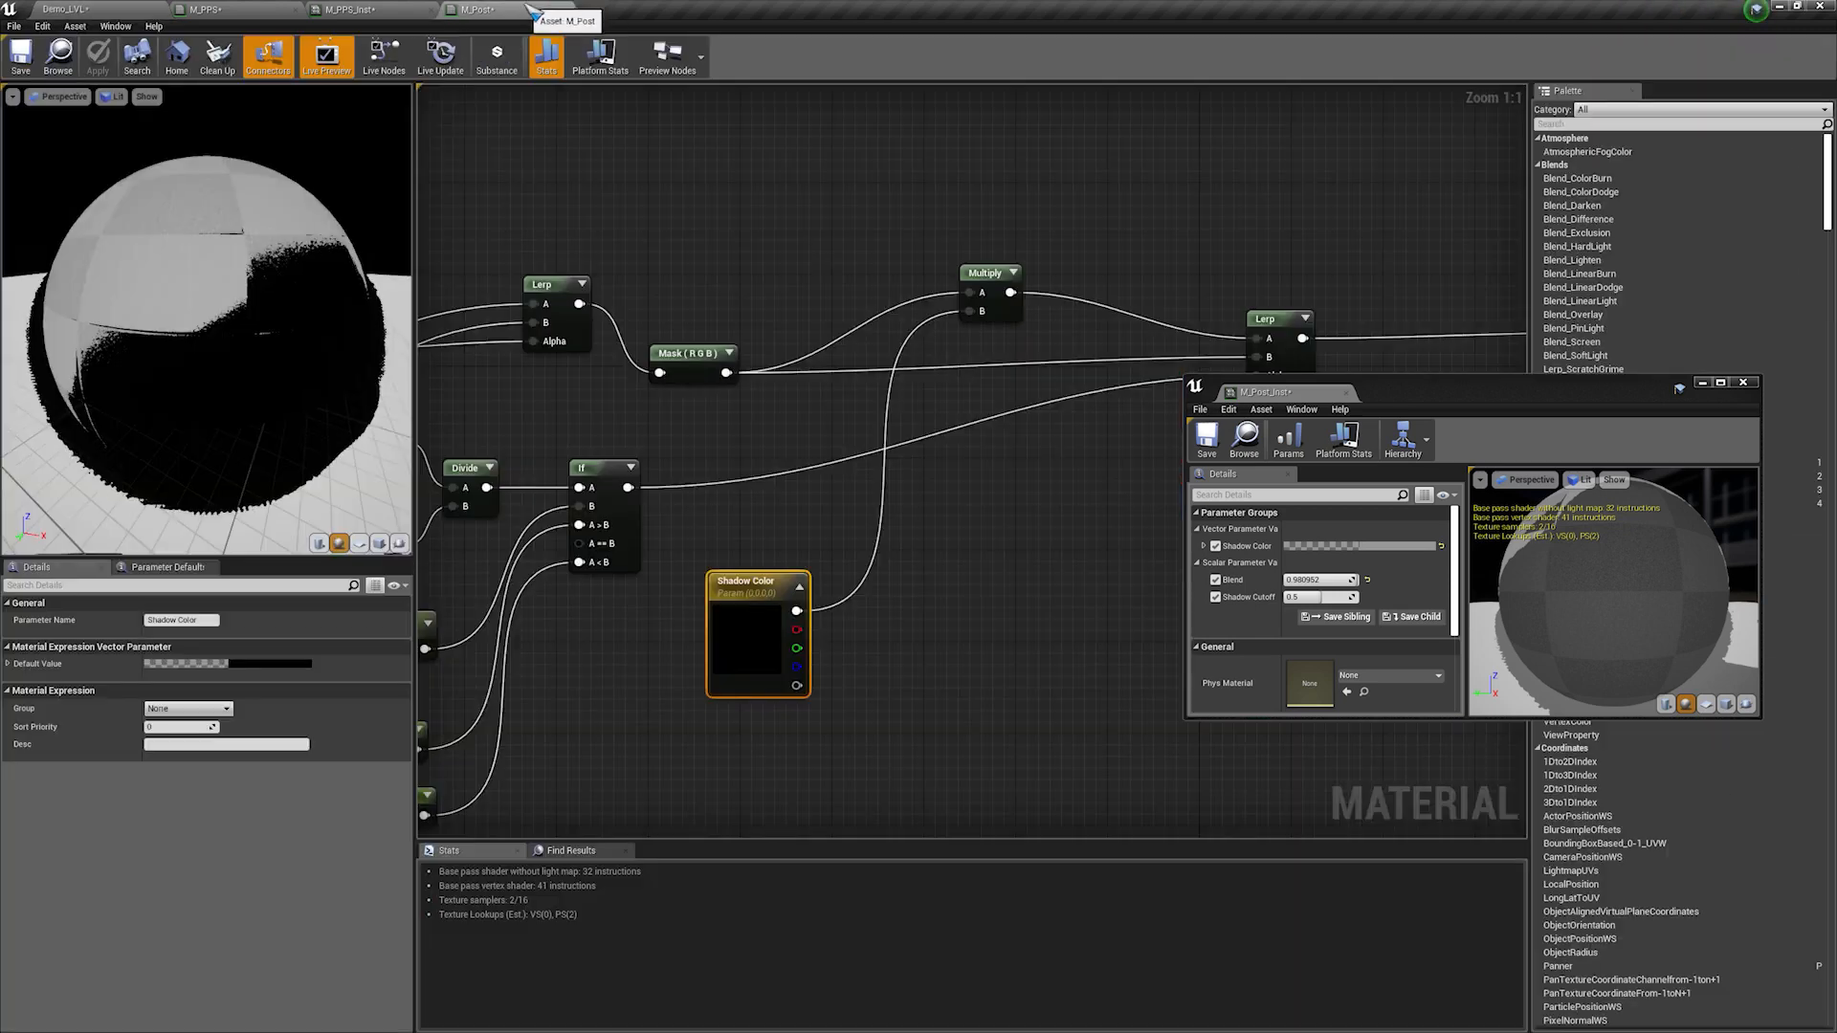
scroll(652, 321, up, 4)
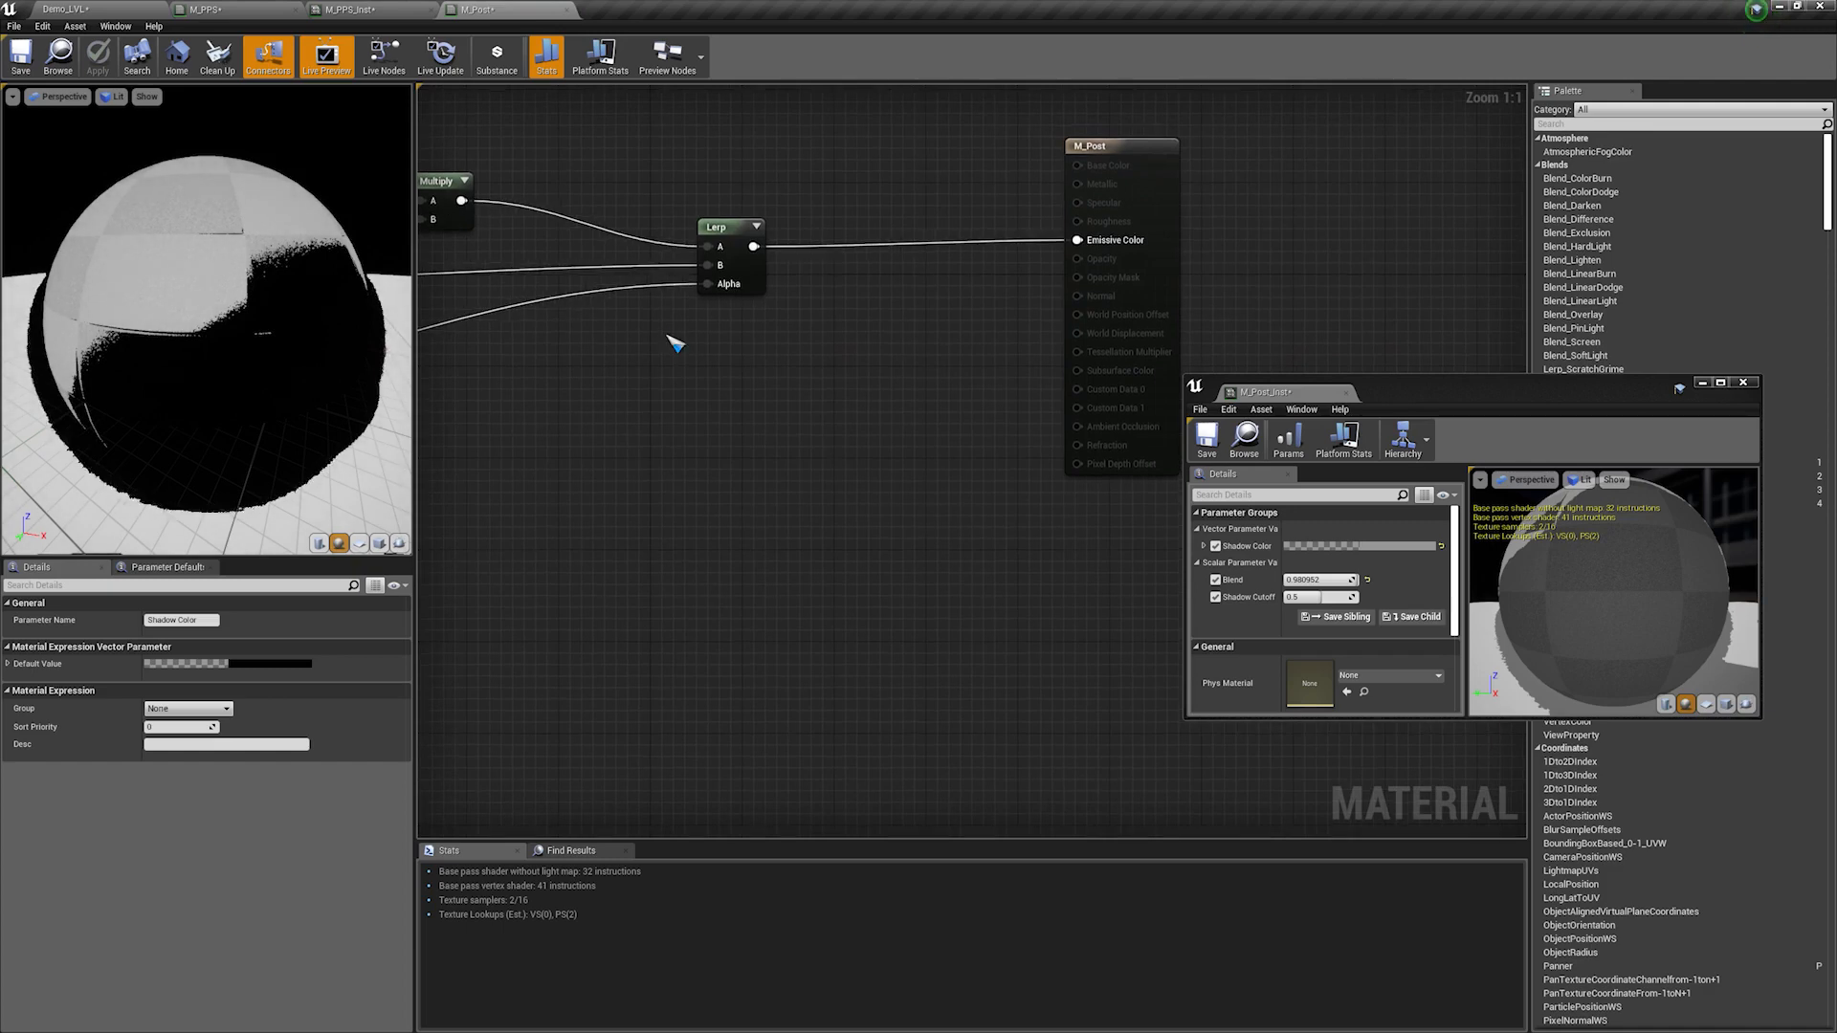
right_click(674, 343)
text(ne)
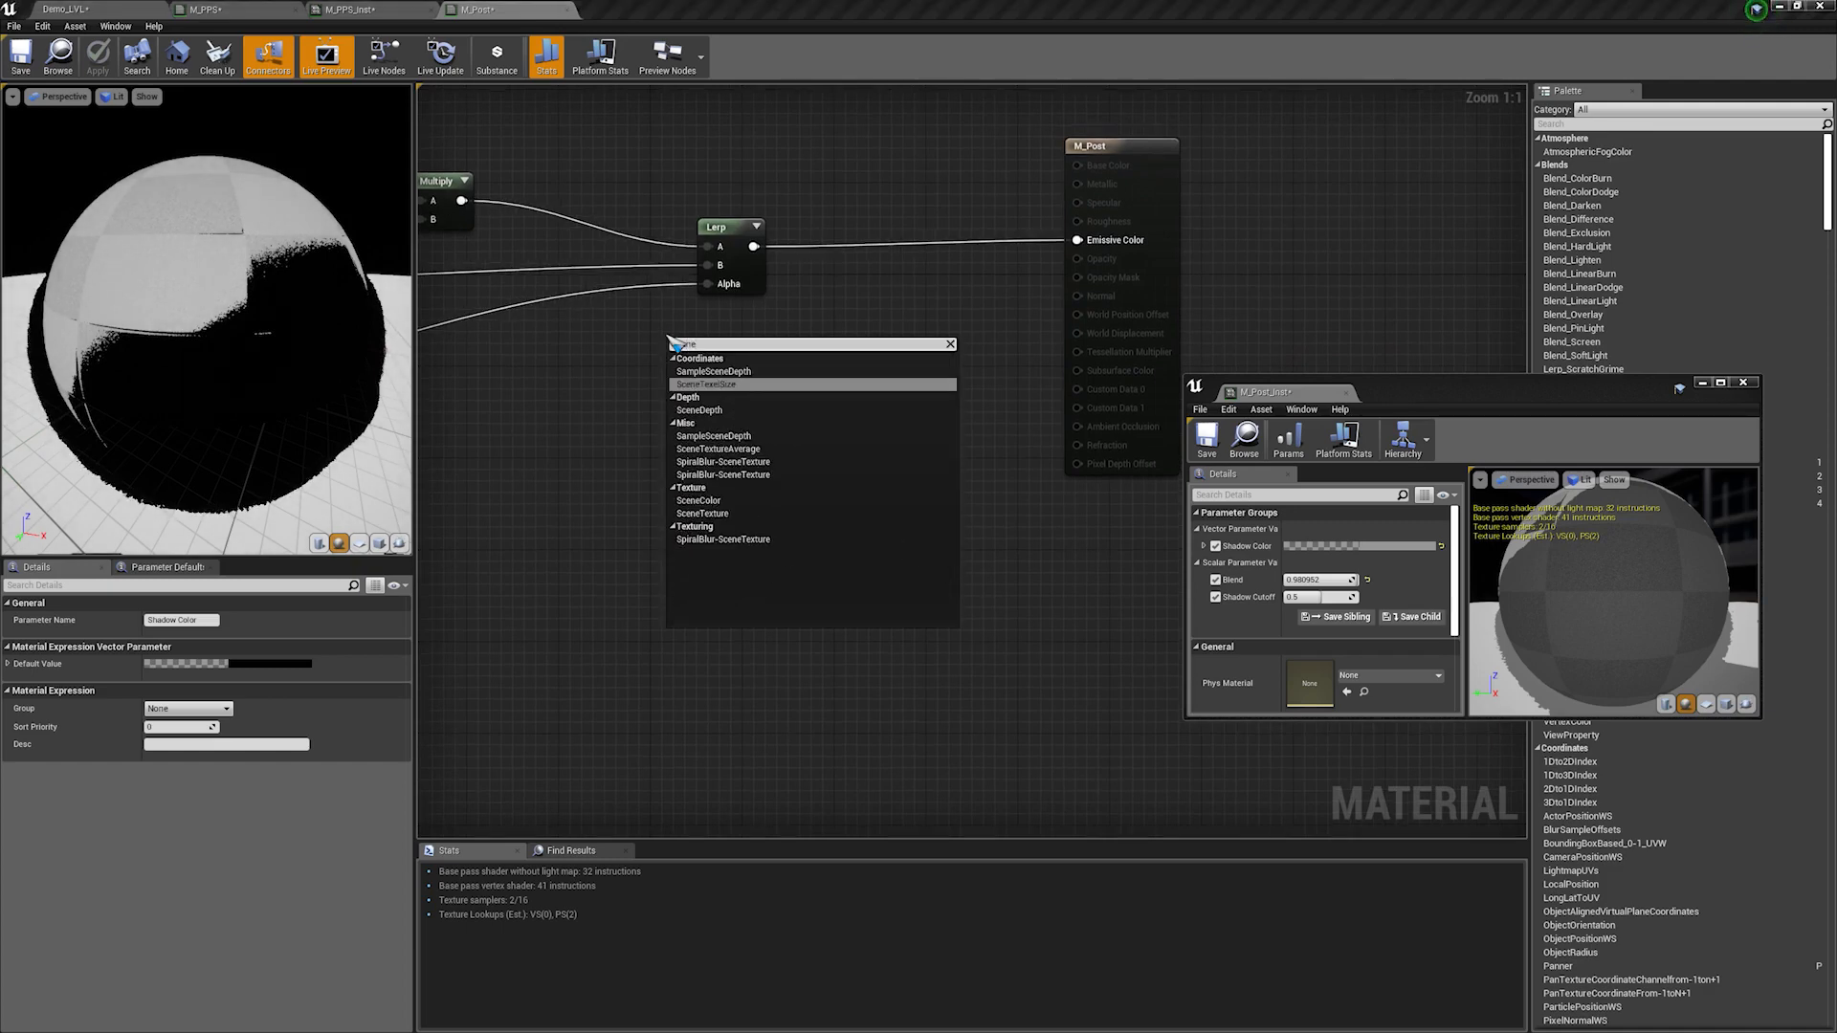
click(738, 411)
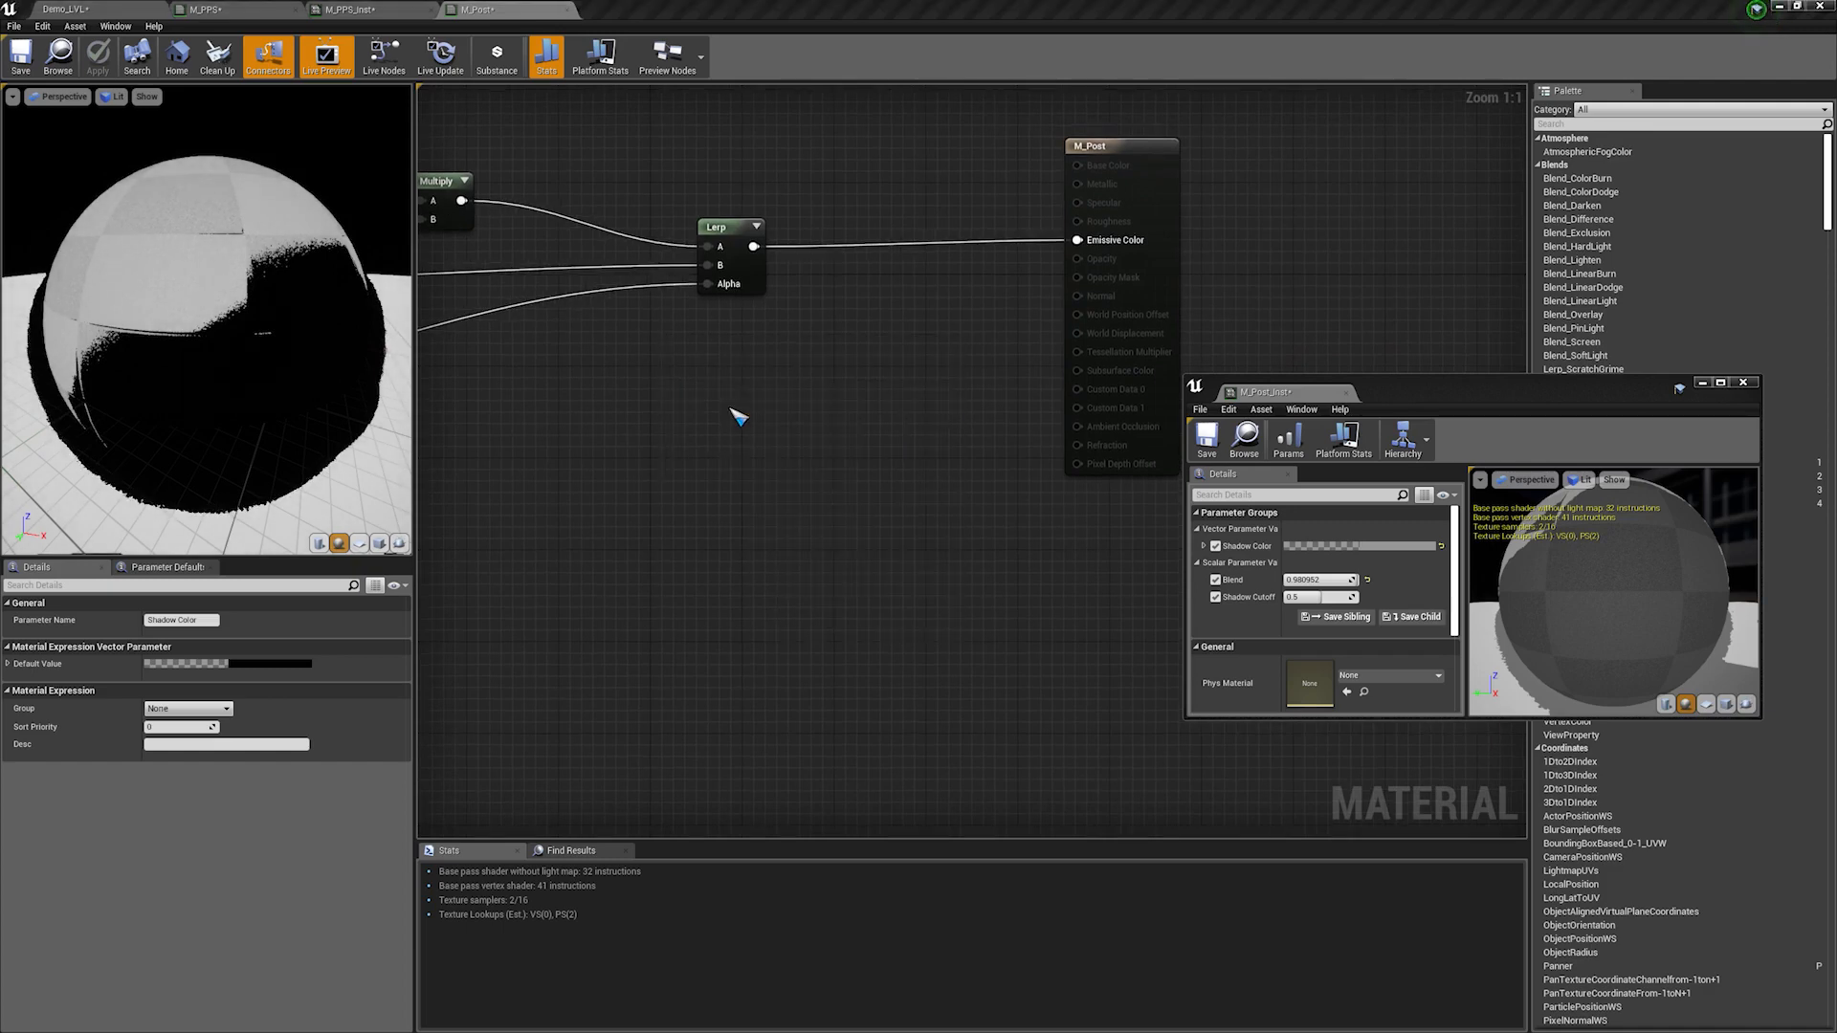
drag(737, 373, 1127, 245)
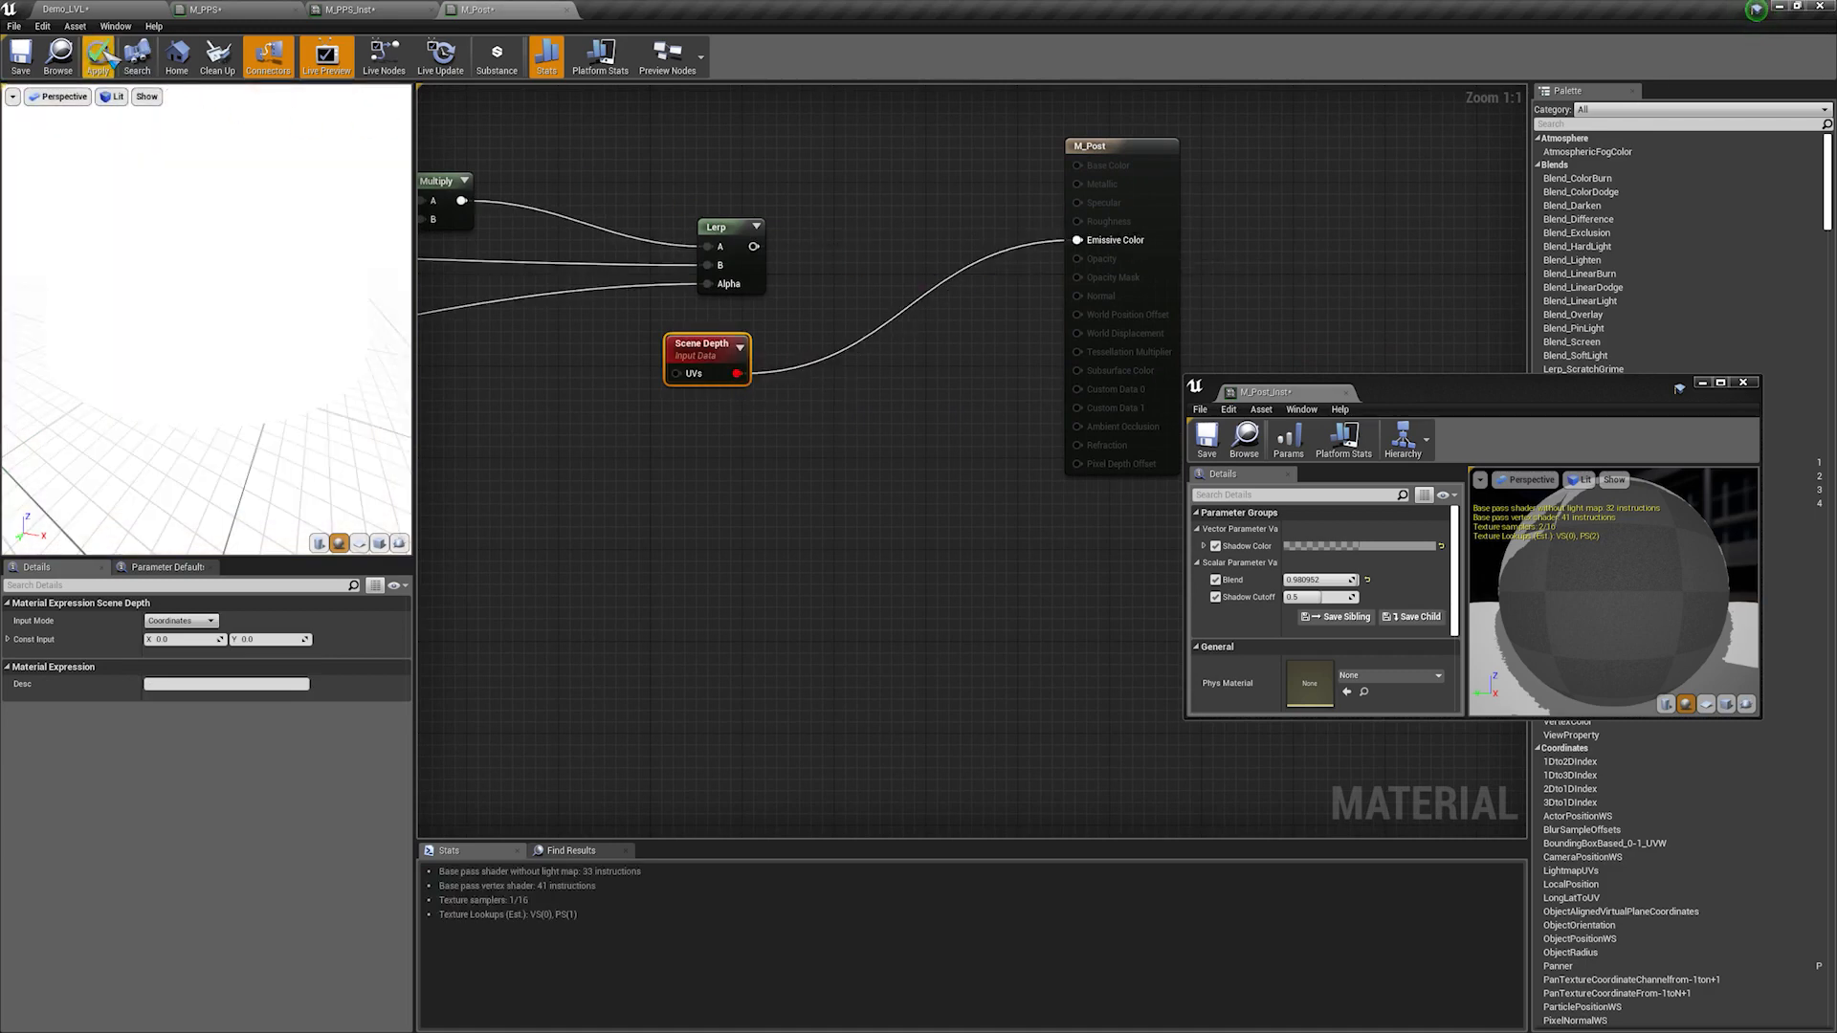
Step: Feed Scene Depth into a new Divide node followed by a Saturate node, and connect the Saturate output to Emissive Color
drag(737, 373, 932, 345)
text(div)
key(Return)
text(sa)
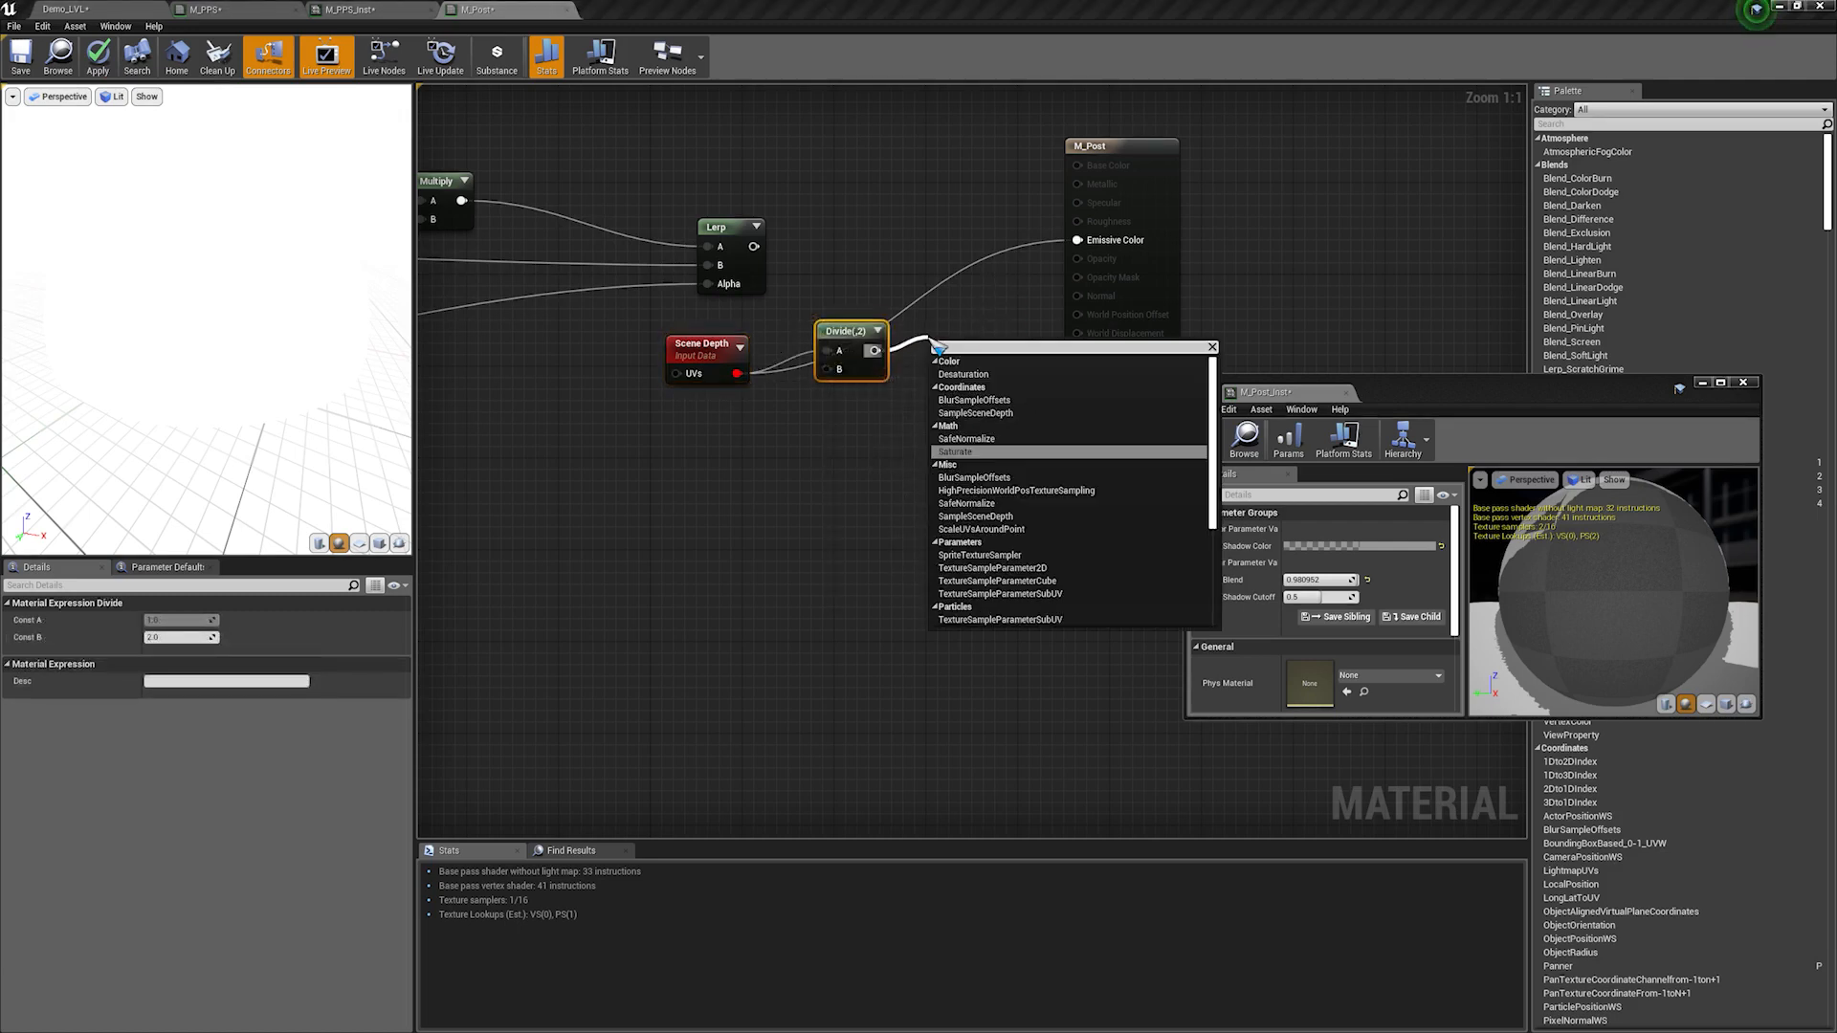
click(1003, 453)
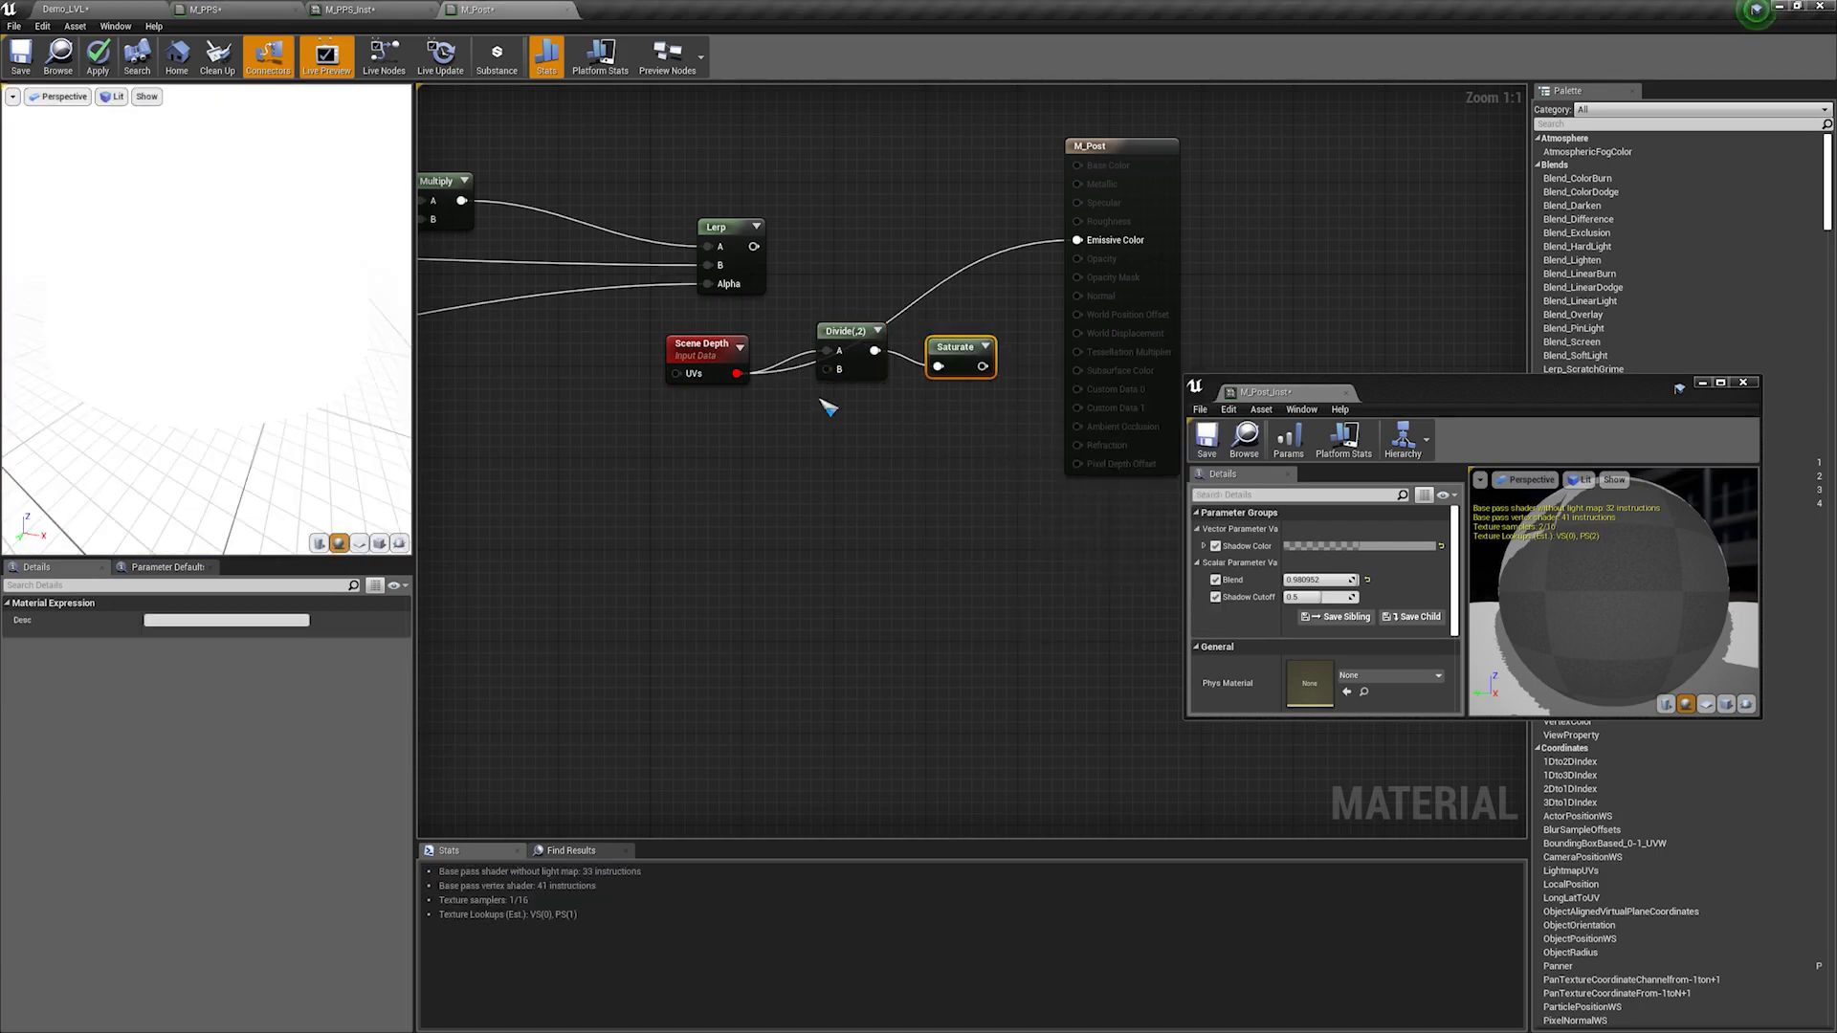
drag(983, 366, 1077, 240)
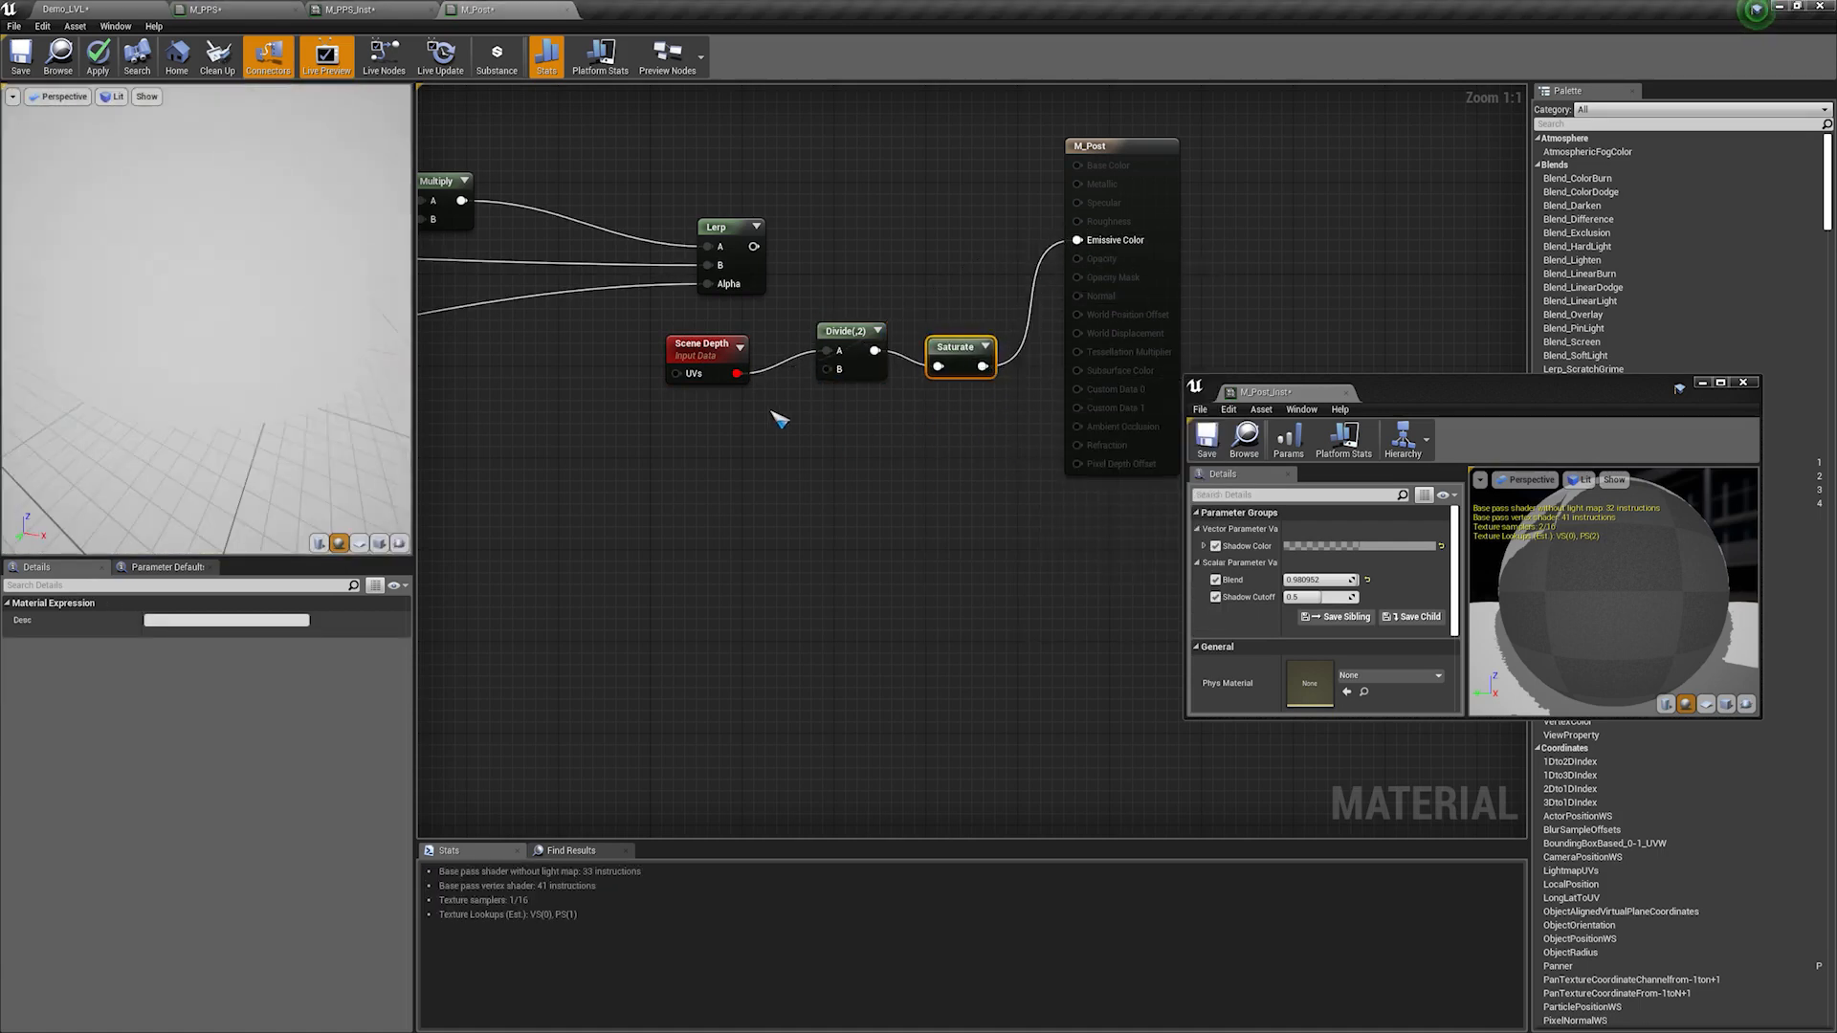
Step: Add a scalar parameter named Distance, connect it to the Divide node's B input and apply the material to the level
click(675, 433)
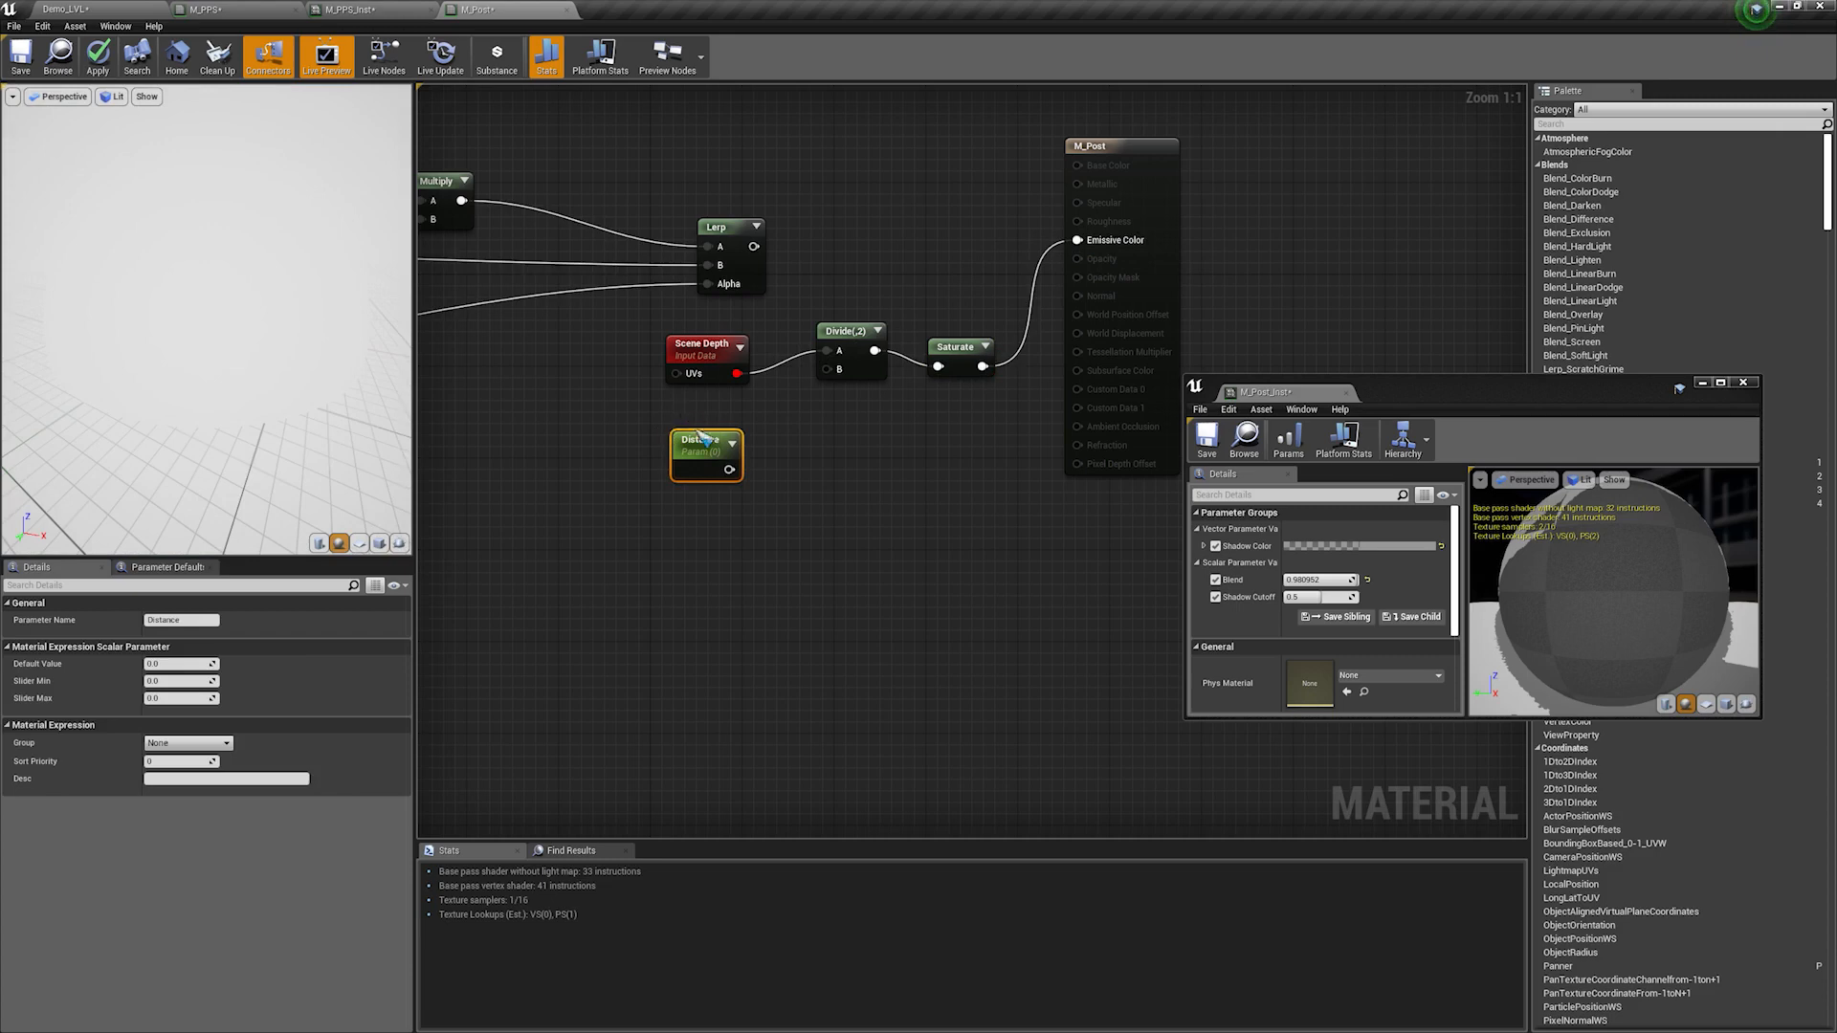
drag(729, 470, 838, 371)
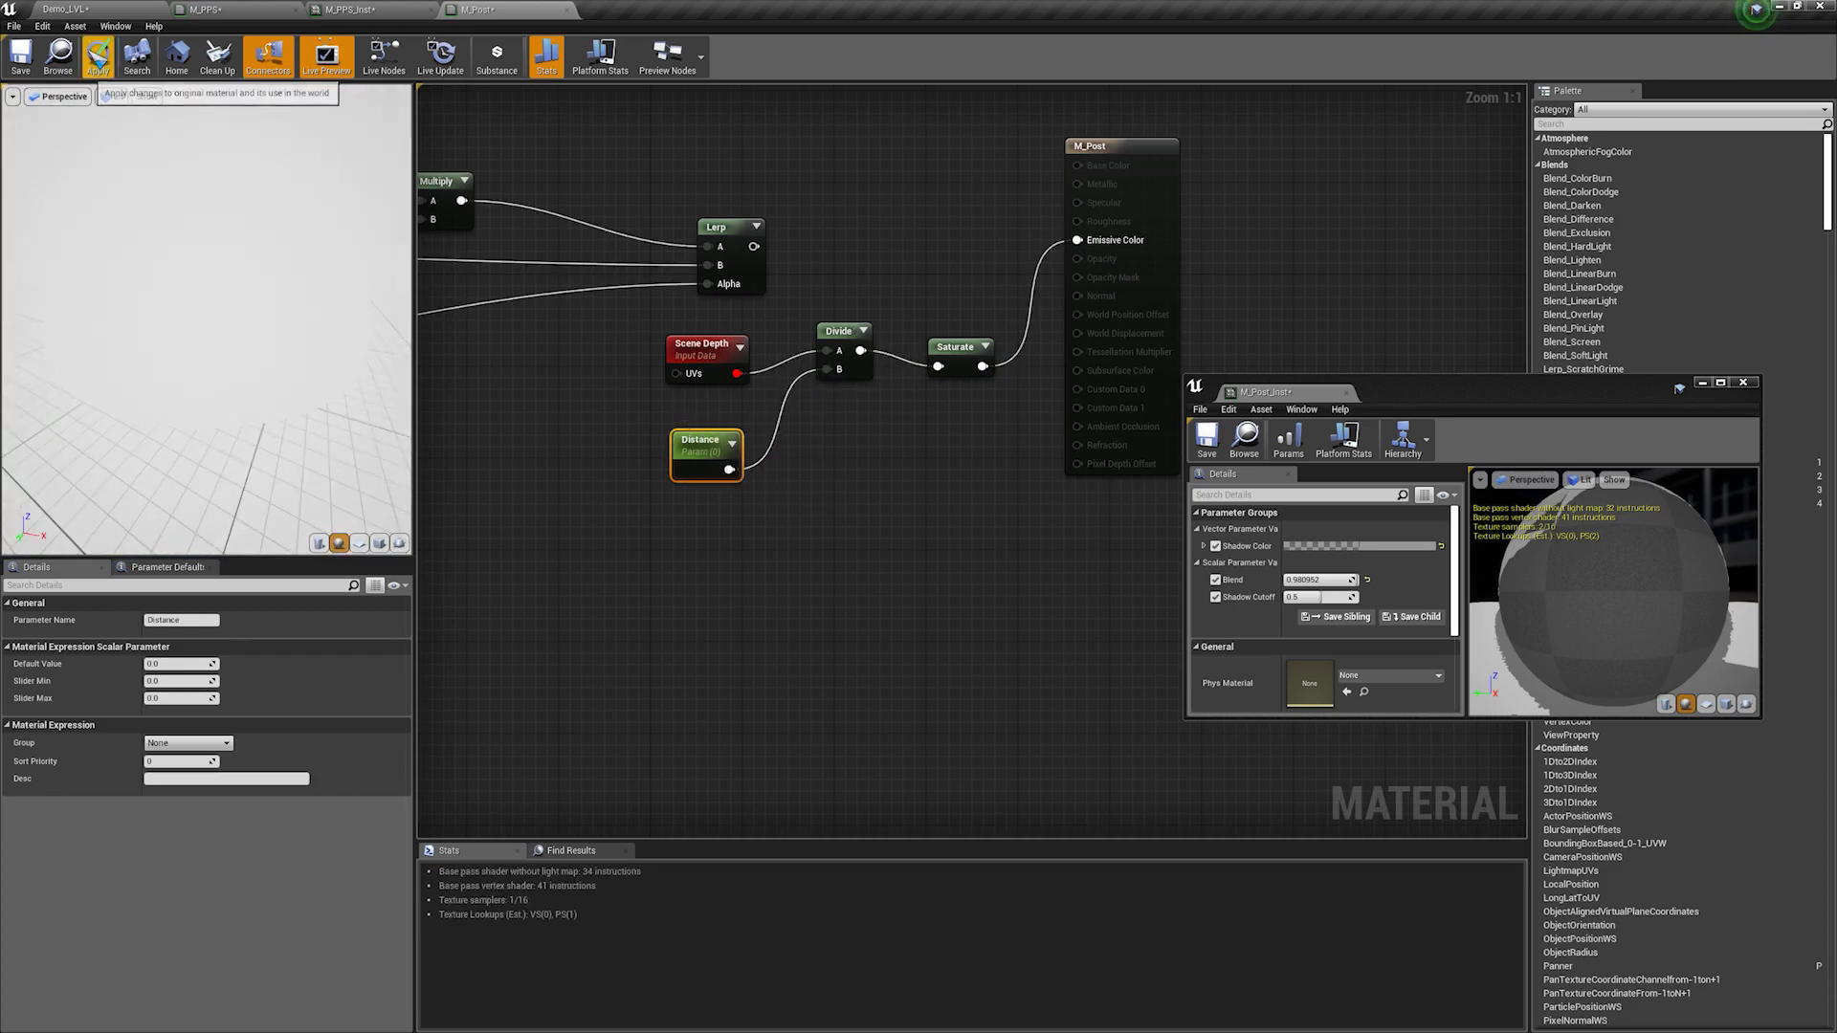
click(96, 59)
click(93, 9)
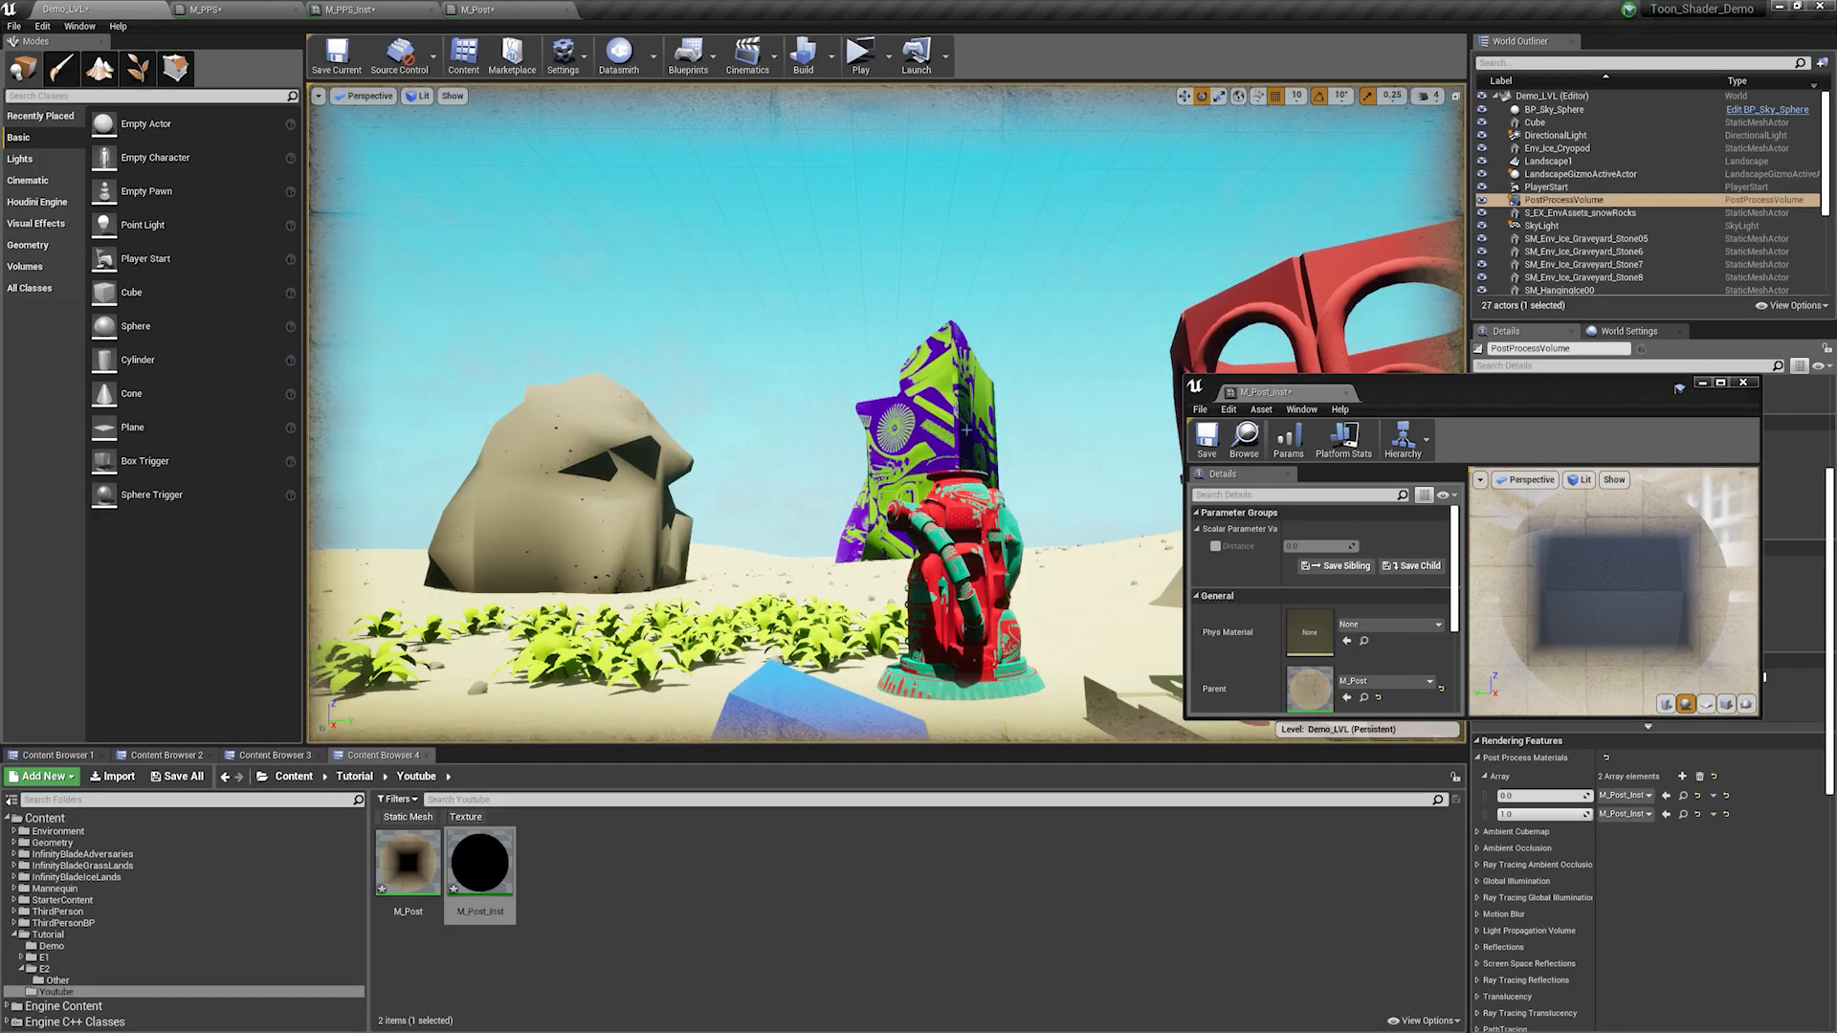
Step: Enable the Distance override in M_Post_Inst, raise it through 10000, 20000 and 200000 to 2000000, and inspect the depth view around the level
click(1215, 546)
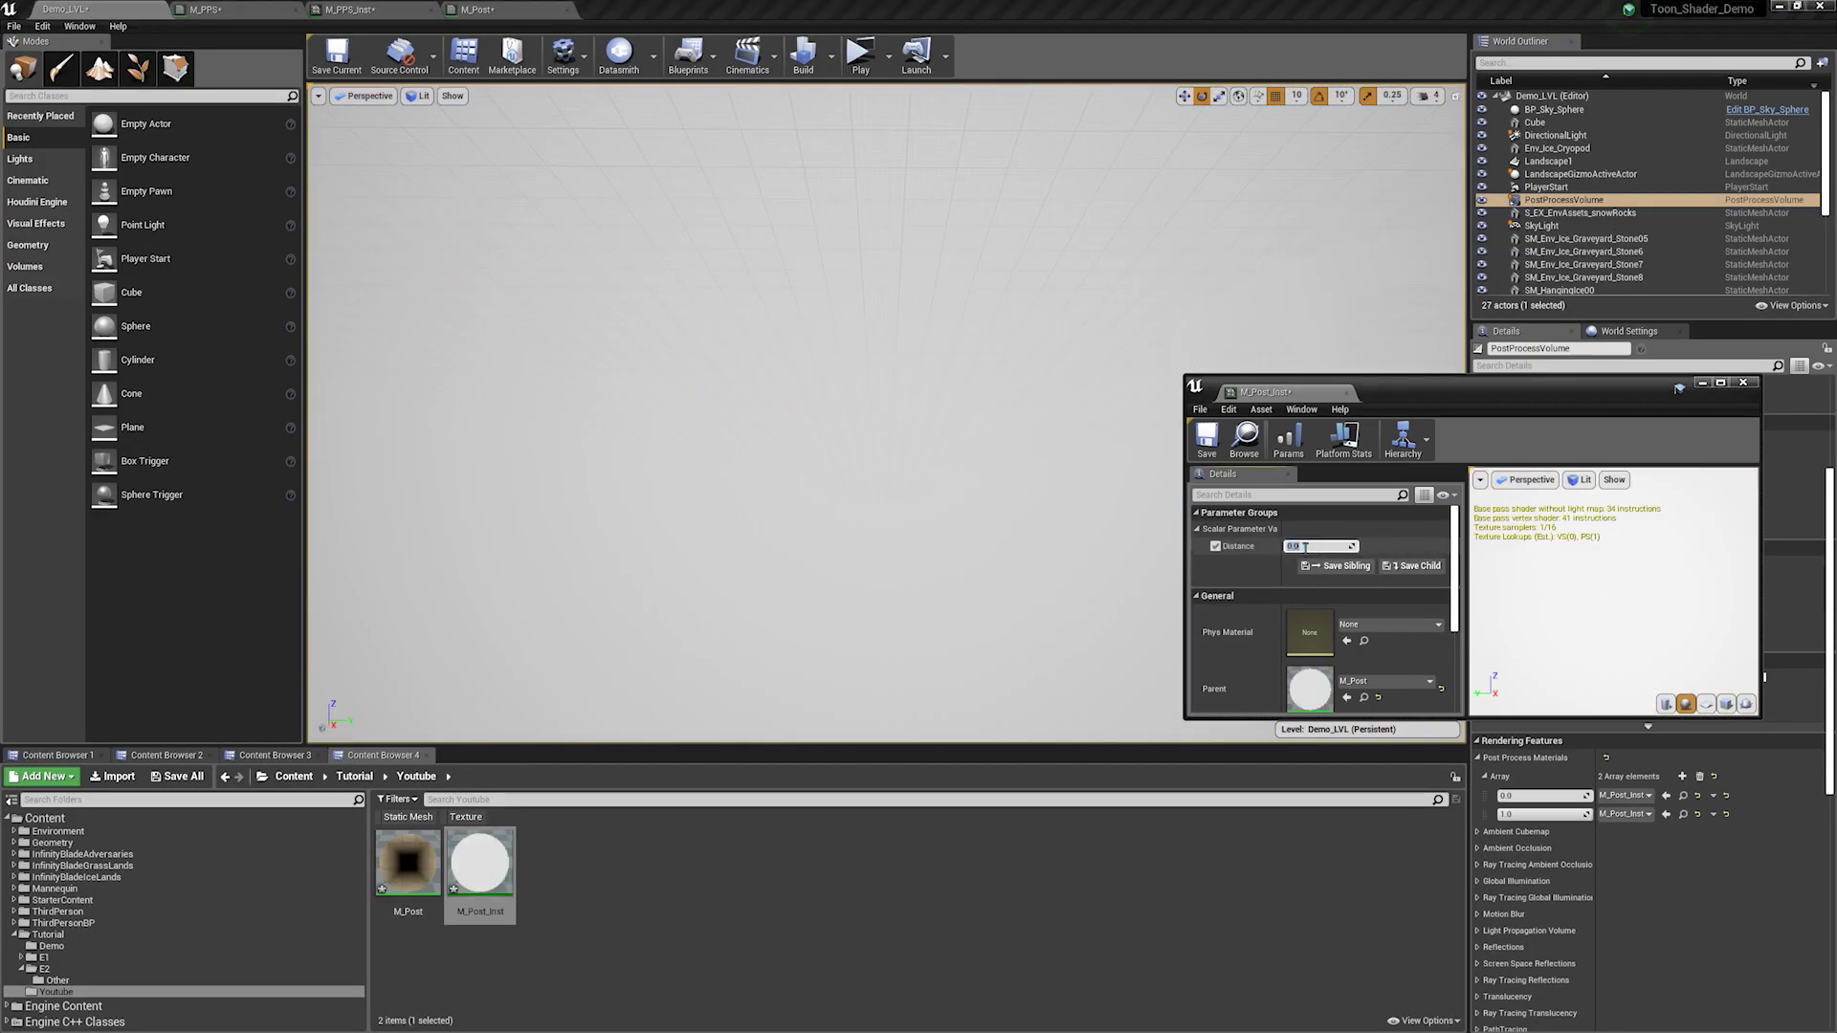
click(1307, 546)
text(10000)
key(Return)
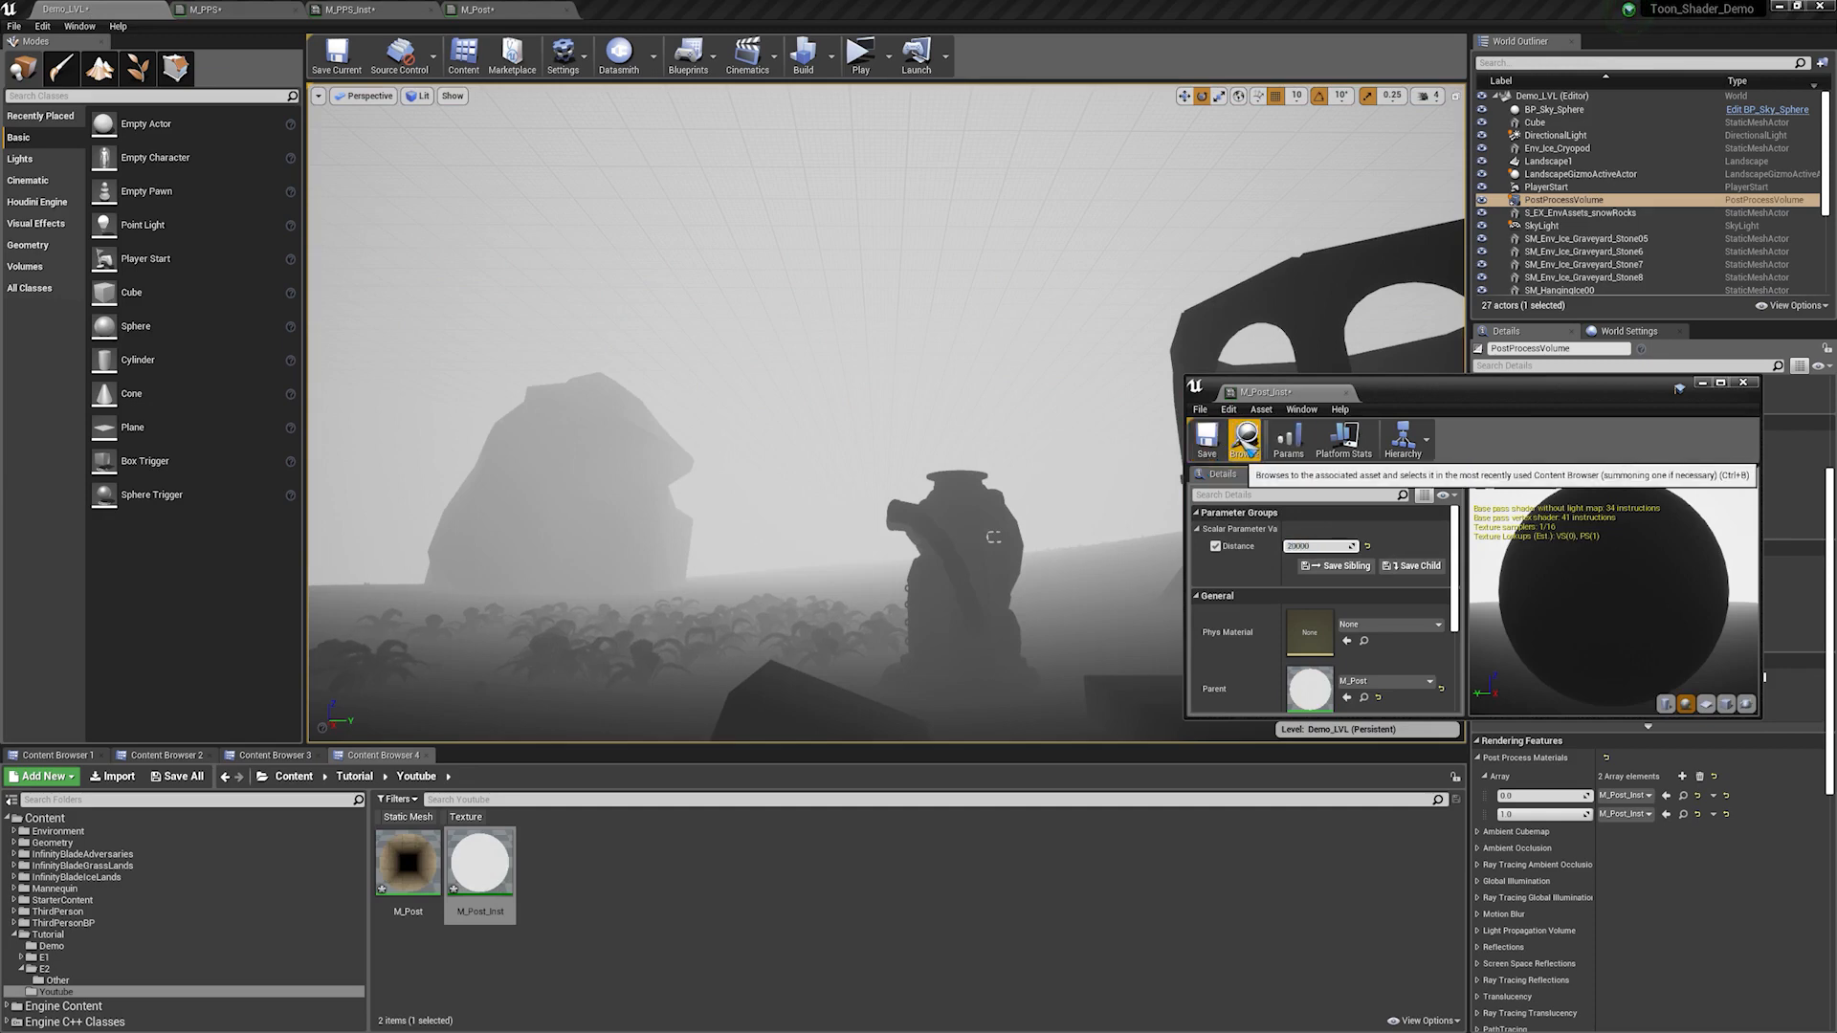
text(20000)
key(Return)
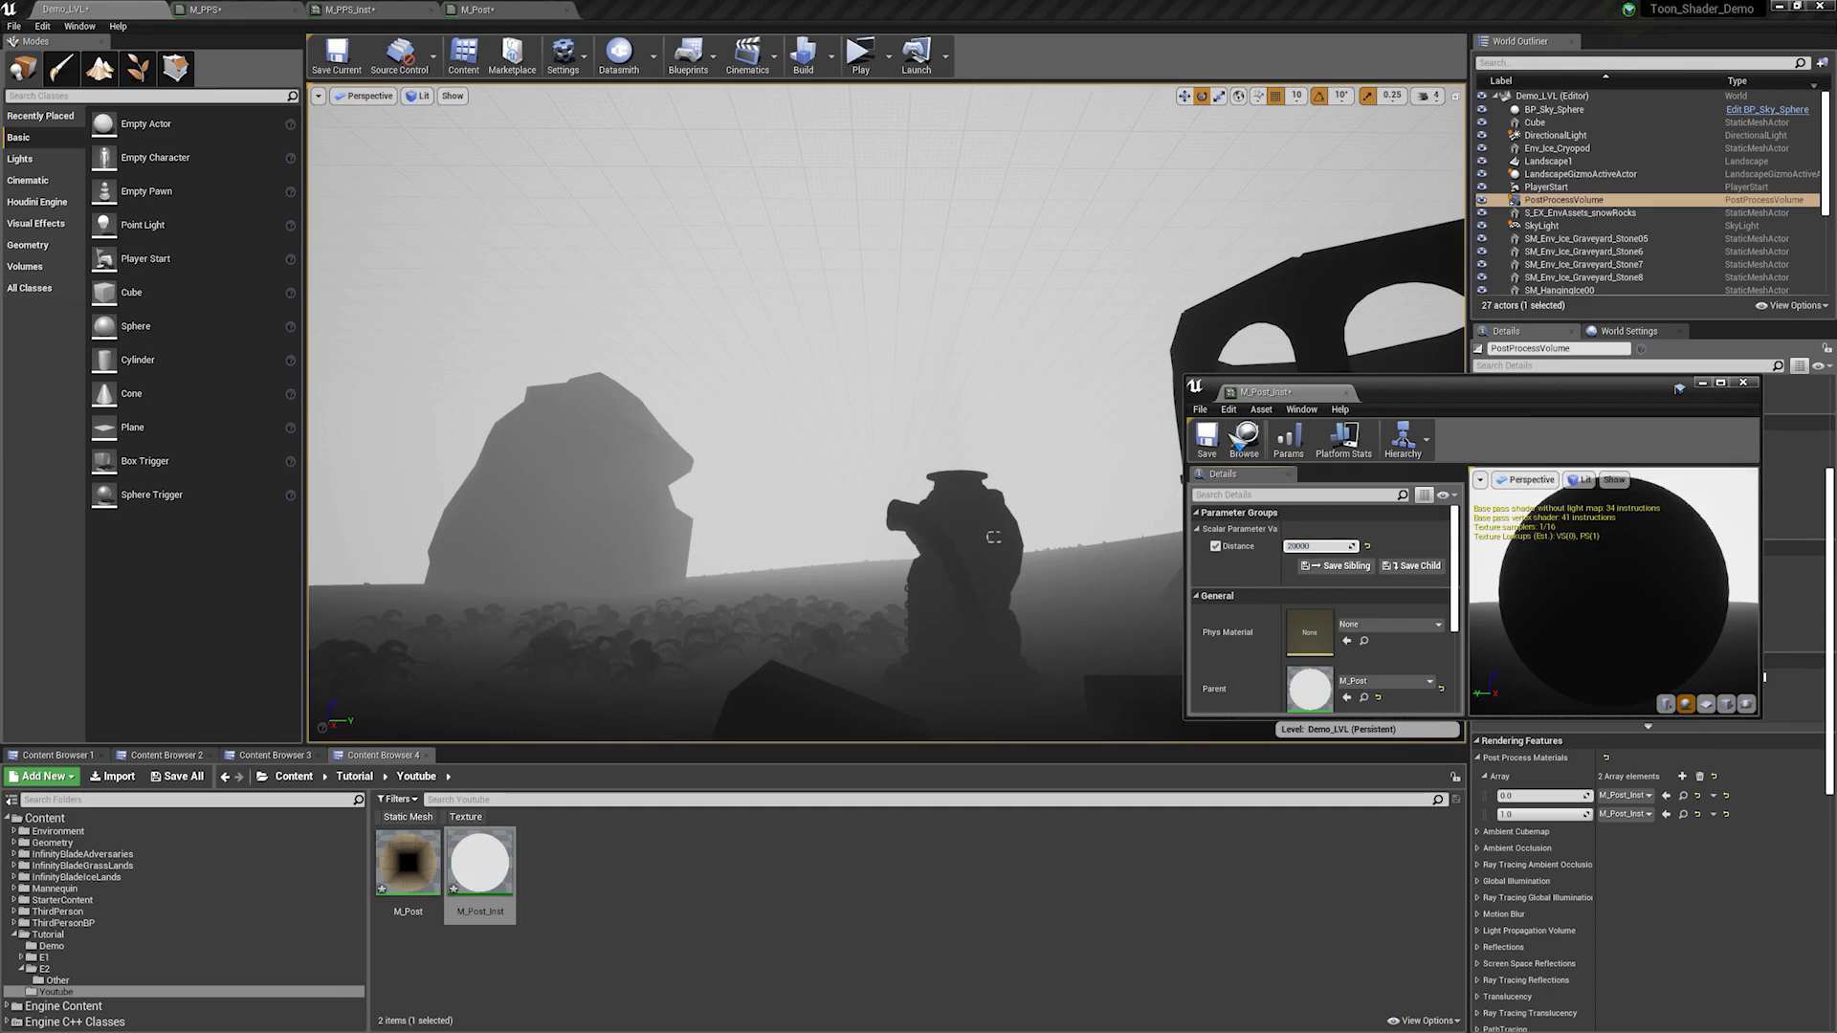
text(0)
key(Return)
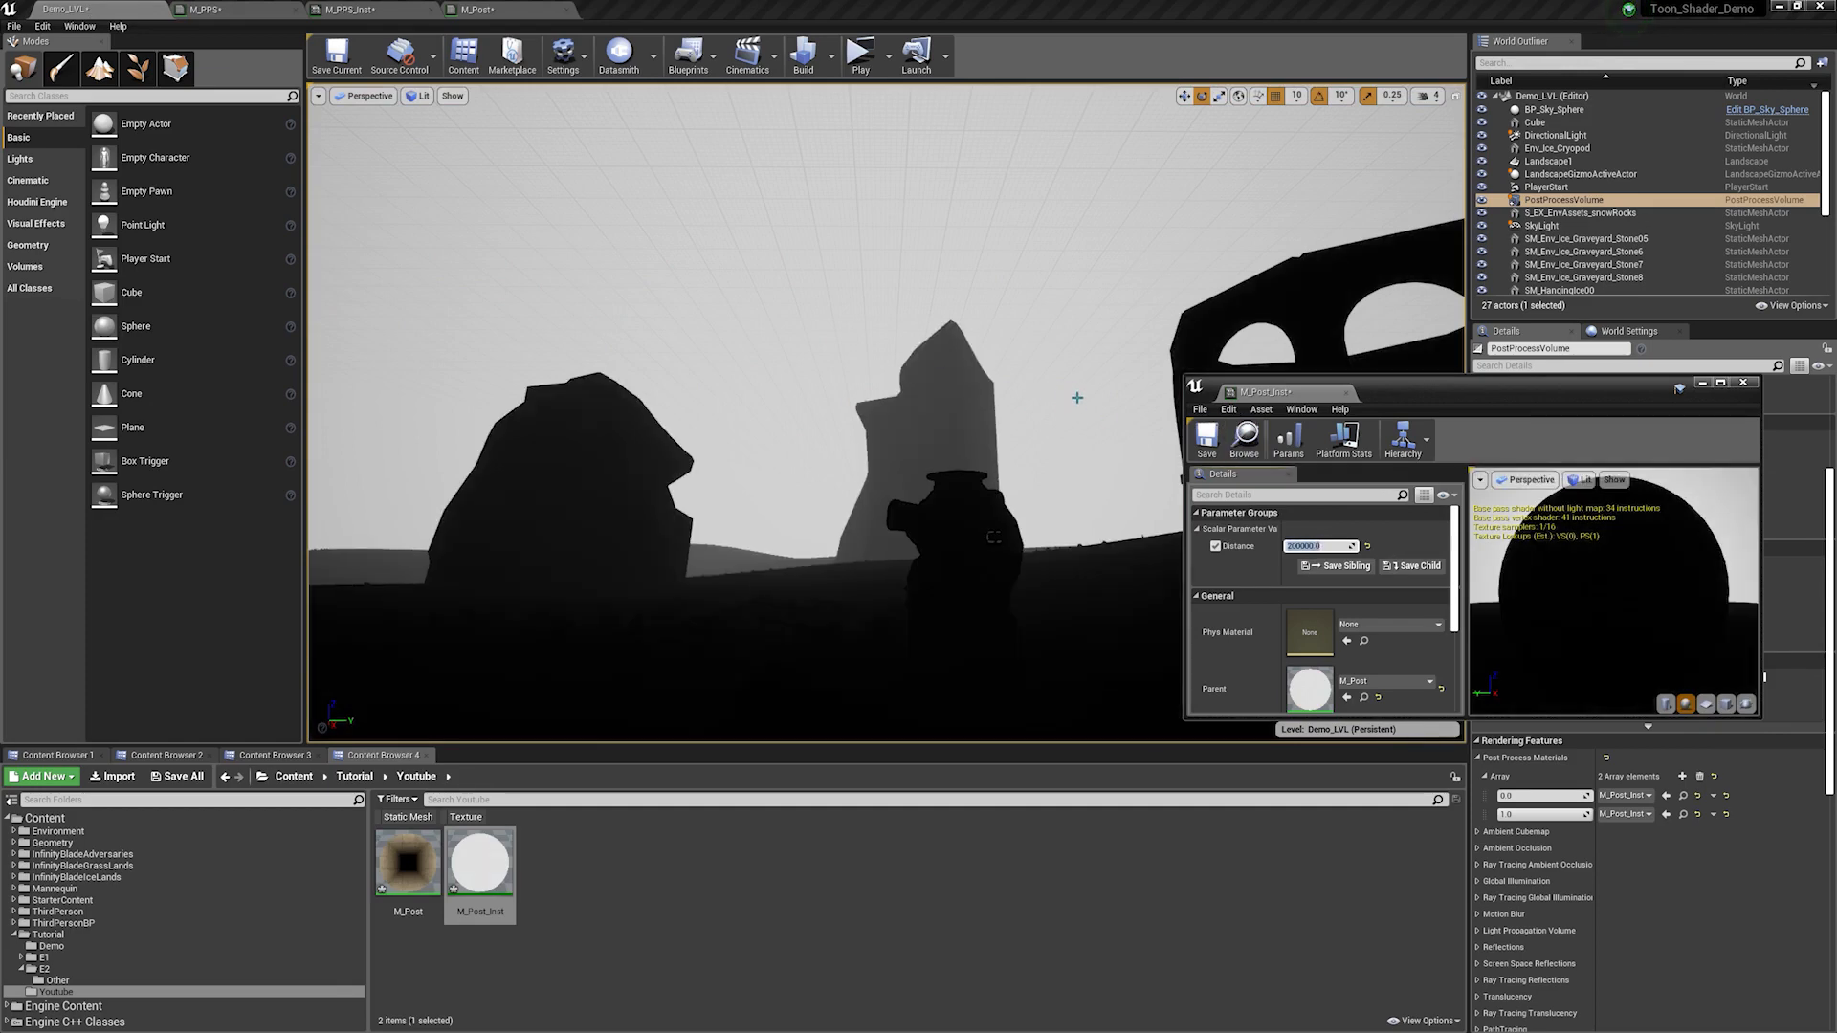
key(Return)
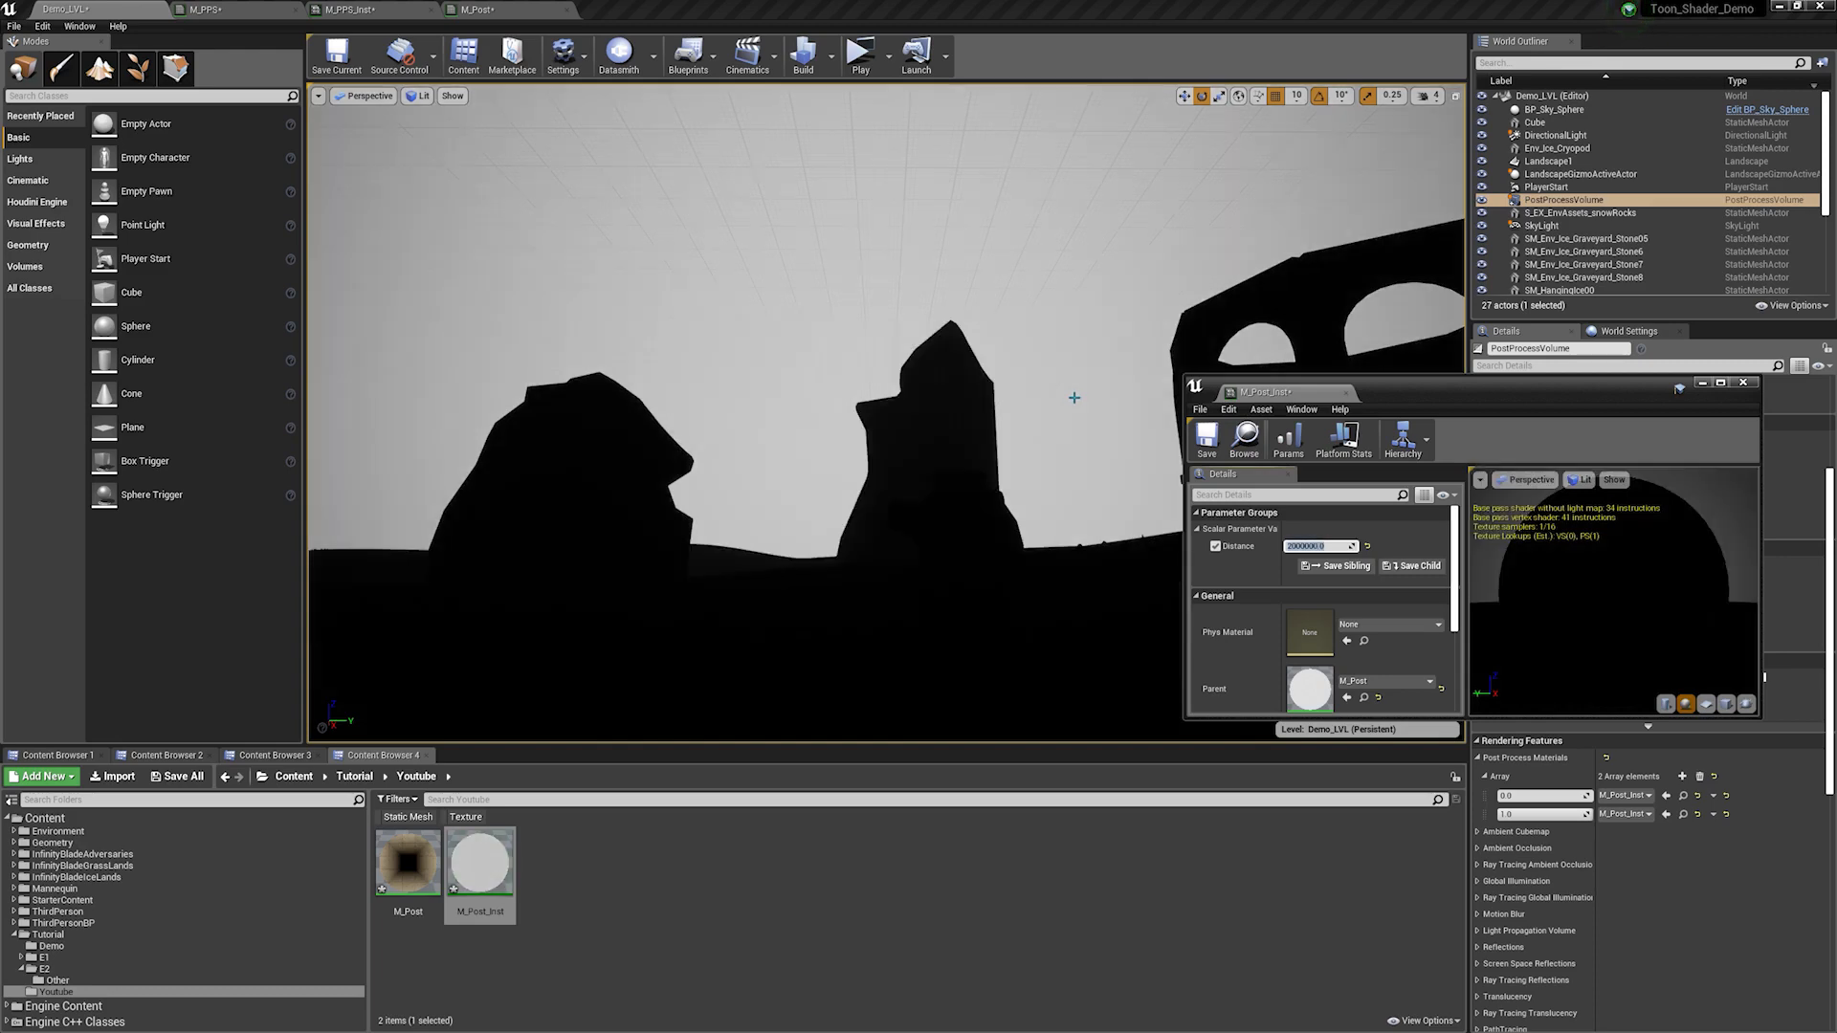
right_drag(1001, 393, 1082, 411)
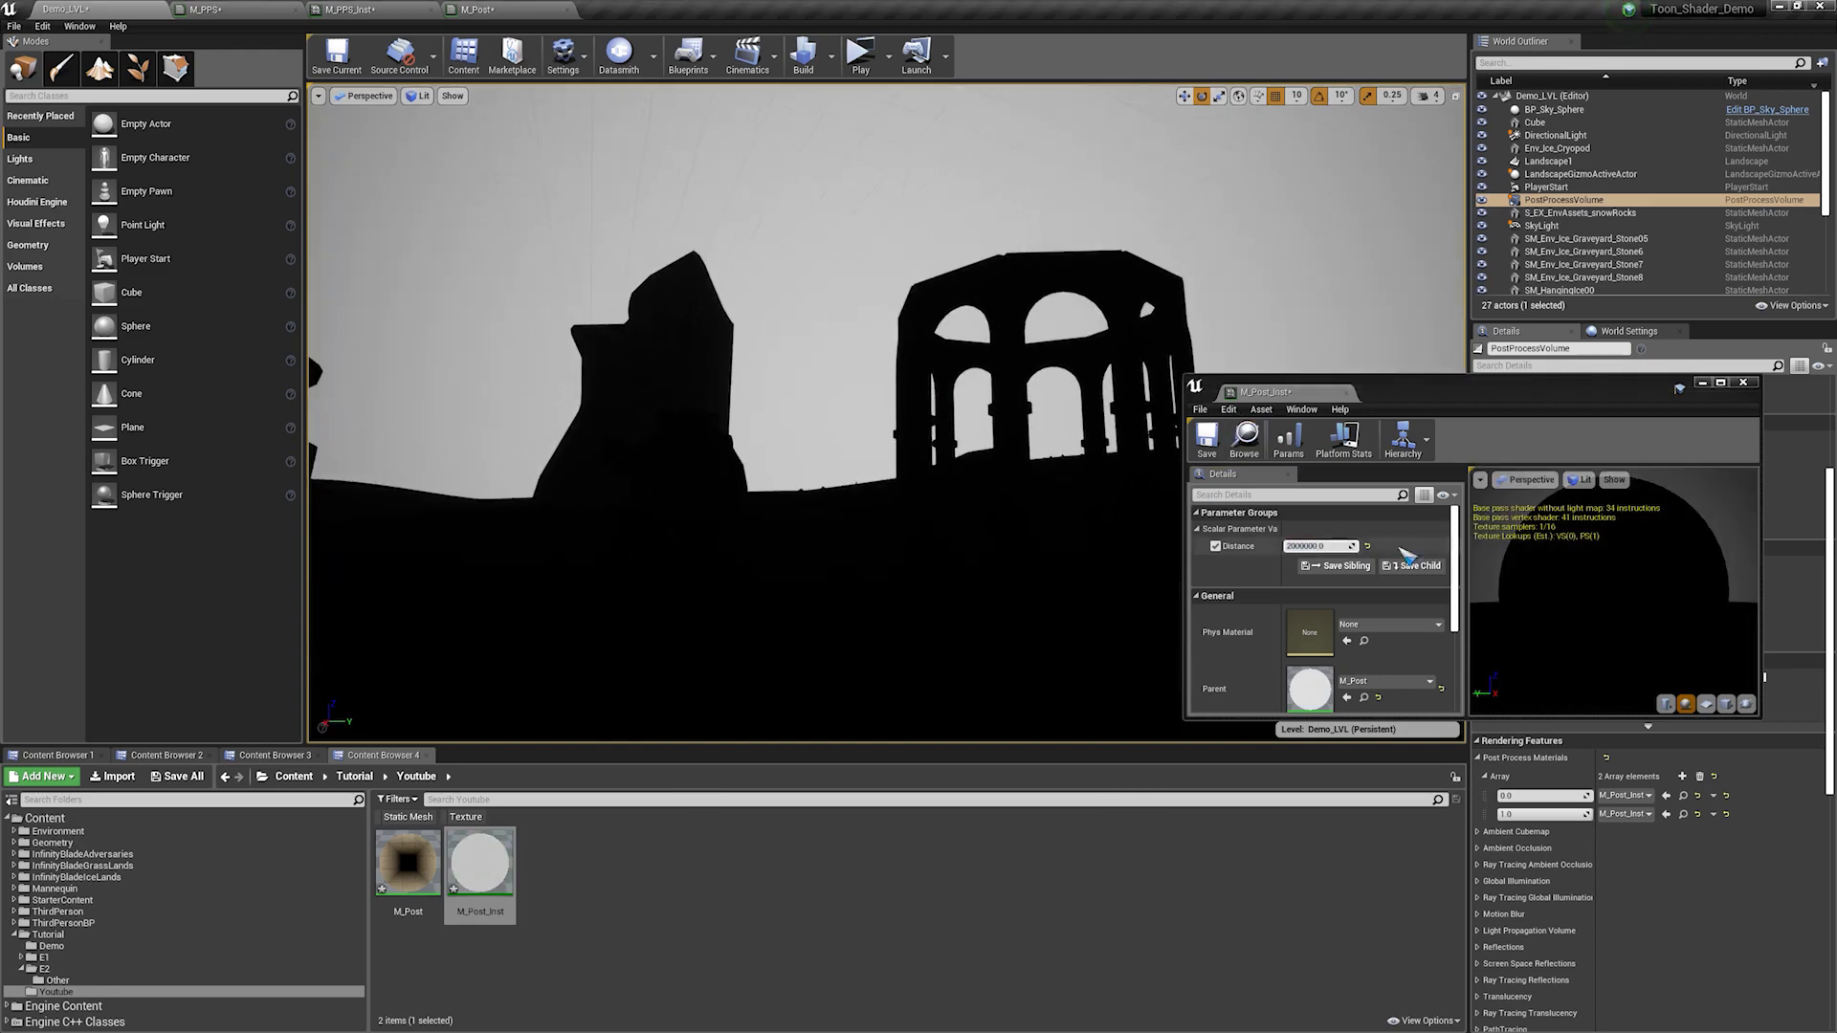
right_drag(789, 384, 1087, 322)
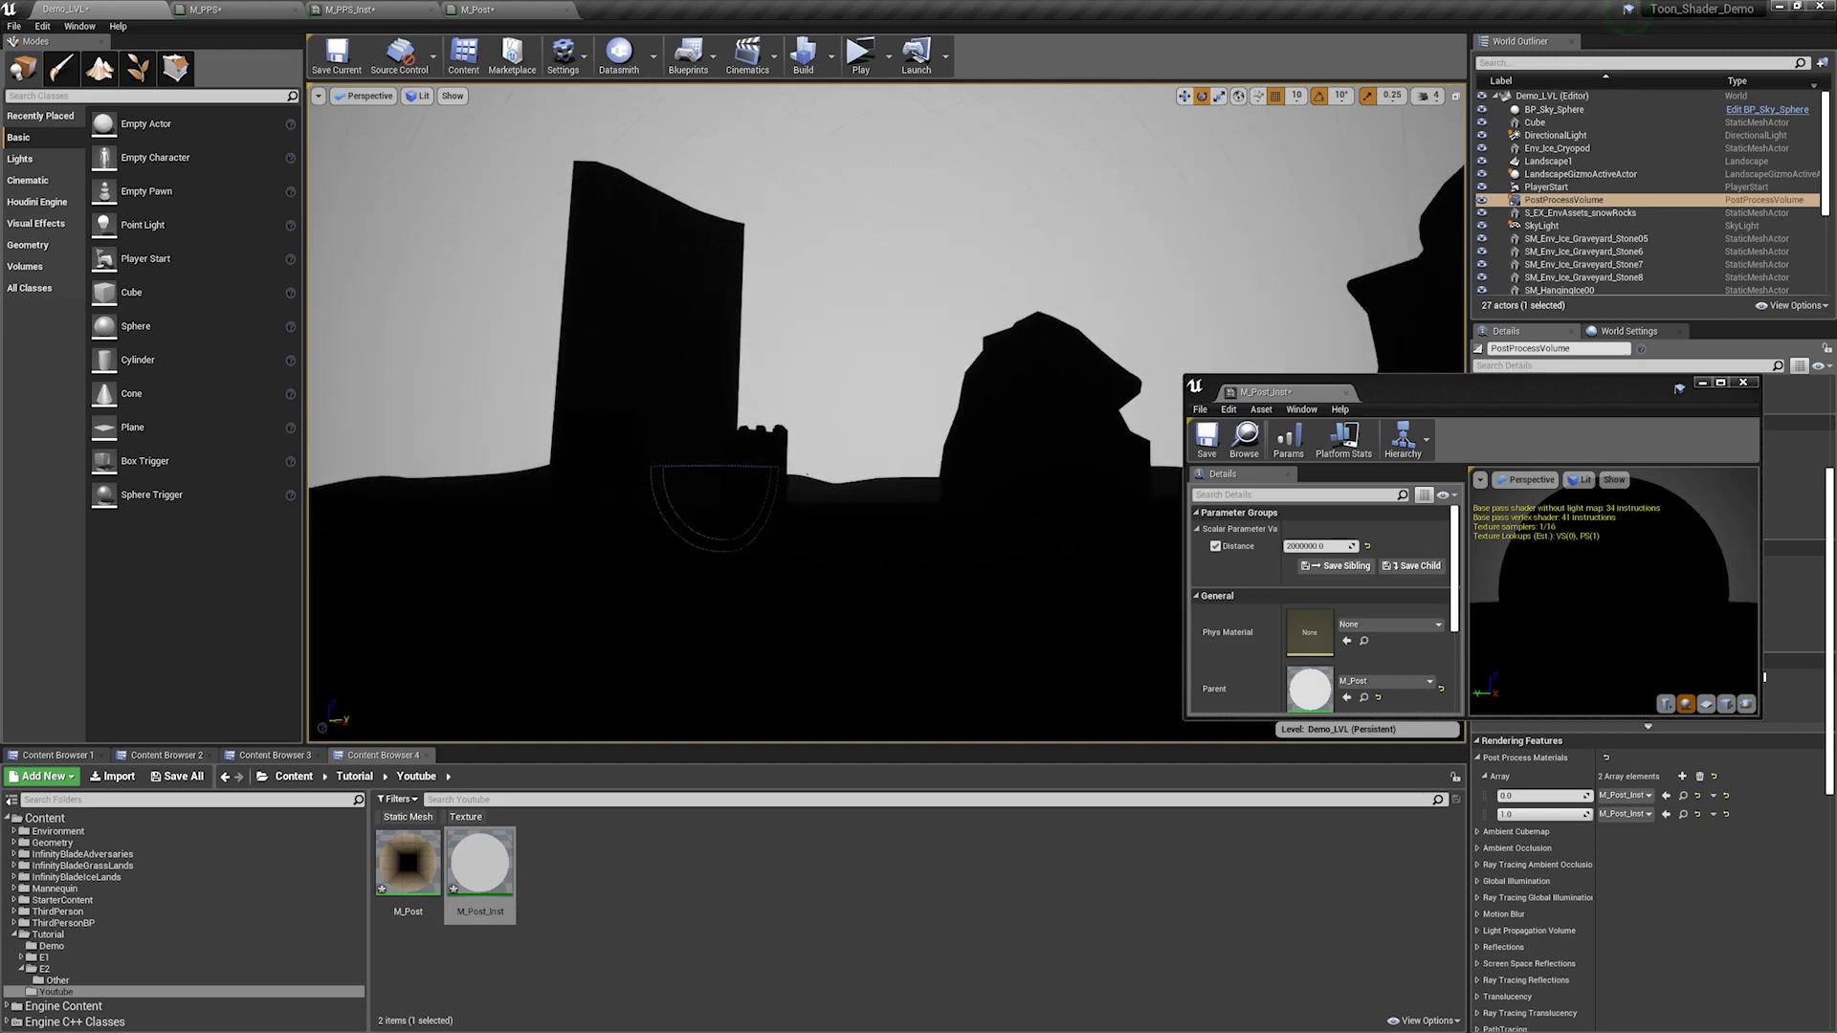
right_drag(861, 277, 950, 312)
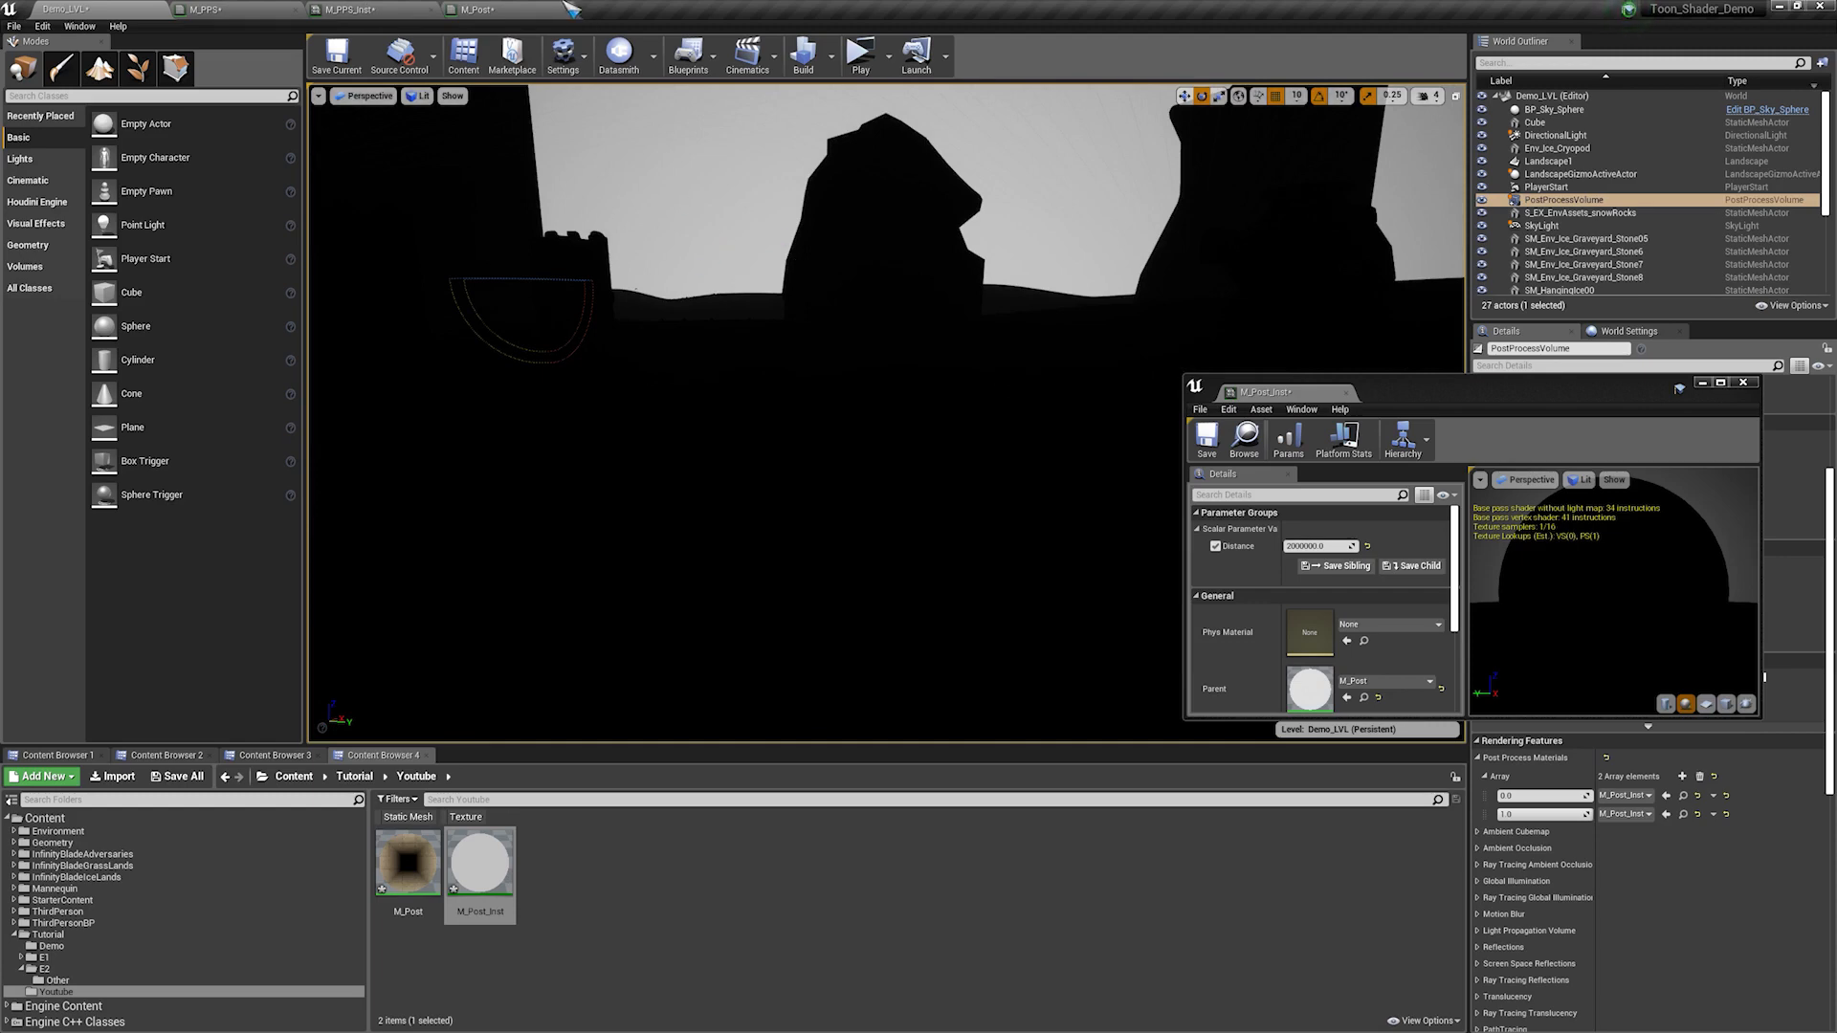
Step: Disconnect the Emissive Color input in M_Post and move the Scene Depth, Distance, Divide and Saturate nodes below the main graph
click(531, 9)
right_drag(881, 318, 824, 283)
drag(897, 308, 873, 281)
alt+click(1058, 204)
drag(893, 458, 674, 291)
drag(660, 312, 423, 574)
right_drag(463, 521, 699, 425)
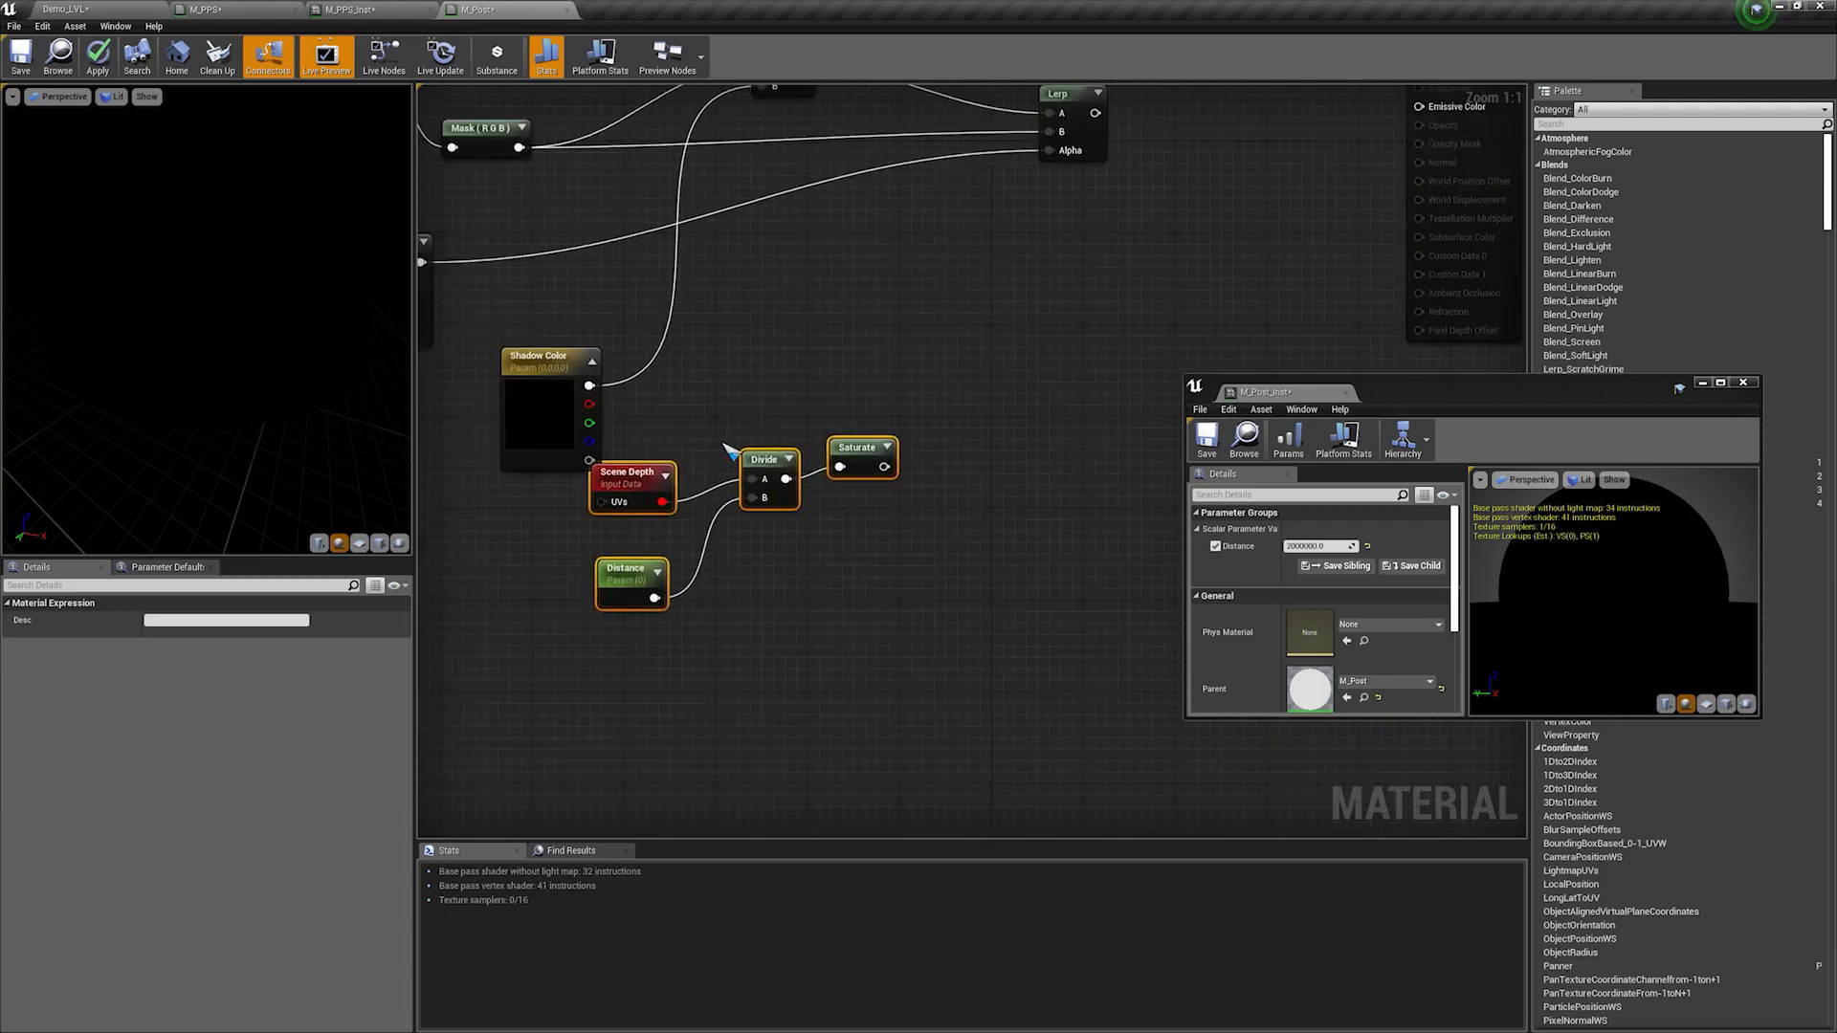
drag(651, 488, 880, 550)
right_drag(881, 549, 685, 462)
Step: Duplicate the Scene Depth and Divide nodes and place the copies between the final Lerp and the original depth group
click(693, 476)
ctrl+click(807, 481)
key(ctrl+w)
drag(897, 493, 838, 279)
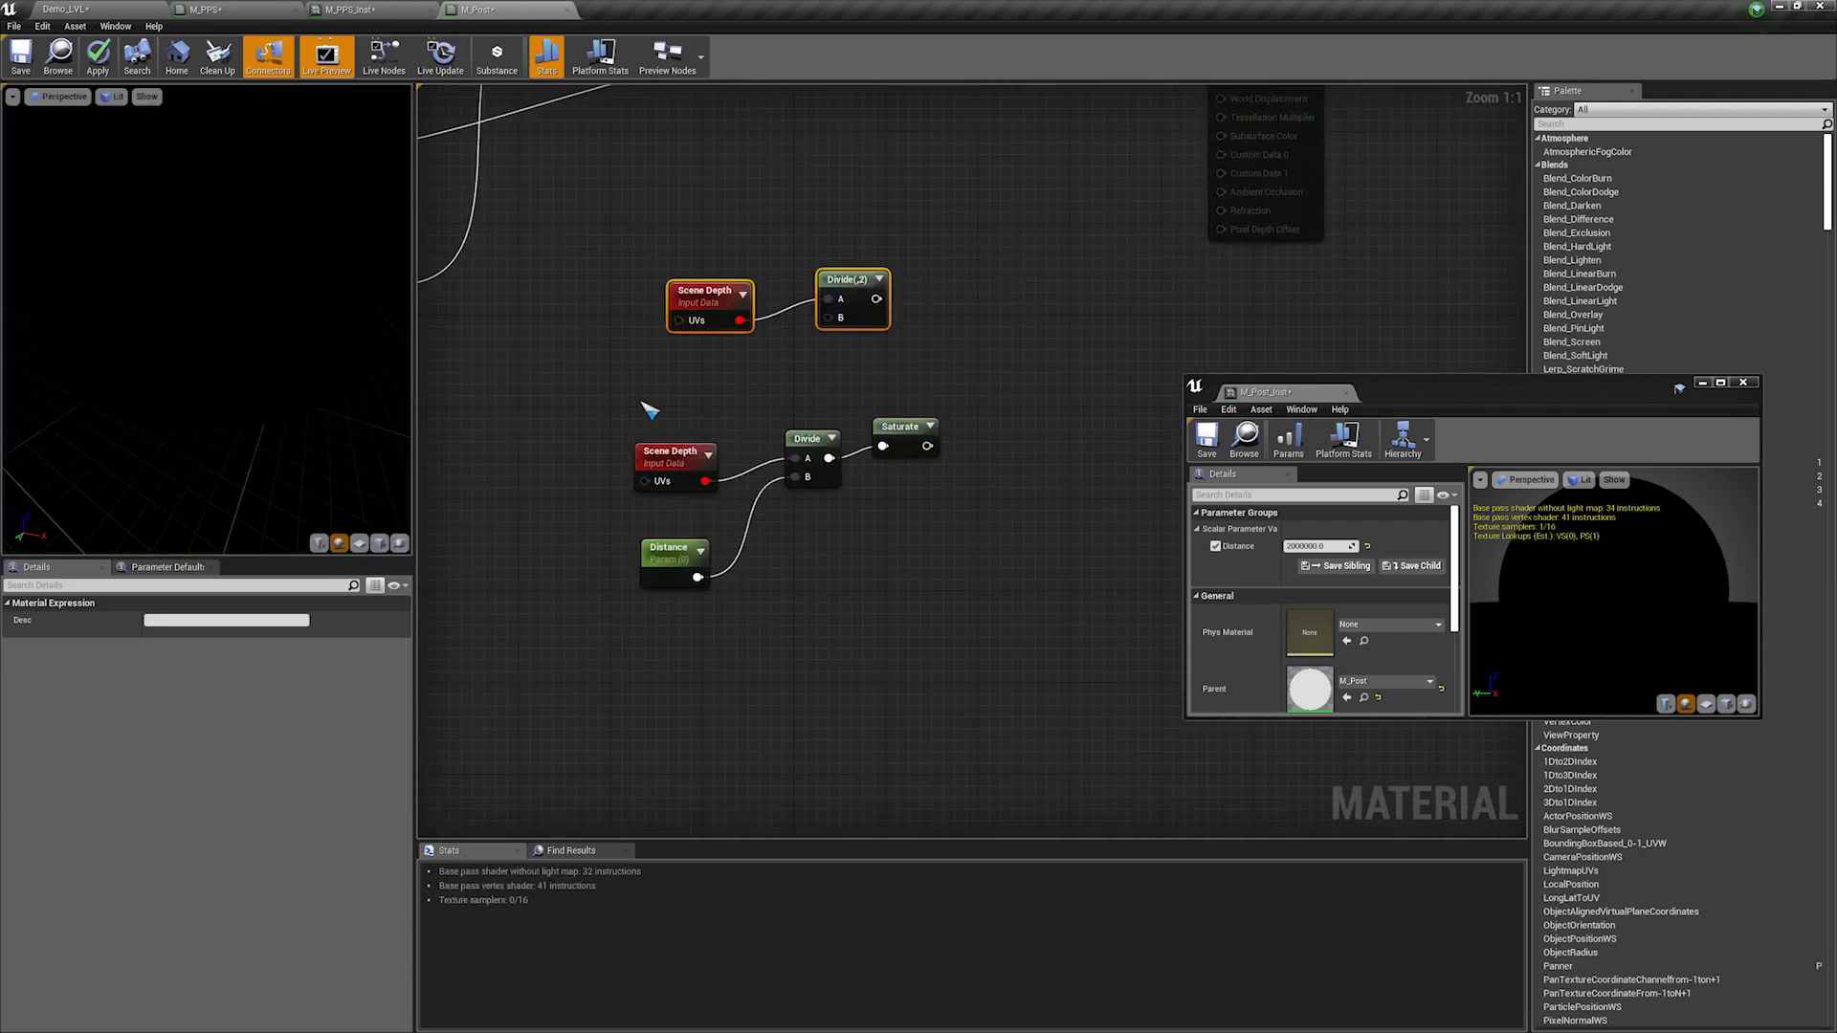
right_drag(987, 324, 777, 482)
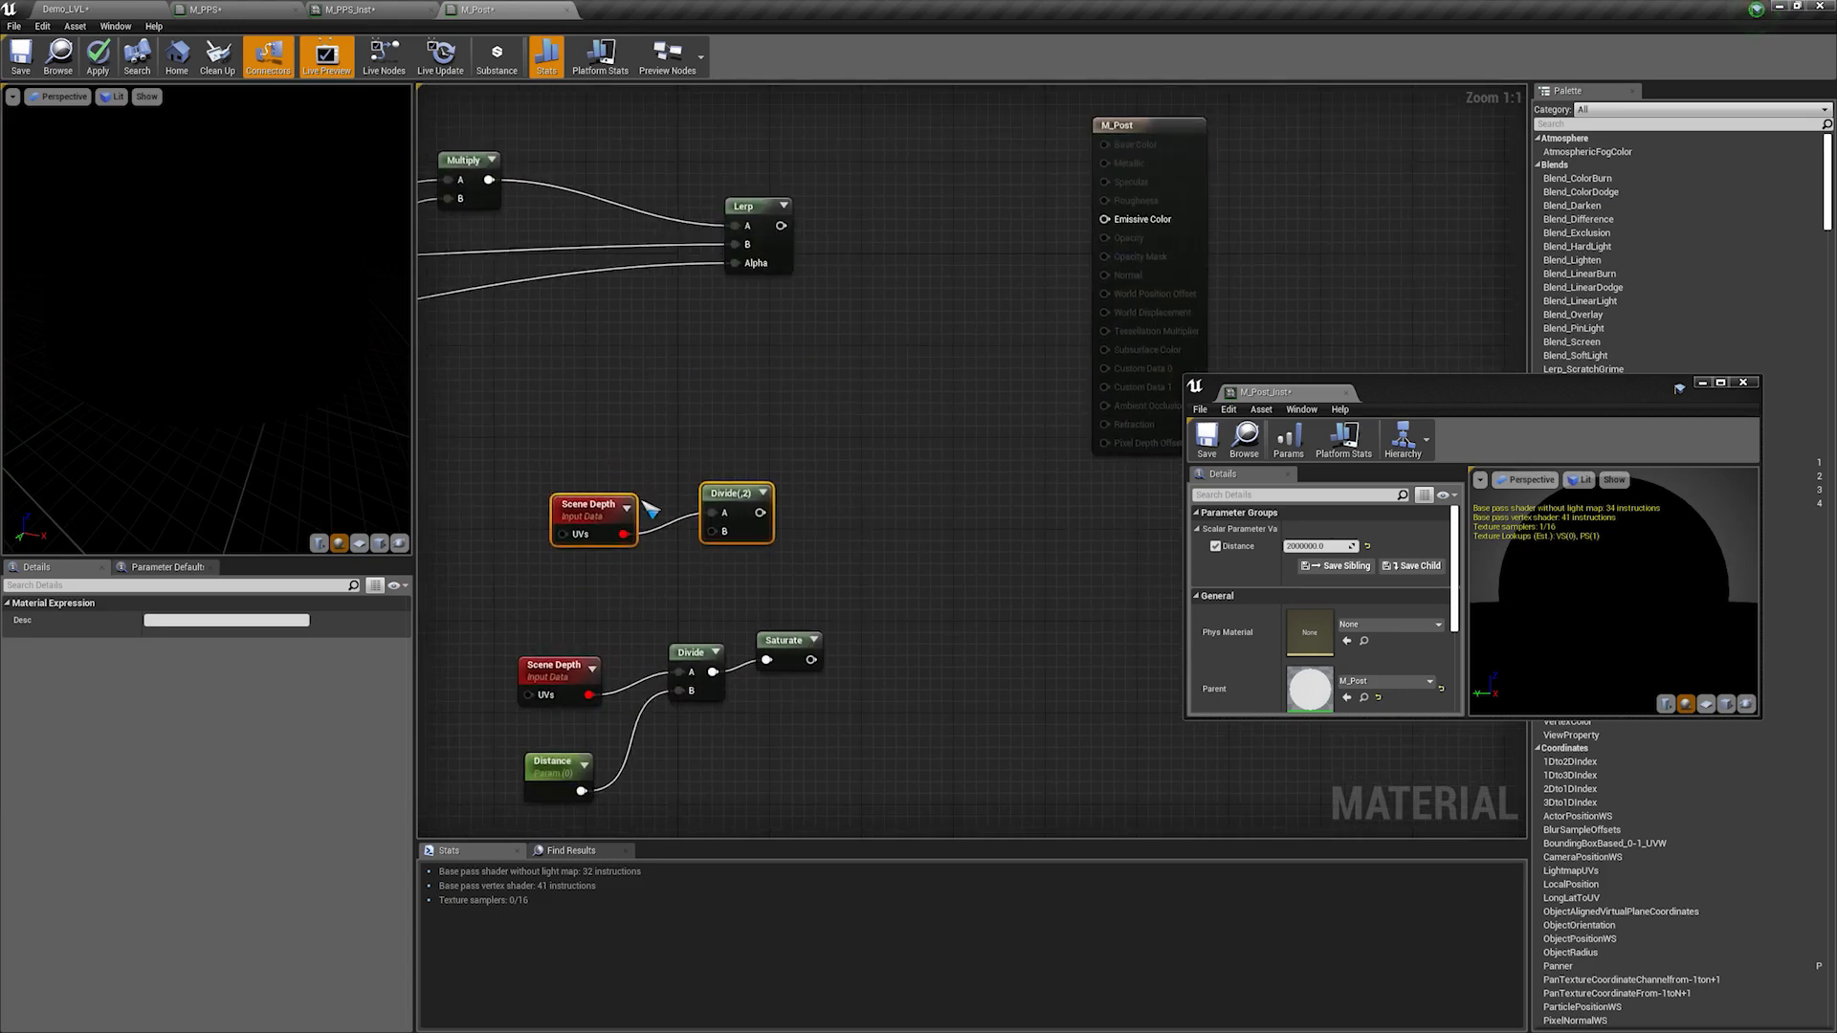
drag(617, 507, 640, 439)
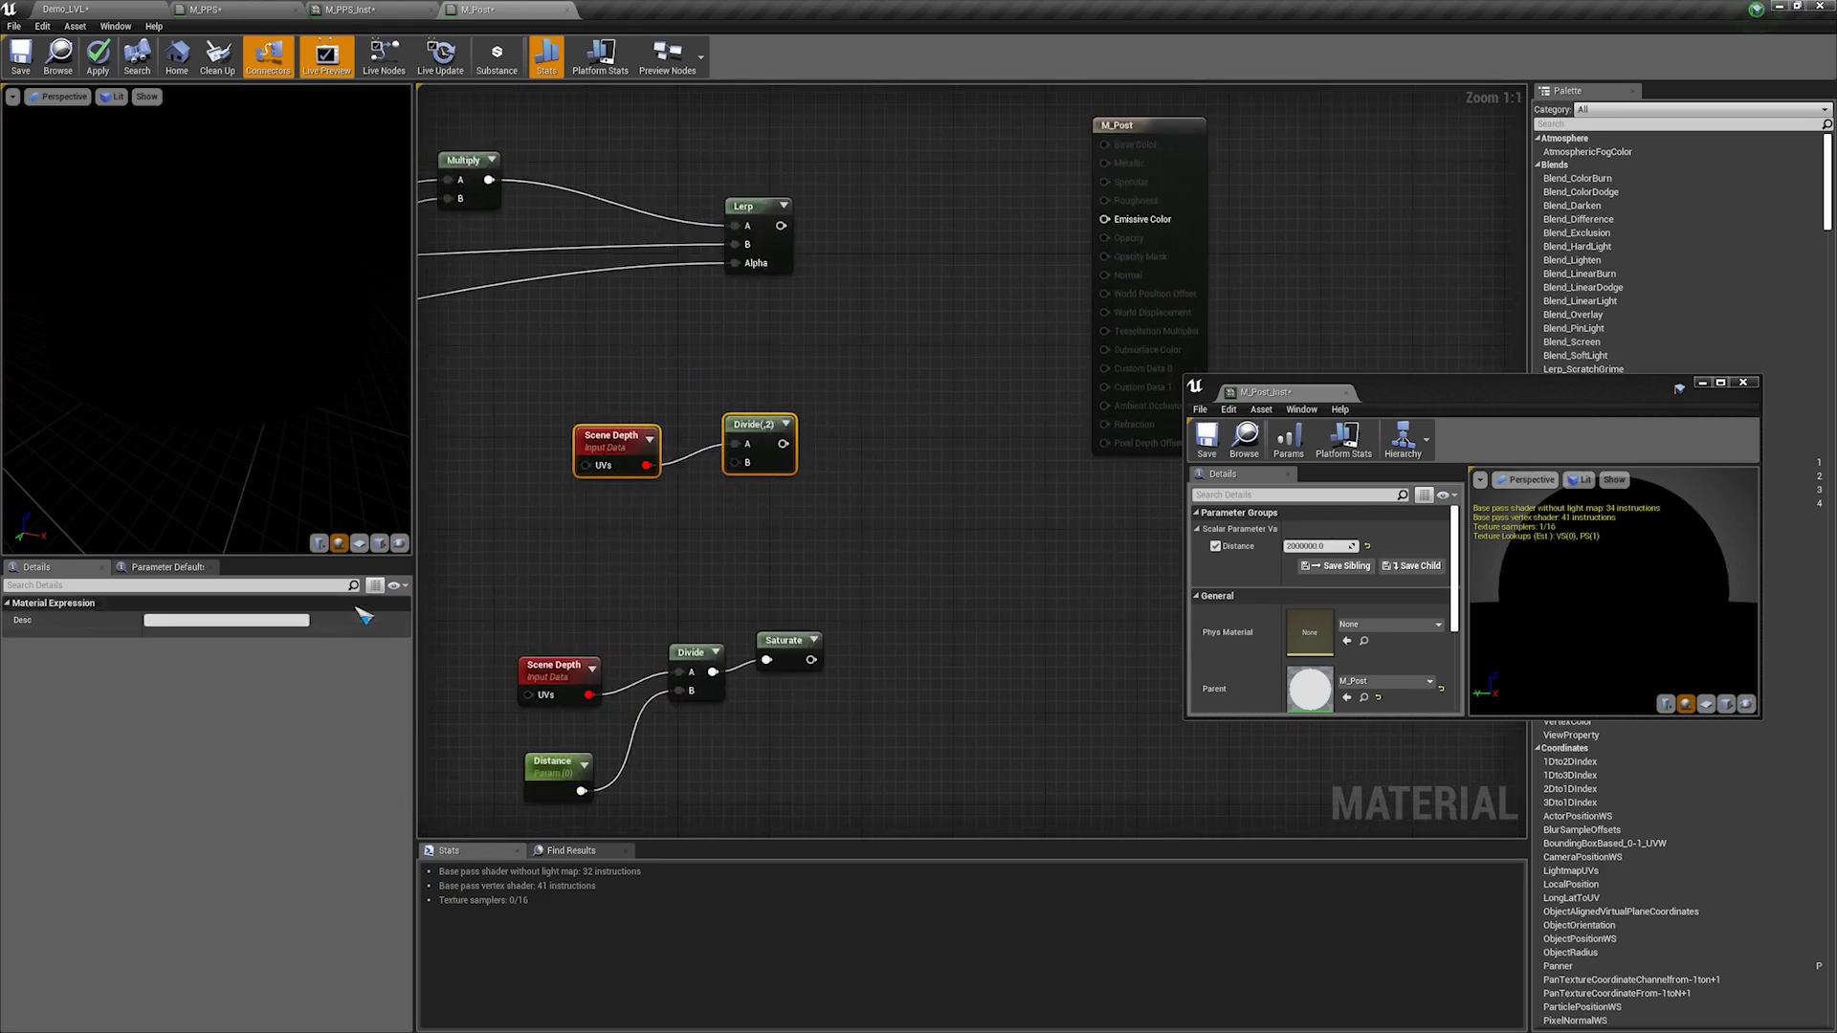
Step: Set the duplicated Divide node's Const B to 2000000
click(751, 424)
click(199, 639)
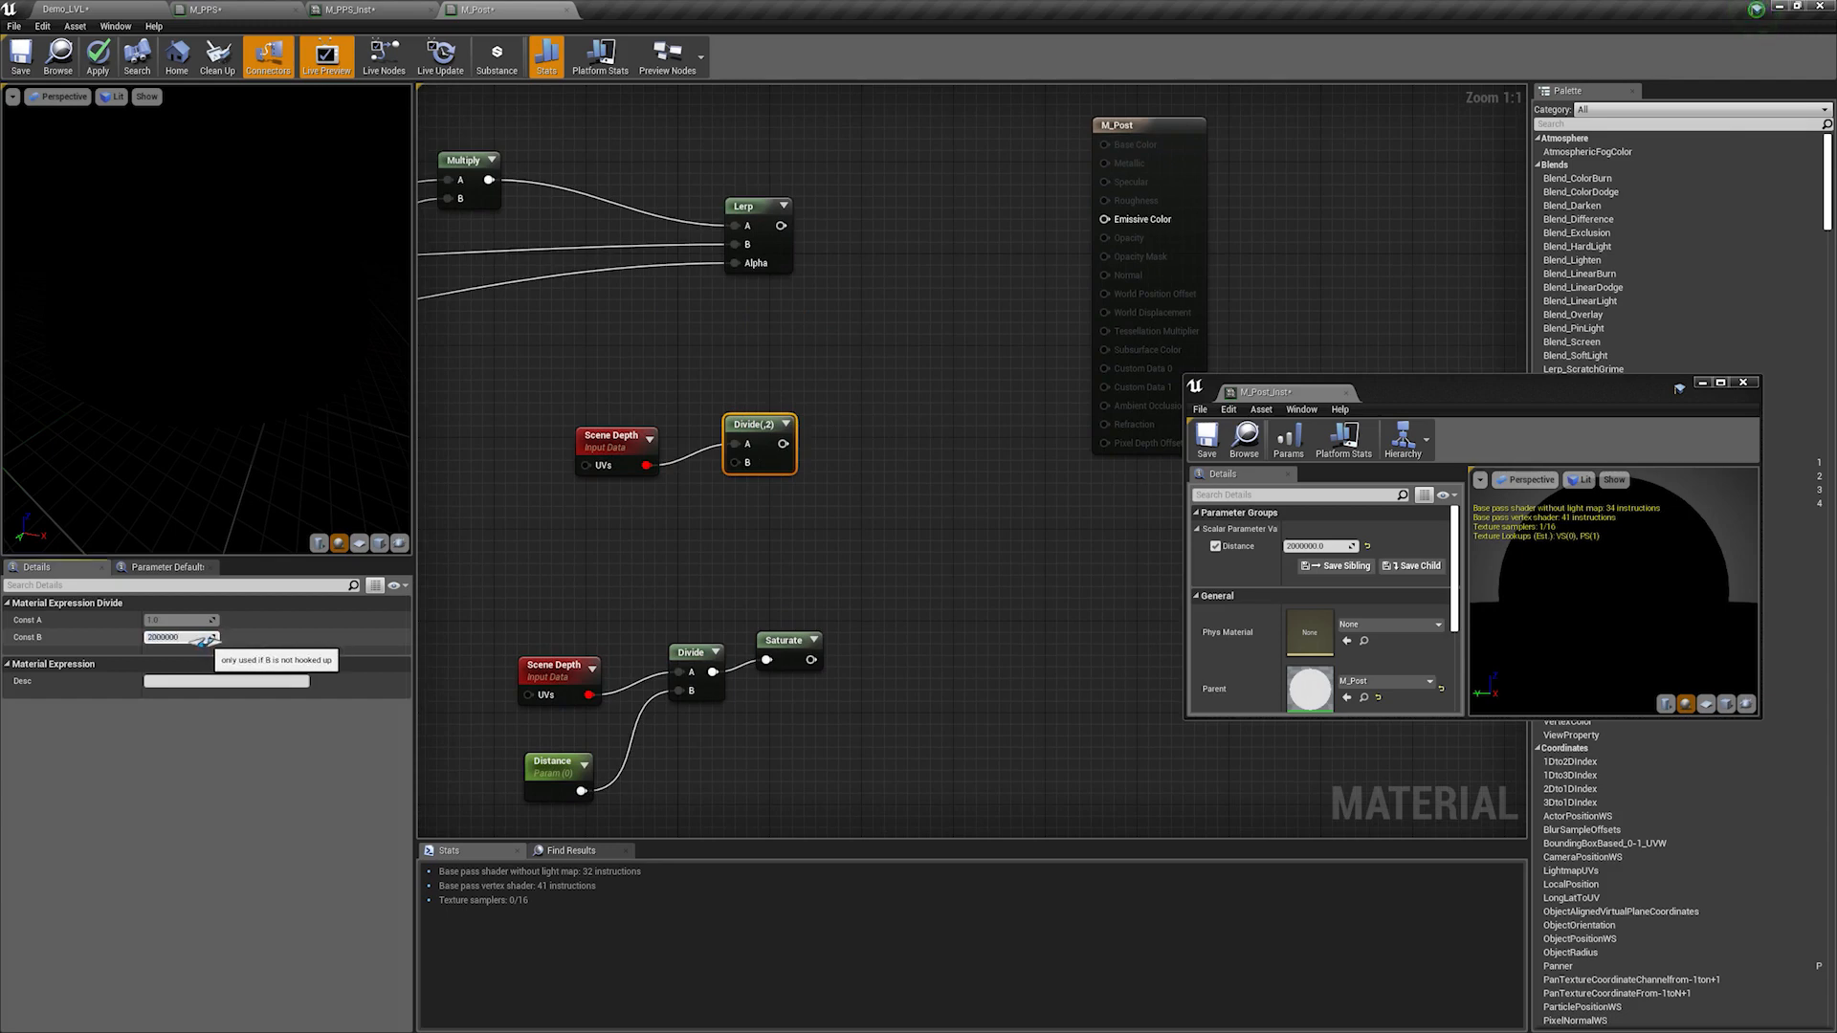
key(Return)
Step: Add an If node beside the duplicated Divide node
click(868, 427)
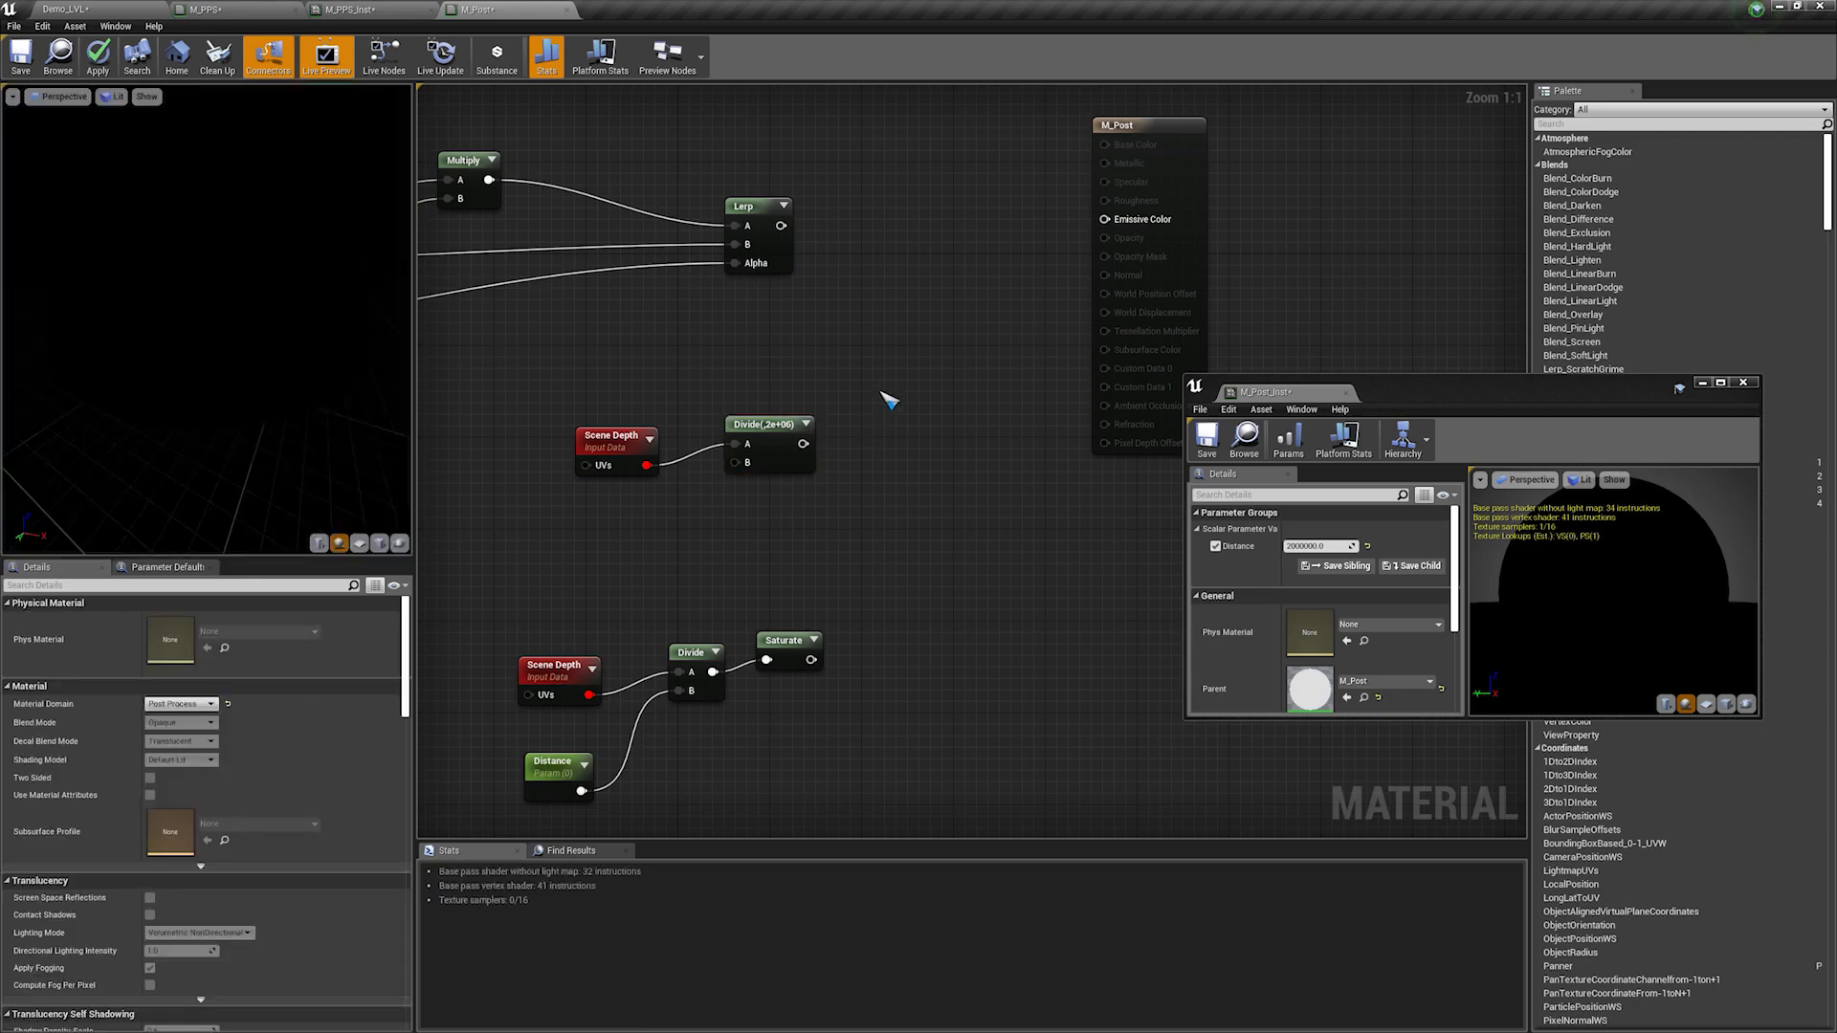
key(i)
click(879, 392)
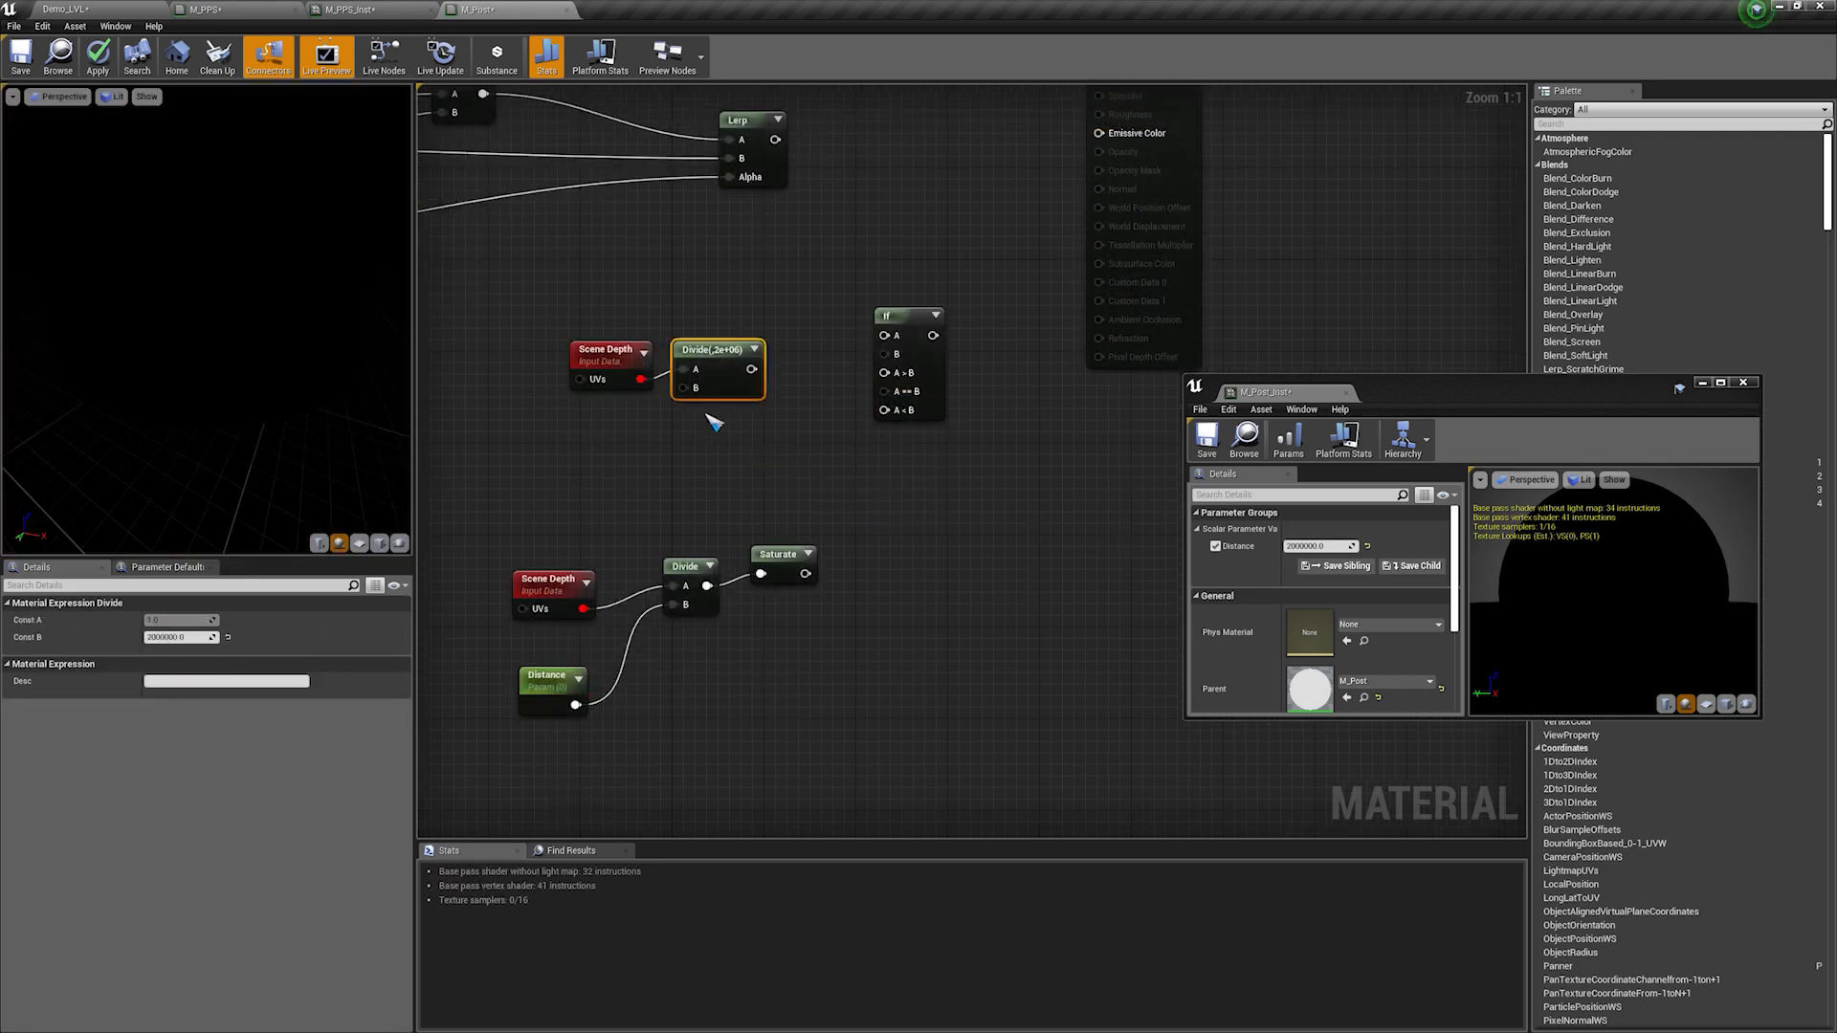
Step: Delete the duplicated Divide node, feed Scene Depth into the If node's A input, and connect a new 2000000 constant to B
key(Delete)
drag(641, 379, 888, 337)
click(656, 439)
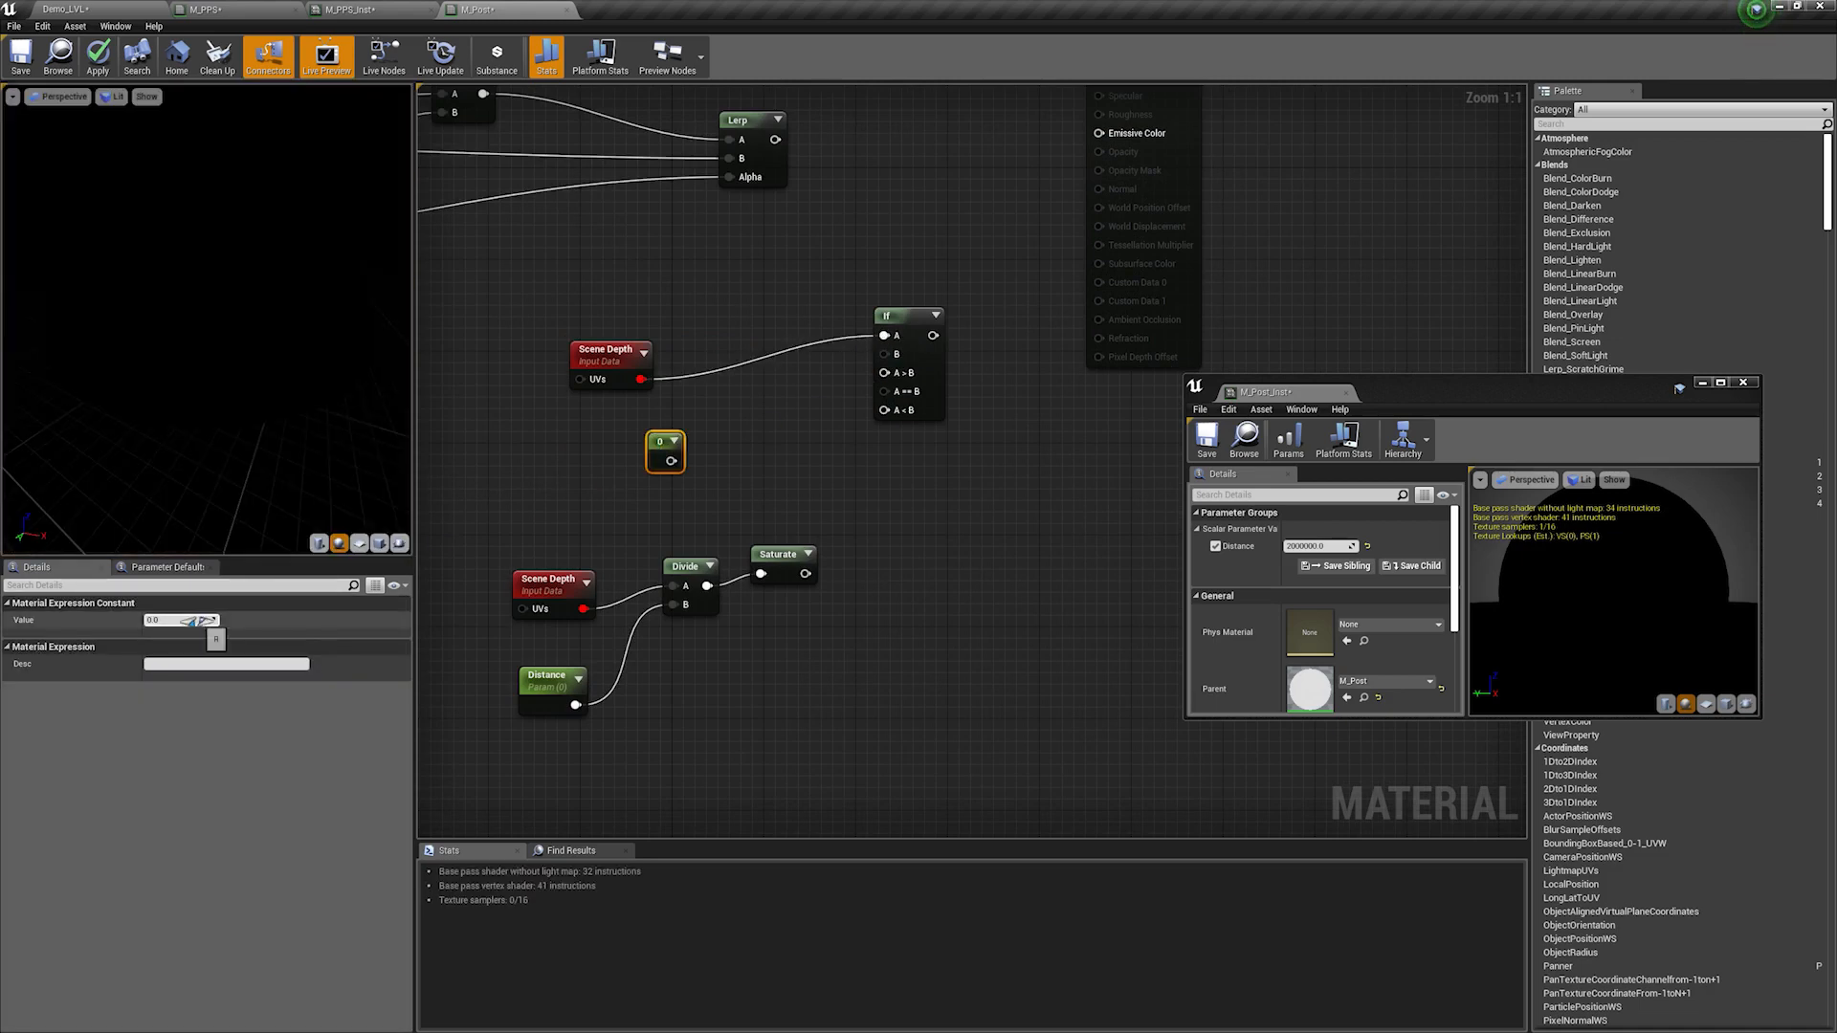
click(198, 618)
text(2000000)
key(Return)
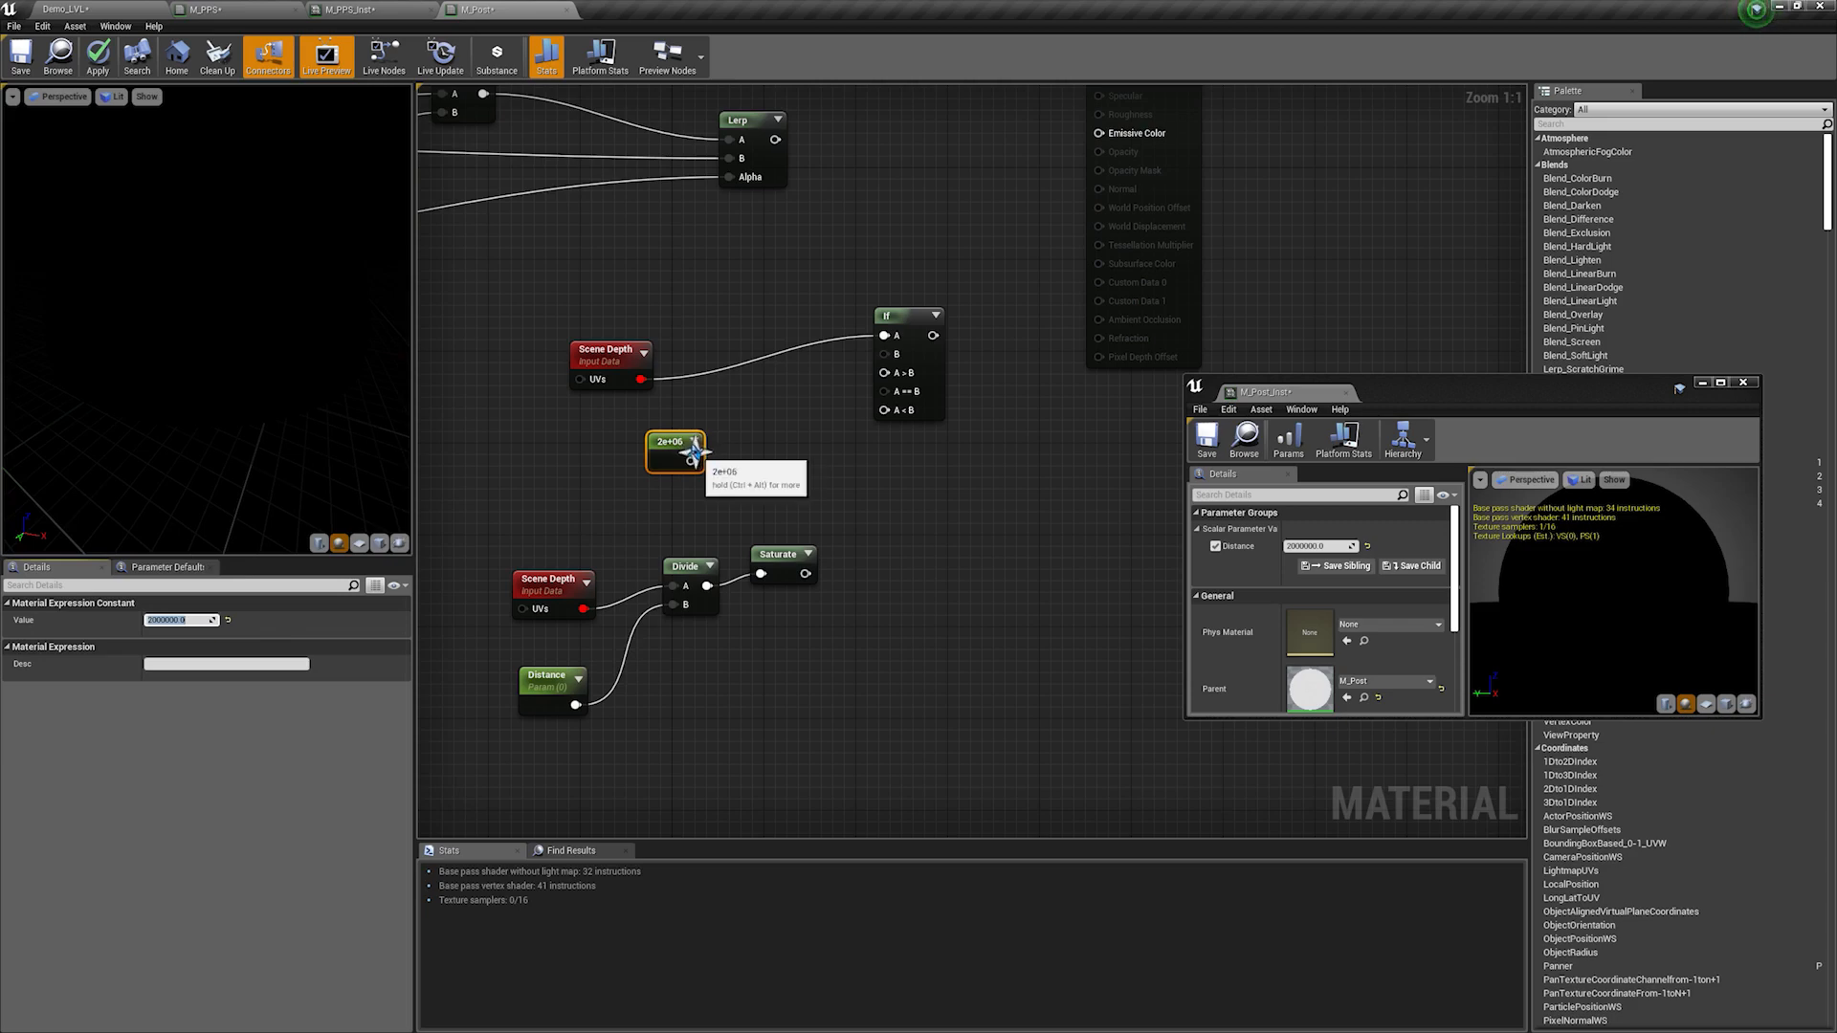
drag(691, 461, 884, 354)
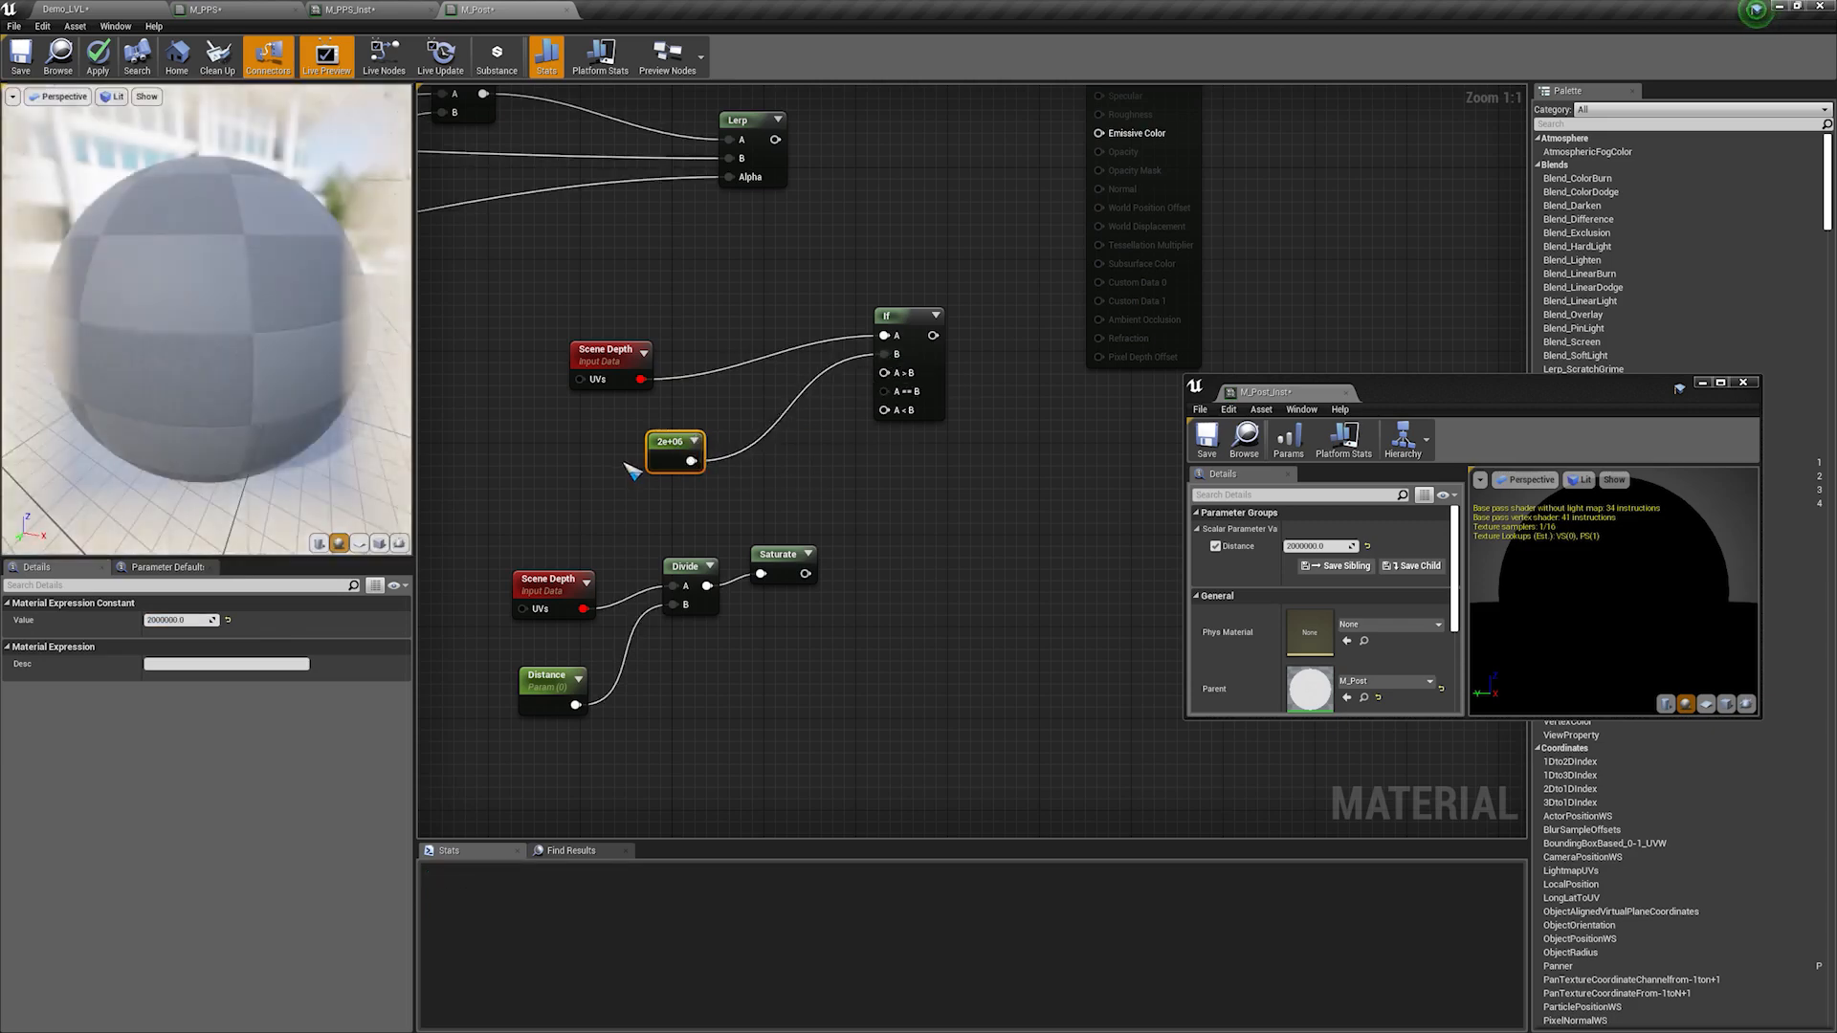
drag(639, 454, 606, 406)
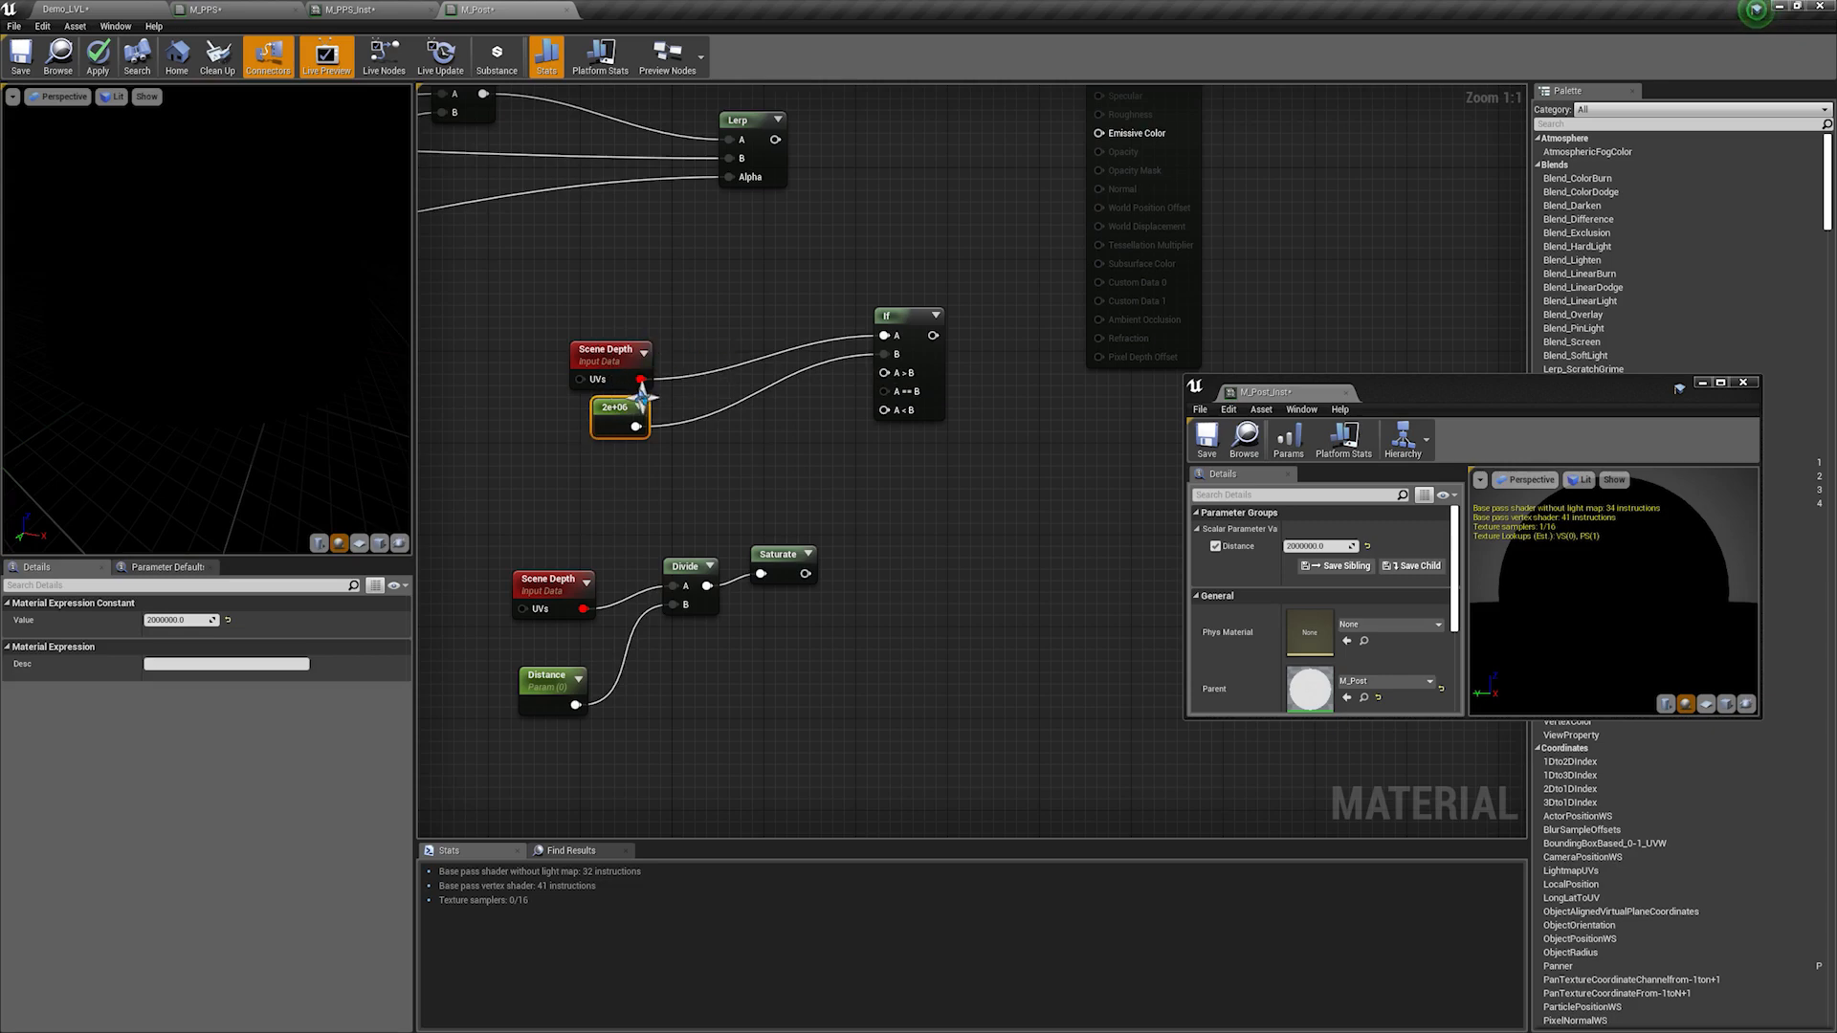
Step: Add a constant with value 1 and connect it to the depth If node's A > B input
key(1)
click(685, 442)
drag(176, 620, 211, 620)
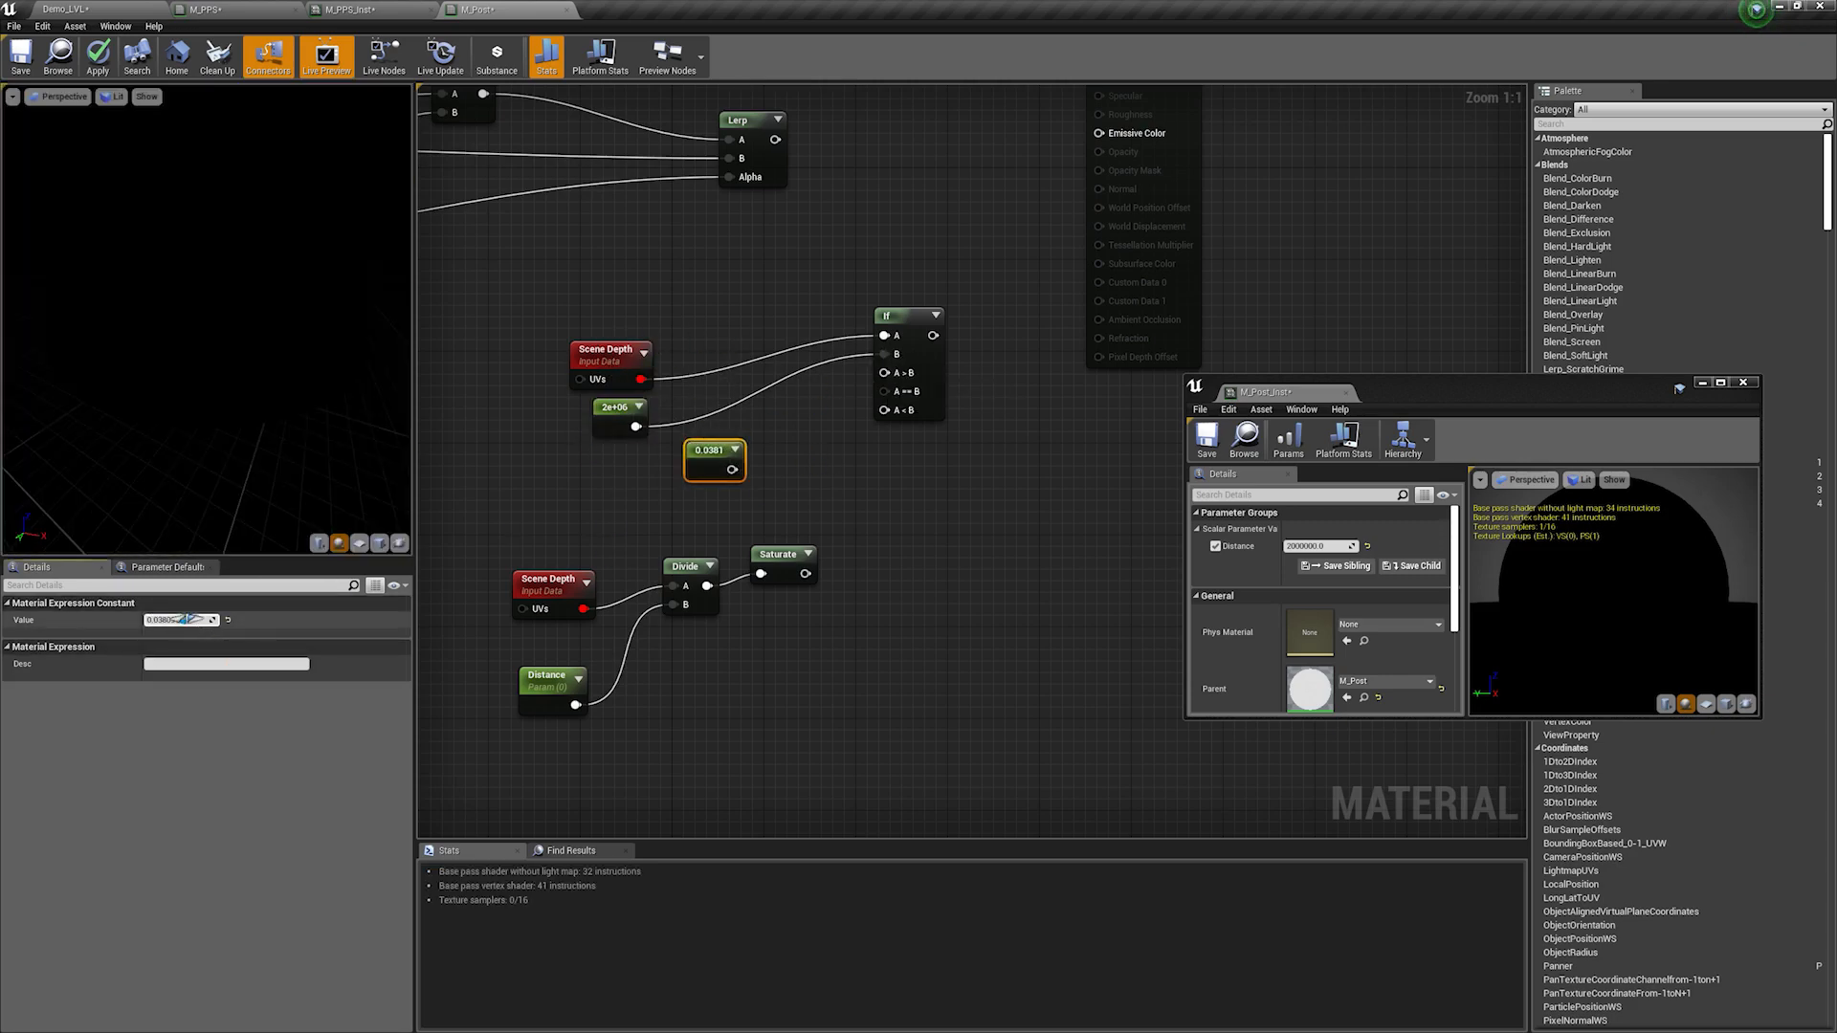
text(1)
key(Return)
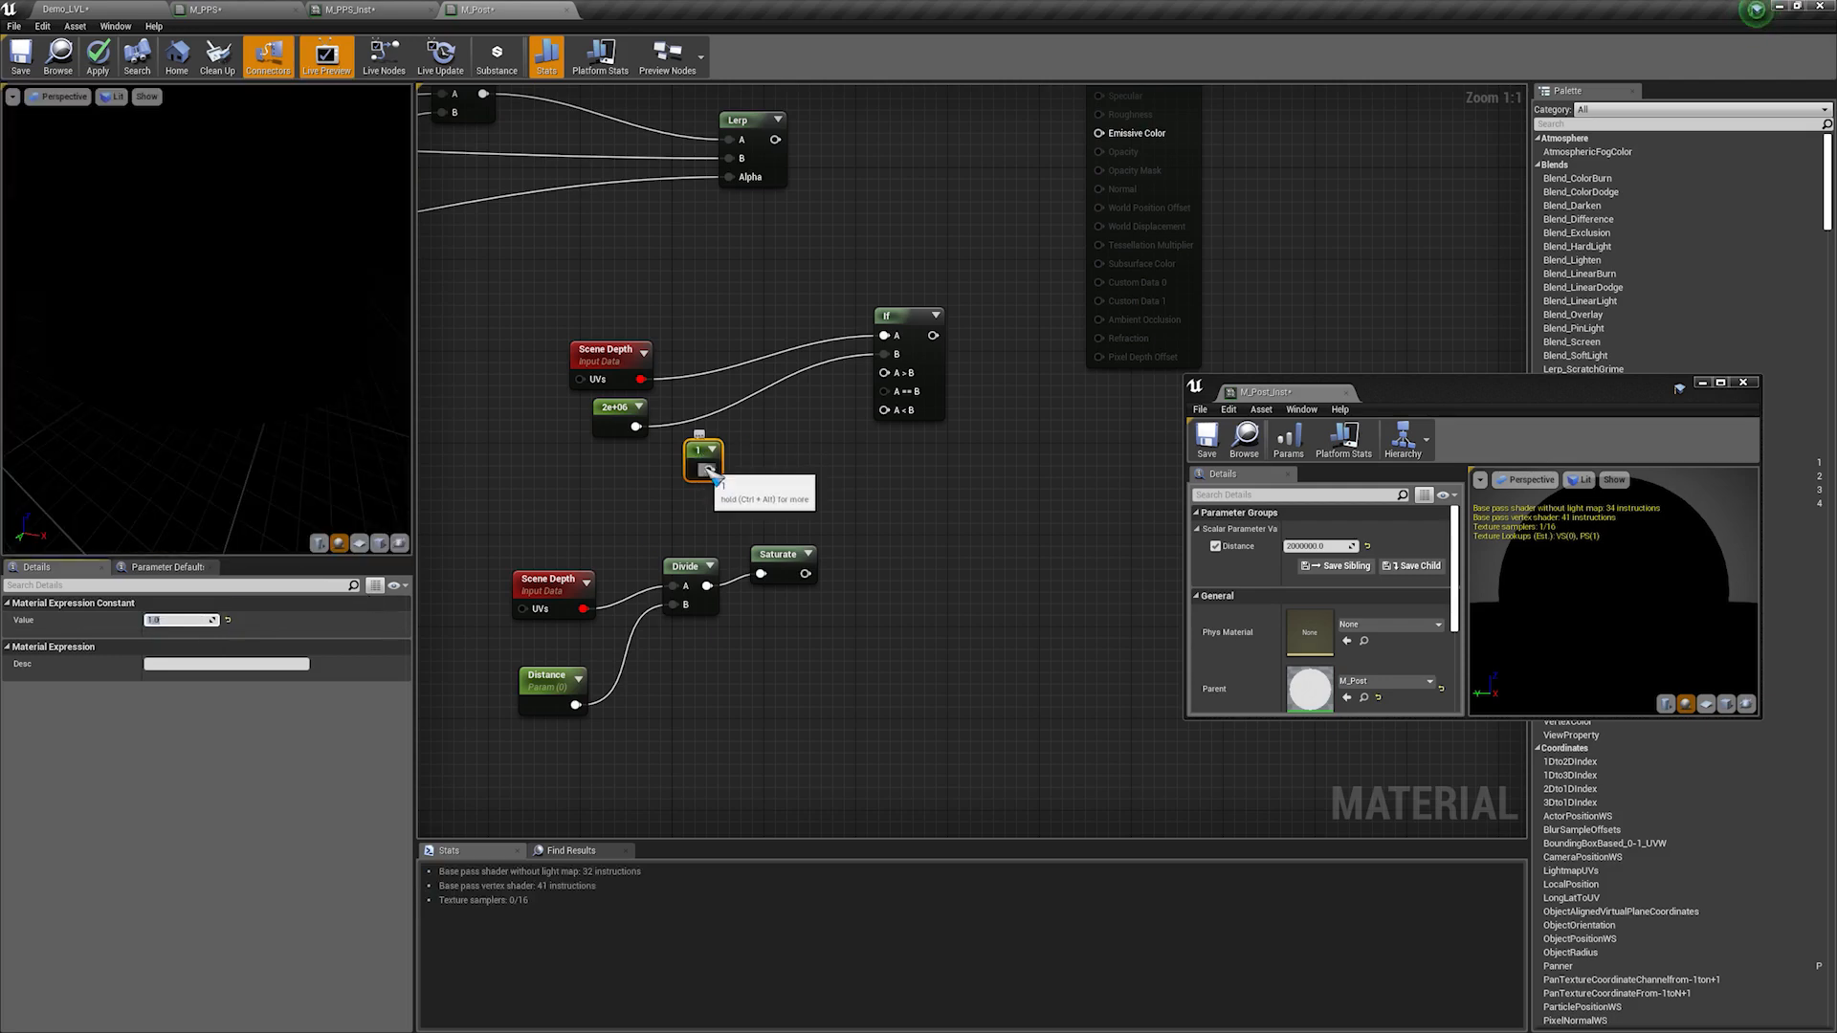
drag(709, 470, 884, 372)
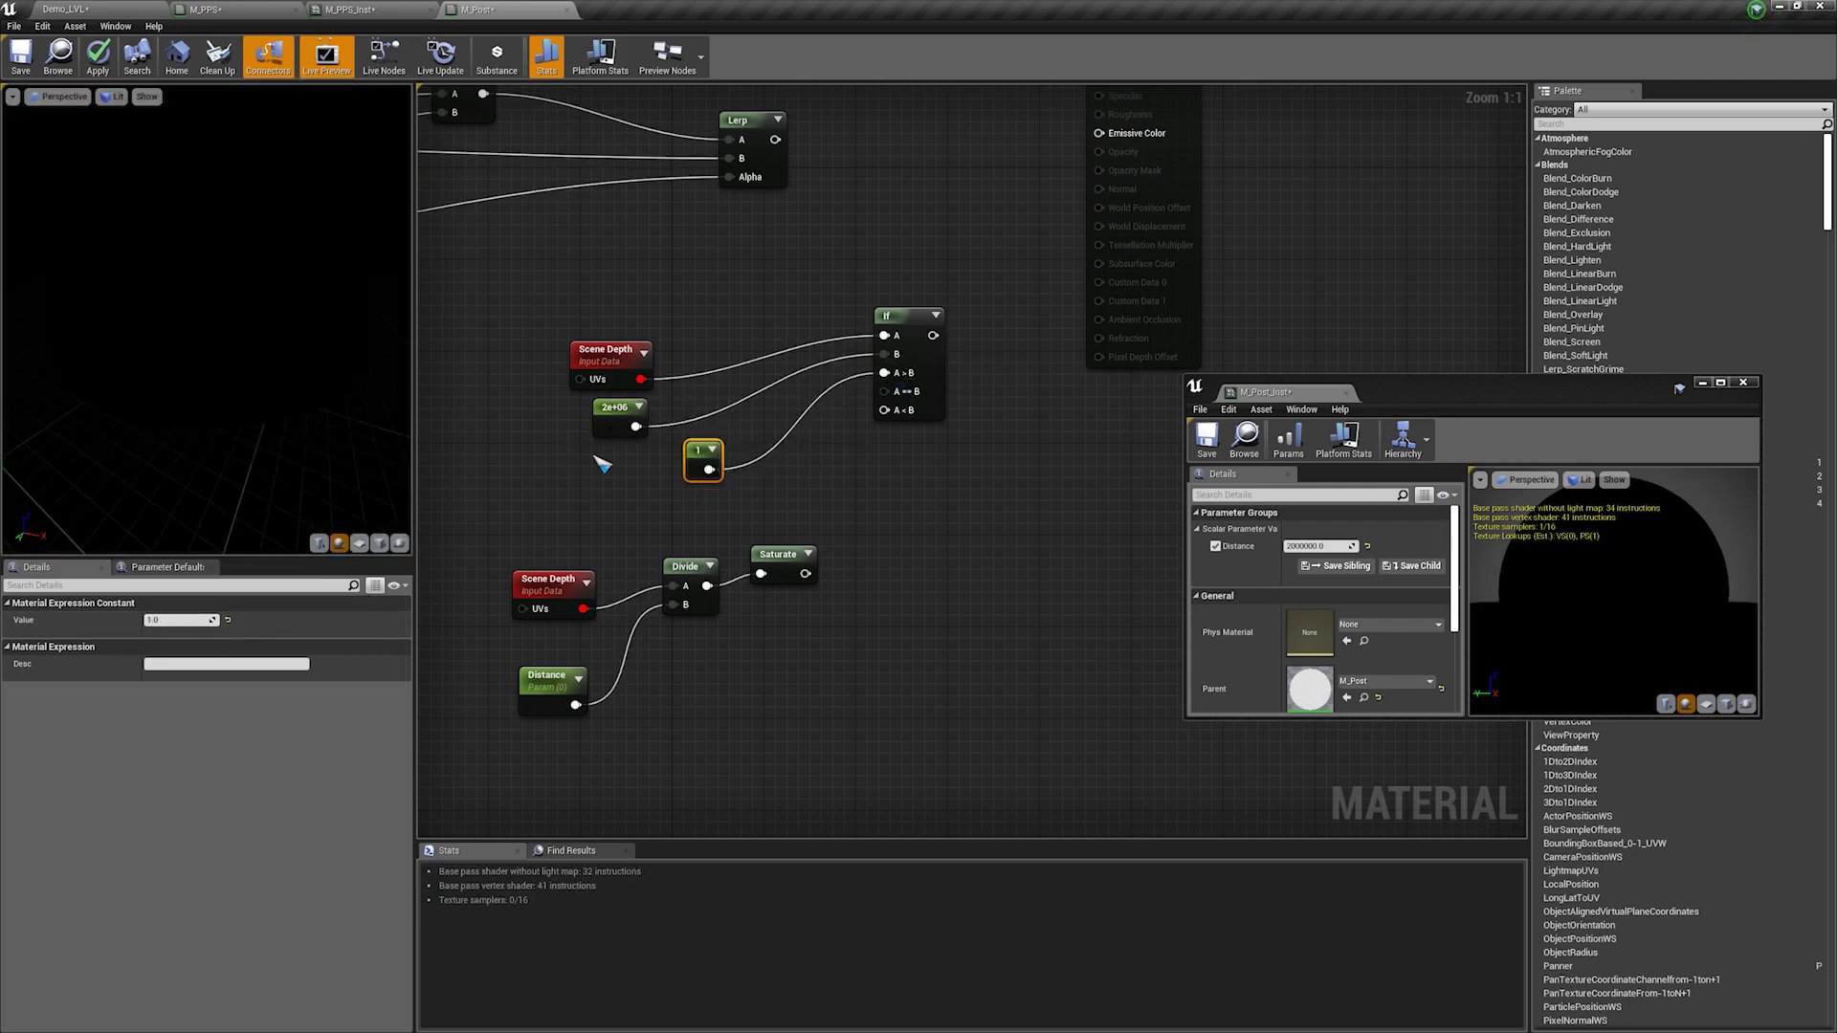
Step: Connect a constant of 0 to the If node's A < B input and move the old Scene Depth and Distance group further down
click(820, 466)
drag(831, 485, 884, 410)
drag(820, 472, 707, 504)
drag(836, 687, 563, 591)
drag(561, 603, 566, 904)
right_drag(814, 497, 765, 713)
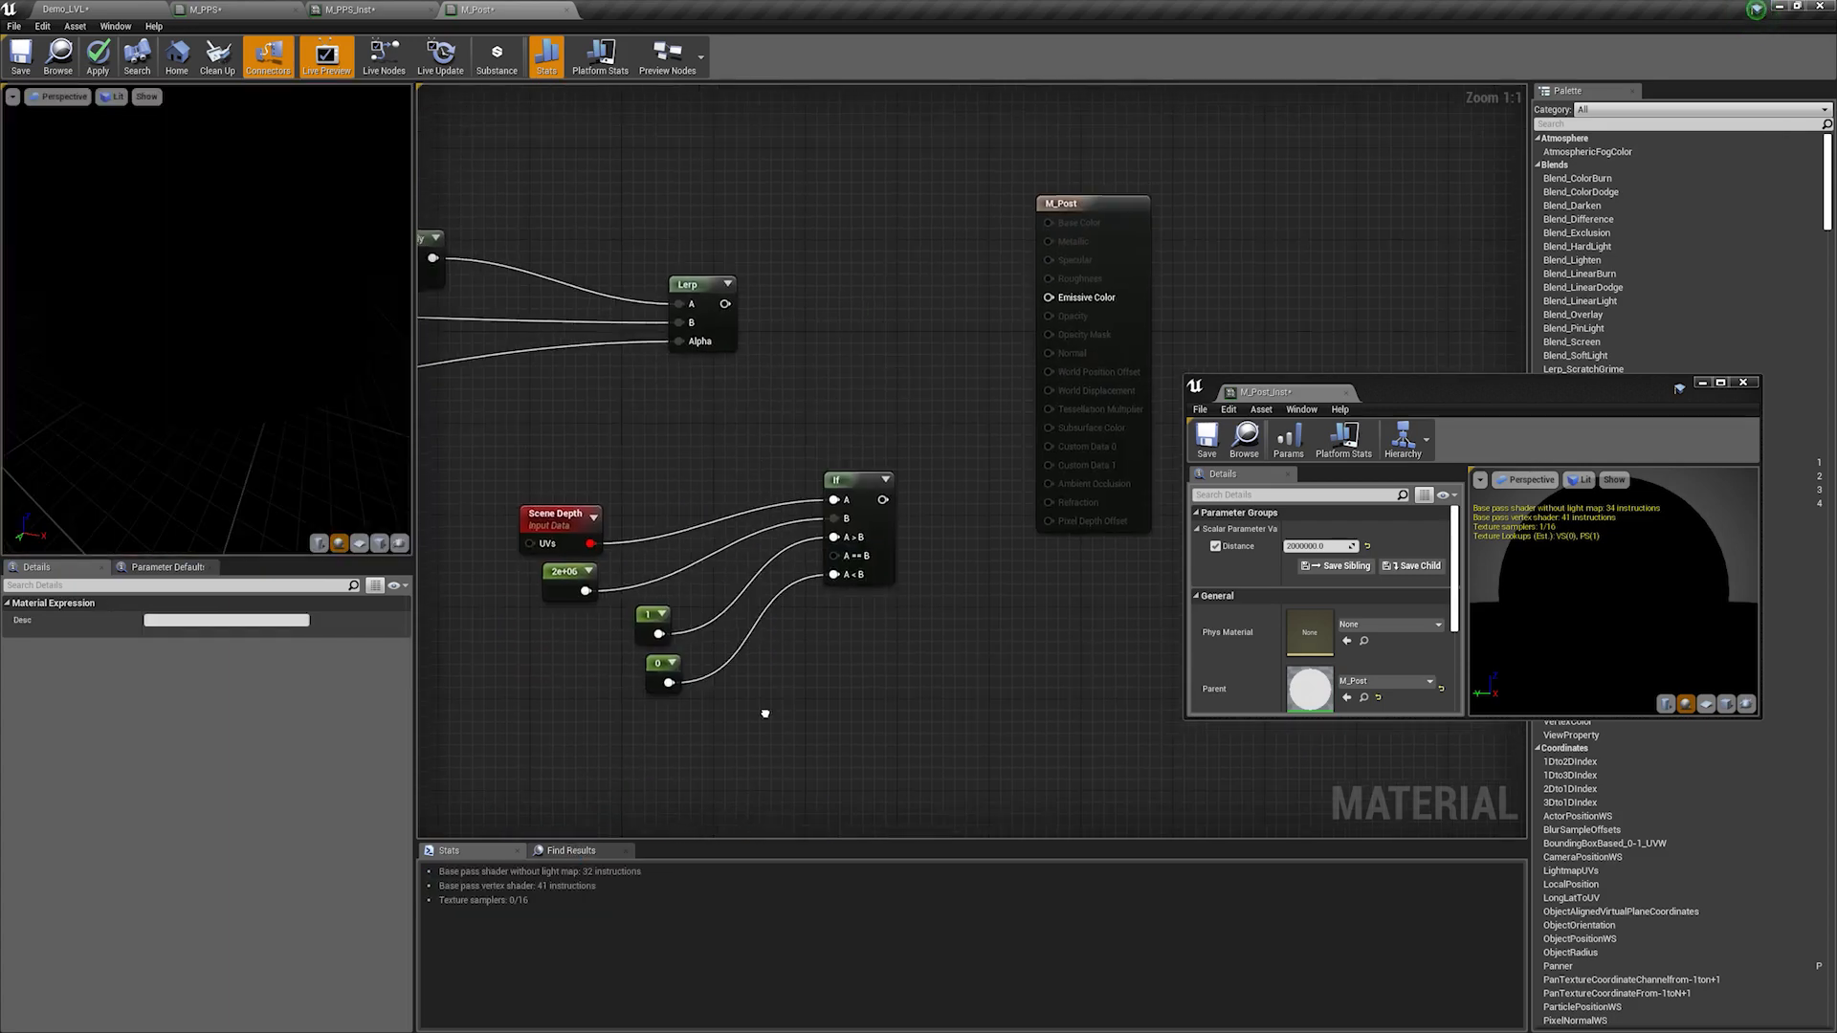
Step: Add a Lerp node before the material output, with the previous Lerp in A and its result going to Emissive Color
click(842, 319)
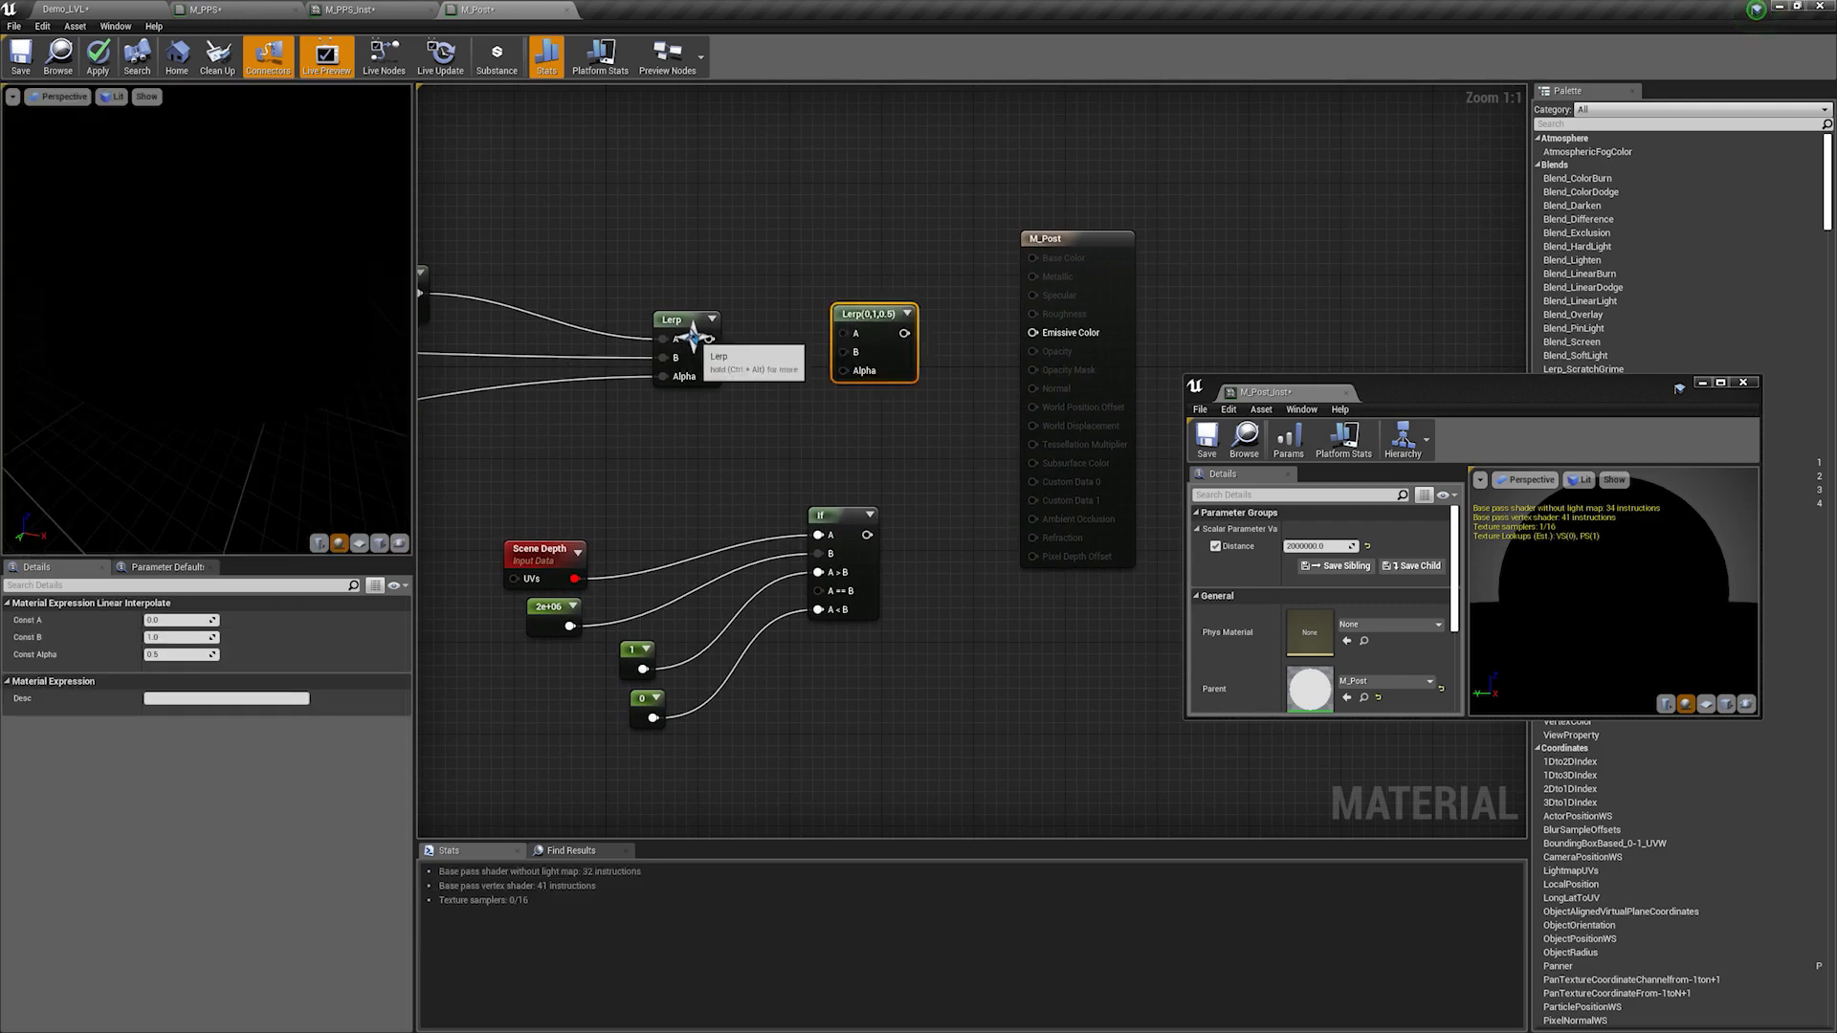
drag(694, 337, 846, 335)
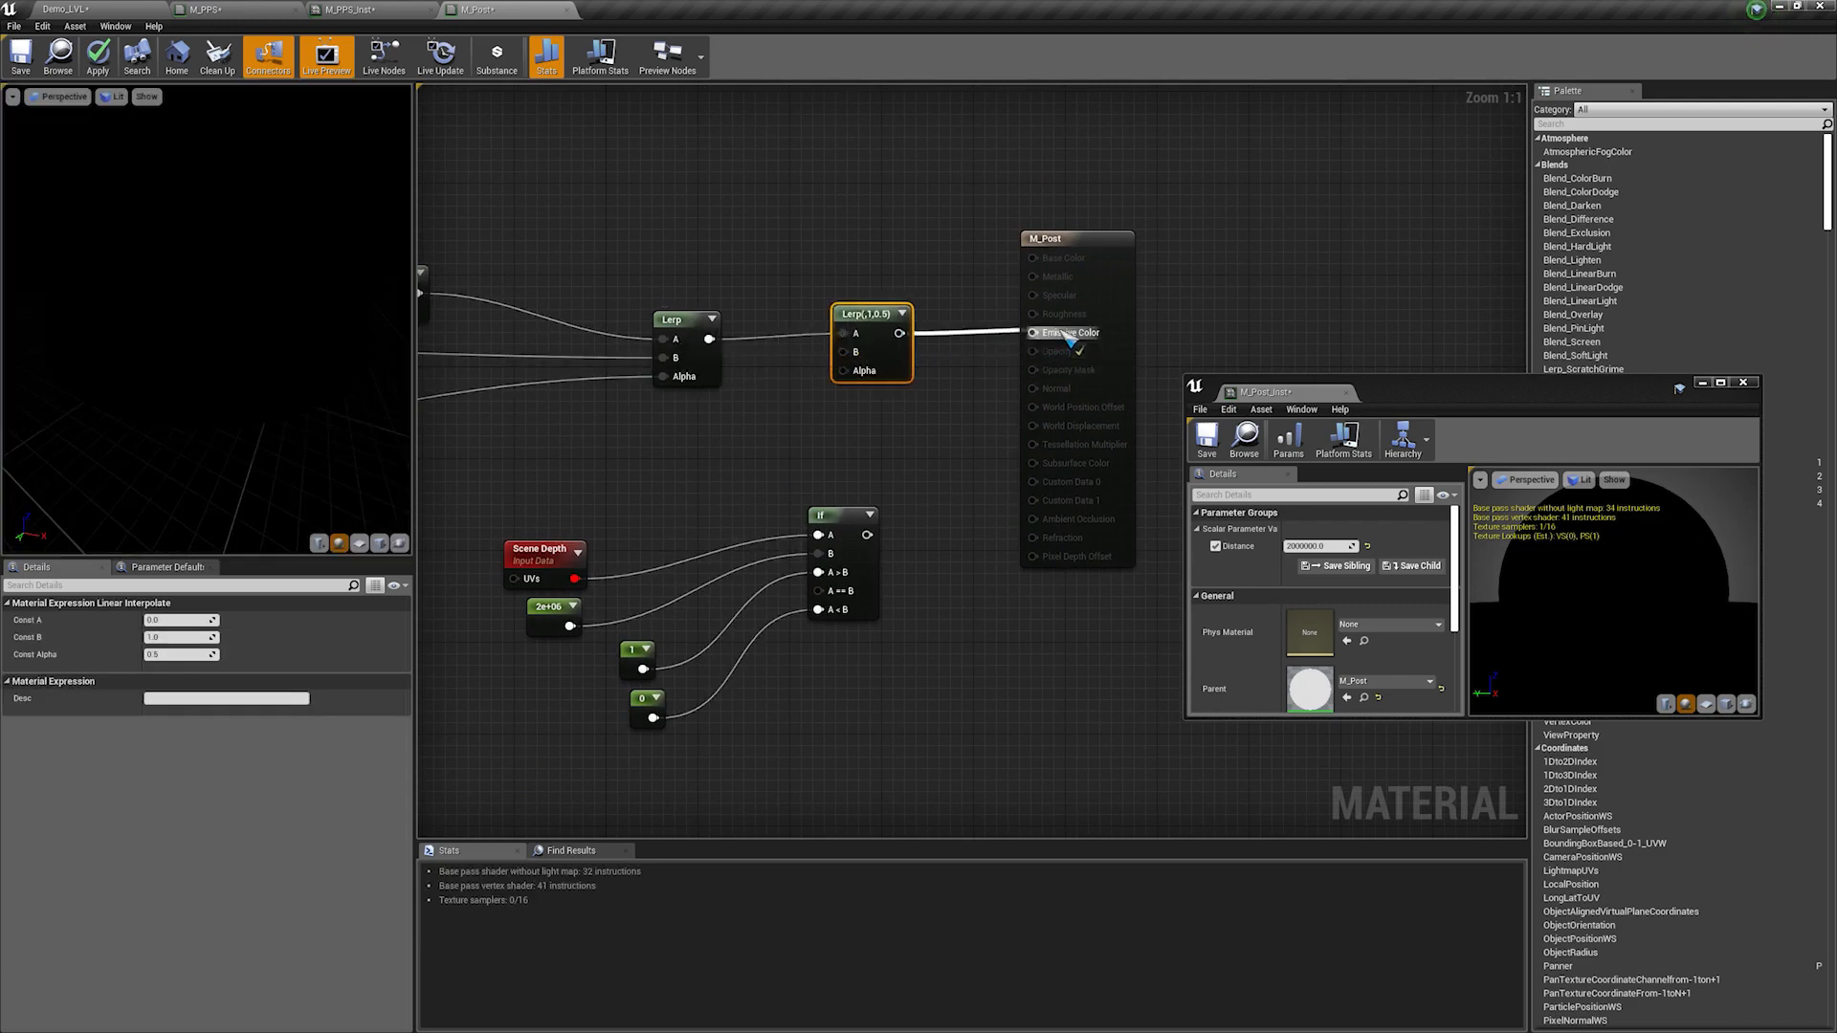
drag(1065, 336, 1064, 335)
Step: Add a ComponentMask fed by the PostProcessInput0 Color output and enable its R, G and B channels
scroll(765, 369, down, 2)
right_drag(572, 340, 820, 311)
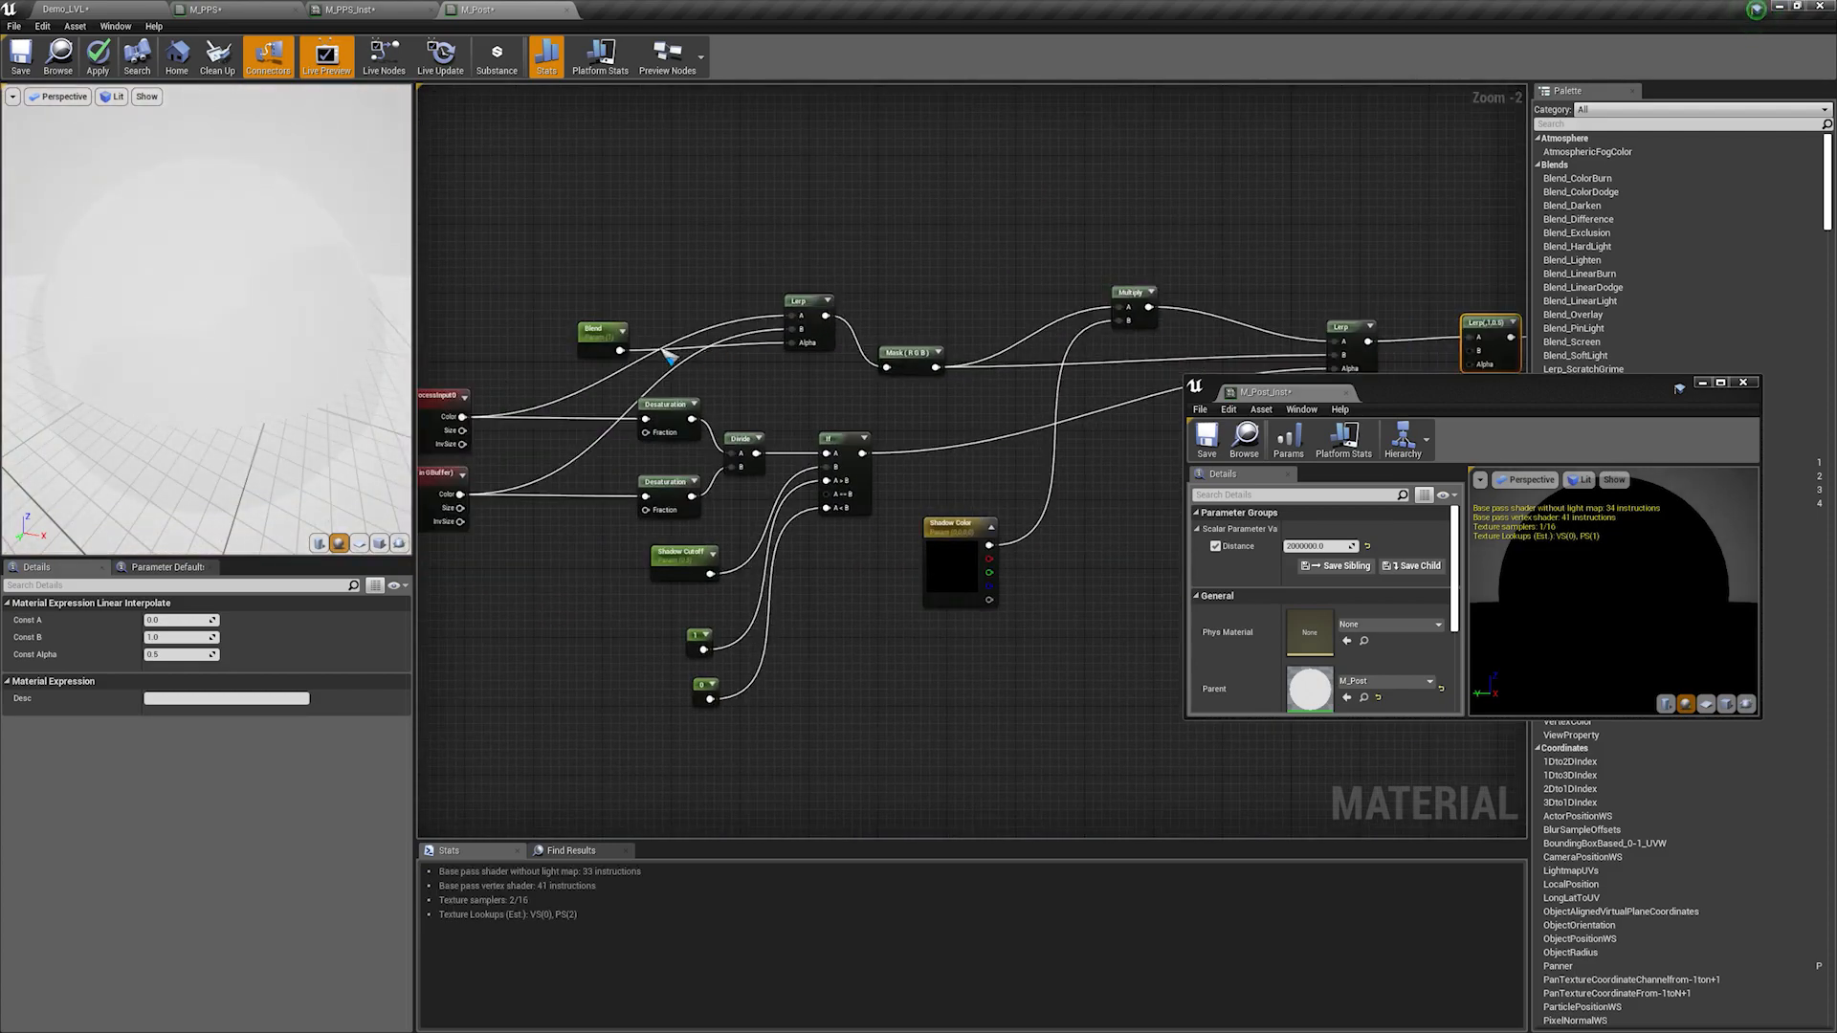
right_drag(463, 416, 634, 413)
drag(586, 399, 784, 196)
text(mask)
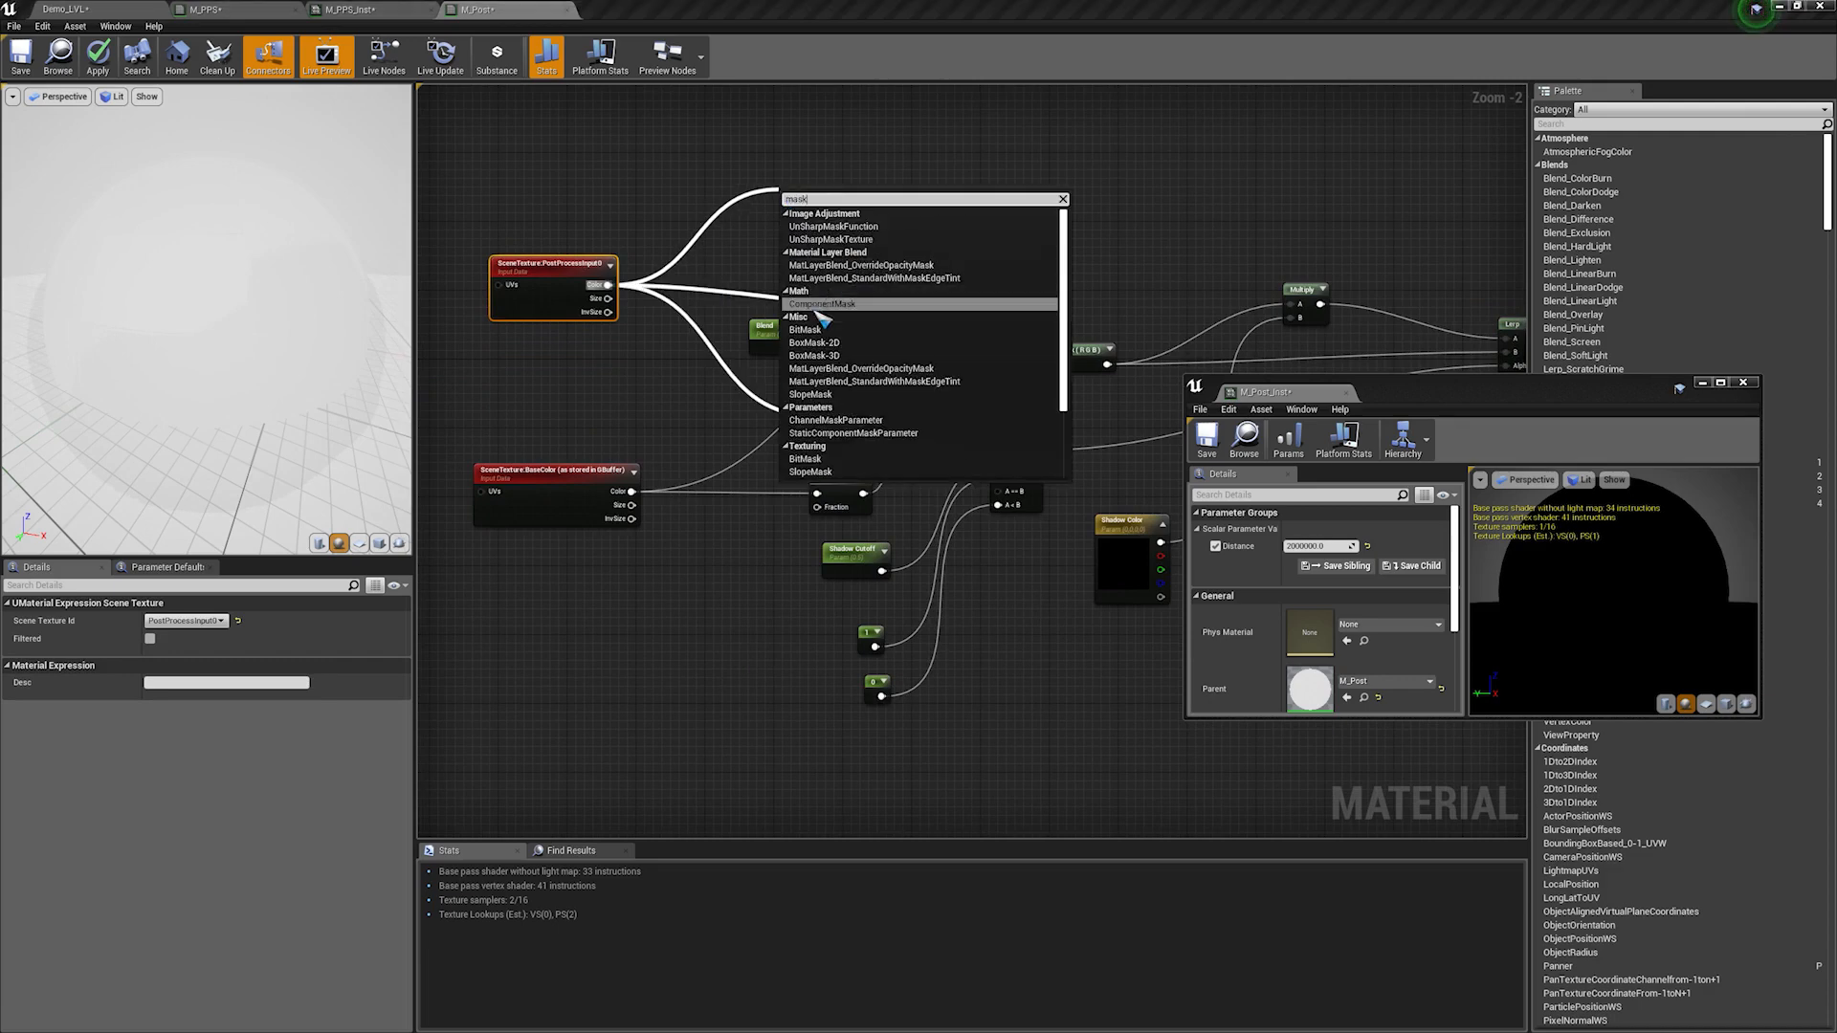
click(820, 305)
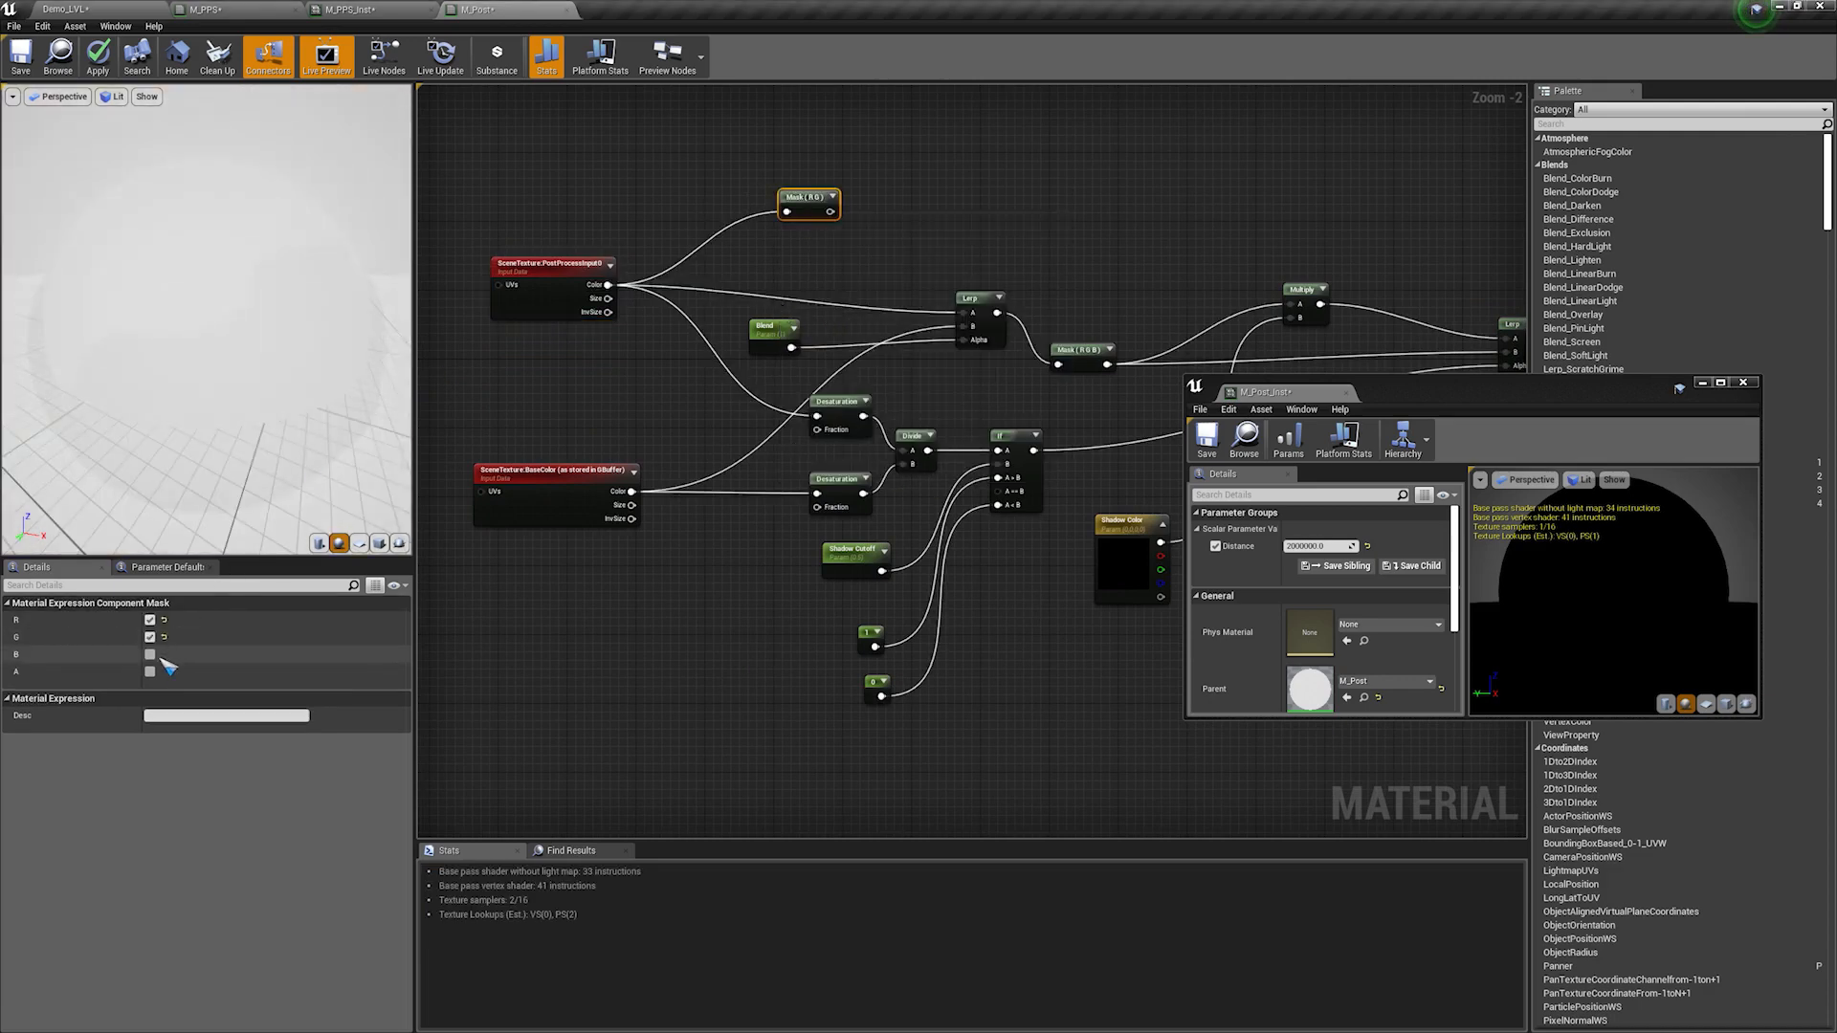
click(151, 656)
Step: Connect the new RGB mask to the B input of the last Lerp
right_drag(969, 429, 697, 380)
scroll(708, 375, down, 1)
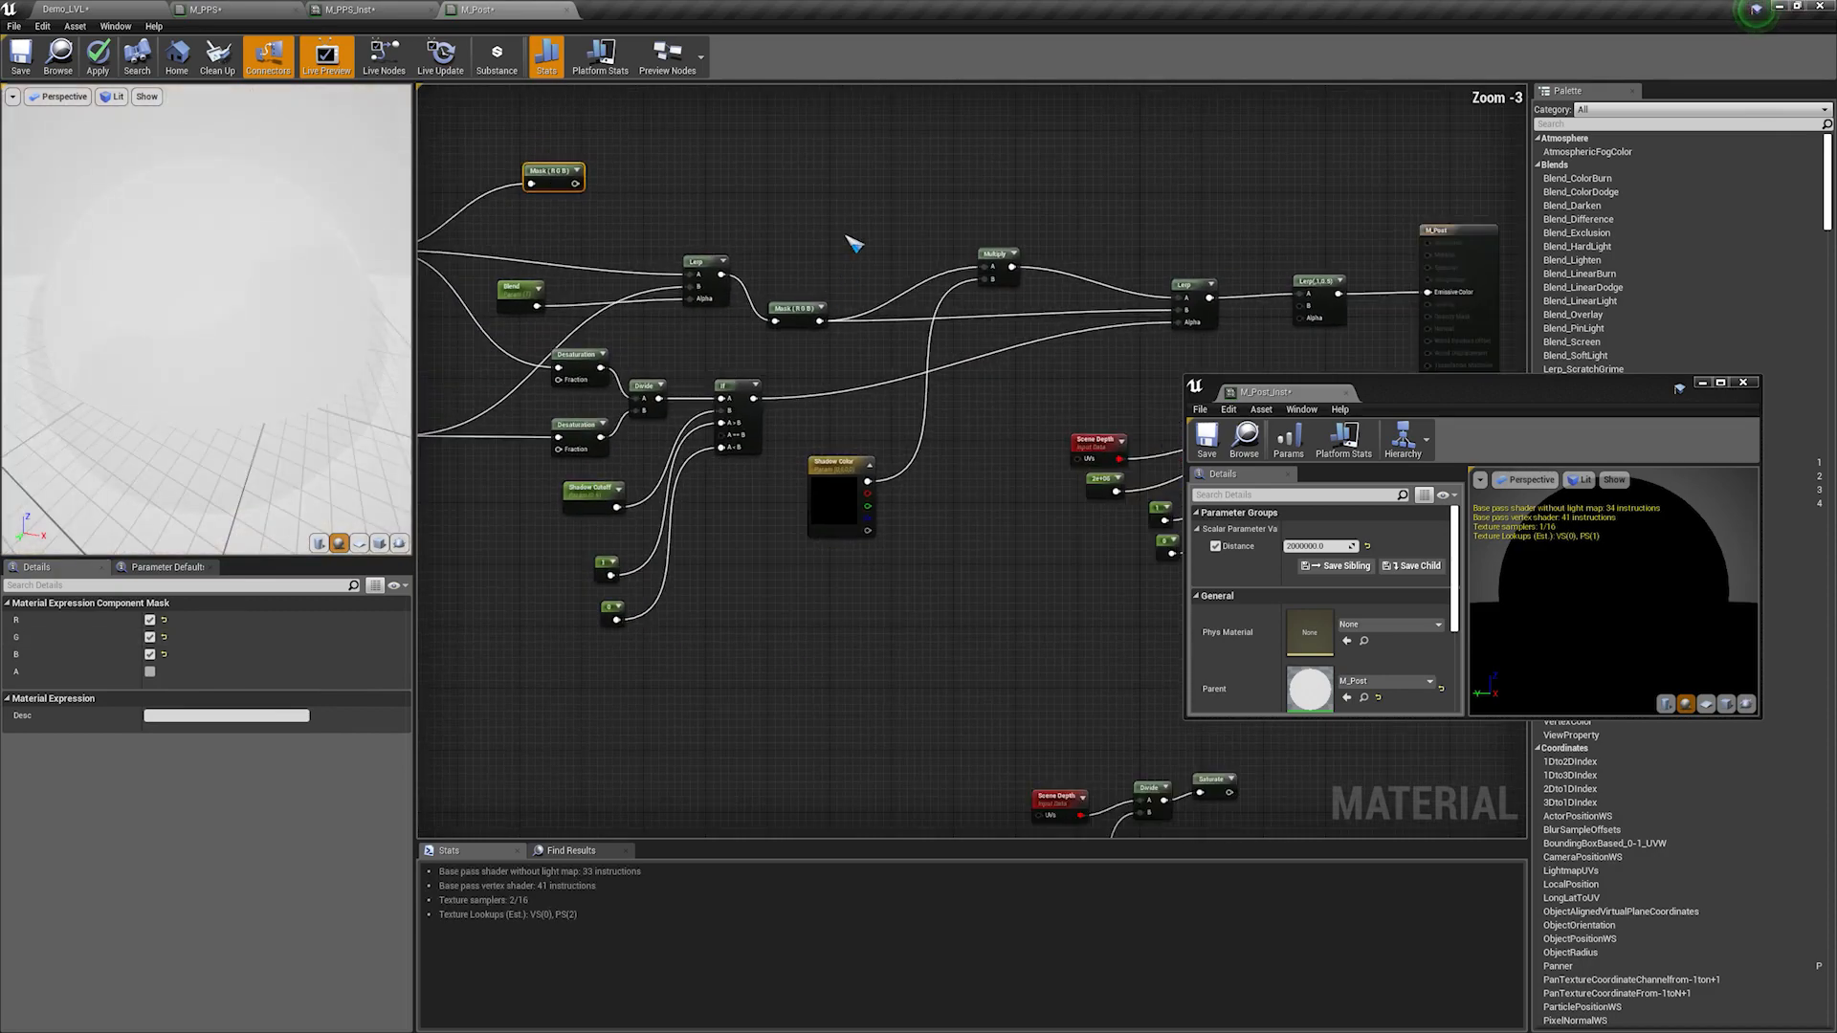
drag(573, 182, 1319, 319)
right_drag(1319, 318, 1029, 271)
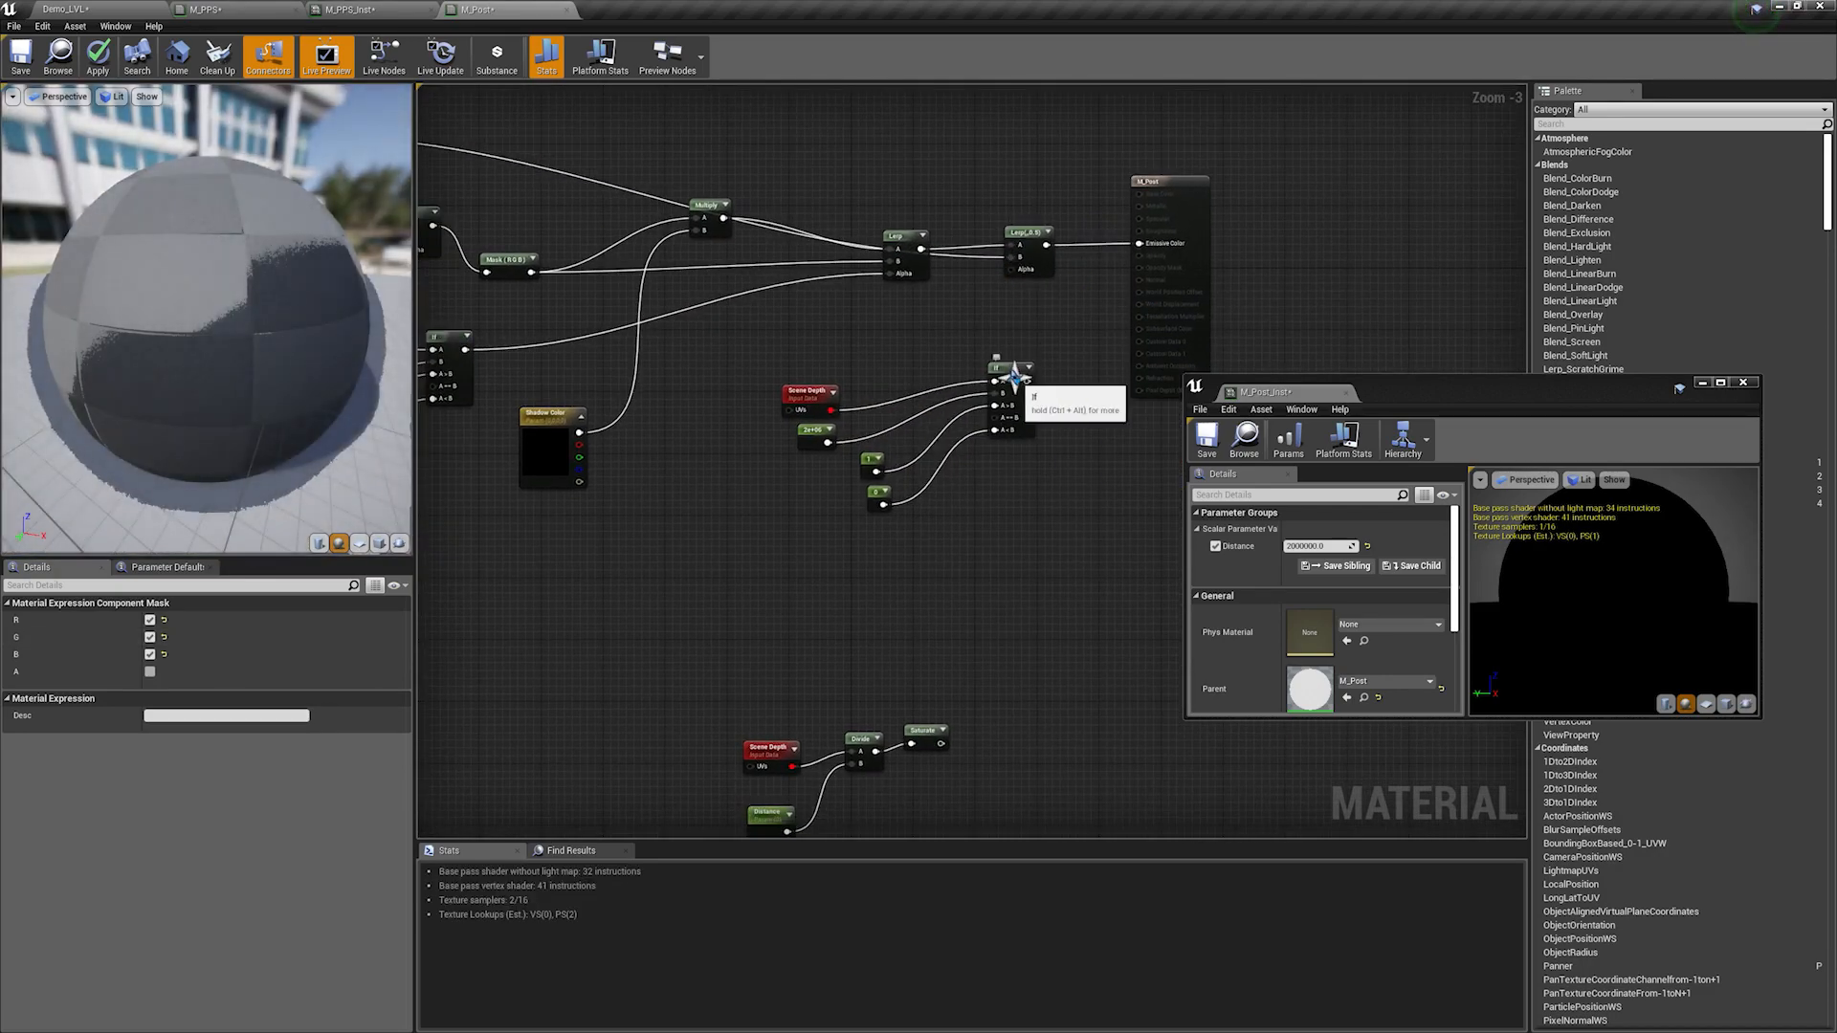
Step: Feed the depth If result into the last Lerp's Alpha and swap its inputs so the PostProcessInput0 mask enters A and the previous Lerp enters B
scroll(918, 319, up, 1)
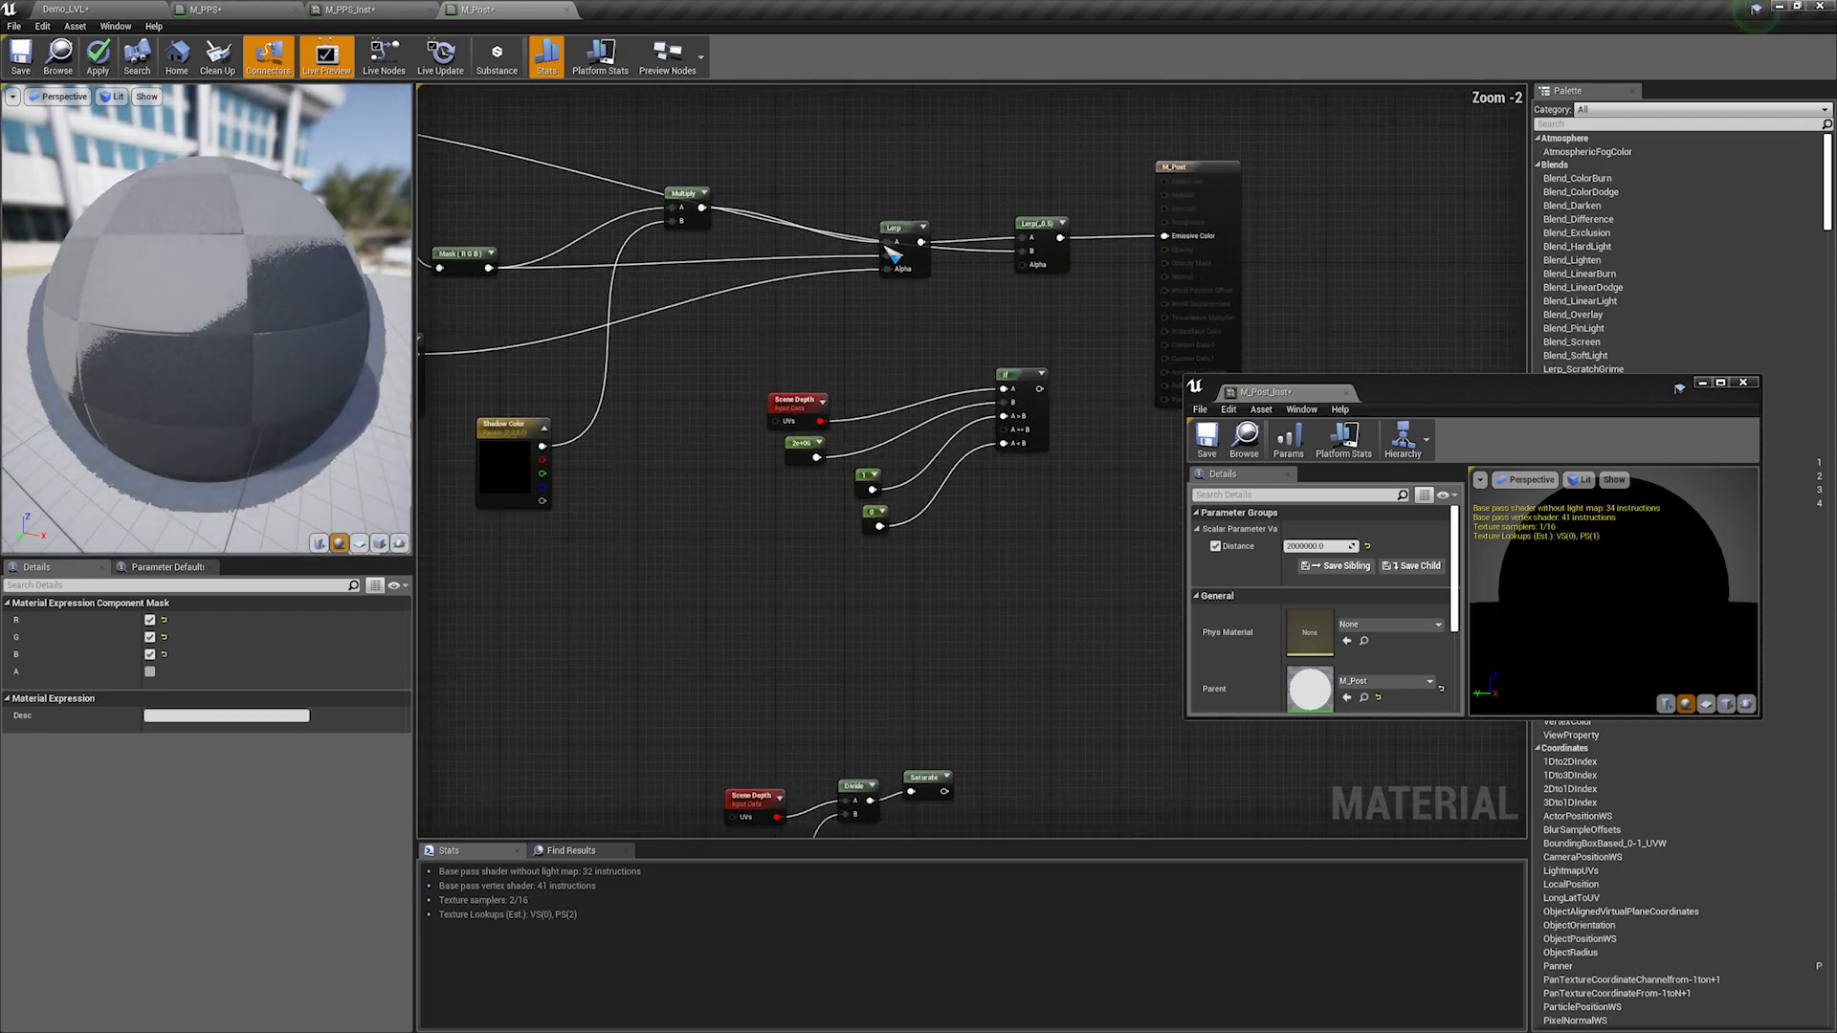
scroll(882, 371, up, 2)
drag(868, 531, 1069, 474)
drag(881, 581, 1100, 297)
drag(1089, 233, 1073, 196)
drag(940, 201, 1075, 215)
right_drag(1120, 161, 1070, 198)
drag(1050, 213, 1073, 196)
drag(1273, 182, 1321, 148)
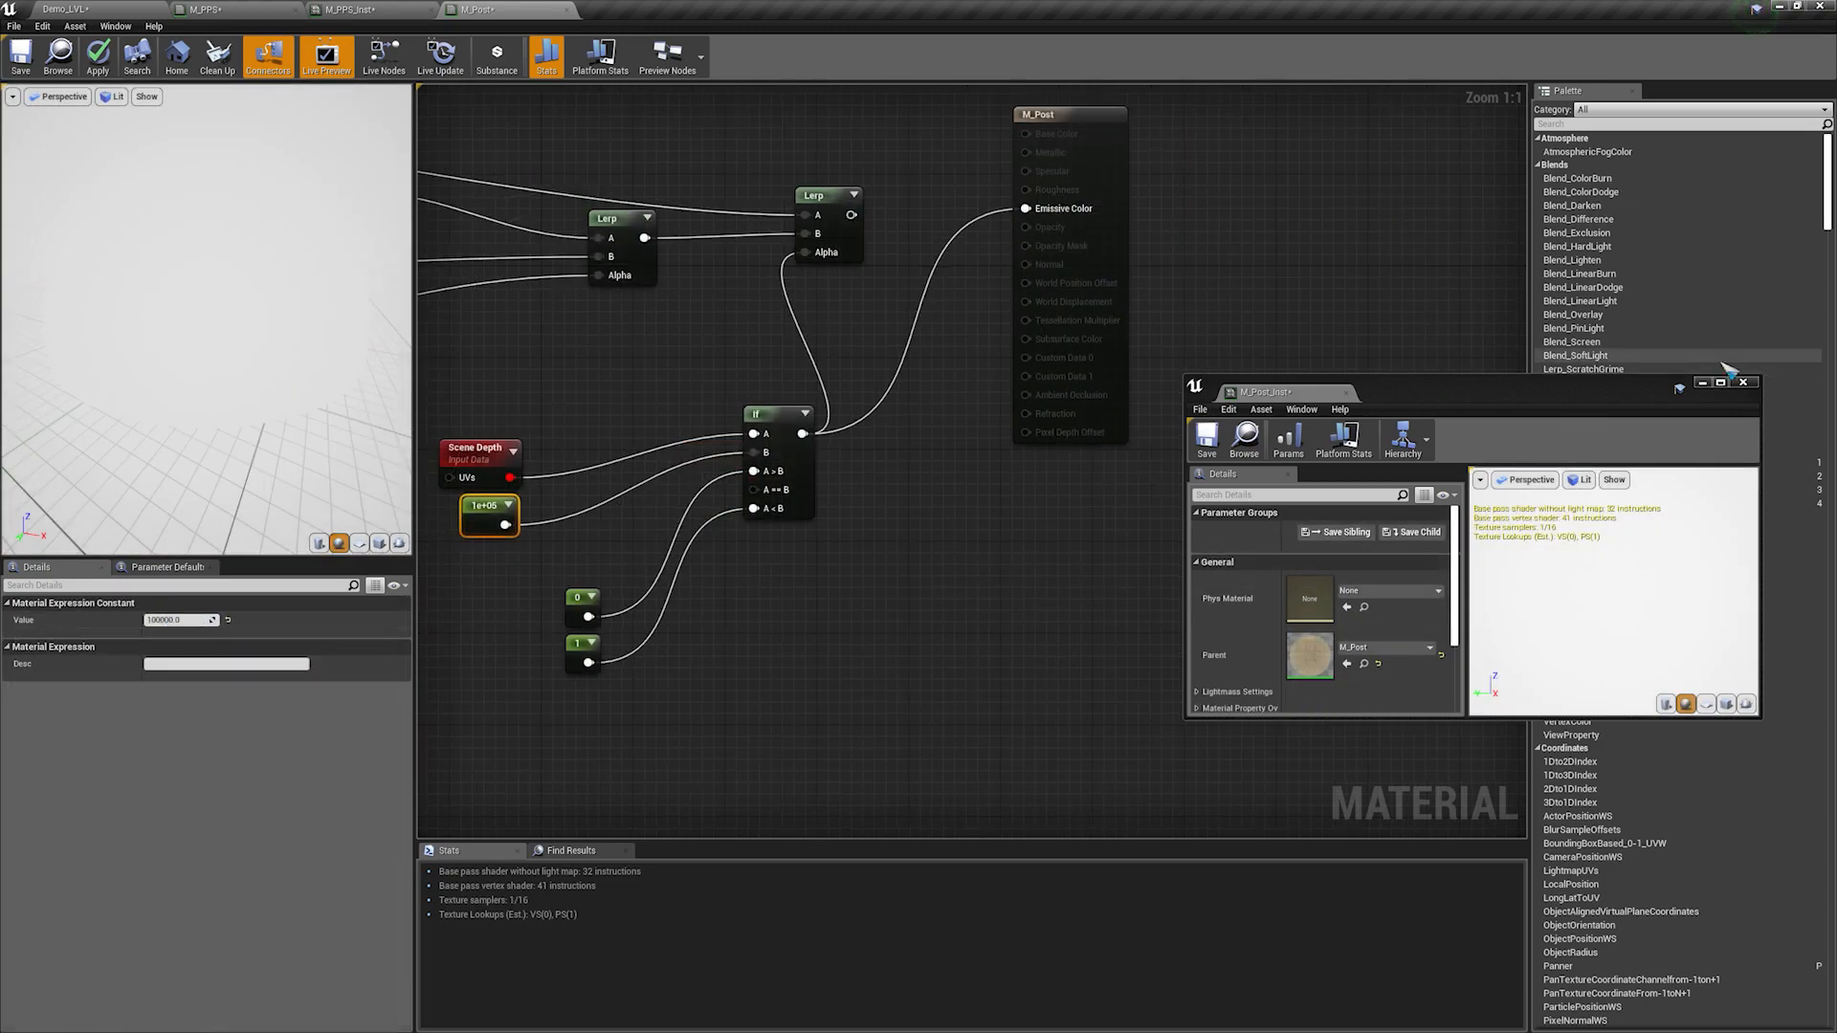
Step: Close the M_Post_Inst window and examine the depth mask in the level viewport
click(1743, 382)
click(153, 14)
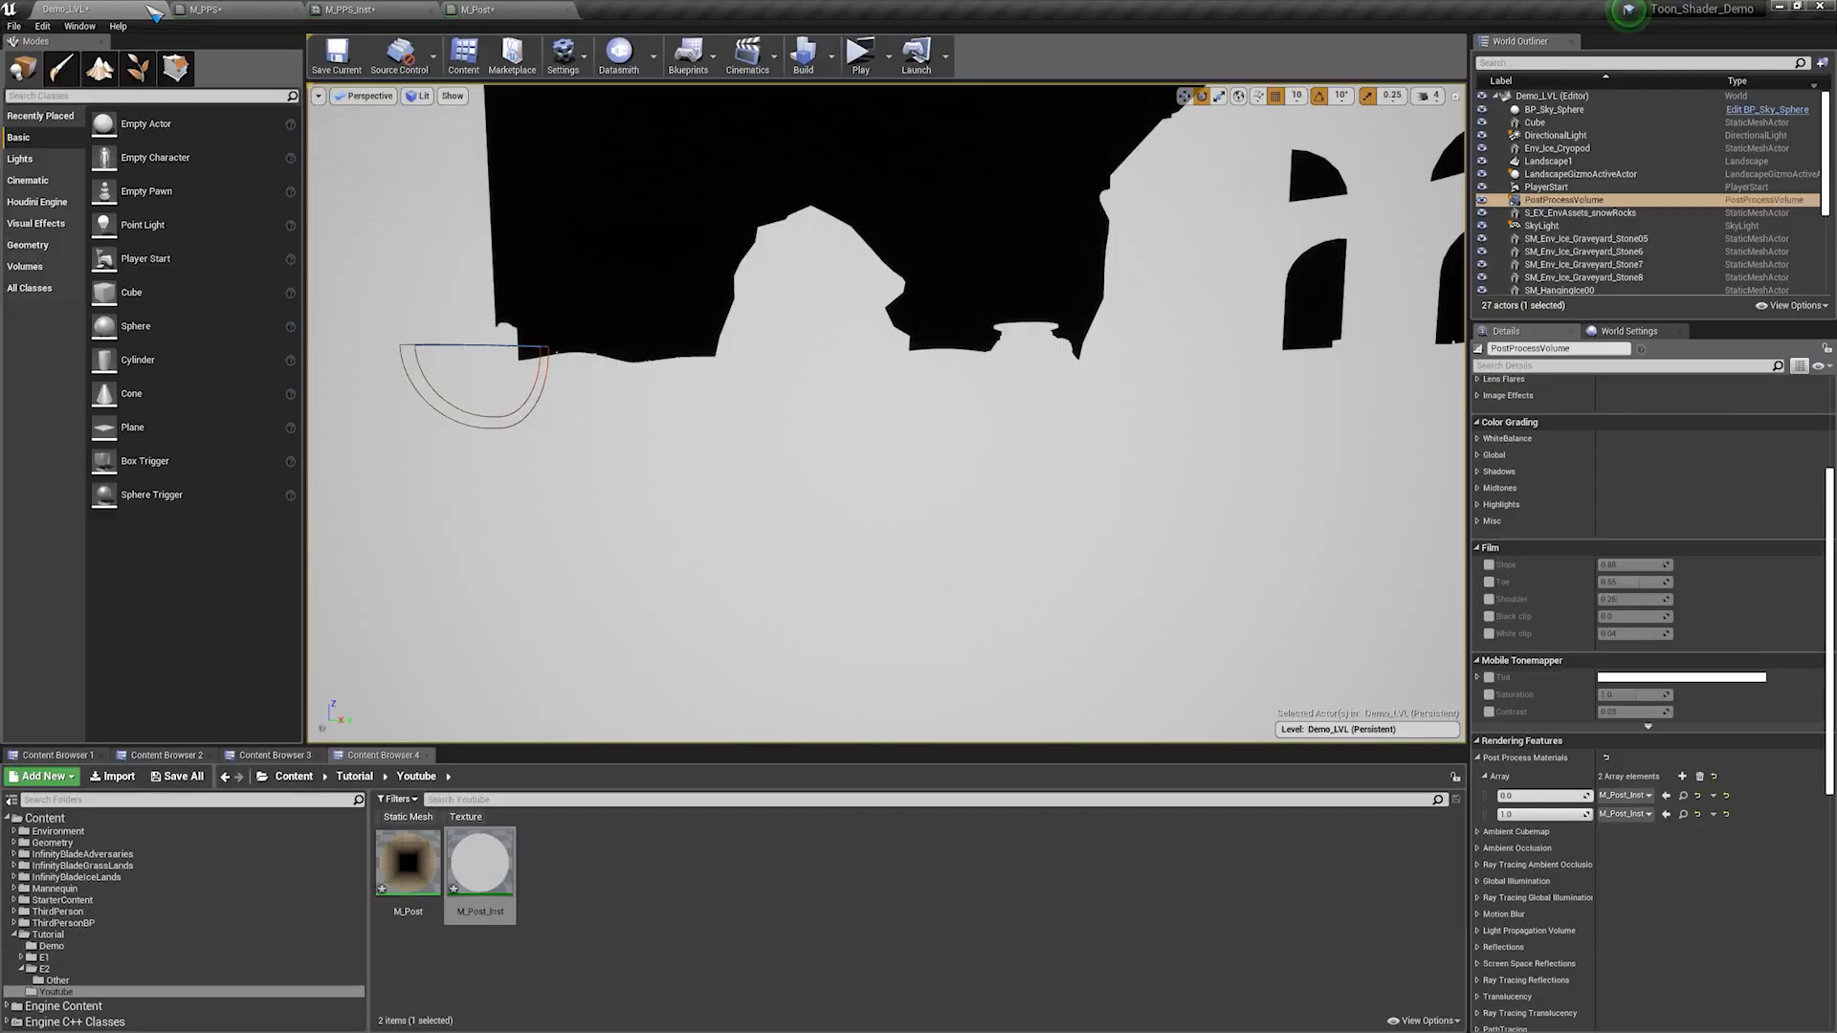
click(496, 7)
Step: Connect the last Lerp to Emissive Color, apply M_Post and check the sky and shading in the level
drag(851, 214, 1025, 207)
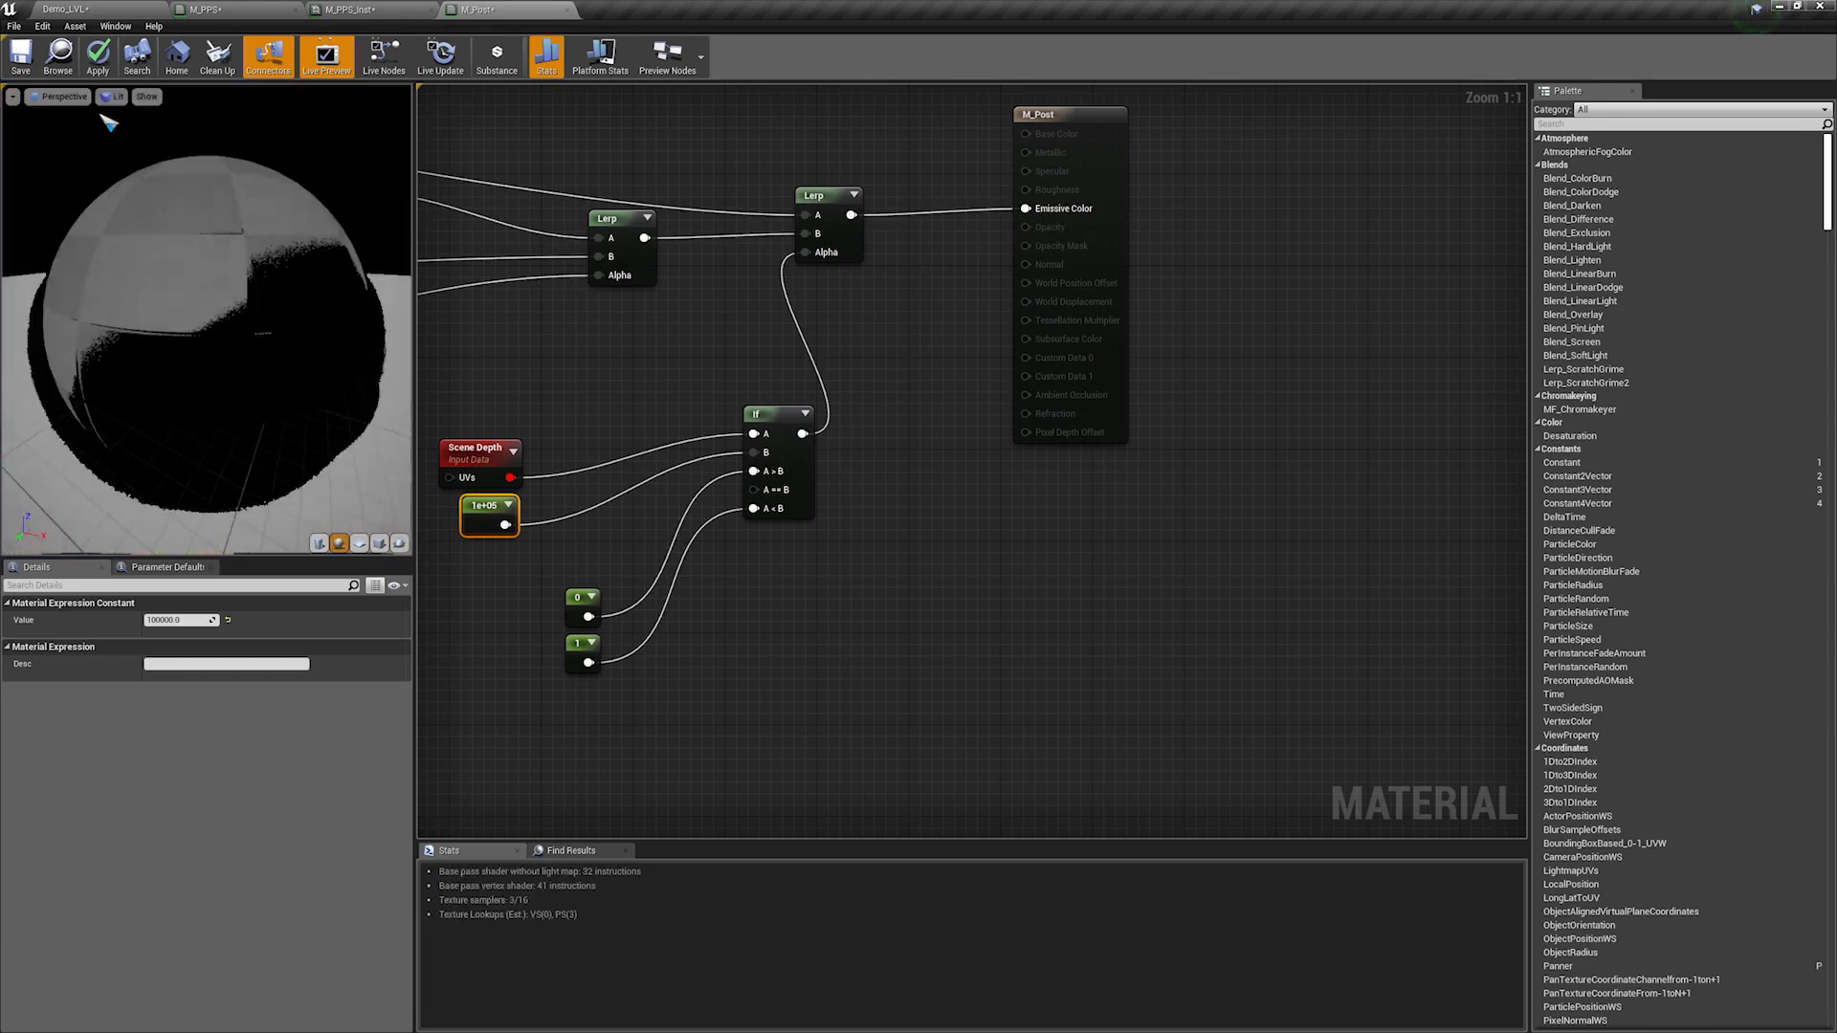
click(105, 53)
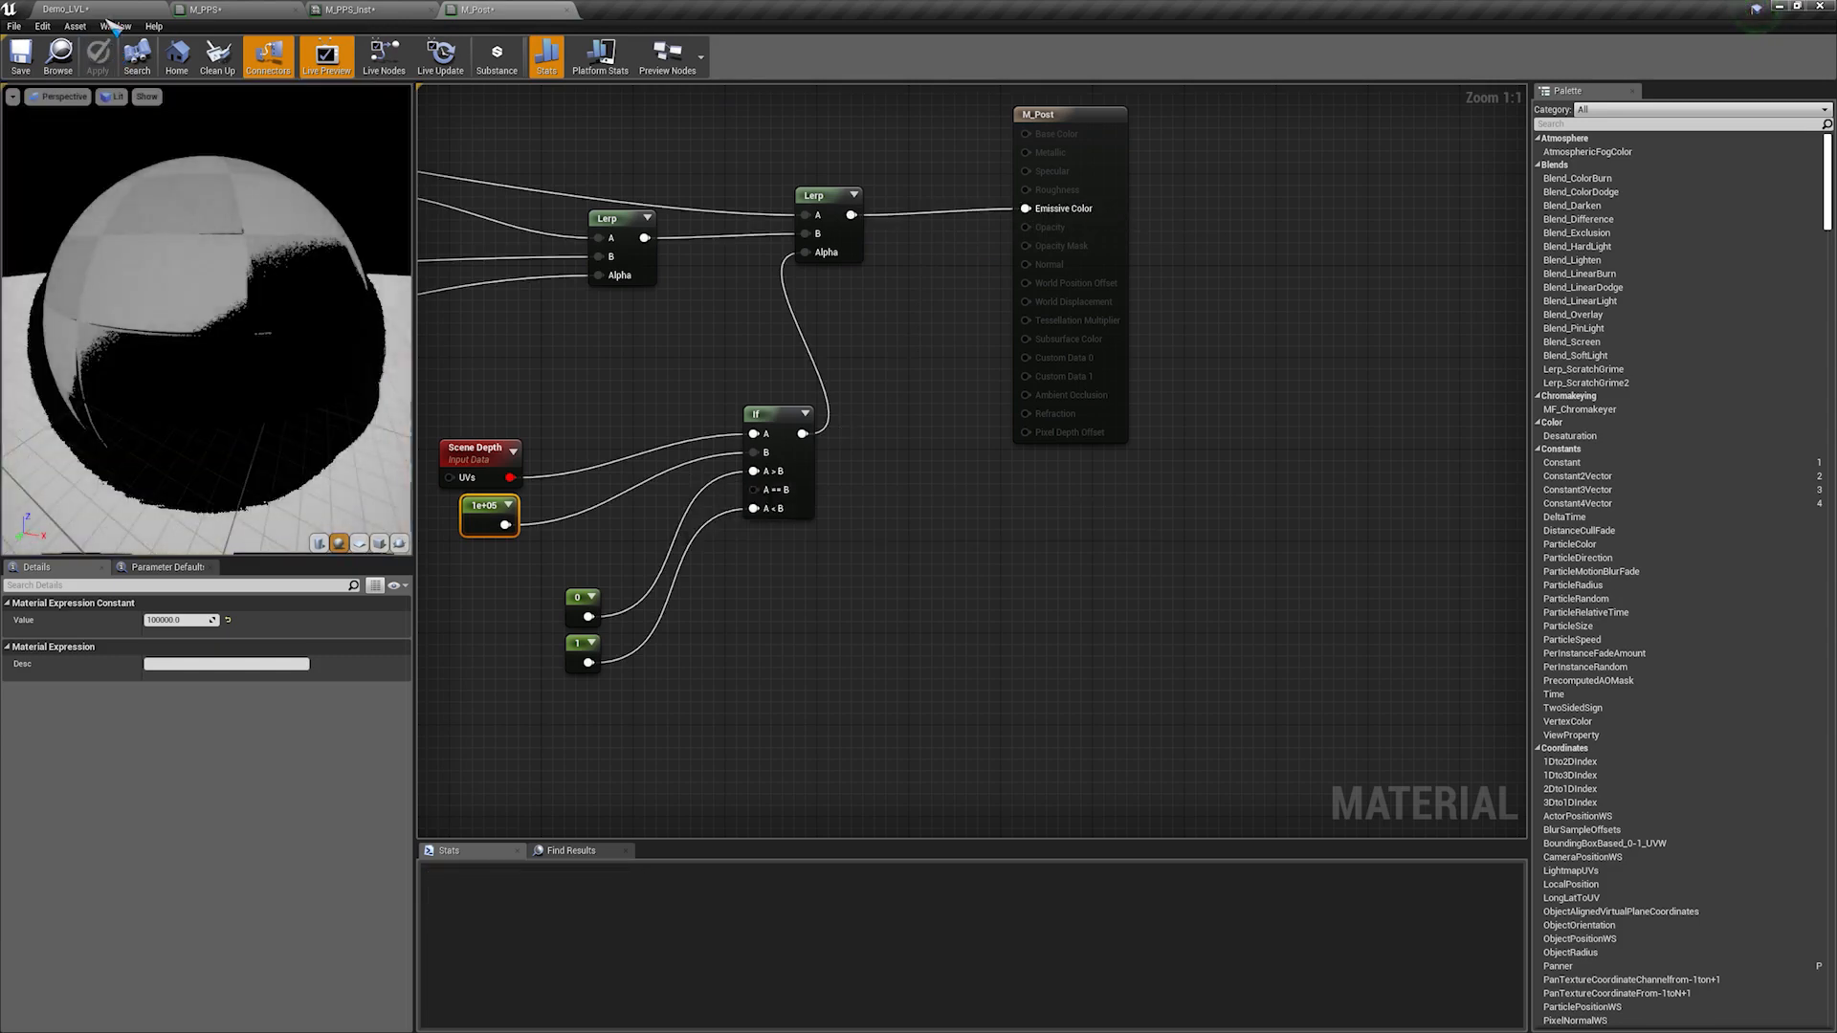
click(143, 10)
right_drag(771, 134, 1038, 196)
right_drag(753, 237, 755, 237)
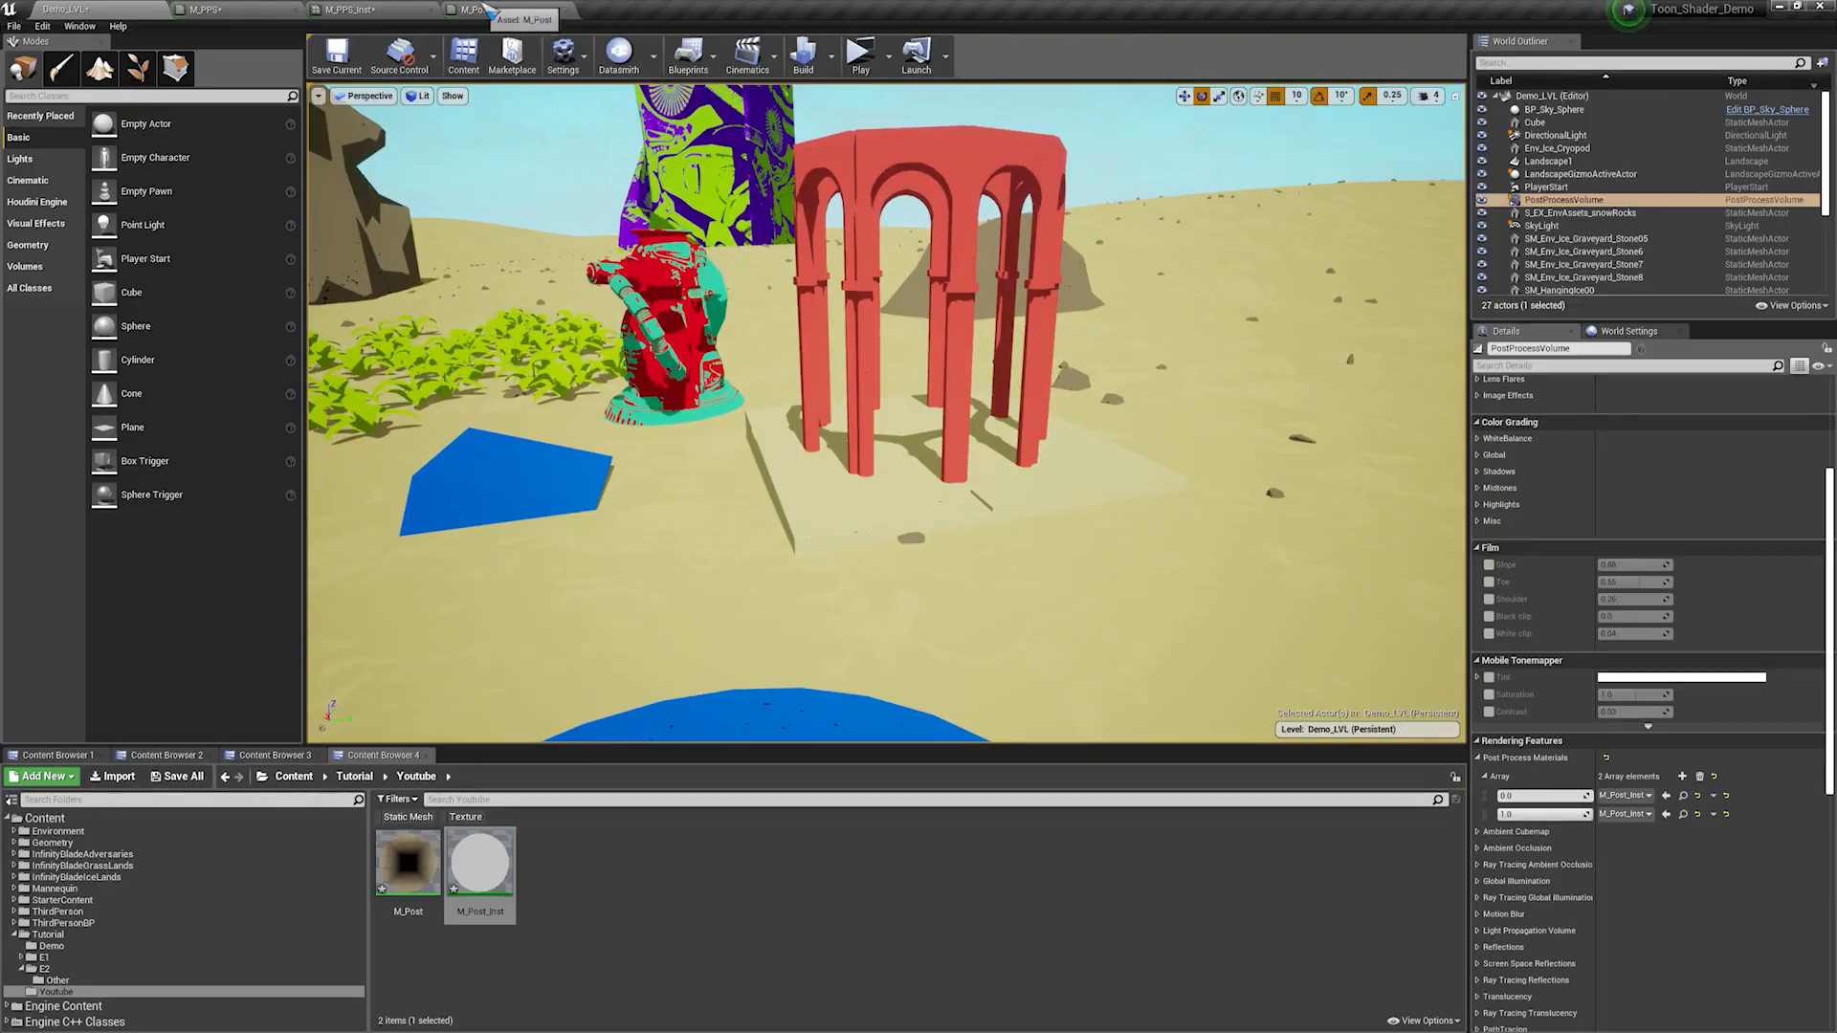
Step: Open M_Post_Inst from the Youtube folder, set Blend to 1 and darken the Shadow Color
click(484, 10)
click(359, 9)
click(96, 10)
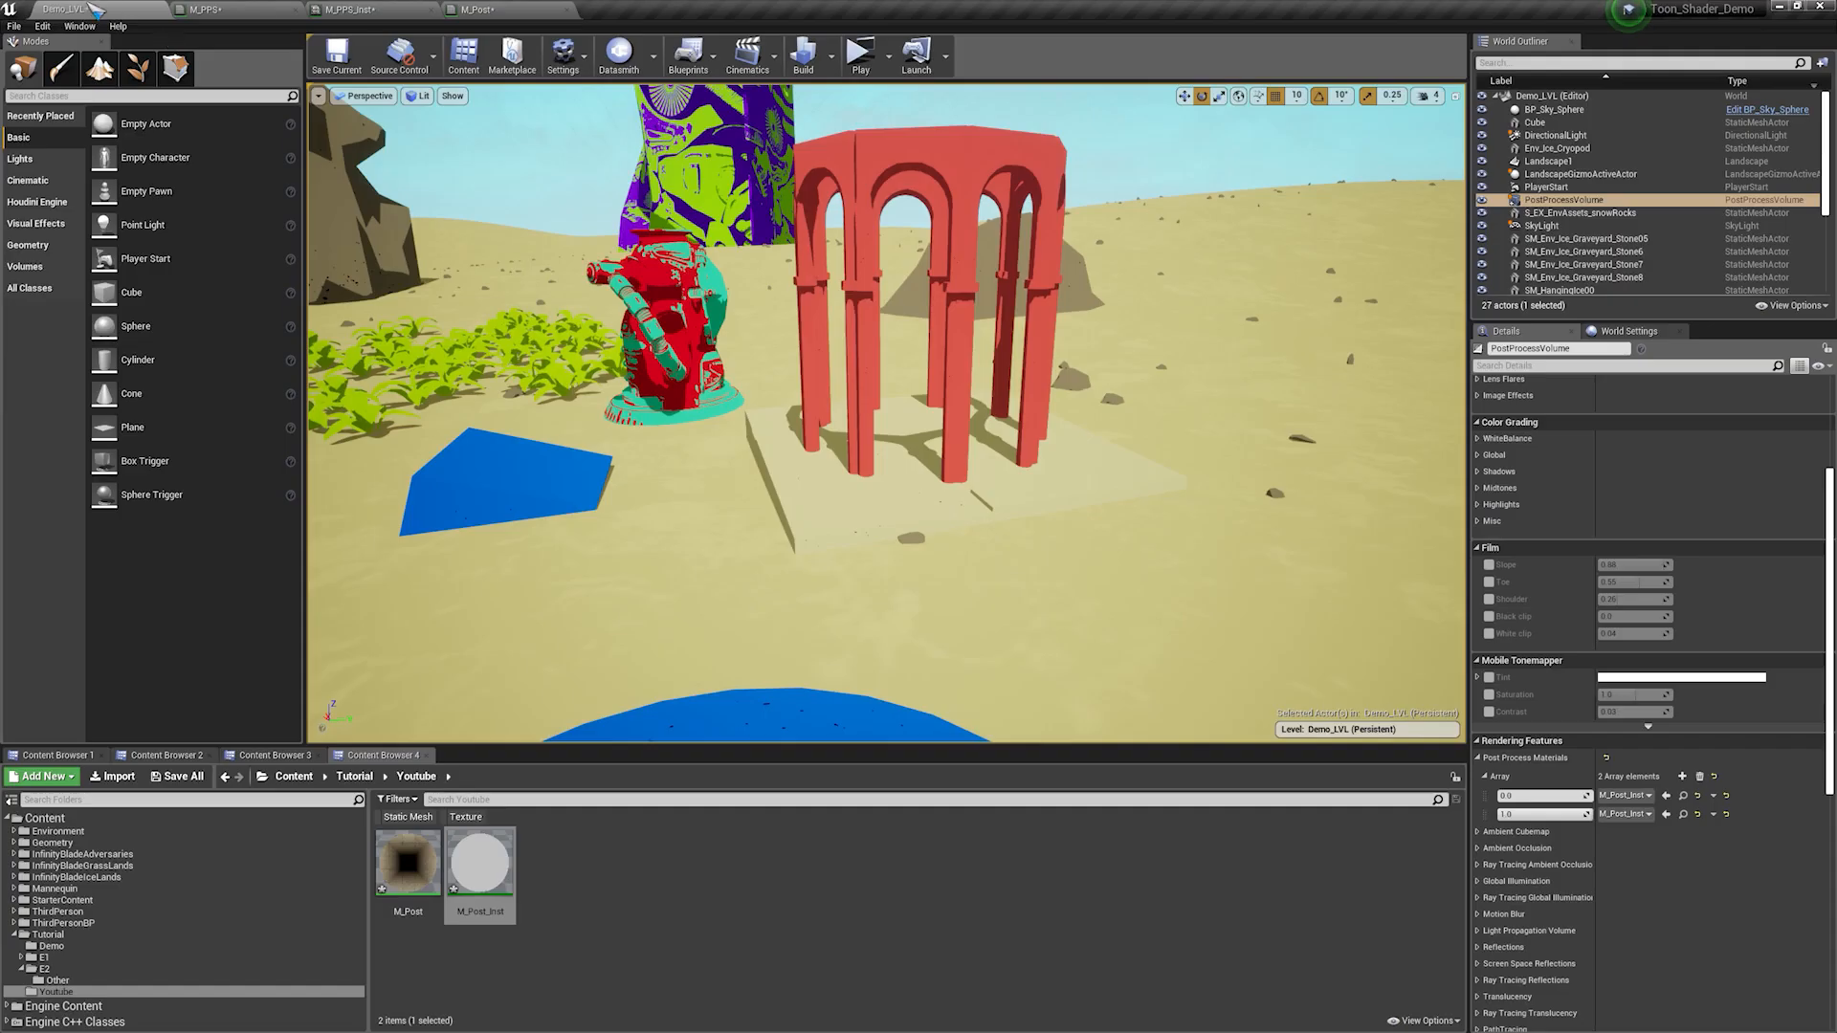
double_click(457, 868)
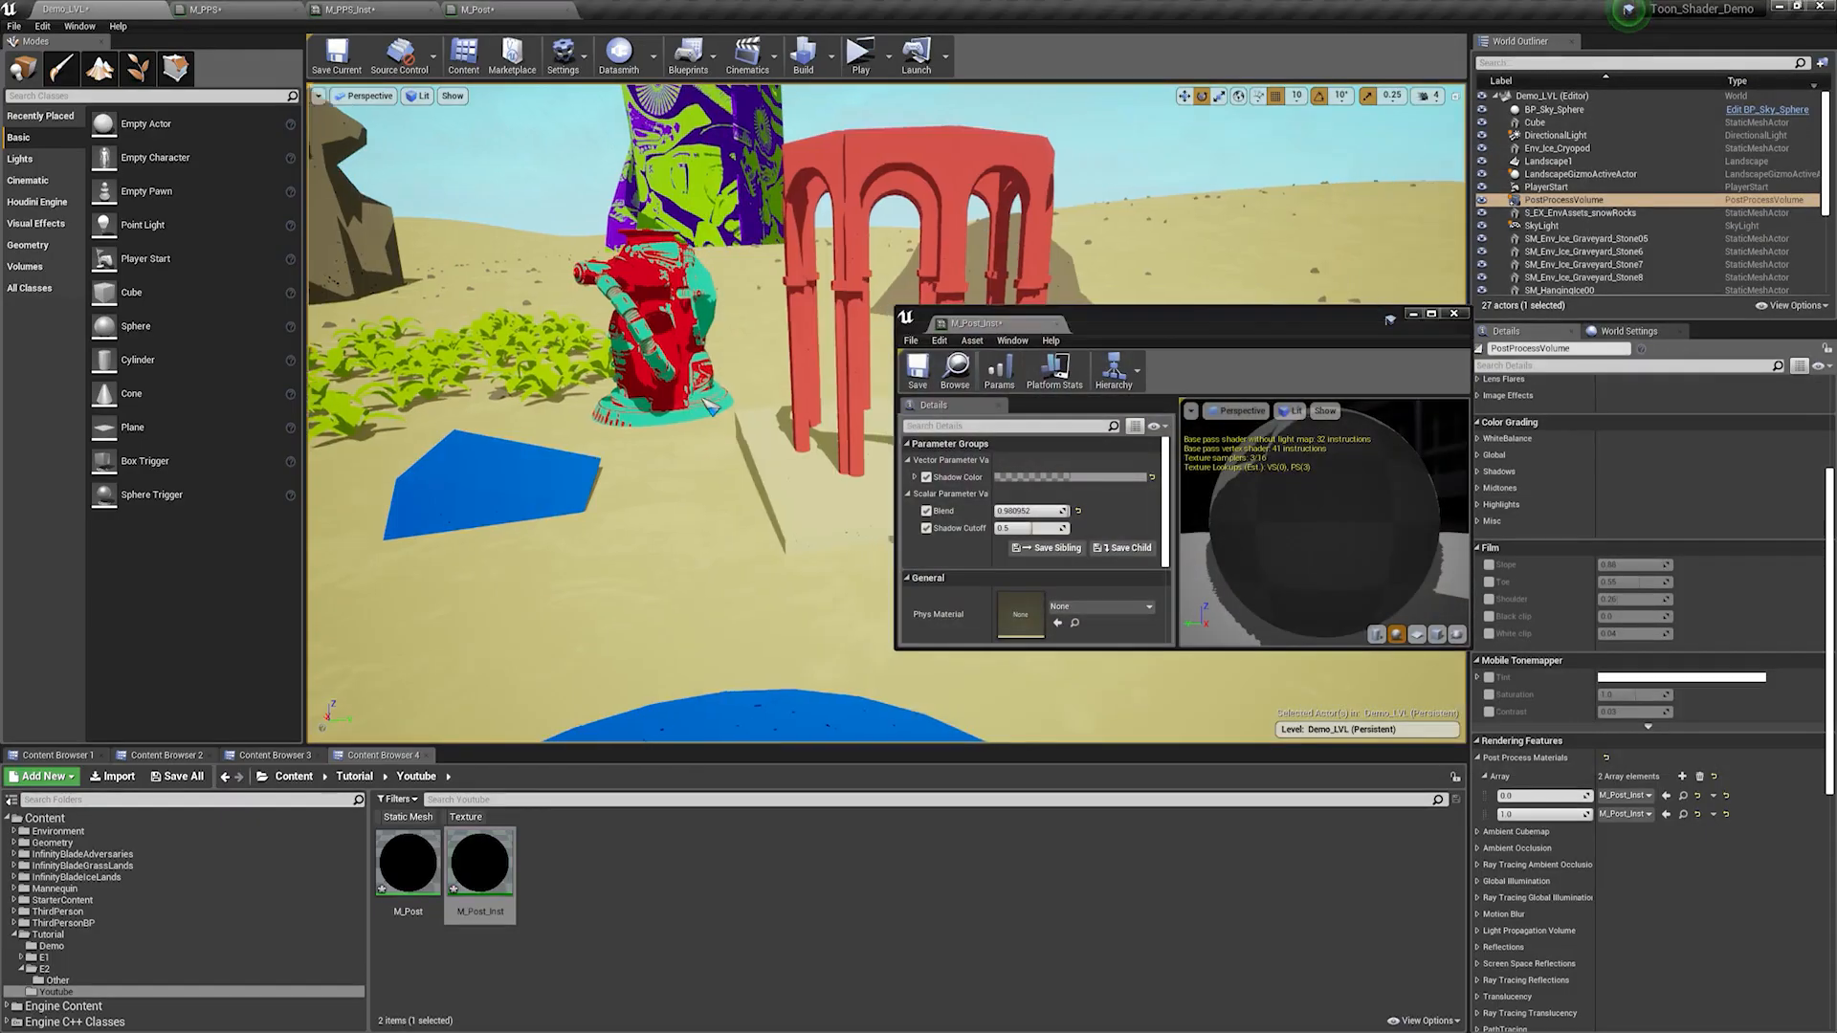
key(w)
right_drag(705, 401, 711, 402)
click(1047, 511)
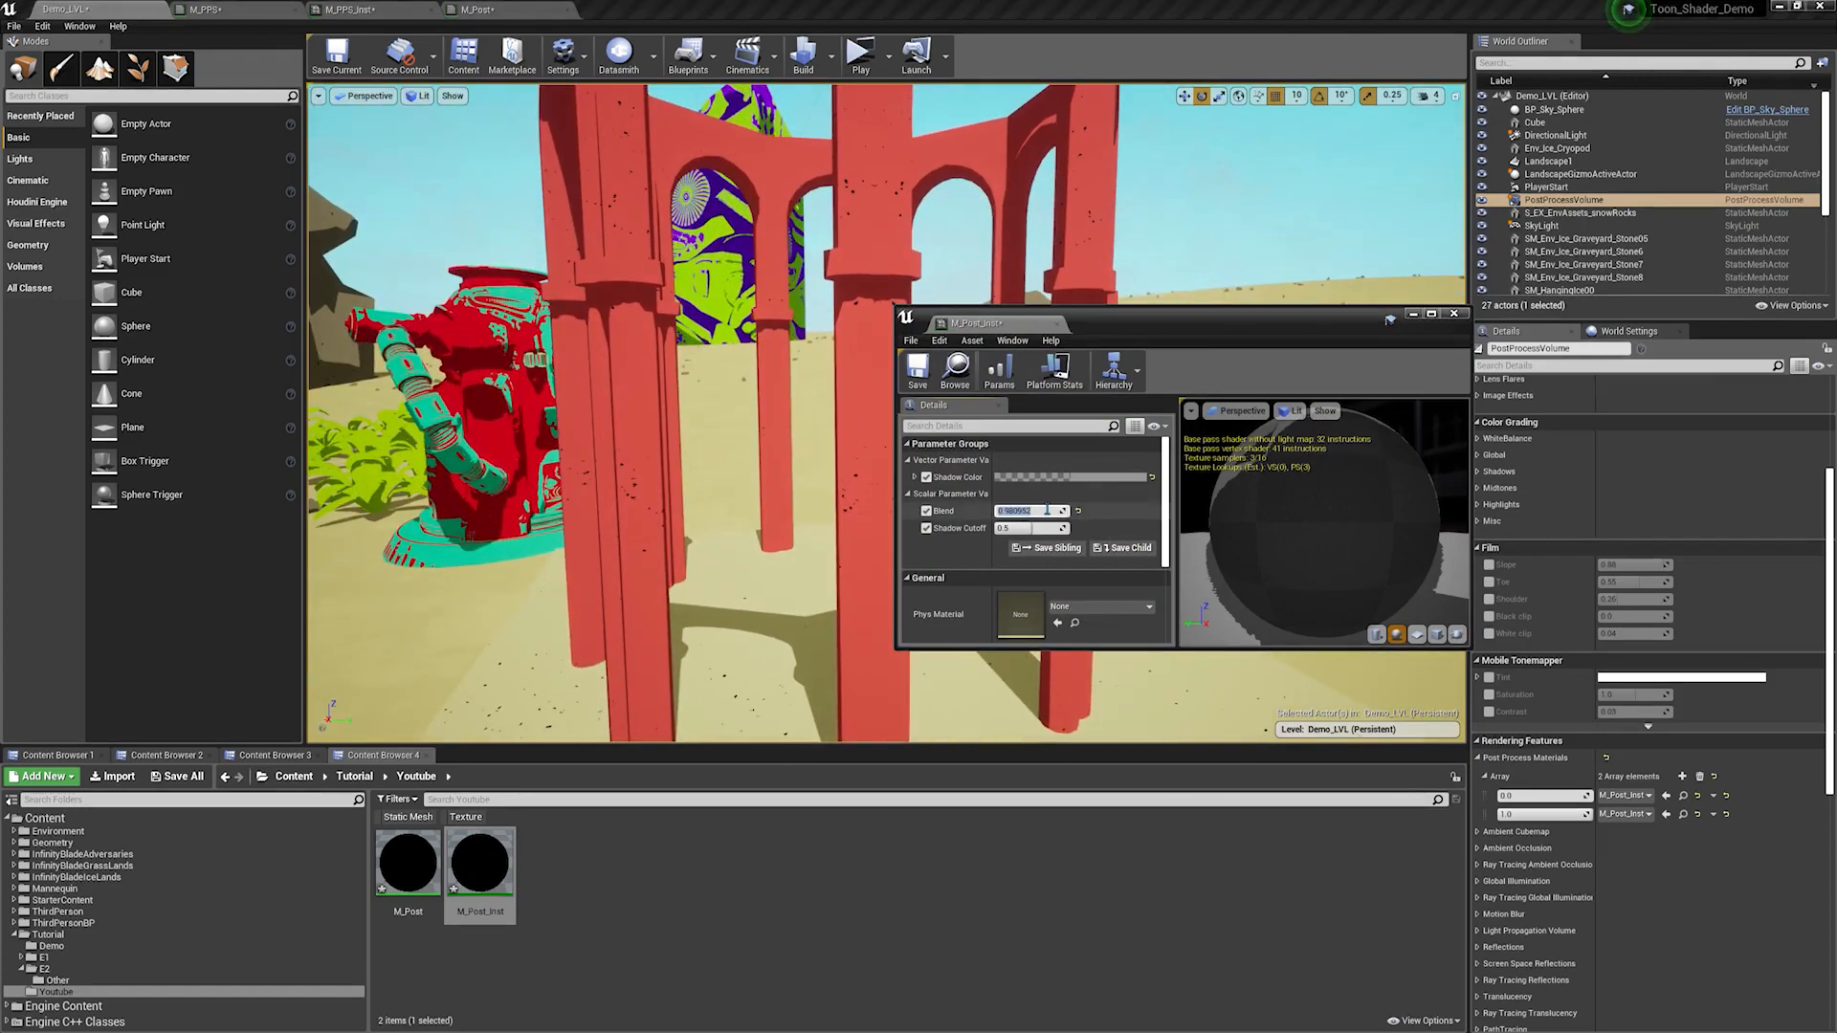
key(Return)
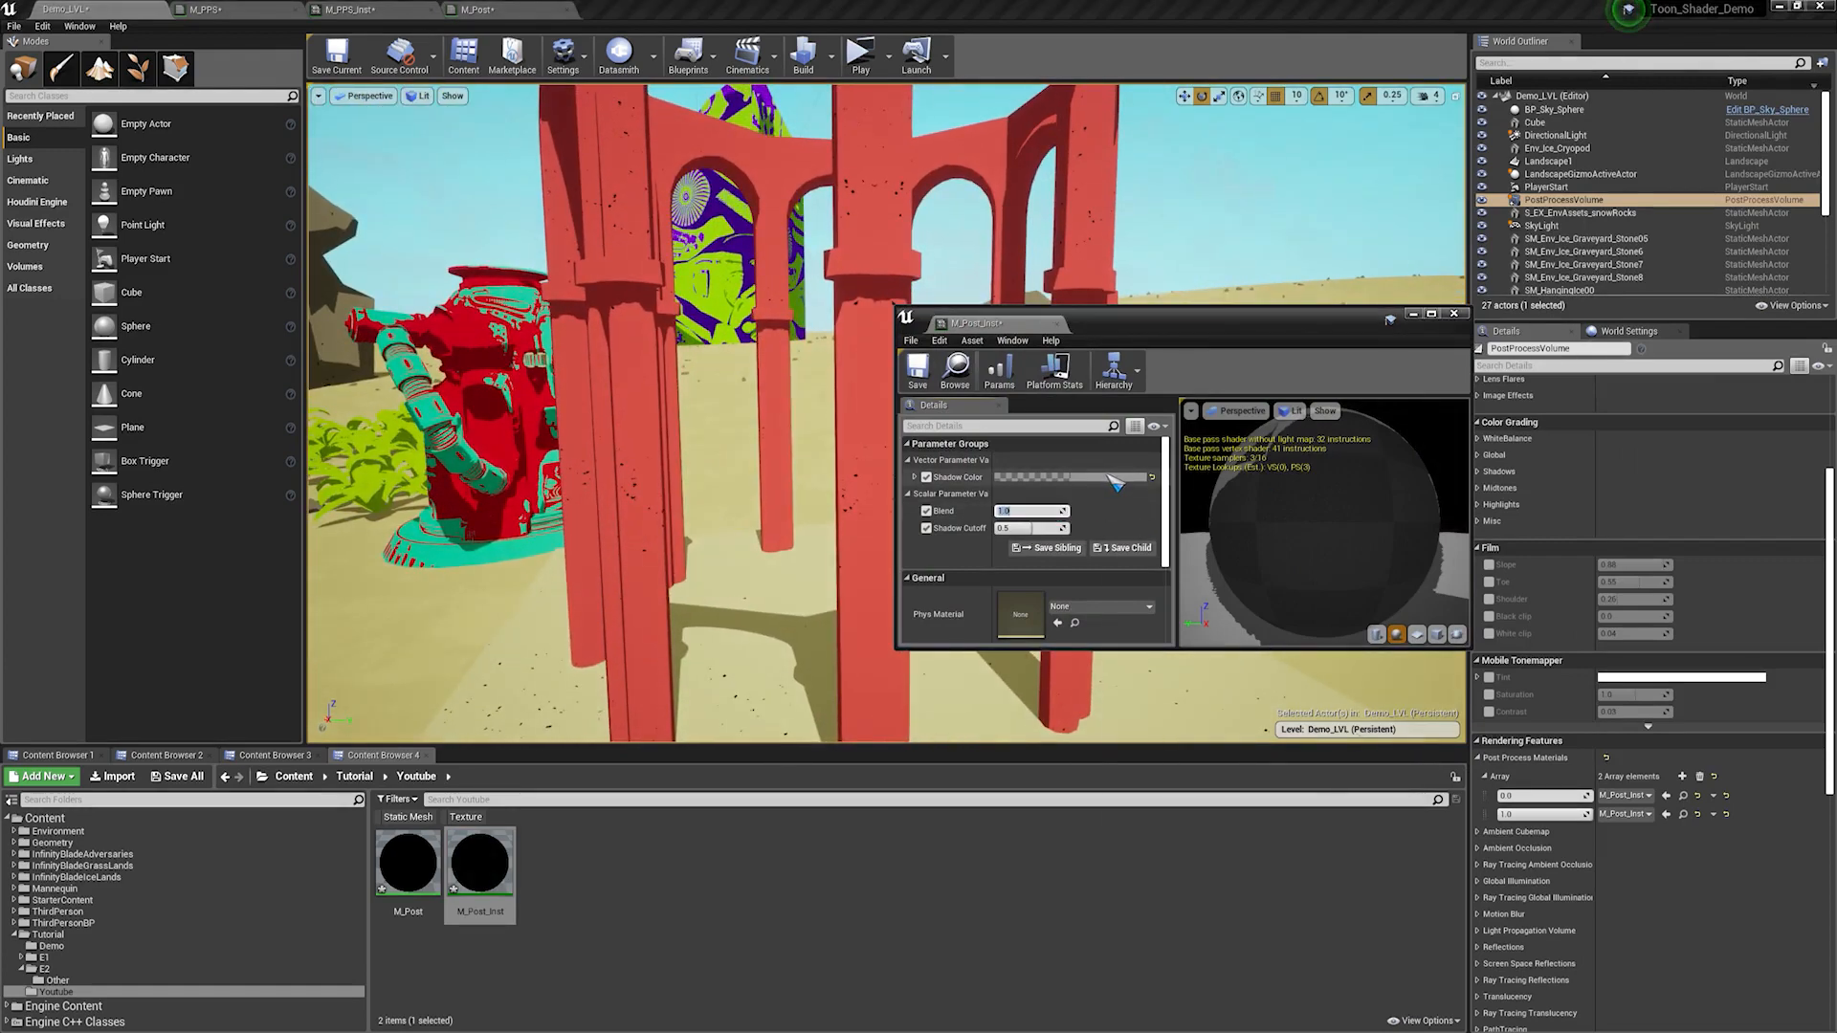
click(1112, 477)
mouse_move(1322, 631)
mouse_down()
mouse_move(1316, 590)
mouse_move(1316, 651)
mouse_up()
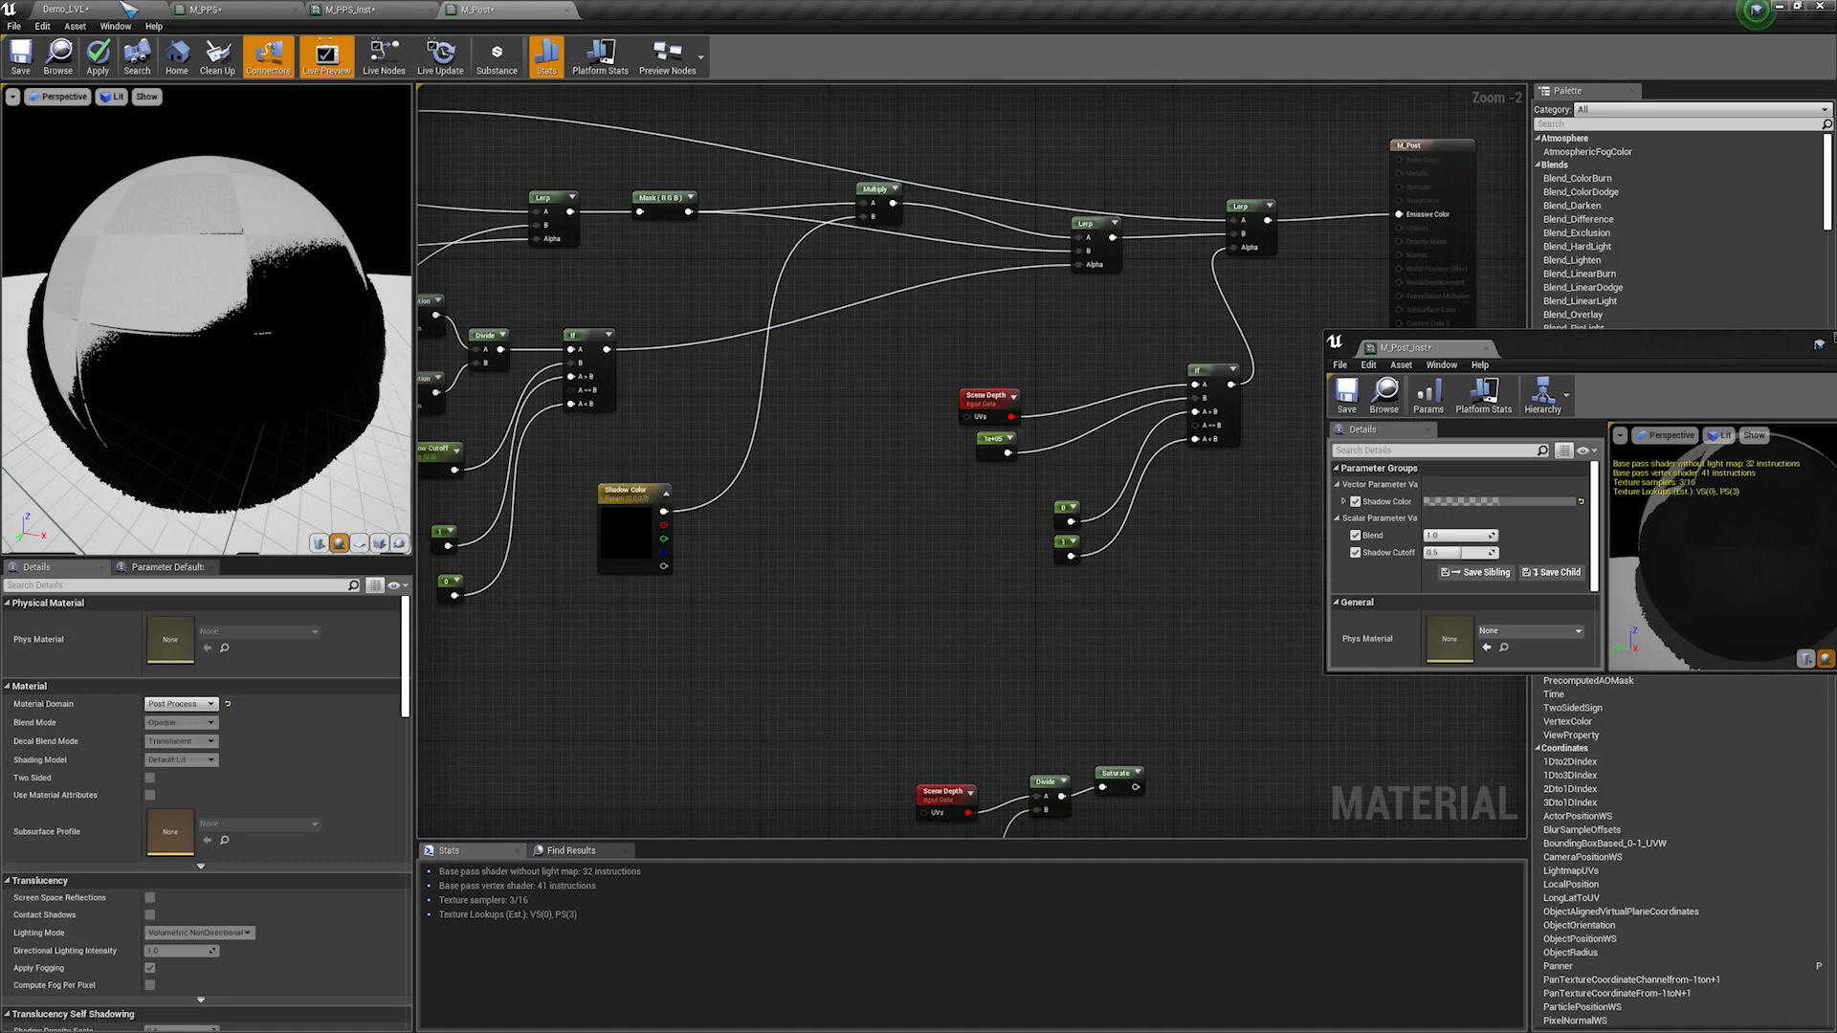
Step: Bring the Shadow_diffuse texture from the Demo folder into the M_Post graph as a Texture Sample below the Shadow Color node
click(127, 8)
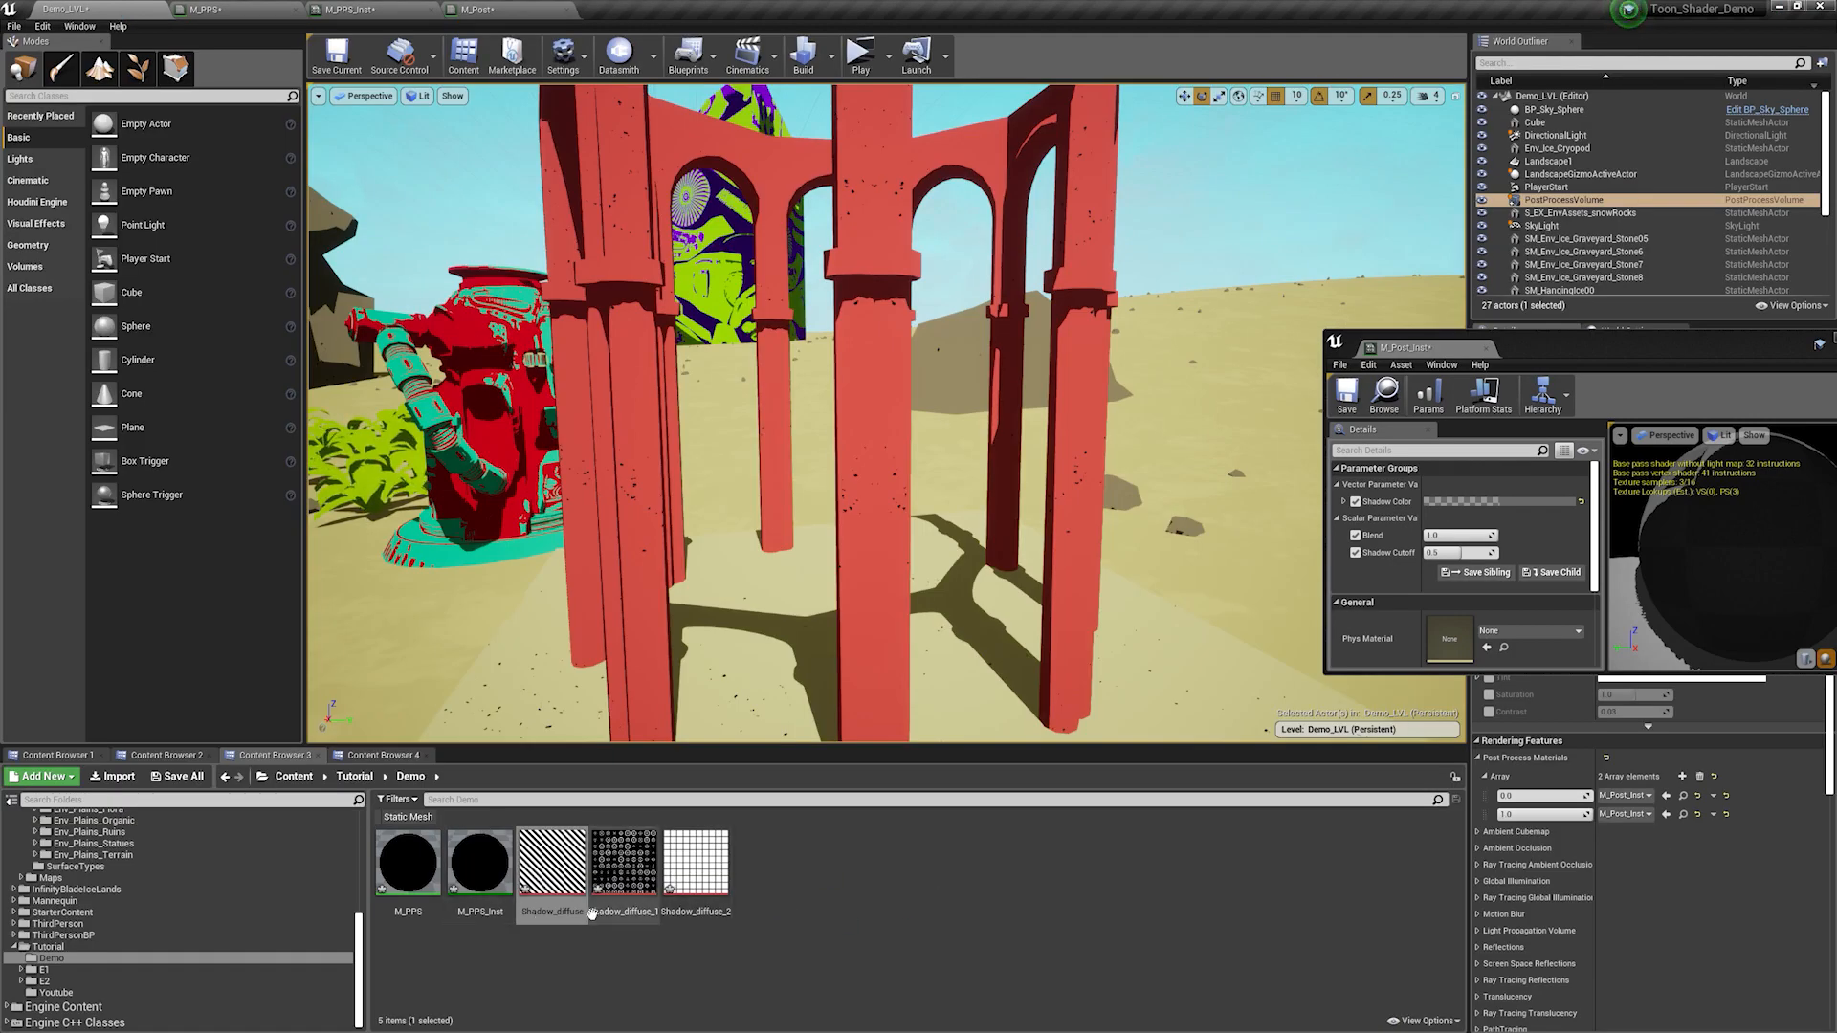
click(540, 866)
drag(541, 866, 520, 665)
right_drag(750, 713, 998, 390)
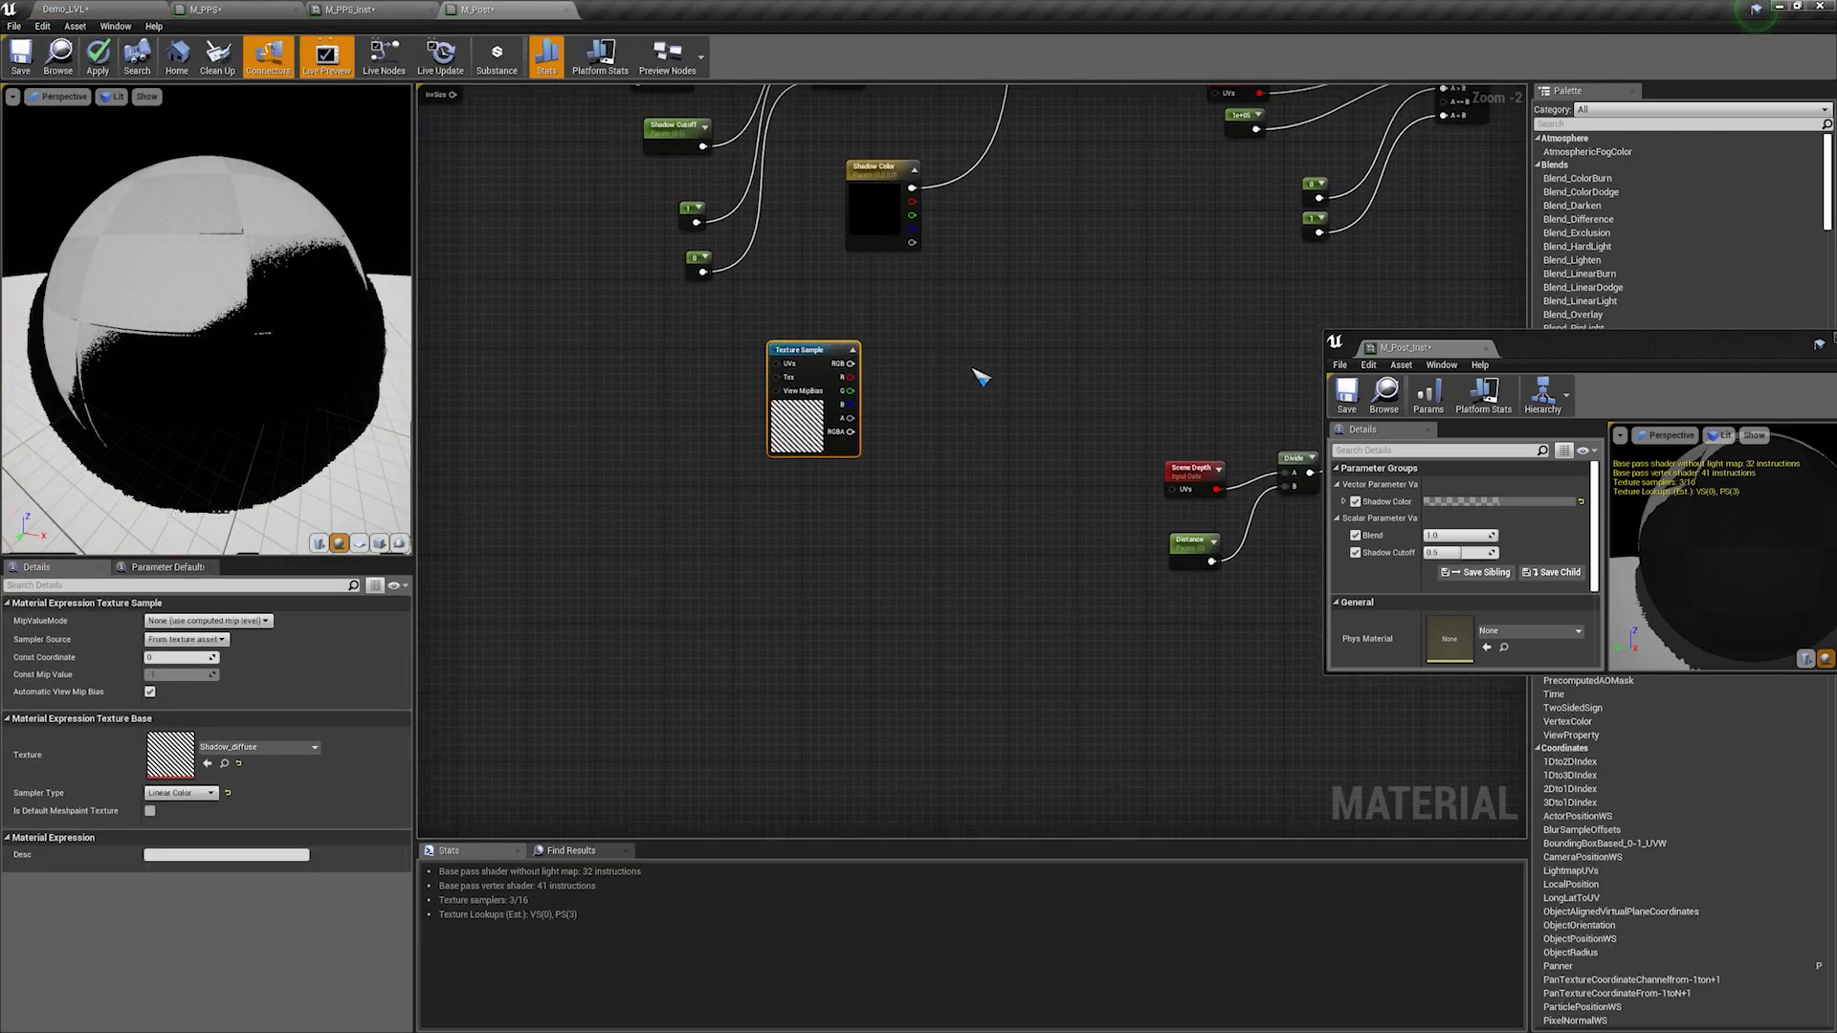
Step: Add a WorldAlignedTexture node beside the Texture Sample
right_click(980, 375)
text(world alig)
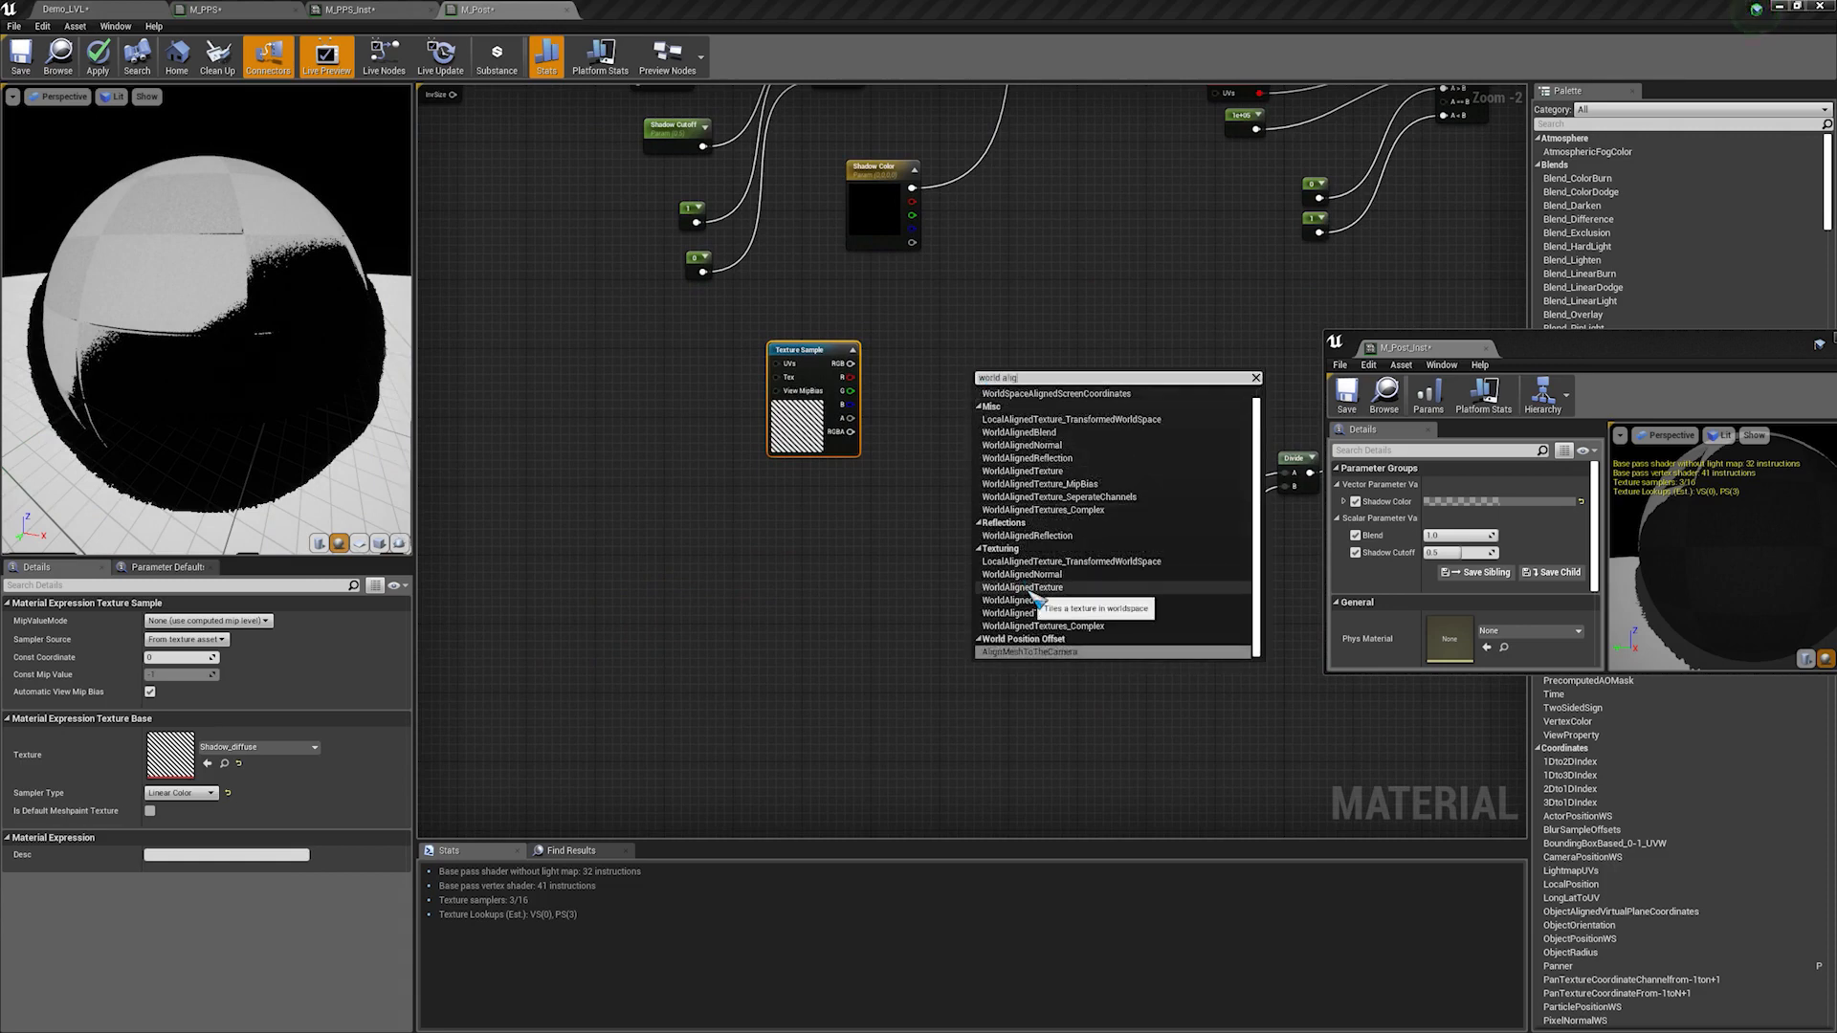
click(1037, 600)
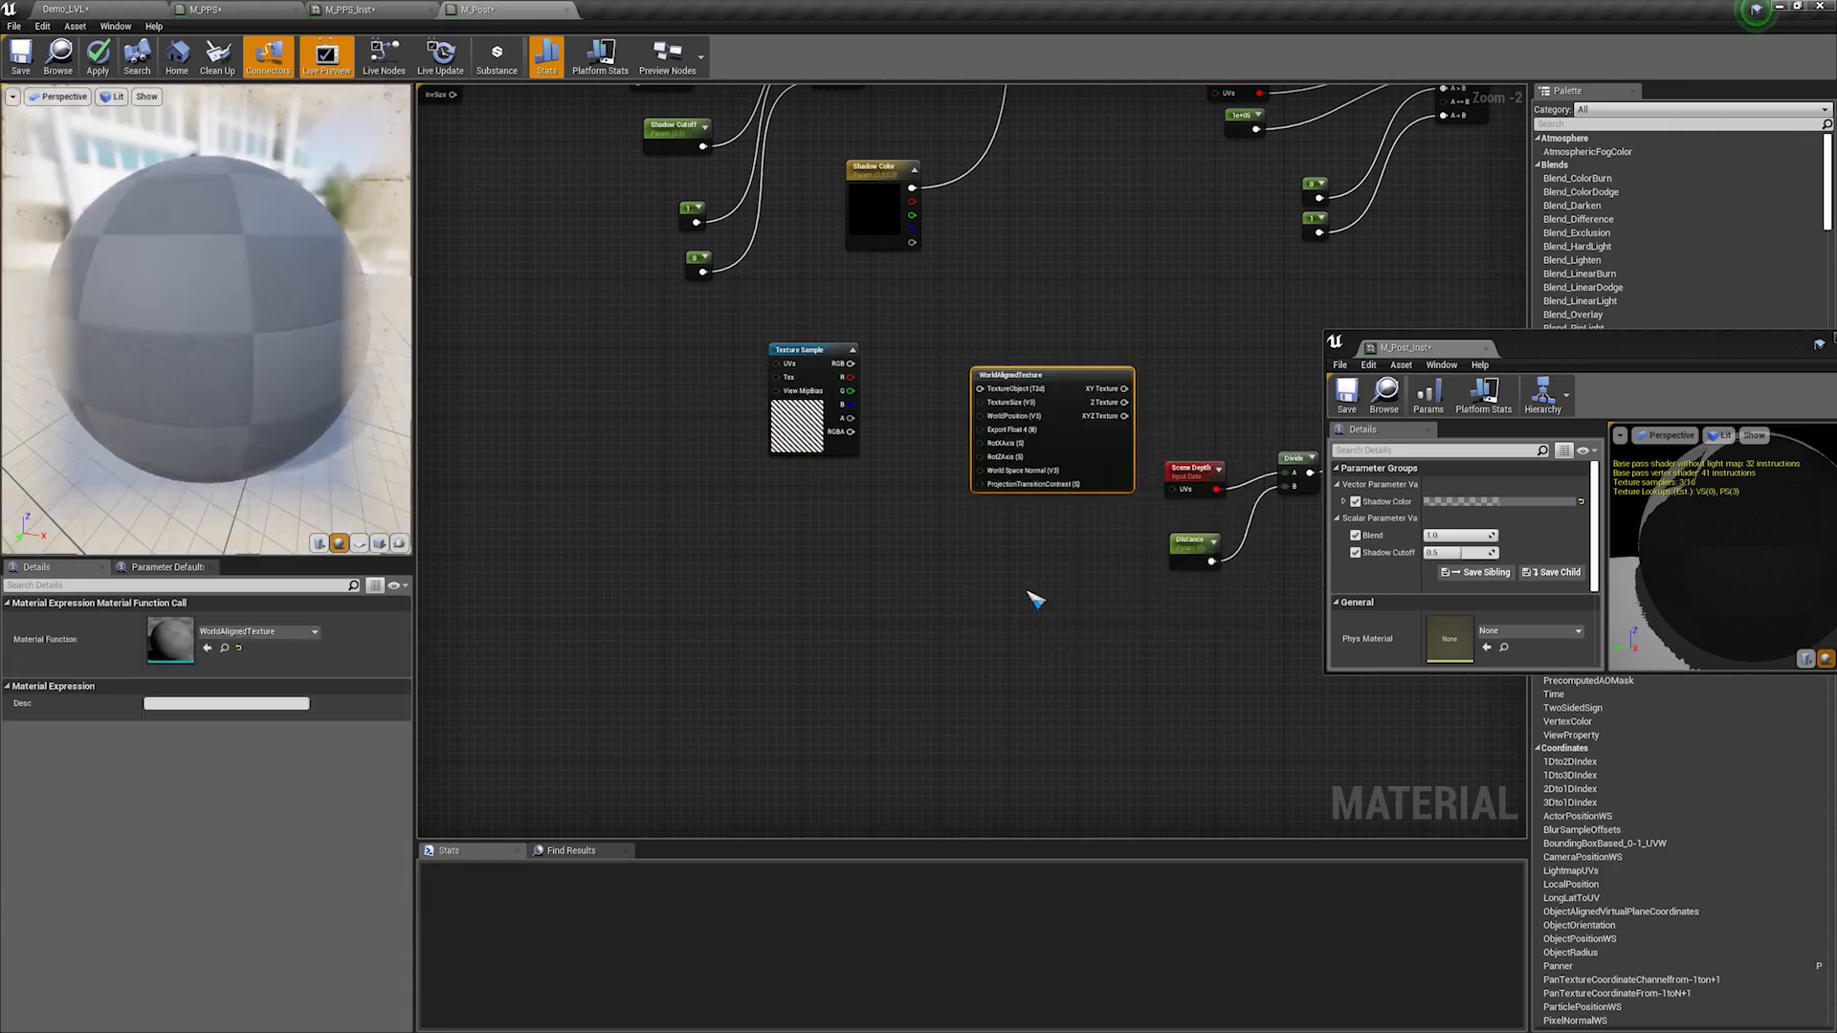
drag(1058, 398, 1027, 362)
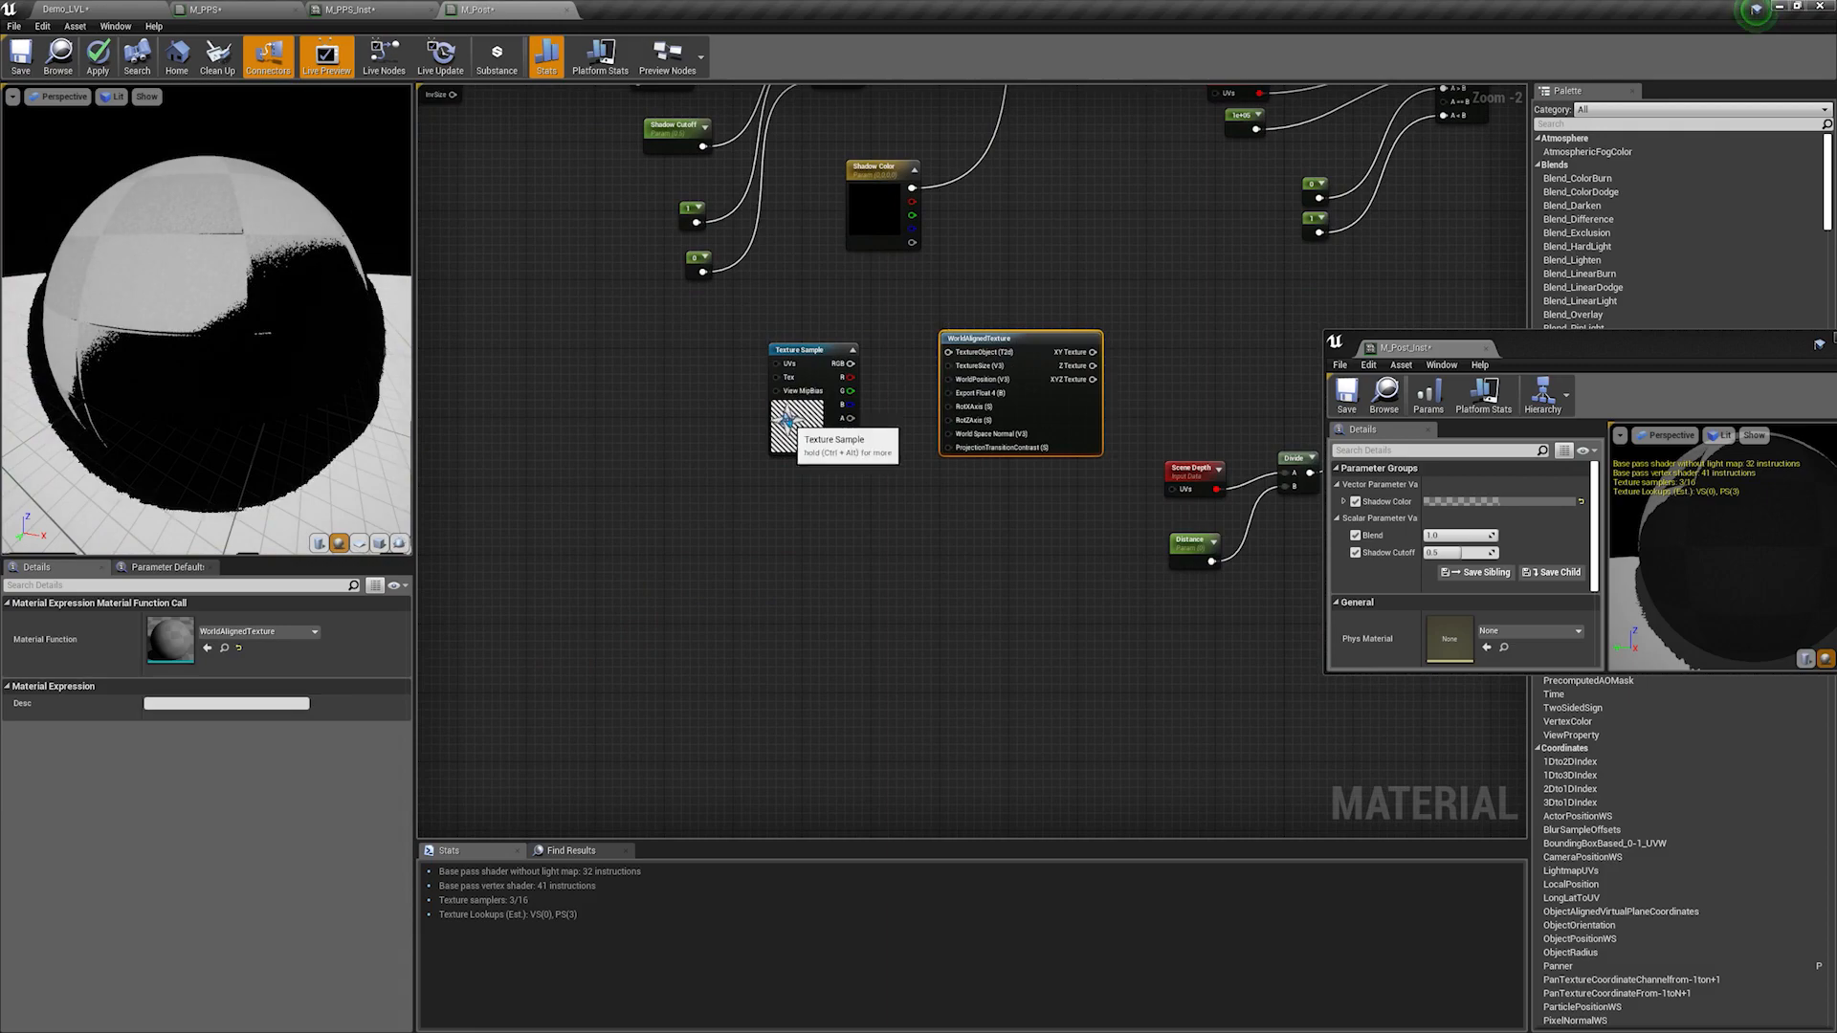
Step: Convert the Texture Sample to a Texture Object and connect it to the TextureObject input of WorldAlignedTexture
right_drag(1104, 161, 931, 536)
right_drag(770, 385, 822, 157)
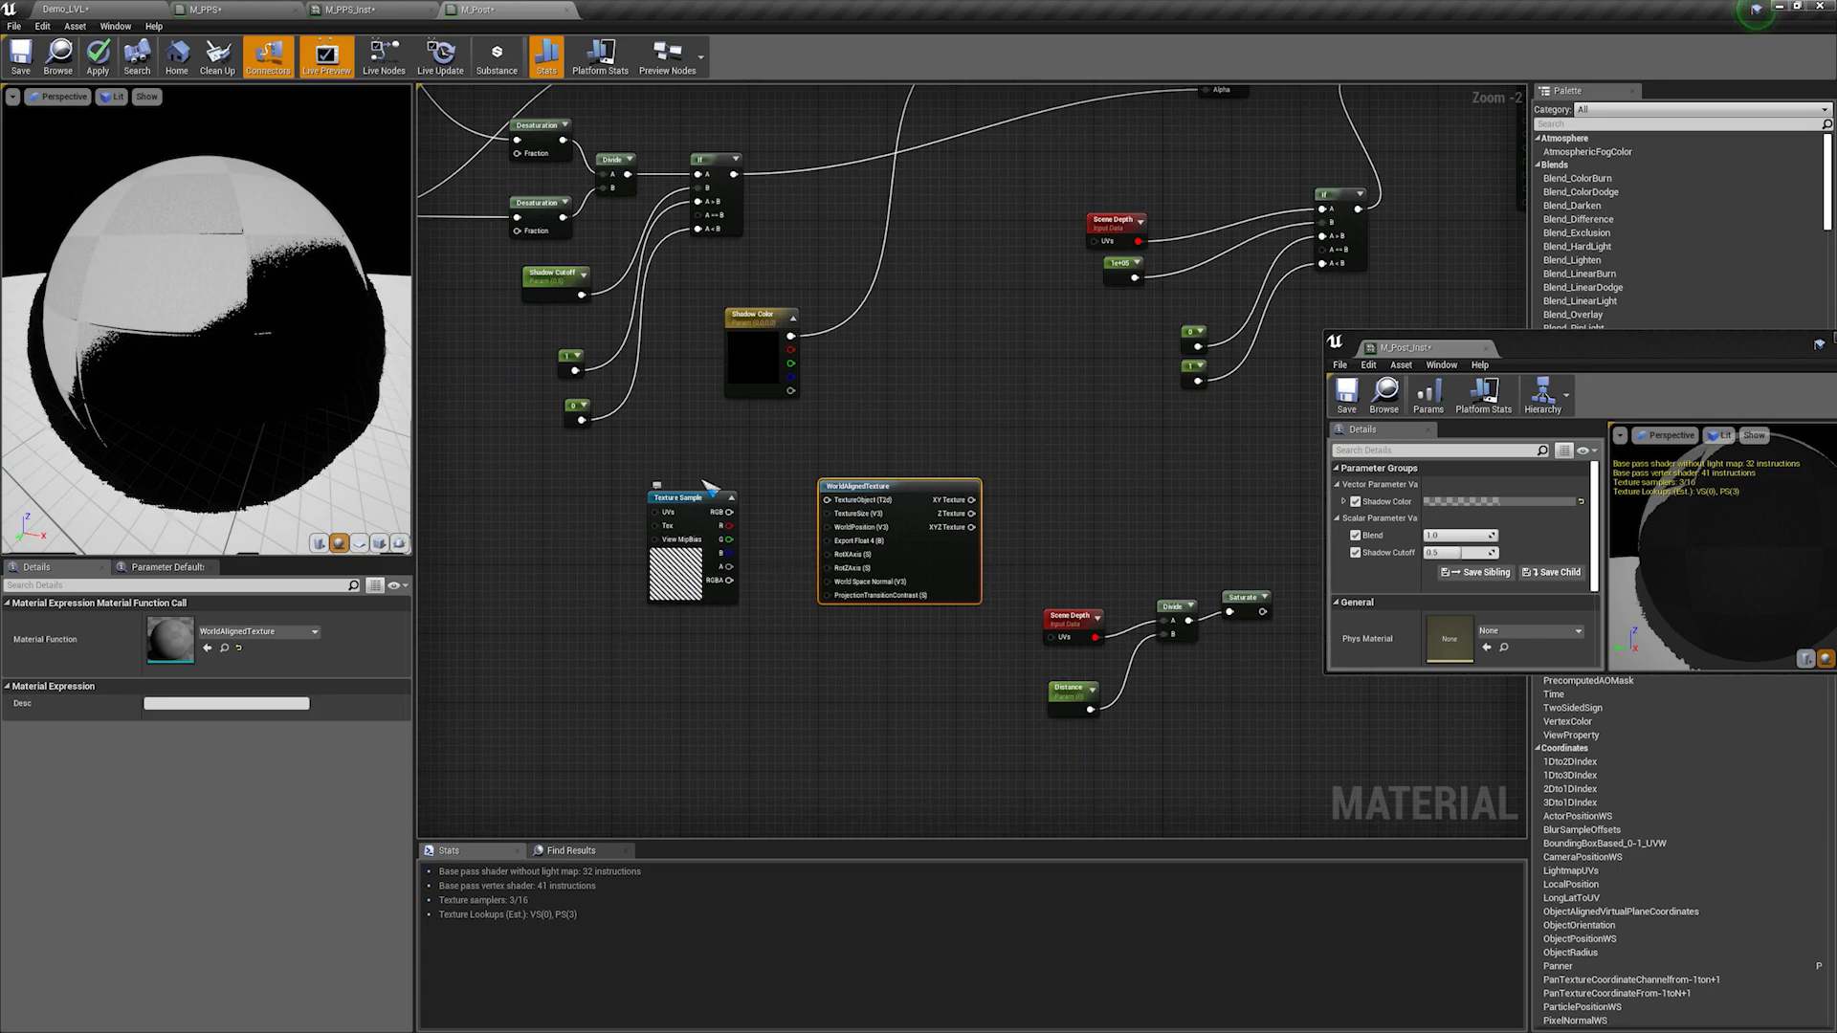
scroll(849, 544, up, 3)
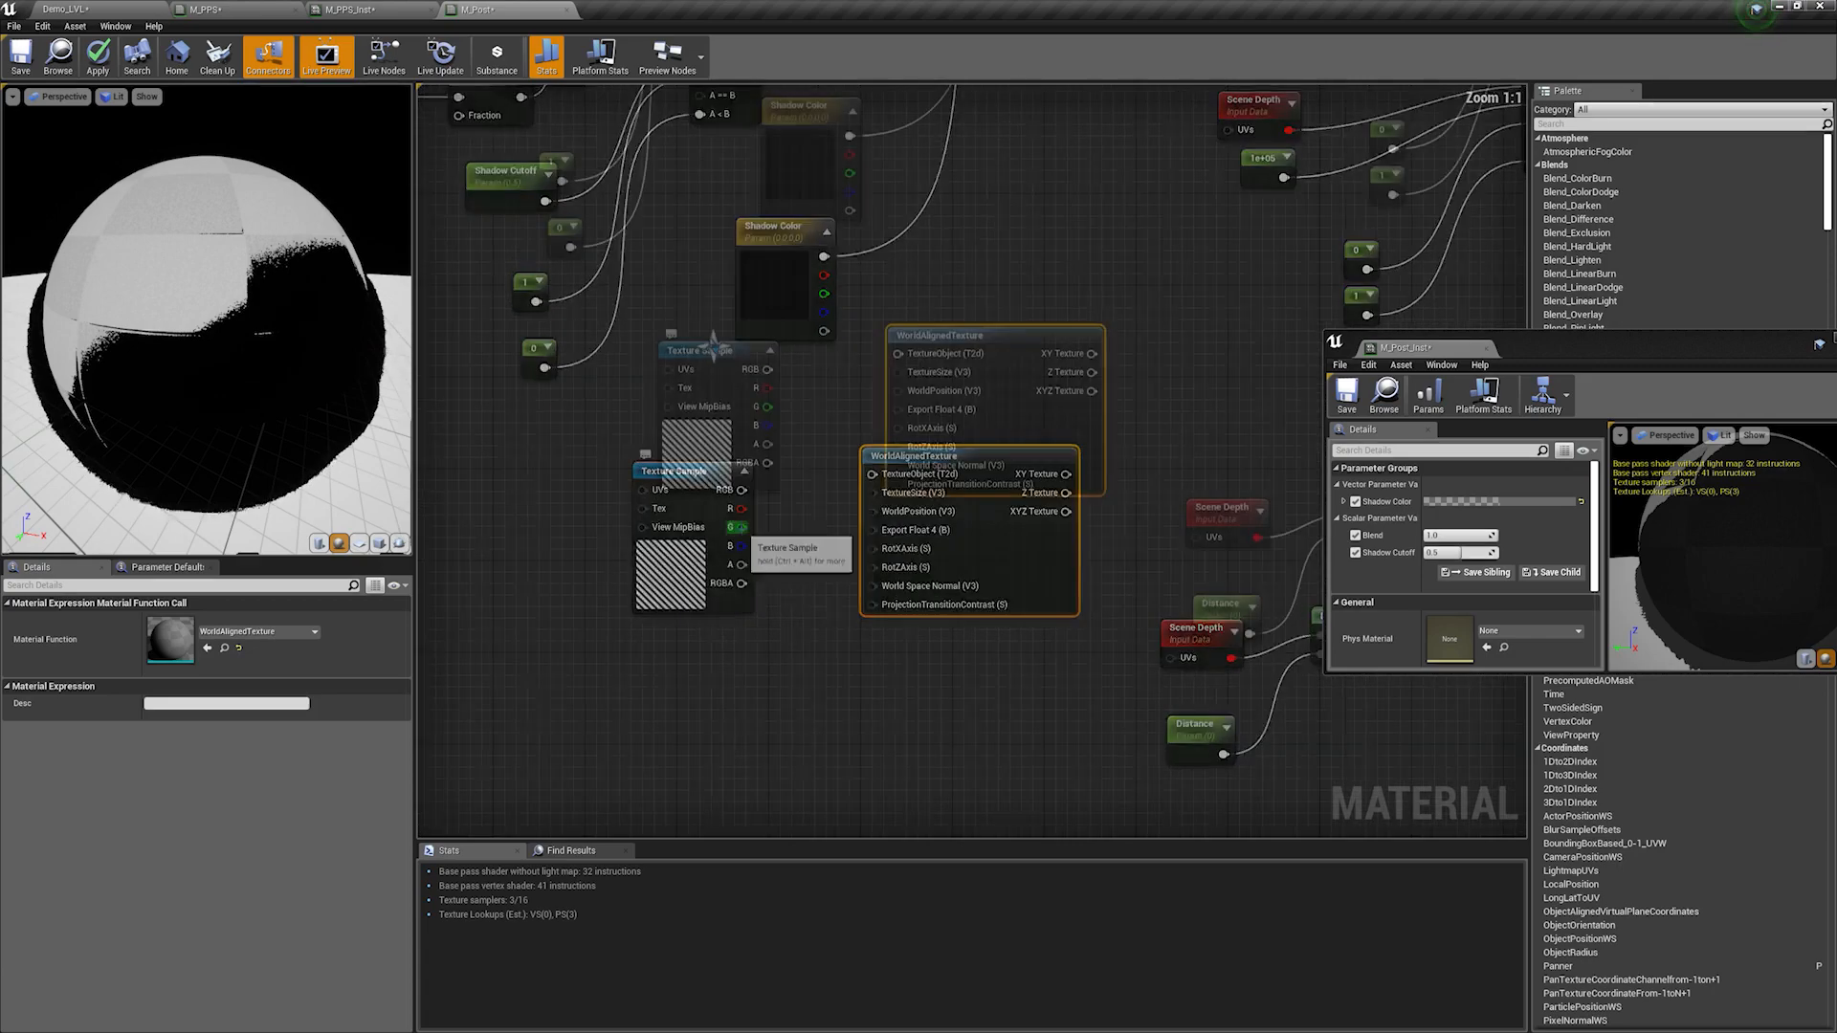
right_click(720, 352)
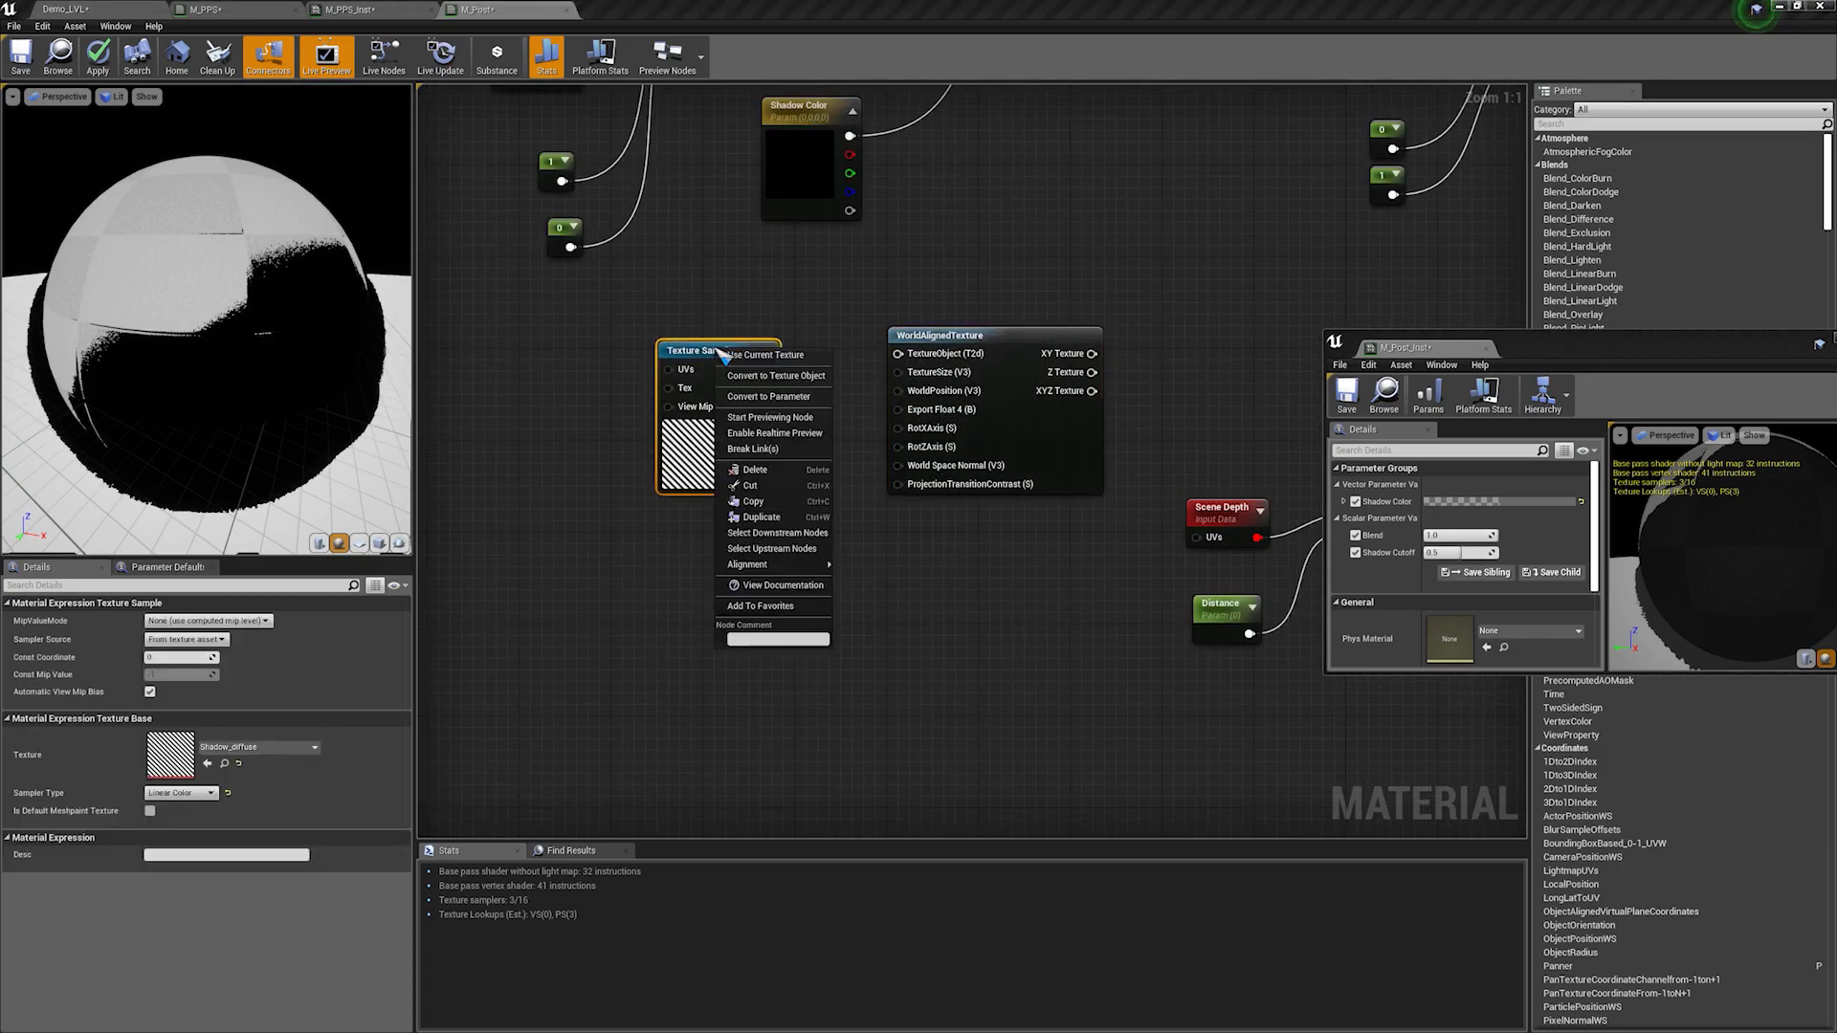
click(777, 376)
drag(746, 370, 900, 353)
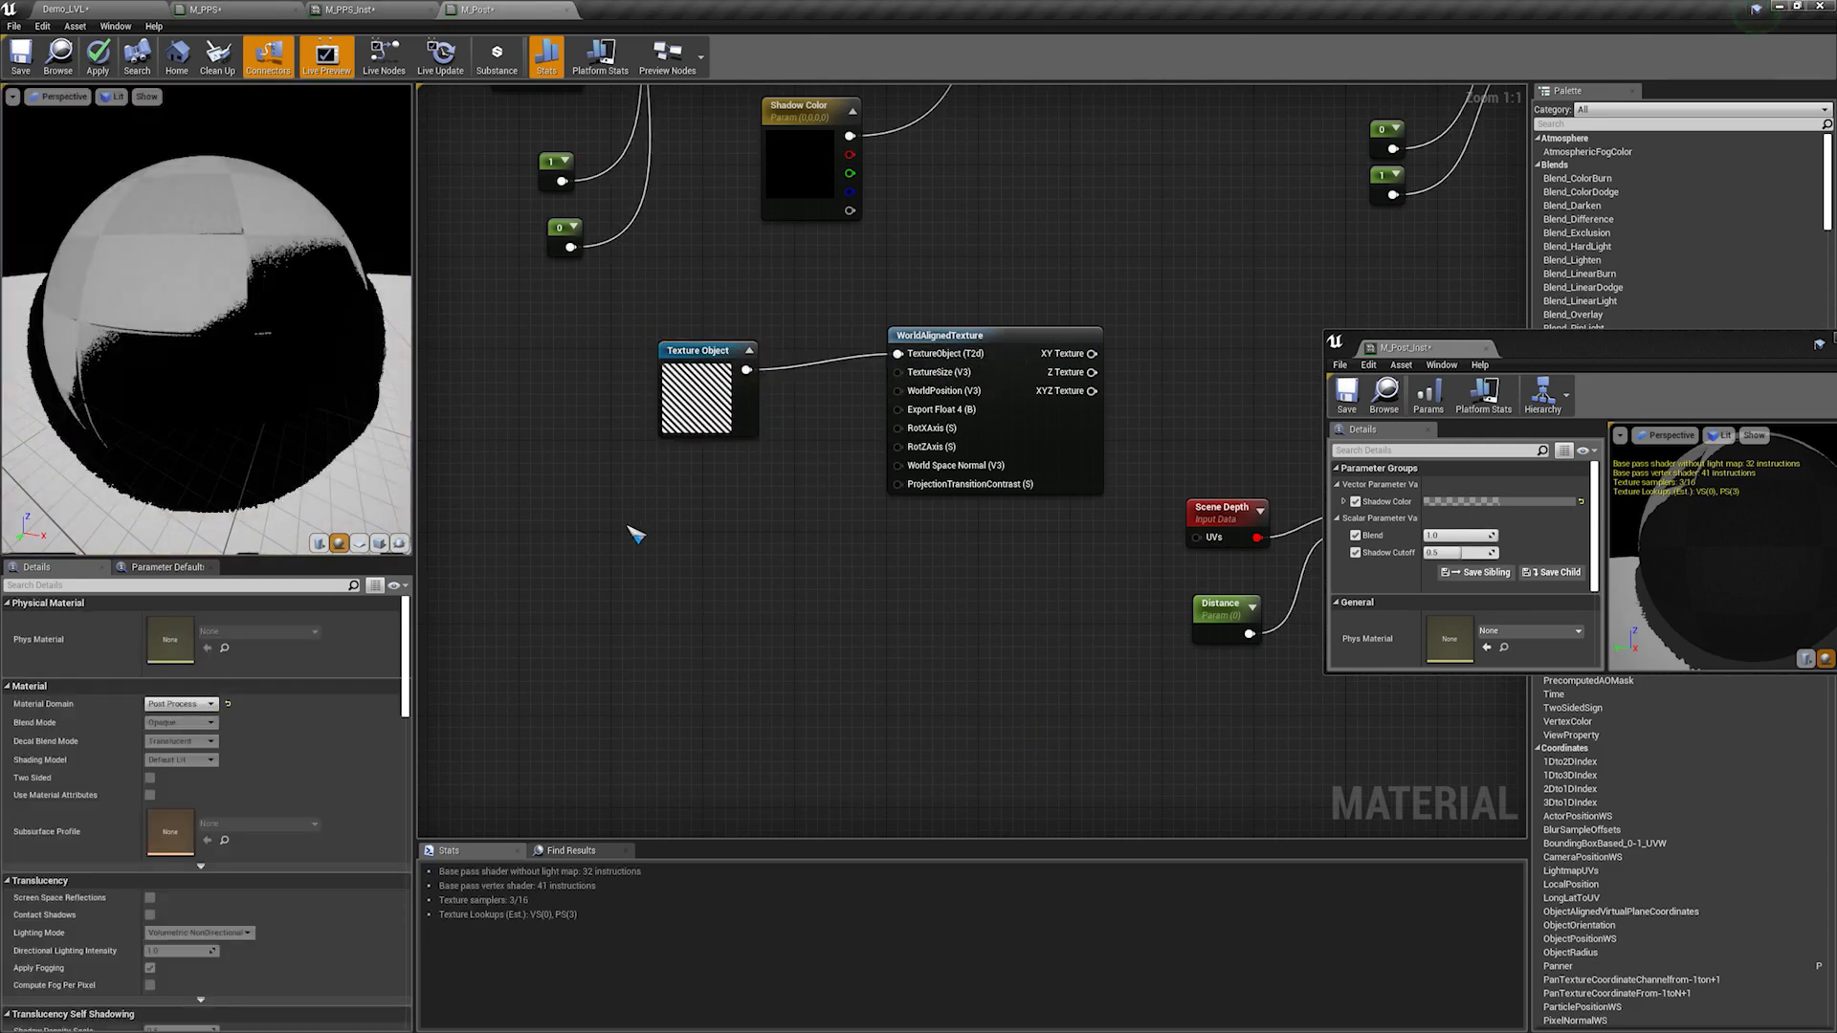
Step: Add a scalar parameter named "PAttern size" below the Texture Object and connect it to the TextureSize input of WorldAlignedTexture
key(s)
click(627, 498)
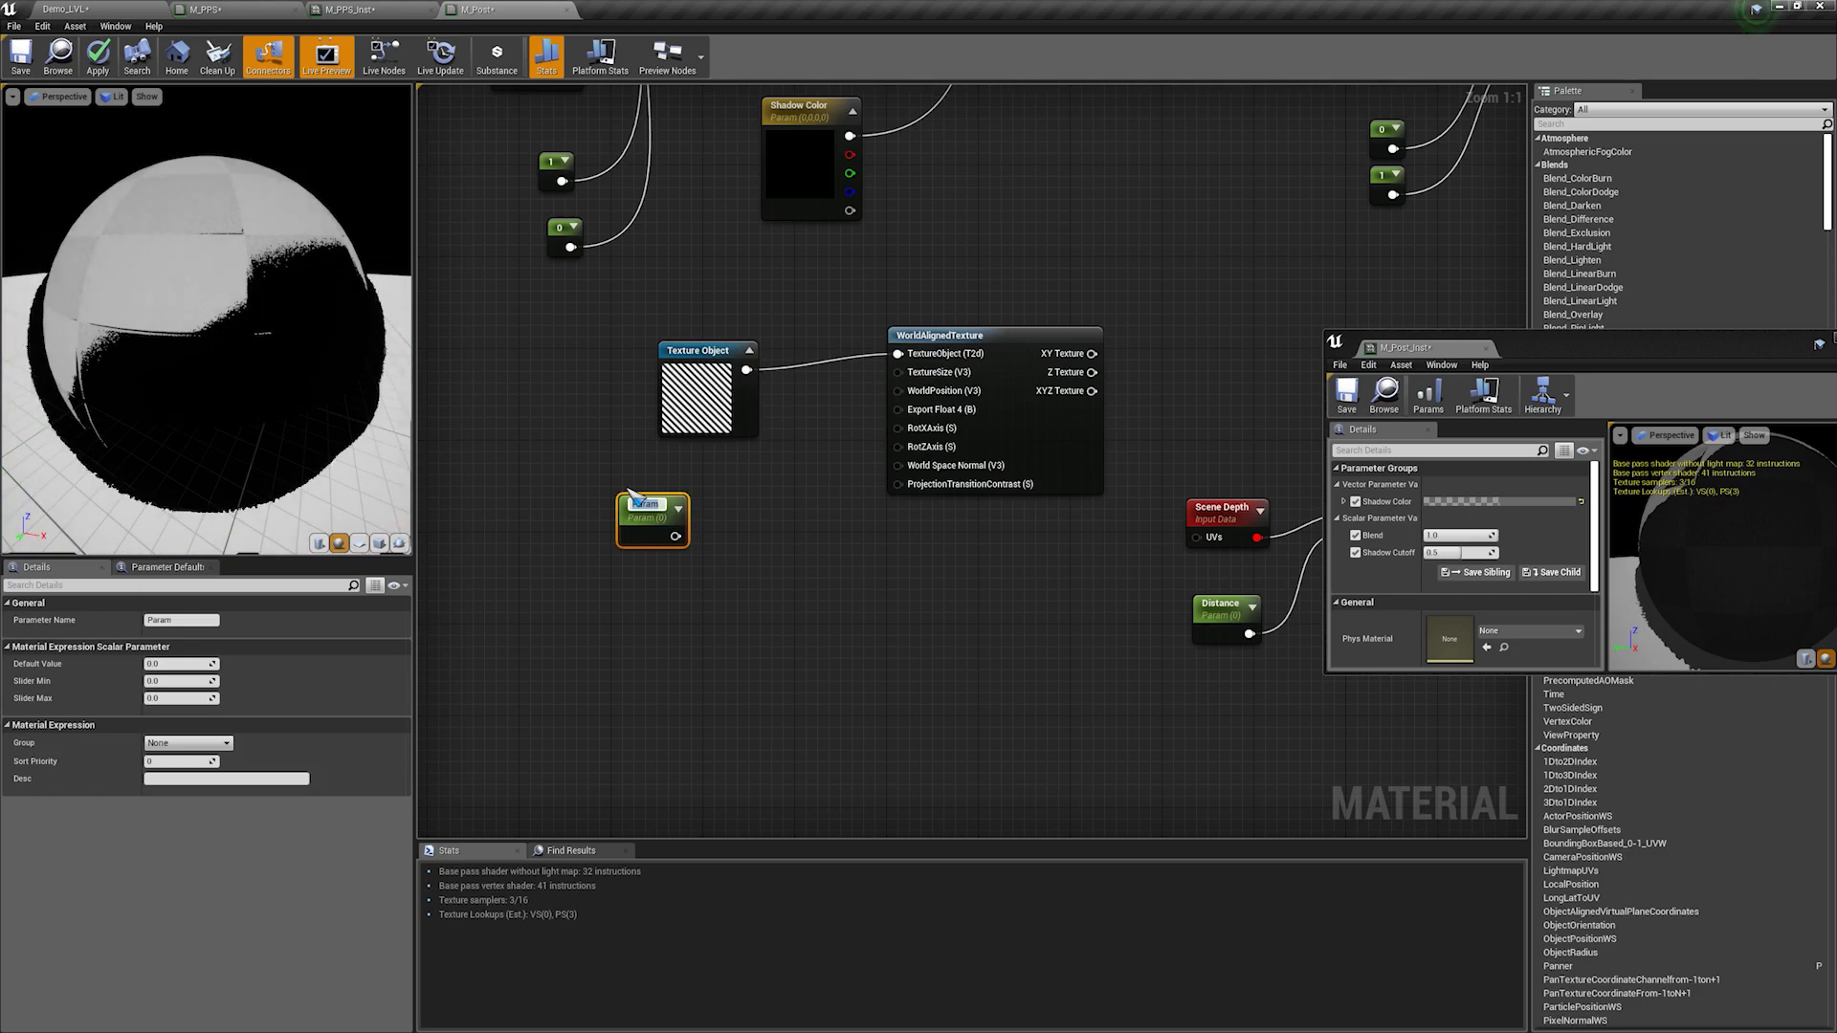
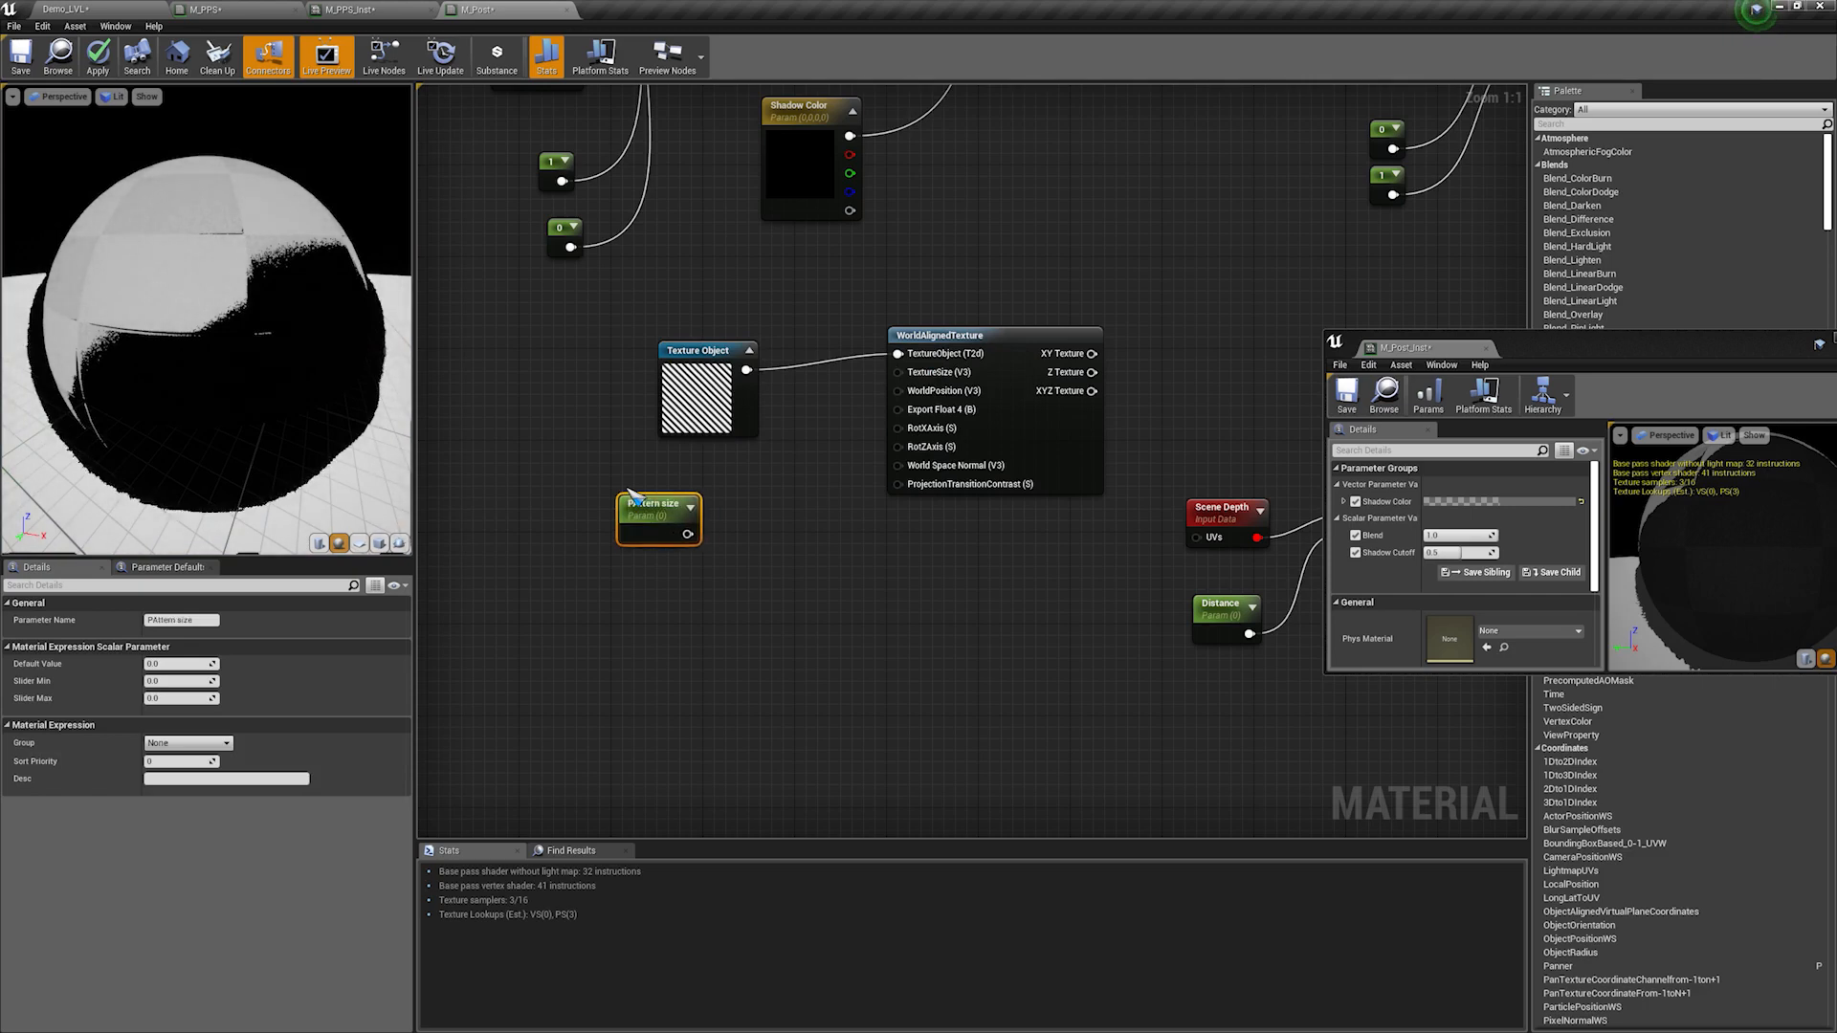
drag(687, 533, 933, 387)
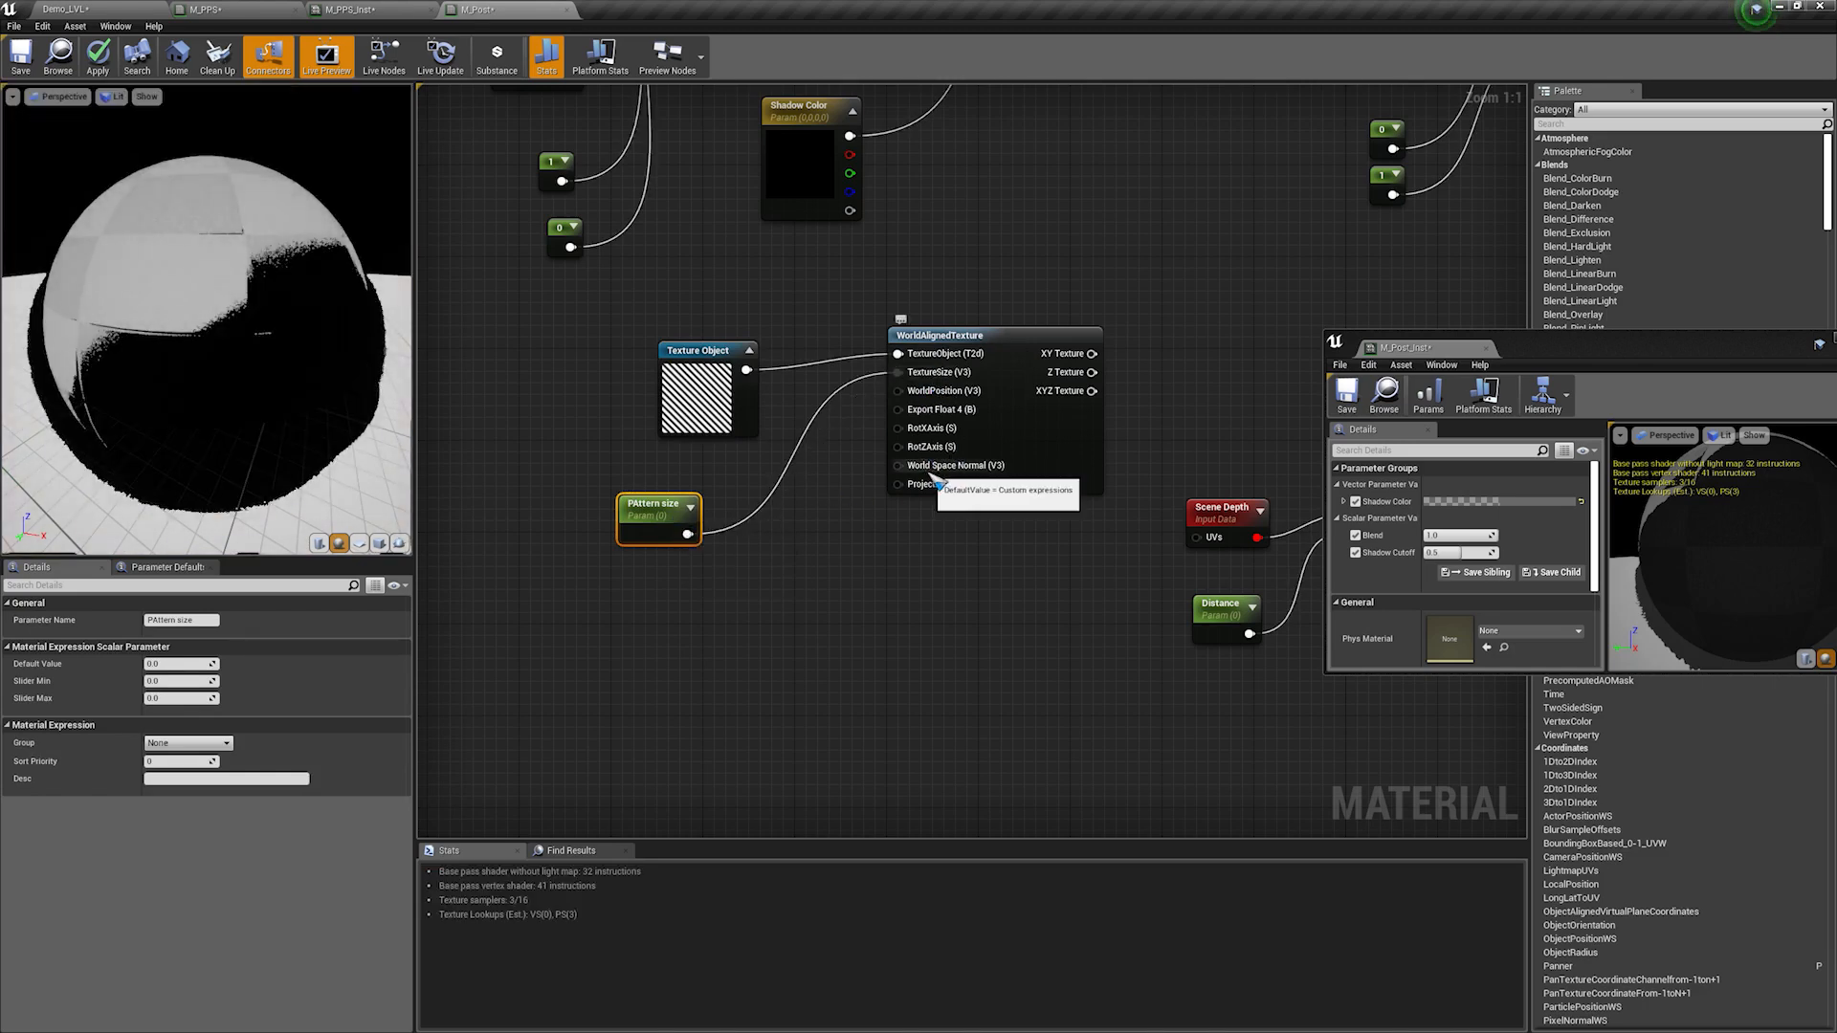
Step: Duplicate the BaseColor SceneTexture node, place the copy below the PAttern size parameter and set its Scene Texture Id to WorldNormal
scroll(913, 469, down, 2)
right_drag(873, 465, 1074, 508)
scroll(951, 521, down, 1)
drag(755, 336, 654, 242)
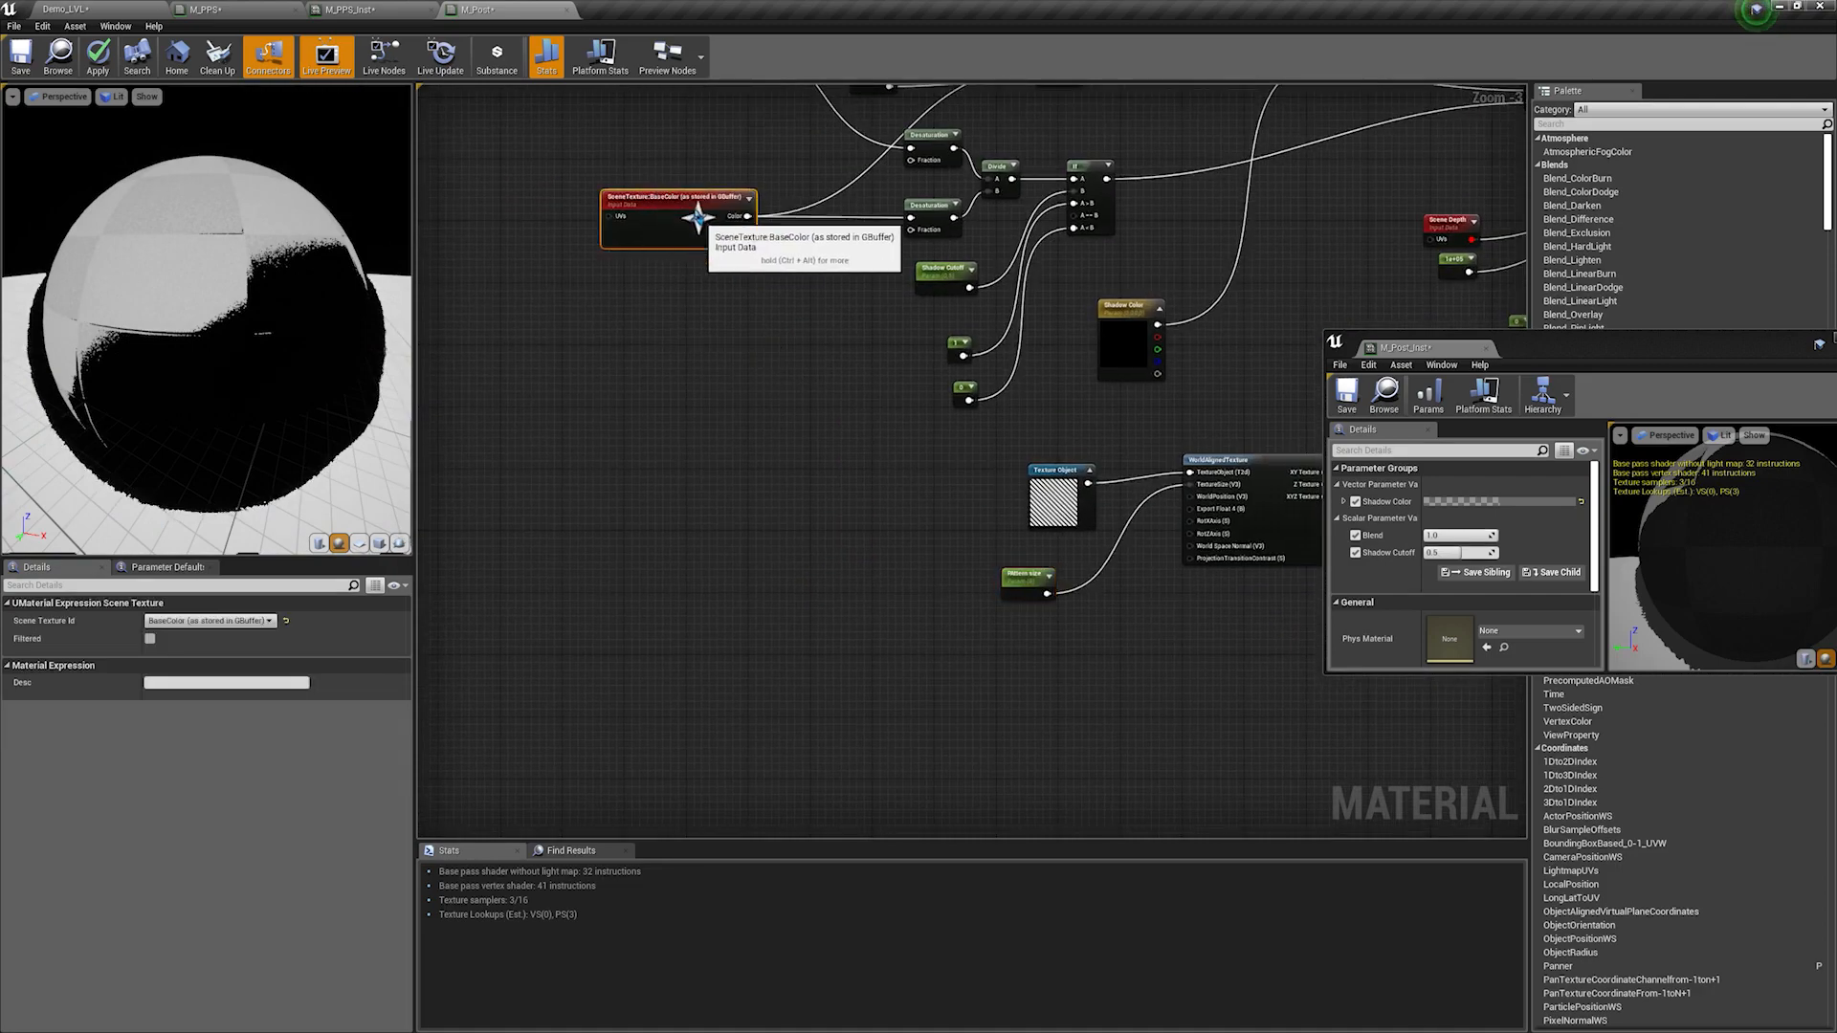
key(ctrl+w)
drag(820, 246, 1020, 651)
scroll(1021, 652, up, 3)
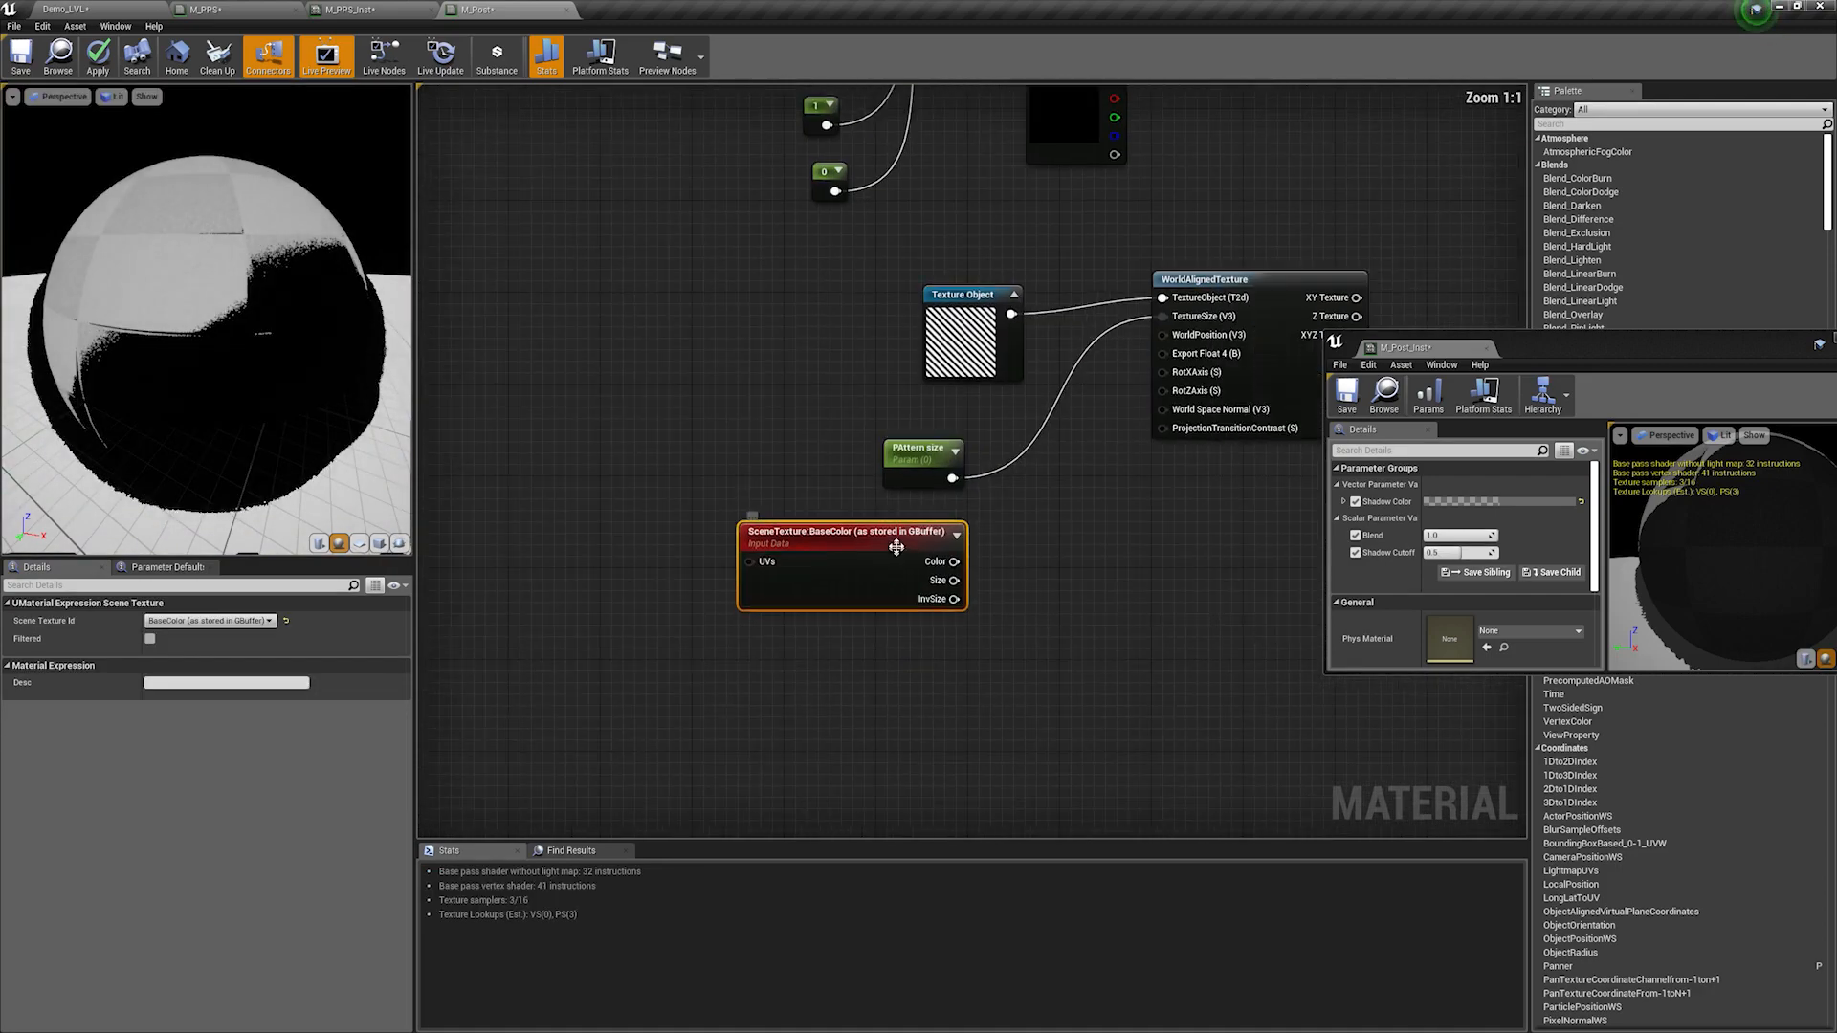
click(208, 621)
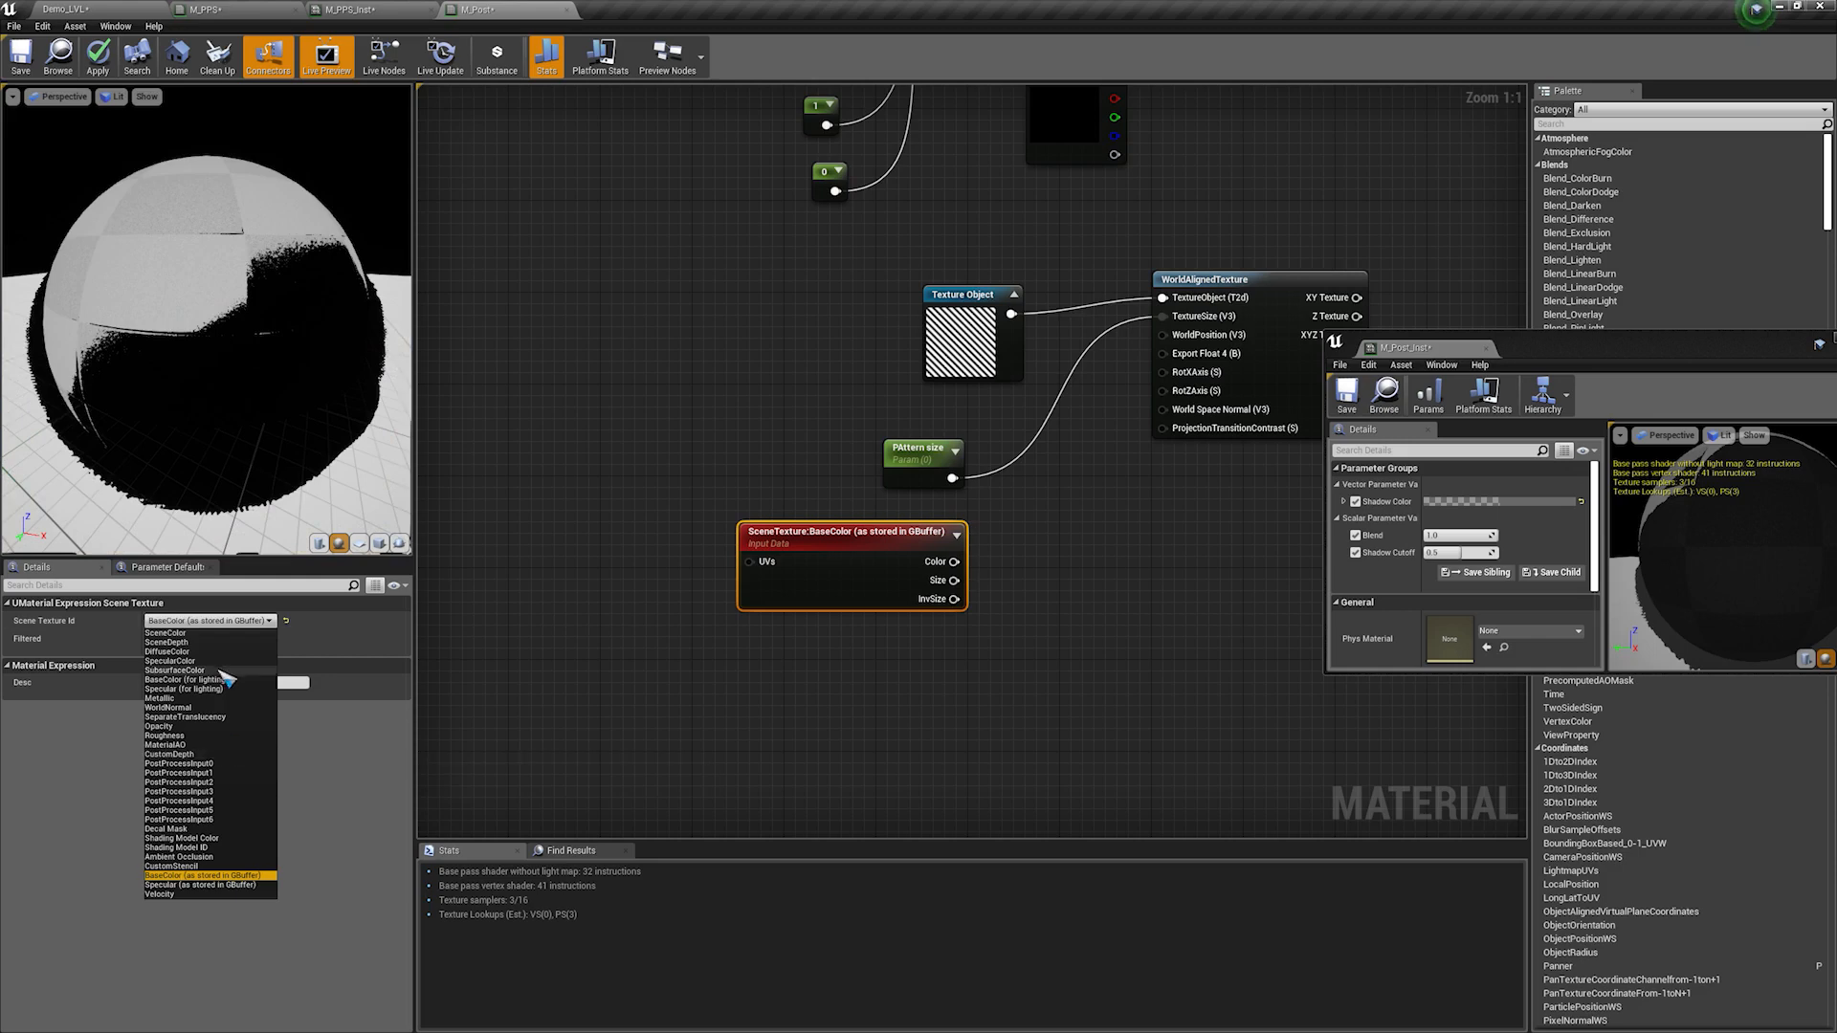
click(169, 708)
Step: Add a ComponentMask node fed by the WorldNormal Color output and enable its B channel alongside R and G
drag(873, 562, 1004, 517)
text(mask)
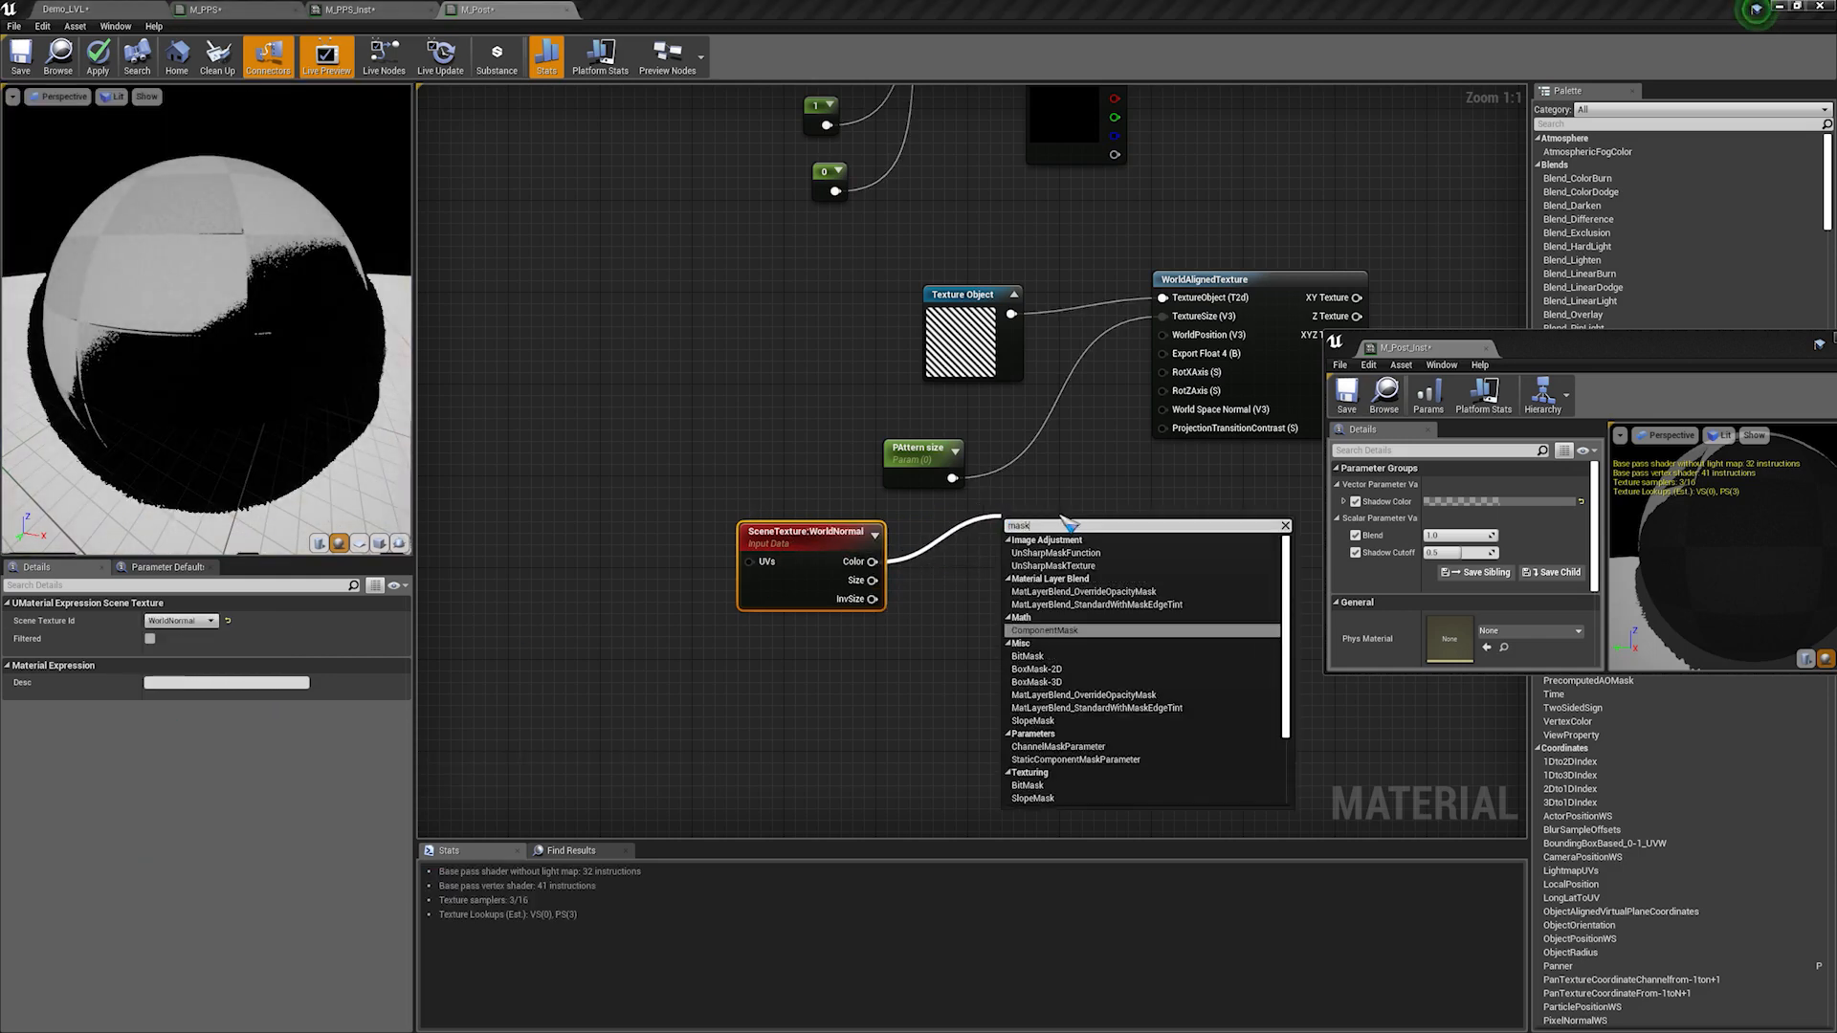
key(Return)
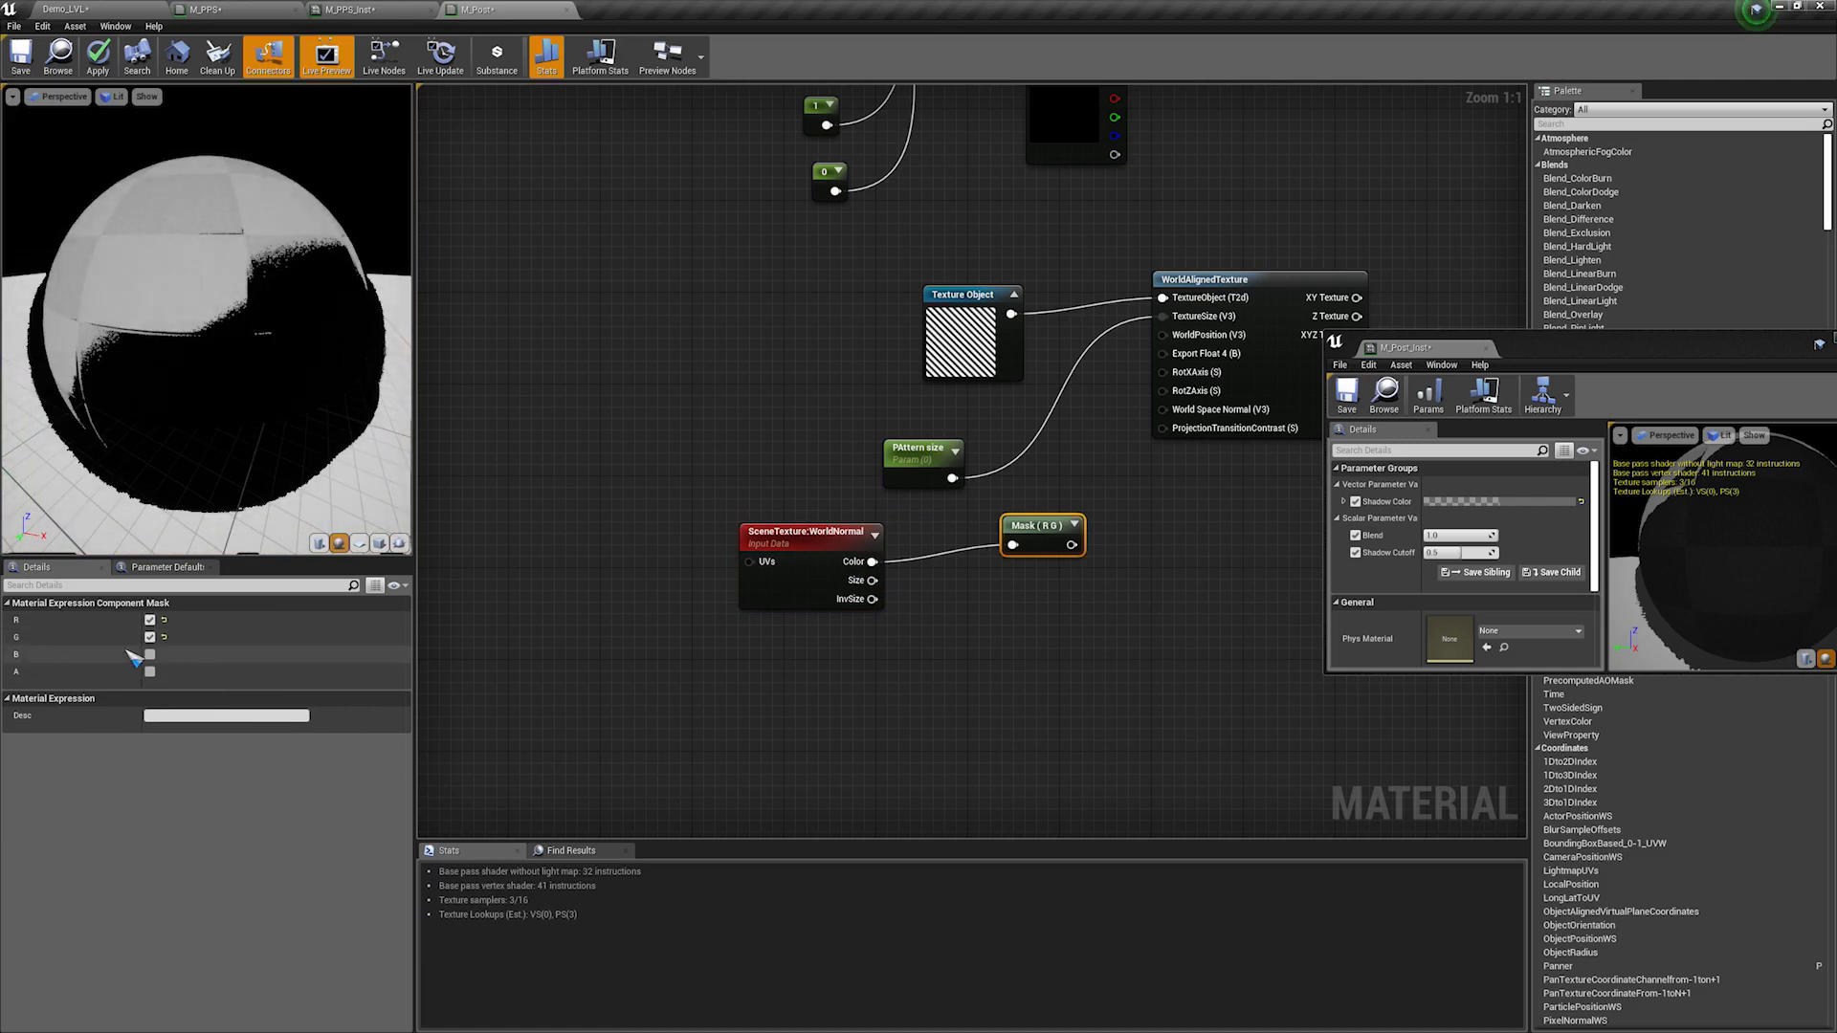
click(150, 655)
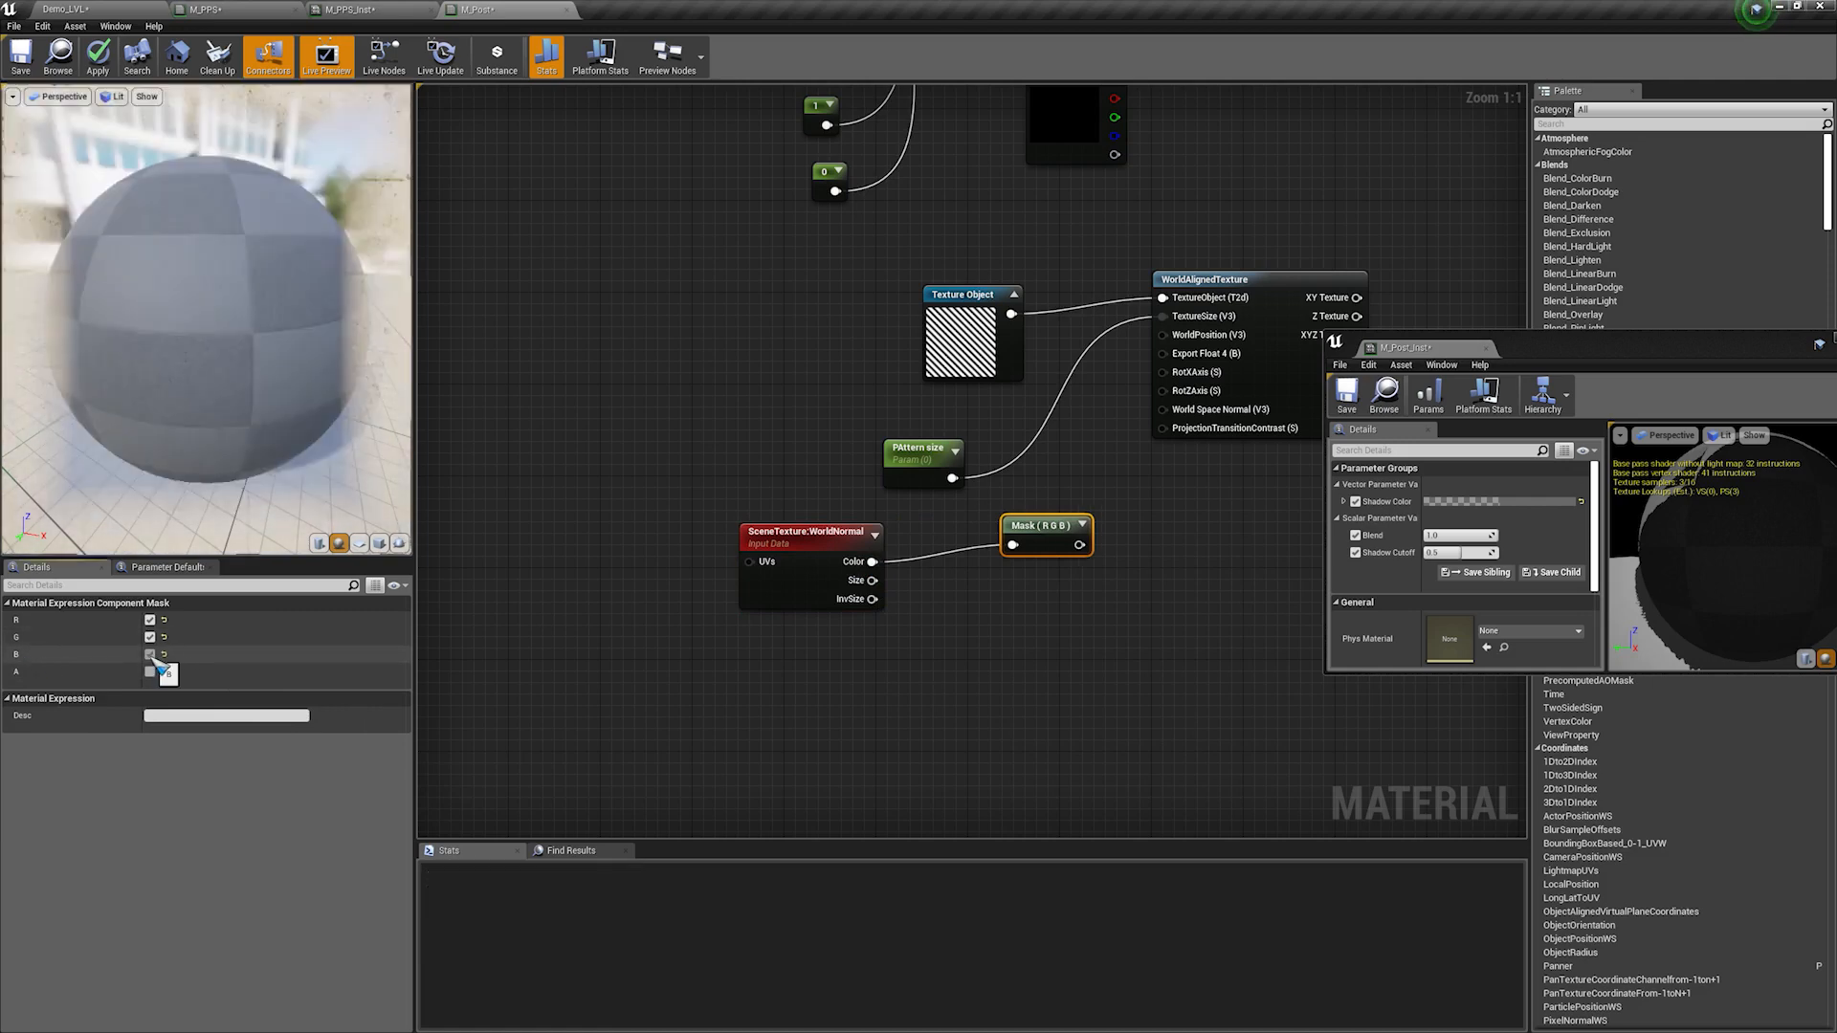
Step: Feed the world-normal mask into WorldAlignedTexture's World Space Normal input and put an R-only component mask on its XYZ Texture output
drag(1039, 527, 1209, 413)
right_drag(1198, 442, 650, 518)
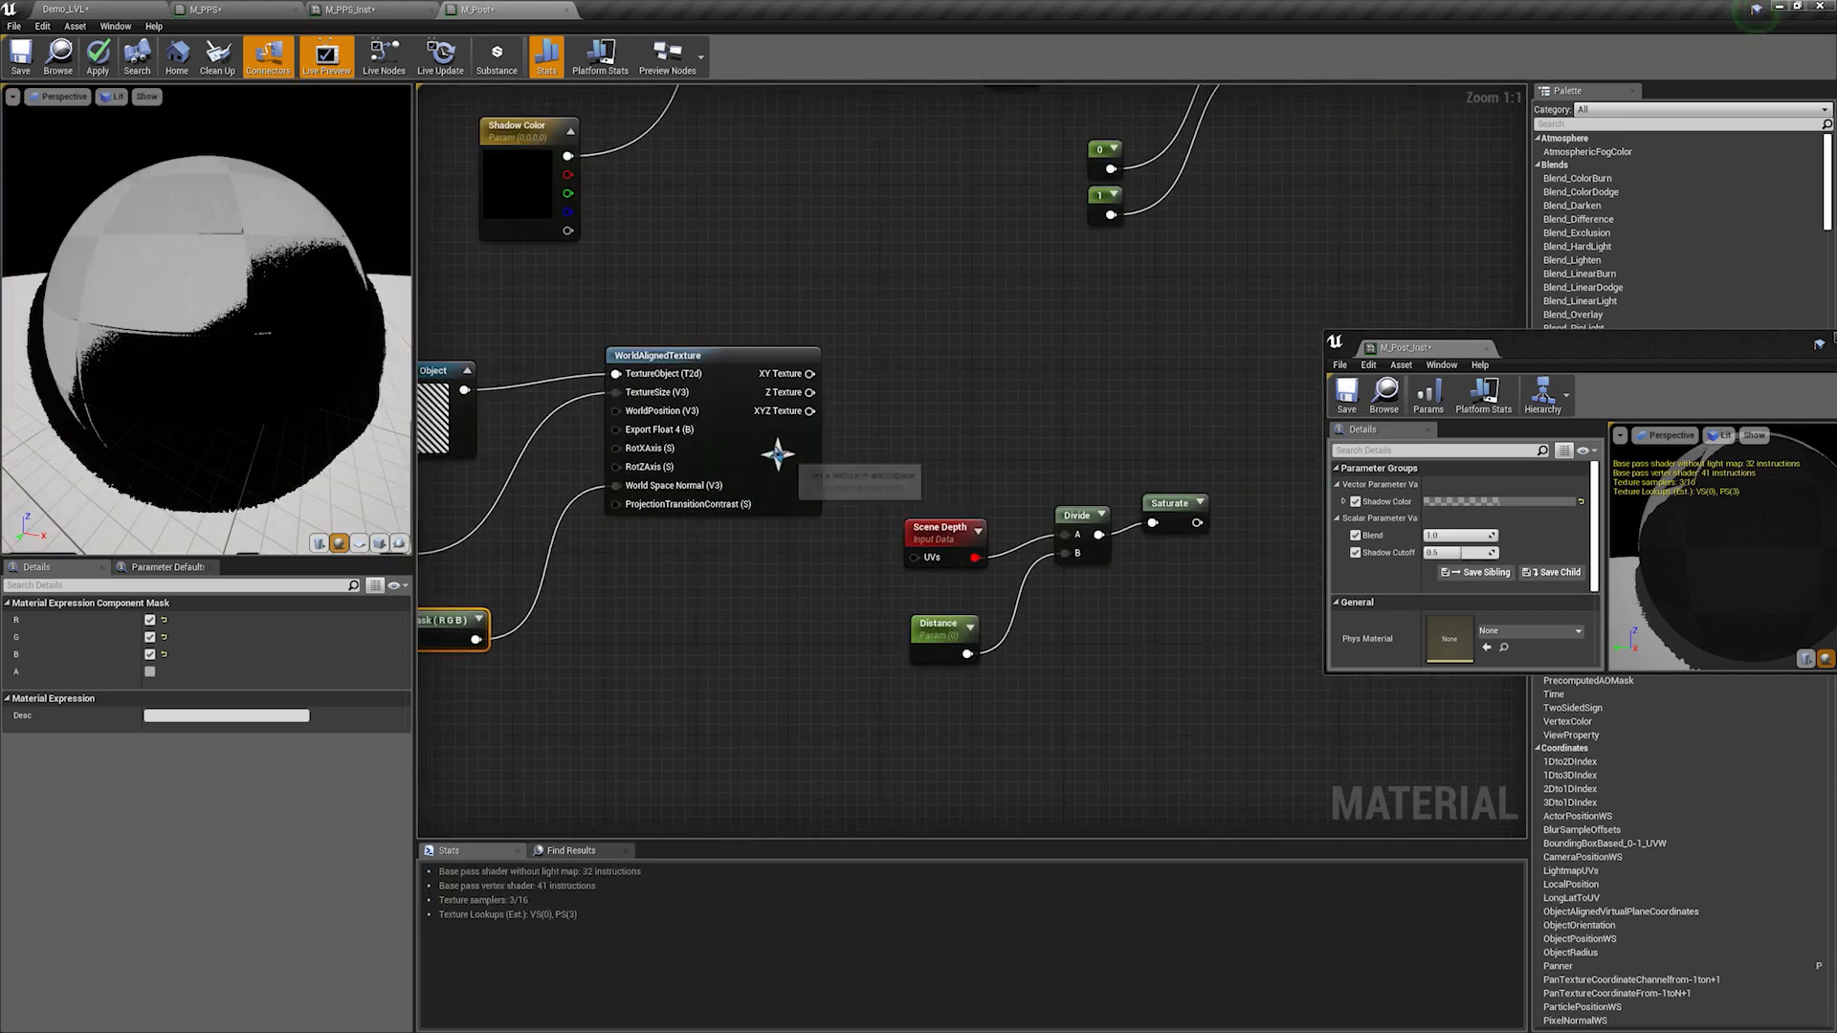
drag(809, 410, 959, 291)
text(mask)
key(Return)
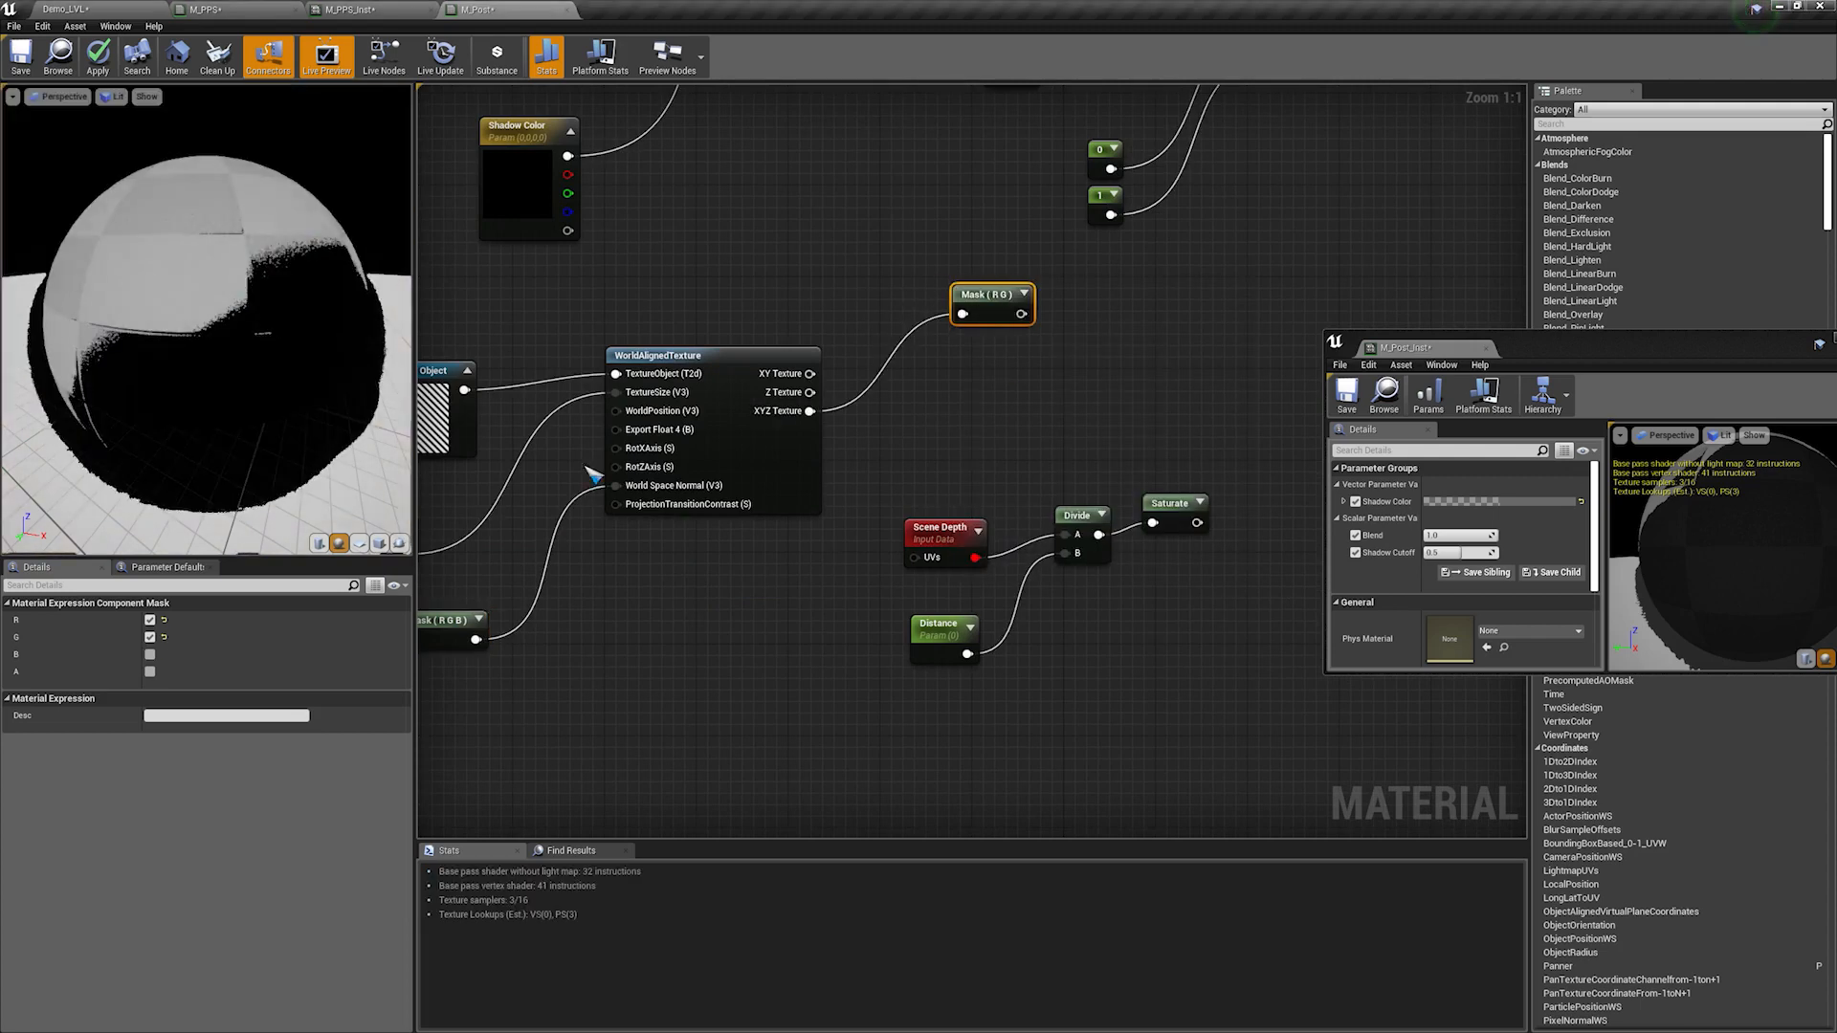
click(149, 637)
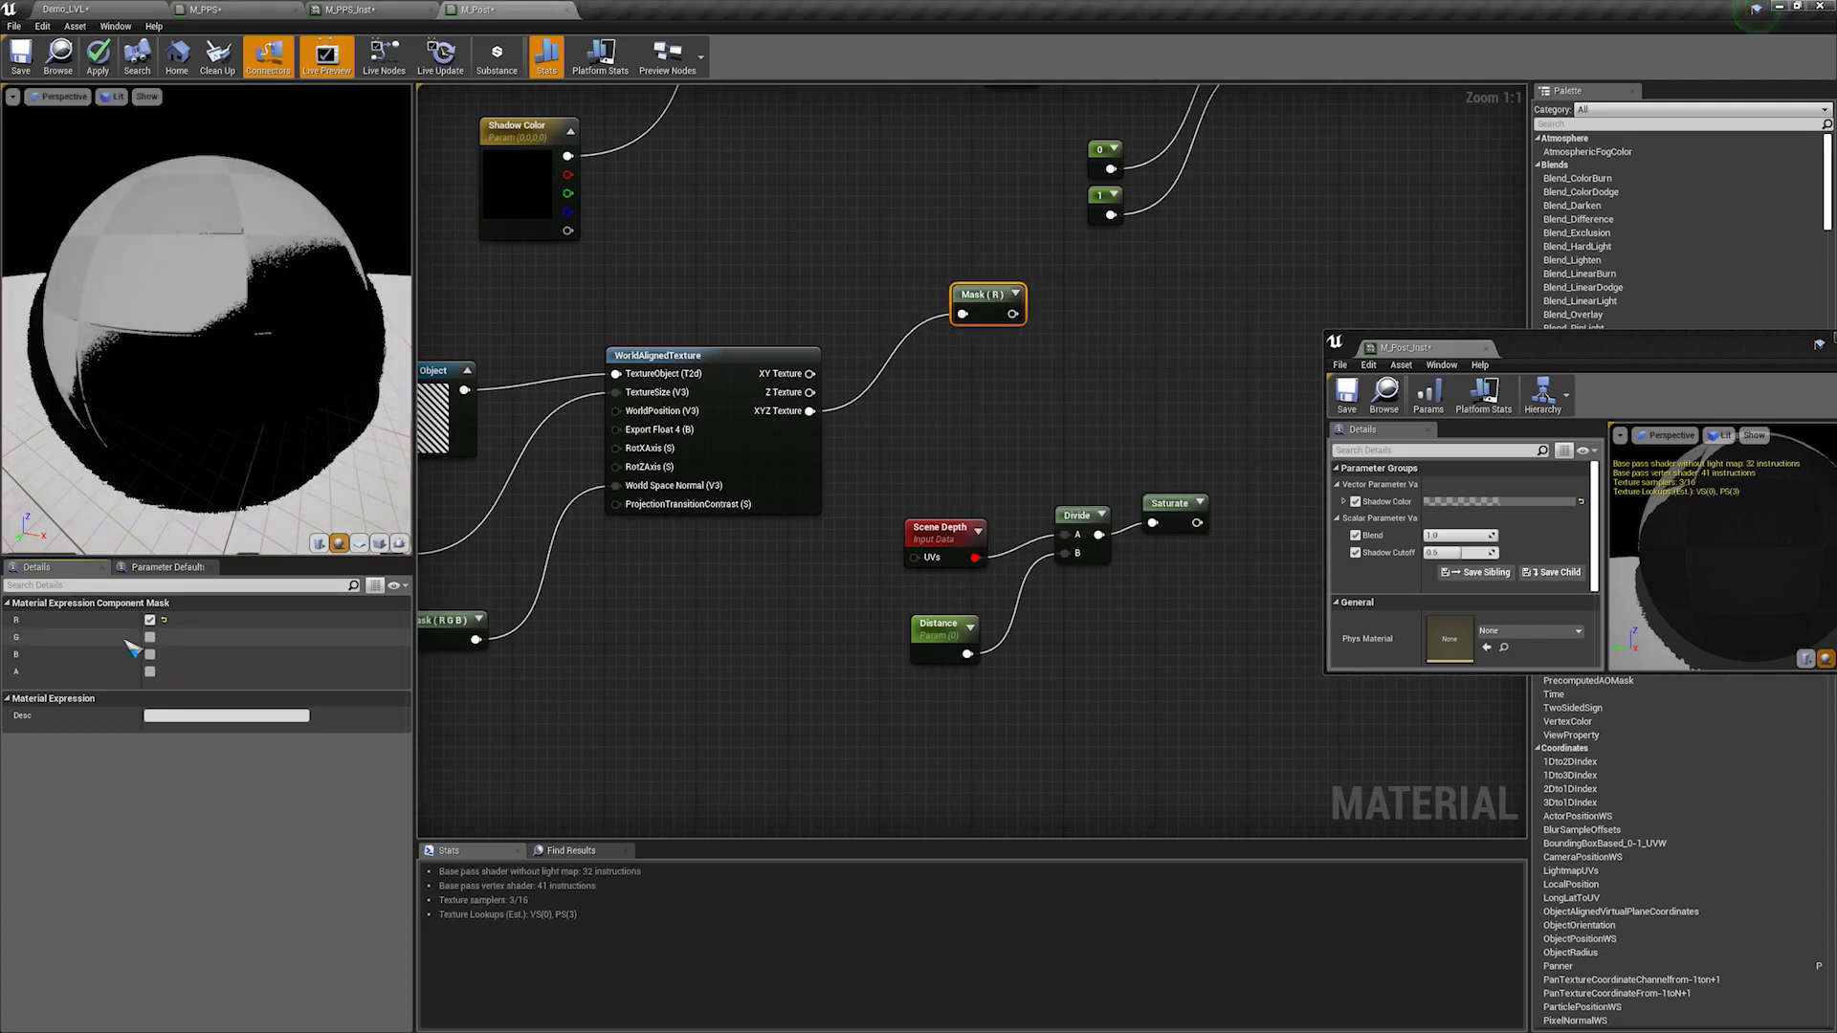
drag(978, 314, 896, 410)
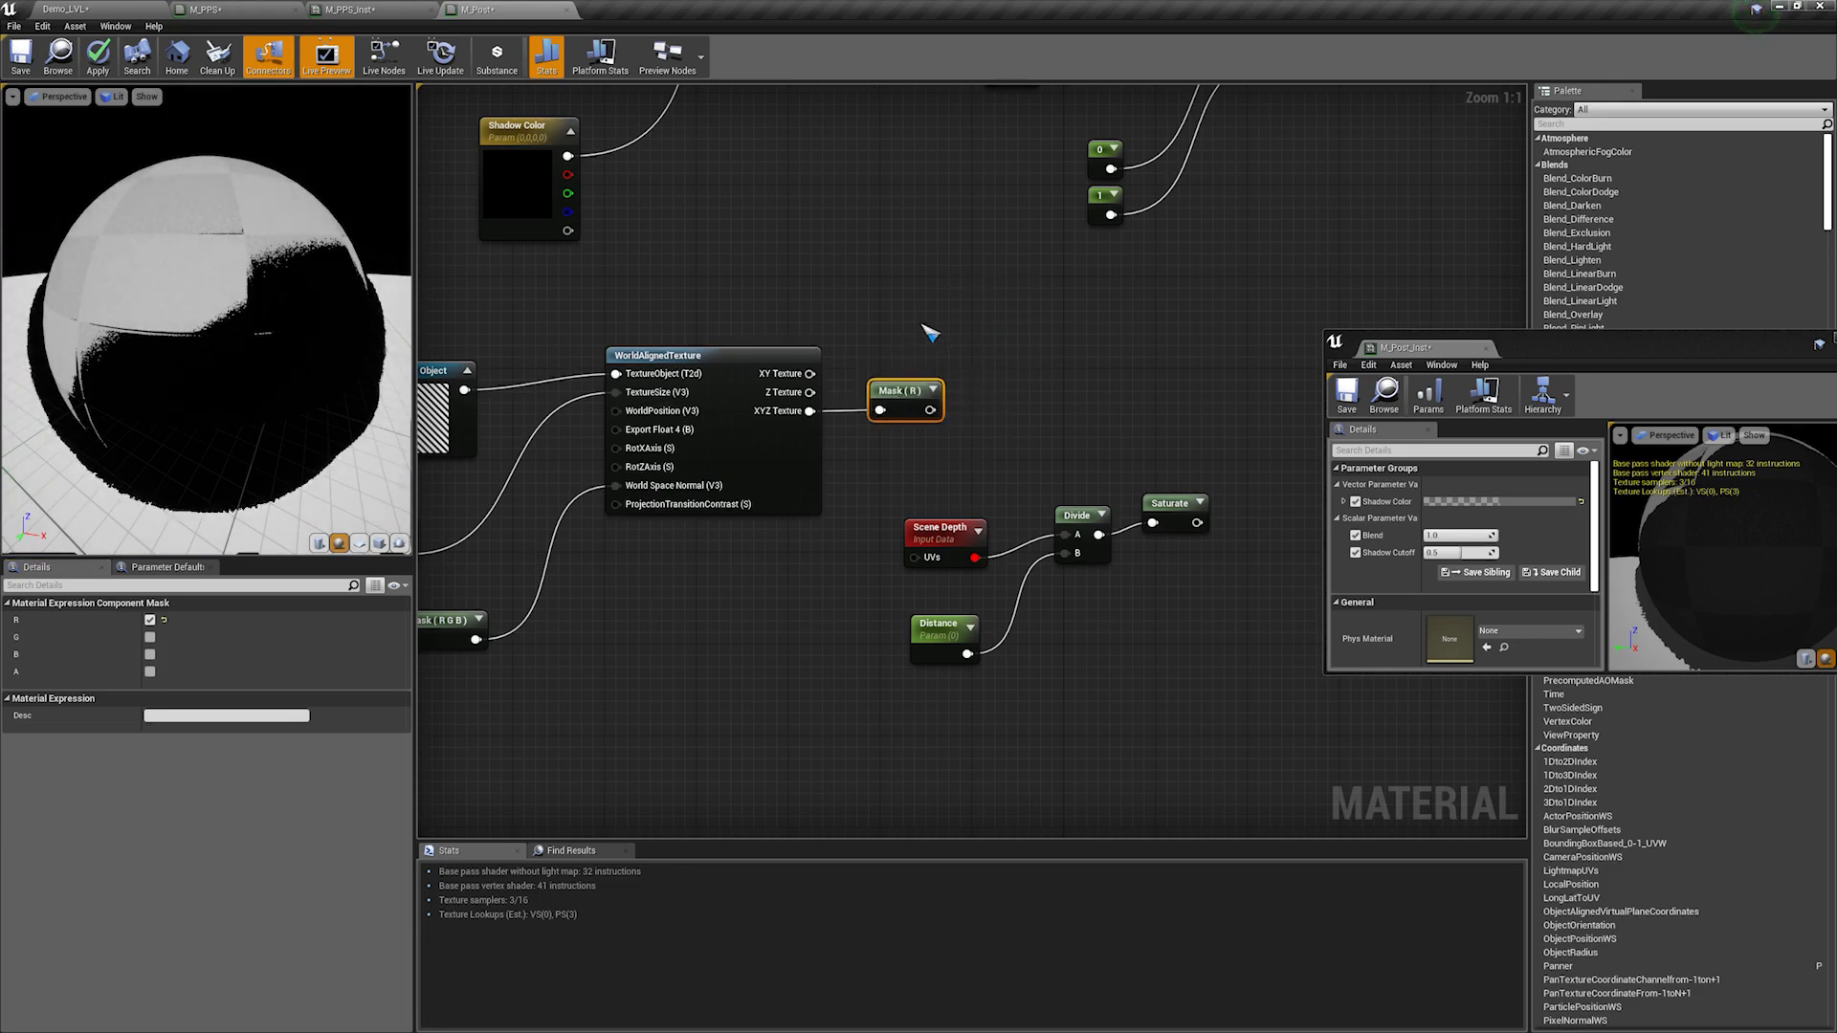
Step: Connect the R mask directly to the material's Emissive Color and apply the material to preview the pattern
right_drag(1011, 296, 673, 478)
scroll(784, 377, down, 2)
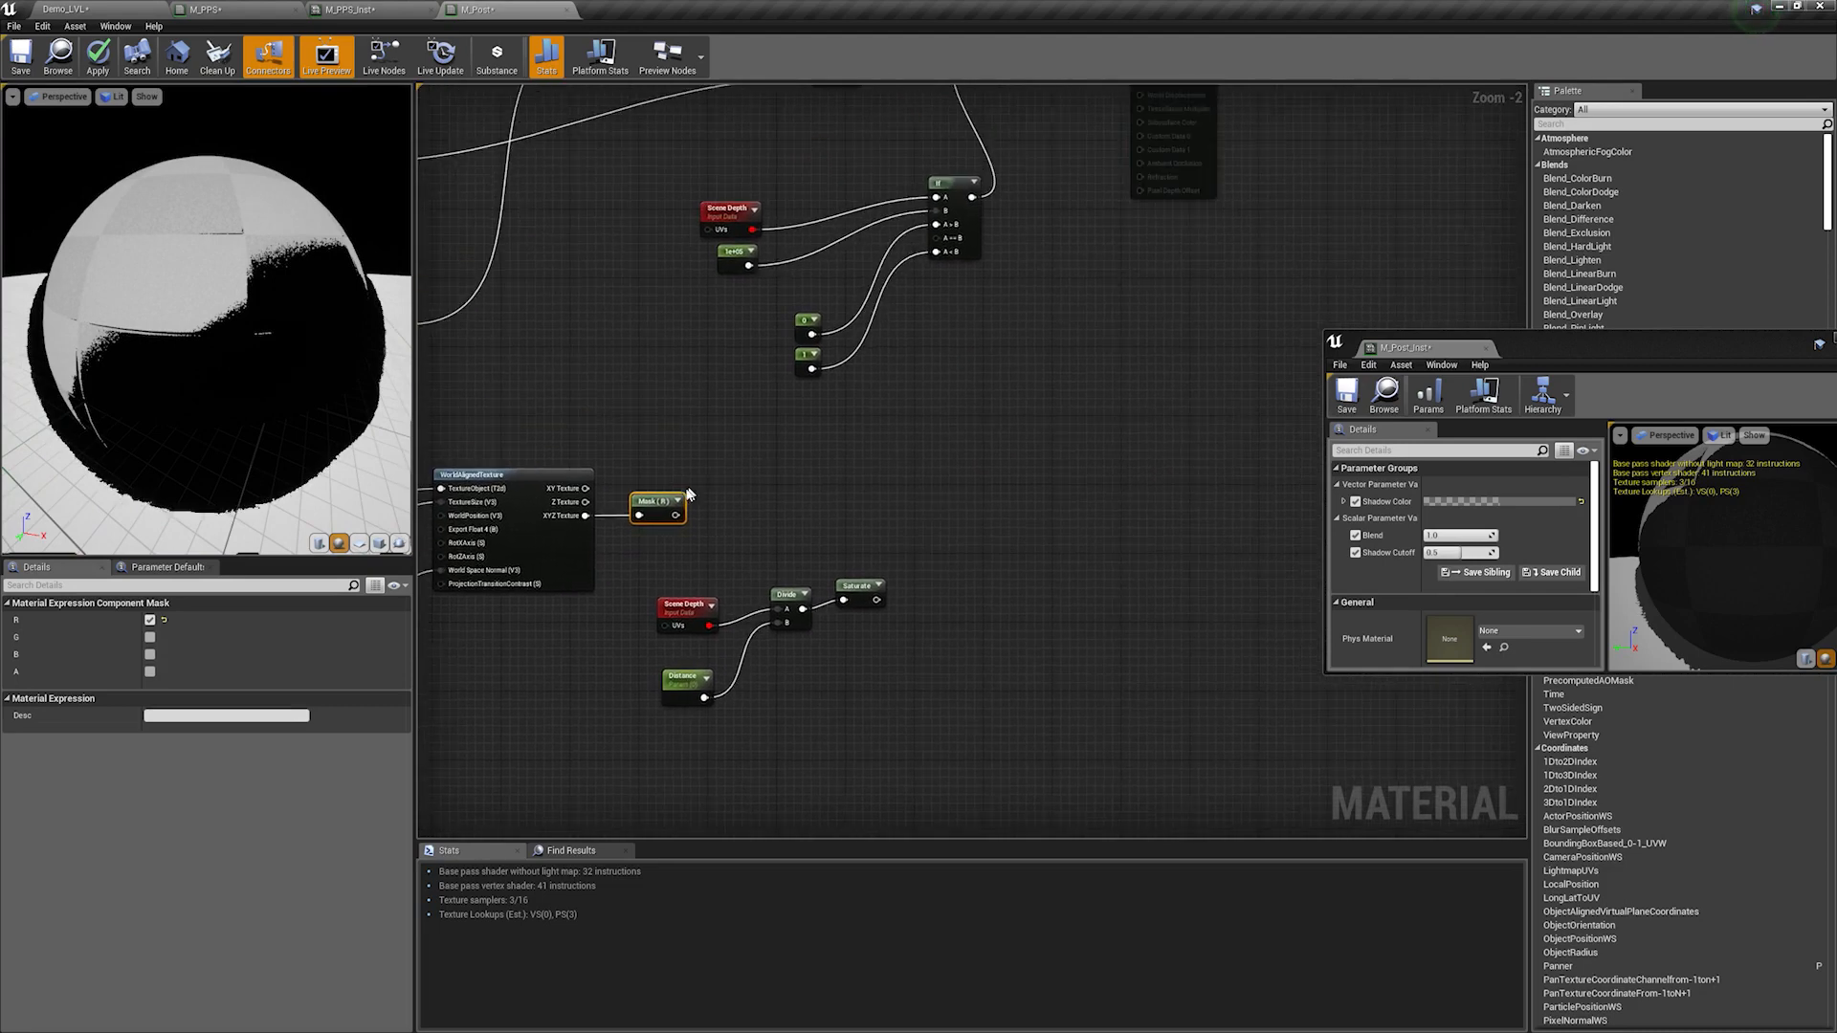
right_click(676, 516)
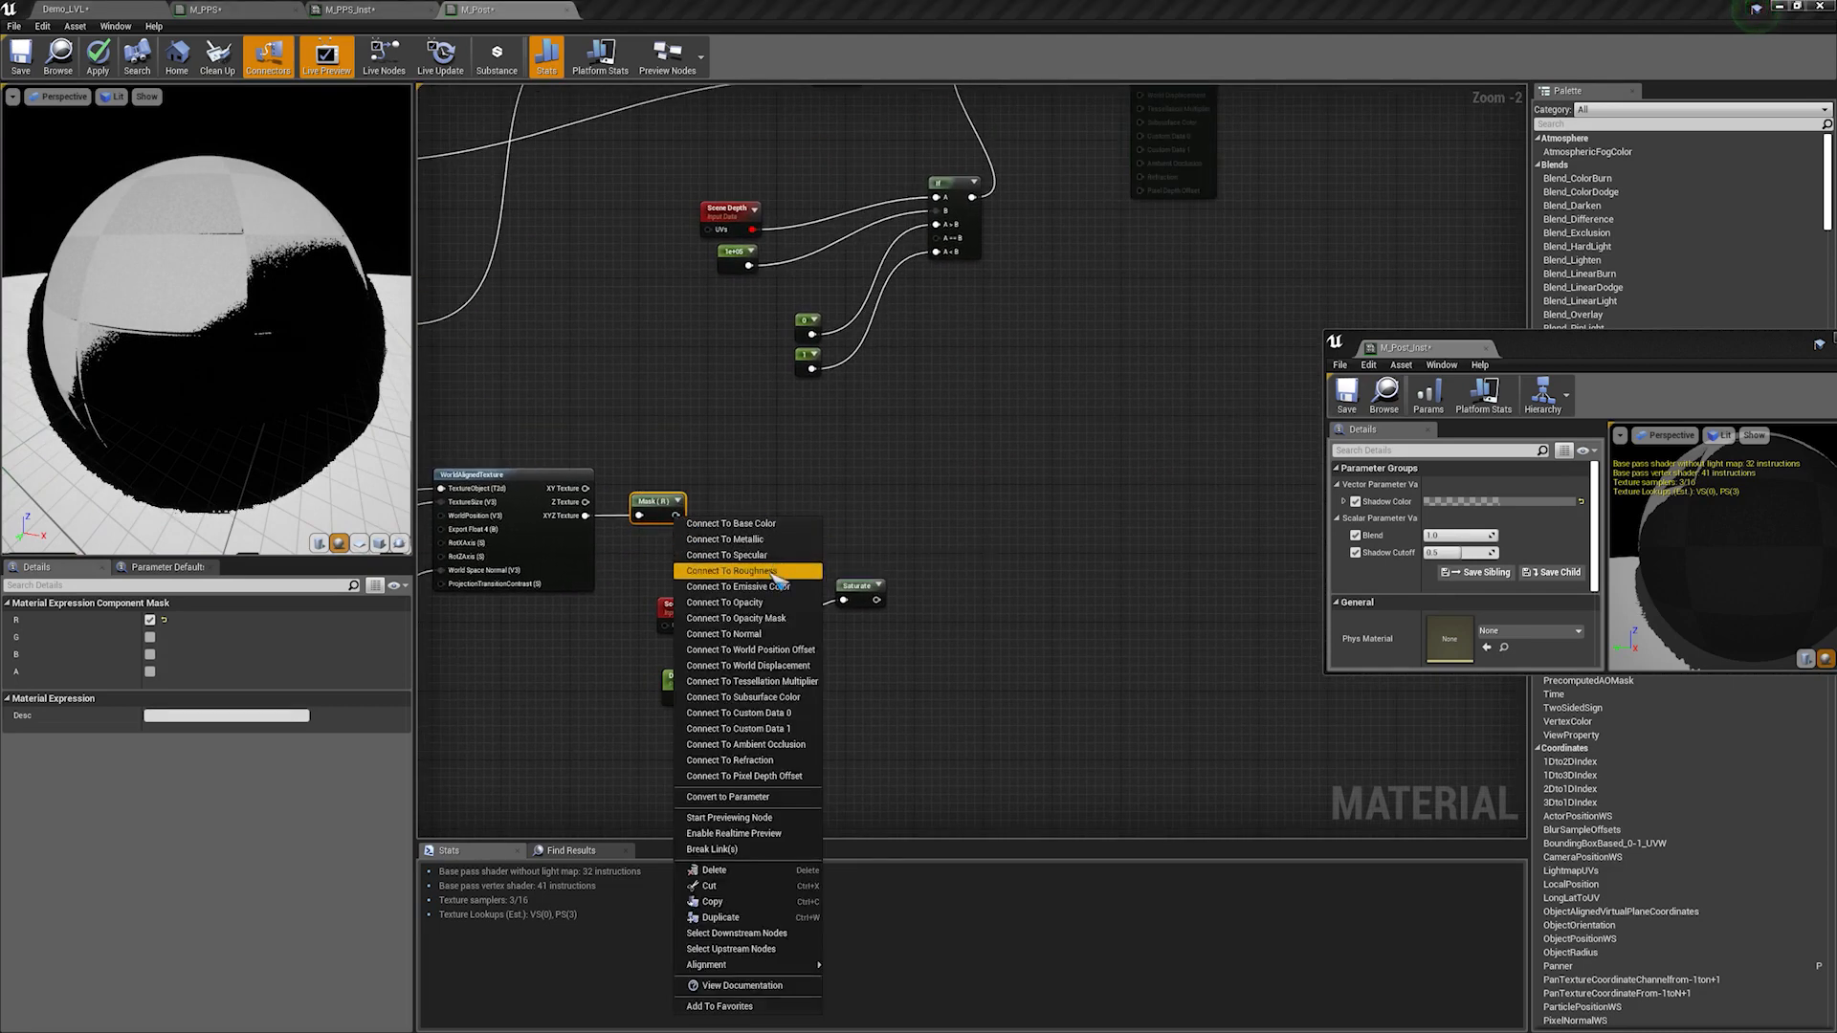
click(754, 587)
click(97, 54)
Step: In the level, override the pattern size parameter of M_Post_Inst with 100 and inspect the stripes on the scene
click(65, 9)
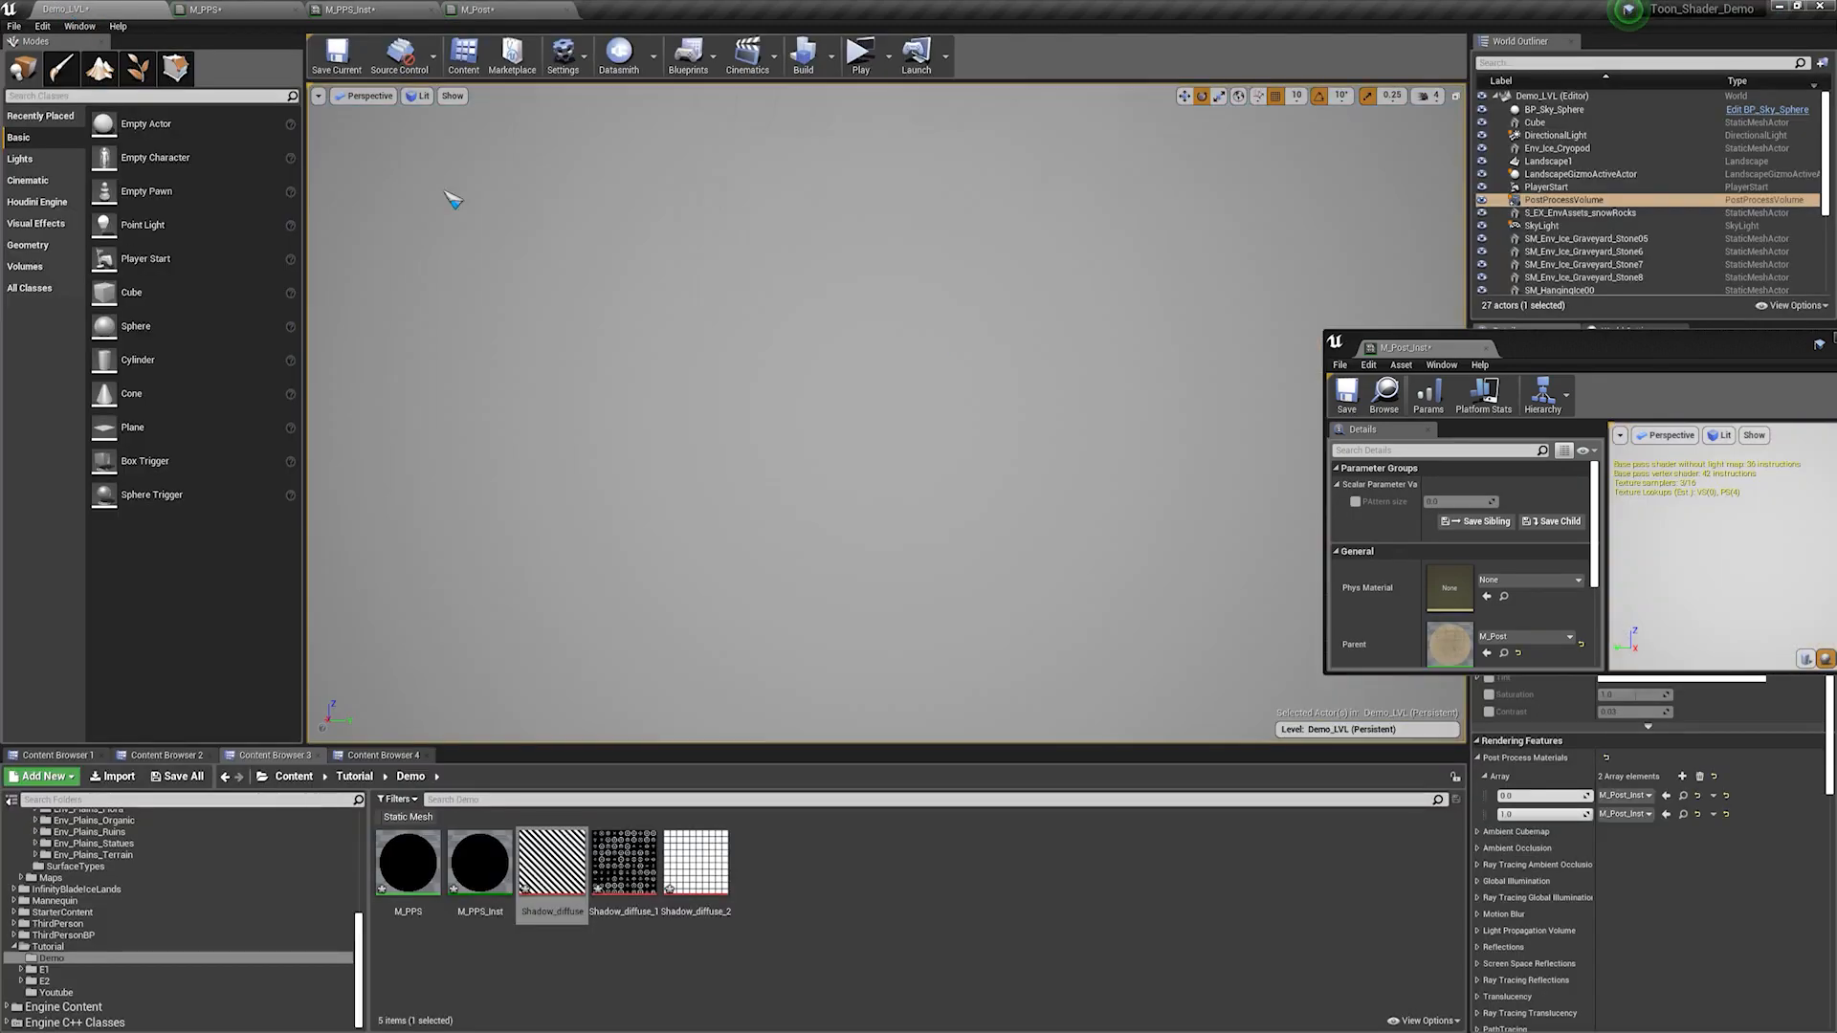
click(1356, 502)
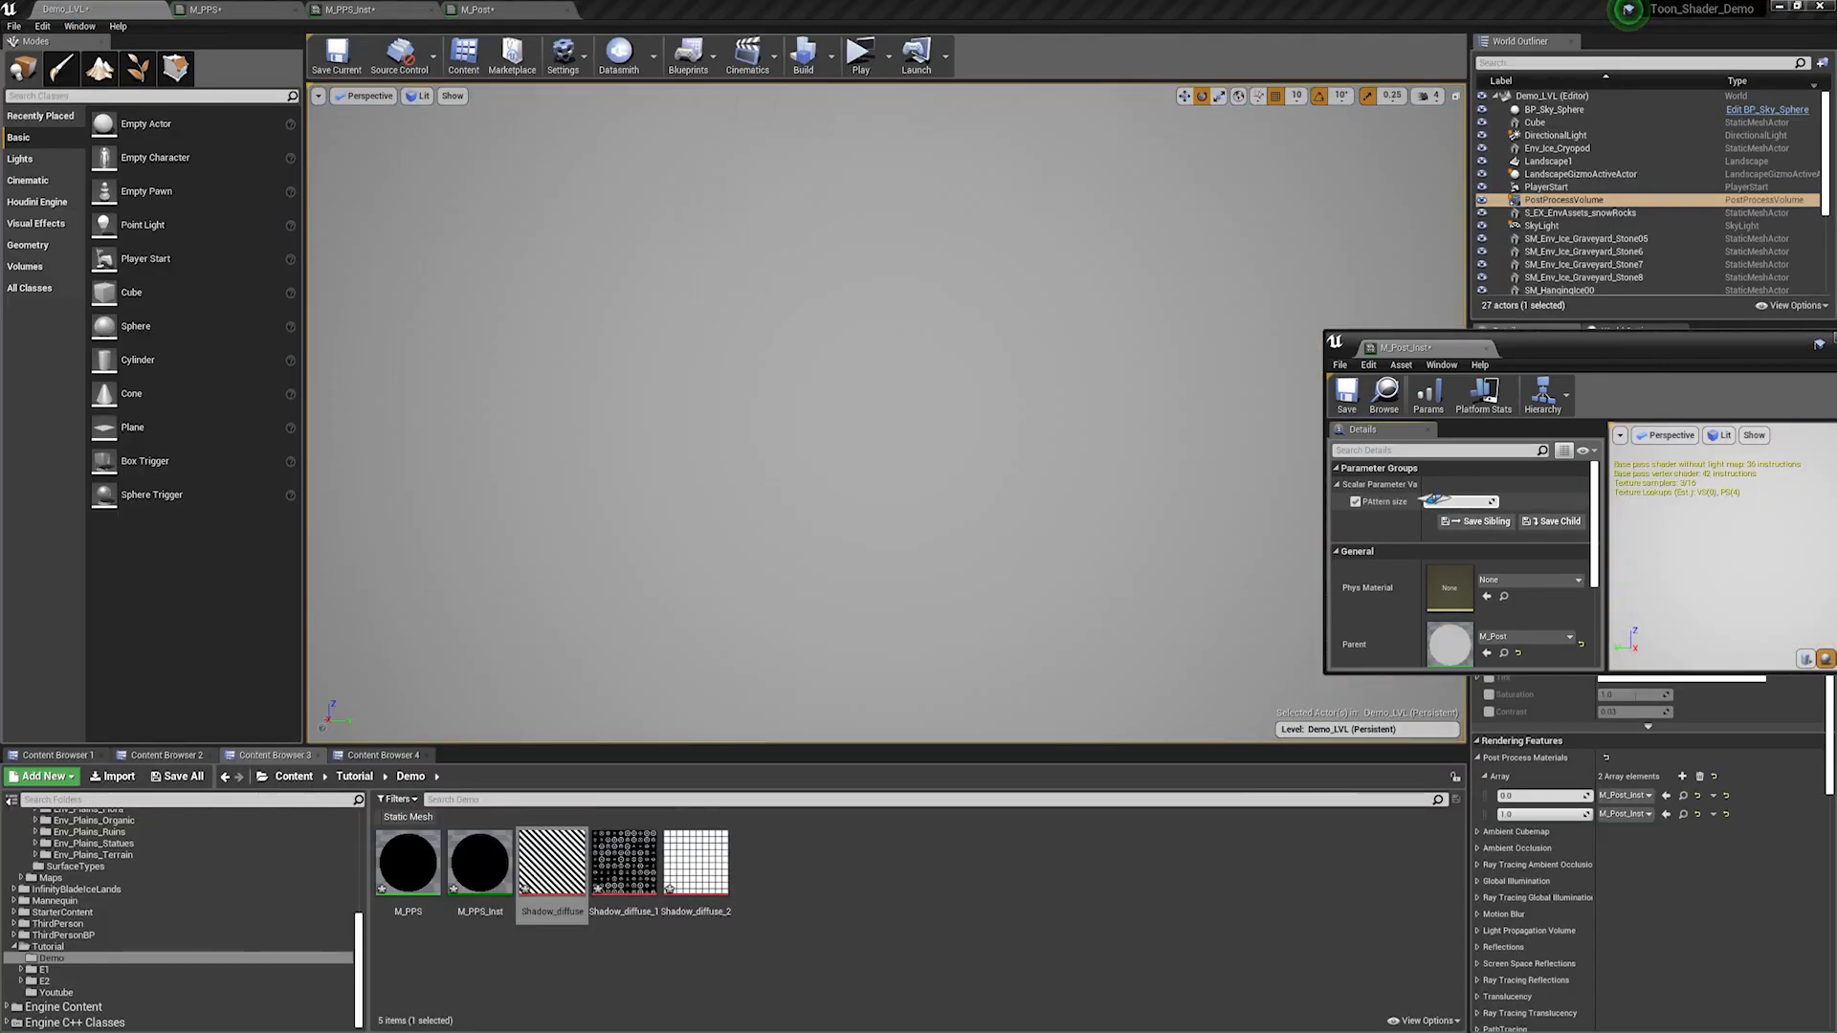
text(100)
key(Return)
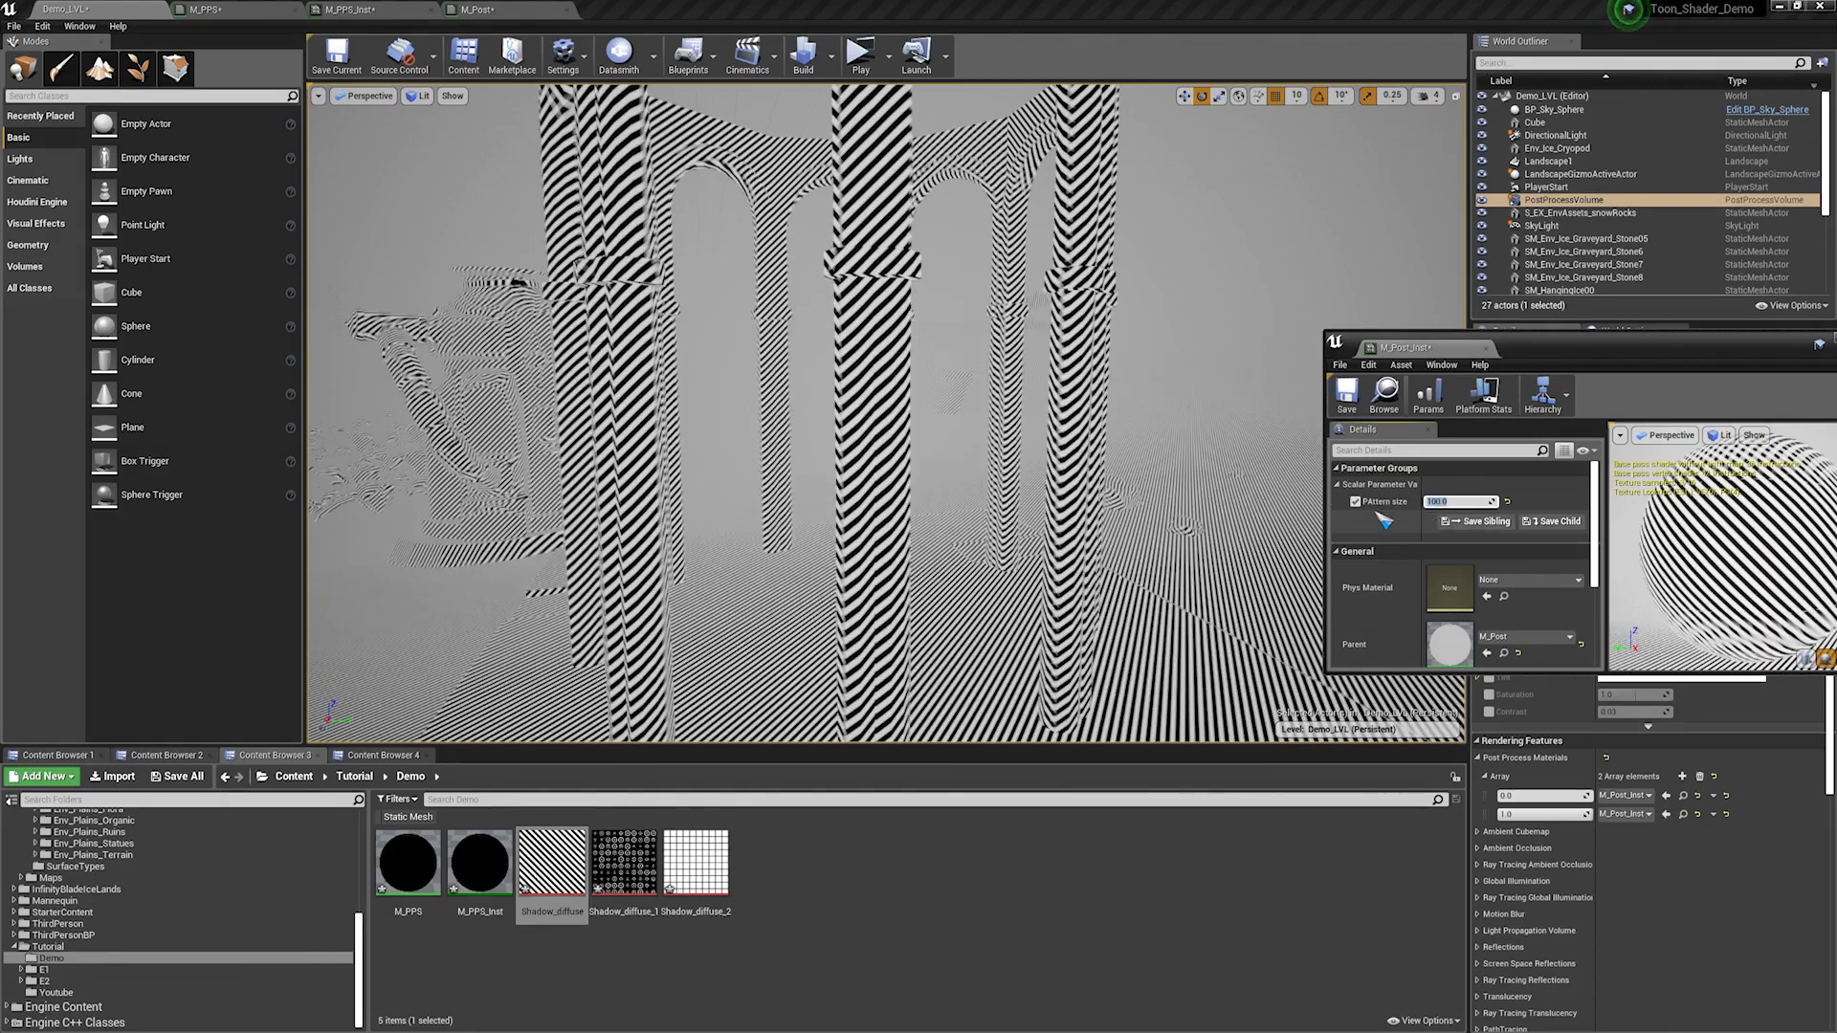
right_drag(886, 413, 976, 417)
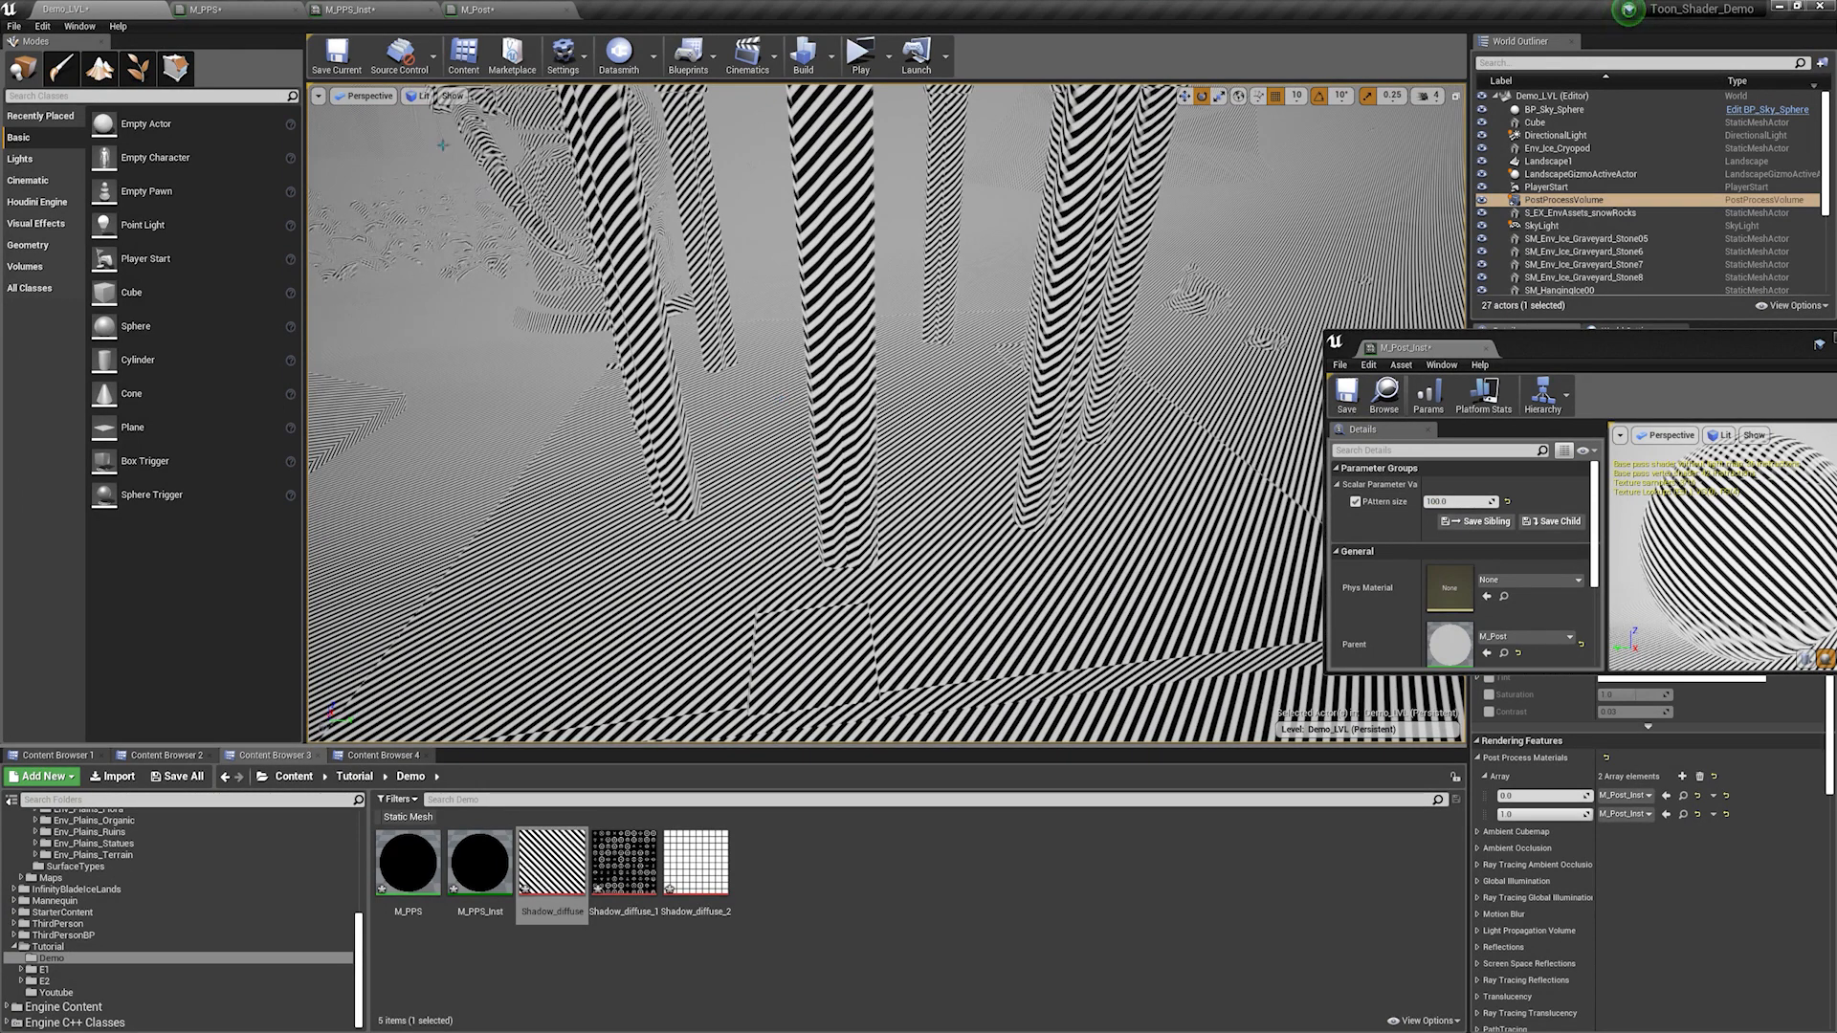
Step: In the M_Post graph, reconnect the final Lerp's output to Emissive Color in place of the pattern mask
click(492, 8)
right_drag(888, 304, 799, 538)
alt+click(1055, 262)
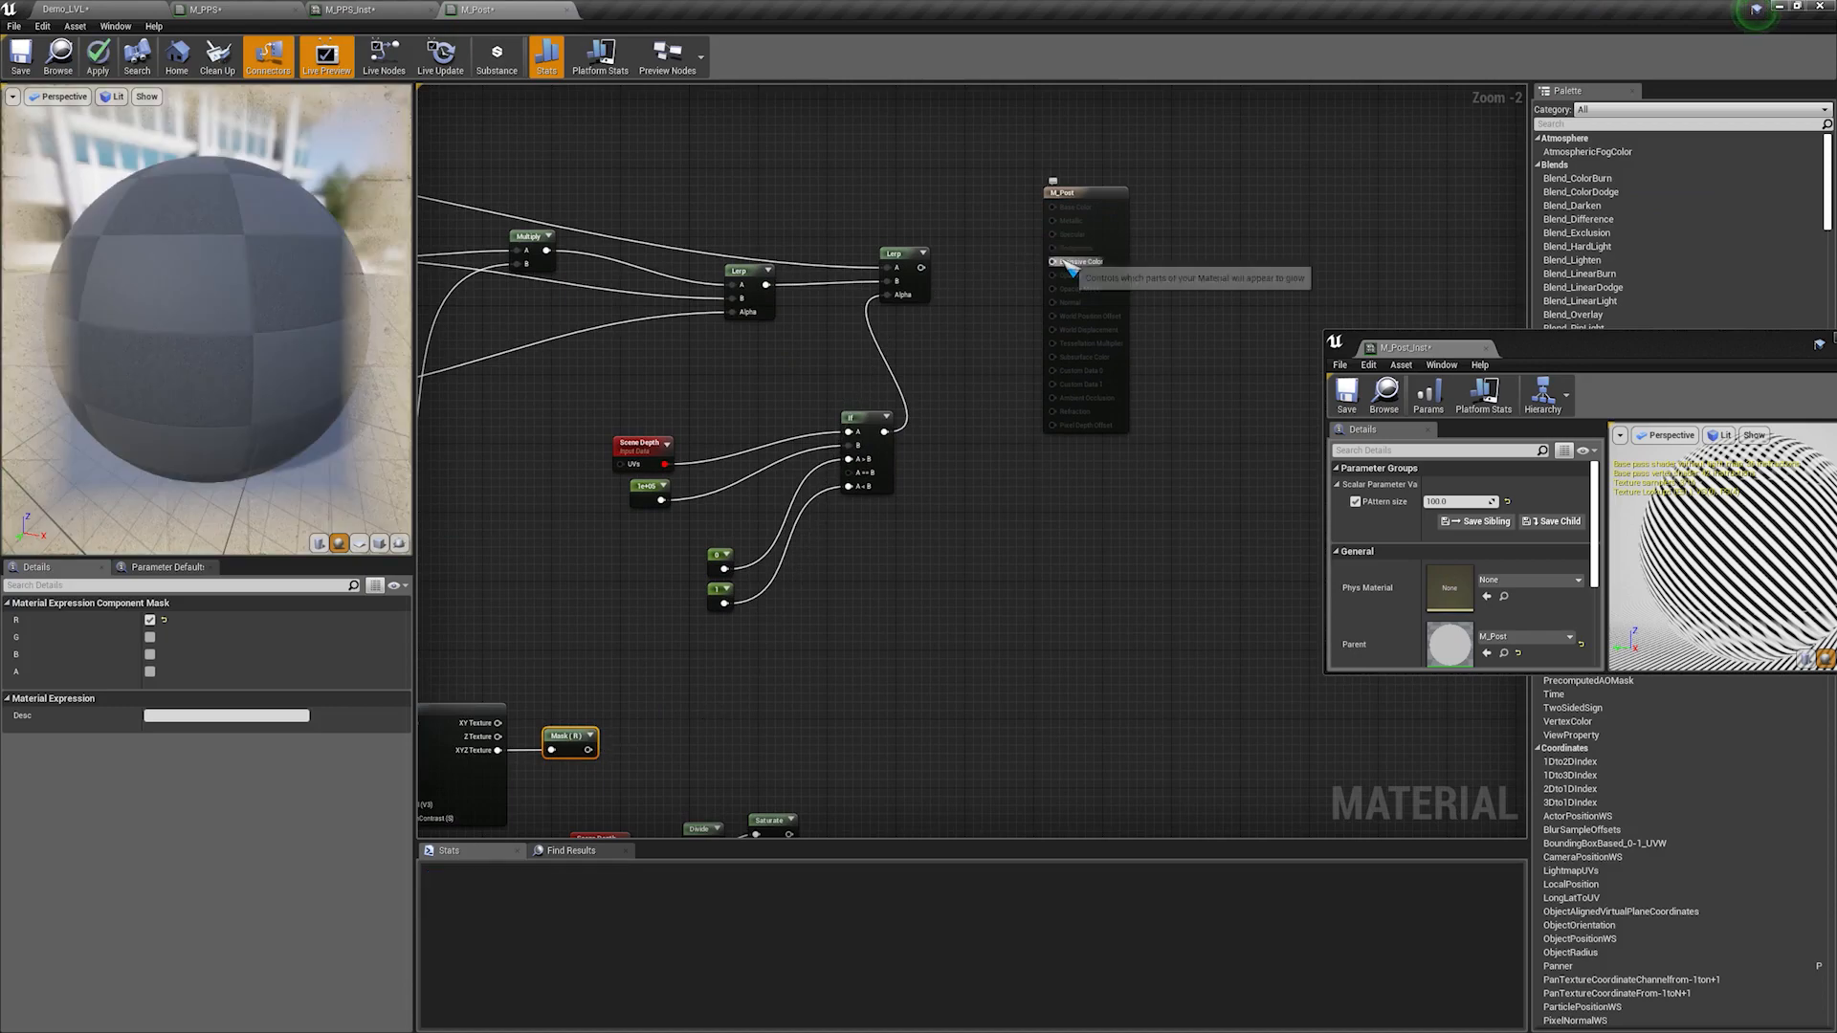
drag(921, 269, 1053, 263)
Step: Shift the Scene Depth If node group slightly upward and space the shadow Lerp farther from the Multiply node
drag(1111, 599, 590, 451)
mouse_move(875, 419)
mouse_down()
mouse_move(897, 410)
mouse_move(878, 392)
mouse_up()
right_drag(431, 374, 813, 342)
scroll(813, 342, up, 2)
drag(1236, 205, 1302, 205)
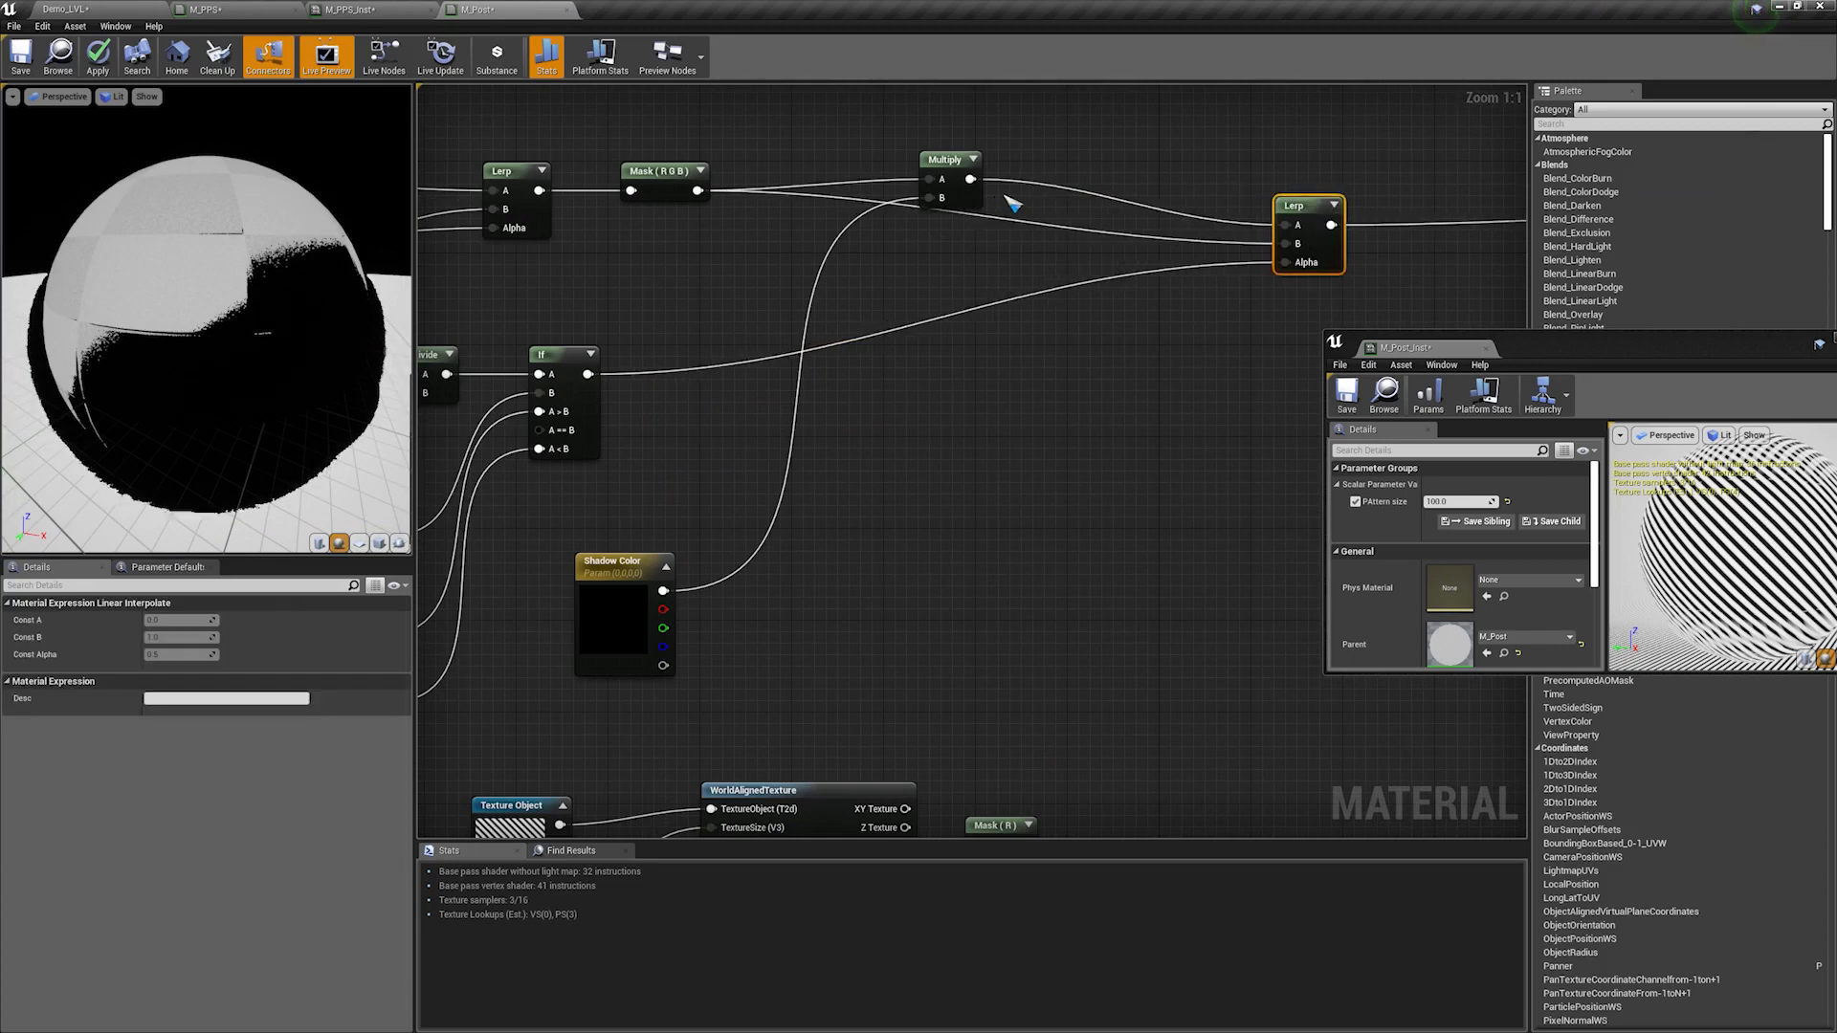
click(974, 195)
Step: Add a Lerp node with Shadow Color as its A input and the pattern's R mask as its Alpha
right_drag(1027, 399, 936, 413)
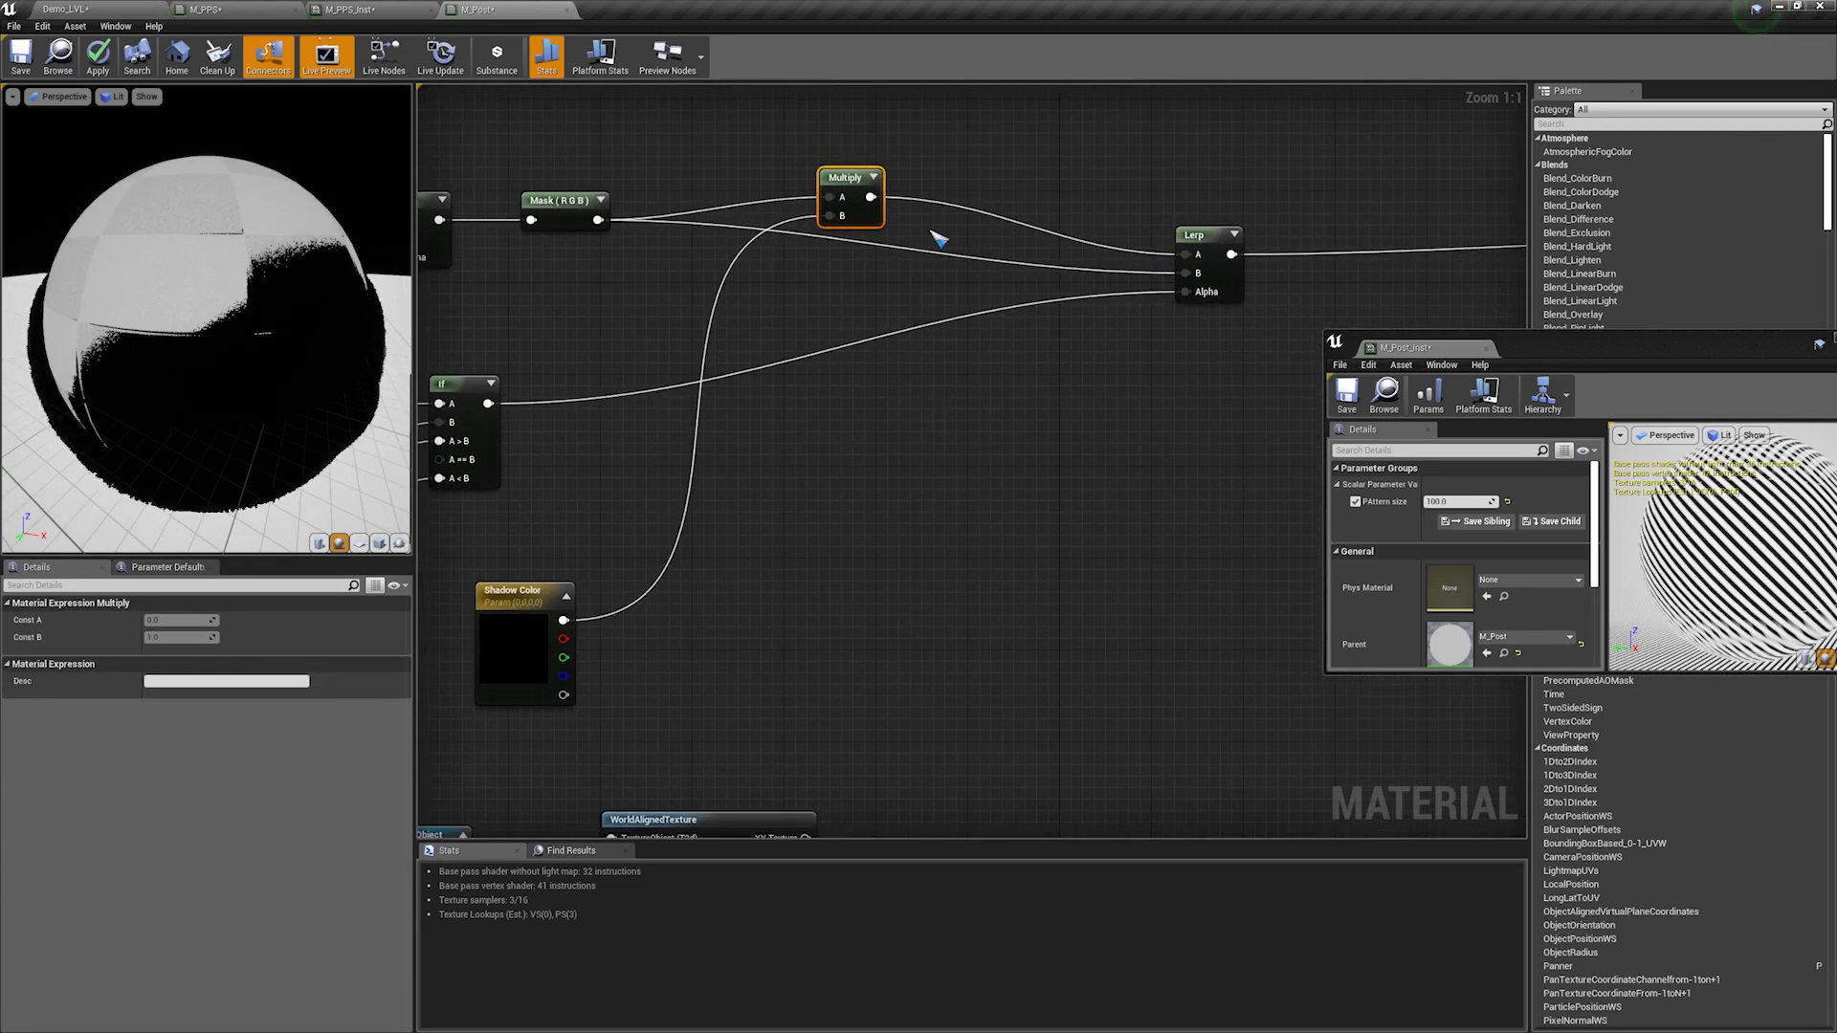
click(974, 375)
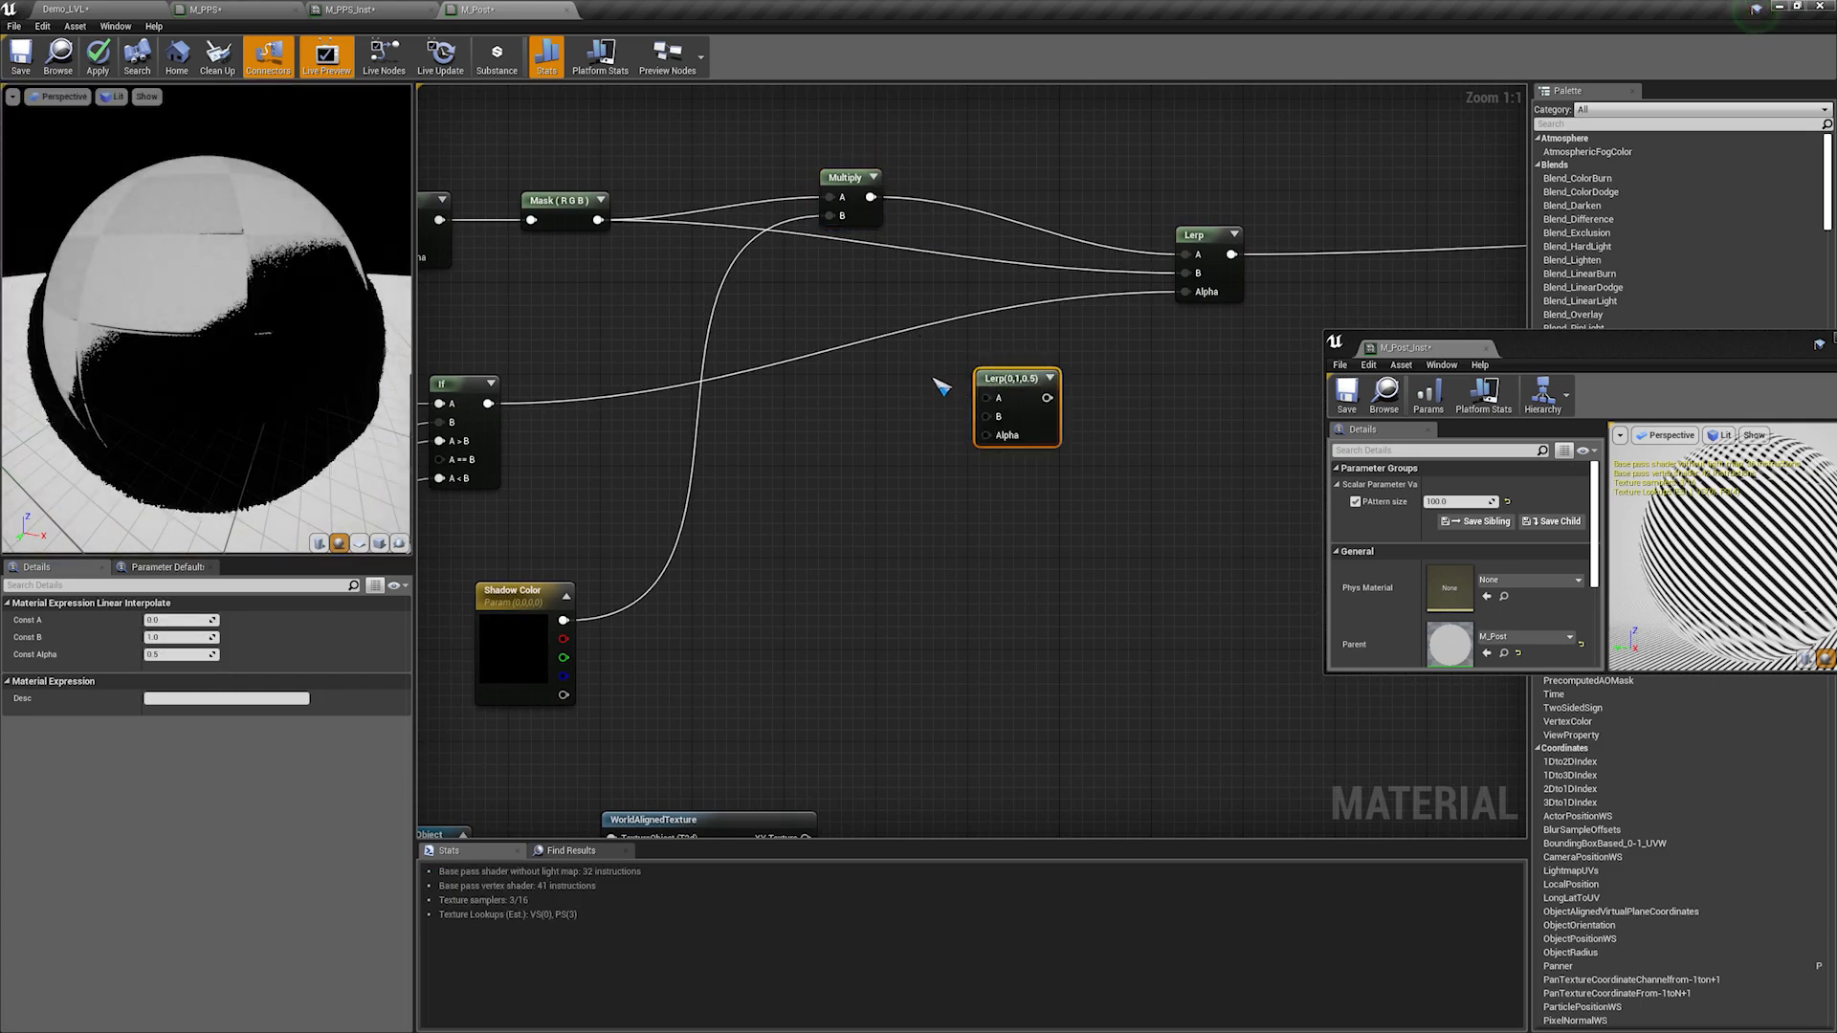
right_drag(904, 392, 910, 371)
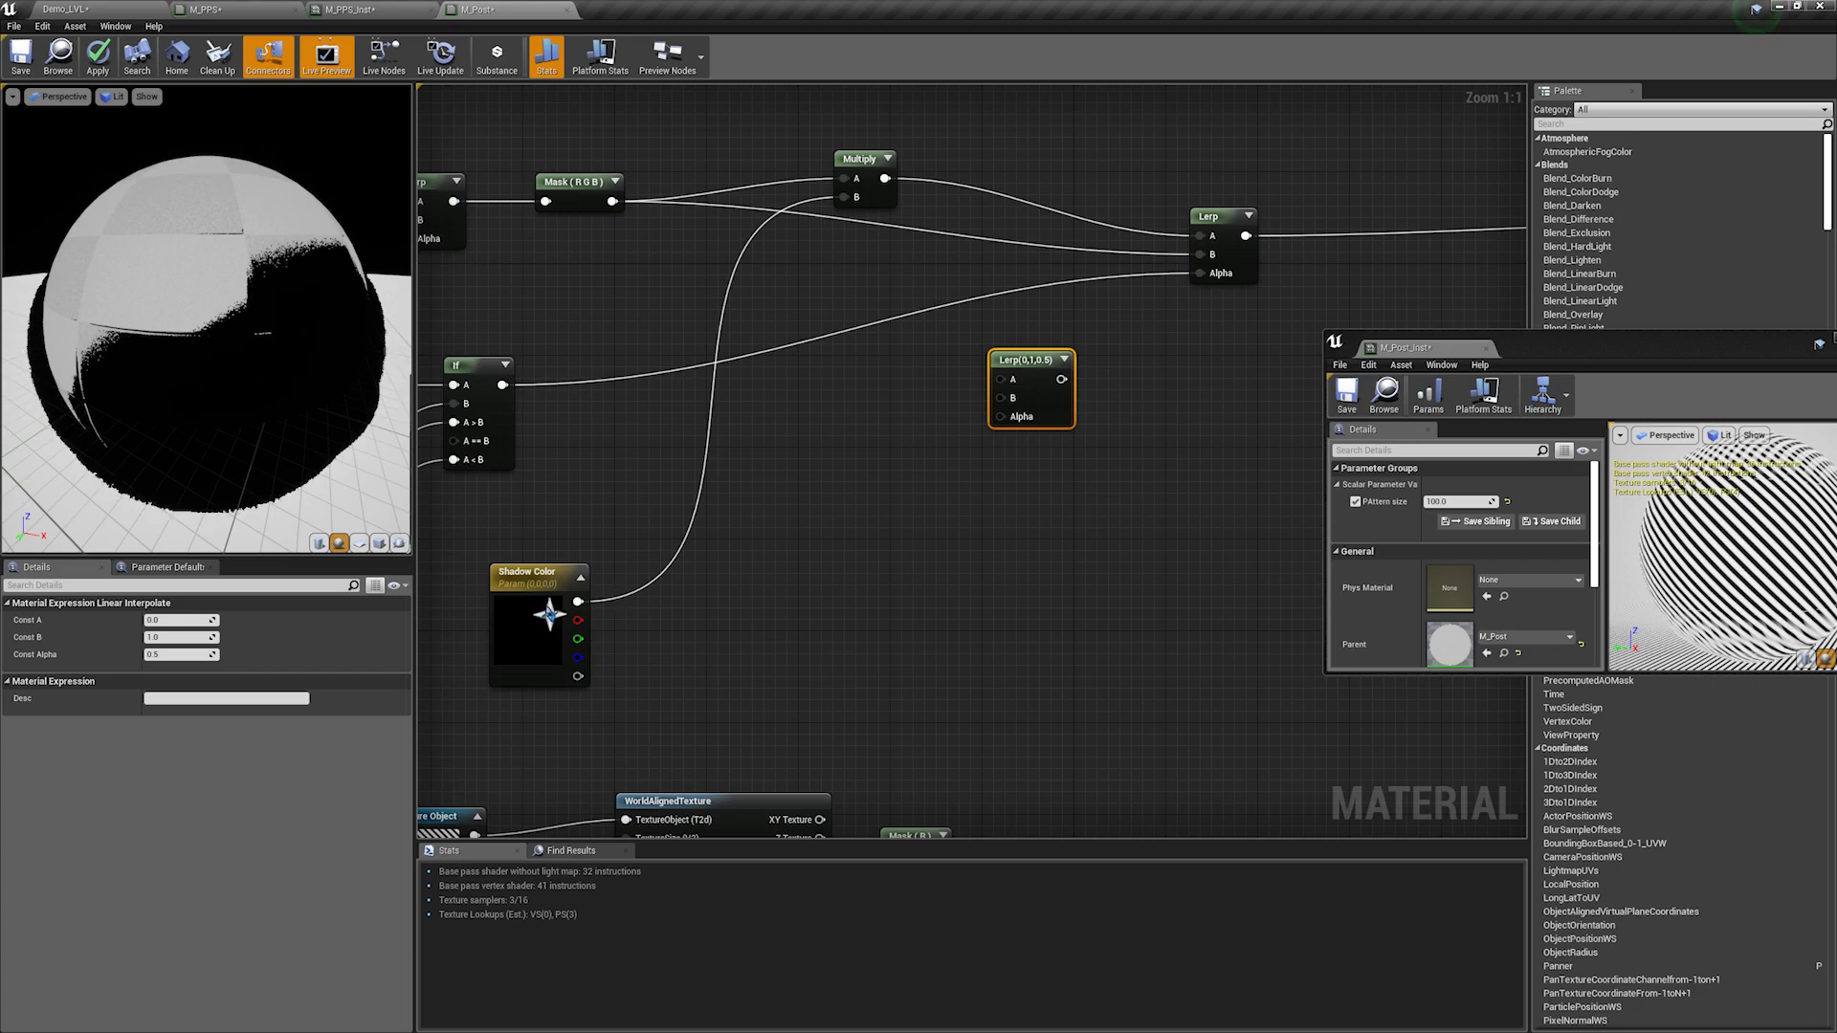
drag(578, 601, 745, 593)
right_drag(746, 593, 1028, 226)
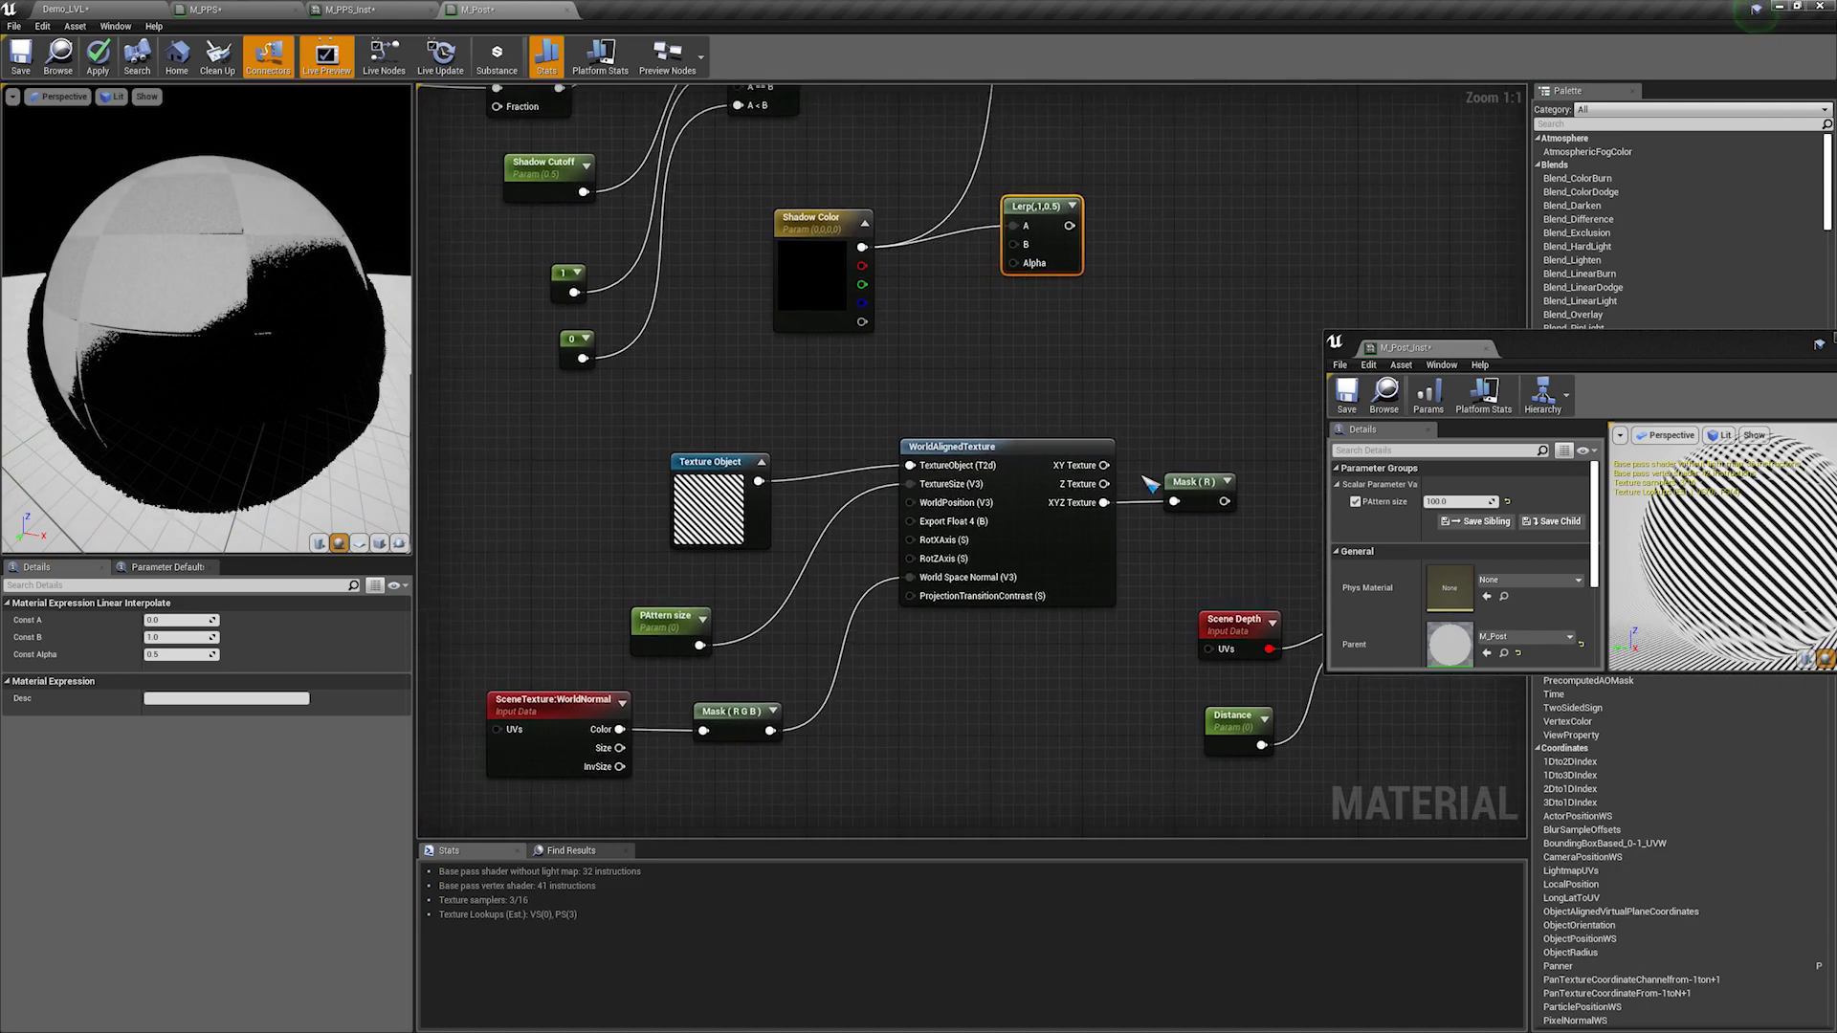
drag(1225, 502, 1014, 264)
Step: Create a black vector parameter named PAttern Color below Shadow Color and connect it to the new Lerp's B input
right_drag(820, 249, 811, 390)
drag(801, 364, 790, 330)
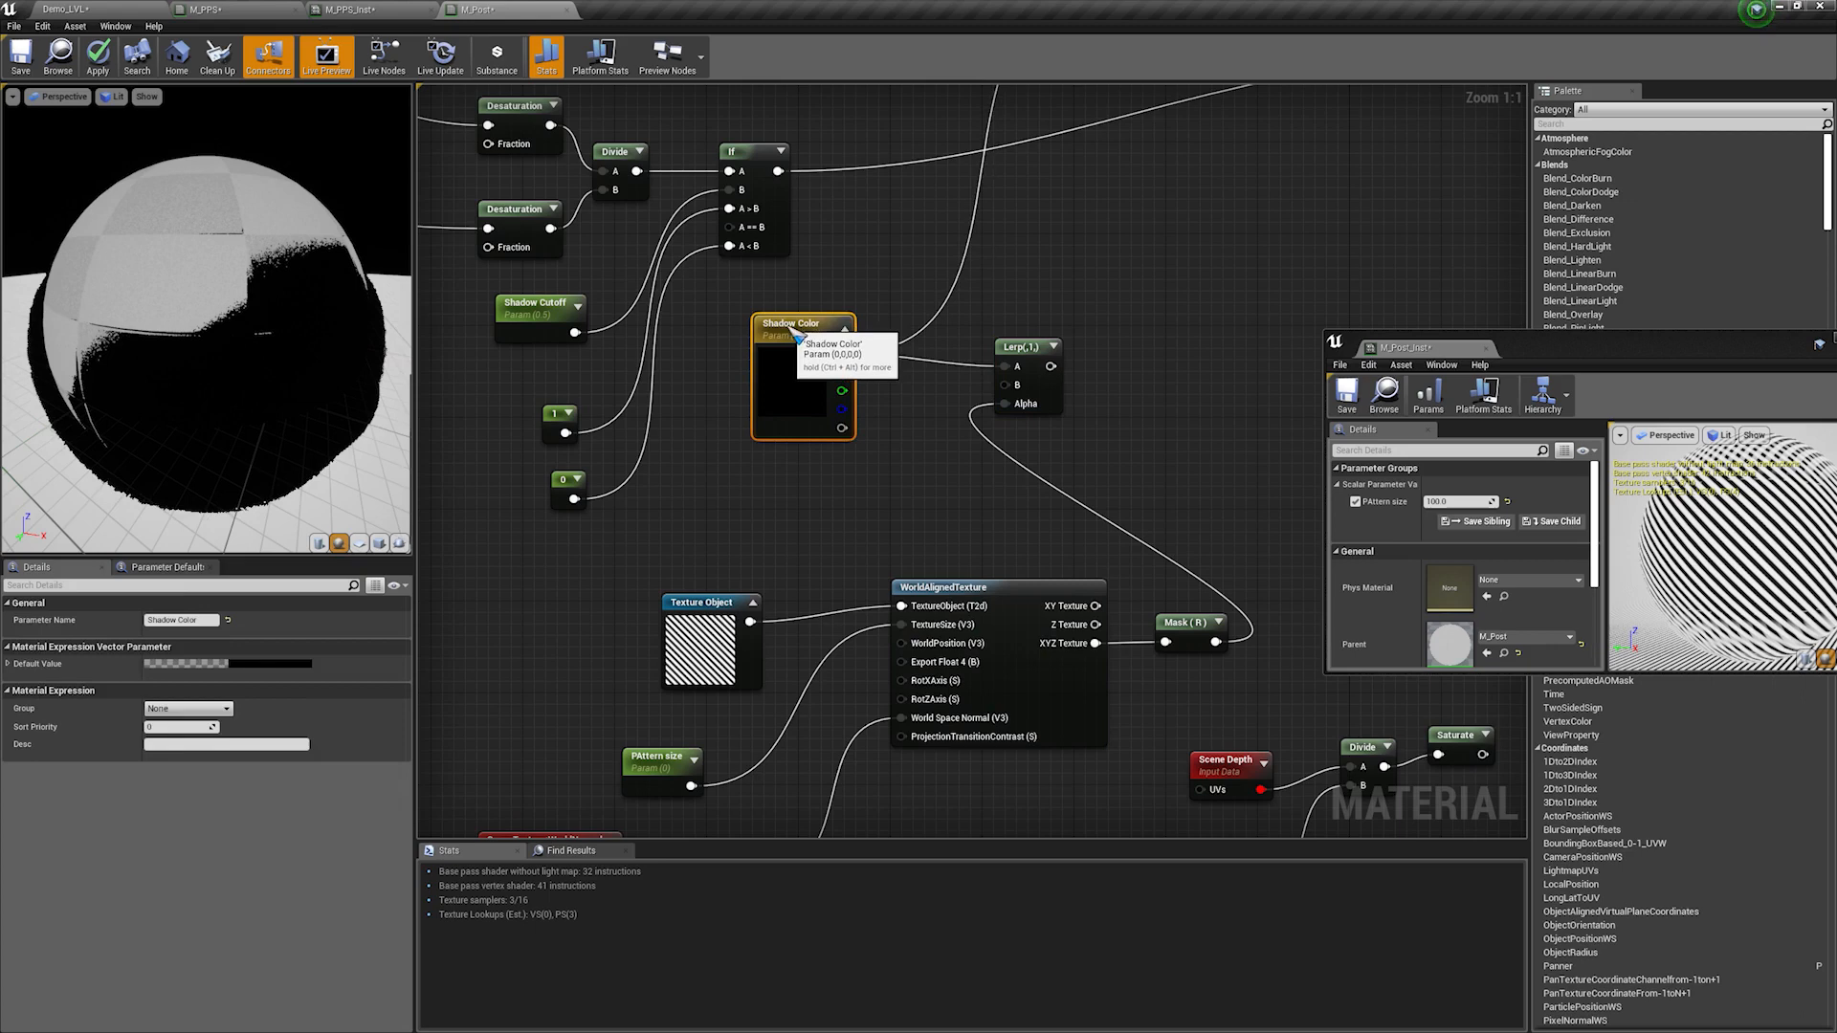
click(780, 467)
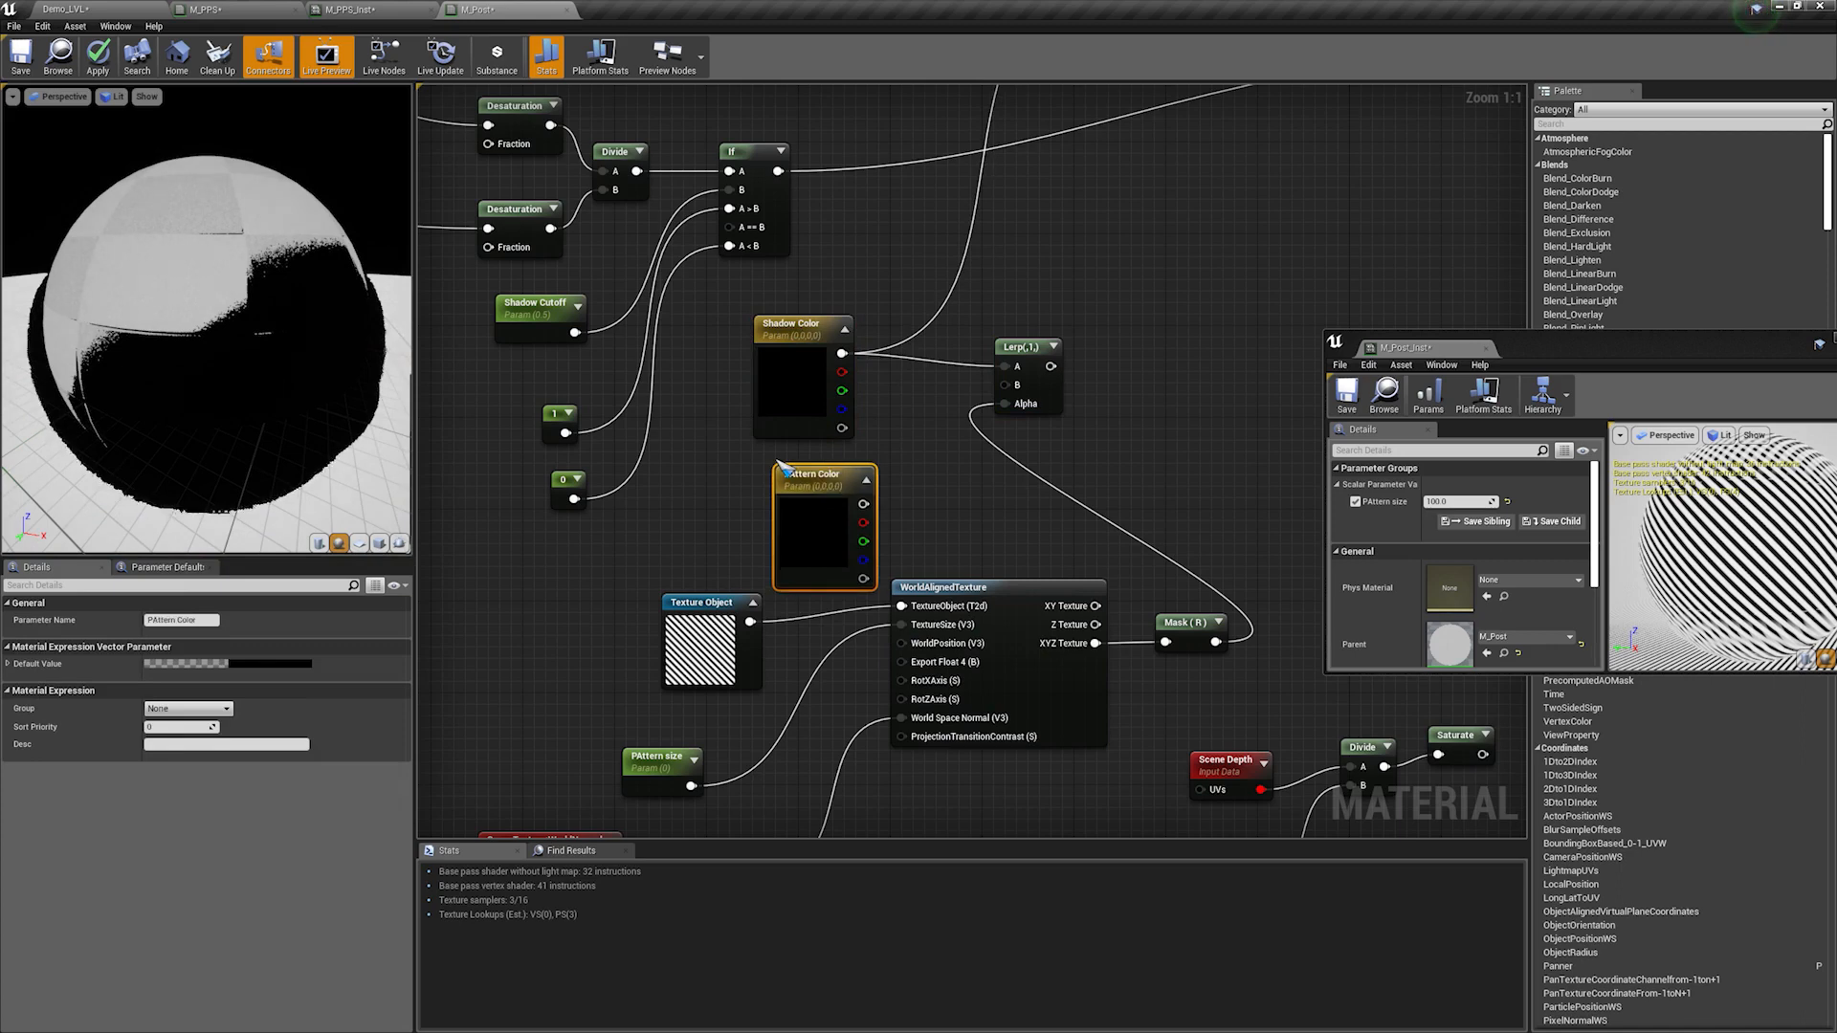
drag(848, 491, 1018, 387)
scroll(1020, 392, down, 2)
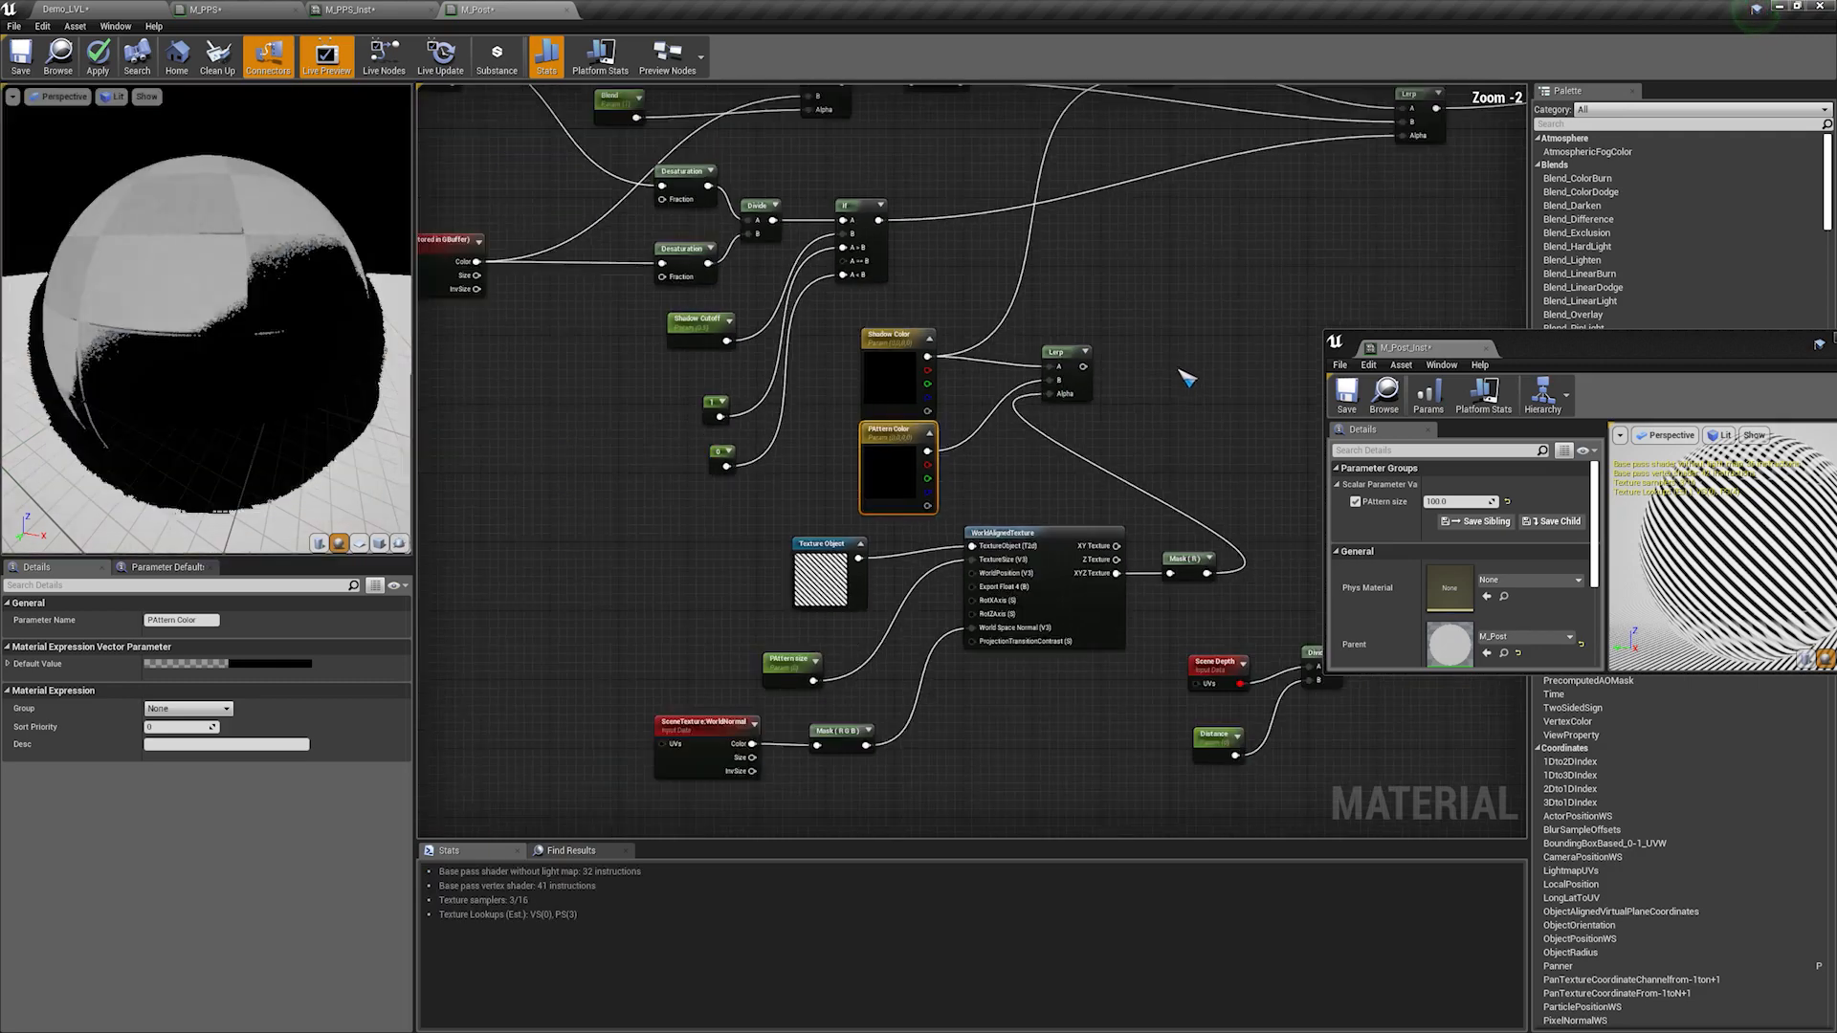
Step: Move the WorldAlignedTexture node group under the color parameters and connect the new Lerp's output to Multiply's B input
right_drag(922, 689, 1023, 497)
drag(967, 745, 670, 488)
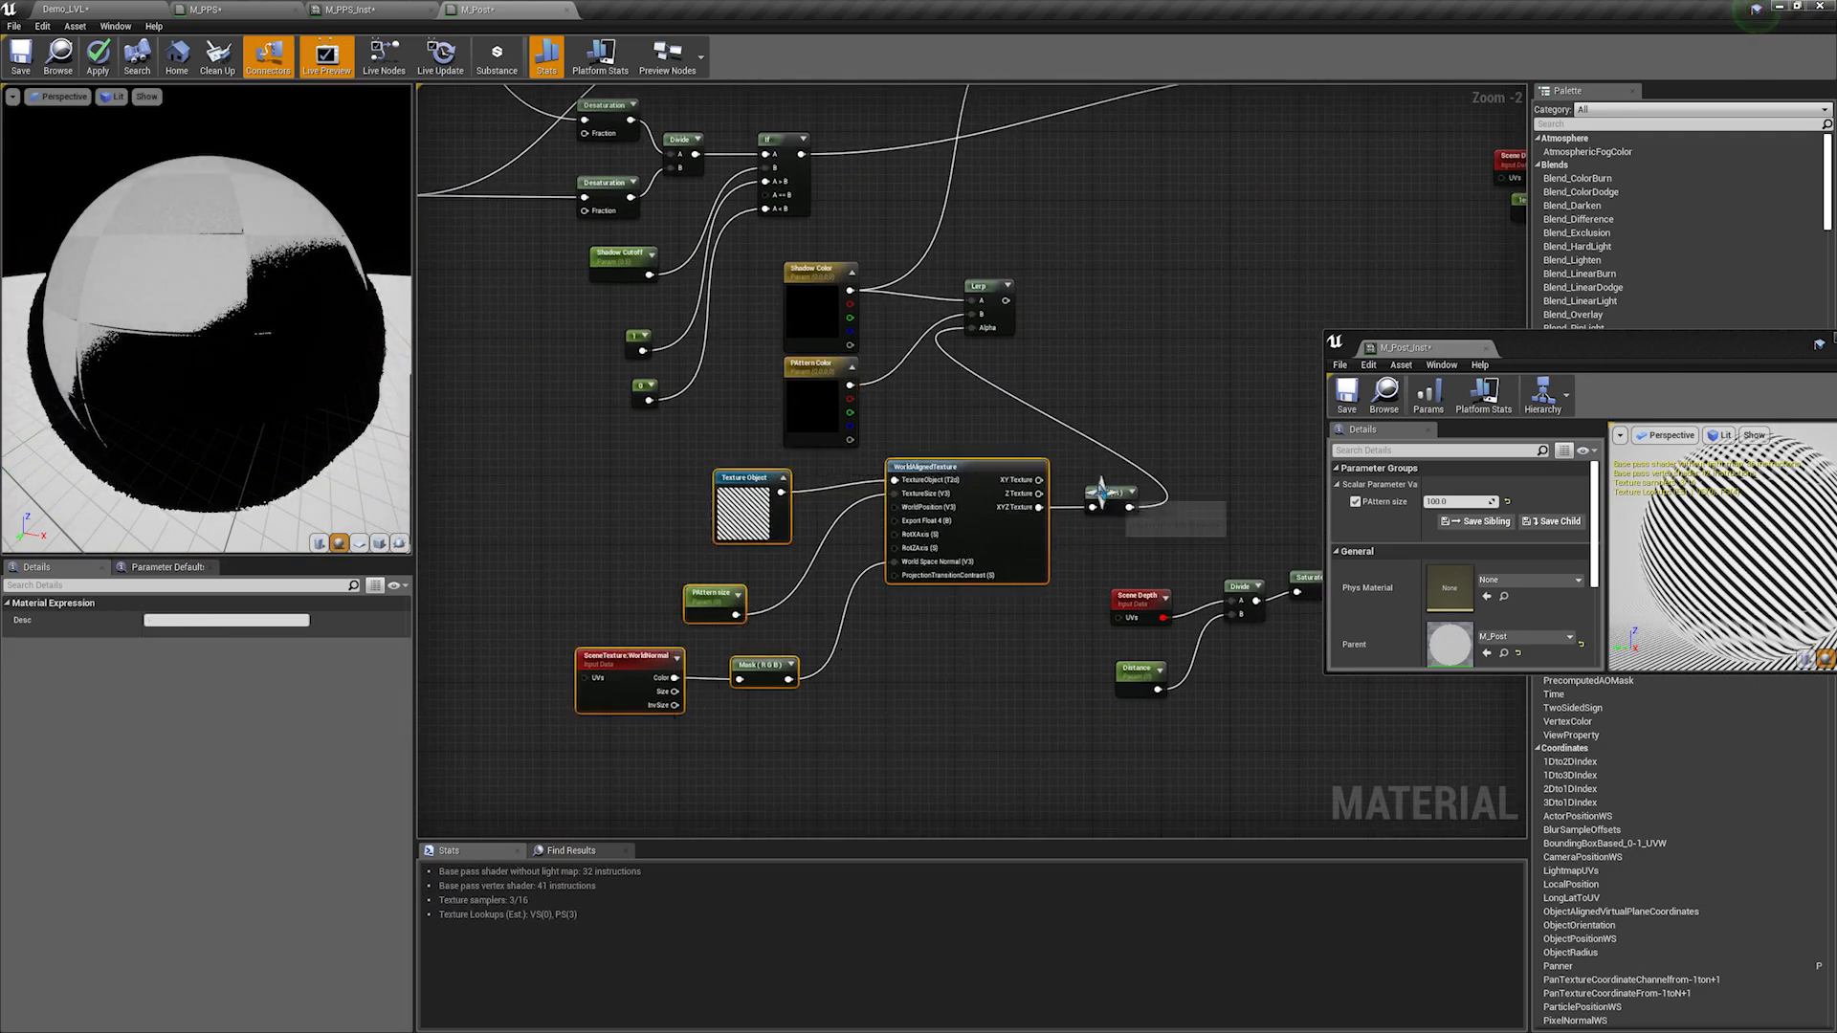
drag(968, 468, 787, 493)
right_drag(996, 406, 895, 677)
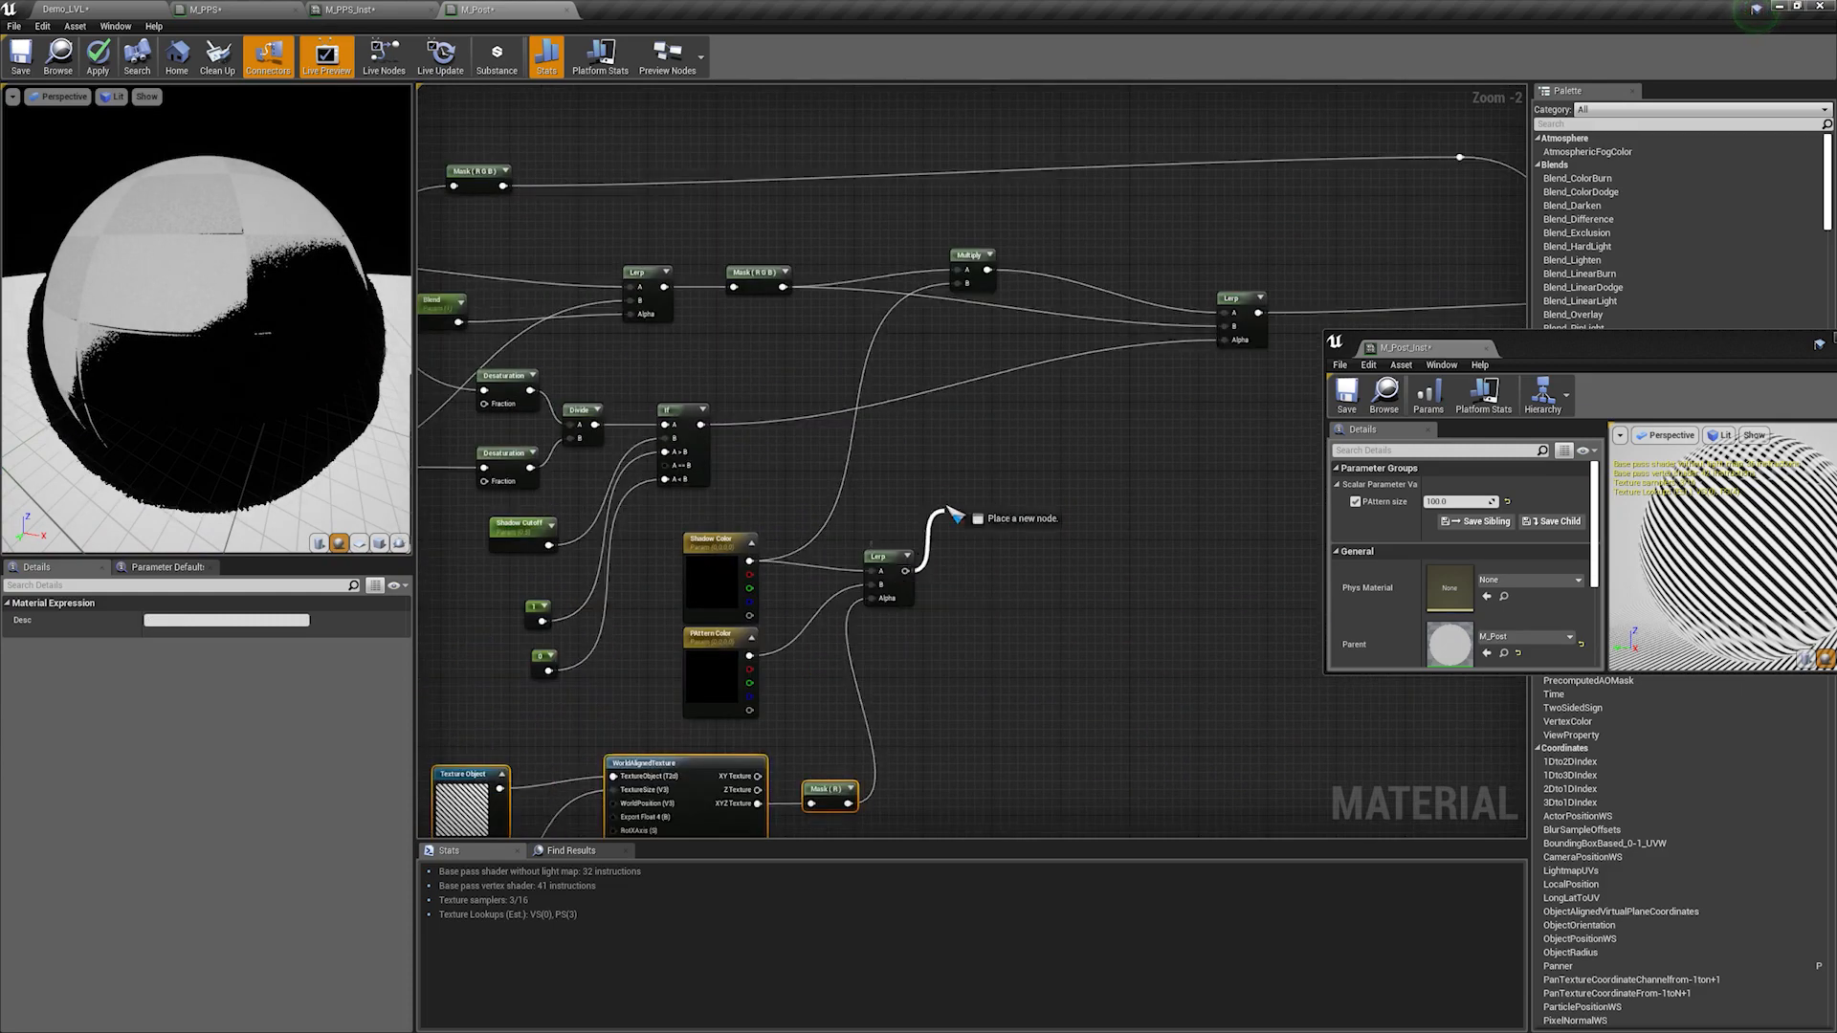
drag(961, 290, 959, 285)
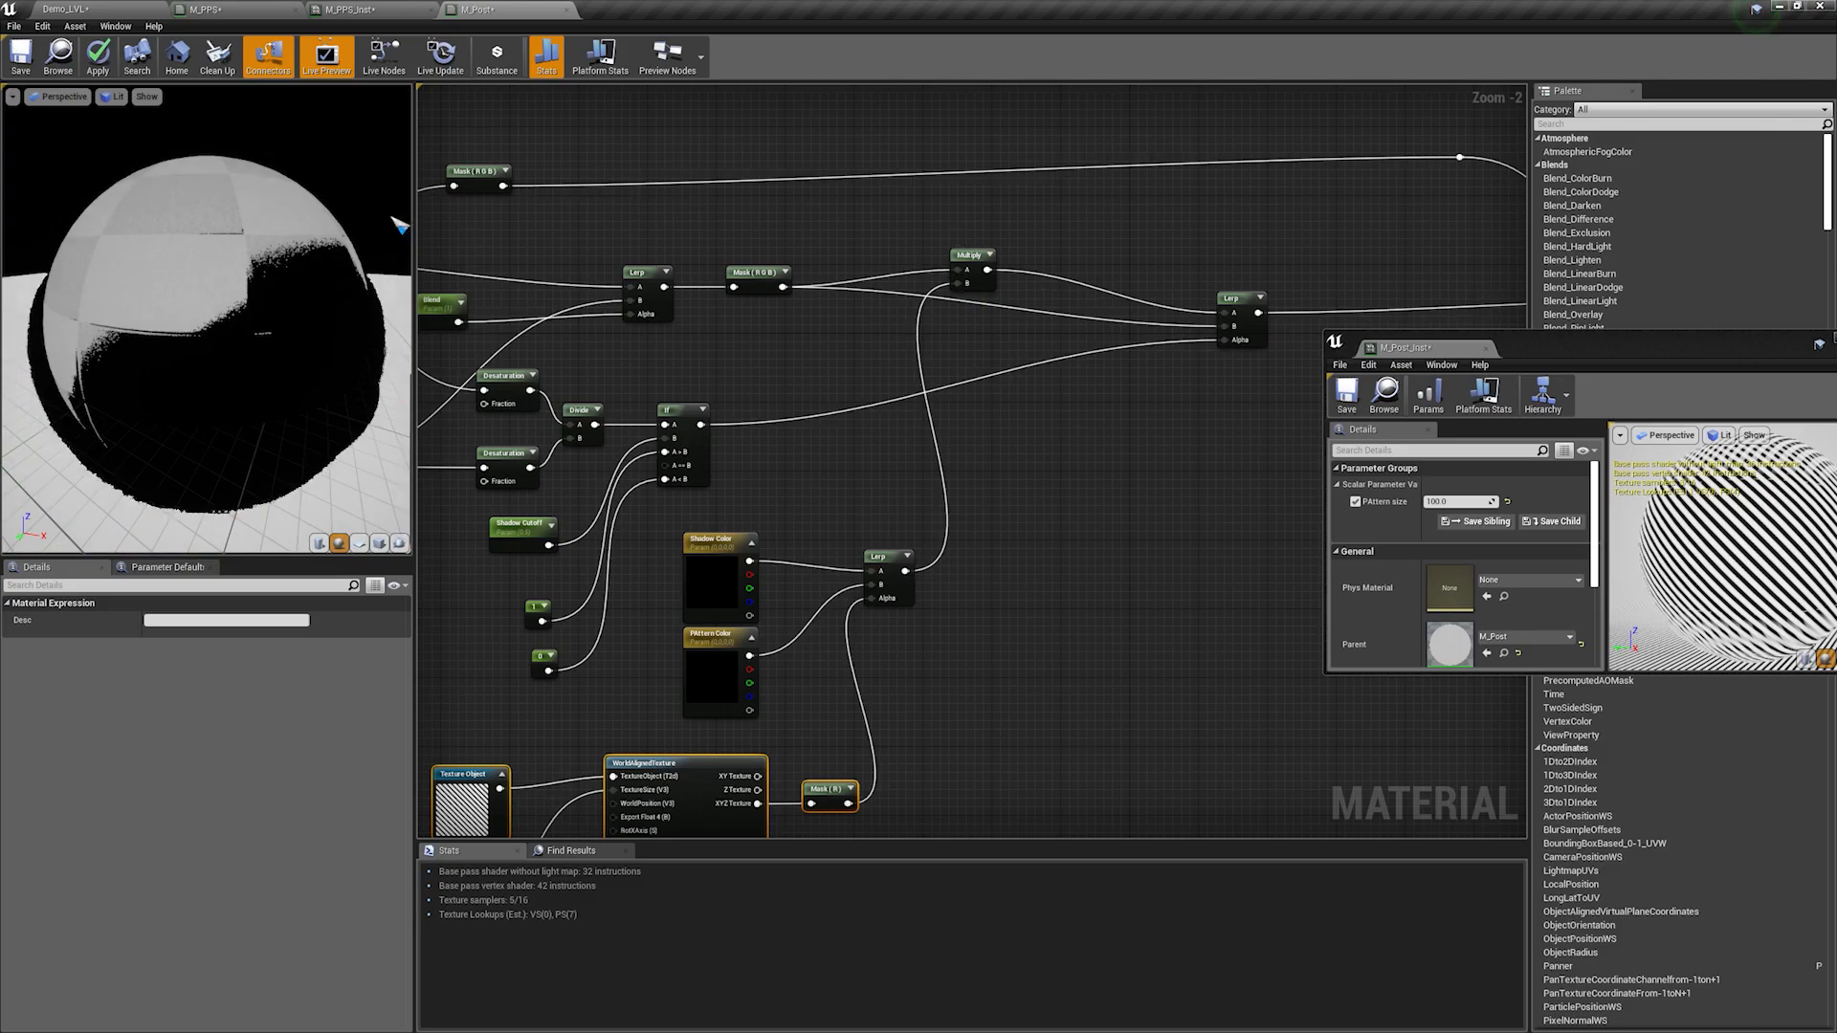
Step: Return to the level and override M_Post_Inst's pattern color parameter with magenta
click(63, 9)
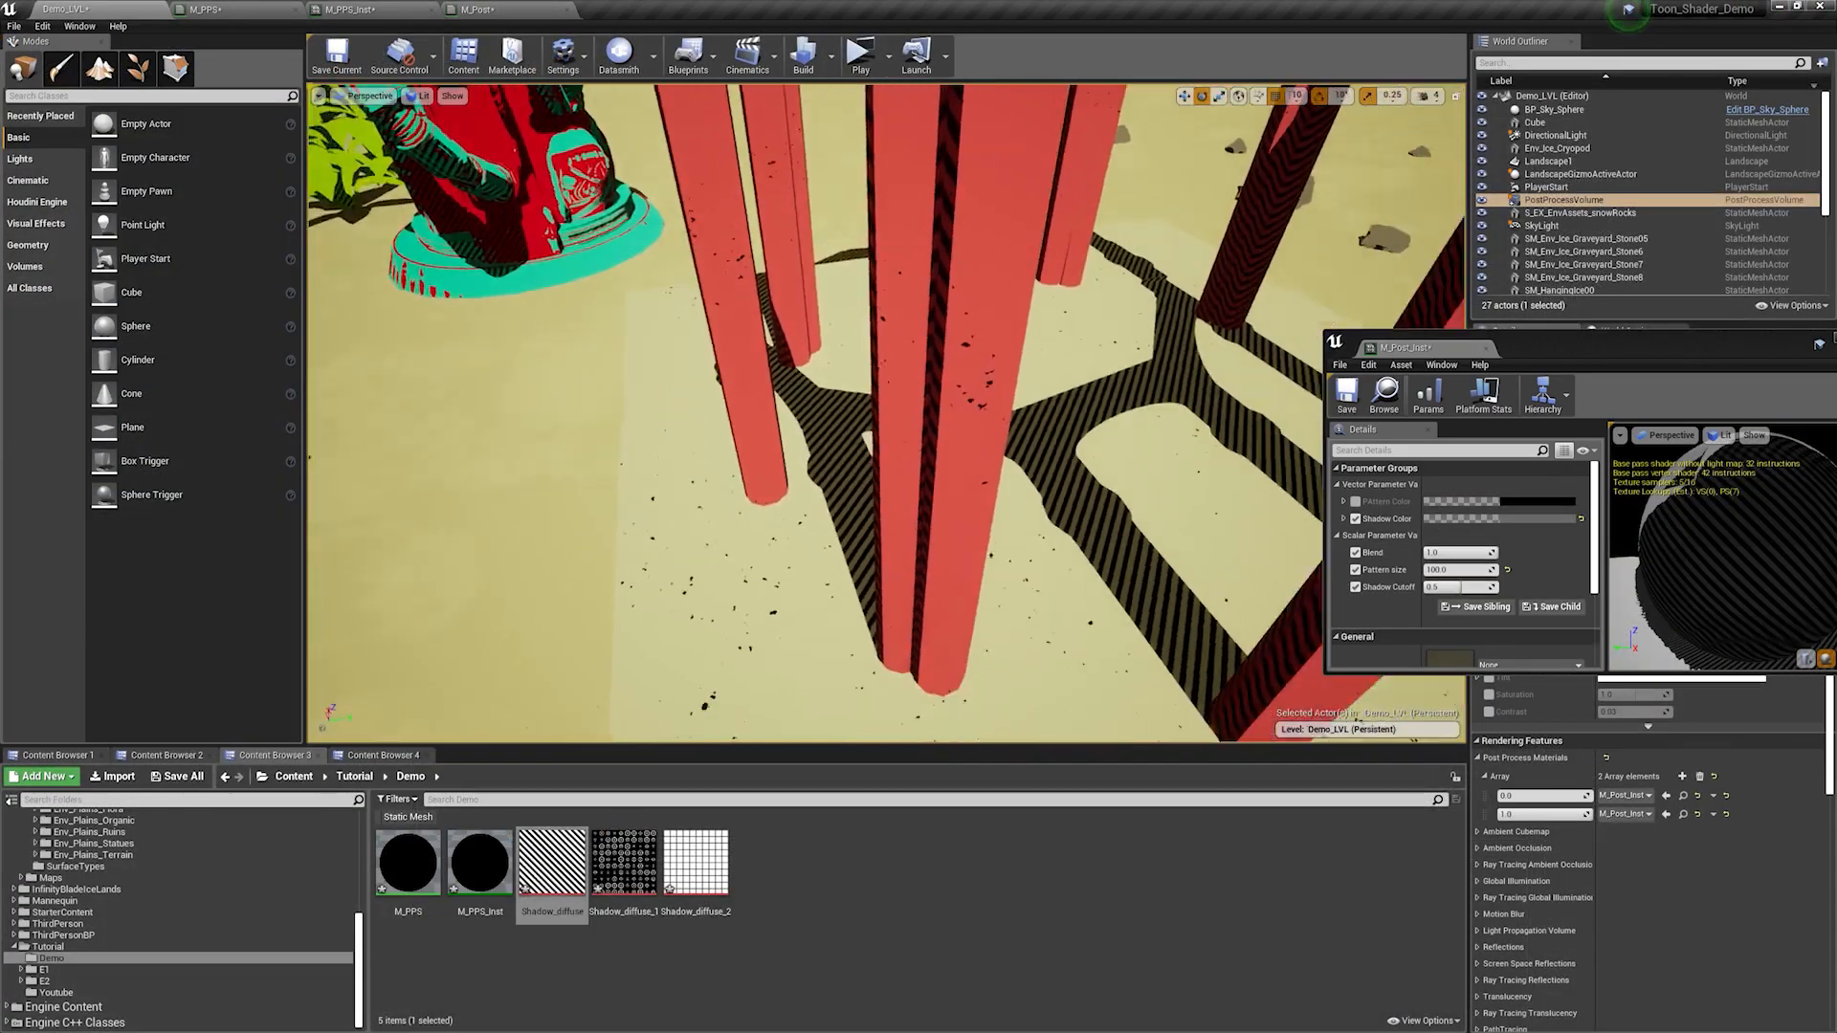
mouse_move(861, 430)
right_down()
mouse_move(861, 412)
mouse_move(861, 440)
right_up()
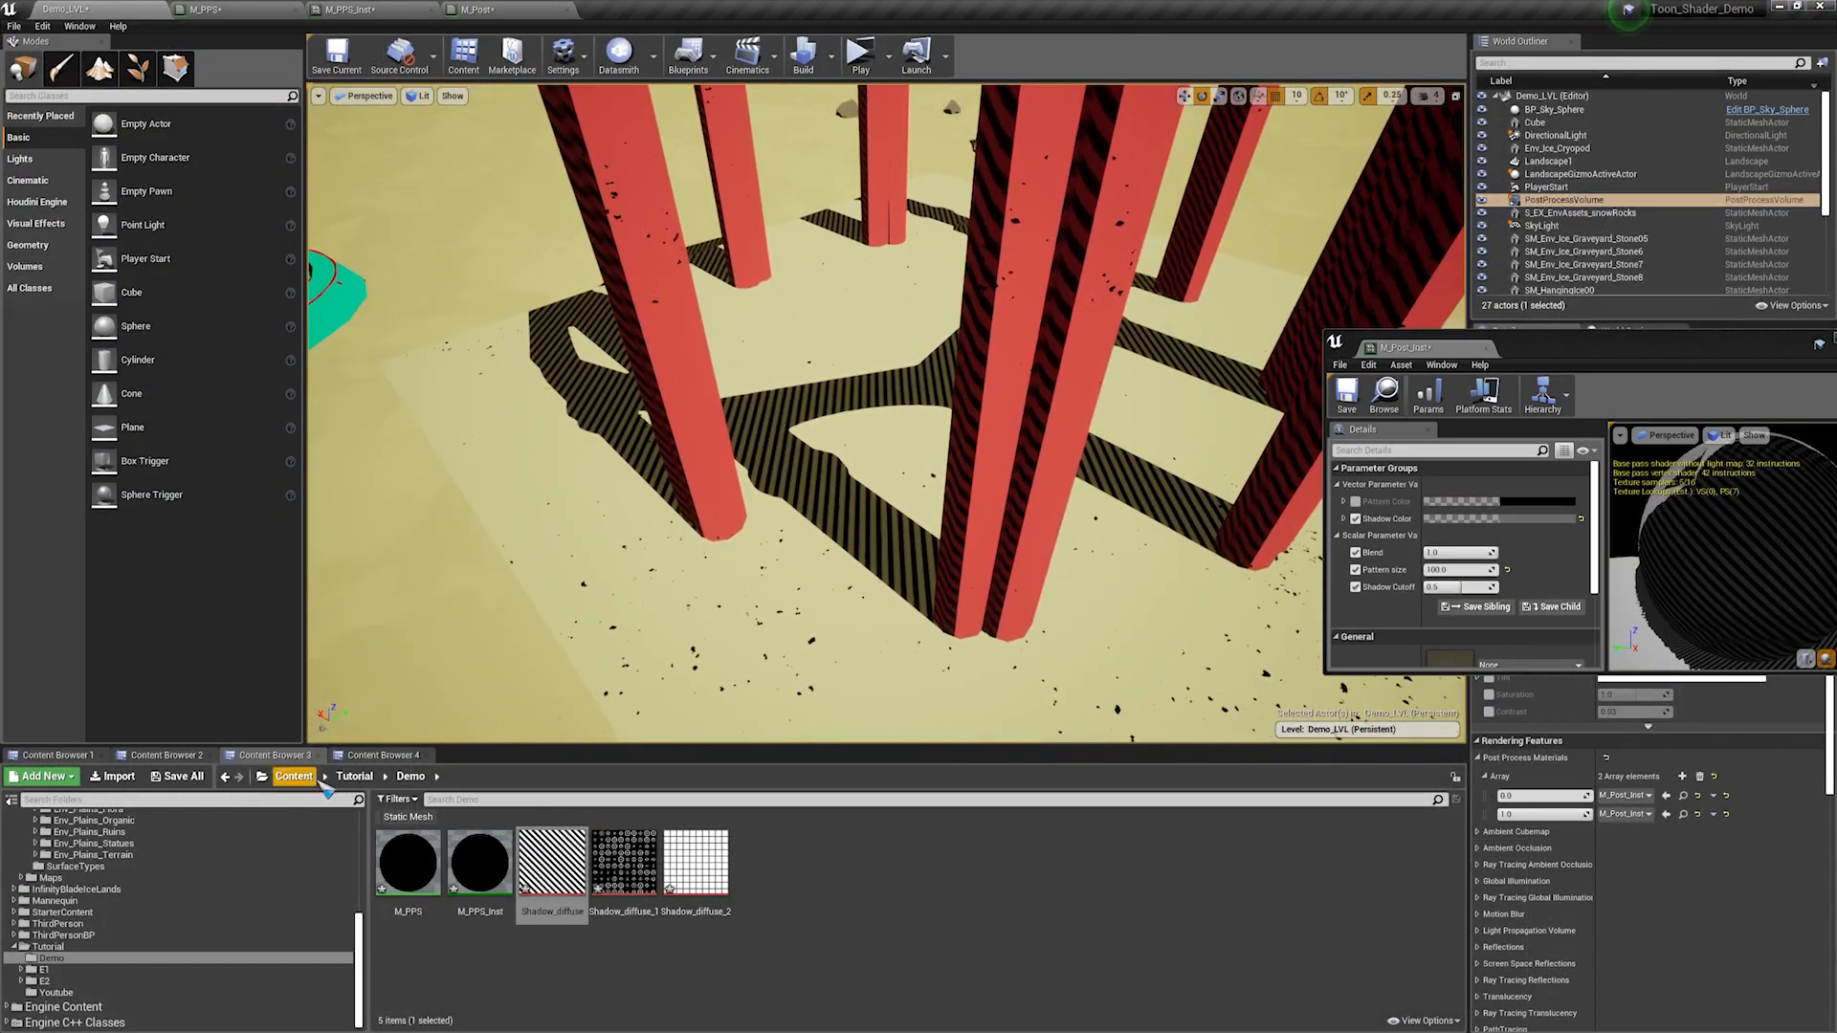
click(395, 761)
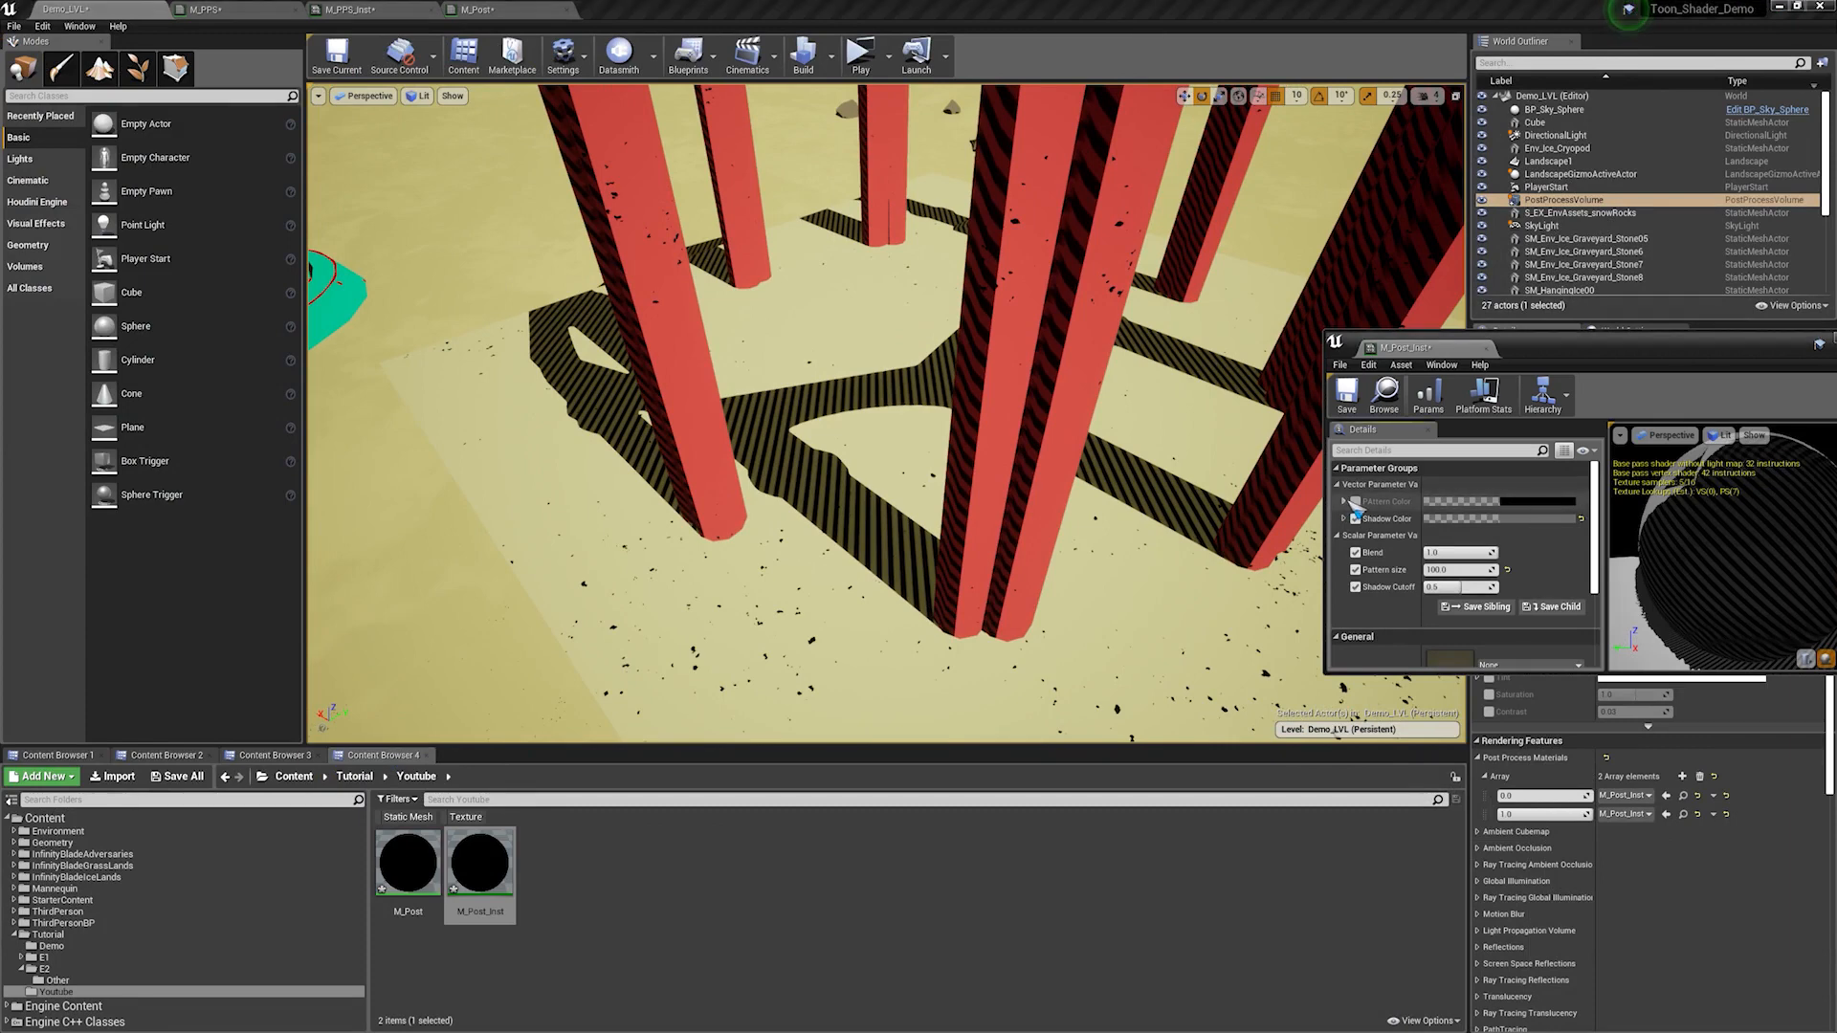
click(1520, 507)
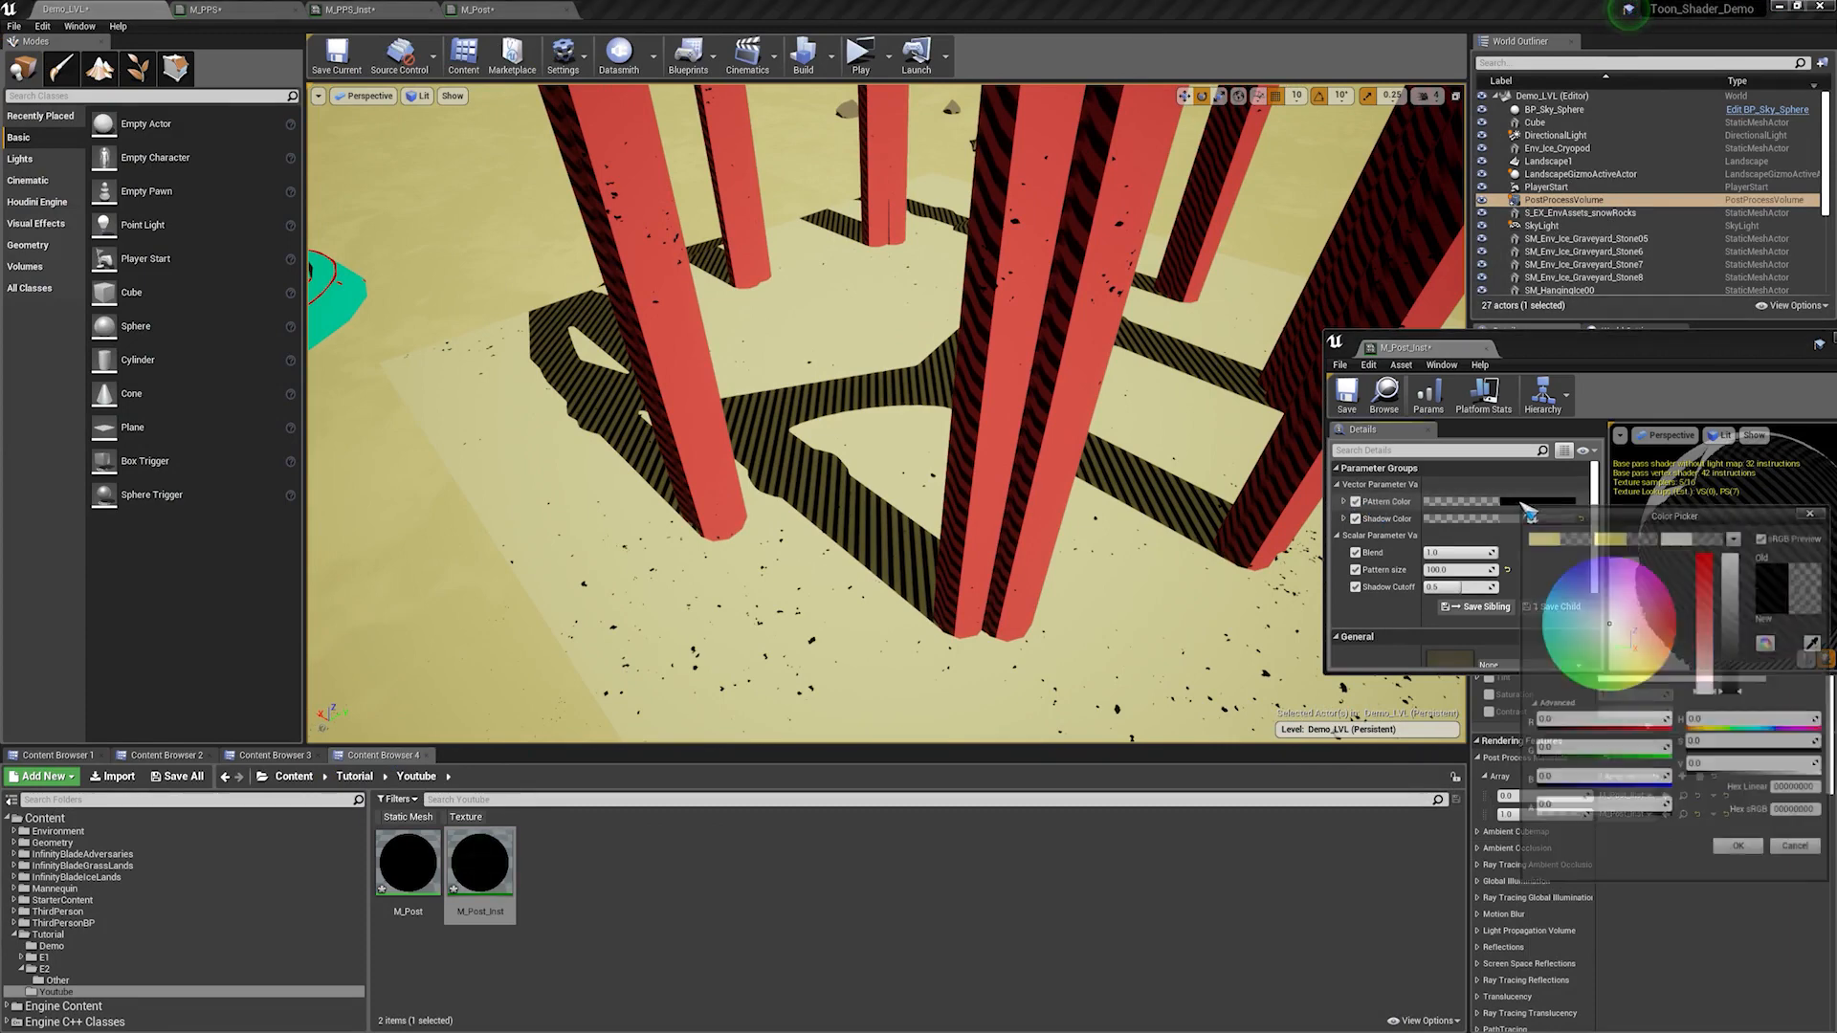
drag(1735, 581, 1699, 478)
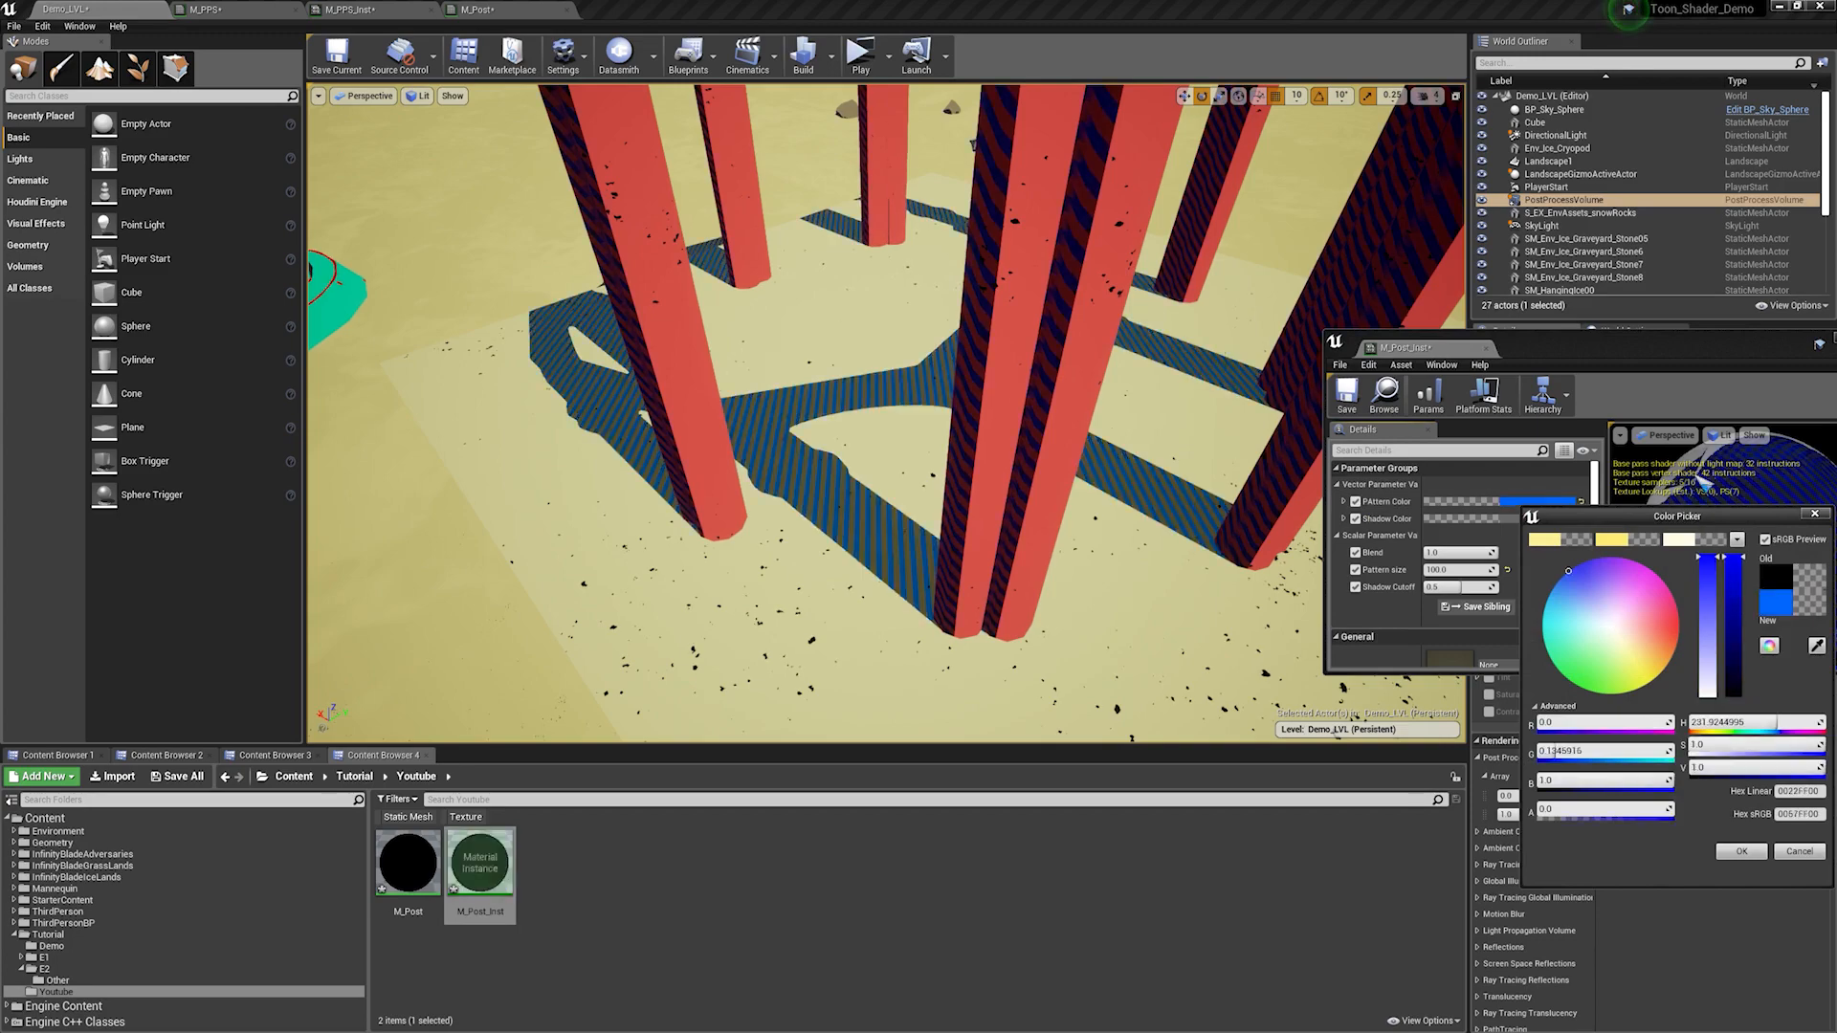
drag(1609, 628, 1638, 562)
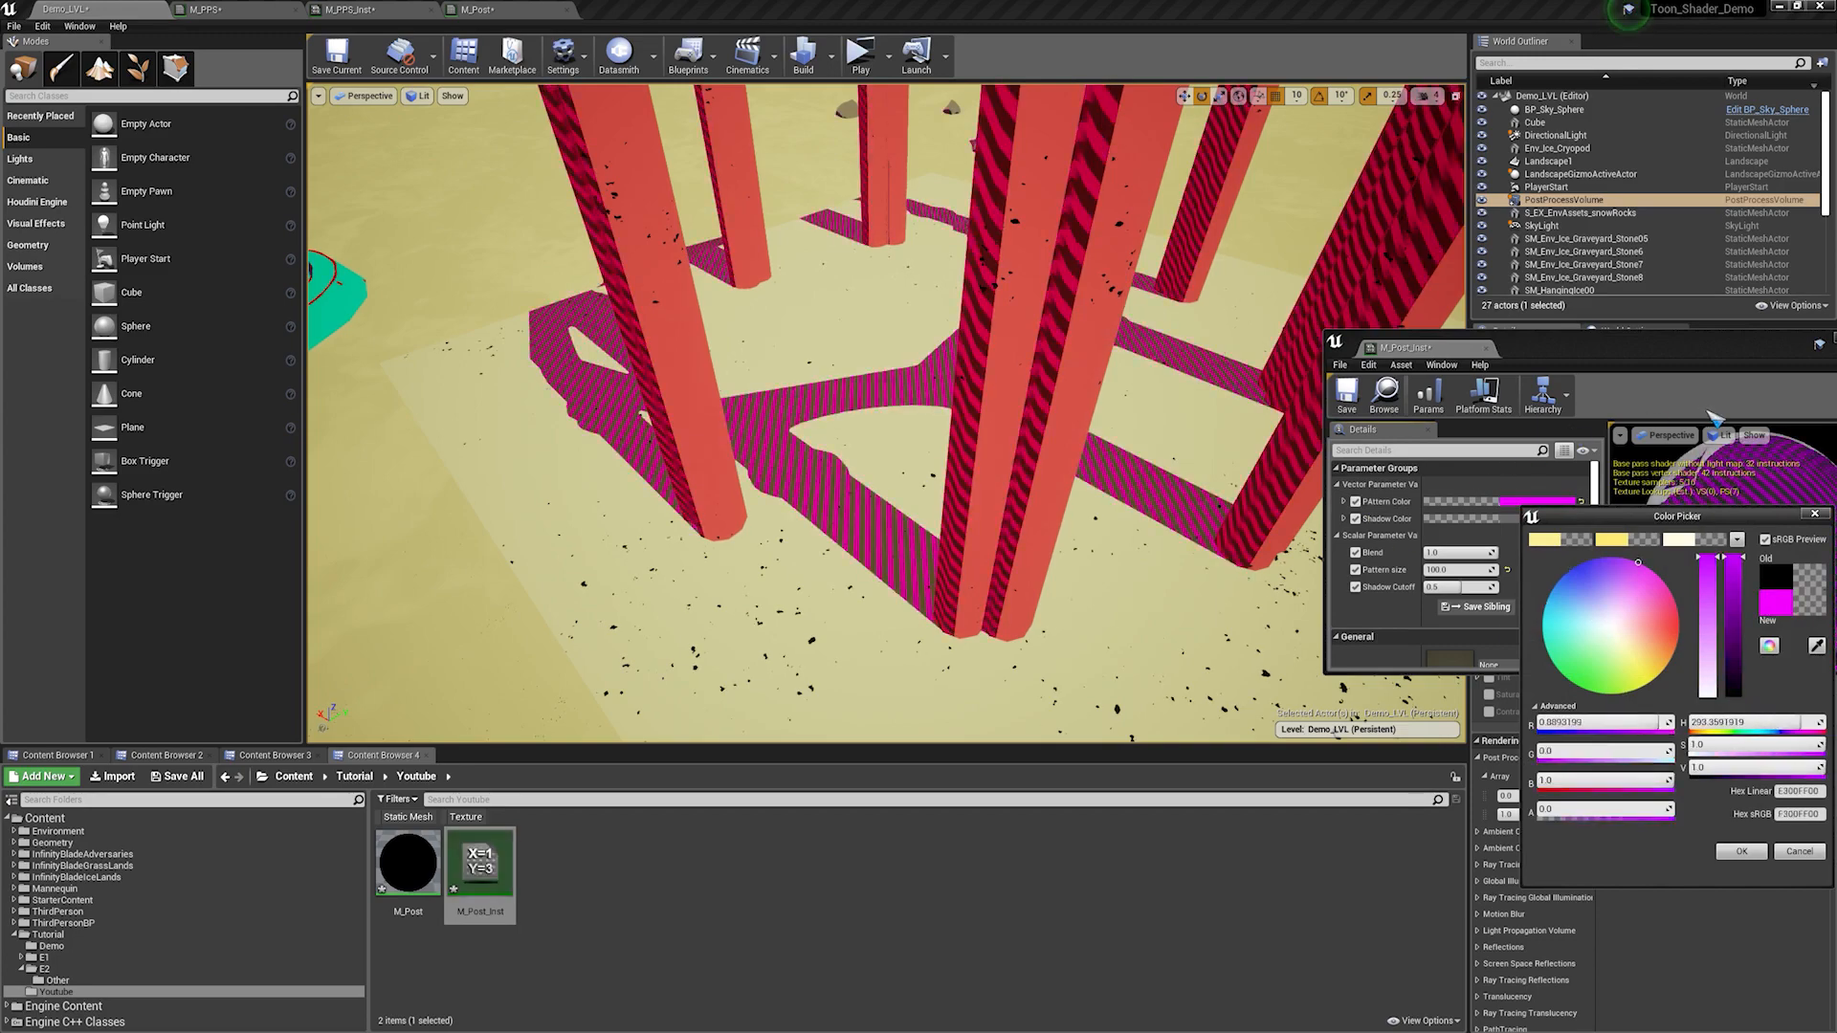
drag(1815, 552, 1754, 397)
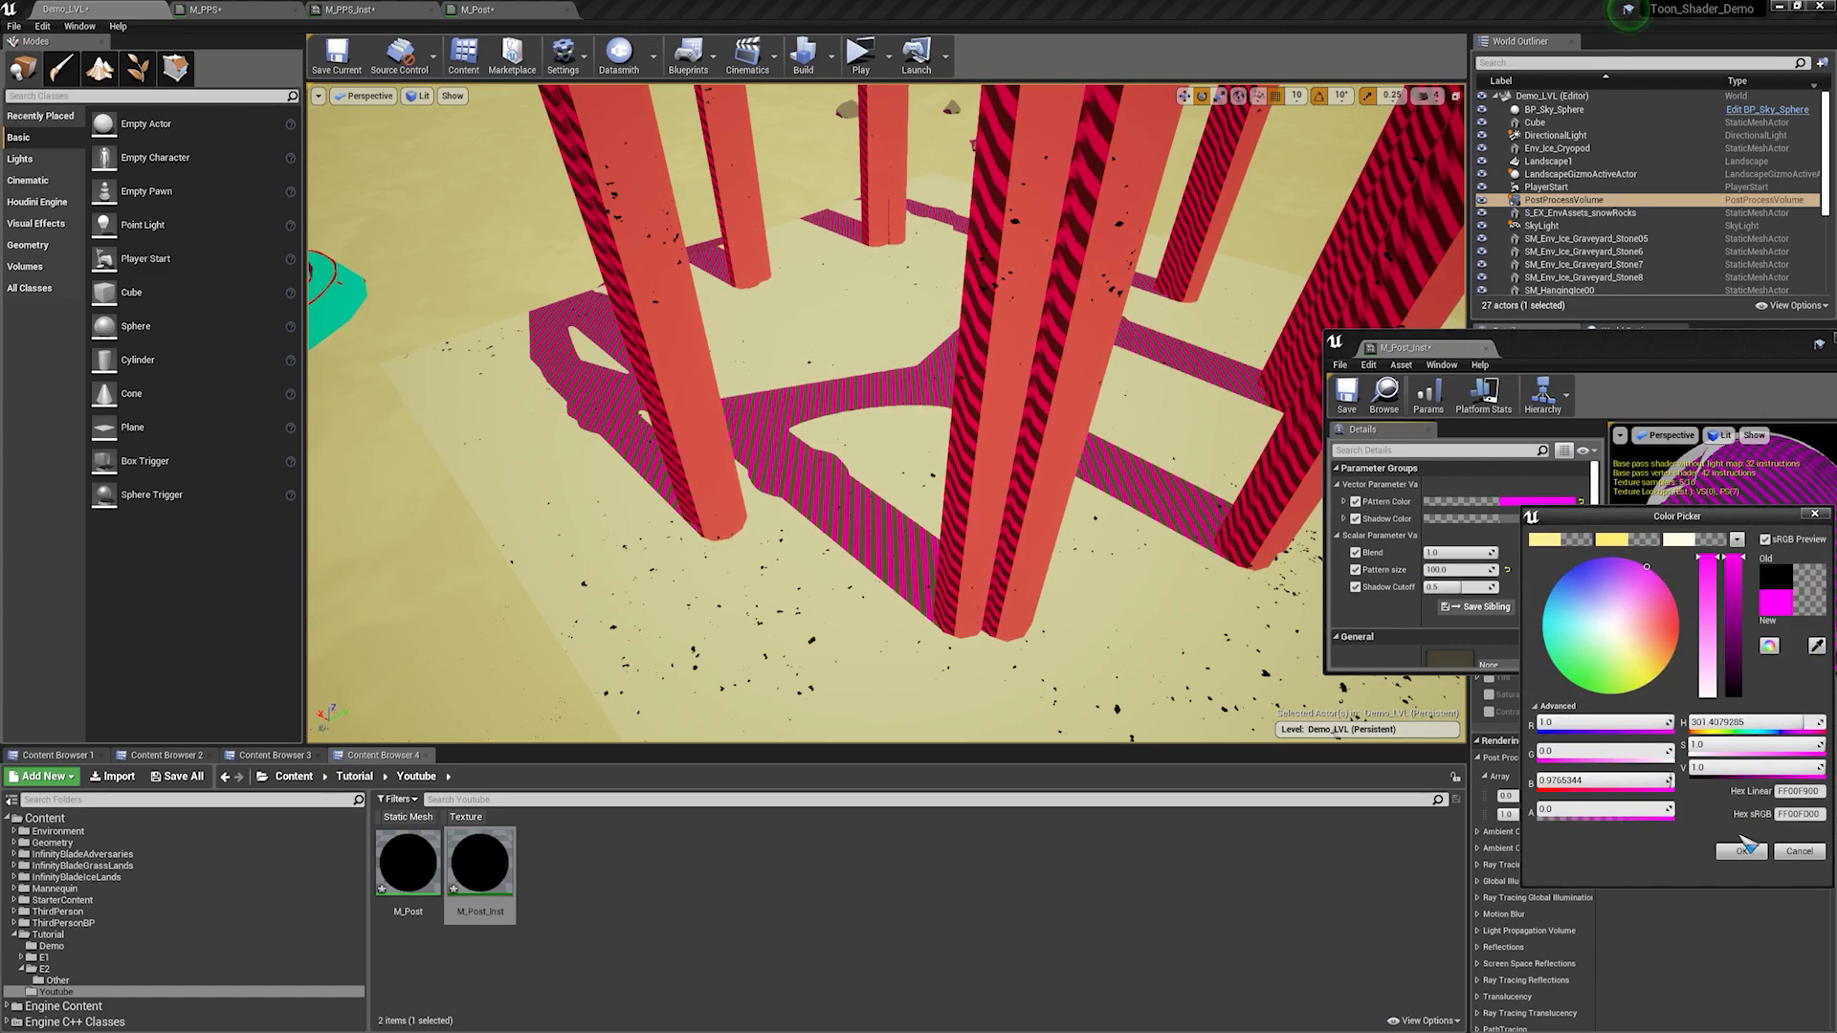
click(1743, 852)
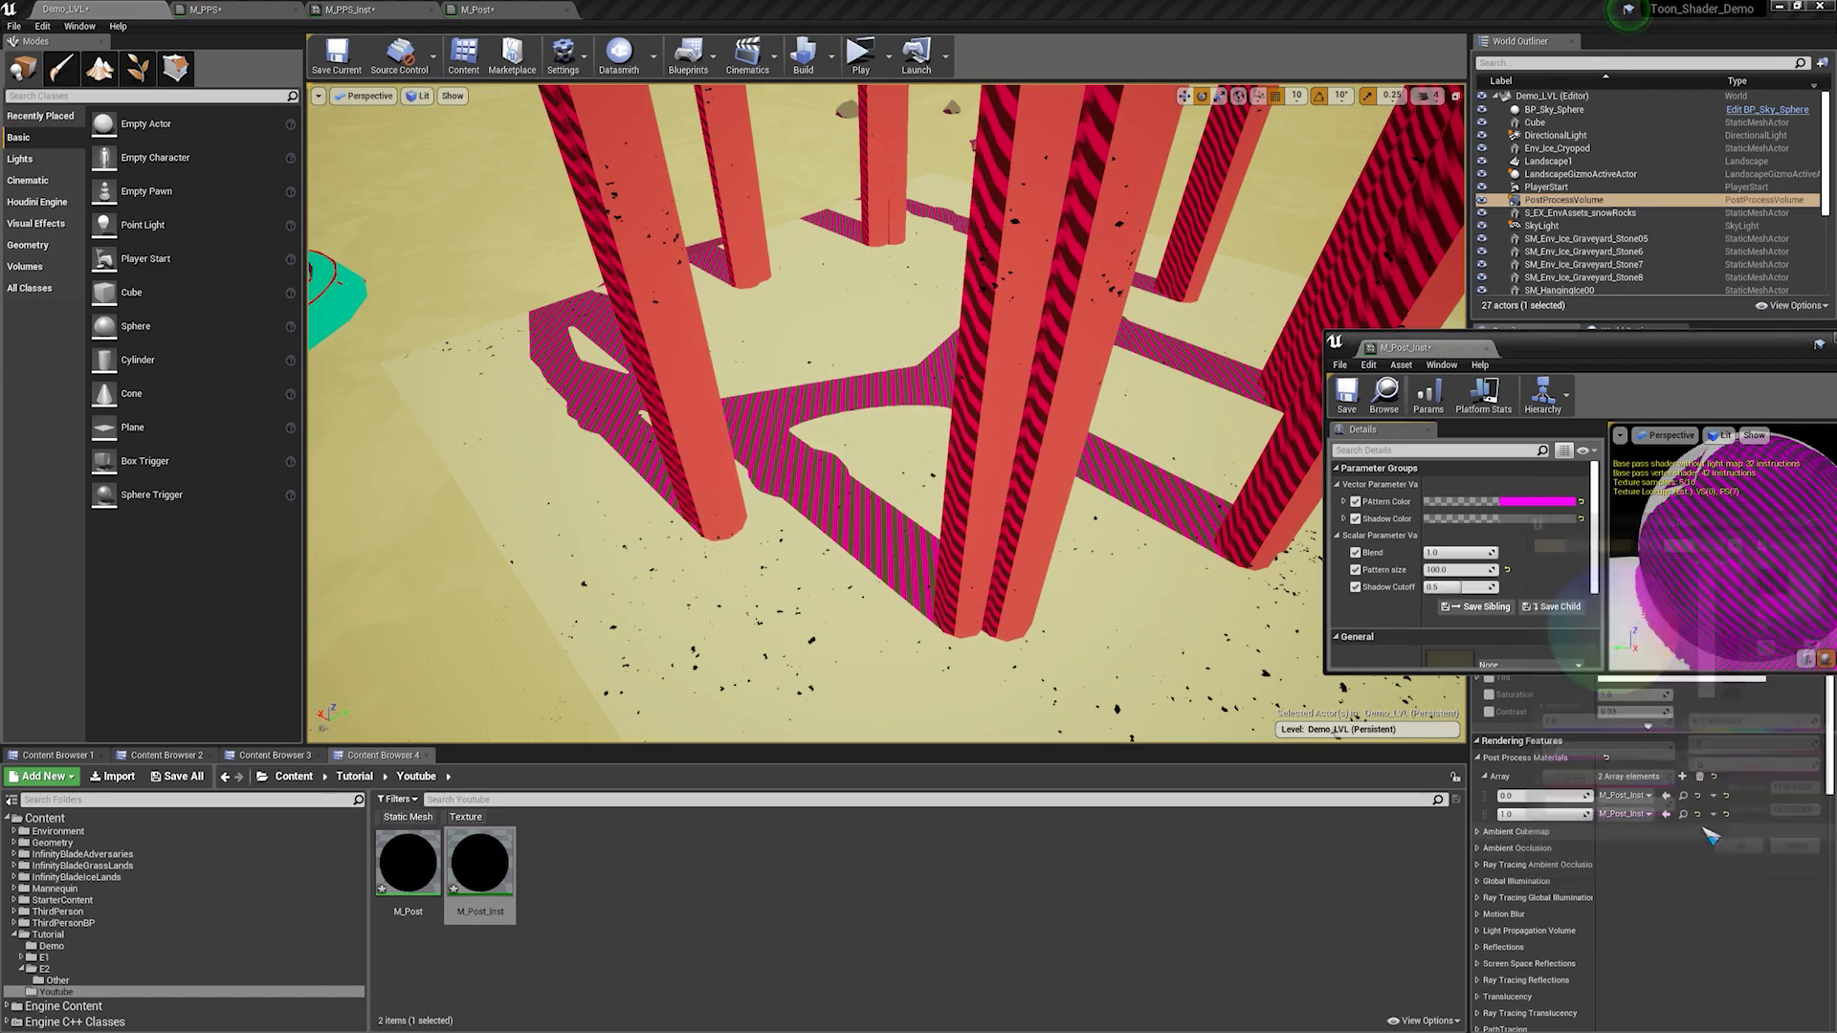
Step: Set the Shadow Color parameter of M_Post_Inst to pure black
click(1535, 521)
drag(1432, 595, 1433, 842)
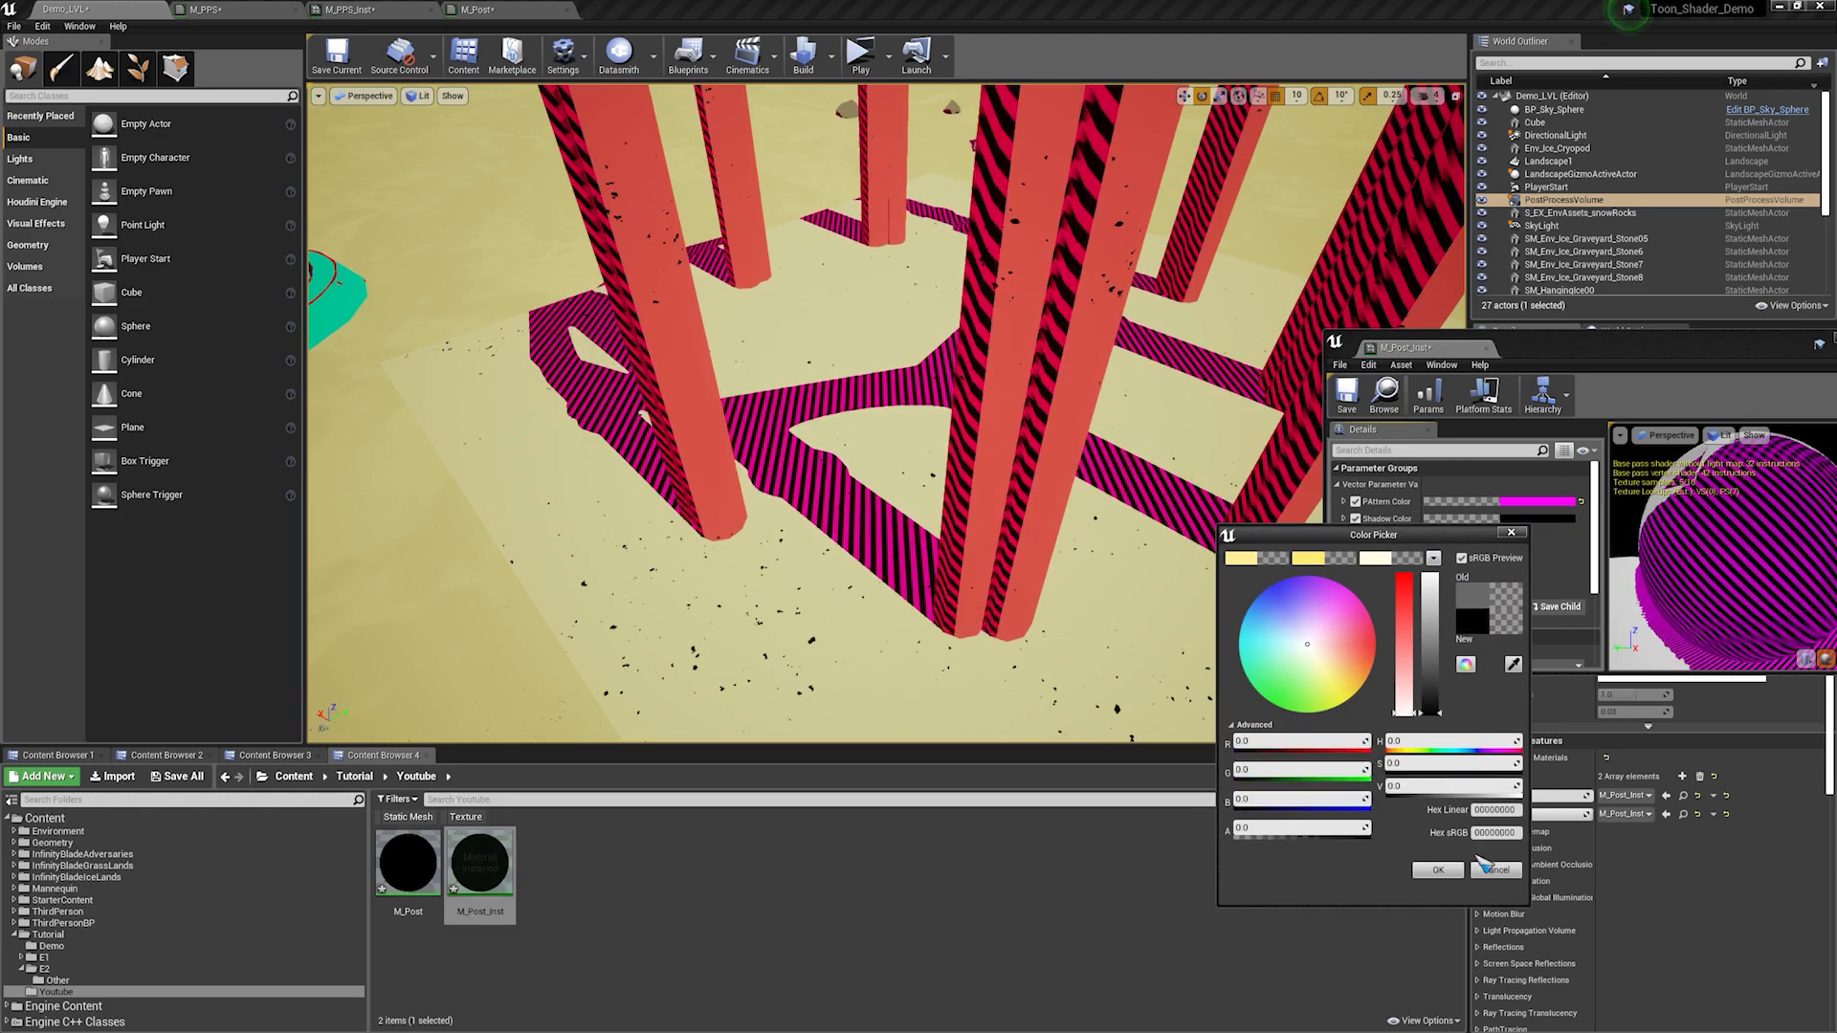
click(1438, 870)
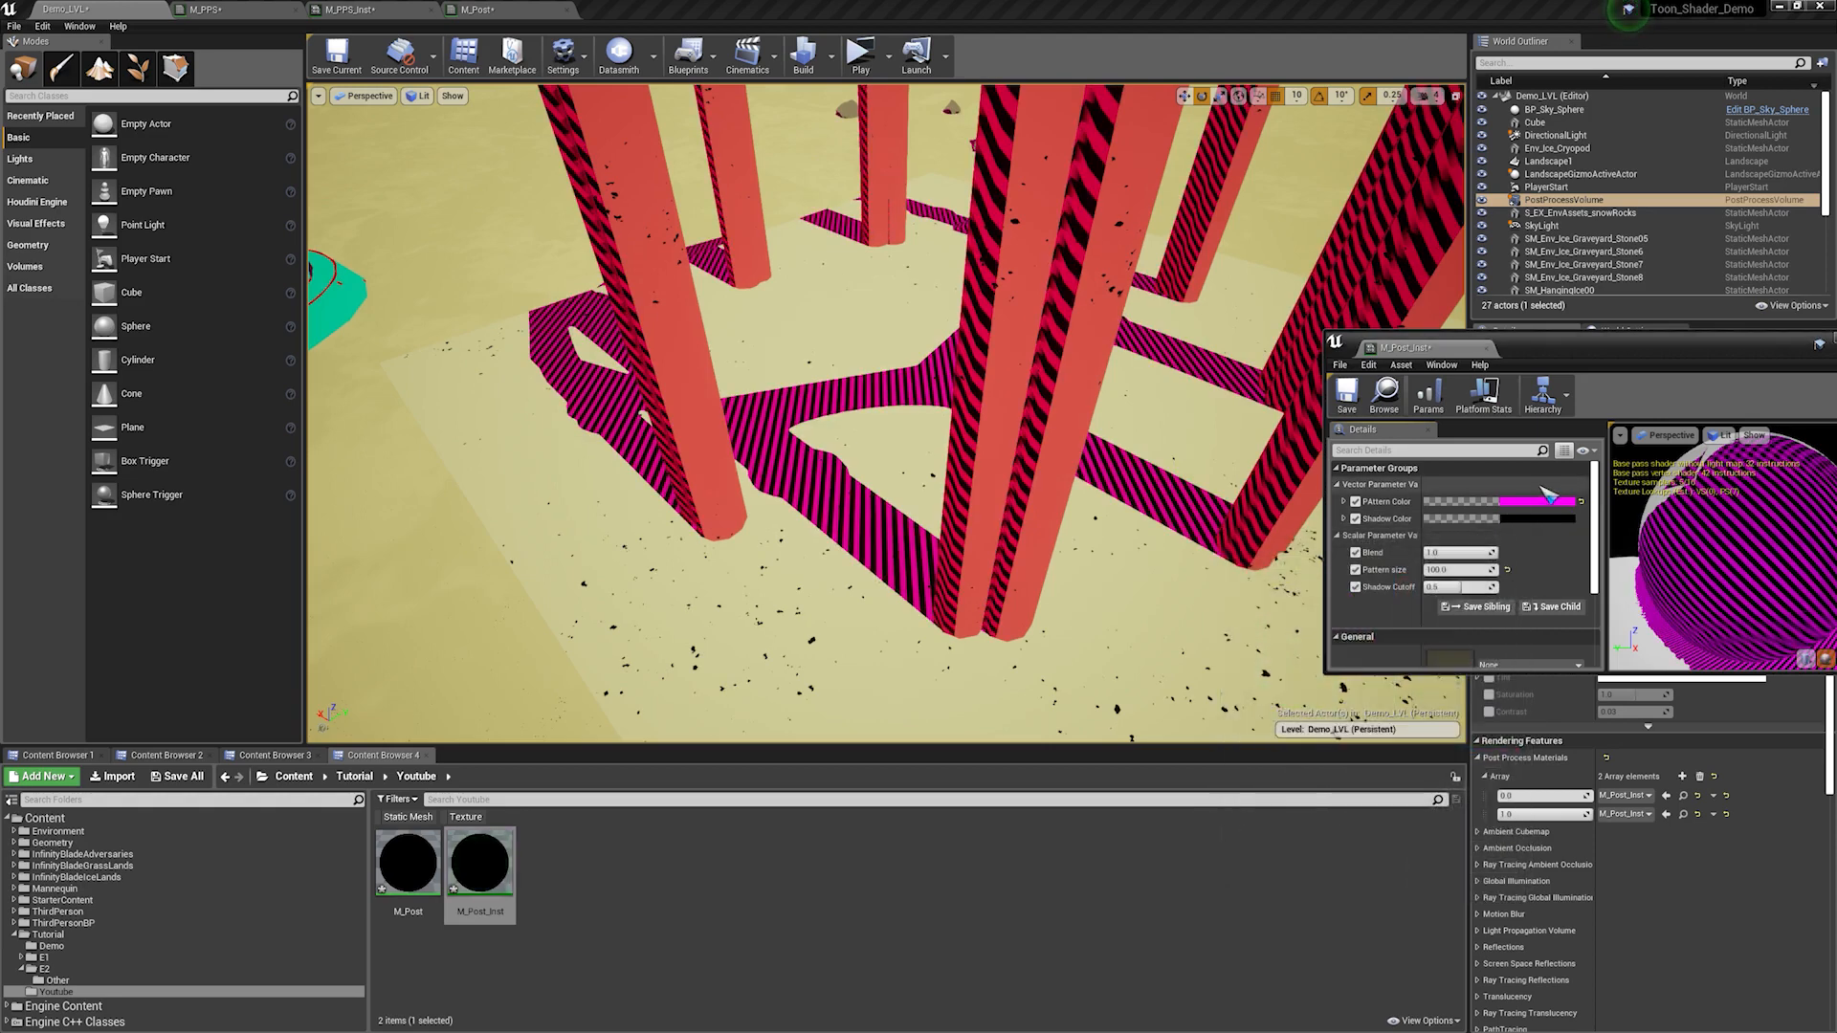
Step: Set the pattern color of M_Post_Inst to gray and run the level in a standalone game preview
click(1549, 503)
drag(1448, 631, 1422, 765)
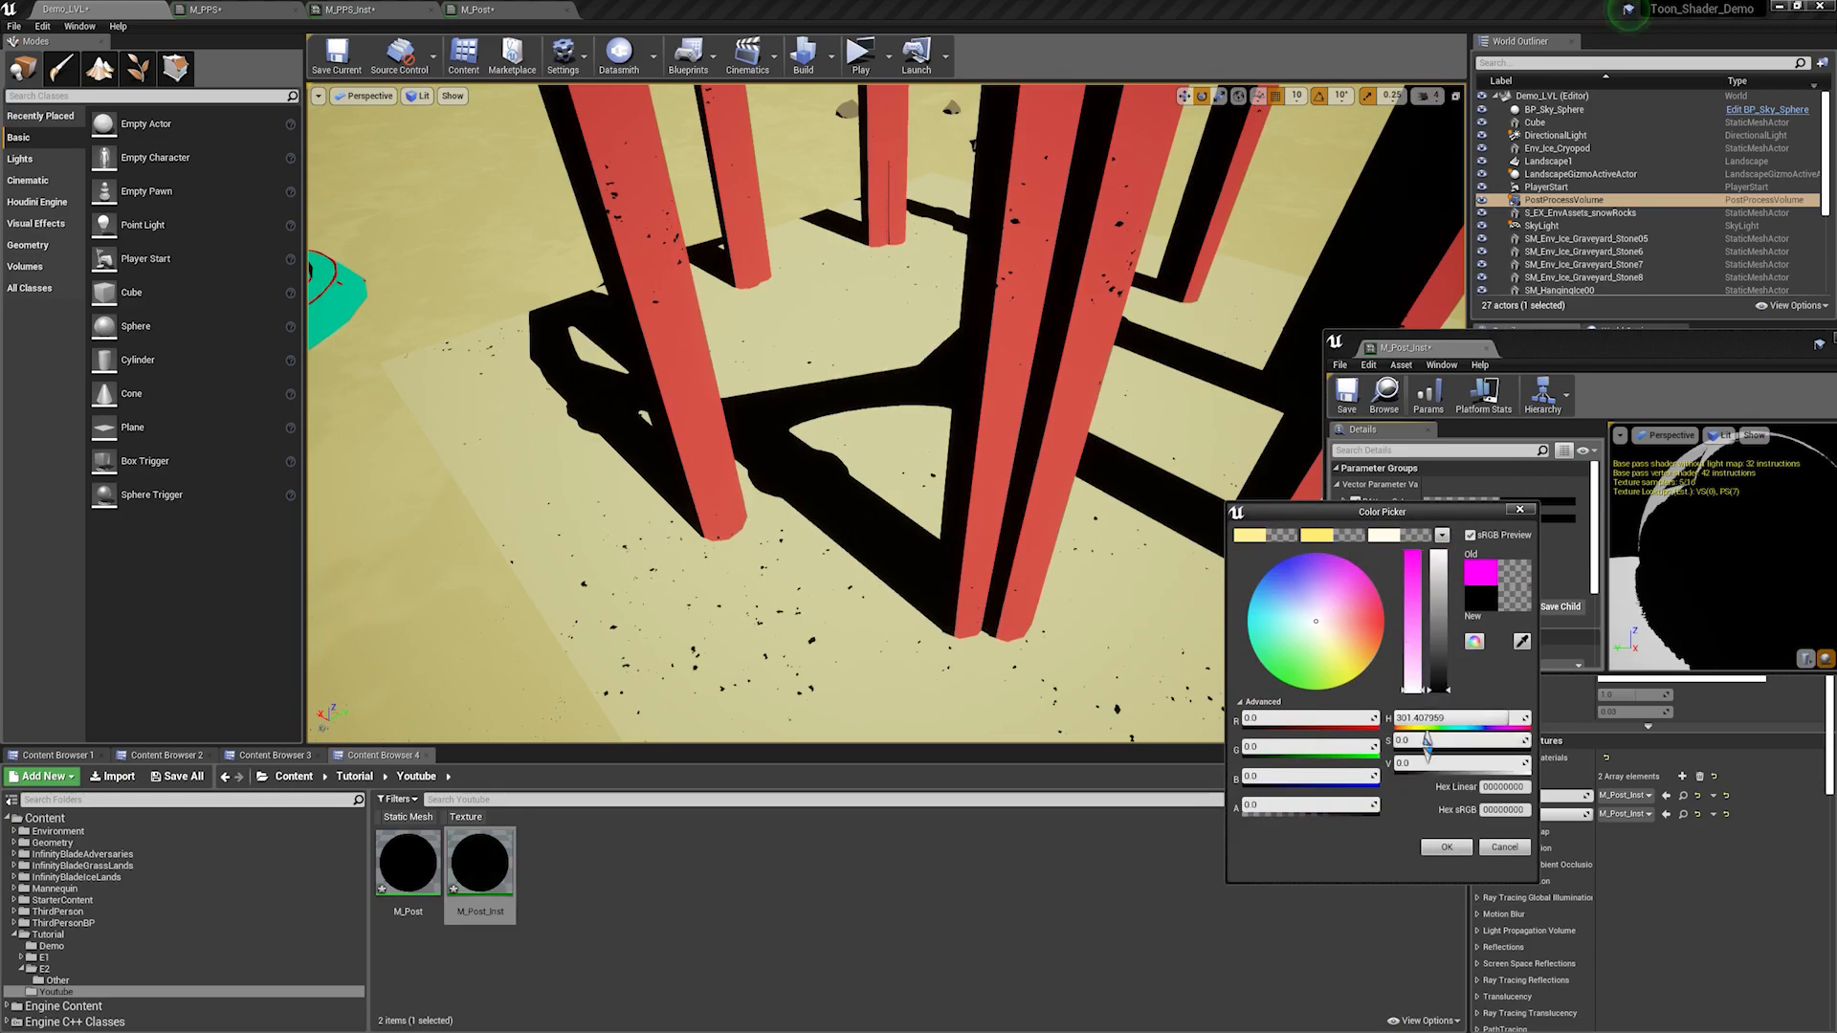
drag(1452, 653, 1447, 612)
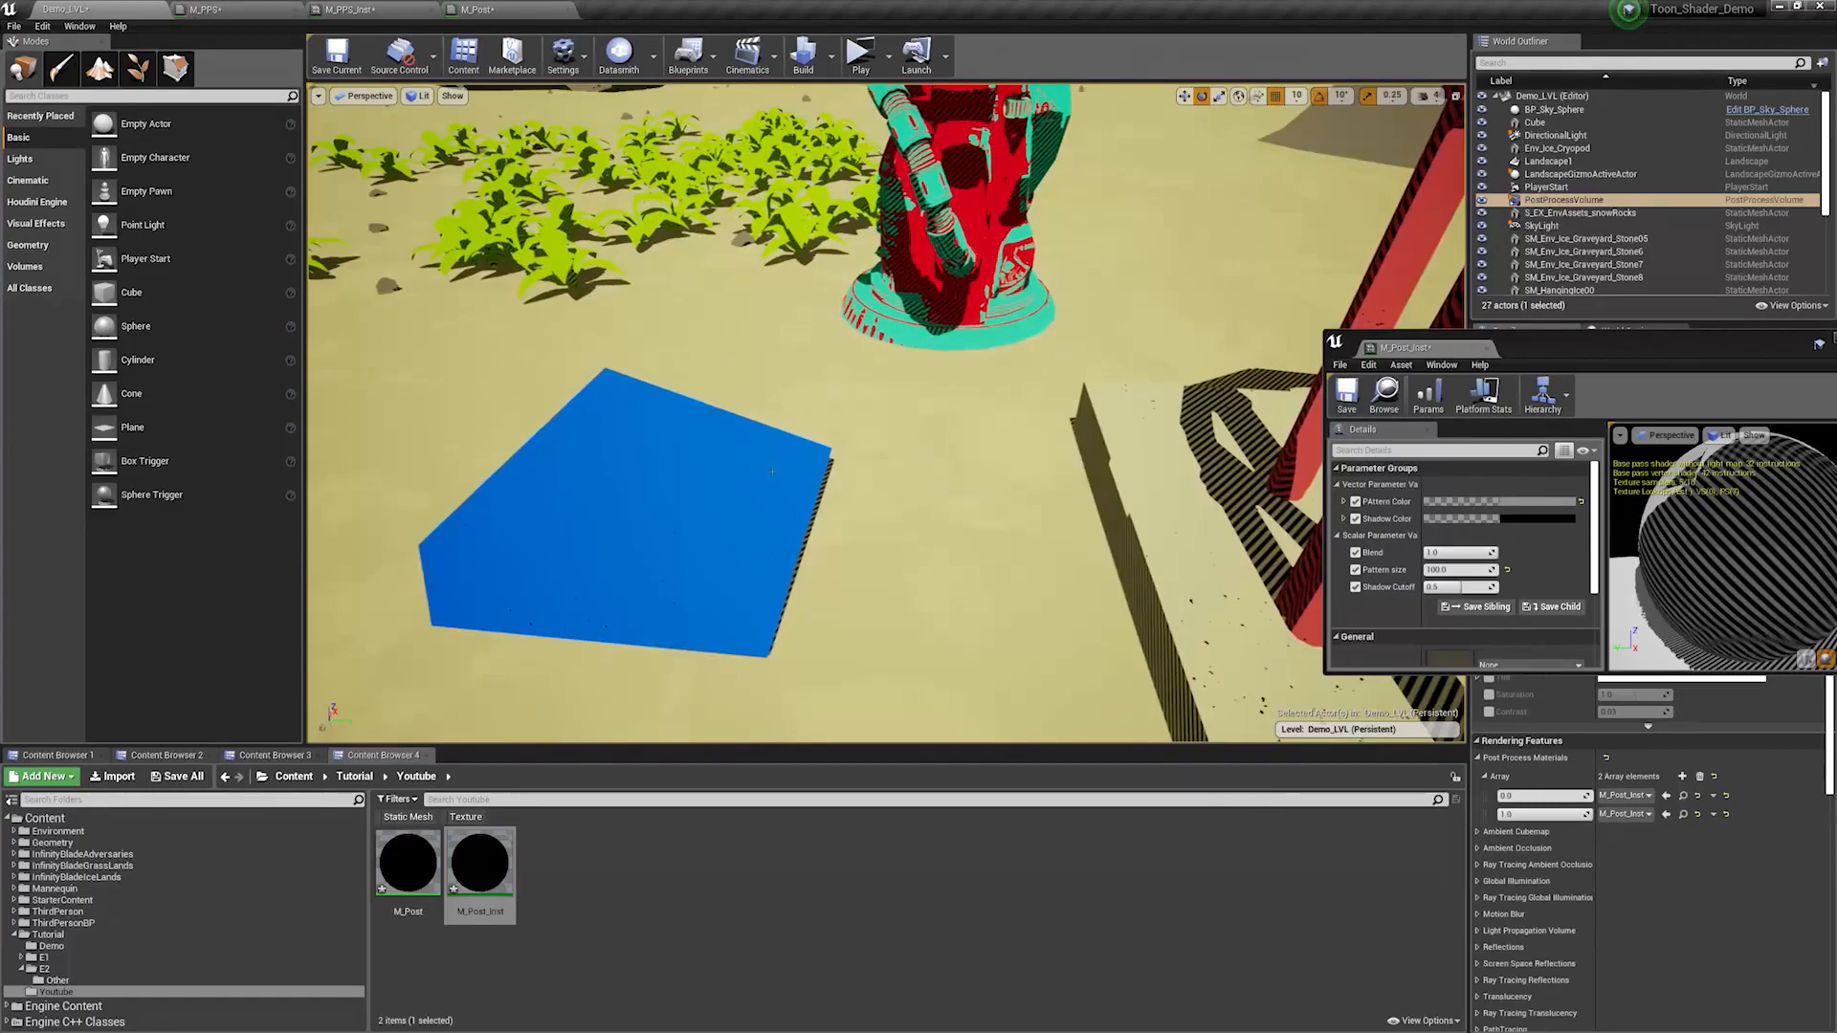
click(864, 61)
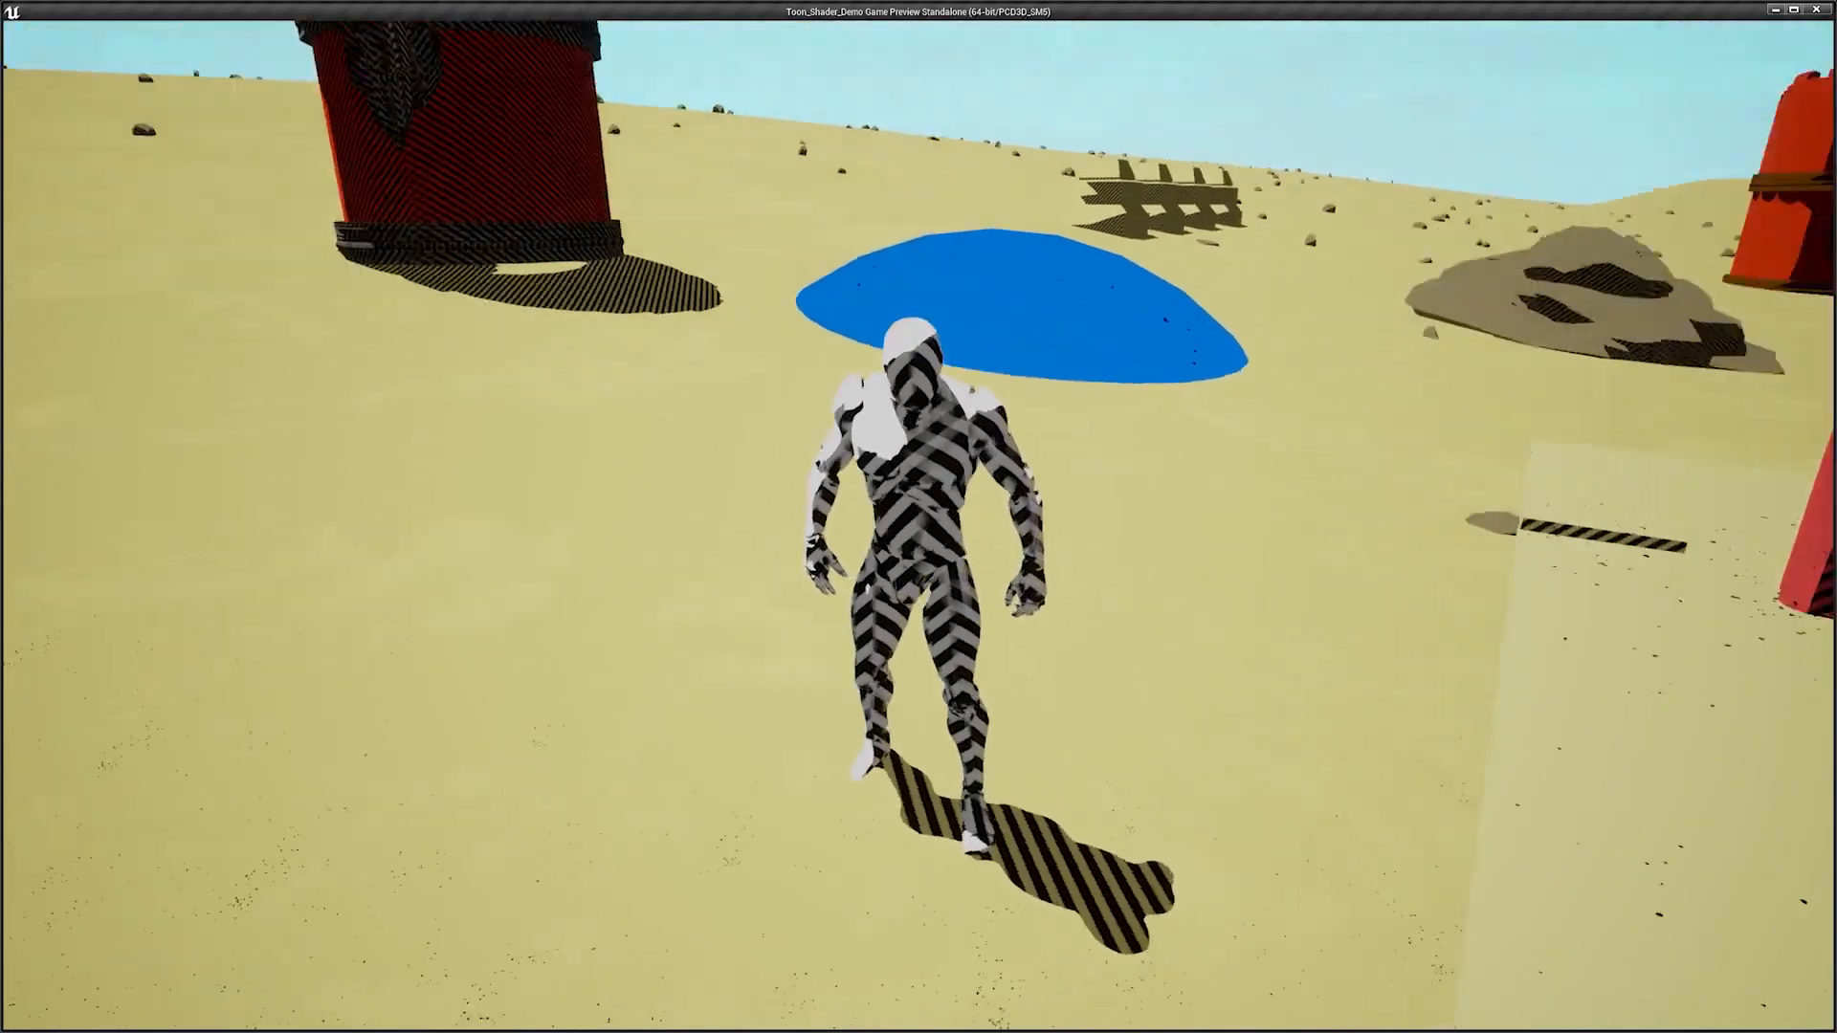
Step: Run the character around the level in the game preview to examine the striped shadows on the objects and terrain
key(w)
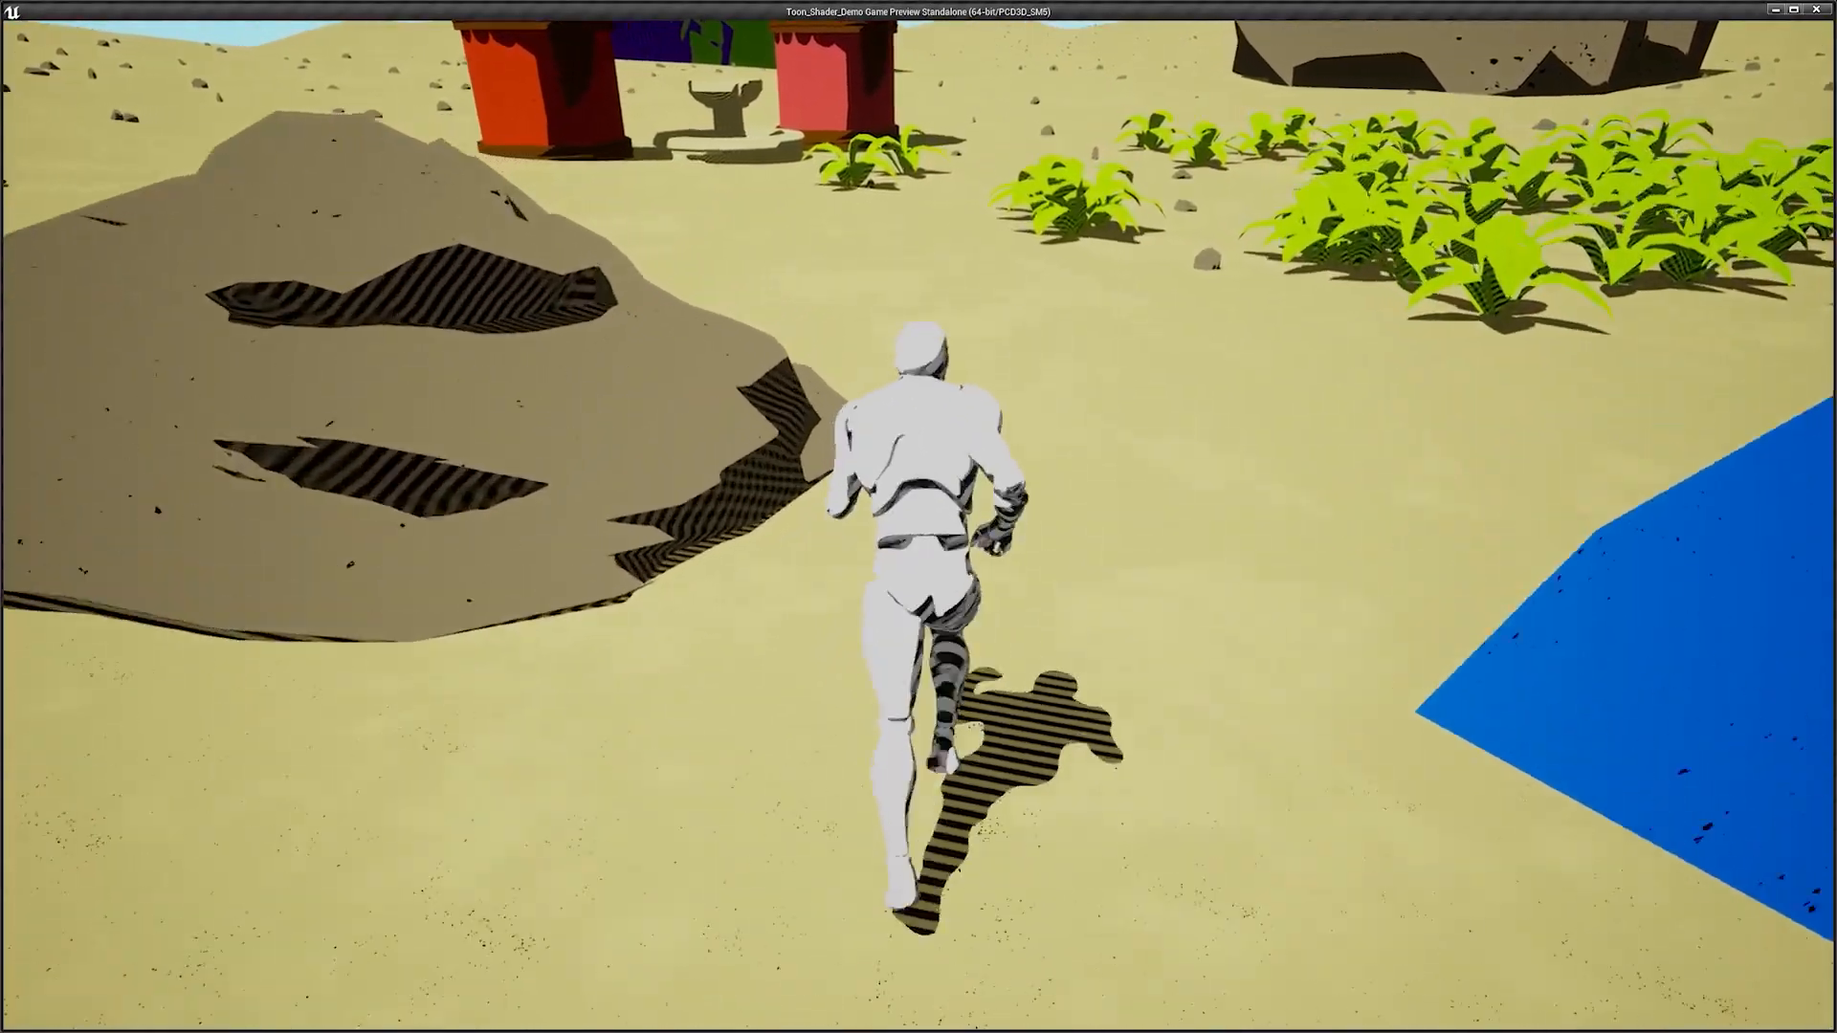
key(w)
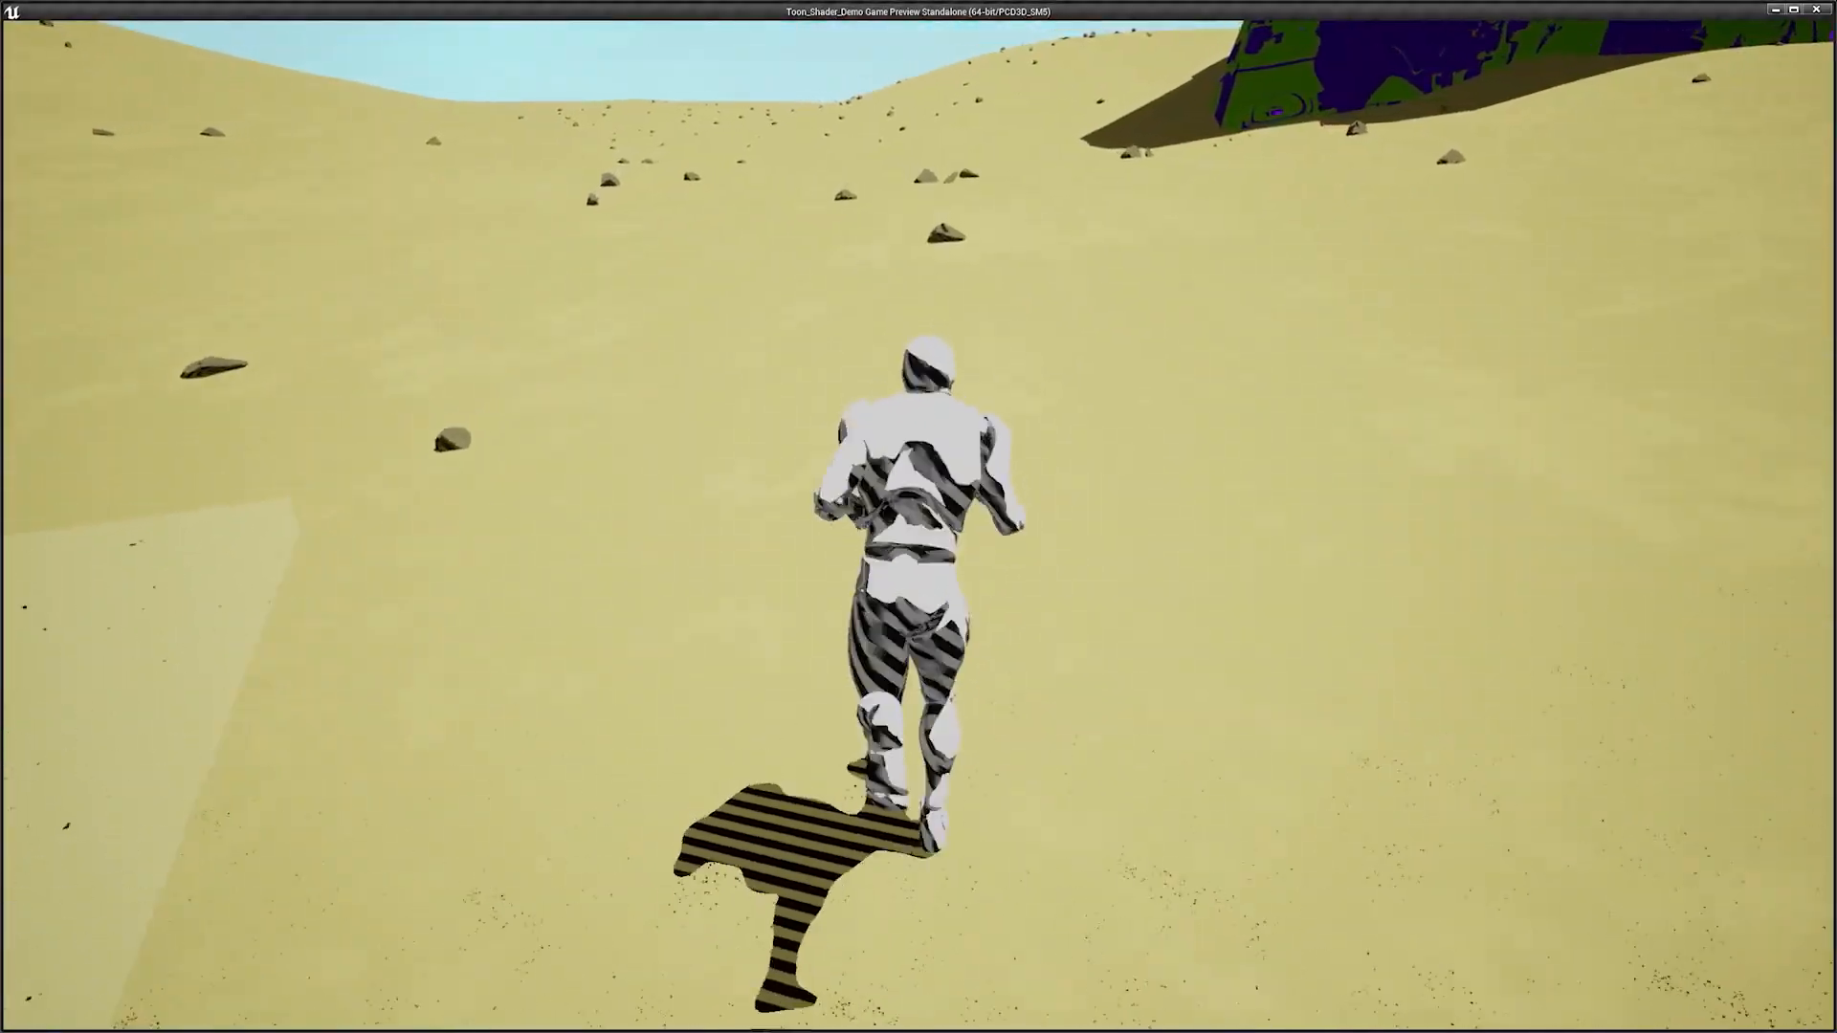
key(w)
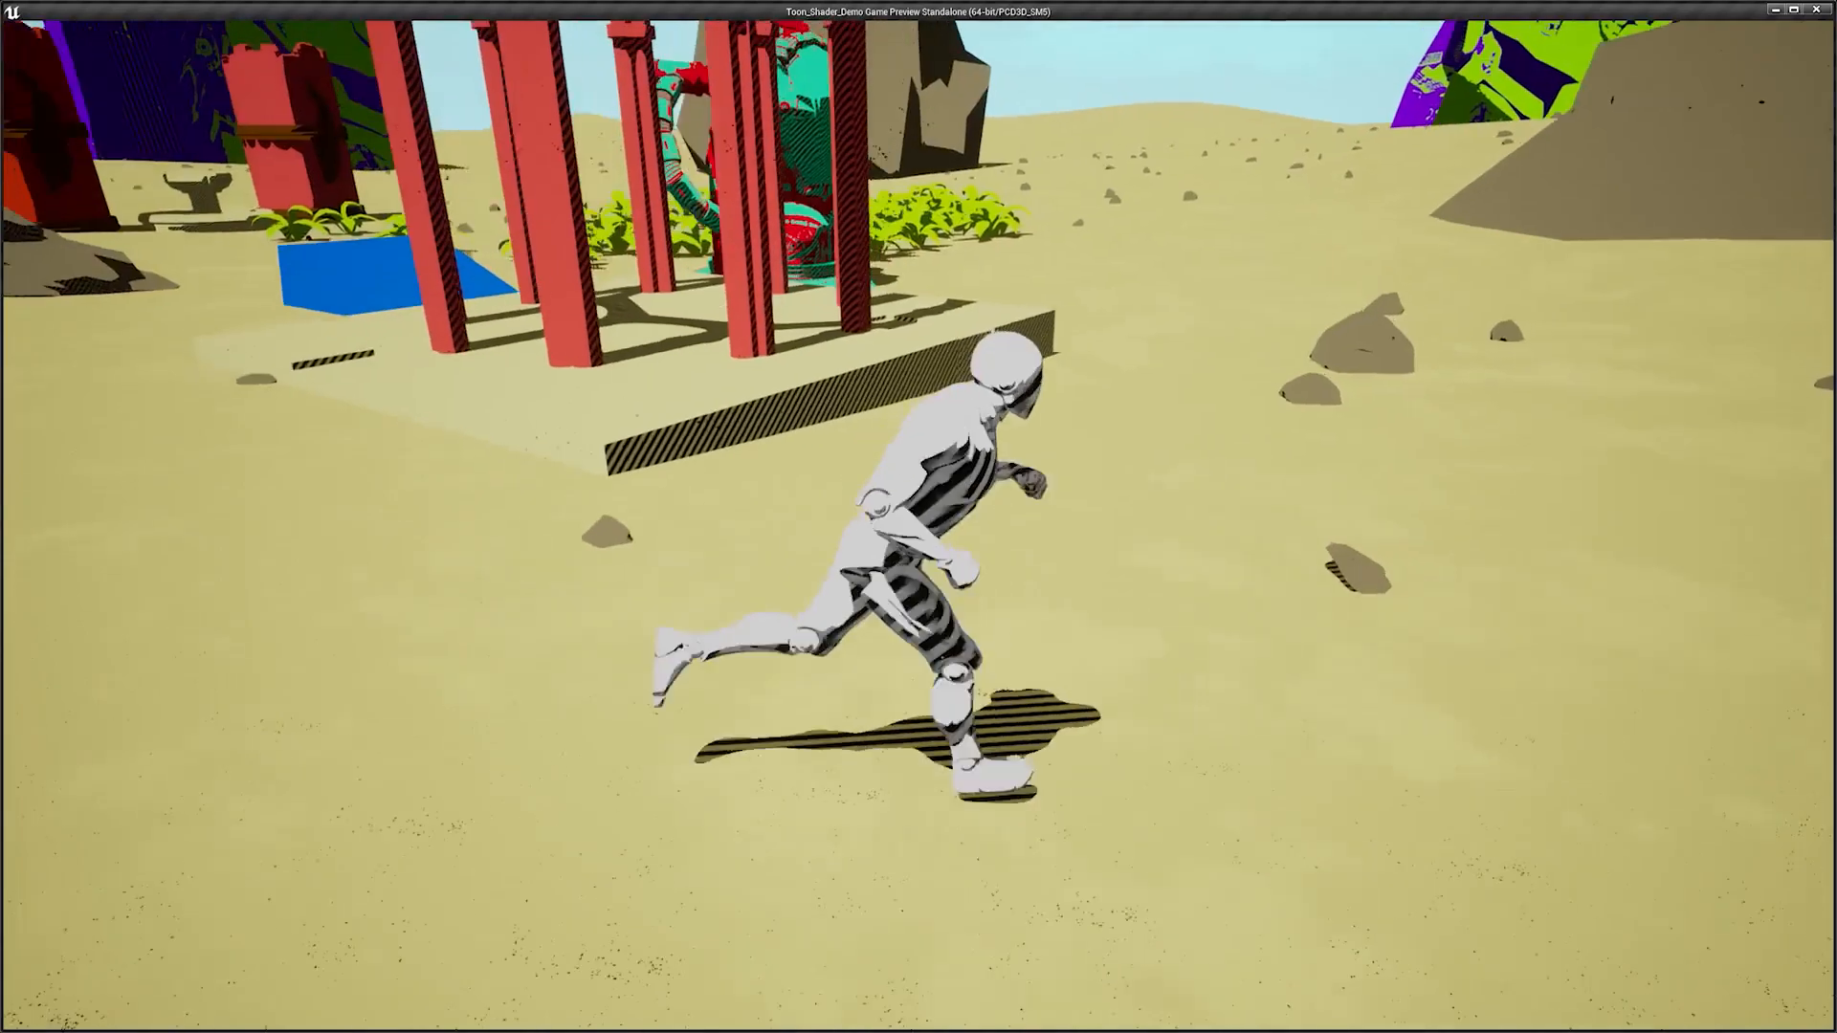
key(w)
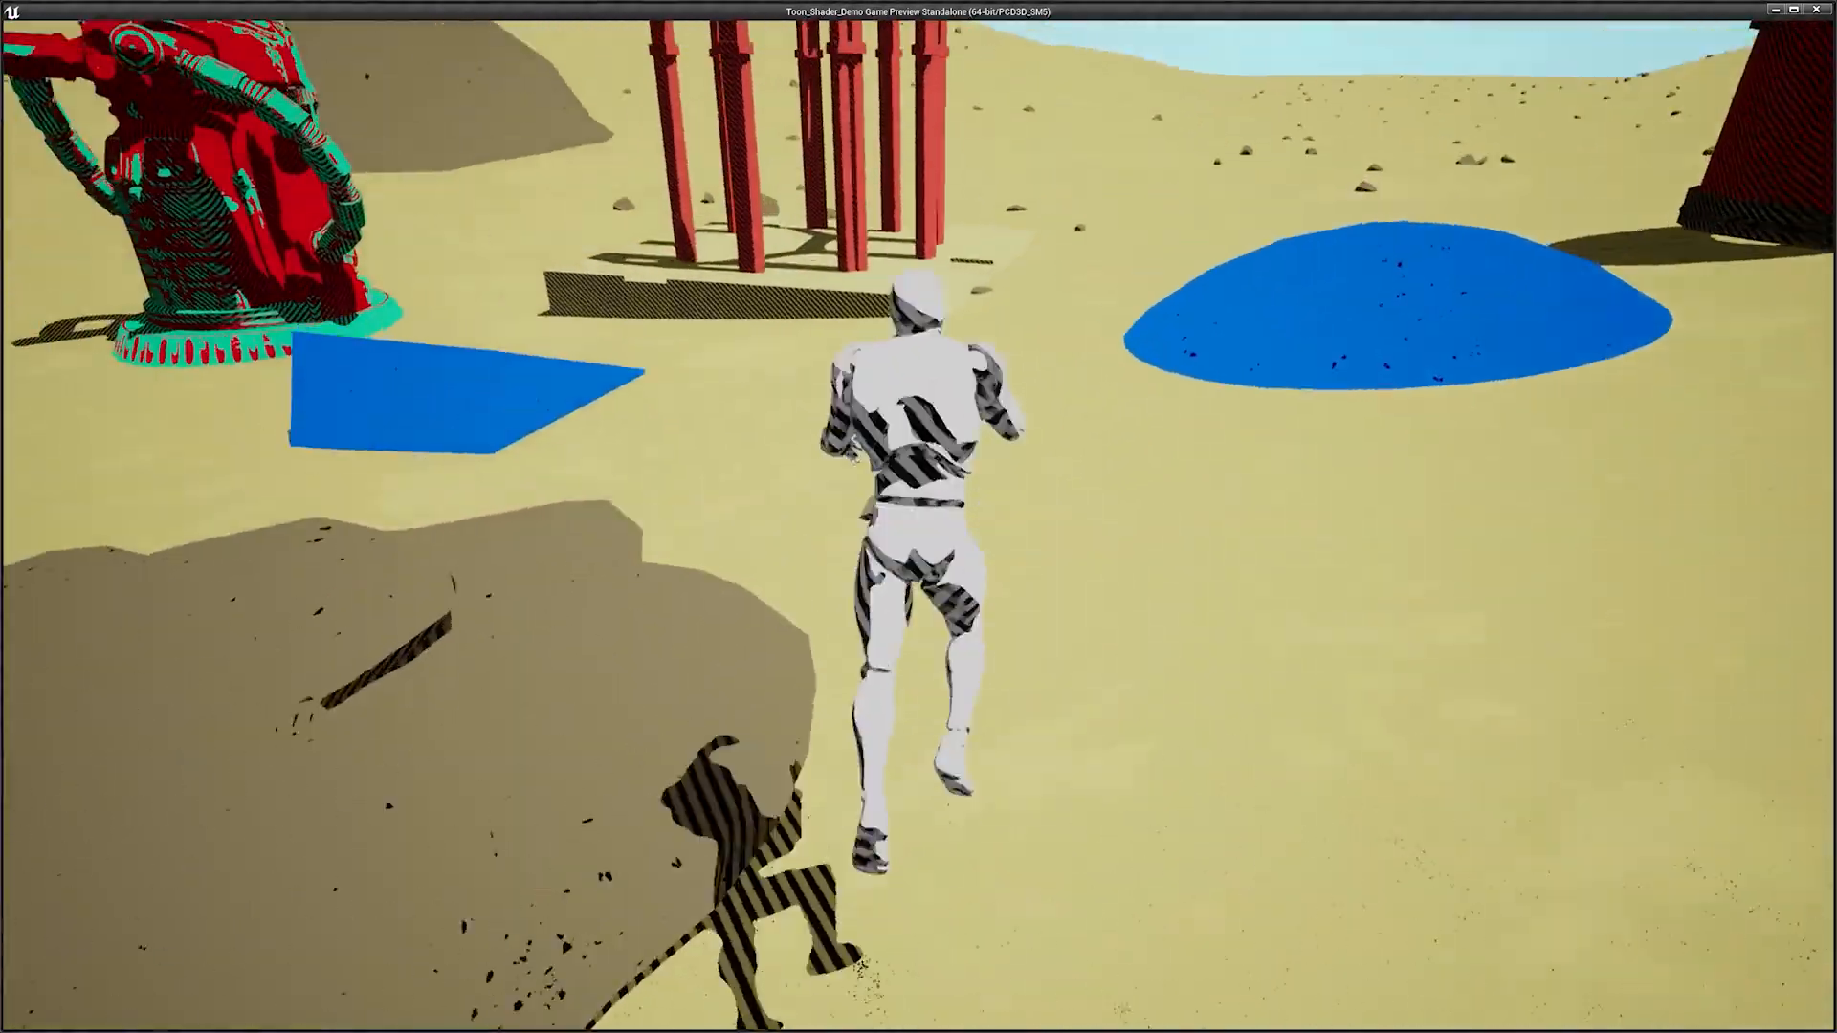
key(space)
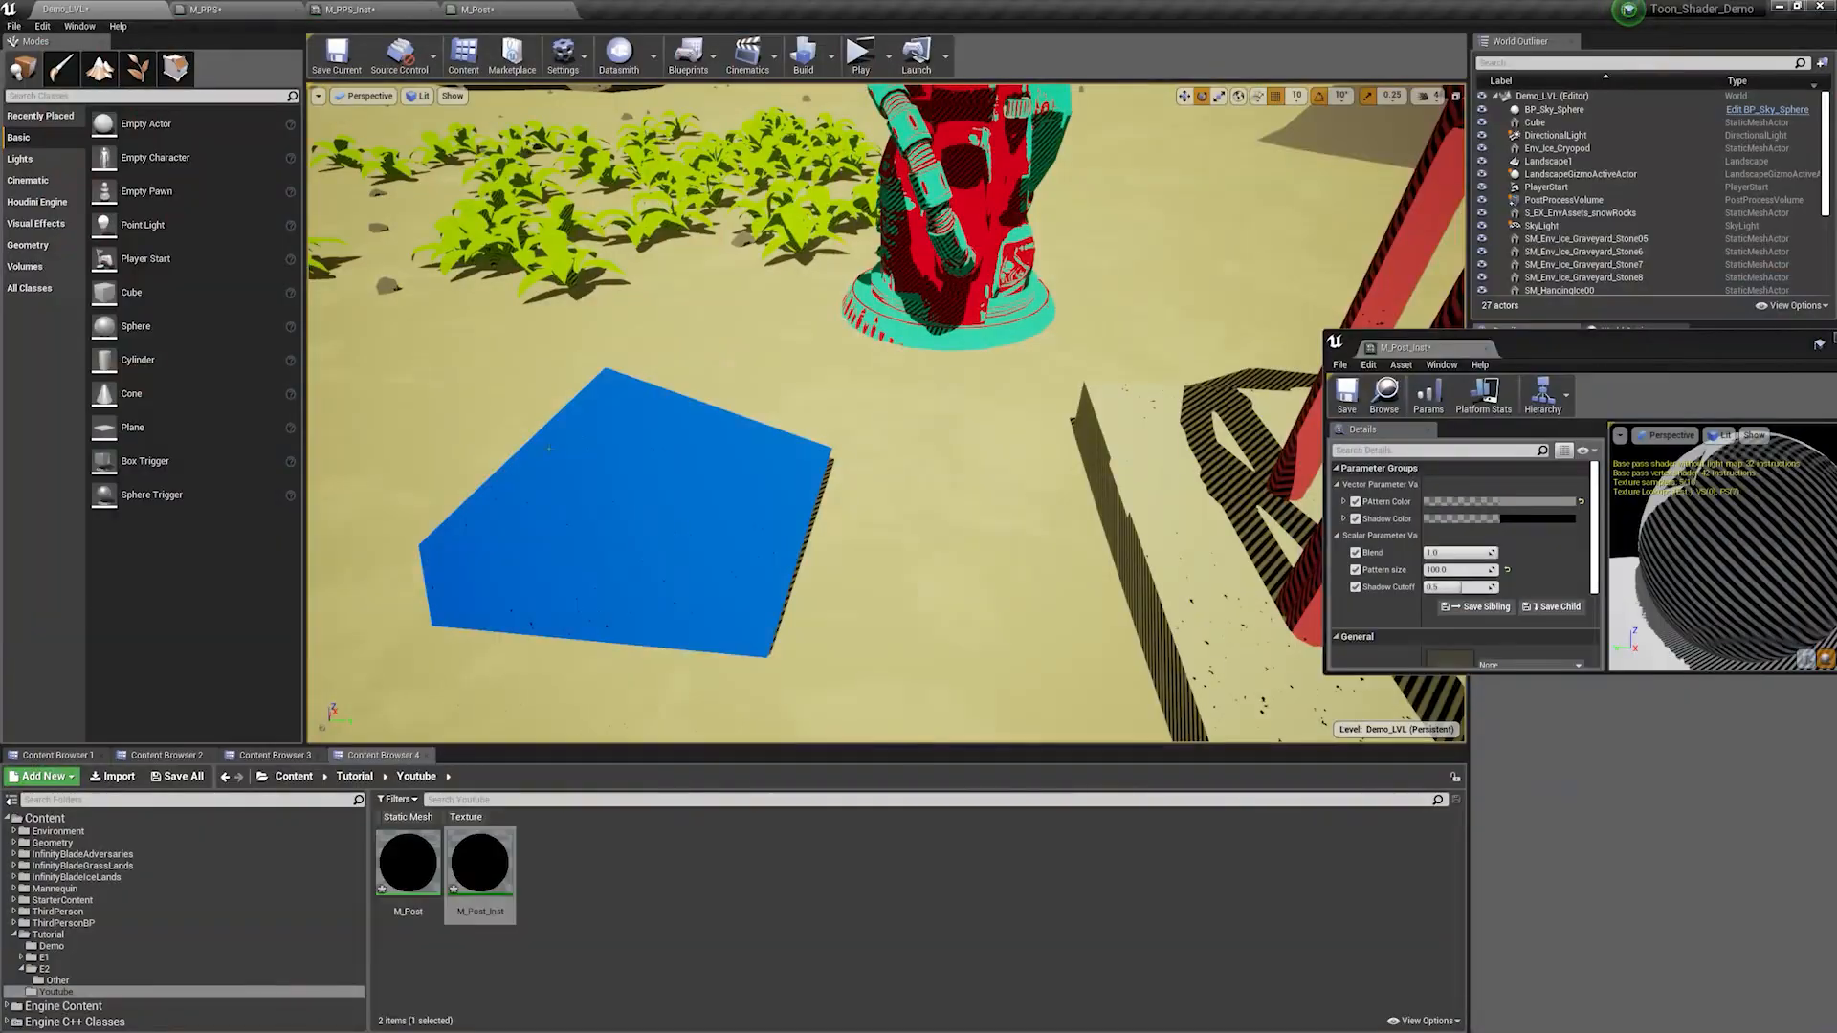
Step: Open the ThirdPersonCharacter blueprint, enable Render CustomDepth Pass on its Mesh component, and close the floating M_Post_Inst window
click(227, 777)
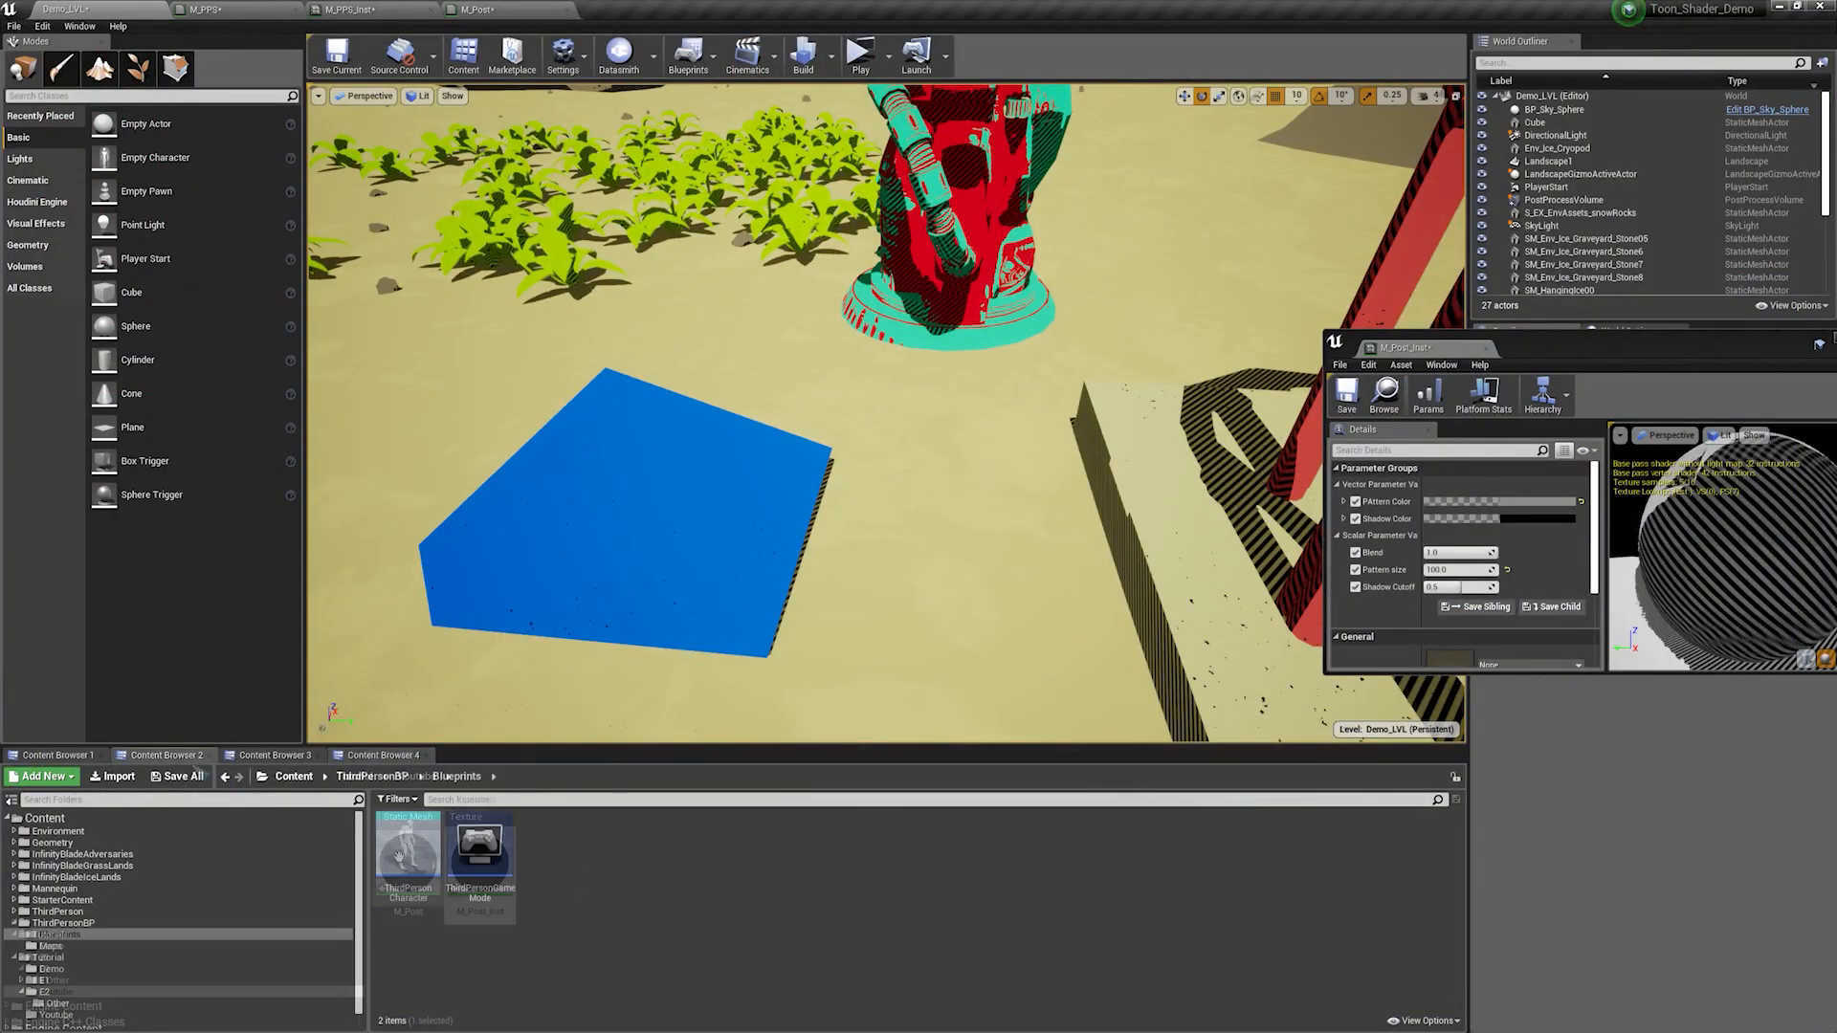
double_click(408, 856)
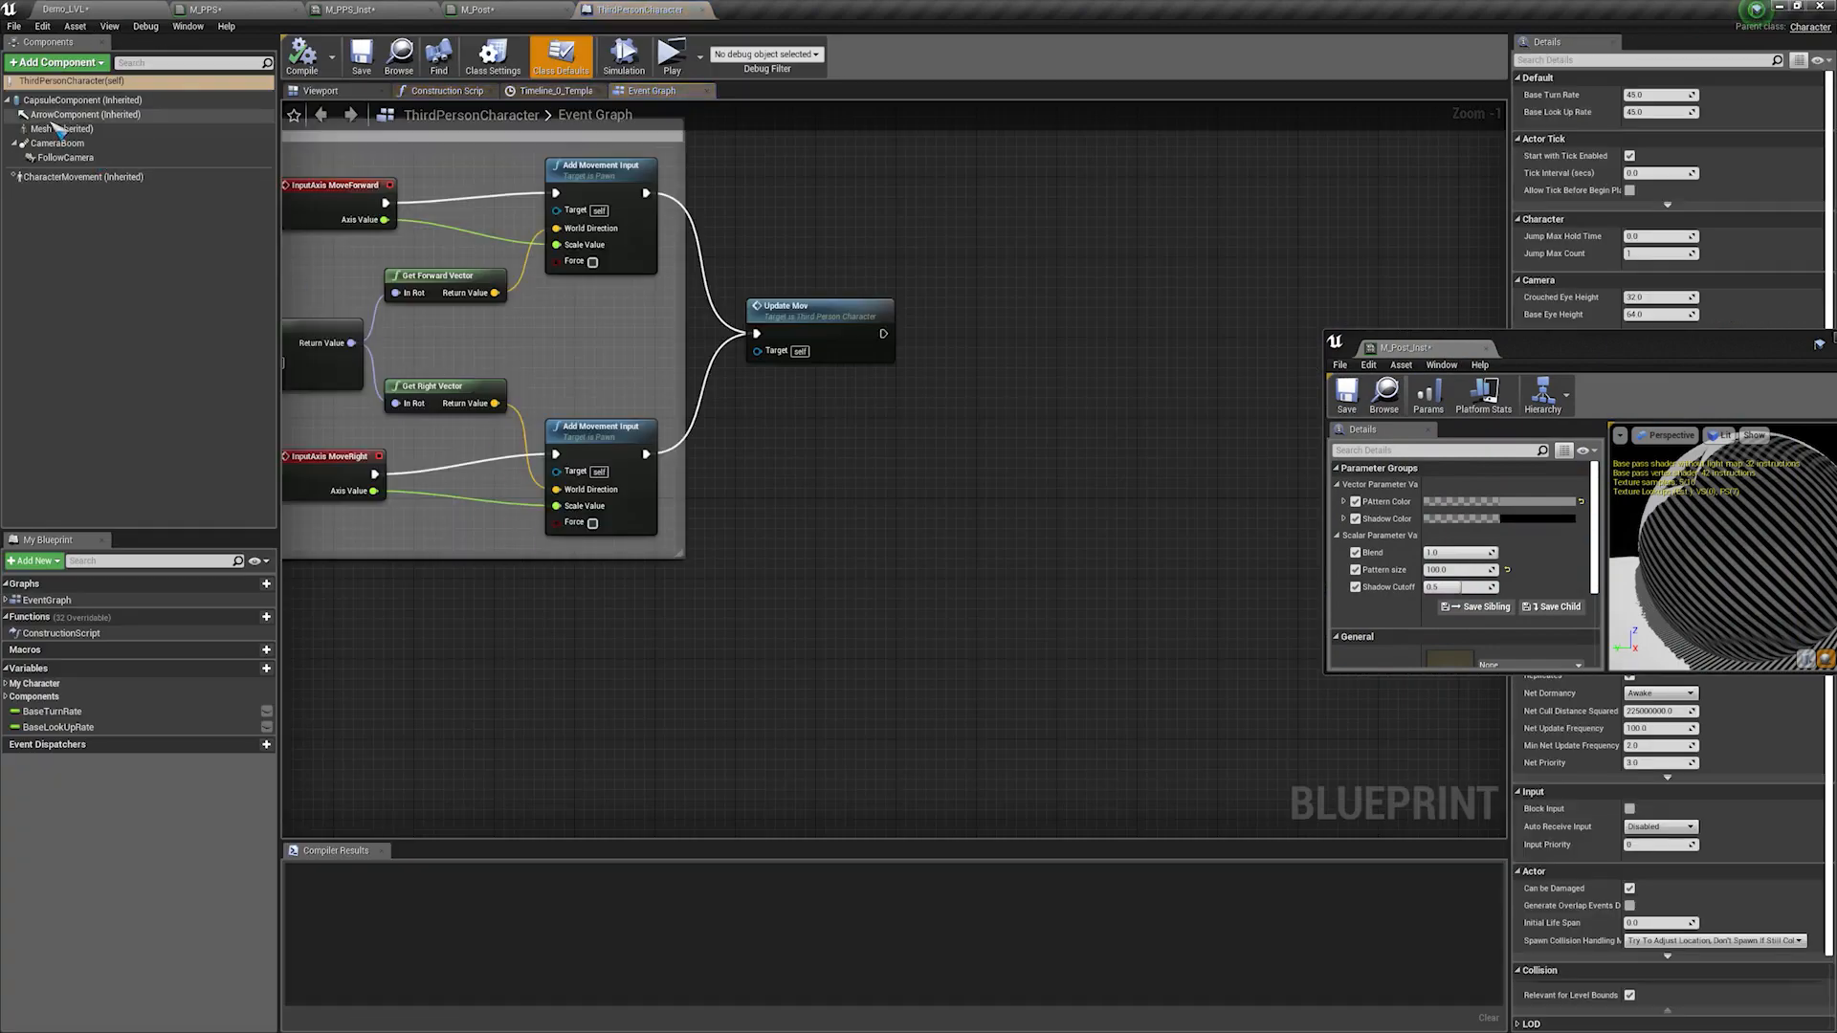
click(55, 132)
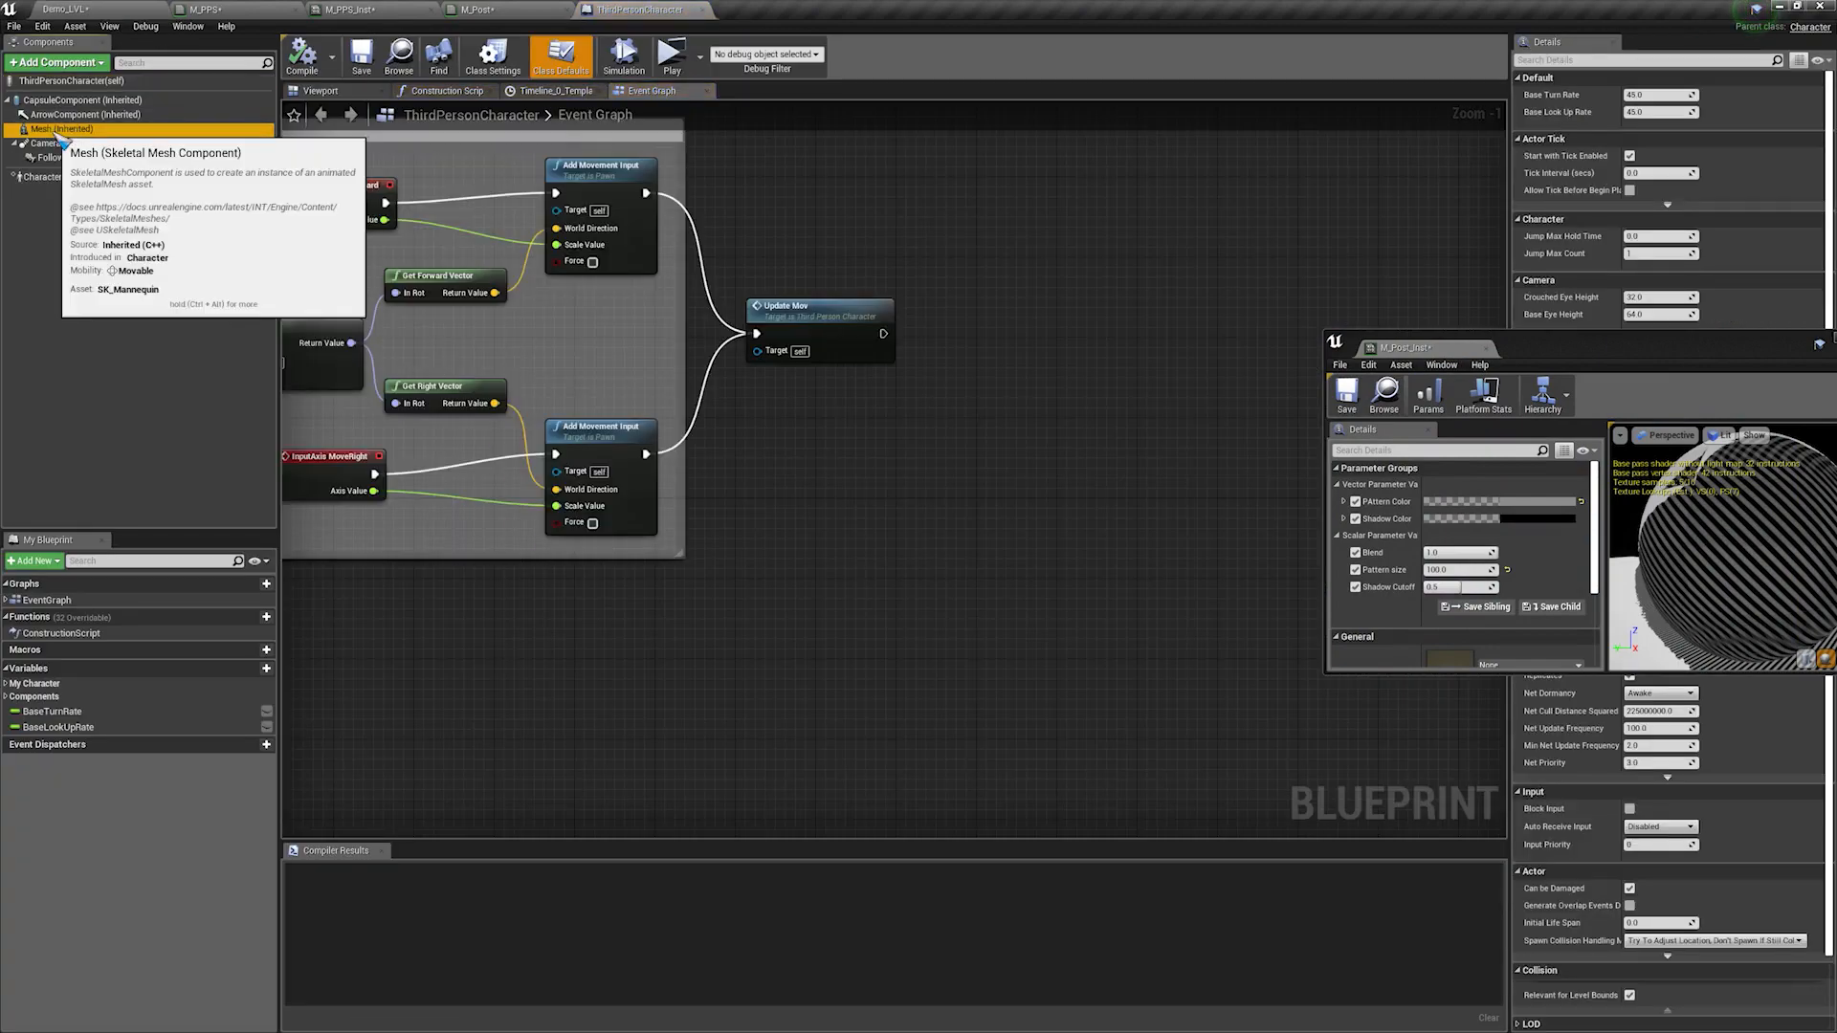
drag(1609, 344, 968, 354)
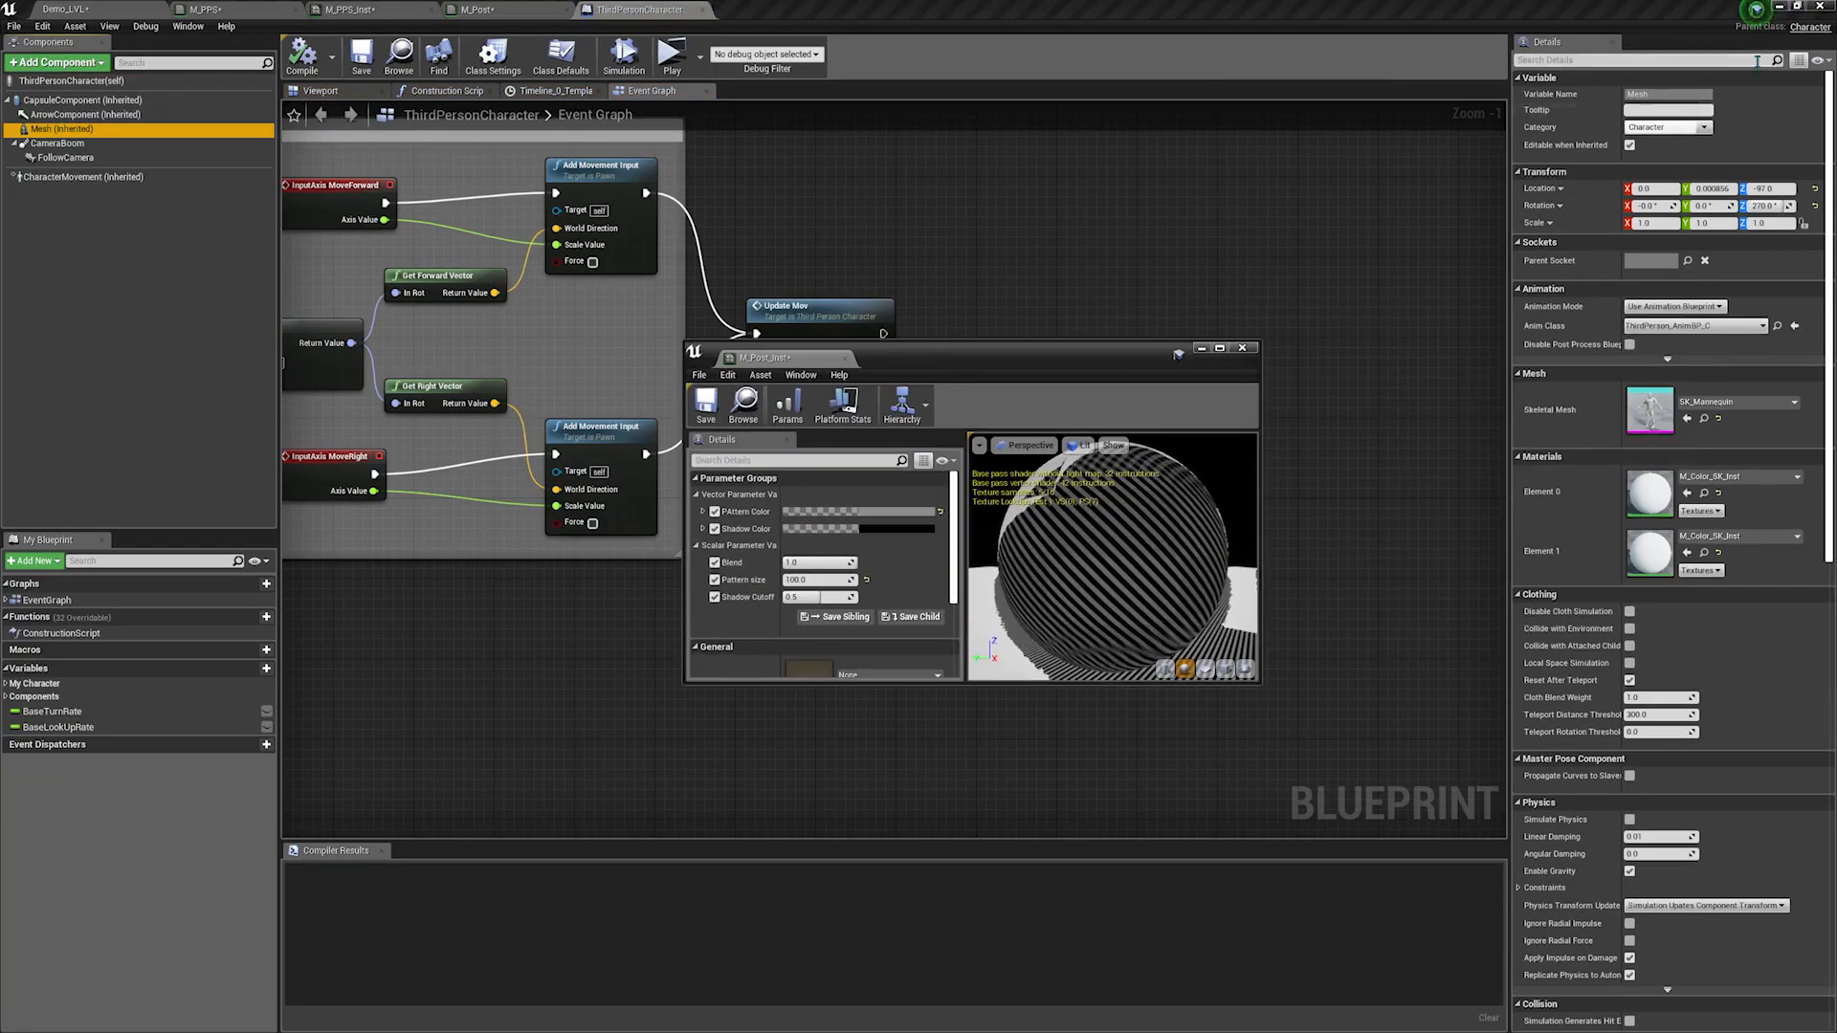
click(1543, 59)
text(custo)
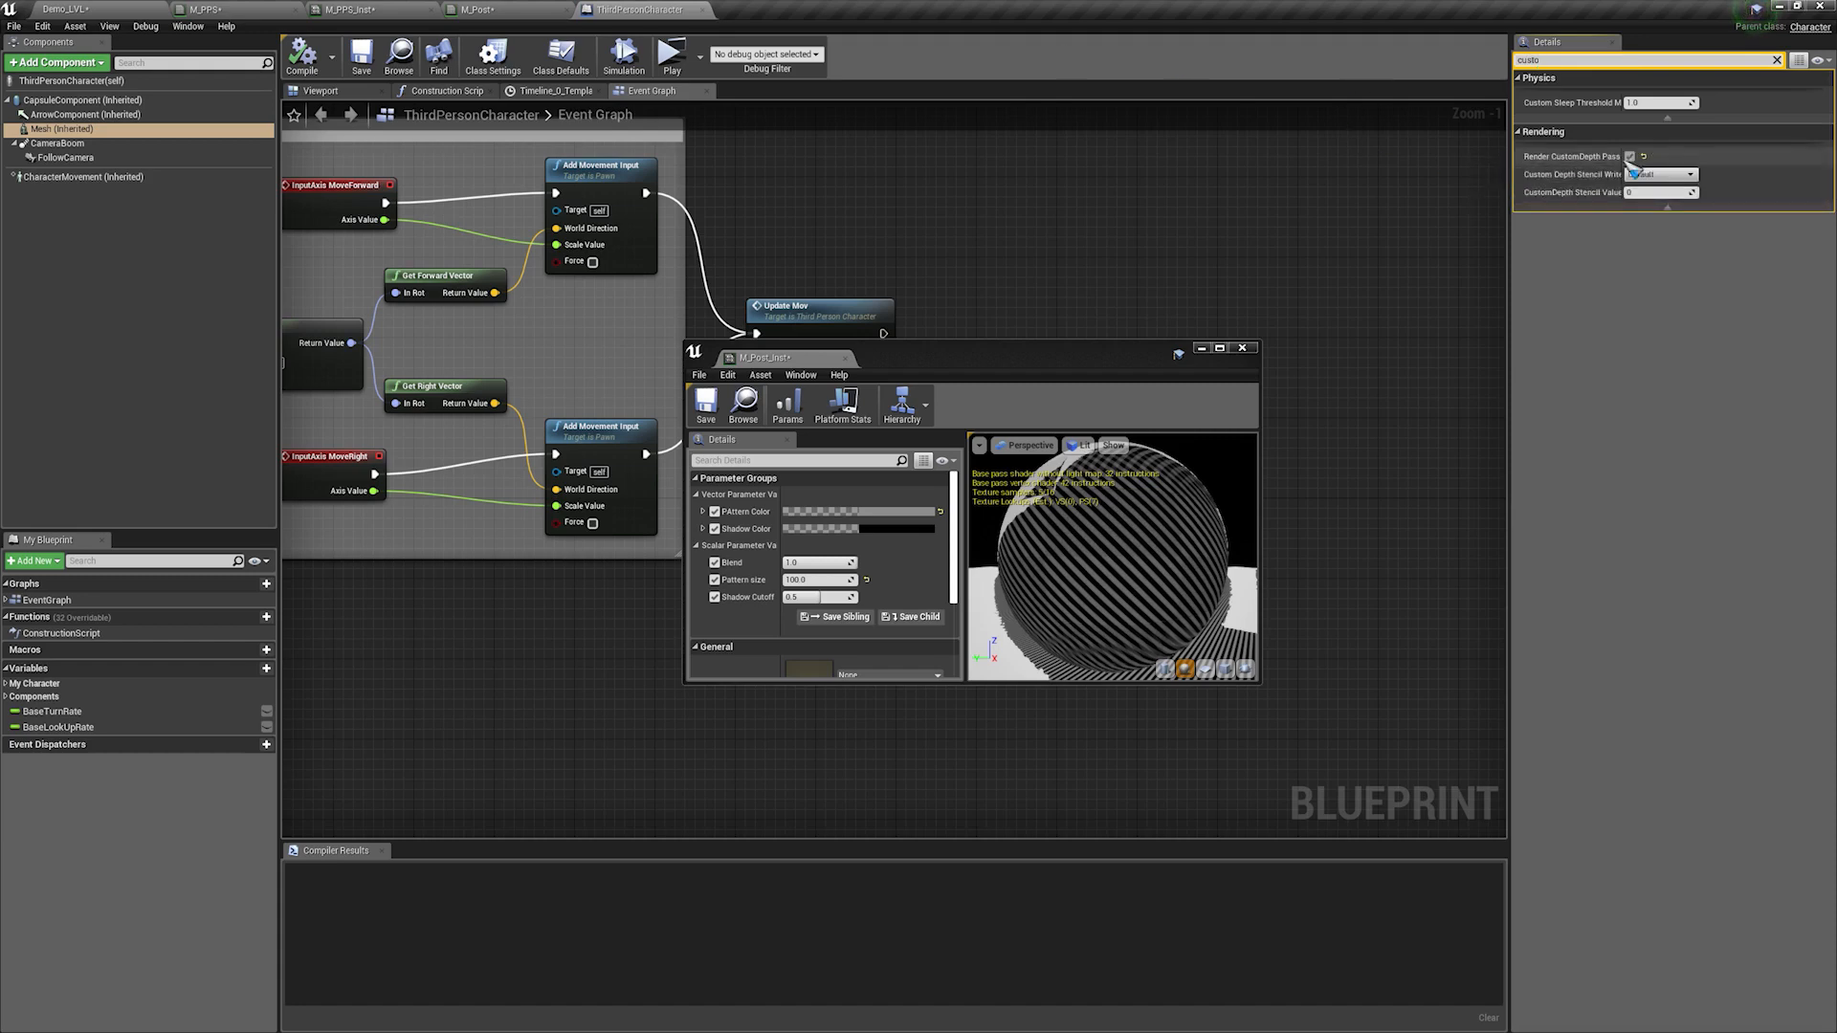
click(1243, 349)
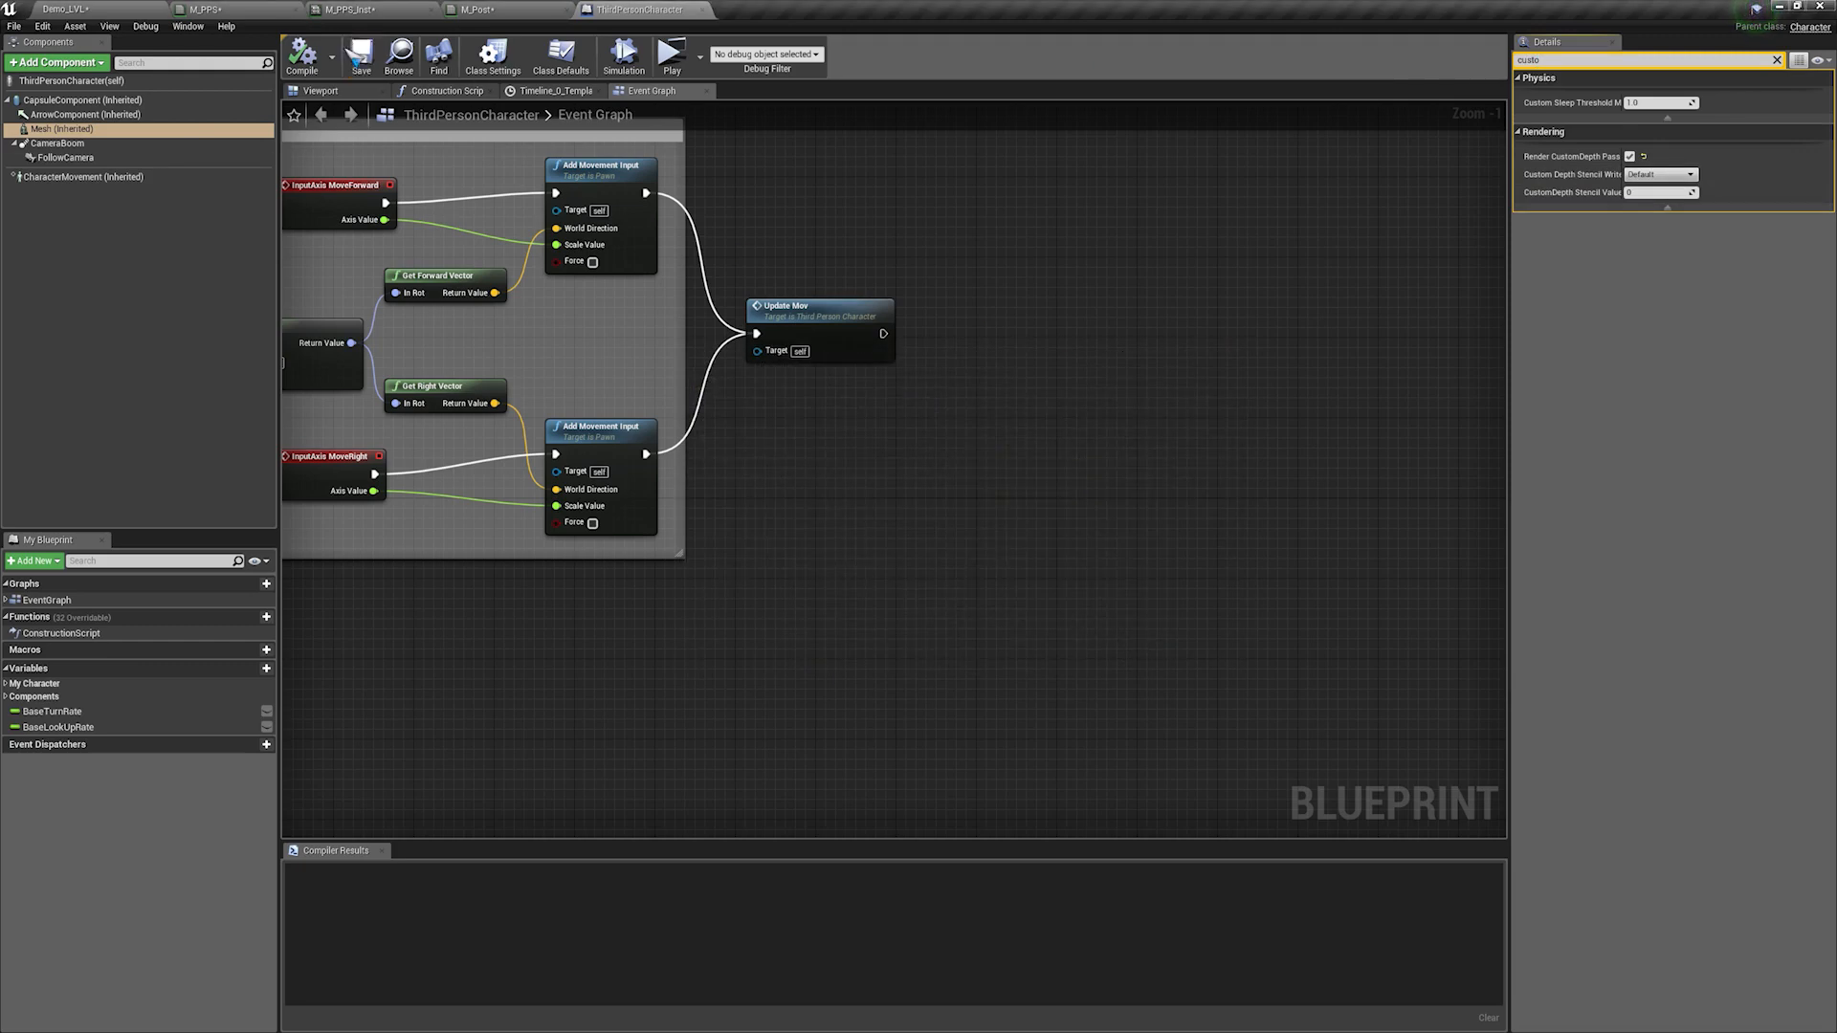
Step: Add a SceneTexture node set to CustomDepth in an empty area of the M_Post graph, below the Scene Depth If nodes
click(464, 10)
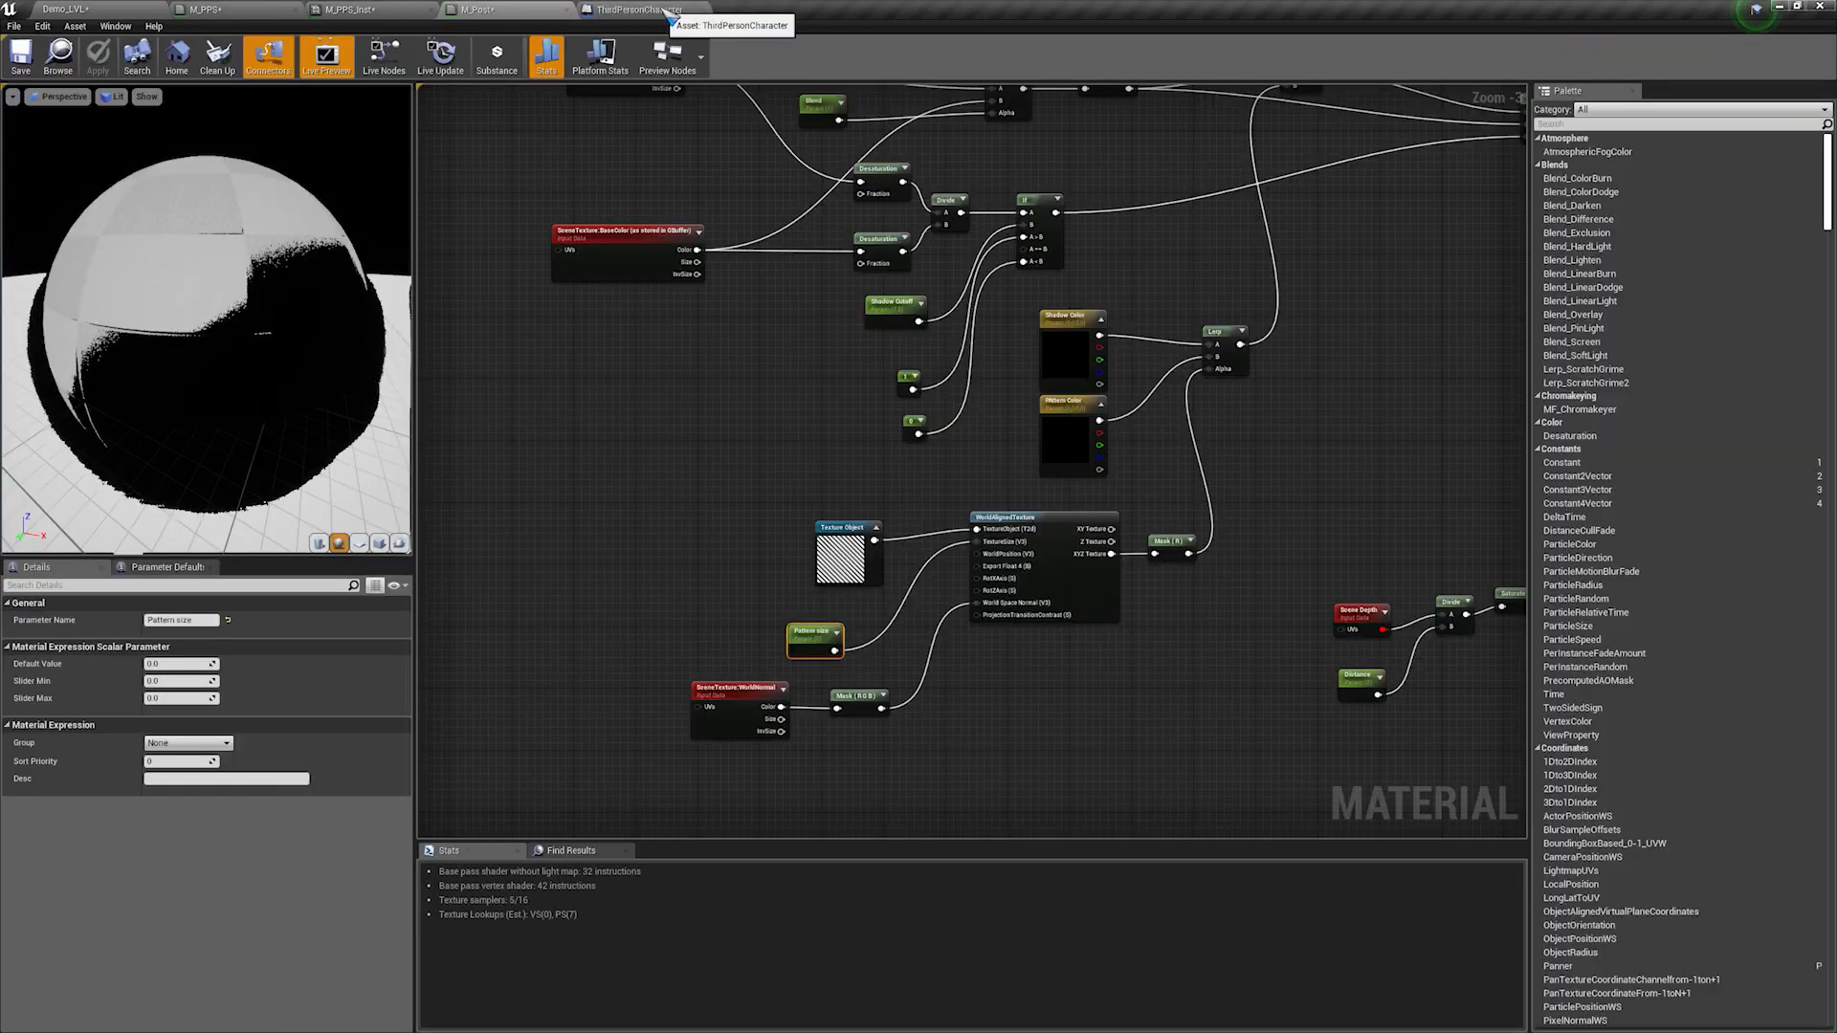
right_drag(1077, 677, 642, 586)
right_drag(1100, 574, 695, 513)
right_drag(1230, 402, 1024, 618)
right_drag(667, 575, 665, 573)
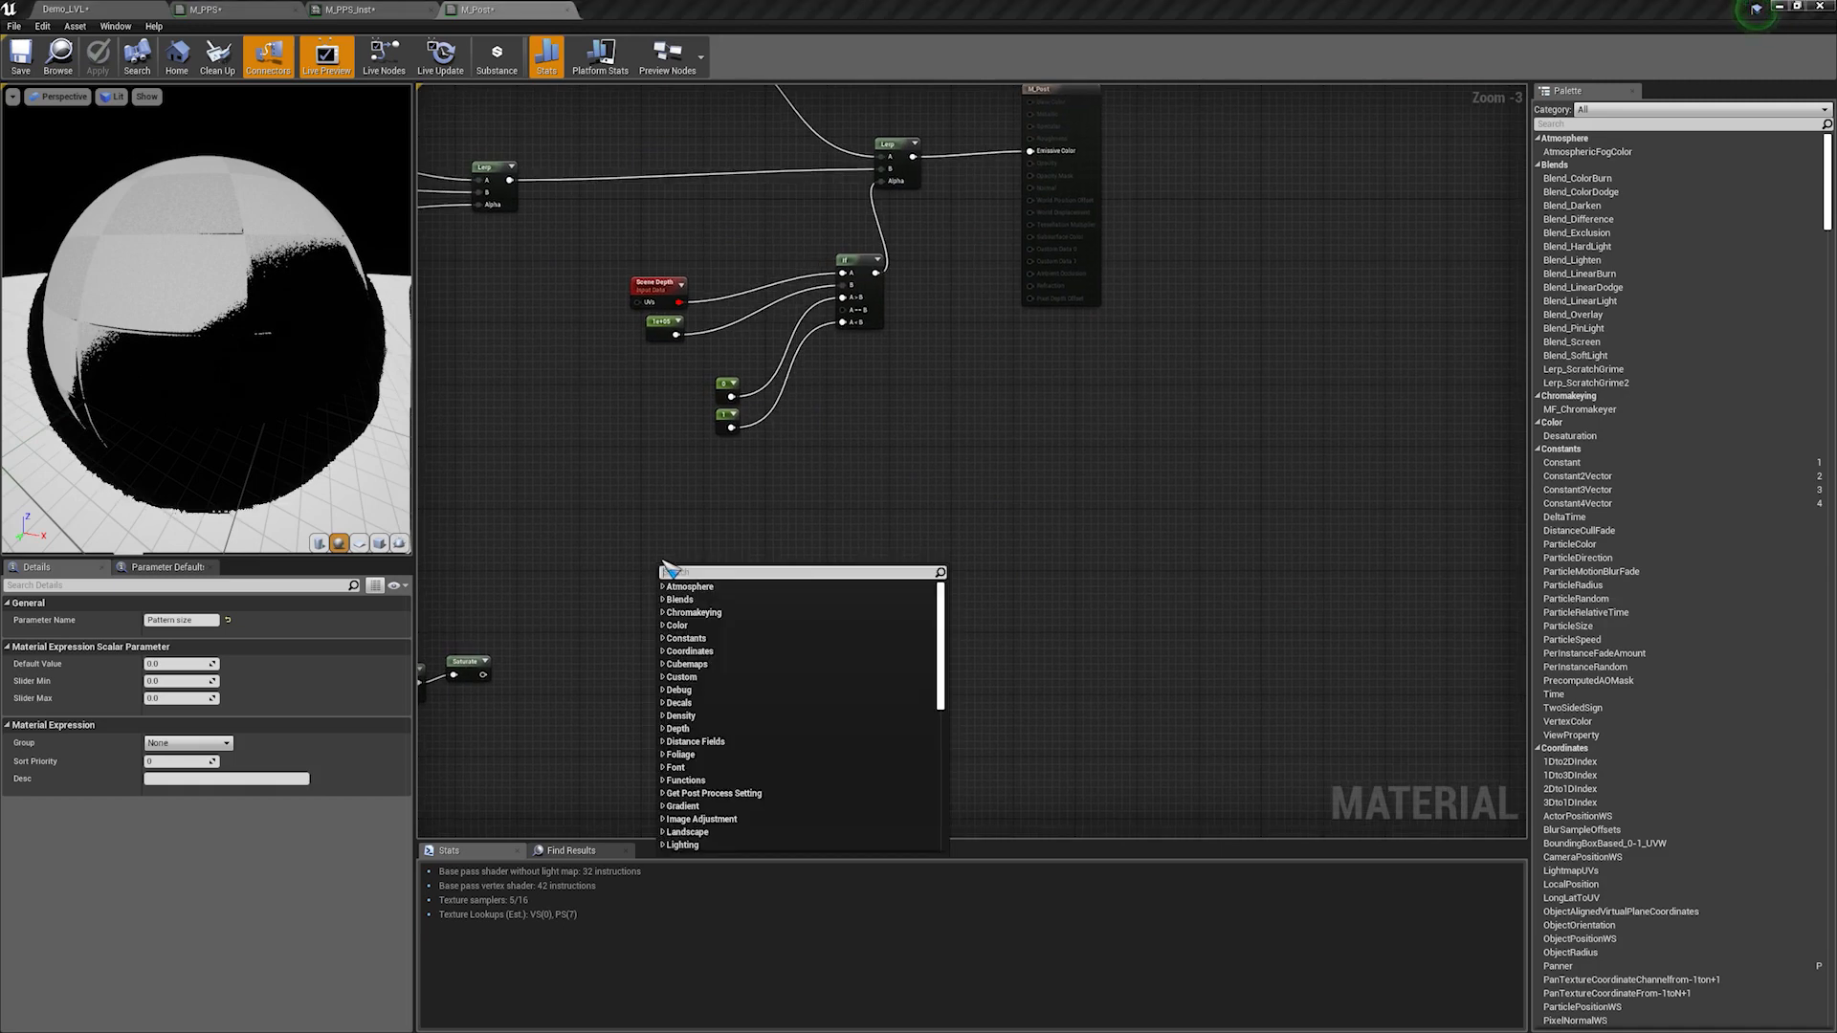
text(scene tex)
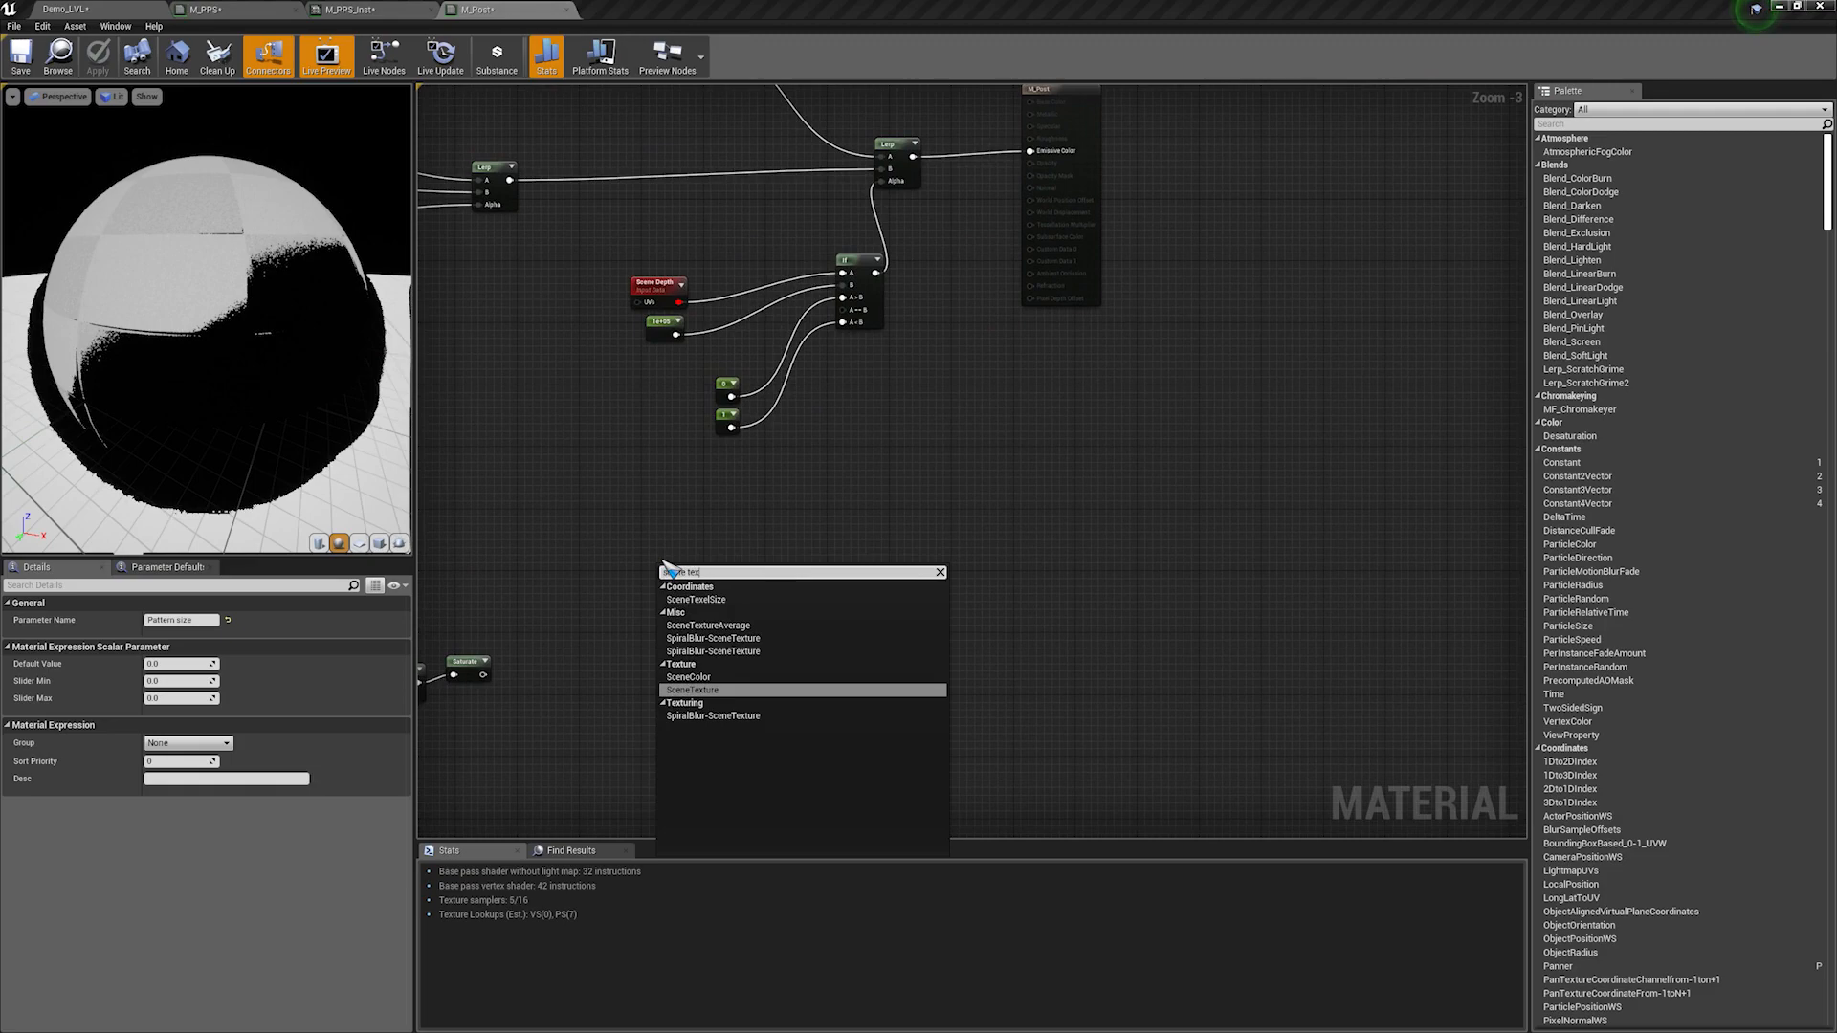
key(Return)
click(181, 620)
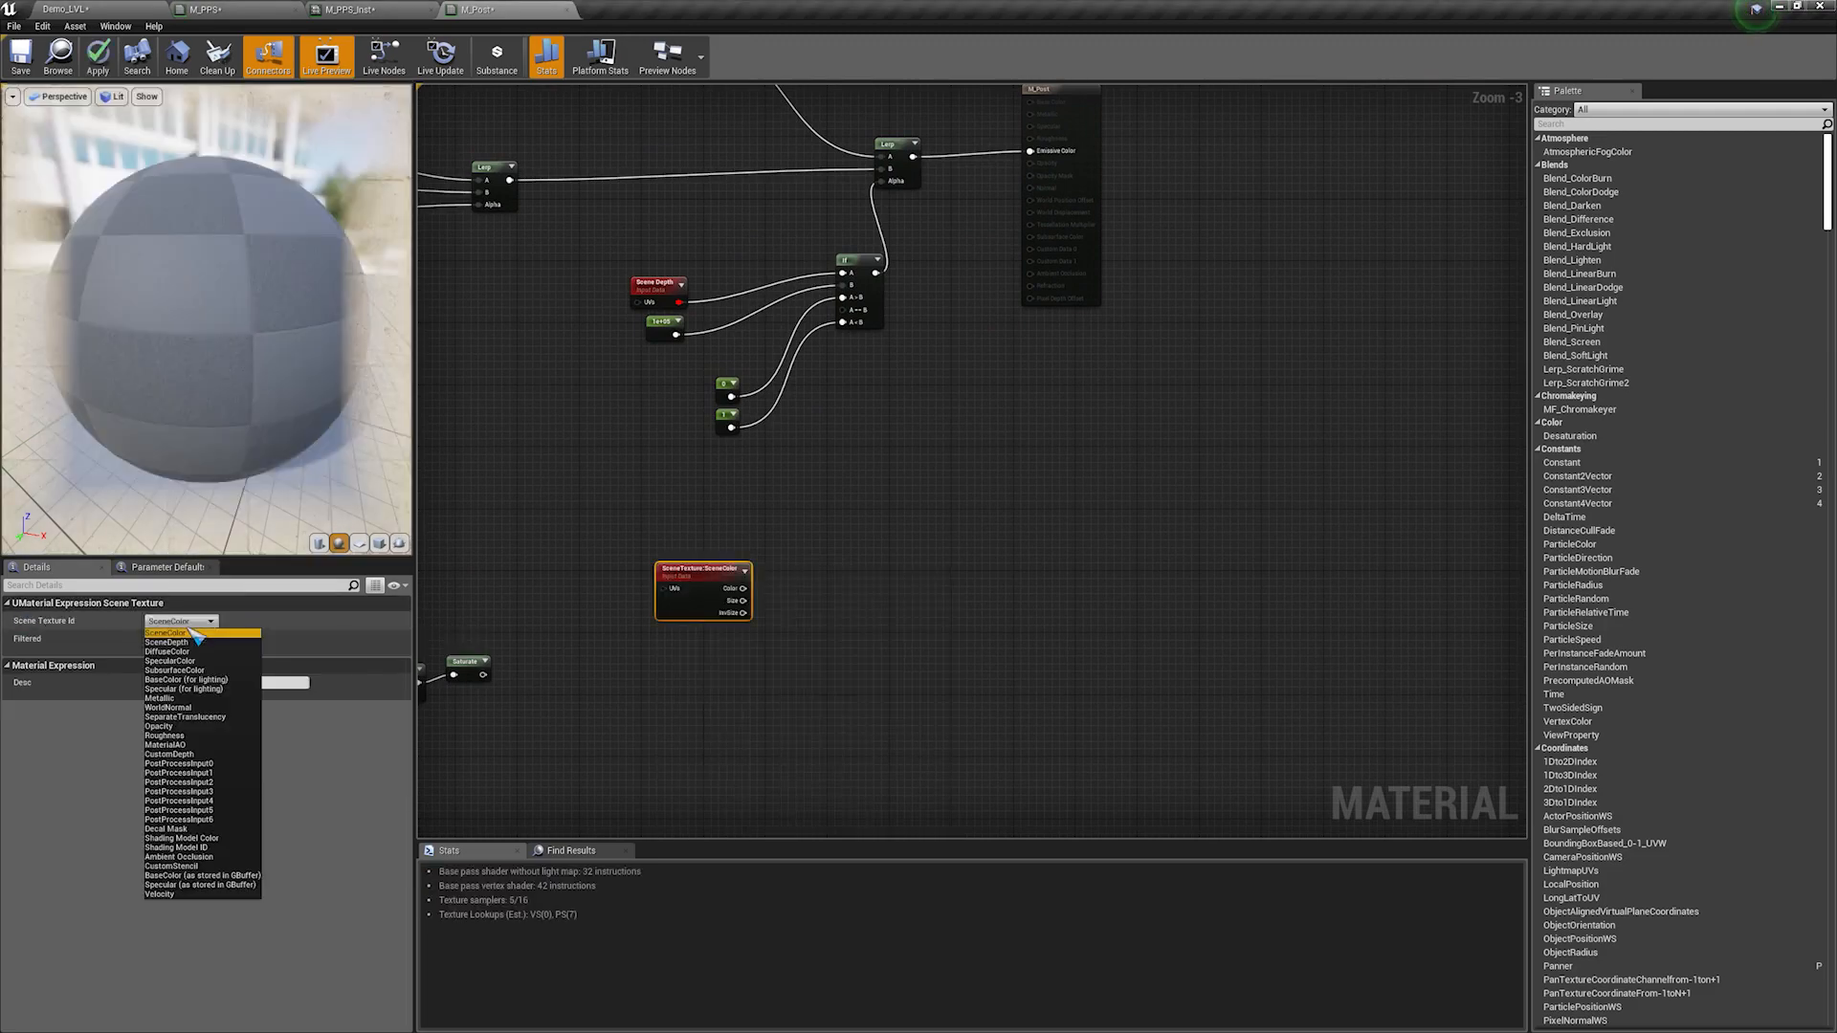
click(169, 754)
scroll(669, 560, up, 3)
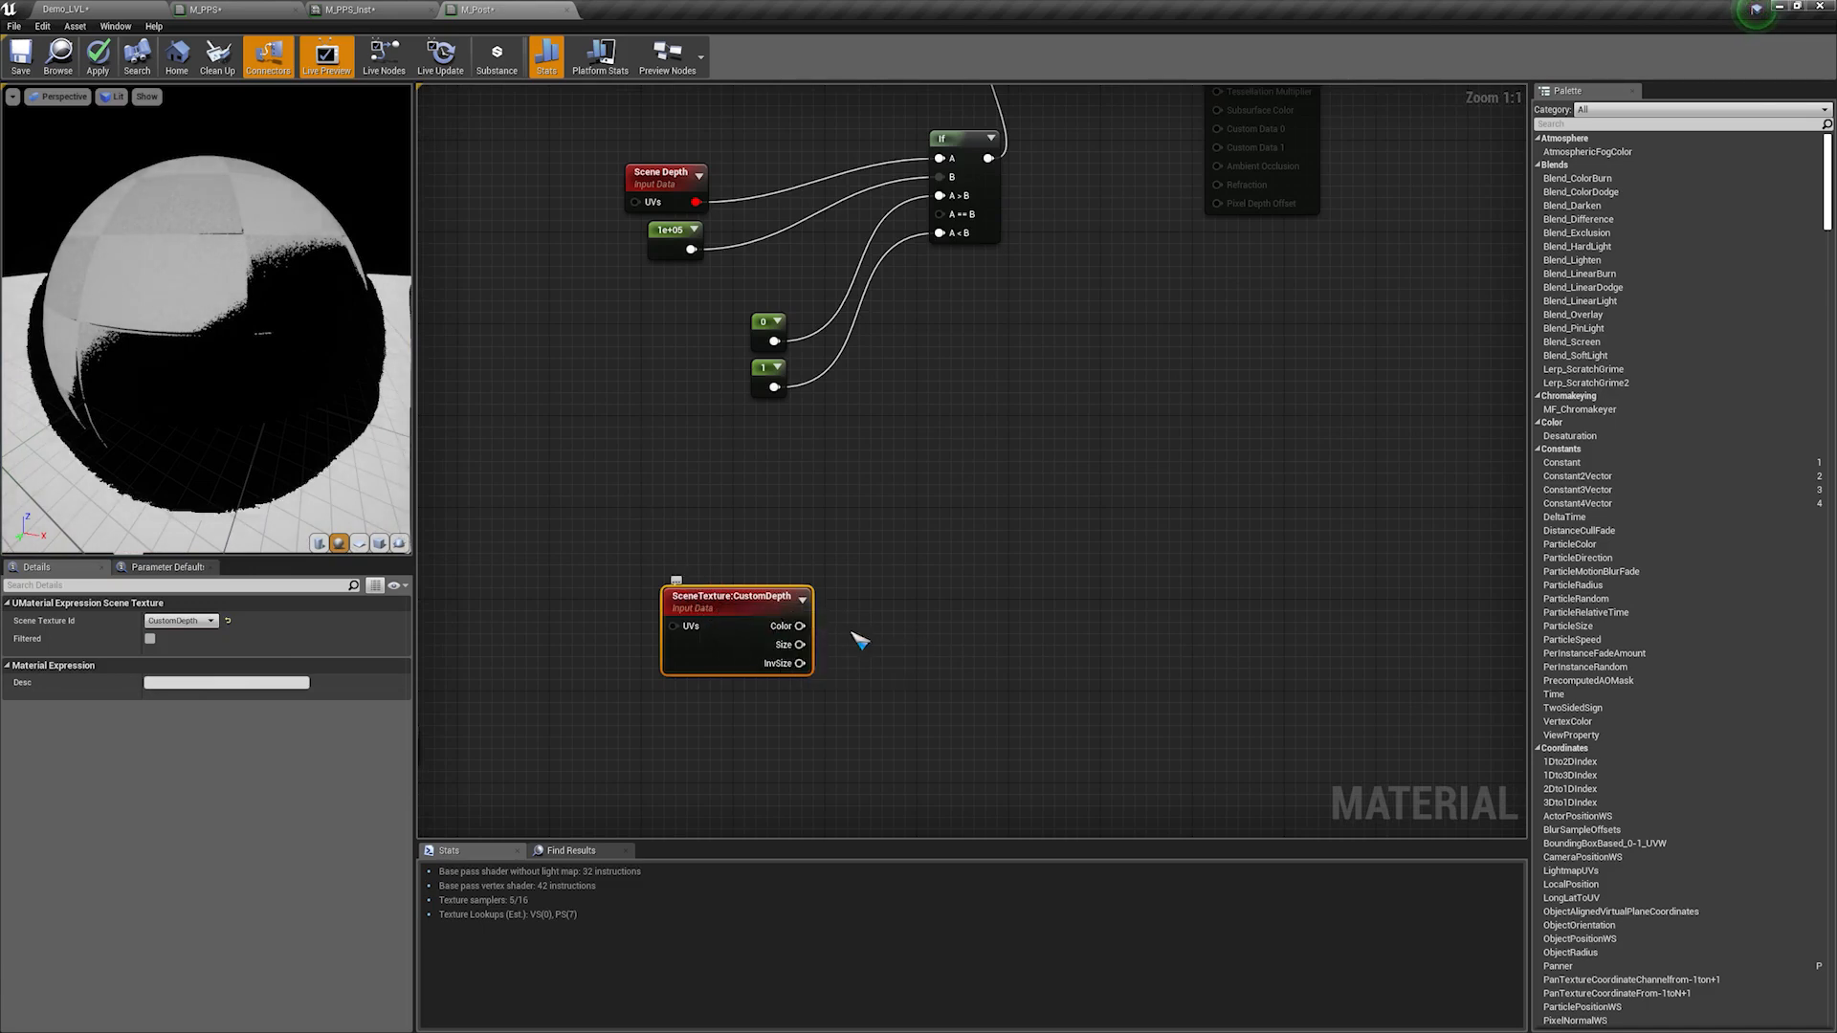
Step: Duplicate the CustomDepth SceneTexture node, place the copy beneath it and set its scene texture to SceneDepth
key(ctrl+w)
drag(844, 649, 705, 703)
click(212, 621)
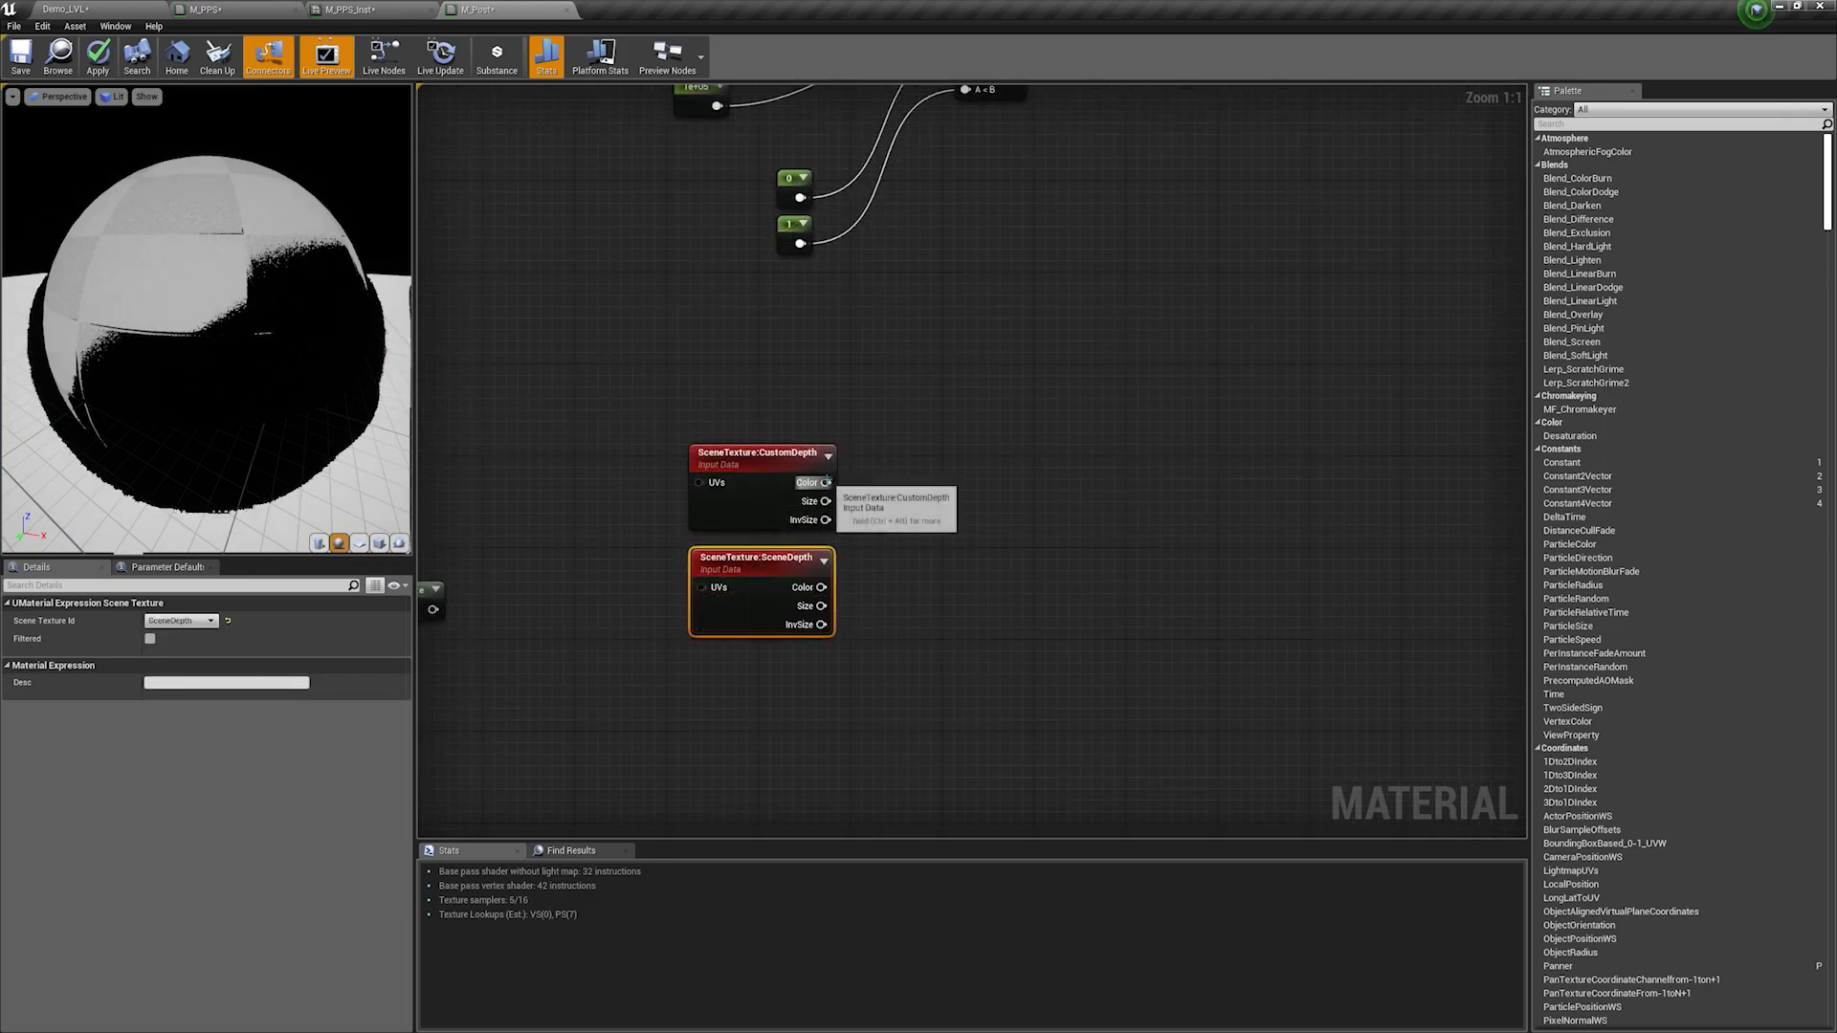
Step: Add a Subtract node that subtracts the SceneDepth color output from the CustomDepth color output
drag(825, 482, 922, 477)
text(sub)
key(Return)
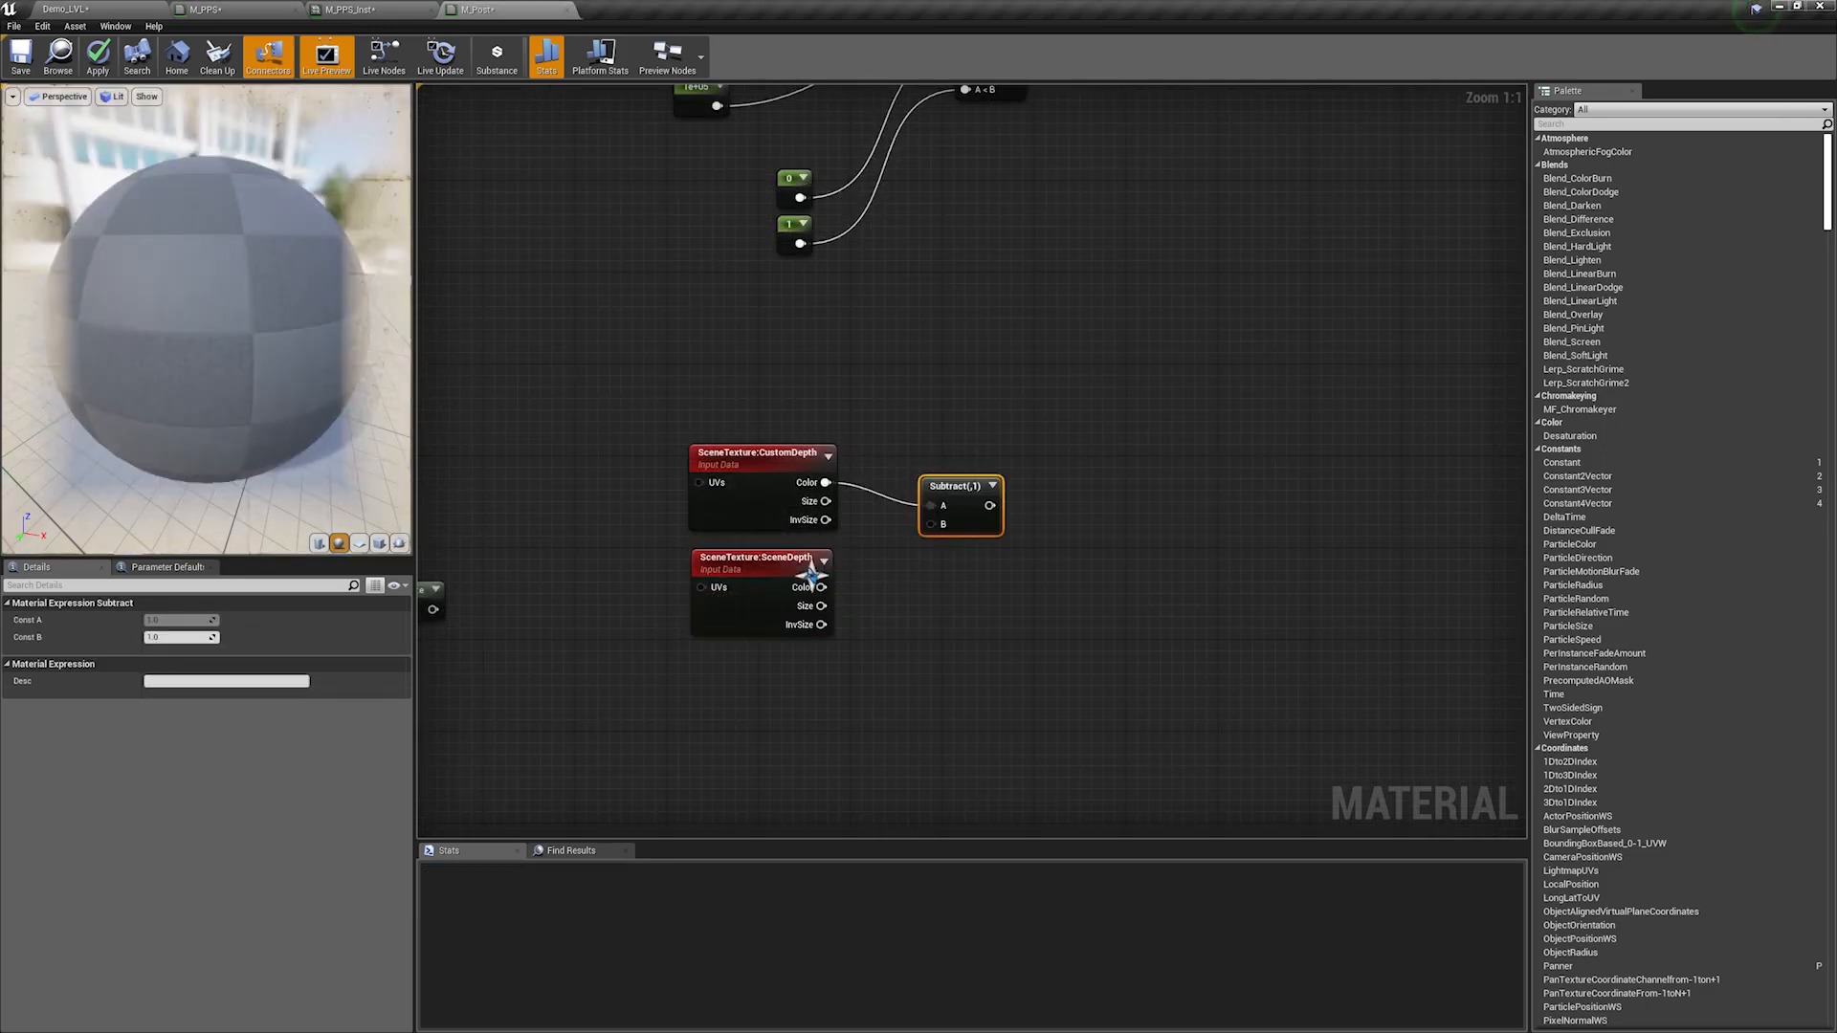
drag(820, 587, 1010, 496)
click(945, 493)
Step: Attach a ComponentMask to the Subtract output, keep only its R channel and align it with the Subtract node
text(mask)
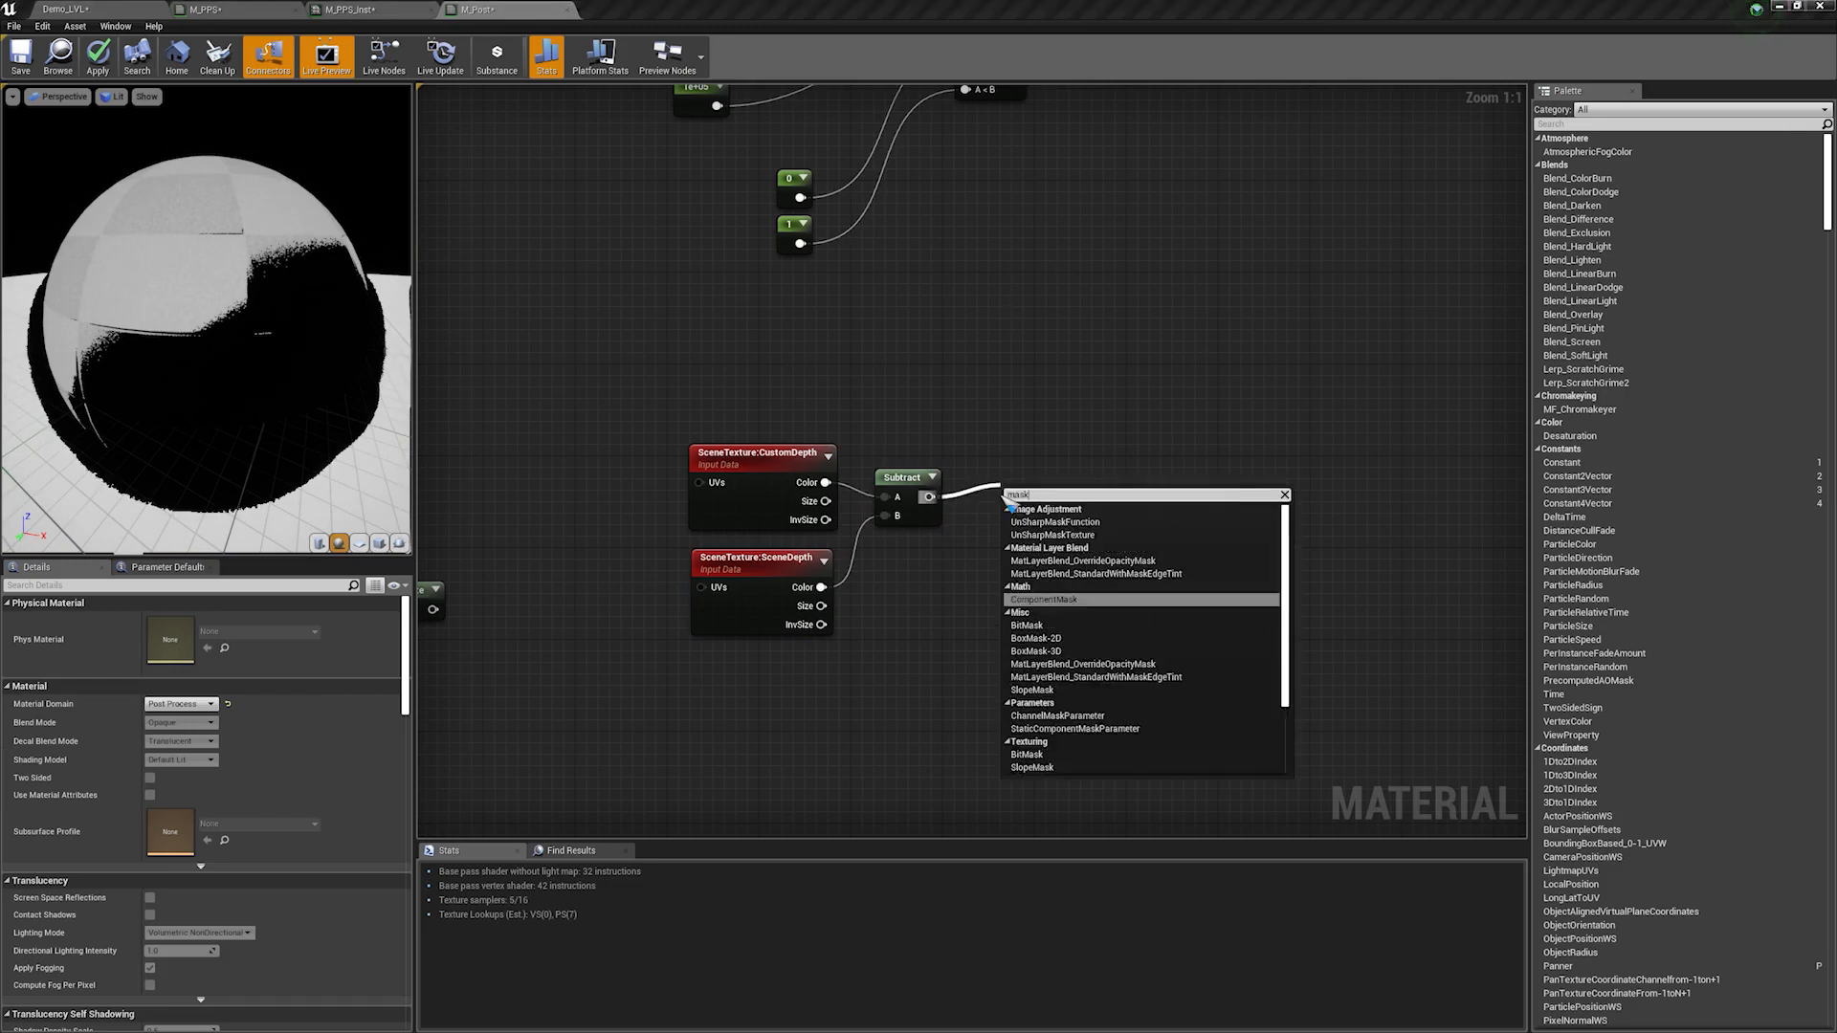
key(Return)
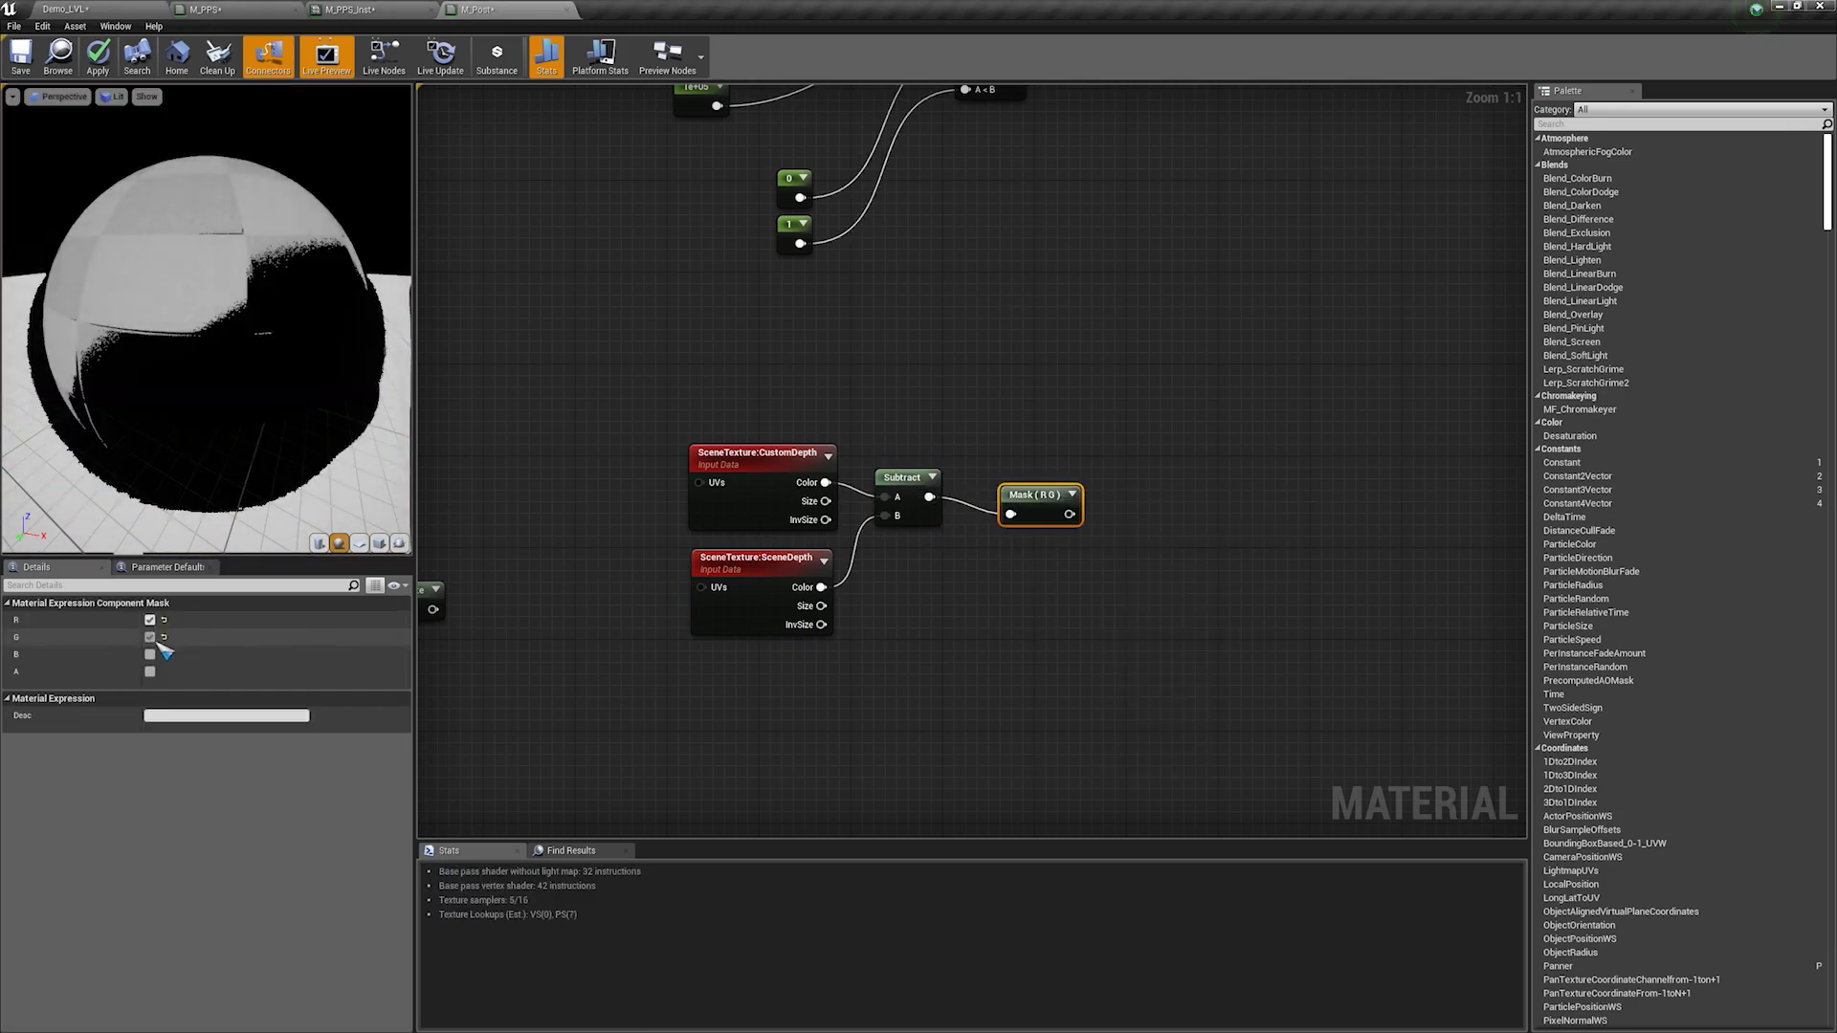
click(151, 637)
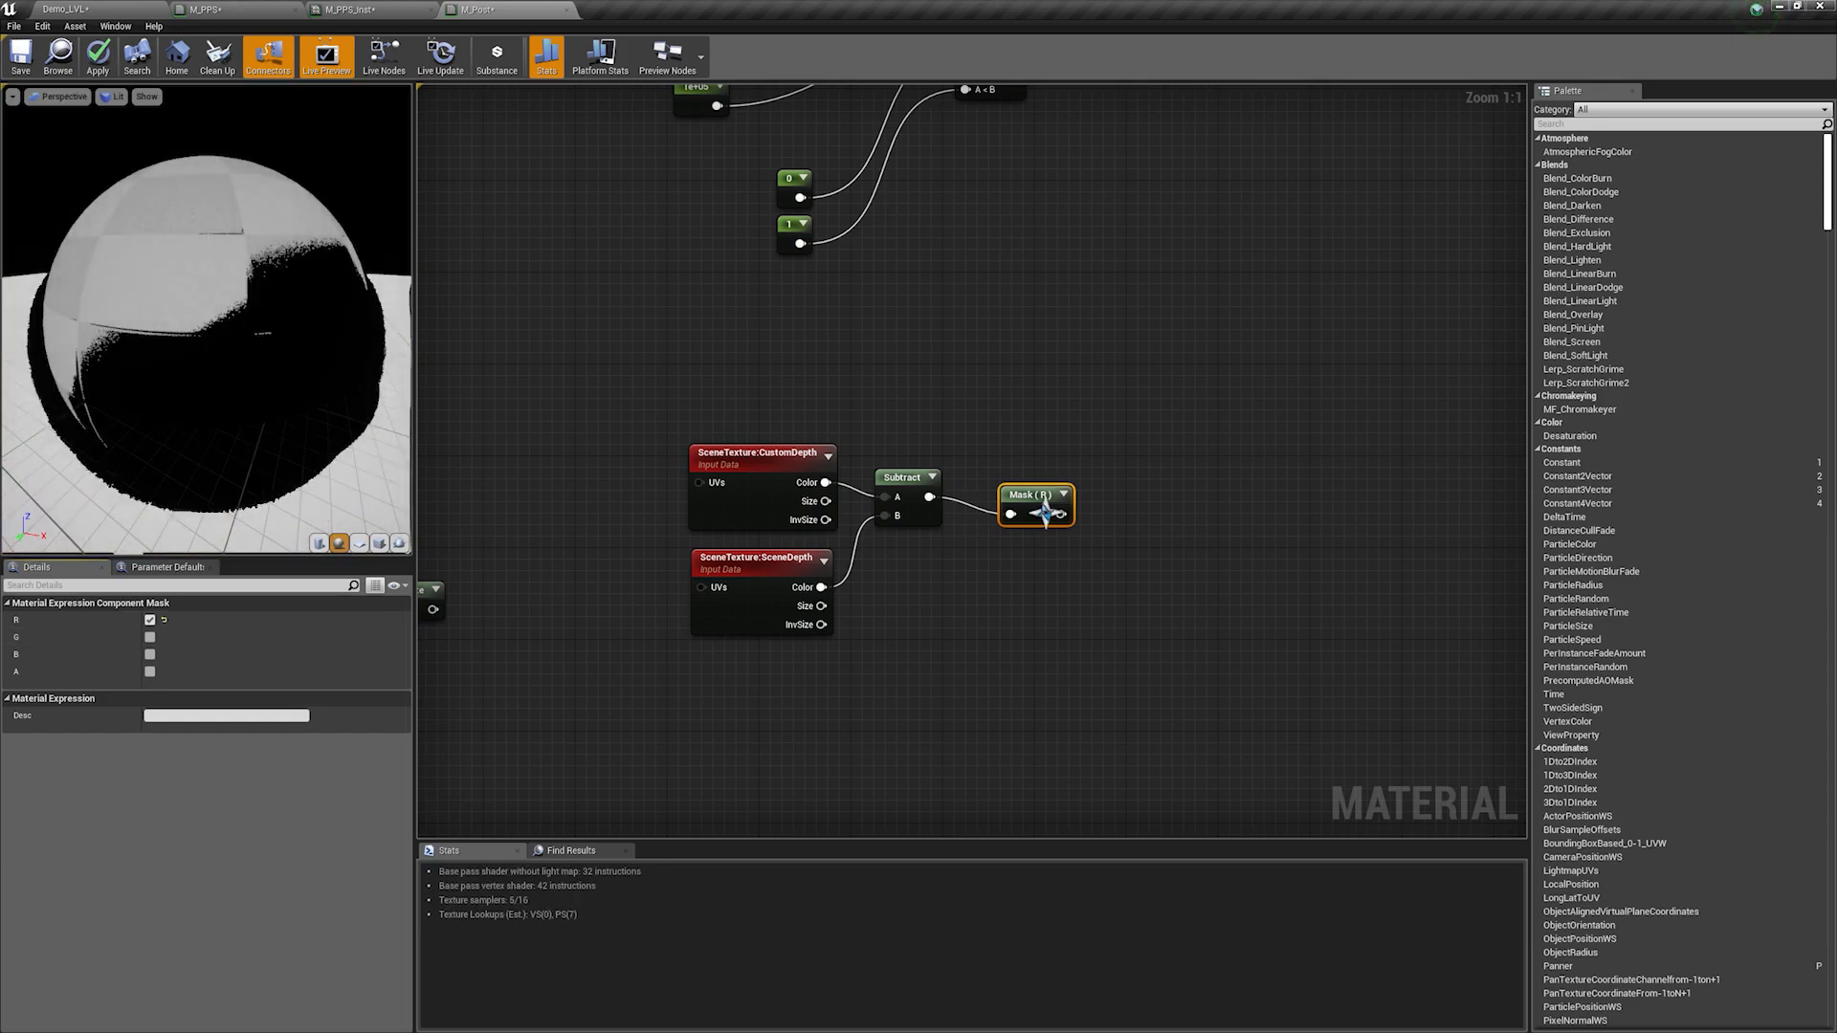
drag(1022, 495, 1012, 478)
Step: Extend the red-channel mask with a Ceil node followed by a Saturate node
drag(1114, 449, 1070, 496)
text(ceil)
click(1146, 481)
right_drag(1086, 490, 967, 451)
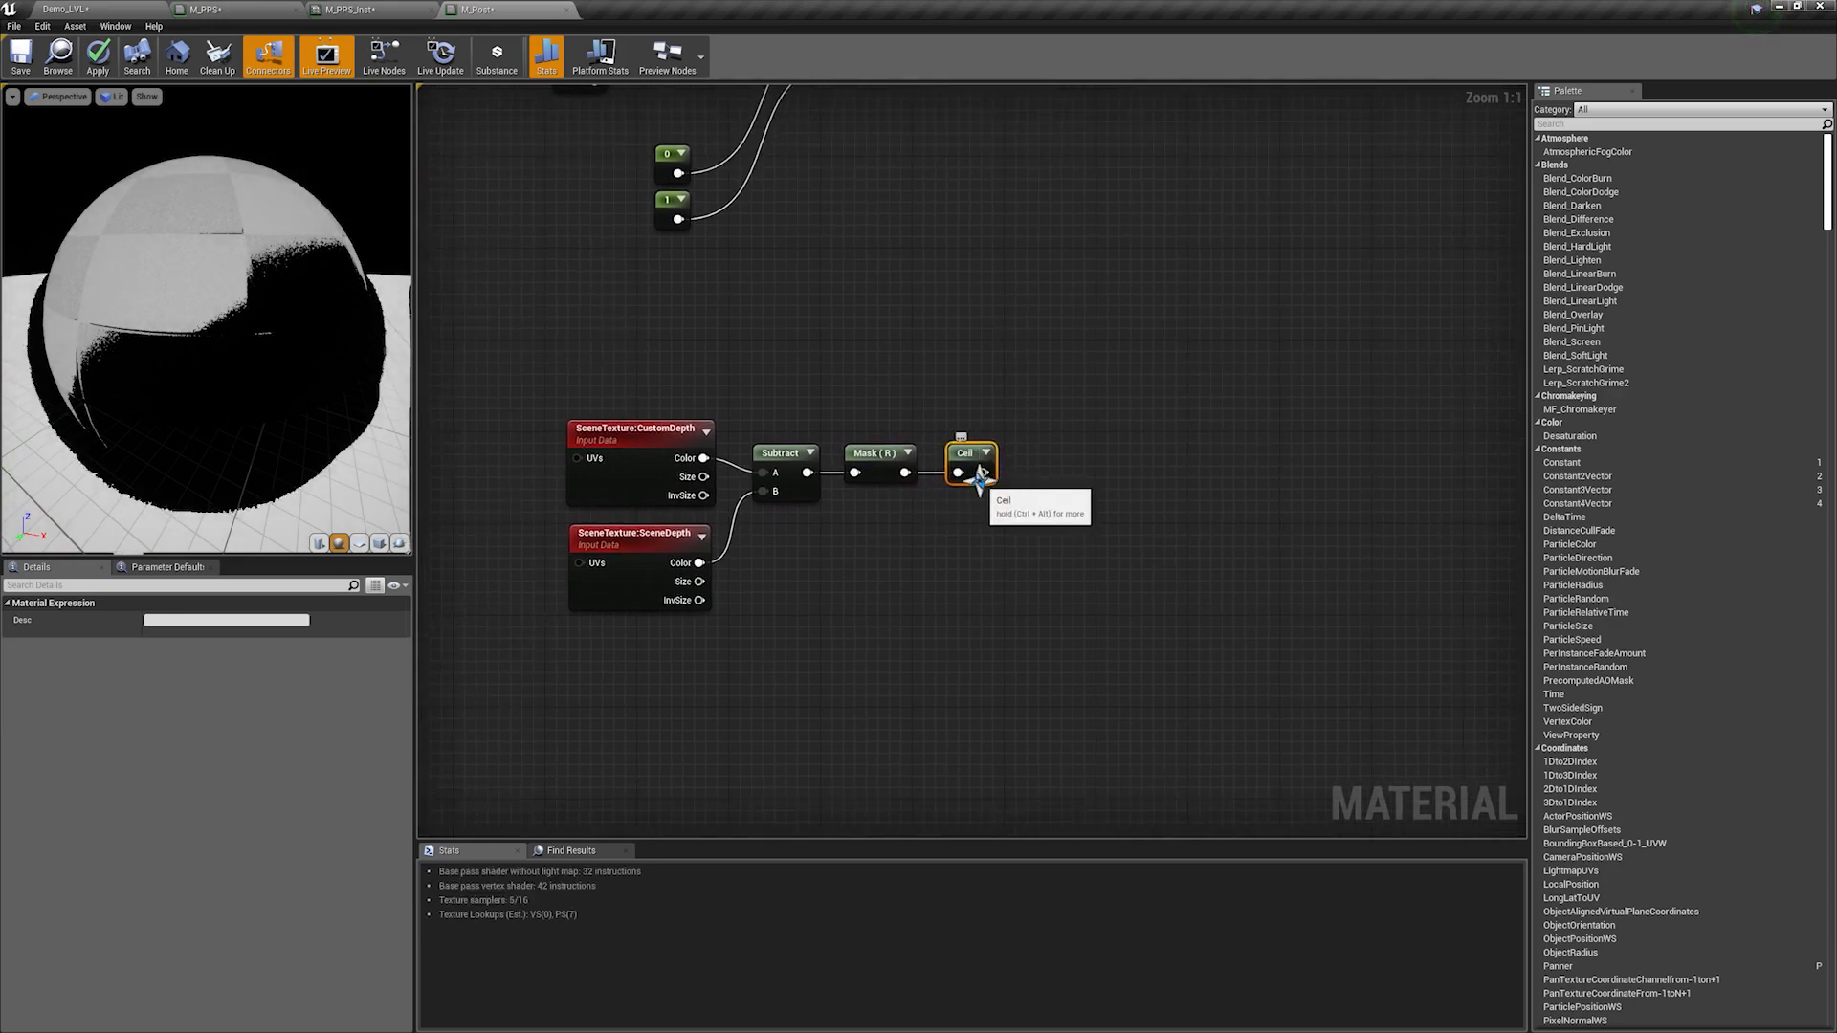
drag(1037, 478, 1036, 478)
text(sat)
click(1088, 524)
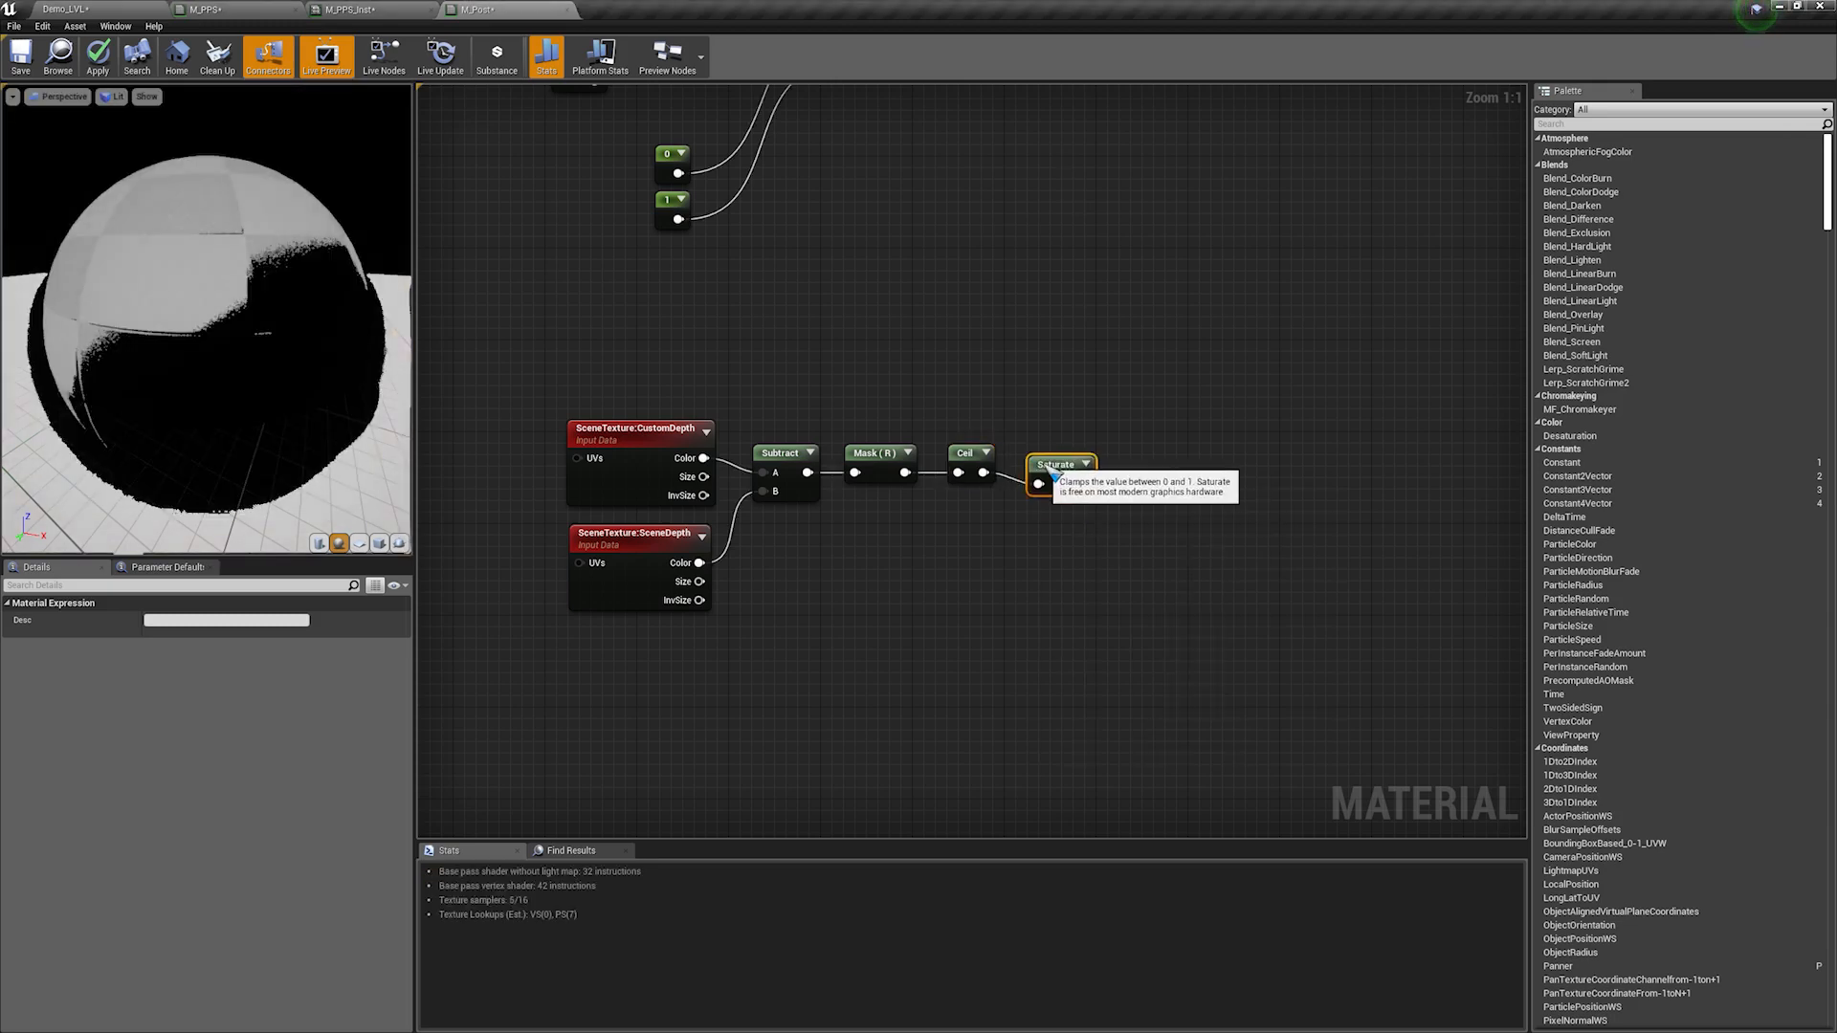
Step: Connect the new Saturate output to M_Post's Emissive Color, apply the material and preview the character mask in game
scroll(1057, 486, down, 4)
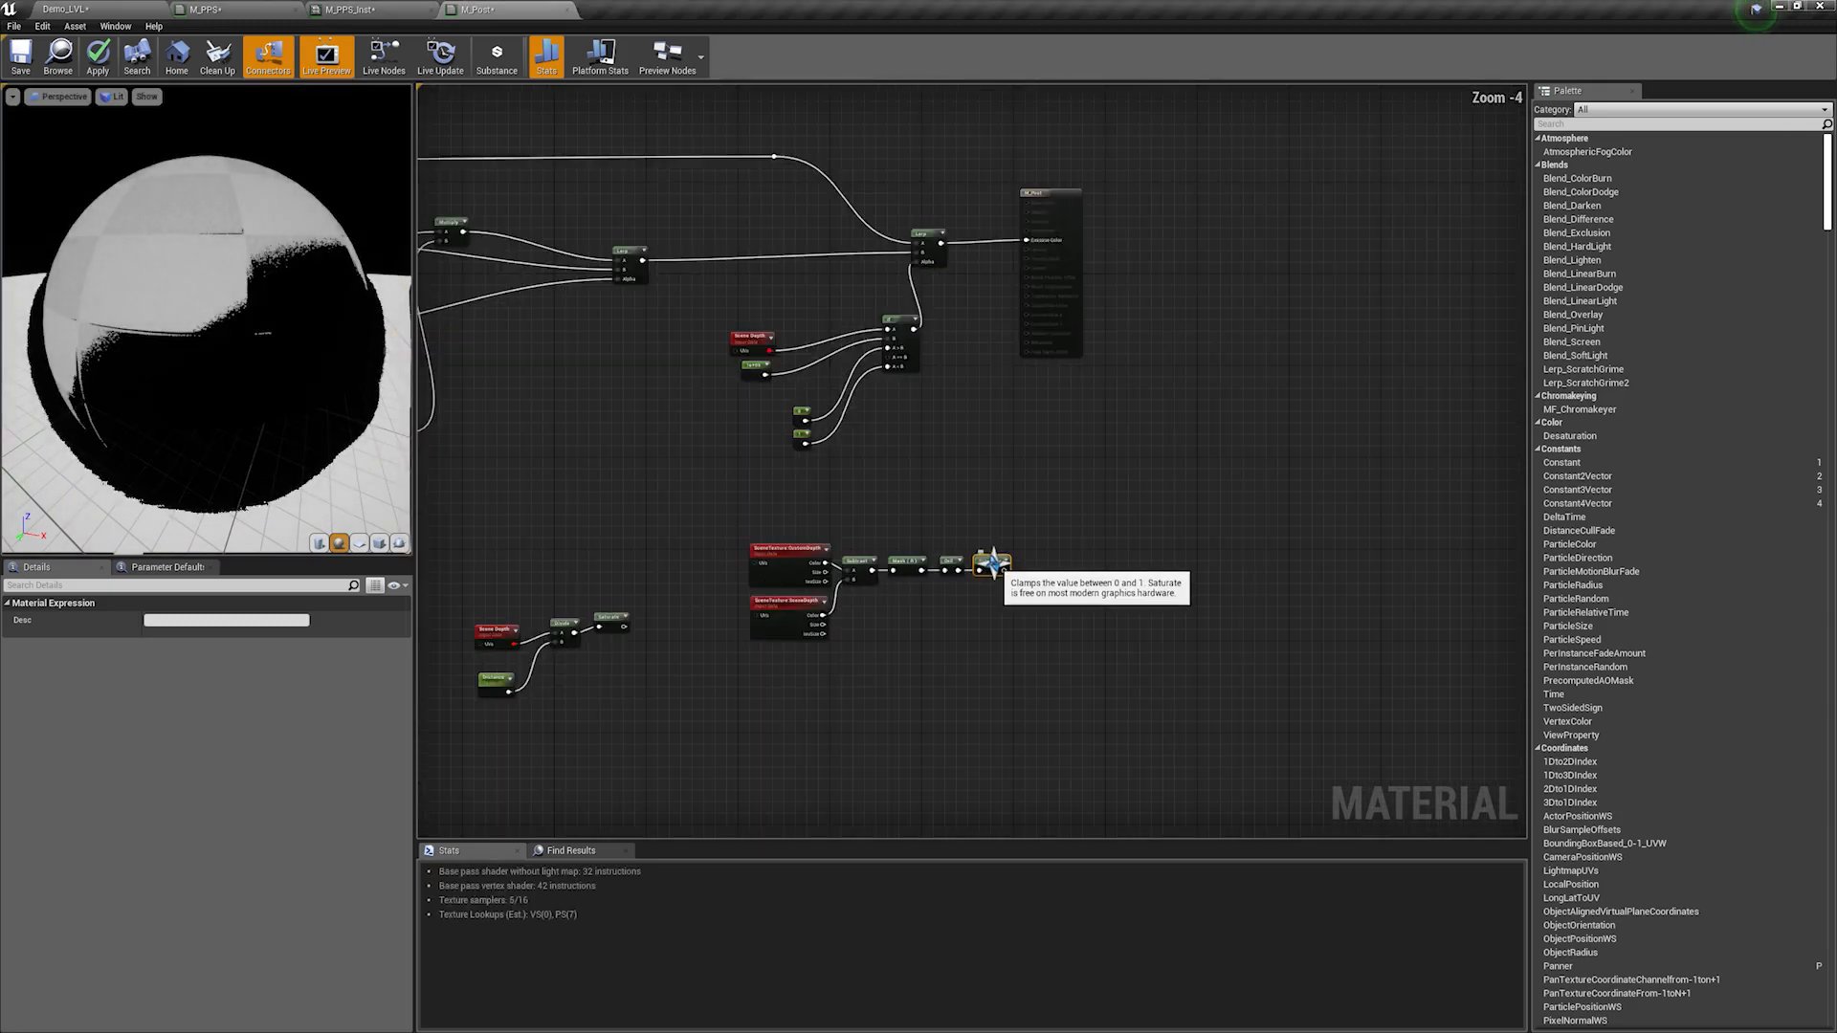
drag(1004, 570, 1032, 243)
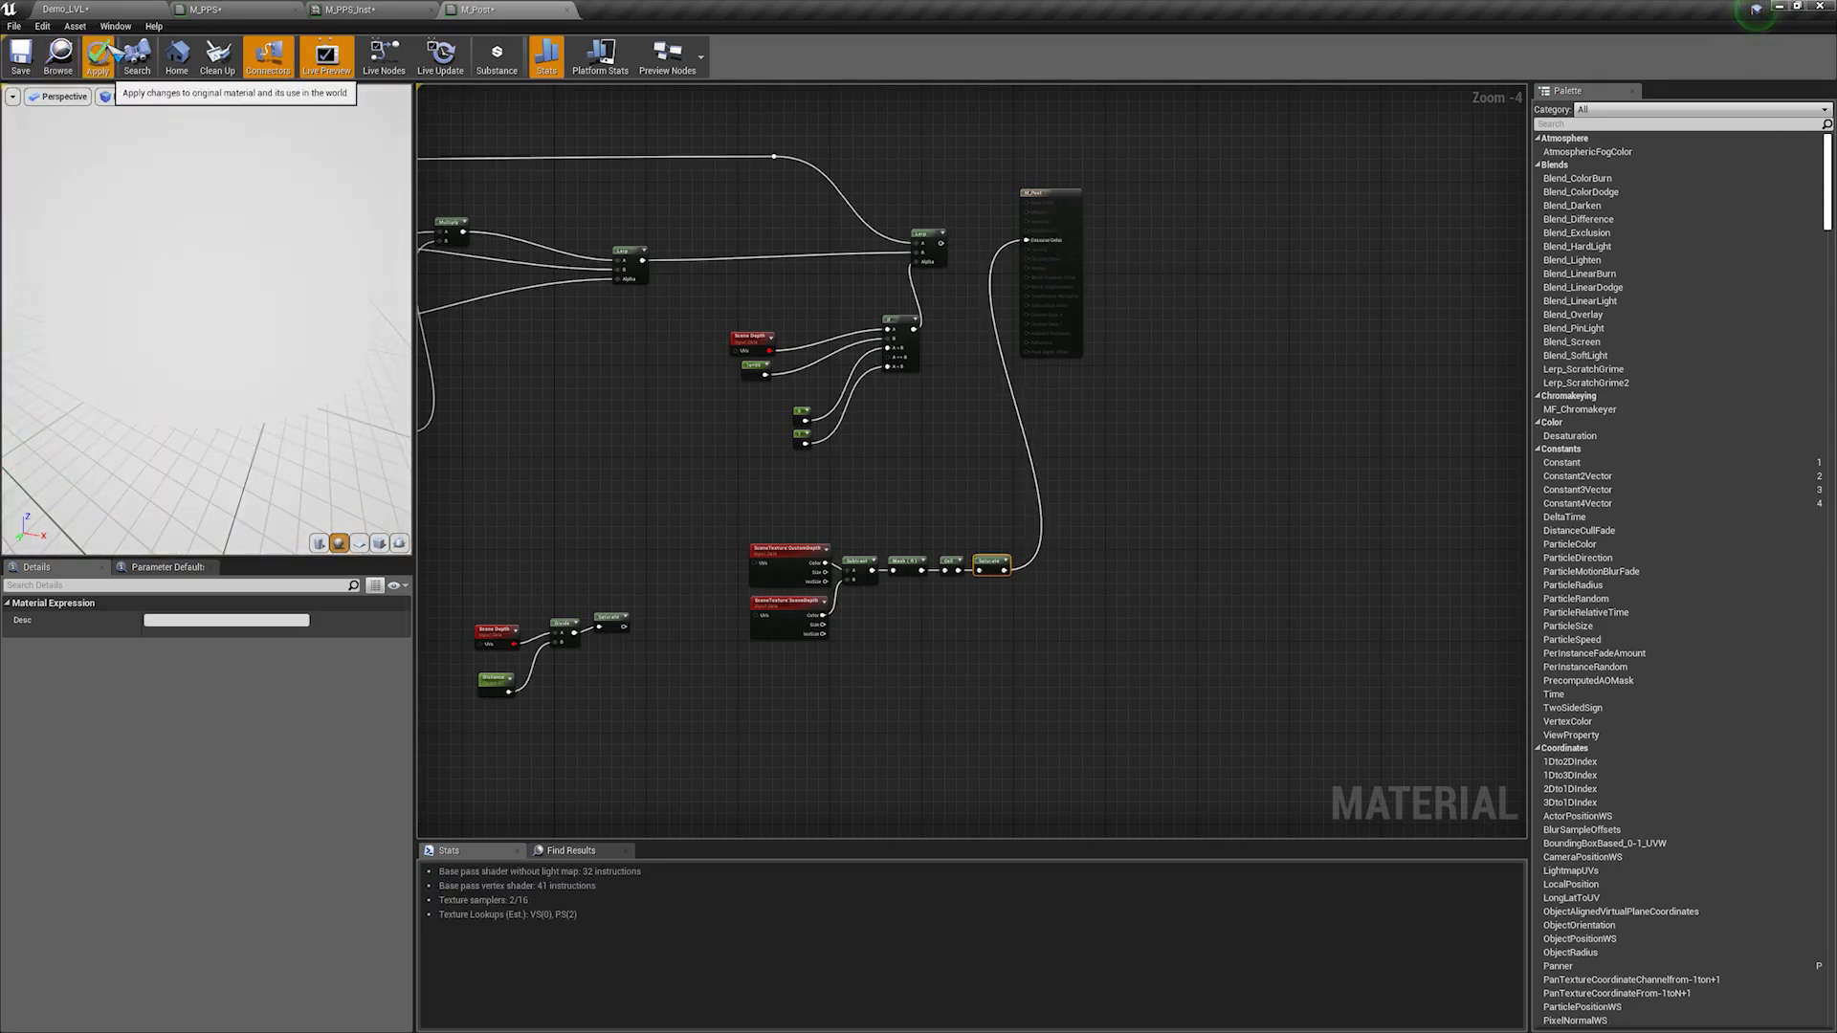
click(65, 9)
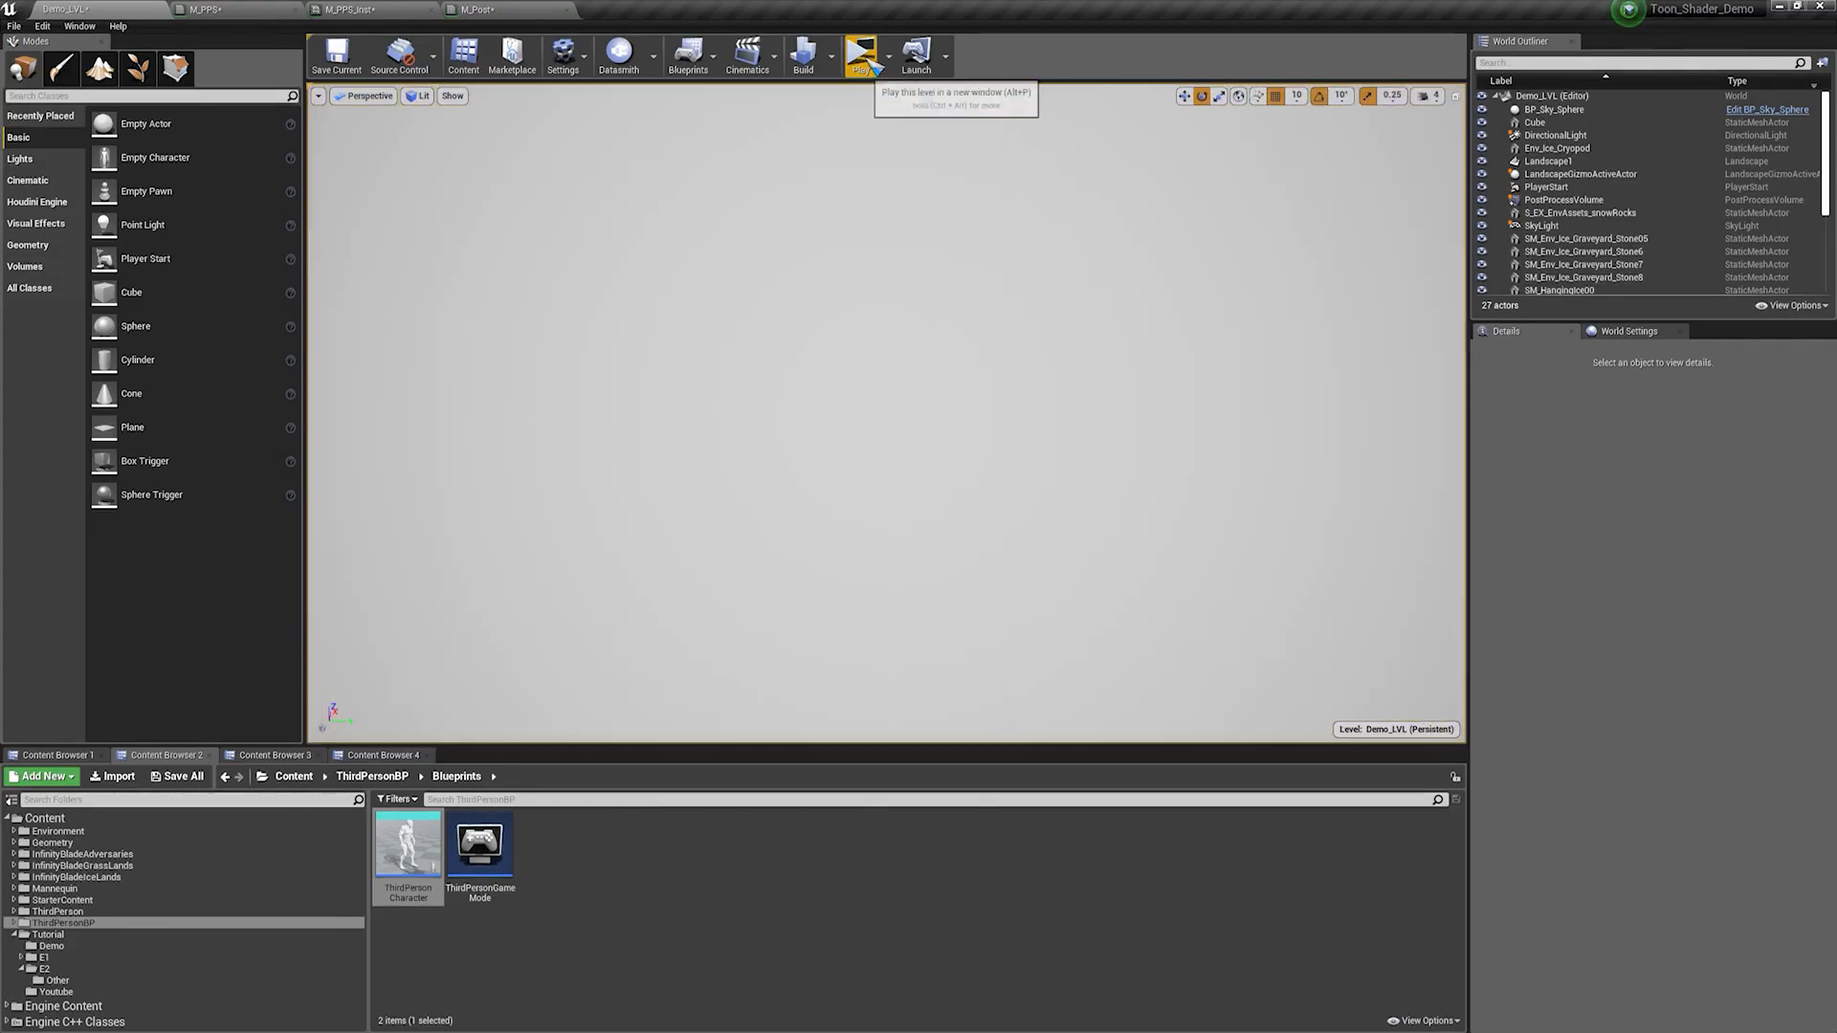
click(872, 69)
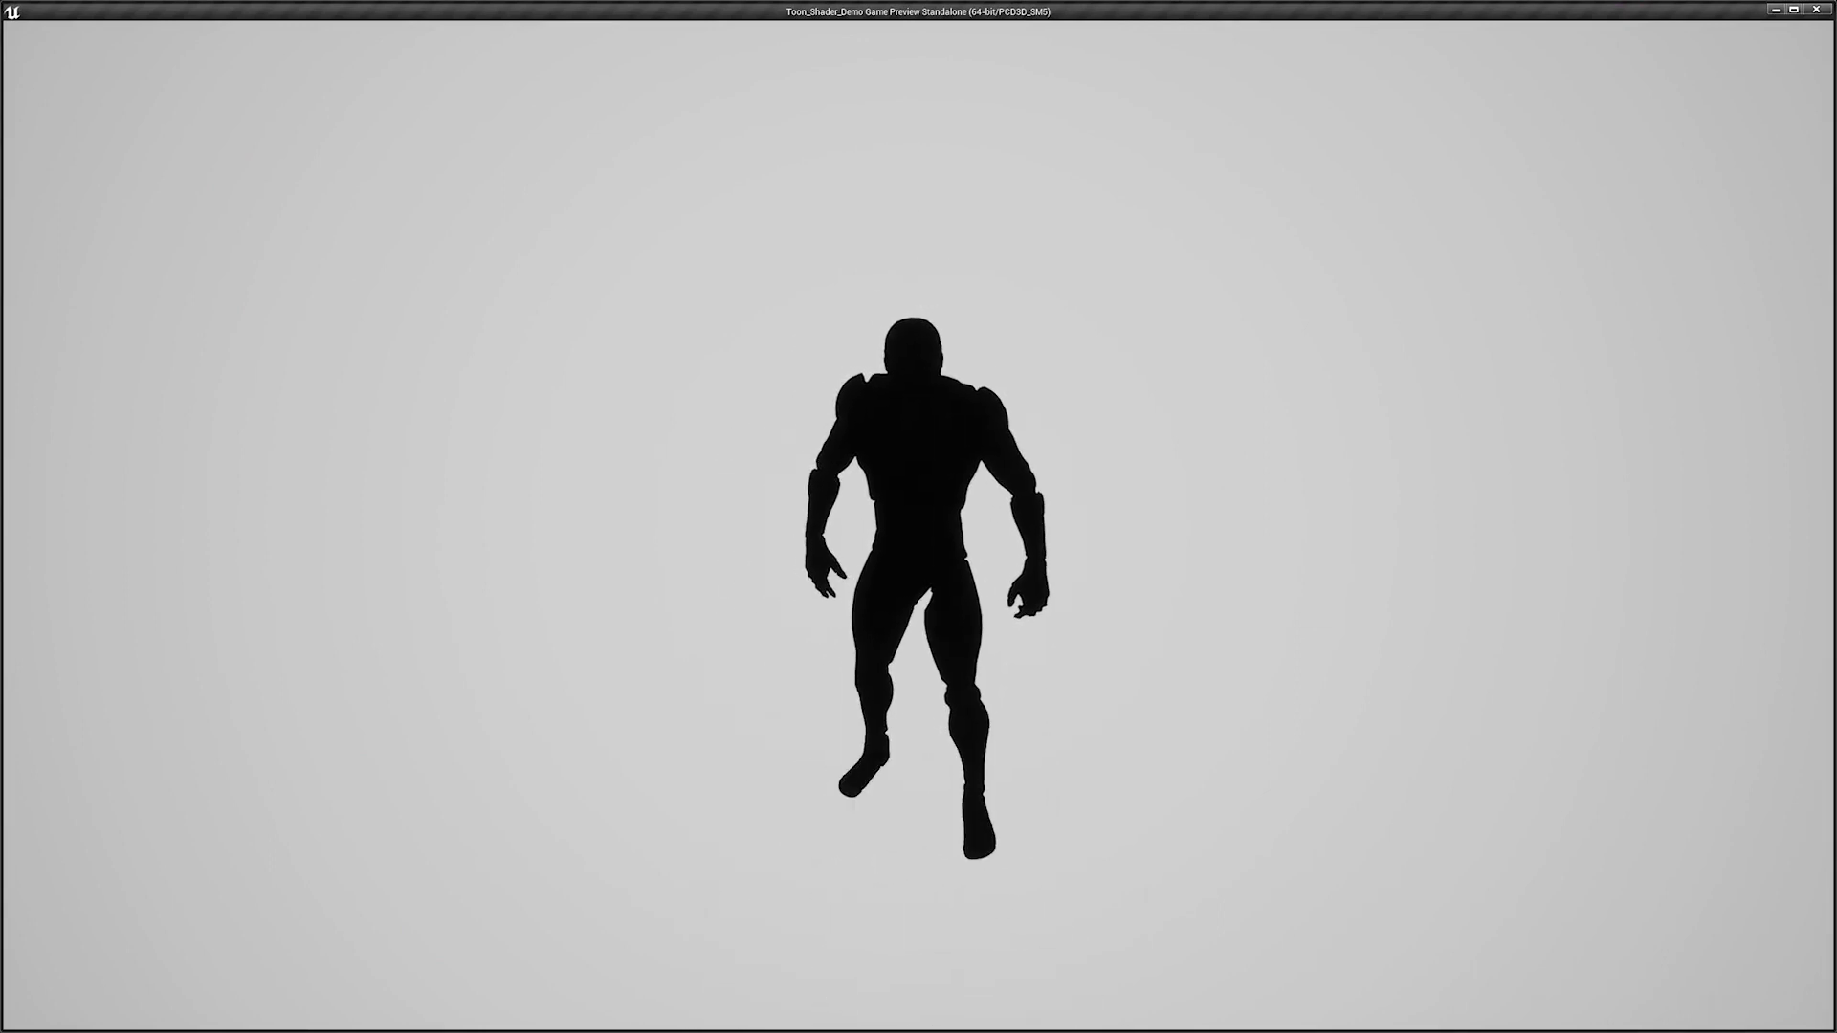
key(Escape)
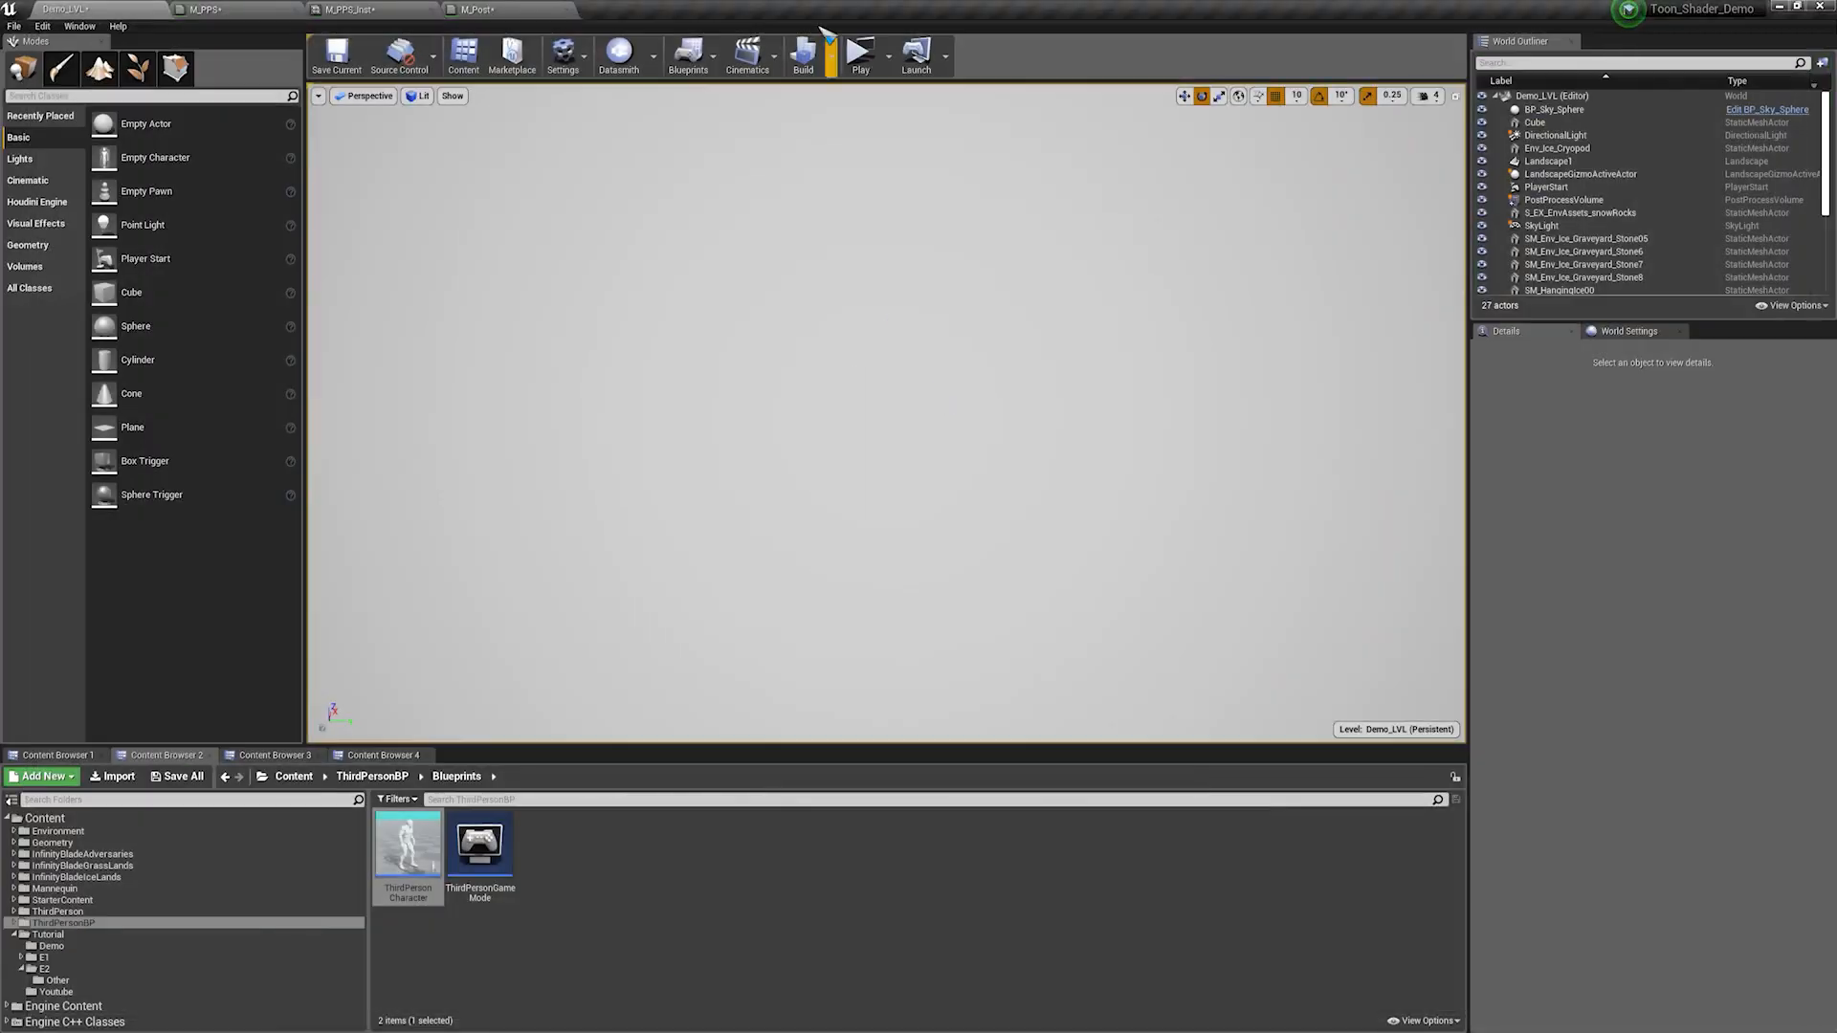
Step: Return to M_Post and reconnect the final Lerp's output to Emissive Color
click(323, 11)
click(476, 9)
scroll(1012, 500, down, 5)
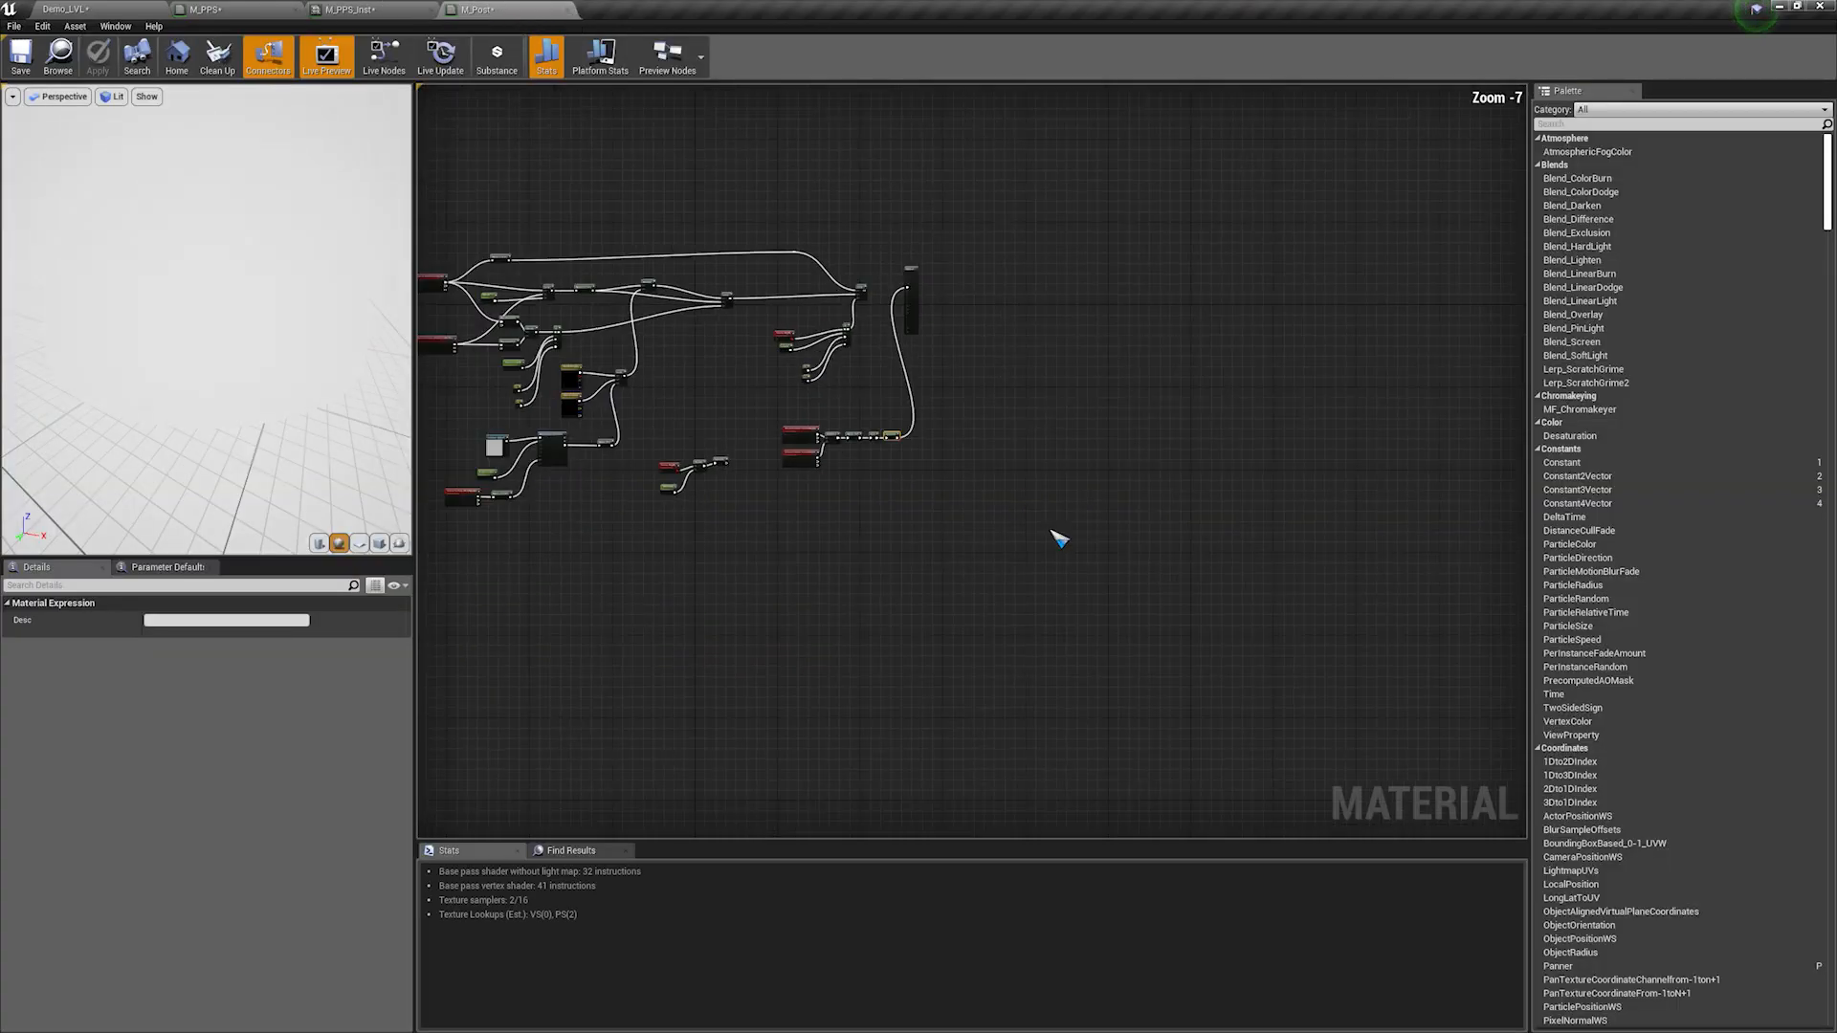
scroll(918, 464, up, 5)
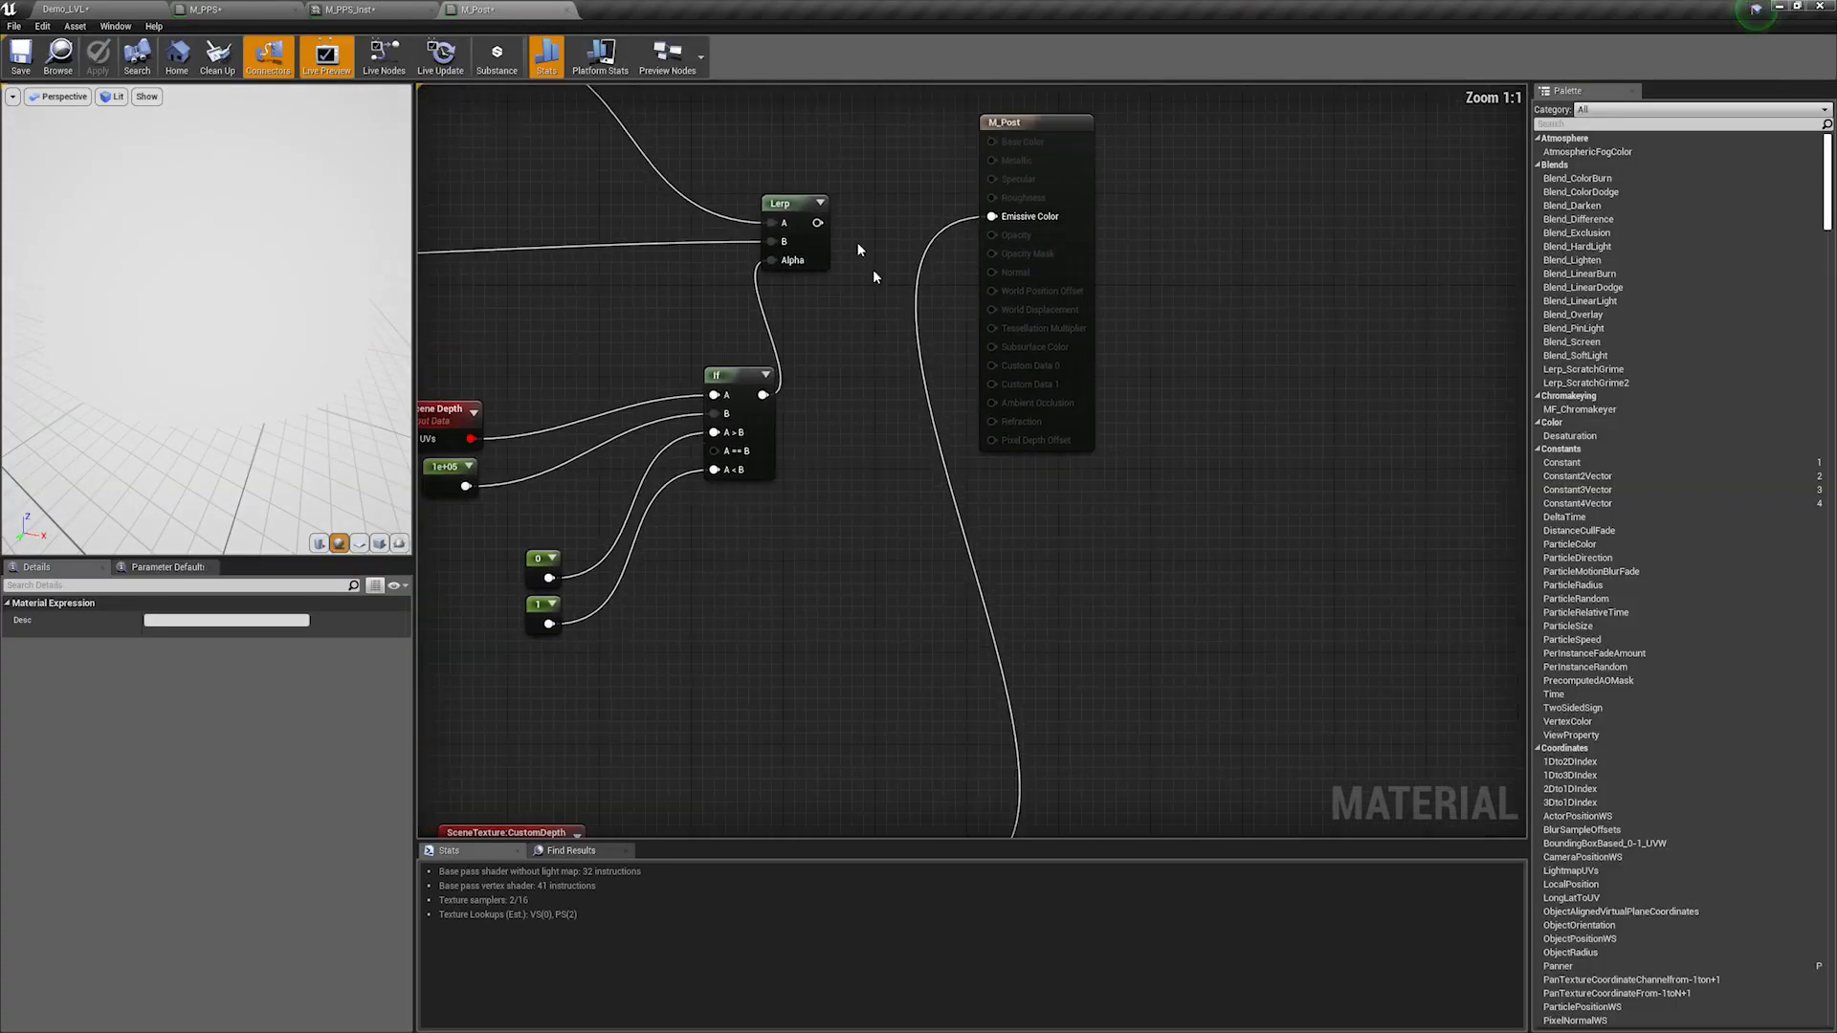
click(820, 210)
drag(829, 221, 824, 226)
drag(1044, 222, 996, 217)
Step: Move the custom depth mask node chain over beside the shadow pattern nodes, above the stripe Texture Object
scroll(759, 587, down, 6)
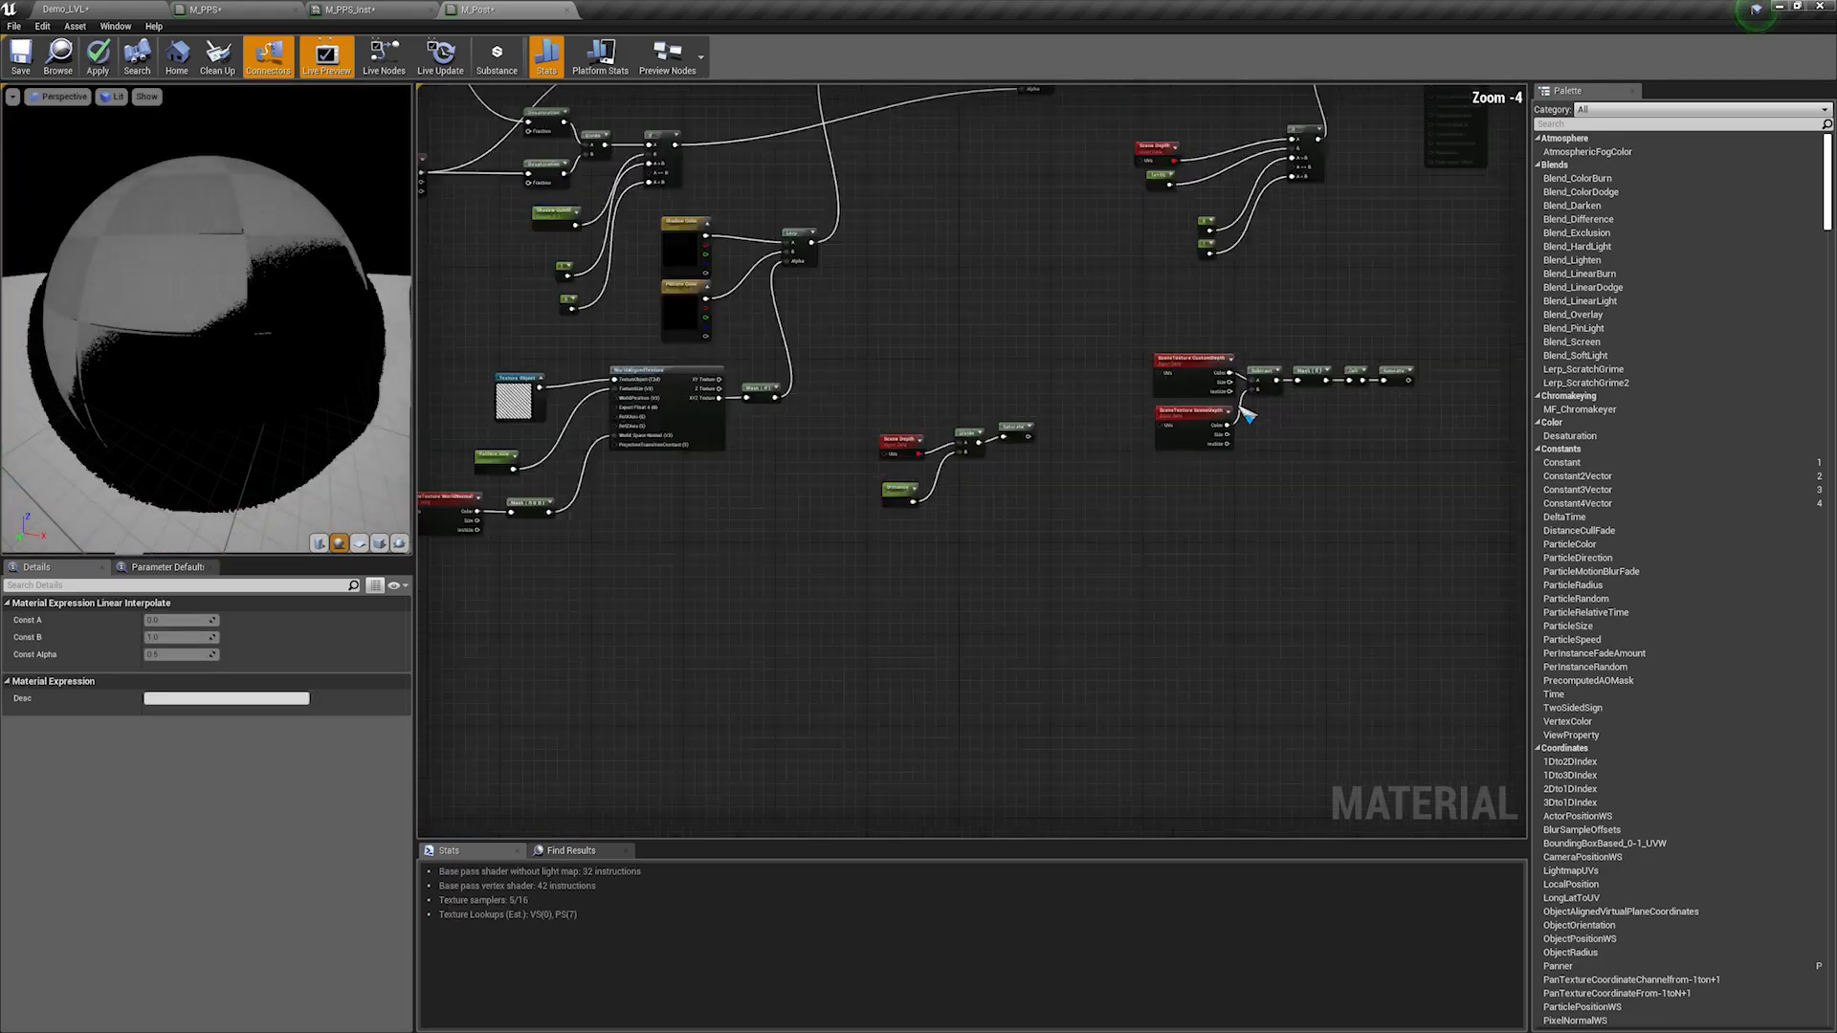
drag(1353, 571, 520, 449)
scroll(685, 418, up, 2)
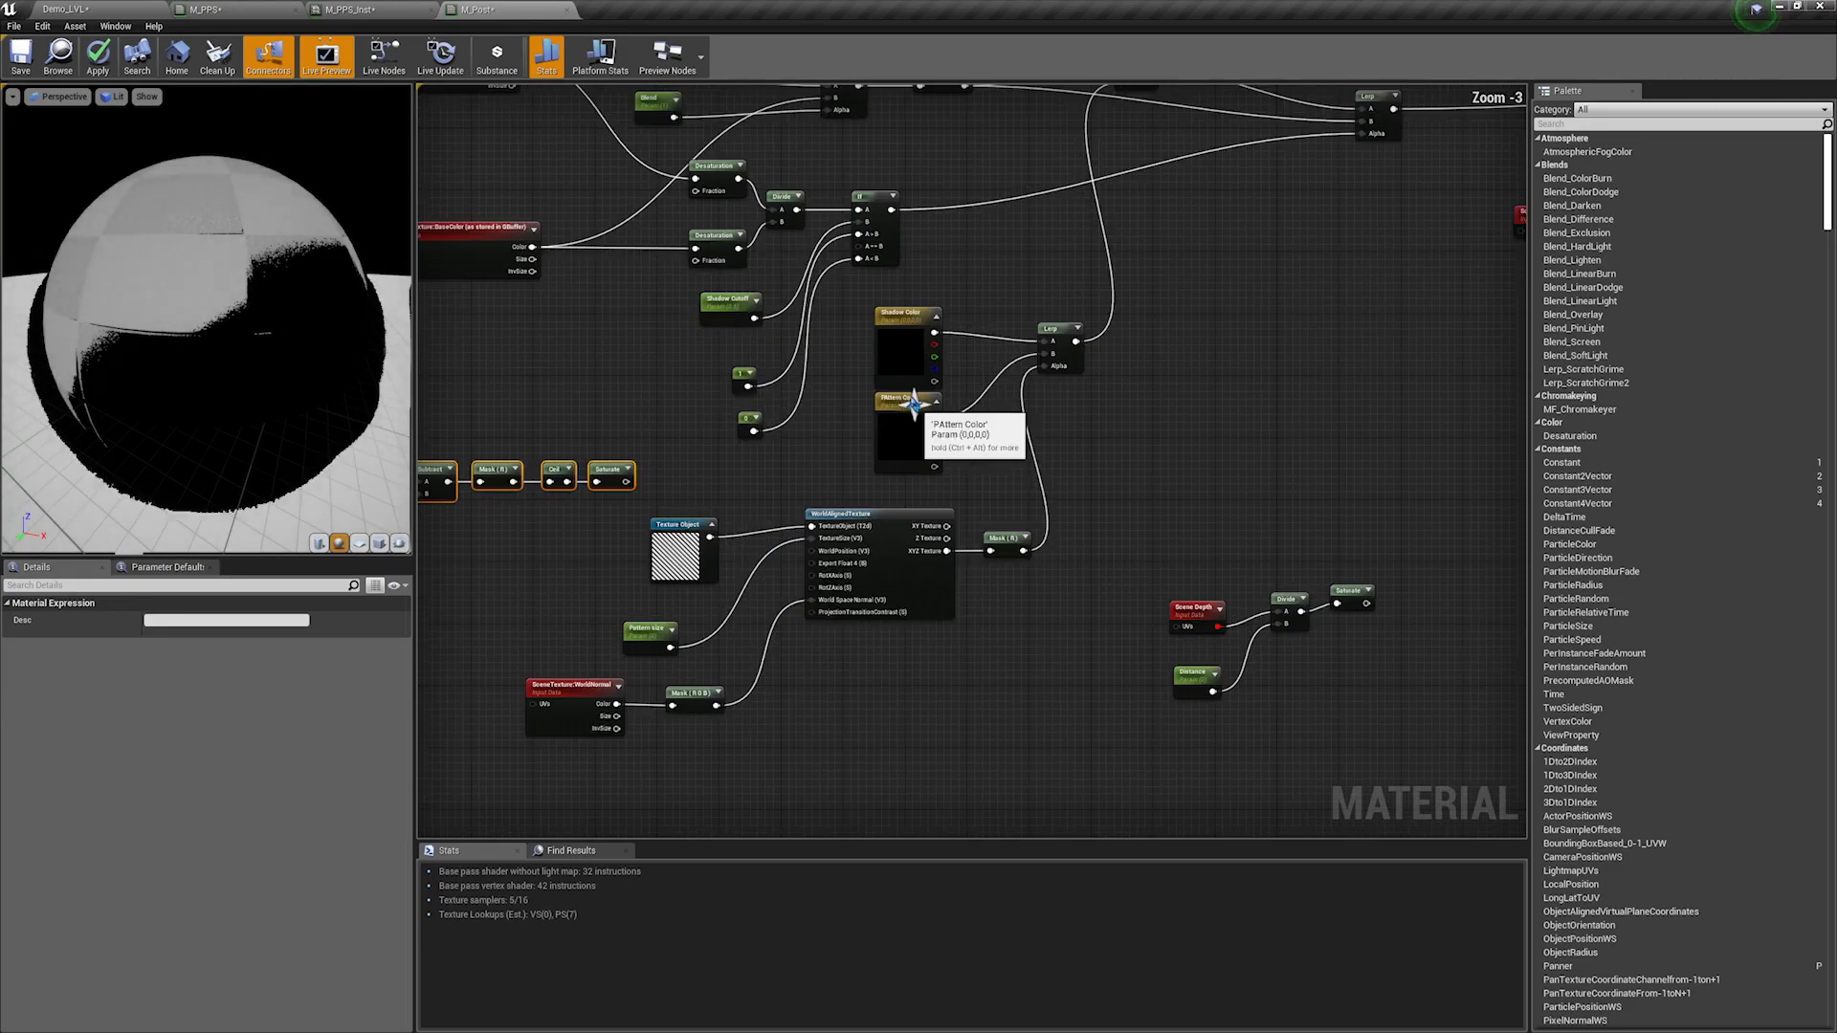
scroll(914, 406, up, 1)
right_drag(1113, 342, 1088, 425)
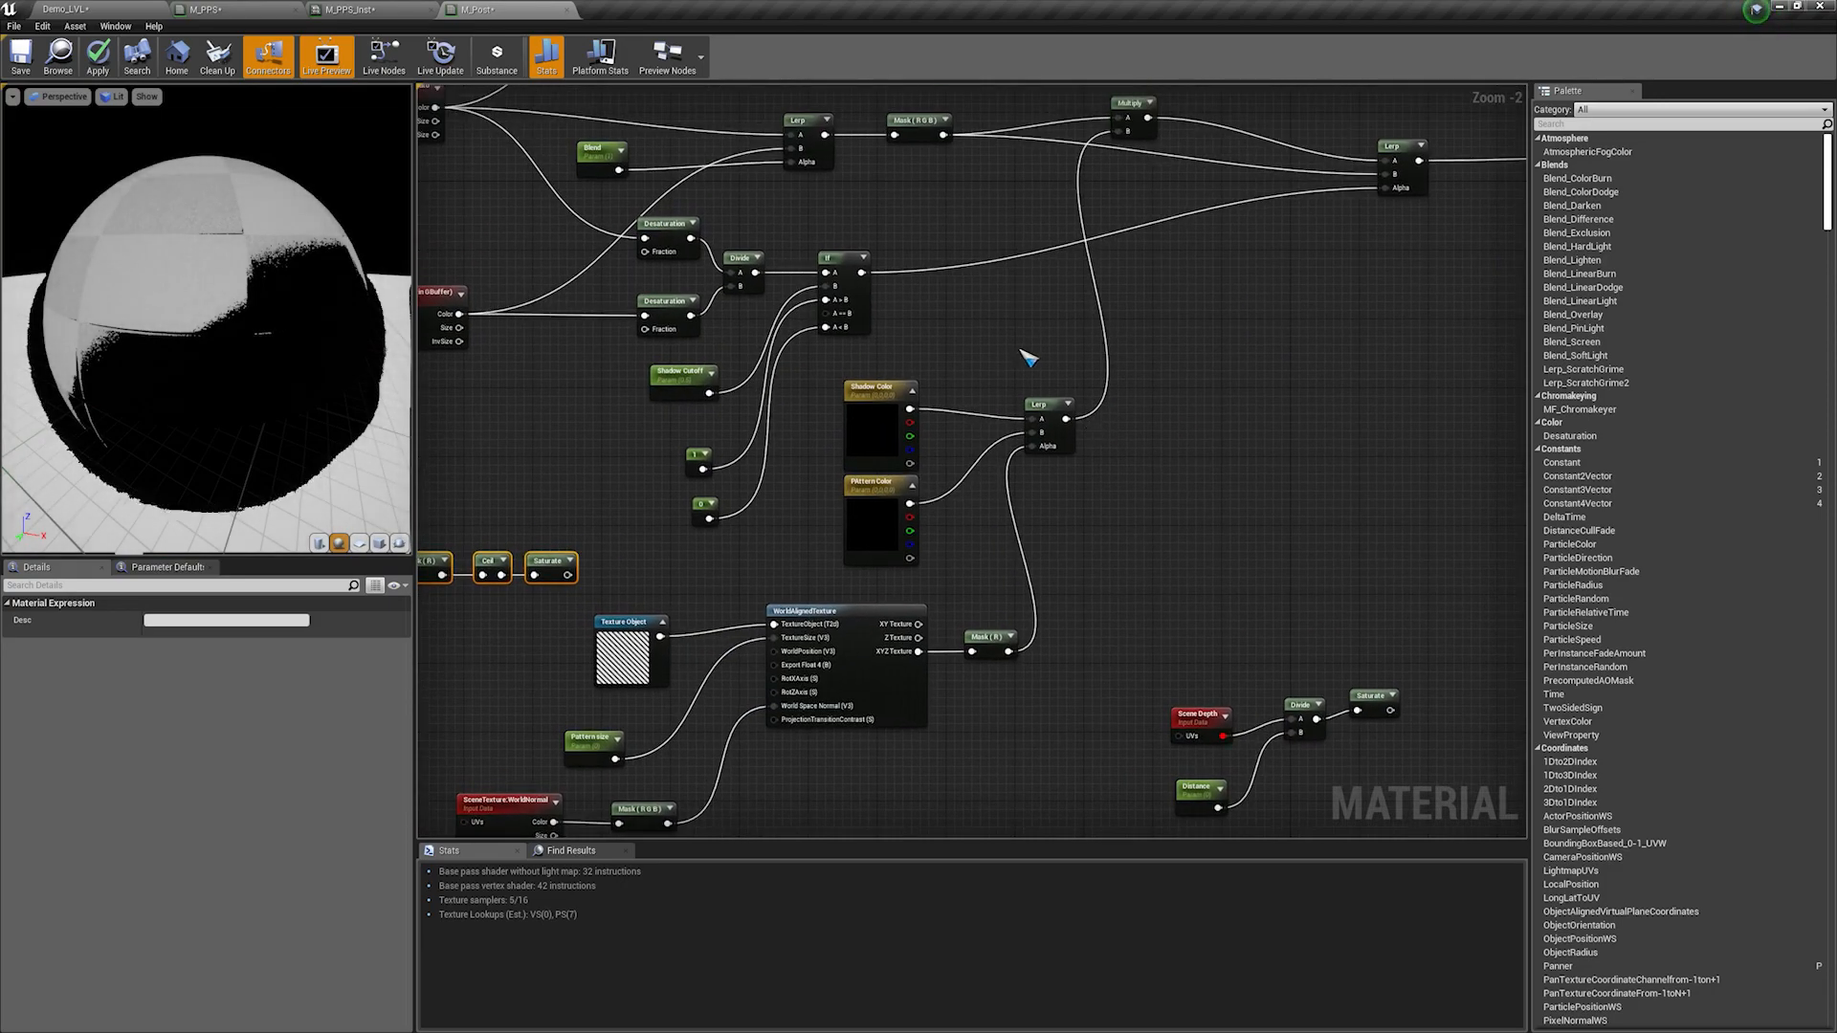
Step: Add a Lerp node after the pattern Lerp, with Shadow Color feeding A and the pattern Lerp's output feeding B
click(1135, 330)
drag(1063, 418, 1136, 374)
click(995, 375)
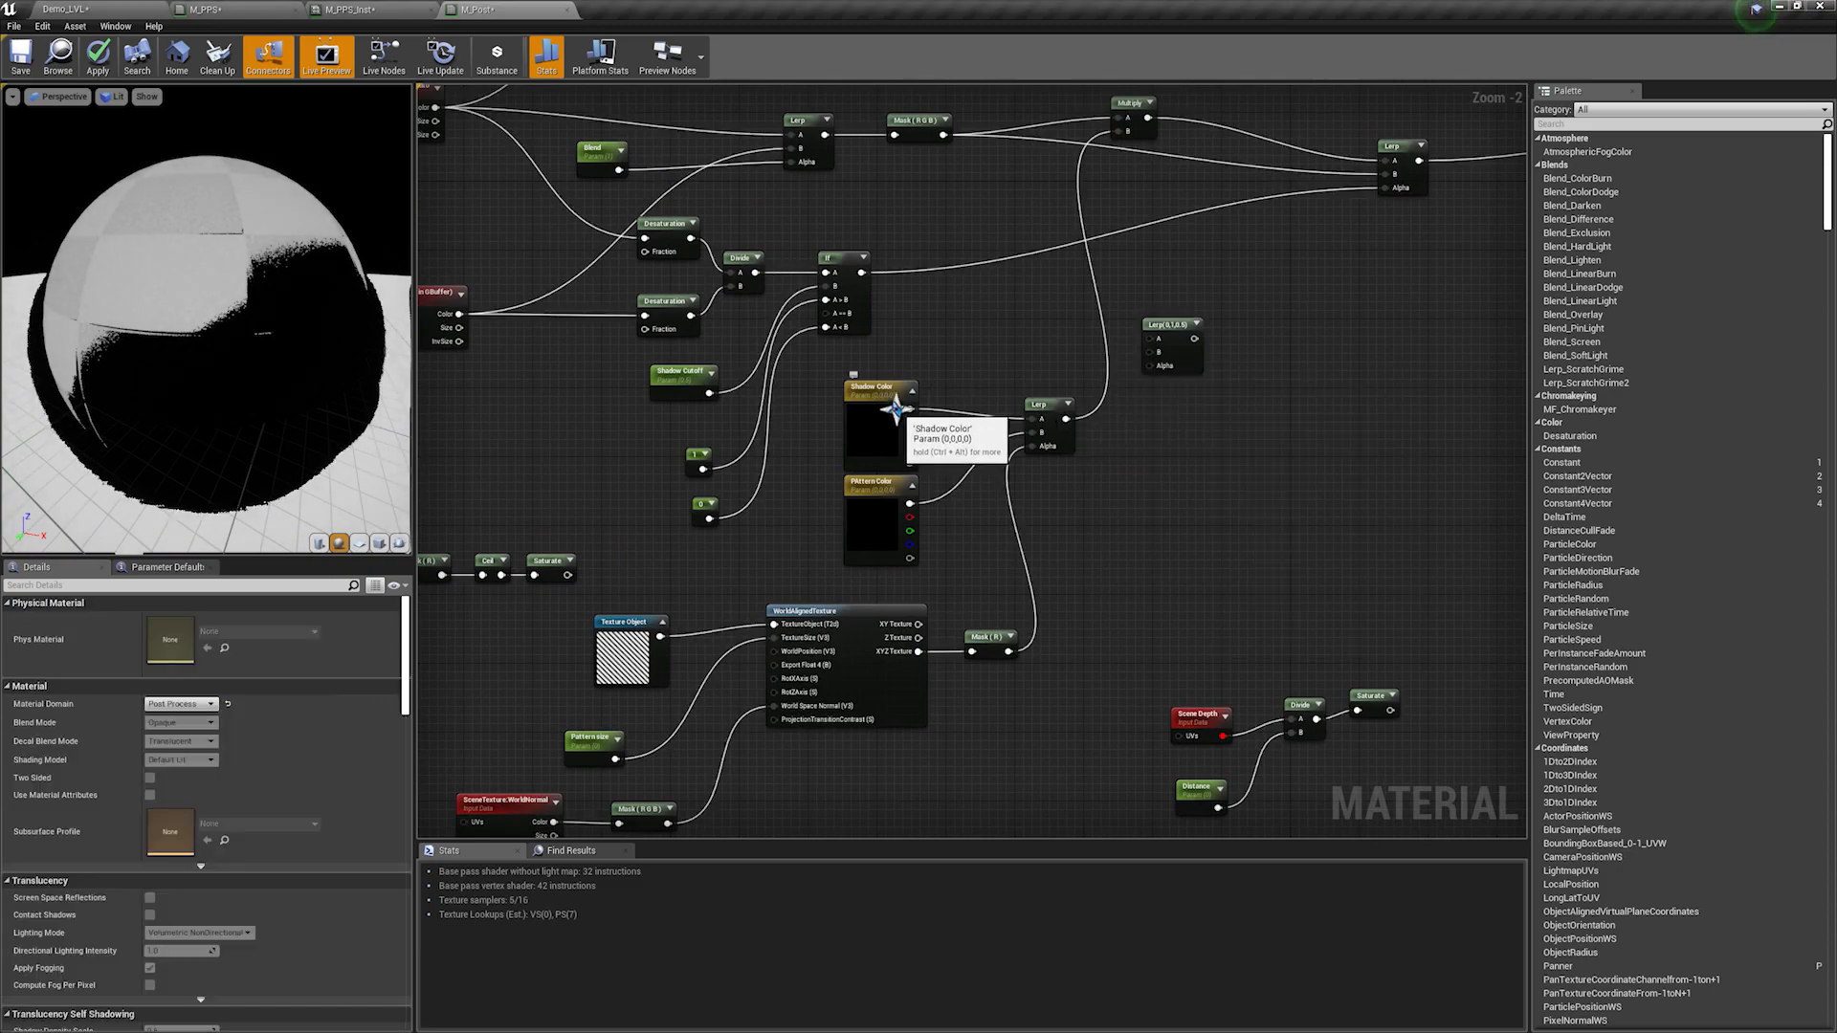
drag(910, 410, 1159, 340)
drag(1067, 418, 1124, 400)
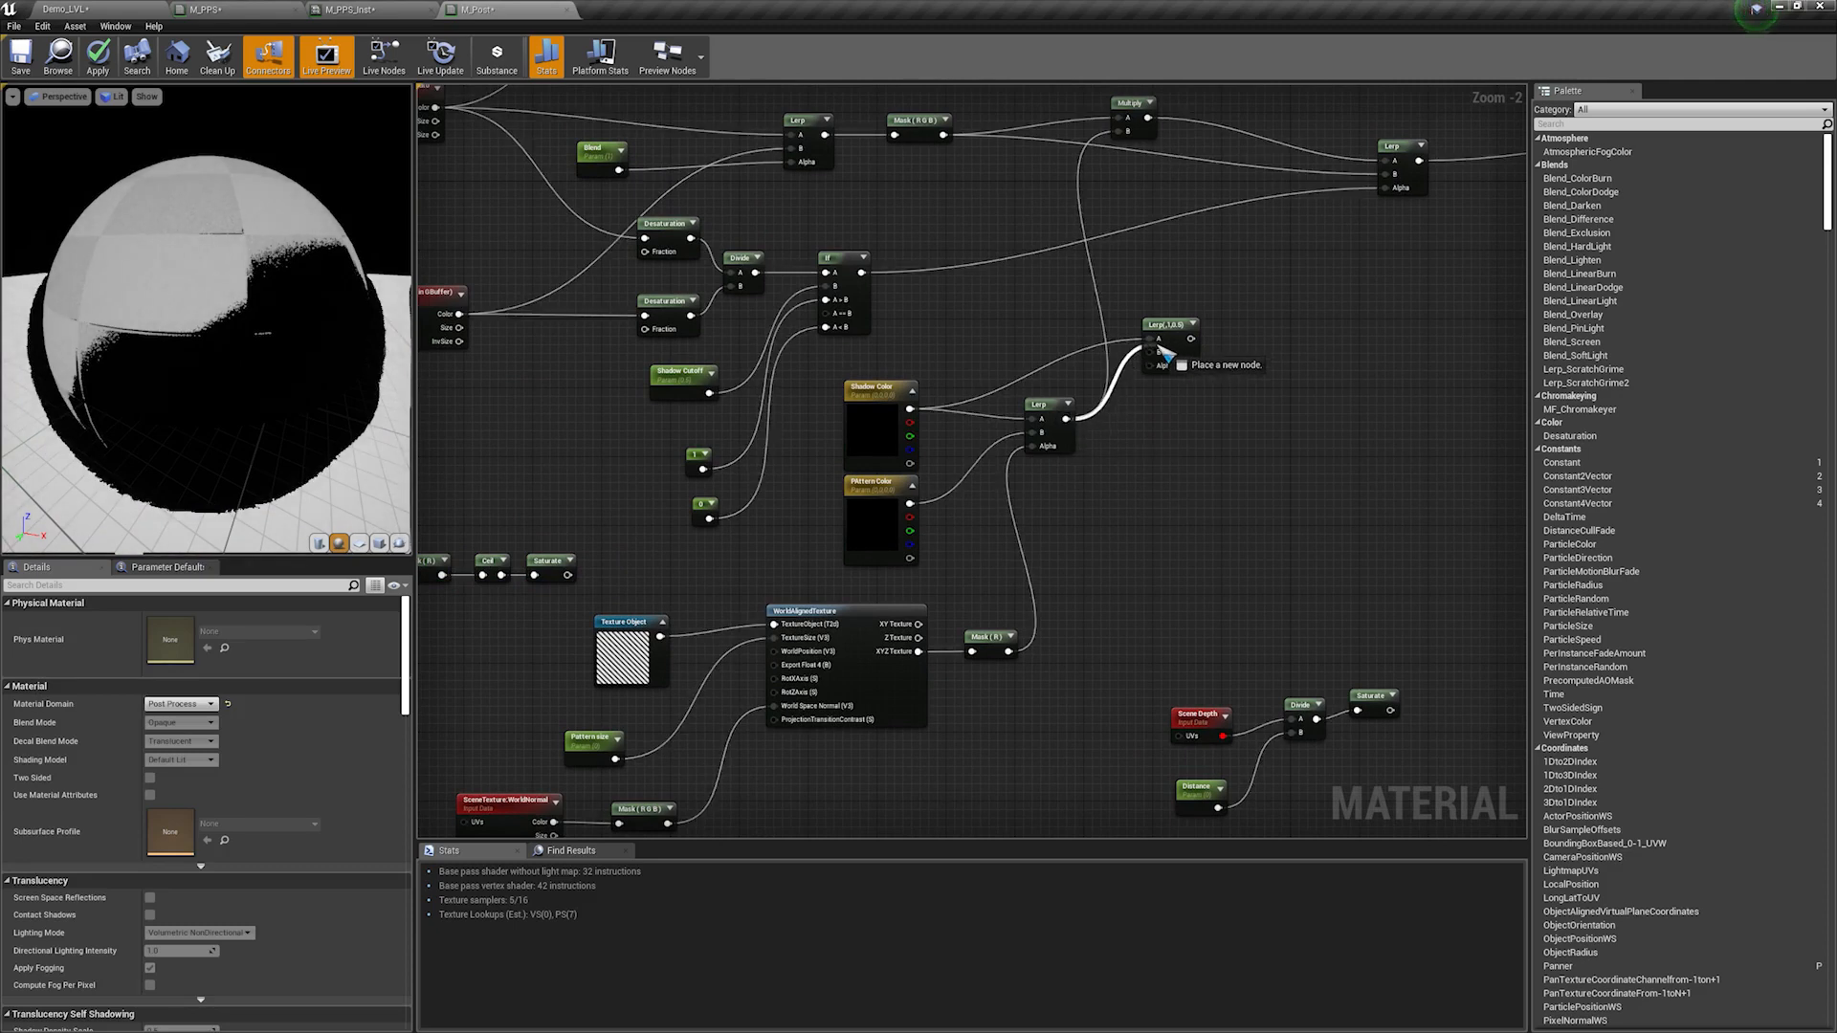
drag(1160, 364, 1157, 353)
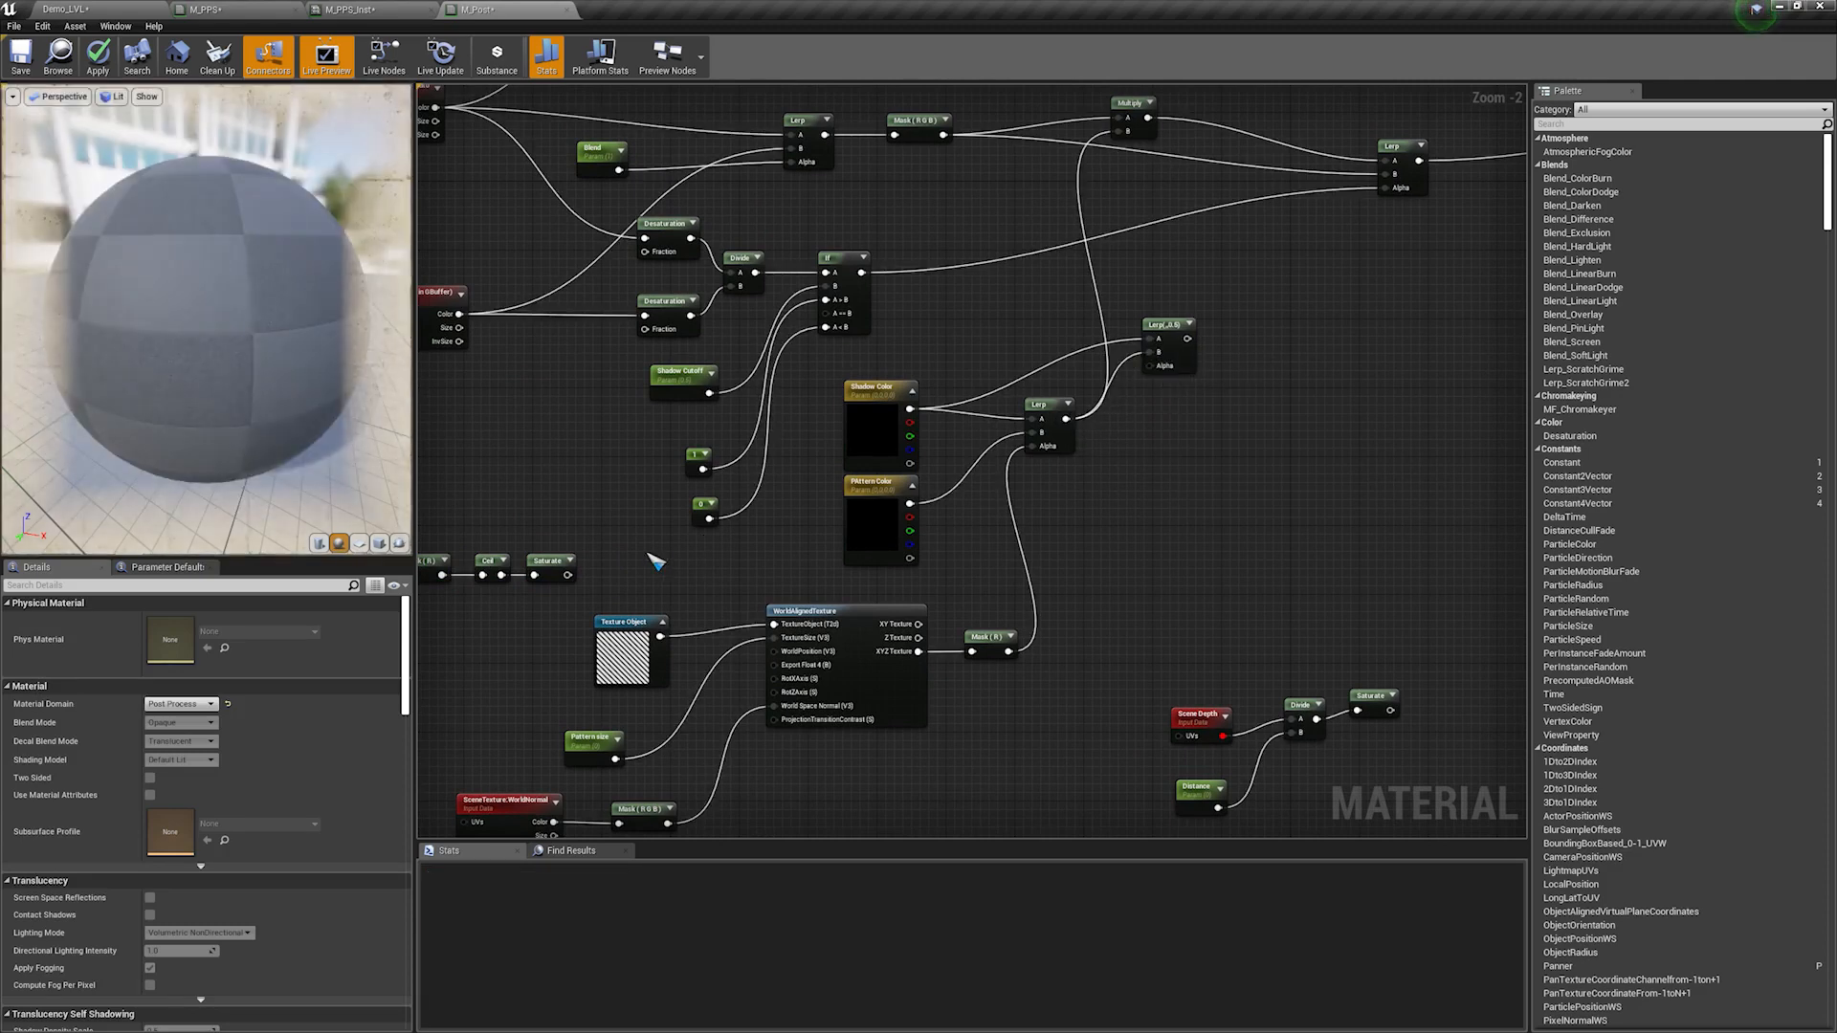
Step: Connect the custom depth mask's Saturate output to the new Lerp's Alpha and add a reroute point on its Shadow Color wire
drag(567, 575, 1203, 463)
right_drag(983, 558, 1205, 475)
right_drag(1310, 399, 1077, 430)
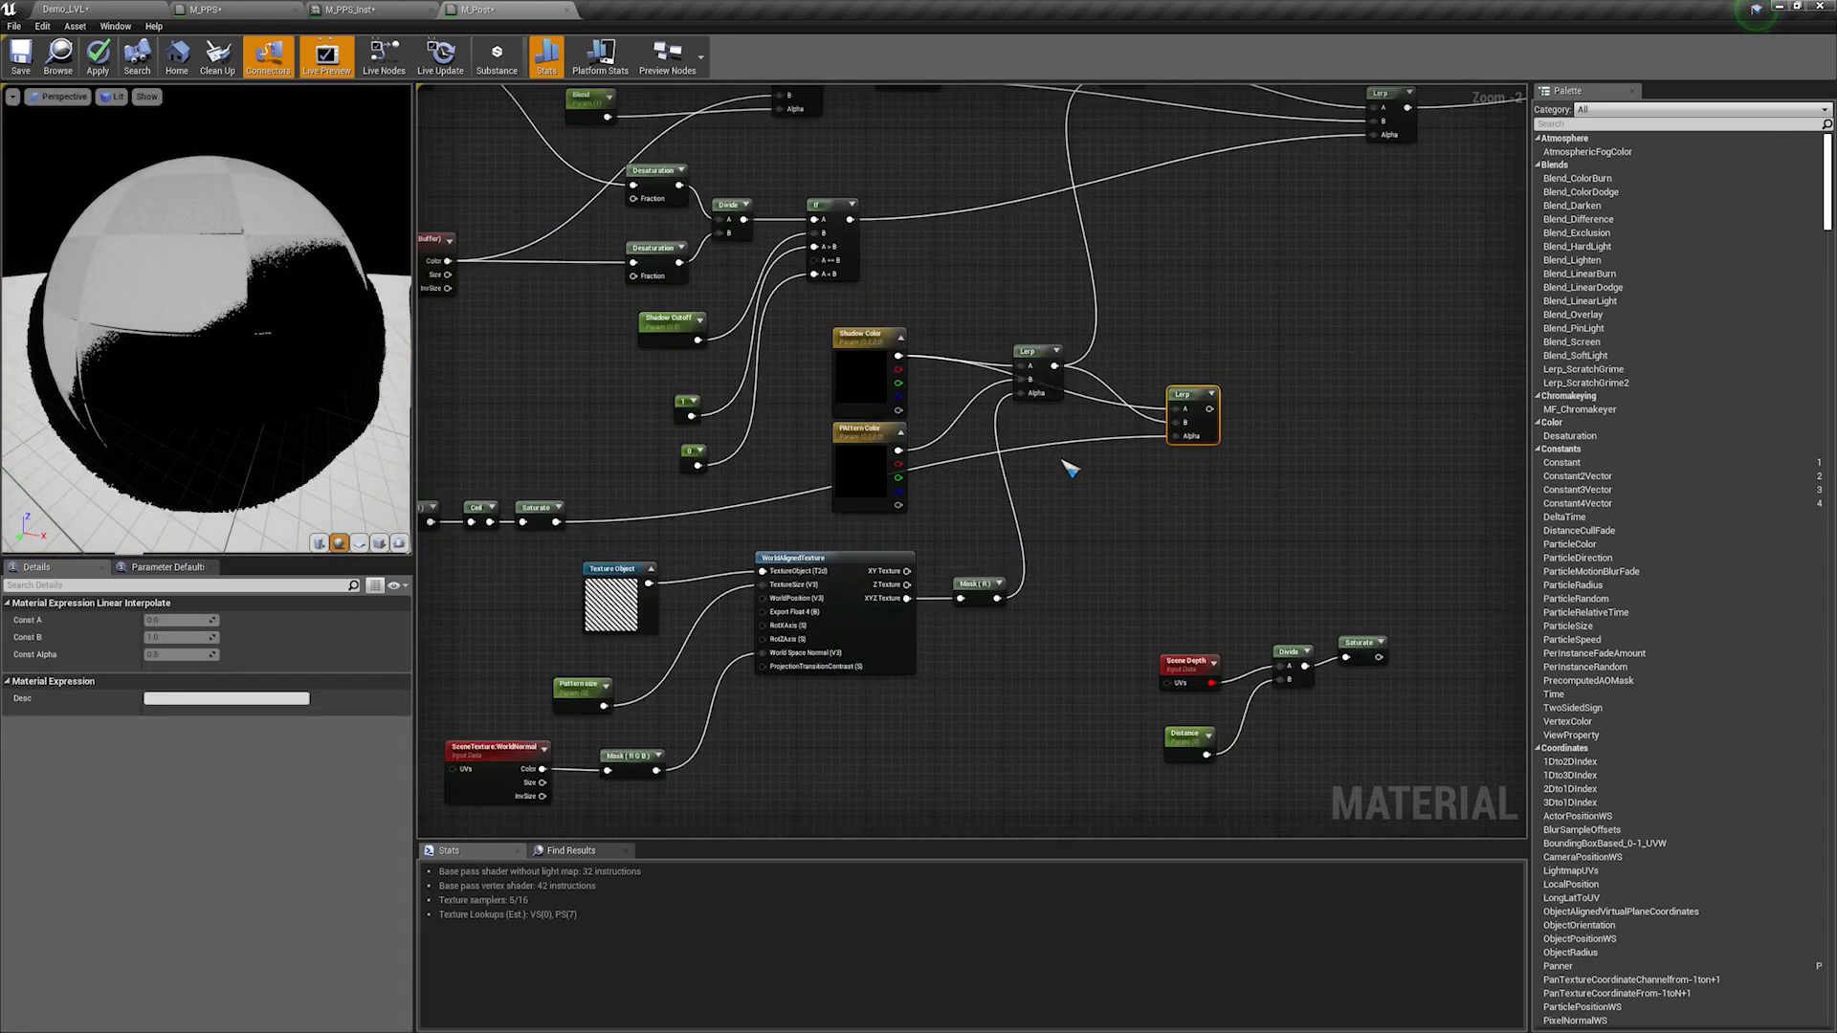
double_click(1087, 398)
drag(1087, 398, 1088, 351)
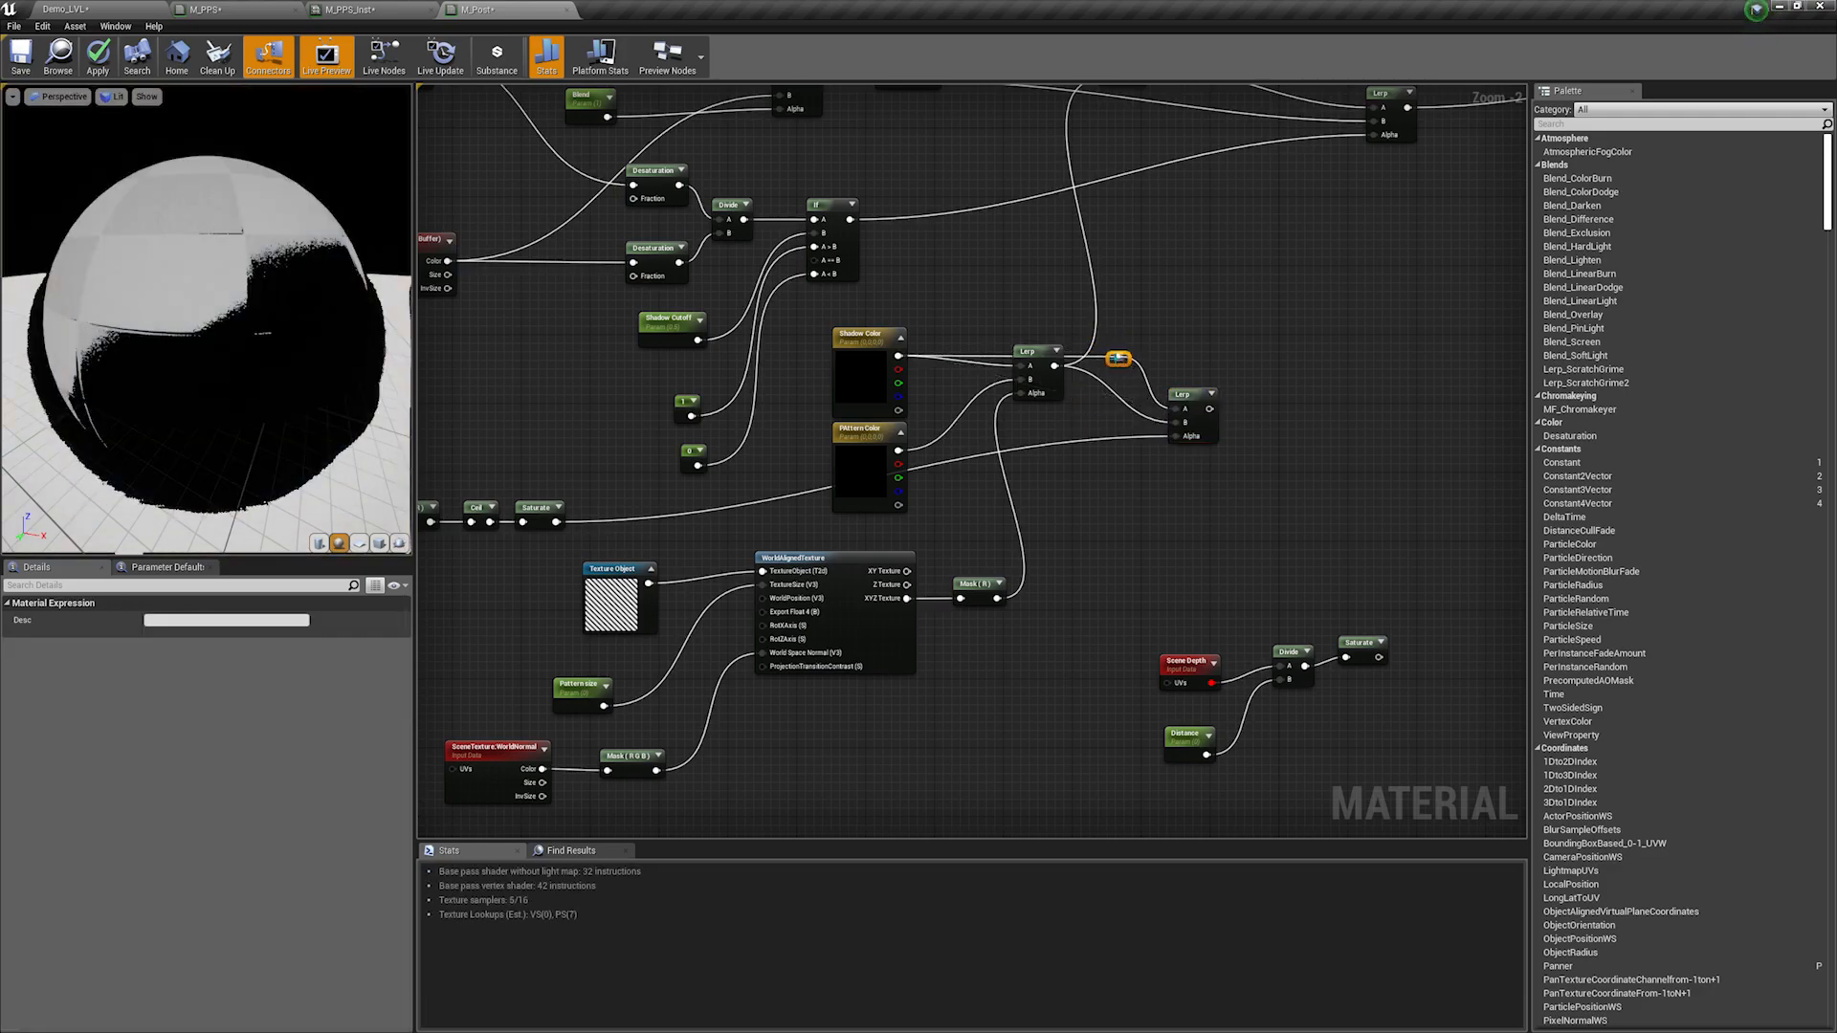
right_drag(1197, 383, 1211, 363)
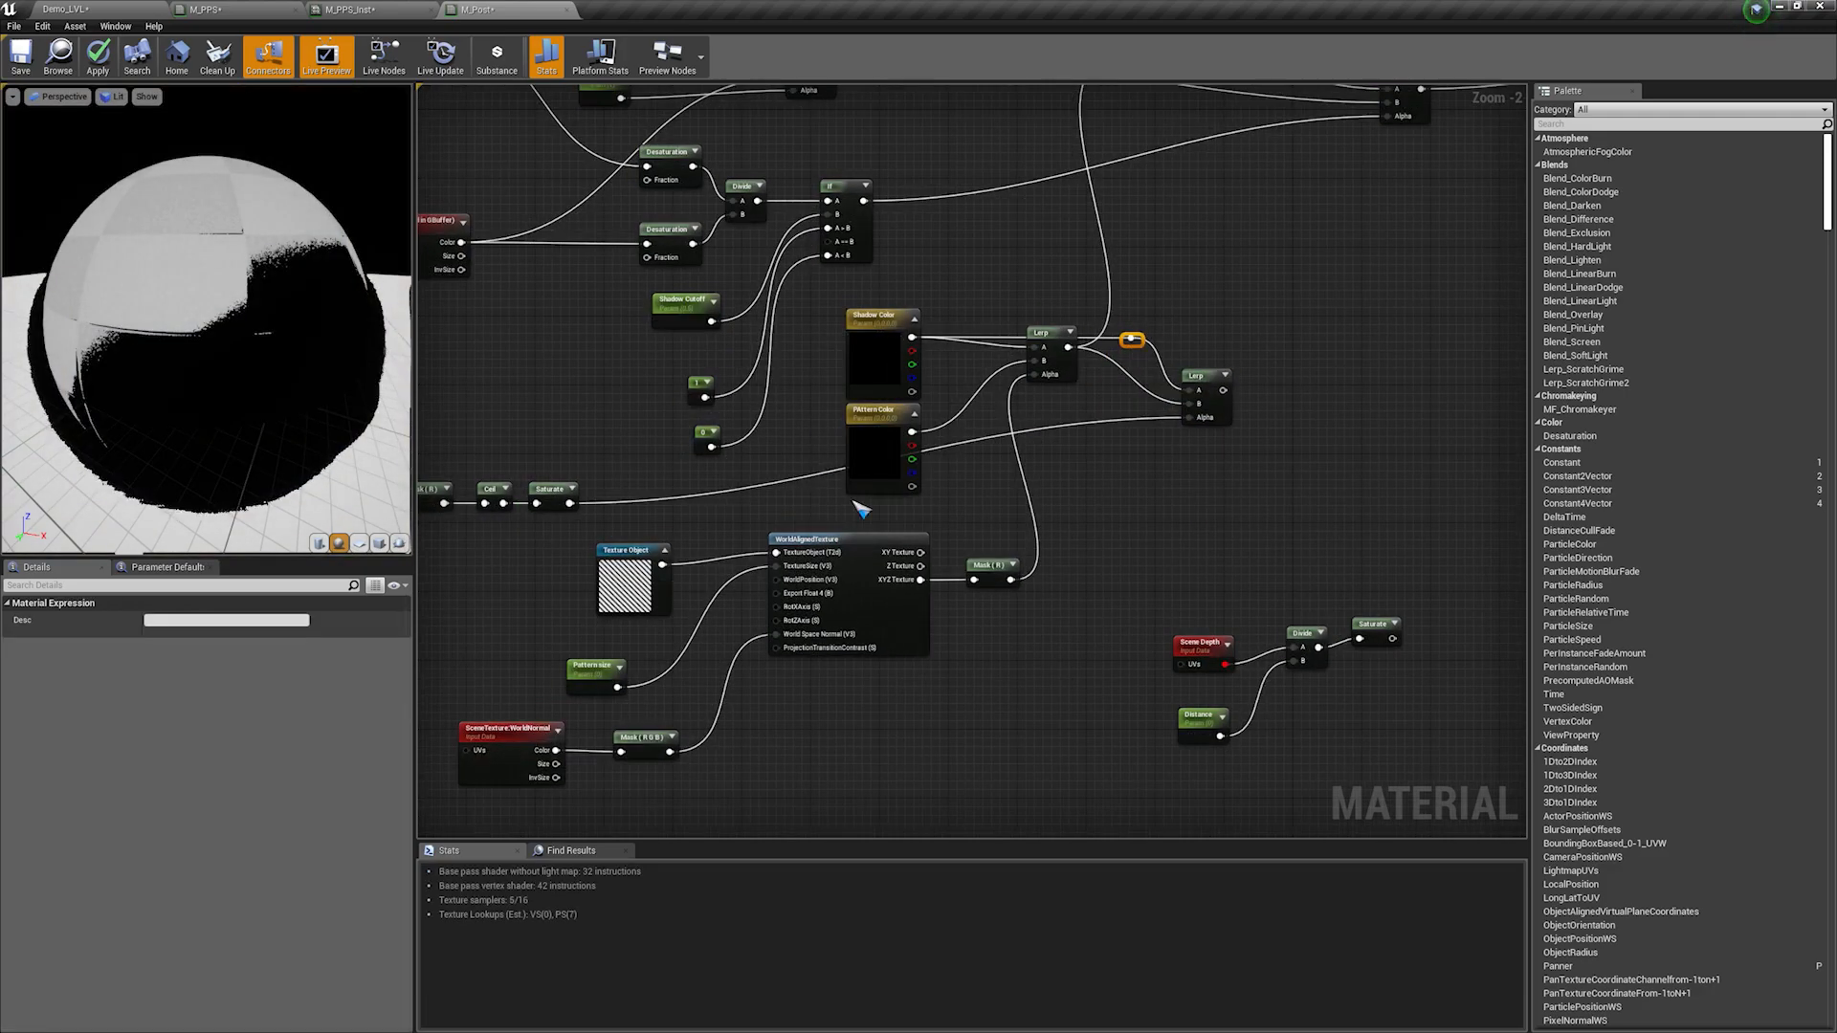
Step: Connect the new Lerp's output to the Multiply node's B input and apply the material
click(890, 425)
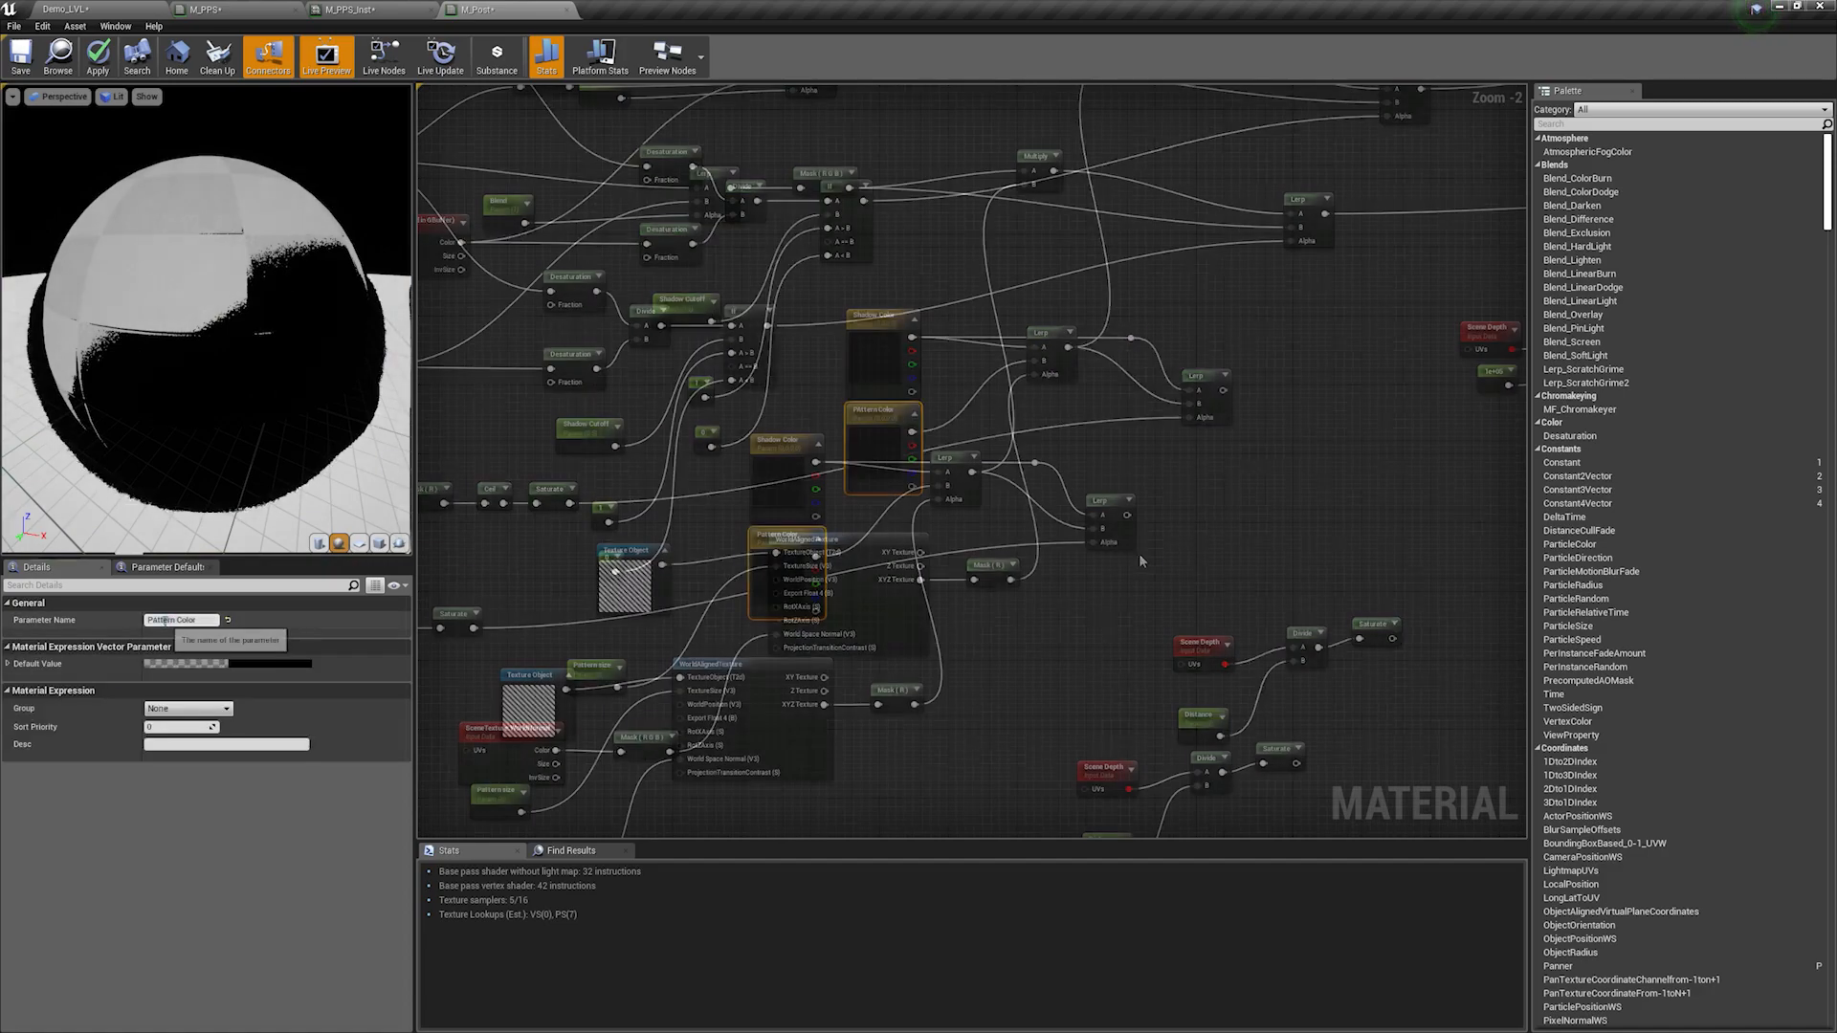
scroll(1139, 553, up, 4)
drag(1127, 515, 1033, 184)
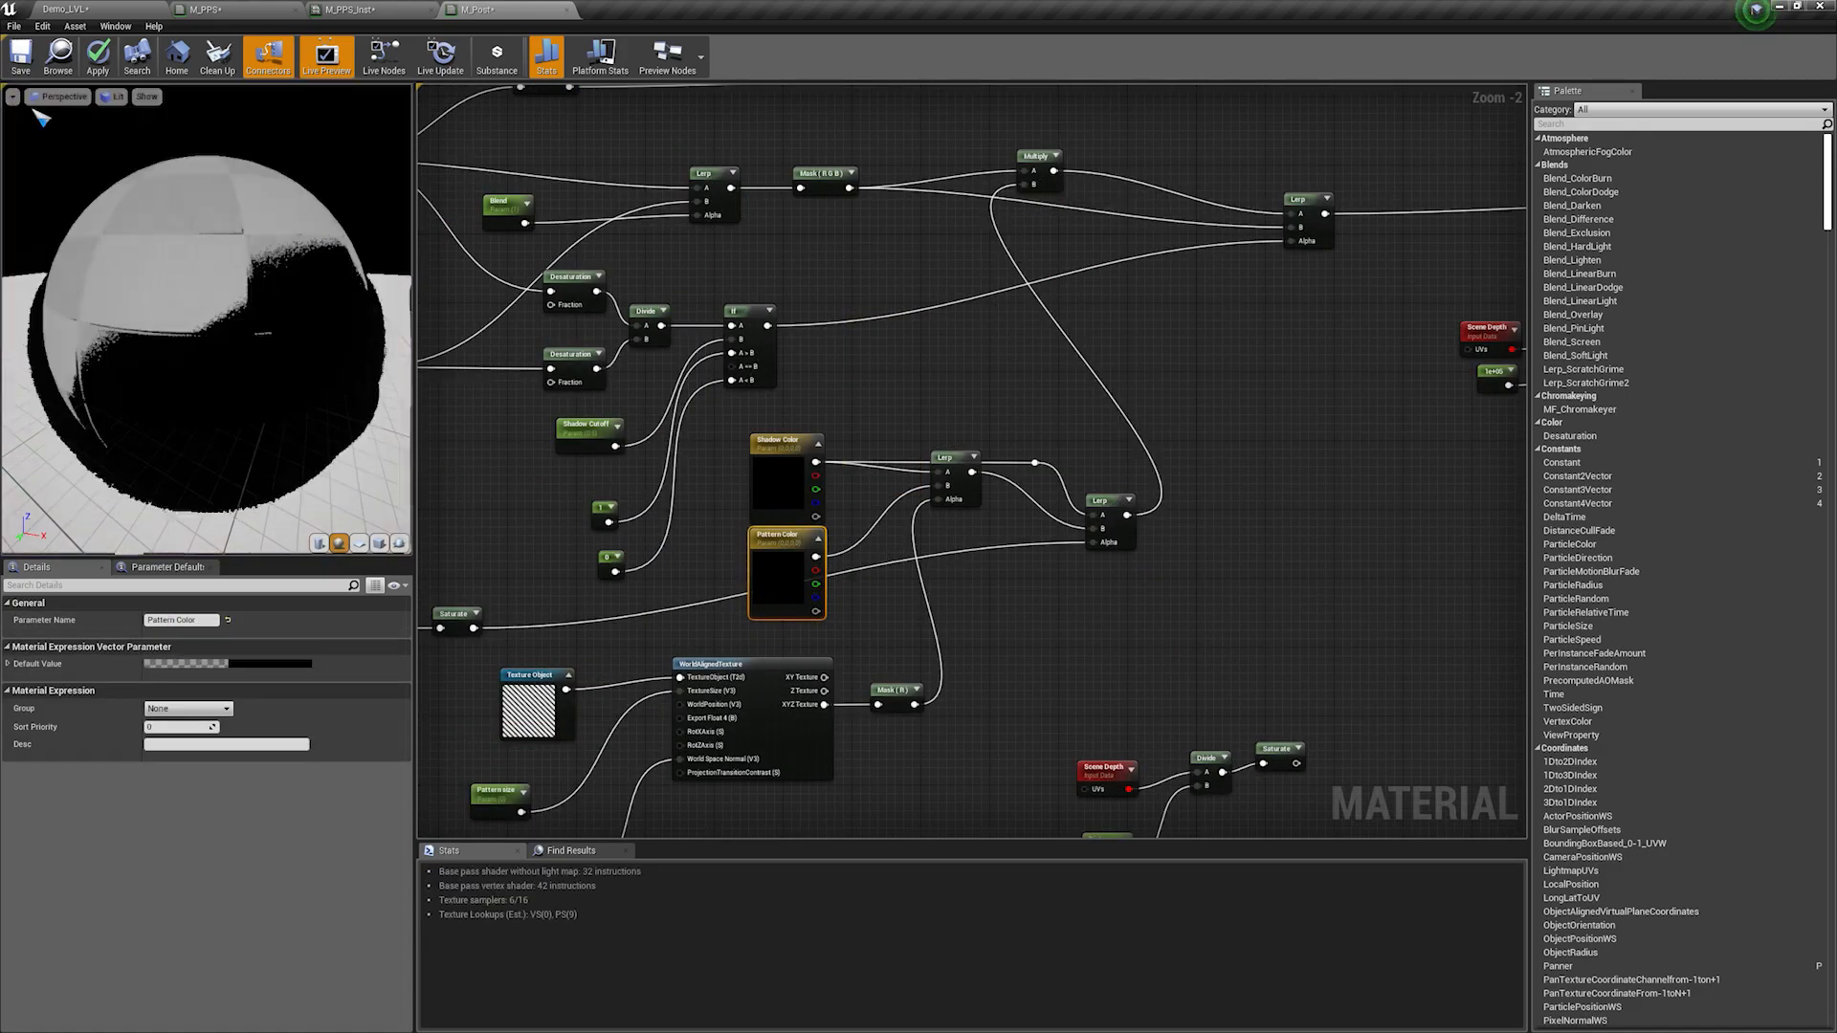
click(100, 59)
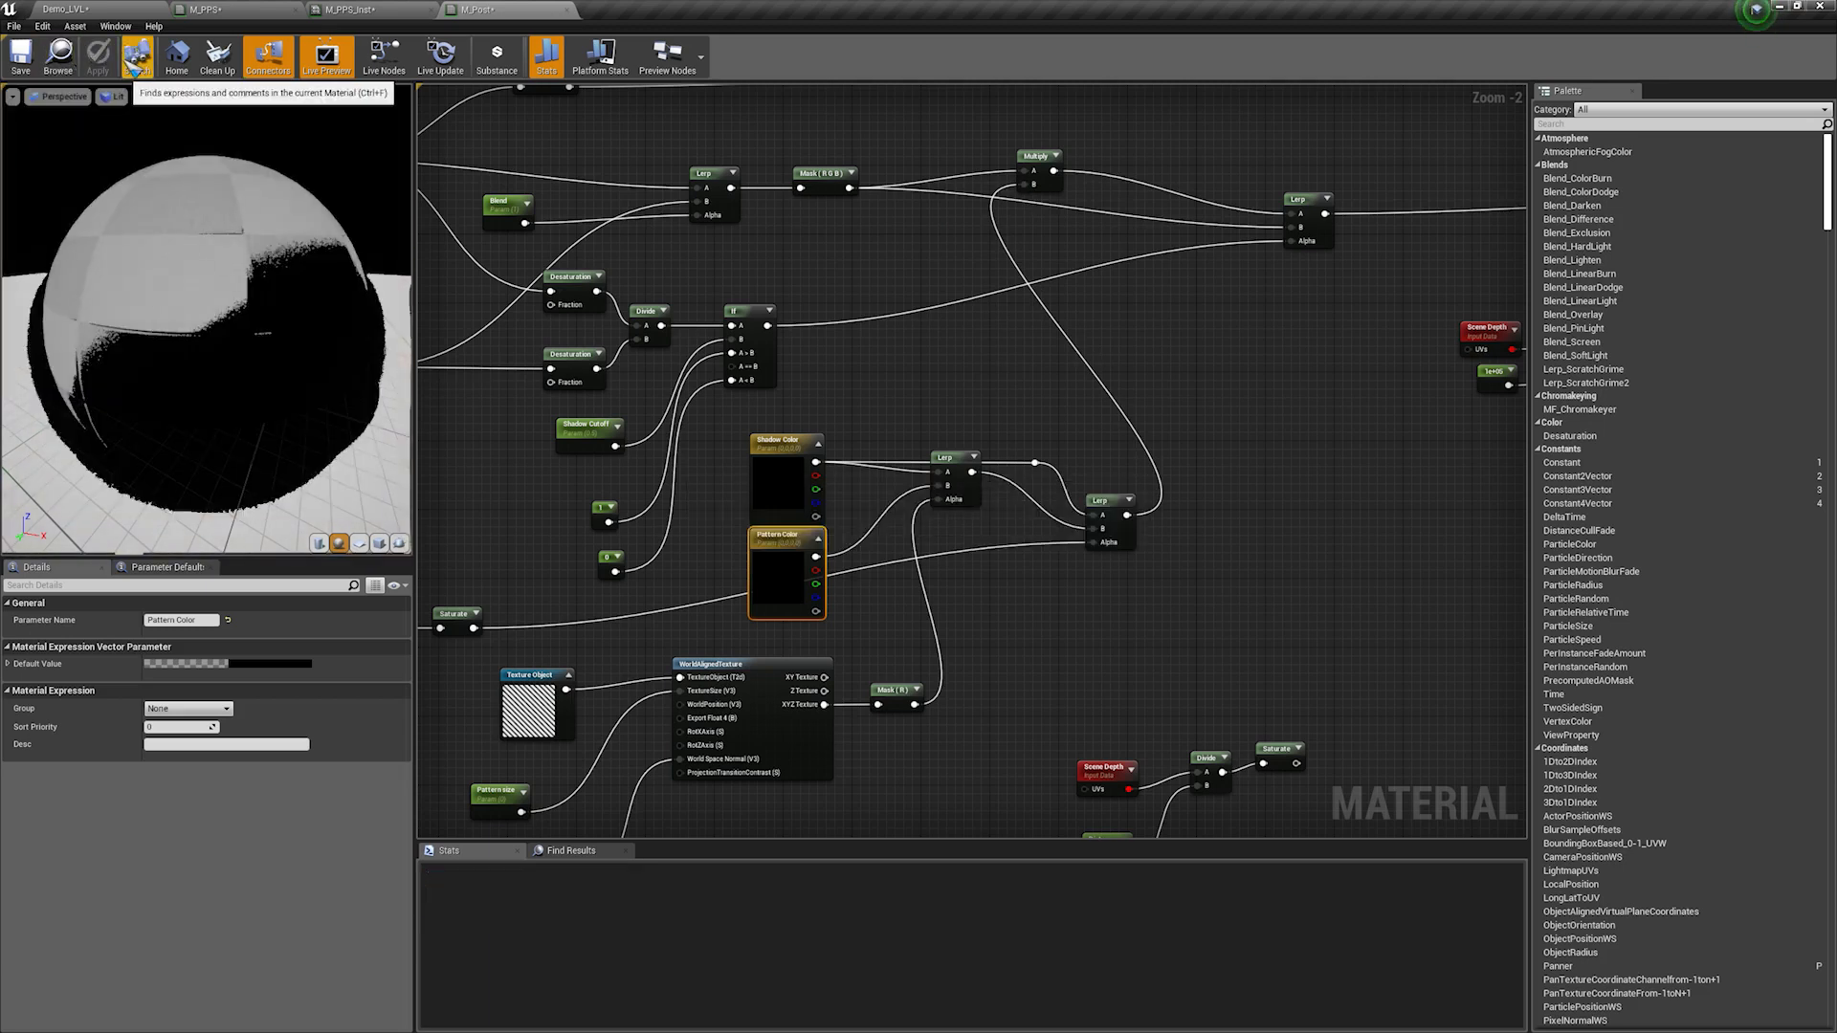
Step: Play Demo_LVL and run the character around to check how the shadow pattern is masked on it
click(103, 12)
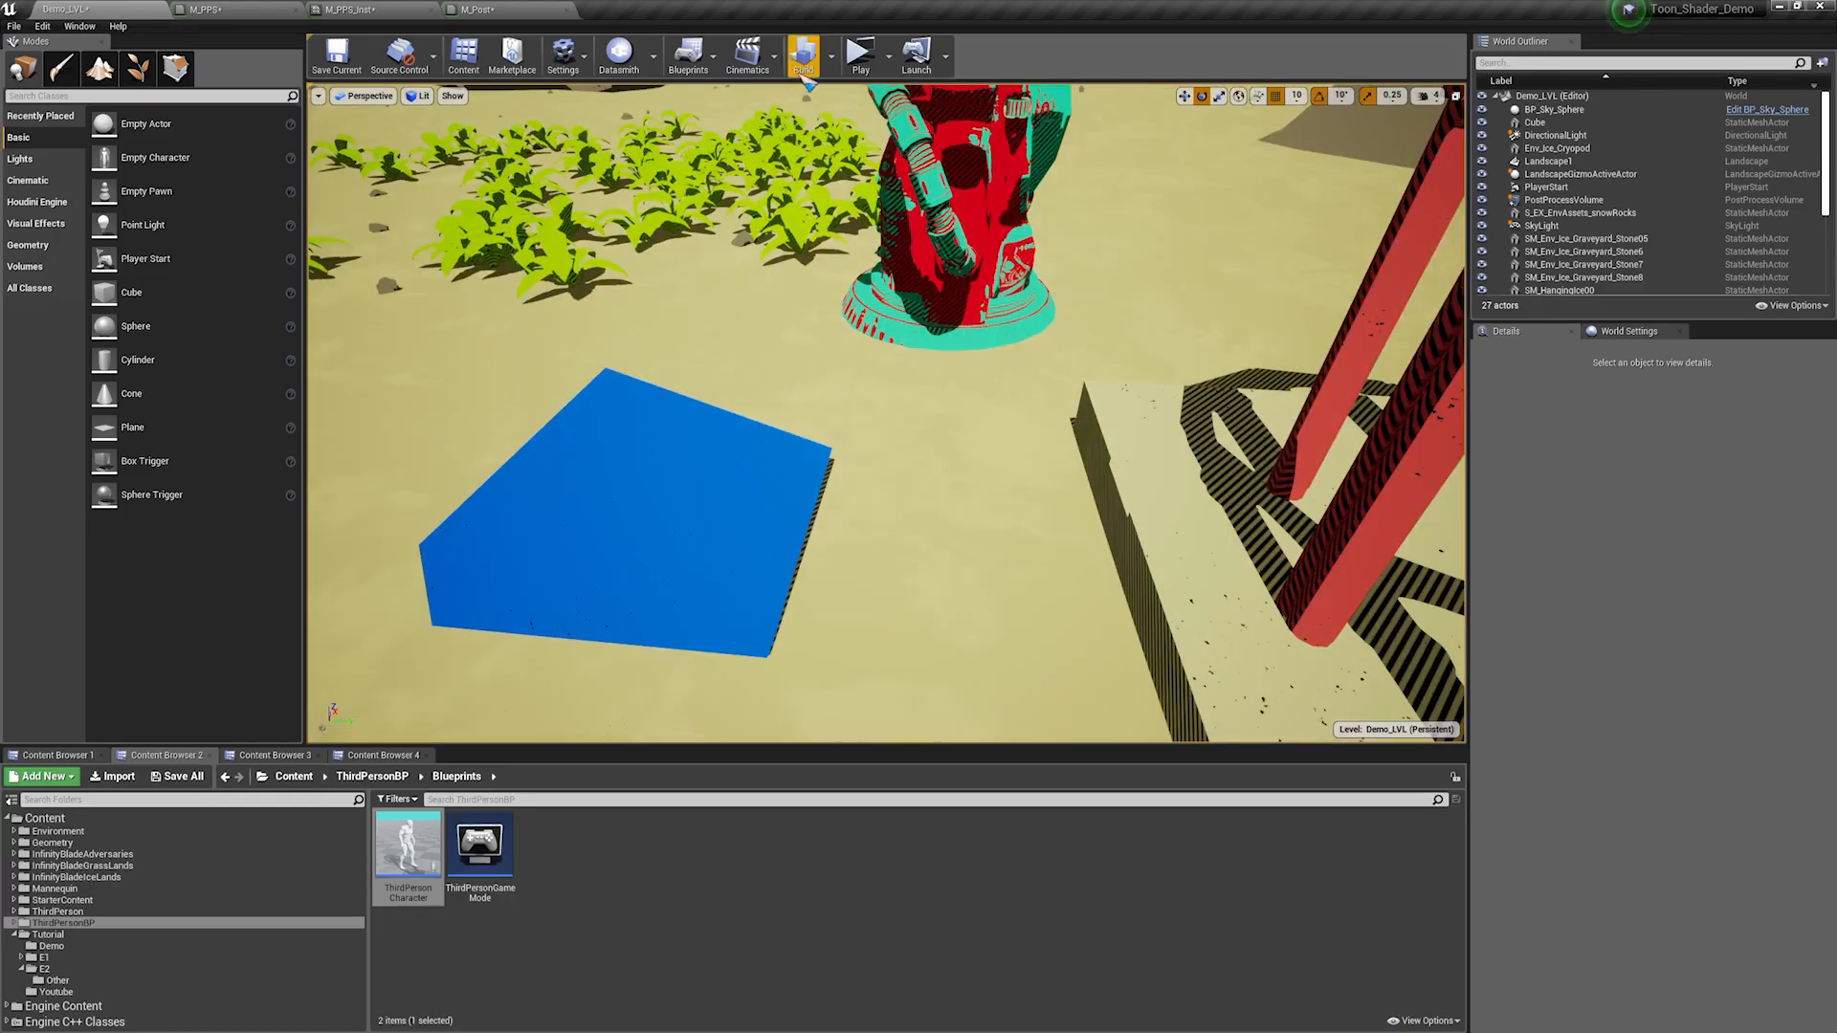
click(860, 55)
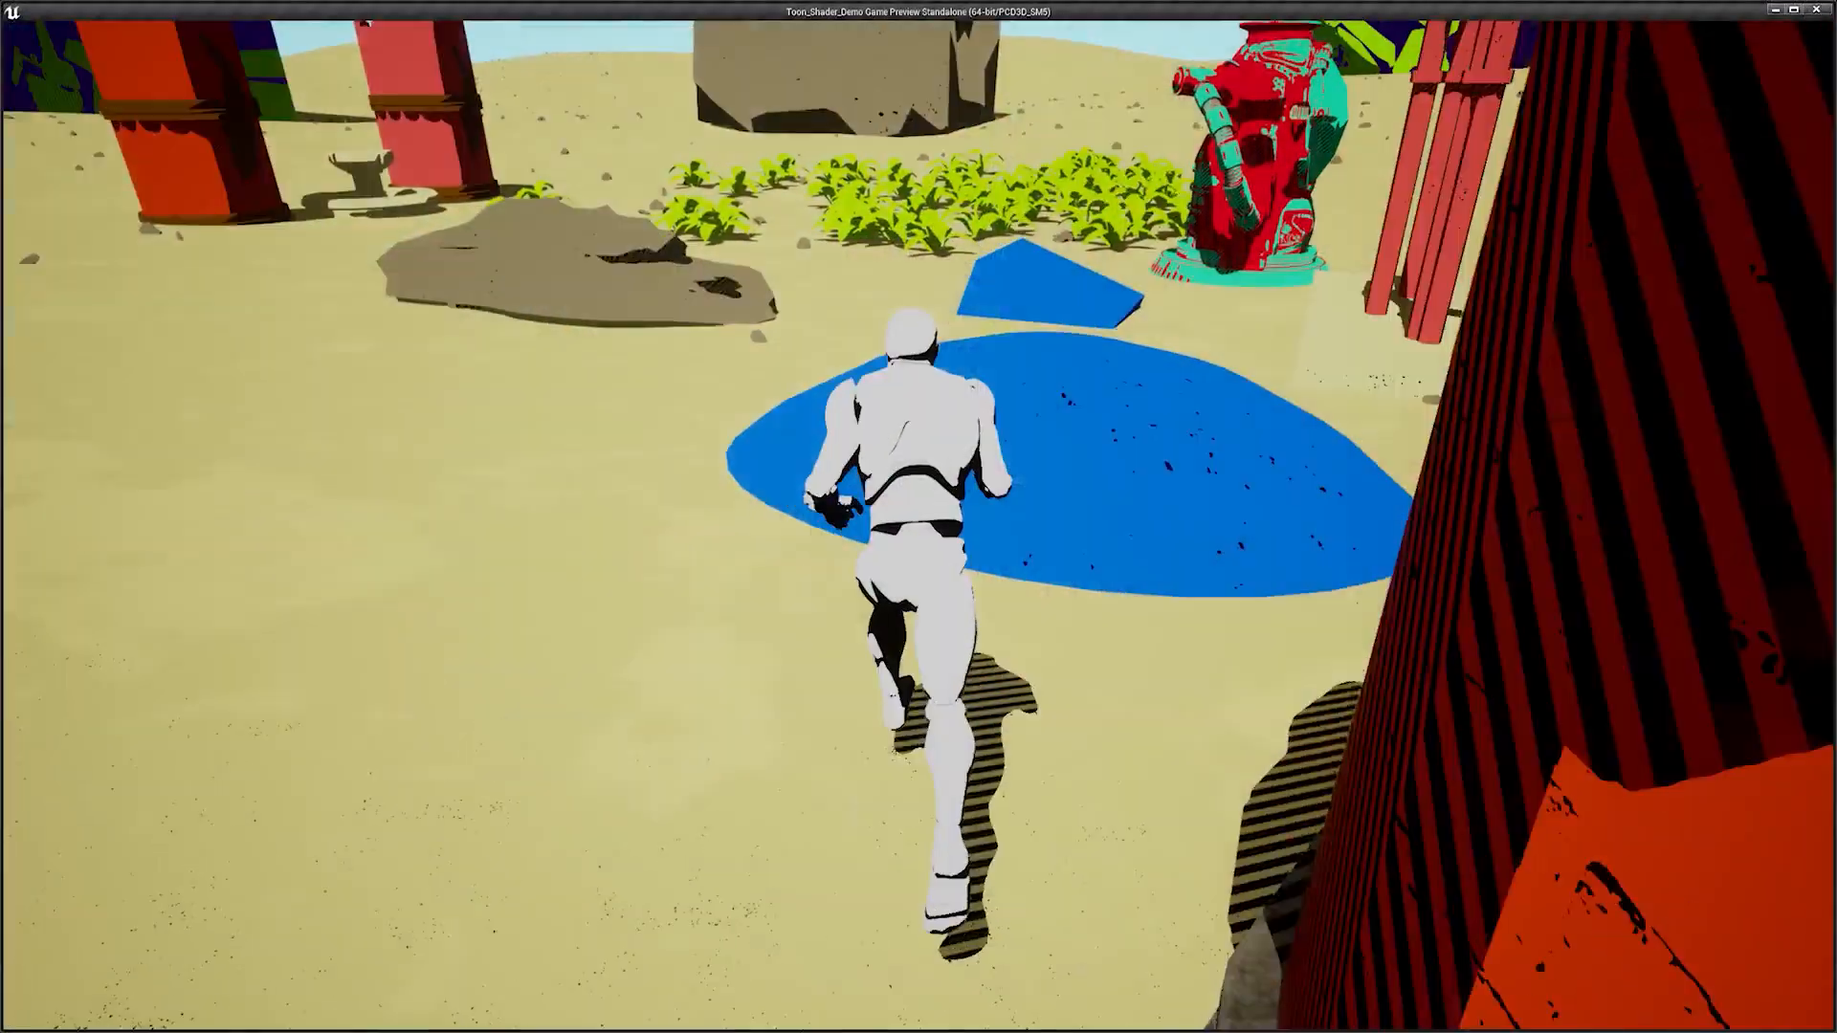
key(w)
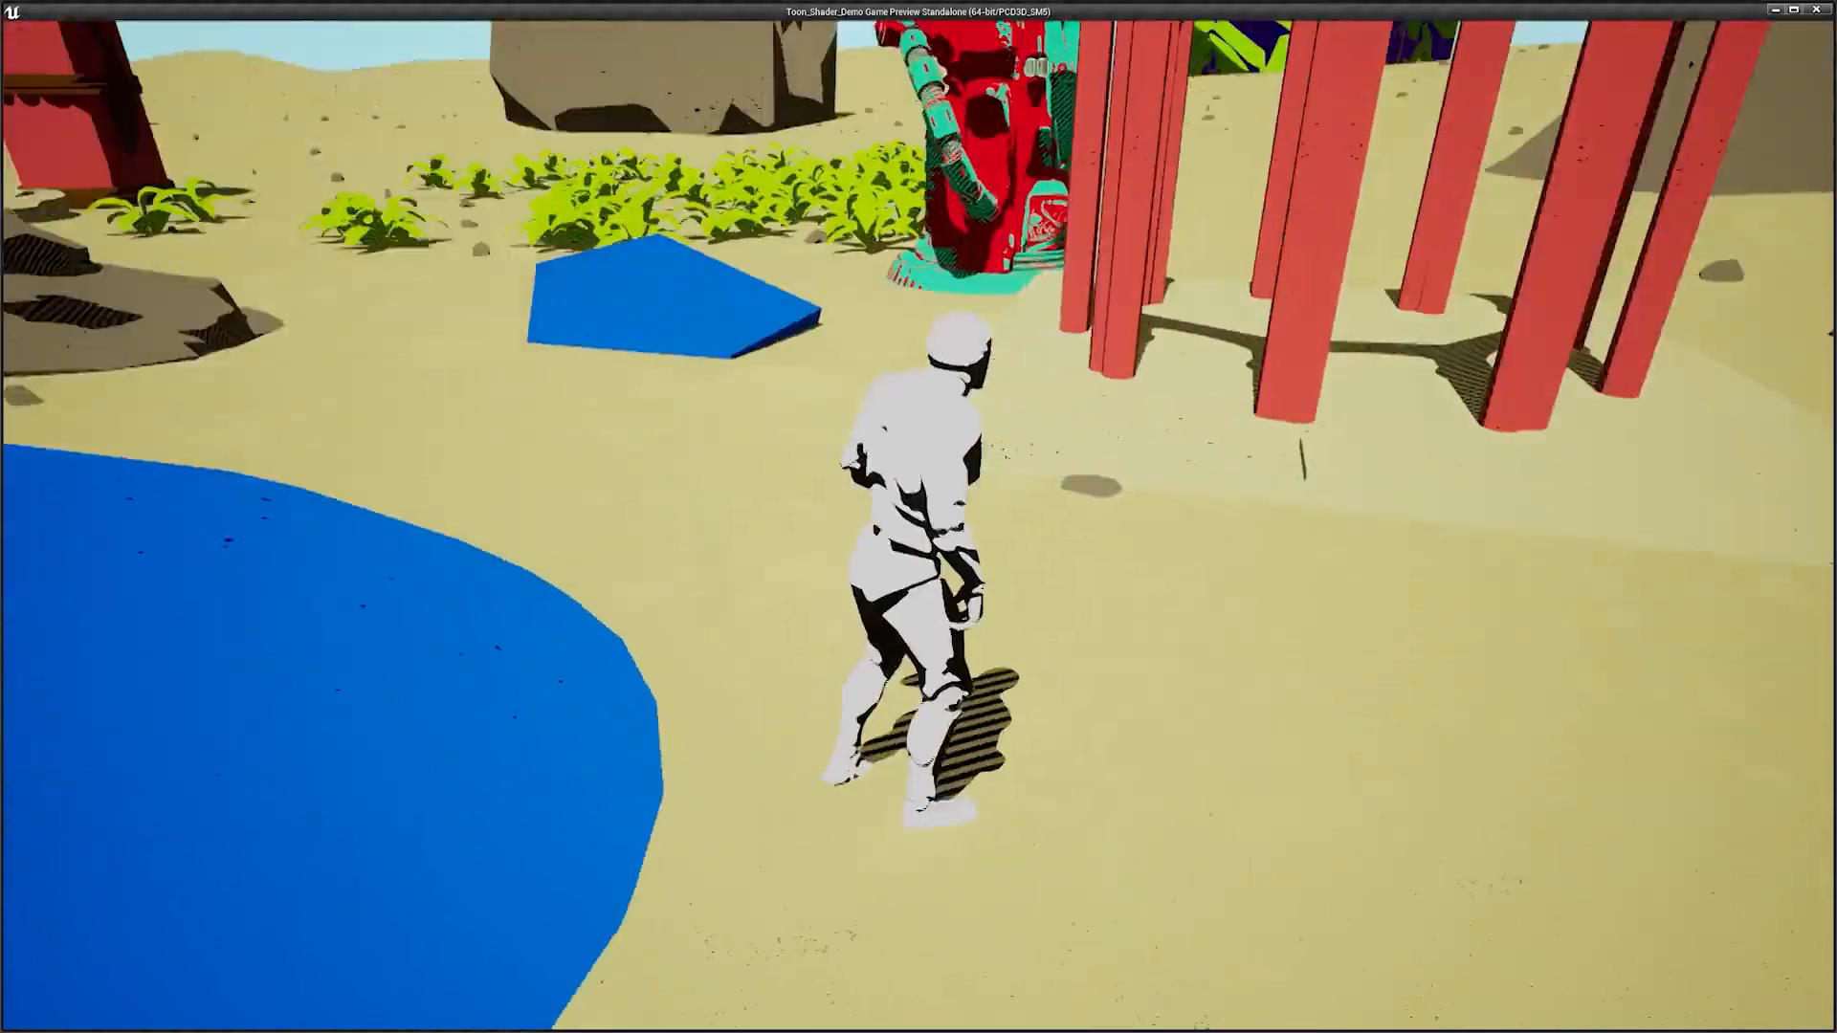
key(d)
key(s)
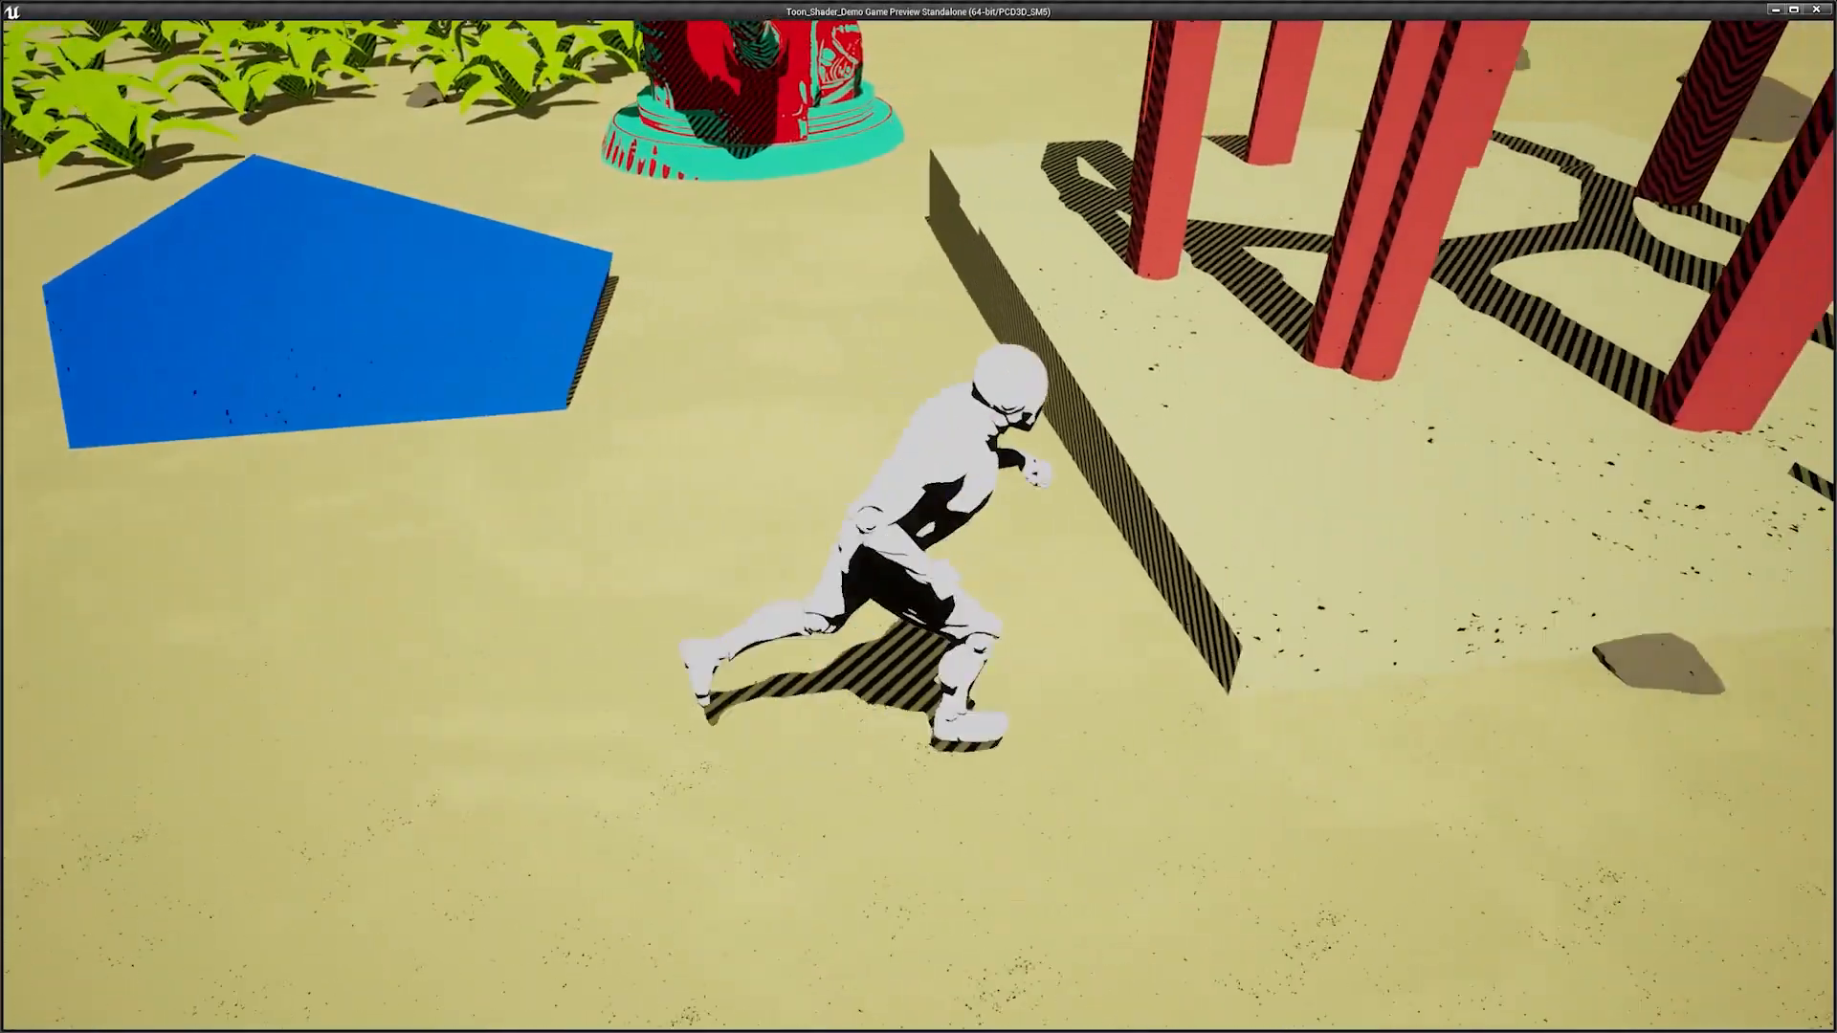
key(a)
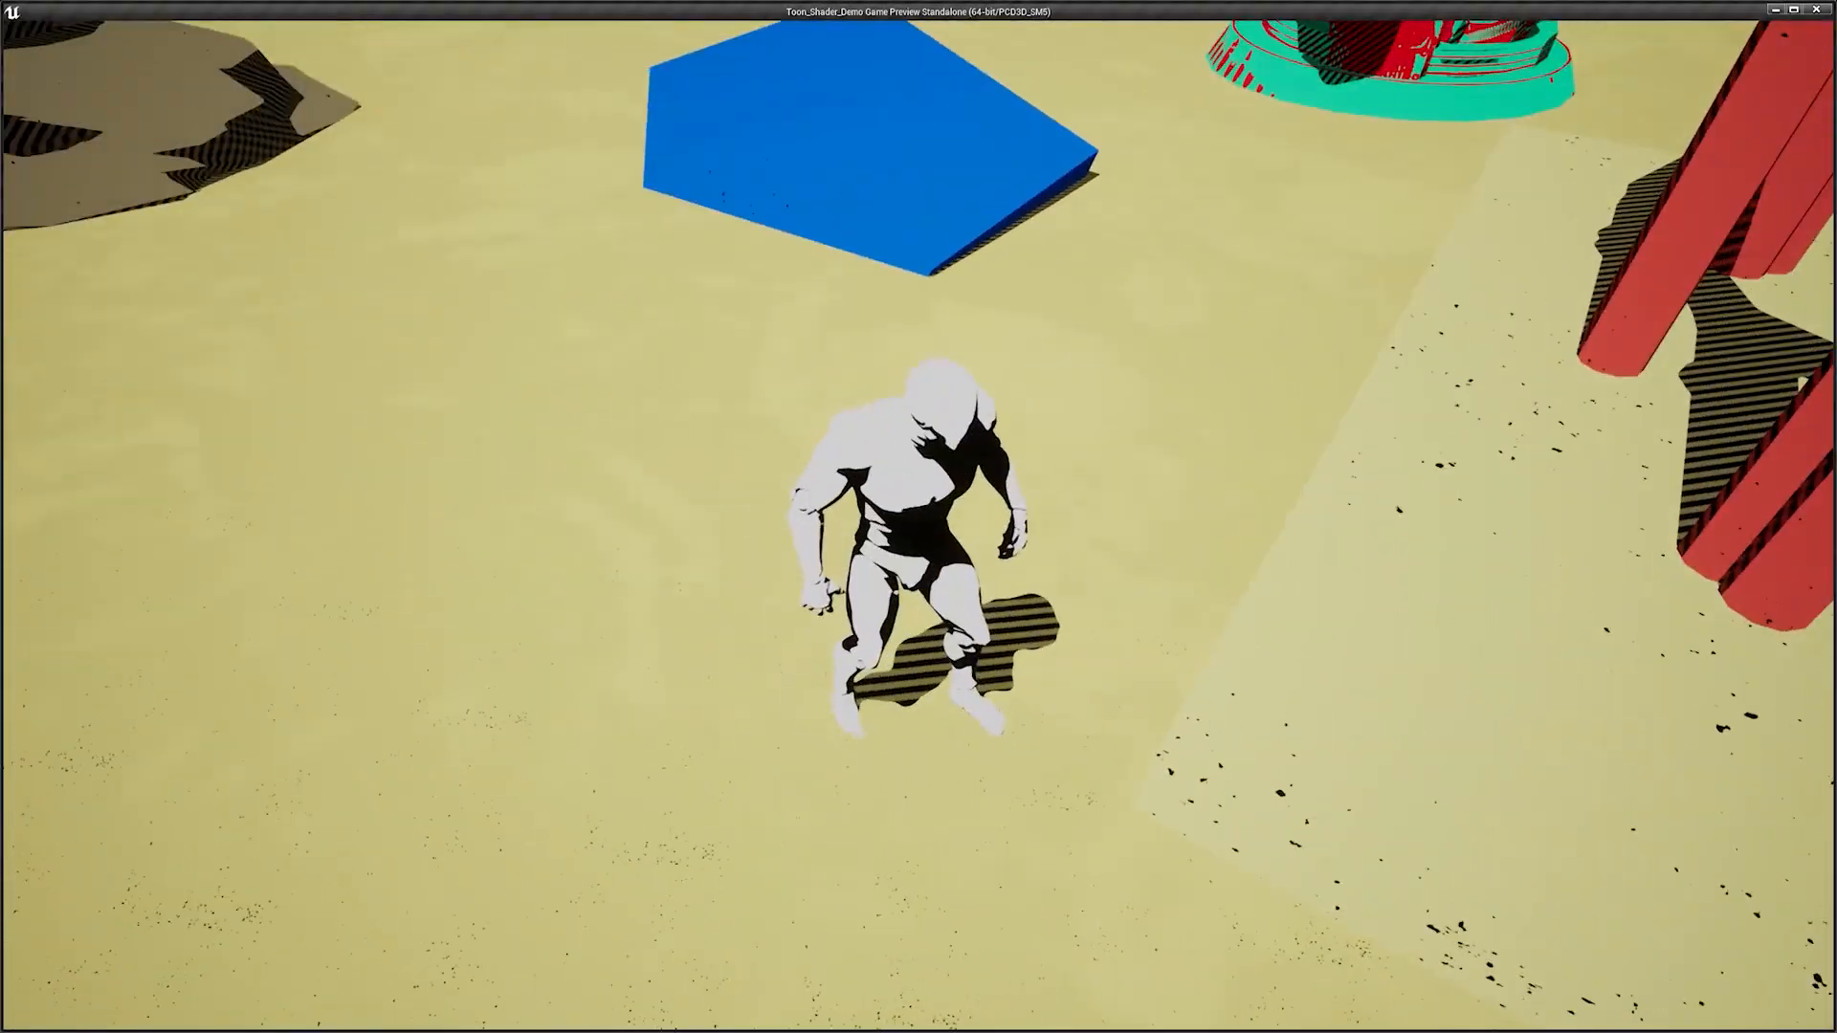
key(w)
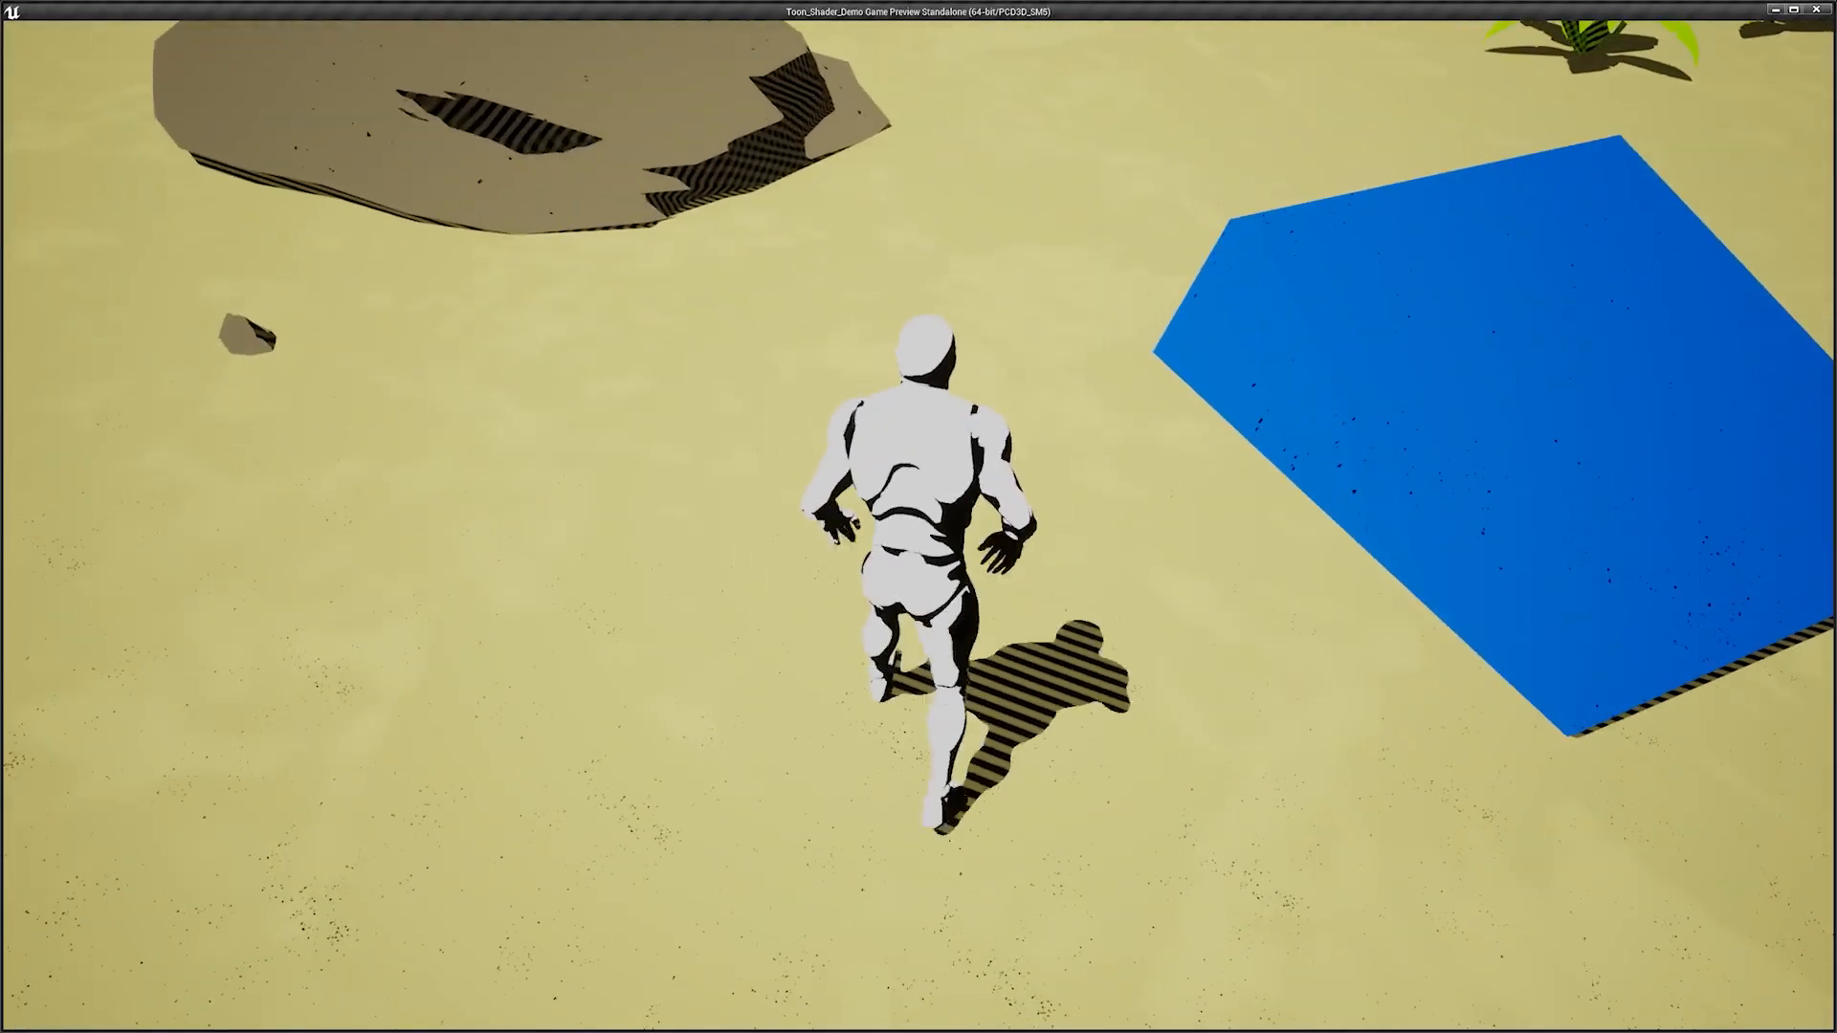
key(Escape)
Step: Open the M_Post material instance and add a scalar parameter named Outline size in empty space of M_Post's graph
double_click(495, 850)
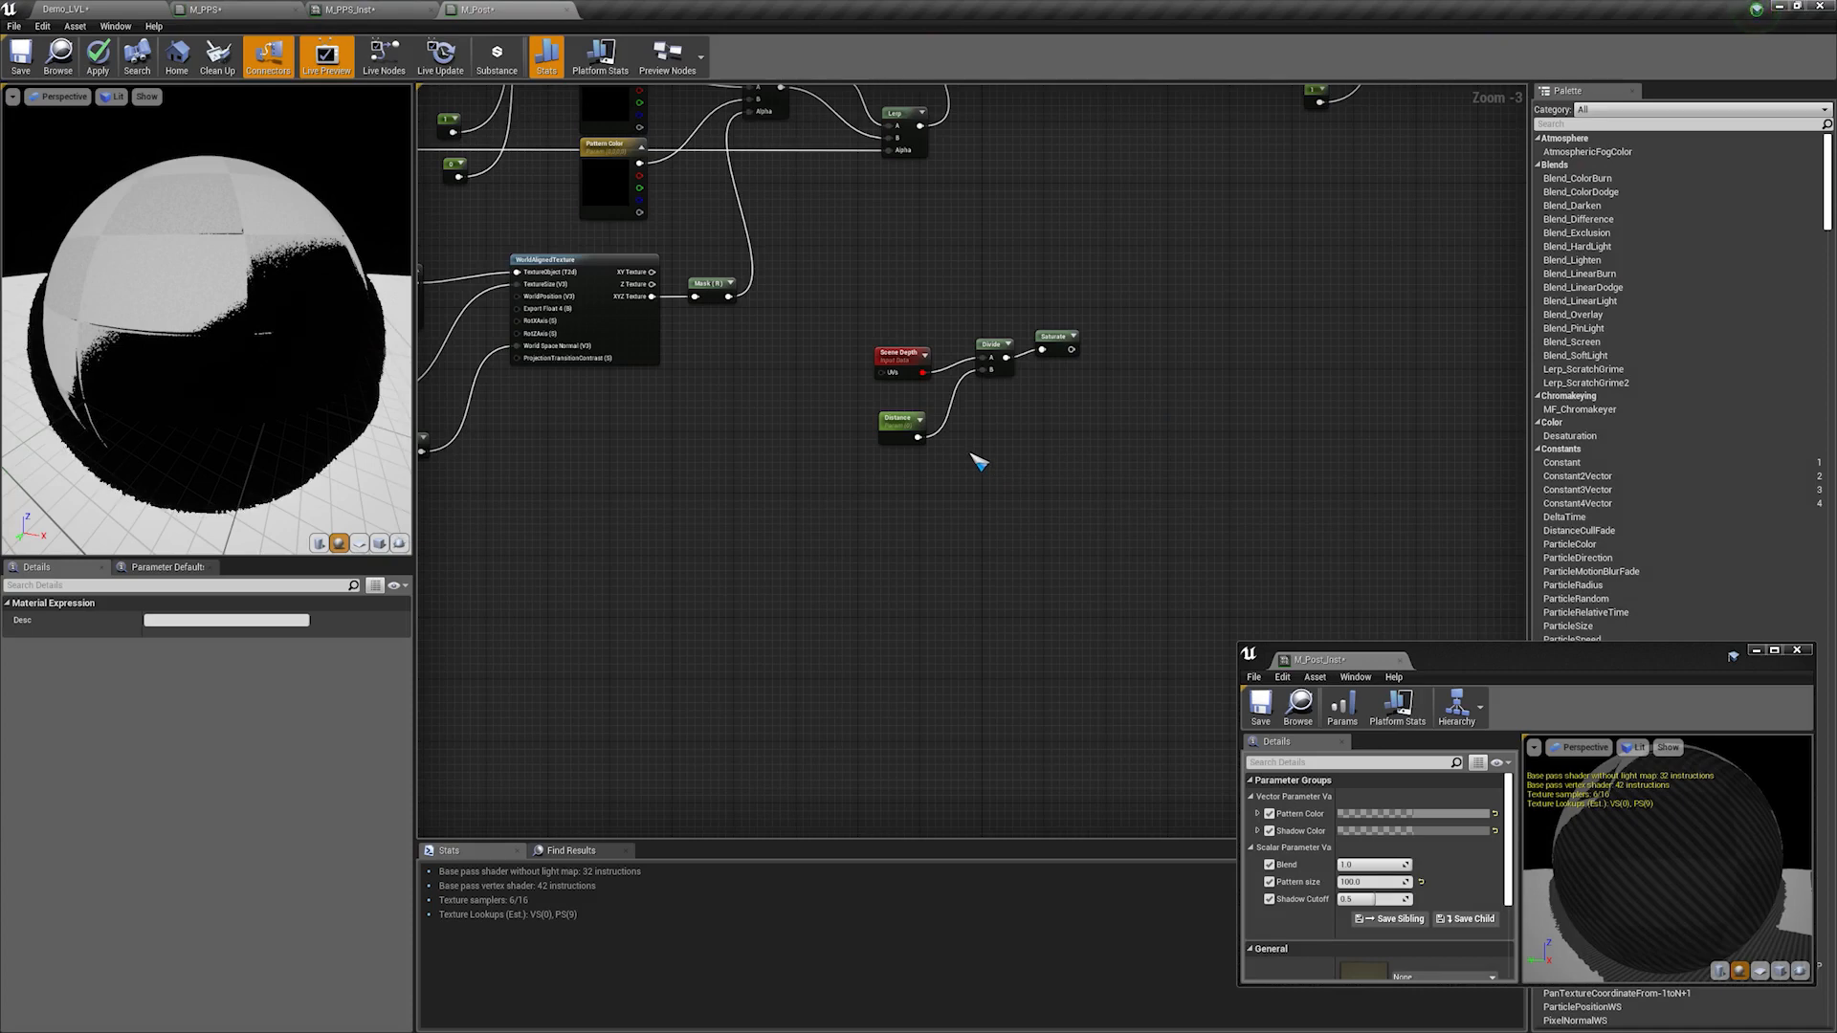
right_drag(867, 575, 977, 336)
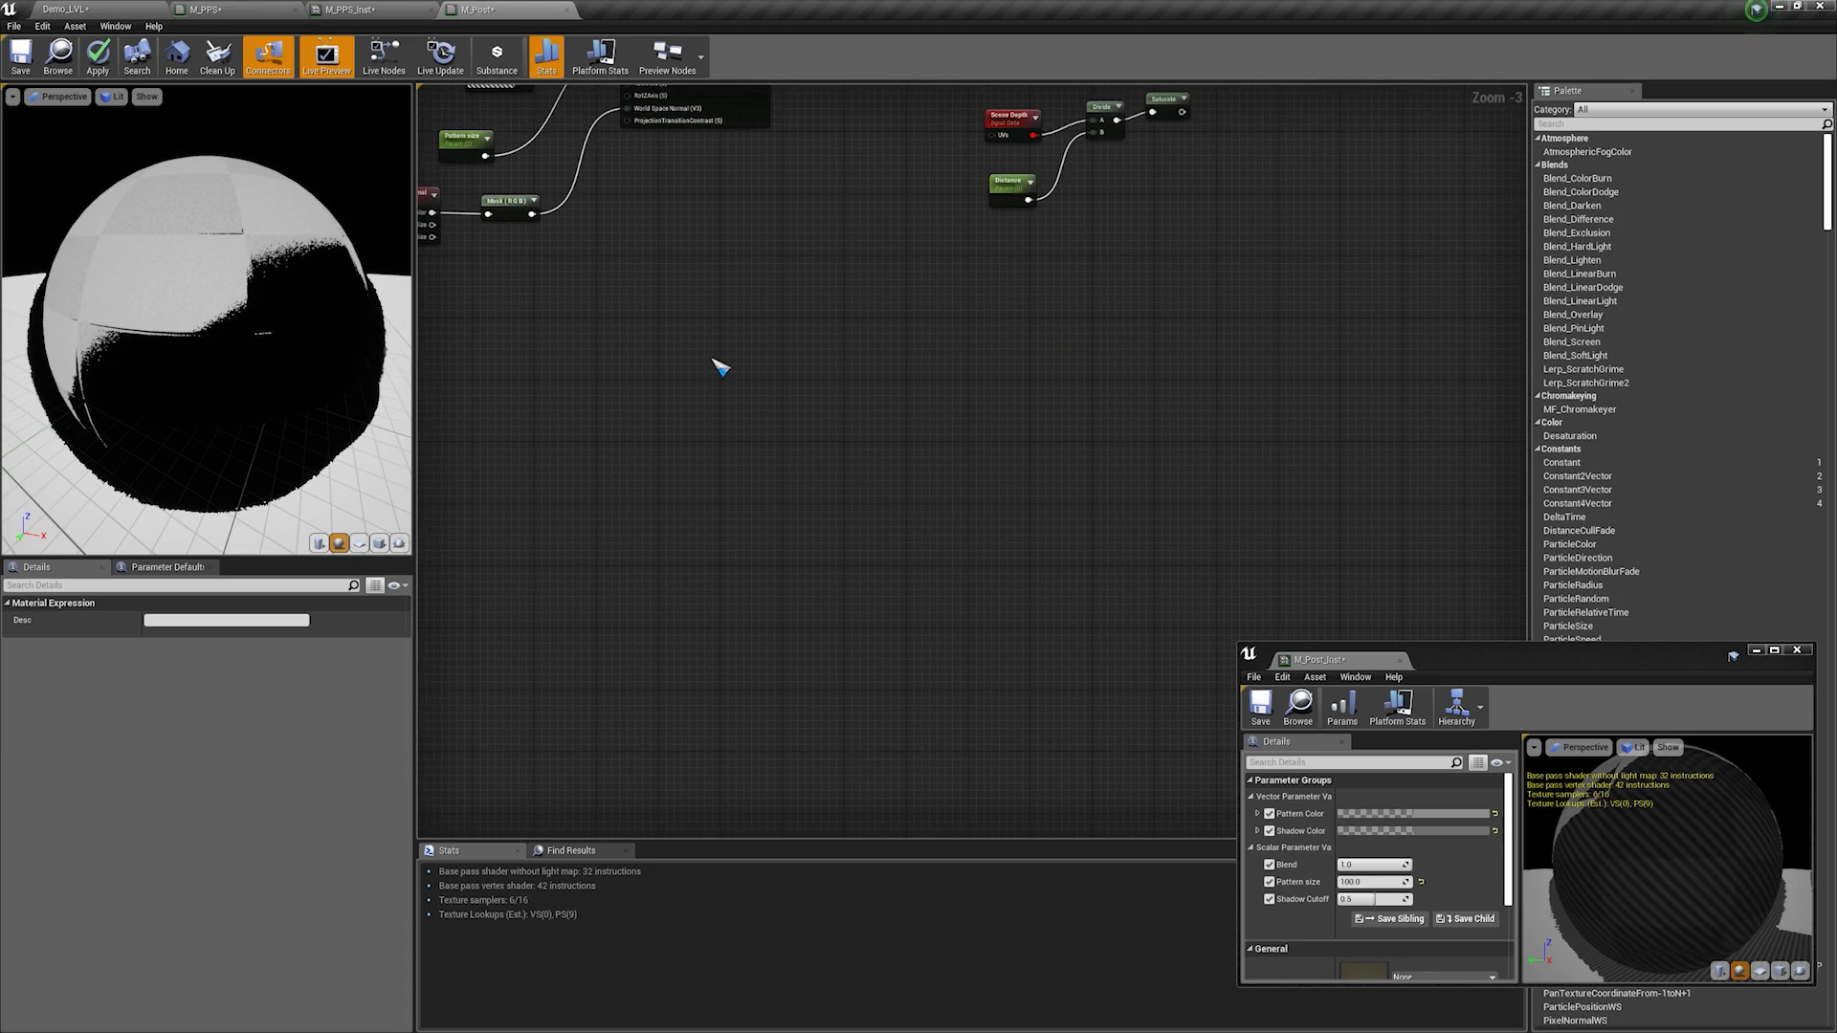
right_drag(721, 366, 765, 323)
right_drag(644, 393, 741, 295)
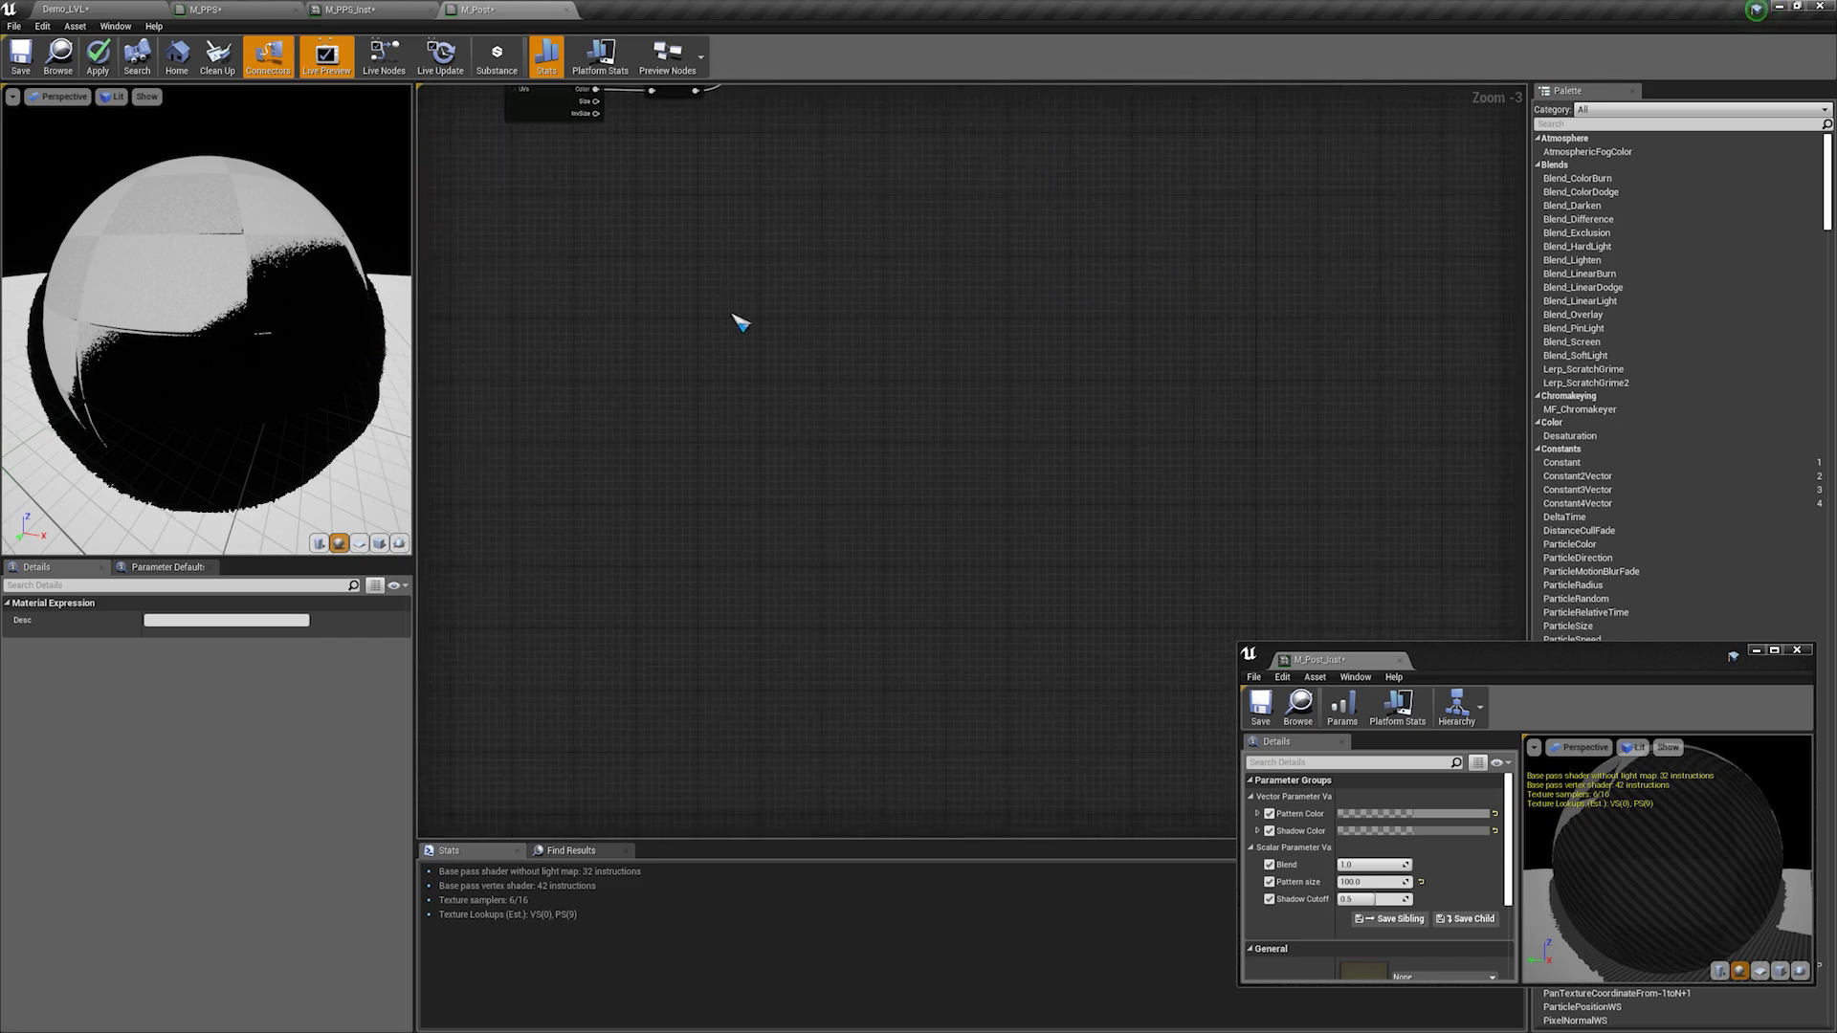
right_click(672, 379)
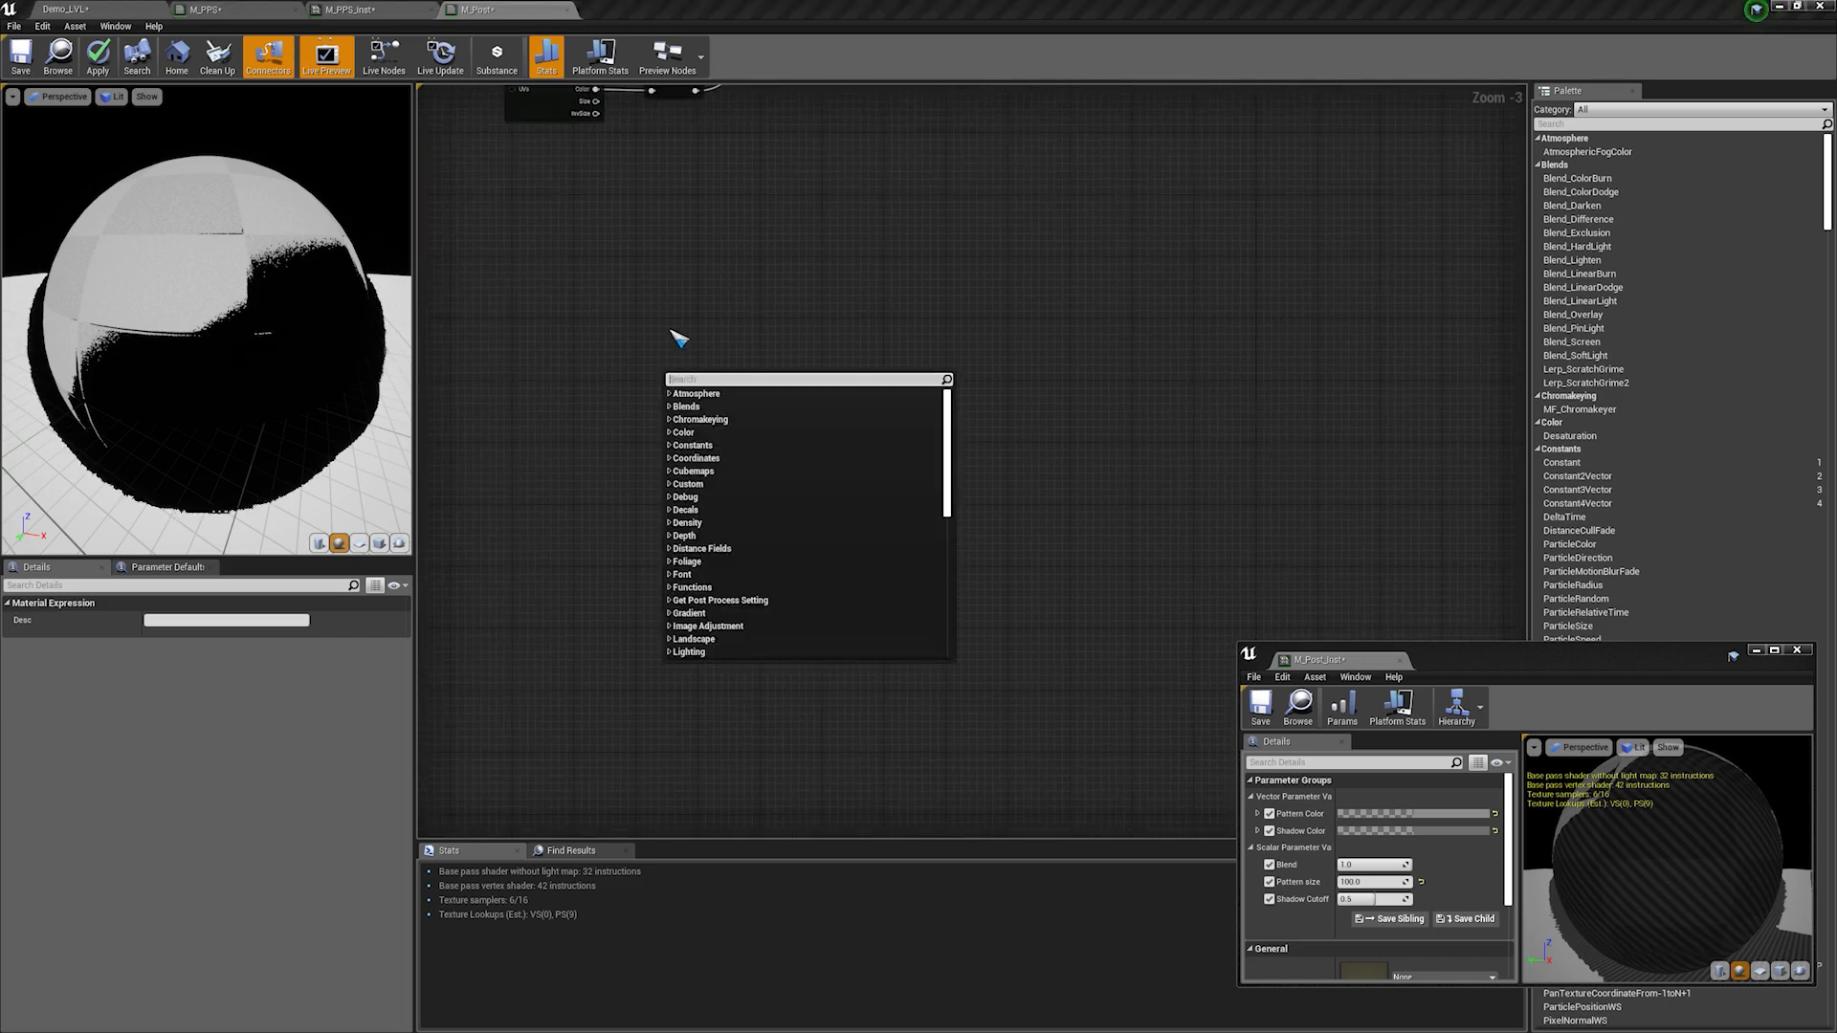
click(677, 337)
click(627, 356)
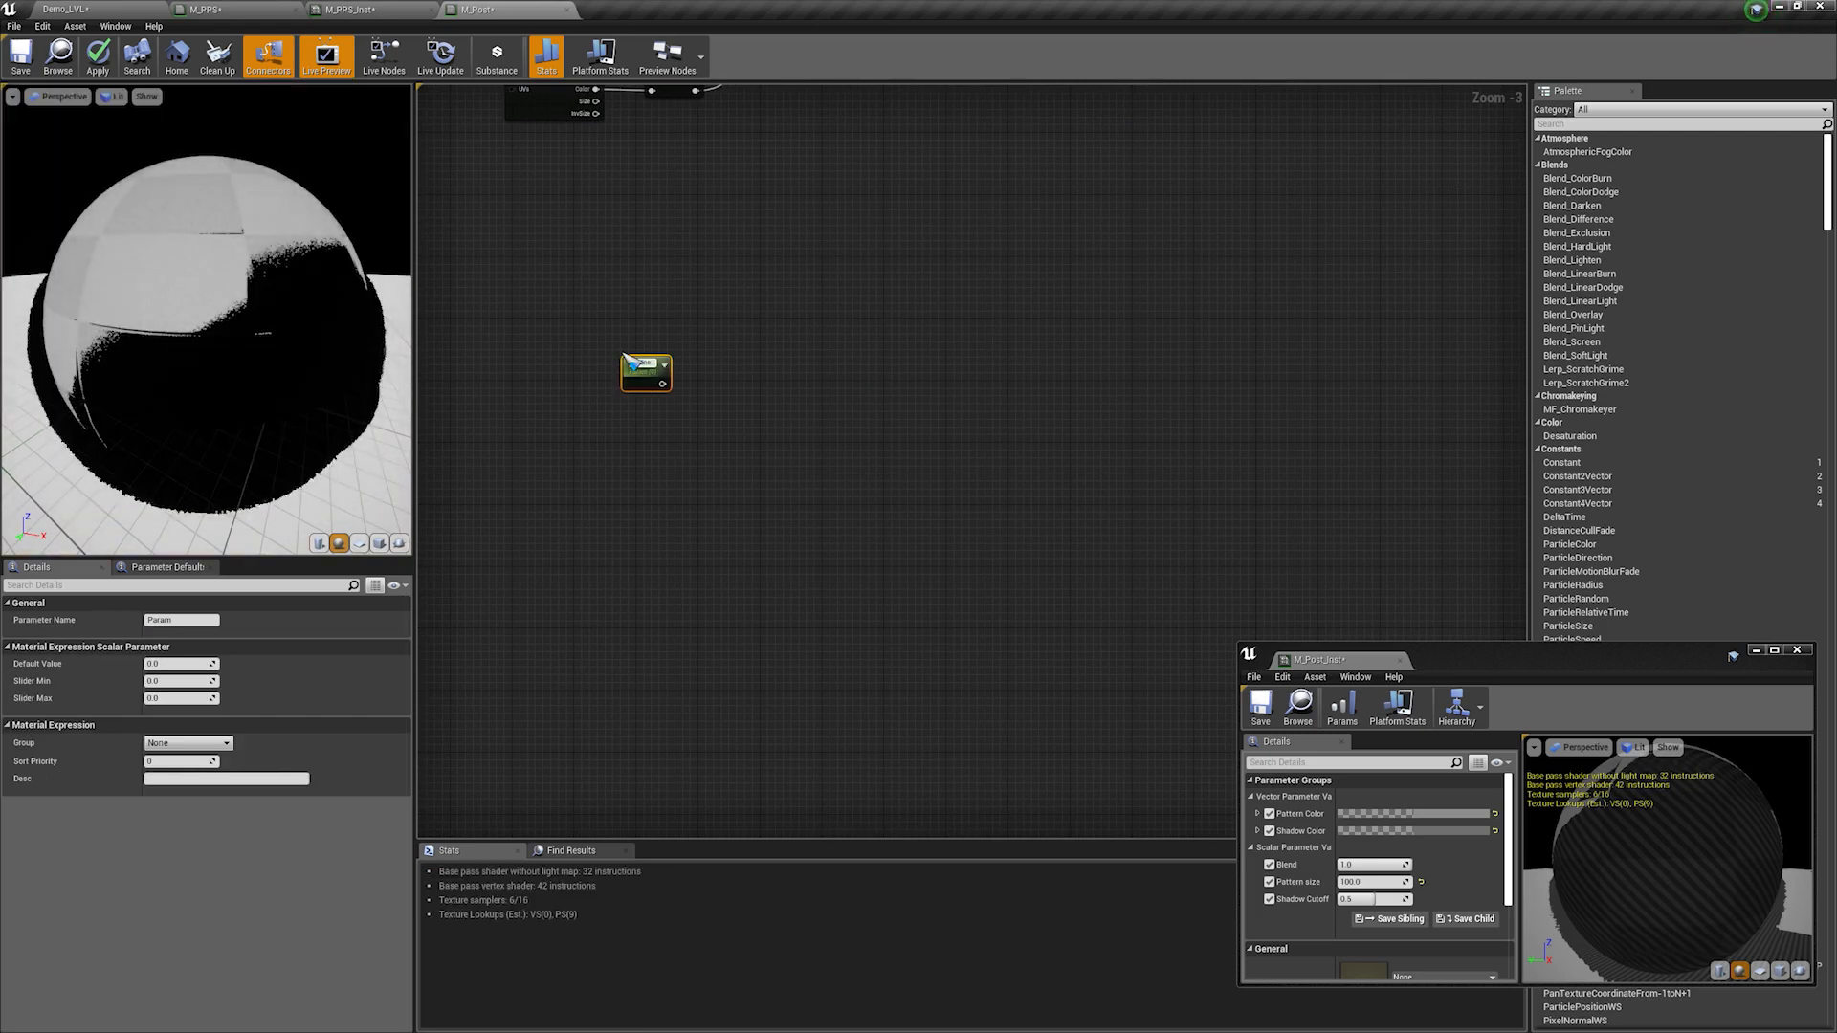
scroll(835, 311, up, 3)
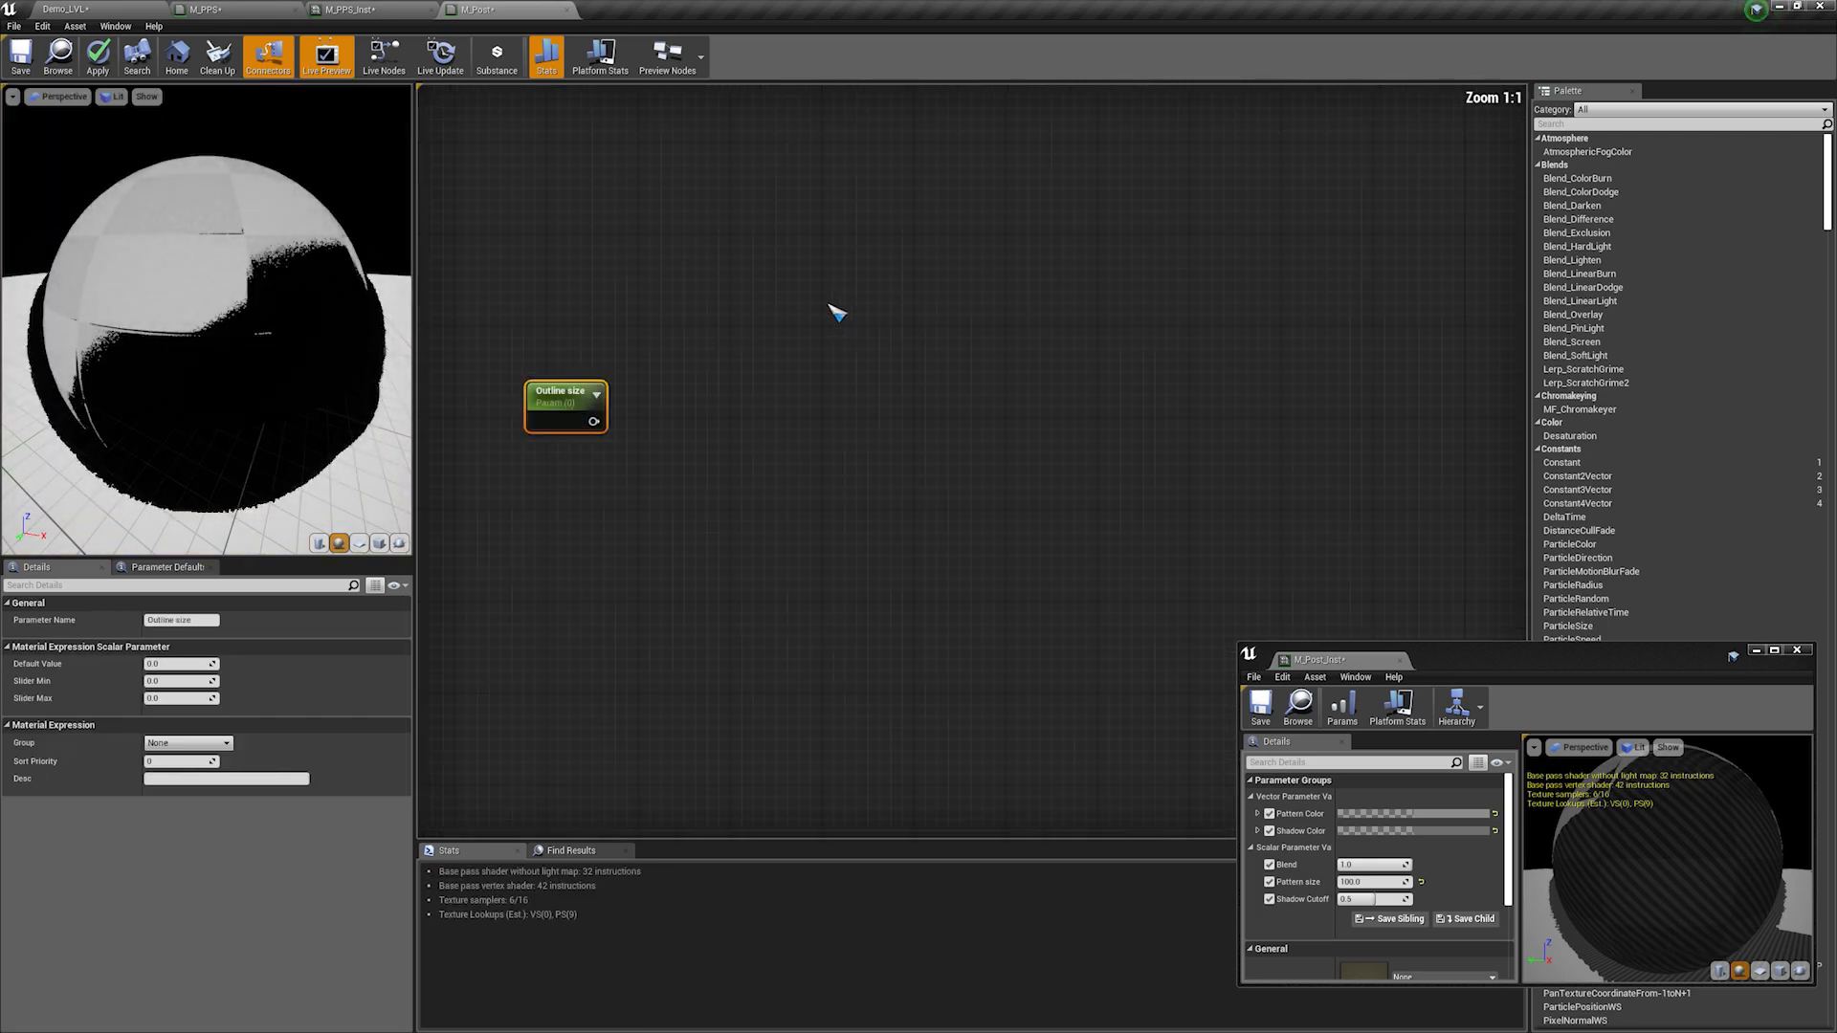
Step: Add a BlurSampleOffsets node and connect Outline size to its OffsetAmount input
right_drag(662, 369, 697, 269)
text(blur)
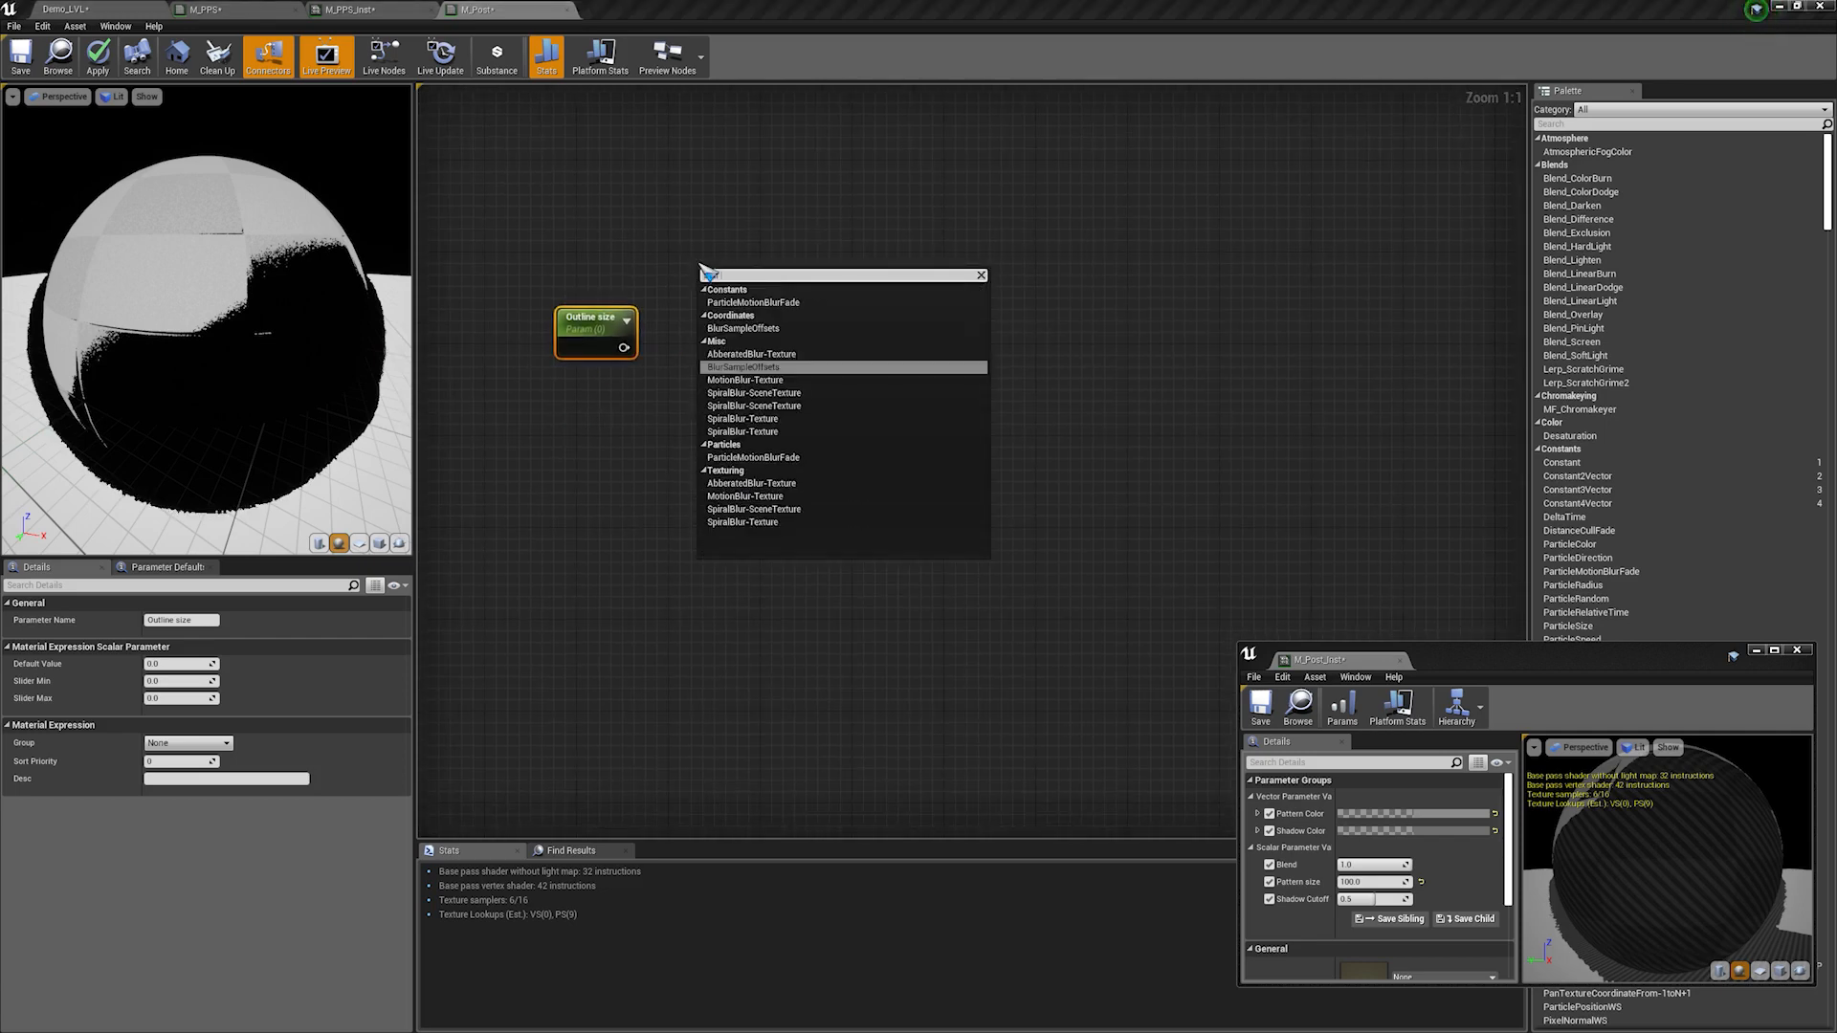
key(Return)
drag(624, 347, 754, 305)
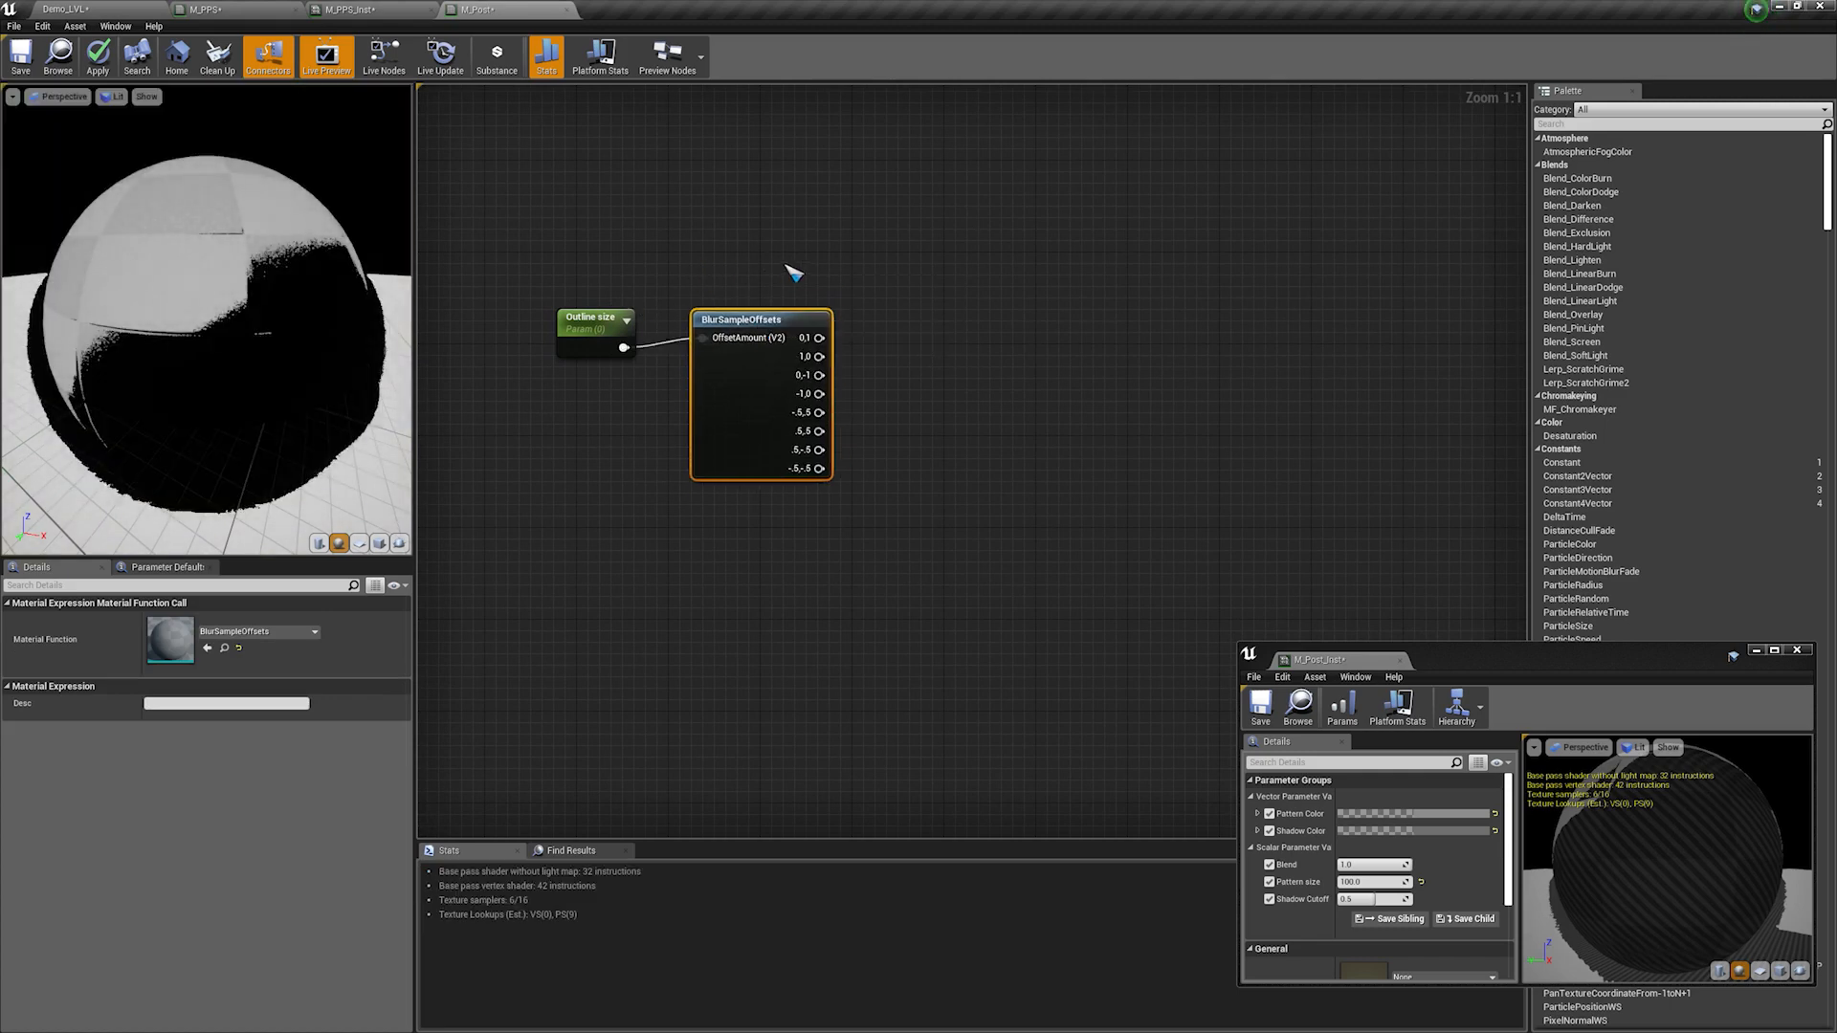
Step: Add a SampleSceneDepth node and place it above and to the right of BlurSampleOffsets
right_drag(786, 265, 666, 328)
click(742, 298)
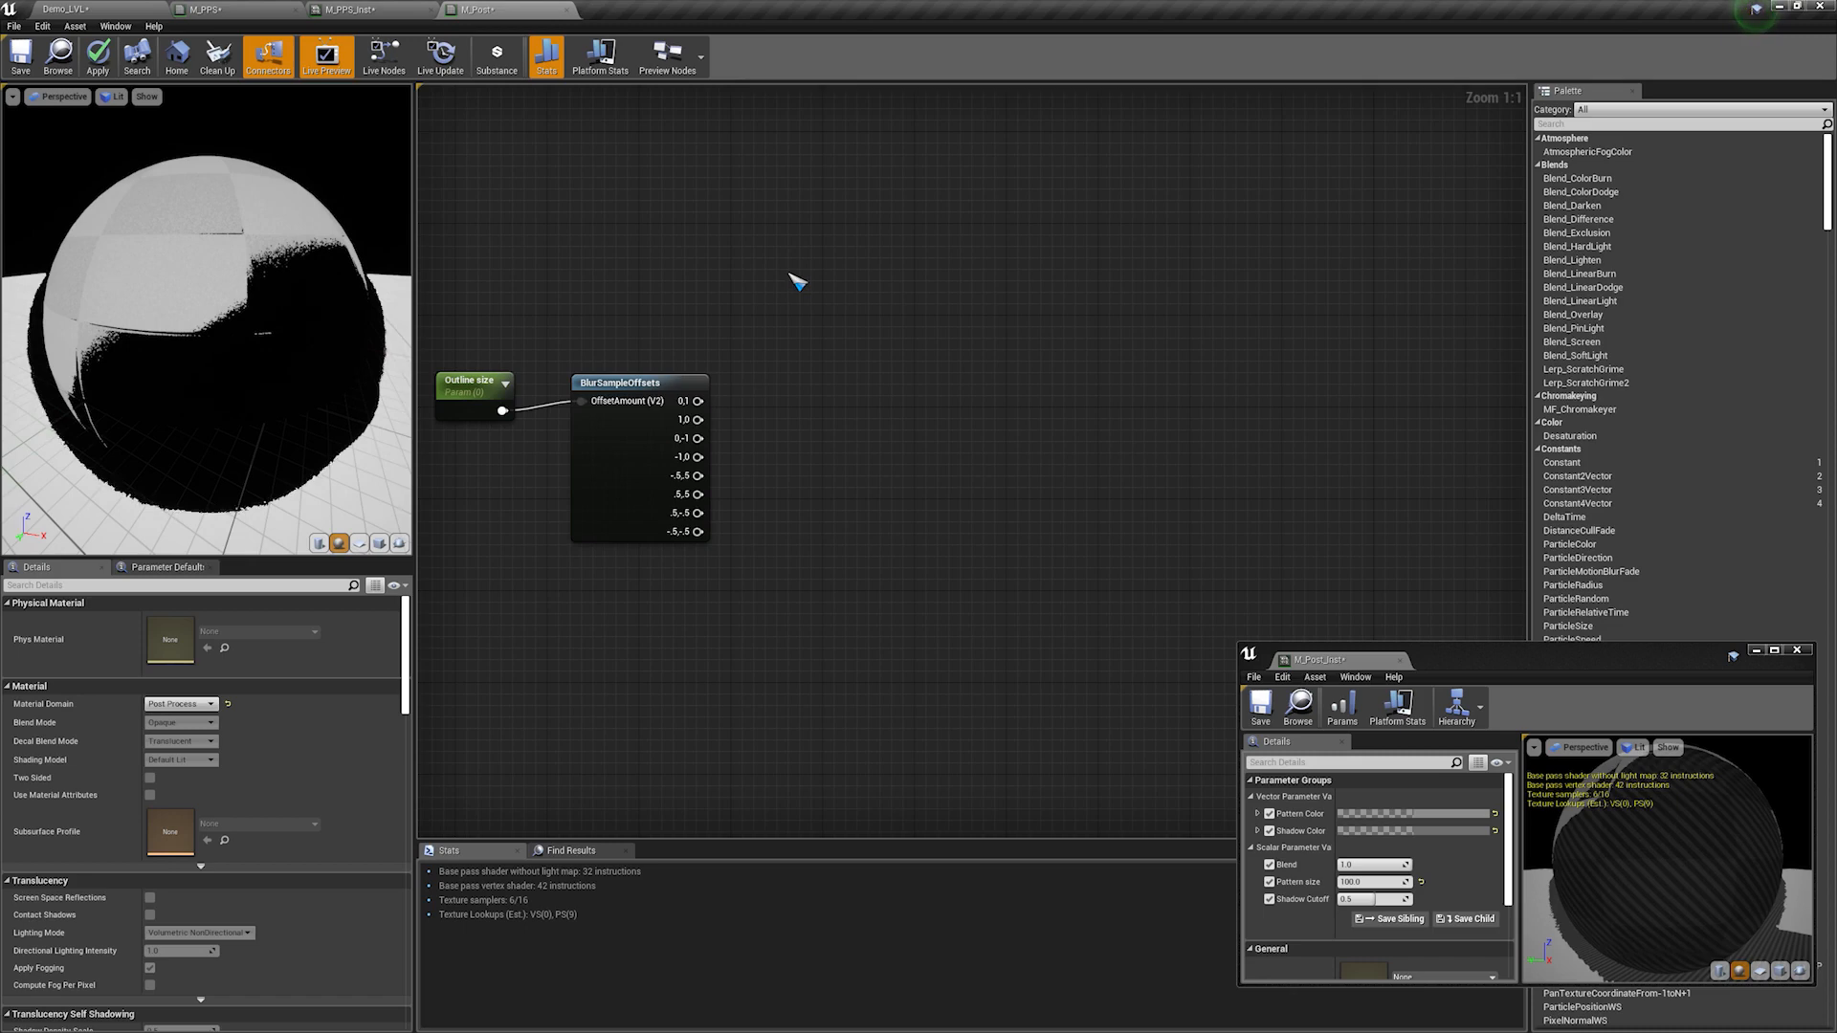
right_click(789, 273)
text(sample)
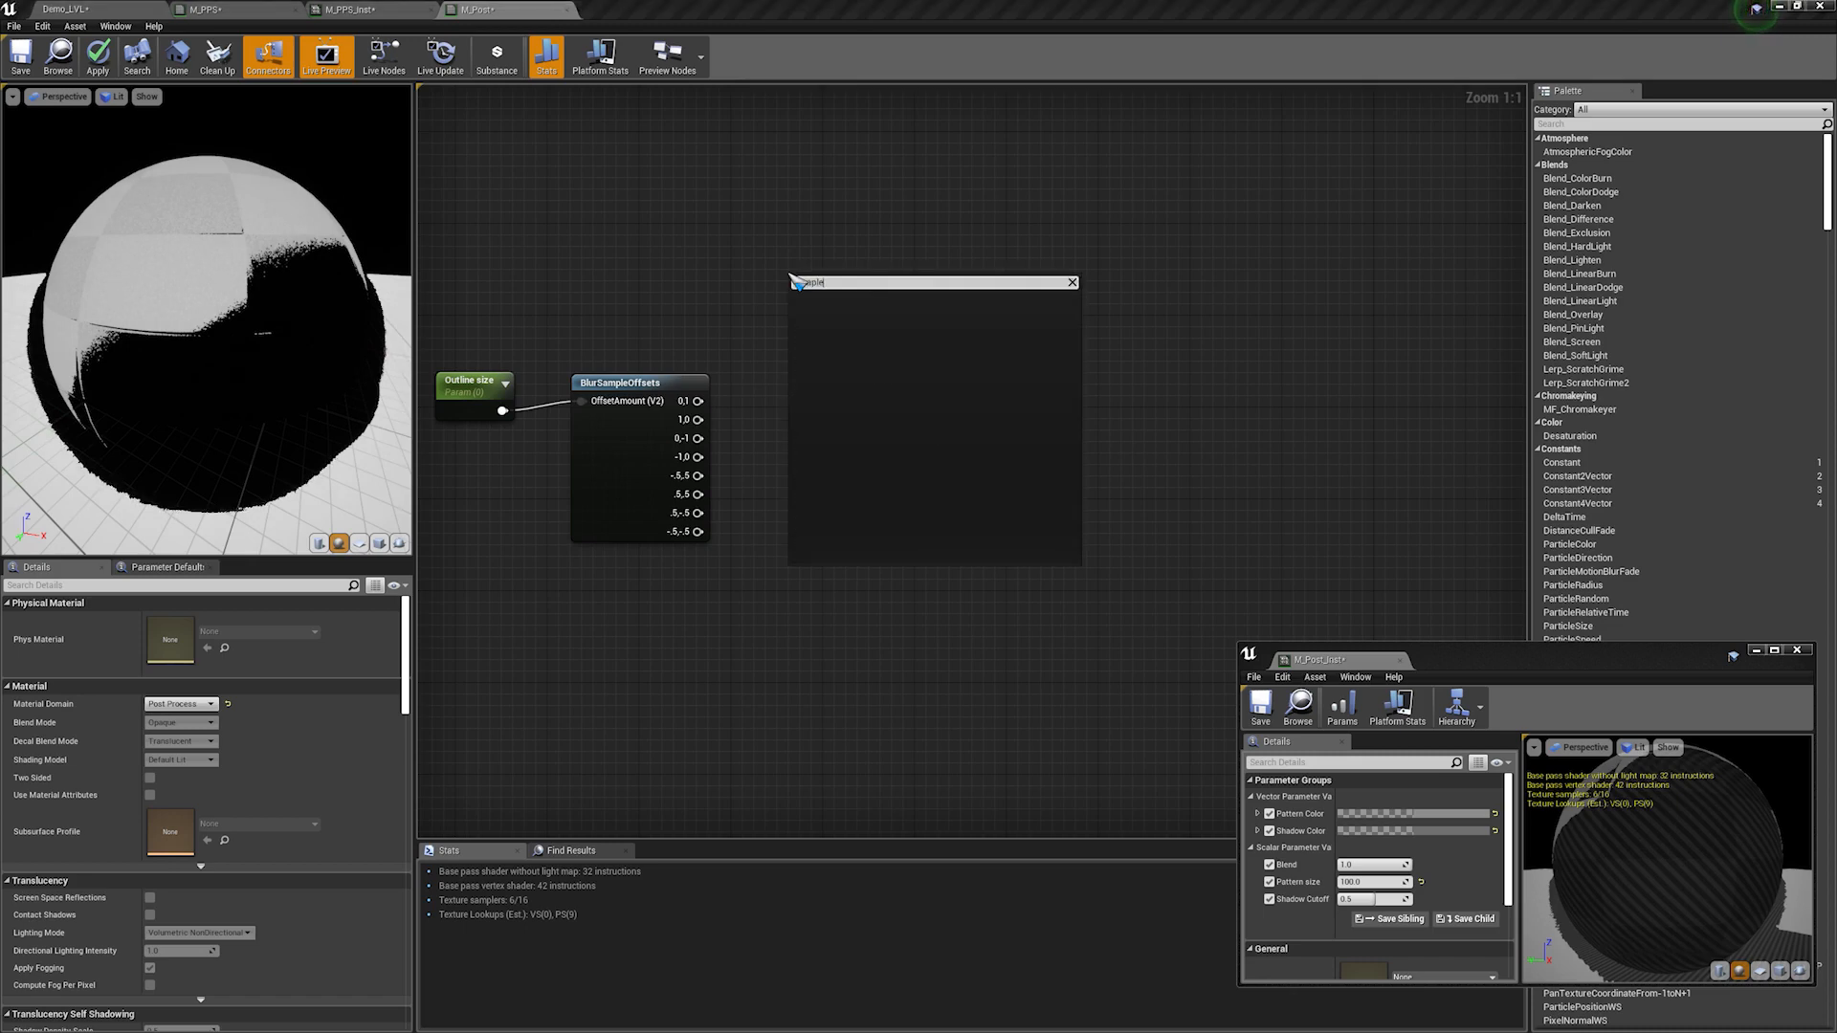
key(BackSpace)
key(BackSpace)
key(BackSpace)
text(a)
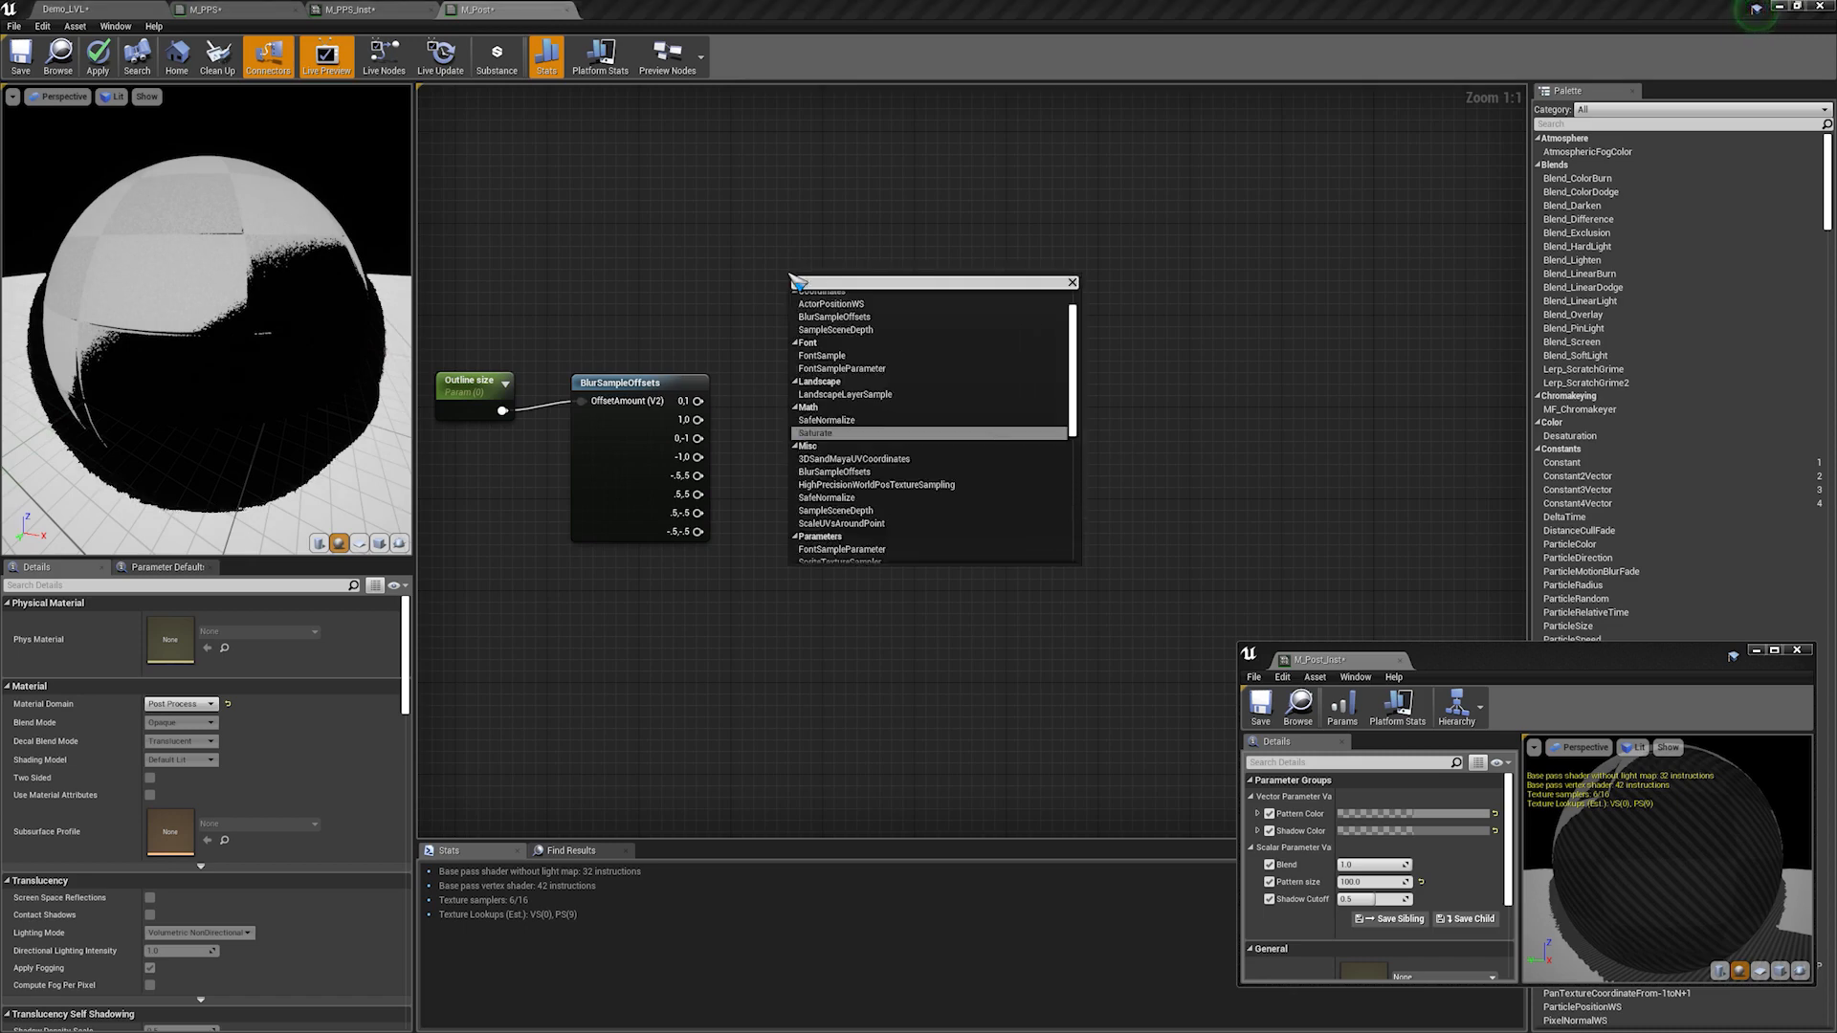
text(mples)
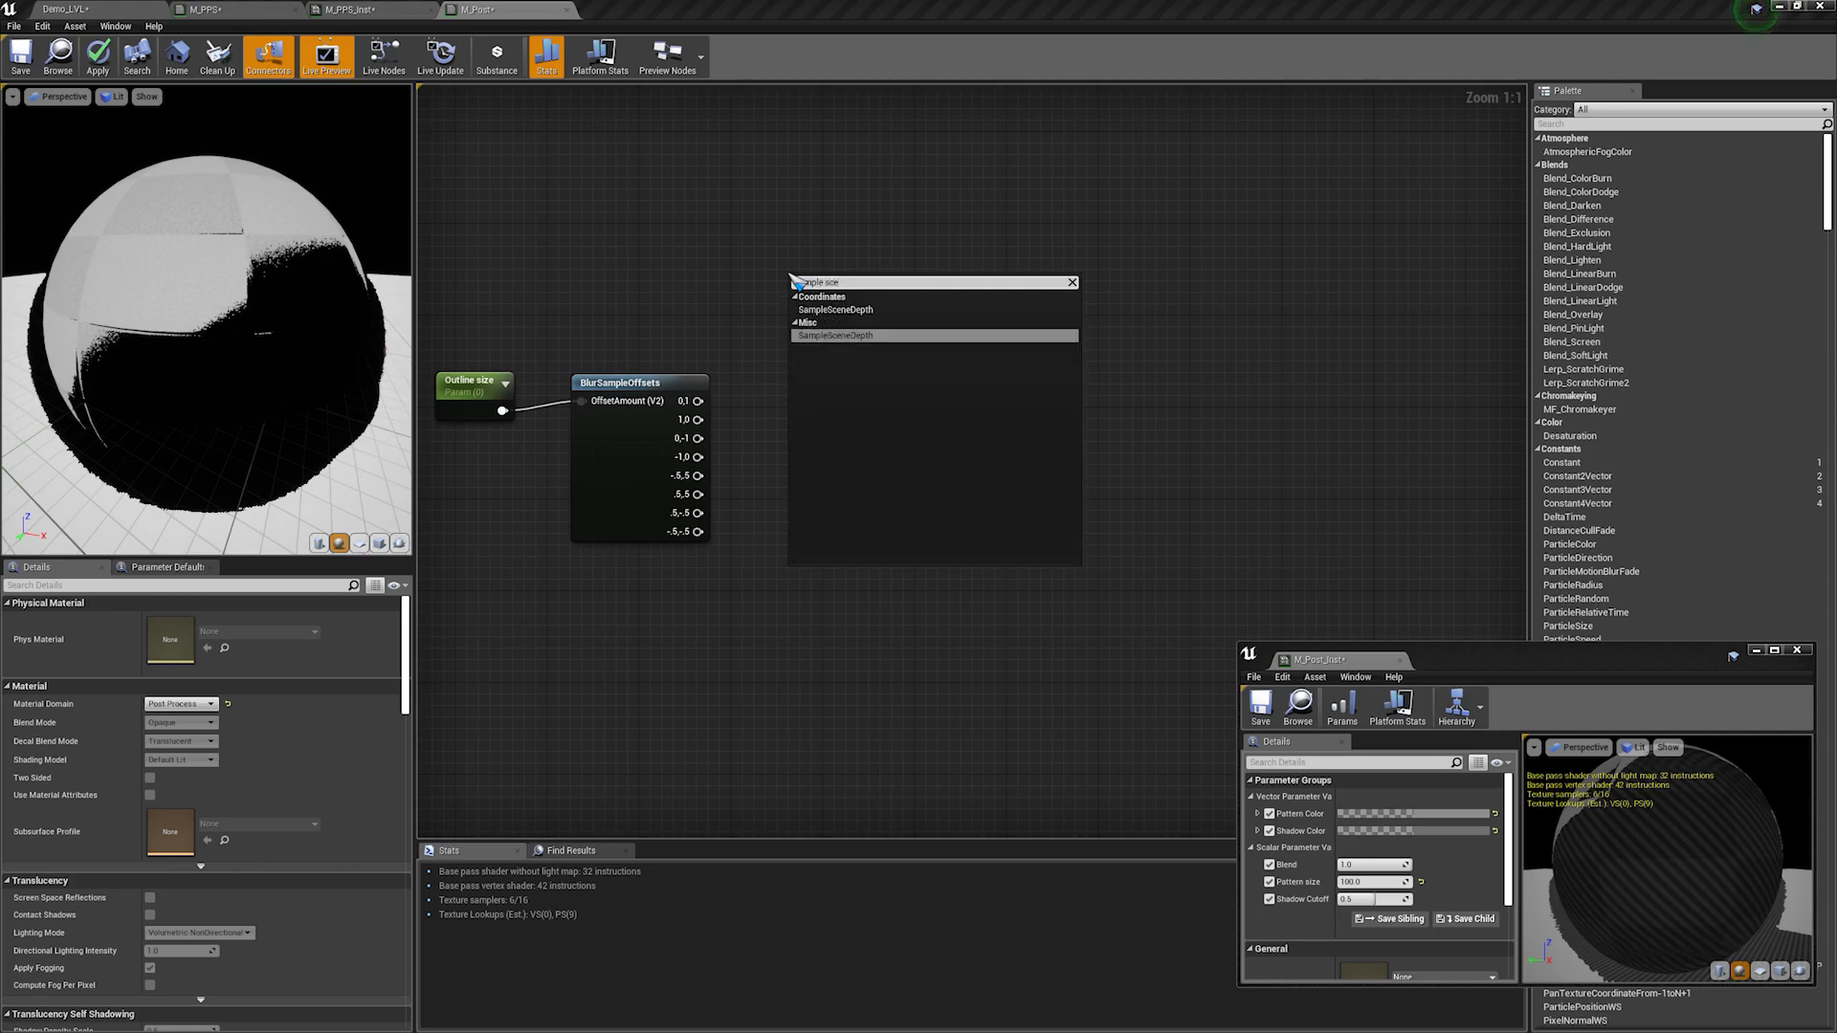
key(Return)
drag(797, 280, 878, 198)
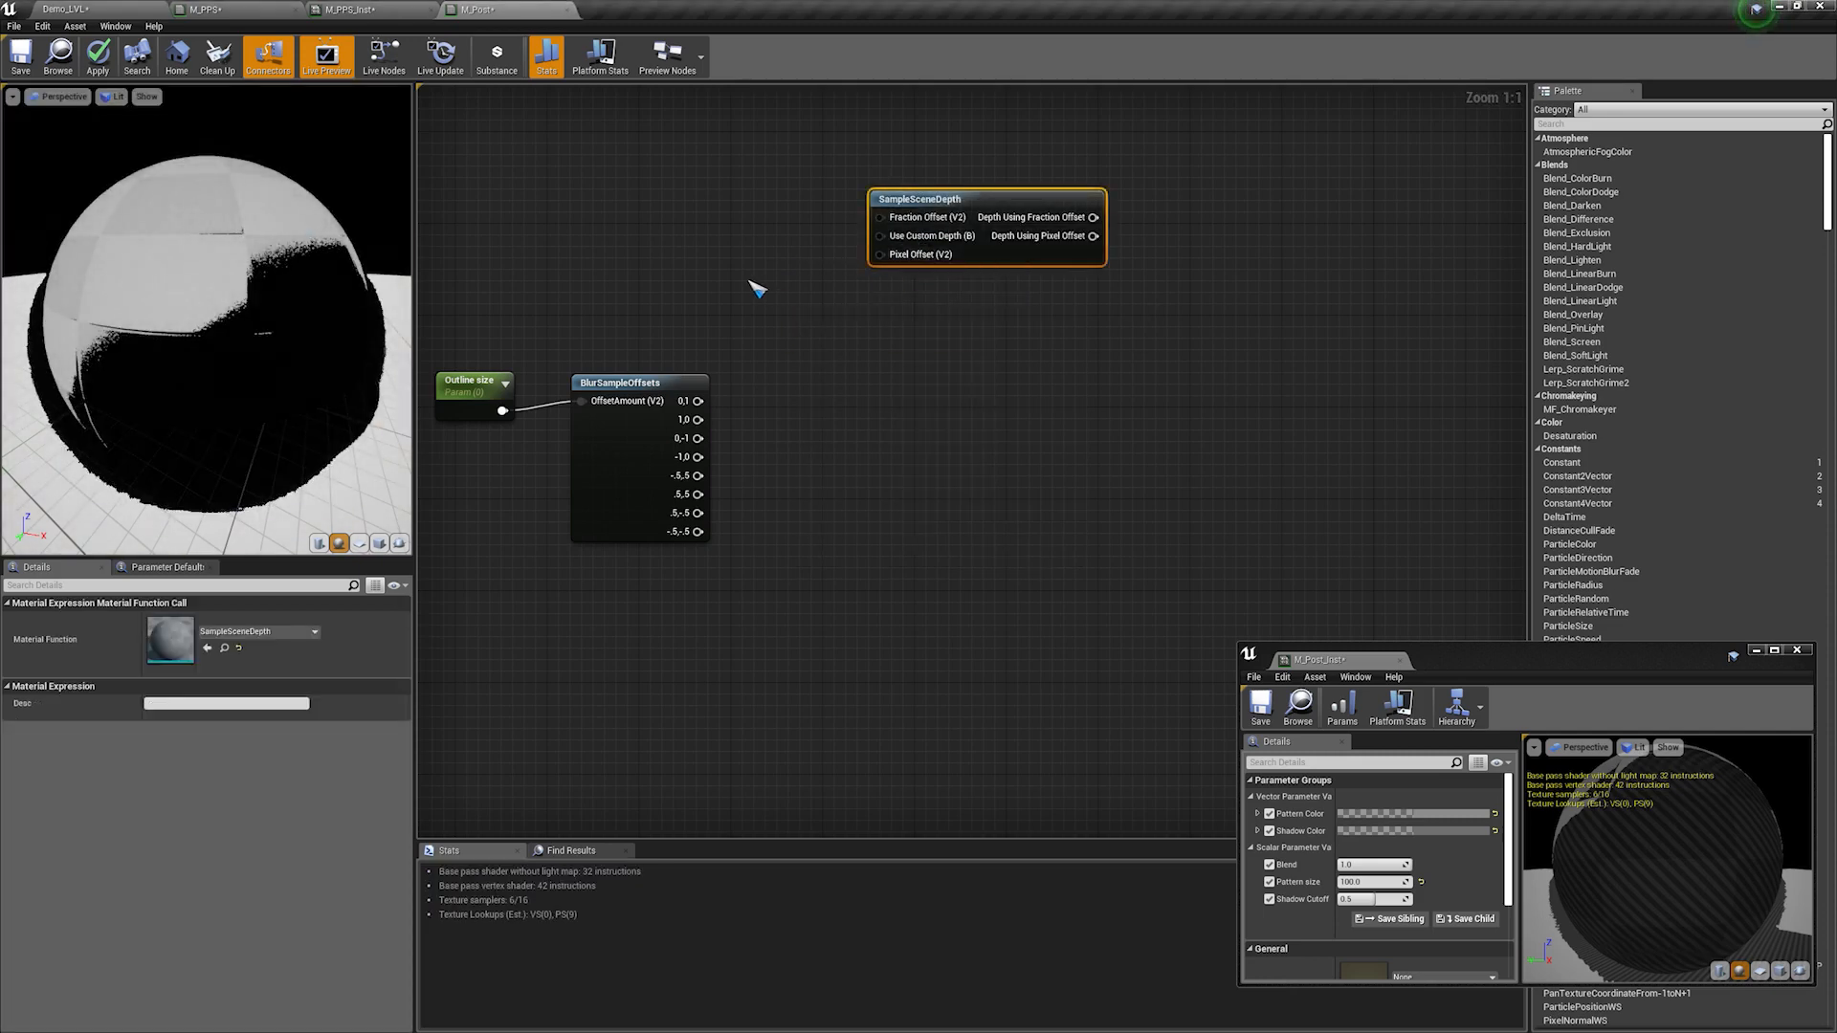
Step: Feed a 0,0 Constant2Vector into SampleSceneDepth's Pixel Offset and multiply its Depth Using Pixel Offset output by -4
click(688, 272)
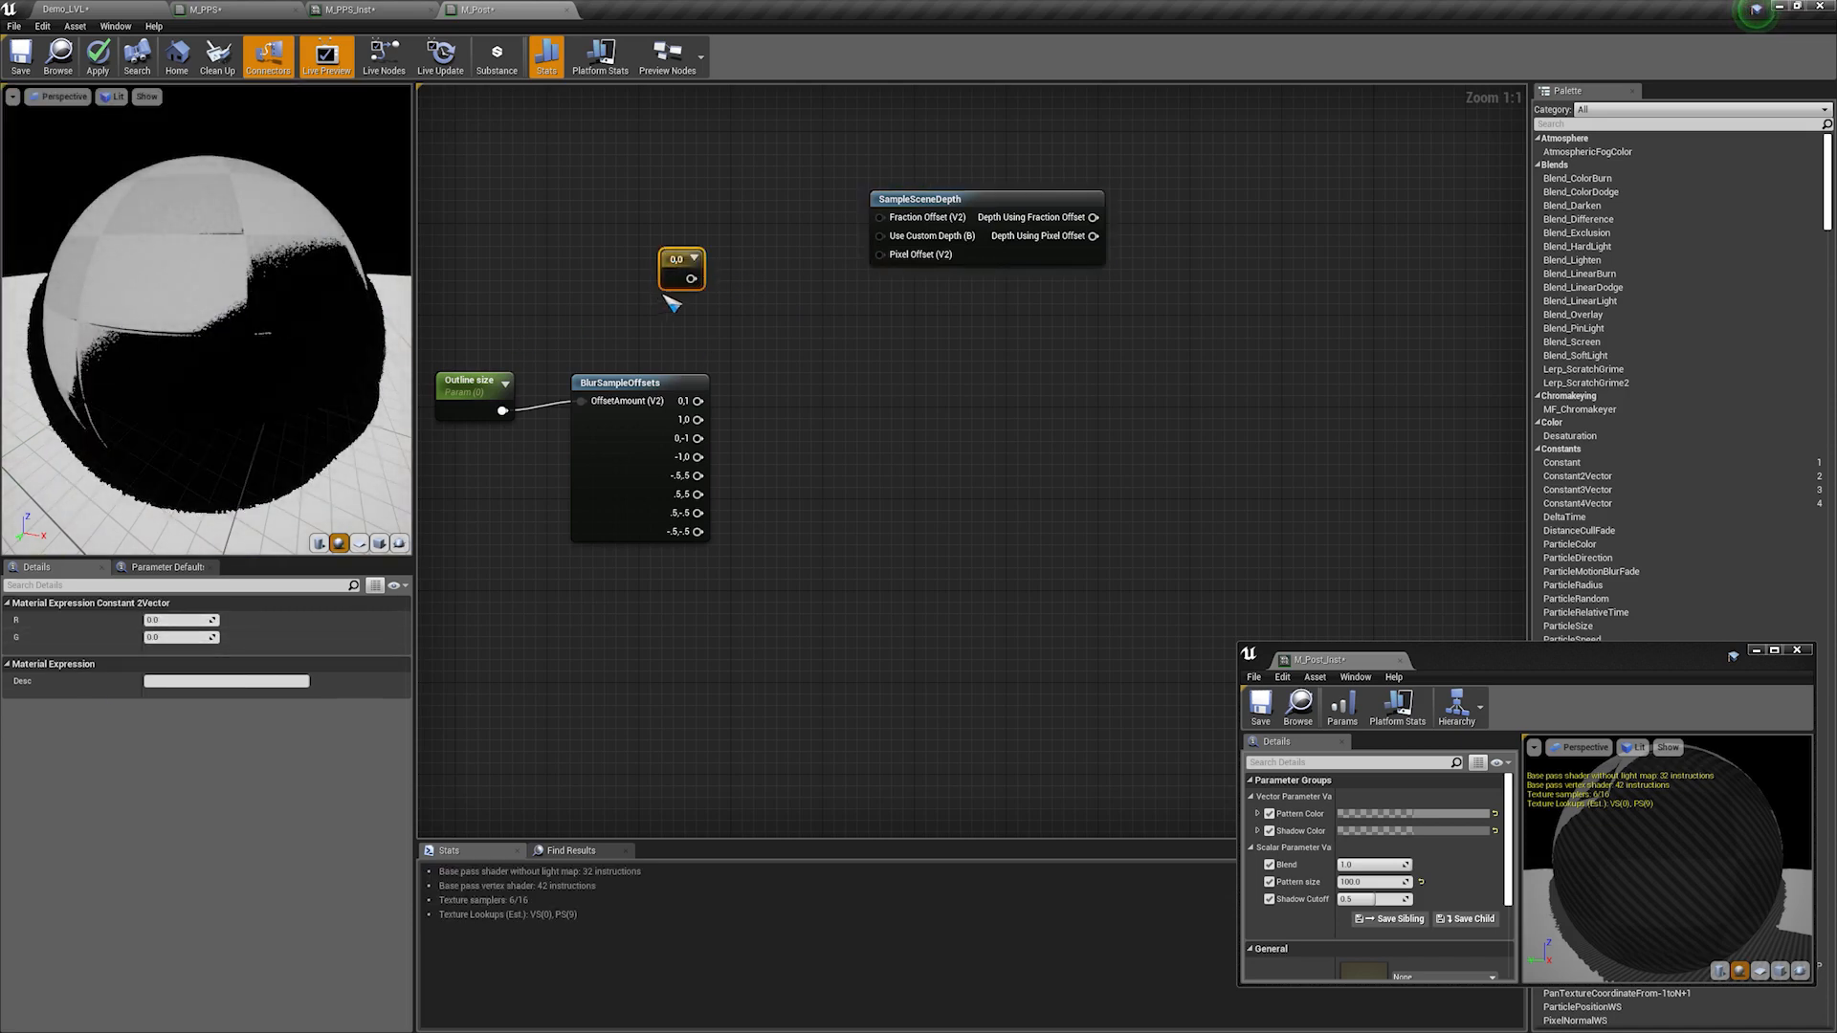
drag(691, 278, 882, 254)
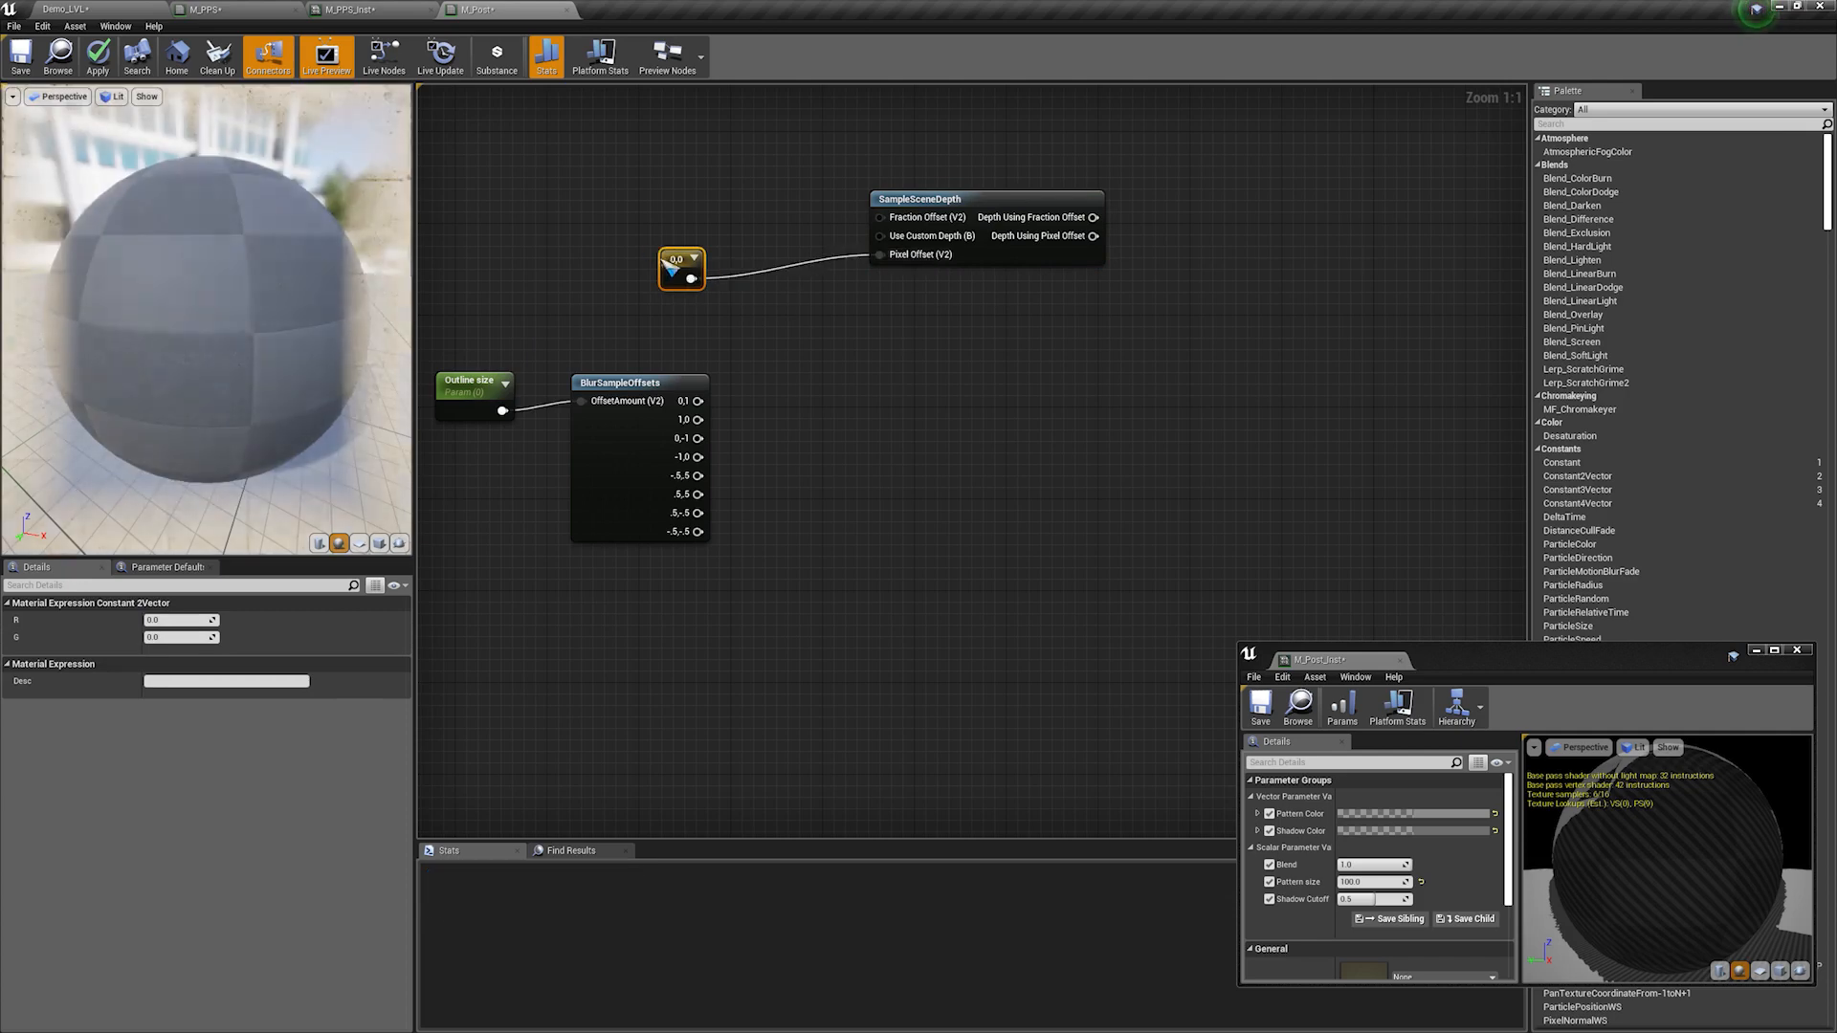
right_drag(1049, 254, 732, 287)
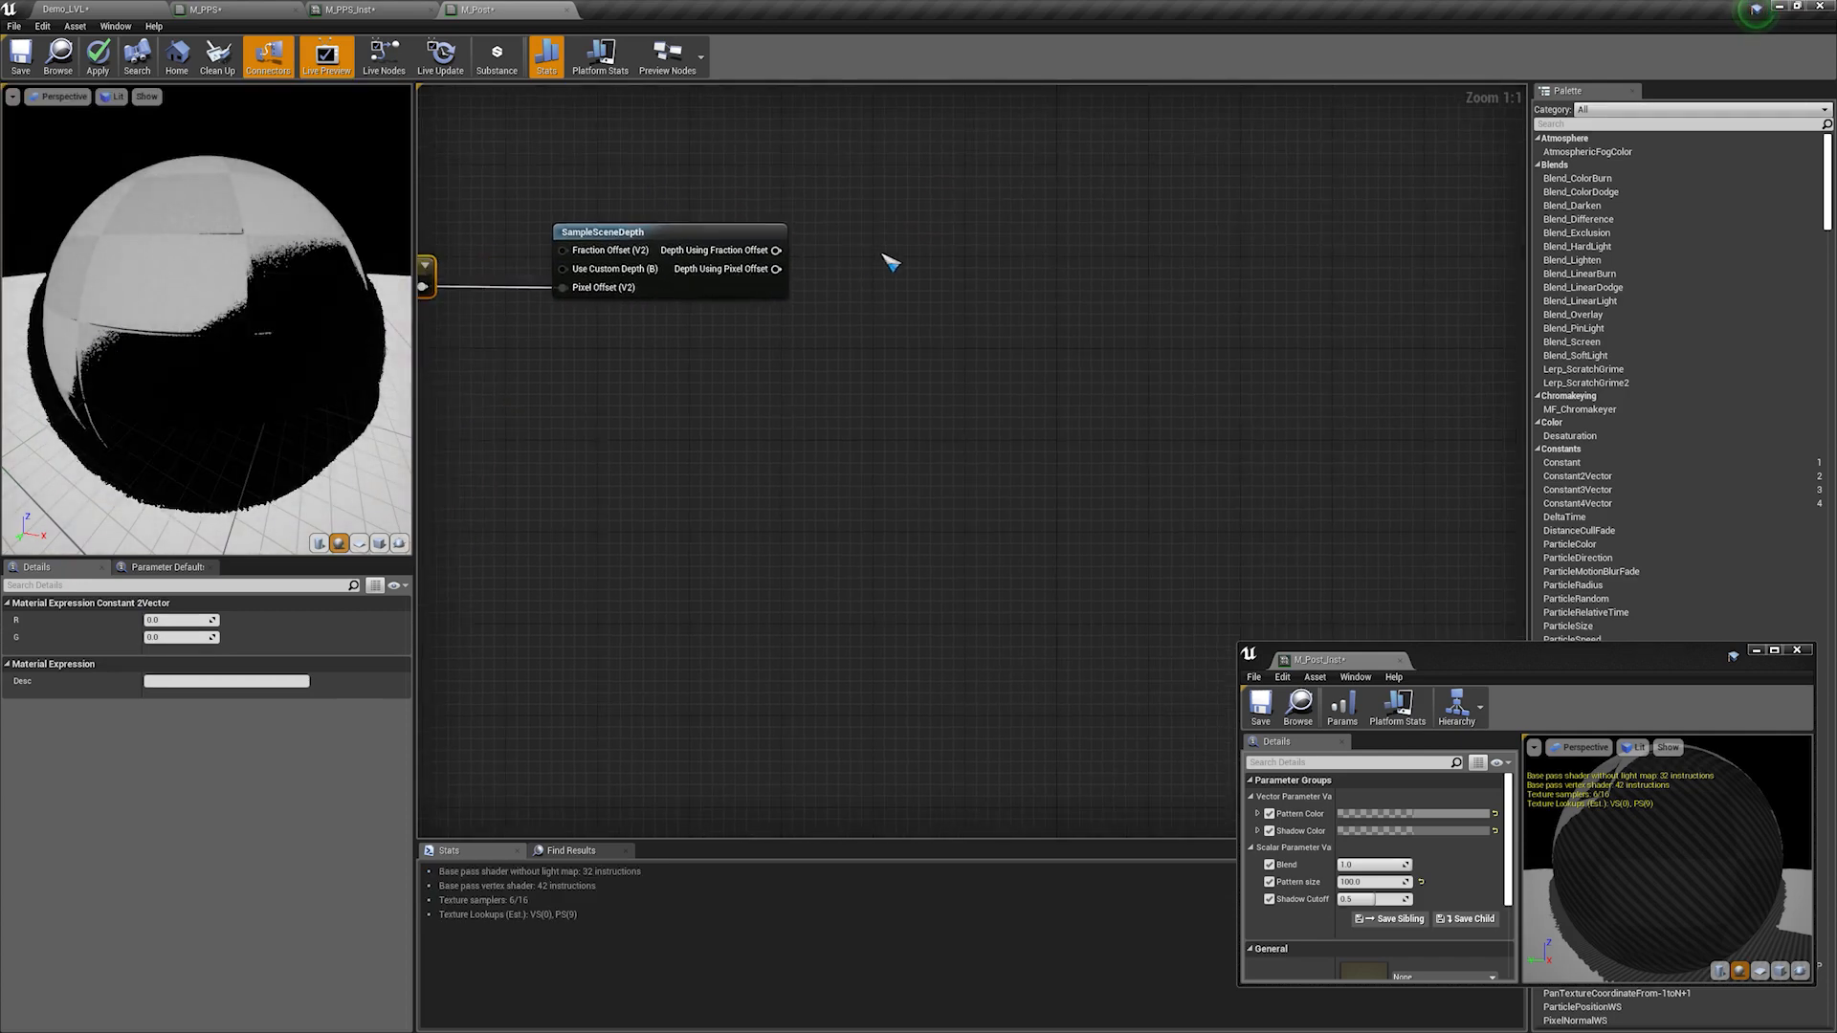
click(851, 241)
drag(776, 269, 865, 261)
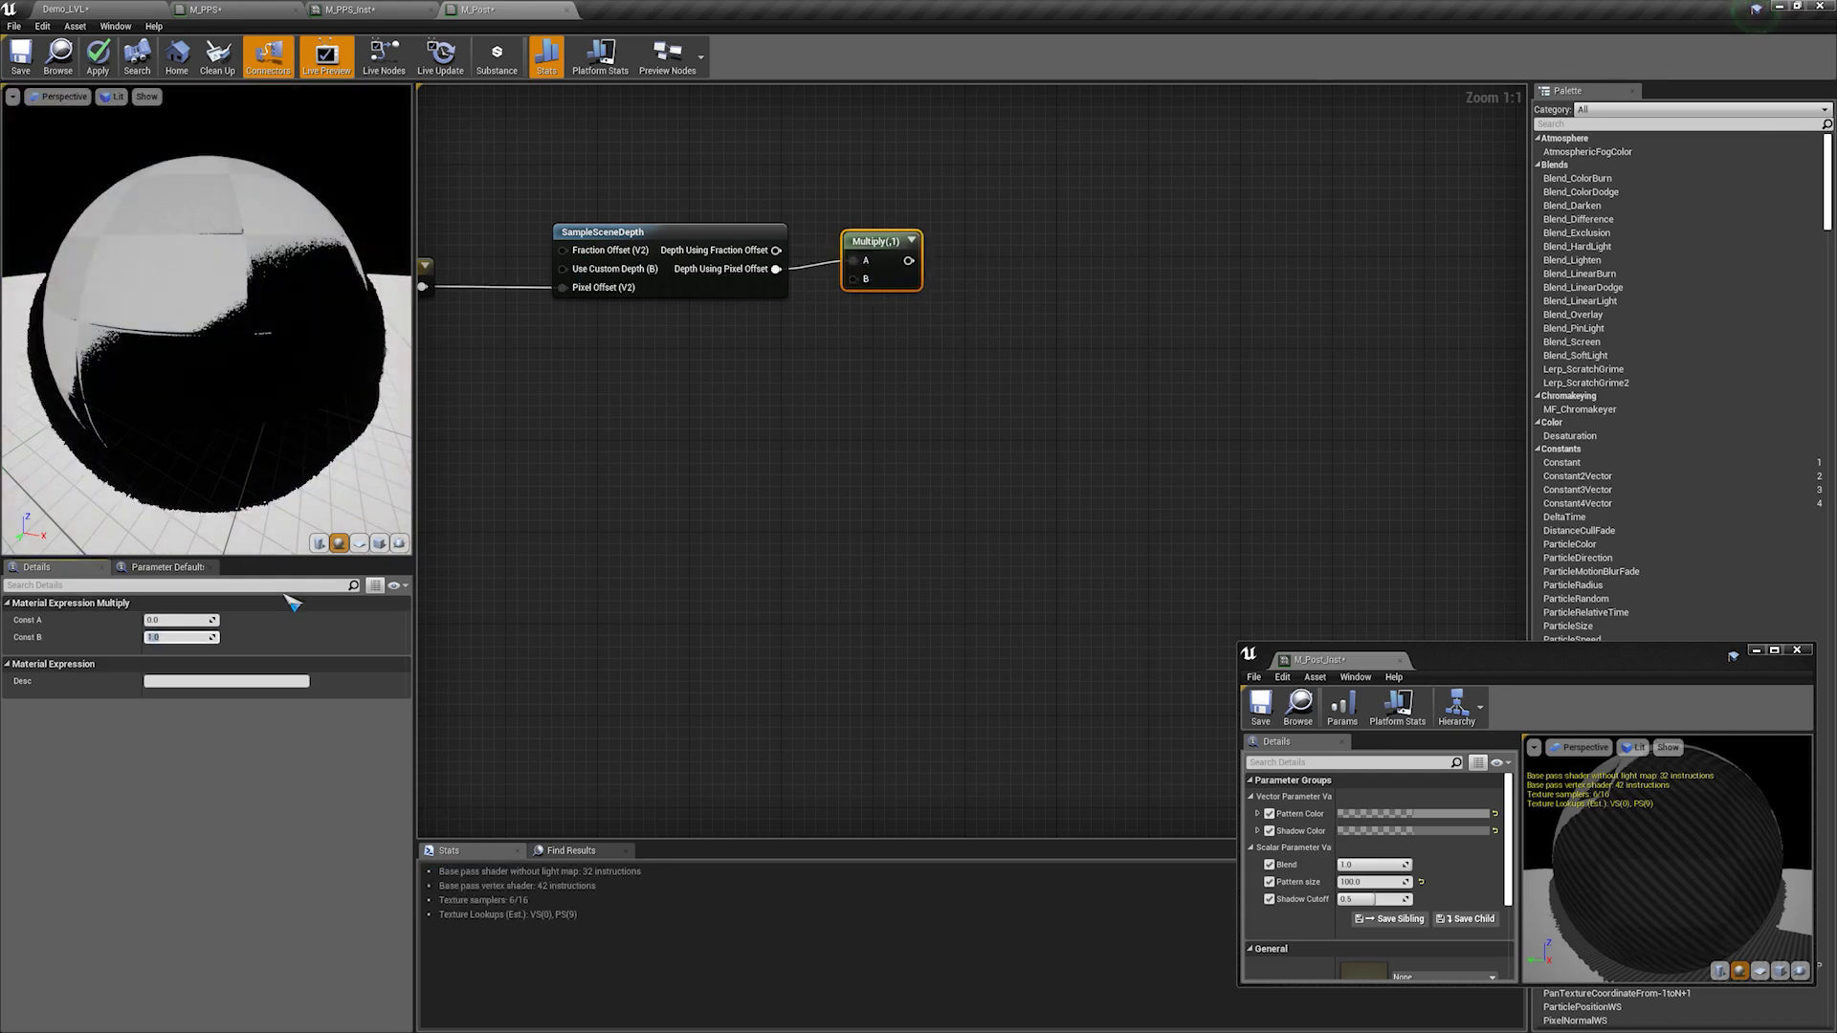
text(-4)
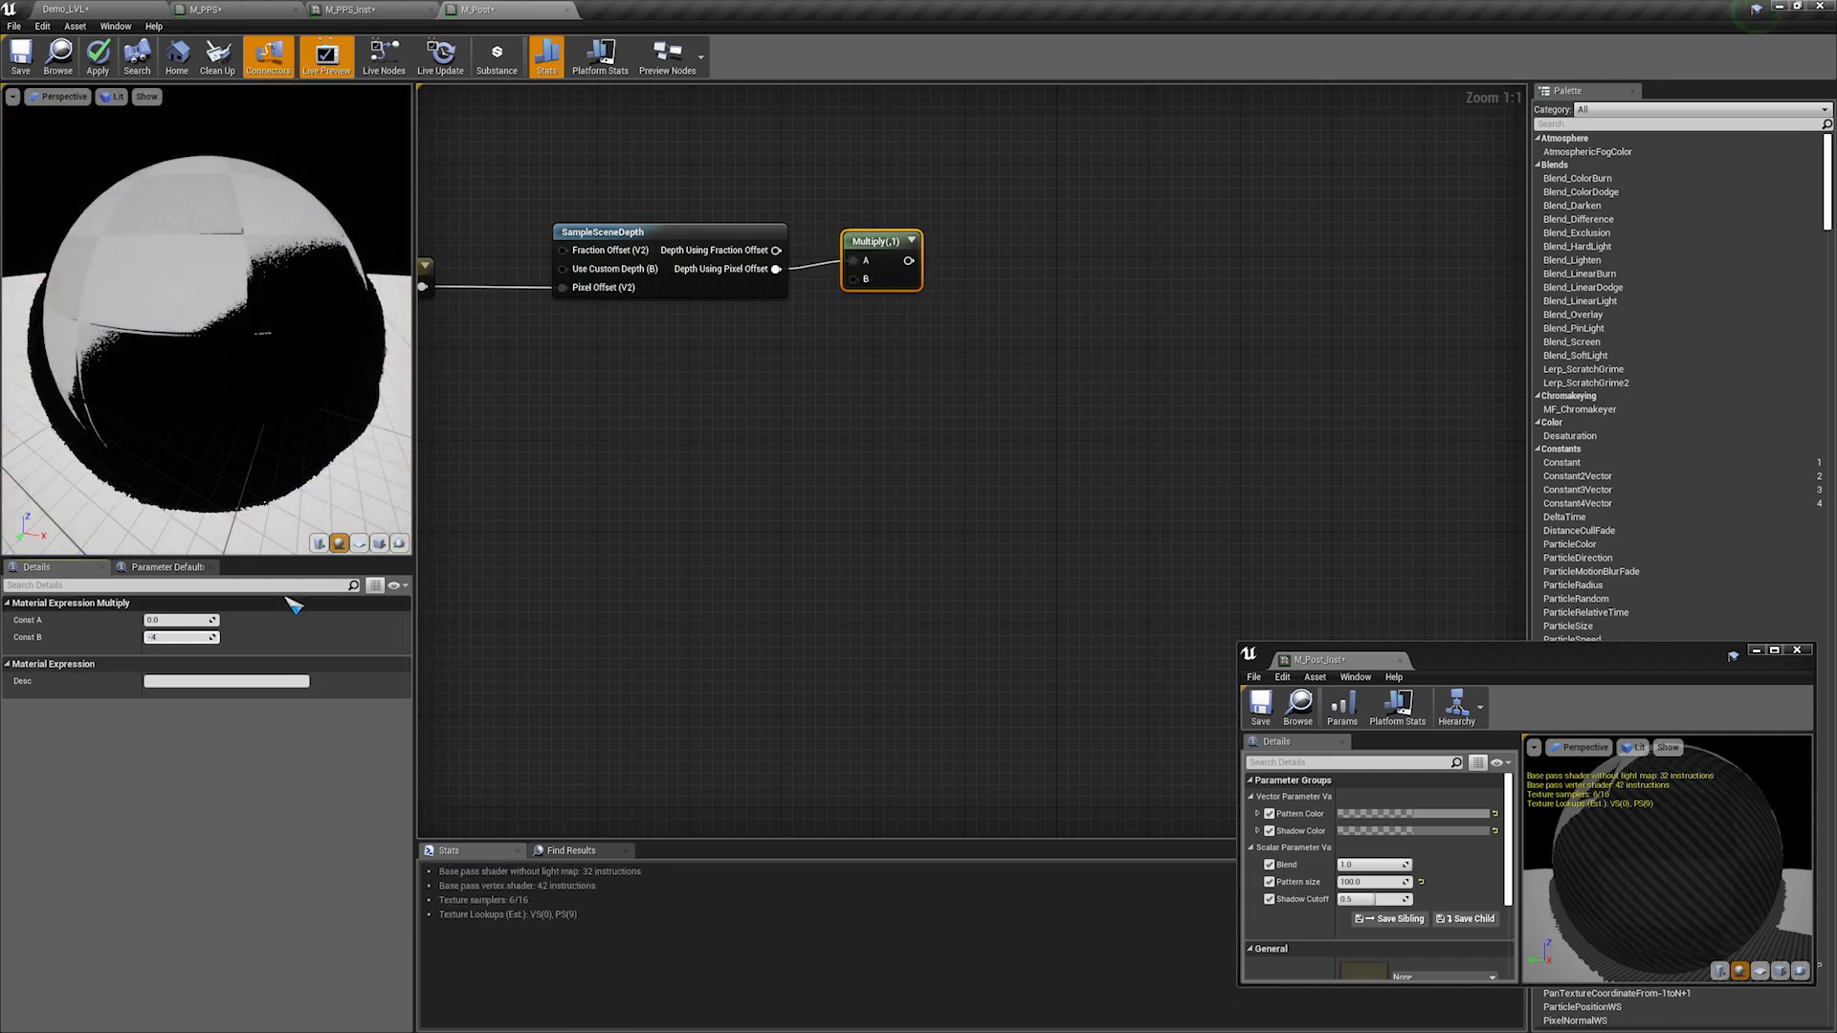
key(Return)
Step: Add an Add node after the Multiply node and connect the Multiply output to its A input
right_drag(759, 344, 952, 231)
click(1123, 247)
key(a)
click(1129, 241)
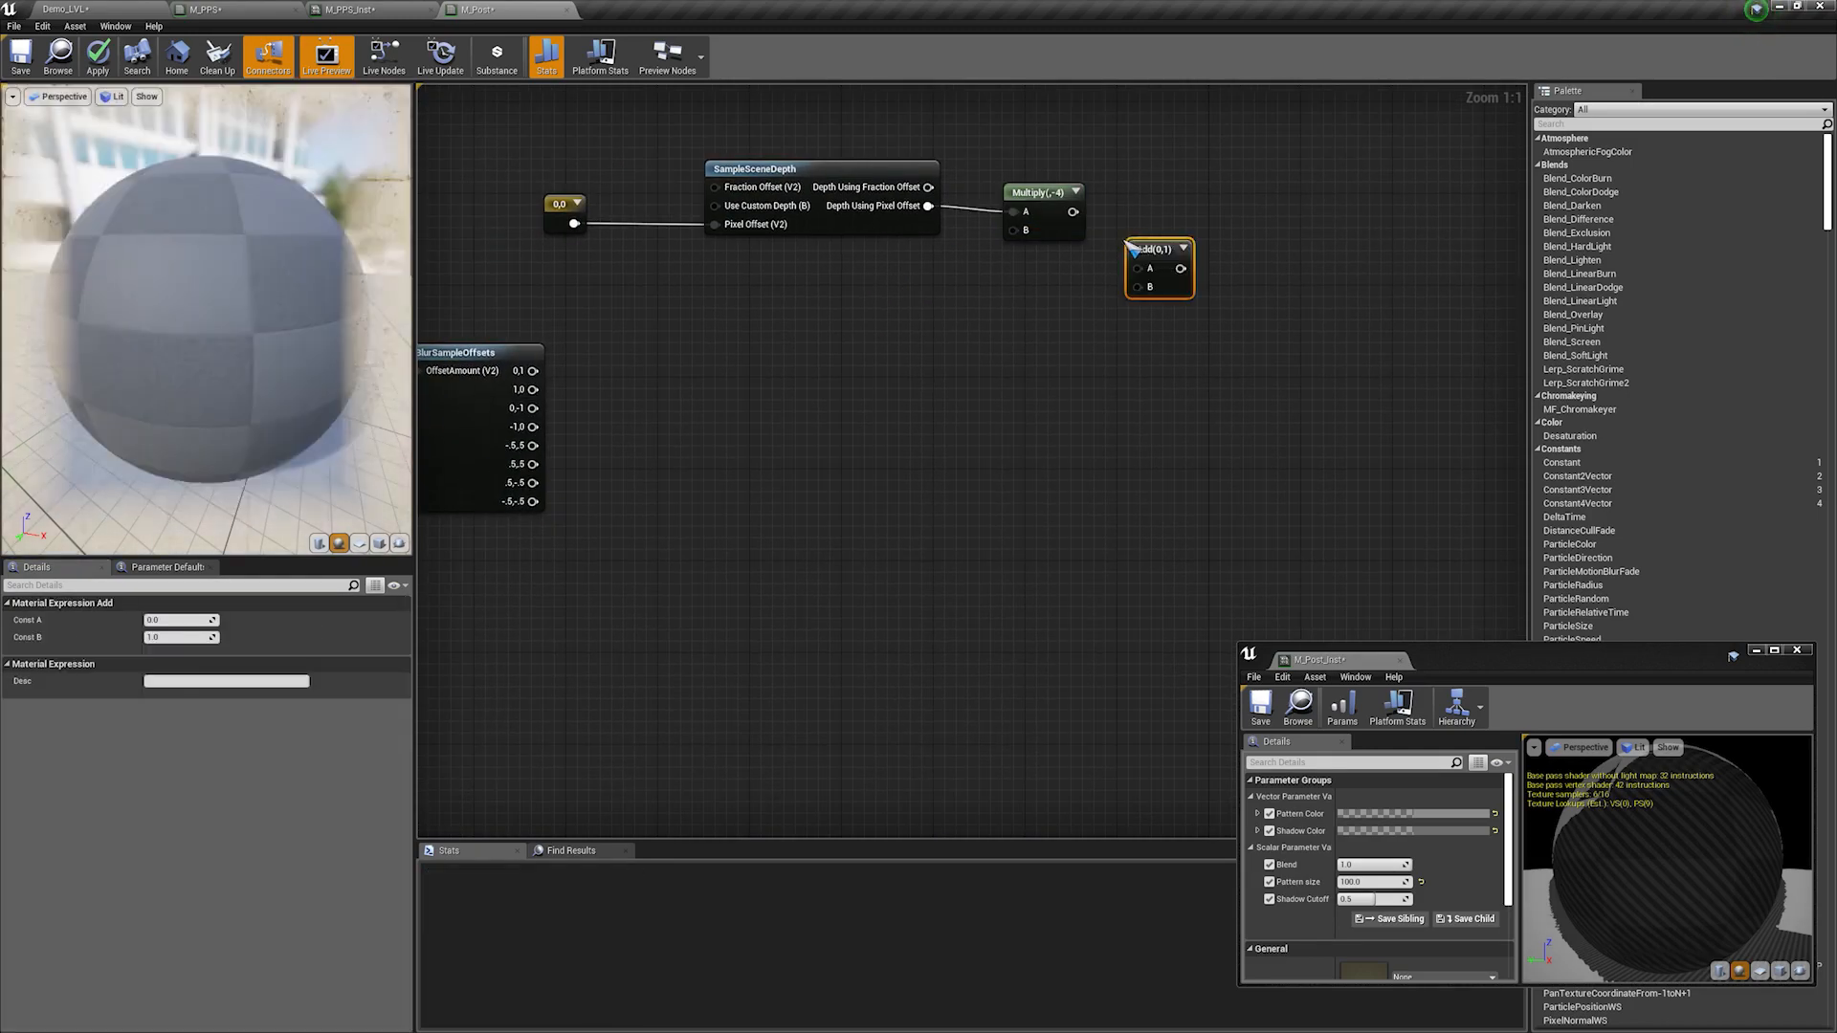
drag(1073, 212, 1141, 268)
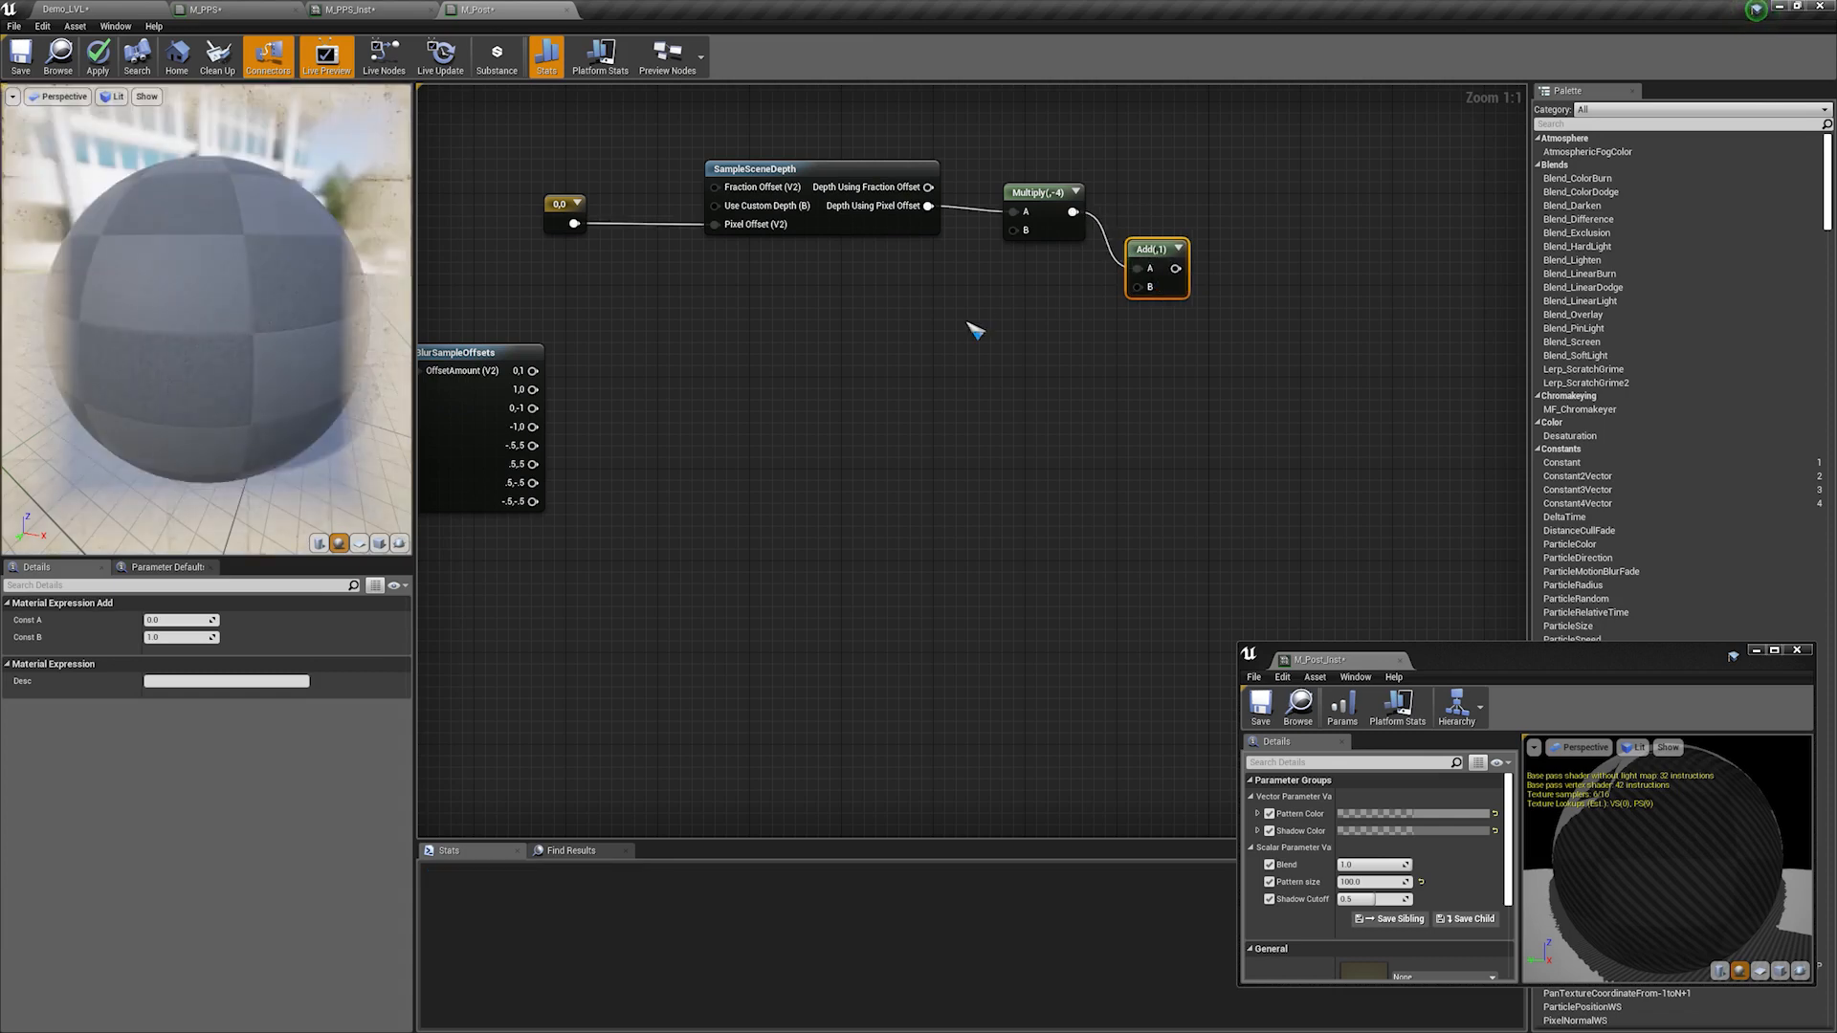
Step: Place four copies of the SampleSceneDepth node in a column below the original
click(789, 169)
key(ctrl+c)
key(ctrl+v)
drag(963, 184, 779, 311)
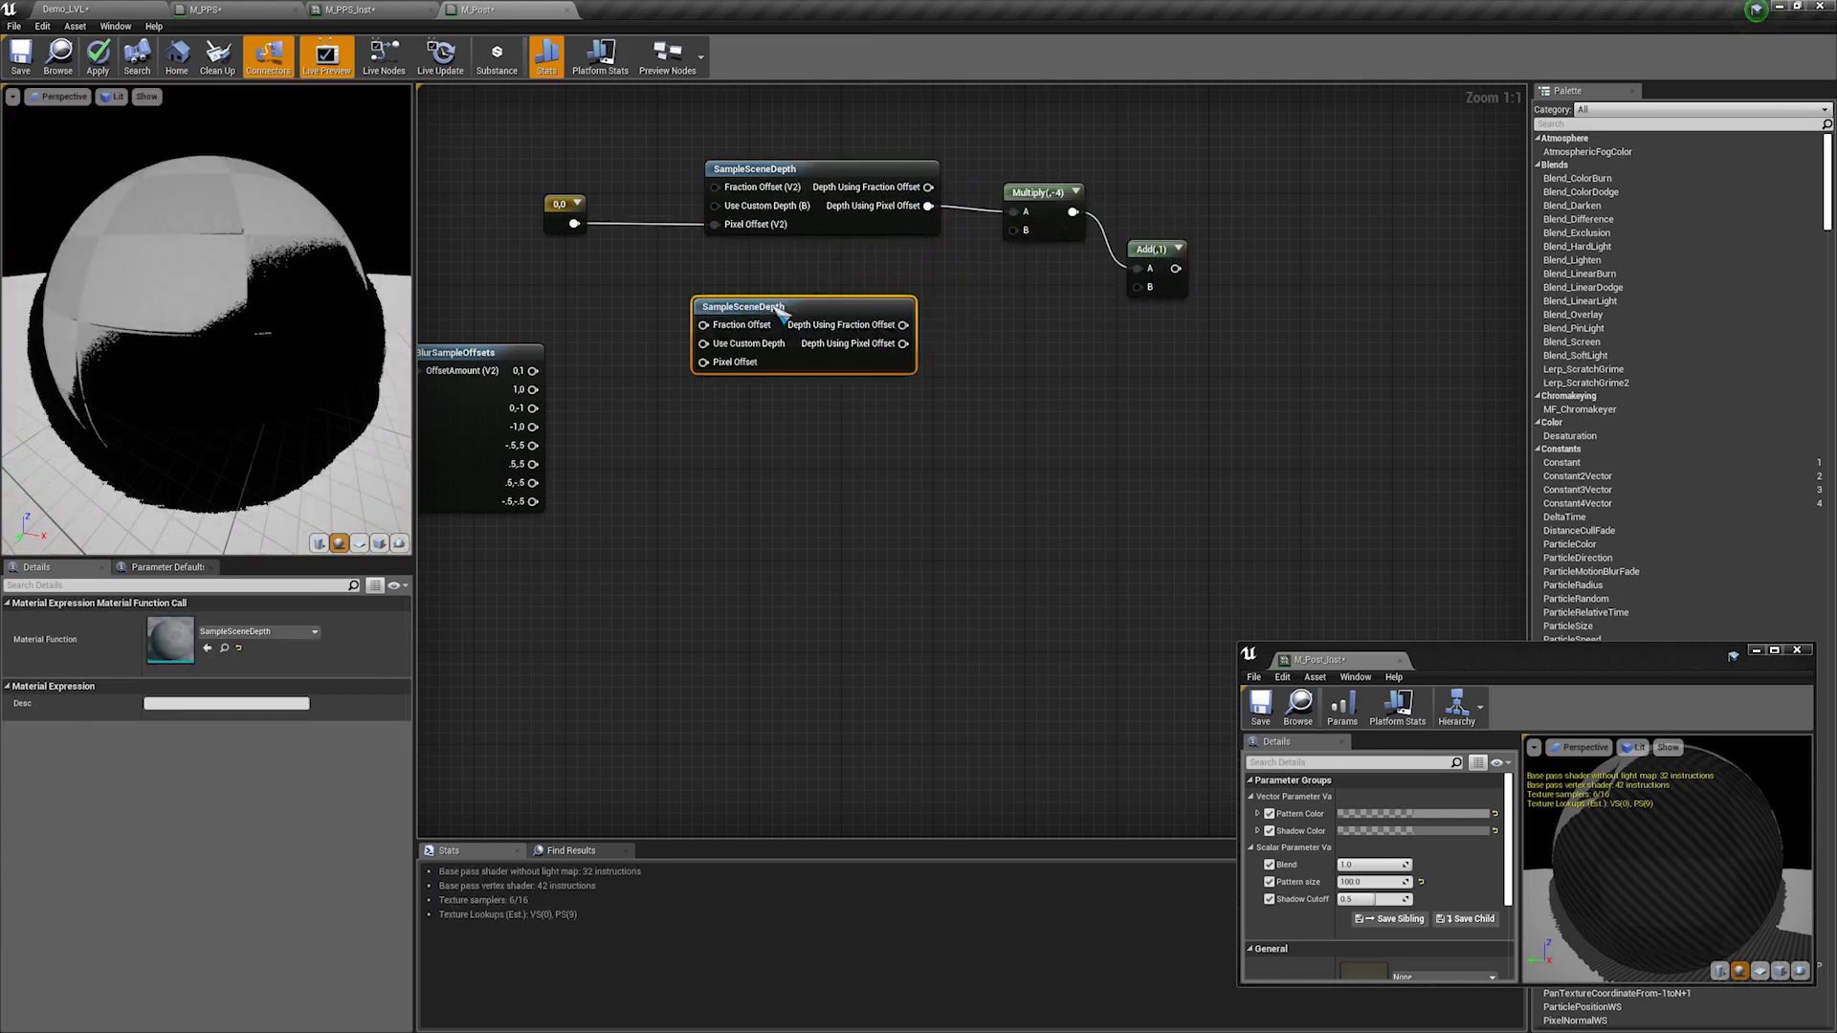
key(ctrl+v)
drag(995, 398, 782, 399)
drag(1055, 534, 769, 290)
key(ctrl+c)
key(ctrl+v)
drag(1011, 330, 849, 525)
Step: Connect BlurSampleOffsets outputs 0,1; 1,0; 0,-1 and -1,0 to the Pixel Offset inputs of the four SampleSceneDepth copies in order
right_drag(552, 351, 708, 299)
drag(704, 296, 886, 322)
drag(689, 337, 876, 515)
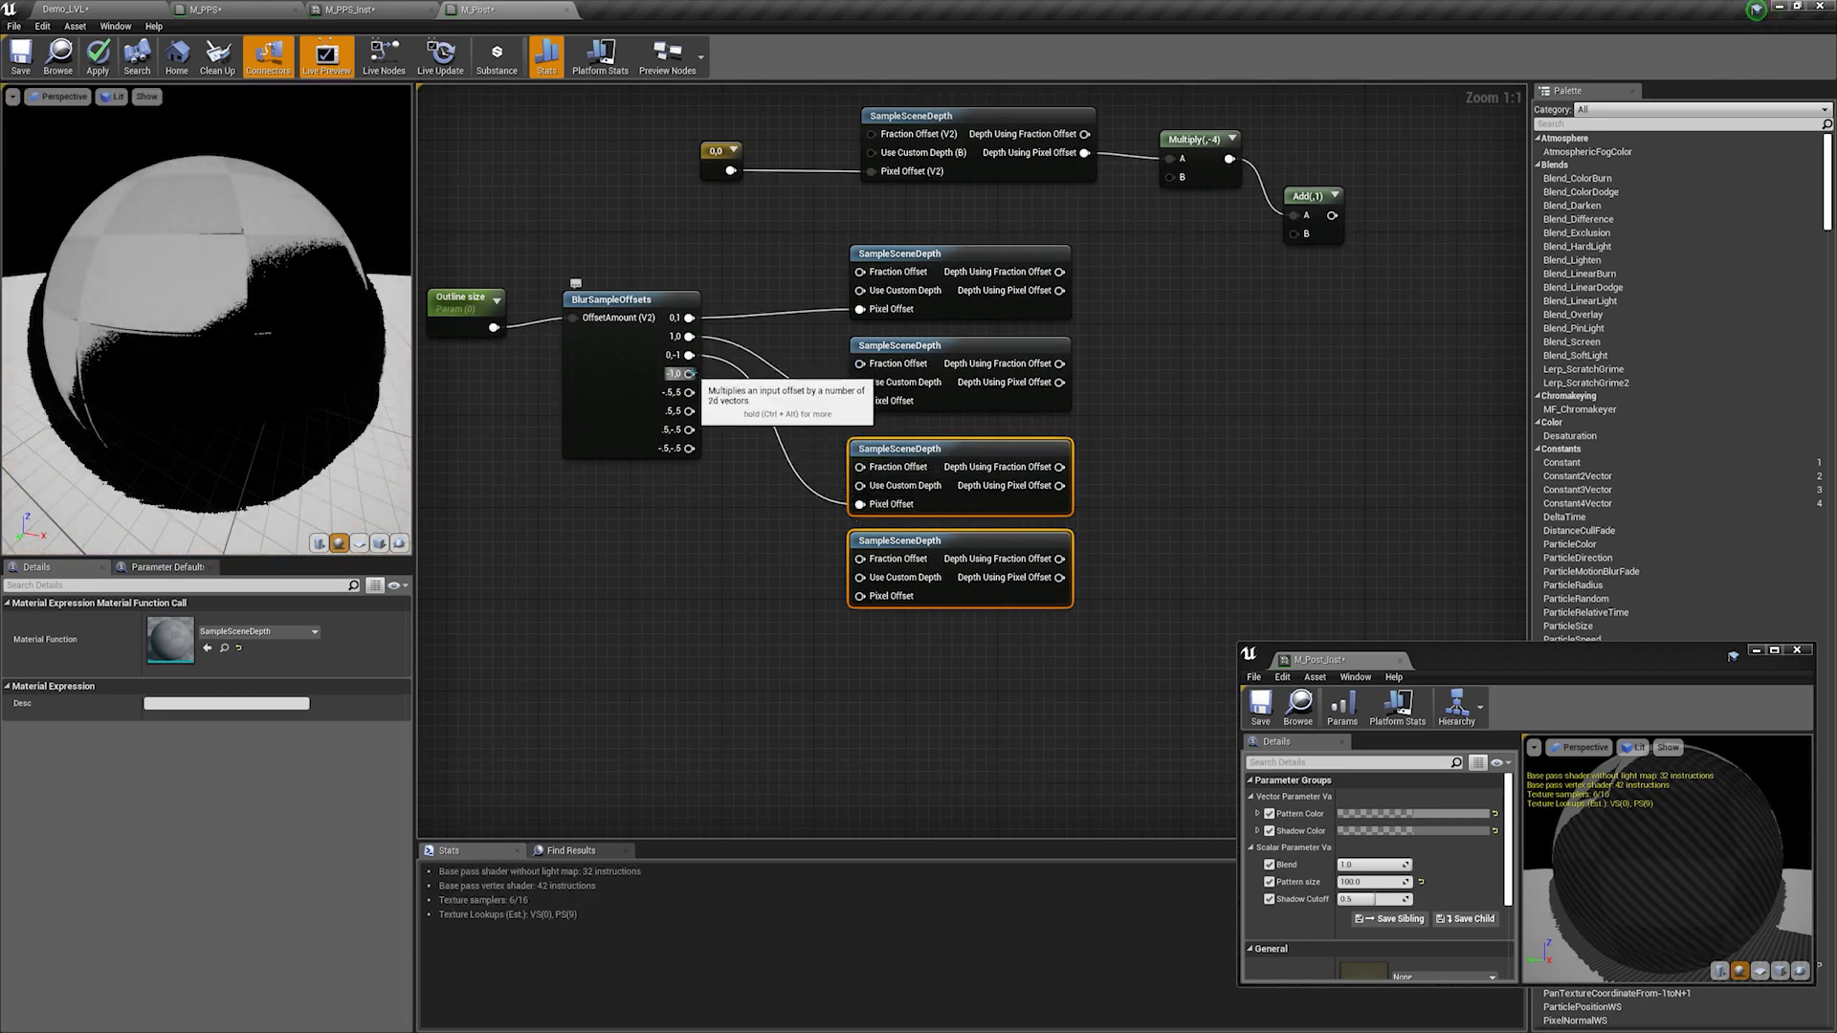
drag(688, 373, 875, 595)
Step: Add three Add nodes to the right of the four SampleSceneDepth copies
right_drag(923, 615, 1010, 375)
click(968, 319)
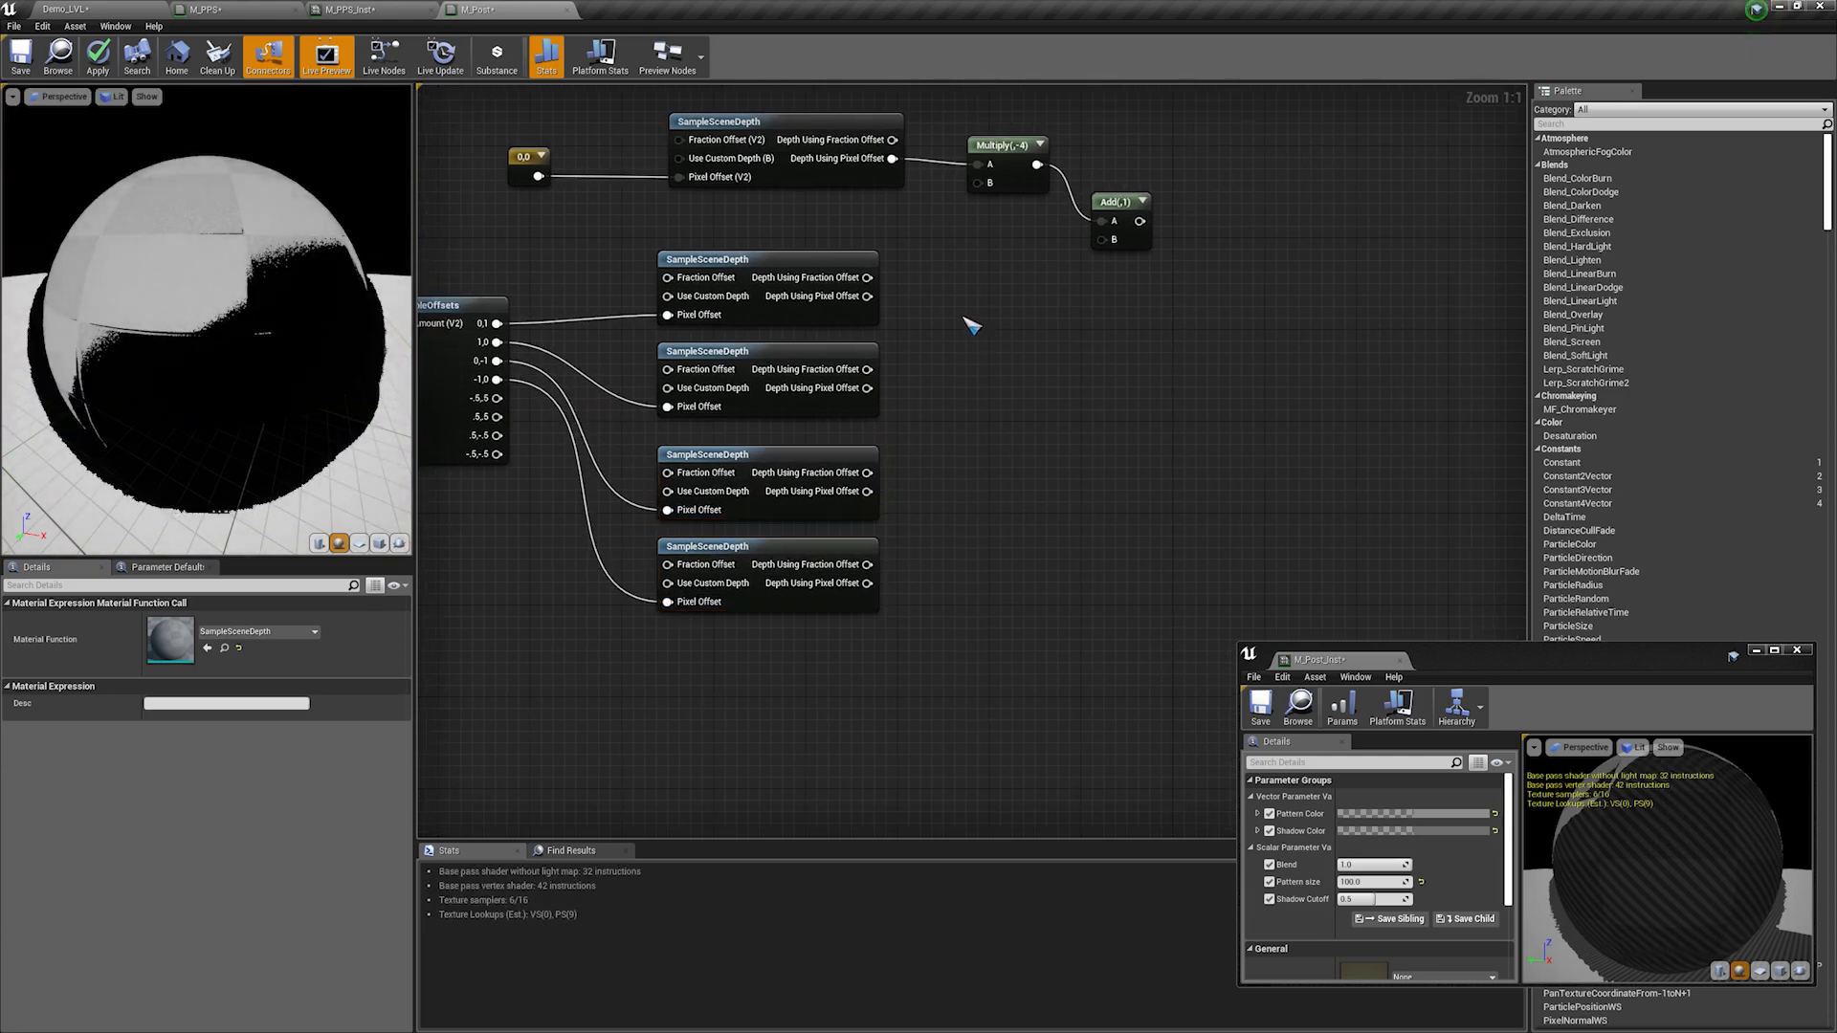
click(989, 510)
click(1184, 340)
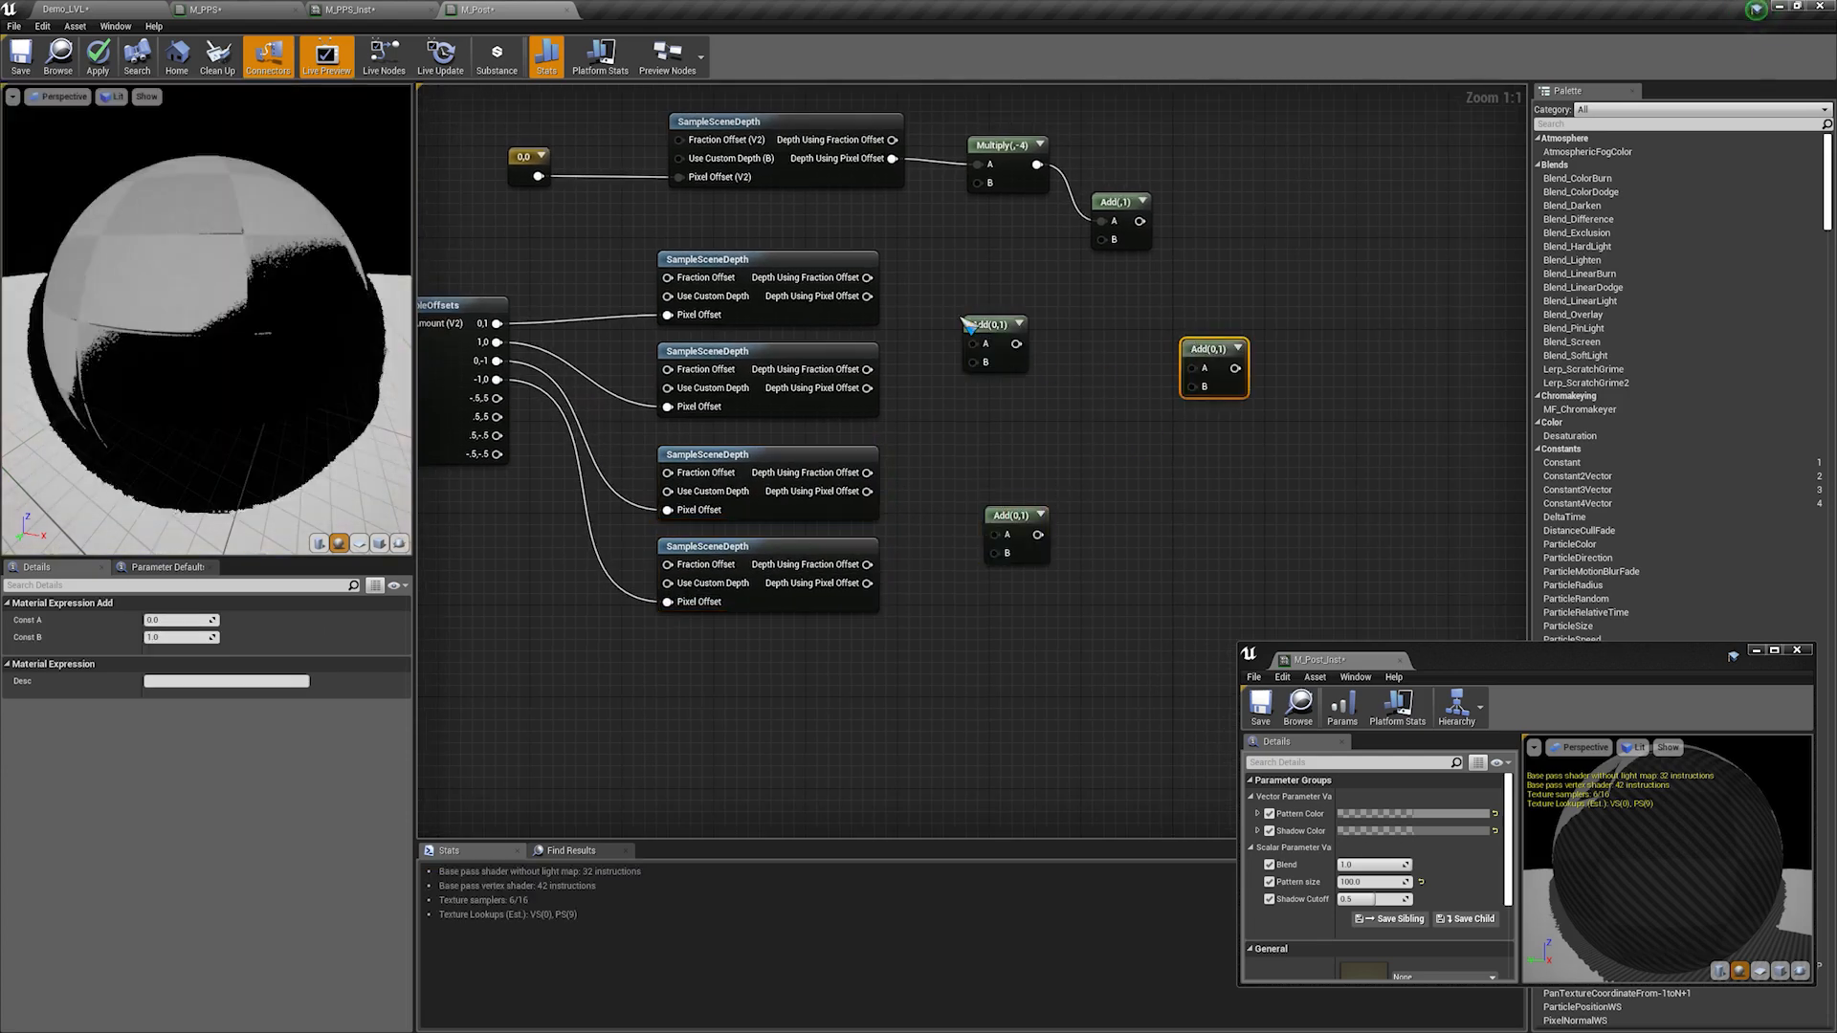
Step: Sum the copies' Depth Using Pixel Offset outputs through the three Add nodes and feed the total into the Add node after Multiply
drag(867, 296, 976, 343)
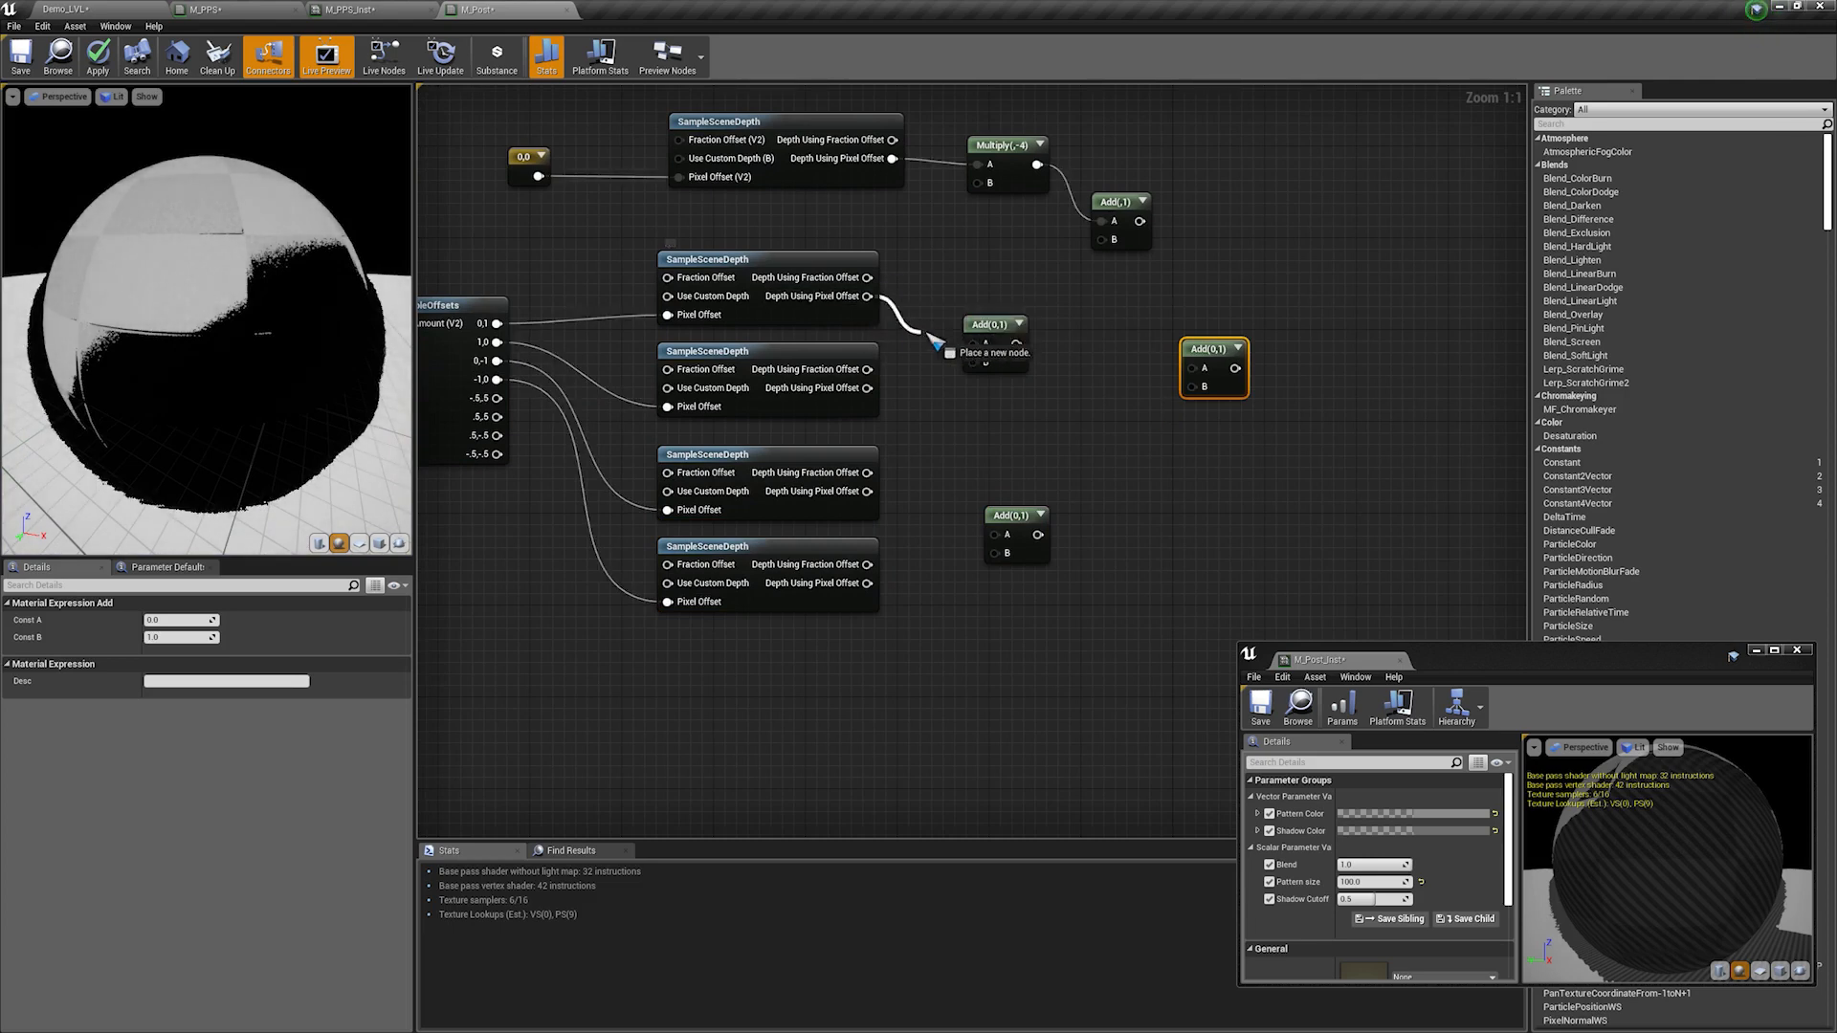
drag(872, 390, 976, 361)
drag(867, 491, 1003, 547)
drag(867, 583, 1207, 395)
drag(1002, 344, 1222, 280)
Step: Add an Abs node fed by the final Add node and place it right beside it
right_drag(1261, 315, 929, 390)
drag(902, 376, 1064, 330)
text(av)
key(BackSpace)
text(bs)
key(Return)
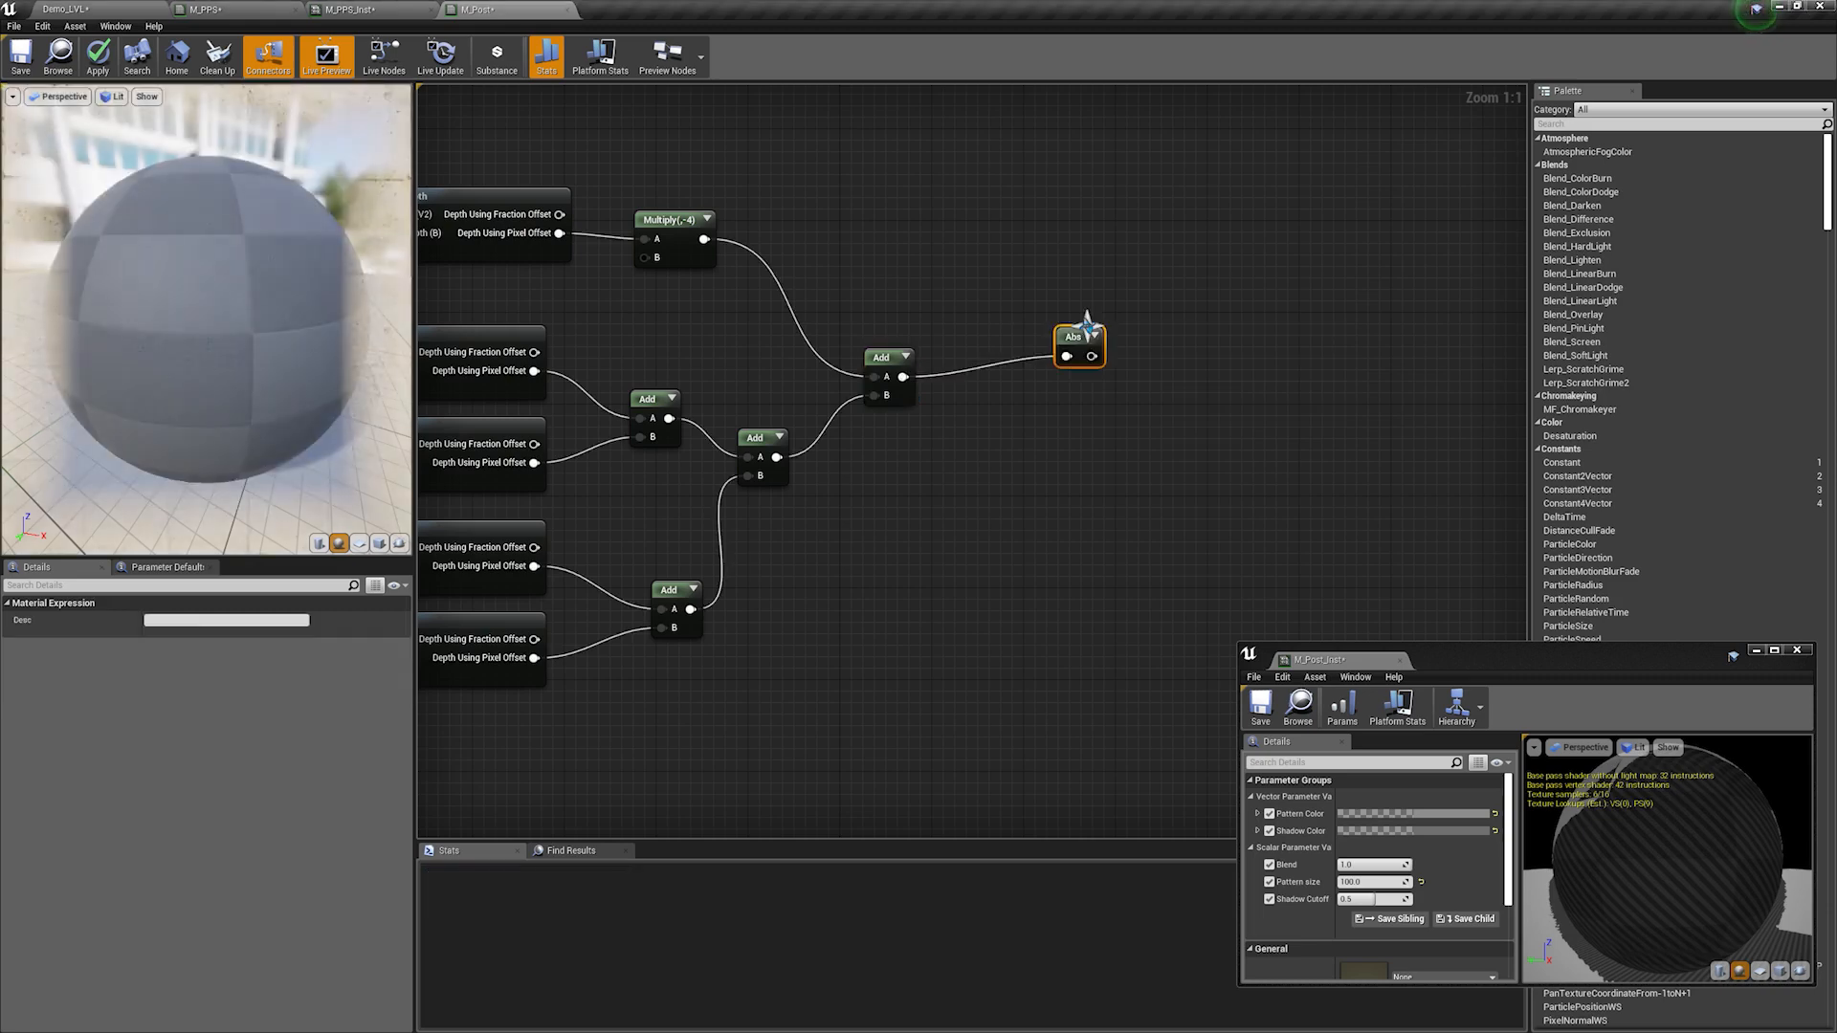
drag(1093, 337, 978, 365)
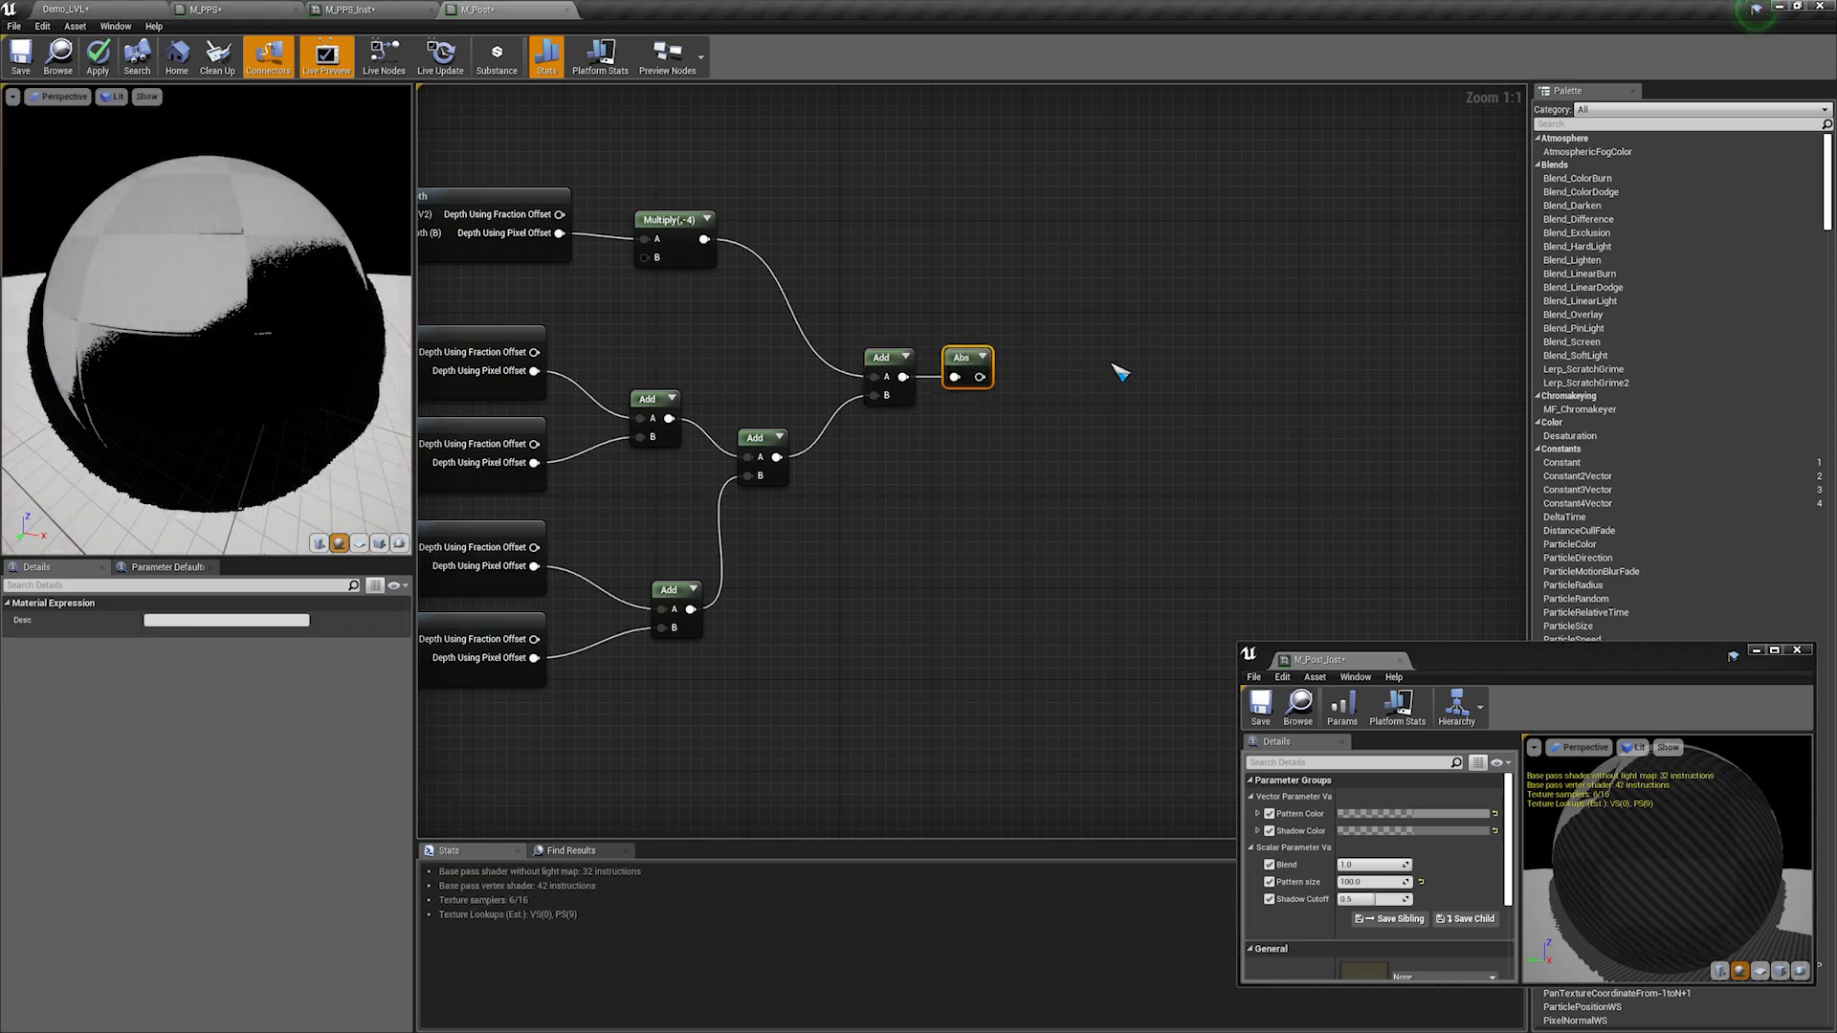
Step: Multiply the Abs output by a scalar parameter named Mult
click(1060, 378)
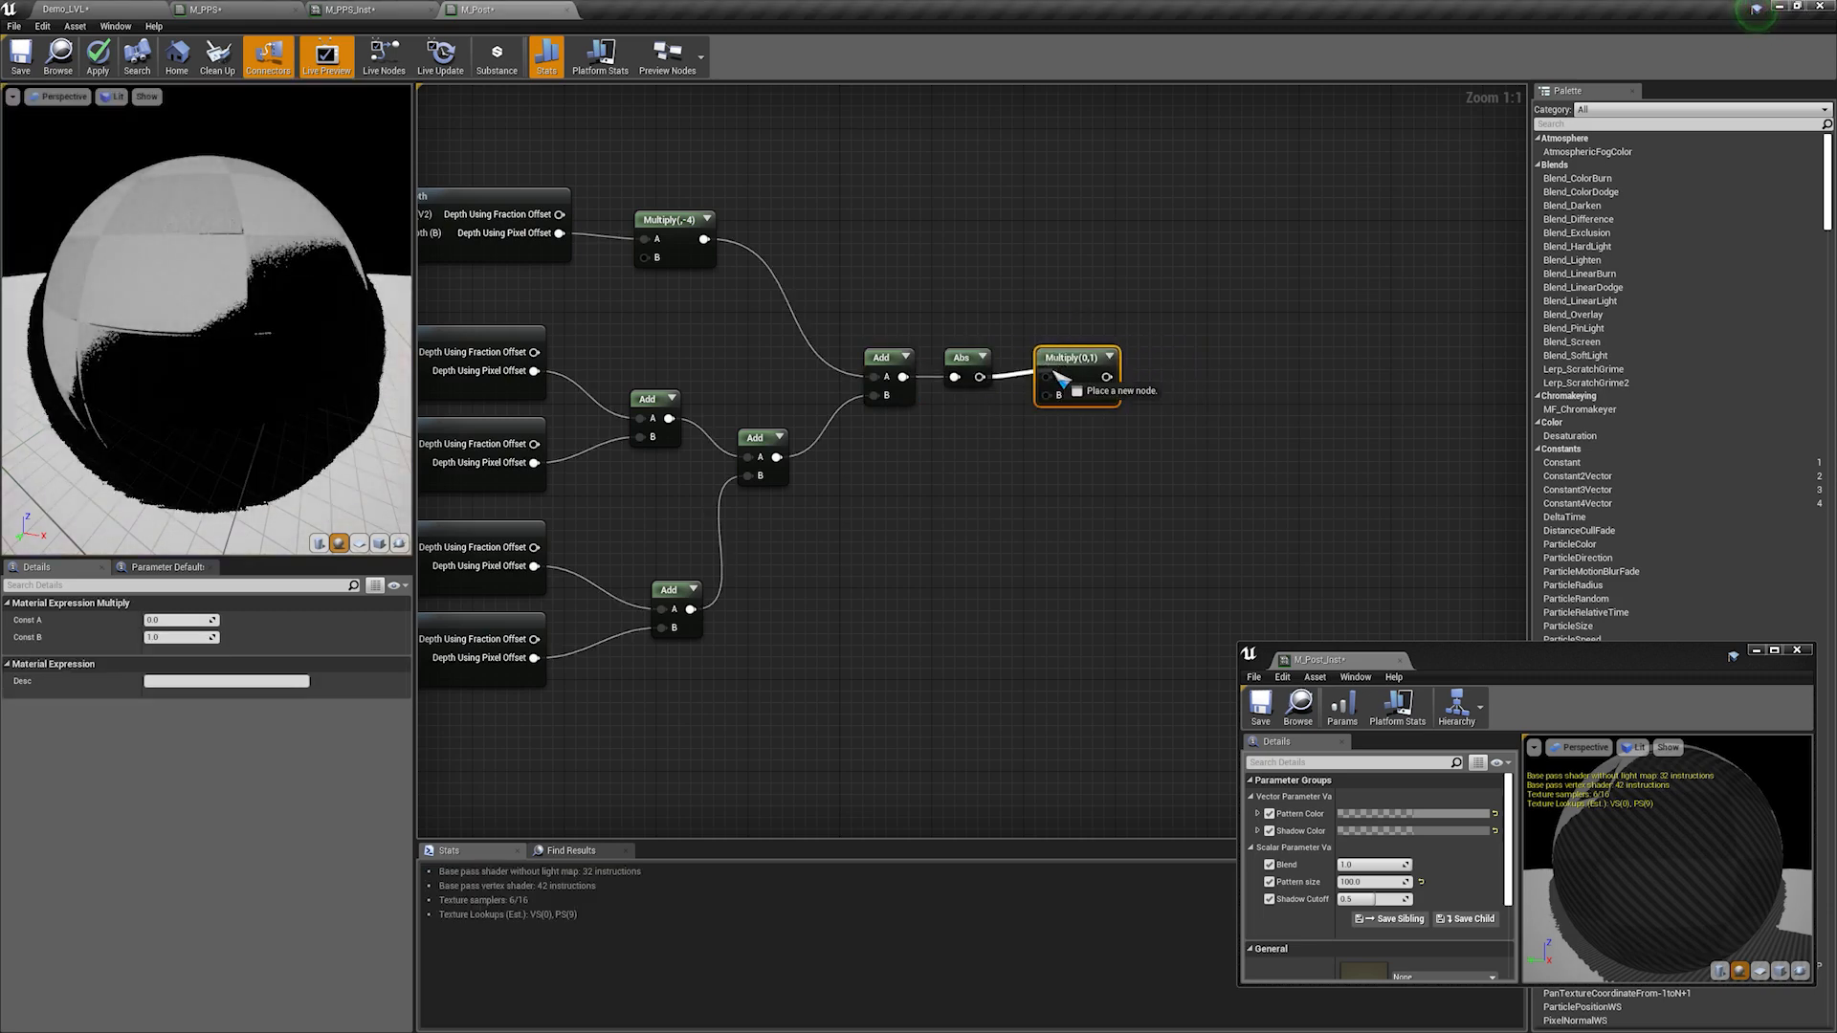
click(924, 432)
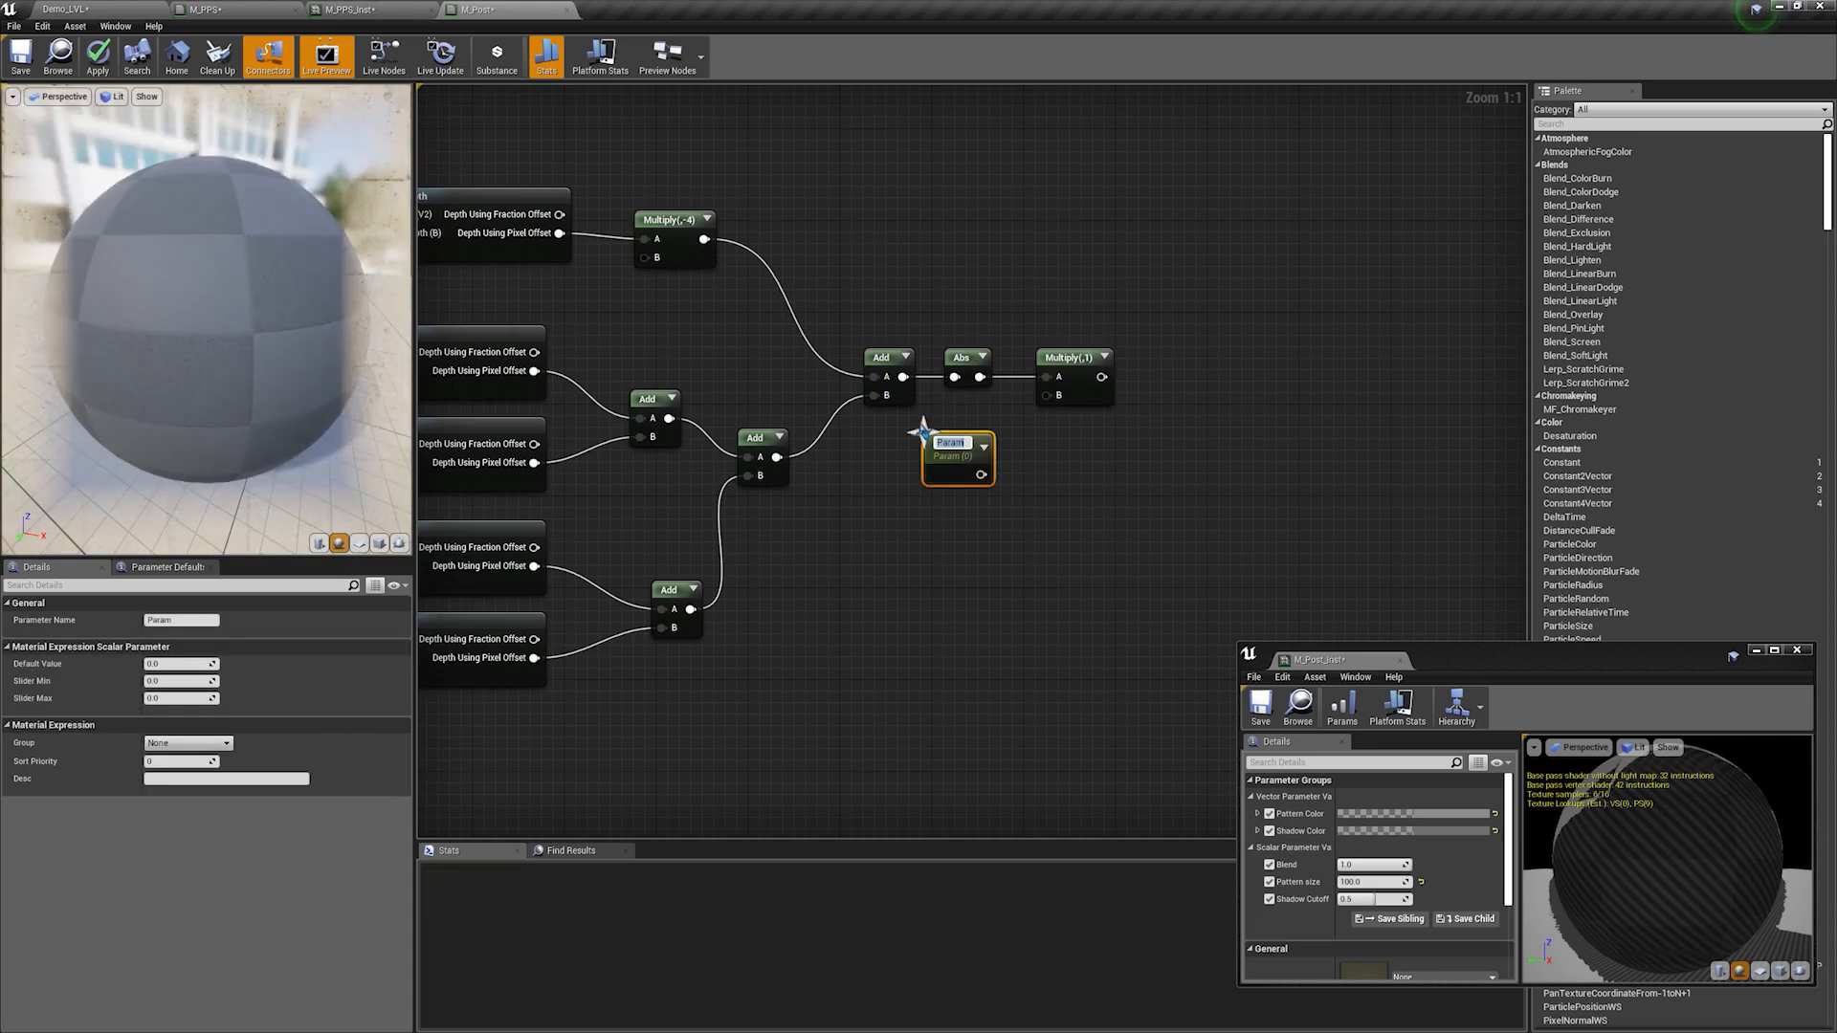
text(Mu)
text(lt)
Step: Add a Power node after the Multiply and connect a scalar parameter named pow to its Exp input
right_click(1154, 362)
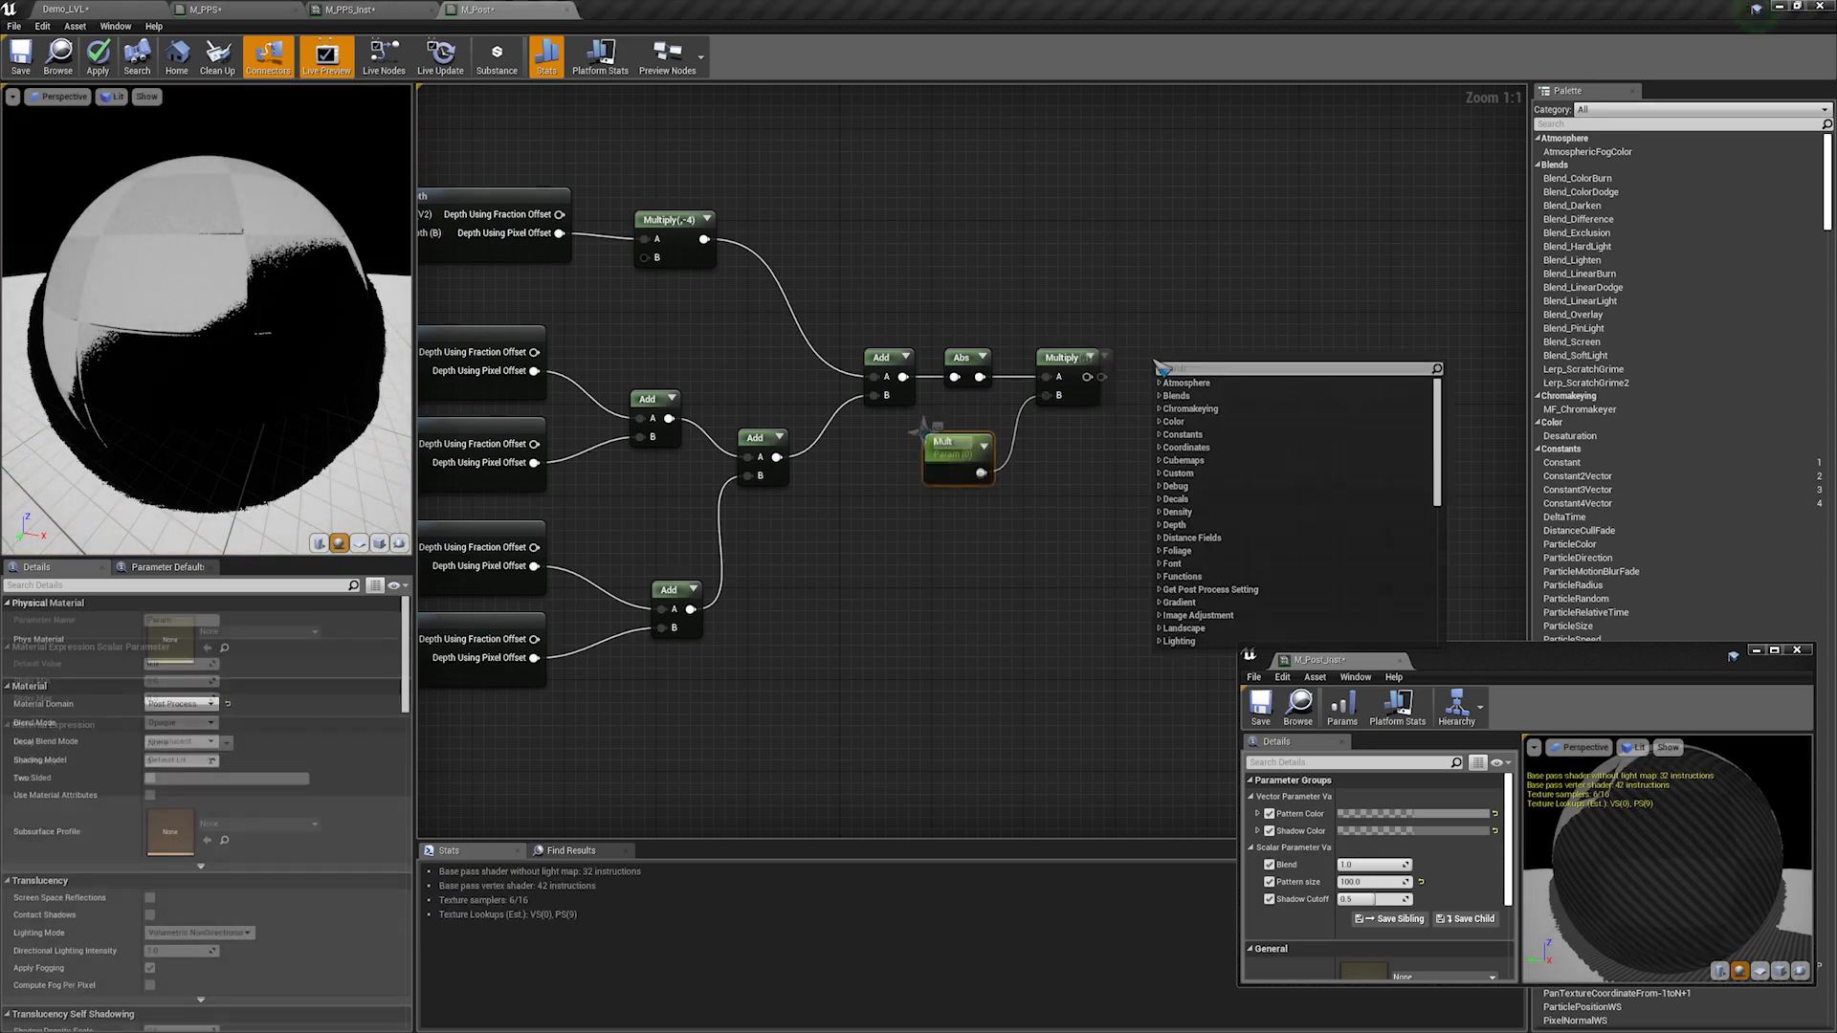
text(powe)
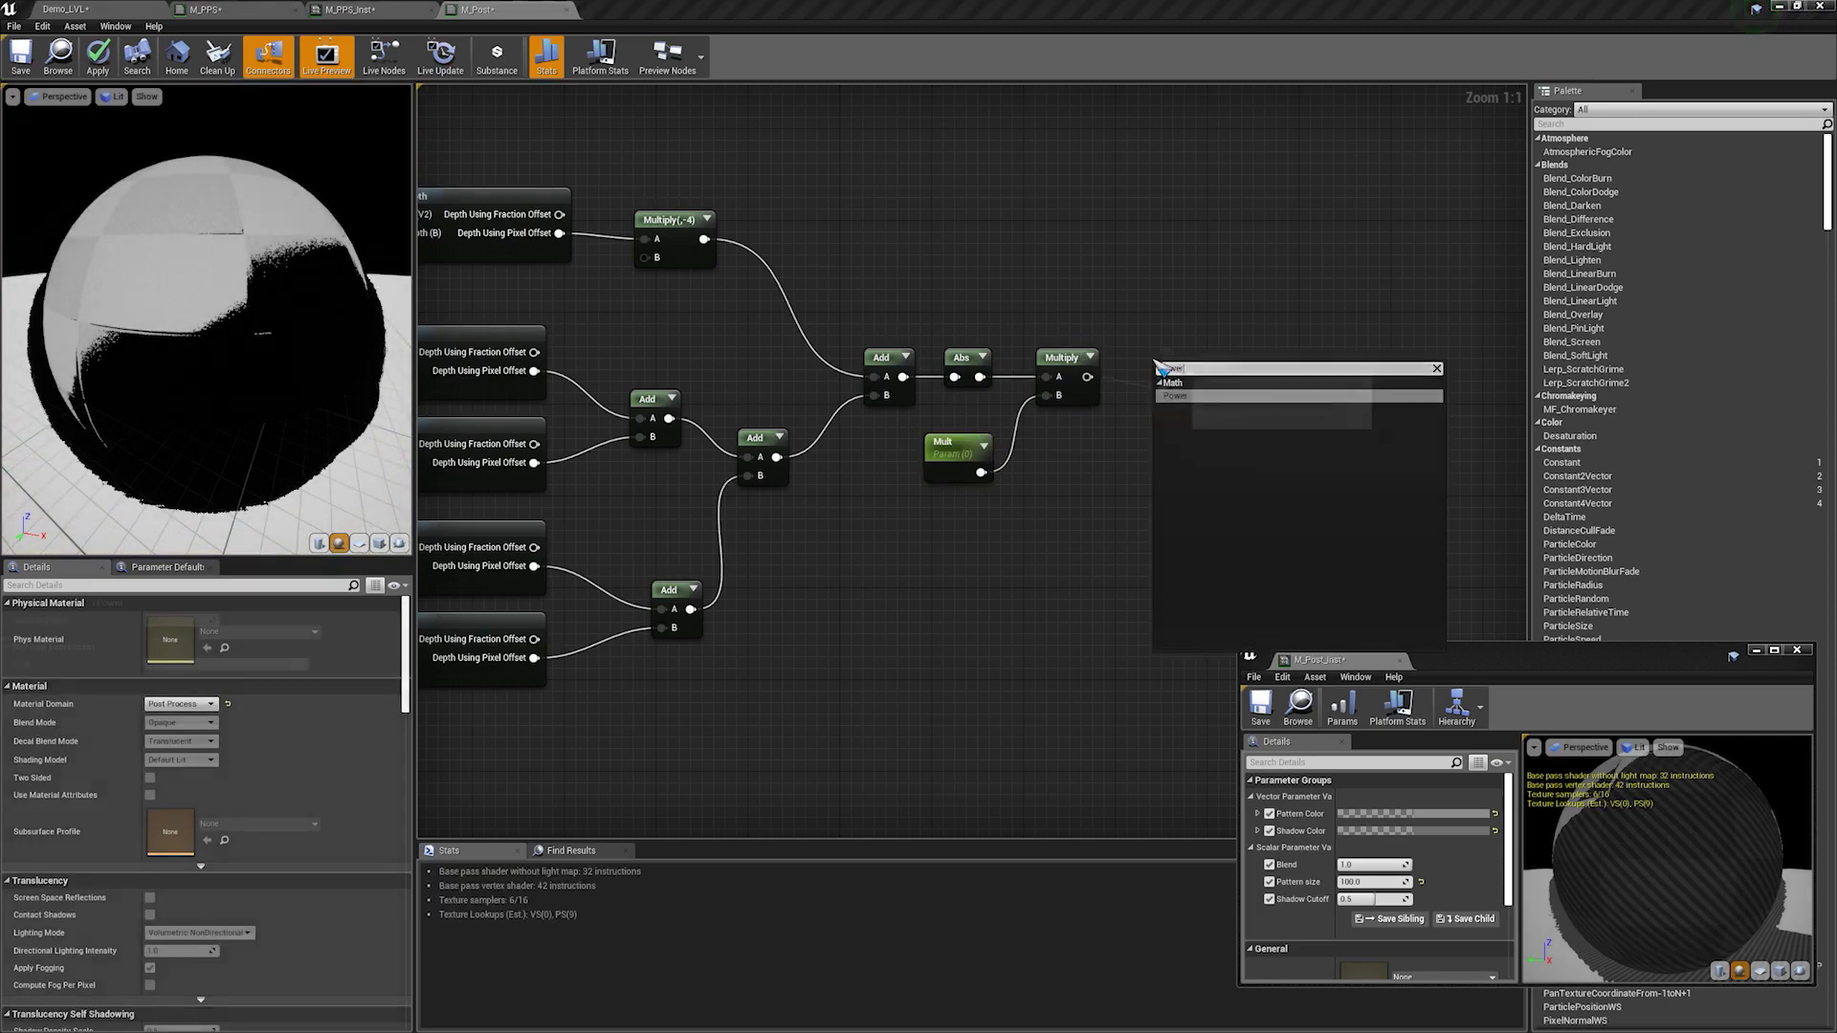
key(Return)
click(1052, 479)
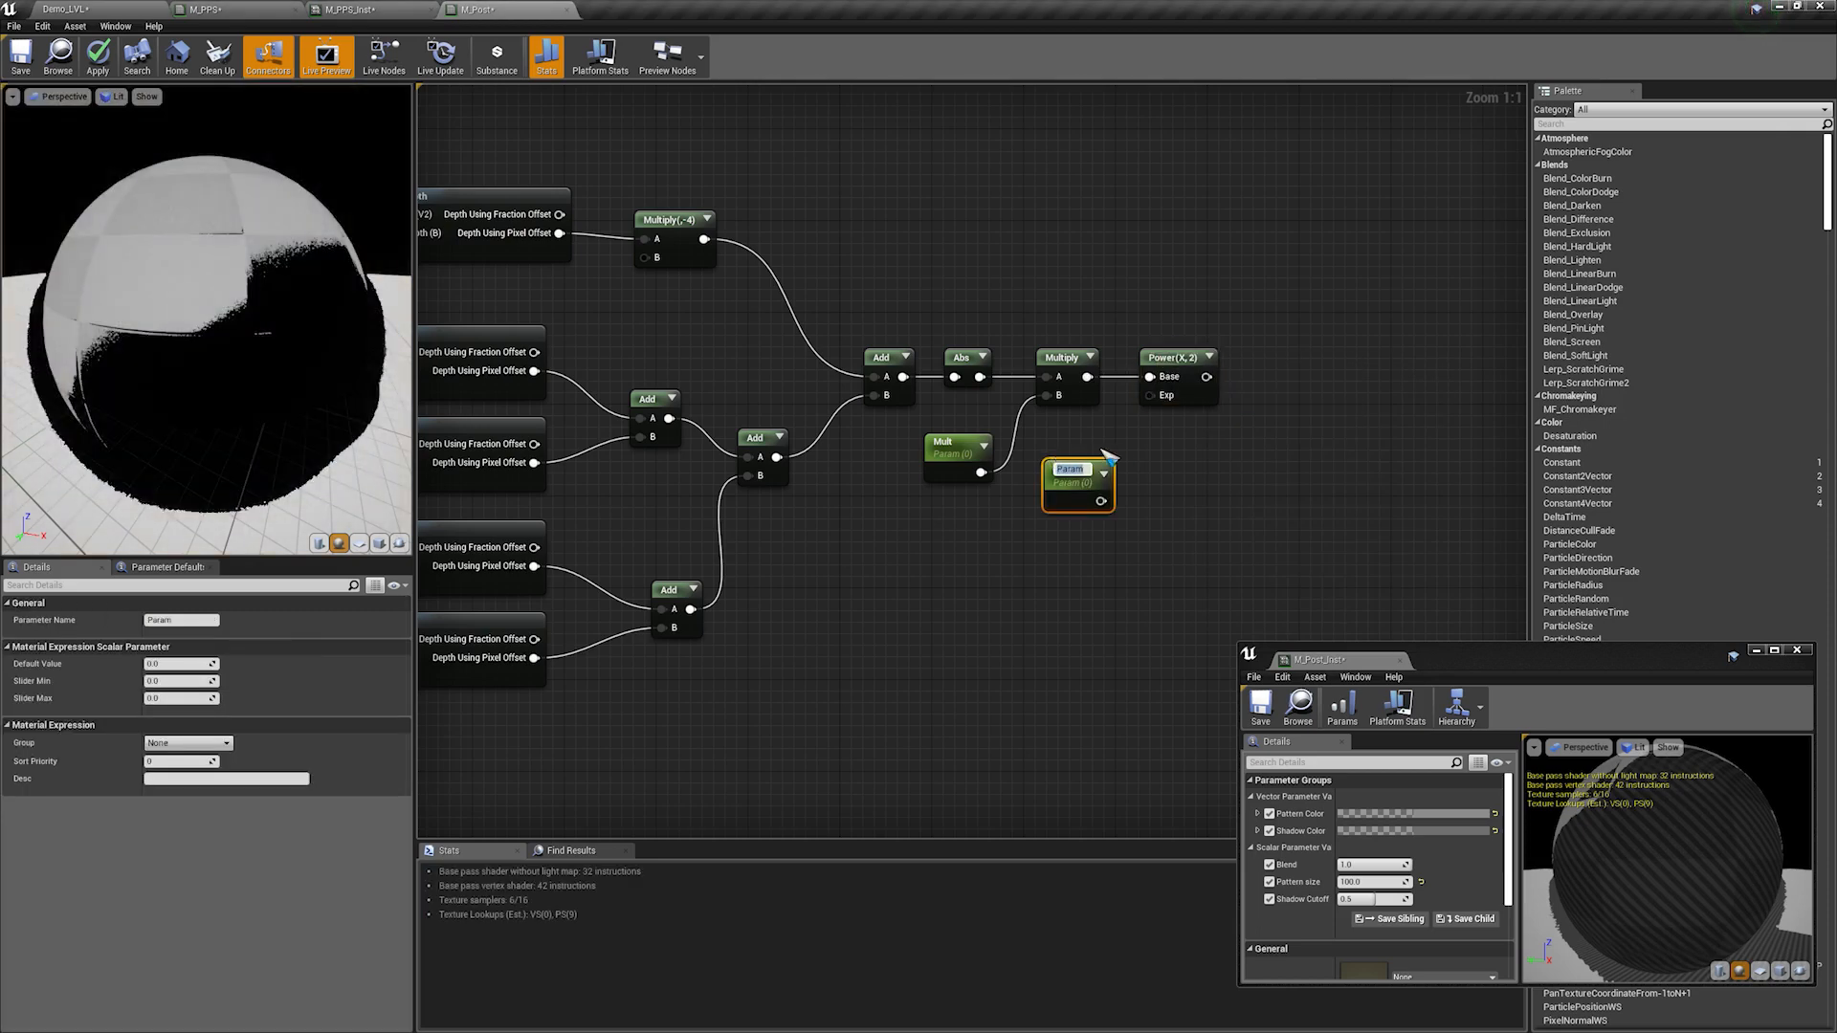
key(Return)
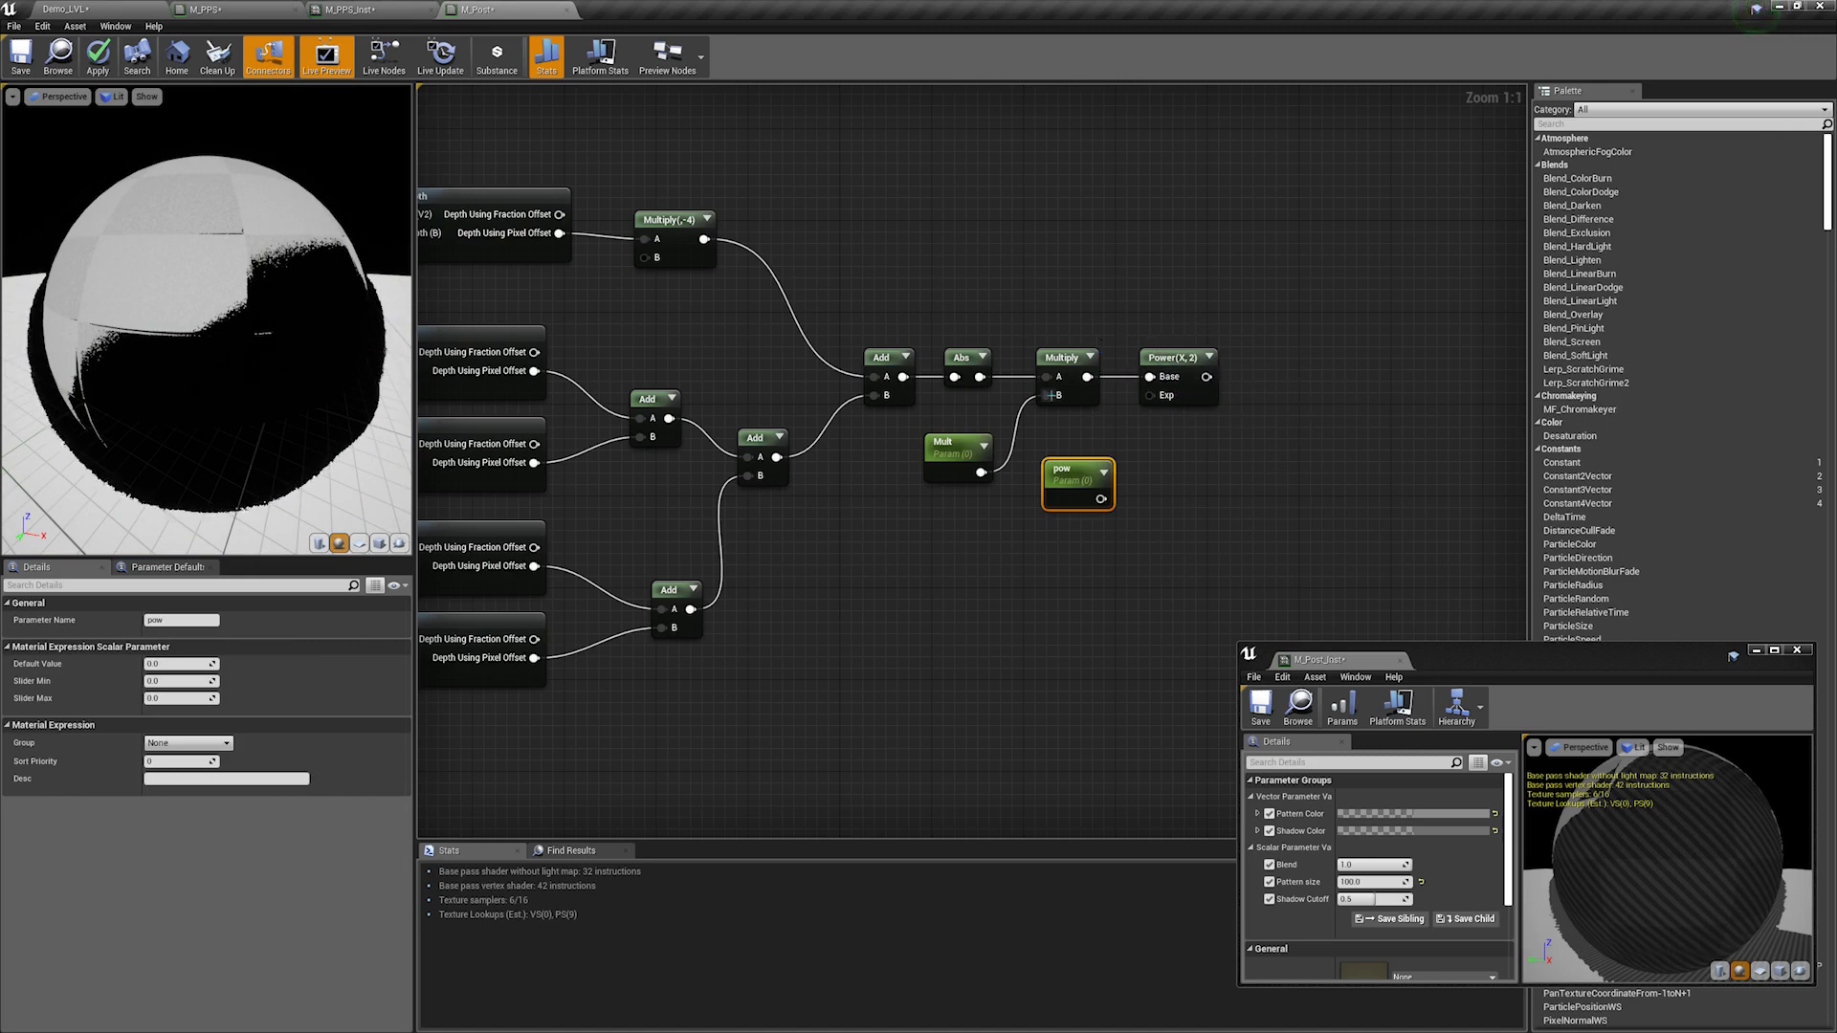
drag(1100, 498, 1171, 402)
Step: Add a Saturate node fed by the Power node's output
right_drag(1173, 403, 958, 446)
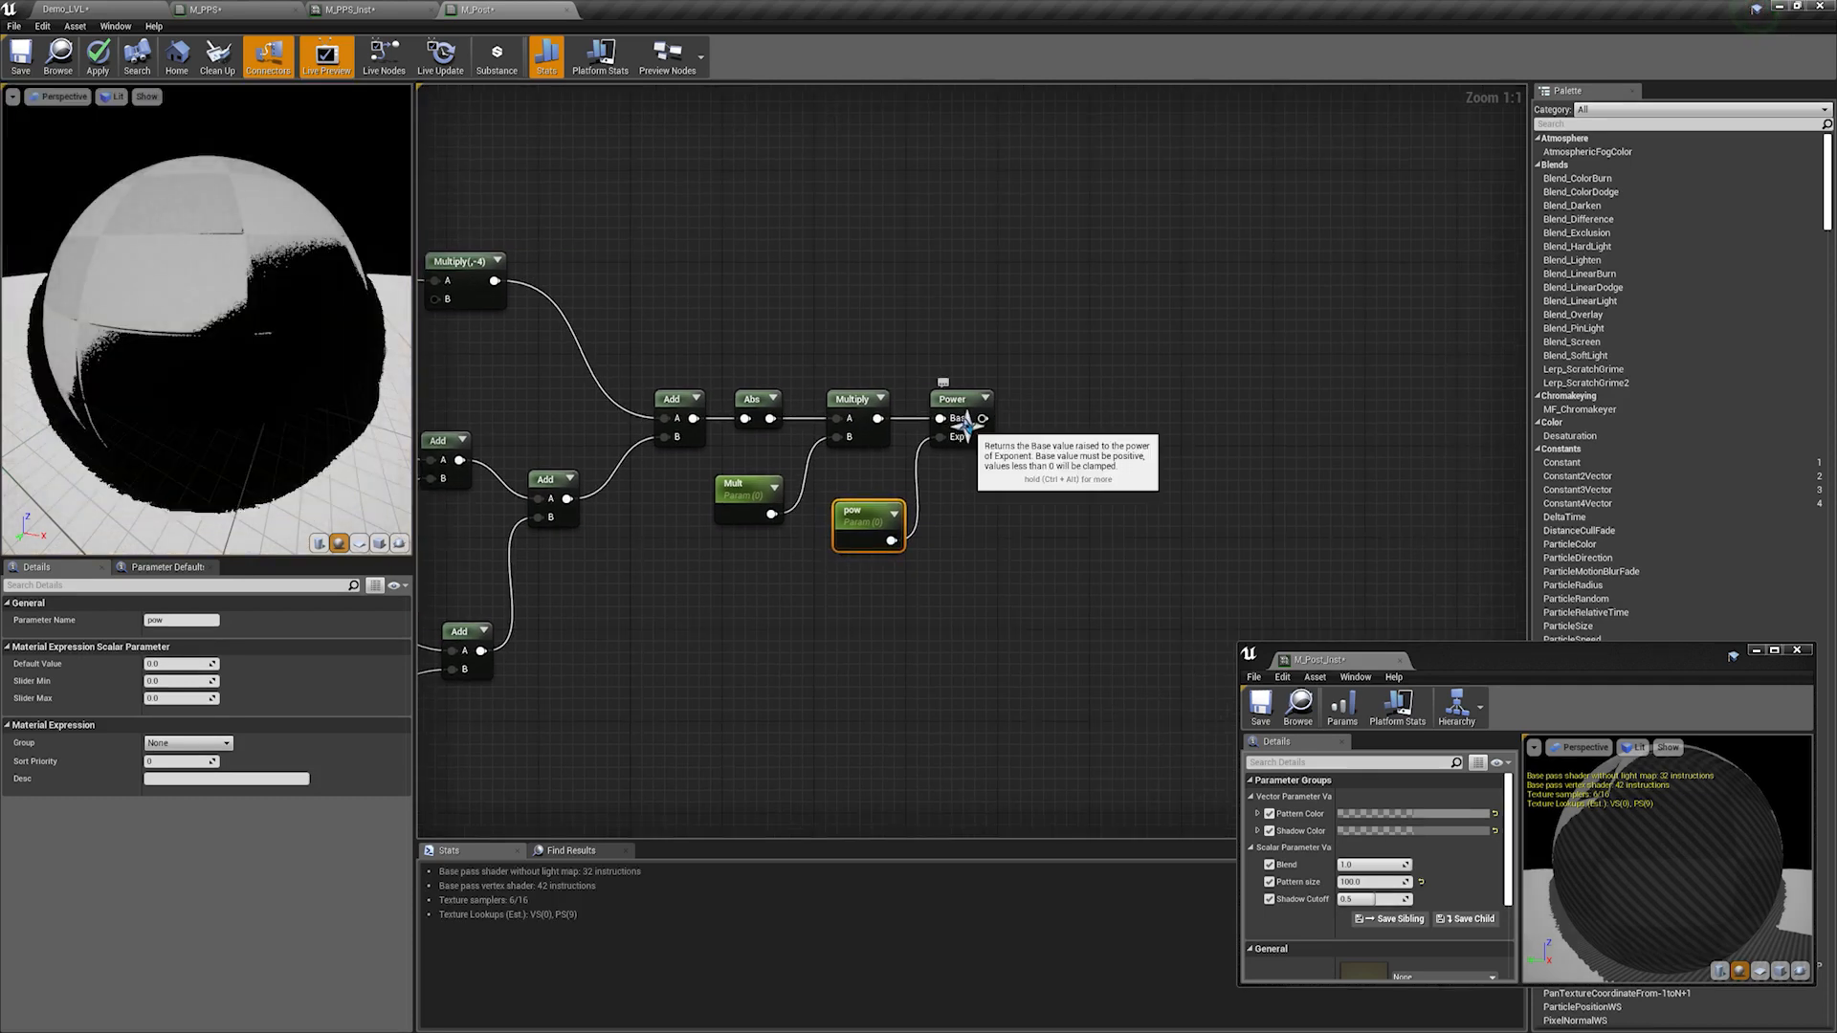
drag(982, 418, 1044, 409)
text(sat)
click(1134, 454)
Step: Insert a Lerp node between the shading Lerp's output and the B input of the final Lerp before M_Post
scroll(1062, 463, down, 6)
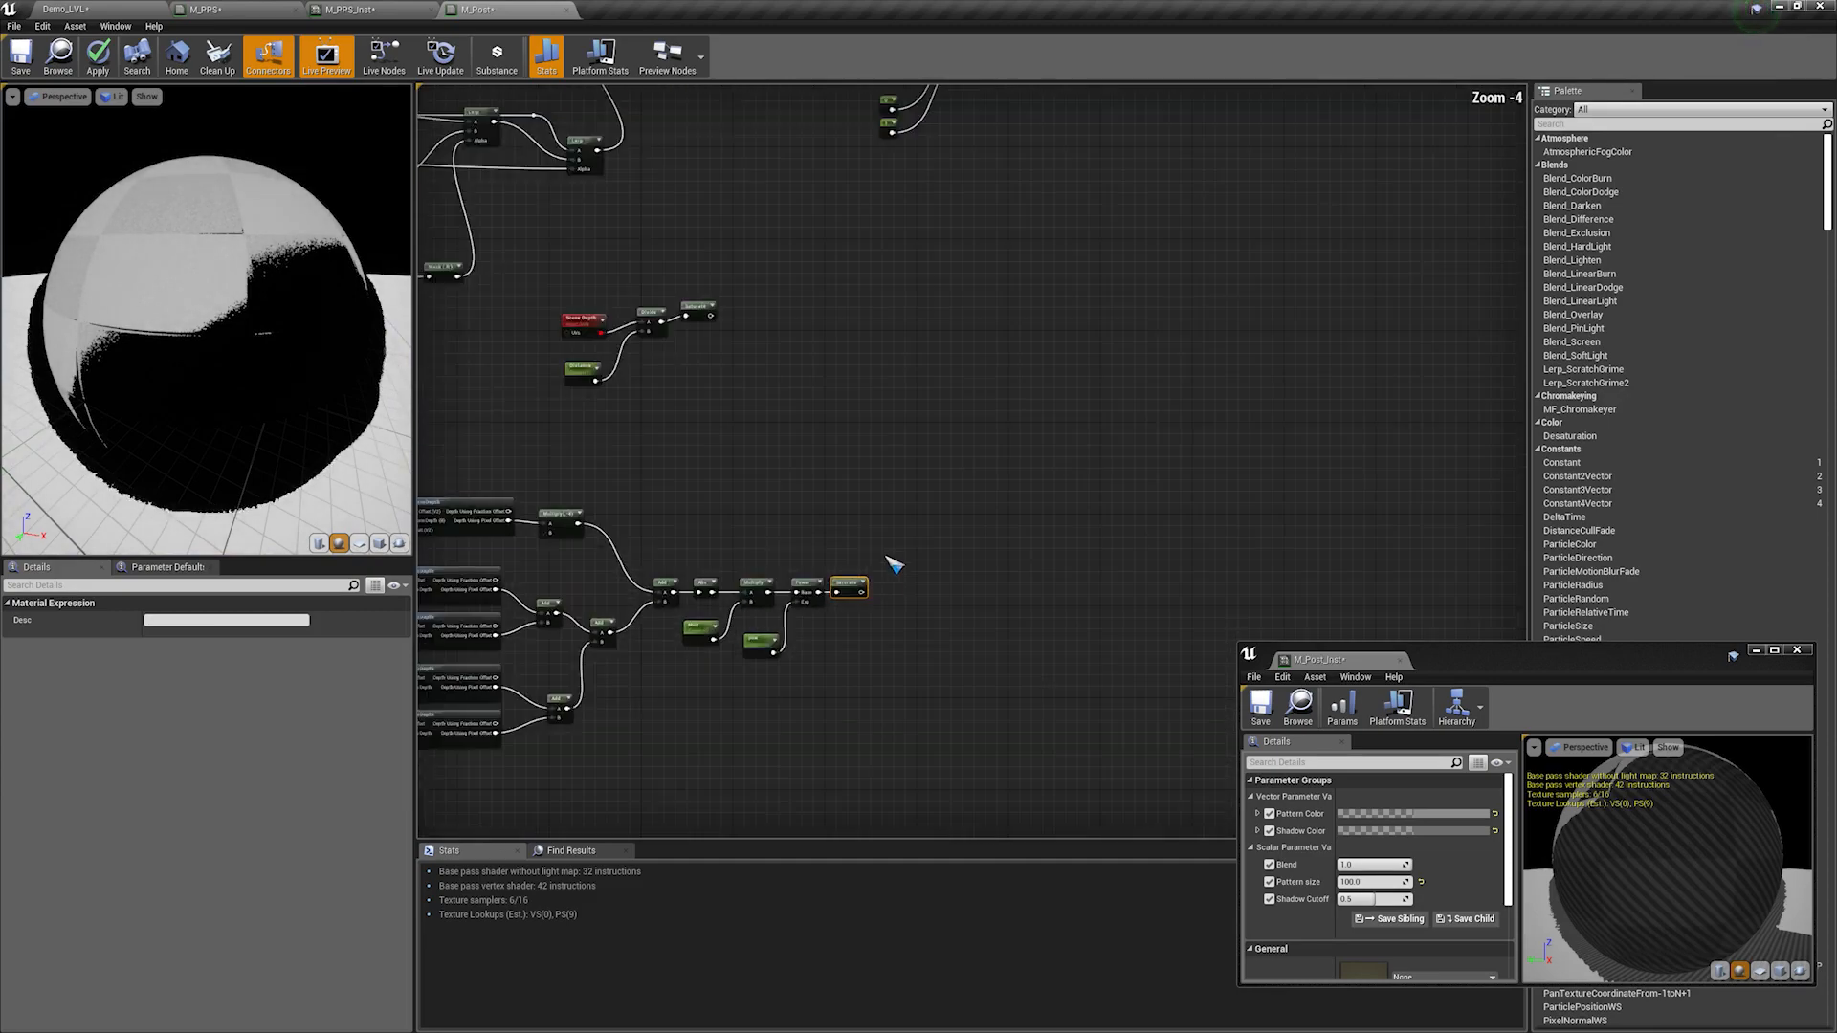
scroll(853, 295, up, 4)
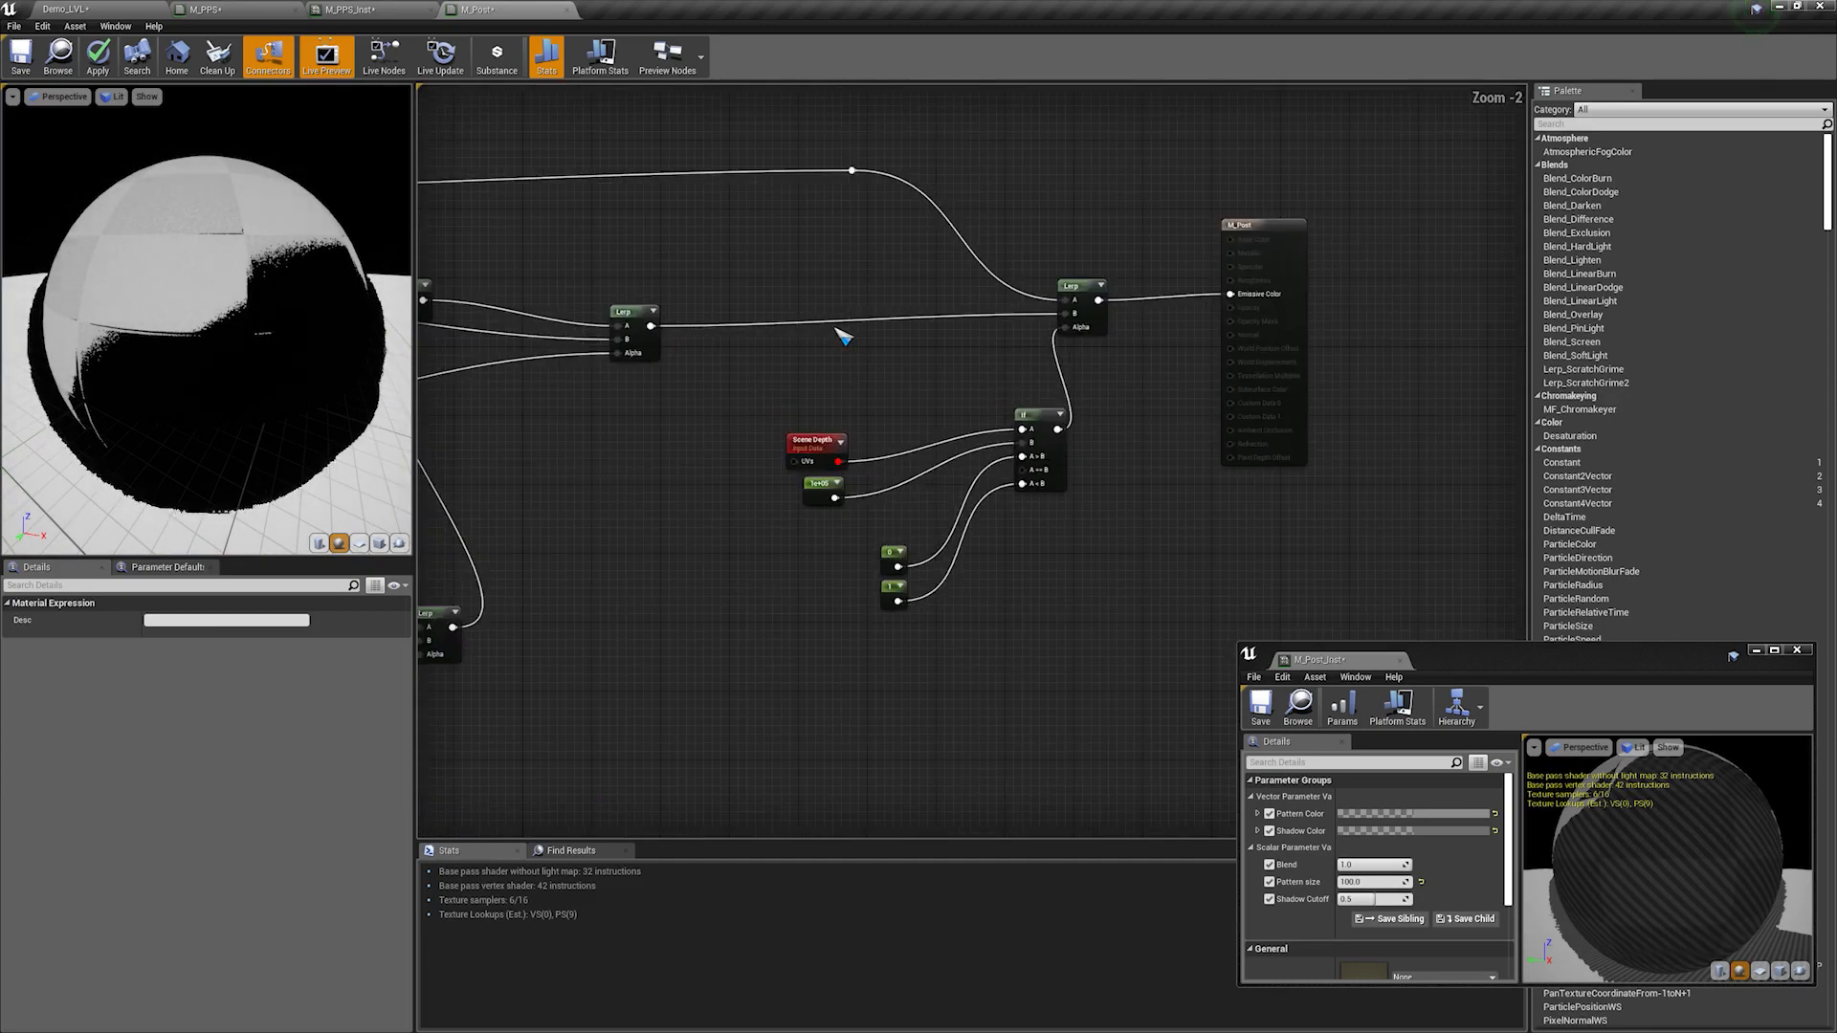
click(841, 331)
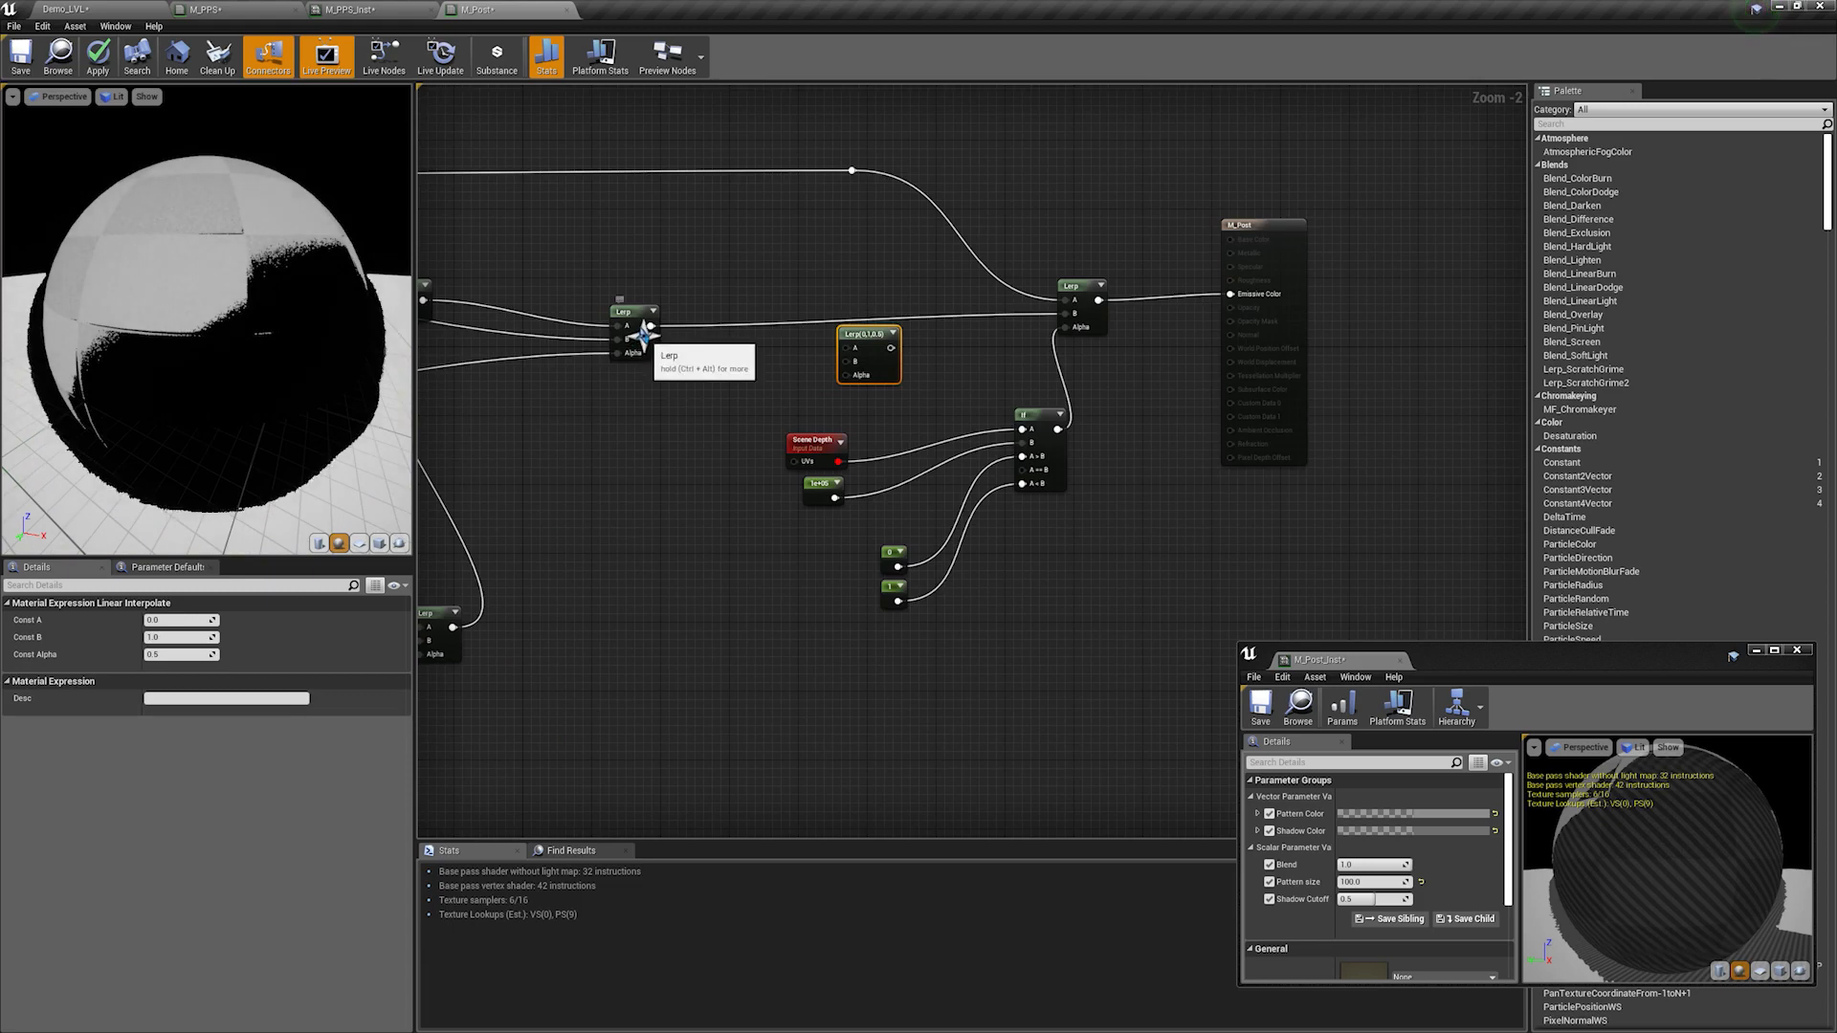
drag(650, 326, 1065, 313)
Step: Connect the outline Saturate output to the Alpha input of the newly inserted Lerp
right_drag(738, 596, 961, 286)
scroll(961, 285, down, 2)
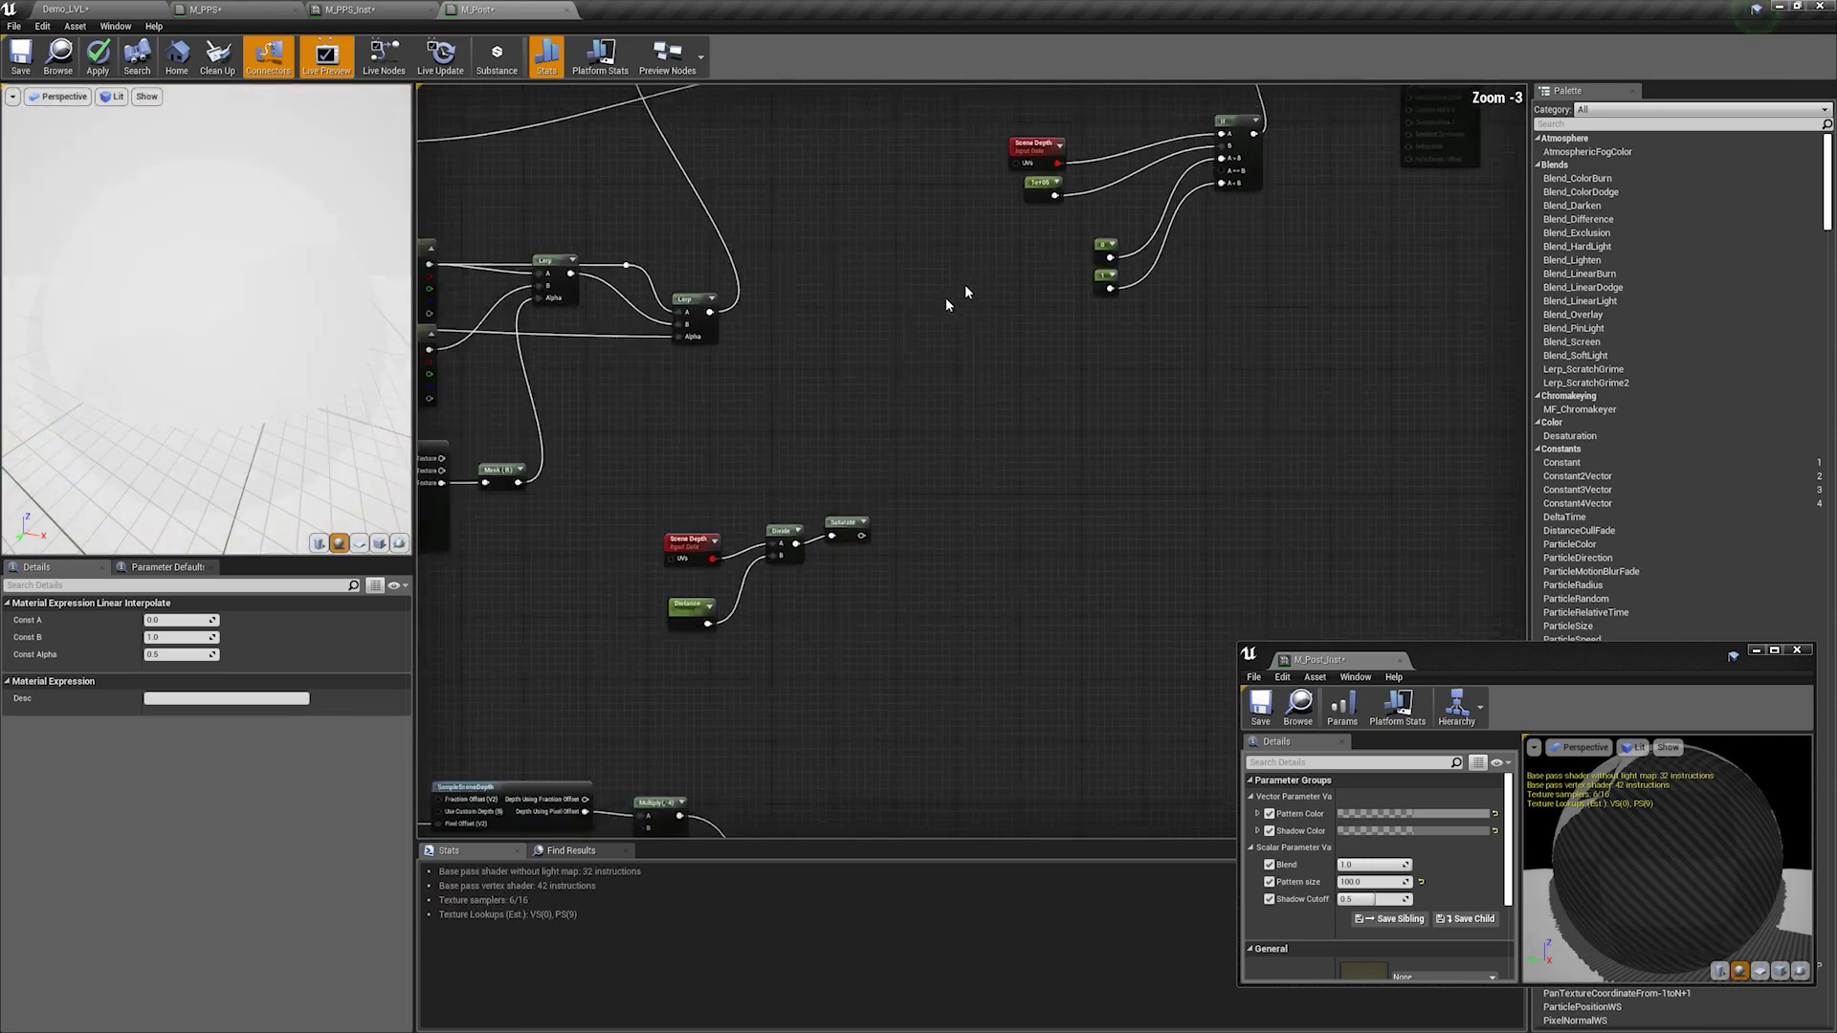
right_drag(726, 733, 816, 537)
scroll(816, 537, up, 2)
scroll(947, 508, up, 1)
right_drag(1152, 397, 929, 376)
scroll(946, 510, down, 2)
drag(1107, 474, 1052, 180)
Step: Add a vector parameter named Outline color, connect it to the inserted Lerp's B input, and apply the material
scroll(1052, 180, up, 3)
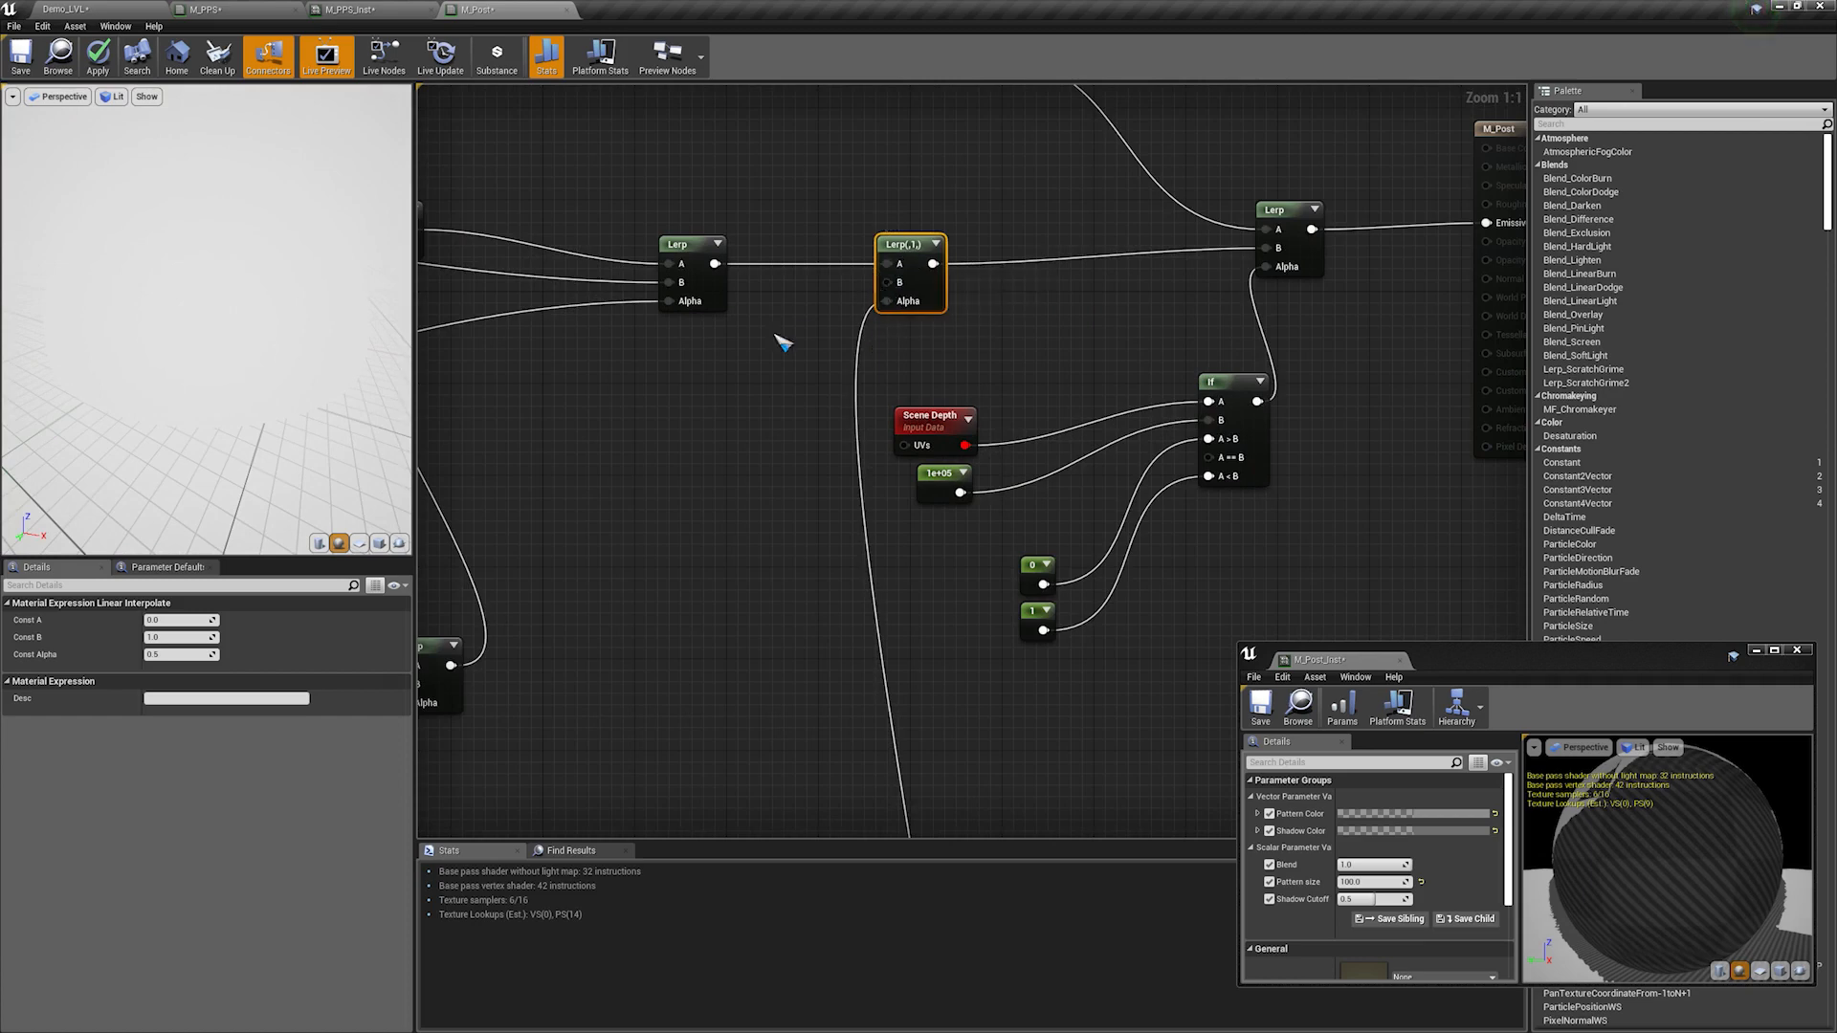
click(547, 406)
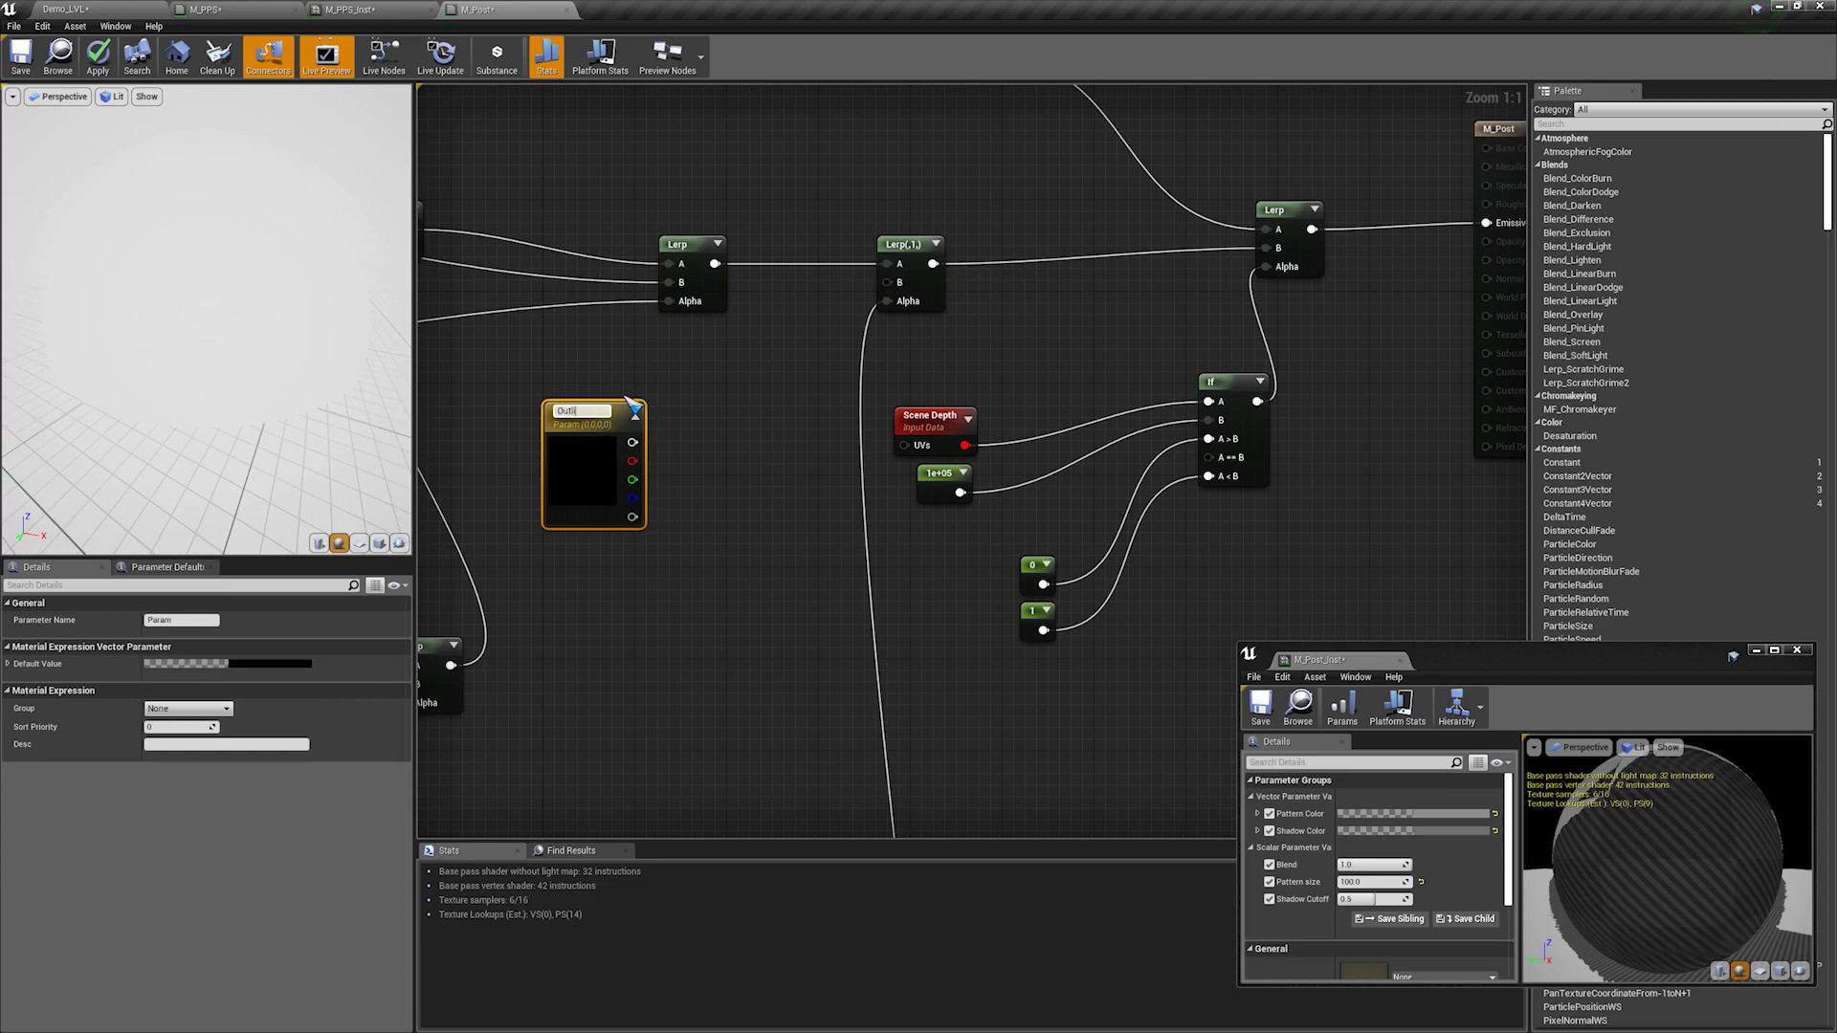
text(Outline color)
key(Return)
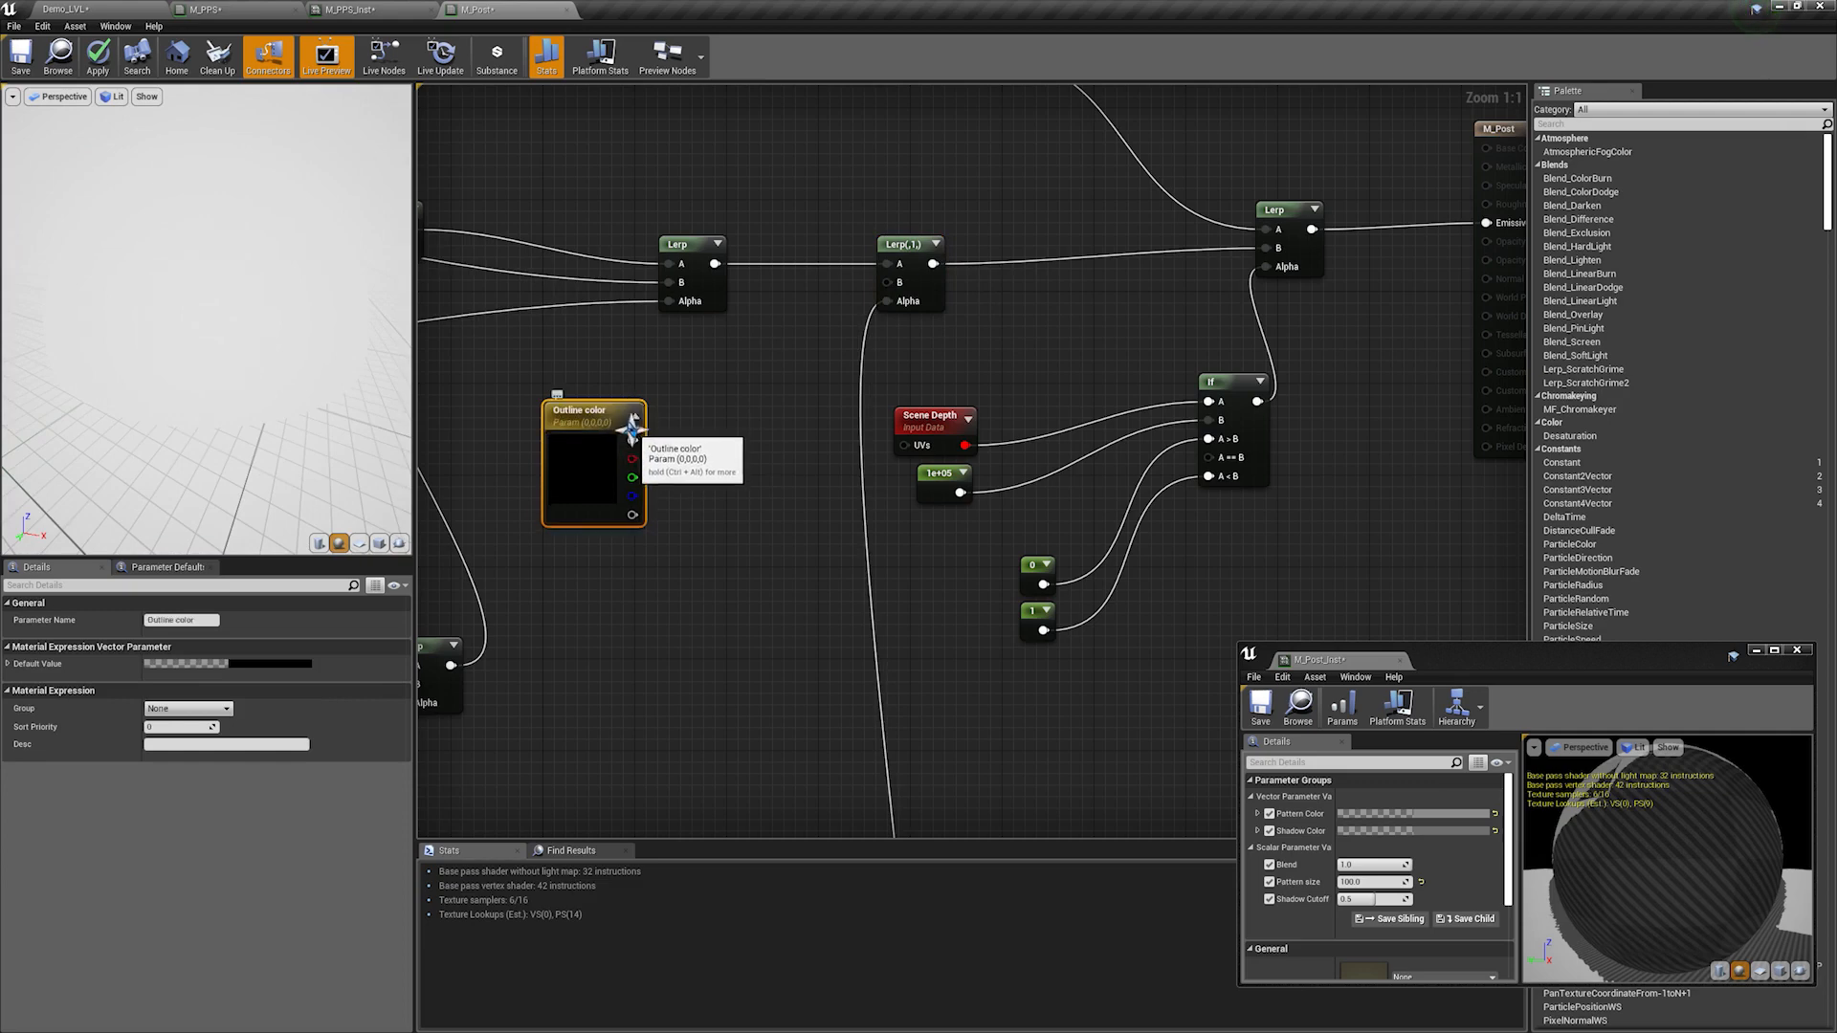
drag(632, 440, 905, 301)
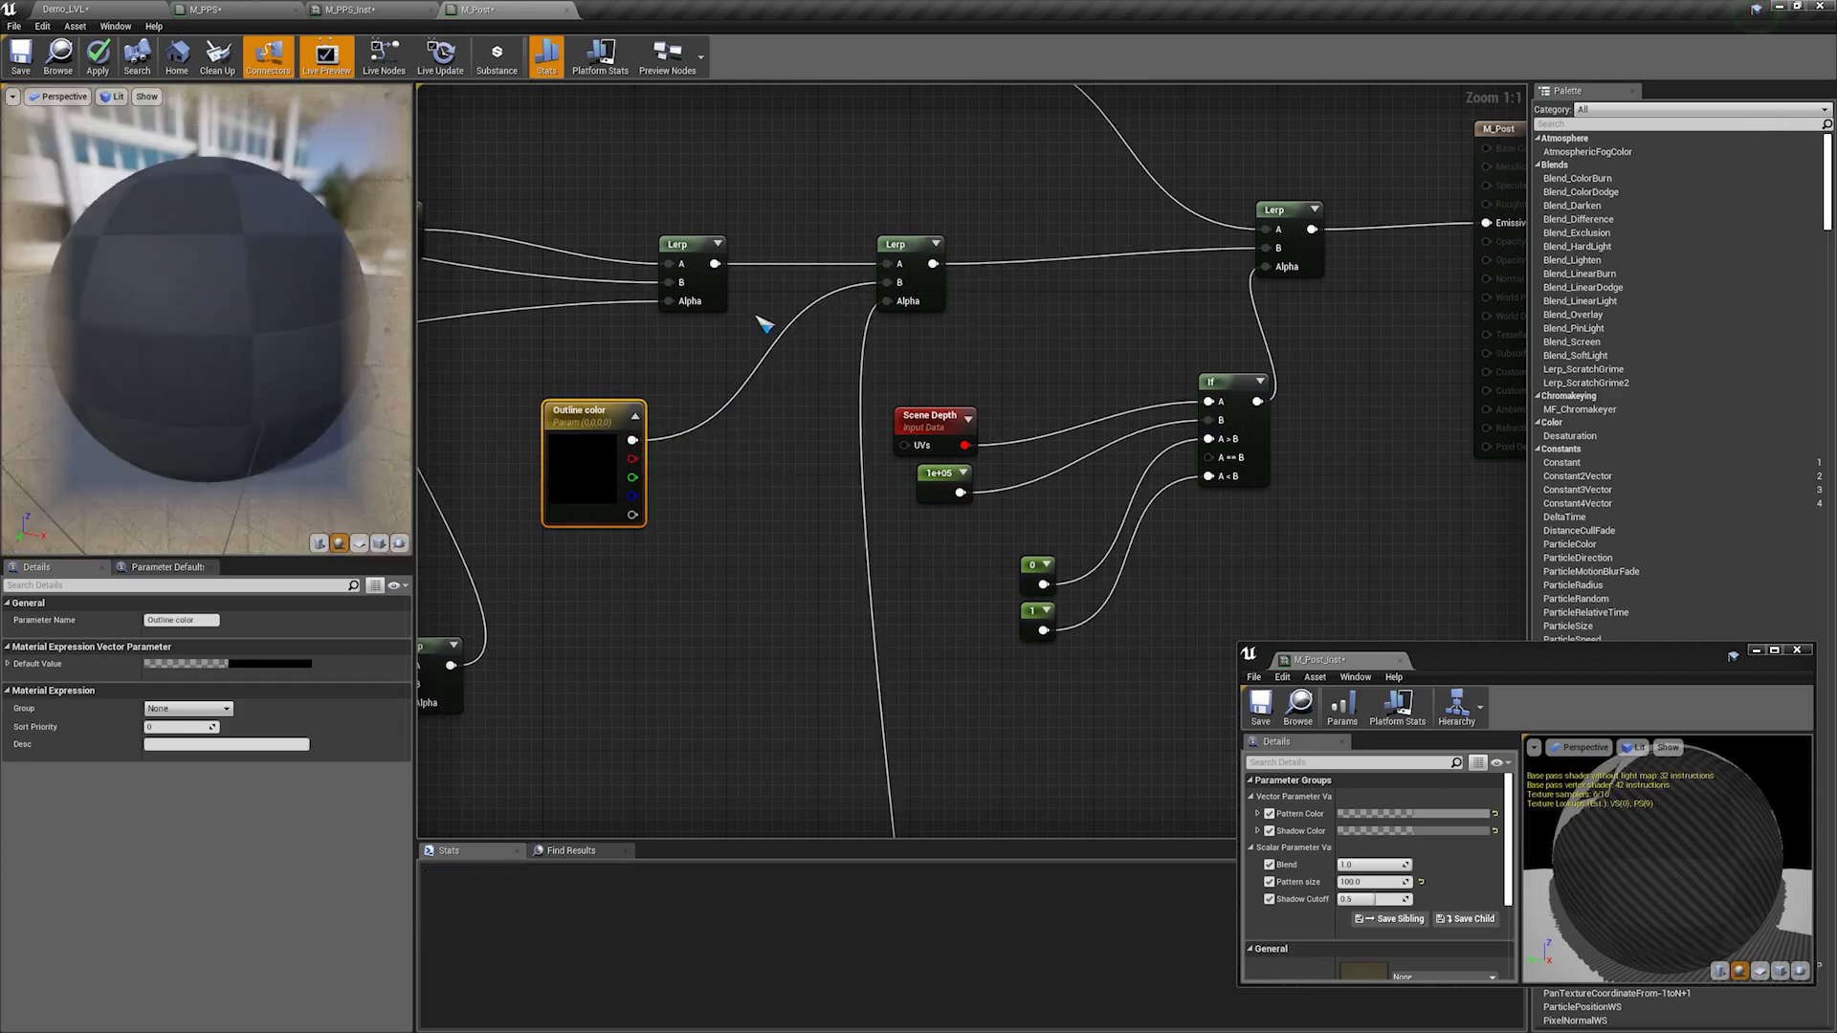
click(98, 54)
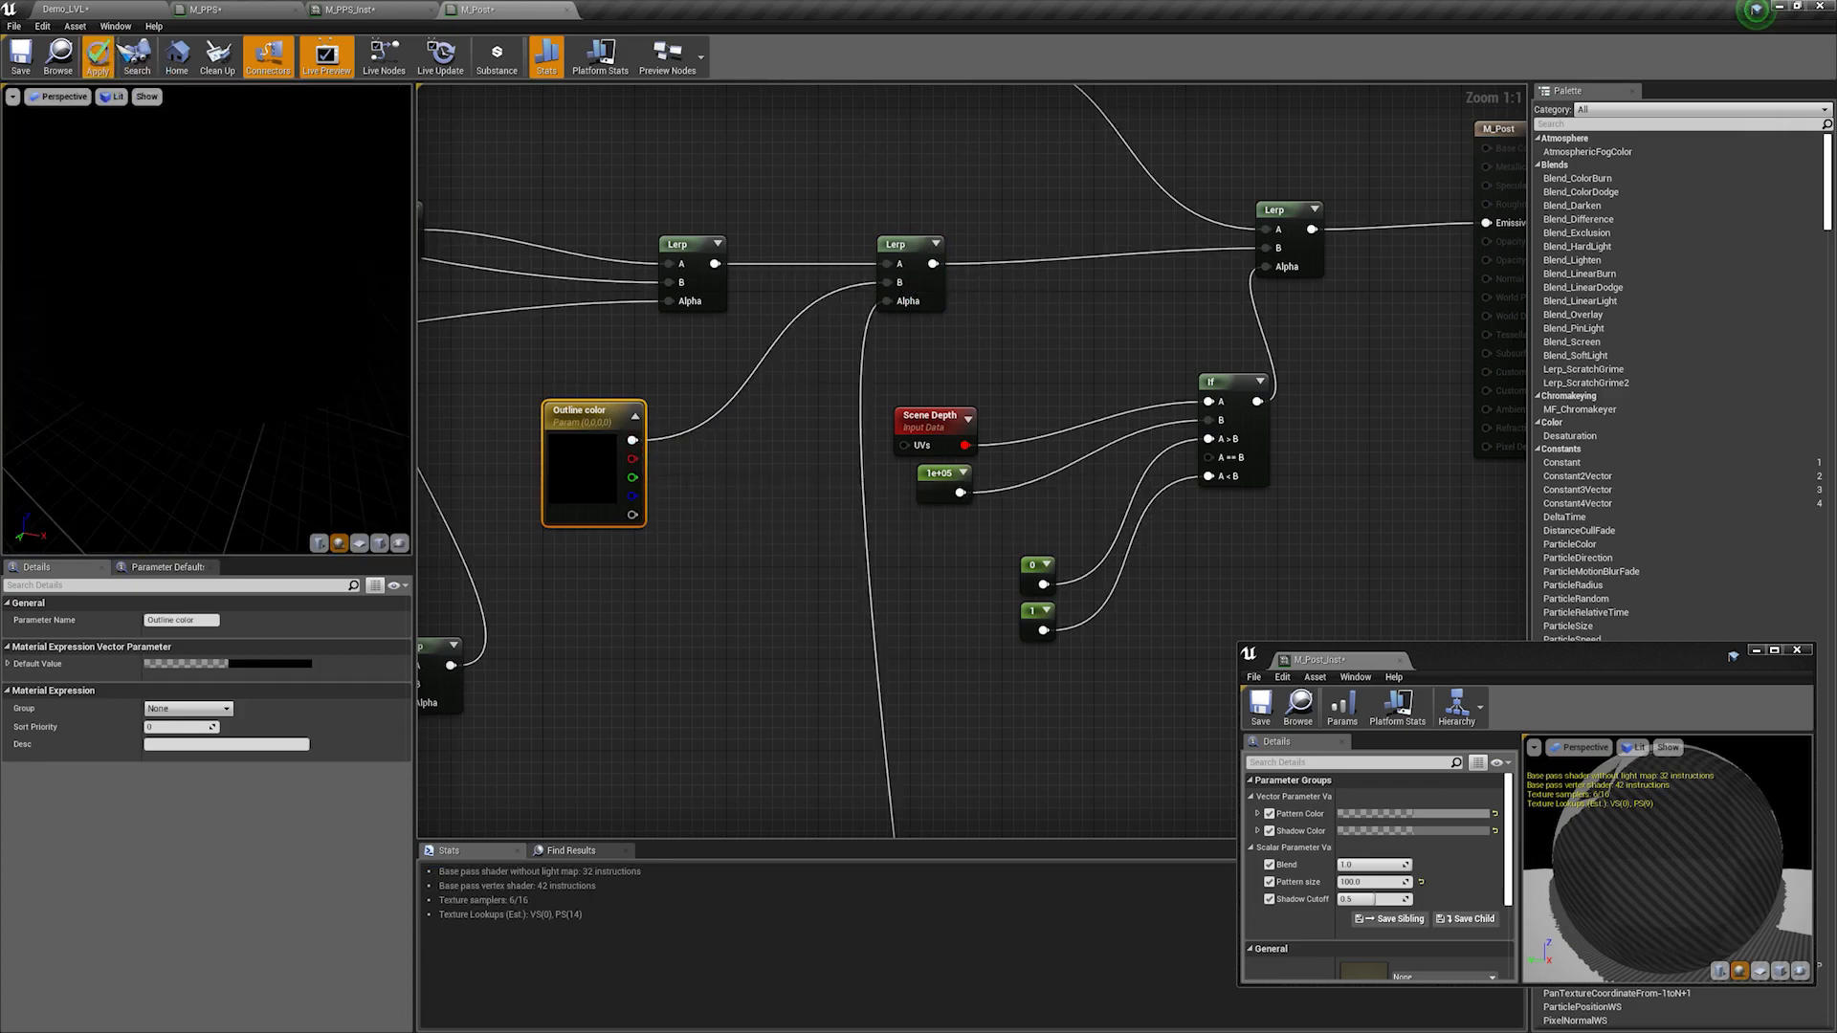
Step: With the Demo_LVL level showing, enable Mult, Outline size and pow in M_Post_Inst and set each to 1
click(145, 9)
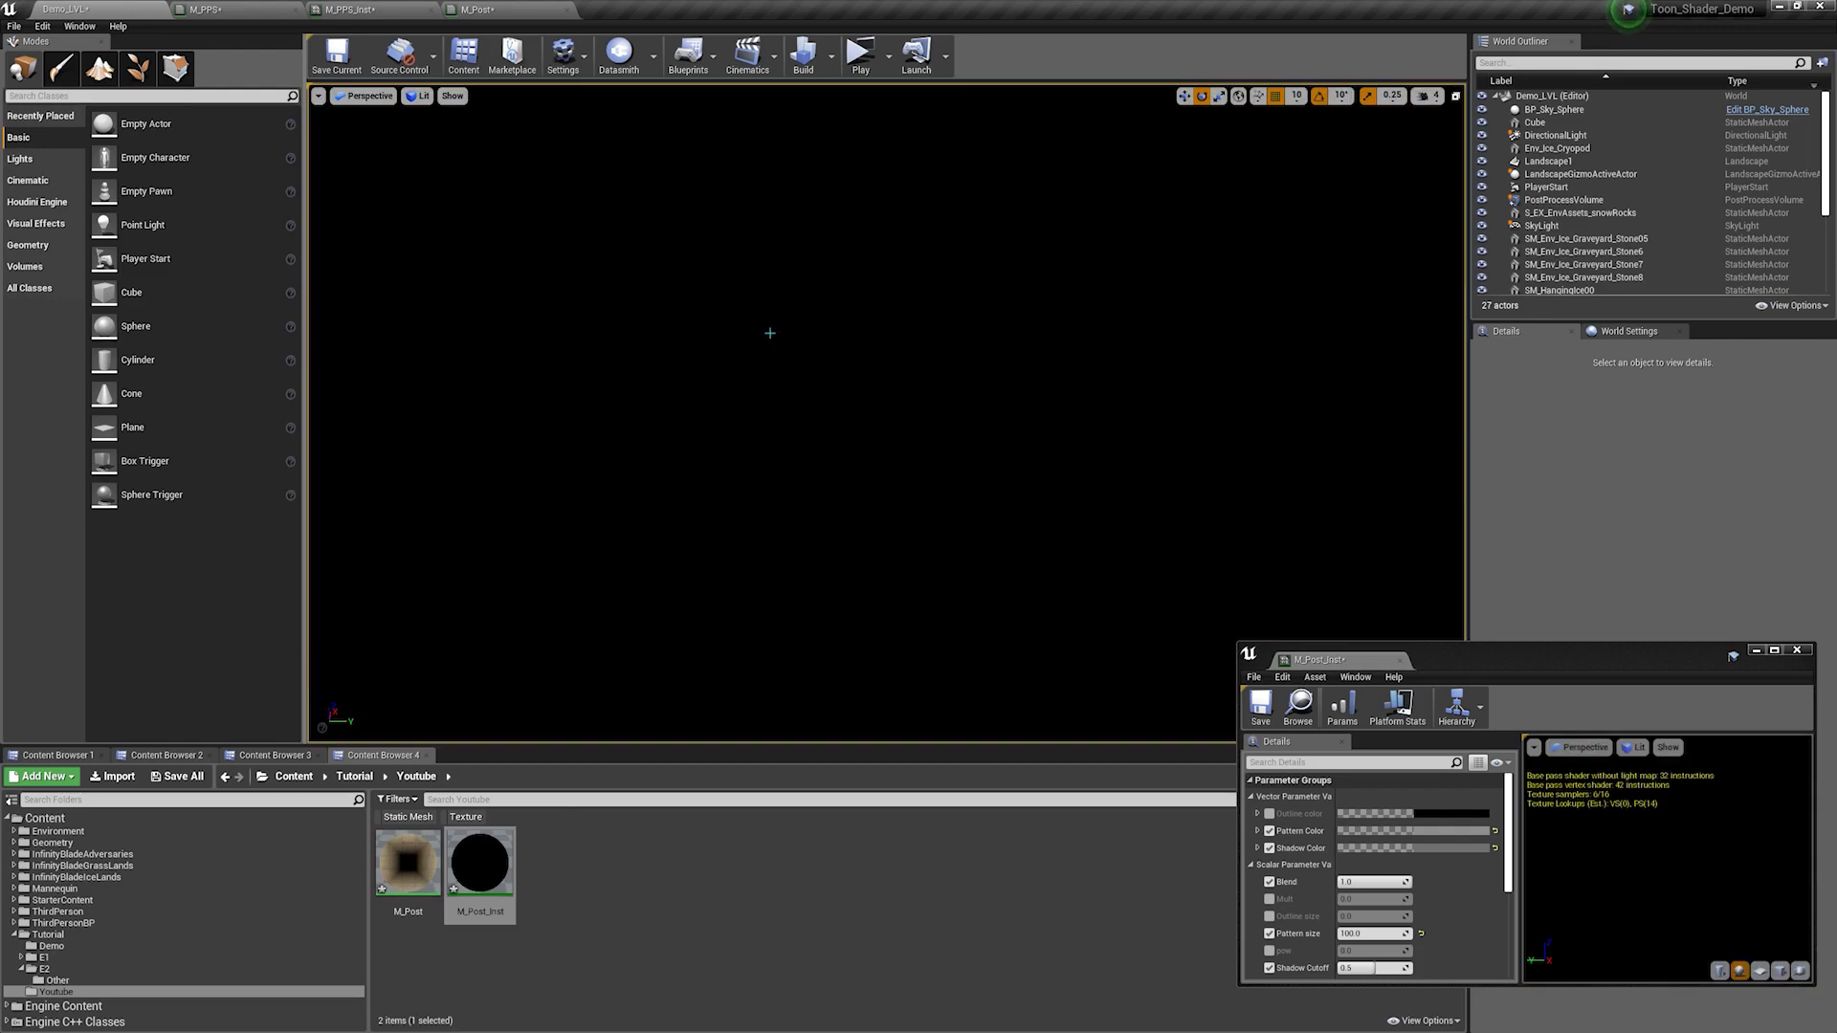
scroll(1349, 881, down, 2)
click(1270, 830)
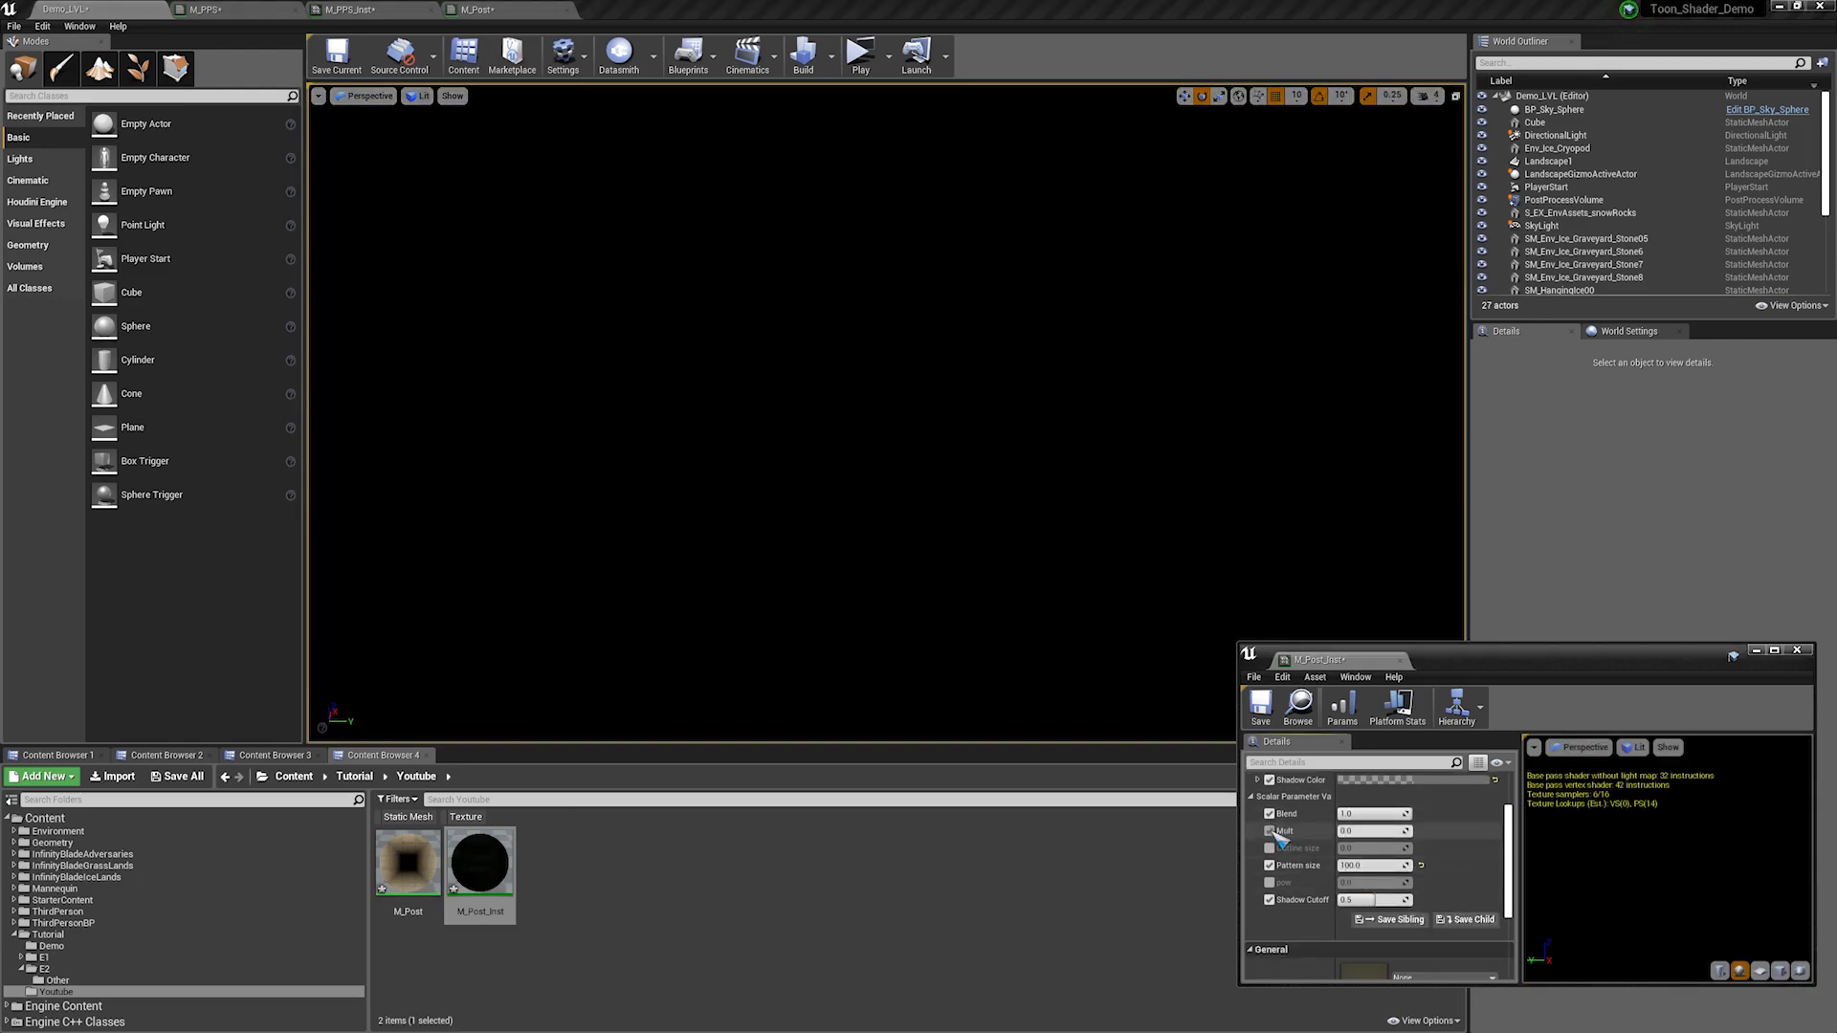
click(1269, 883)
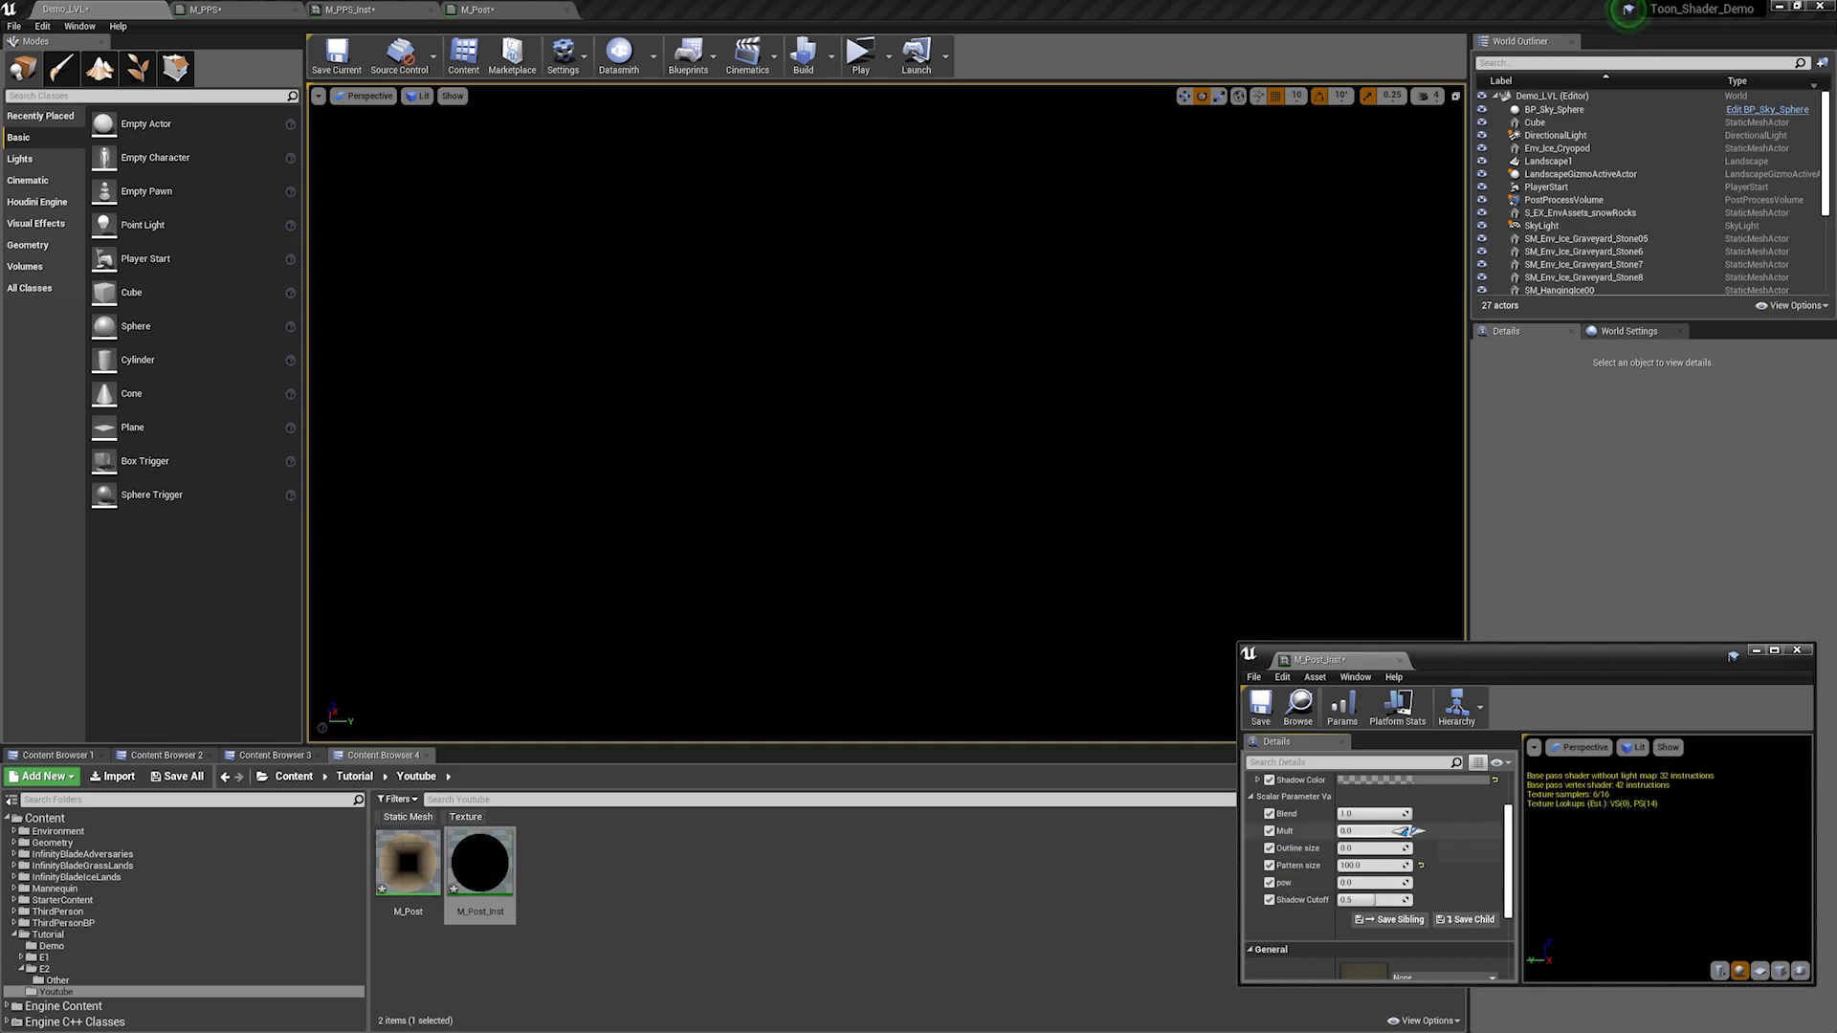
click(1346, 831)
text(1)
click(1359, 849)
text(1)
click(1360, 882)
text(1)
key(Return)
Step: Set the instance's pow parameter to 3 and its Mult parameter to 0.01
right_drag(1000, 576, 863, 500)
key(w)
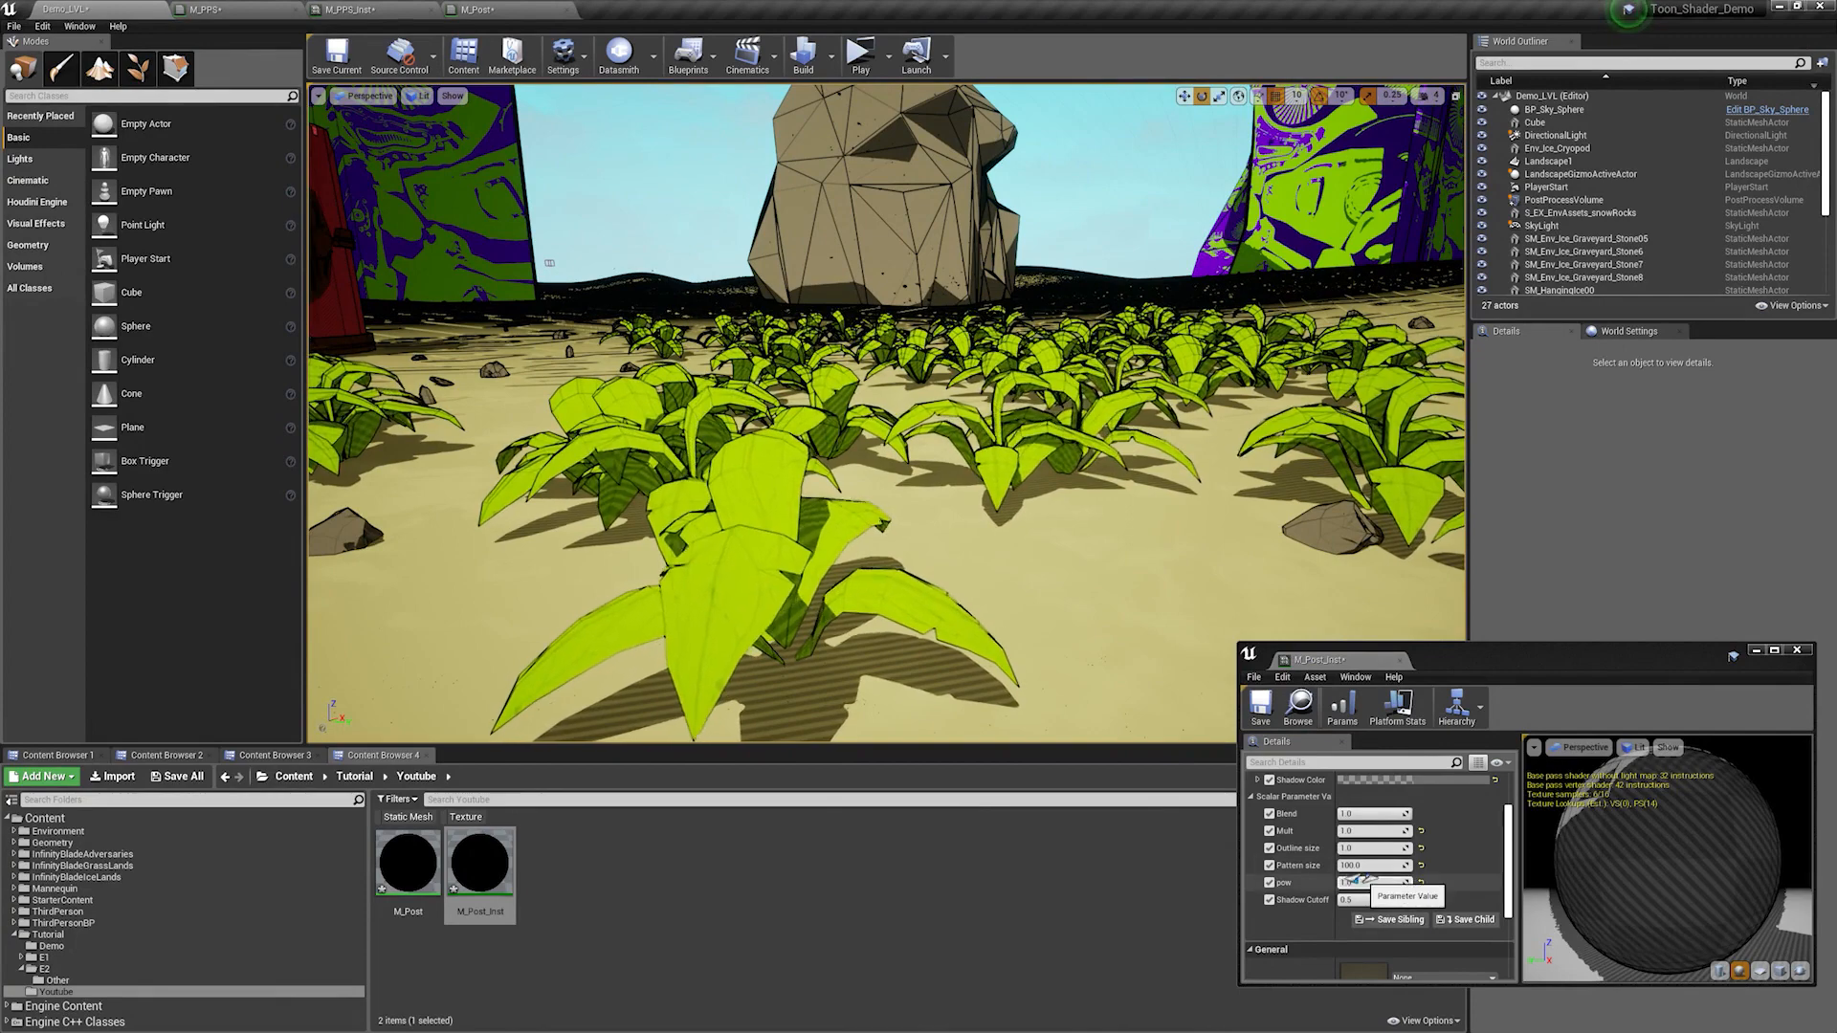
click(1360, 883)
key(Return)
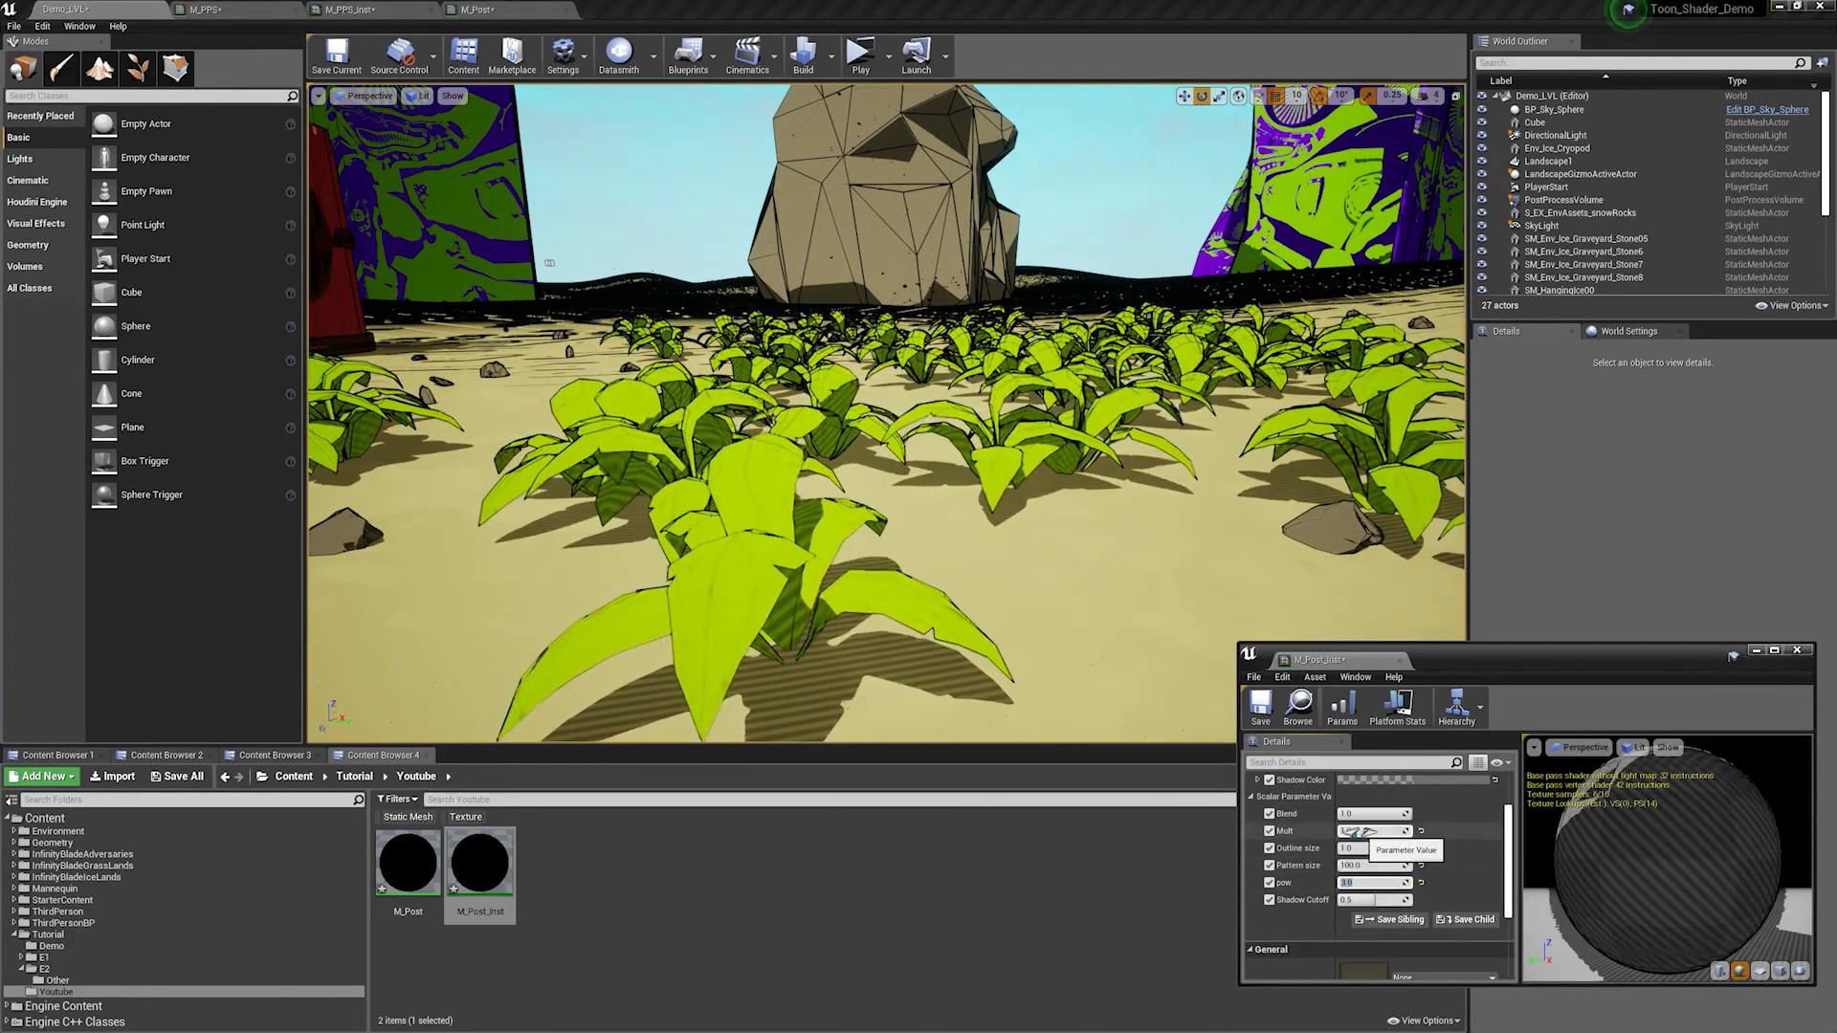
text(0.01)
key(Return)
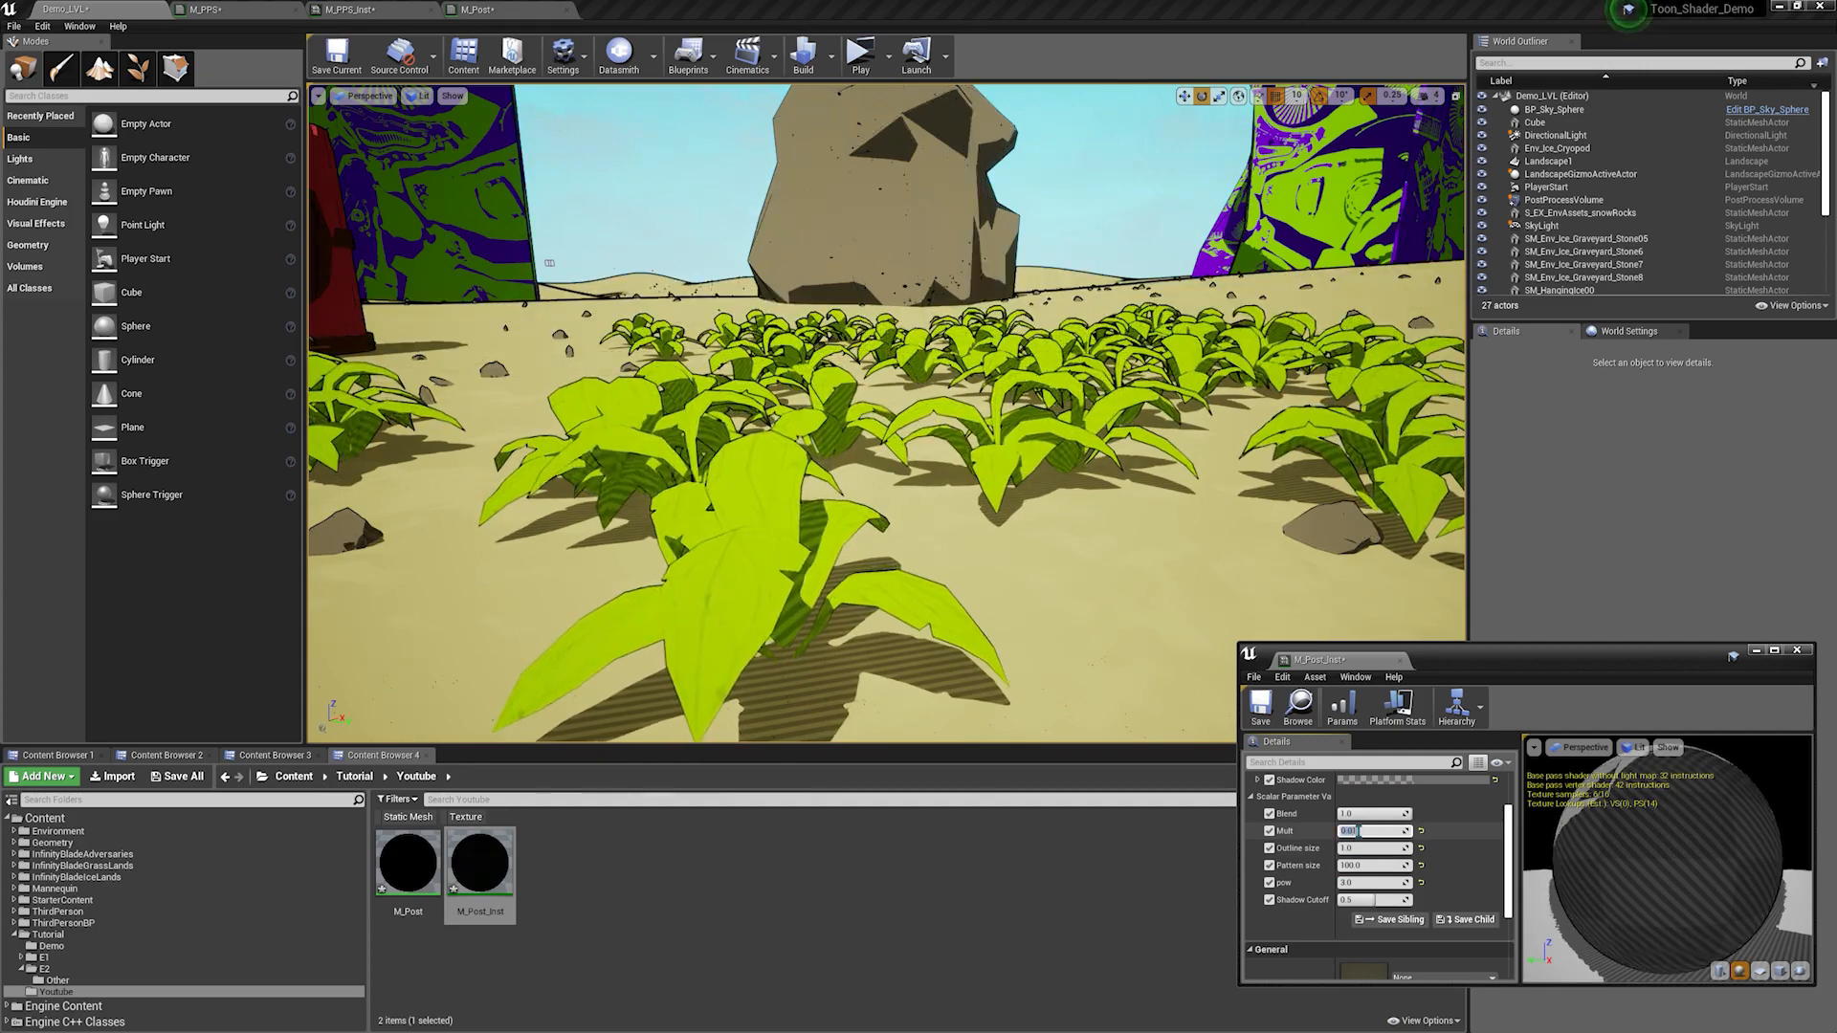
Step: Try a larger Outline size on the plants, and set the parameter back to 1
right_drag(1061, 493, 1060, 550)
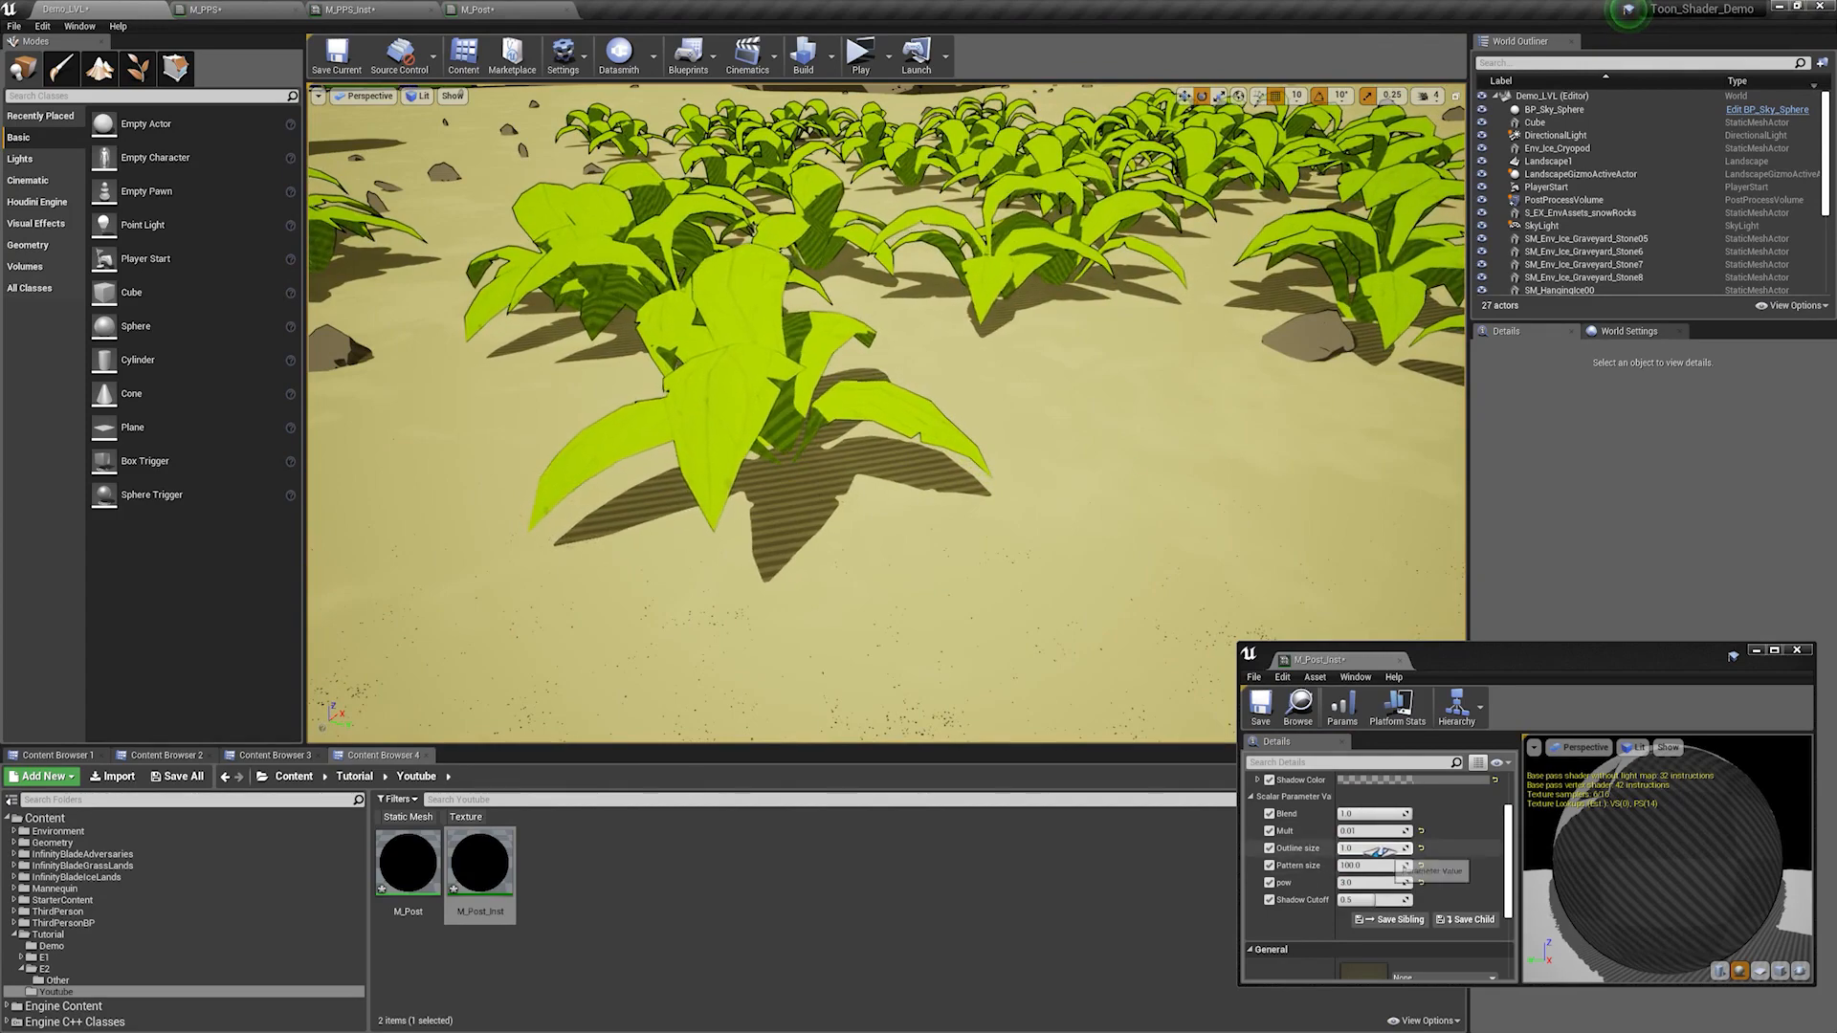
drag(1380, 851, 1411, 850)
right_drag(1092, 391, 1066, 333)
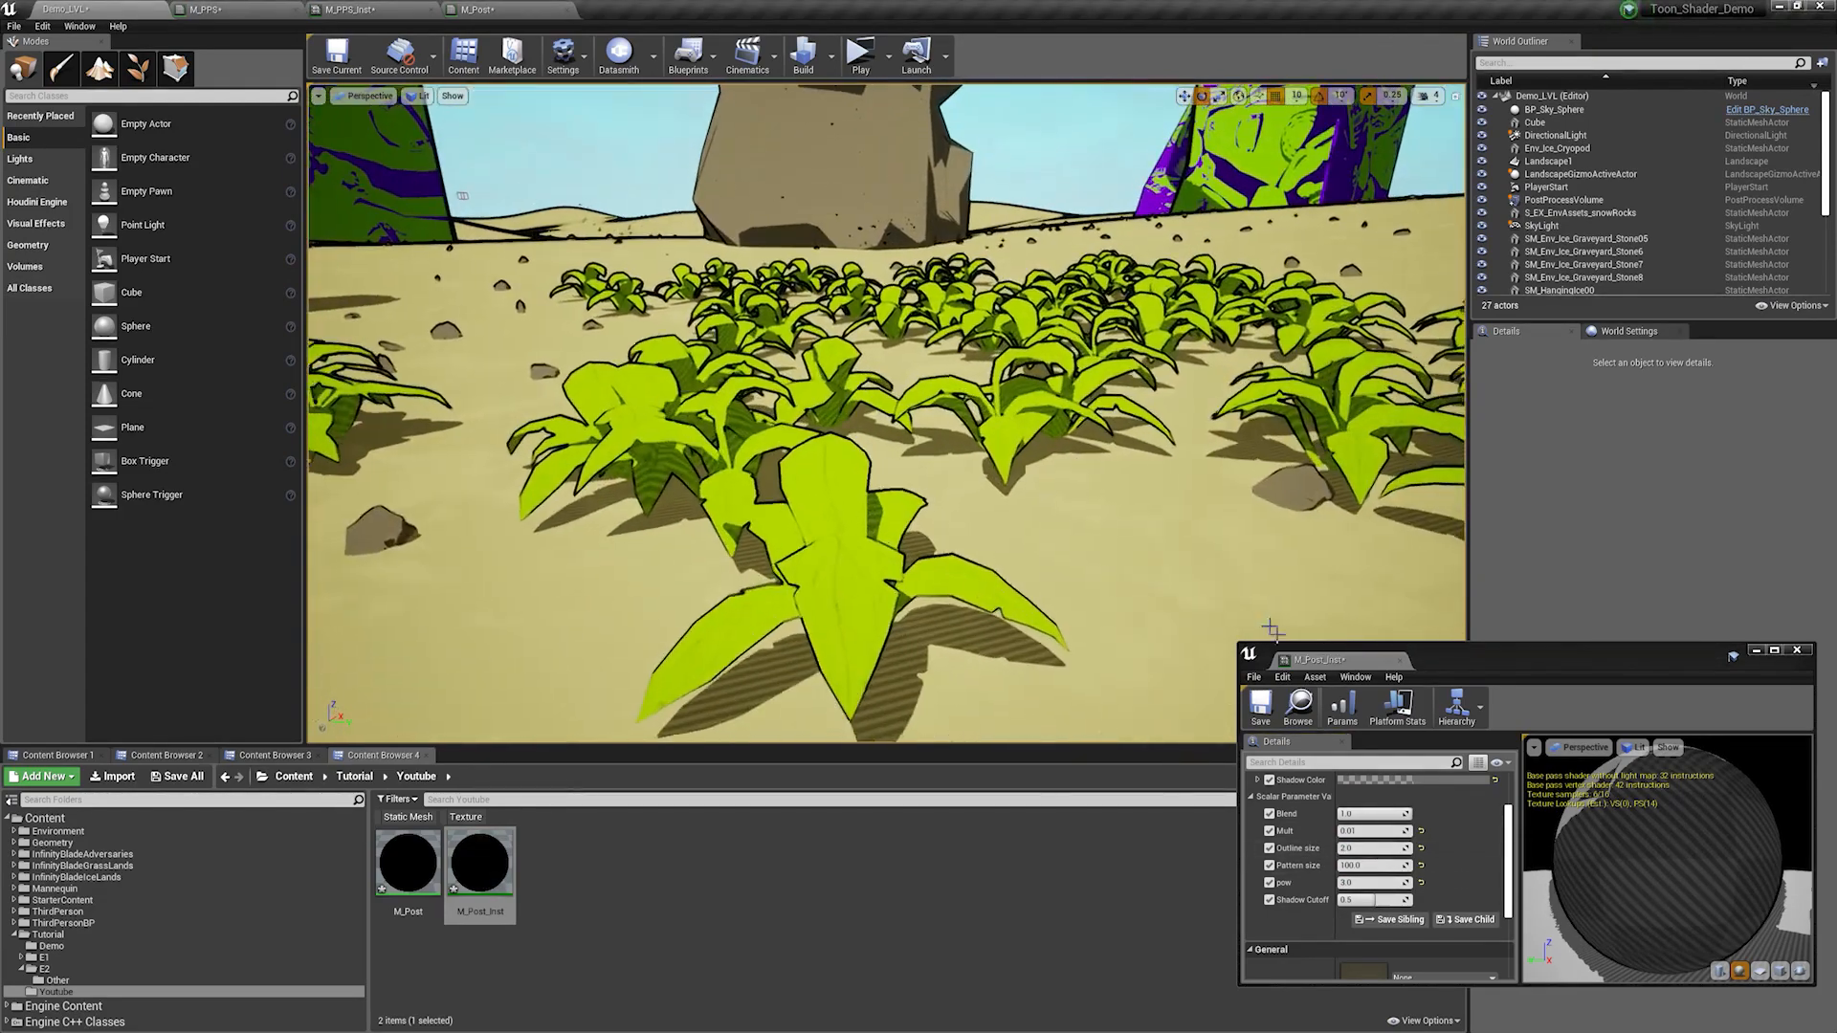
click(1369, 848)
key(Return)
Step: Set the instance's Mult parameter to 0.04
click(1370, 832)
key(Return)
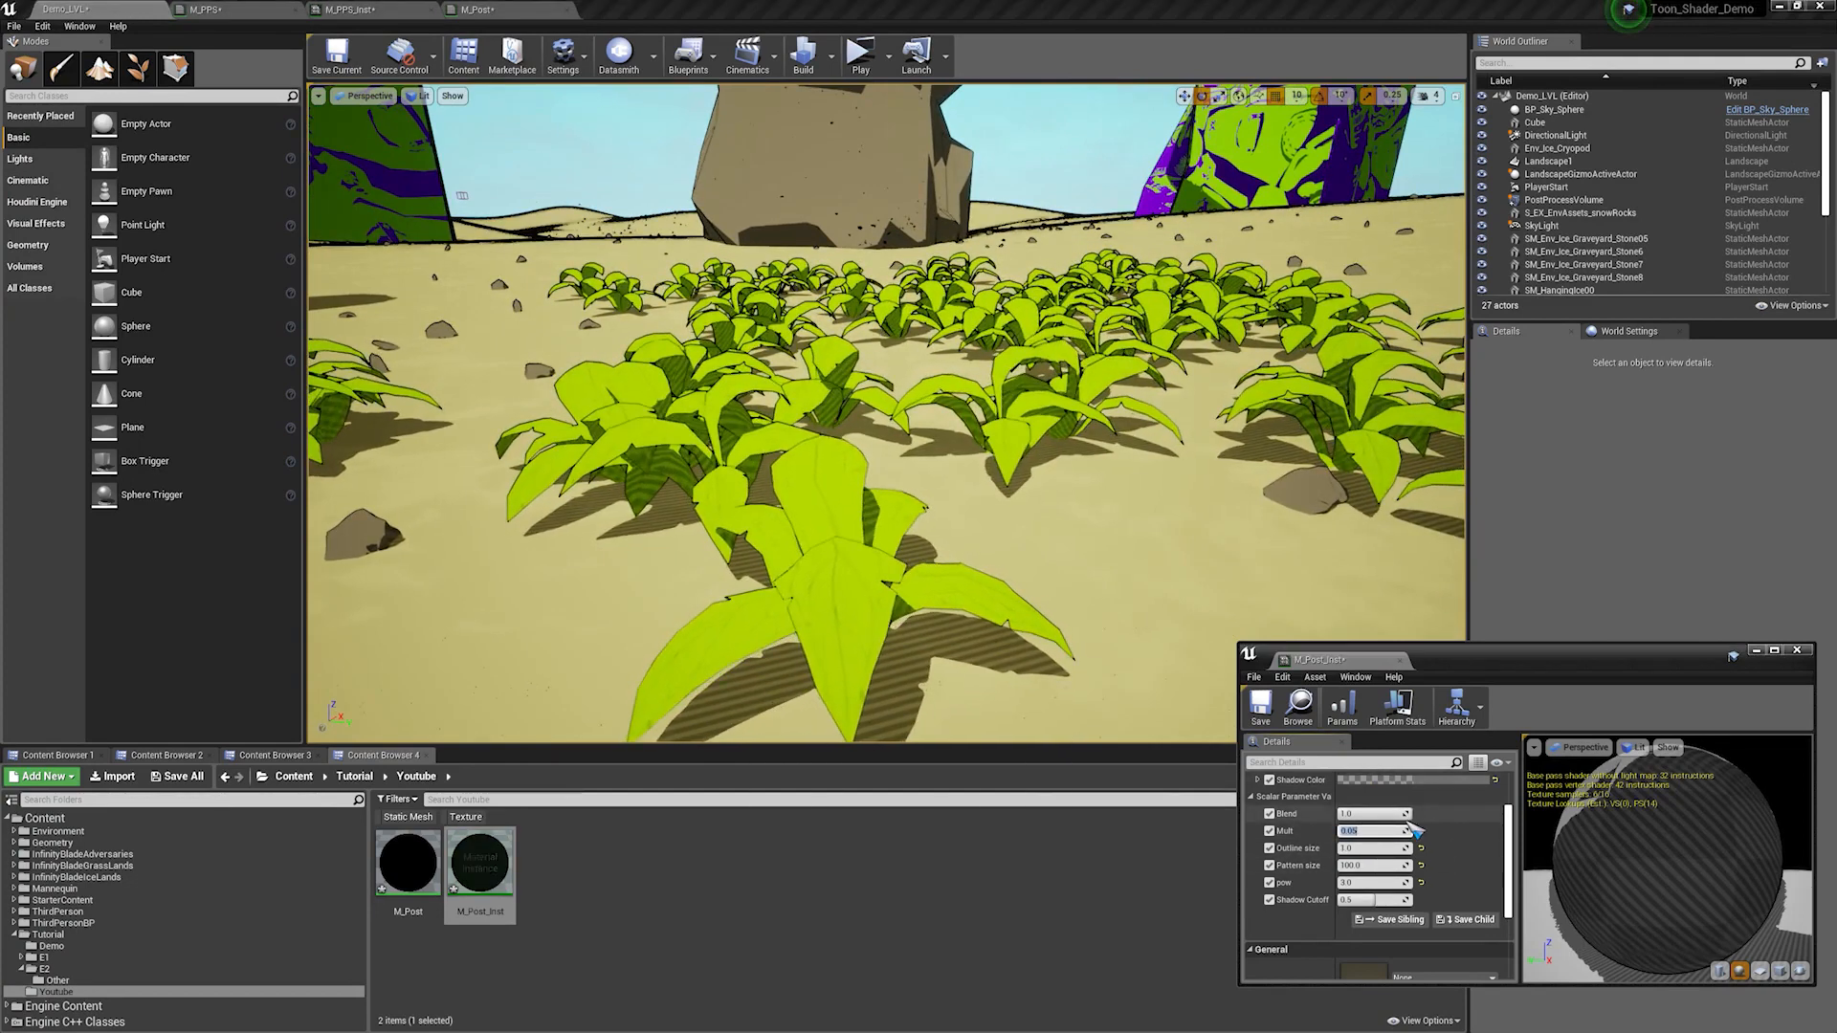
text(0.04)
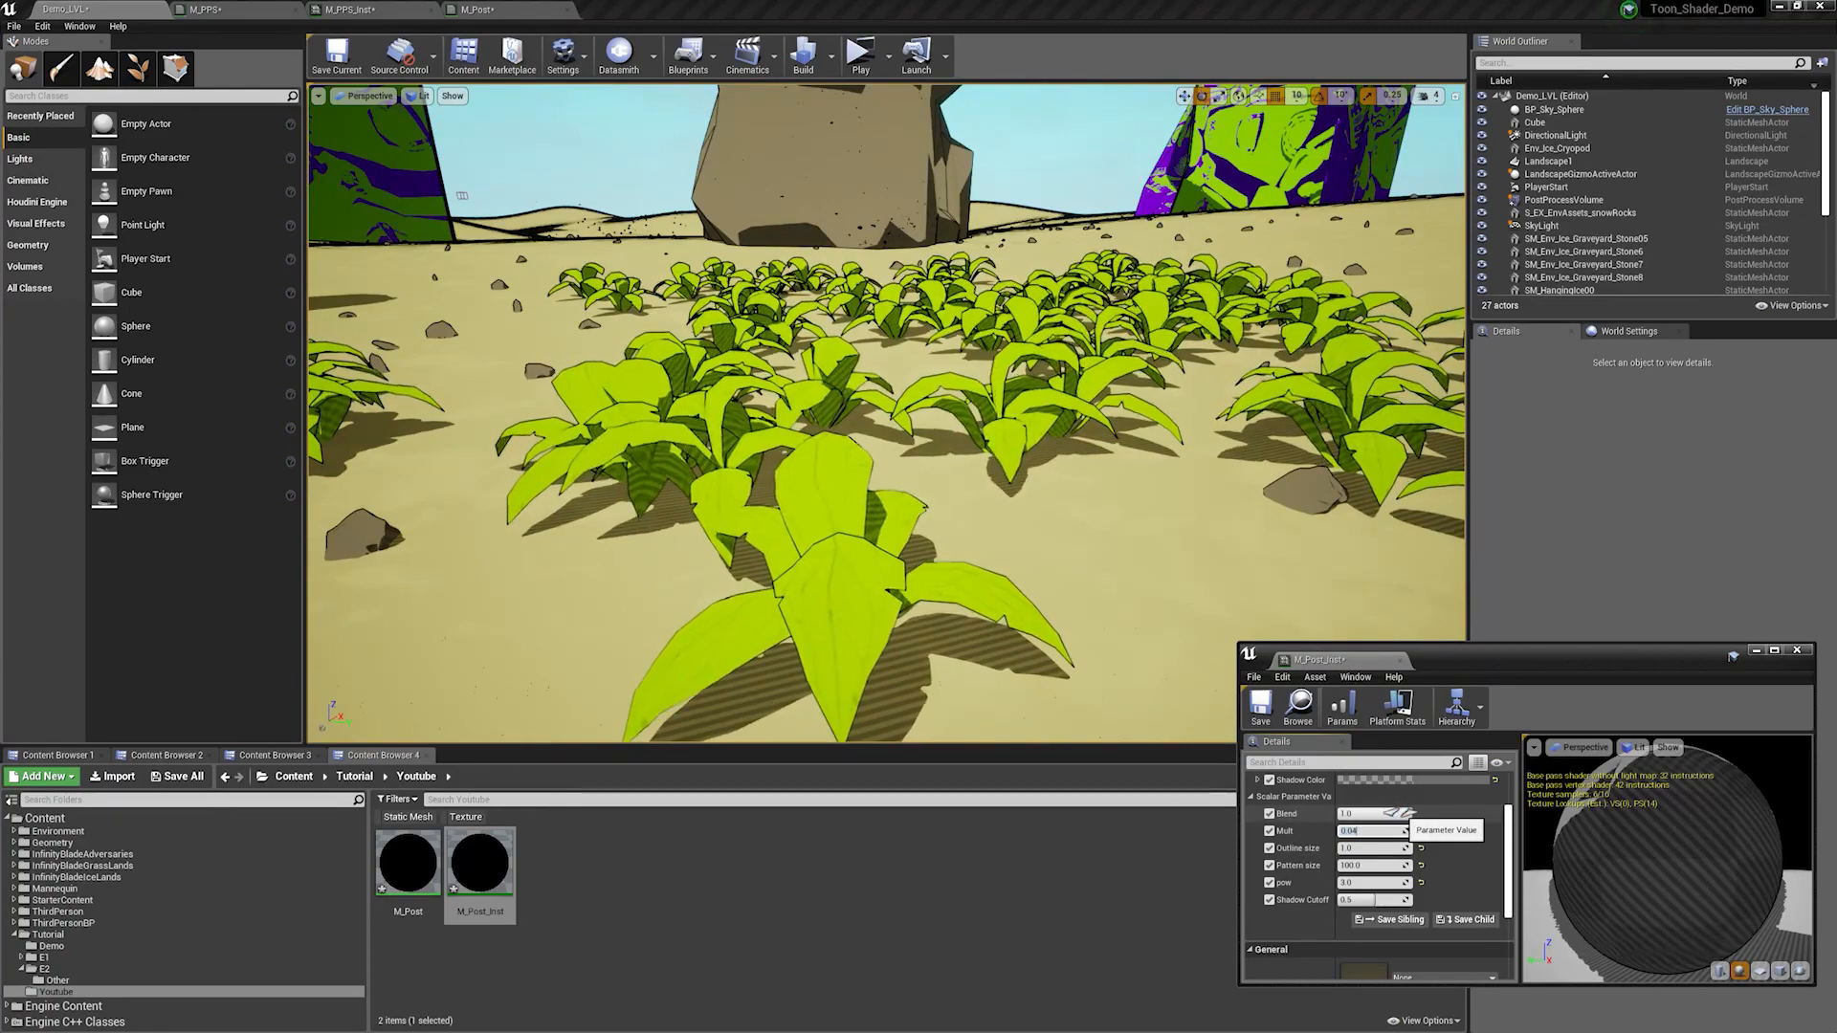
key(Return)
Step: Enable Outline color in M_Post_Inst, try orange-red and green outlines on the pillars, and restore the color to black
right_drag(895, 584, 1096, 574)
key(w)
scroll(1438, 810, up, 2)
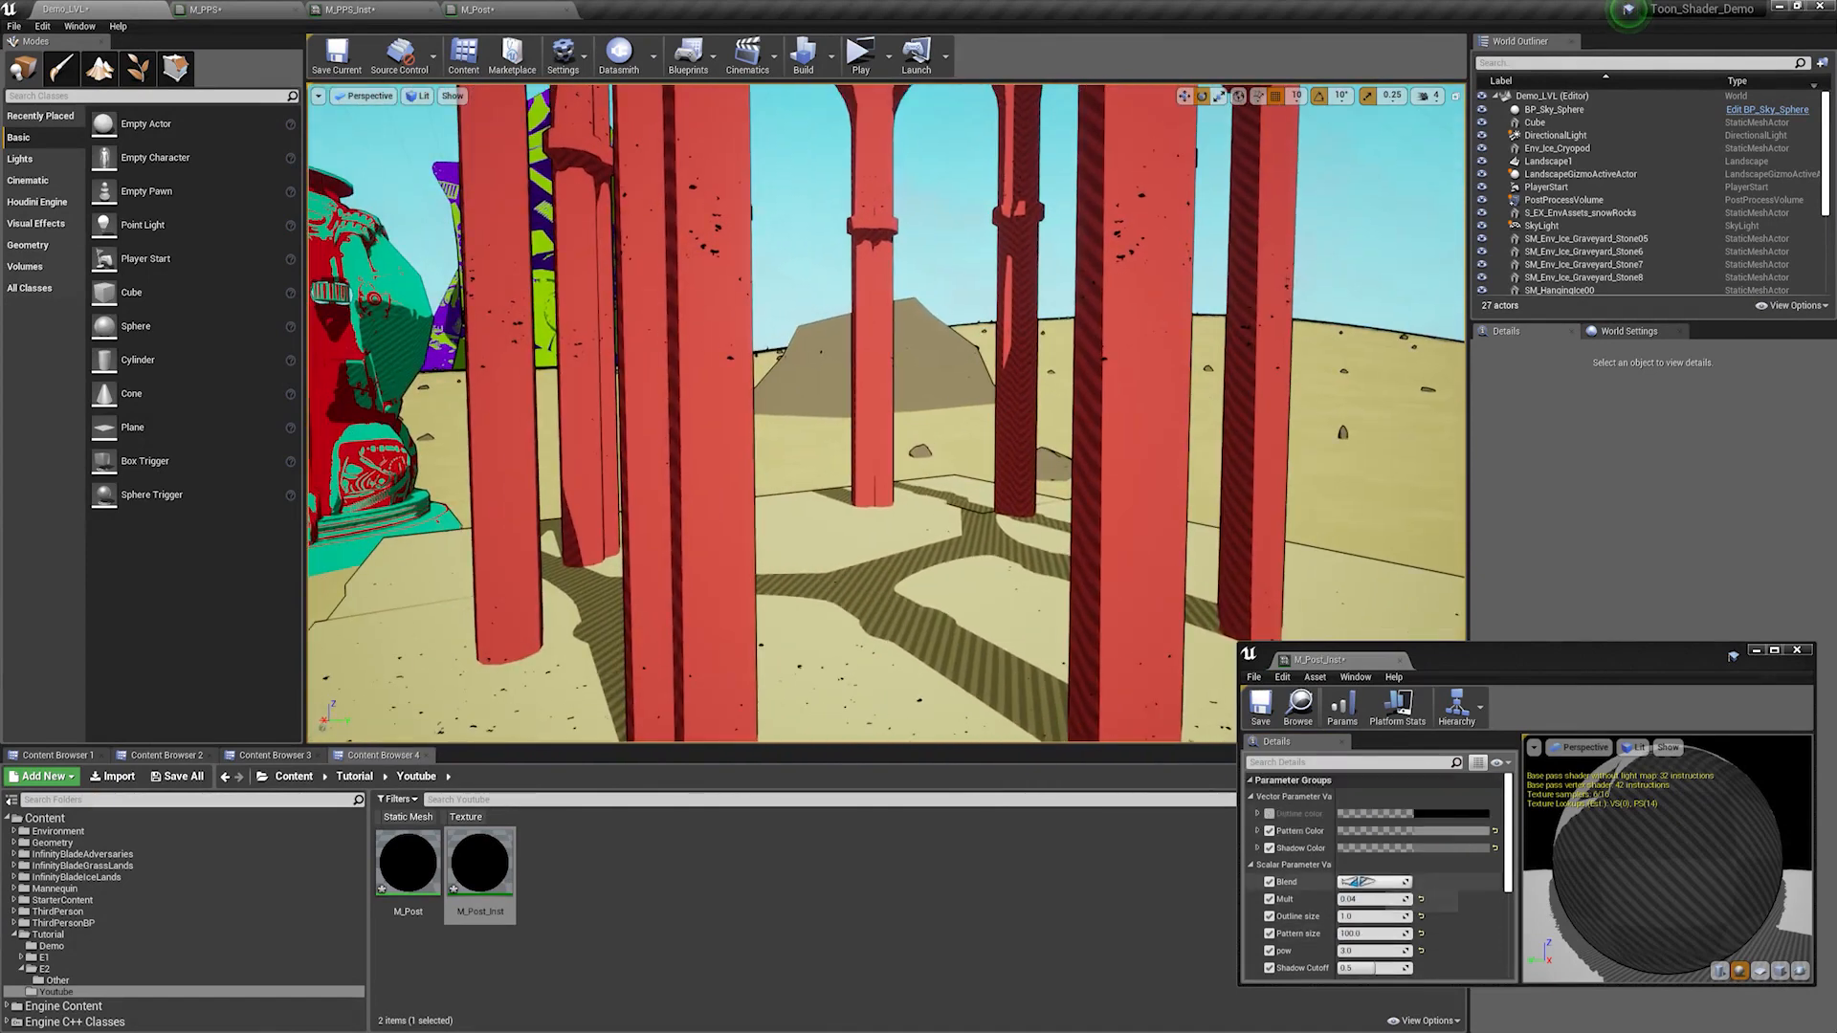
click(1282, 815)
click(1273, 814)
click(1486, 815)
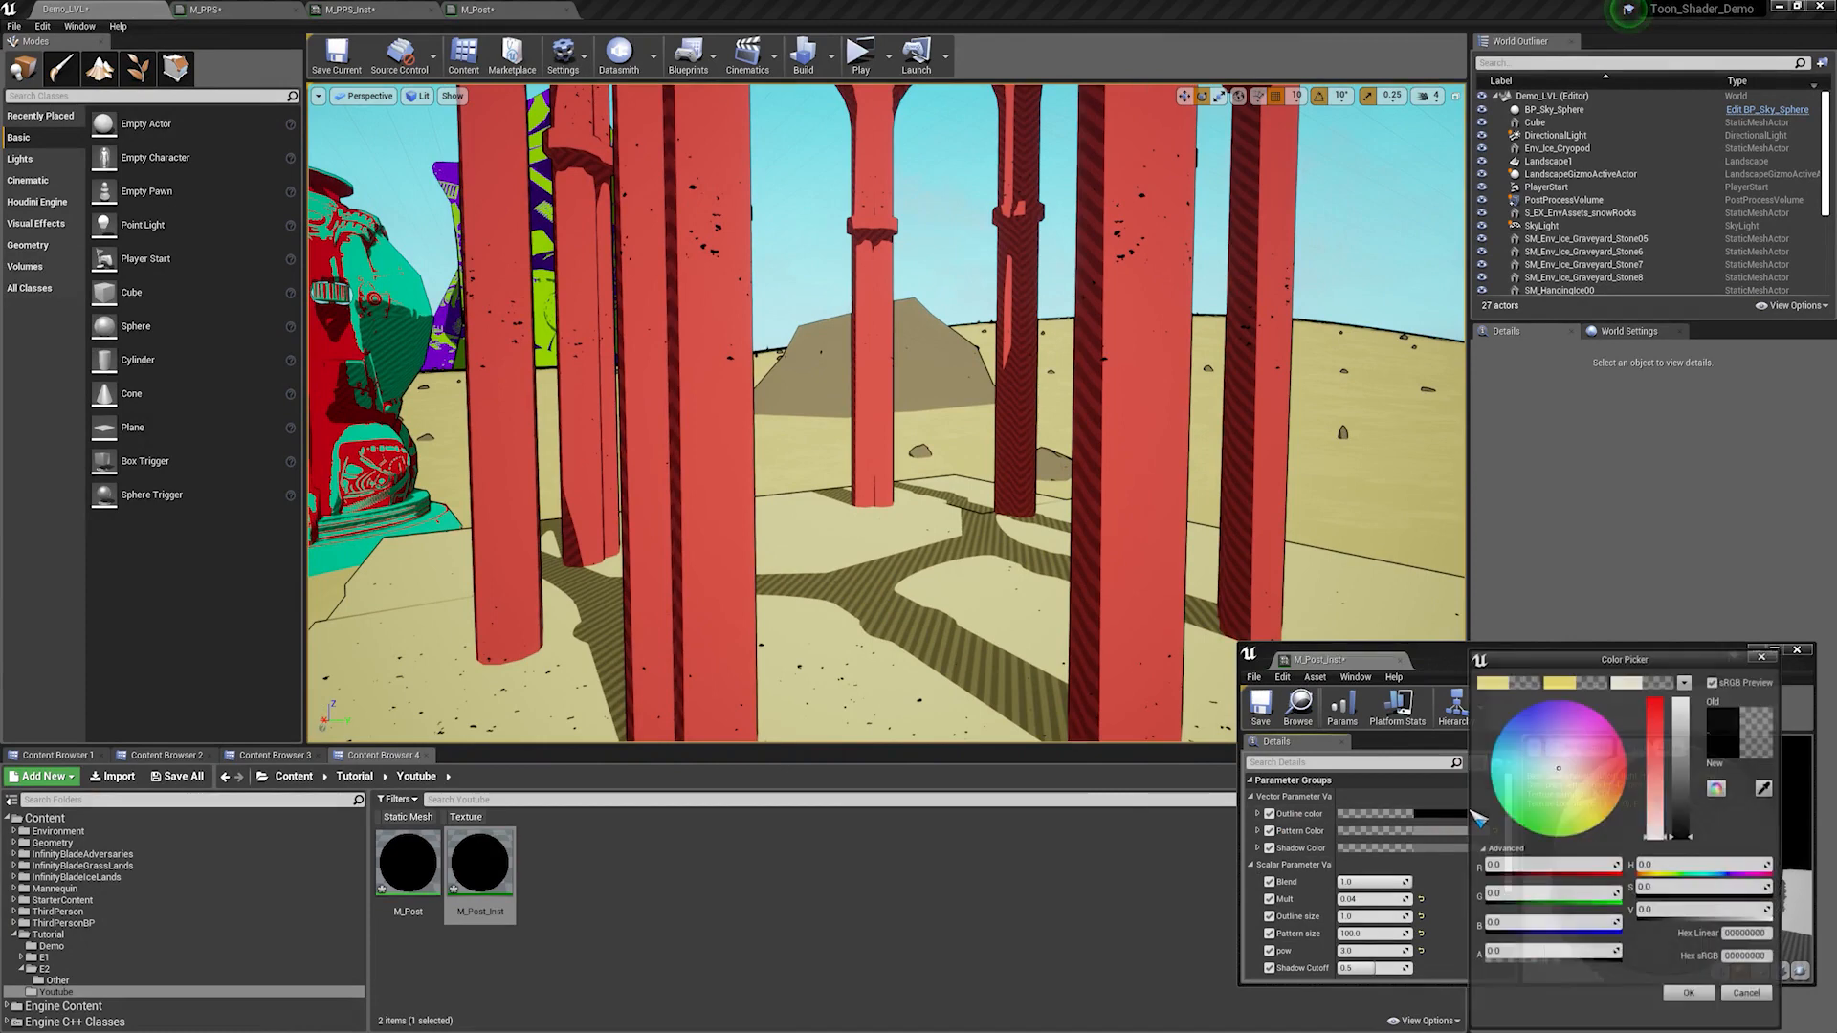
drag(1683, 777, 1682, 651)
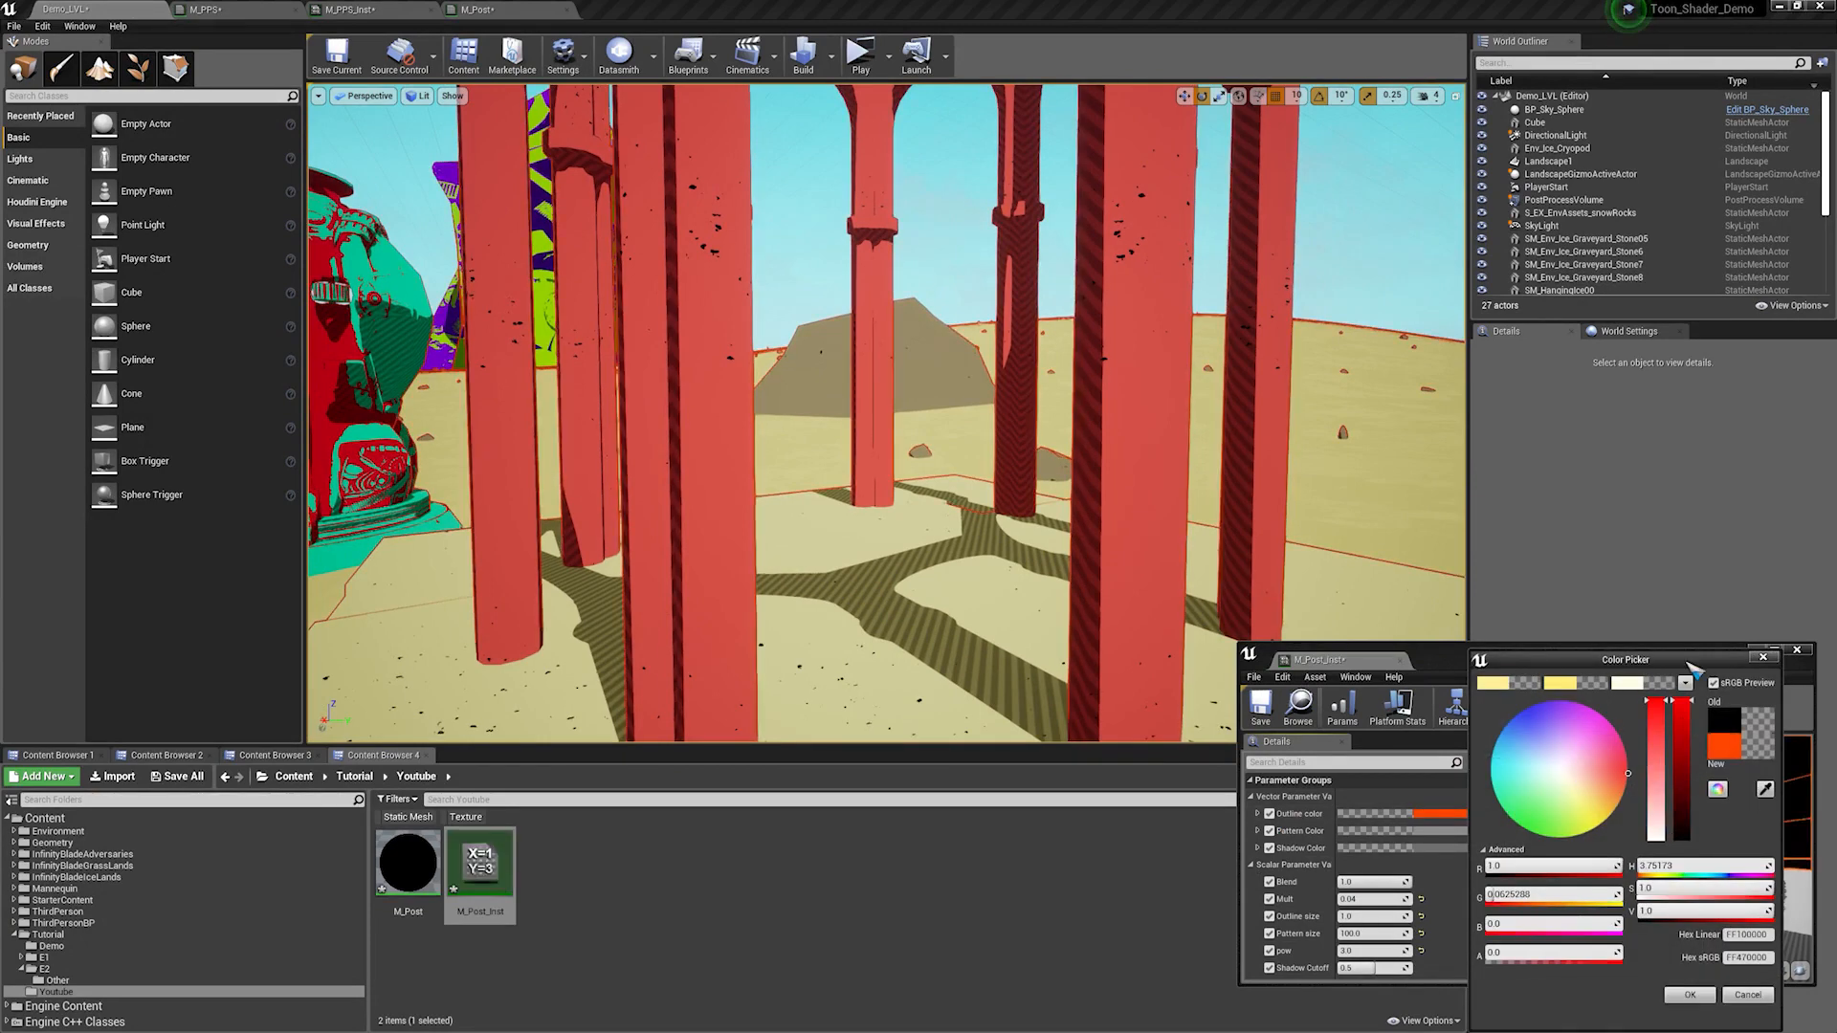
mouse_move(1585, 725)
mouse_down()
mouse_move(1502, 724)
mouse_move(1435, 848)
mouse_up()
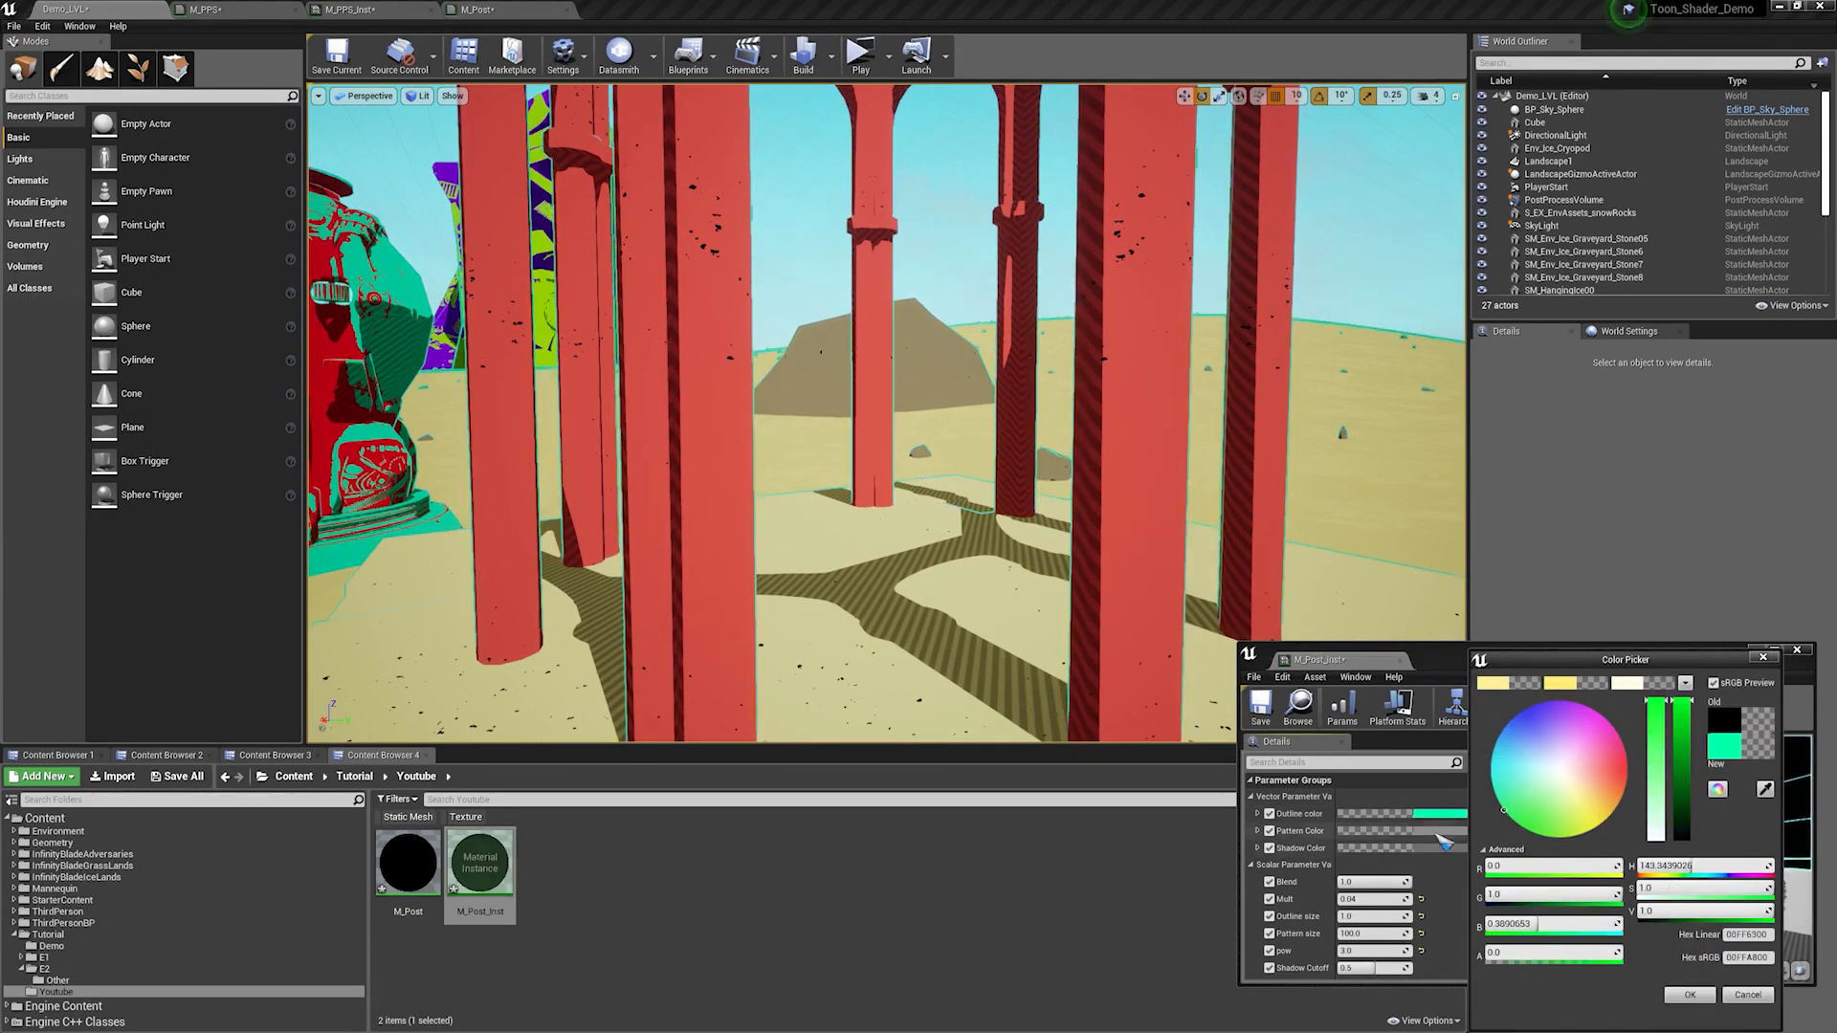
click(1620, 754)
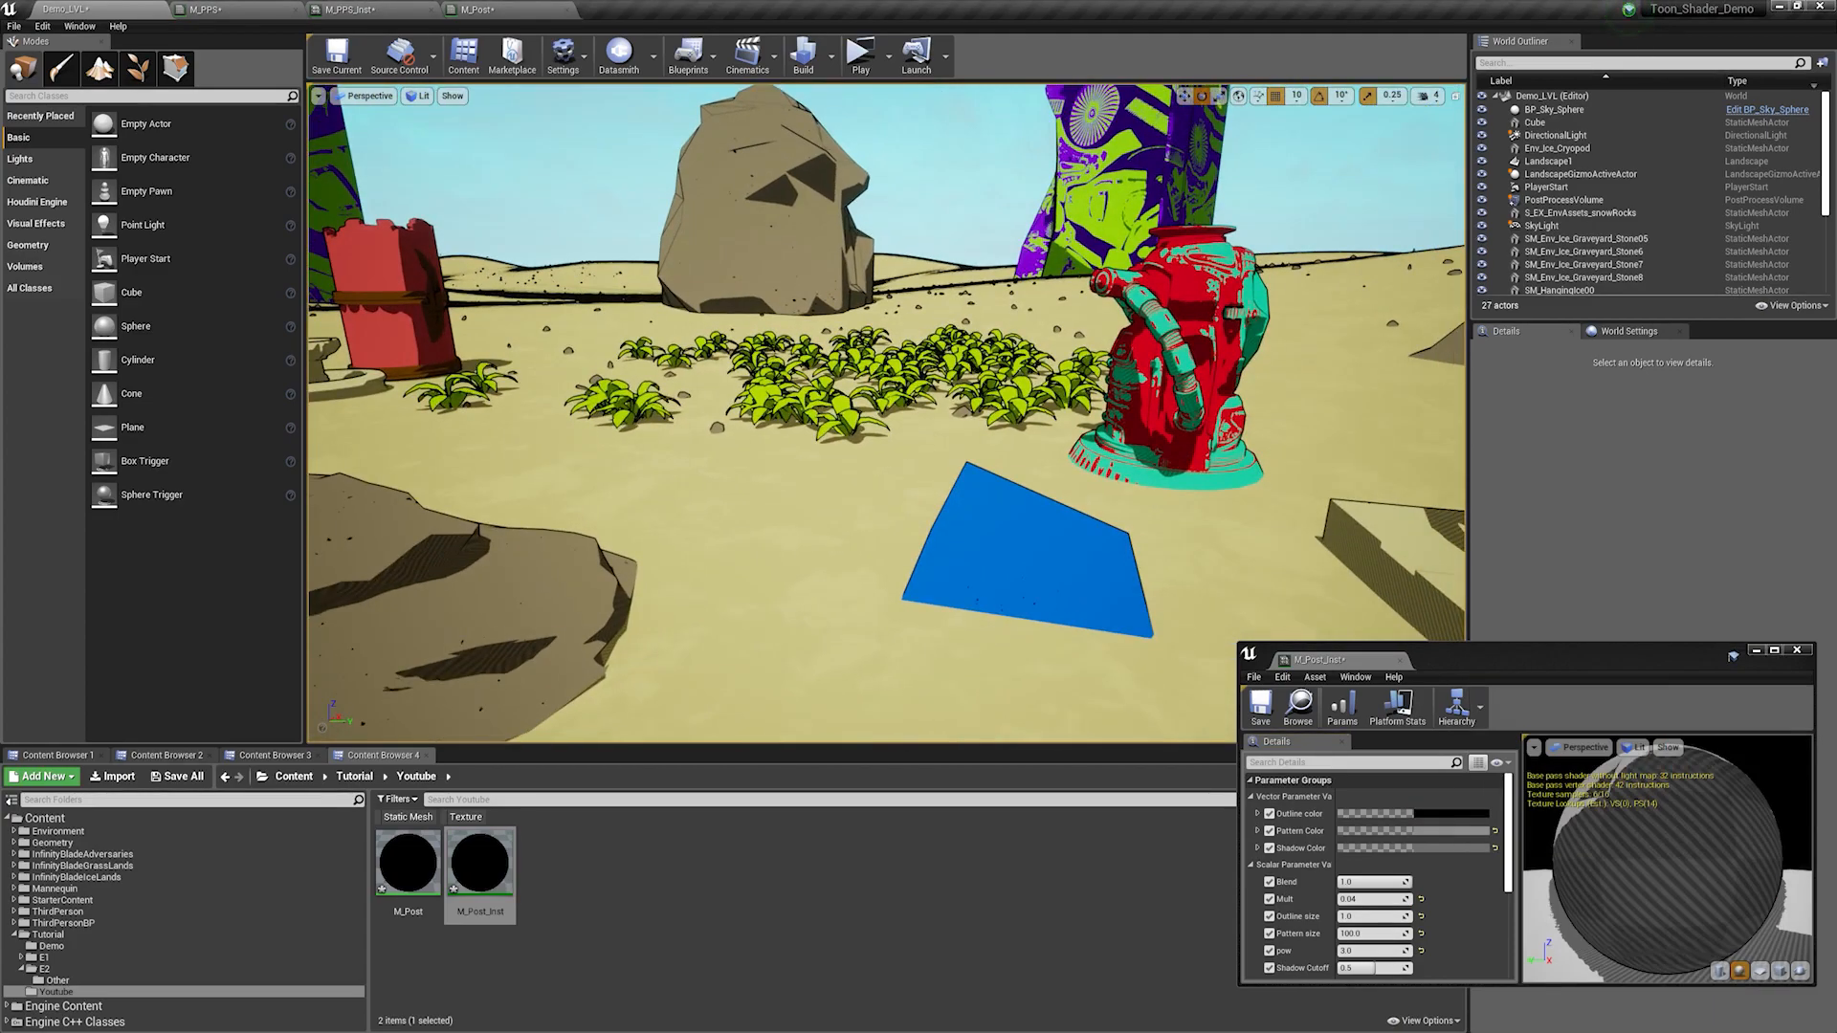
Step: Select the landscape near the plants and open its material instance M_Land_Inst and the parent material M_Land
right_drag(886, 411, 1129, 393)
key(w)
right_drag(957, 402, 854, 511)
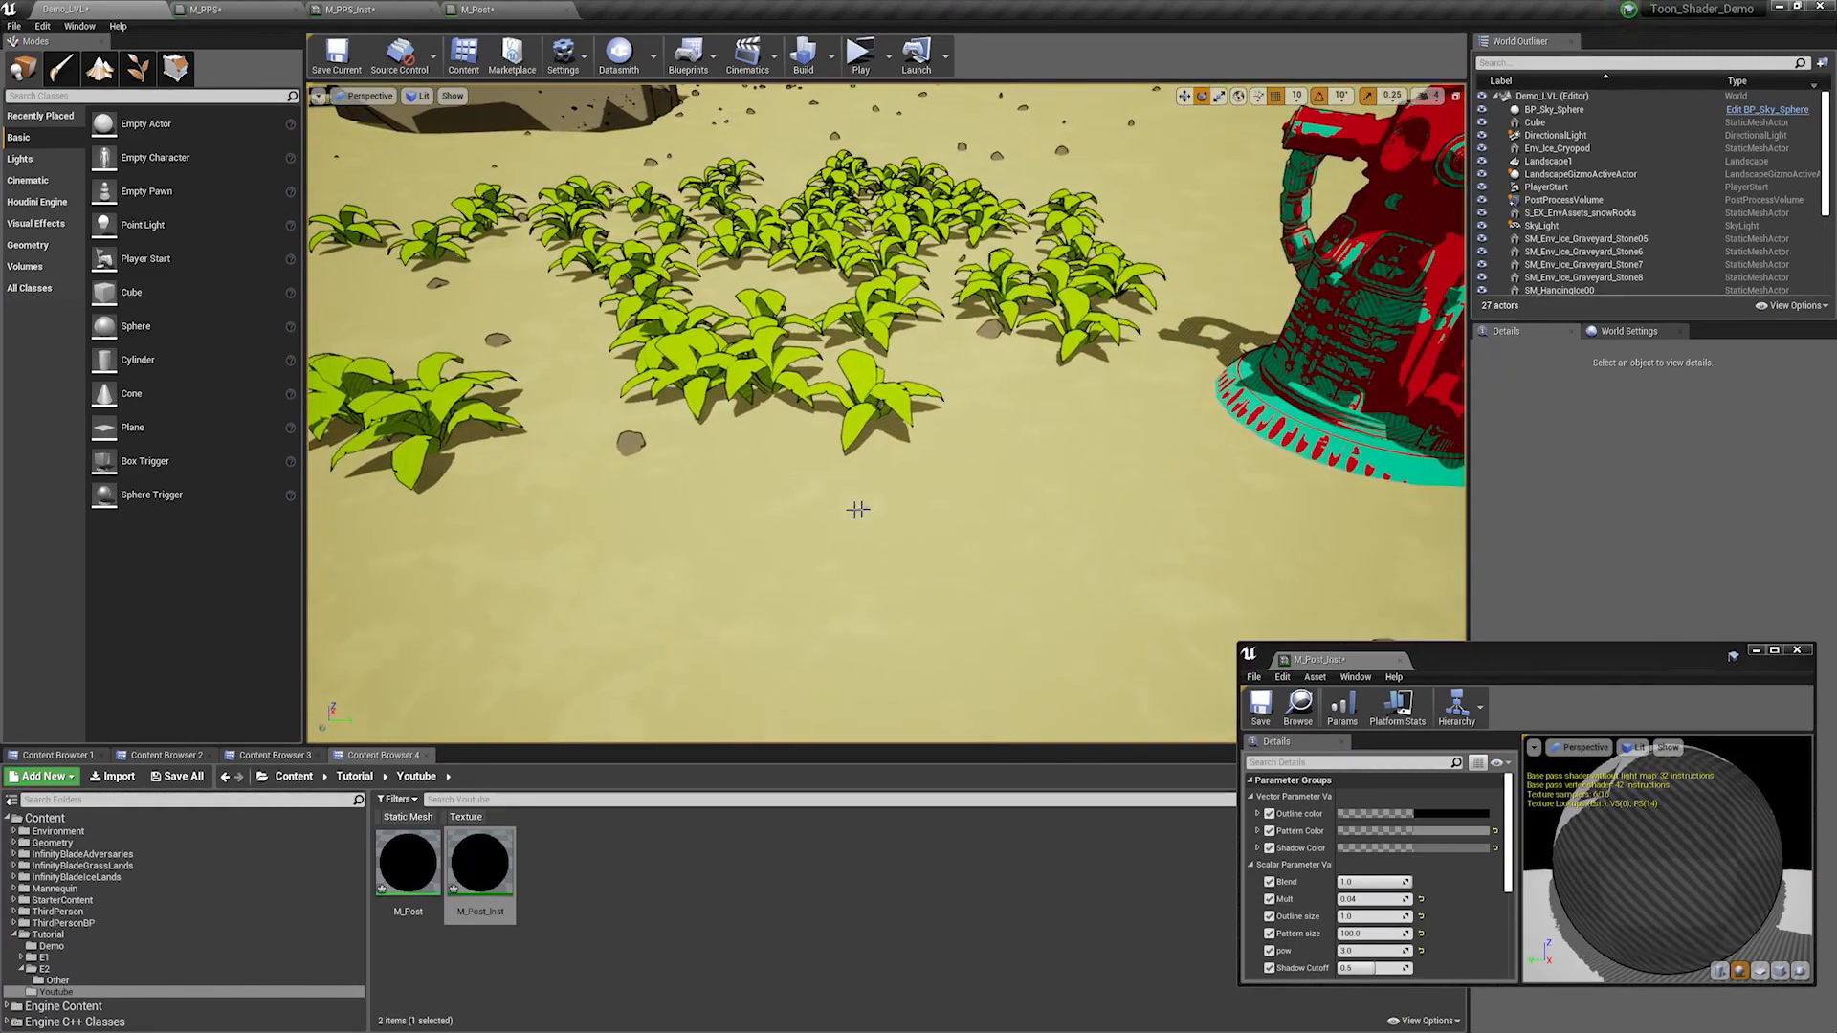
click(854, 511)
drag(1492, 659, 1196, 718)
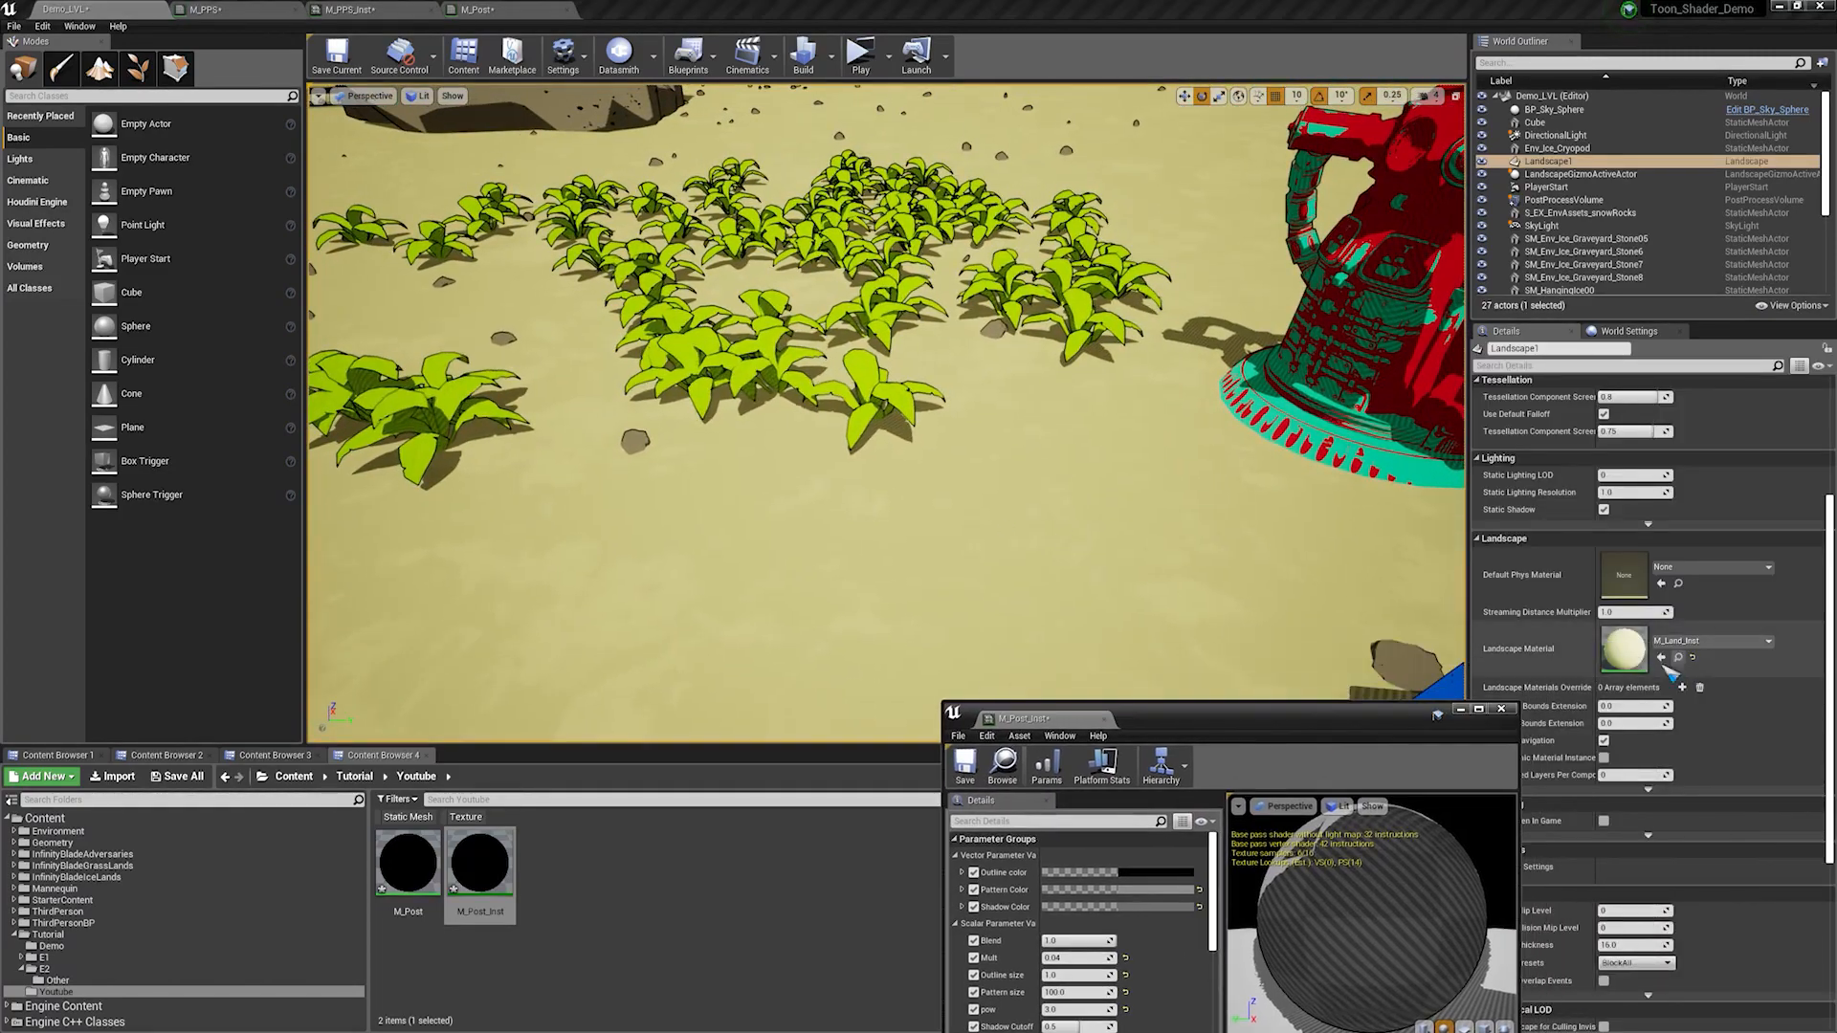
double_click(1638, 644)
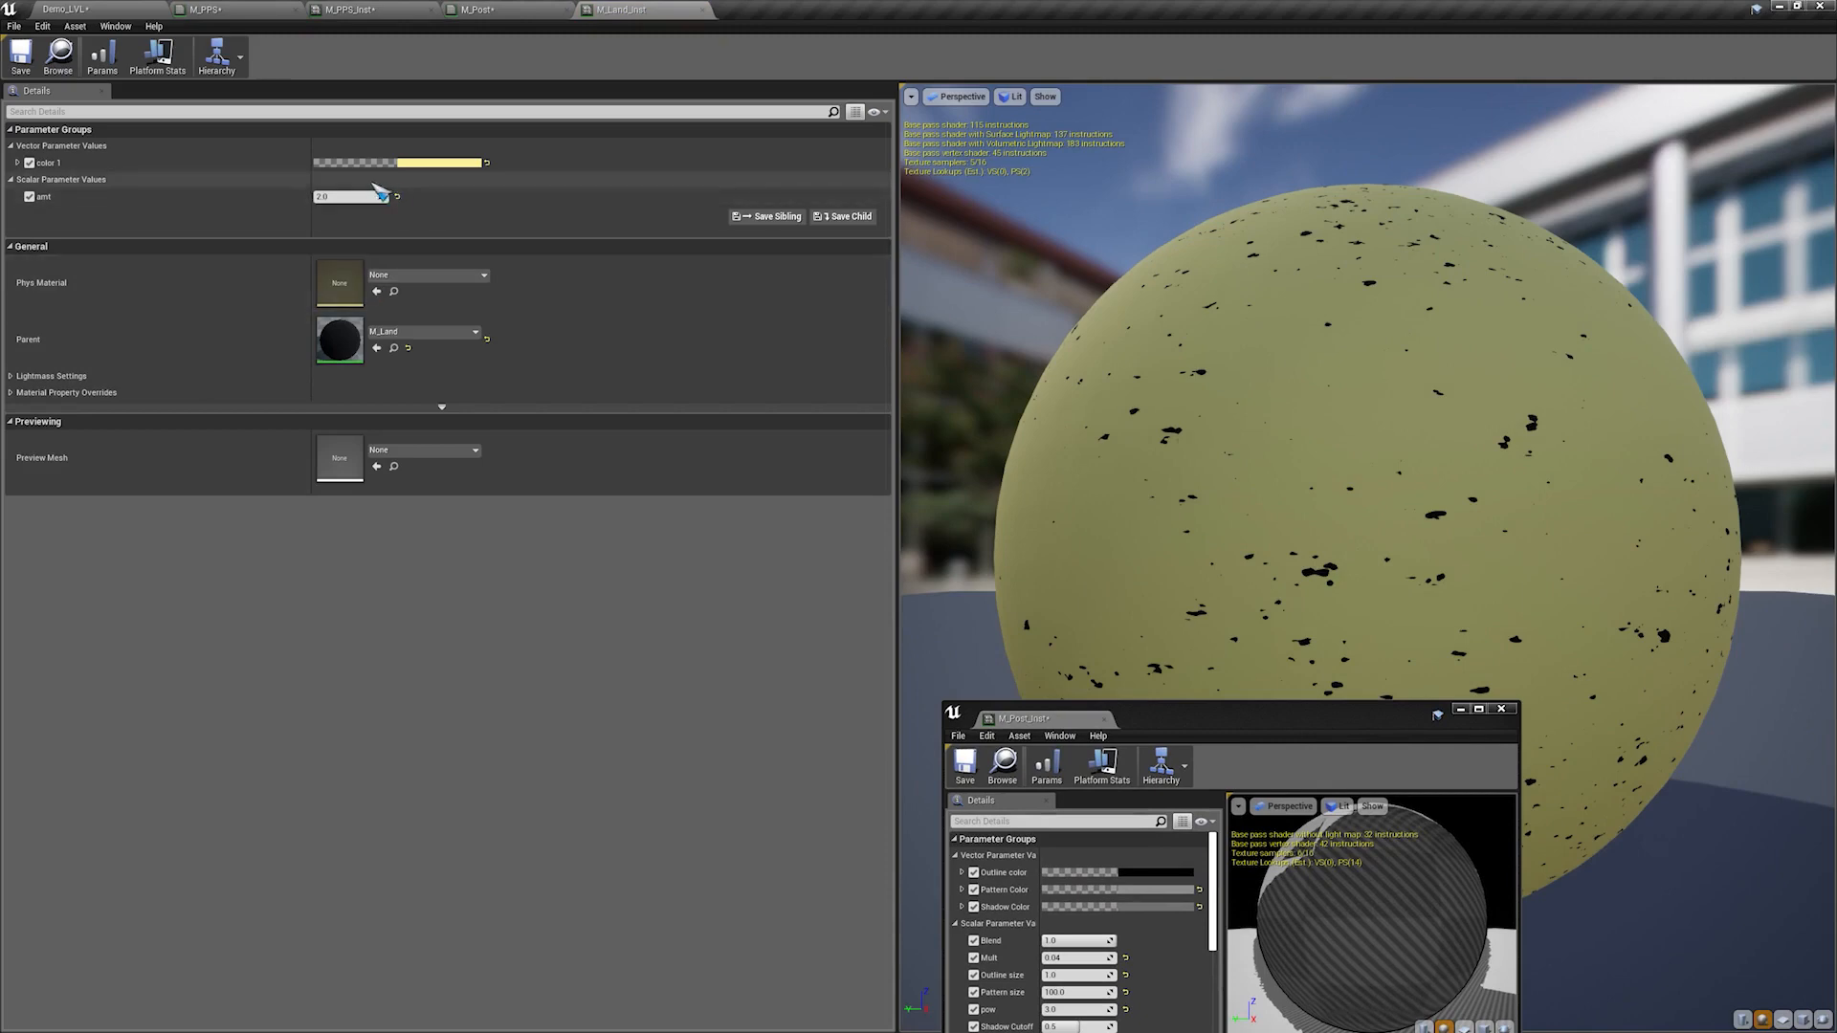
double_click(354, 342)
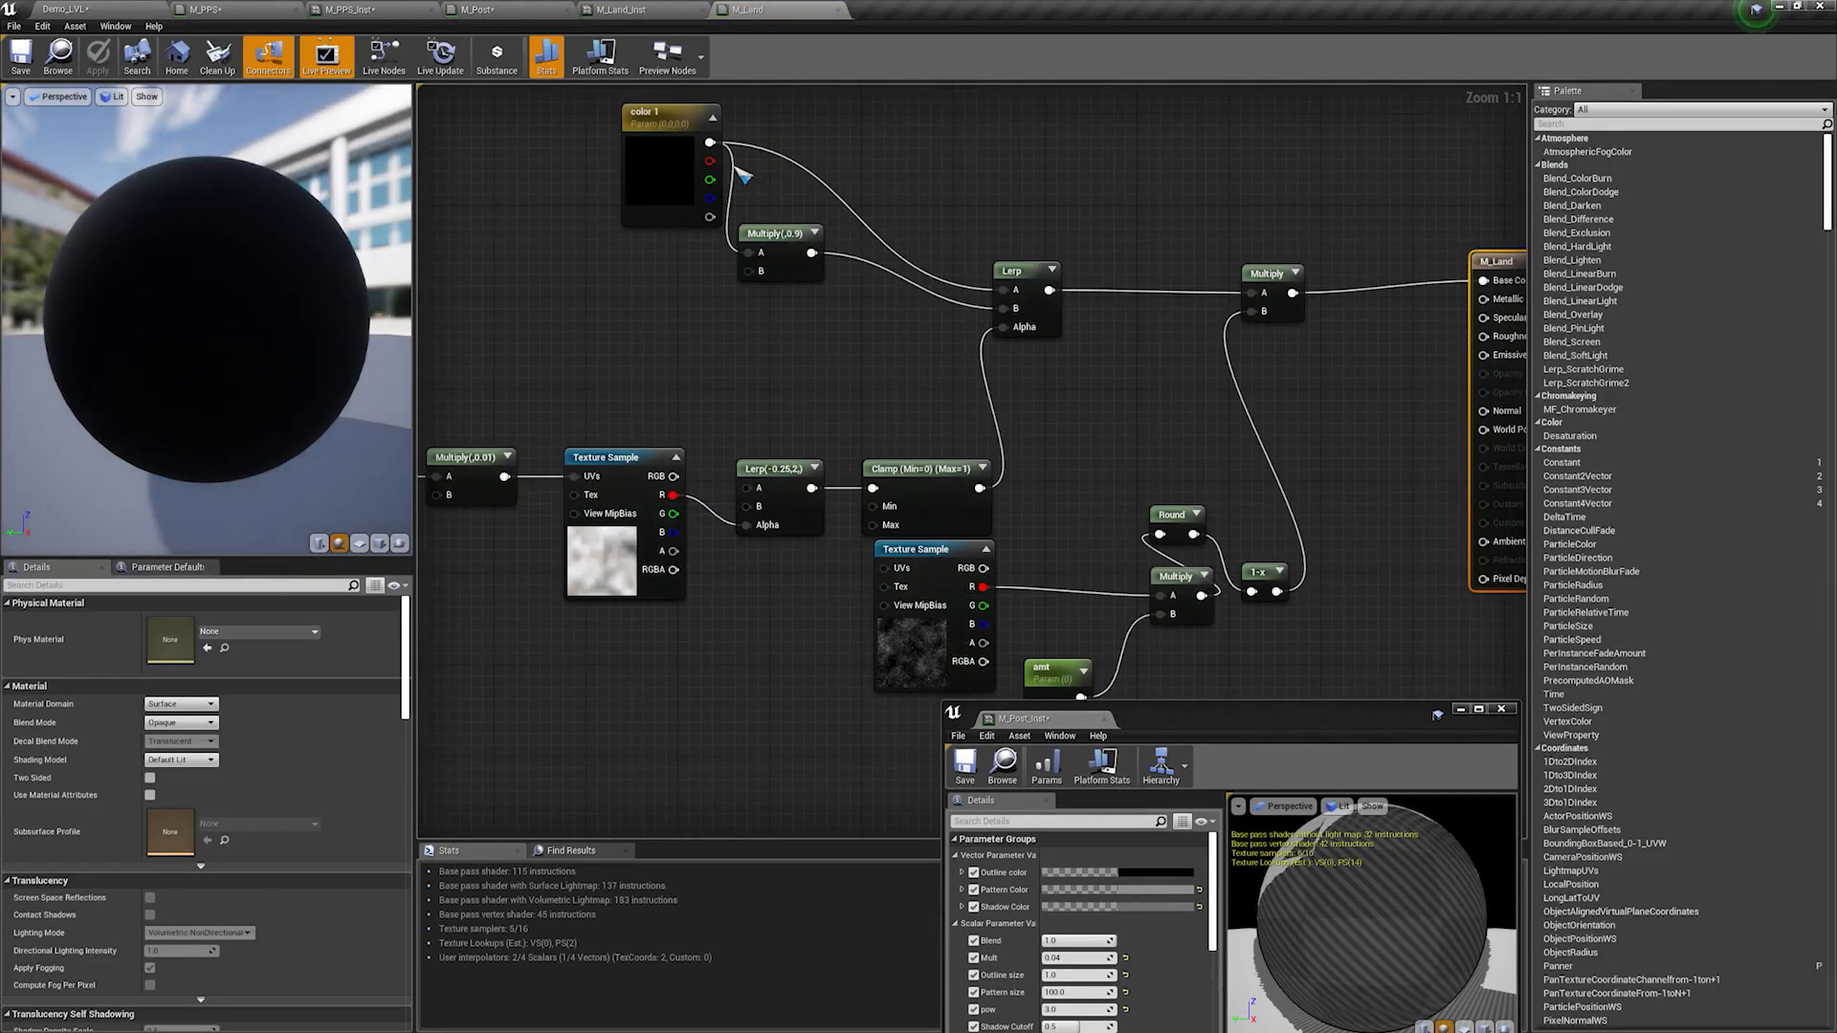
Step: Examine M_Land's graph: the color 1 parameter, the macro variation texture with its UV Multiply, and the Grain texture branch
click(670, 129)
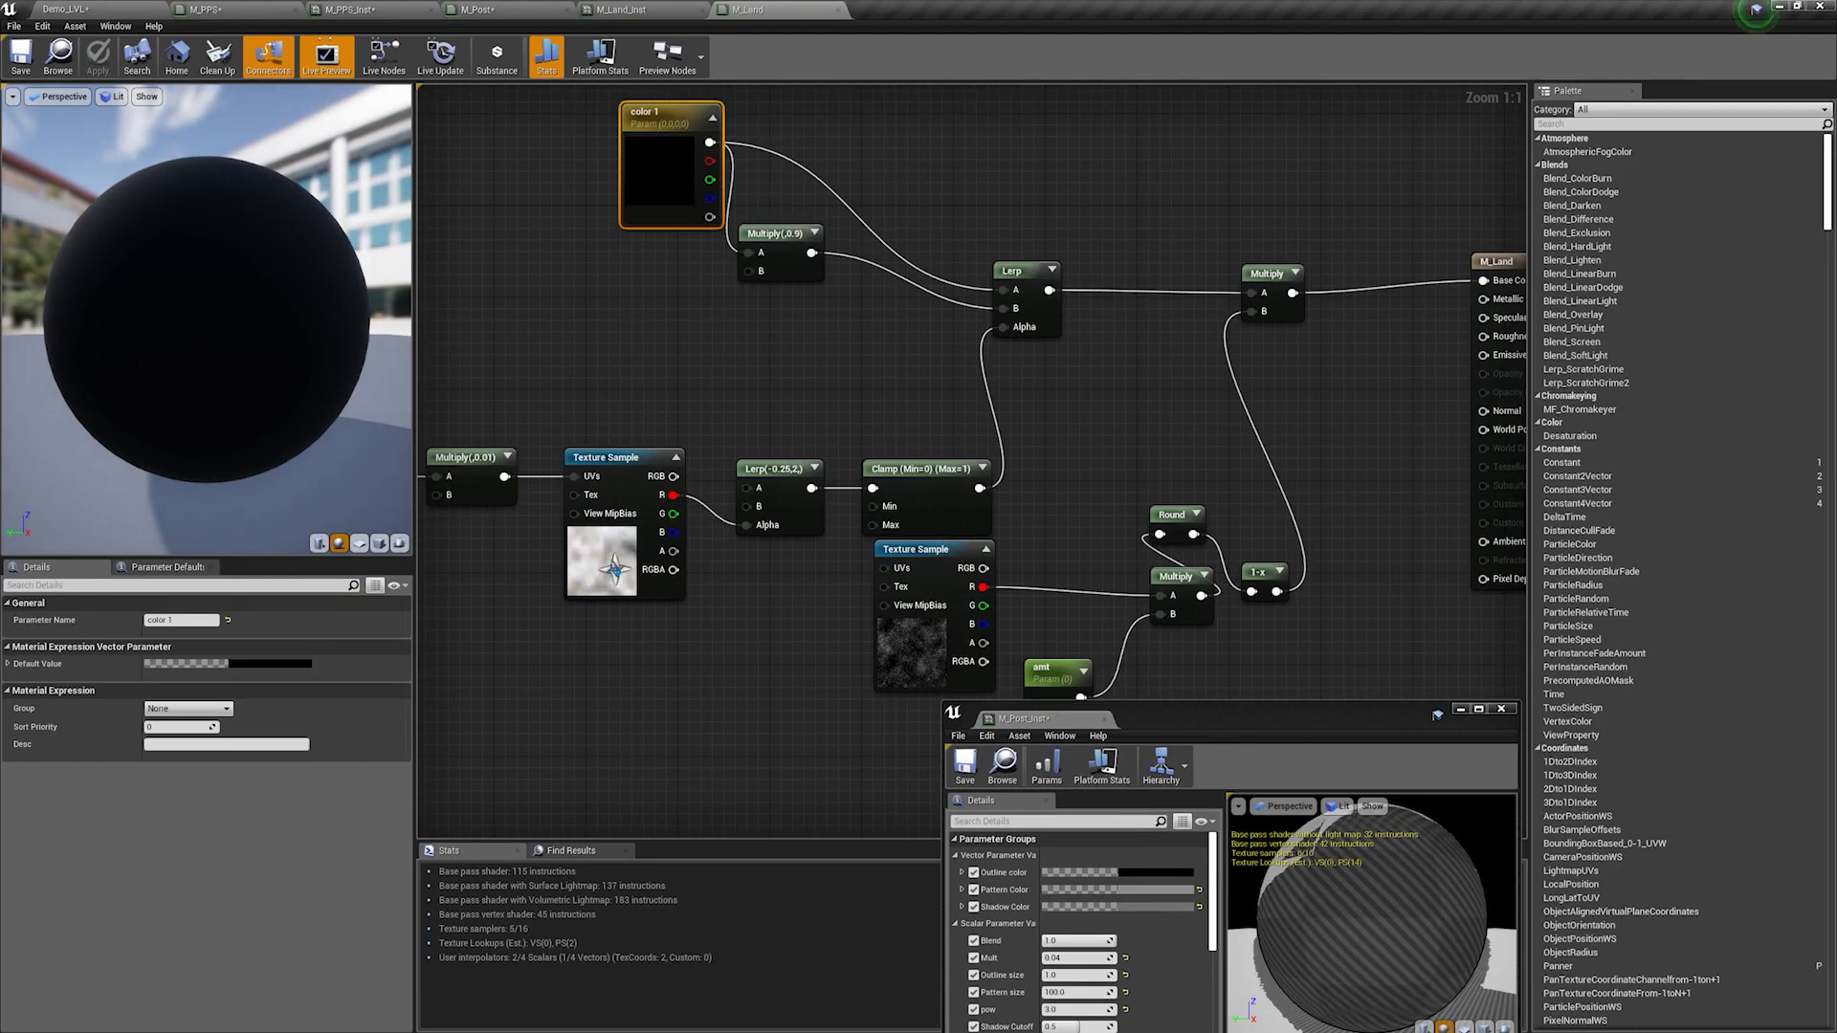
right_drag(612, 571, 844, 487)
click(824, 397)
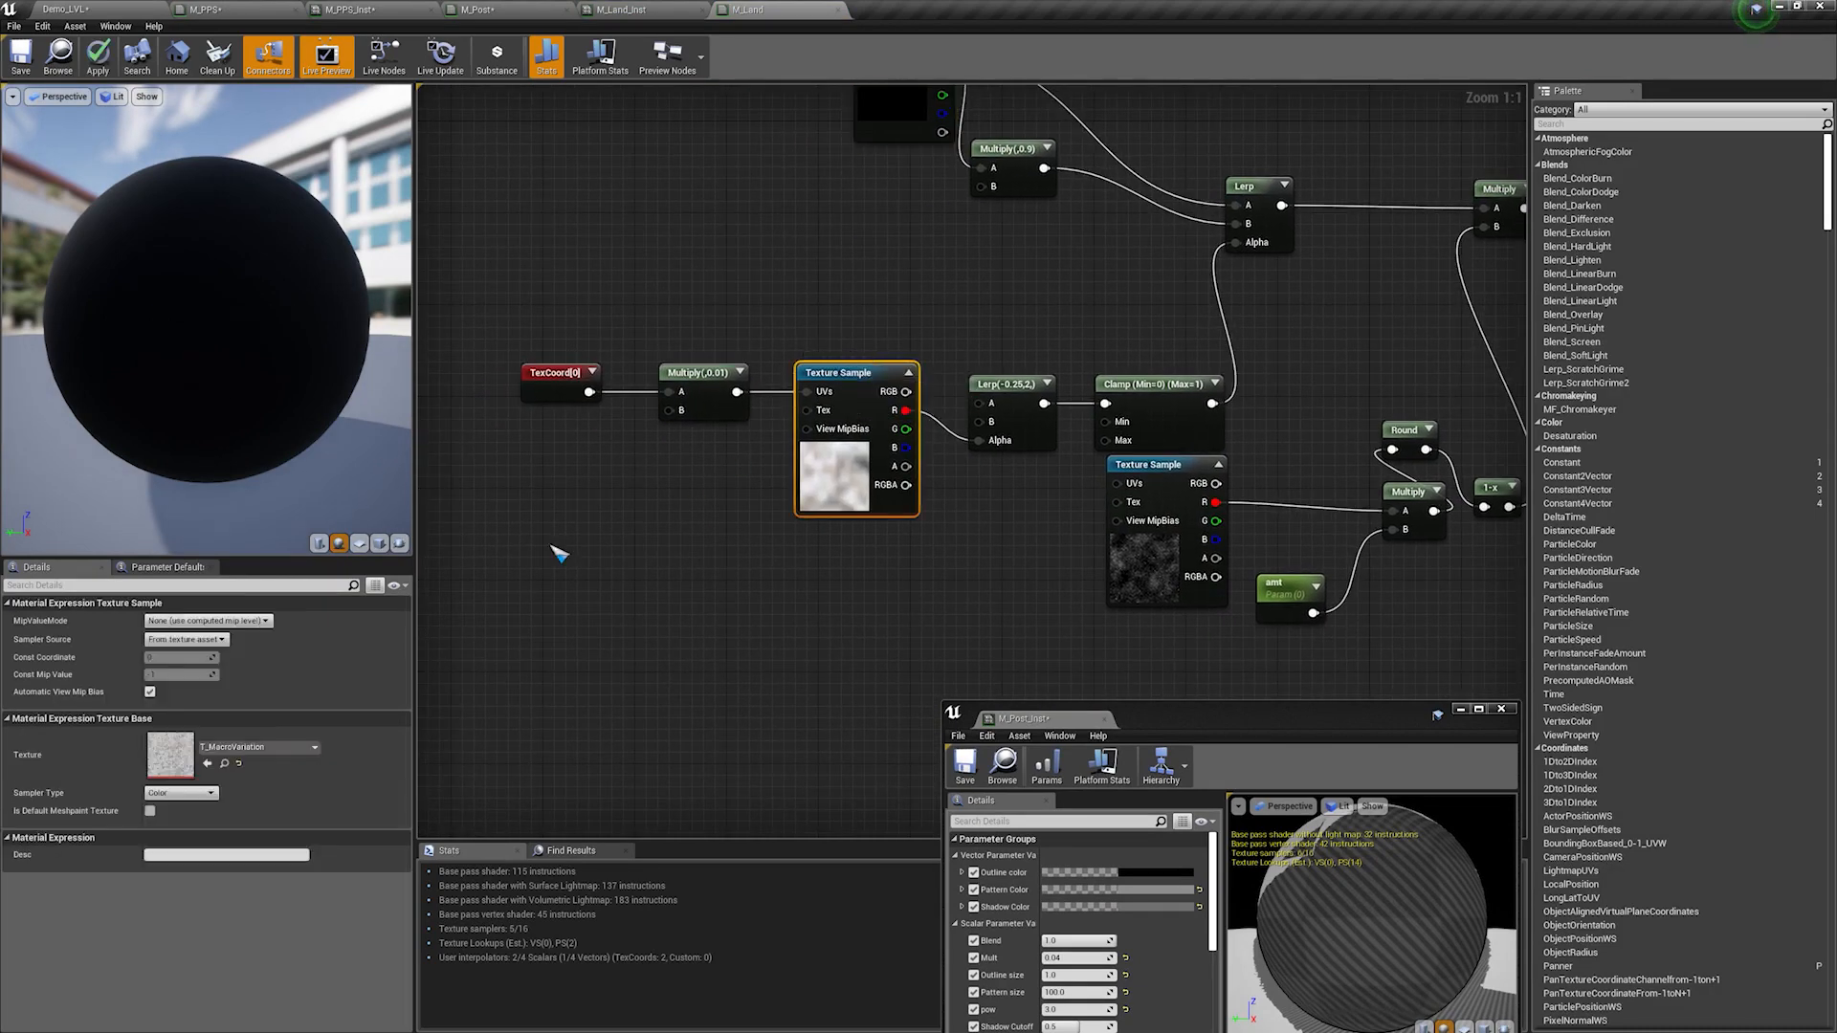
right_drag(939, 562, 804, 553)
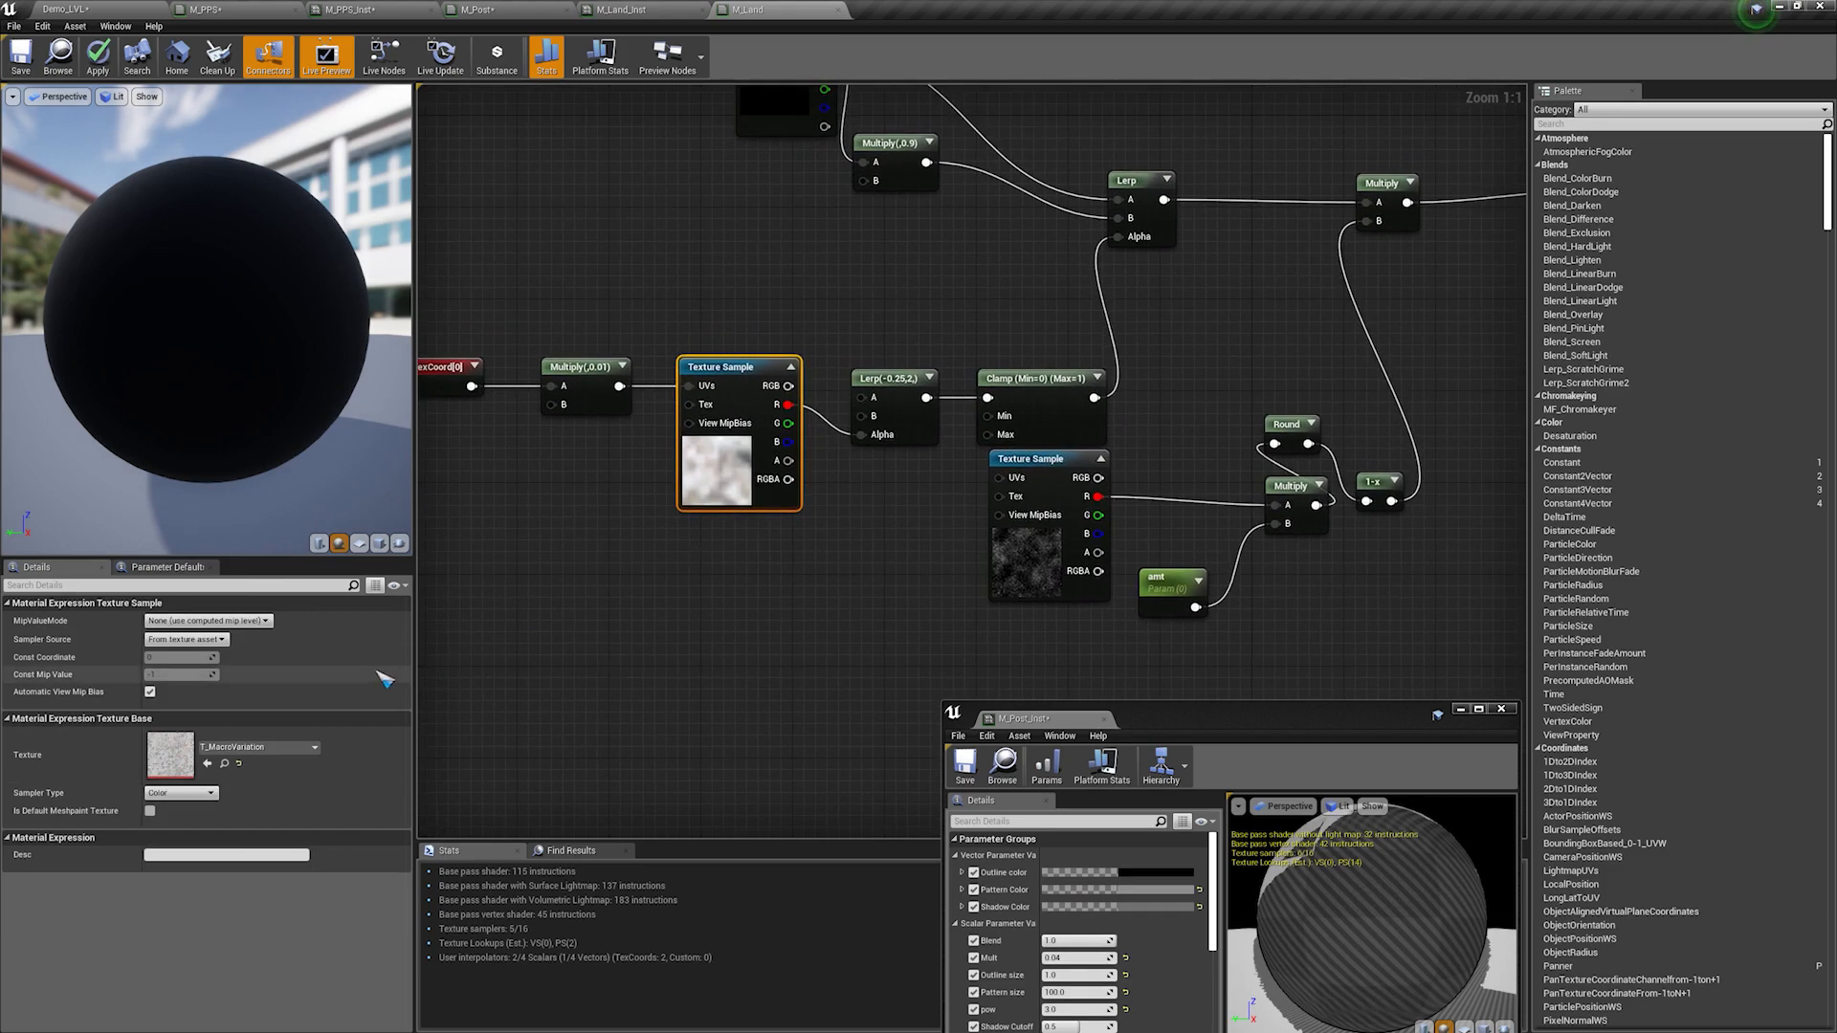
right_drag(877, 133, 841, 216)
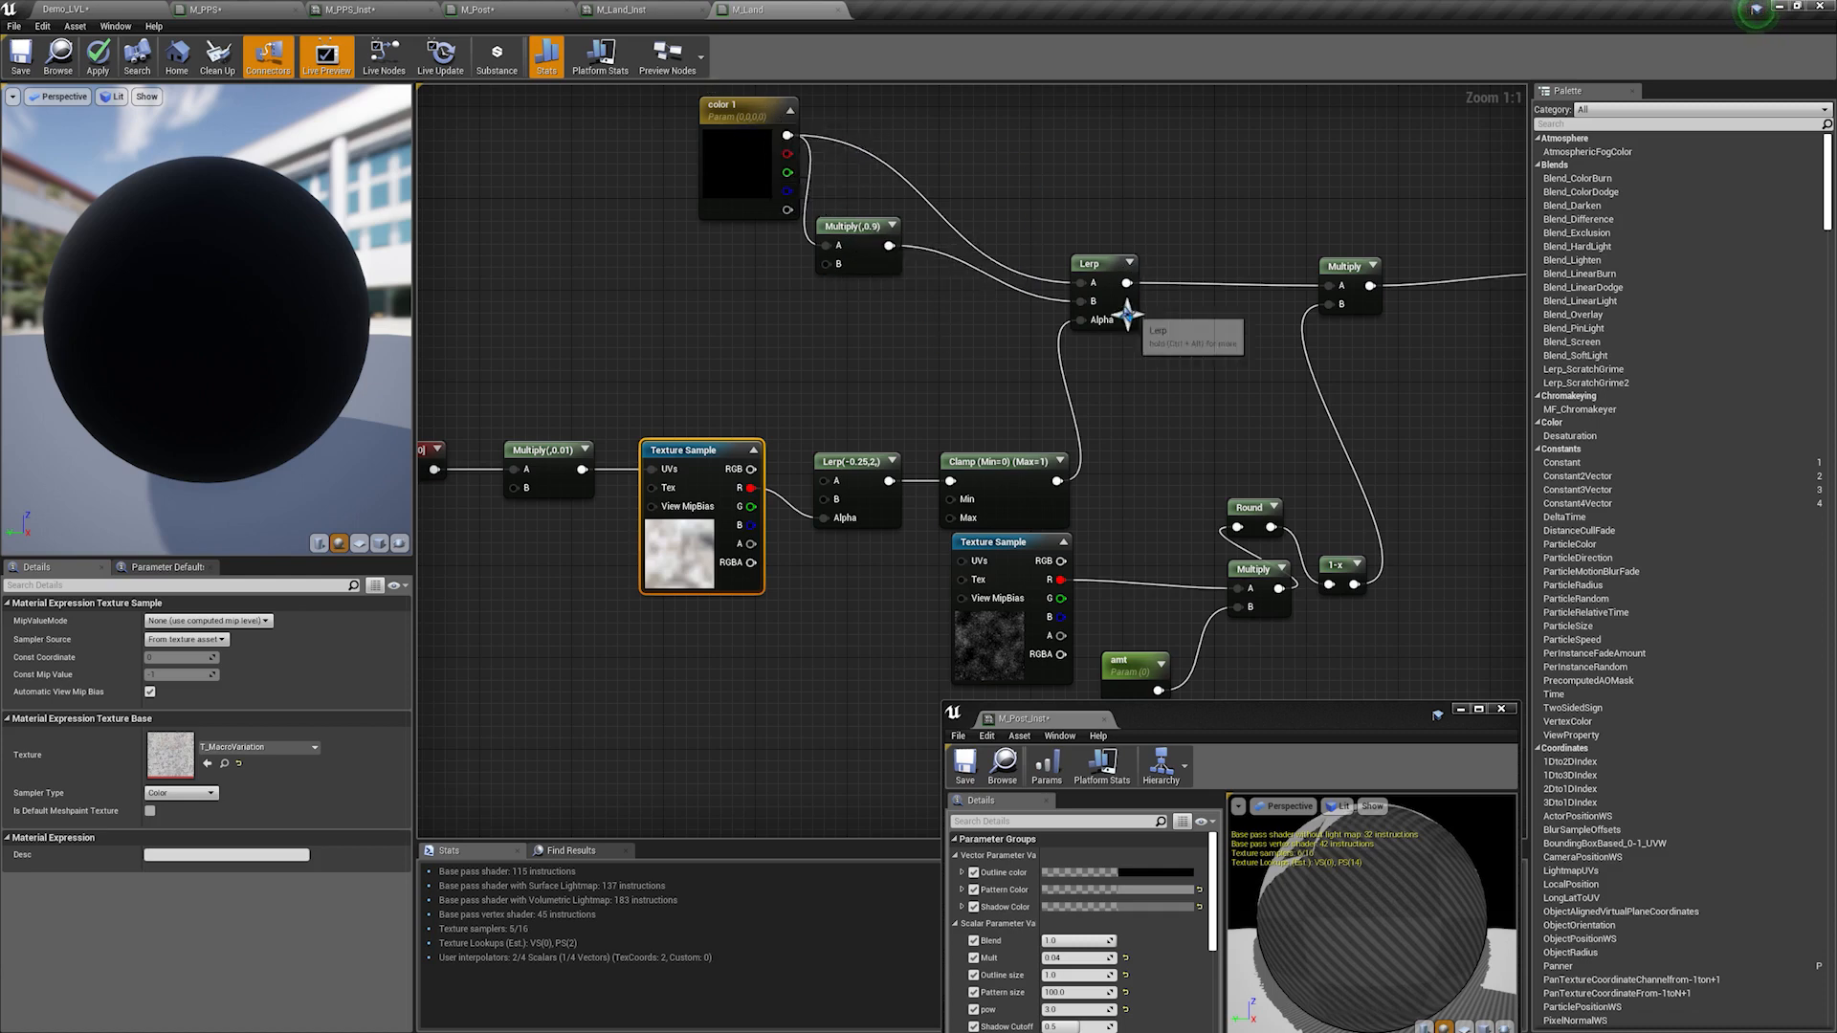
right_drag(1137, 361, 1224, 310)
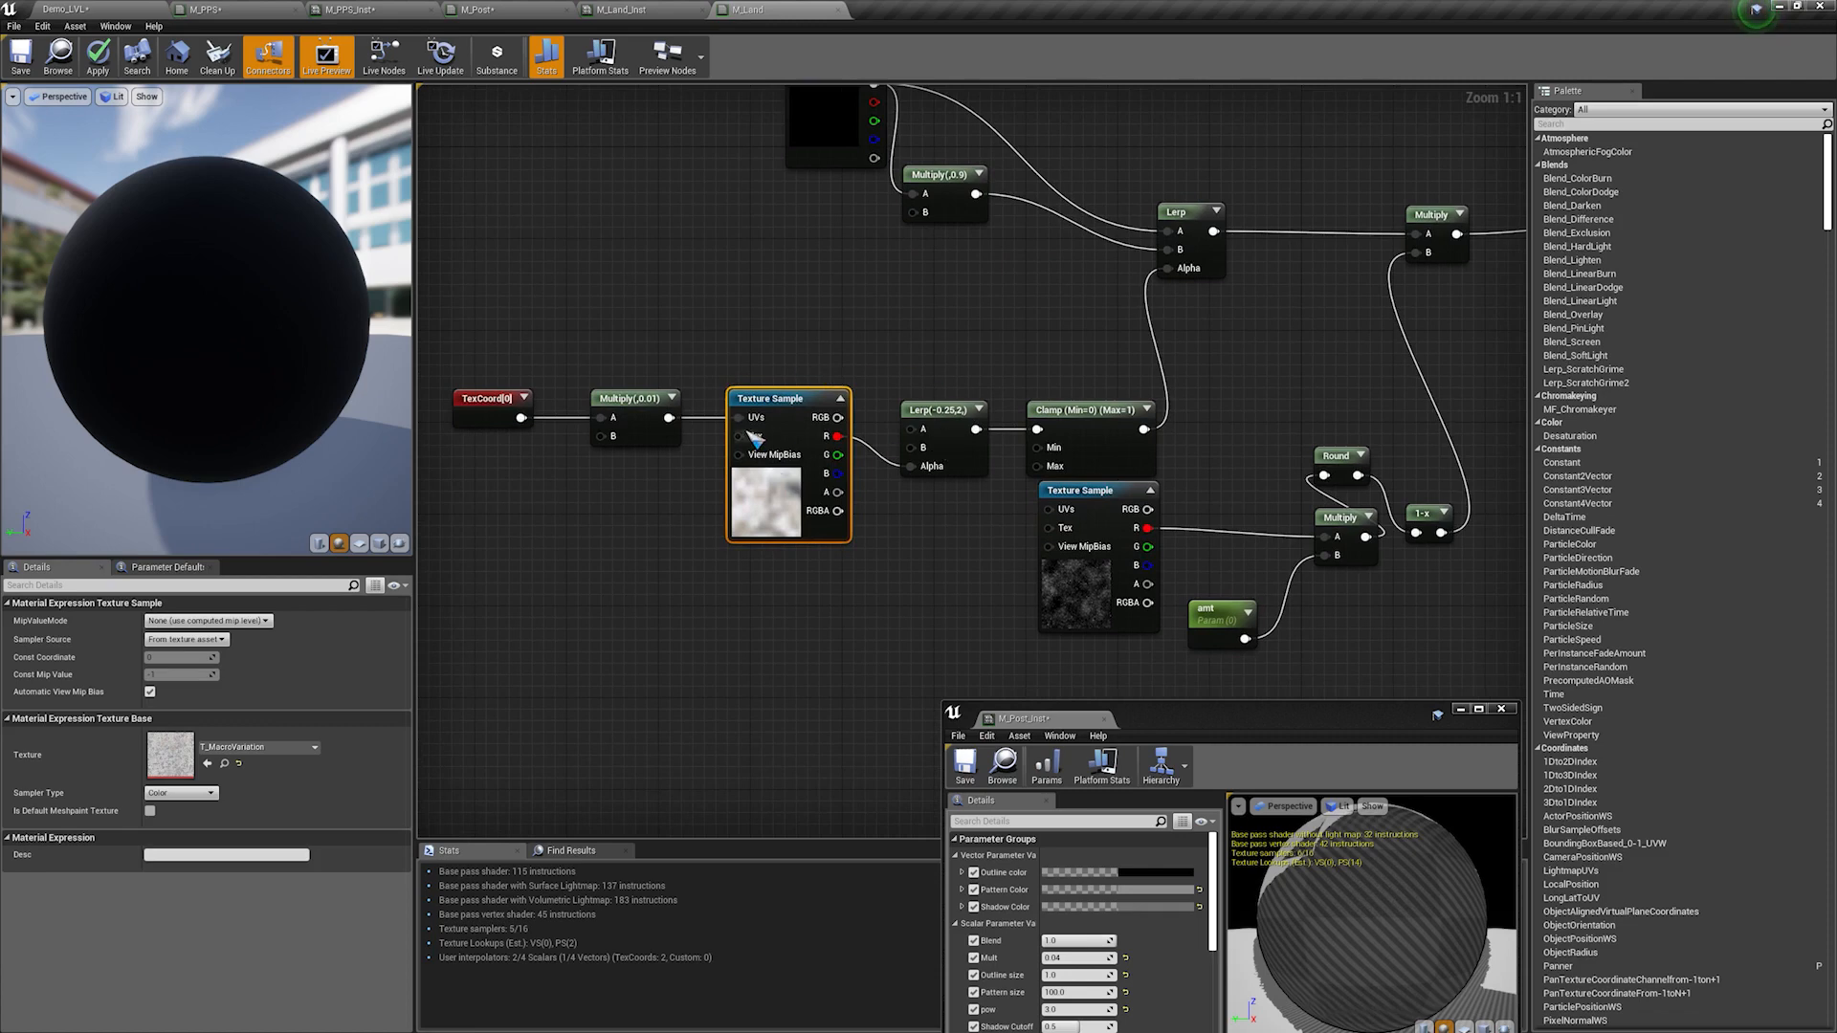
click(636, 418)
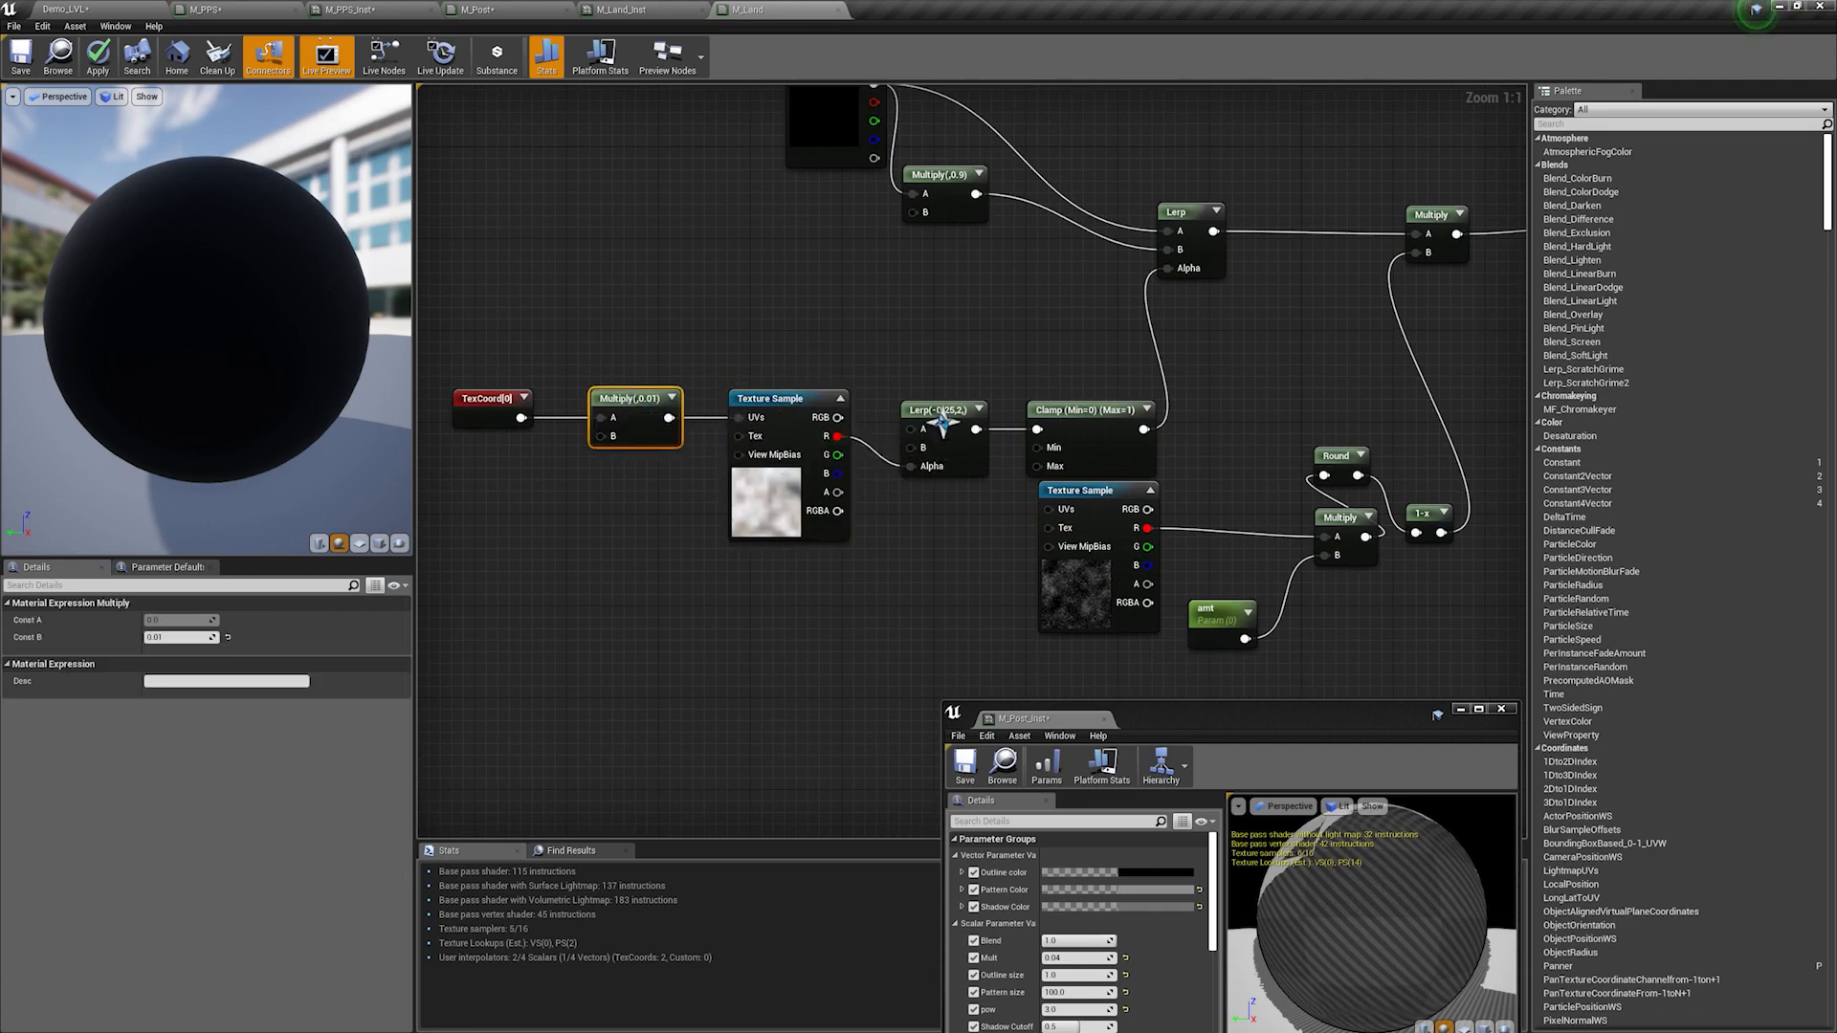
right_drag(942, 420, 676, 437)
right_drag(930, 378, 1115, 282)
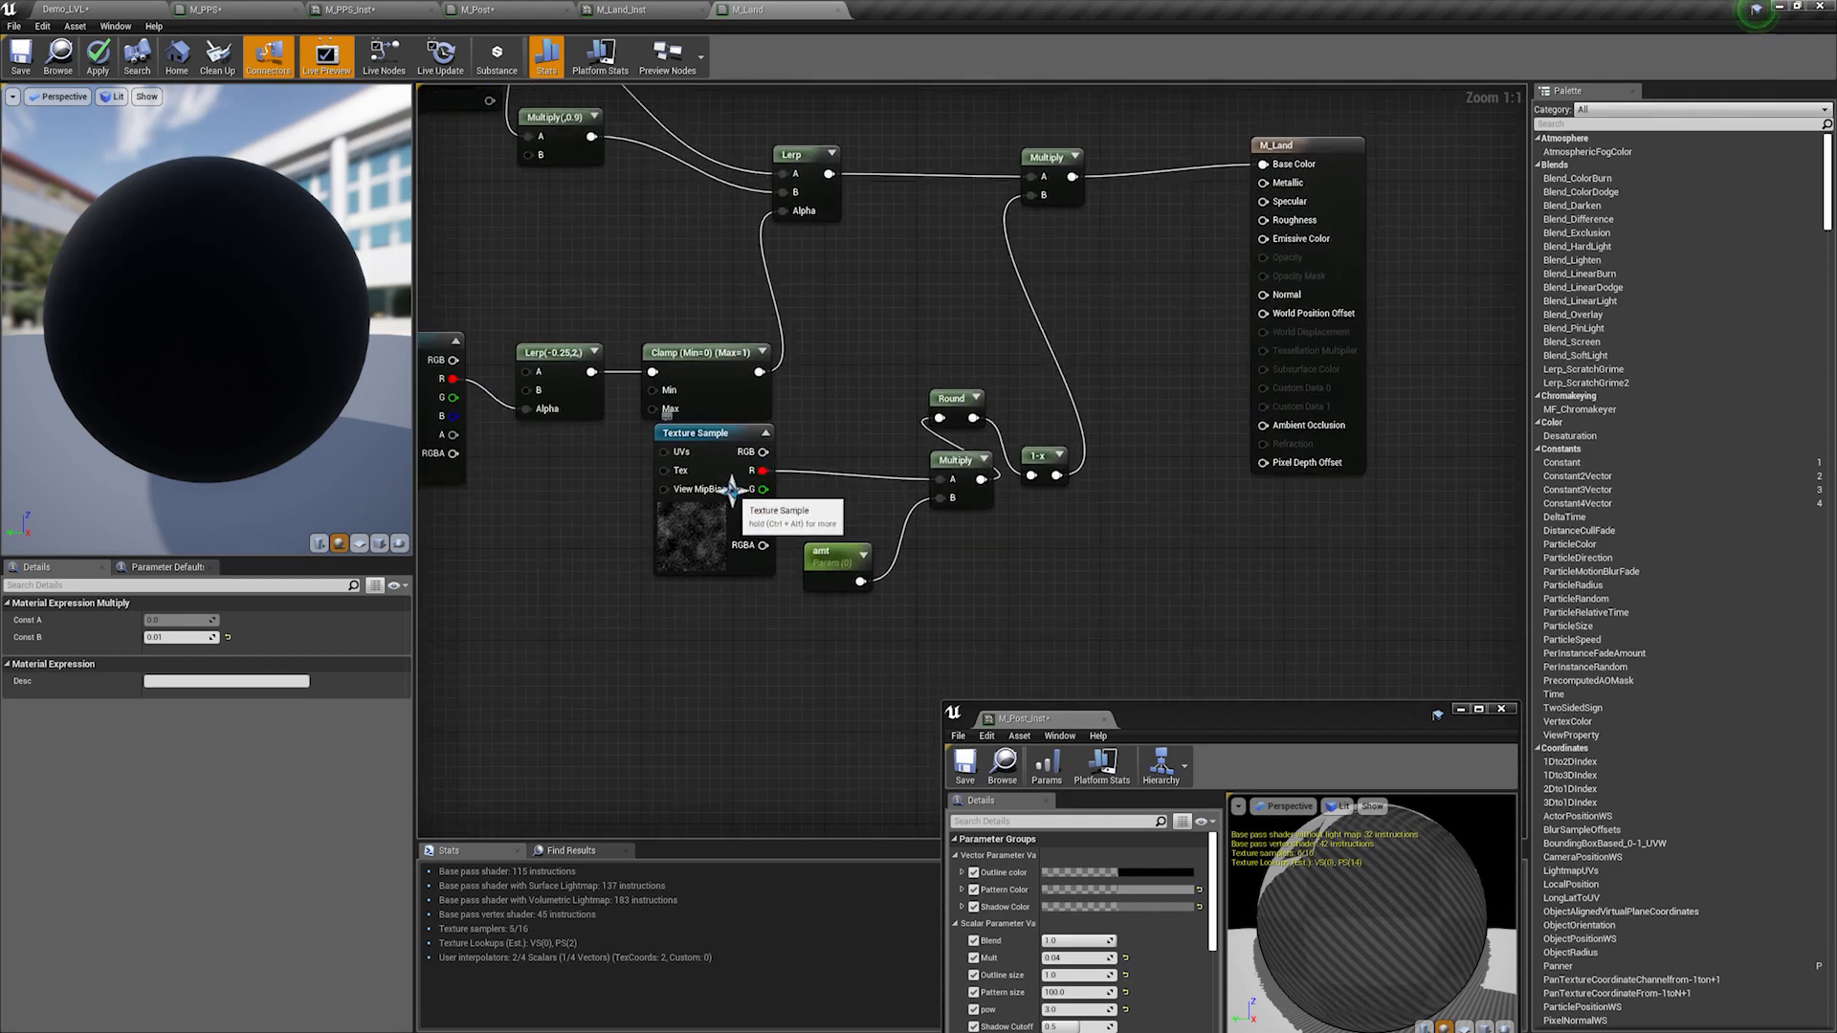
click(766, 483)
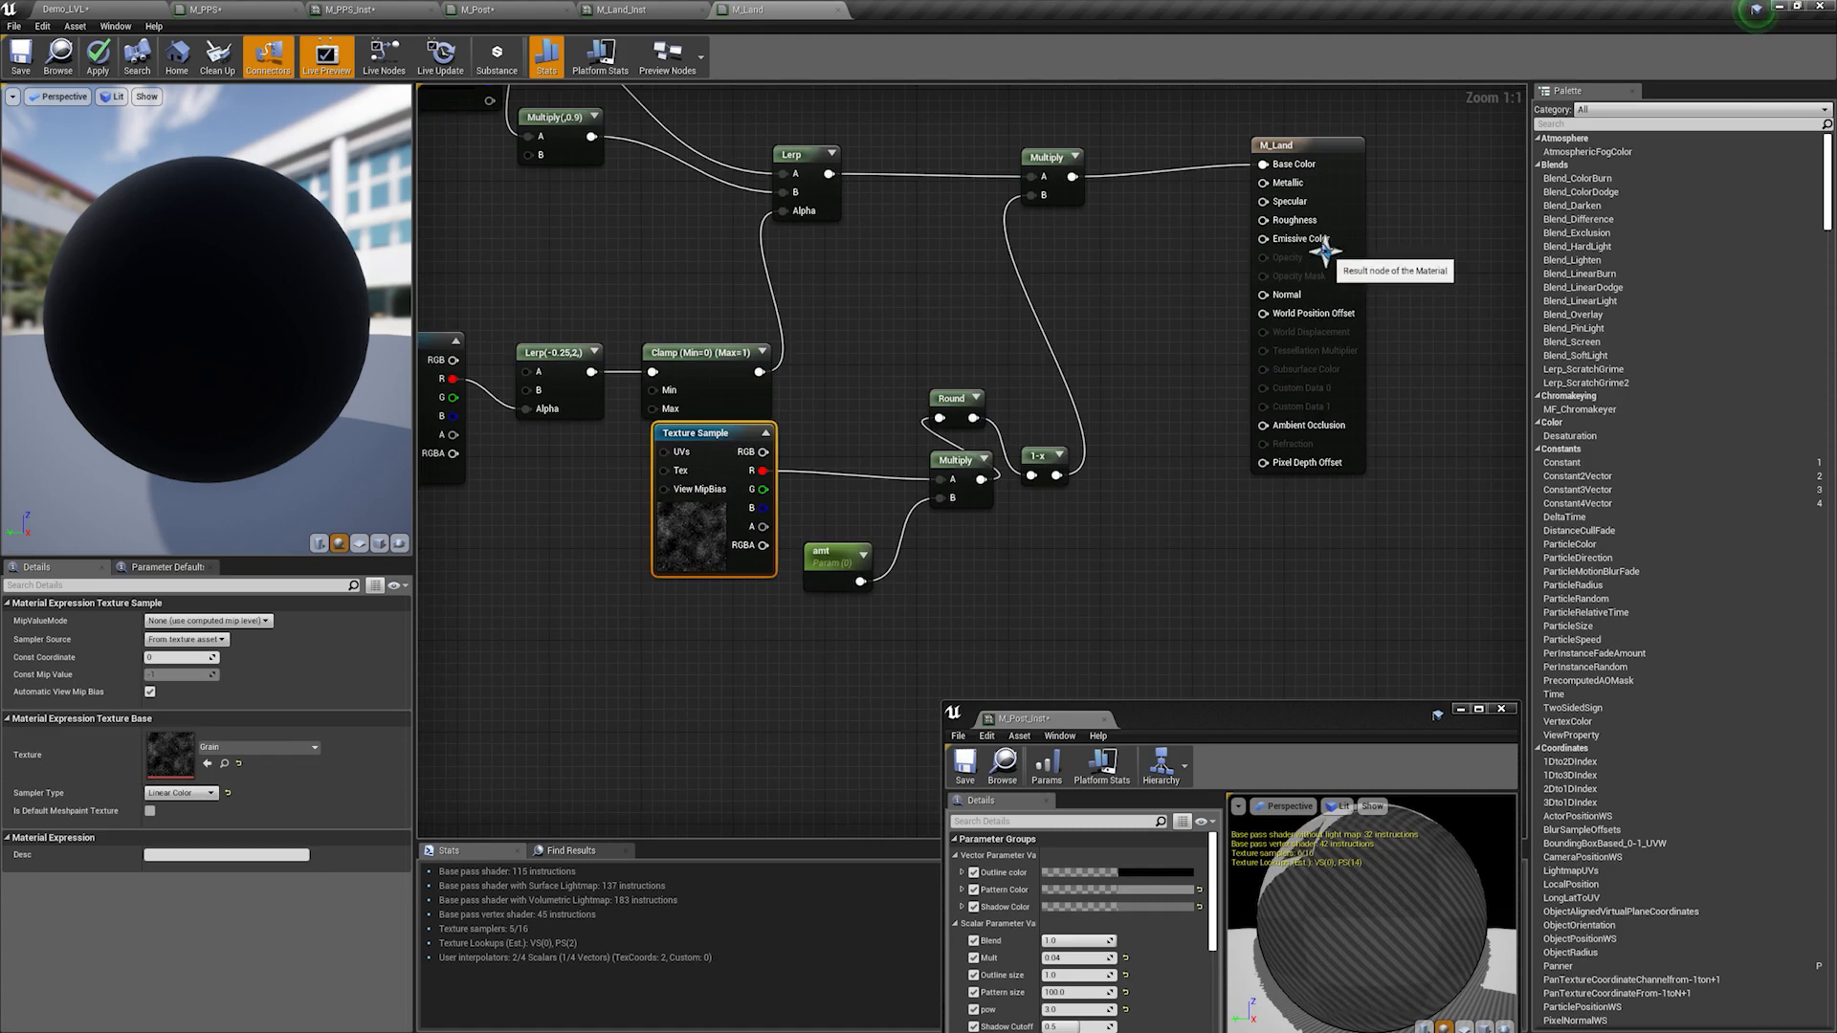
Step: Filter the M_Land result node's properties by "fu" to check the Fully Rough option
click(182, 585)
text(fu)
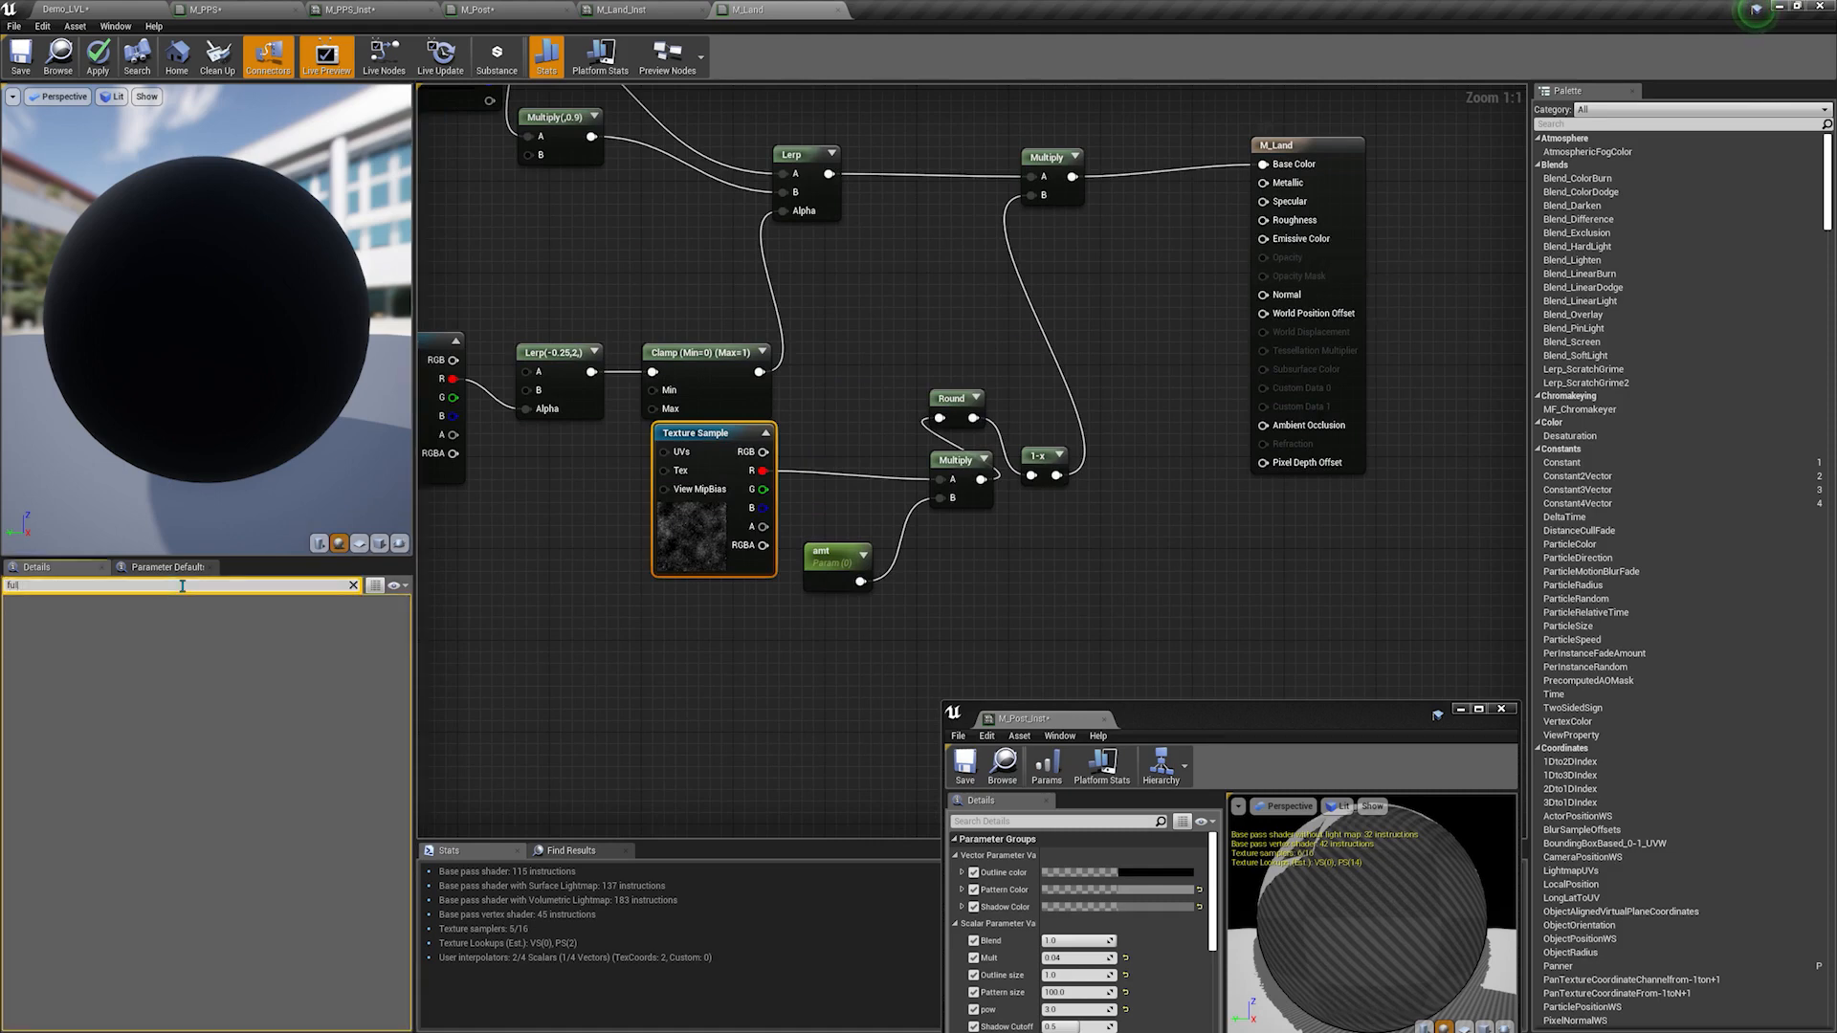
click(1345, 311)
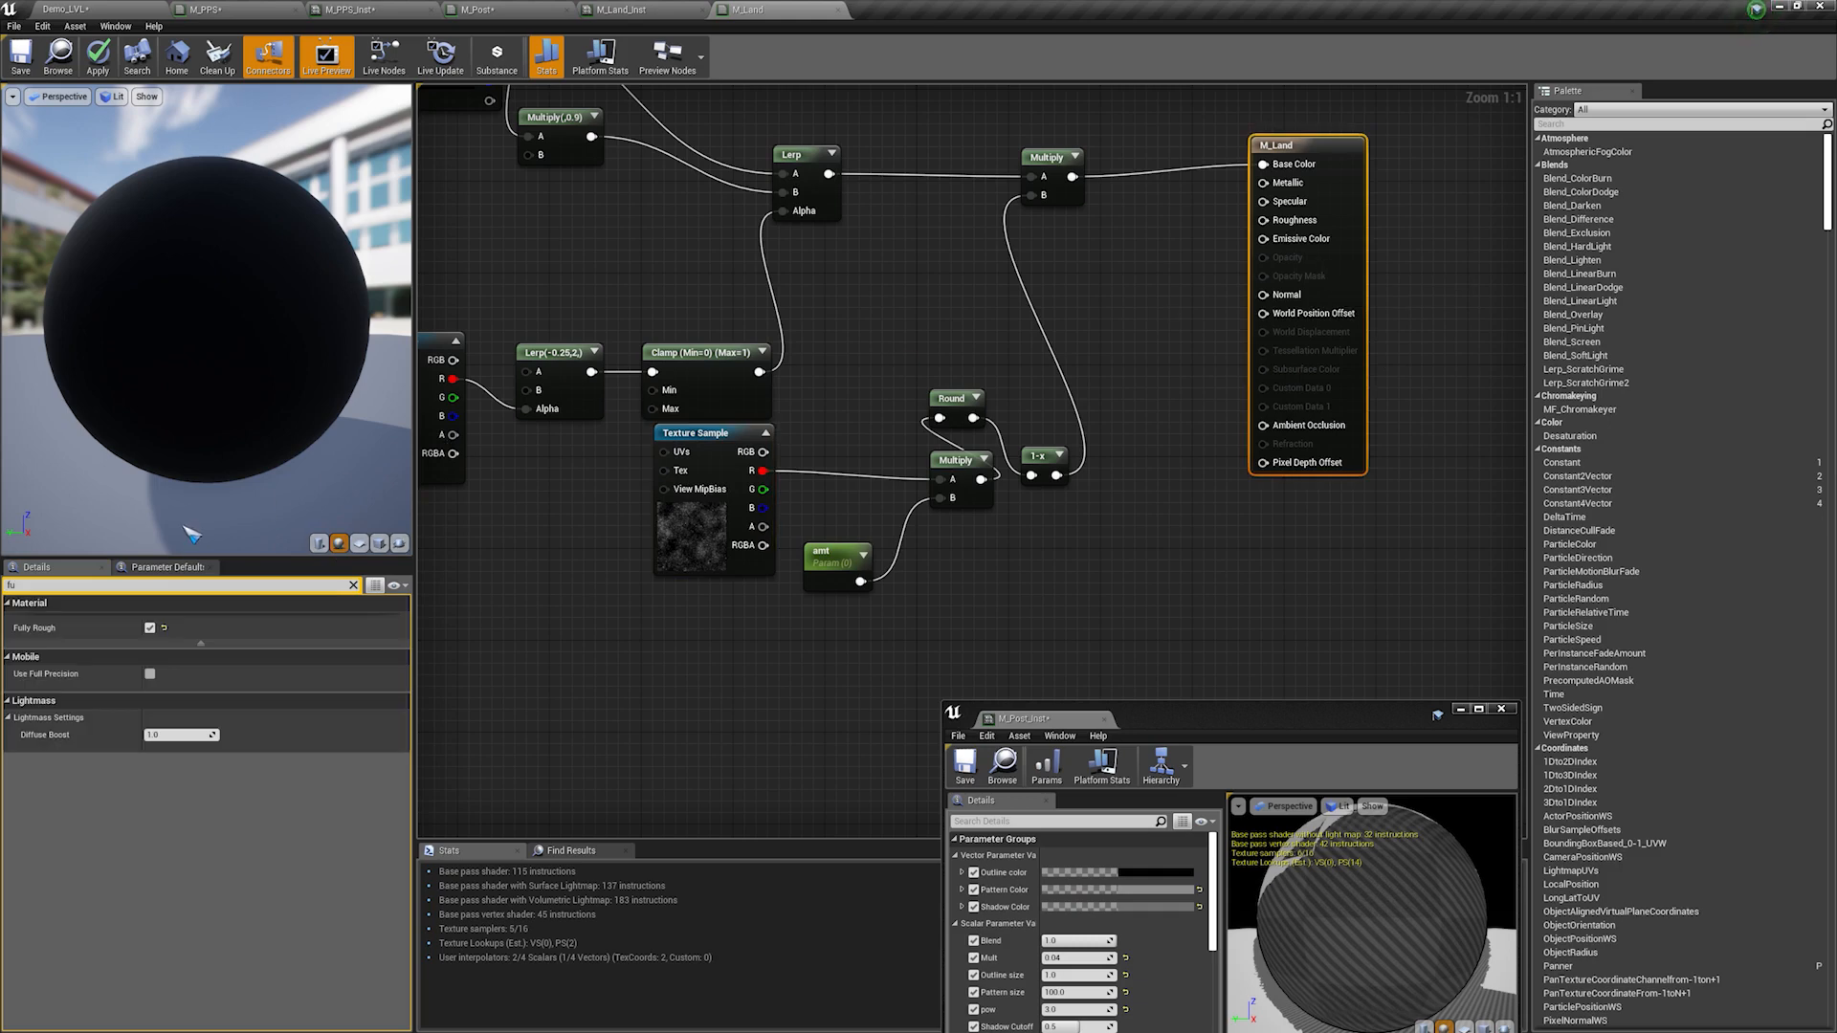
click(150, 629)
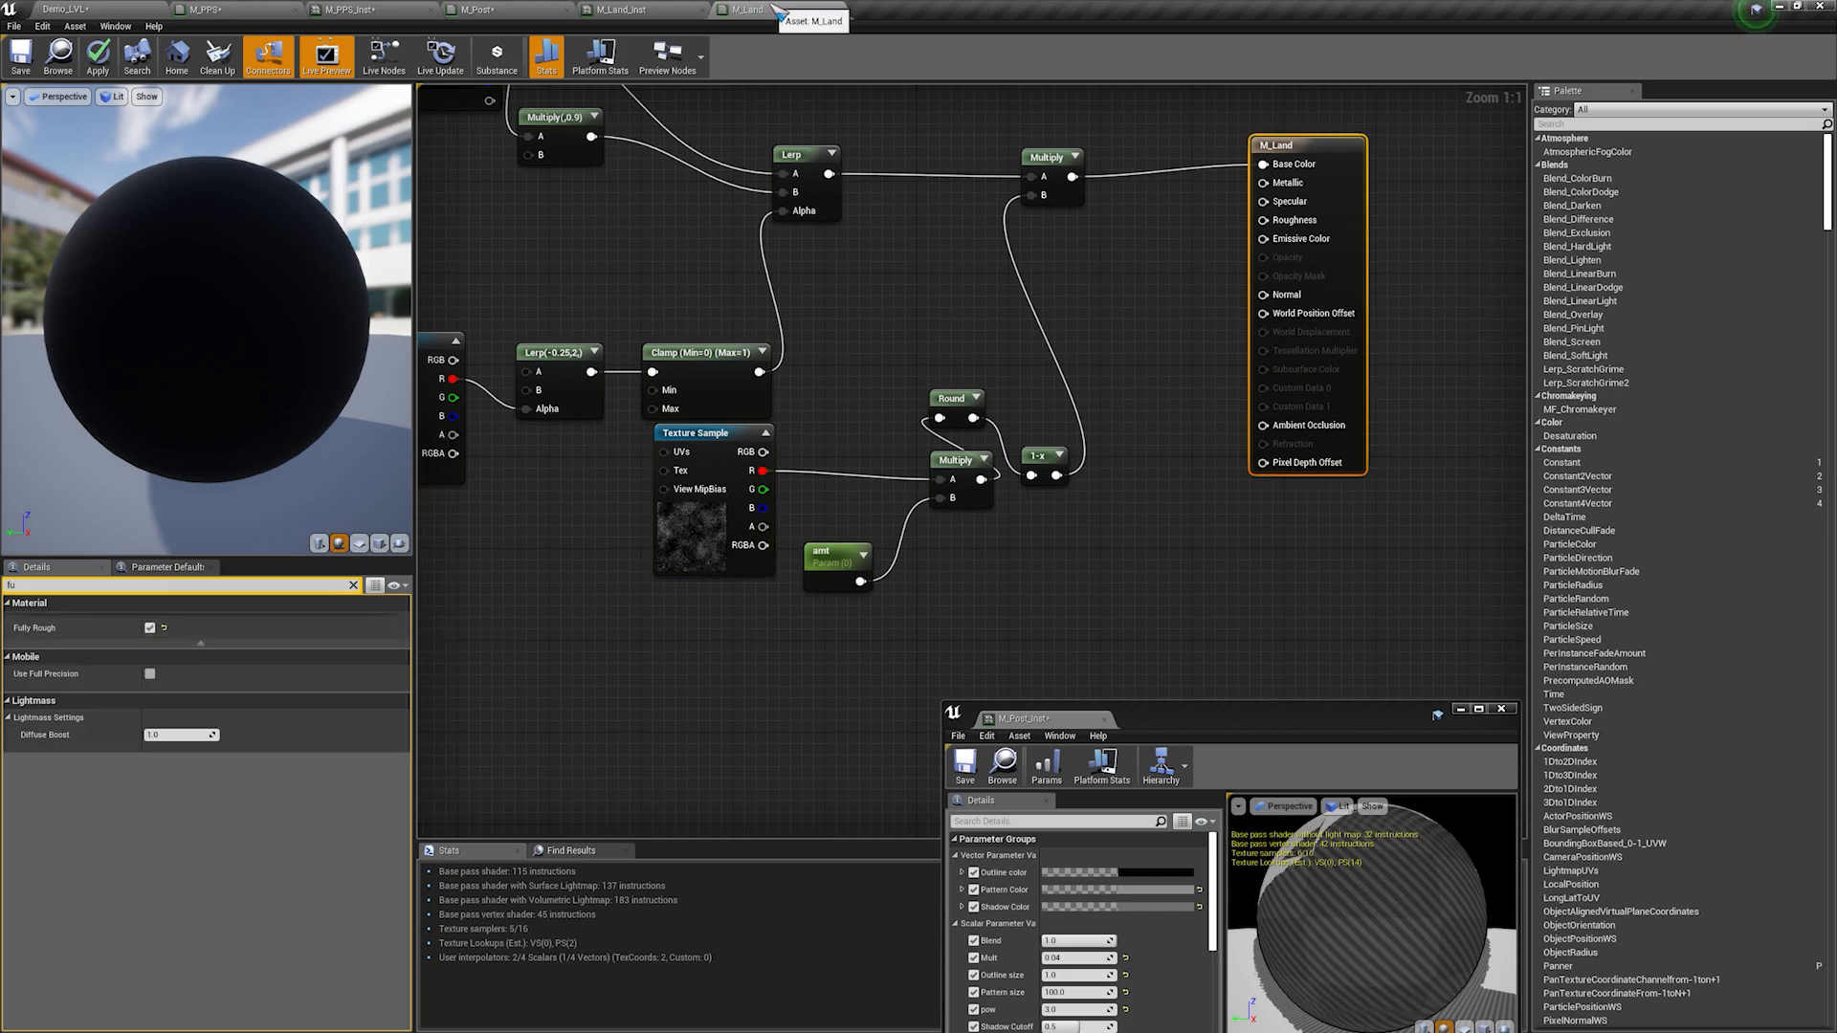
Step: Return to Demo_LVL and, from the foliage painting mode, open the fern mesh and its material M_PLains_Fern01
click(839, 9)
click(1075, 571)
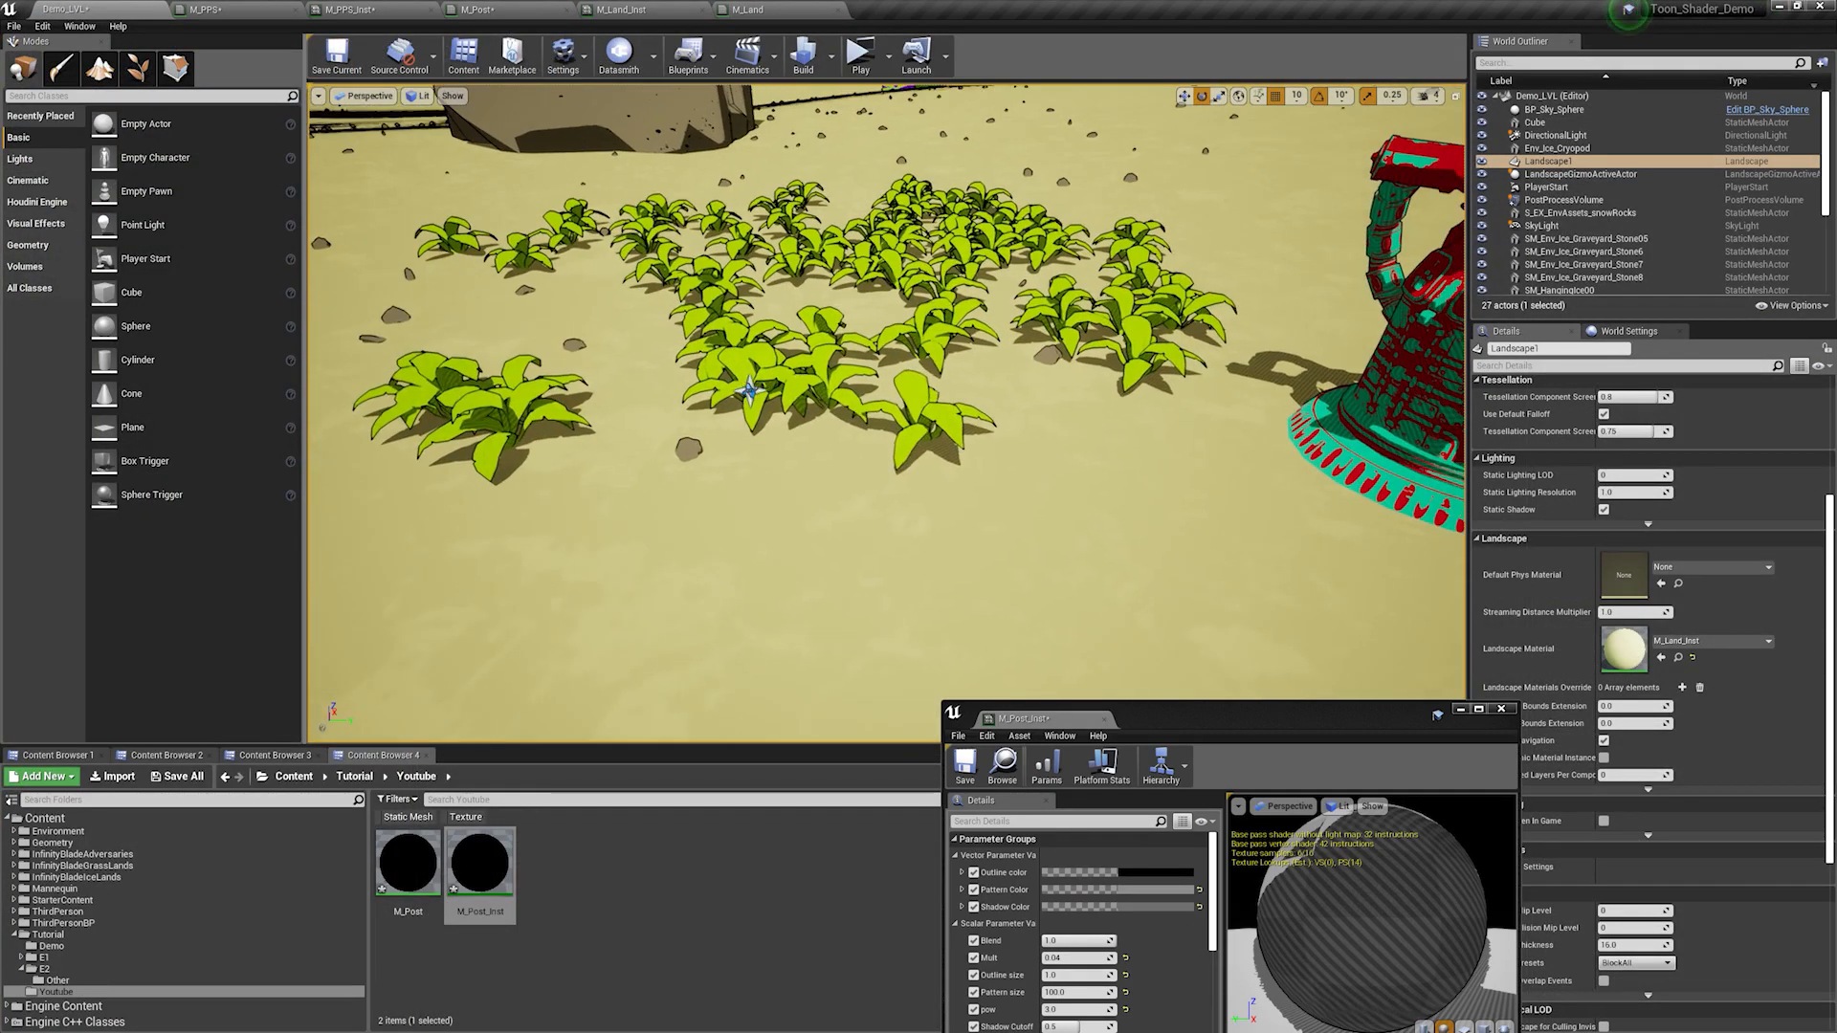
click(138, 68)
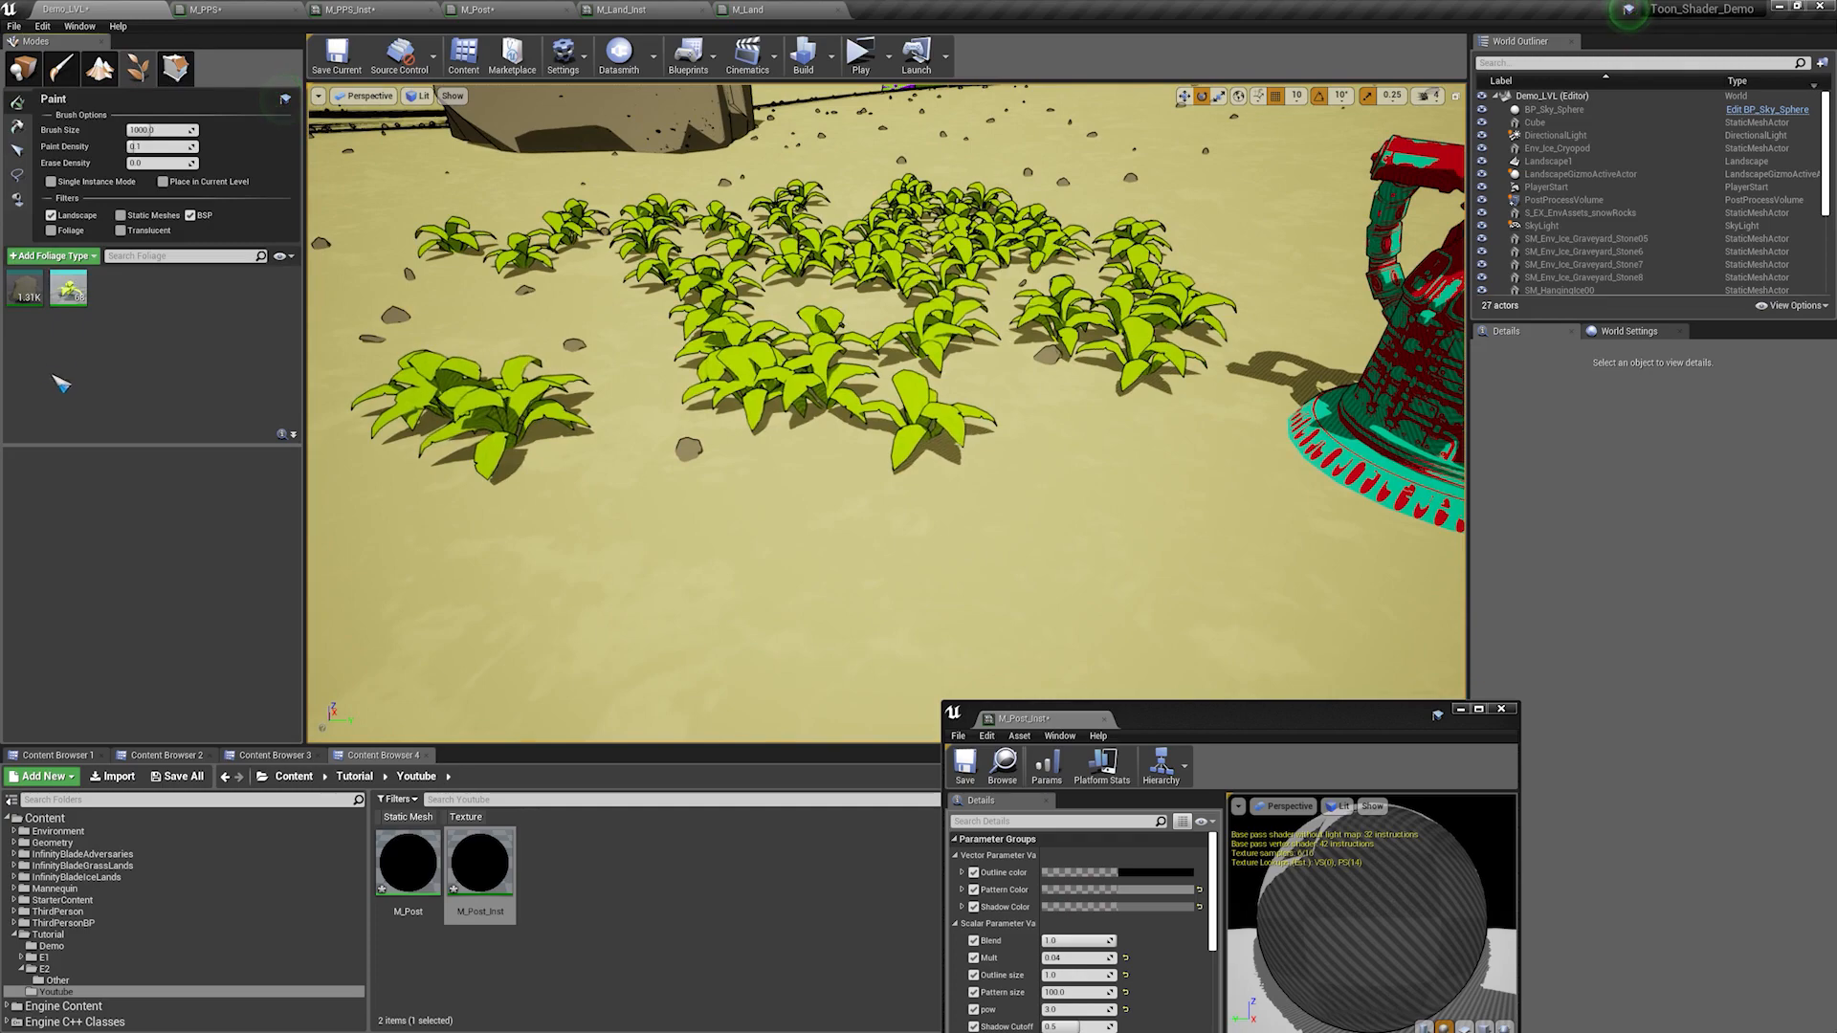
click(68, 287)
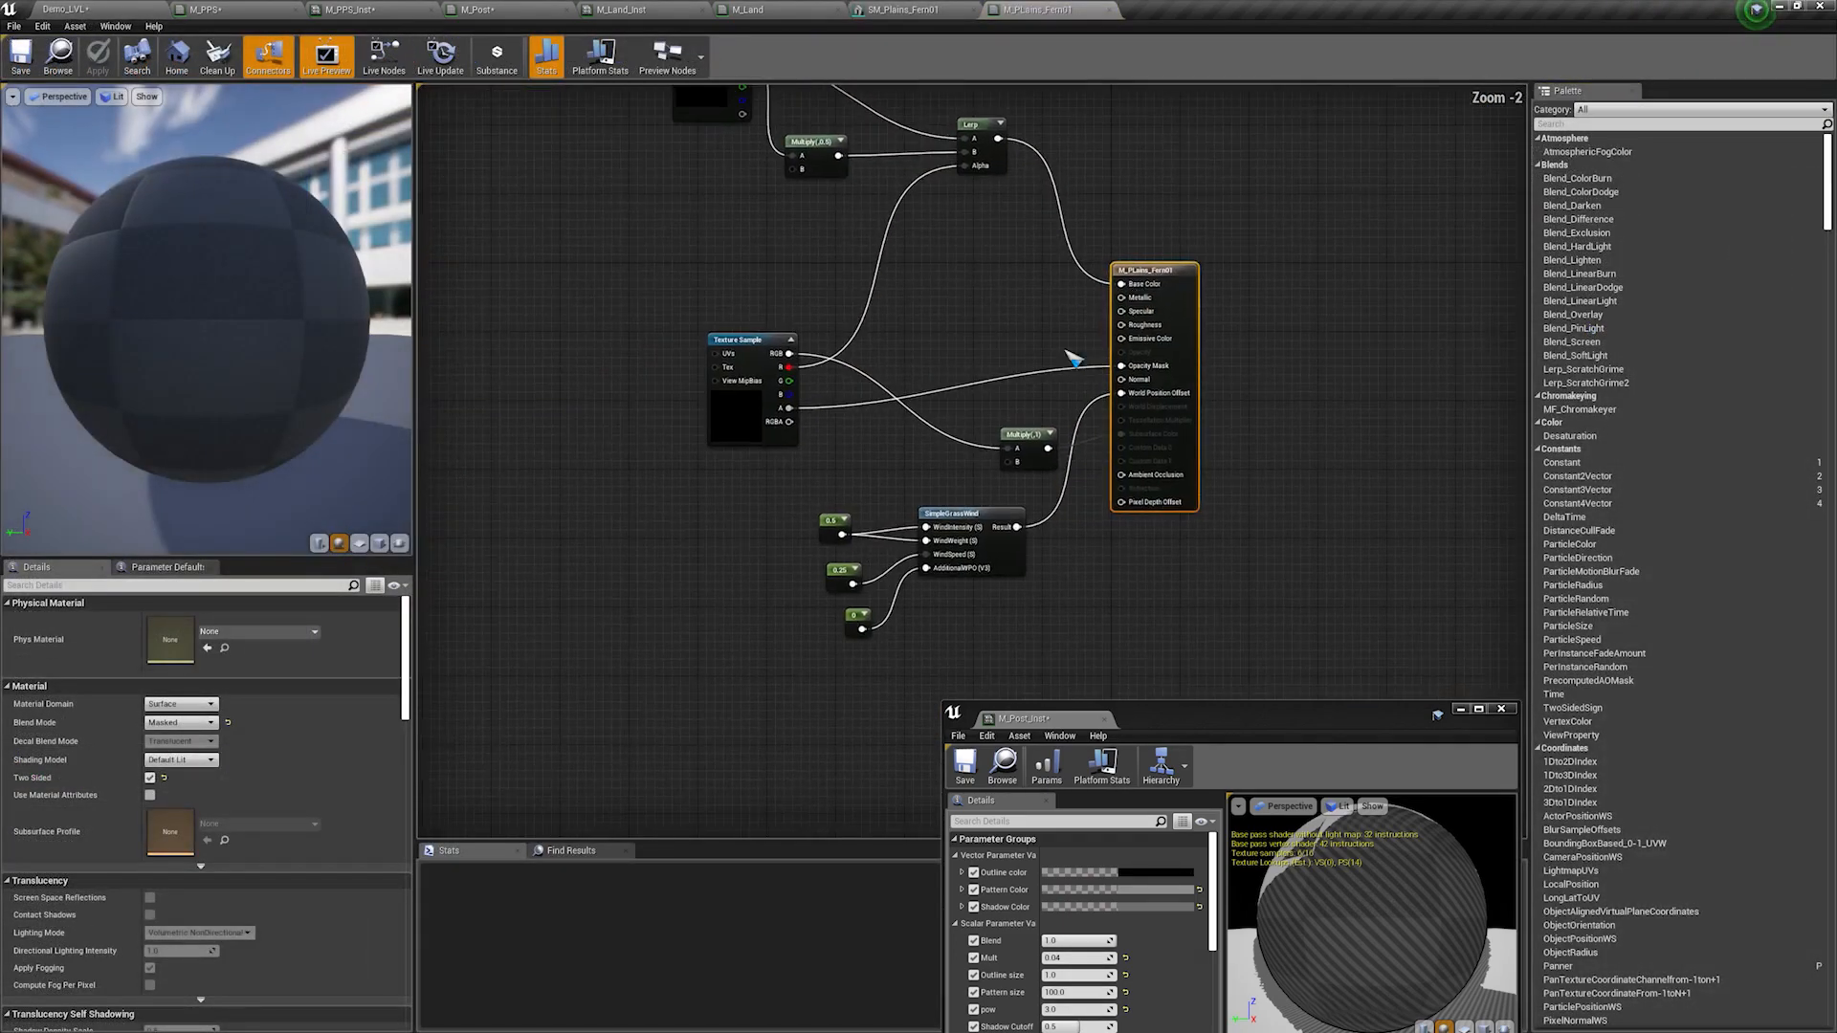
Step: Examine M_PLains_Fern01's texture sample, color Lerp and wind nodes, and filter its material properties by "fu"
scroll(997, 464, up, 2)
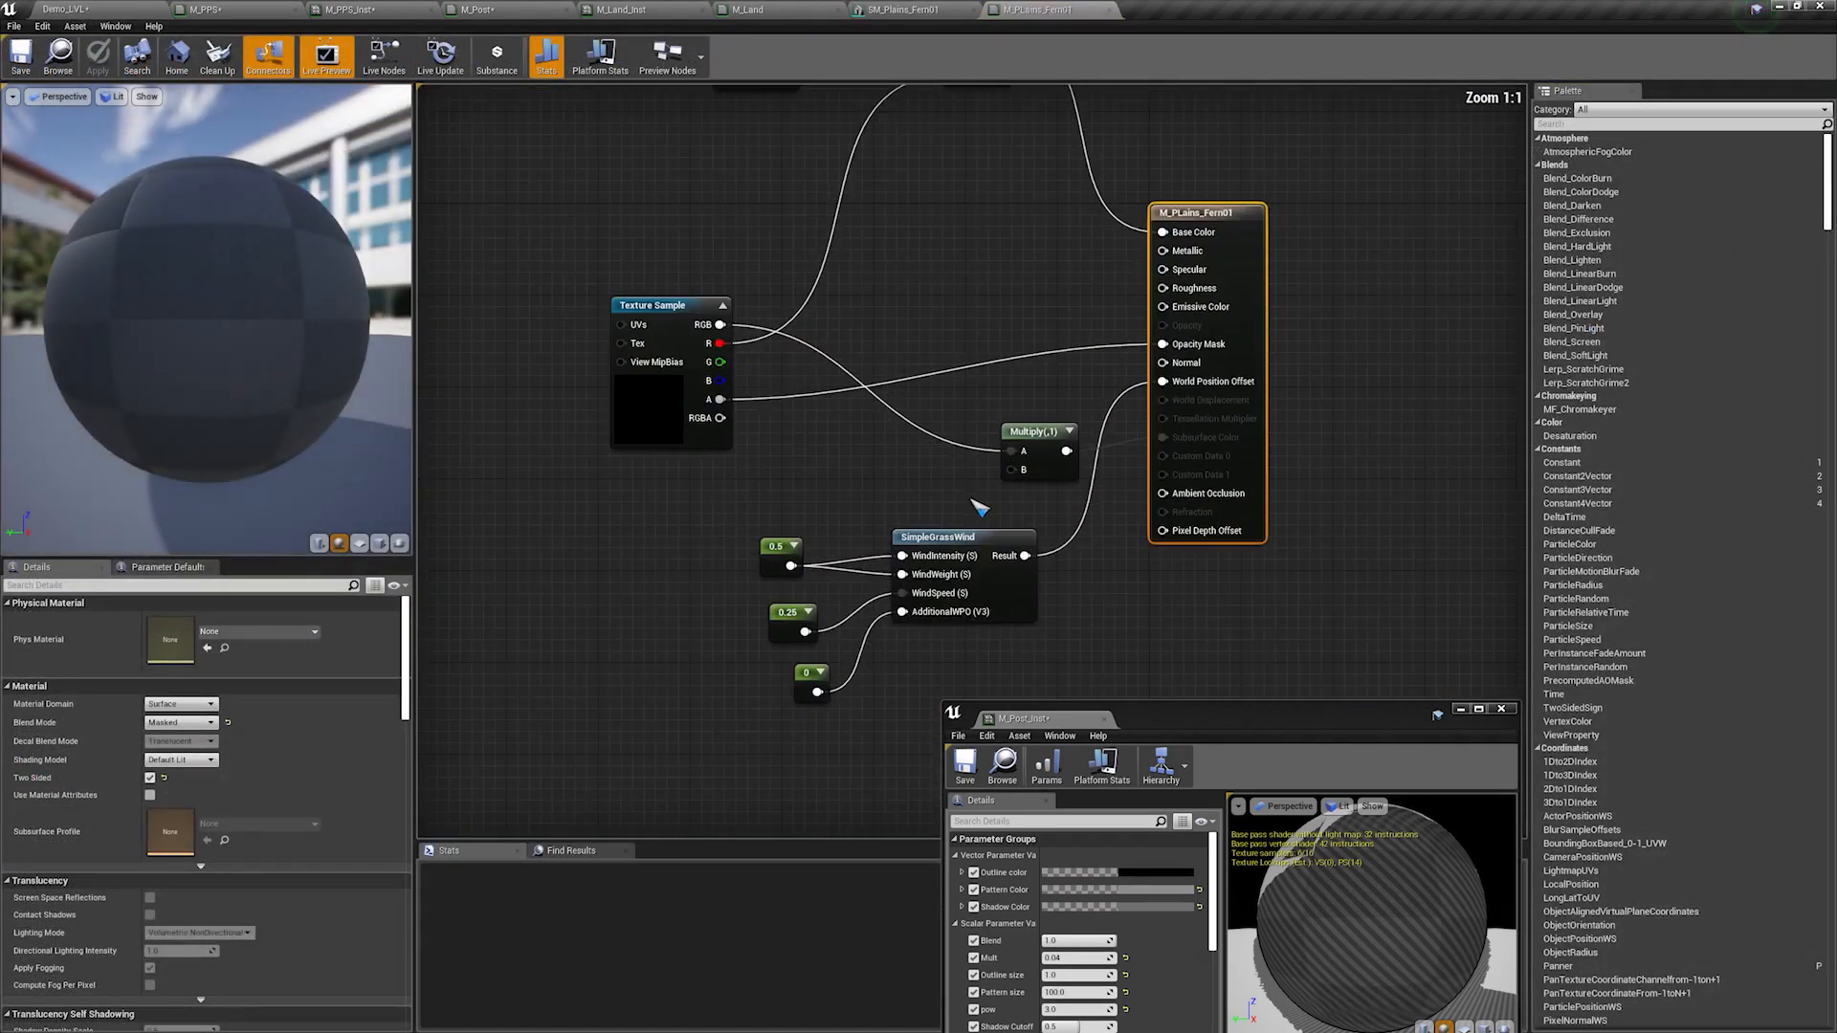
click(675, 344)
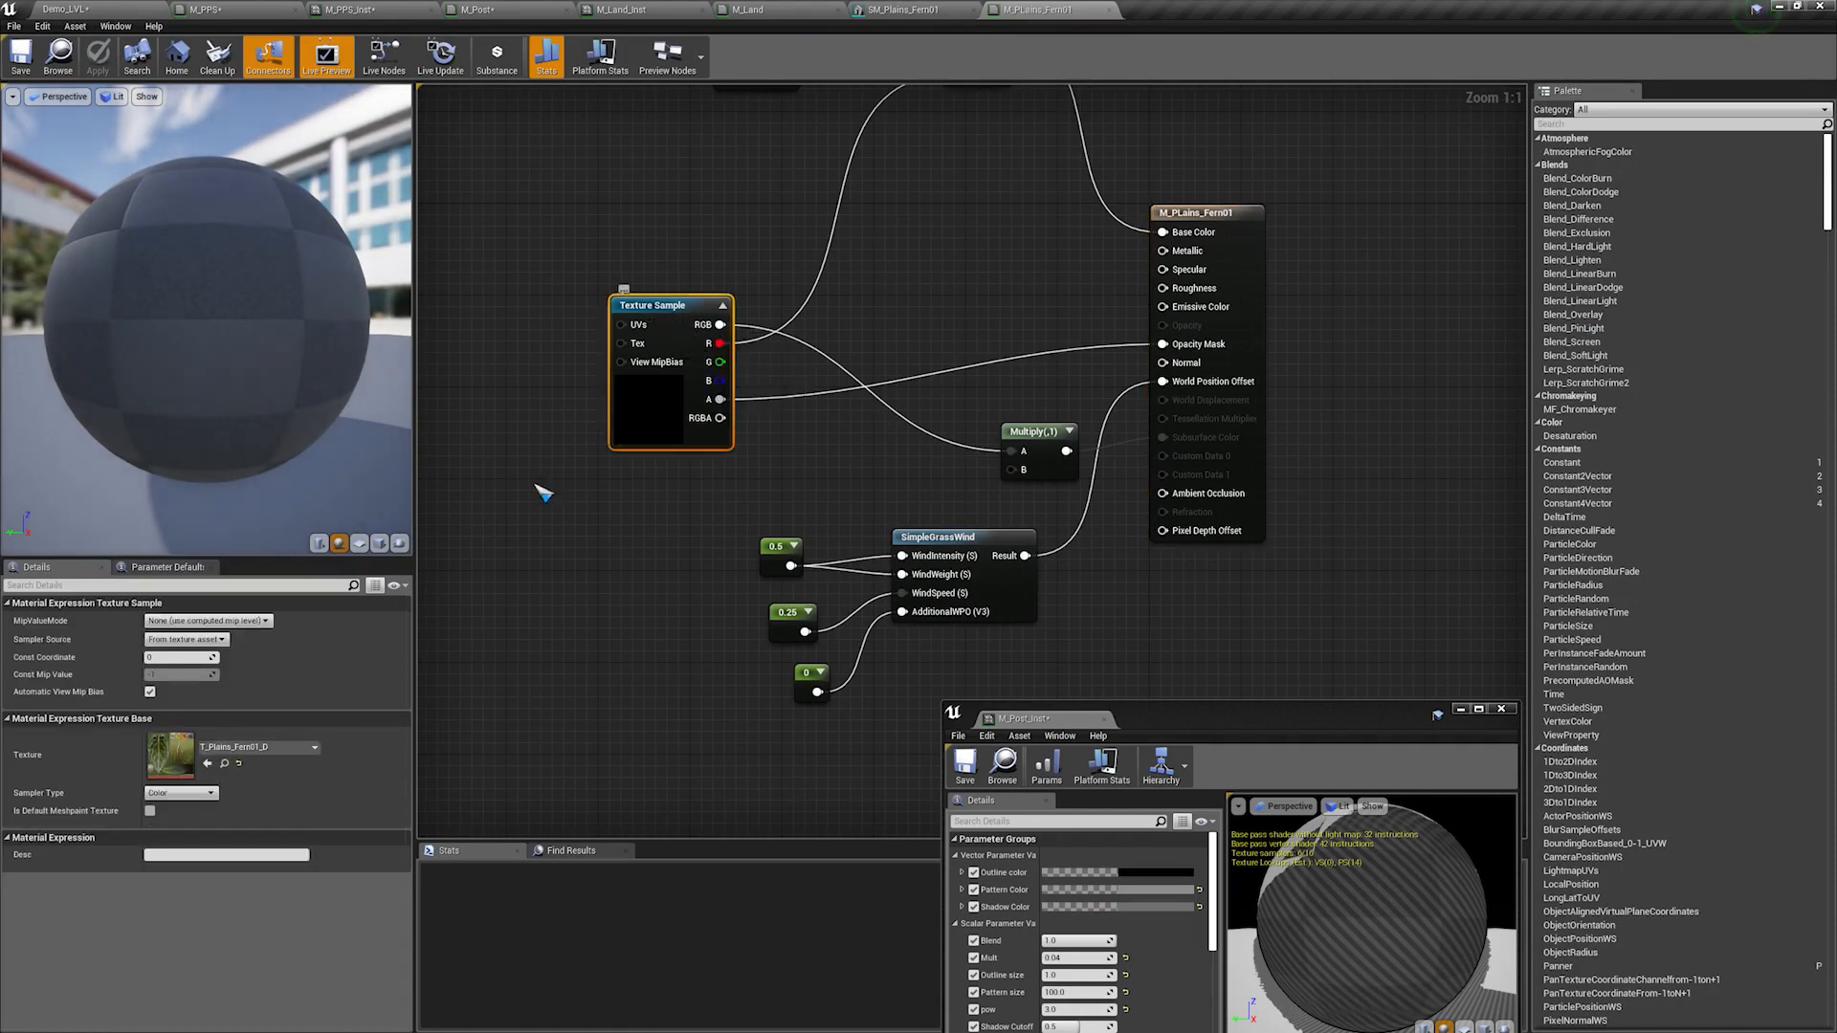
click(1256, 258)
click(235, 585)
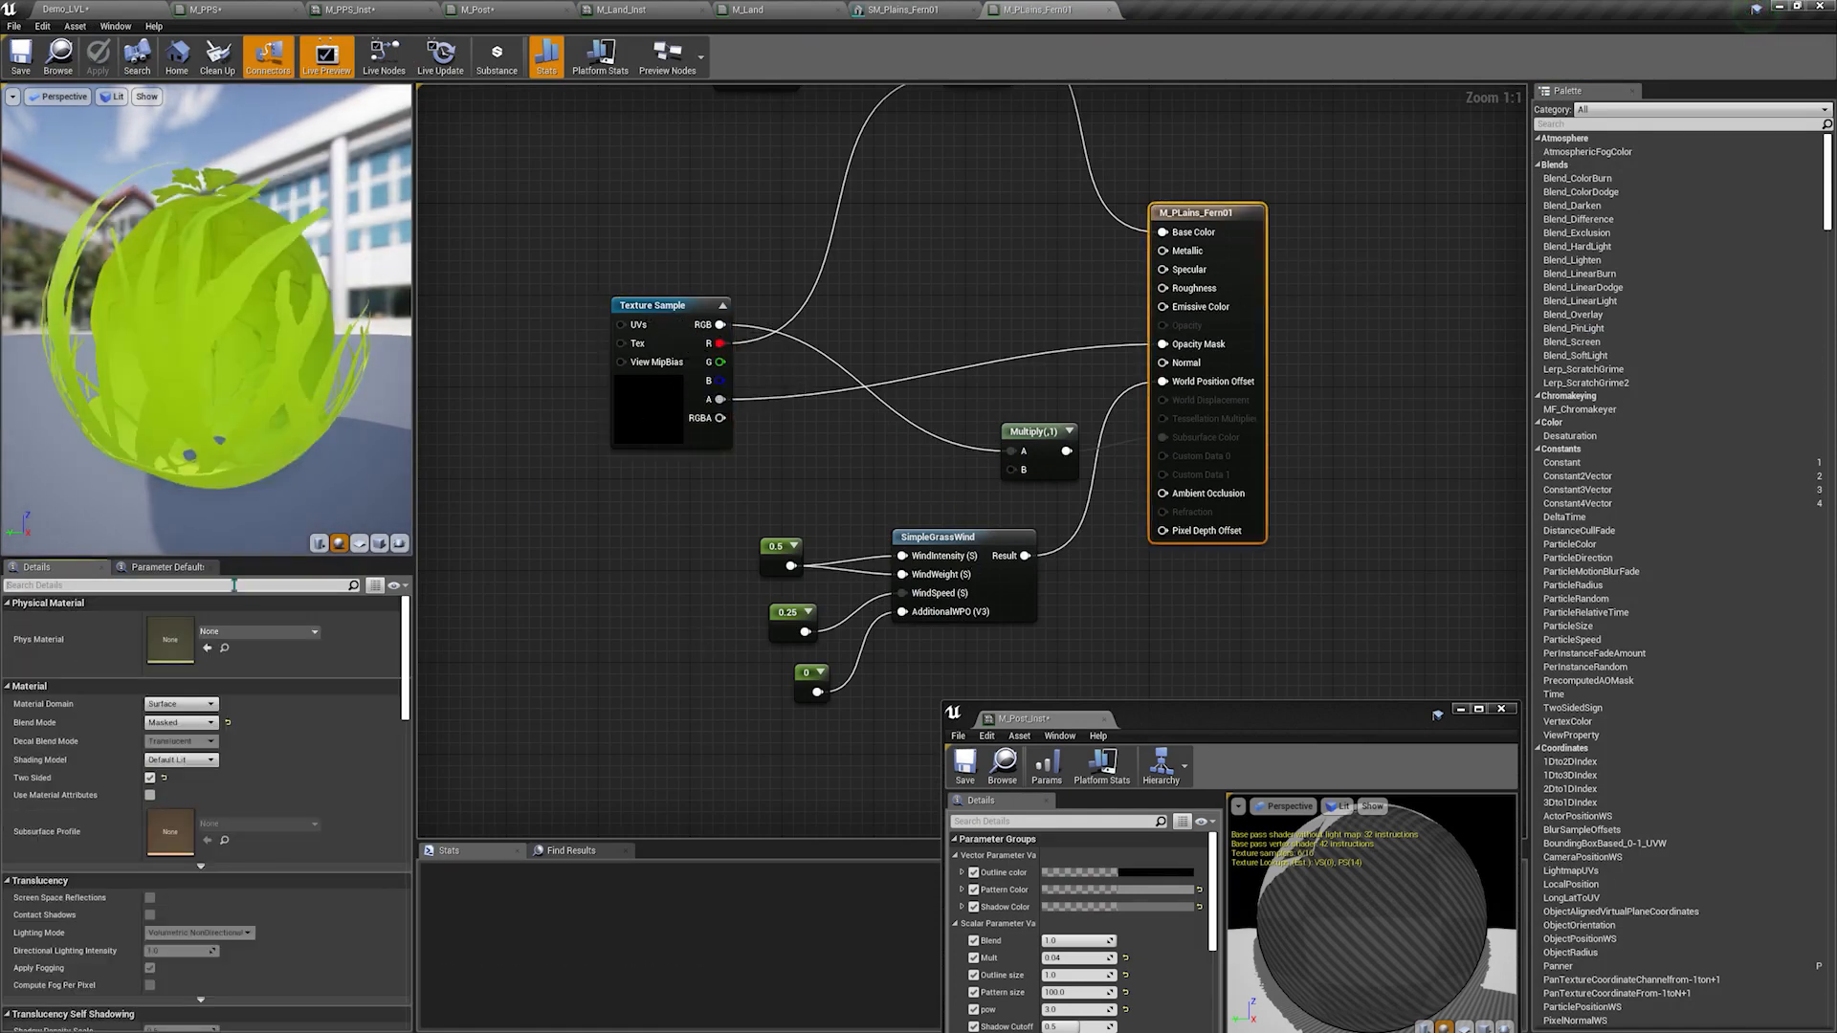
text(fu)
right_drag(1121, 370, 1085, 555)
drag(644, 517, 620, 461)
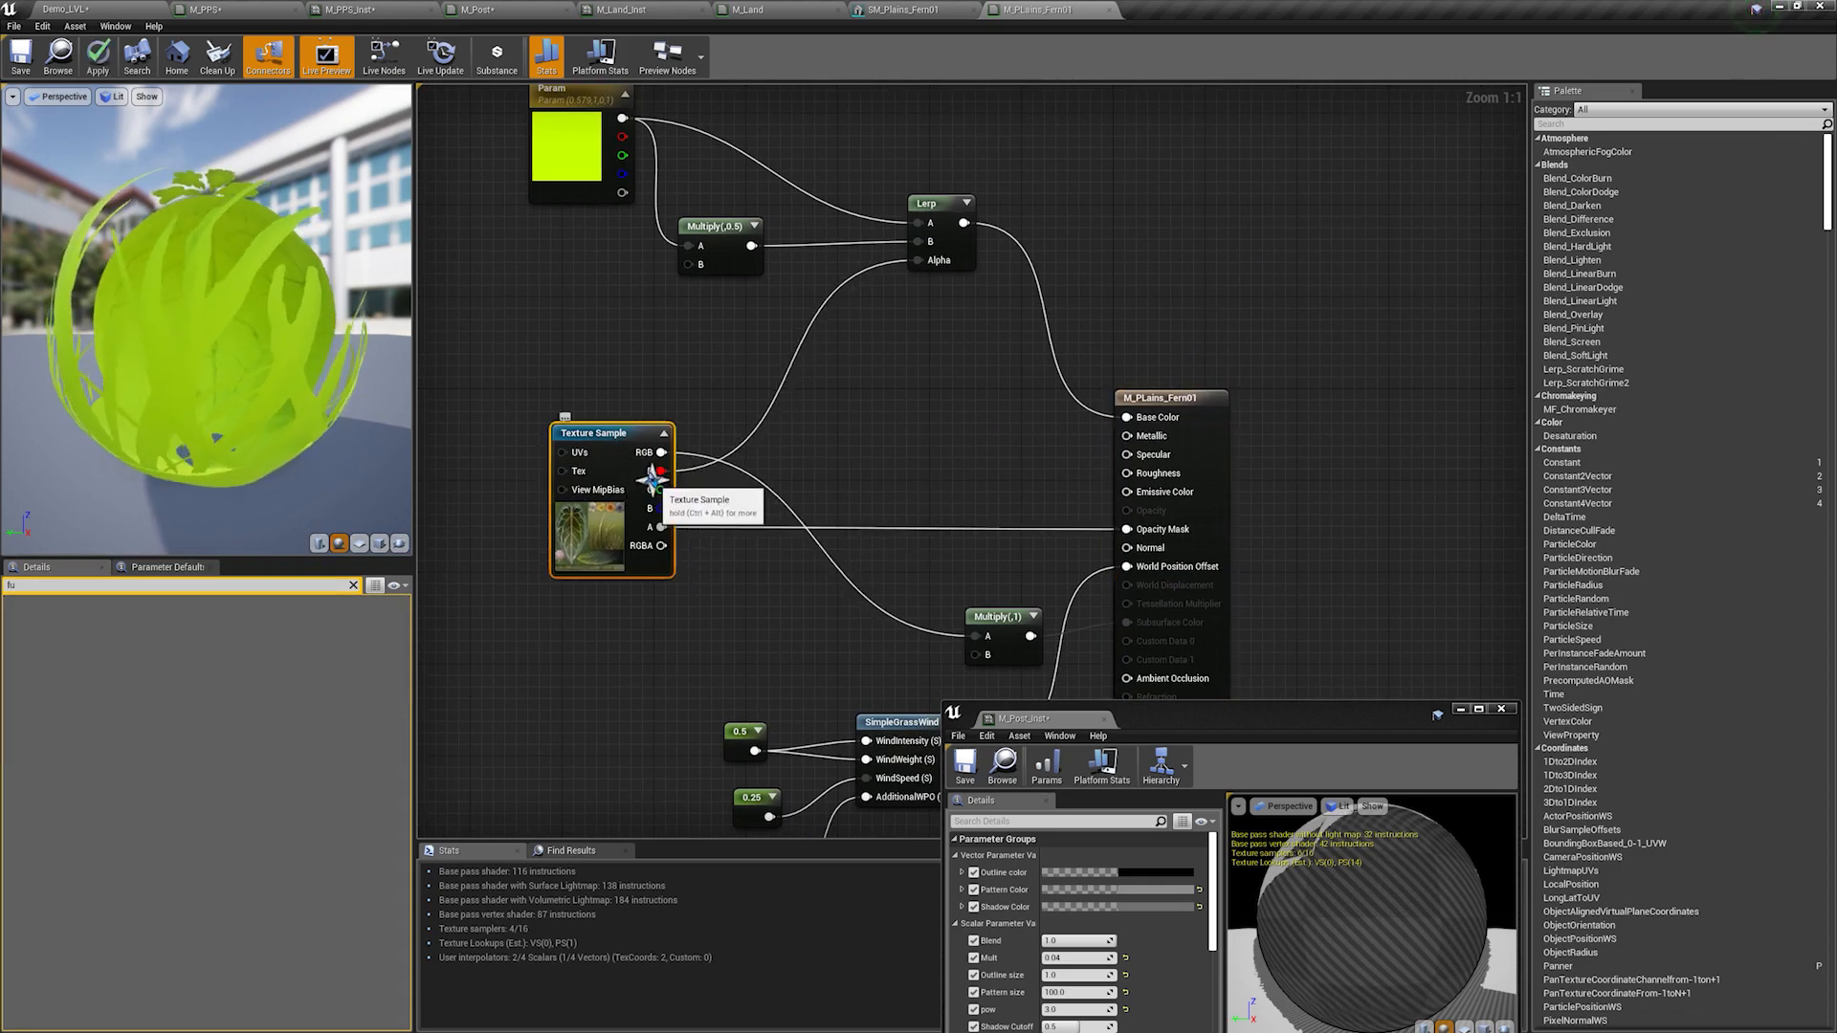
right_drag(935, 284, 965, 394)
mouse_move(268, 335)
mouse_down()
mouse_move(392, 333)
mouse_move(246, 328)
mouse_up()
right_drag(991, 471, 936, 173)
right_drag(955, 397, 807, 427)
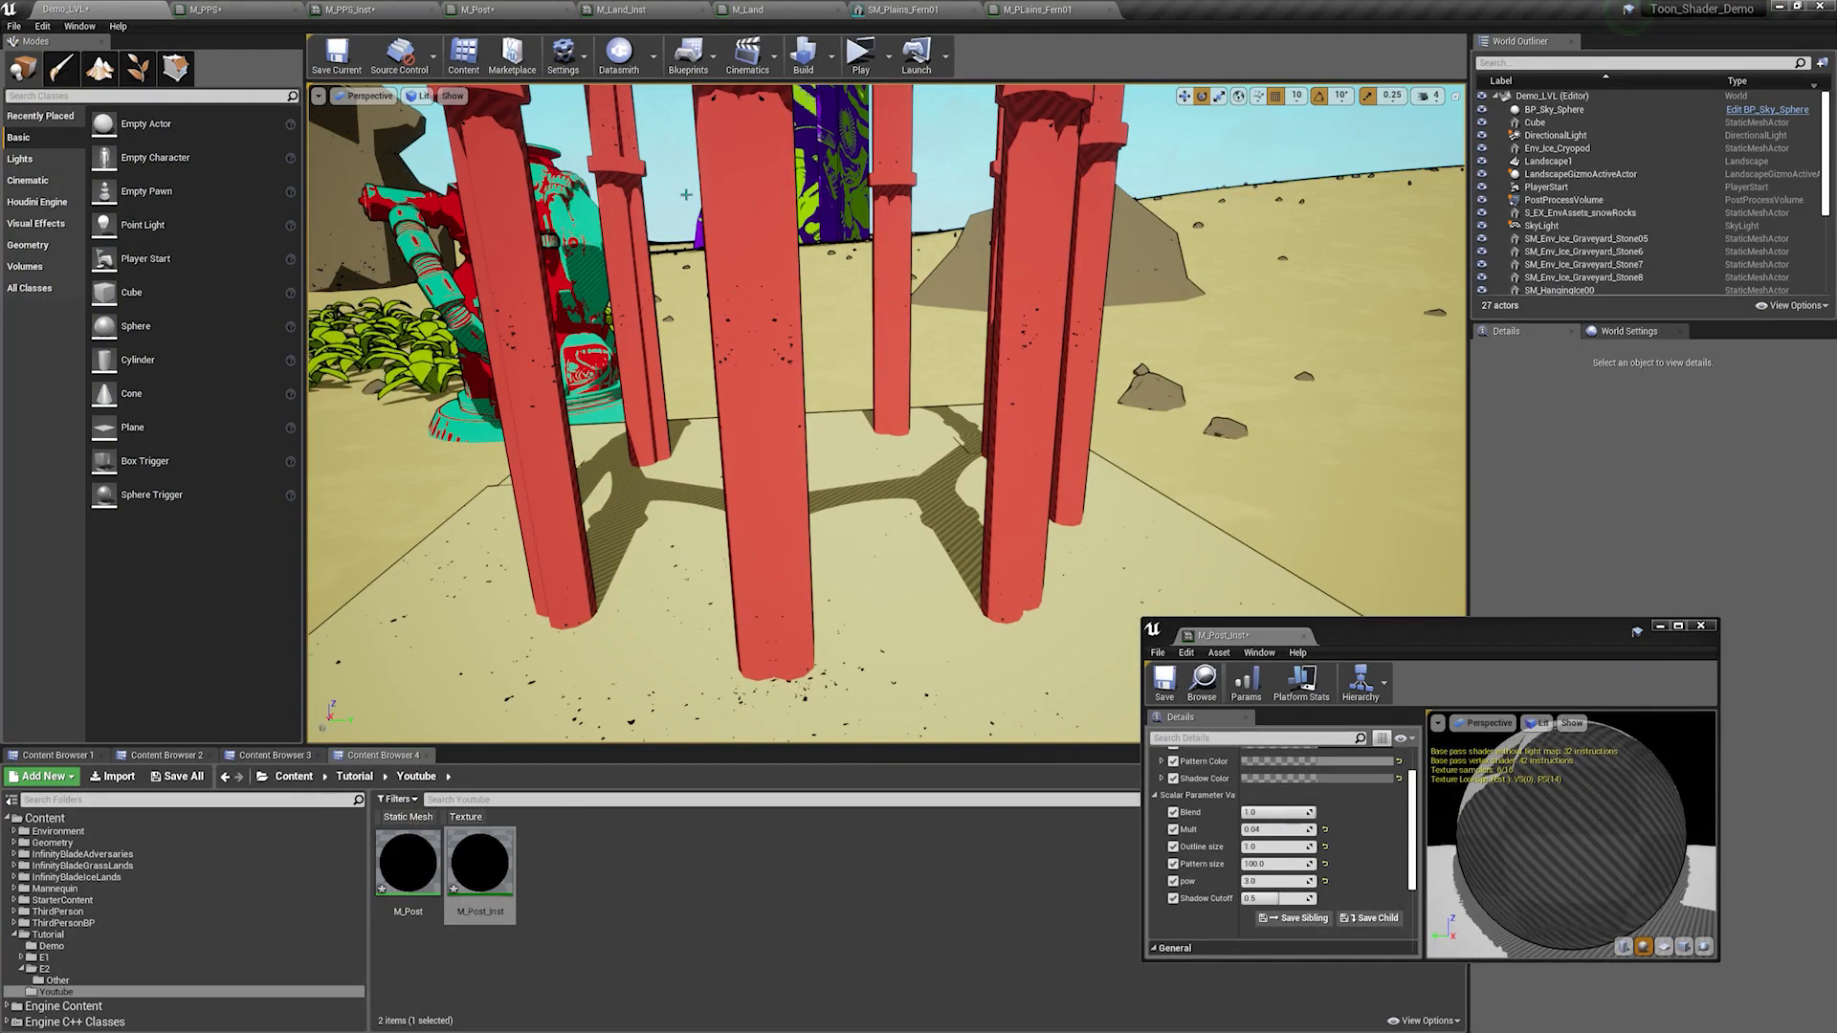
Step: In M_Post, move the final Lerp, its depth If nodes and the result node away from the outline Lerp, and add a new Lerp in the gap
click(526, 10)
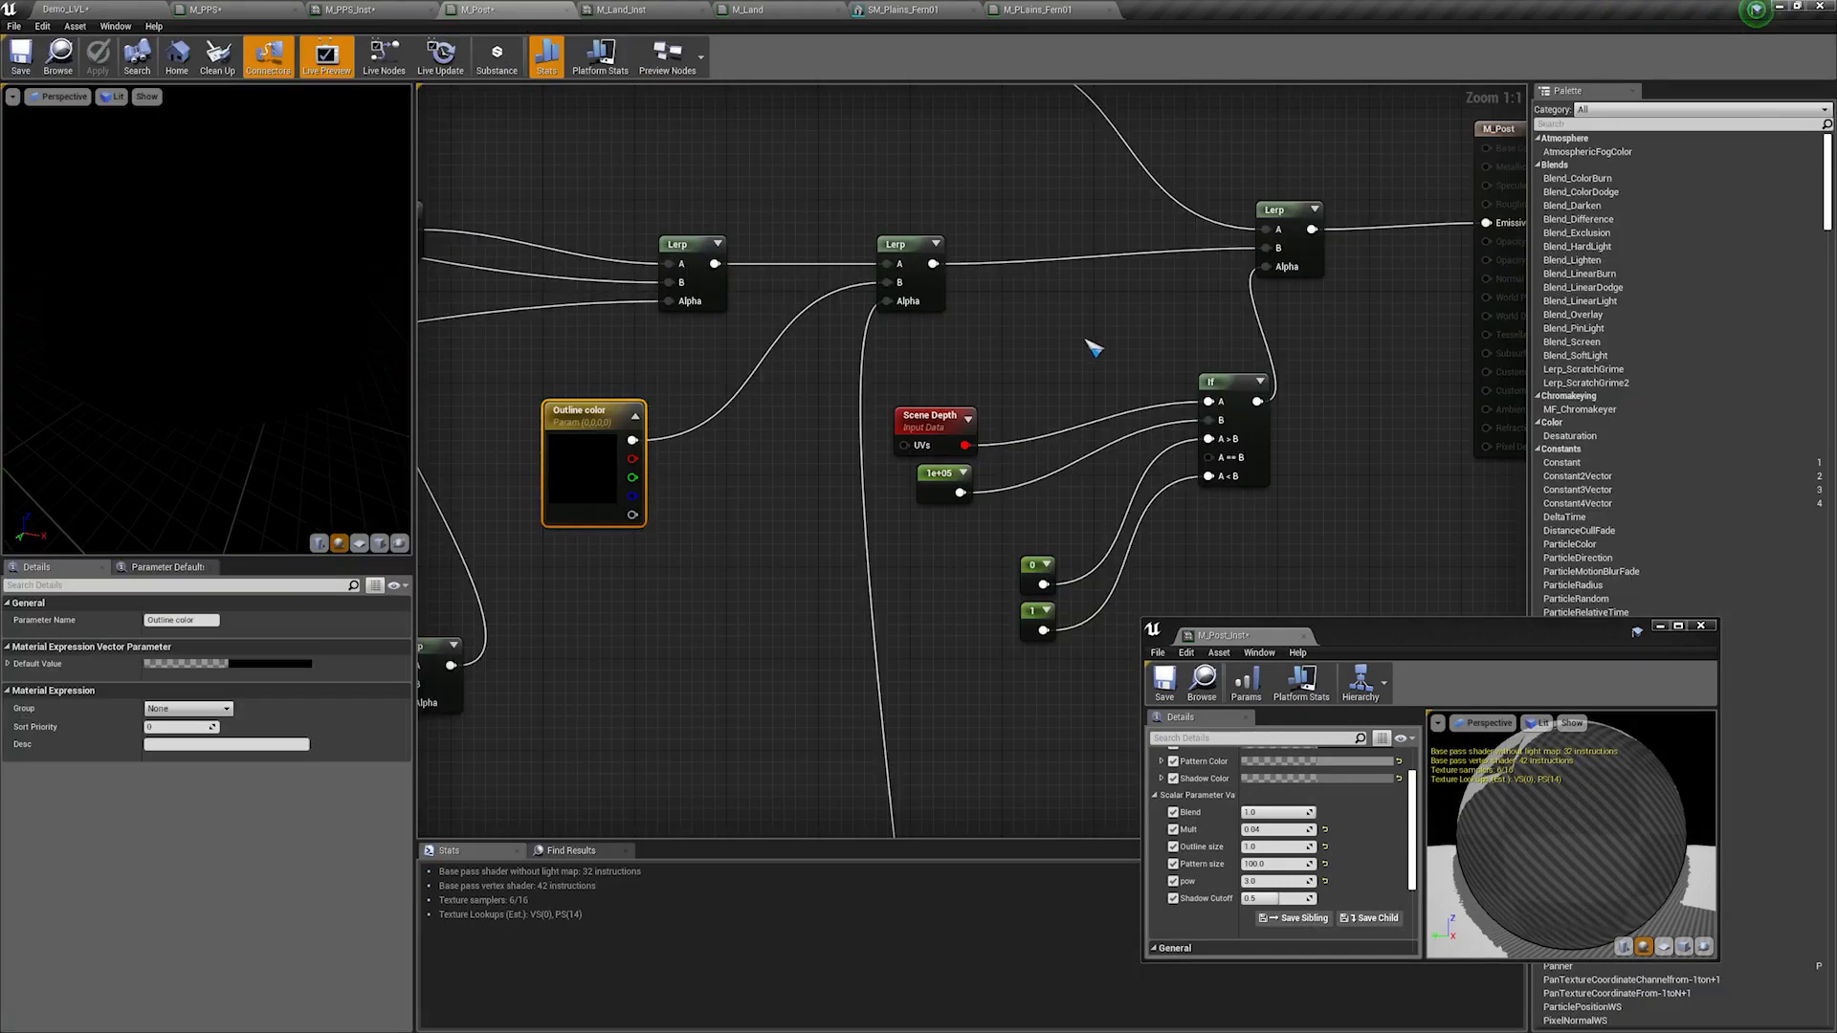
scroll(1071, 459, down, 2)
drag(1067, 522, 702, 146)
shift+drag(581, 392, 581, 392)
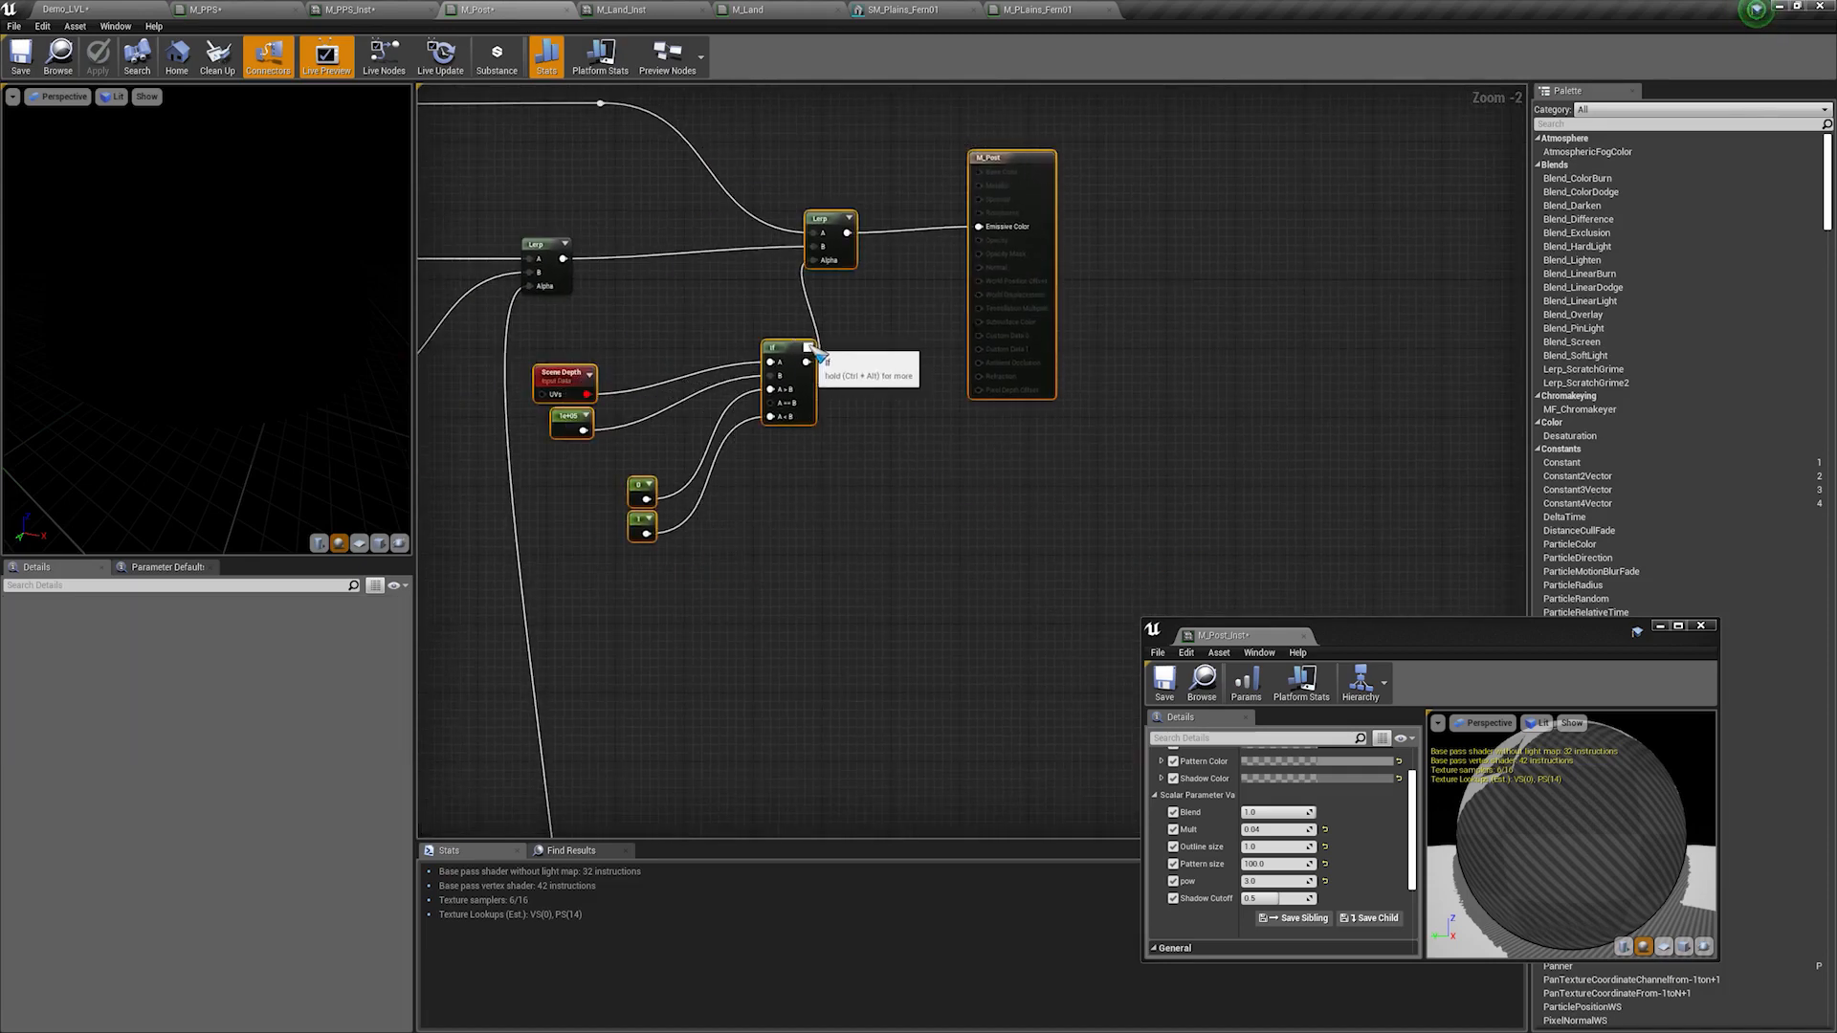
drag(786, 362, 1058, 364)
right_drag(775, 364, 878, 323)
scroll(894, 275, up, 1)
key(l)
click(893, 197)
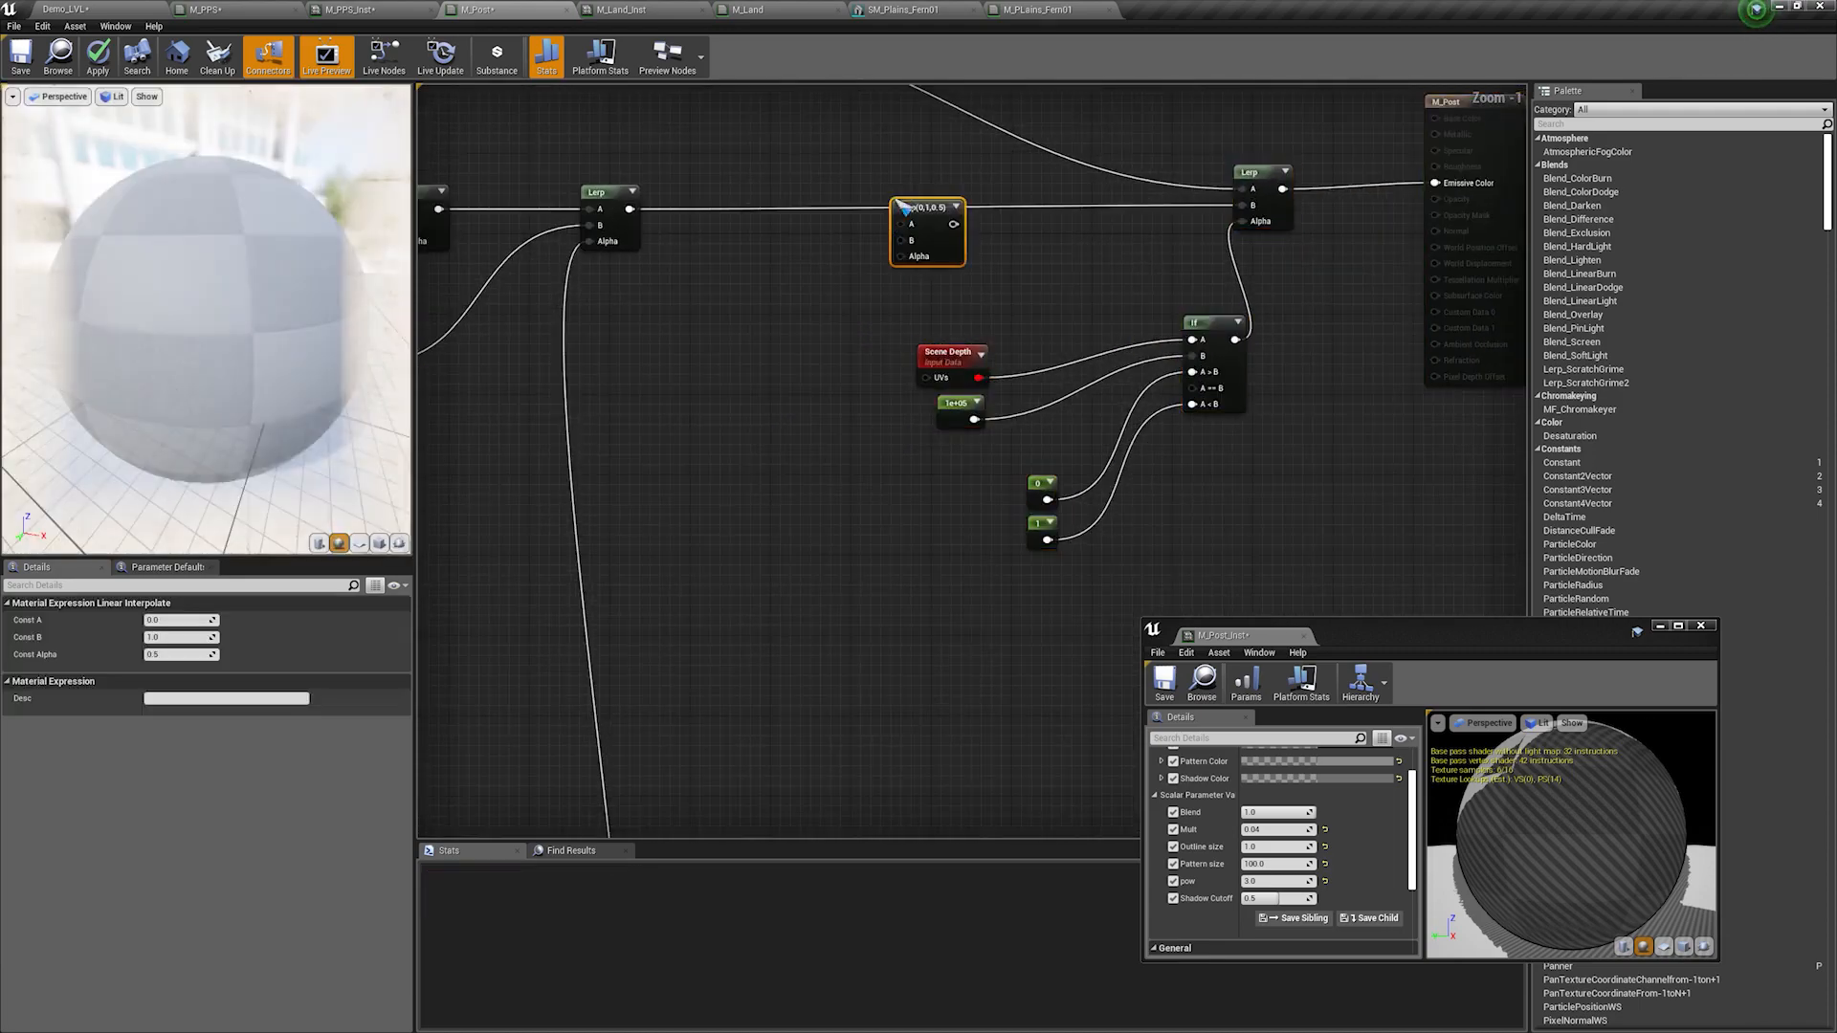
Step: Place a saturated division of Scene Depth by a Distance parameter below the new Lerp and connect it to the Lerp's Alpha
right_drag(762, 569, 808, 242)
scroll(804, 259, down, 3)
scroll(581, 434, up, 3)
right_drag(580, 433, 769, 441)
drag(901, 498, 964, 125)
right_drag(1032, 134, 808, 562)
drag(879, 522, 1105, 210)
right_drag(1105, 210, 1045, 290)
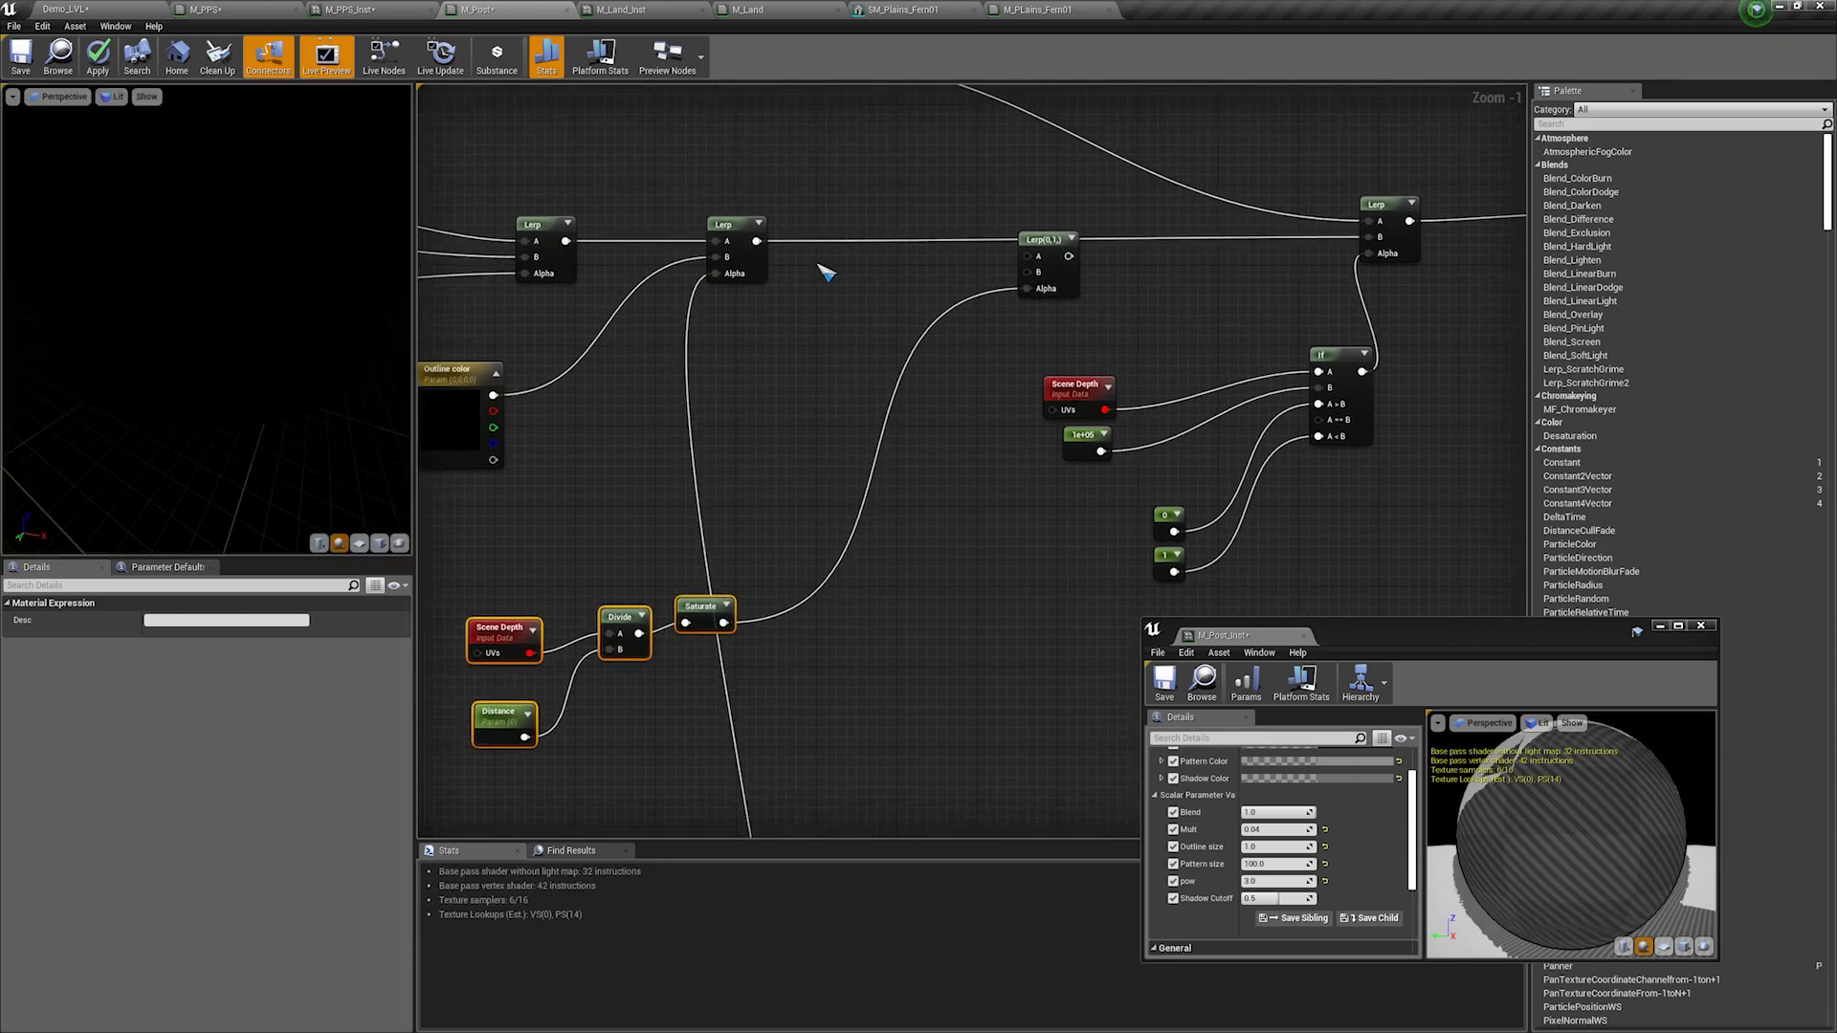
Step: Add a Desaturation node fed by the outline Lerp and connect its output to the new Lerp's B input
right_click(824, 273)
text(des)
click(861, 303)
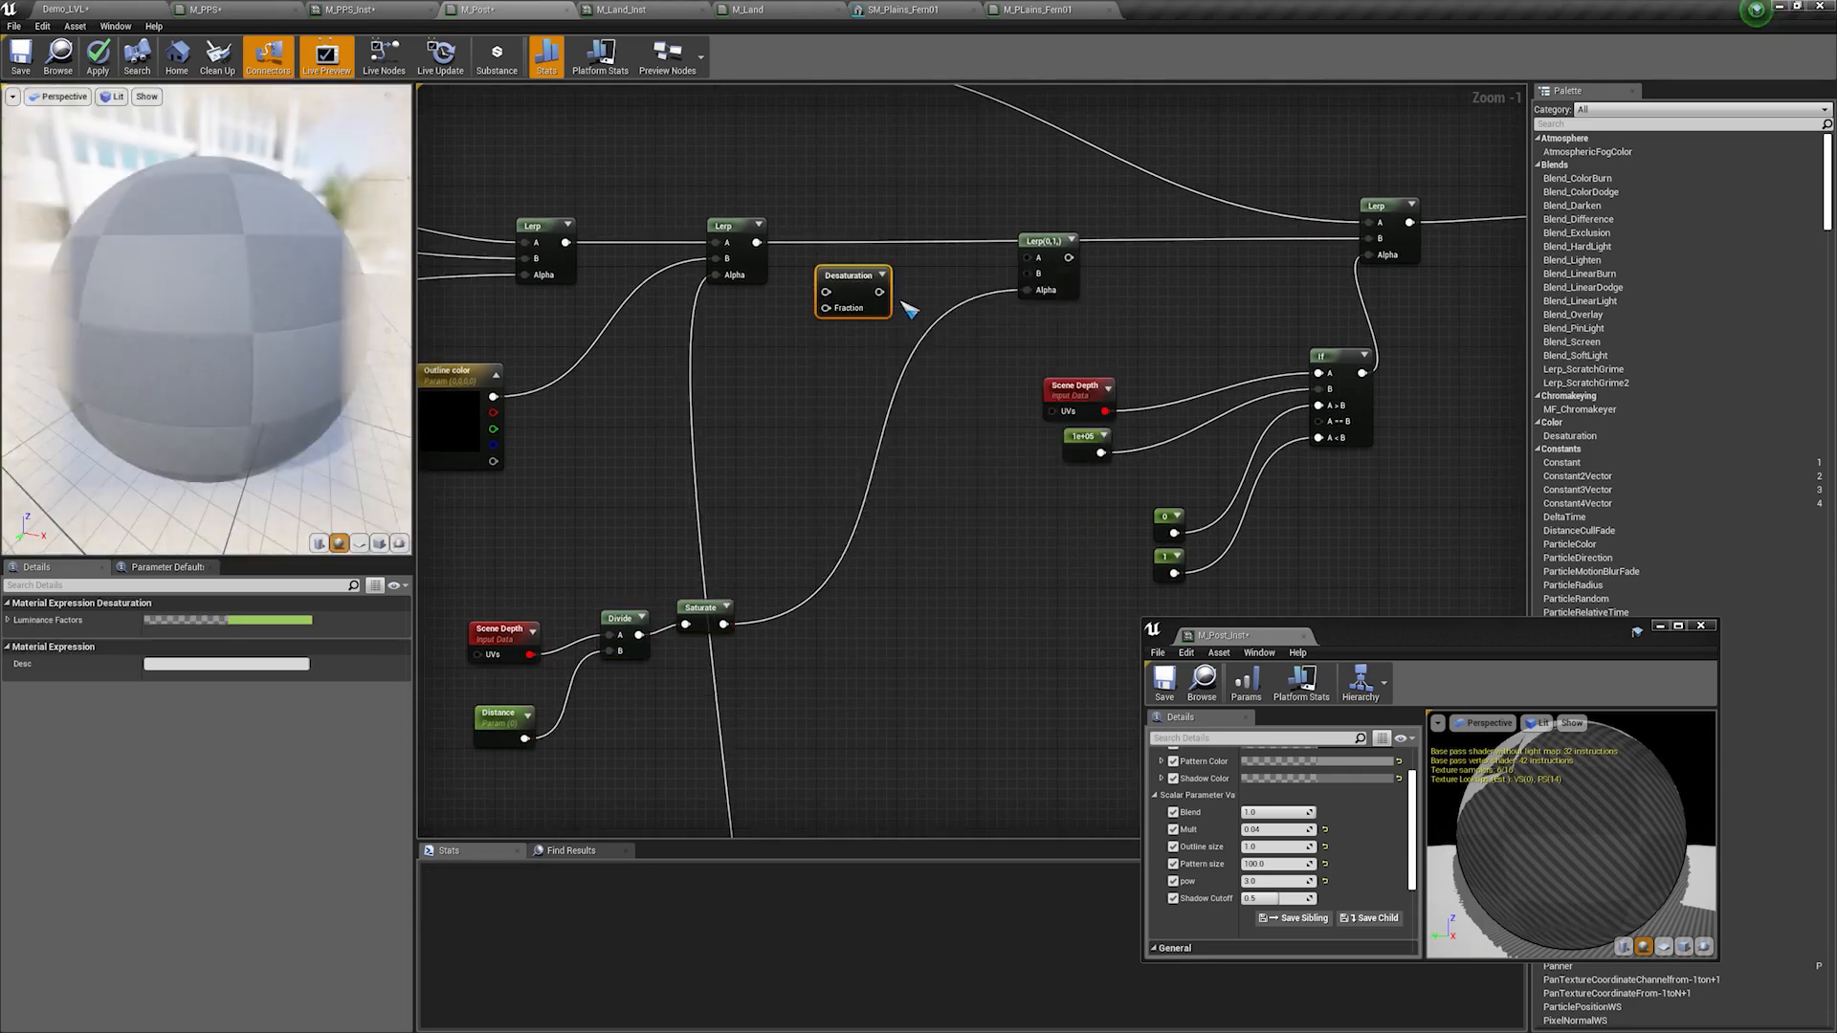
drag(757, 243, 1028, 276)
Step: Drive the Desaturation's Fraction with a scalar parameter named Saturate, and wire the new Lerp between the outline Lerp and the final Lerp
click(764, 328)
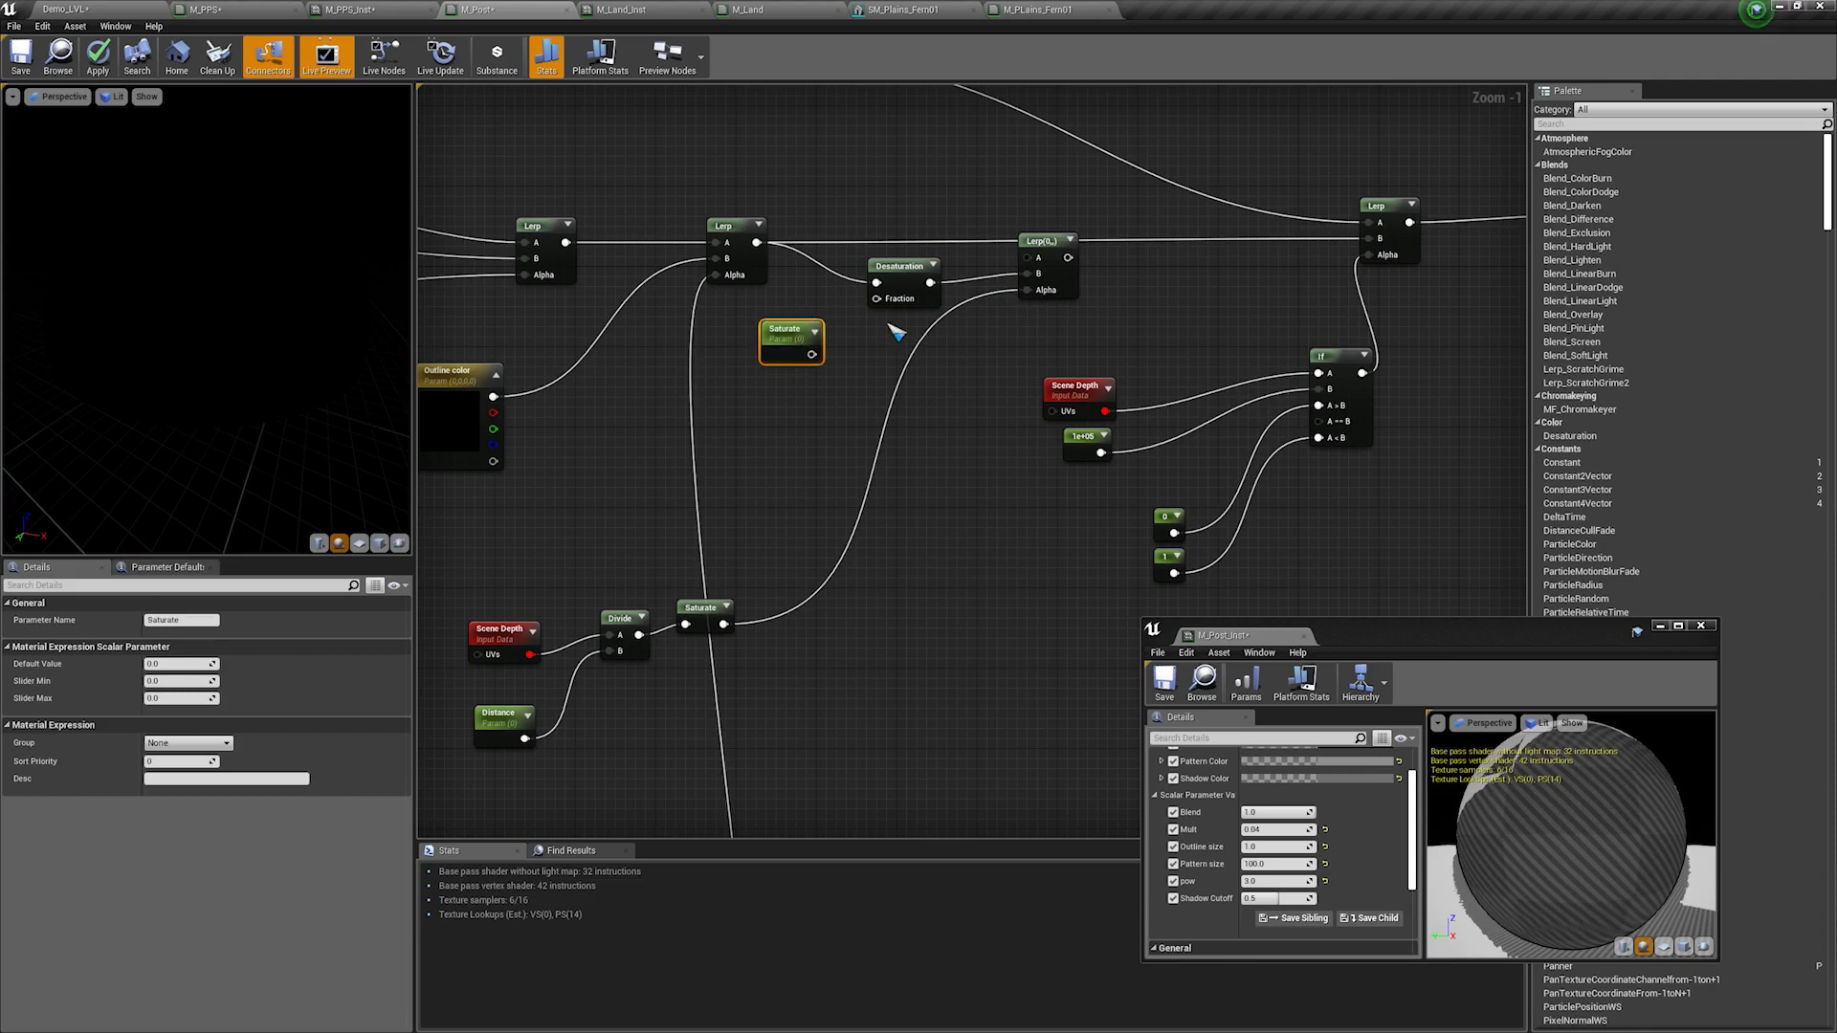
drag(812, 354, 876, 299)
drag(756, 242, 1374, 241)
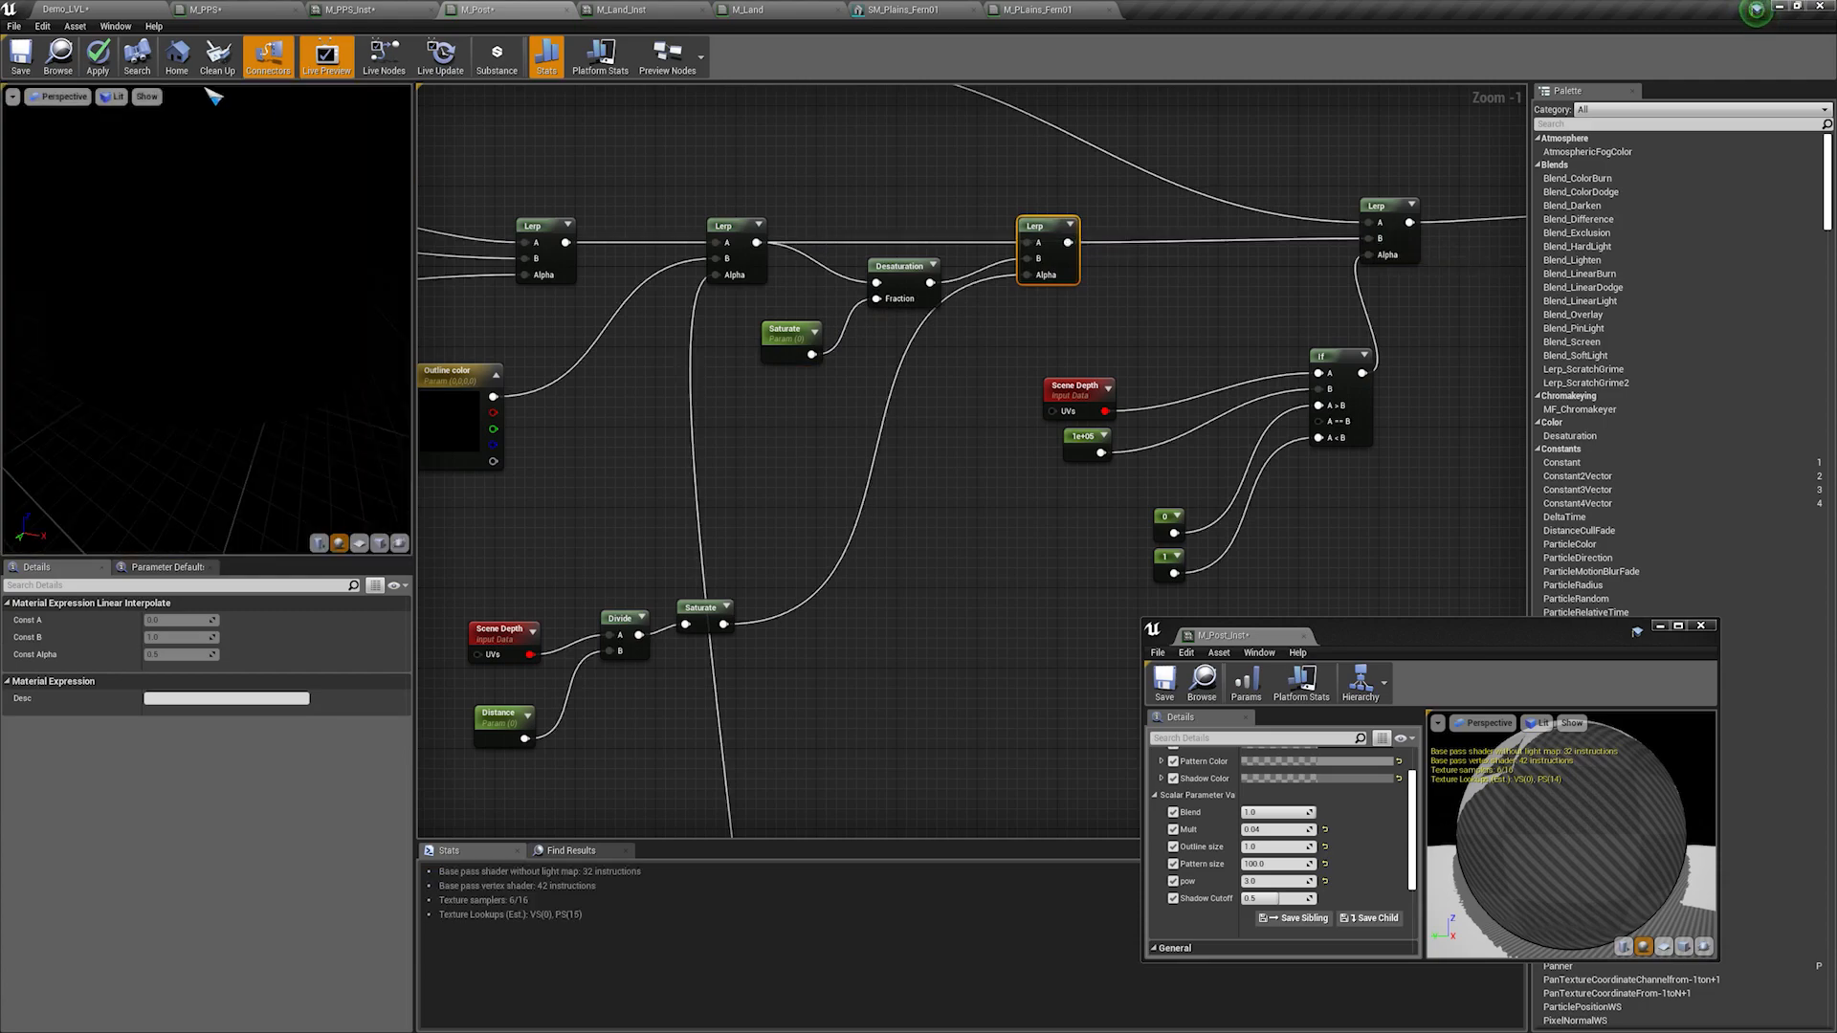
Step: Apply the M_Post changes and, back in the Demo_LVL level, set the instance's Distance to 200000
click(99, 73)
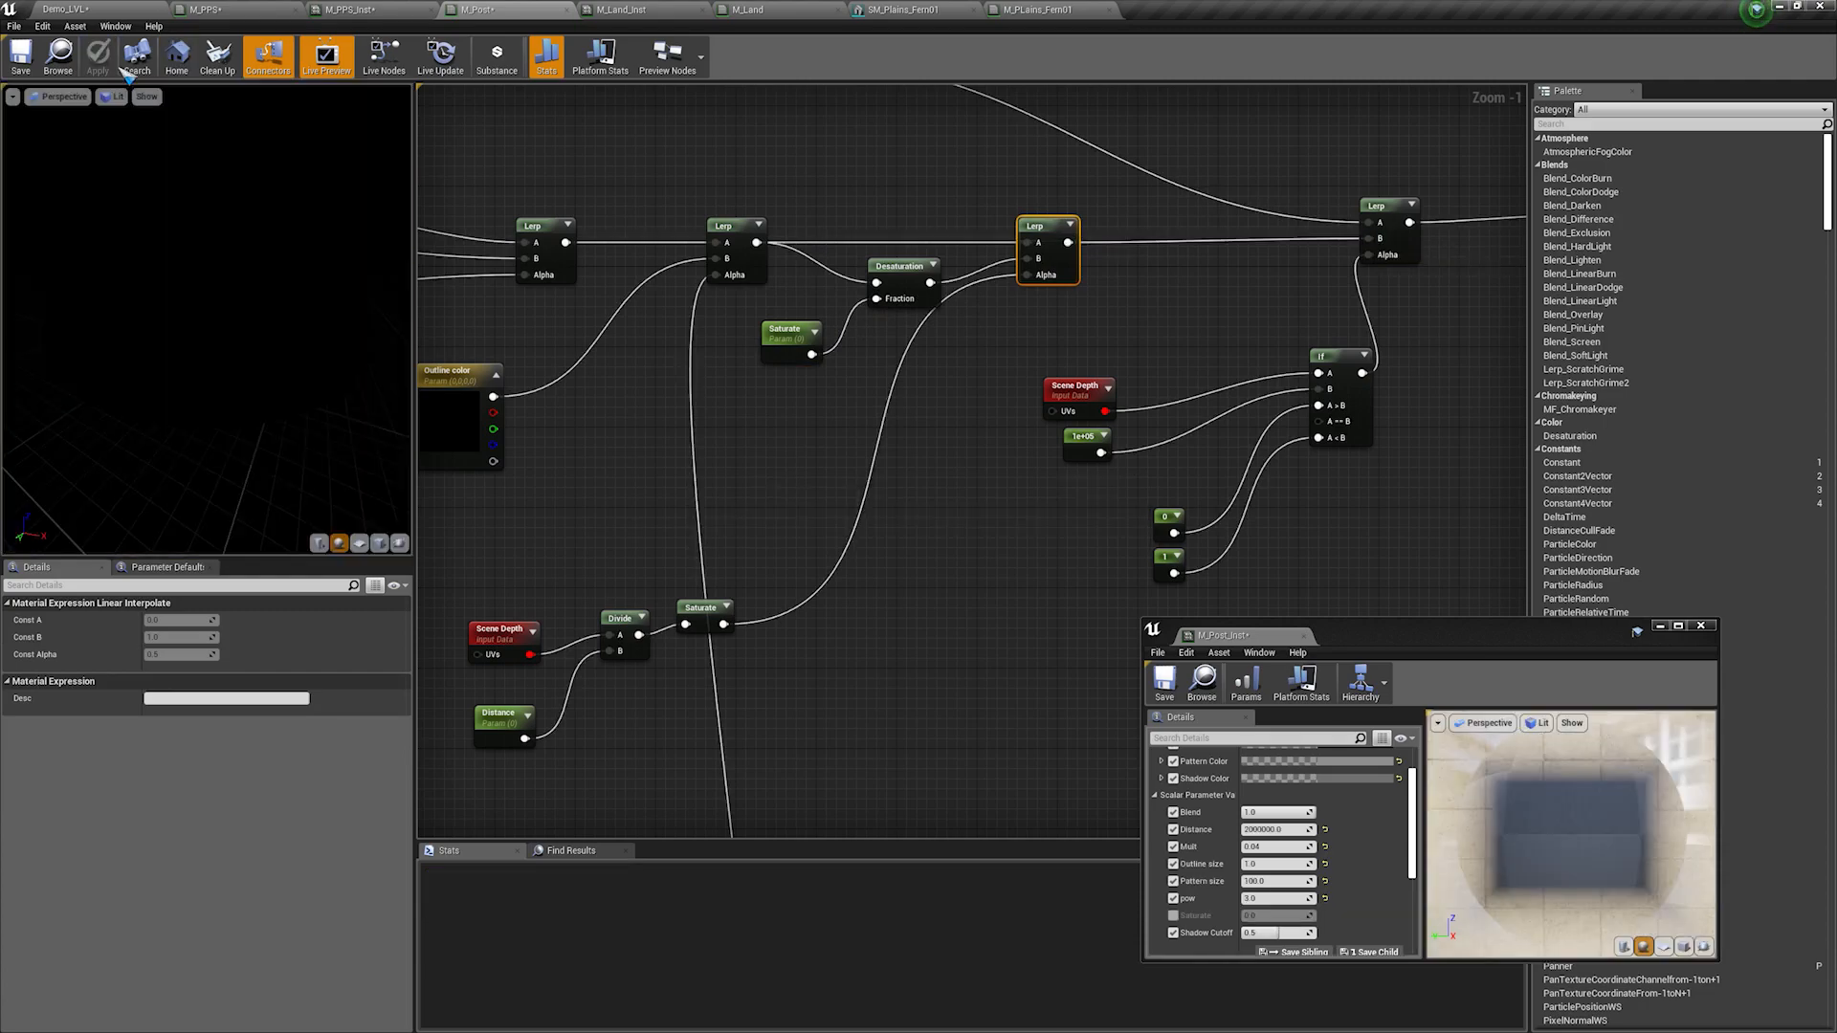
click(105, 9)
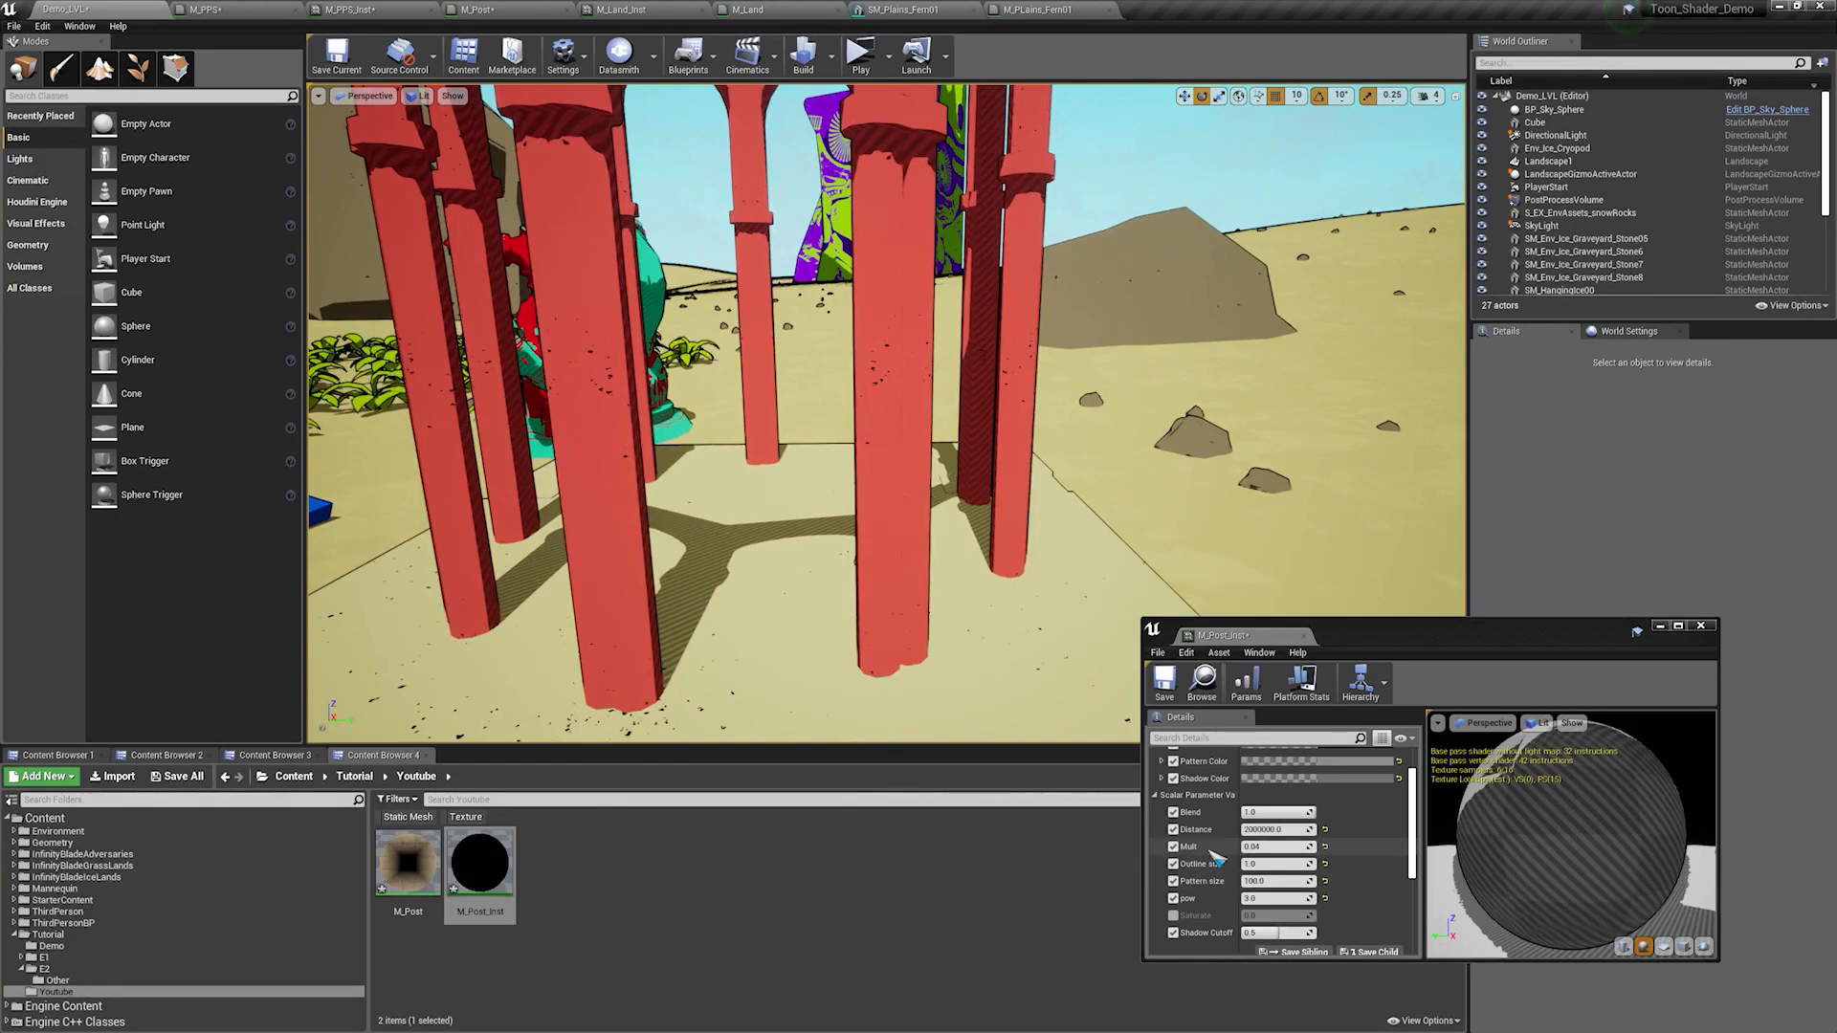
click(1282, 829)
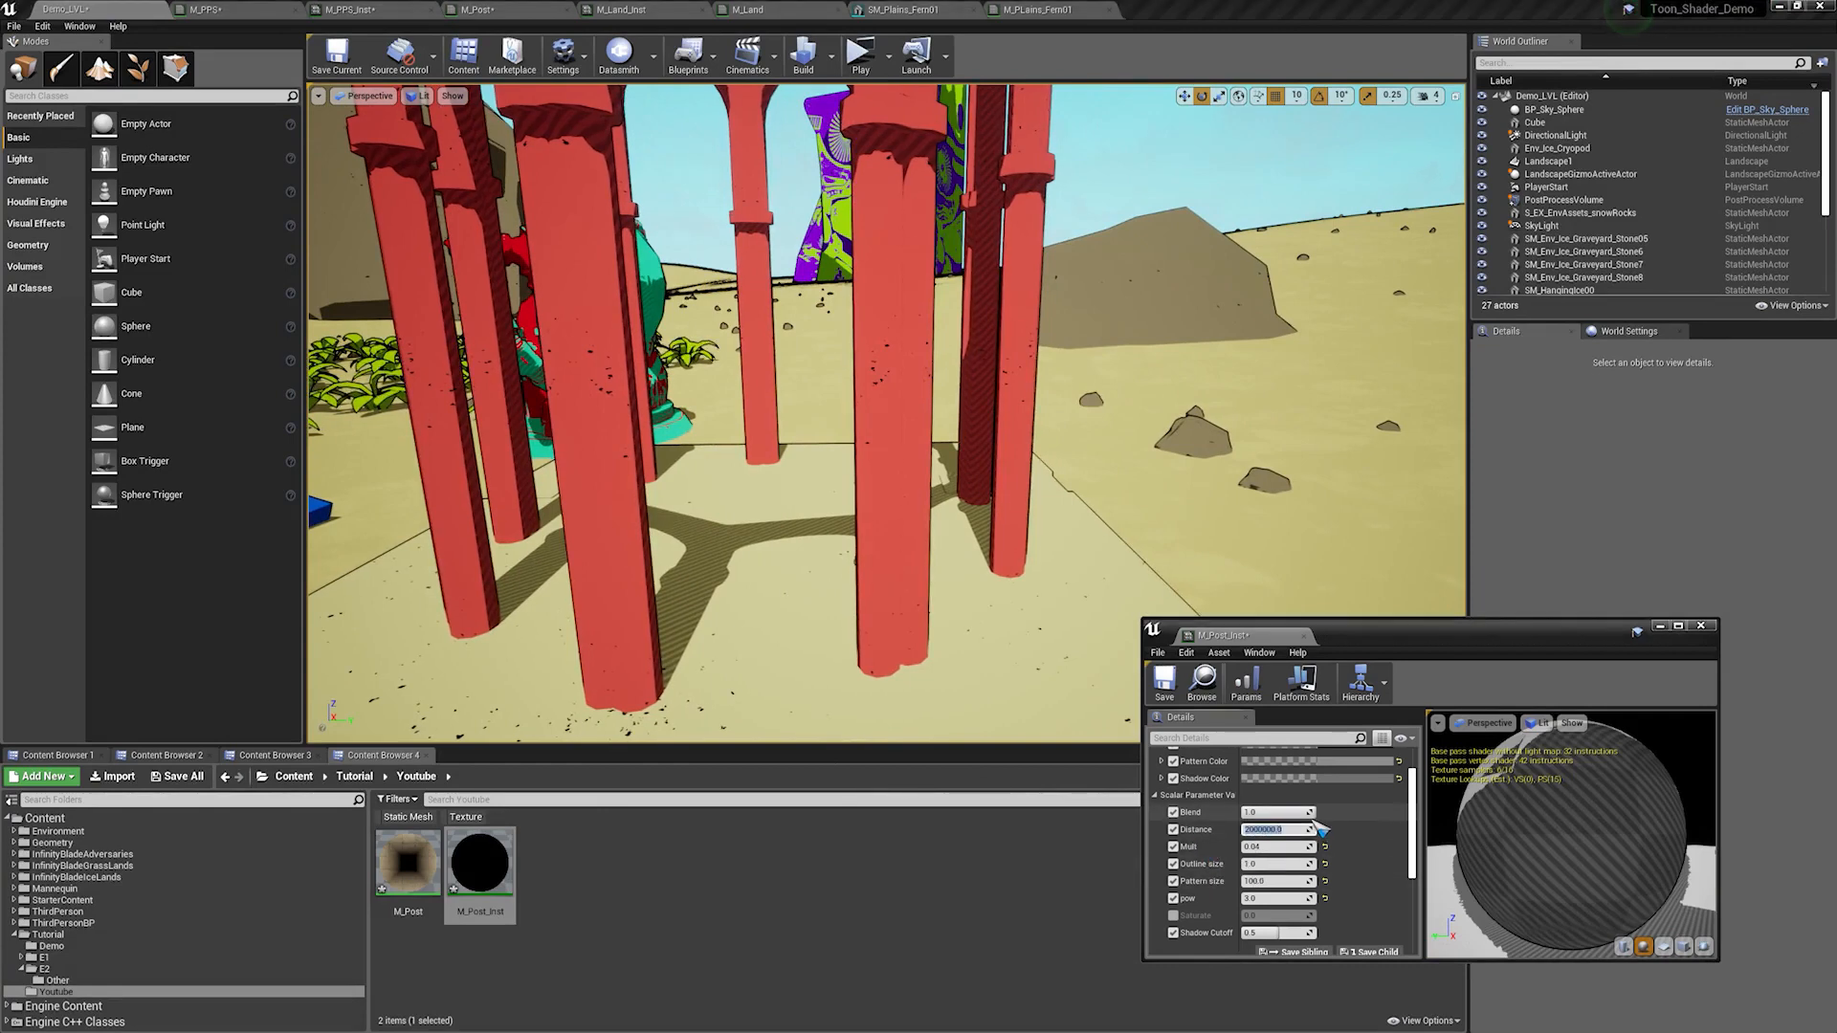
key(Return)
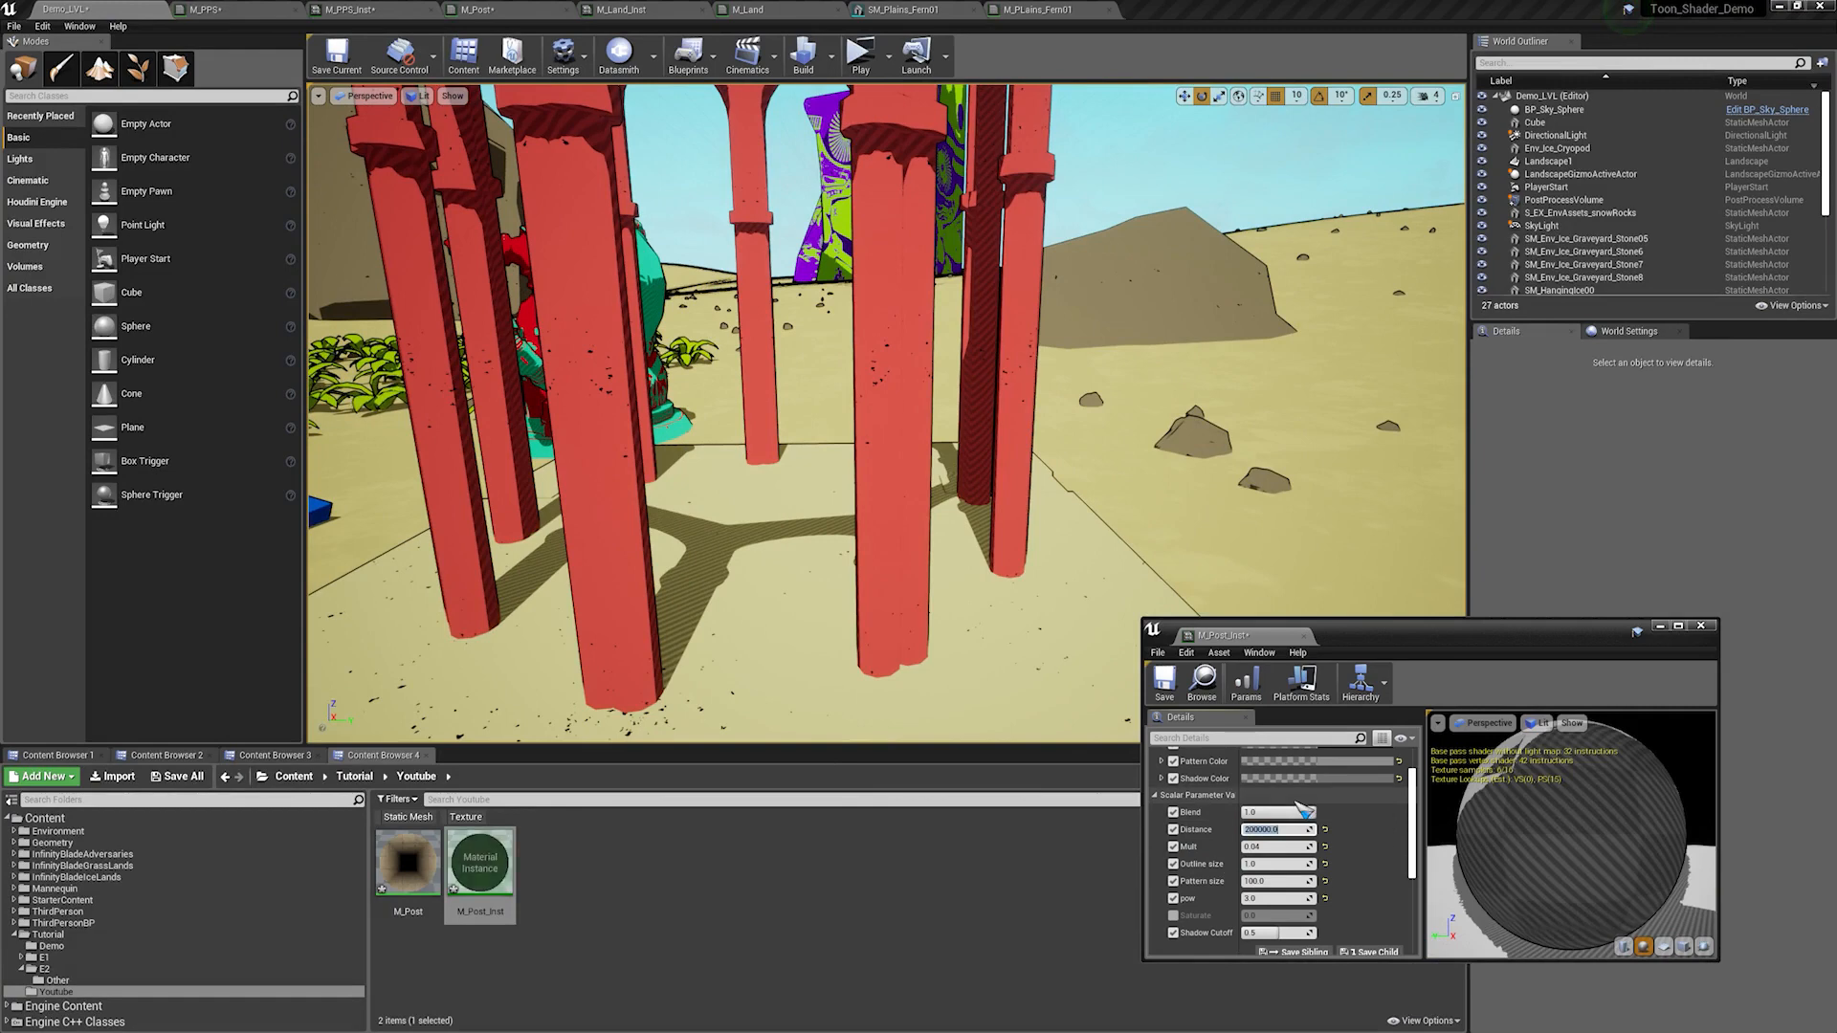
Step: Enable the instance's Saturate parameter, set it to 1.0, and reduce it to about 0.09 while checking the red pillars
click(1174, 916)
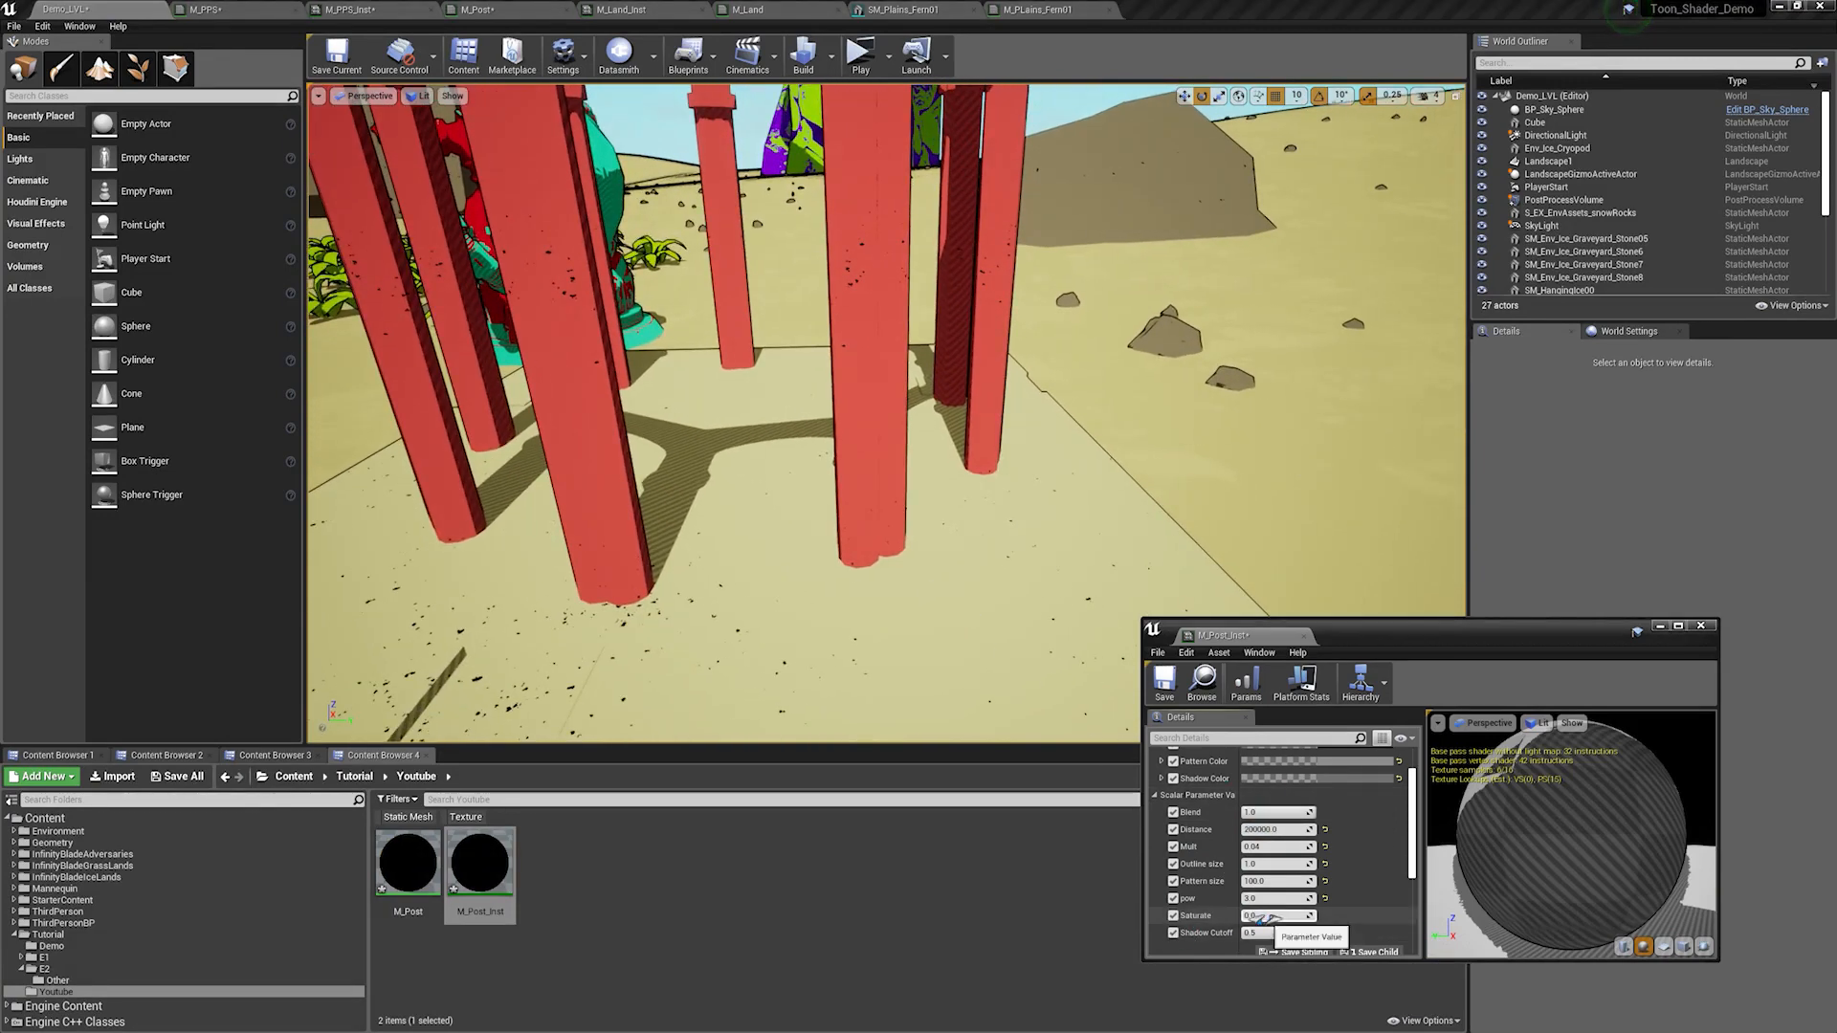
key(Return)
right_drag(928, 622, 737, 495)
key(w)
key(s)
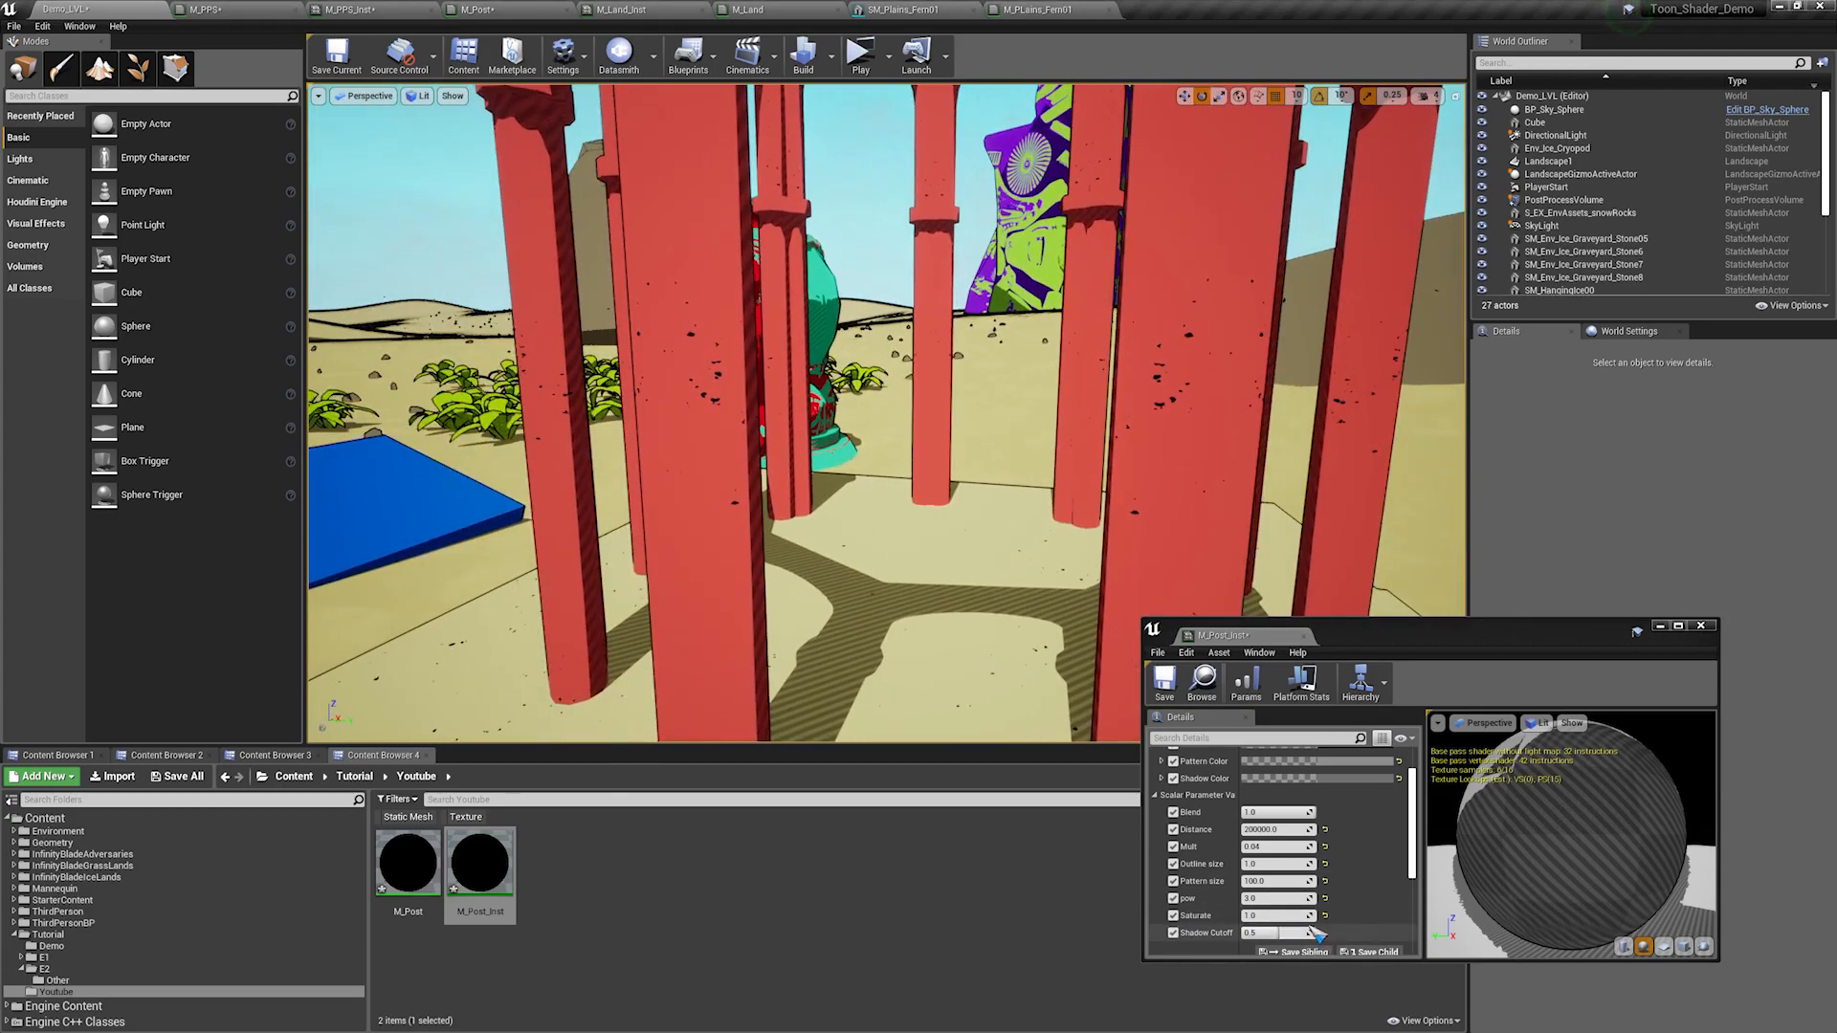
click(1300, 916)
mouse_move(1299, 916)
mouse_down()
mouse_move(1251, 916)
mouse_move(1287, 915)
mouse_up()
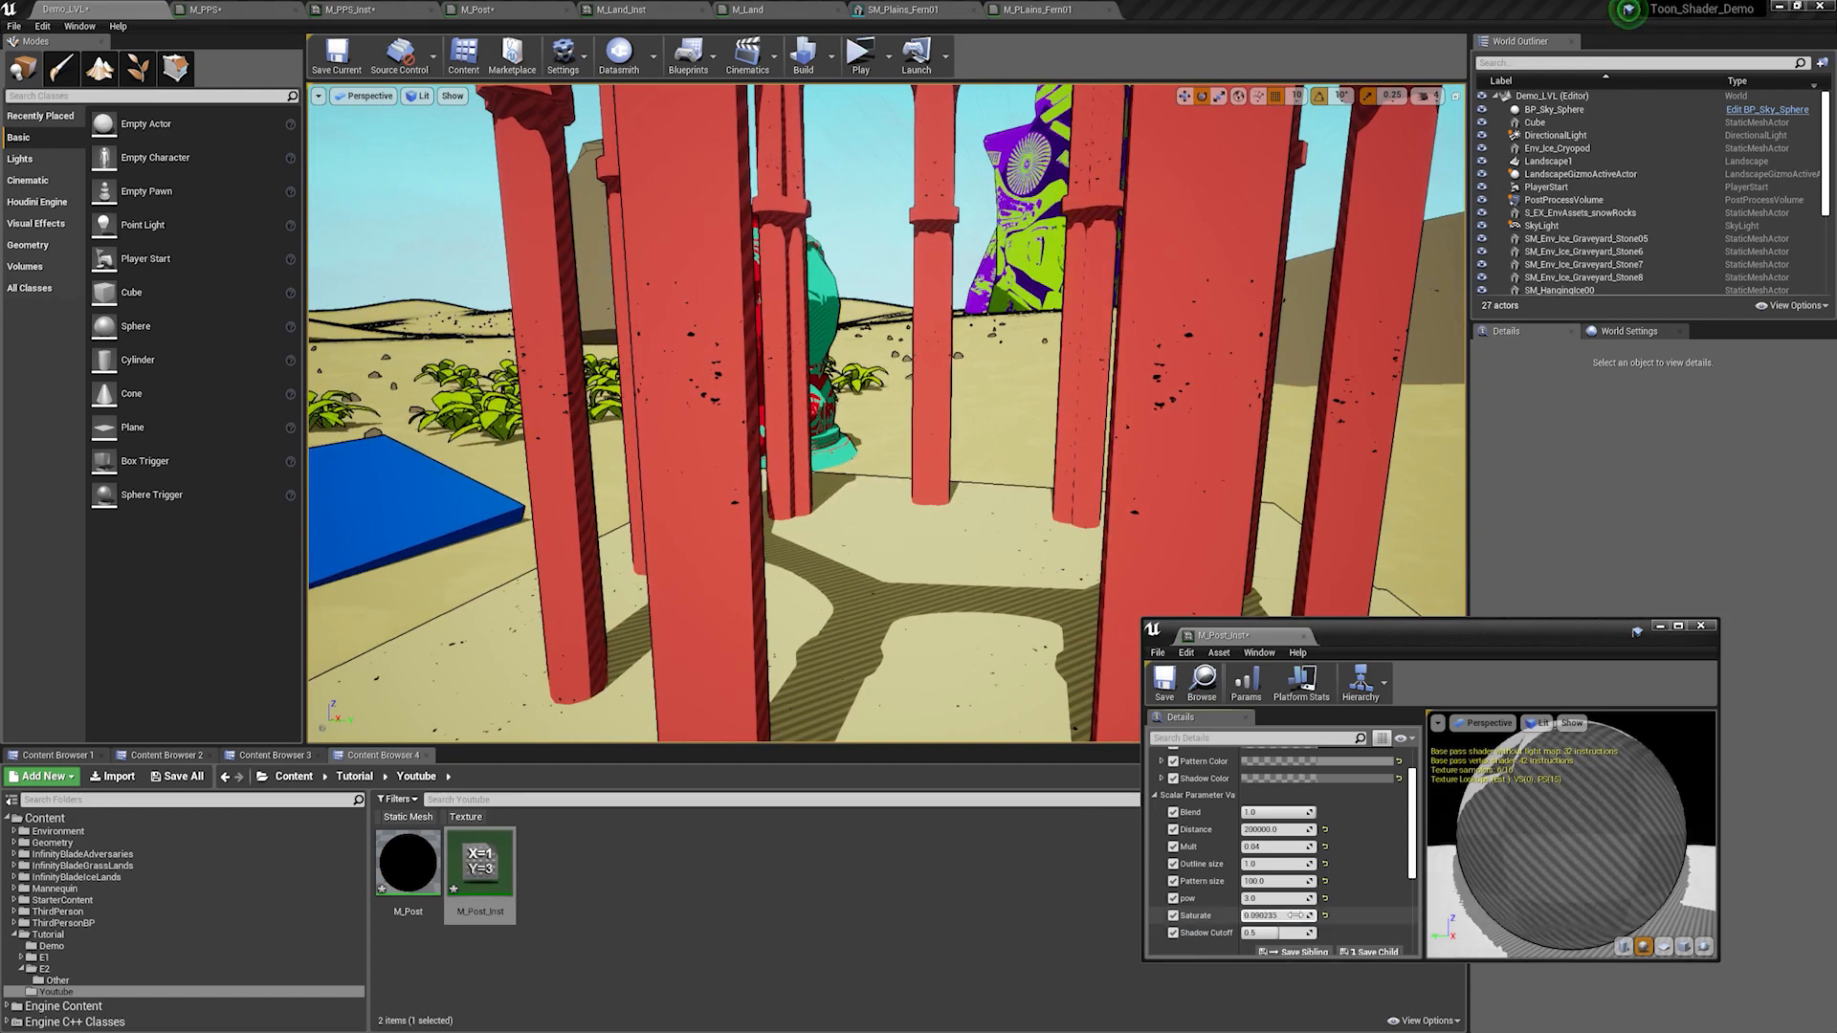
Step: In M_Post, insert a Power node between the distance Saturate node and the Alpha of the Lerp after Desaturation
click(516, 9)
right_drag(803, 427, 879, 375)
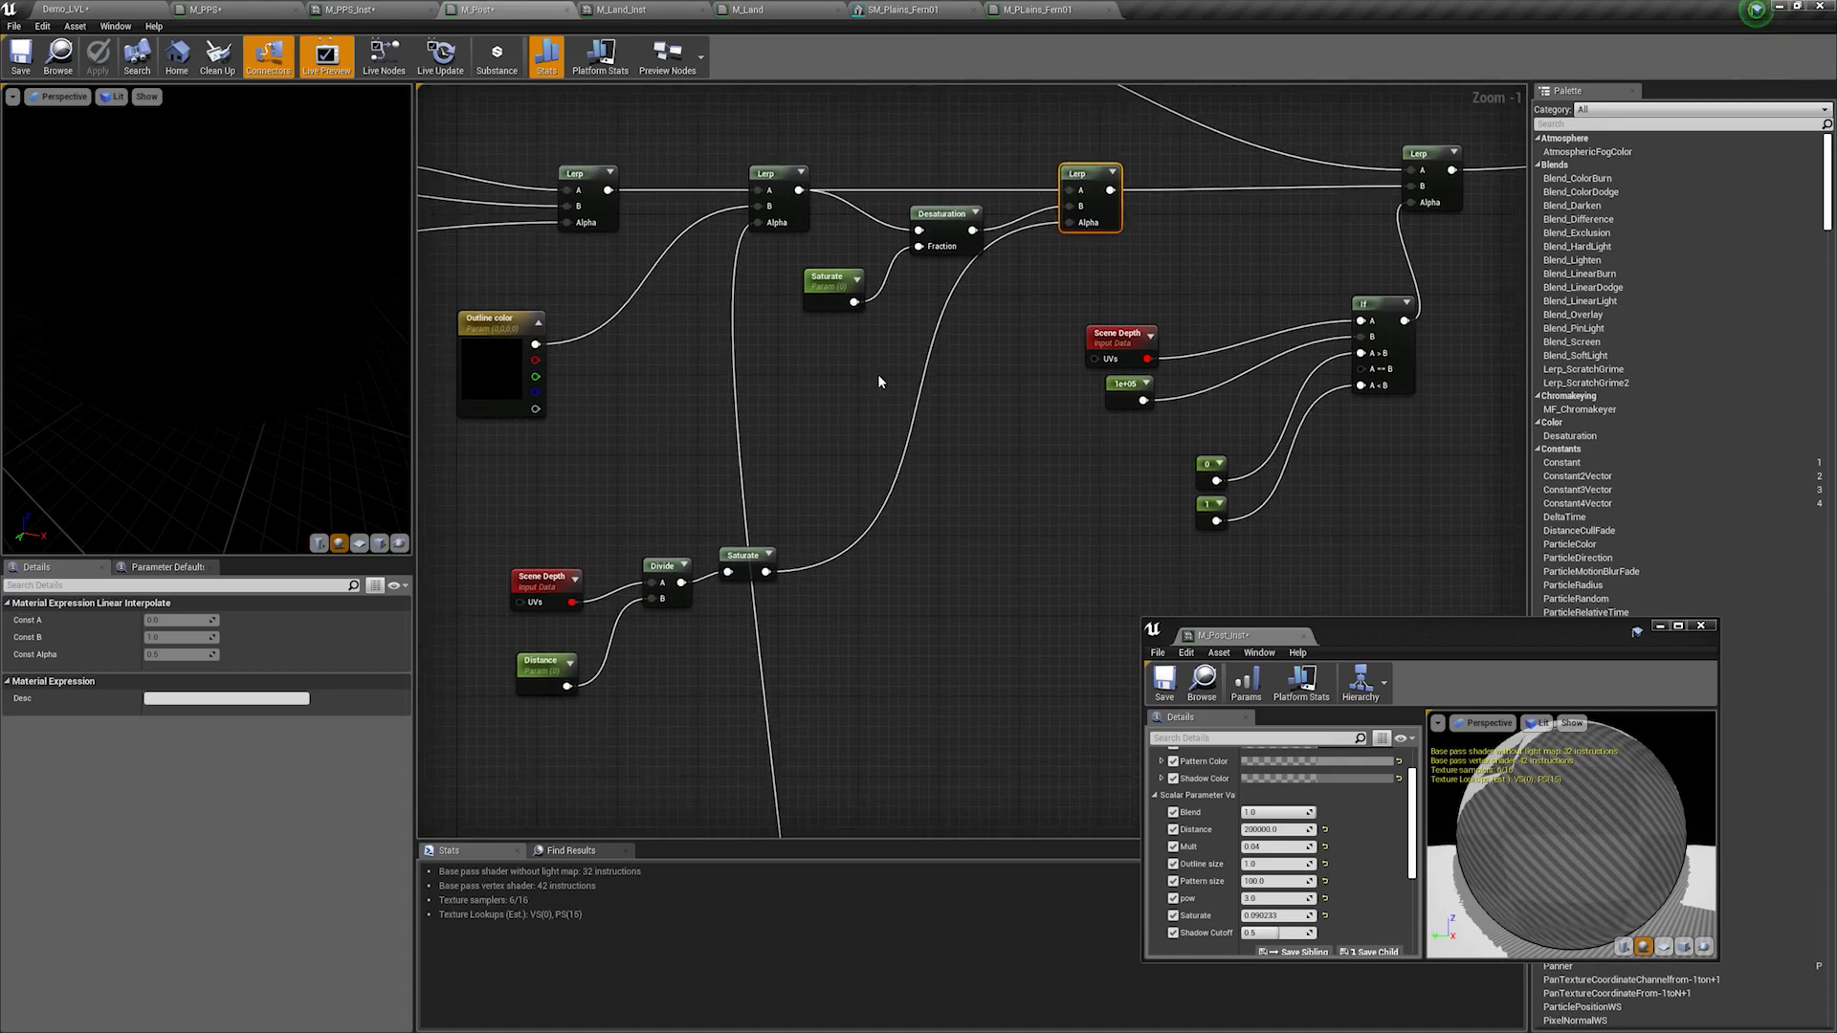
drag(744, 567, 986, 533)
text(po)
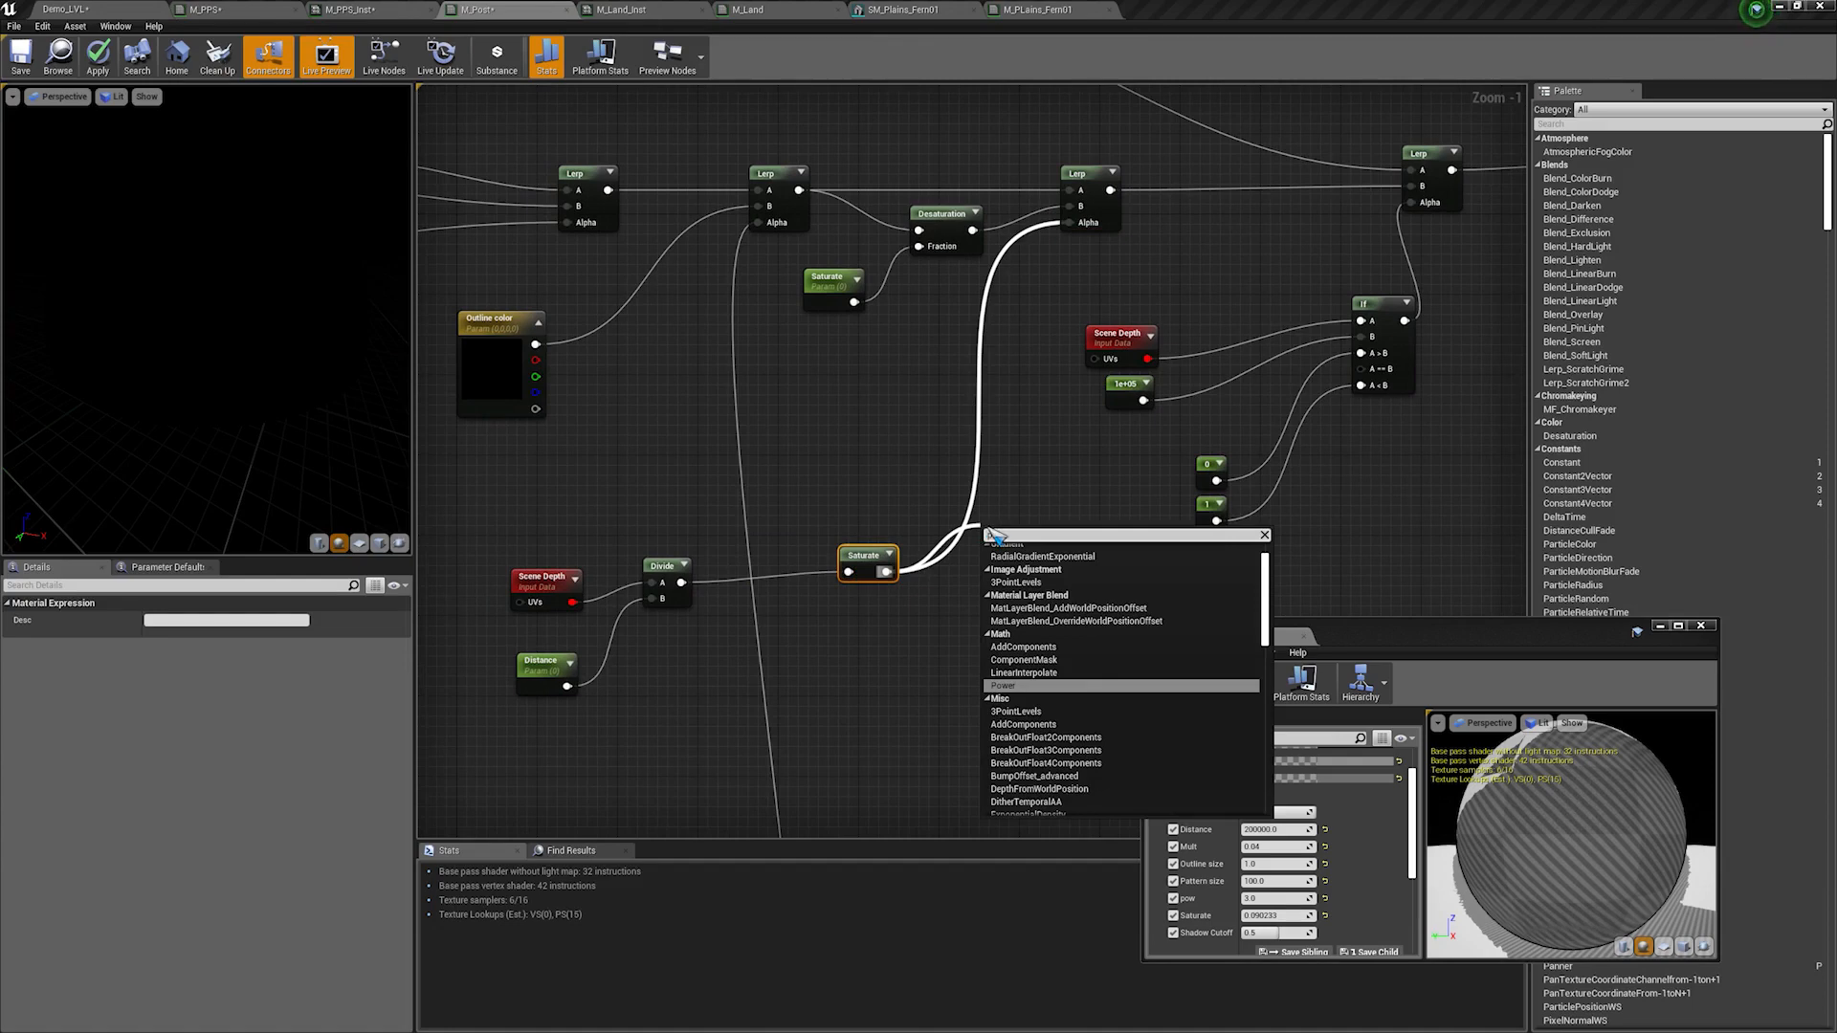
key(Return)
drag(1039, 551, 1087, 234)
click(928, 374)
drag(1039, 550, 1076, 223)
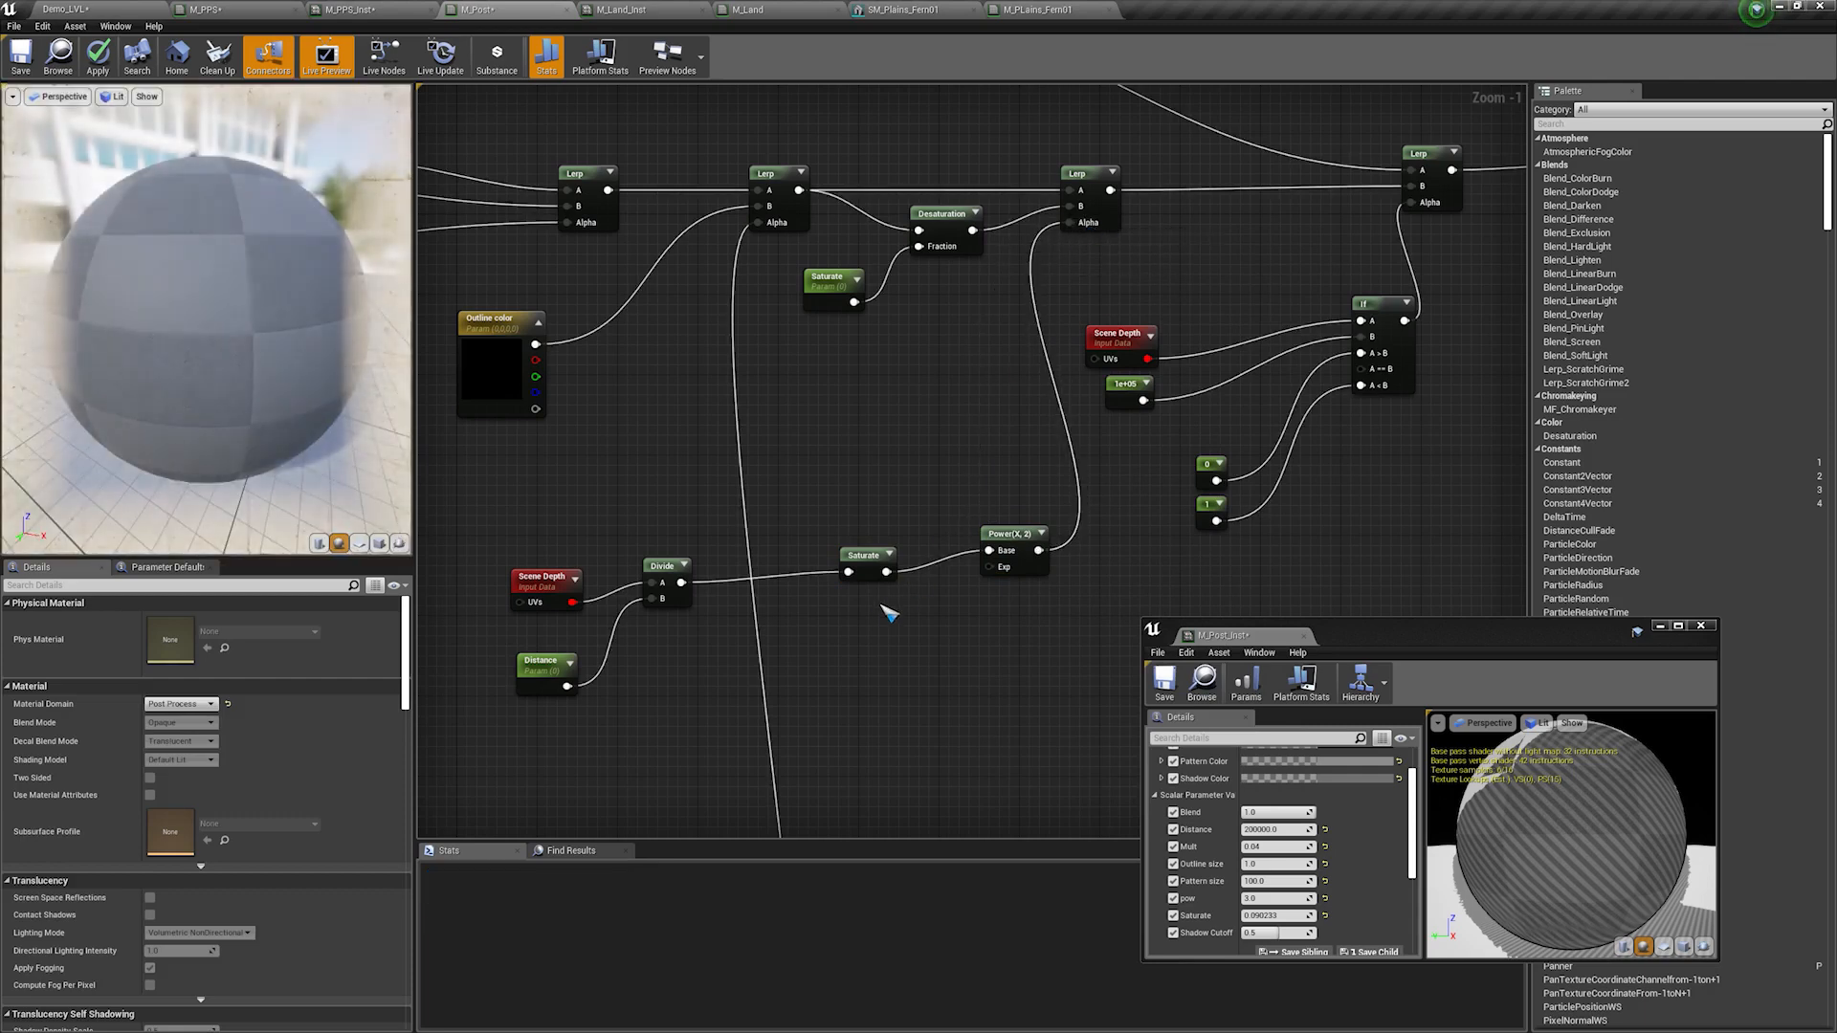
Step: Drive the Power node's Exp with a scalar parameter named S pow and apply the material
click(882, 609)
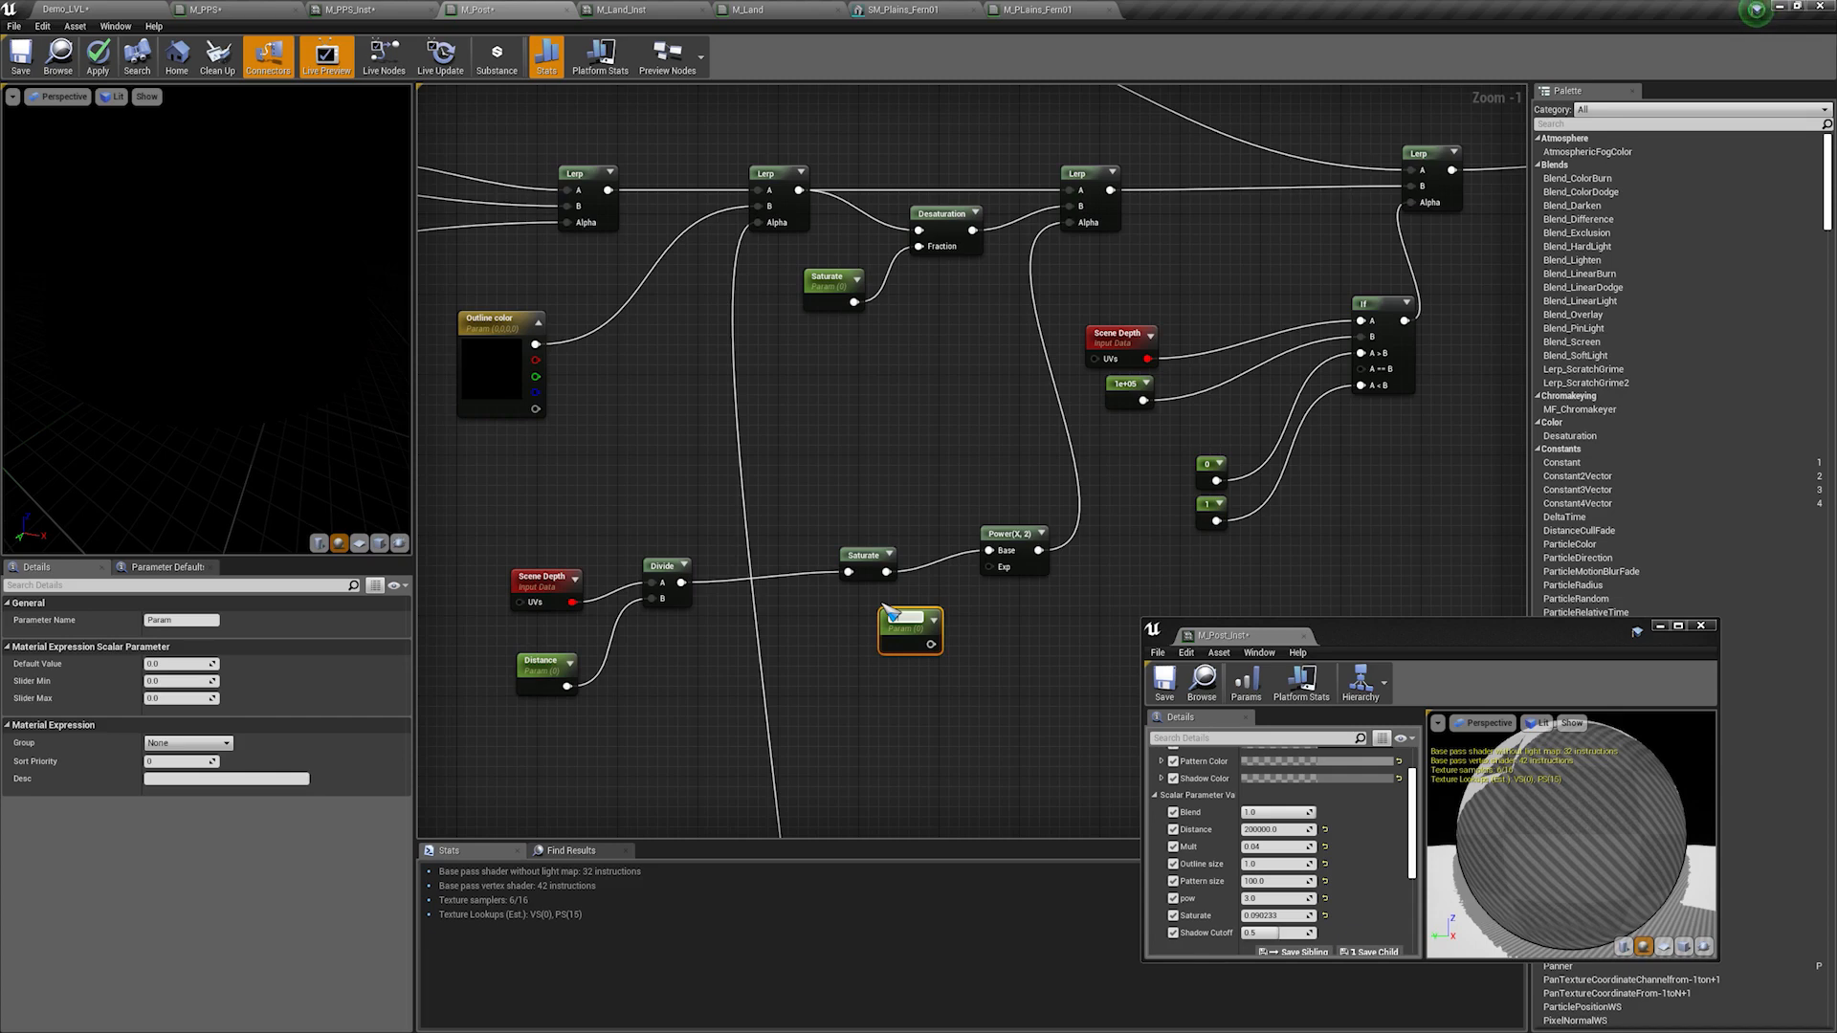
drag(924, 649, 990, 567)
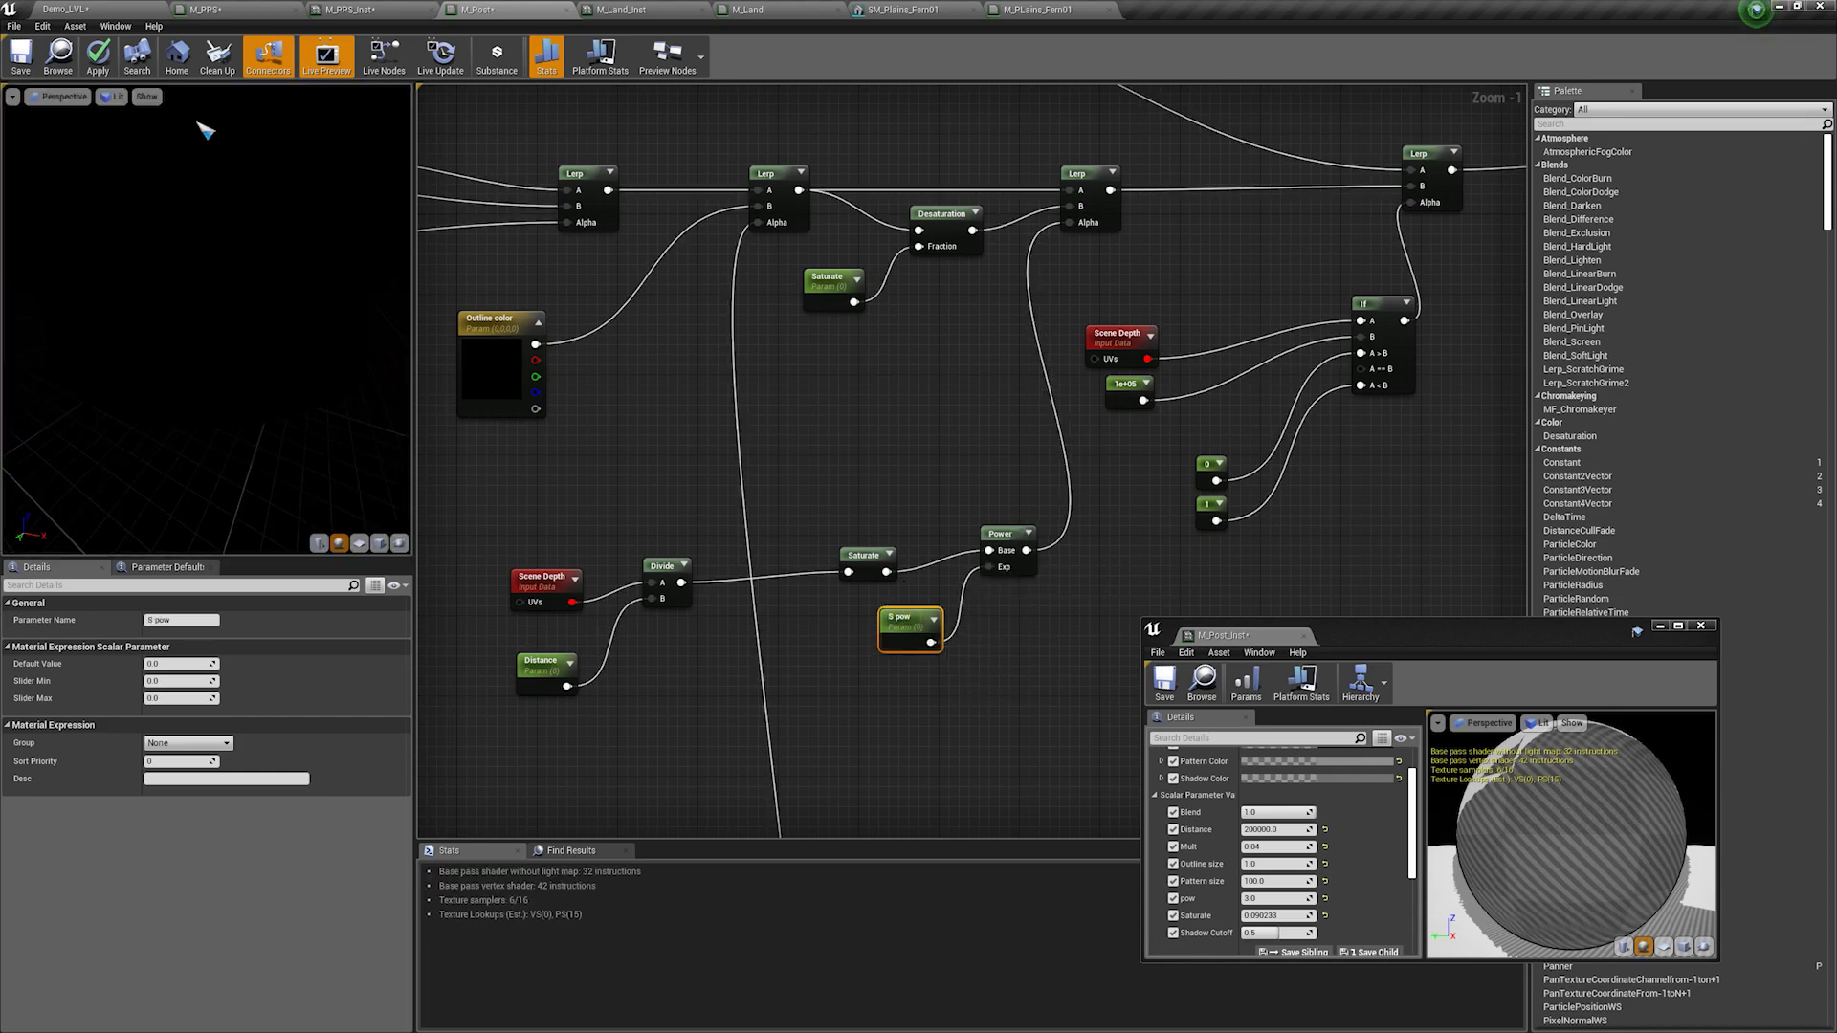
click(97, 55)
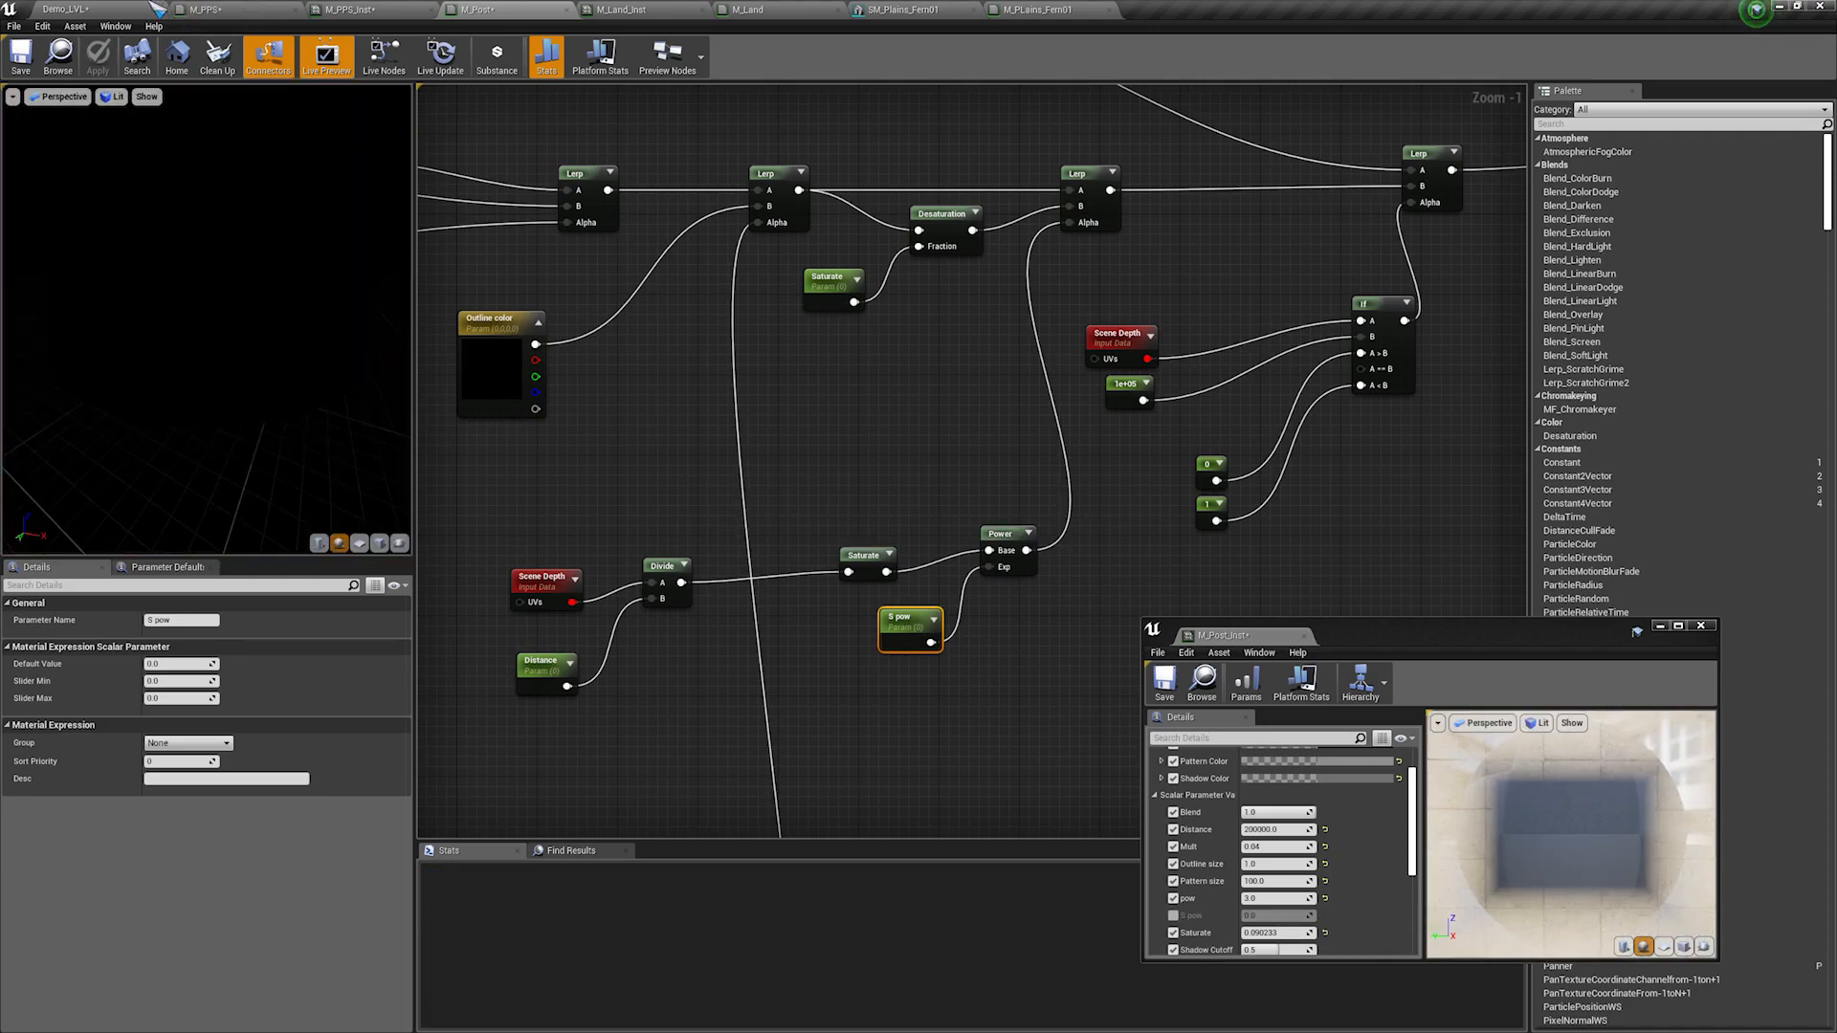
Step: In the level's M_Post_Inst editor, set Distance to 10000 and enable S pow with a value of 2
click(151, 8)
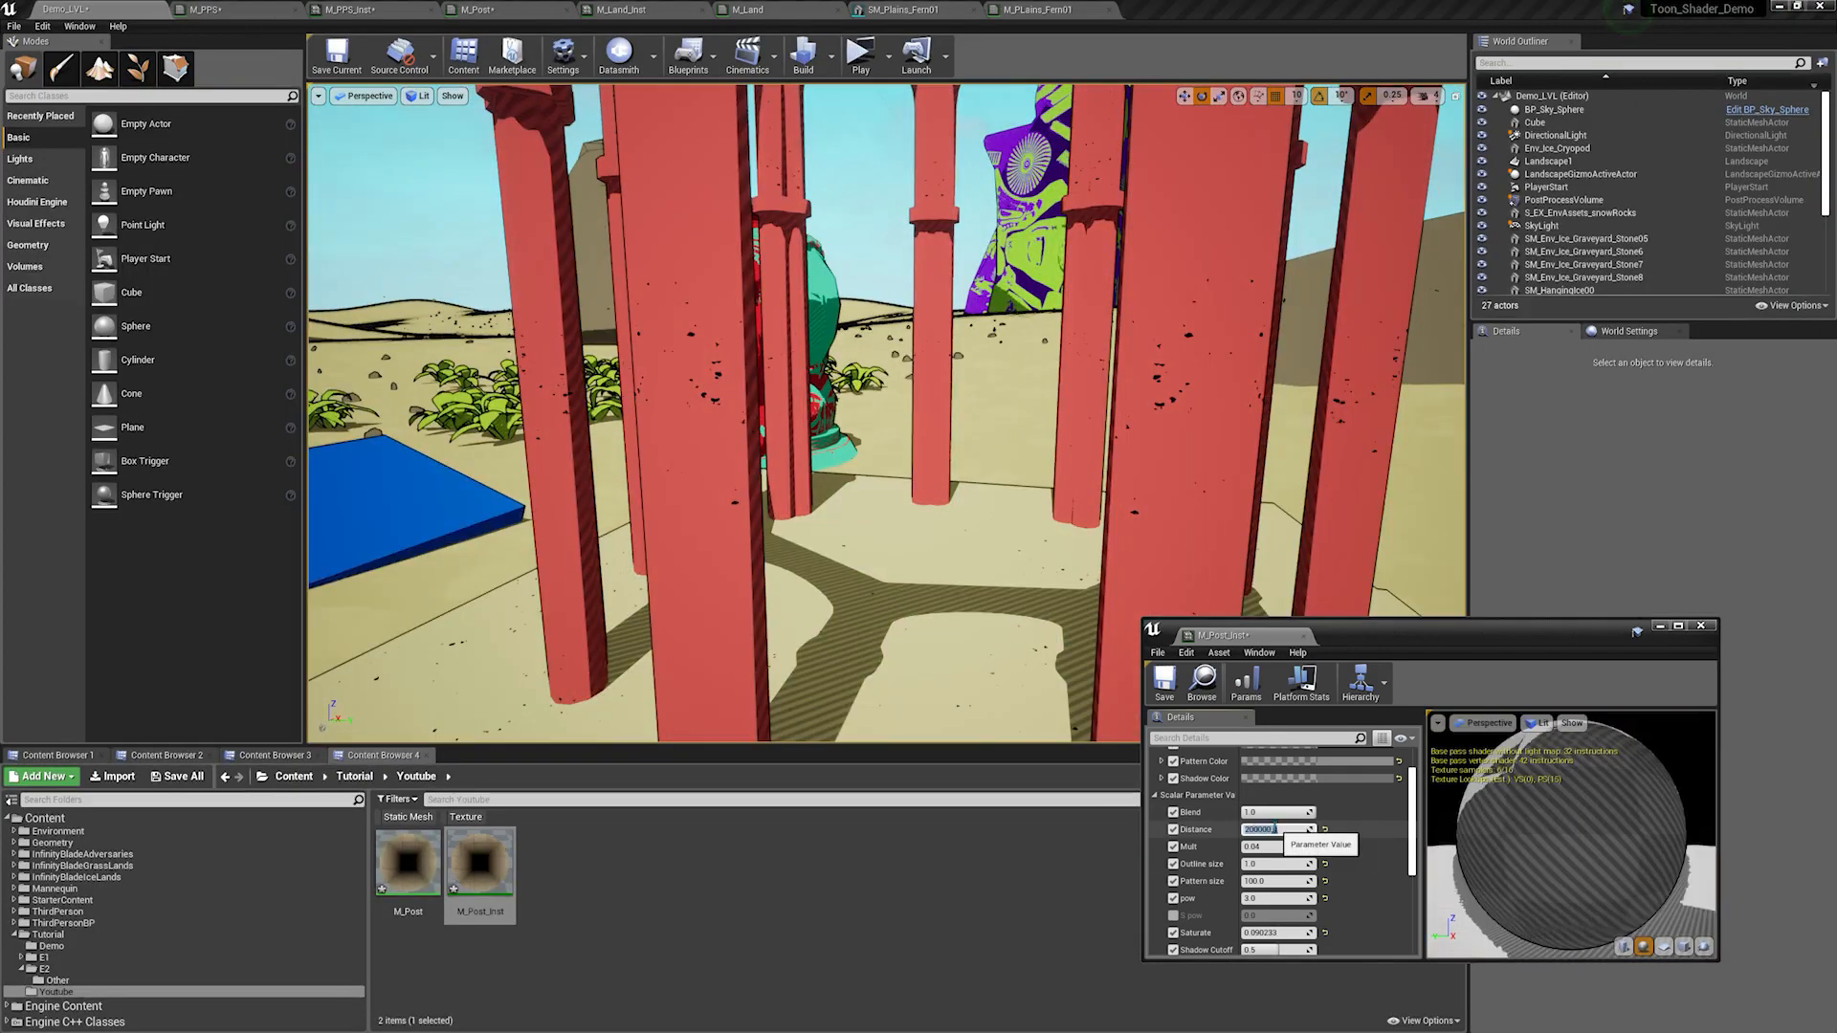
text(1)
key(Return)
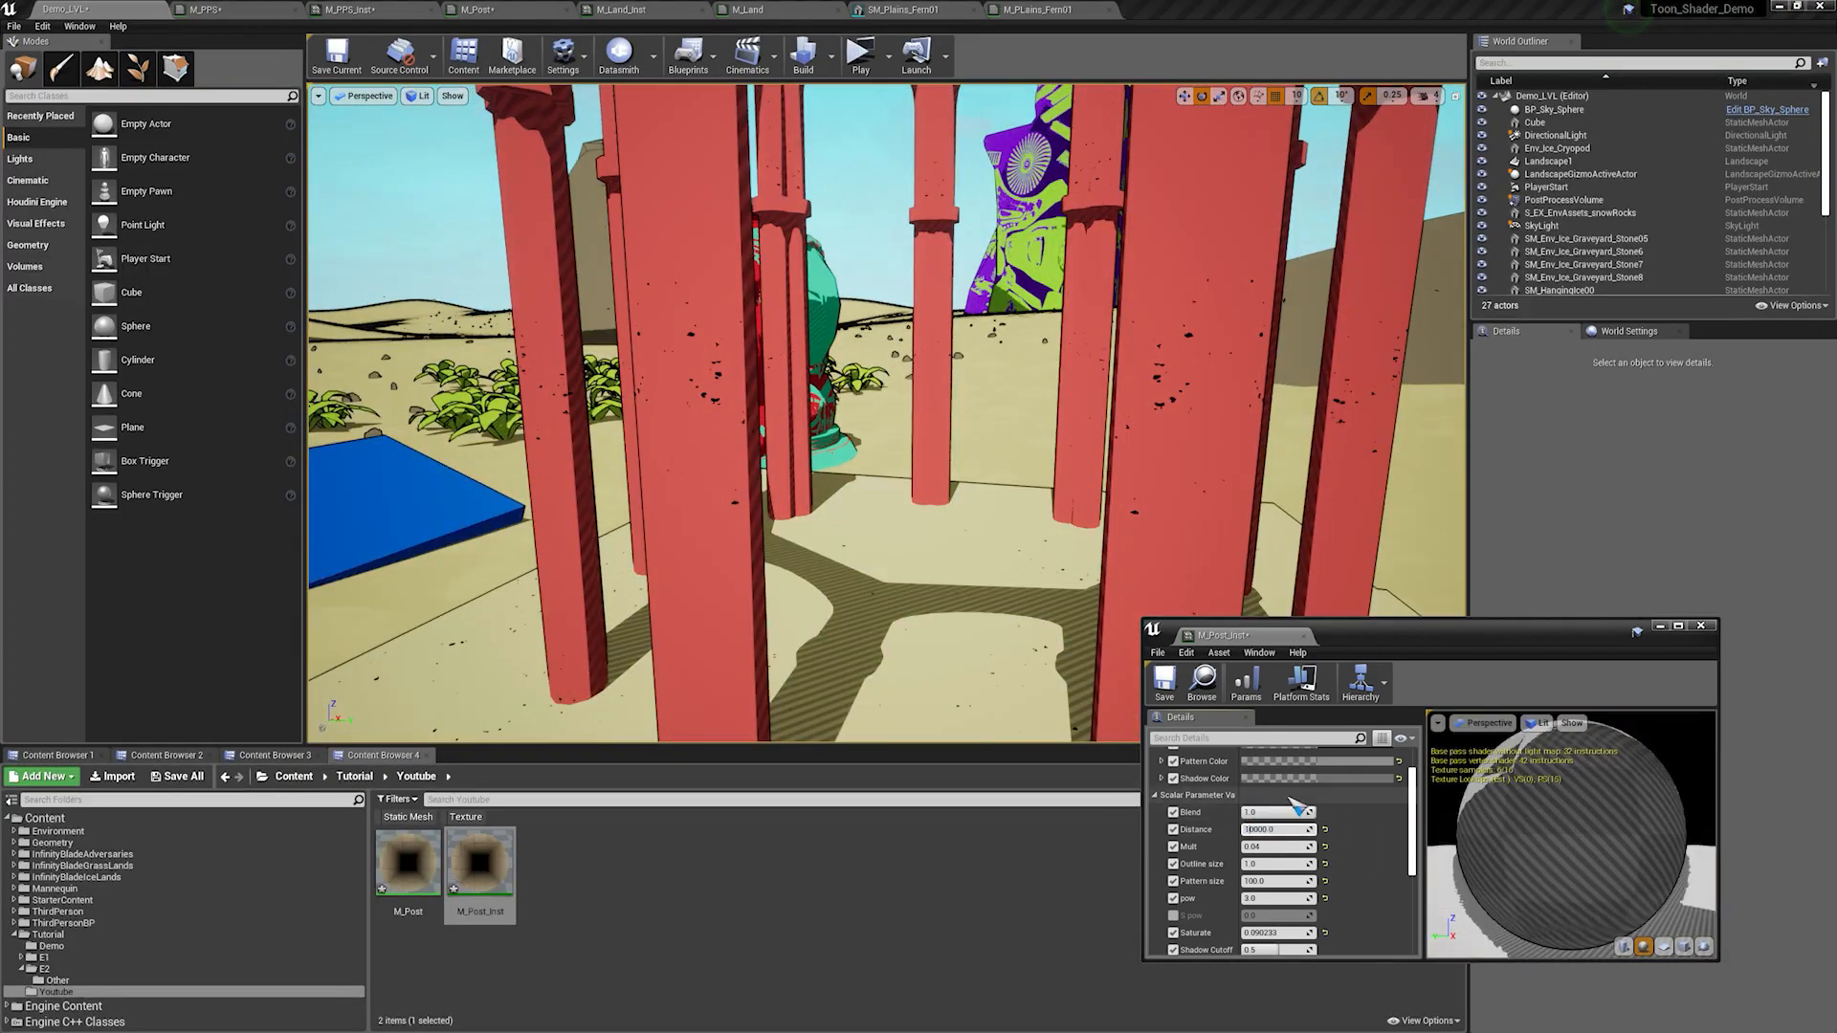
click(1175, 916)
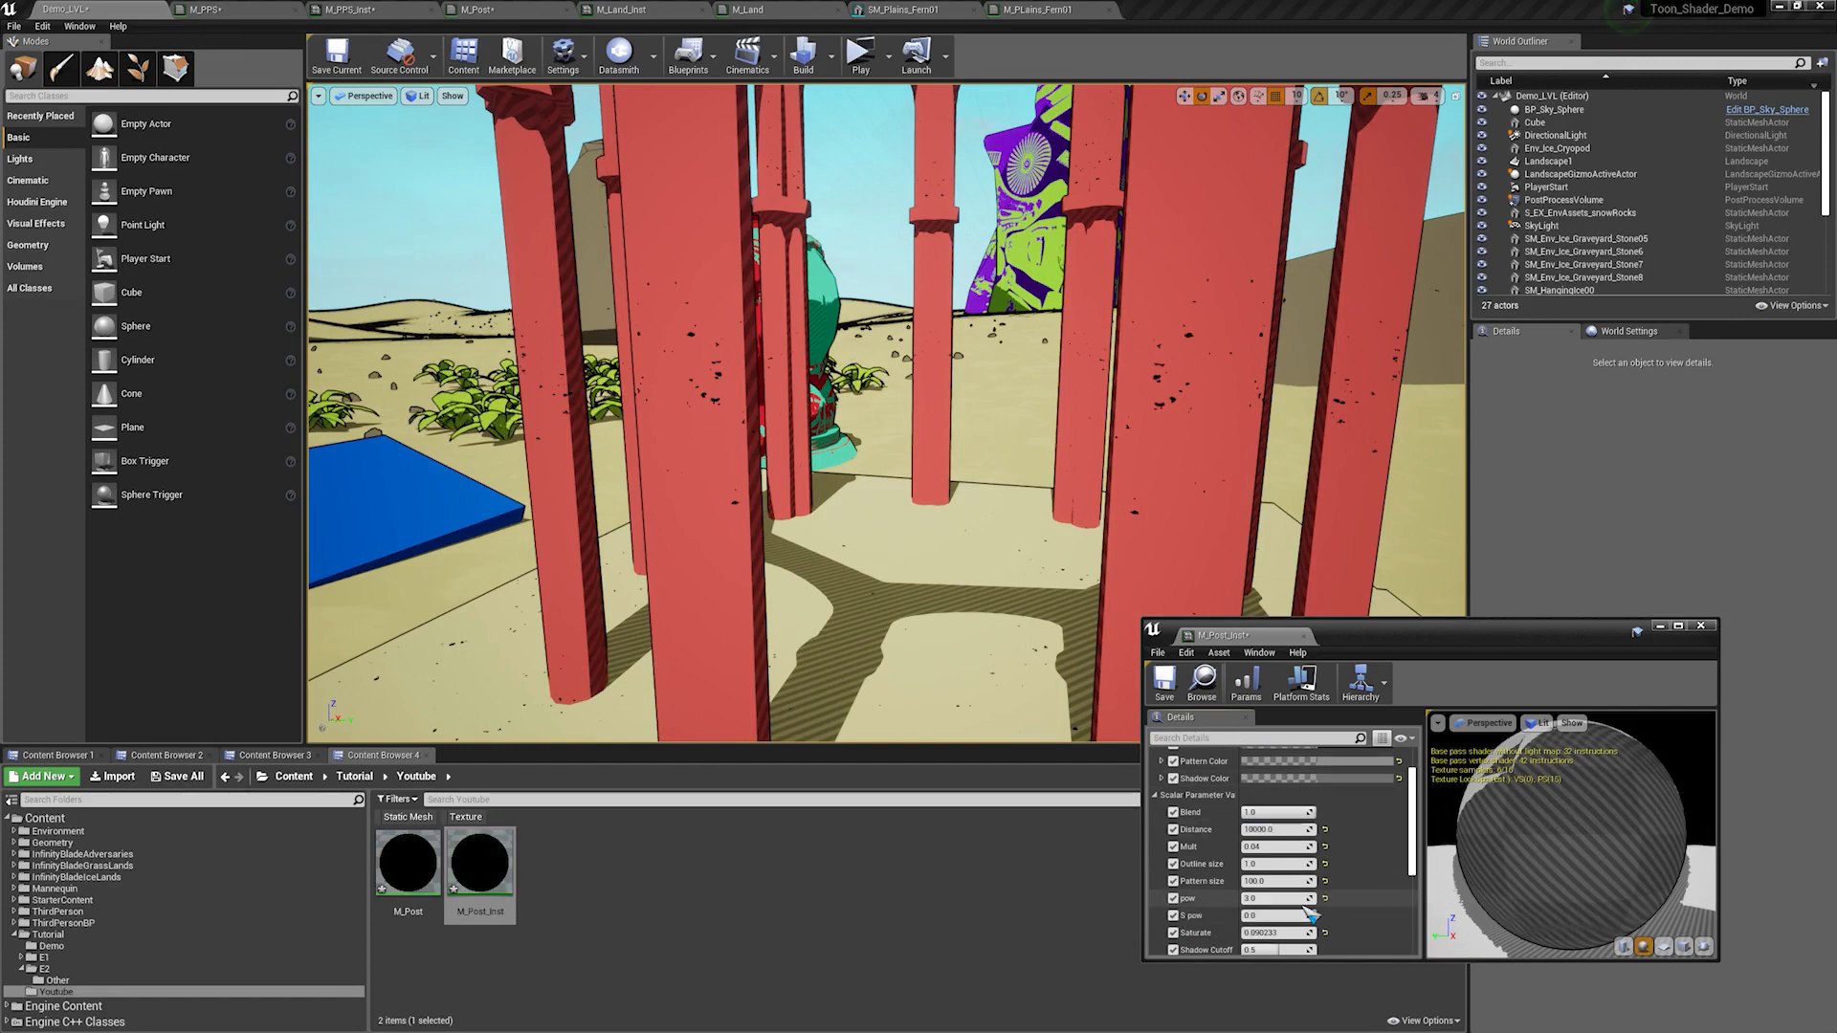
key(Return)
Step: Set the instance's Saturate parameter to -5
scroll(1298, 862, down, 3)
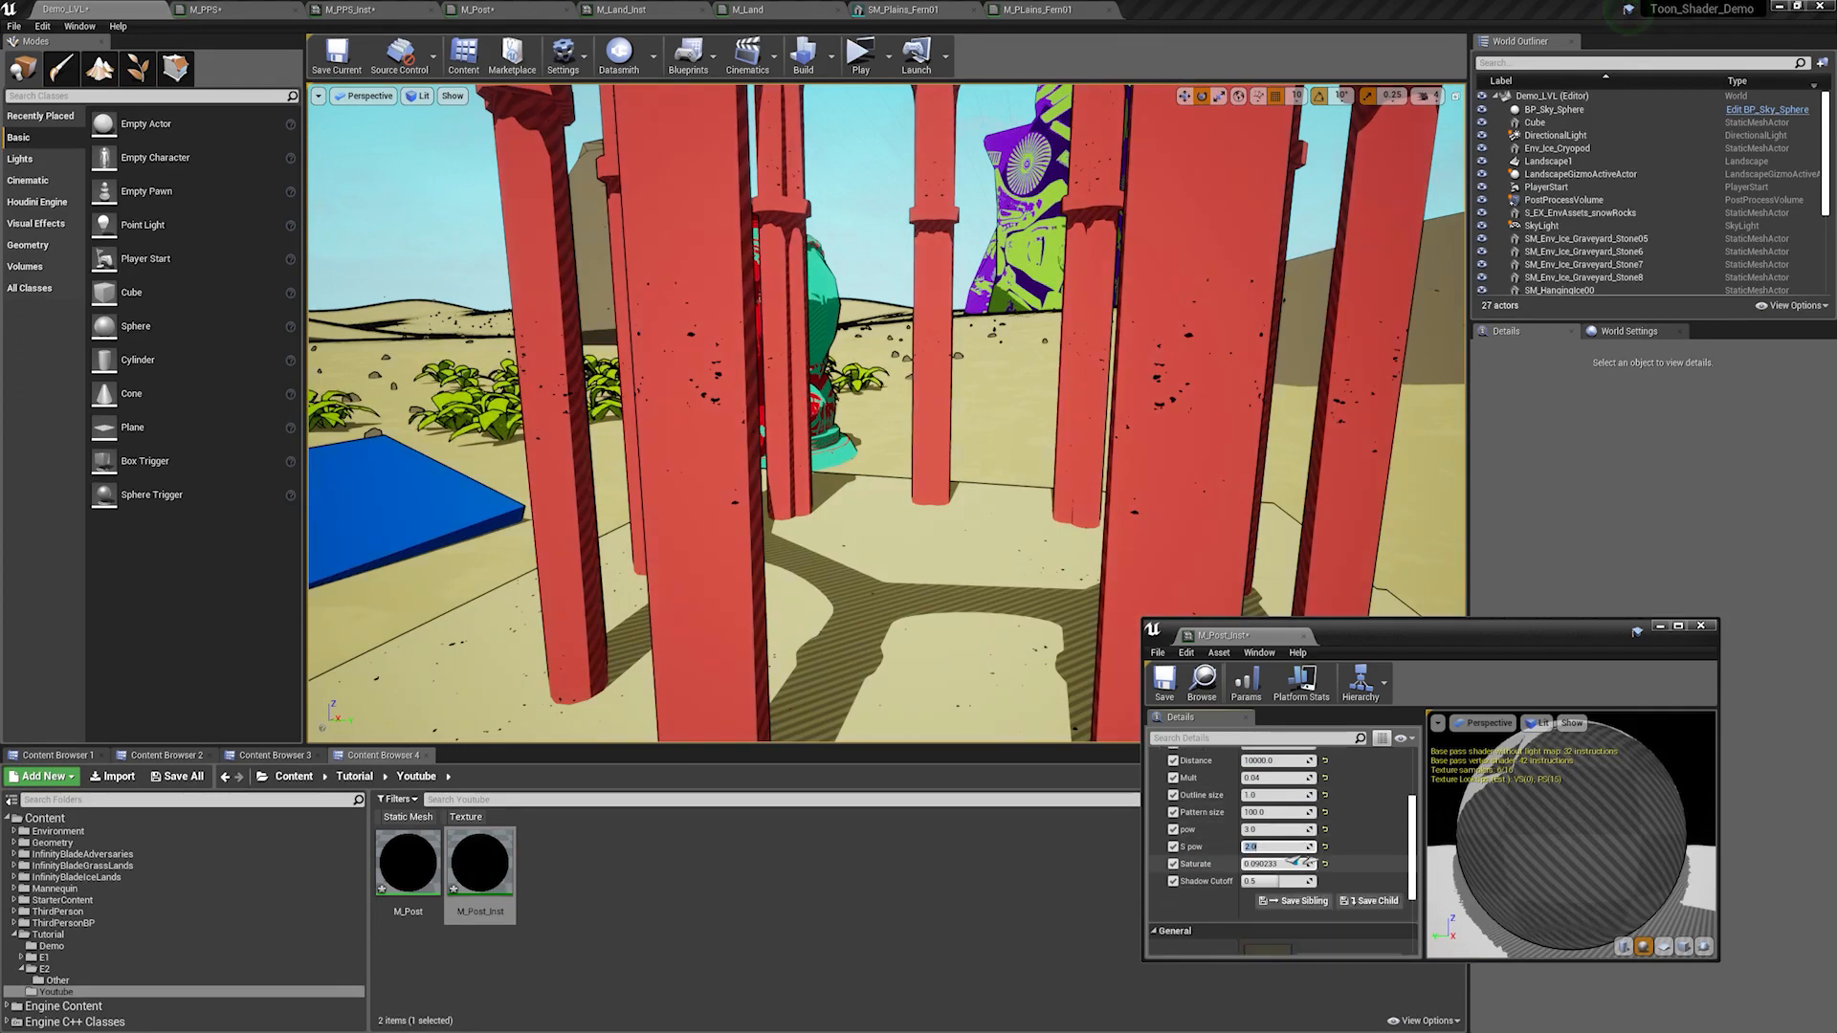
click(1292, 864)
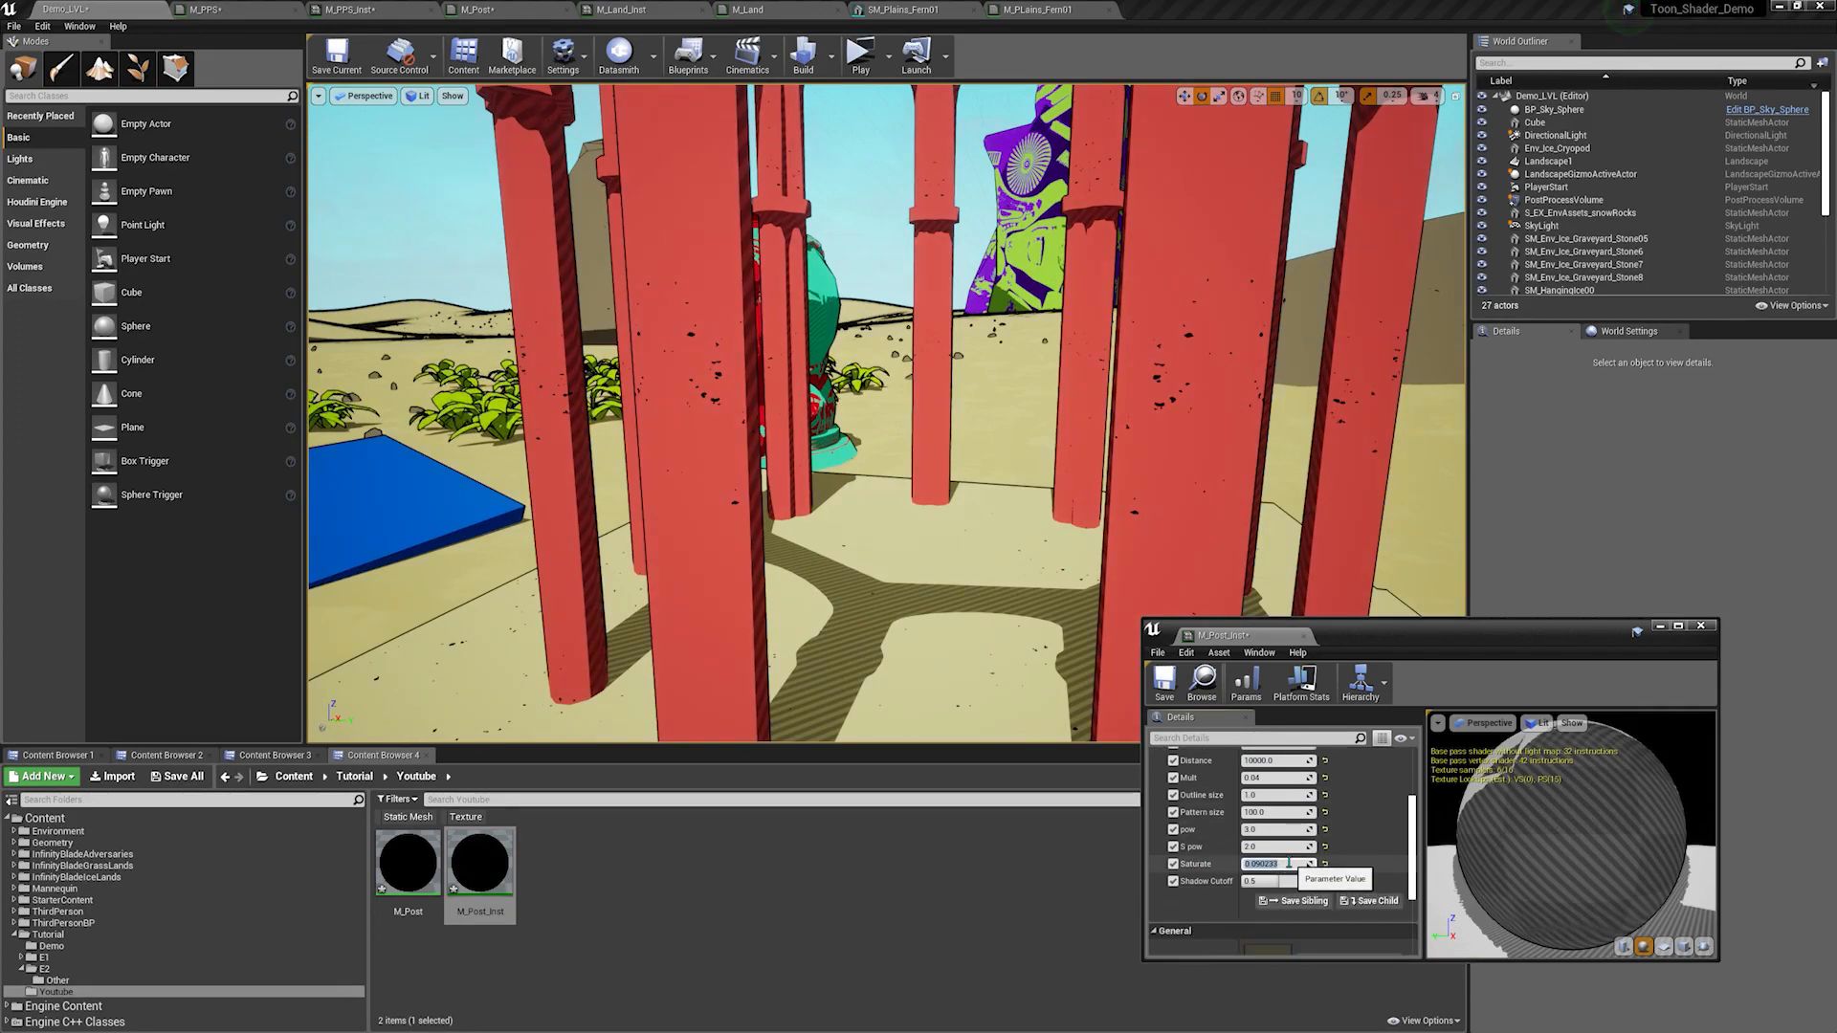
text(-1)
key(Return)
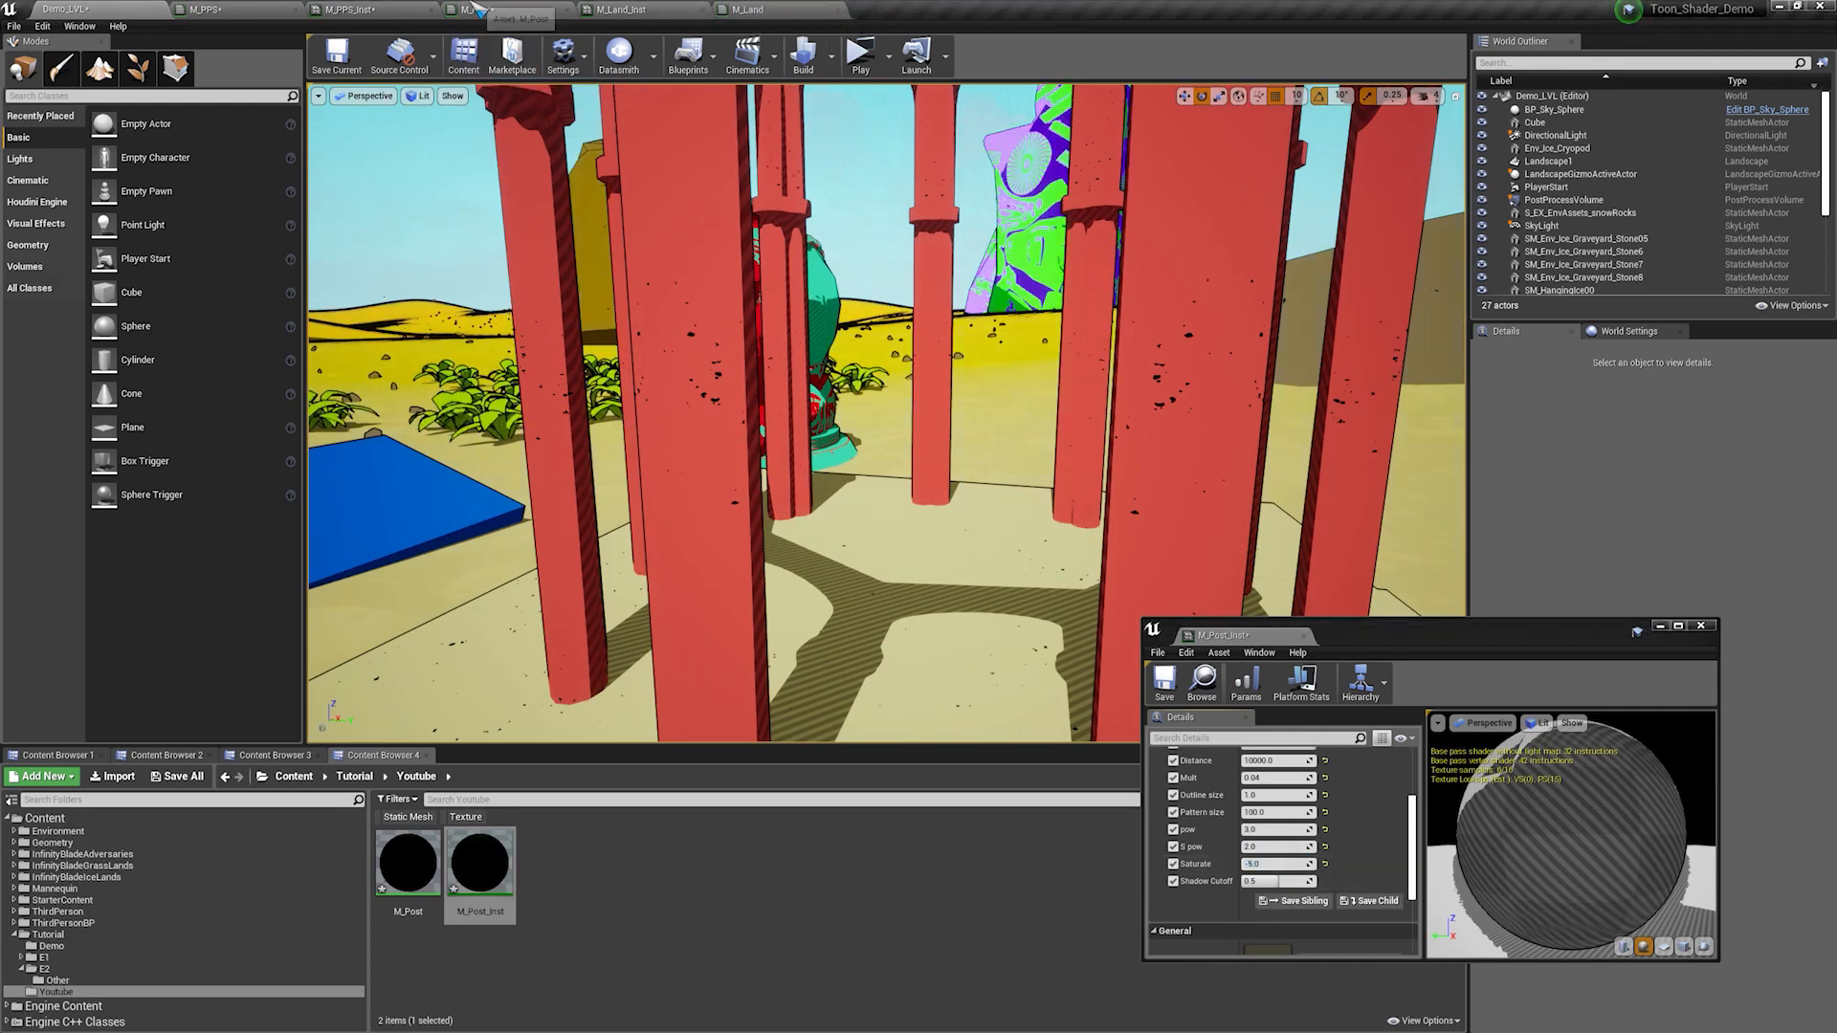
Step: In M_Post, disconnect the Desaturation node and move it with its Saturate parameter away from the Lerp chain
click(475, 11)
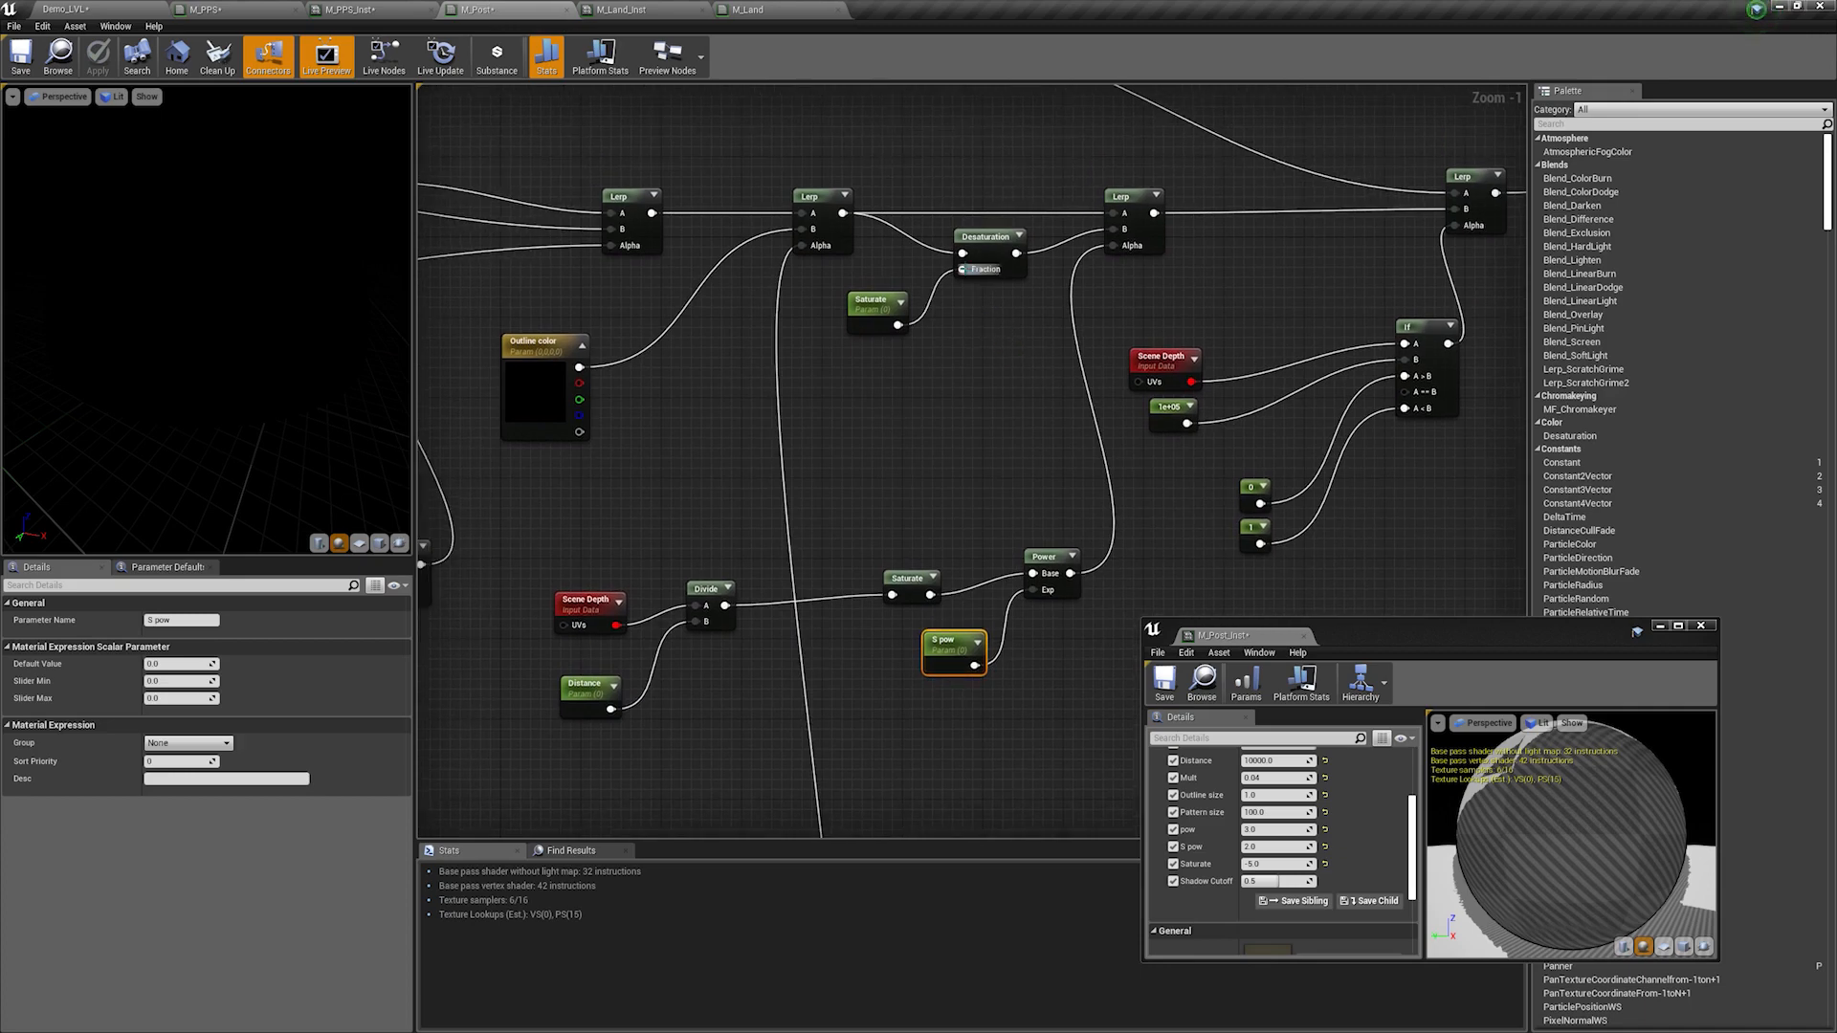
click(990, 257)
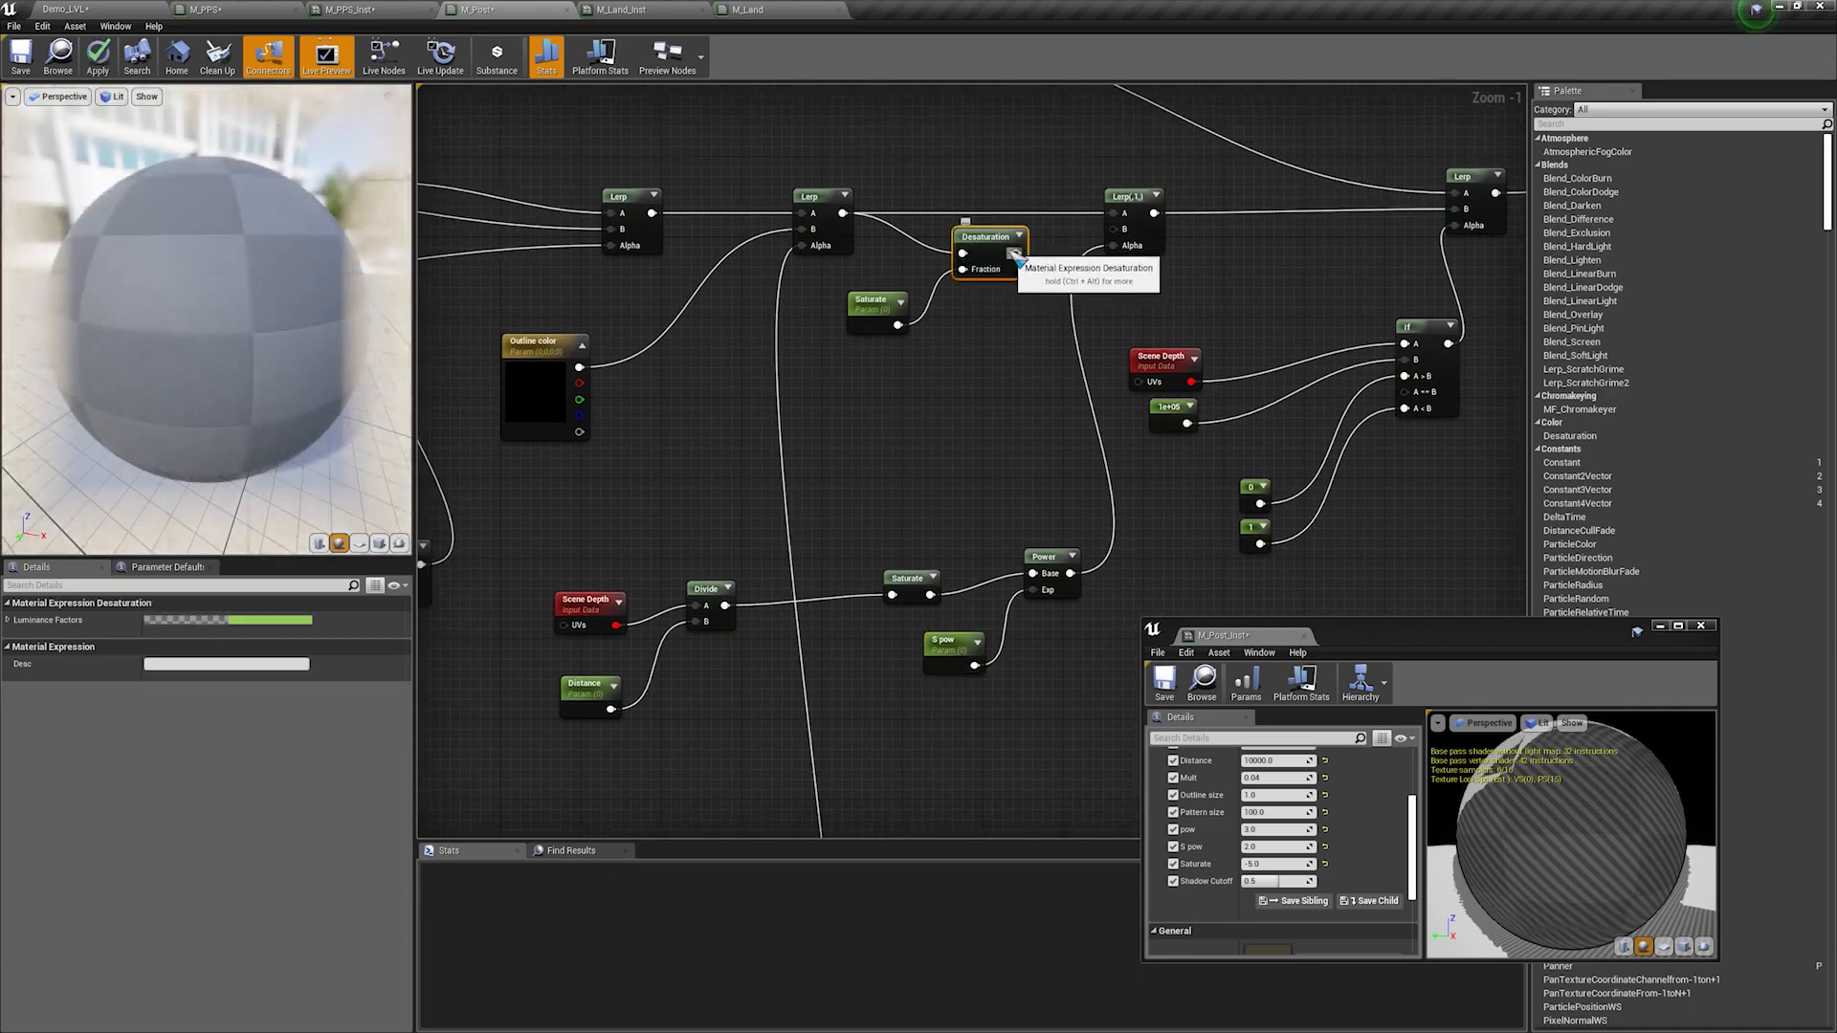
drag(1002, 387, 856, 236)
drag(976, 234, 1358, 564)
right_drag(1369, 561, 1239, 433)
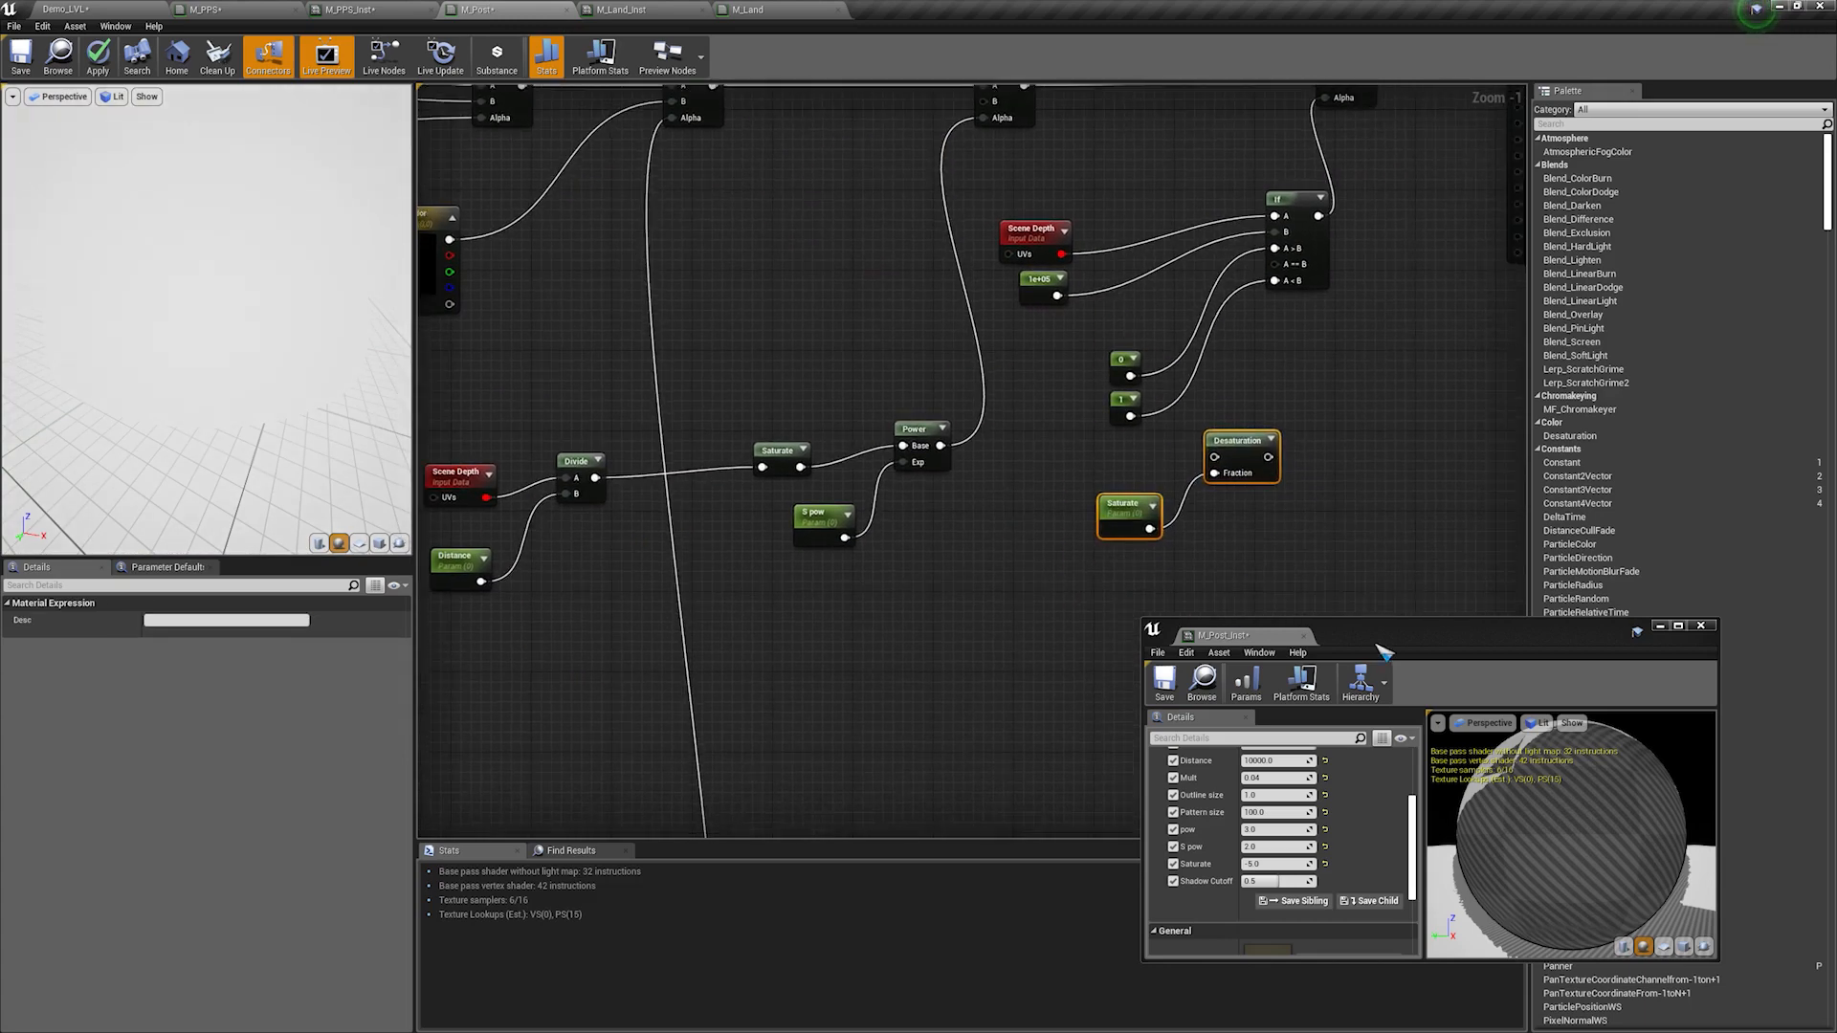
drag(1384, 651, 1578, 768)
right_drag(895, 416, 1015, 548)
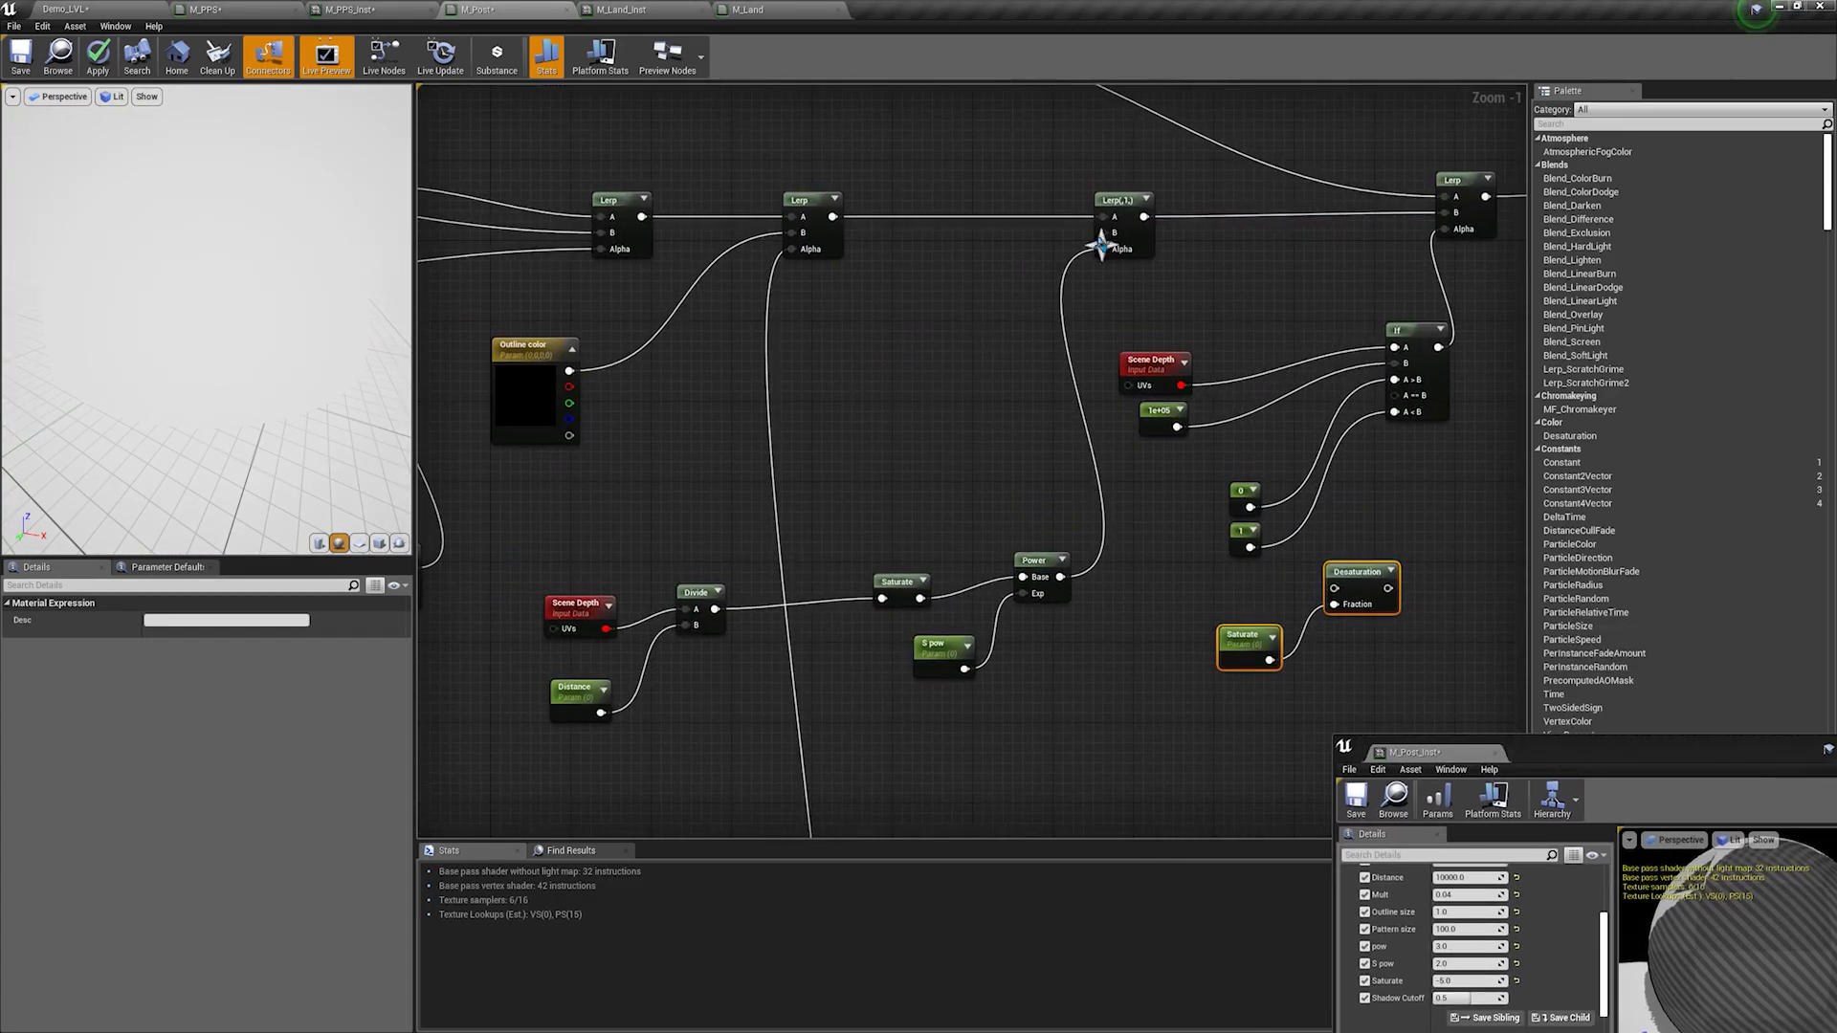
Step: Place an Add node fed by the outline Lerp and connect its output to the distance-blend Lerp's B input
scroll(944, 276, up, 1)
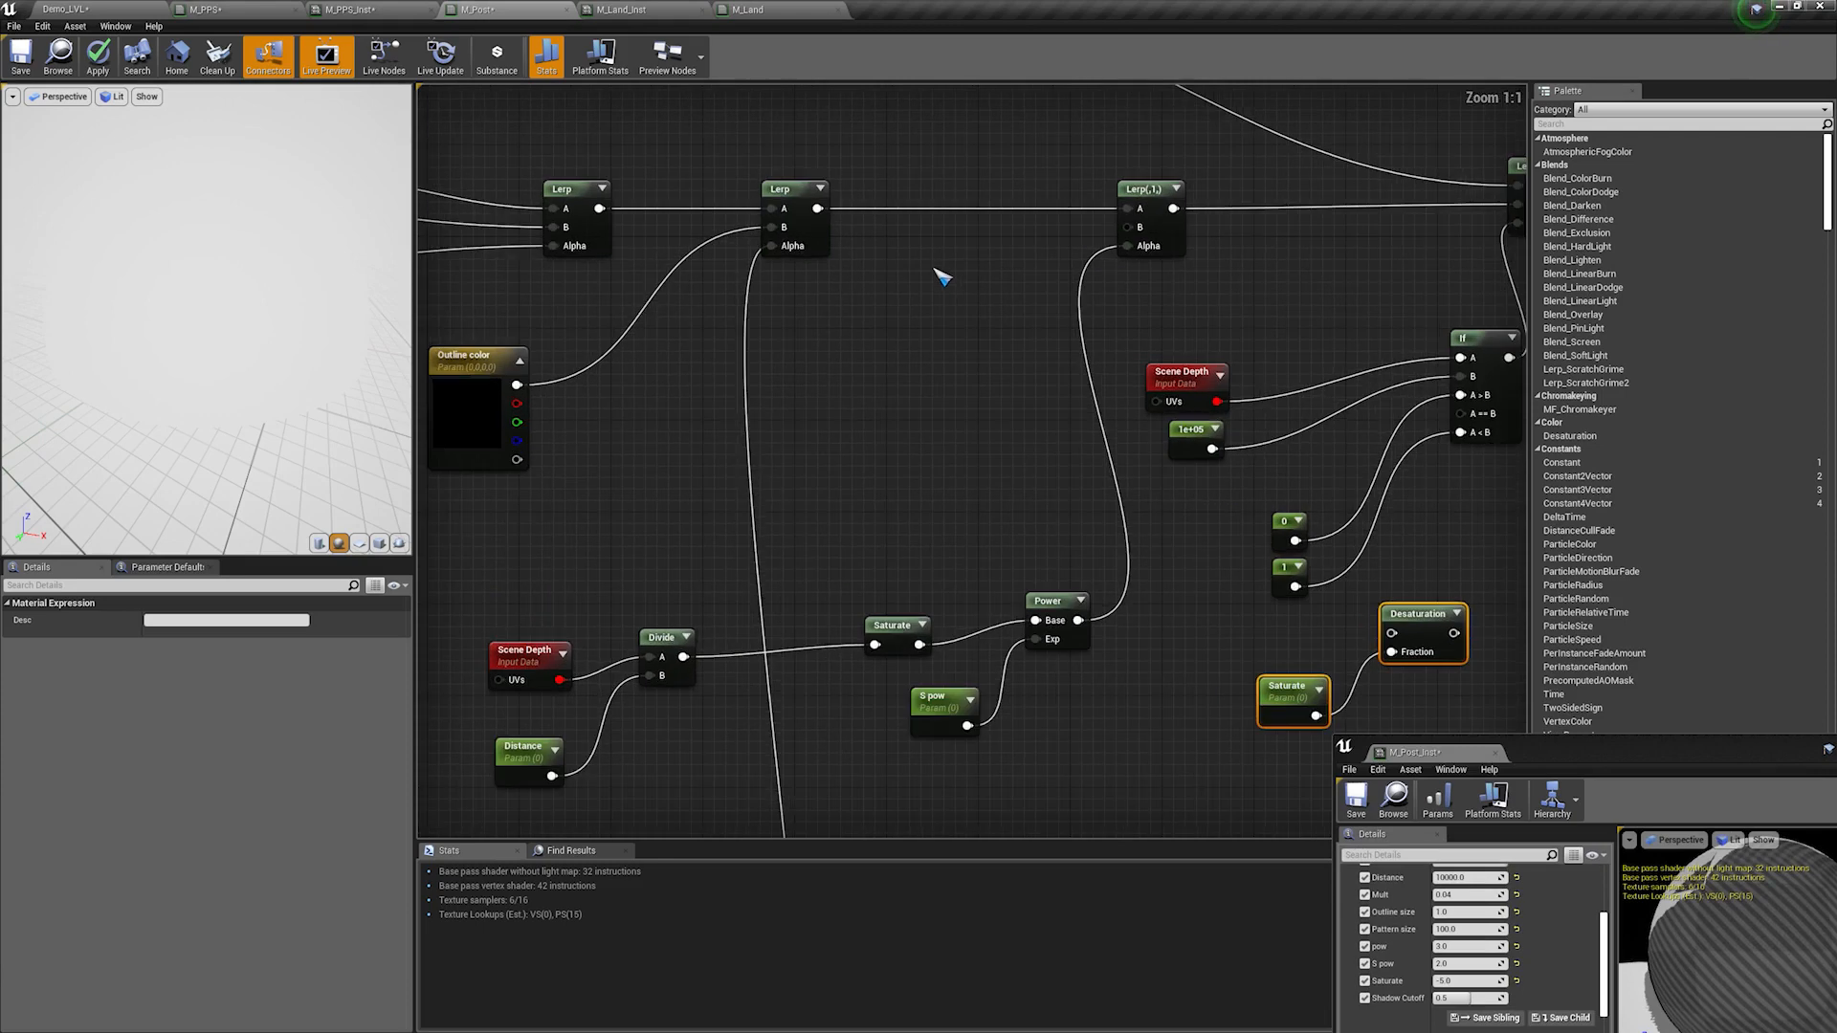
click(931, 258)
drag(818, 209, 1139, 227)
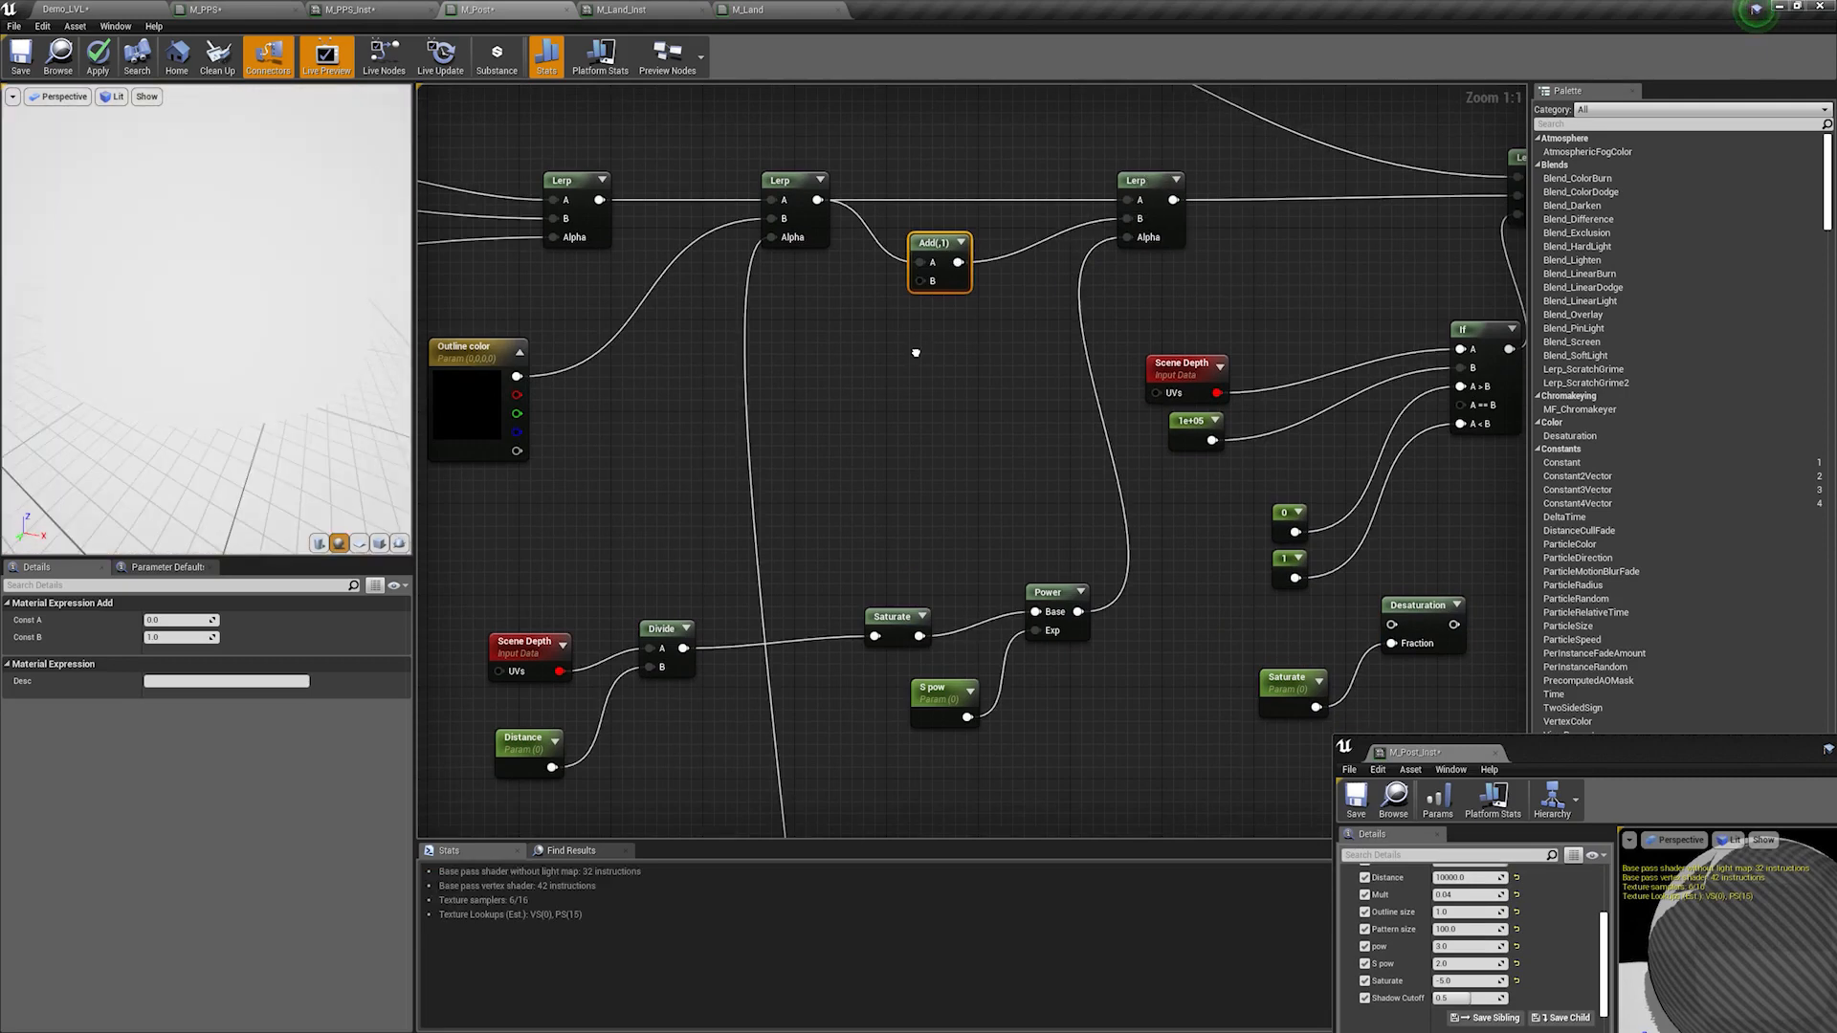
Step: Disconnect and delete the Power node, leave S pow aside, and connect the distance Saturate node straight to the distance-blend Lerp's Alpha
right_drag(1097, 667, 1084, 626)
drag(1015, 633, 954, 531)
alt+click(1023, 581)
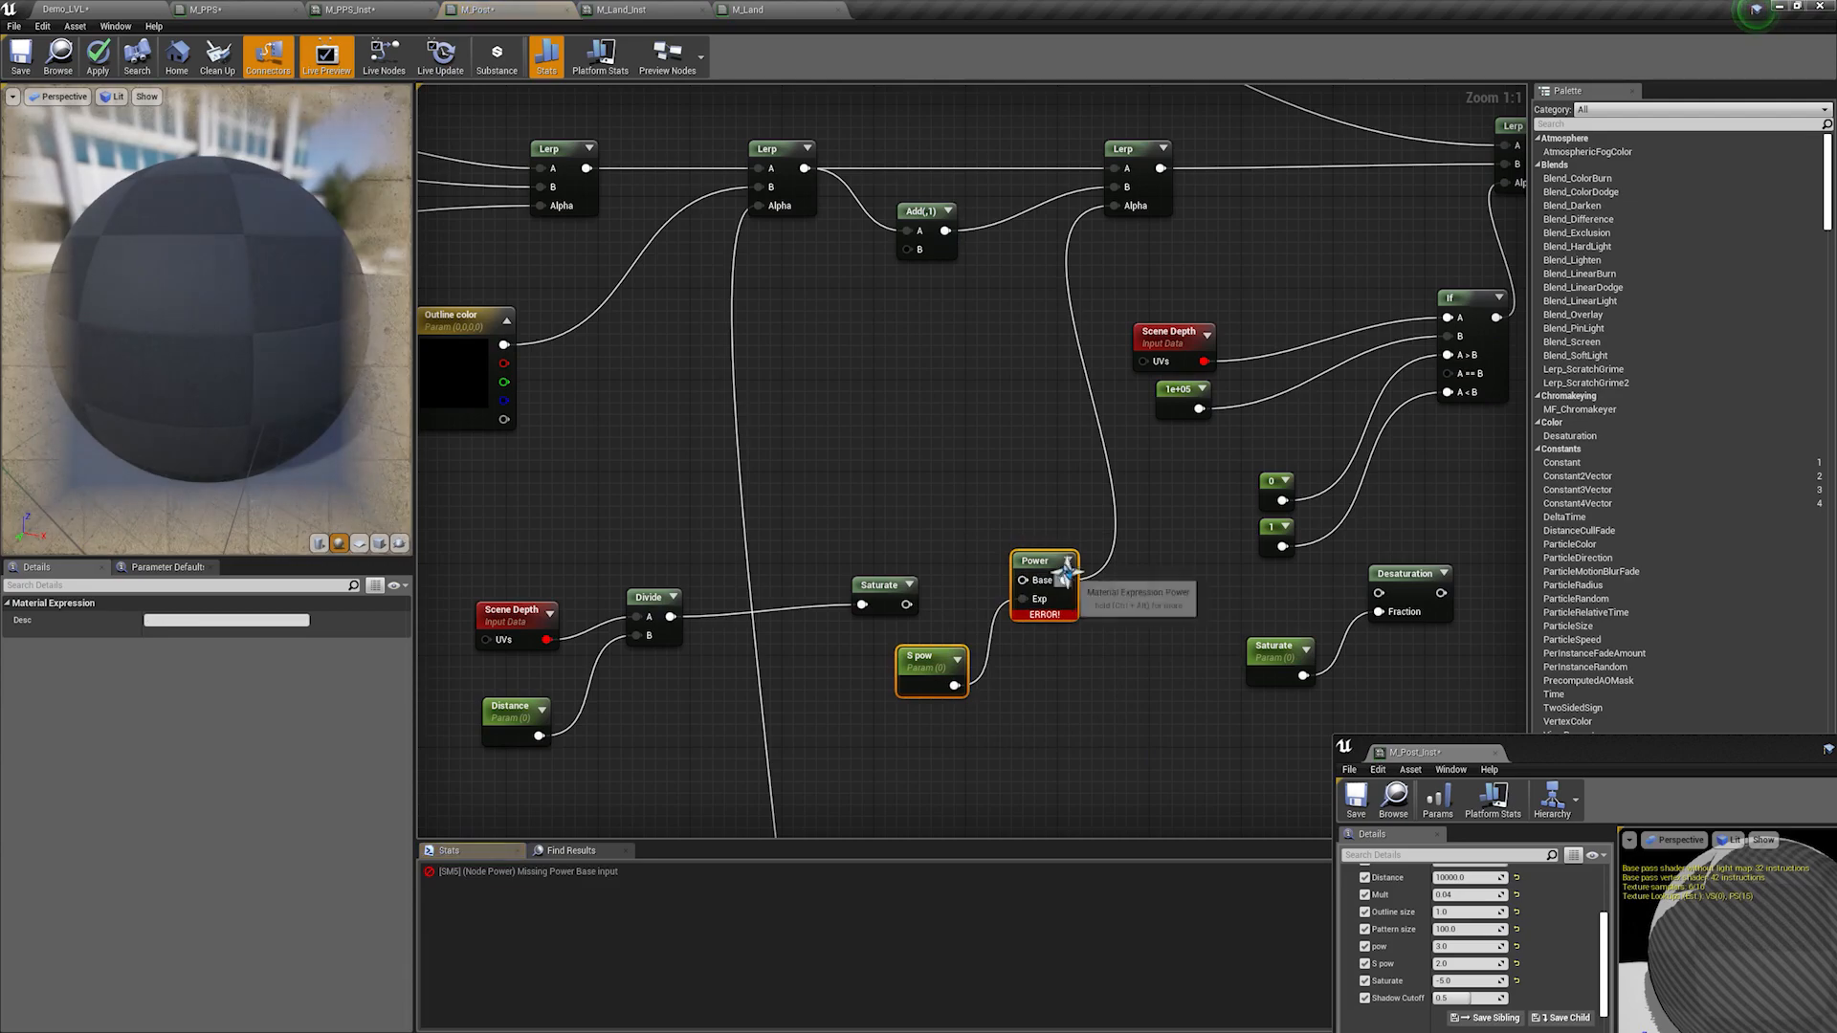
alt+click(1065, 581)
drag(1052, 558, 1167, 663)
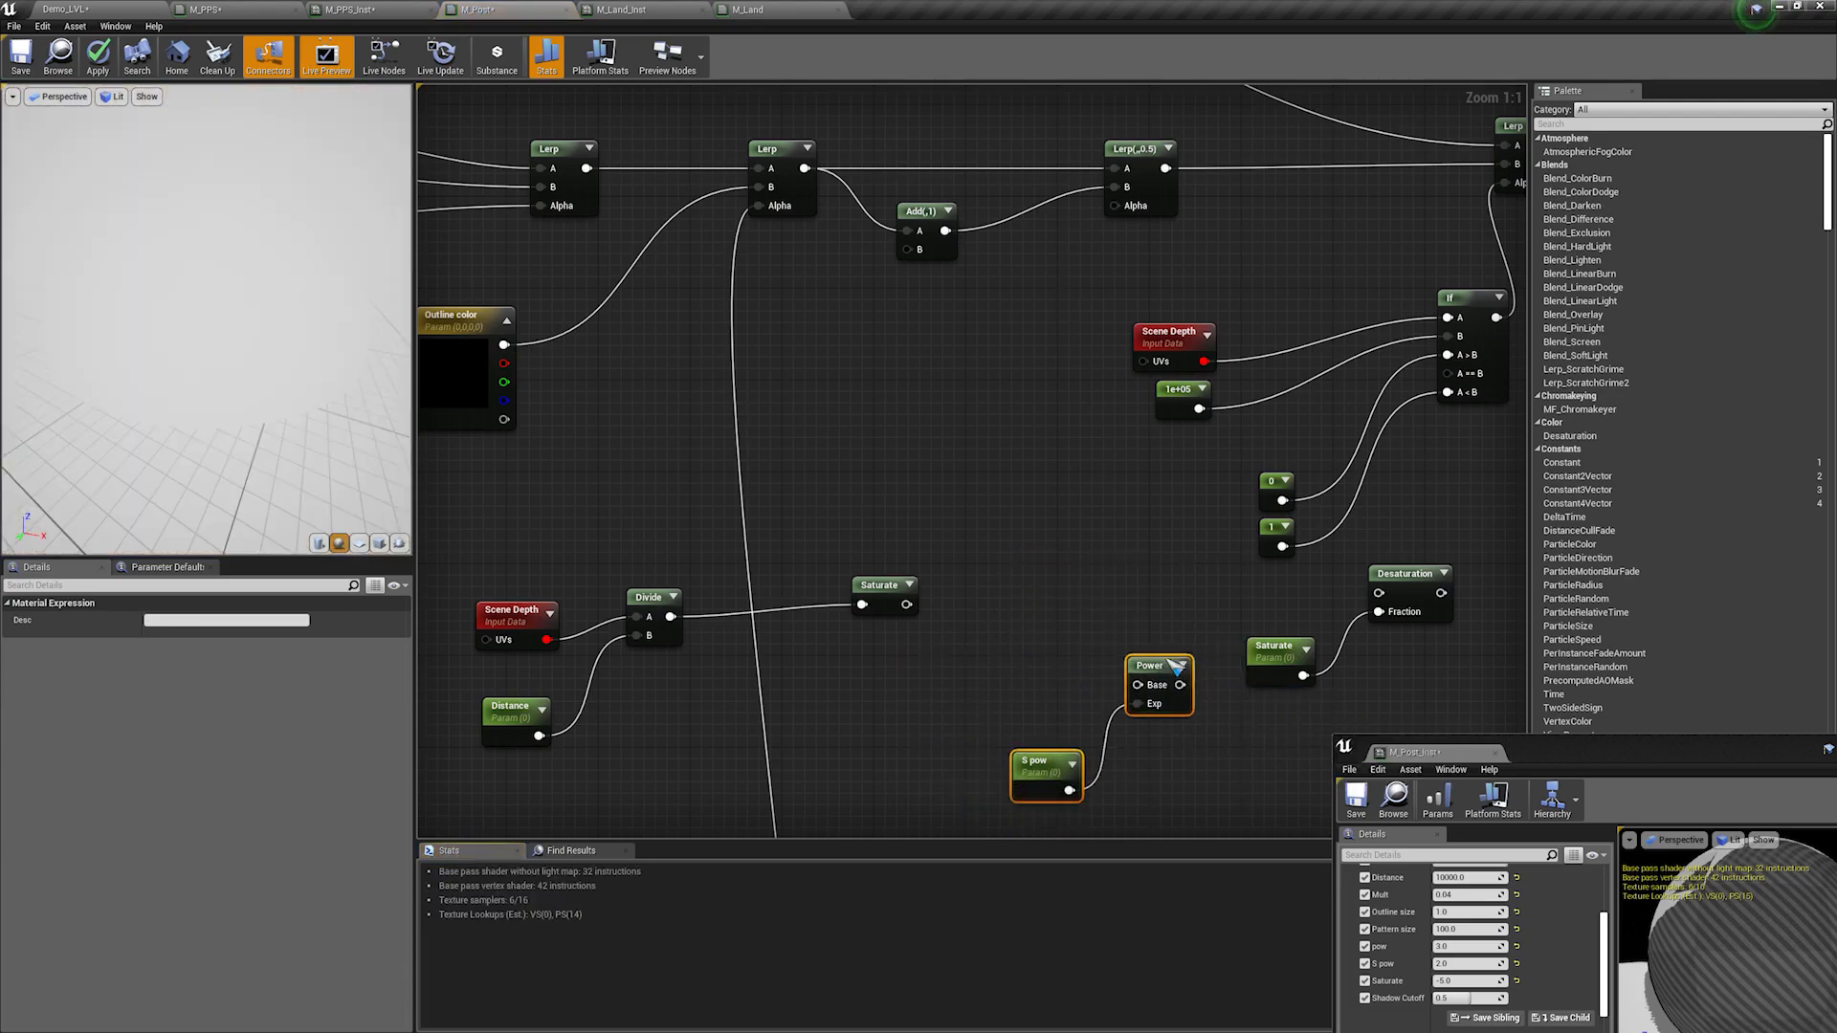
right_drag(1200, 708, 1165, 663)
drag(1145, 685, 1092, 597)
key(Delete)
right_drag(899, 560, 991, 653)
drag(955, 635, 1194, 266)
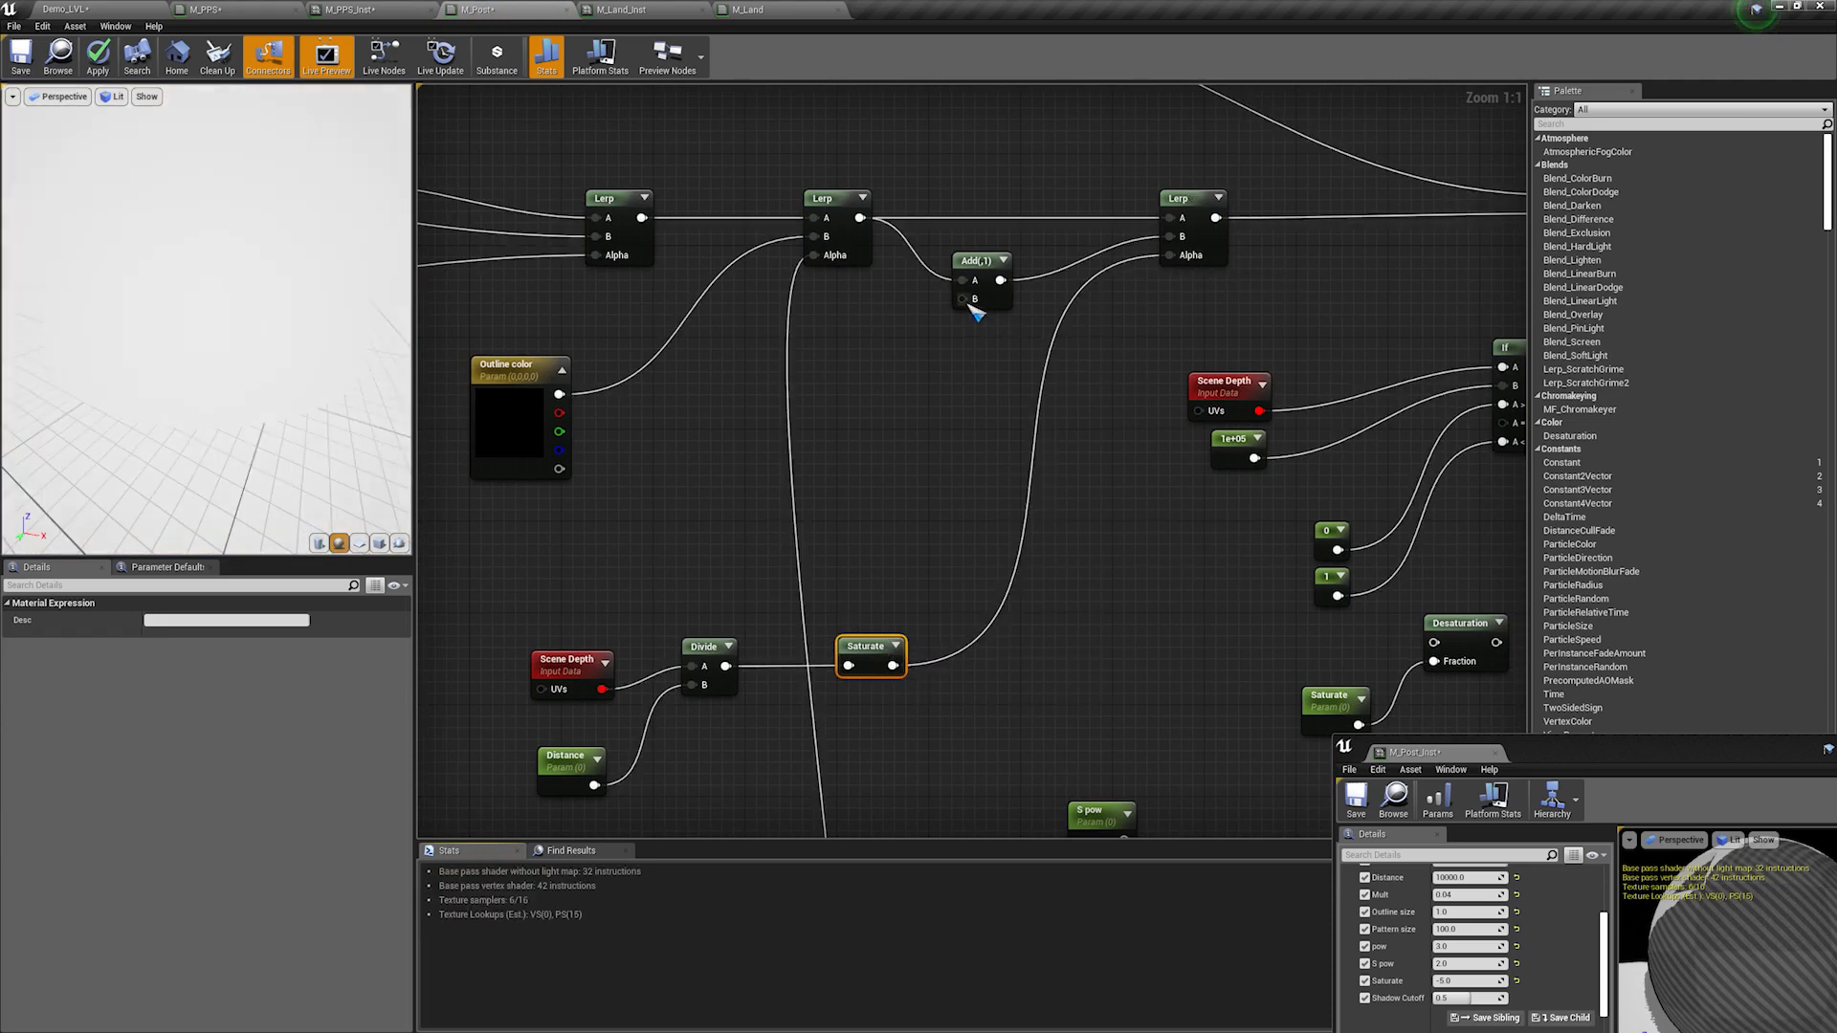
Step: Add a vector parameter named Far color, connect it to the Add node's B input, and apply the material
click(790, 413)
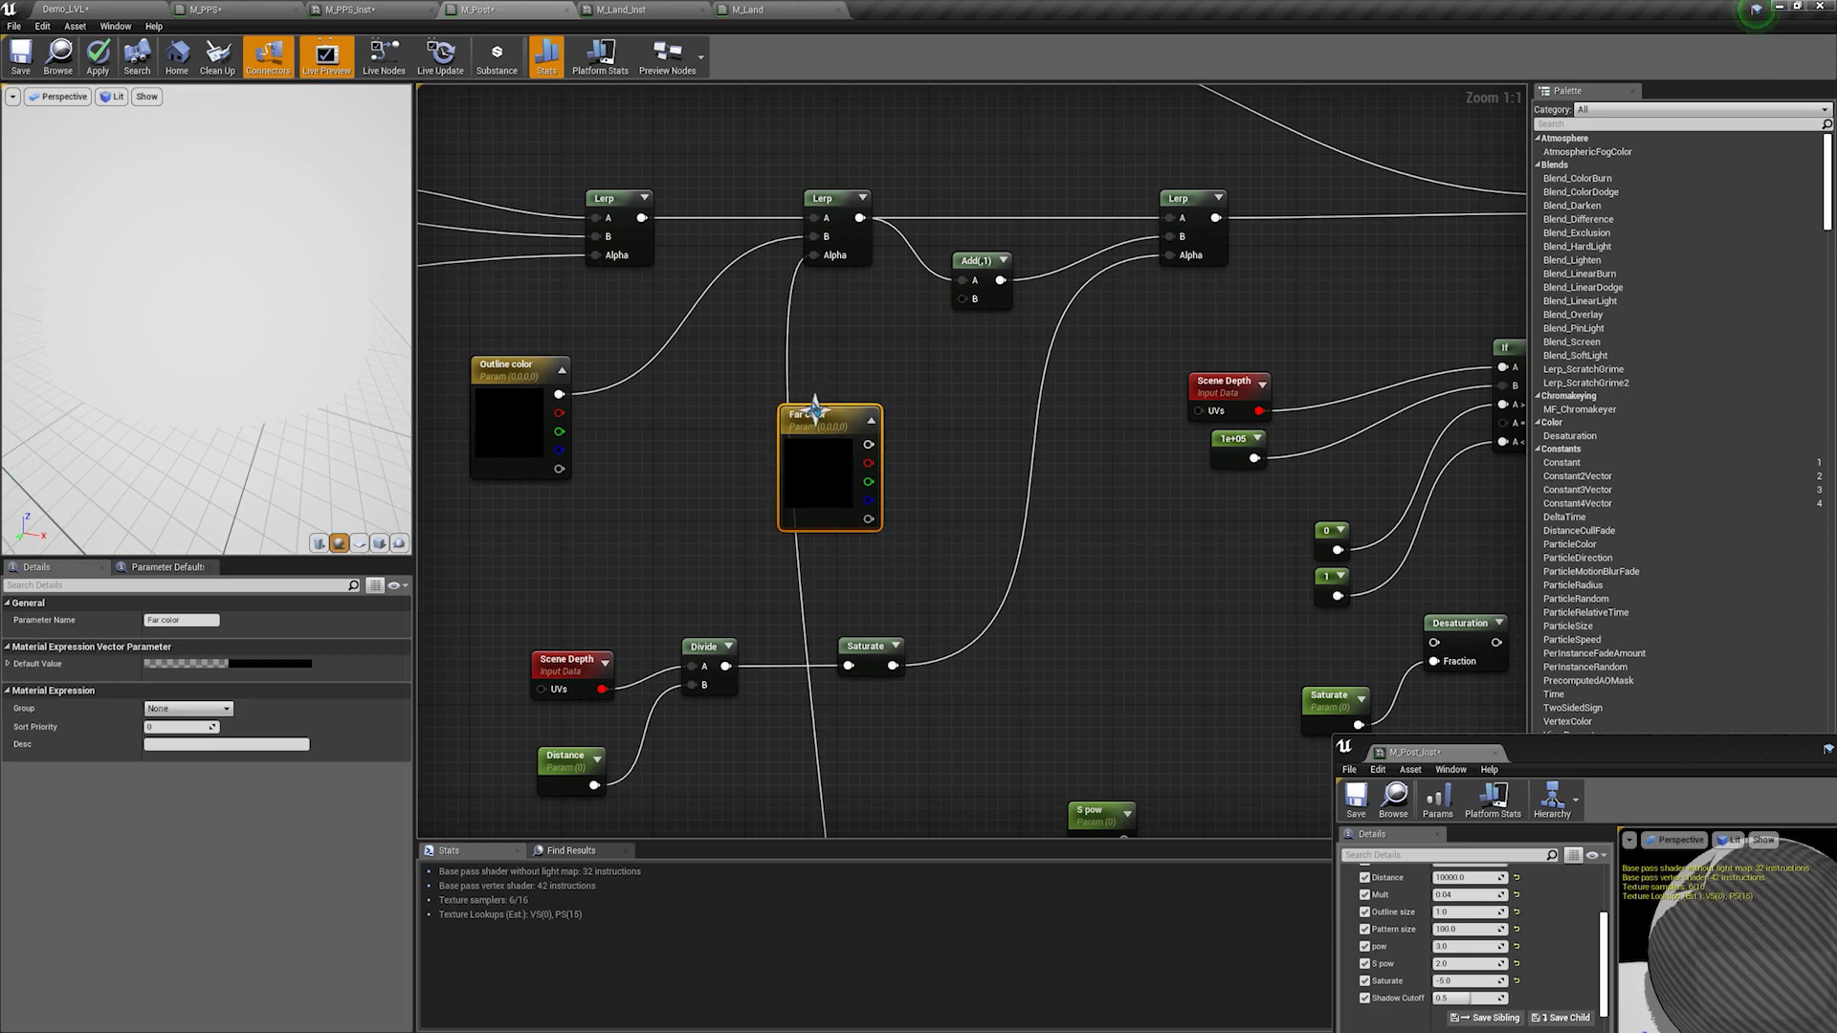
drag(868, 444, 975, 299)
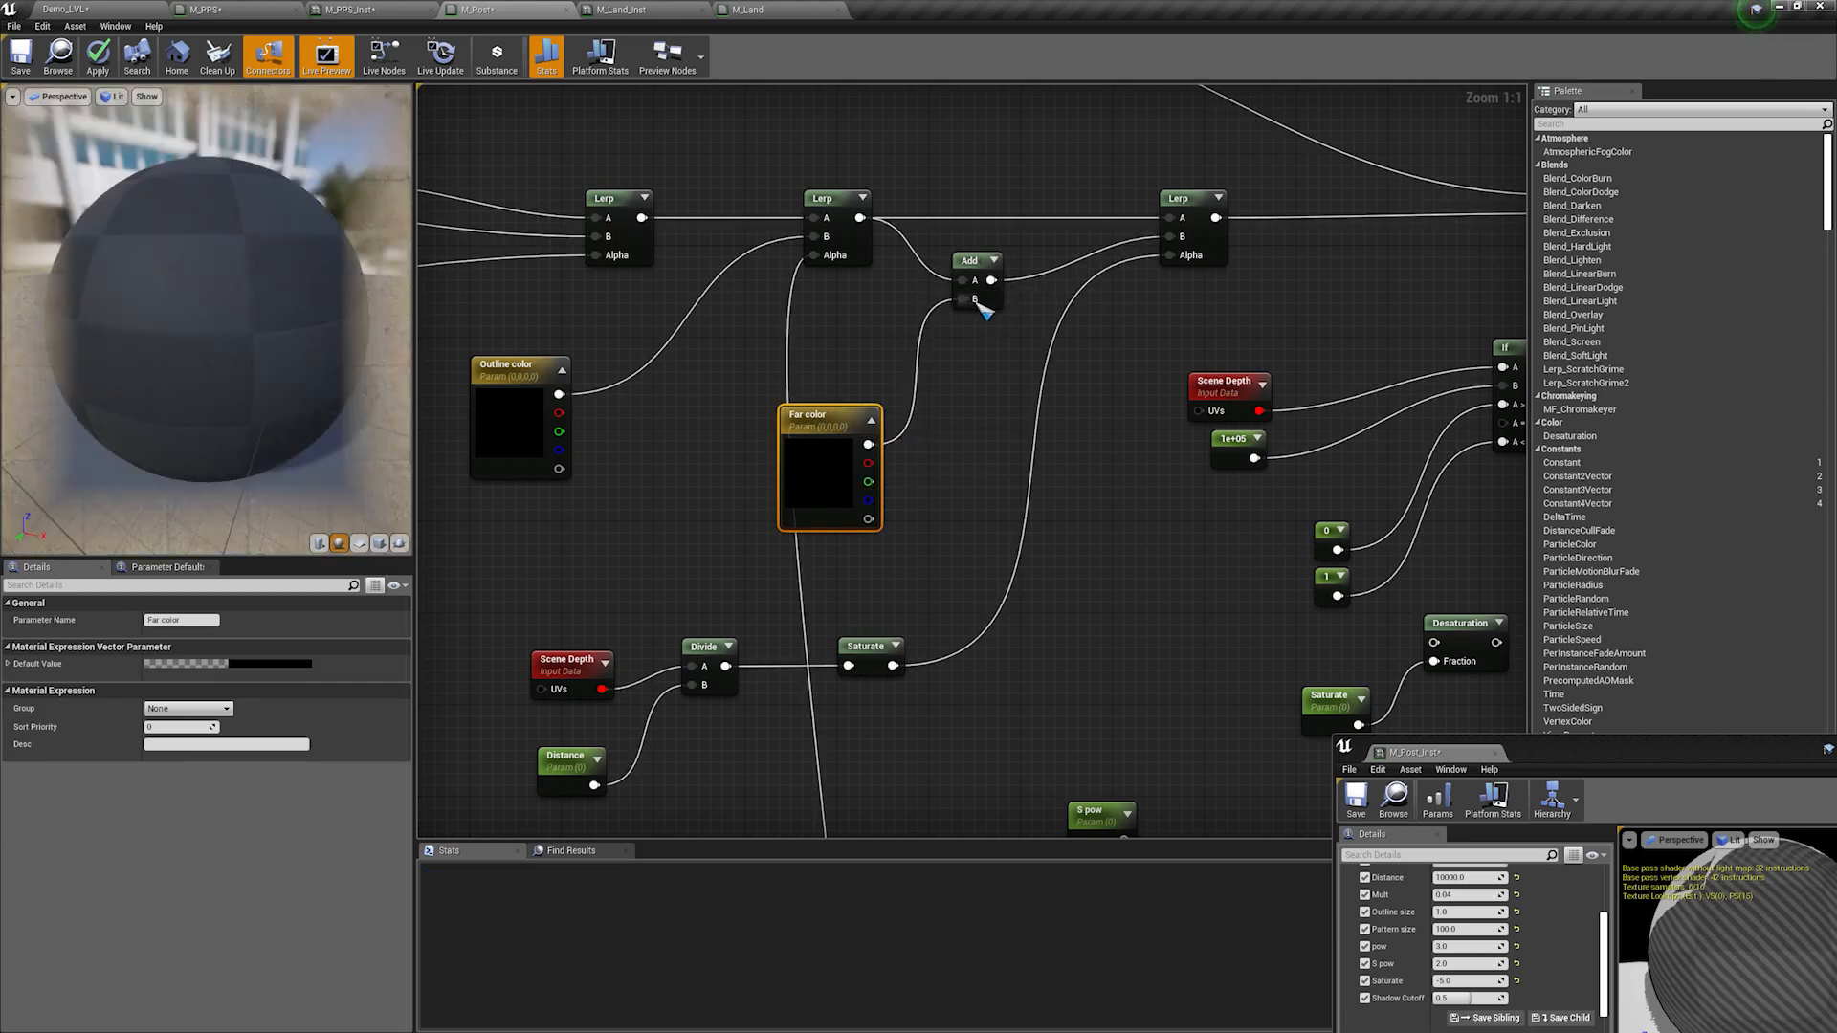
click(98, 56)
Step: In the Demo_LVL level, reposition the M_Post_Inst editor and enable and expand its Far color parameter
click(115, 12)
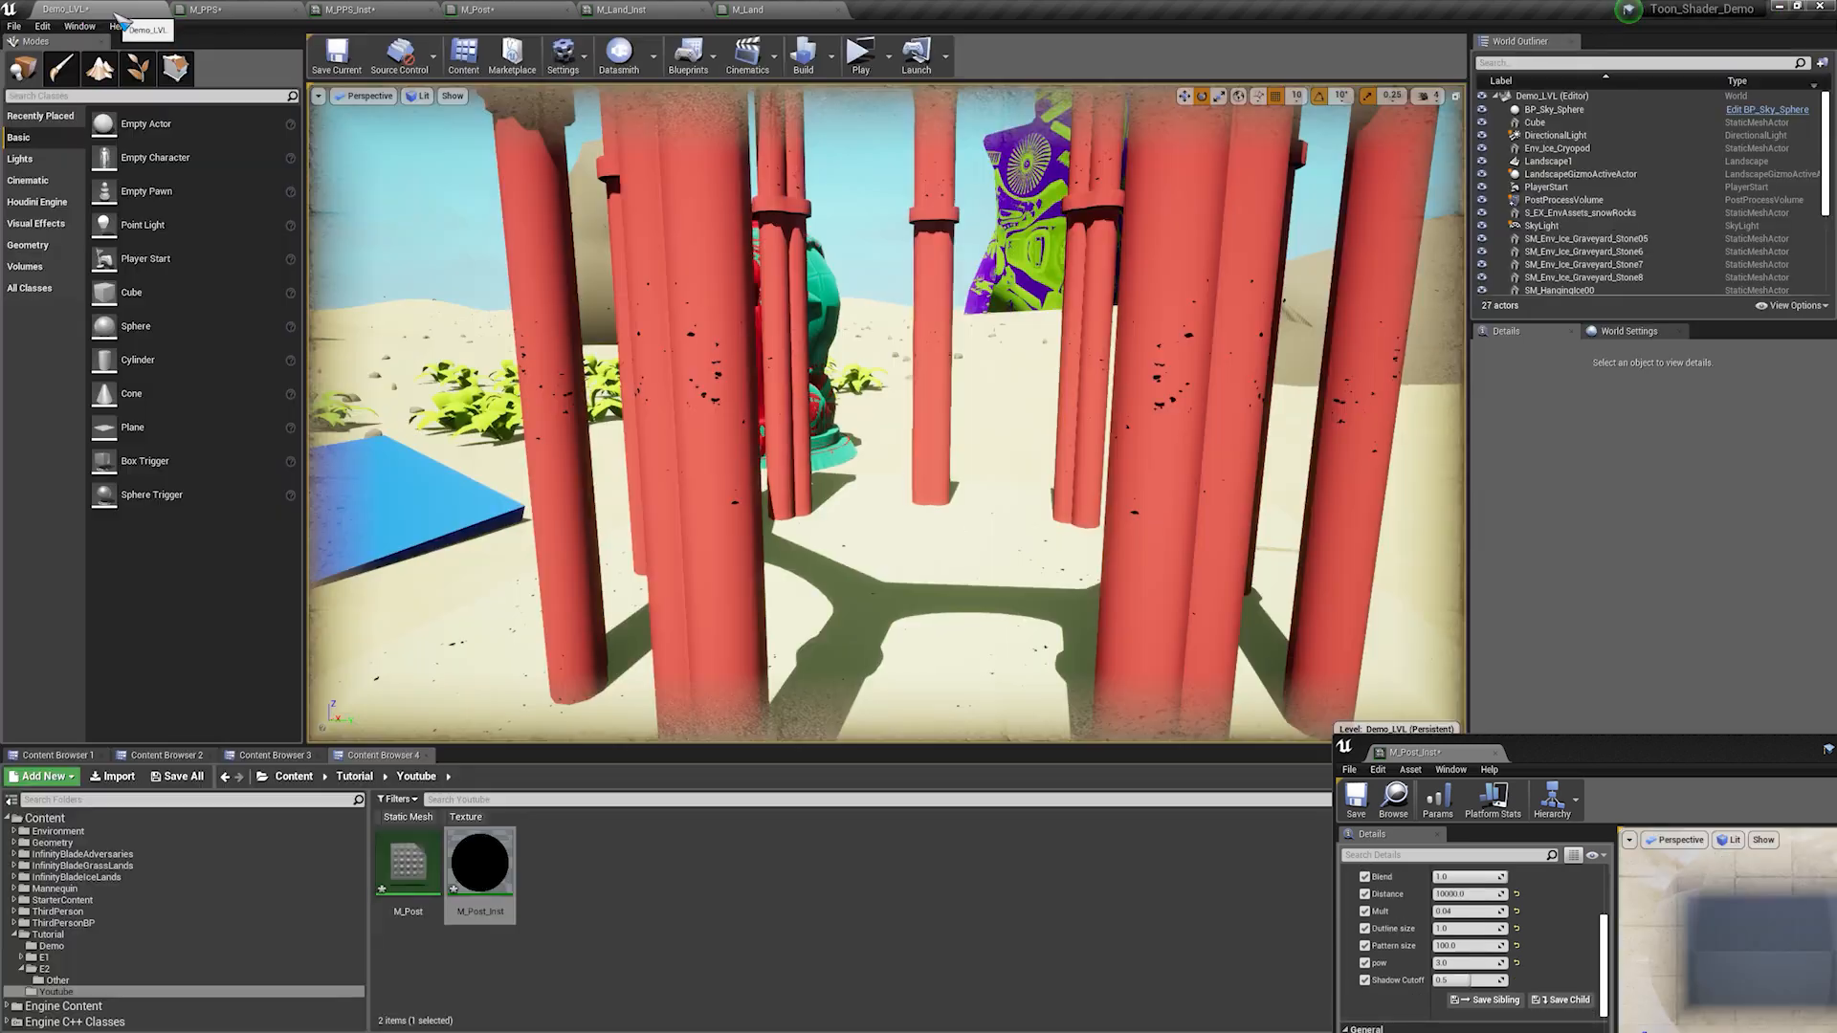
drag(1593, 761, 1448, 438)
scroll(1369, 581, up, 5)
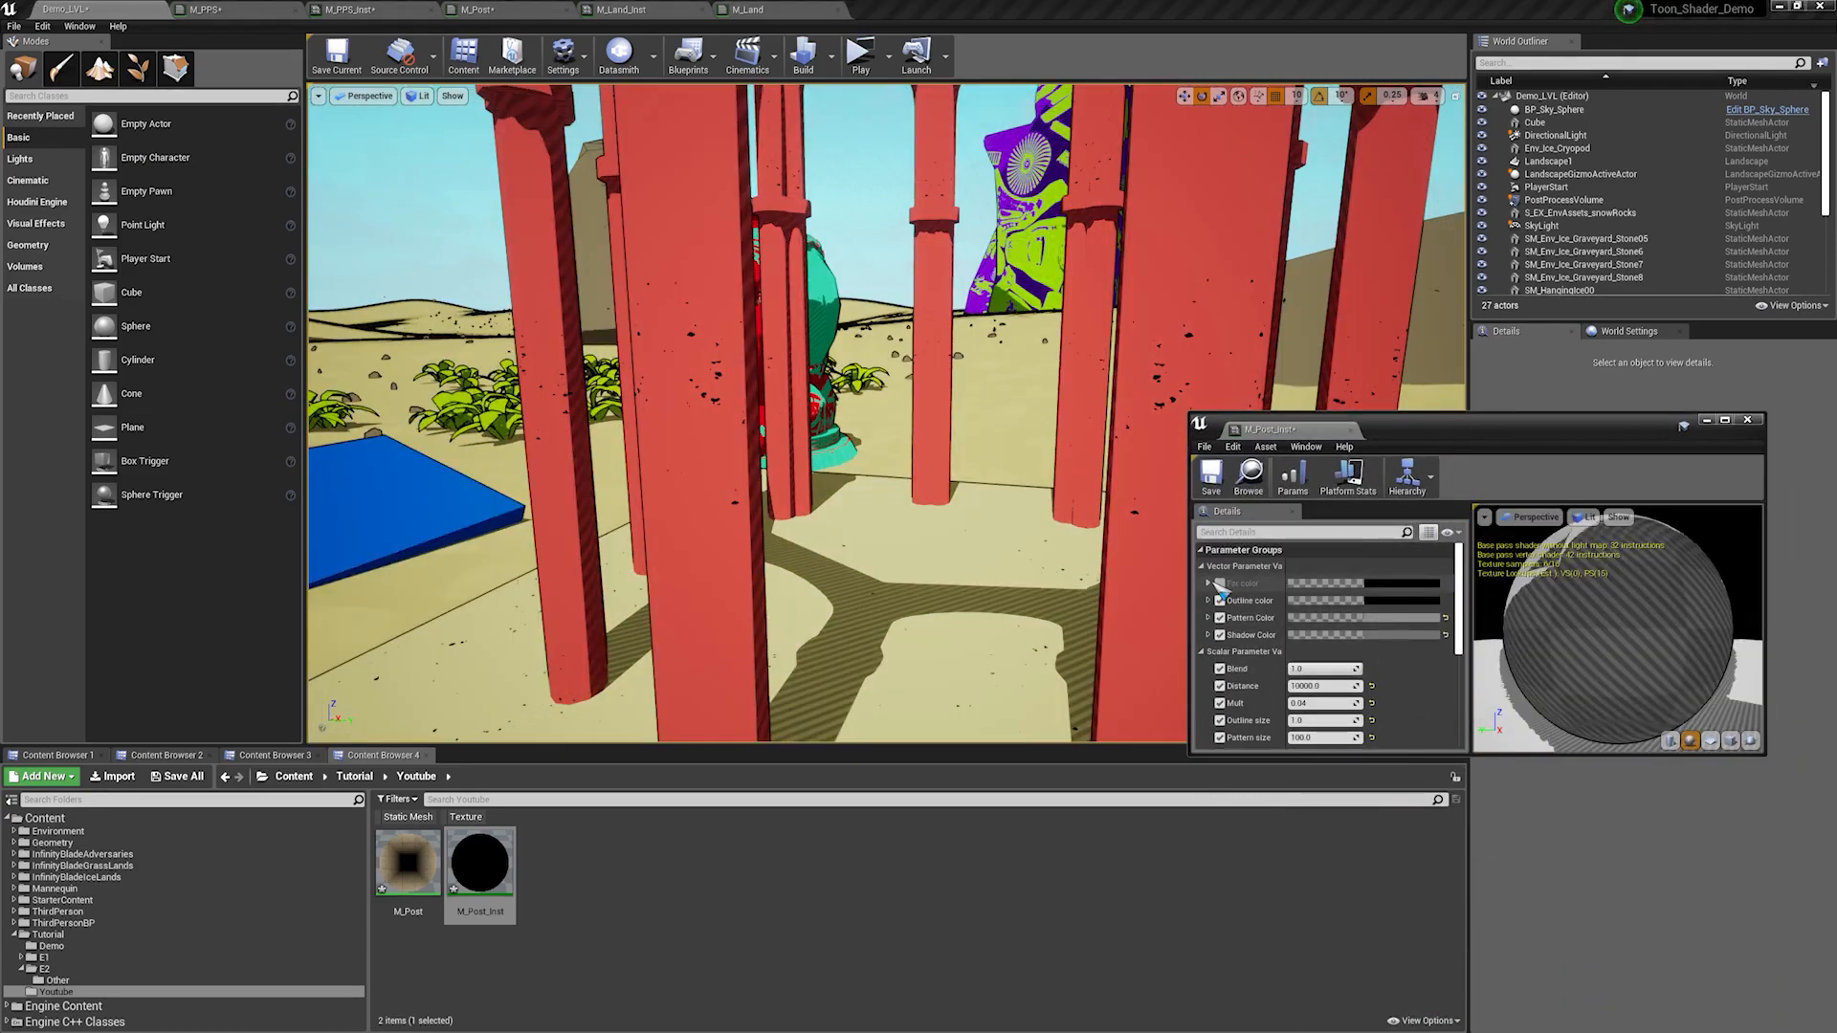
click(1220, 583)
click(1208, 583)
Step: Set the instance's Far color to a pale warm white, about R 1.0, G 0.92, B 0.86
click(1393, 591)
click(1450, 649)
click(1611, 650)
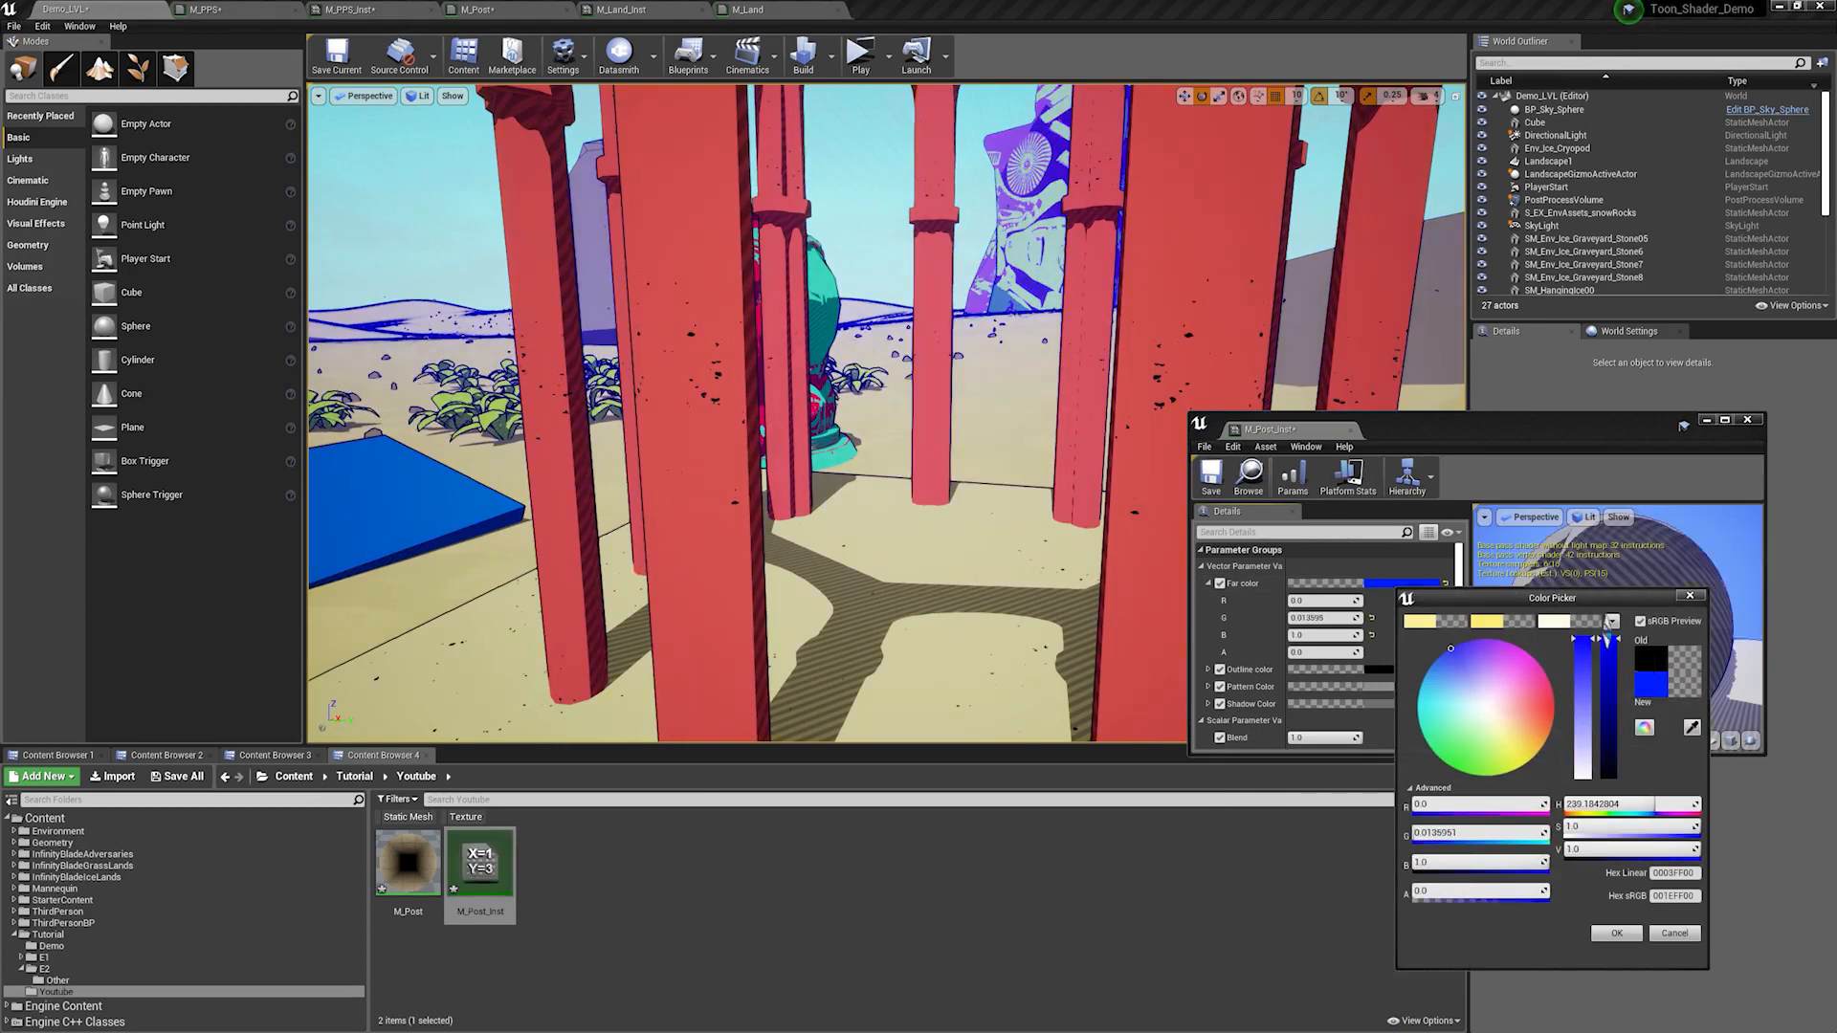
click(1418, 733)
drag(1464, 727, 1494, 711)
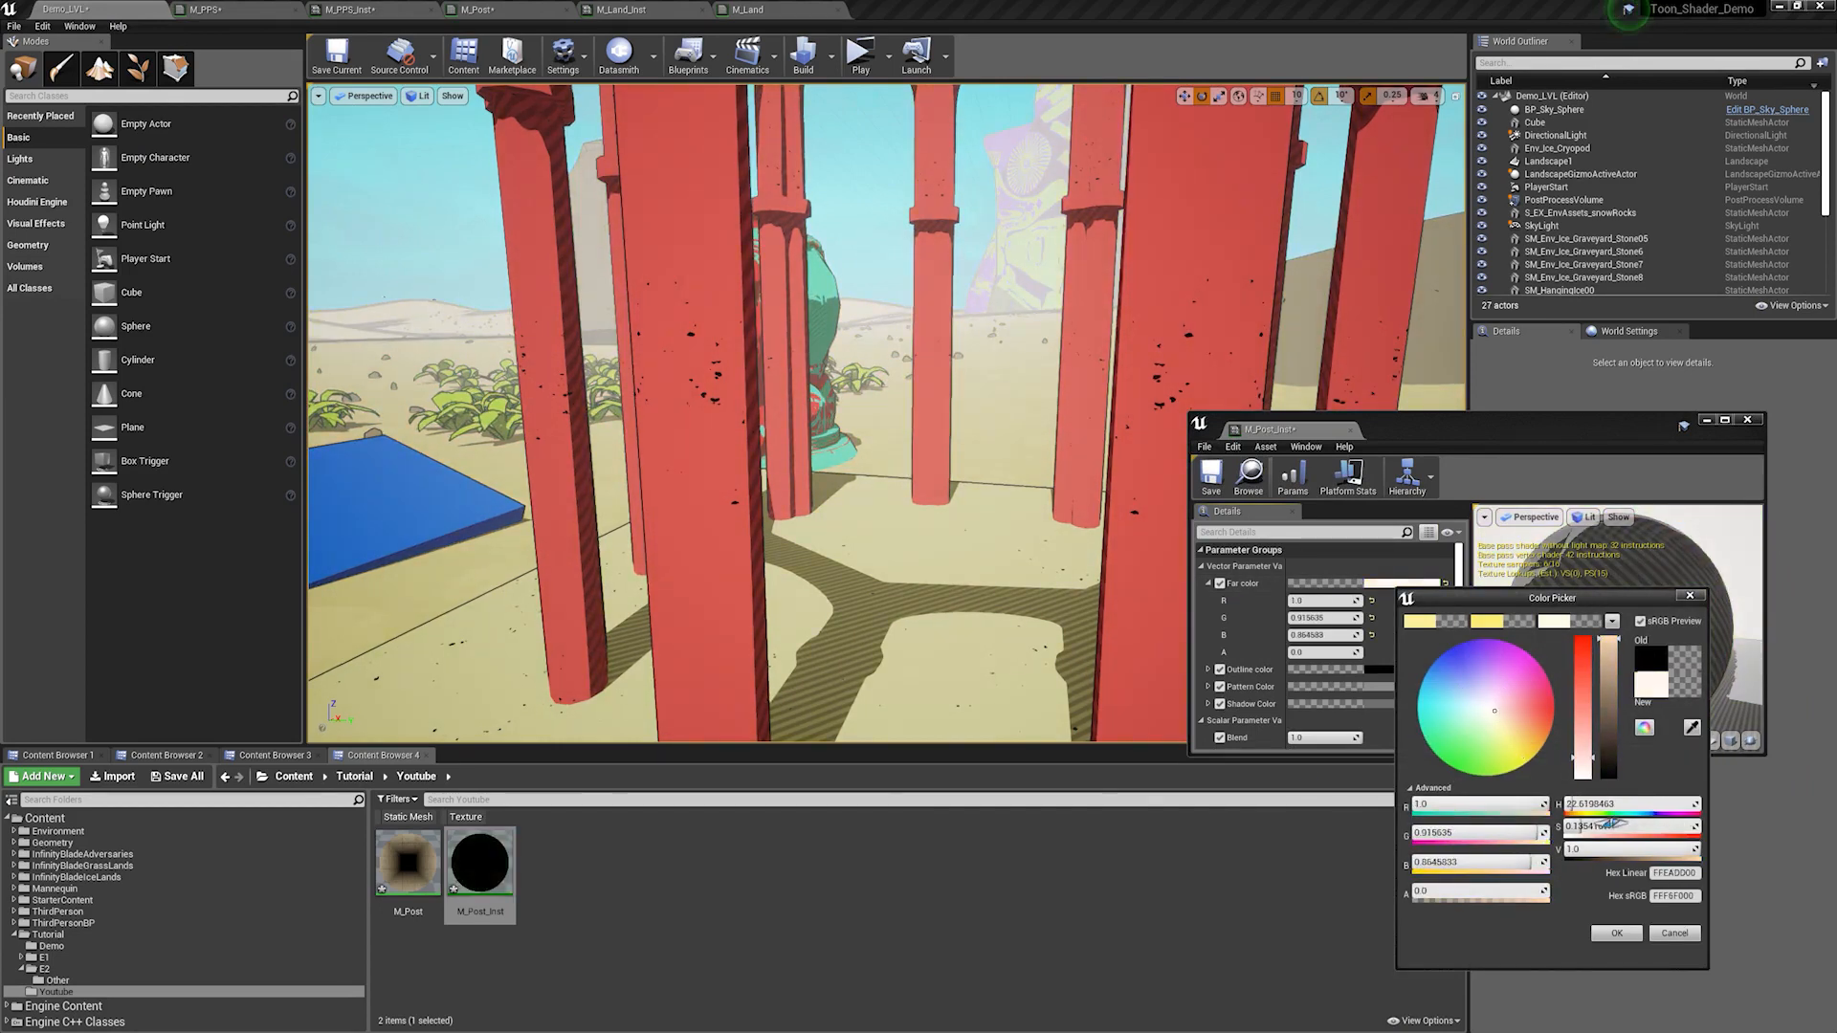
click(1620, 934)
scroll(1356, 662, down, 3)
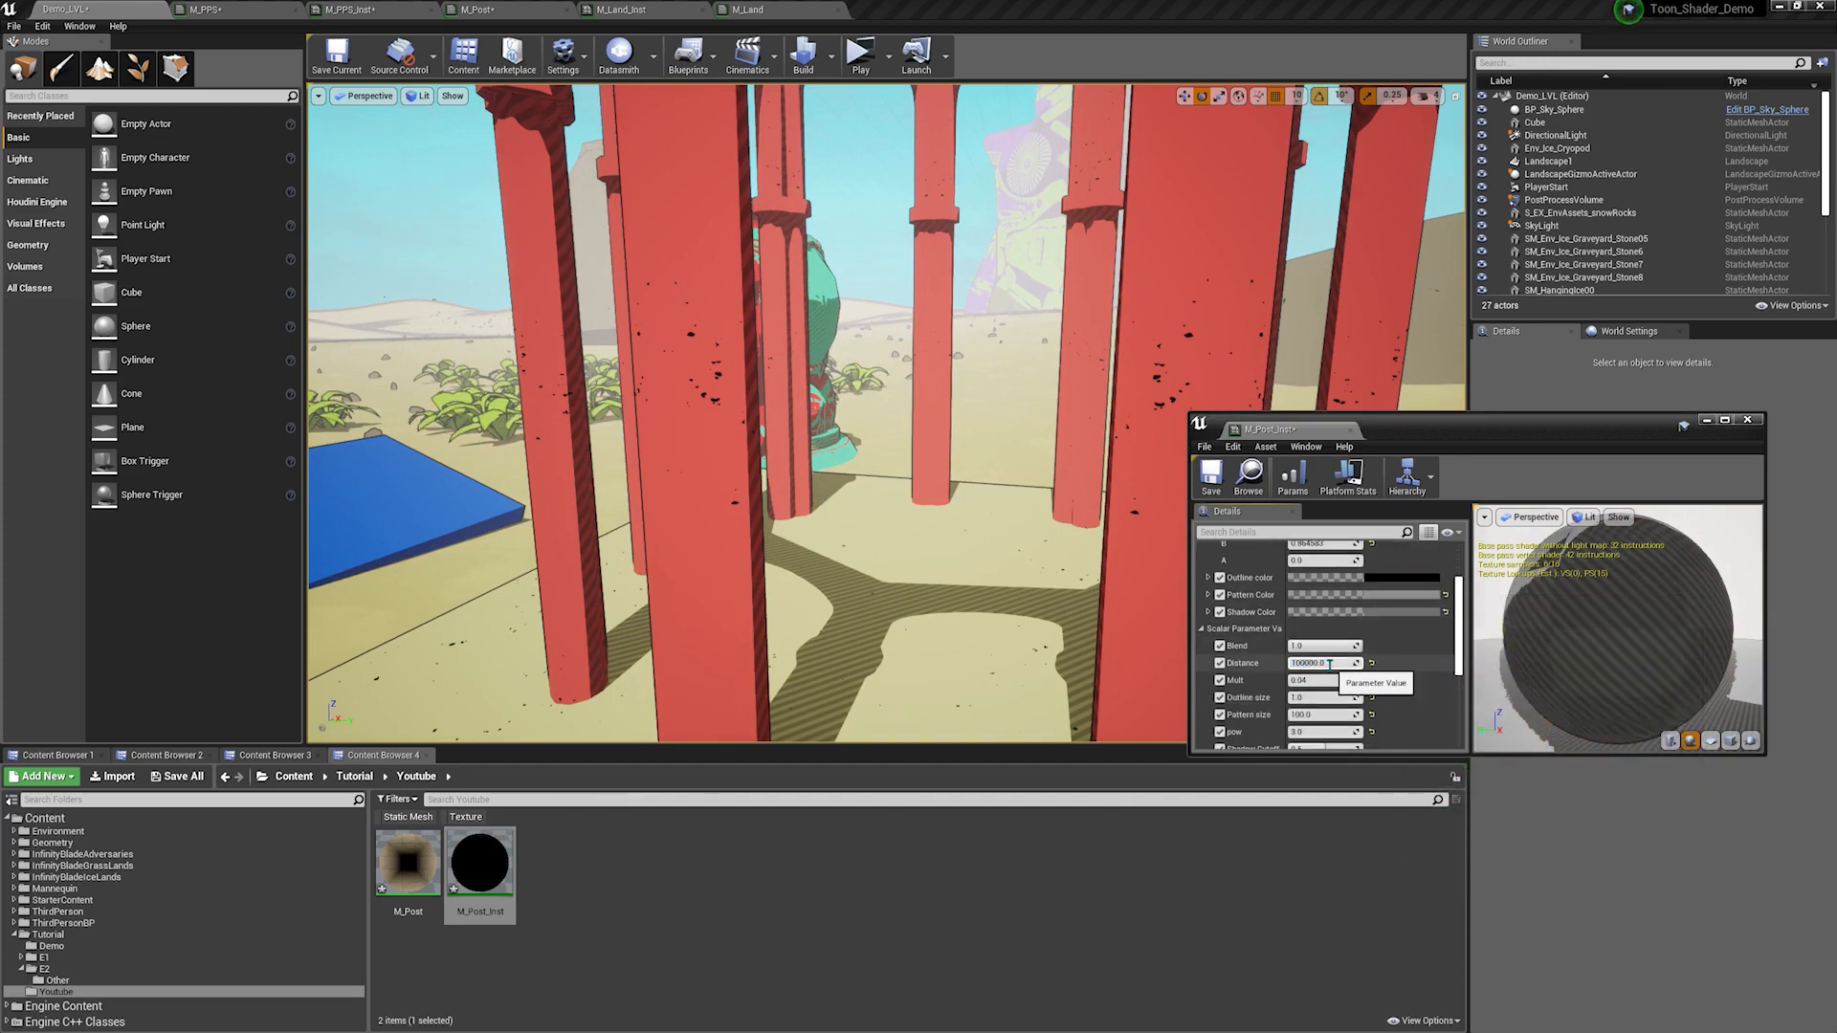
Step: Lower the M_Post_Inst Distance parameter to 100000 and finally 50000, checking the effect across the level
click(1329, 664)
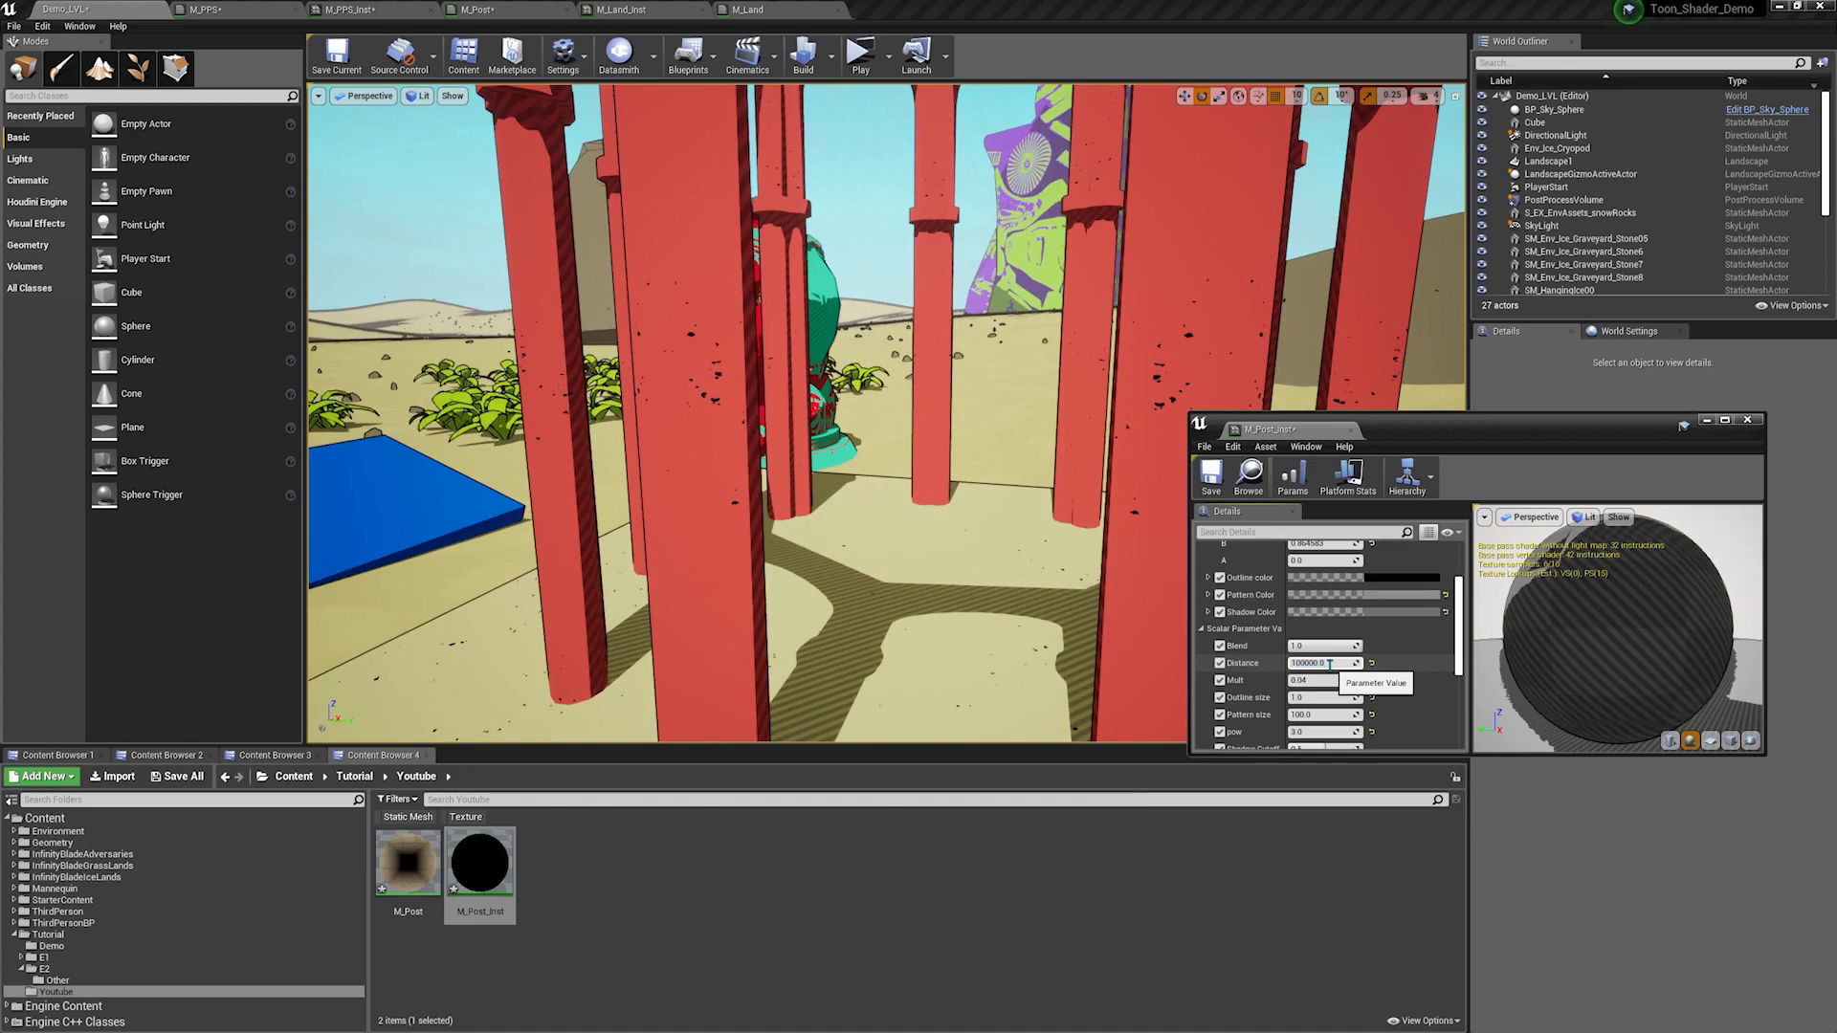
key(Return)
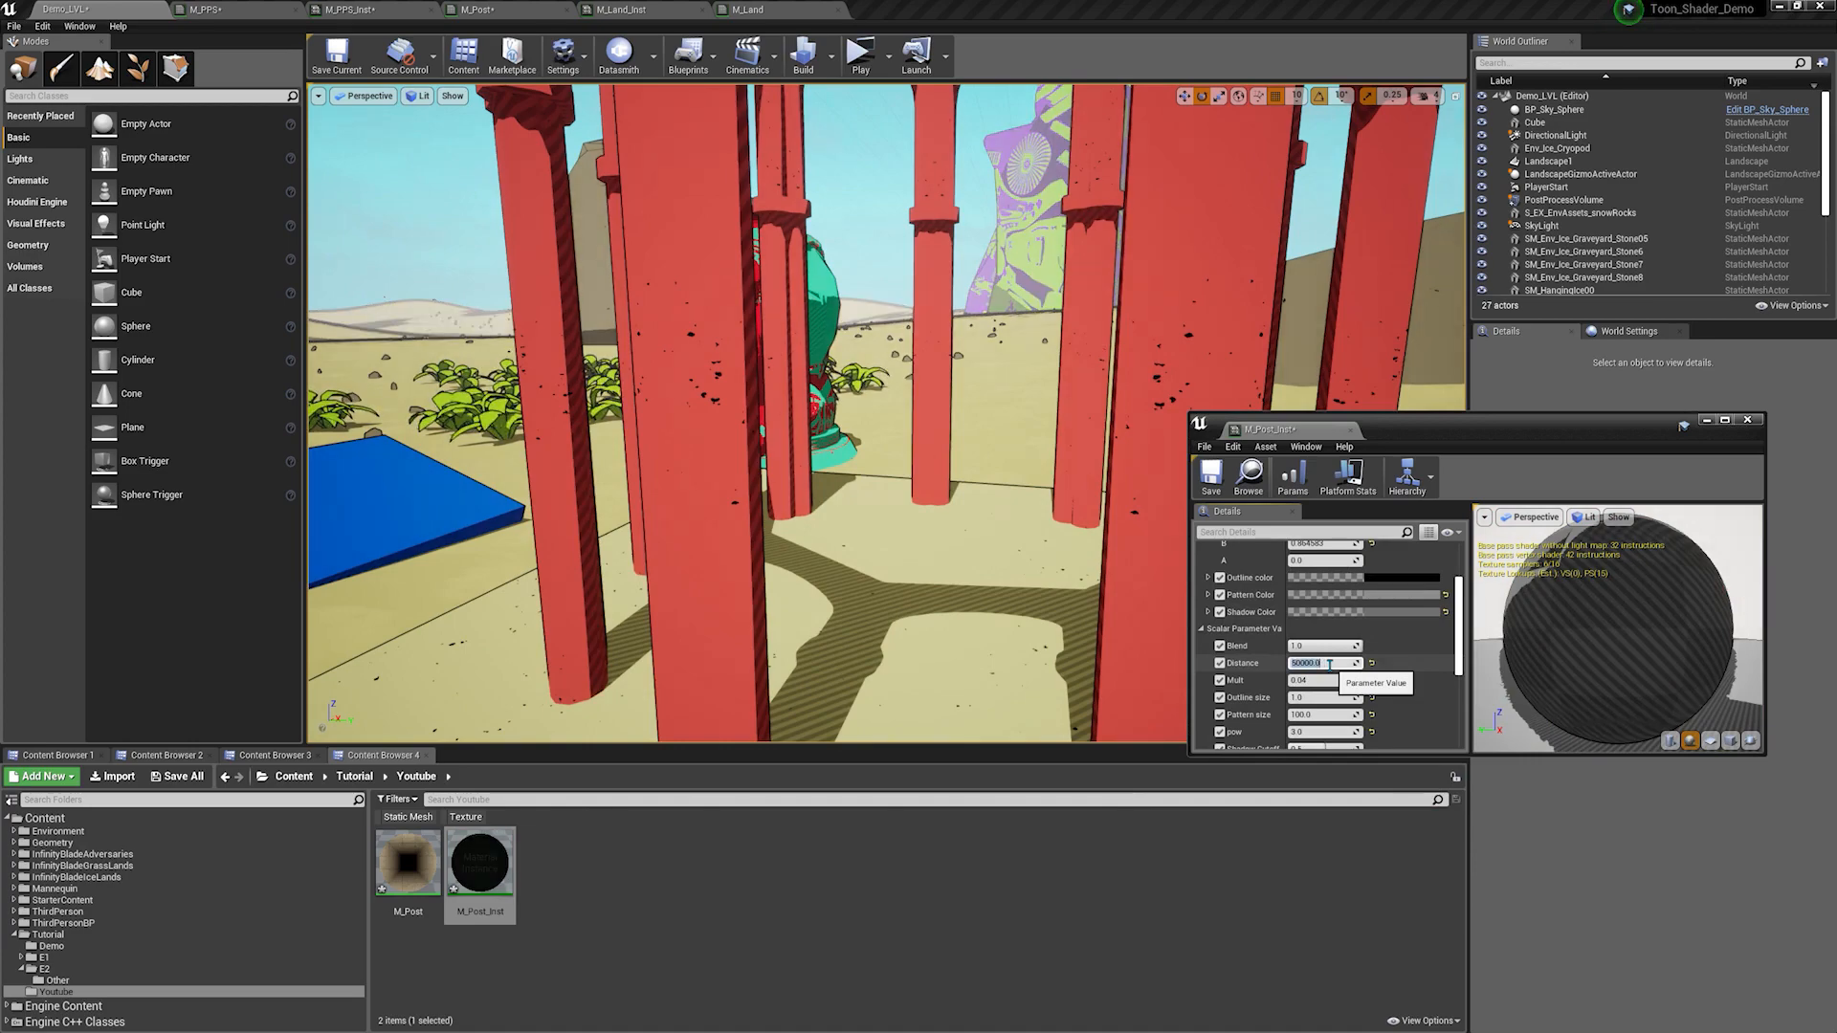
right_drag(976, 536, 689, 536)
right_drag(948, 495, 942, 486)
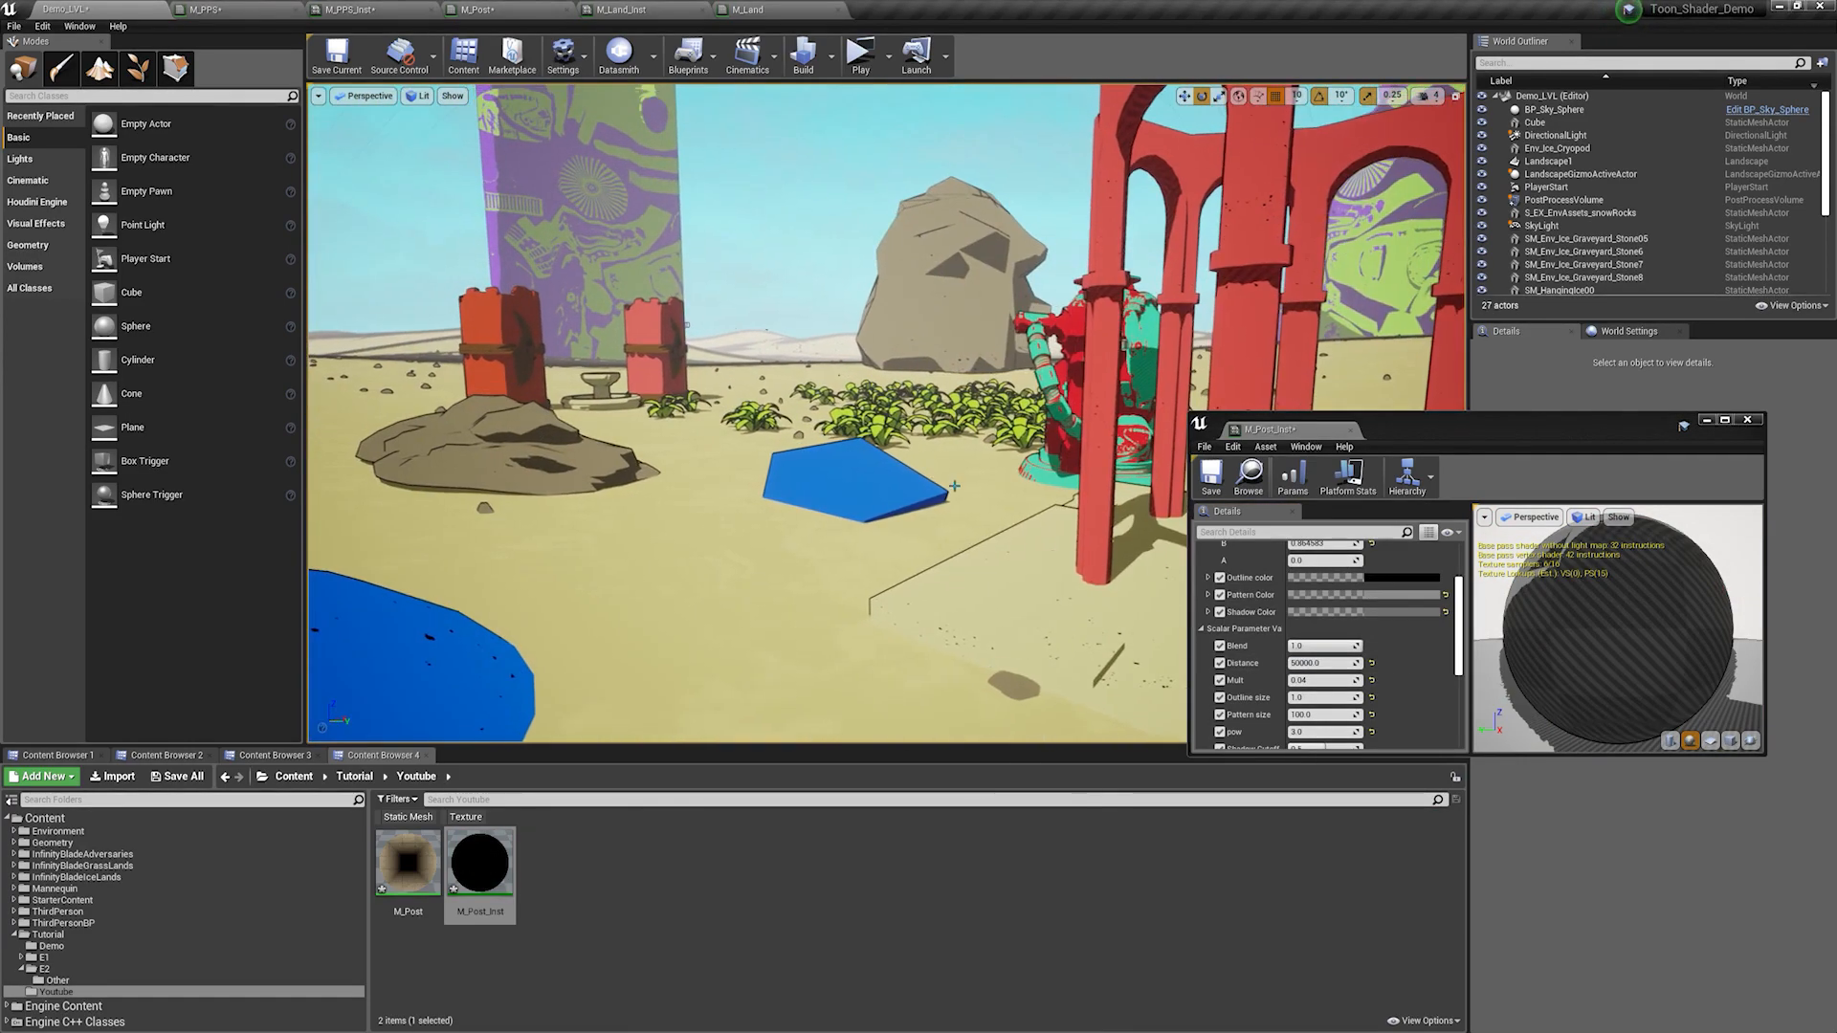
Step: Set the instance's Far color to a pale sky blue, about R 0.52, G 0.81, B 1.0
scroll(1416, 603, up, 3)
click(1410, 585)
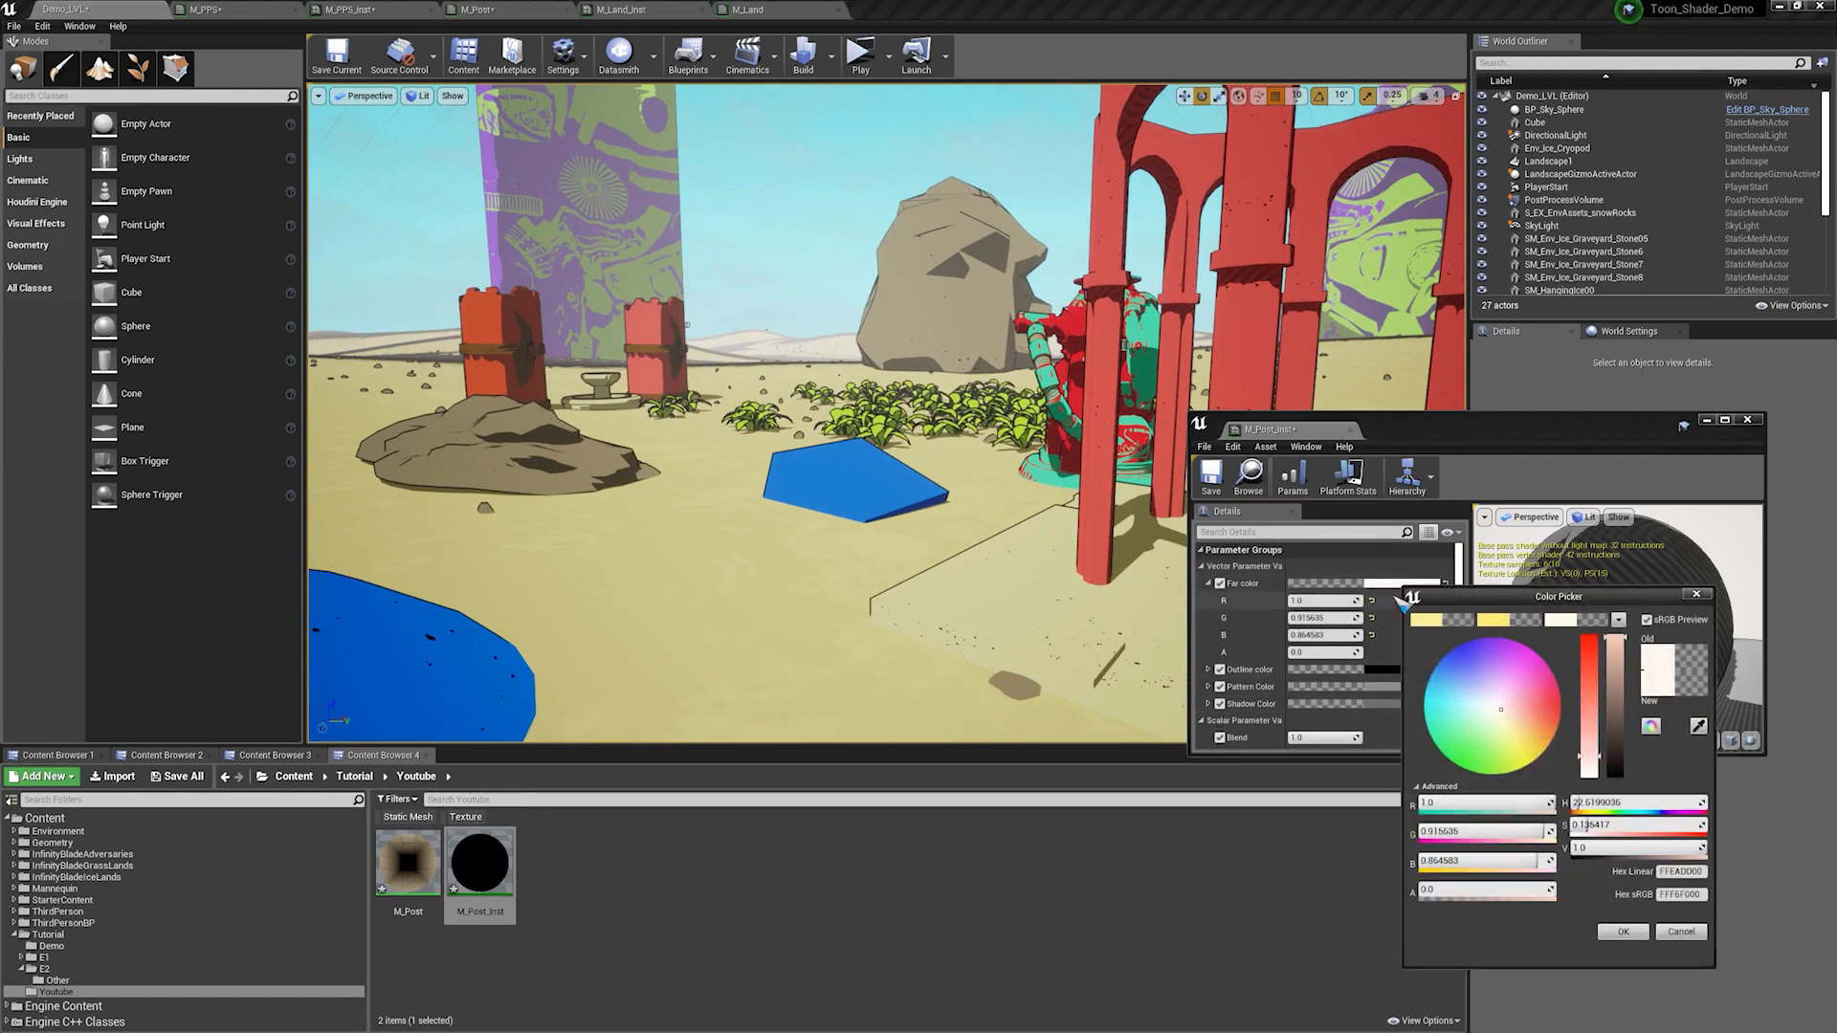
mouse_move(1458, 687)
mouse_down()
mouse_move(1430, 653)
mouse_move(1389, 777)
mouse_move(1542, 685)
mouse_move(1470, 585)
mouse_up()
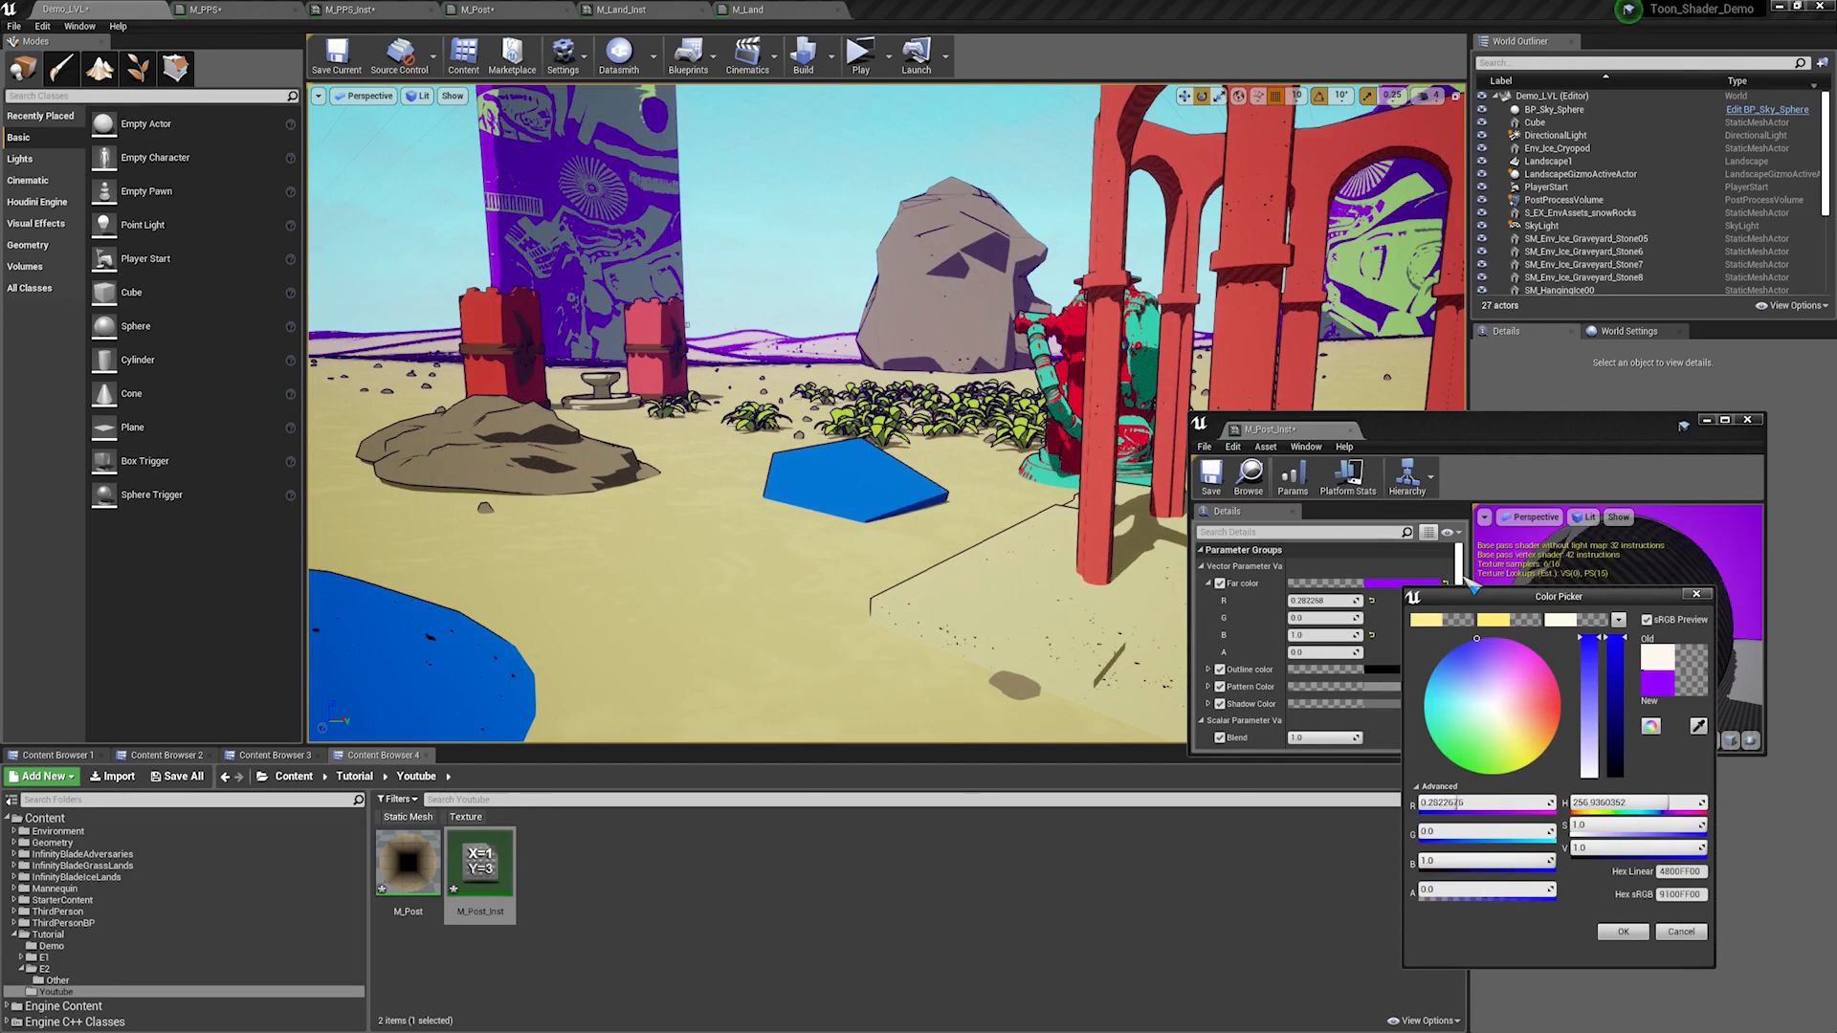
mouse_move(1510, 744)
mouse_down()
mouse_move(1561, 723)
mouse_move(1511, 756)
mouse_move(1462, 698)
mouse_up()
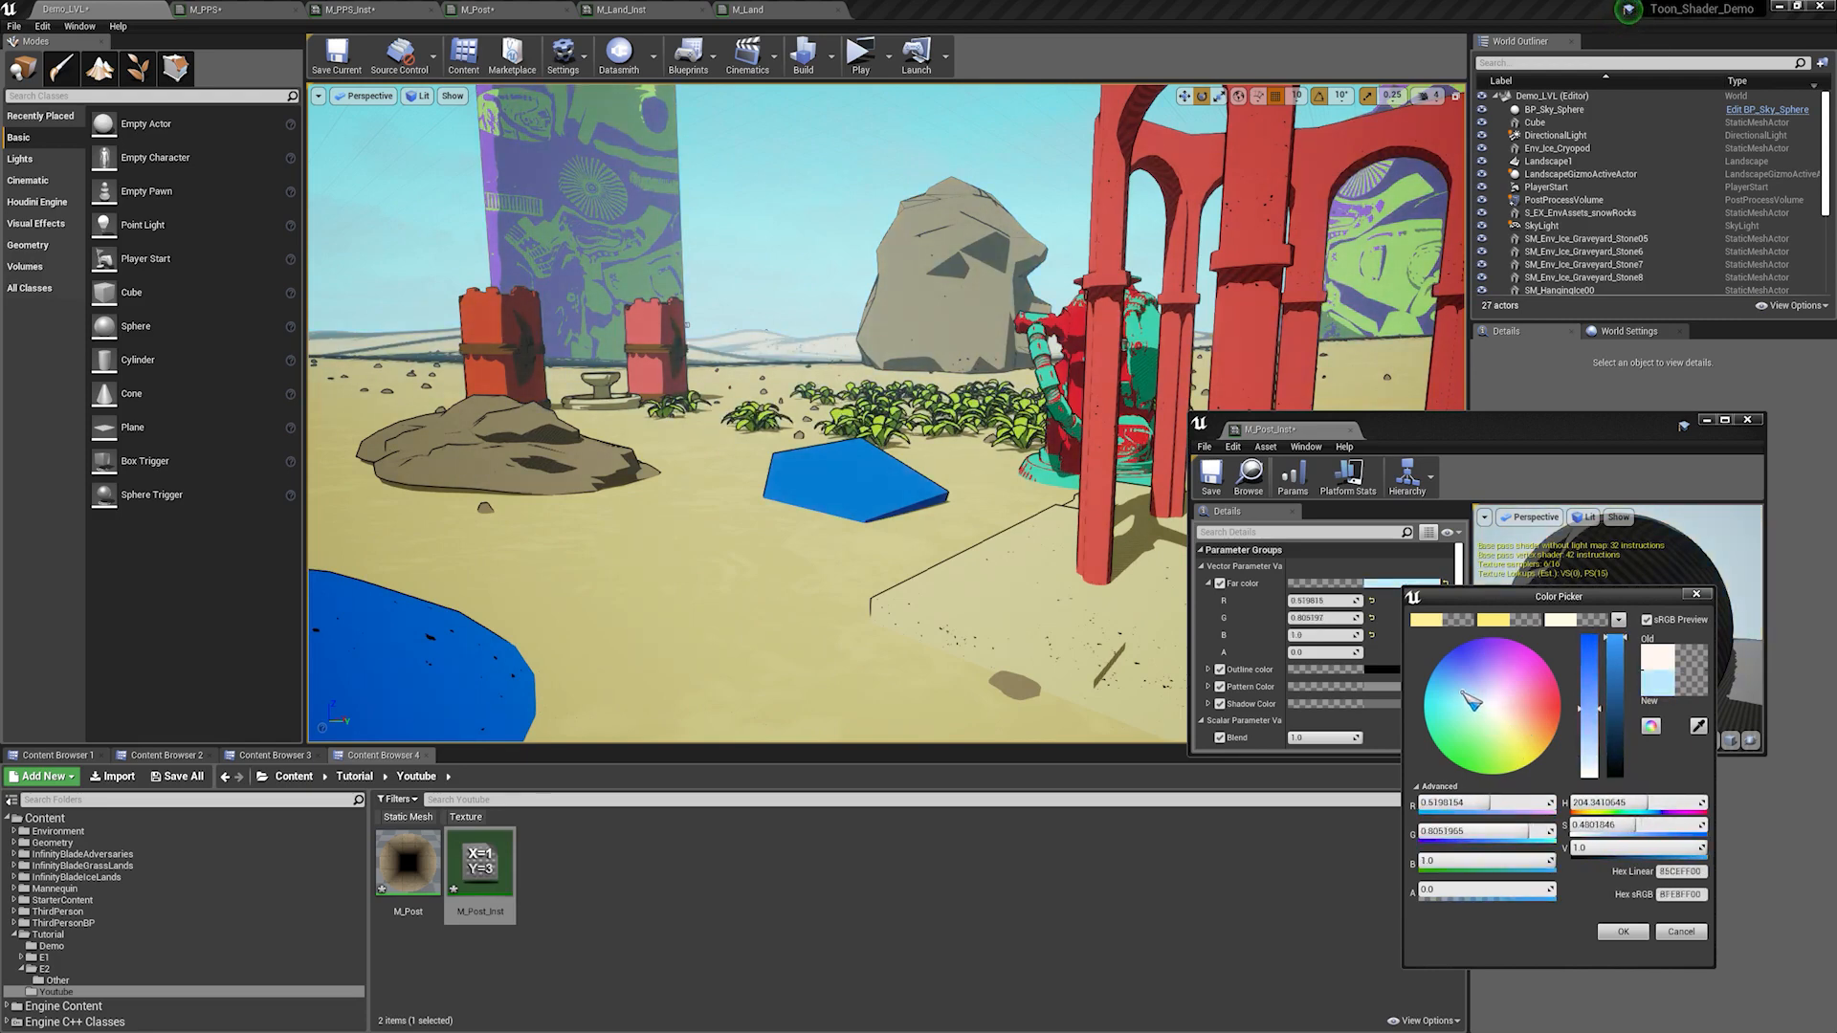
click(1624, 931)
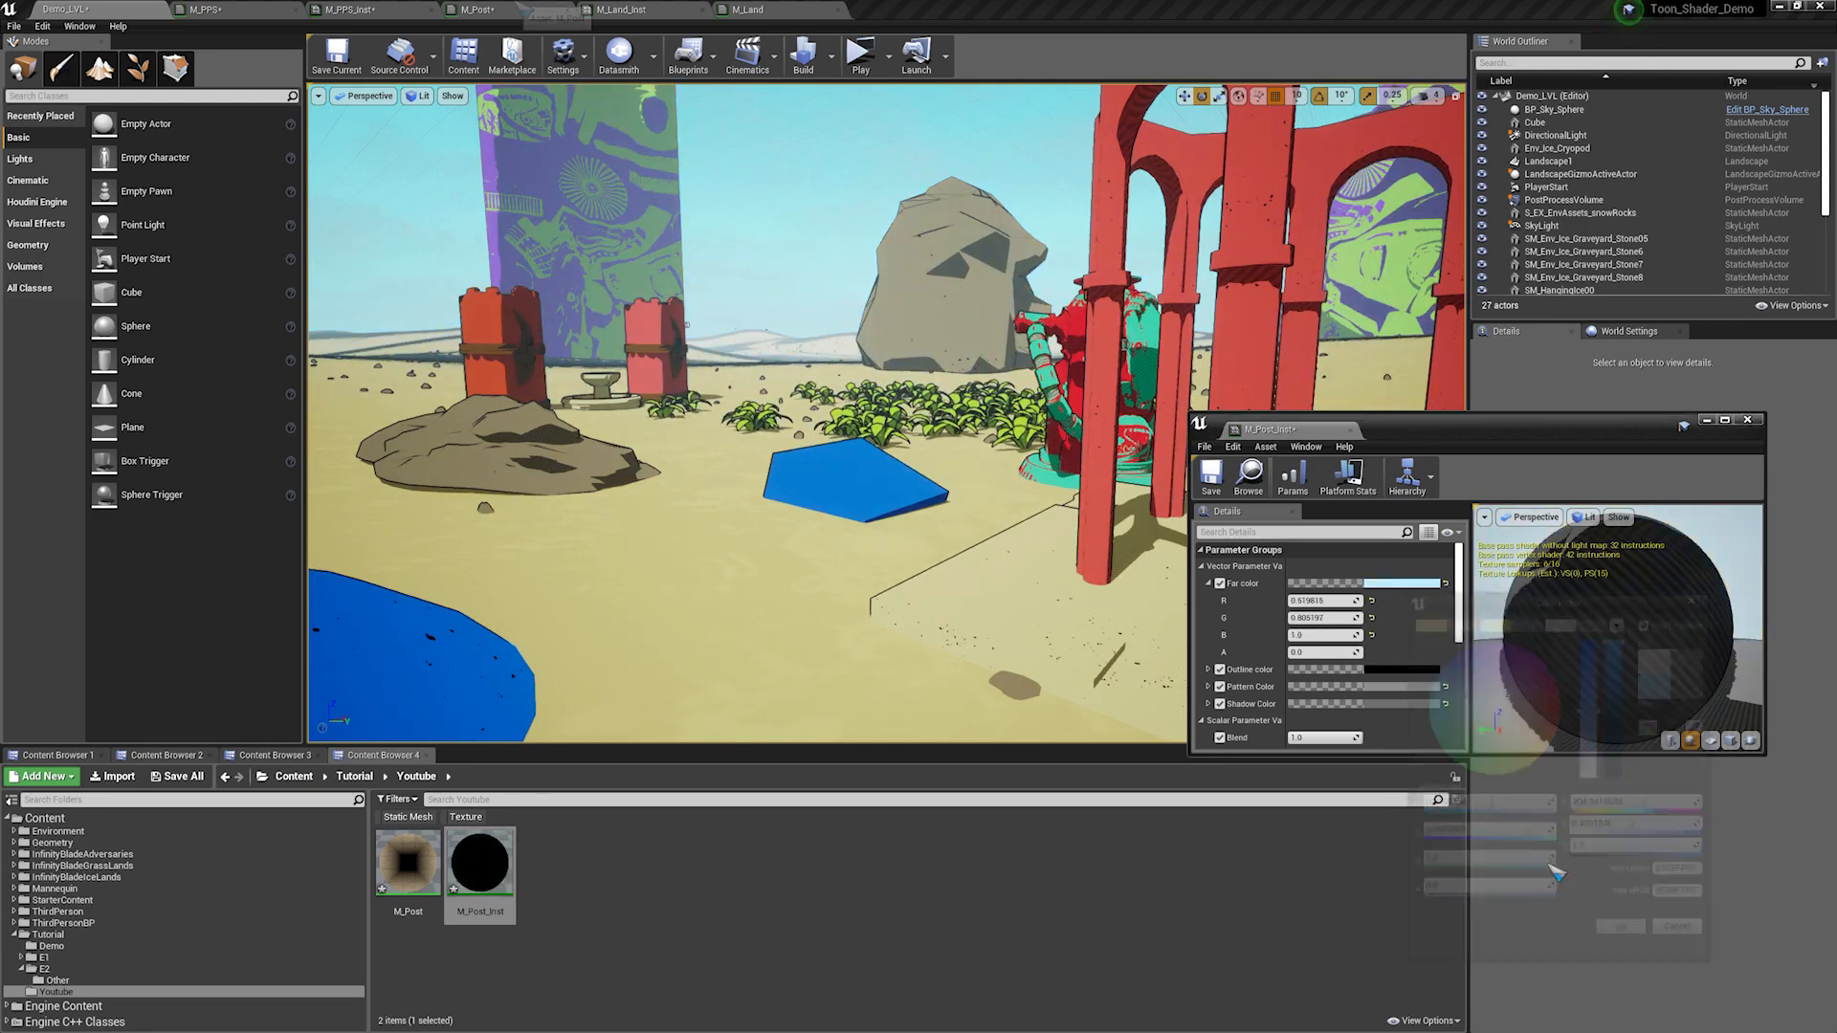
Step: In the M_Post graph, shift the If node group, the final Lerp and the material output node to make room
click(517, 12)
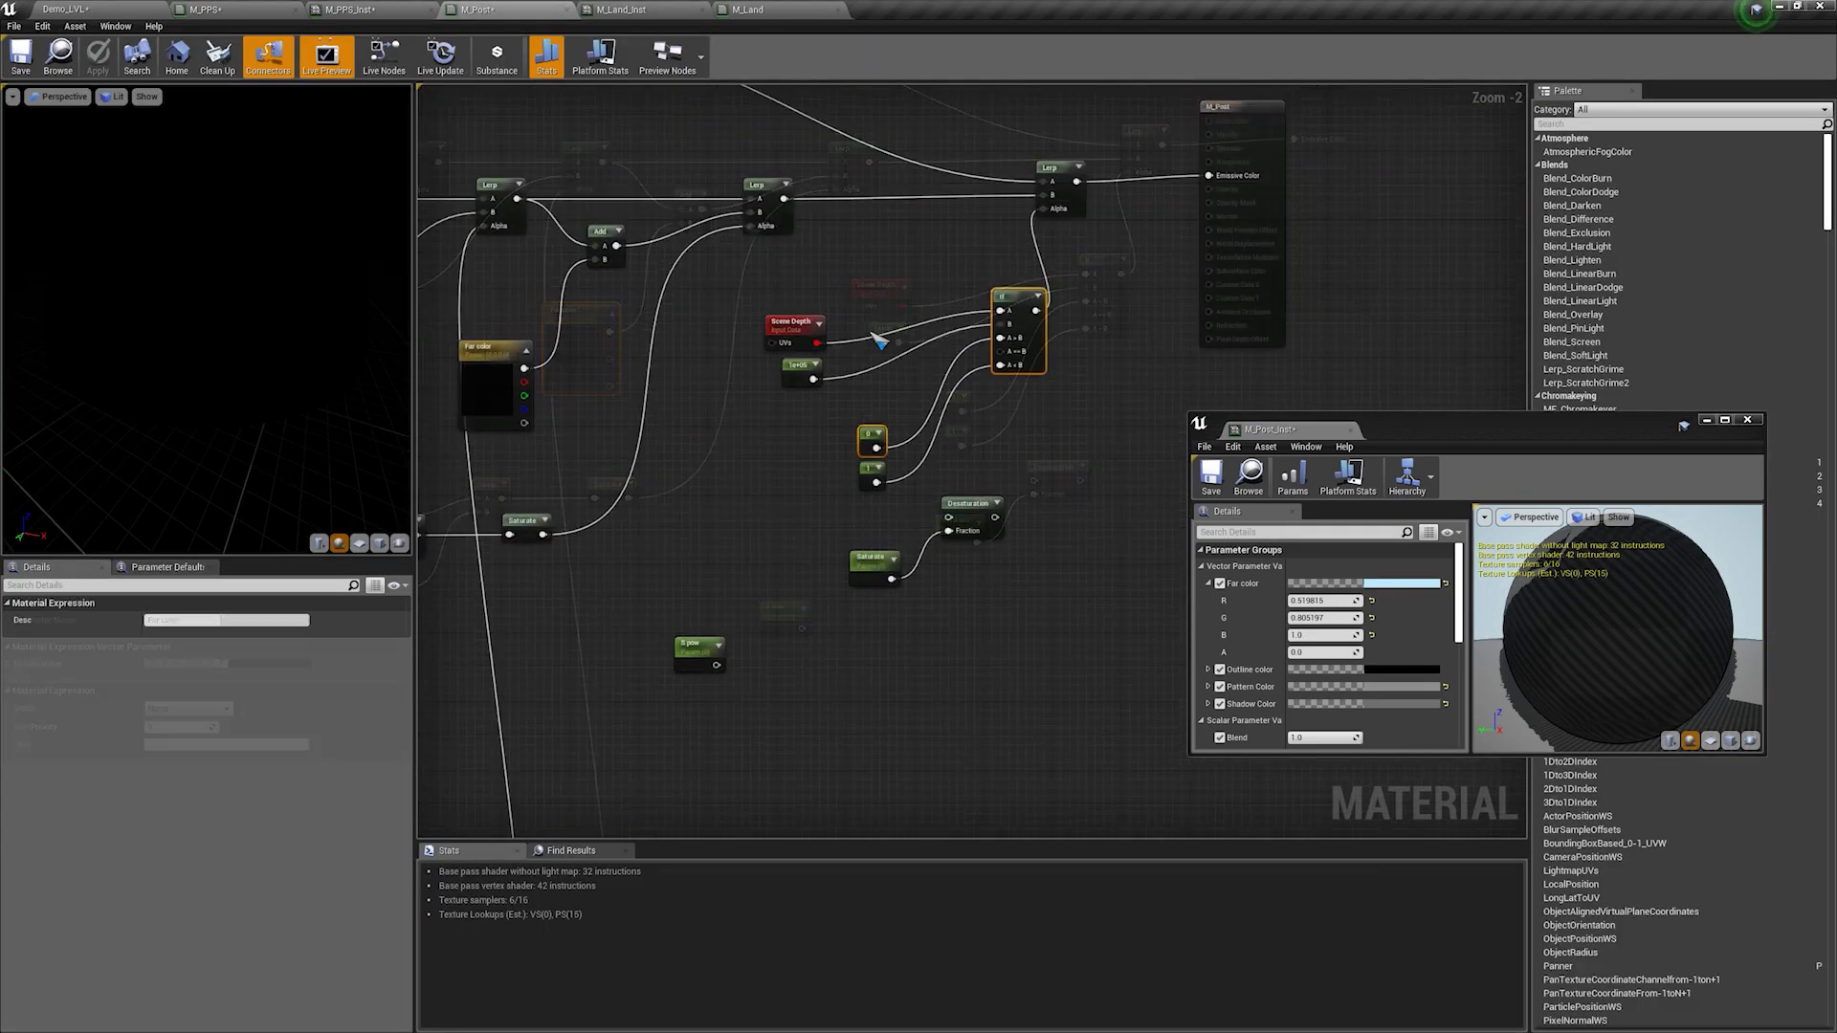
click(1060, 468)
drag(1035, 312, 1146, 313)
right_drag(1036, 119, 985, 221)
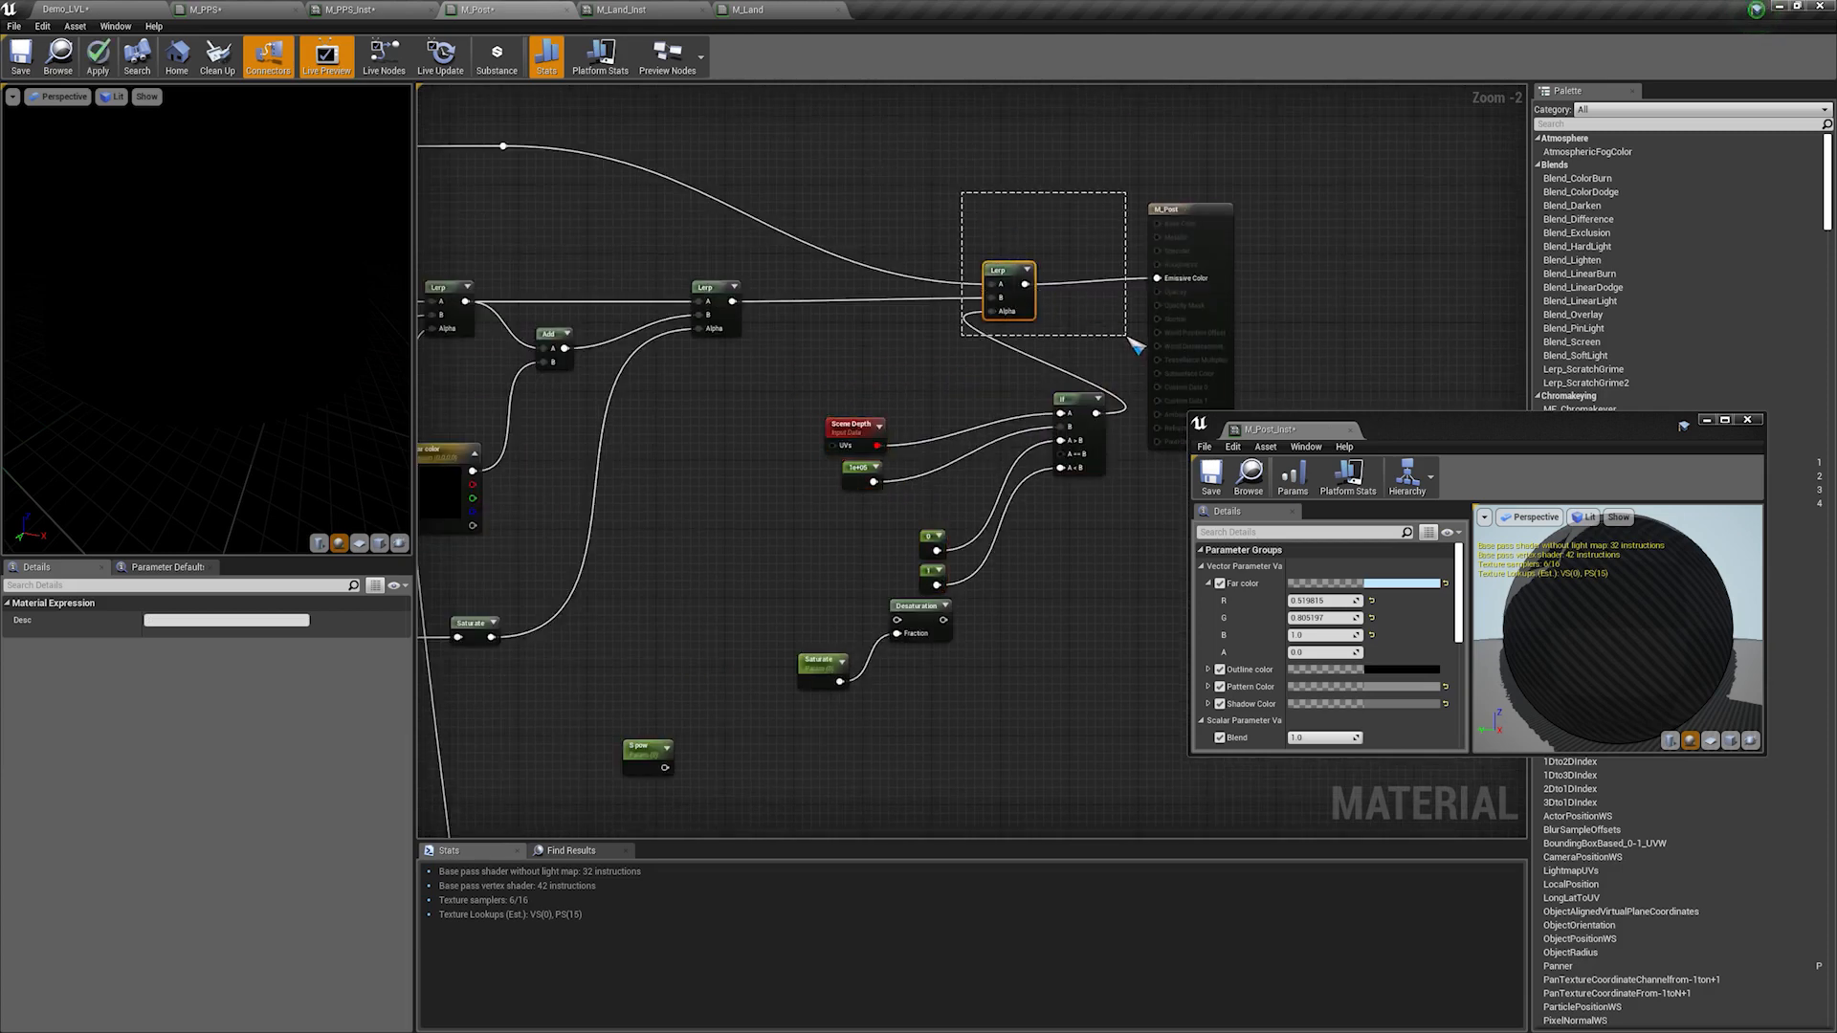
ctrl+click(1207, 342)
drag(1222, 320, 1421, 315)
Step: Add a Fresnel node below the Desaturation node in the M_Post graph
right_drag(885, 728, 813, 492)
right_click(807, 491)
text(fresnel)
click(873, 574)
Step: Duplicate the SceneTexture WorldNormal node together with its RGB Mask from the pattern section
scroll(697, 526, down, 4)
right_drag(697, 526, 986, 482)
scroll(814, 483, up, 2)
right_drag(812, 484, 1145, 442)
right_drag(595, 676, 848, 617)
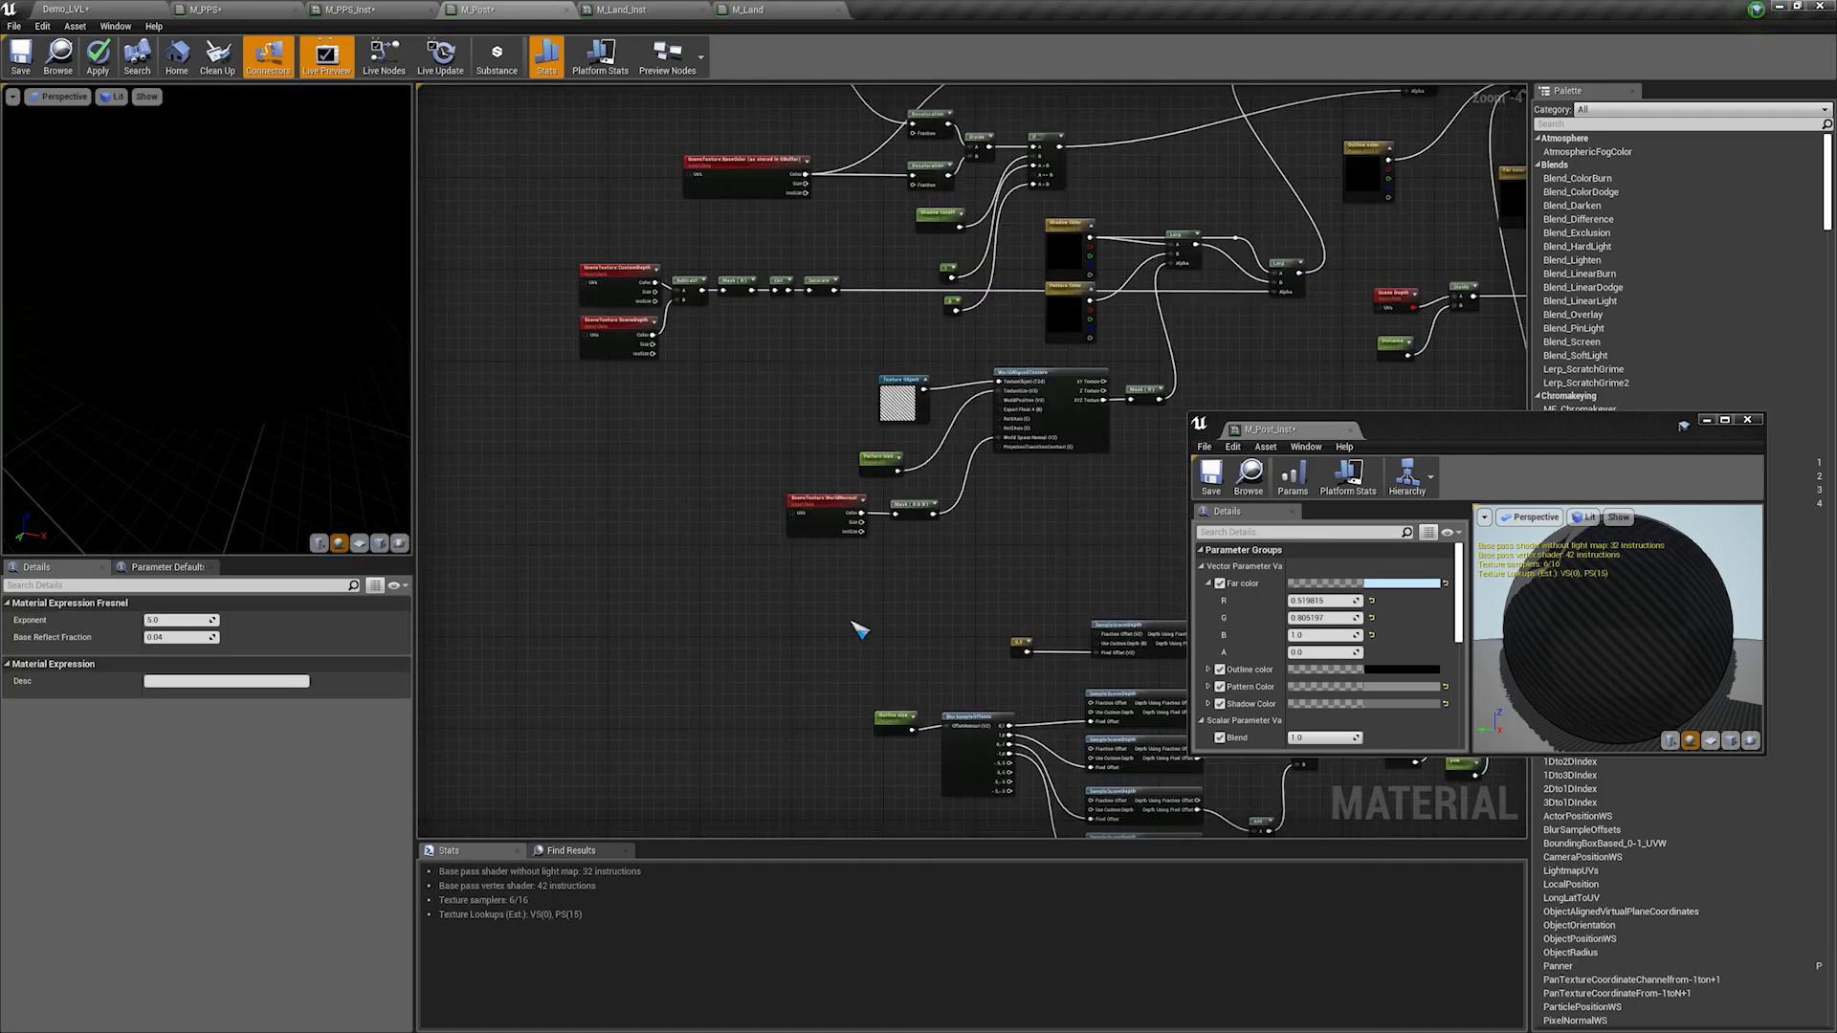
scroll(851, 615, up, 3)
drag(960, 501, 804, 419)
key(ctrl+w)
Step: Place the duplicated WorldNormal and Mask nodes beside the Fresnel node, below S pow
scroll(974, 563, down, 2)
right_drag(986, 572, 542, 486)
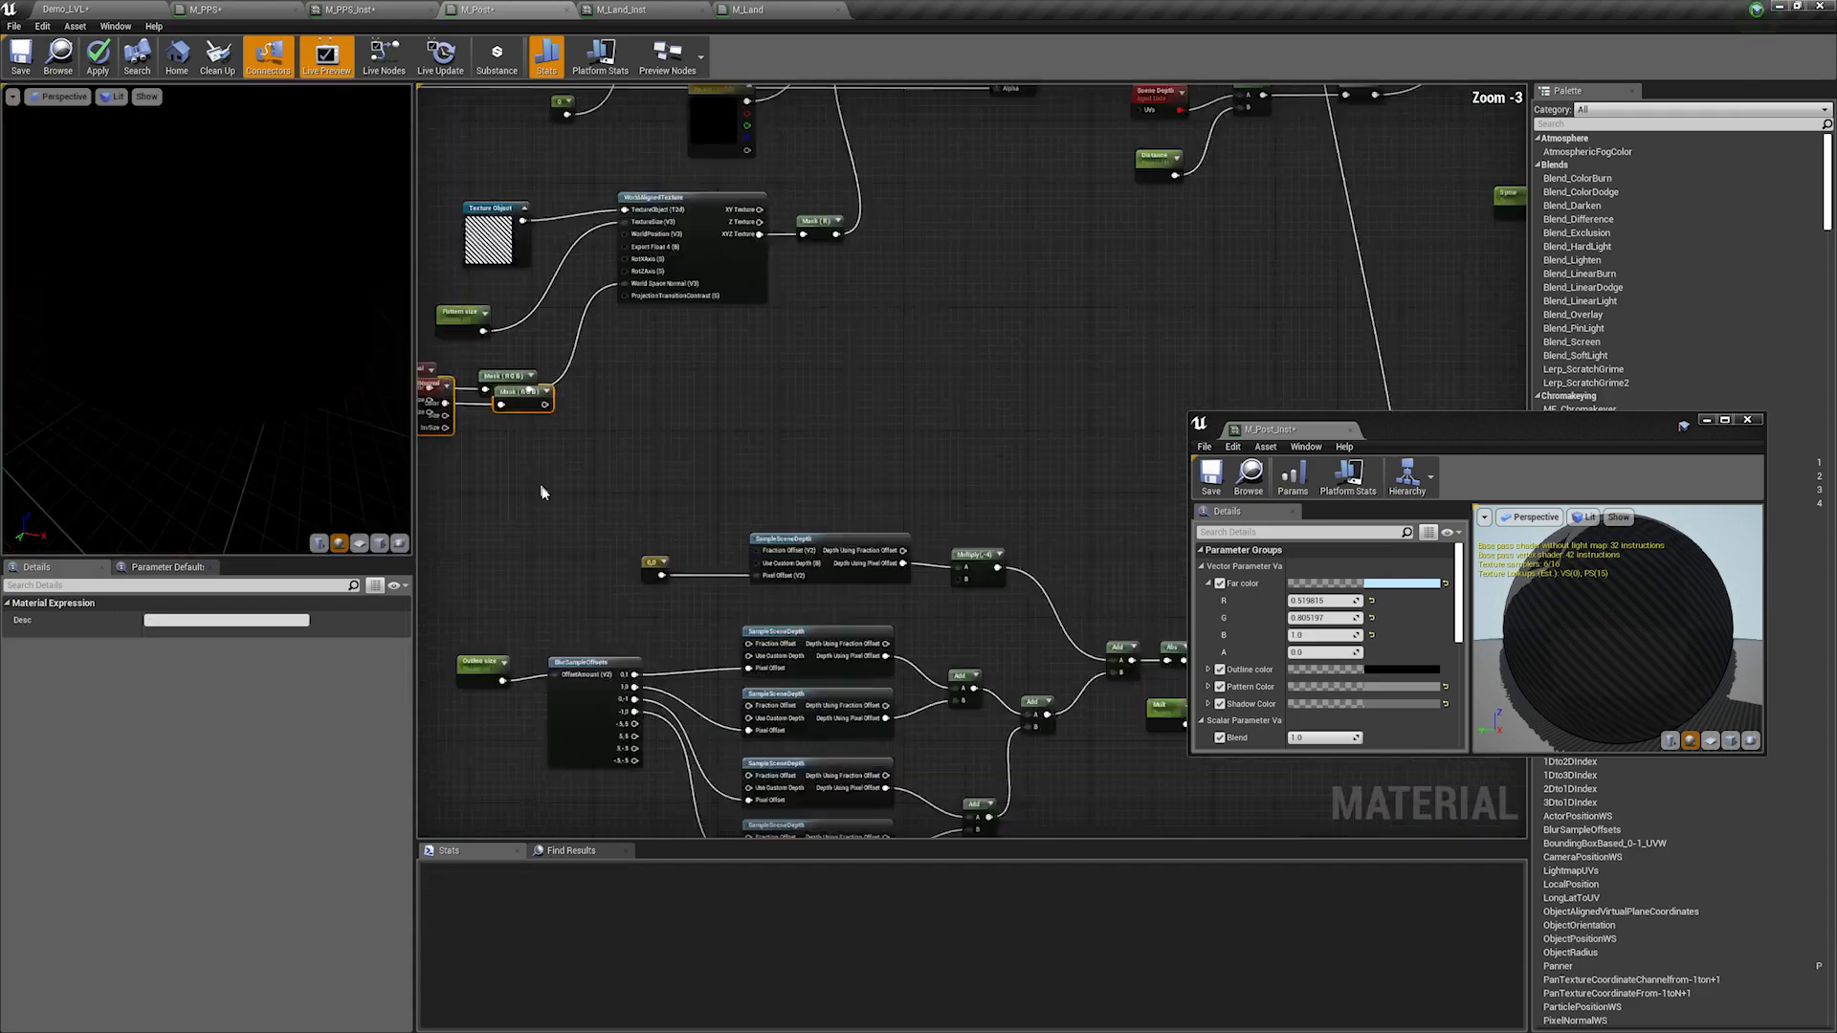
scroll(540, 491, down, 1)
drag(531, 426, 1328, 295)
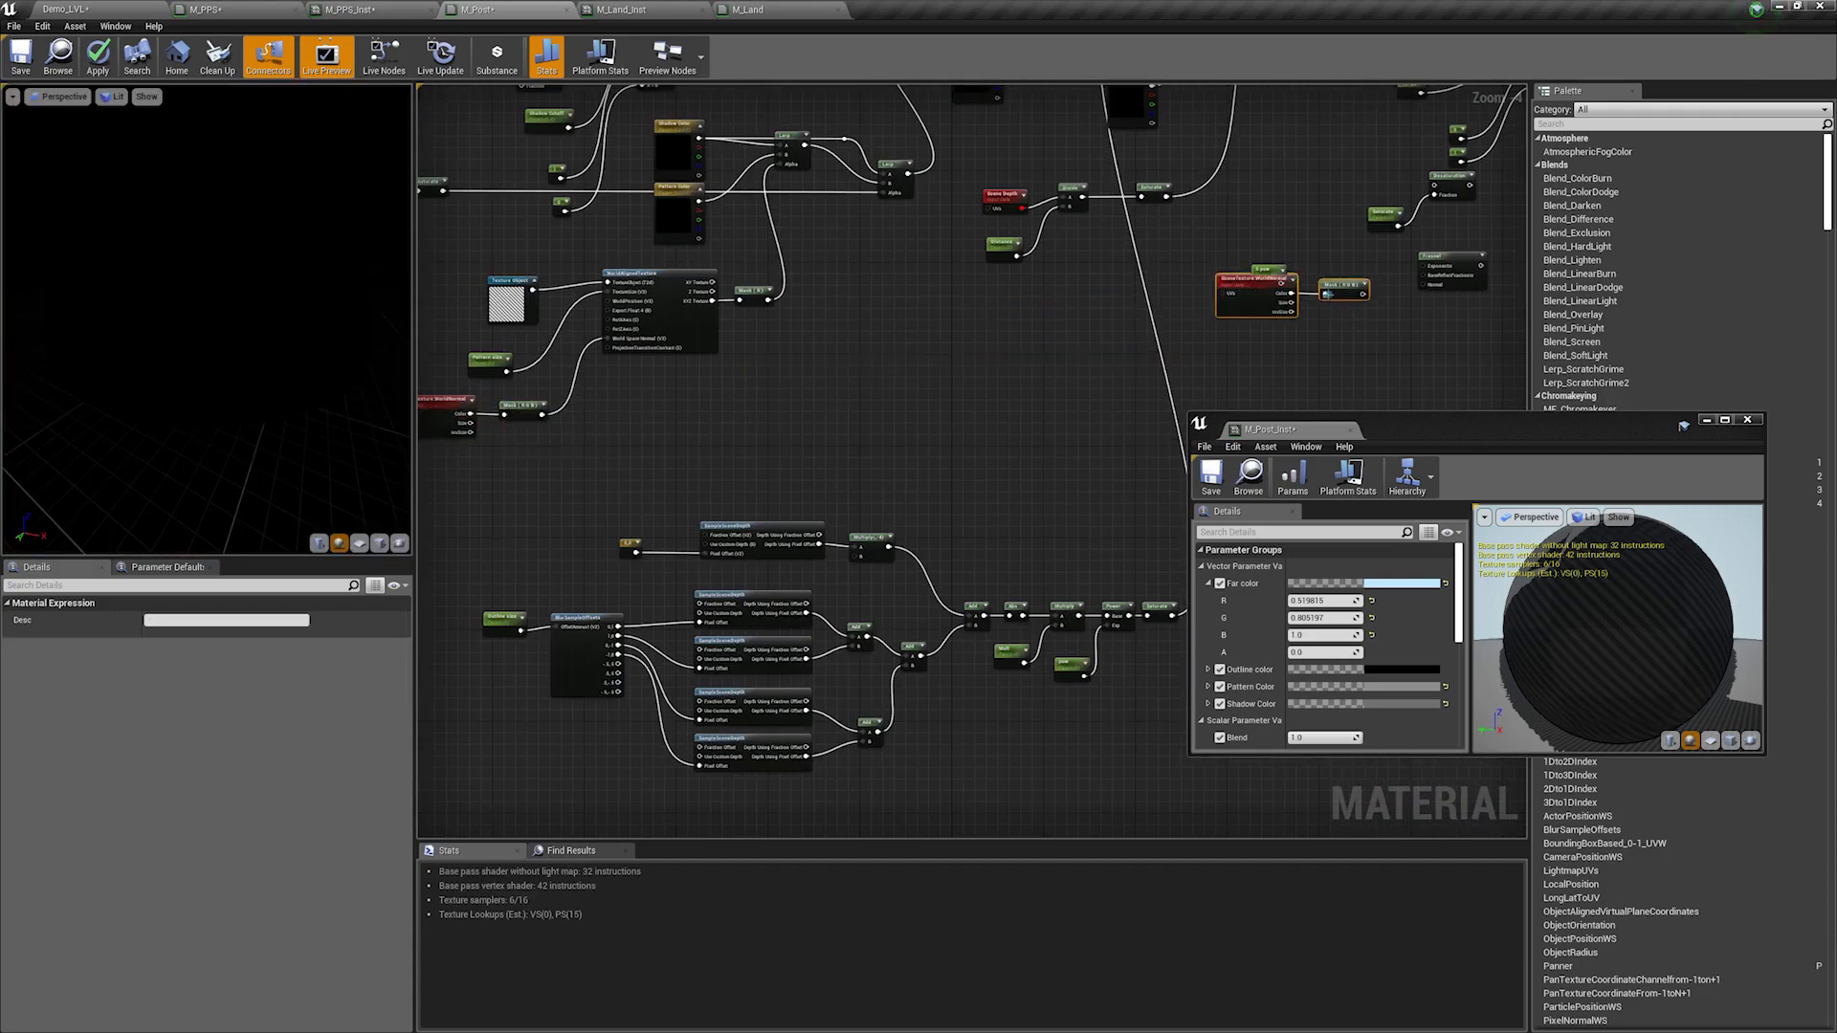
scroll(1329, 295, up, 4)
right_drag(1328, 295, 911, 384)
drag(947, 400, 933, 437)
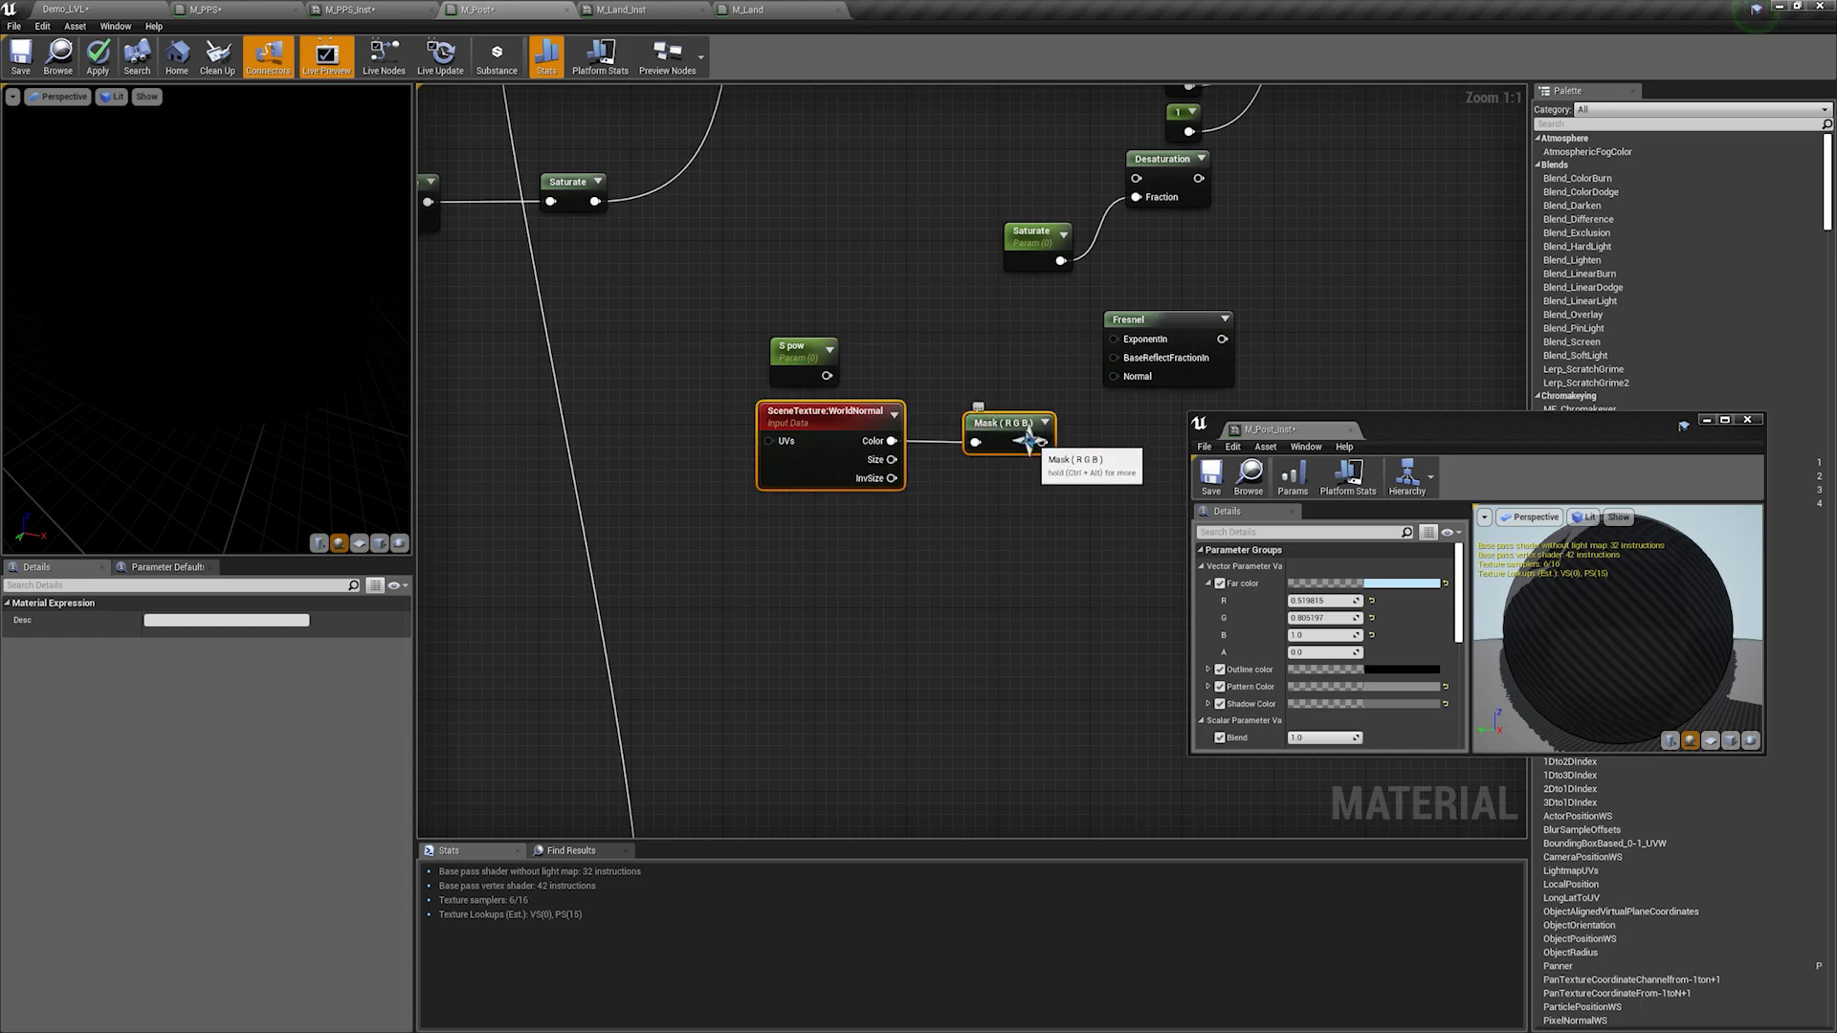
Step: Connect S pow to the Fresnel's ExponentIn and the RGB Mask output to its Normal input
right_drag(1050, 448, 976, 463)
drag(754, 400, 1042, 355)
drag(969, 458, 1041, 392)
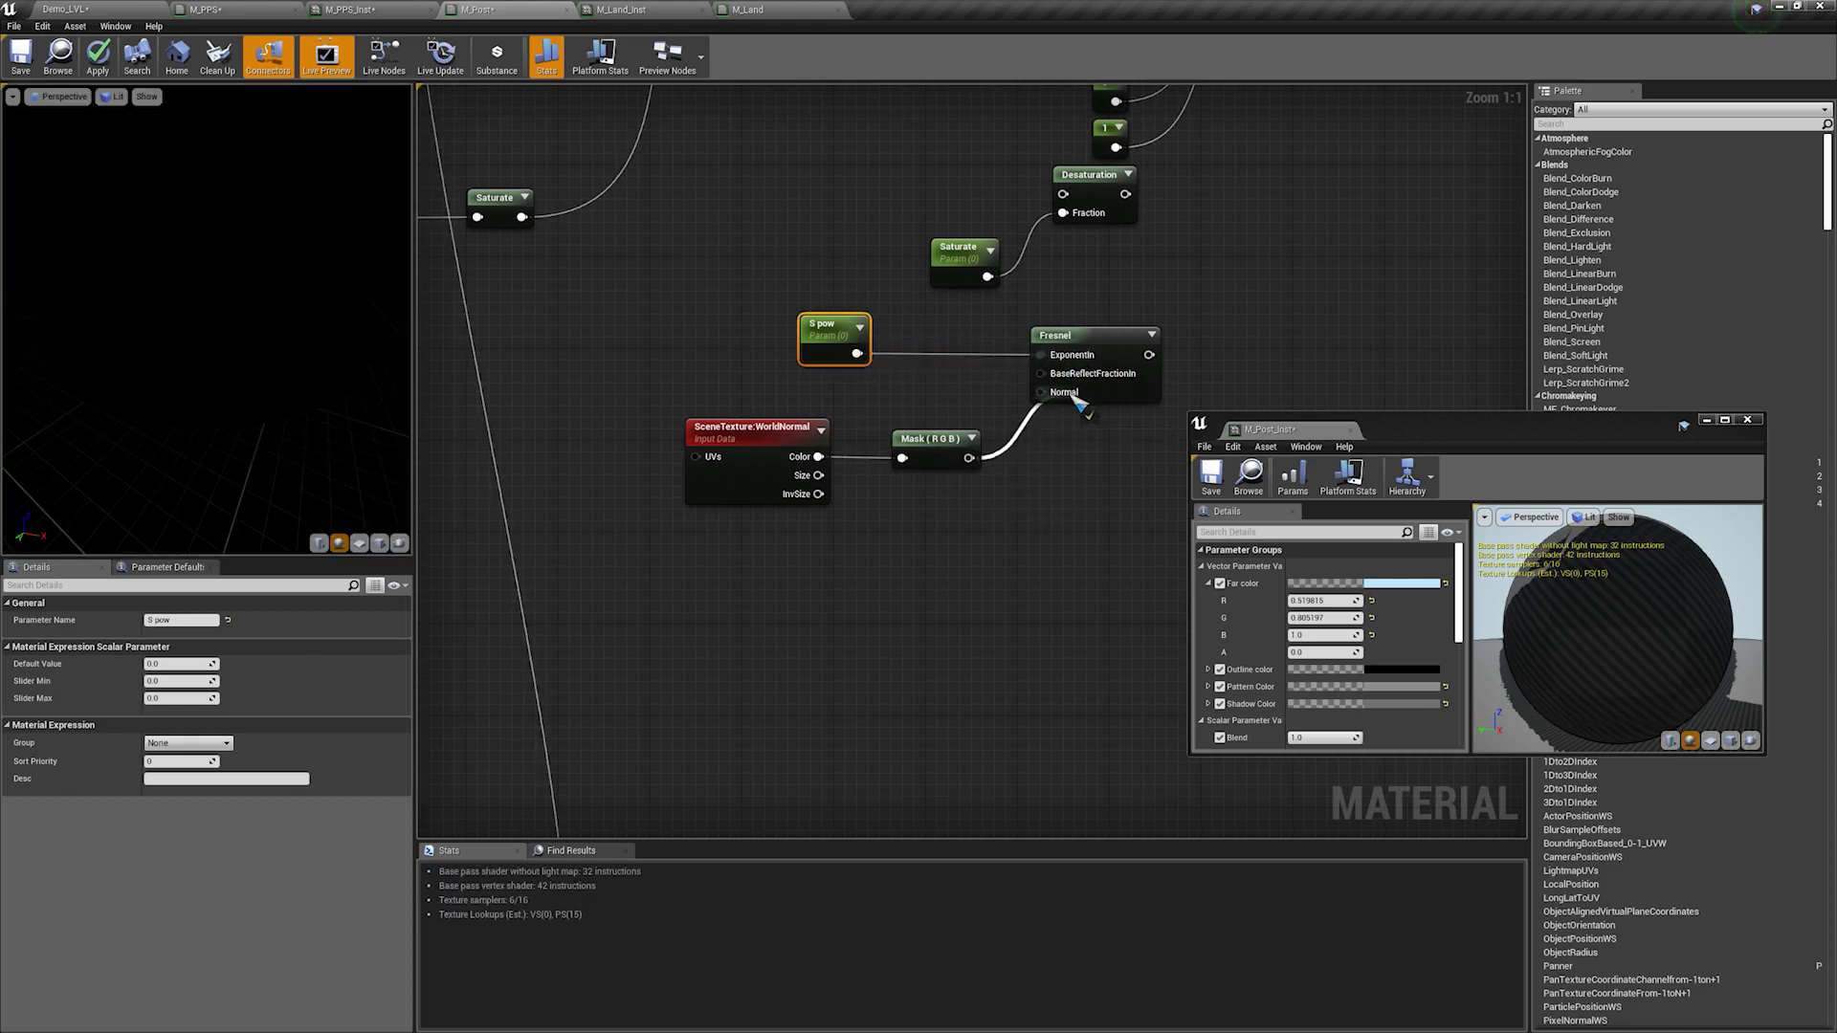
Step: Route the Fresnel straight to Emissive Color, apply the material and preview it in the Demo_LVL level
right_click(1154, 352)
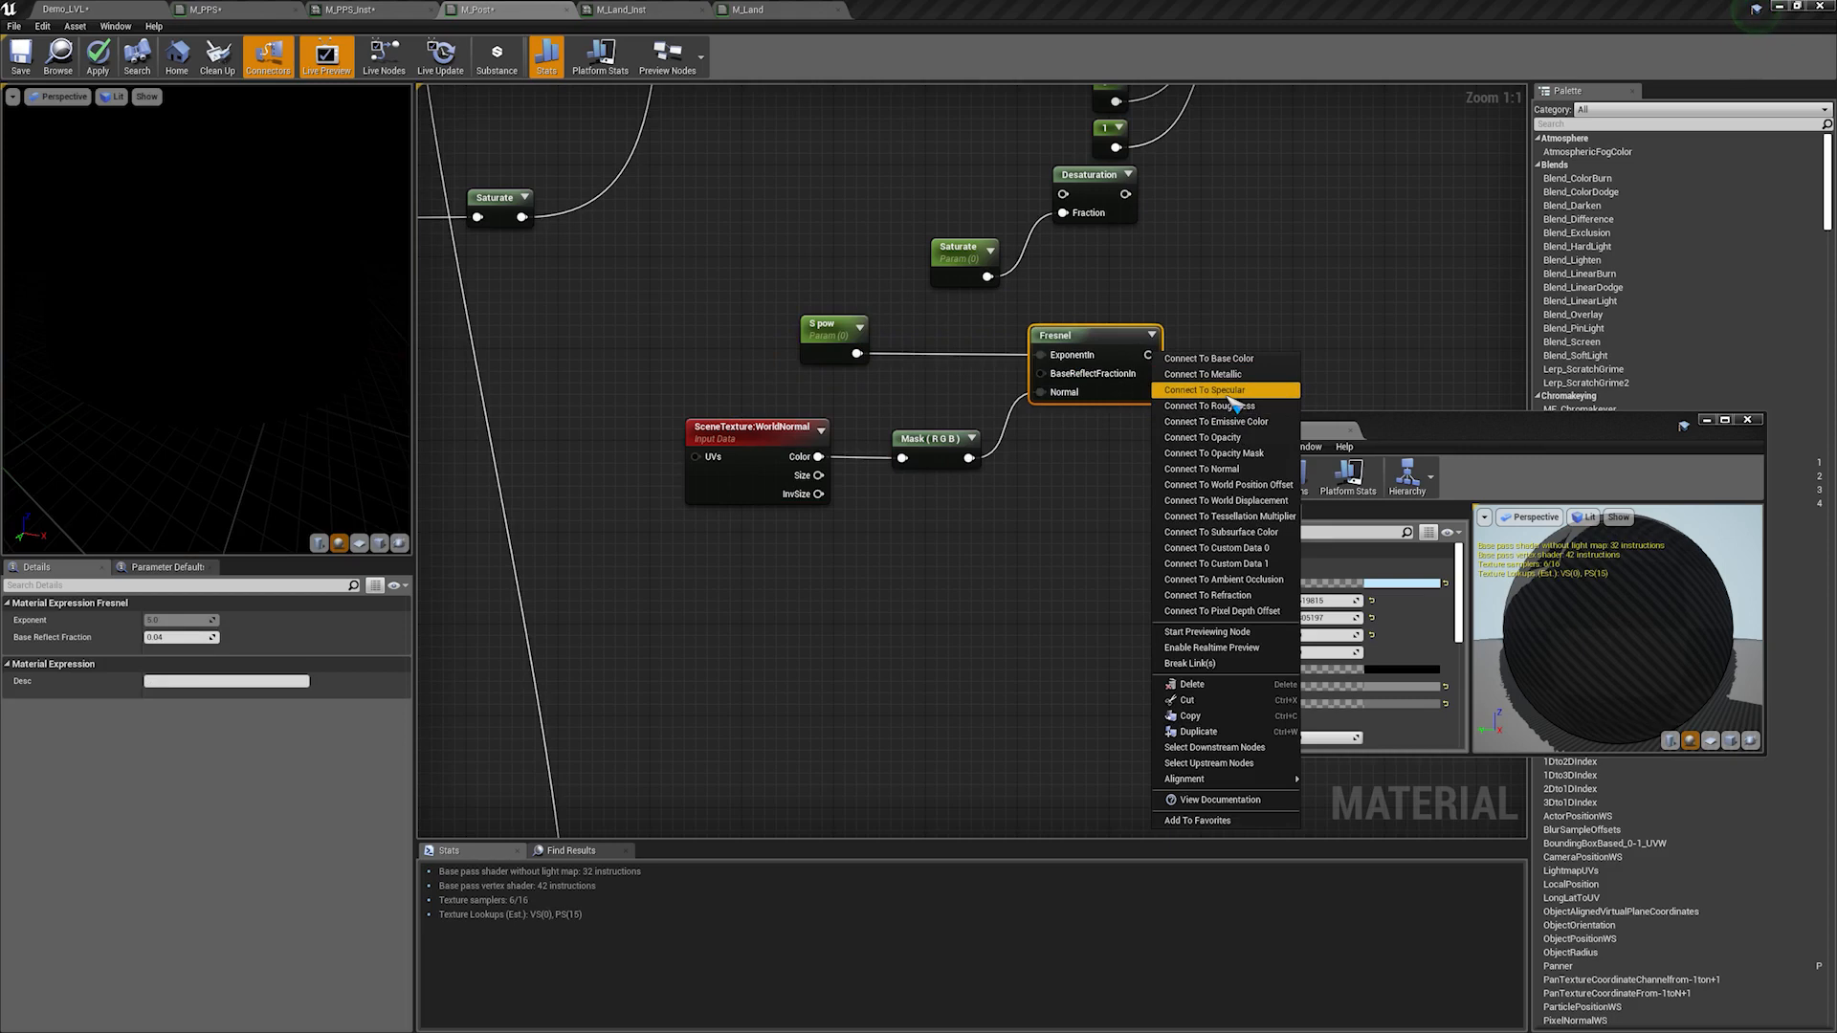
click(1229, 422)
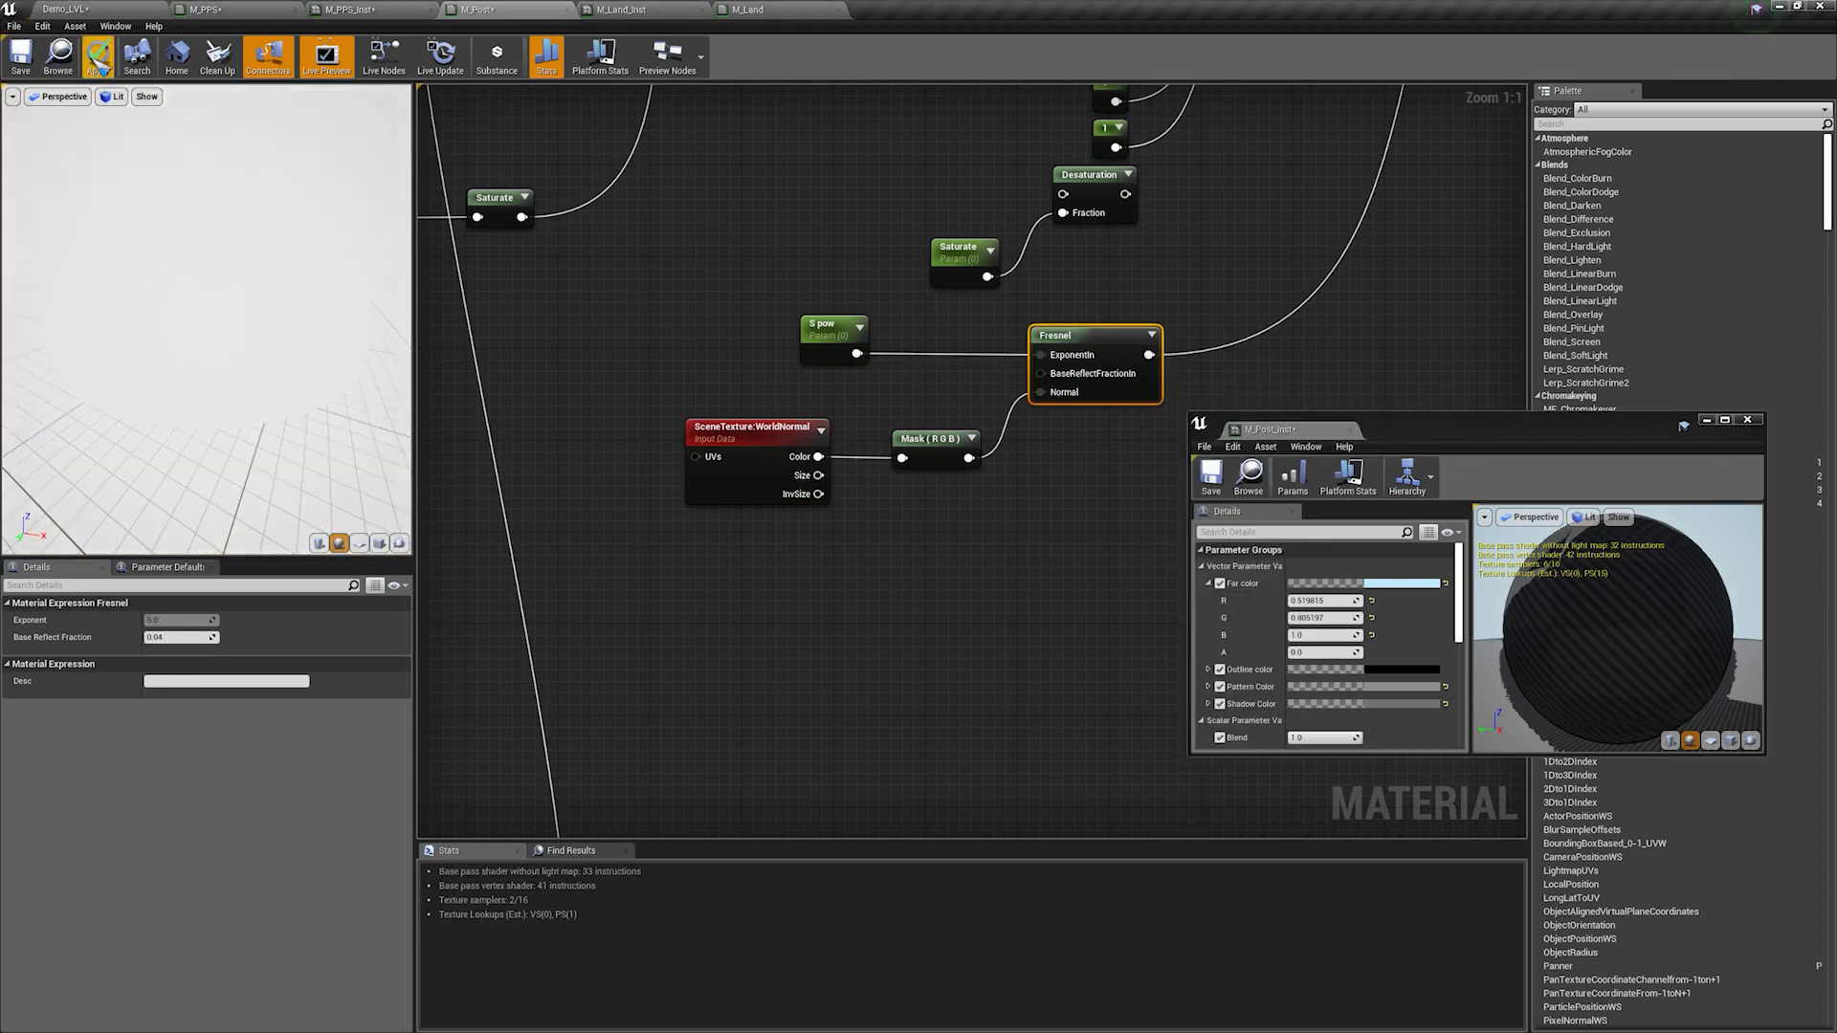
click(98, 55)
click(65, 8)
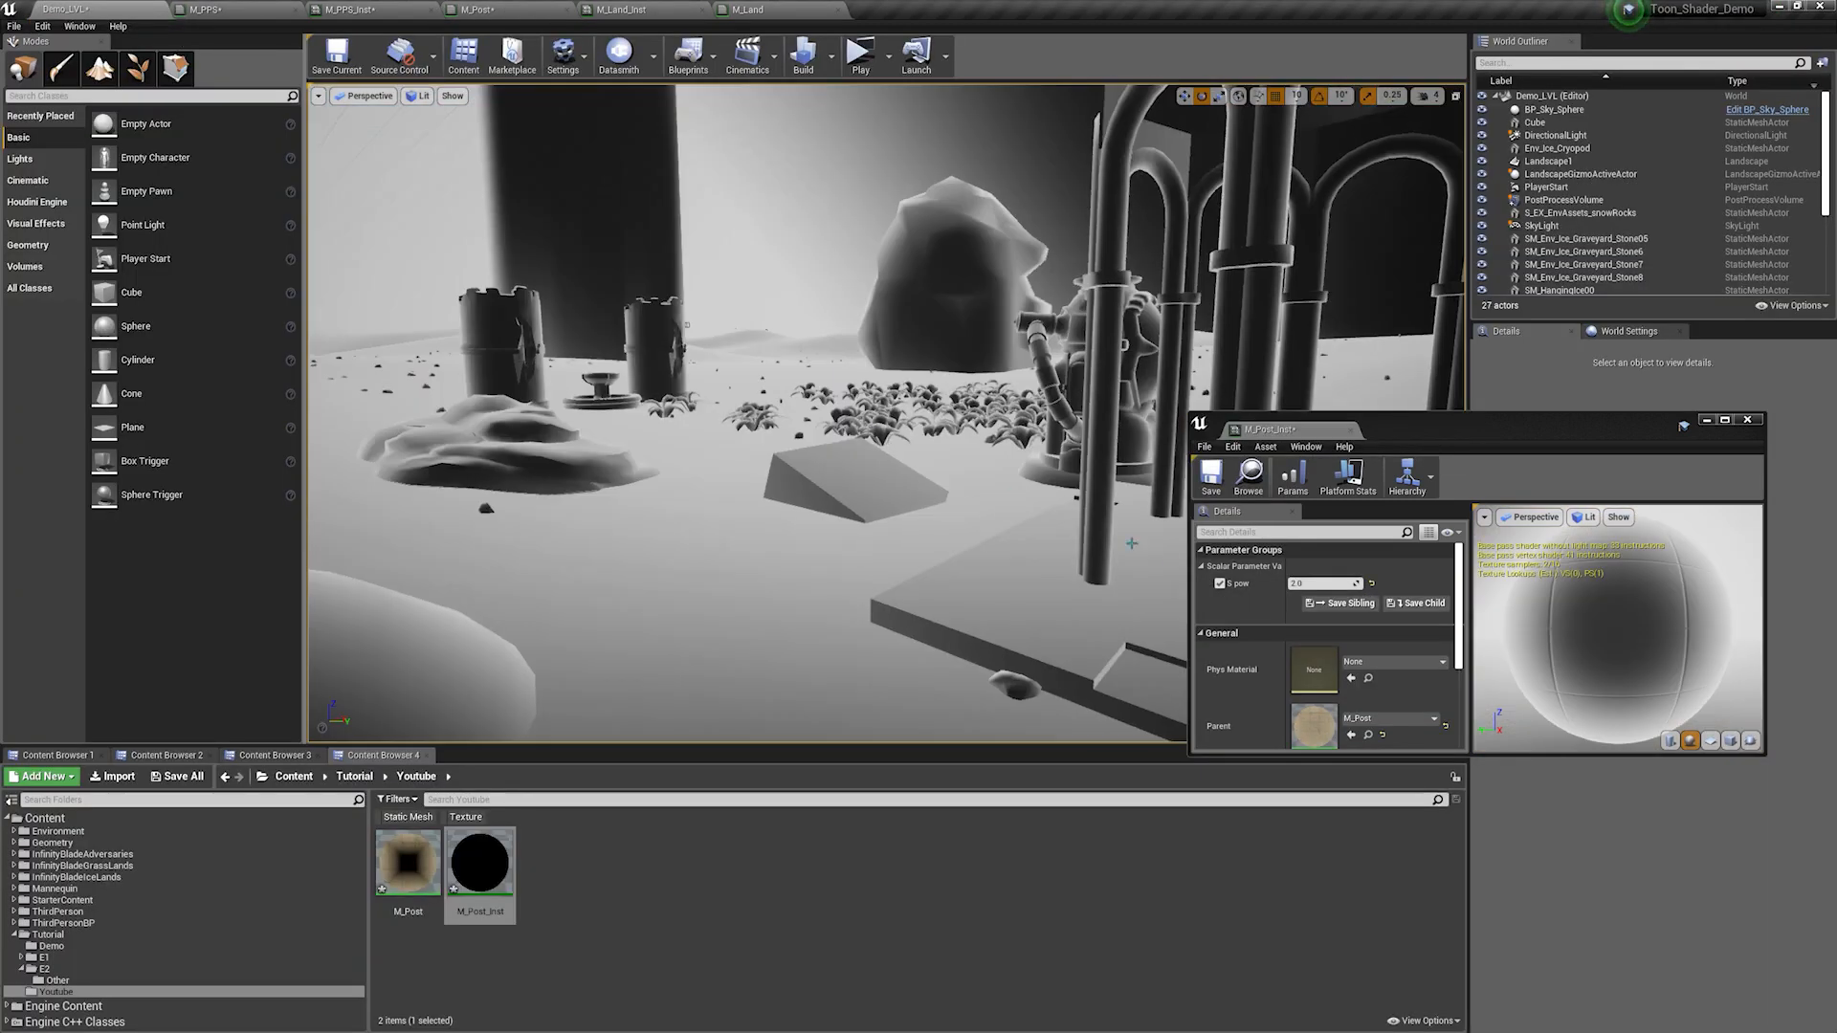
Step: Try the instance's S pow at 10 and settle on 3 for the Fresnel preview
click(1321, 583)
text(10)
key(Return)
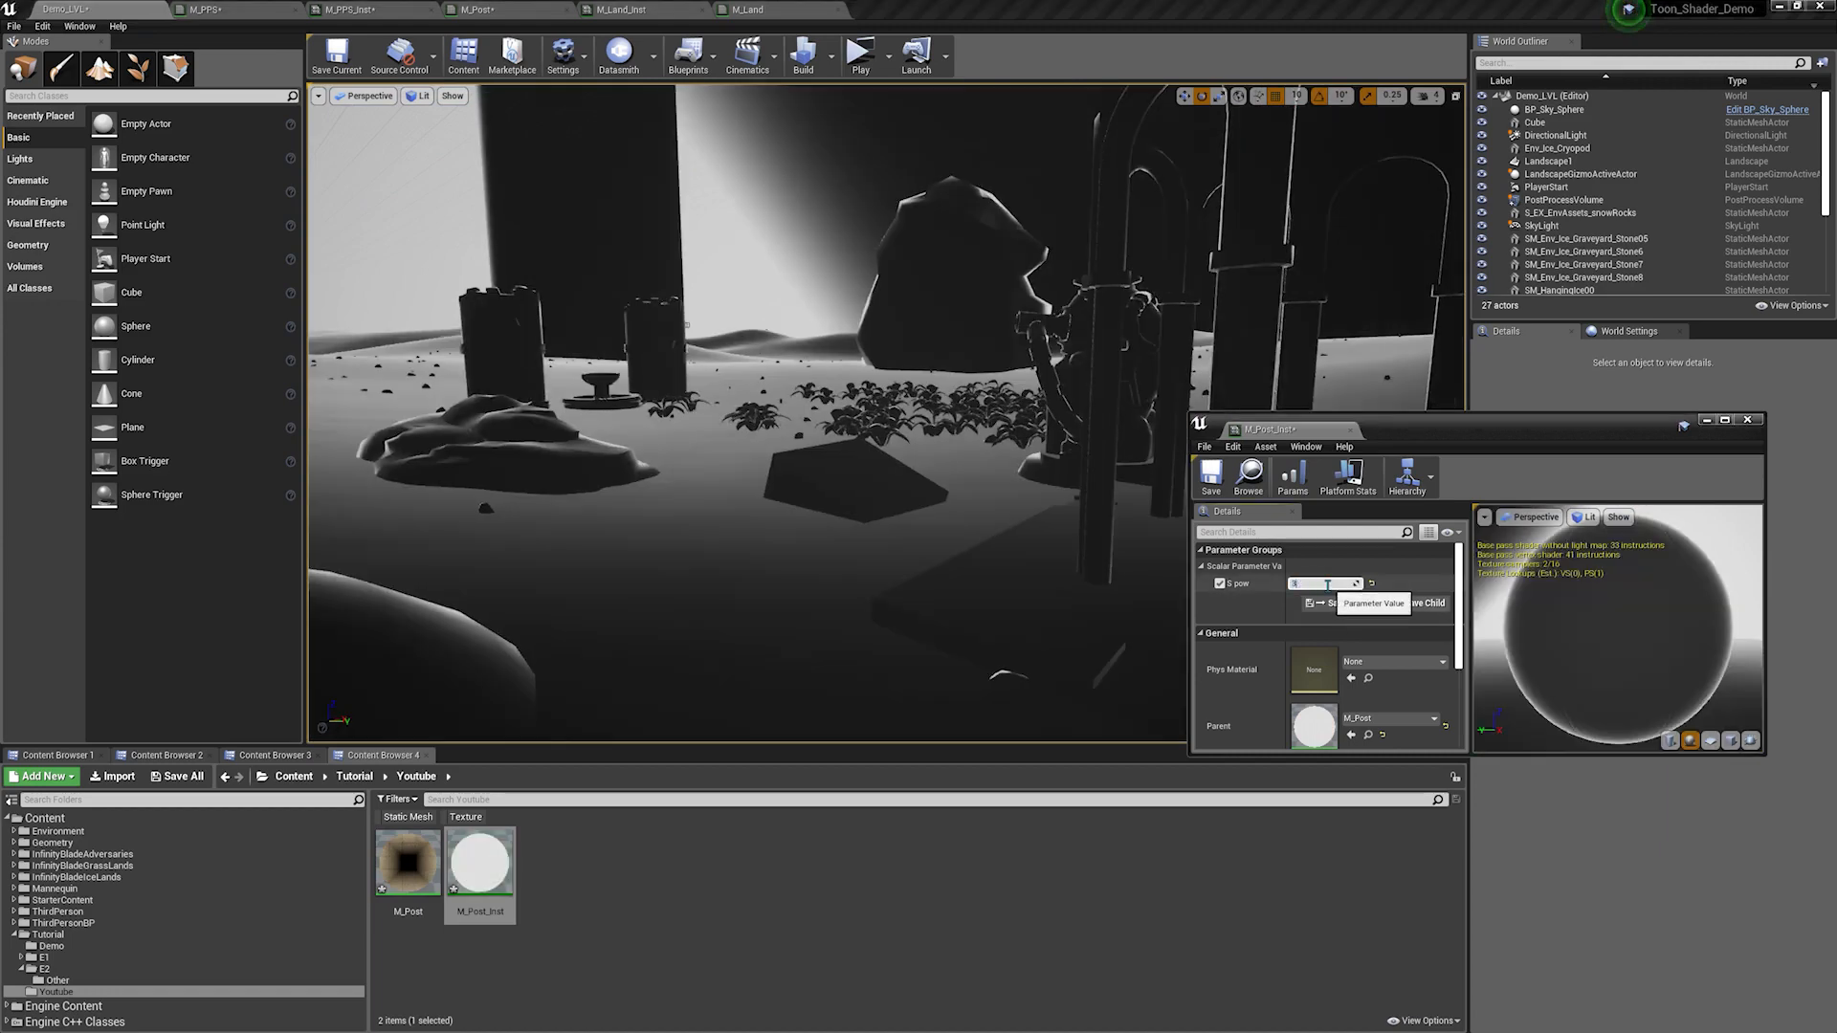
text(3)
key(Return)
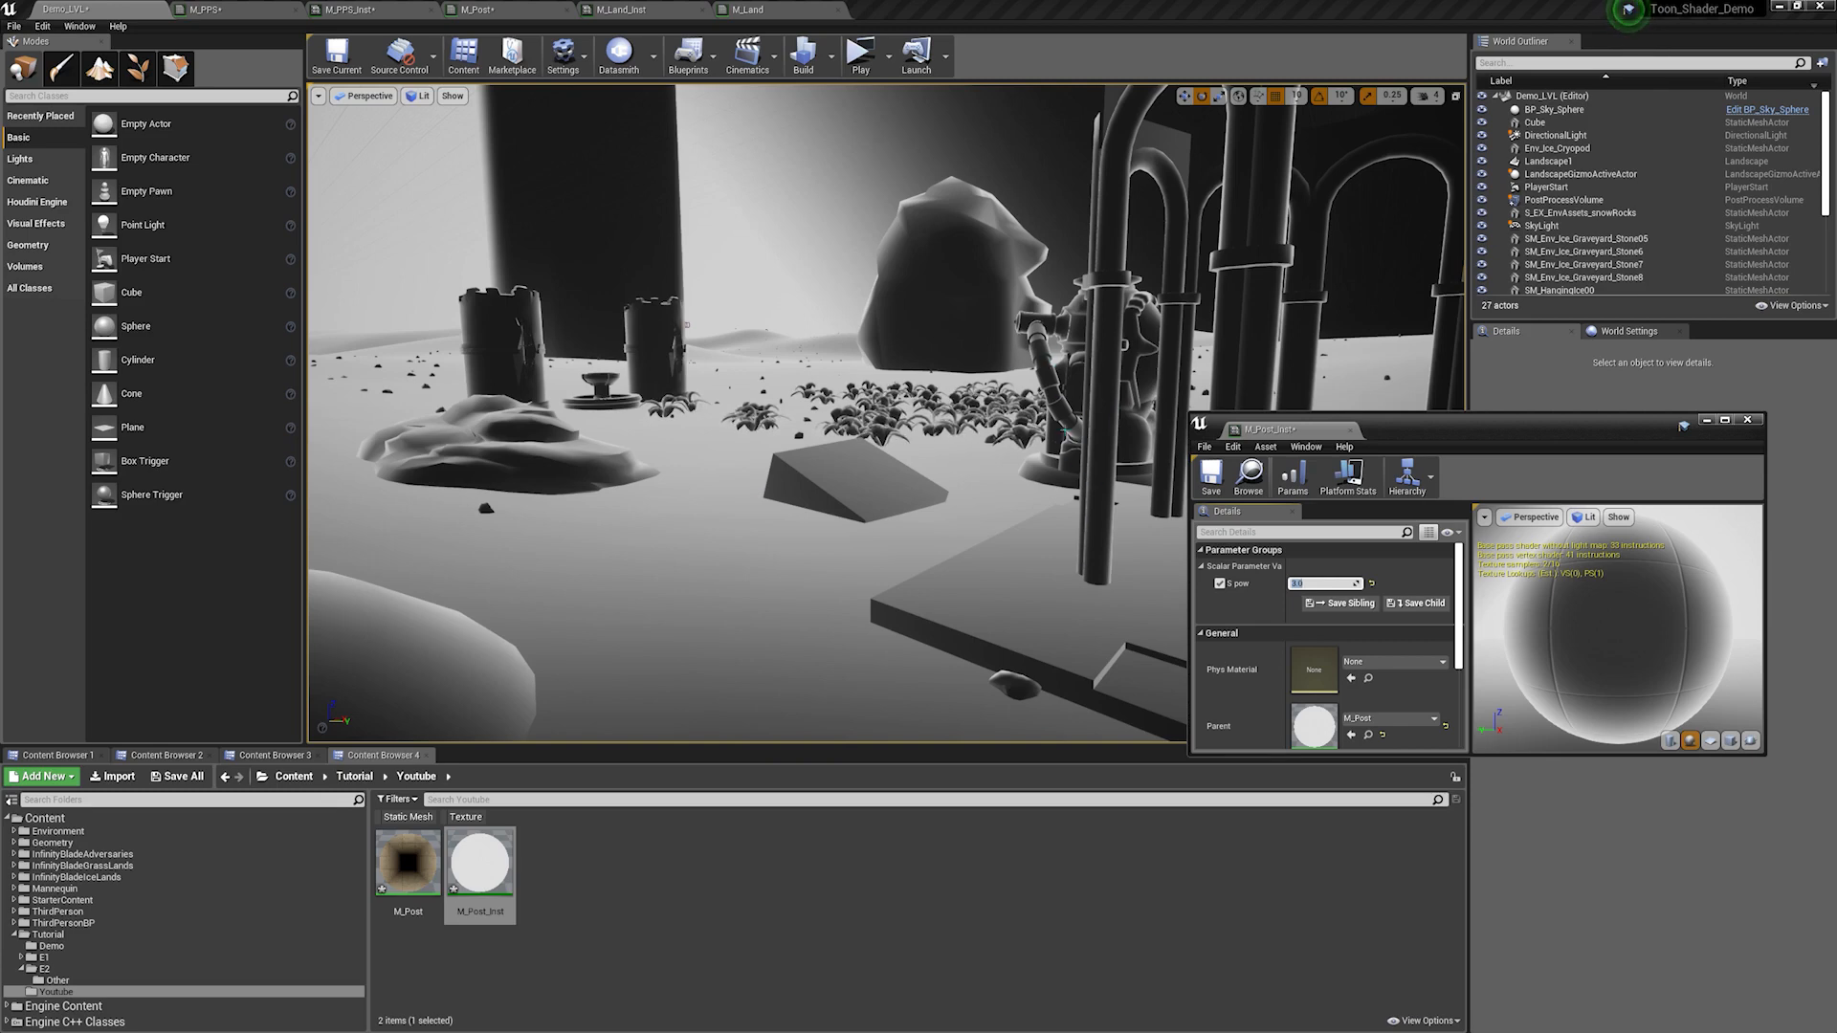
Step: In M_Post, add a Lerp, feed the distance-blend Lerp into its B input and connect it to the final Lerp's B
click(551, 6)
scroll(784, 301, down, 2)
right_drag(891, 282, 832, 560)
scroll(1037, 234, up, 1)
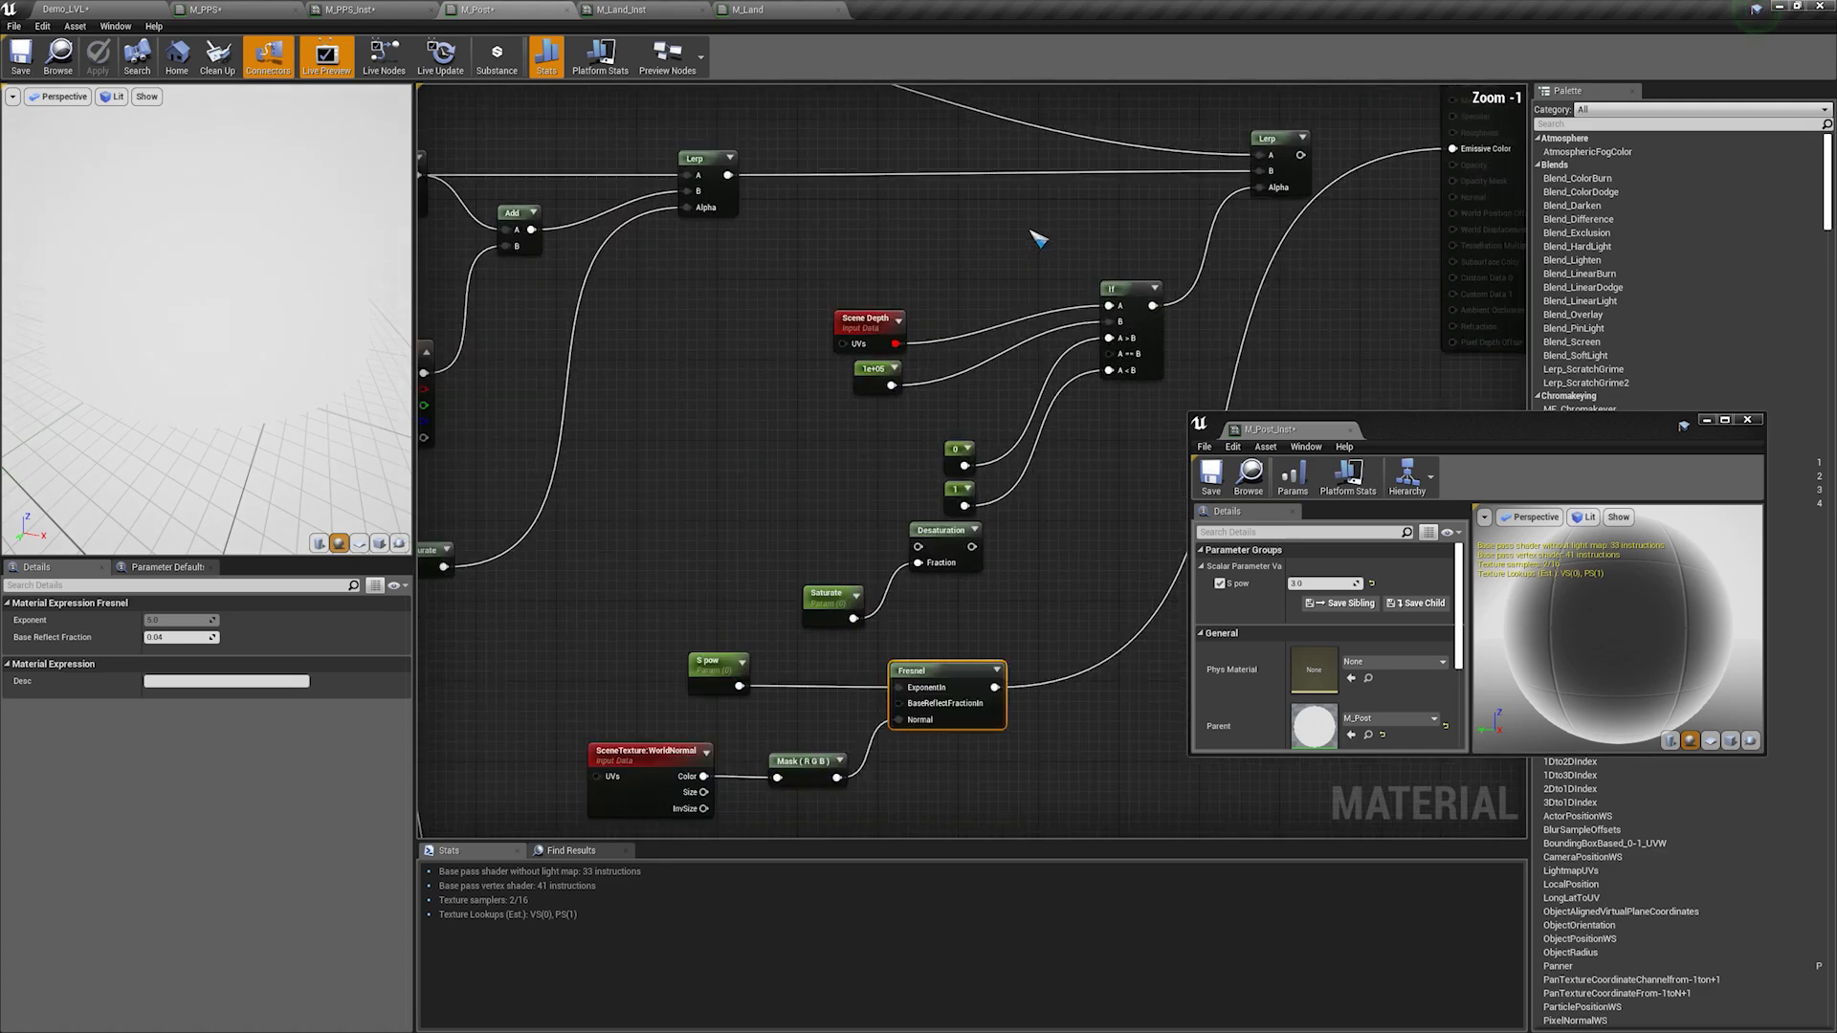
right_drag(1038, 234, 1048, 262)
click(1013, 202)
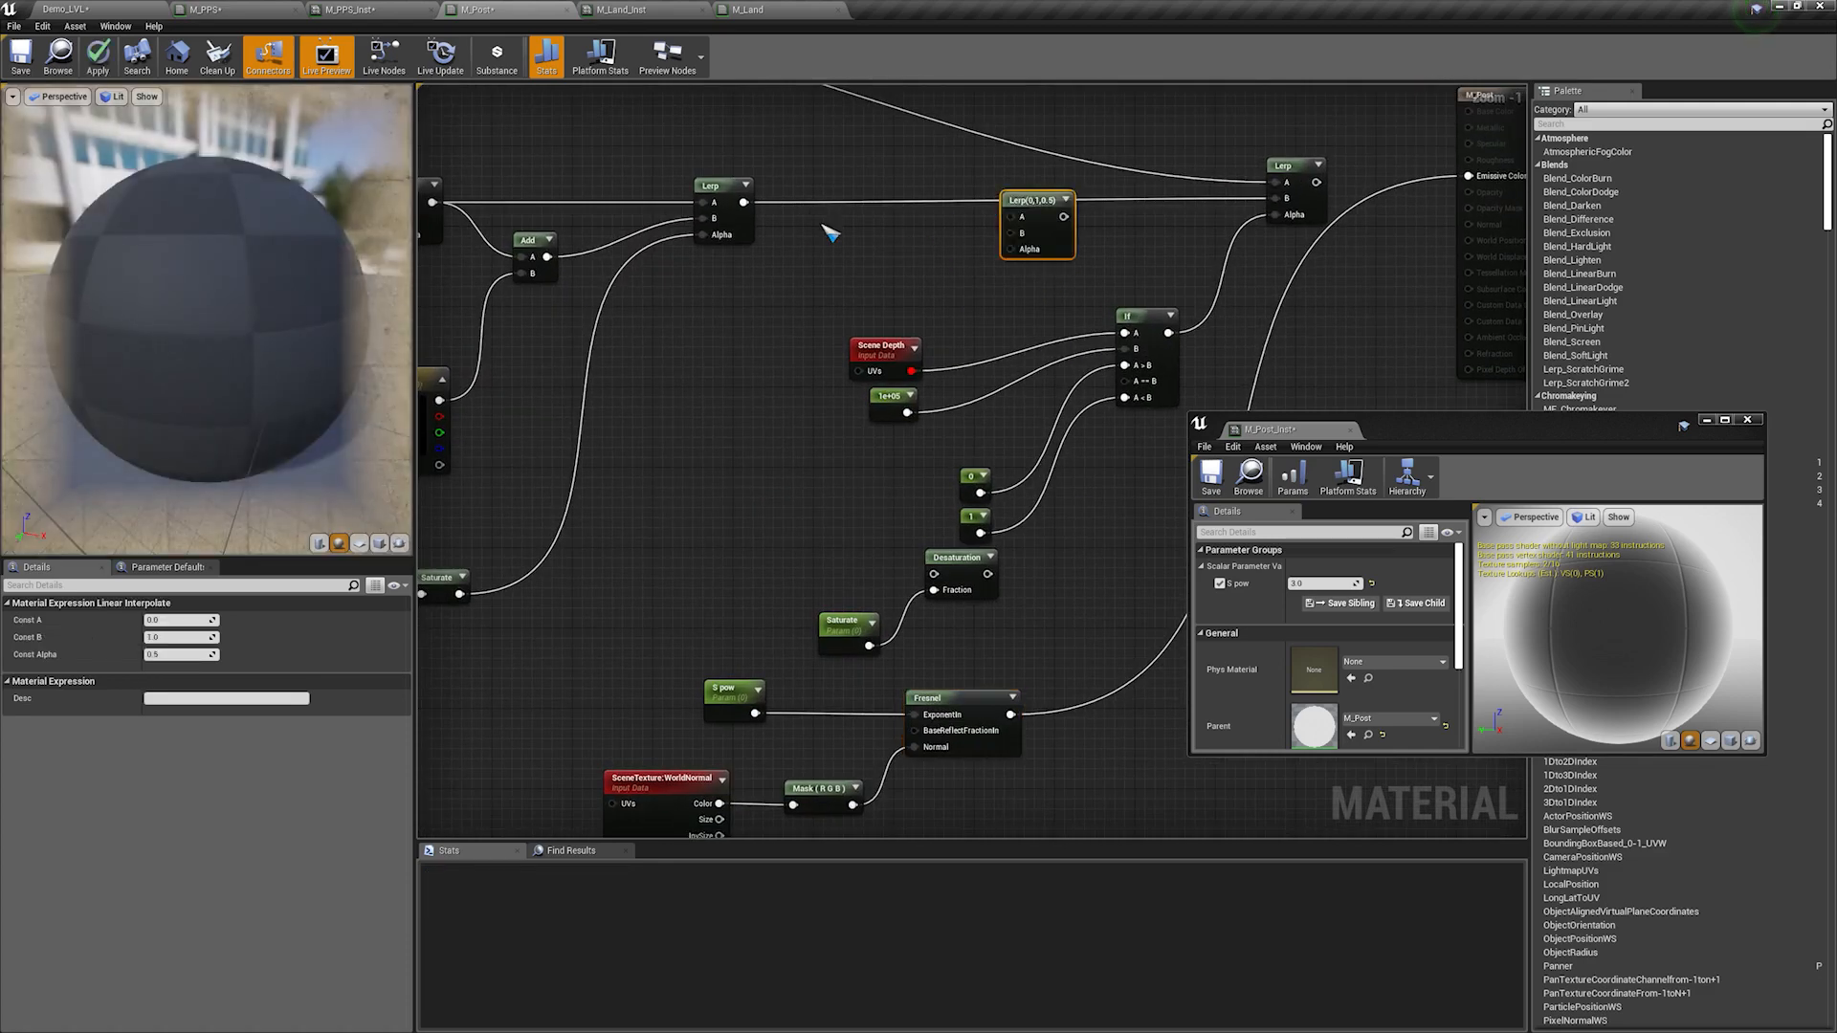
drag(744, 202, 1043, 196)
drag(1212, 224, 1282, 197)
Step: Connect the Fresnel output to the new Lerp's Alpha
right_drag(1128, 450, 1122, 342)
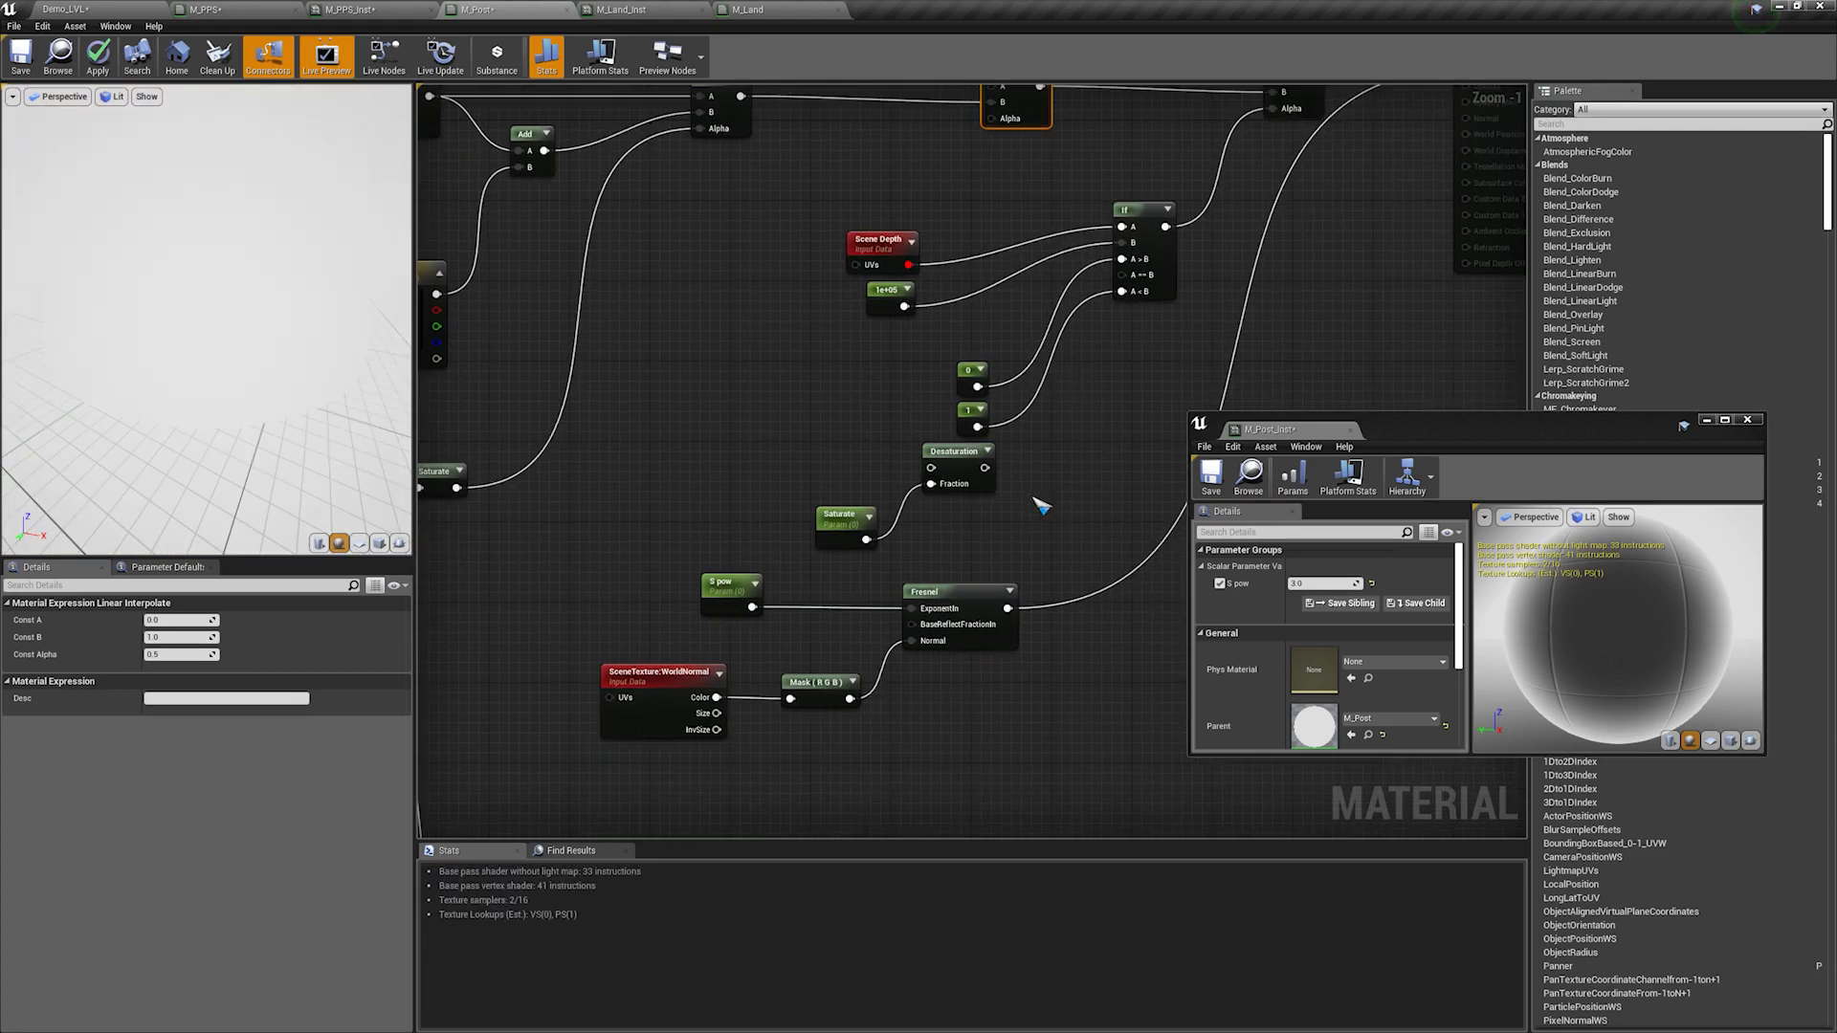
scroll(1053, 500, down, 1)
drag(1010, 591, 998, 172)
Step: Add a Desaturation node fed by the distance-blend Lerp and connect its output to the new Lerp's A input
scroll(858, 359, up, 3)
drag(786, 385, 839, 285)
text(des)
click(911, 317)
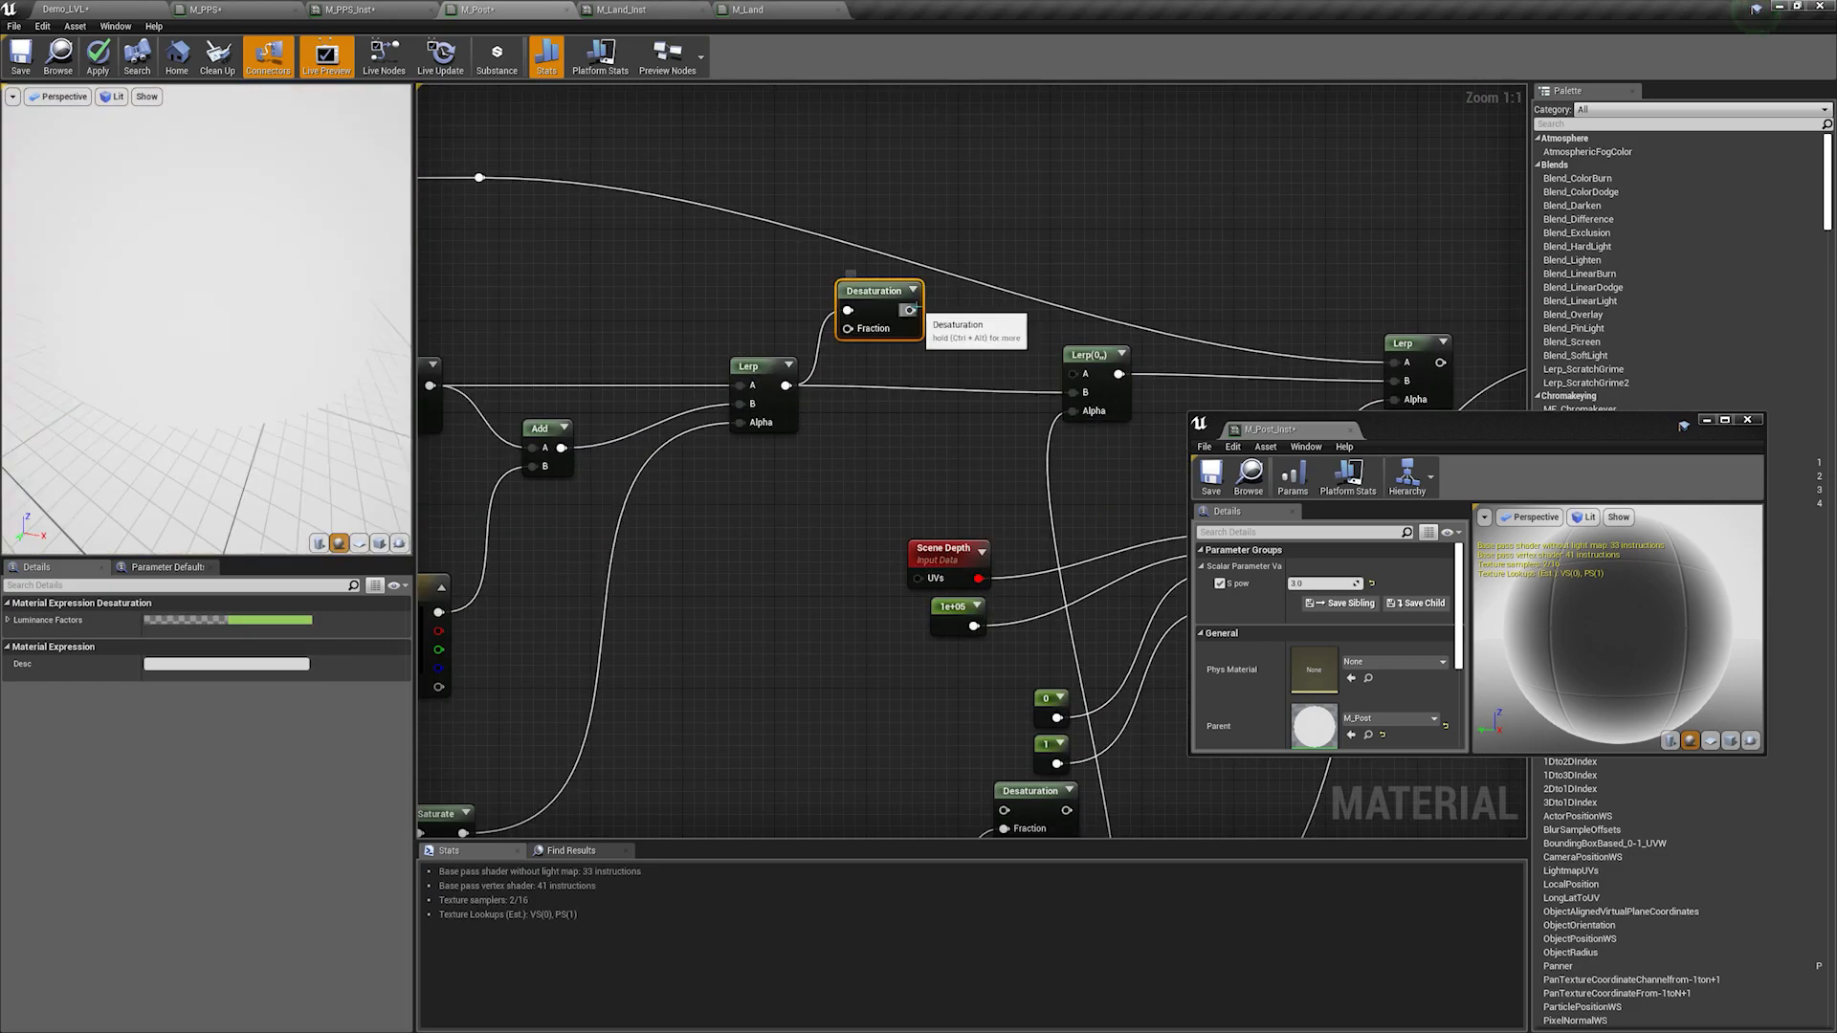
drag(1078, 375, 1074, 373)
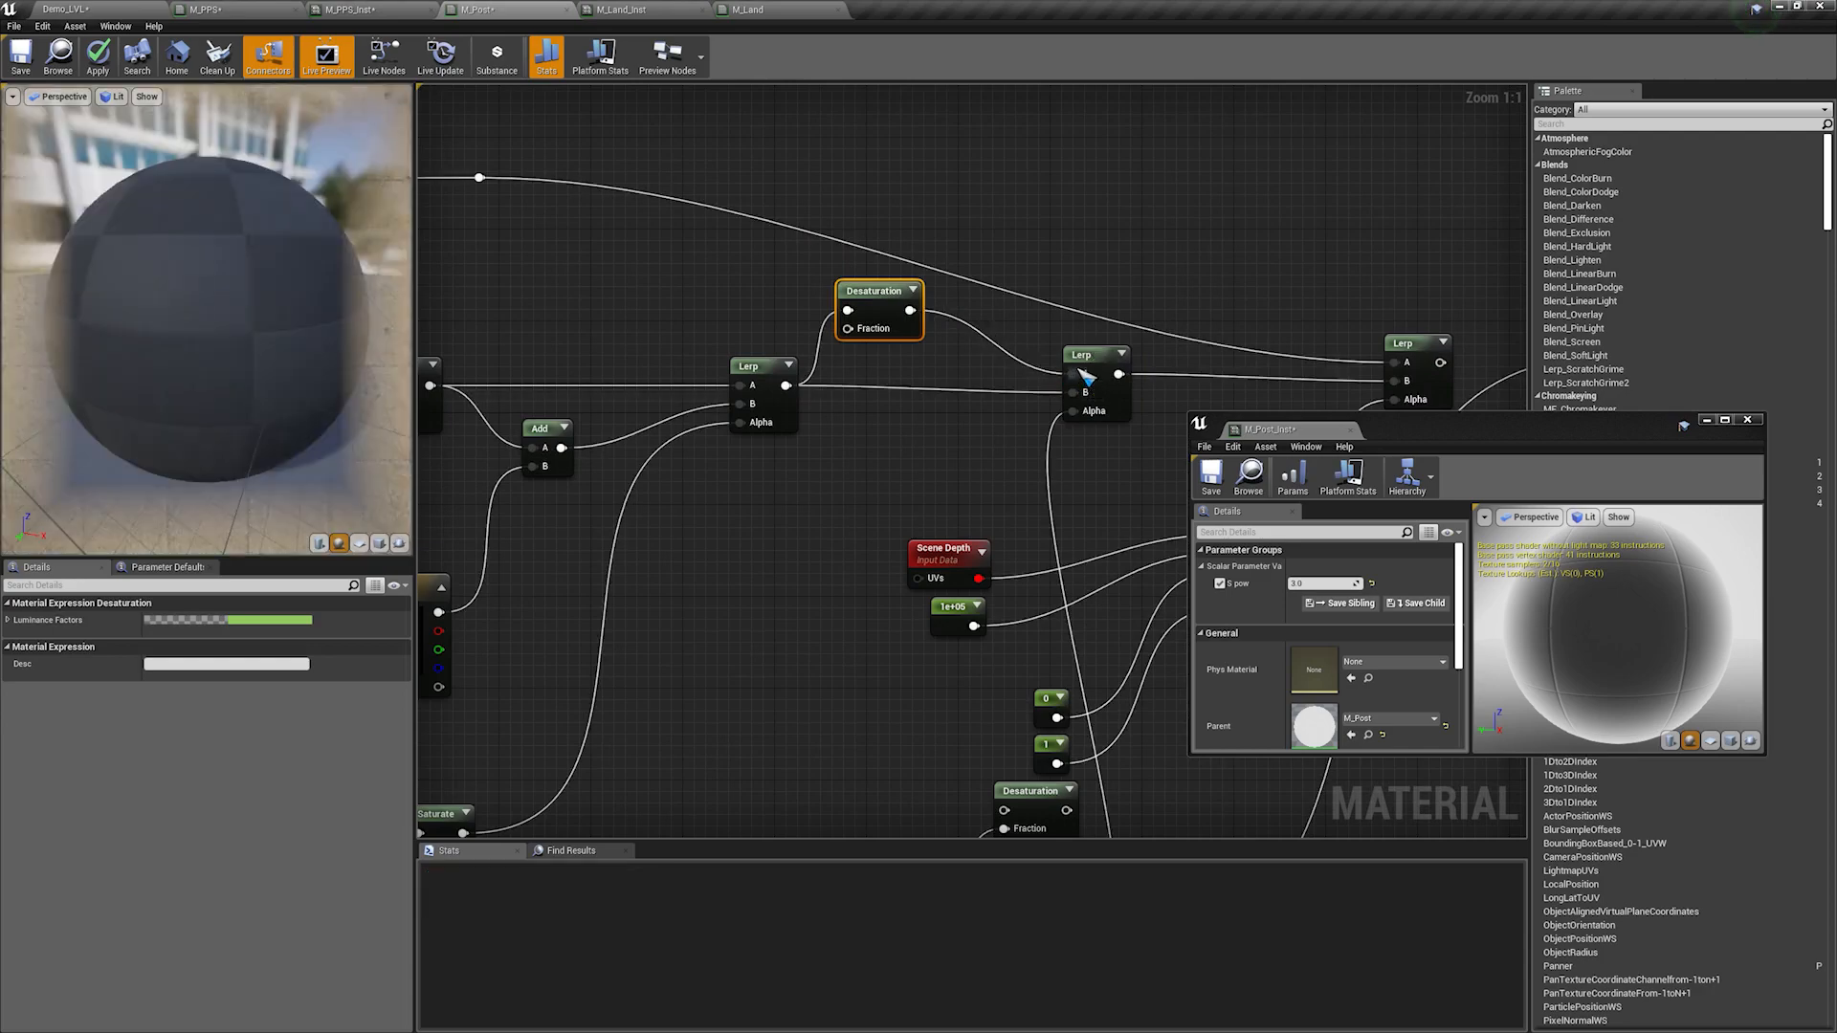
drag(868, 287, 900, 283)
Step: Add a scalar parameter named Saturate, connect it to the new Desaturation's Fraction and apply the material
scroll(900, 377, down, 3)
right_drag(839, 491, 756, 316)
right_drag(834, 479, 846, 593)
right_drag(774, 275, 812, 343)
scroll(820, 351, up, 2)
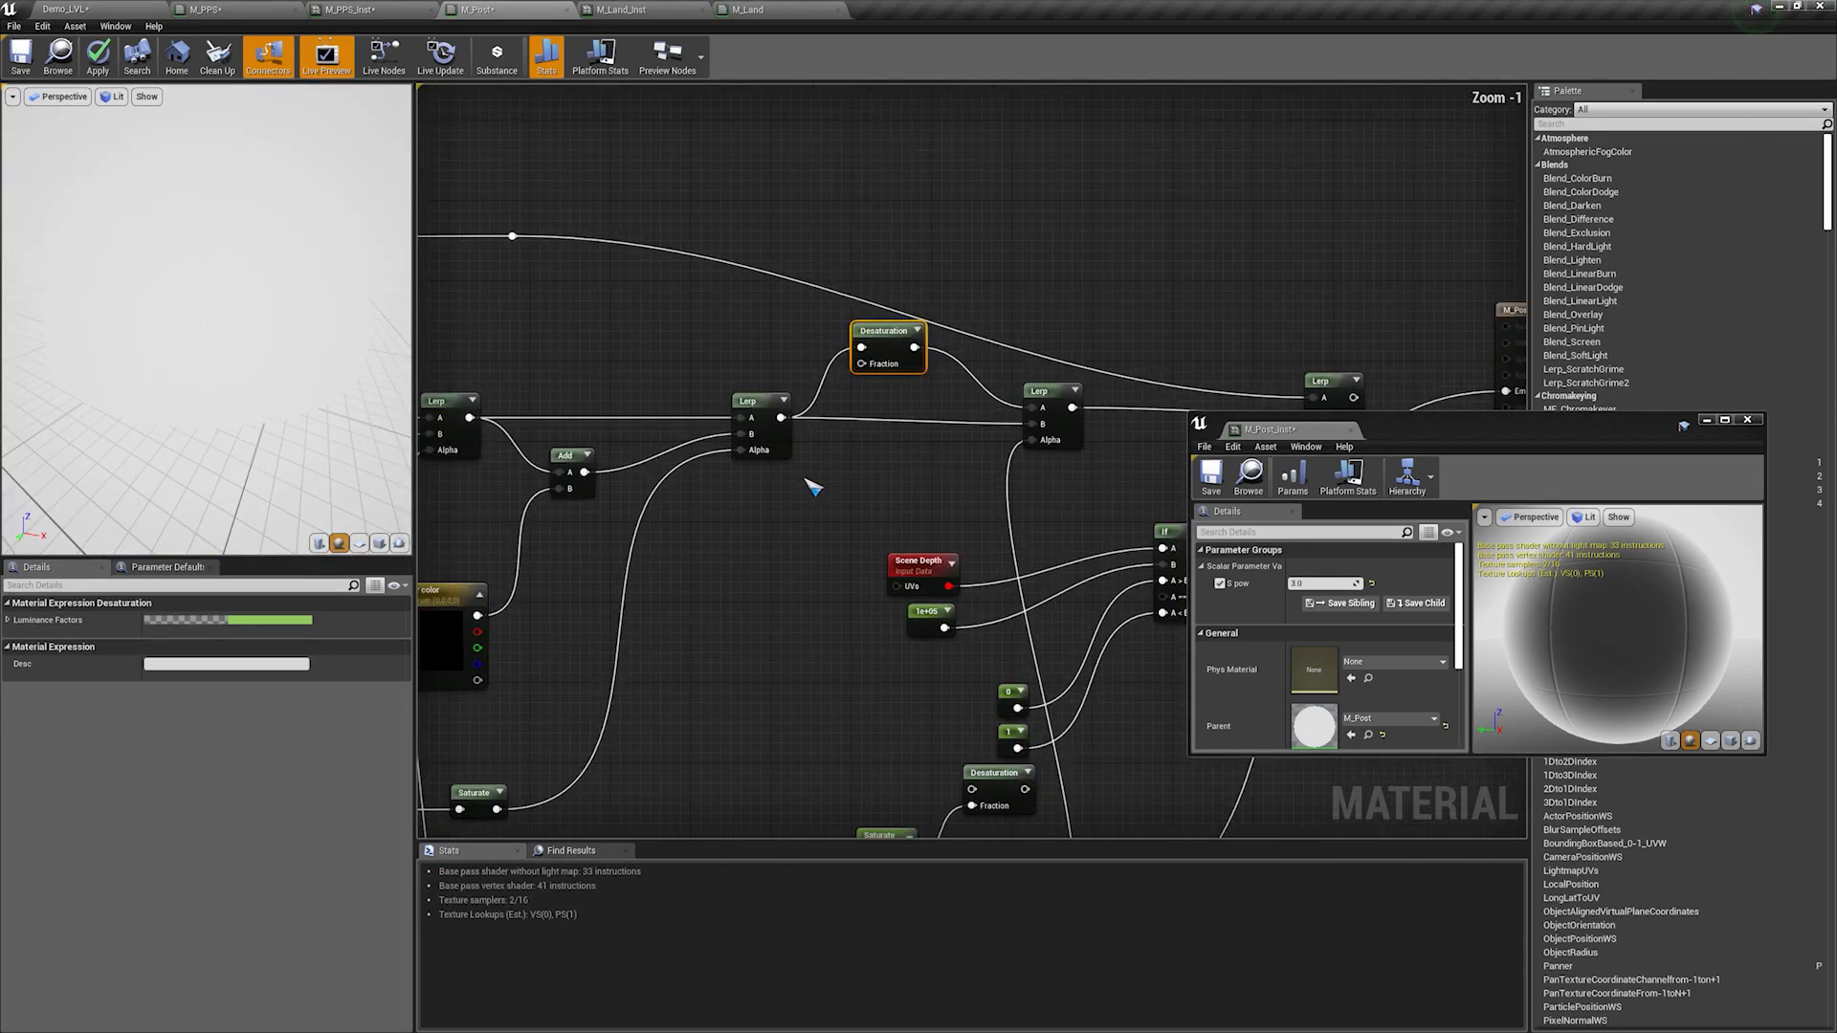
click(800, 473)
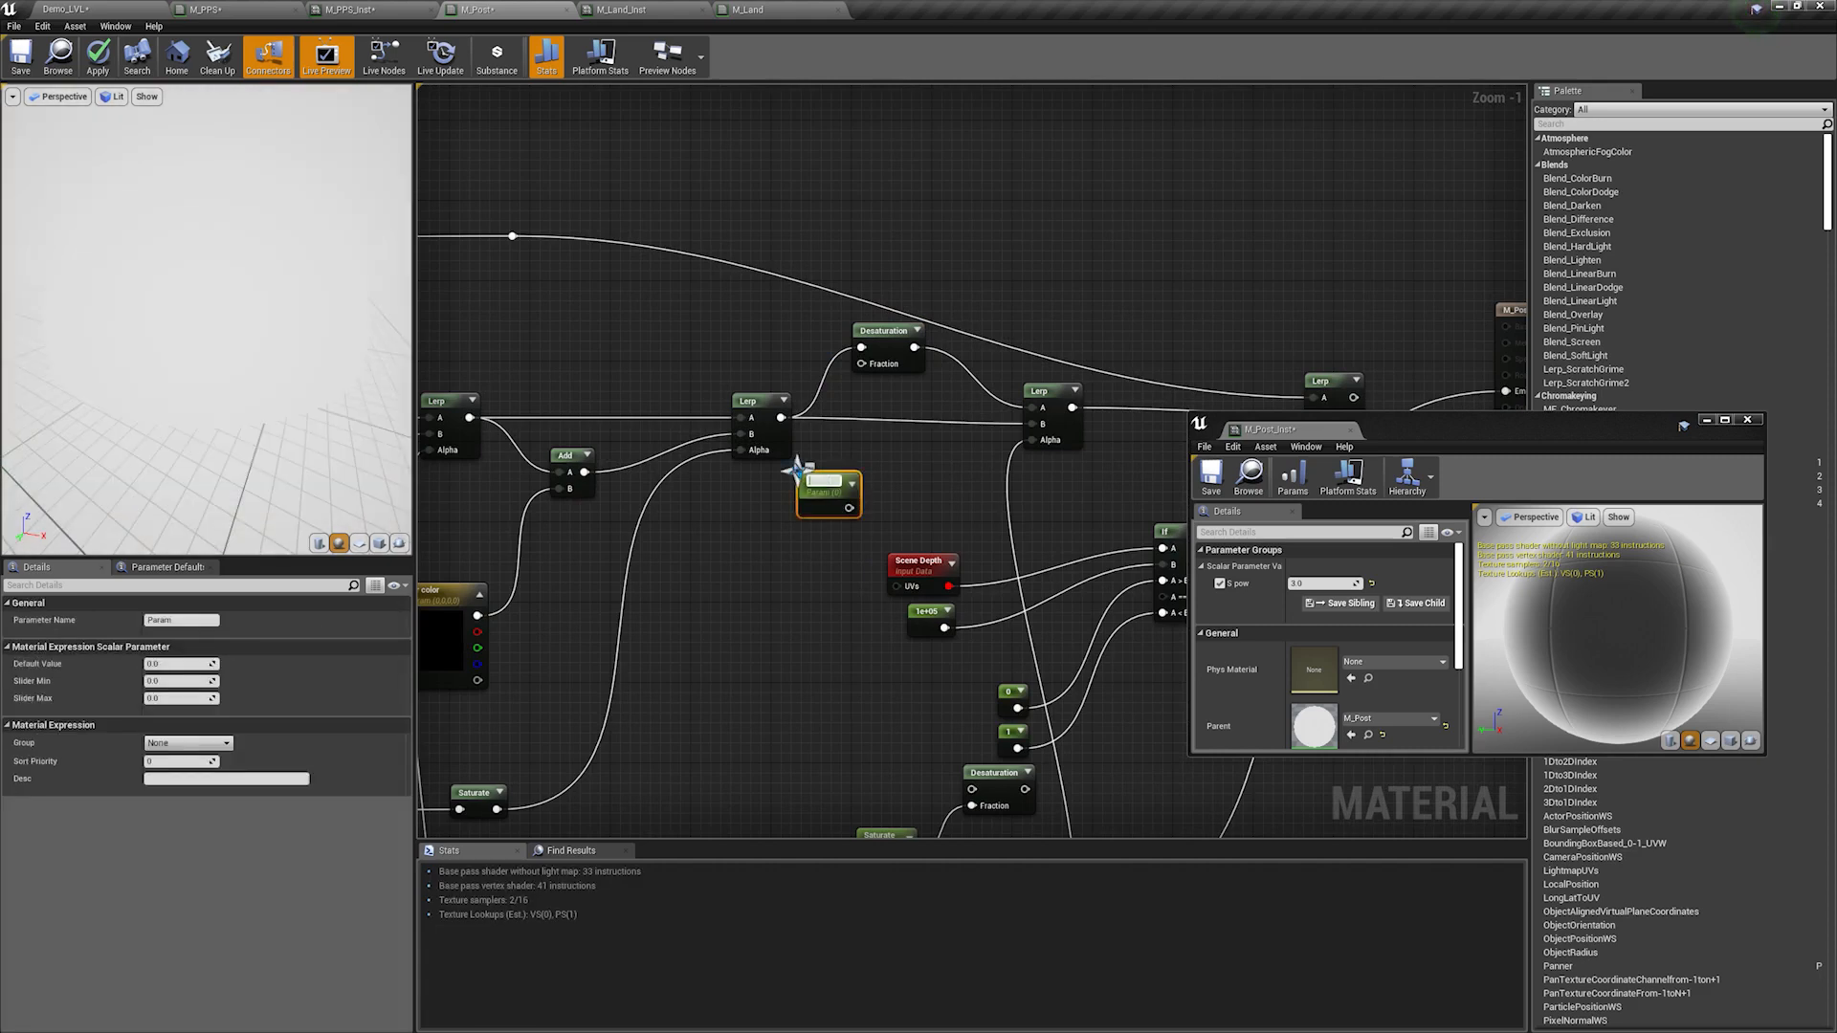
text(Saturate)
drag(849, 507, 888, 372)
click(97, 54)
Step: Reconnect the final Lerp to Emissive Color, apply the material and return to the Demo_LVL level
right_drag(1058, 282, 758, 231)
drag(1054, 347, 1229, 346)
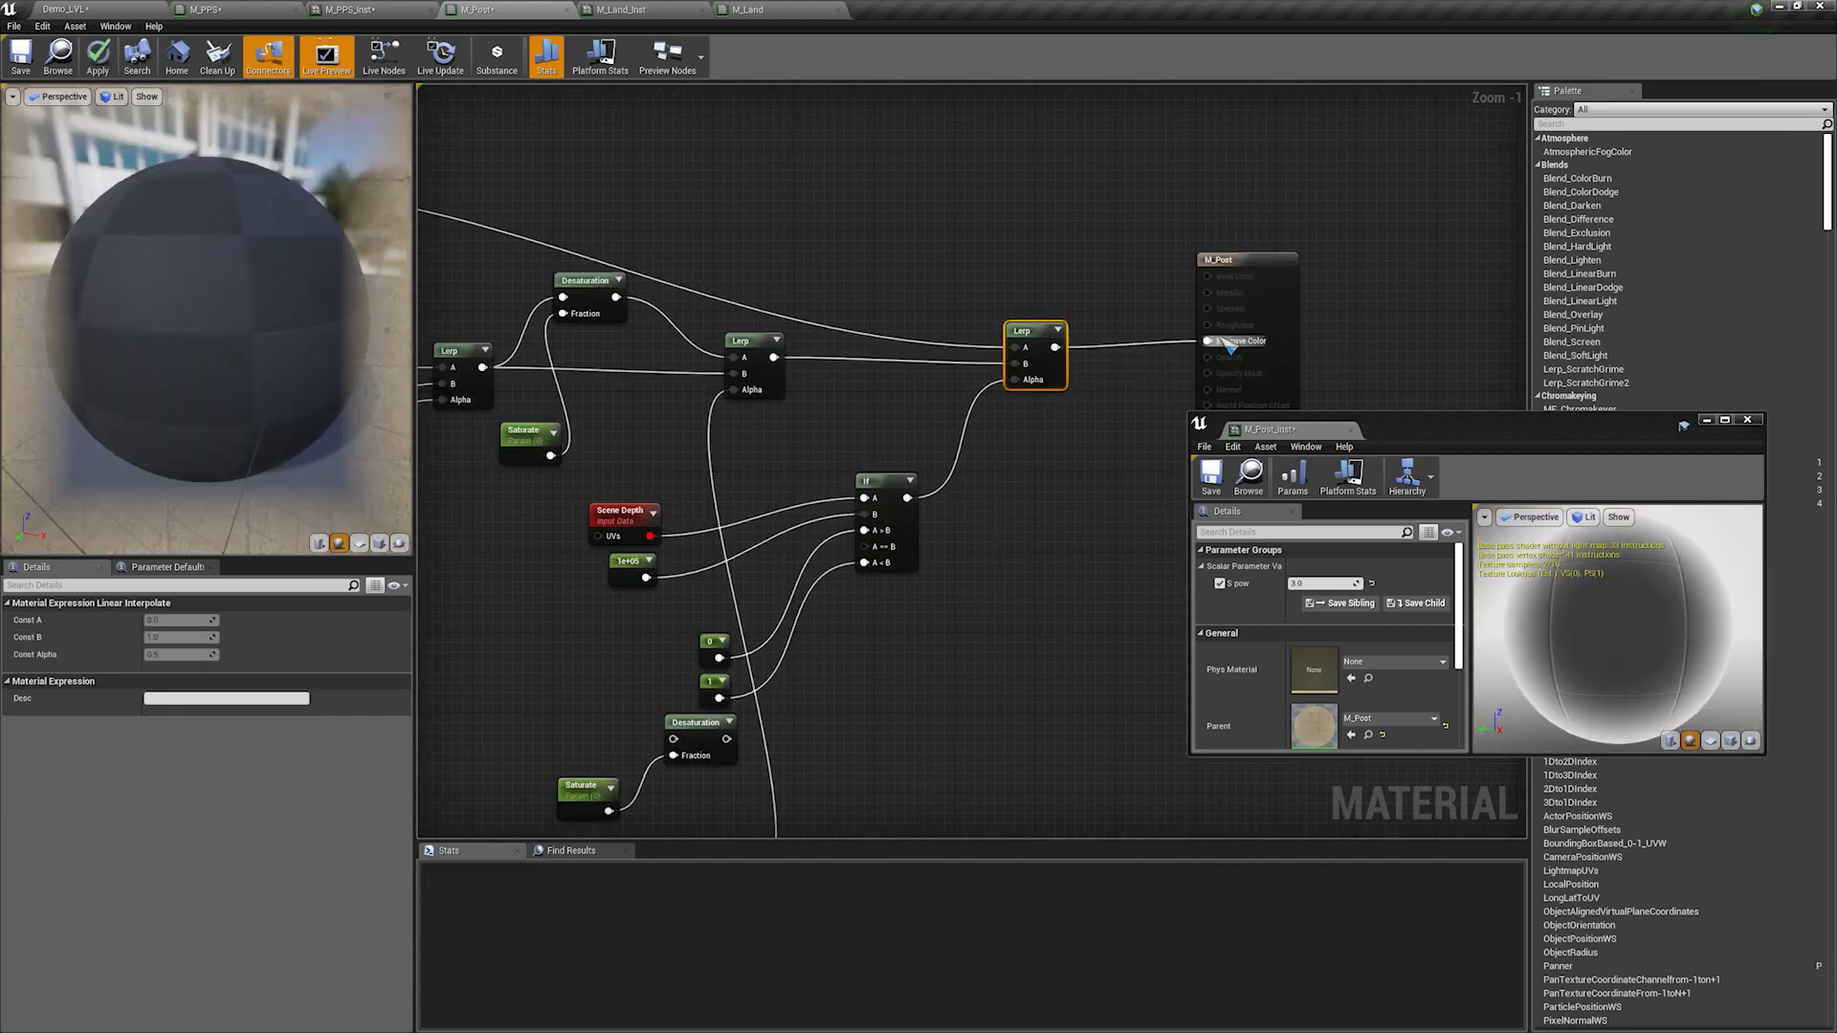
click(97, 55)
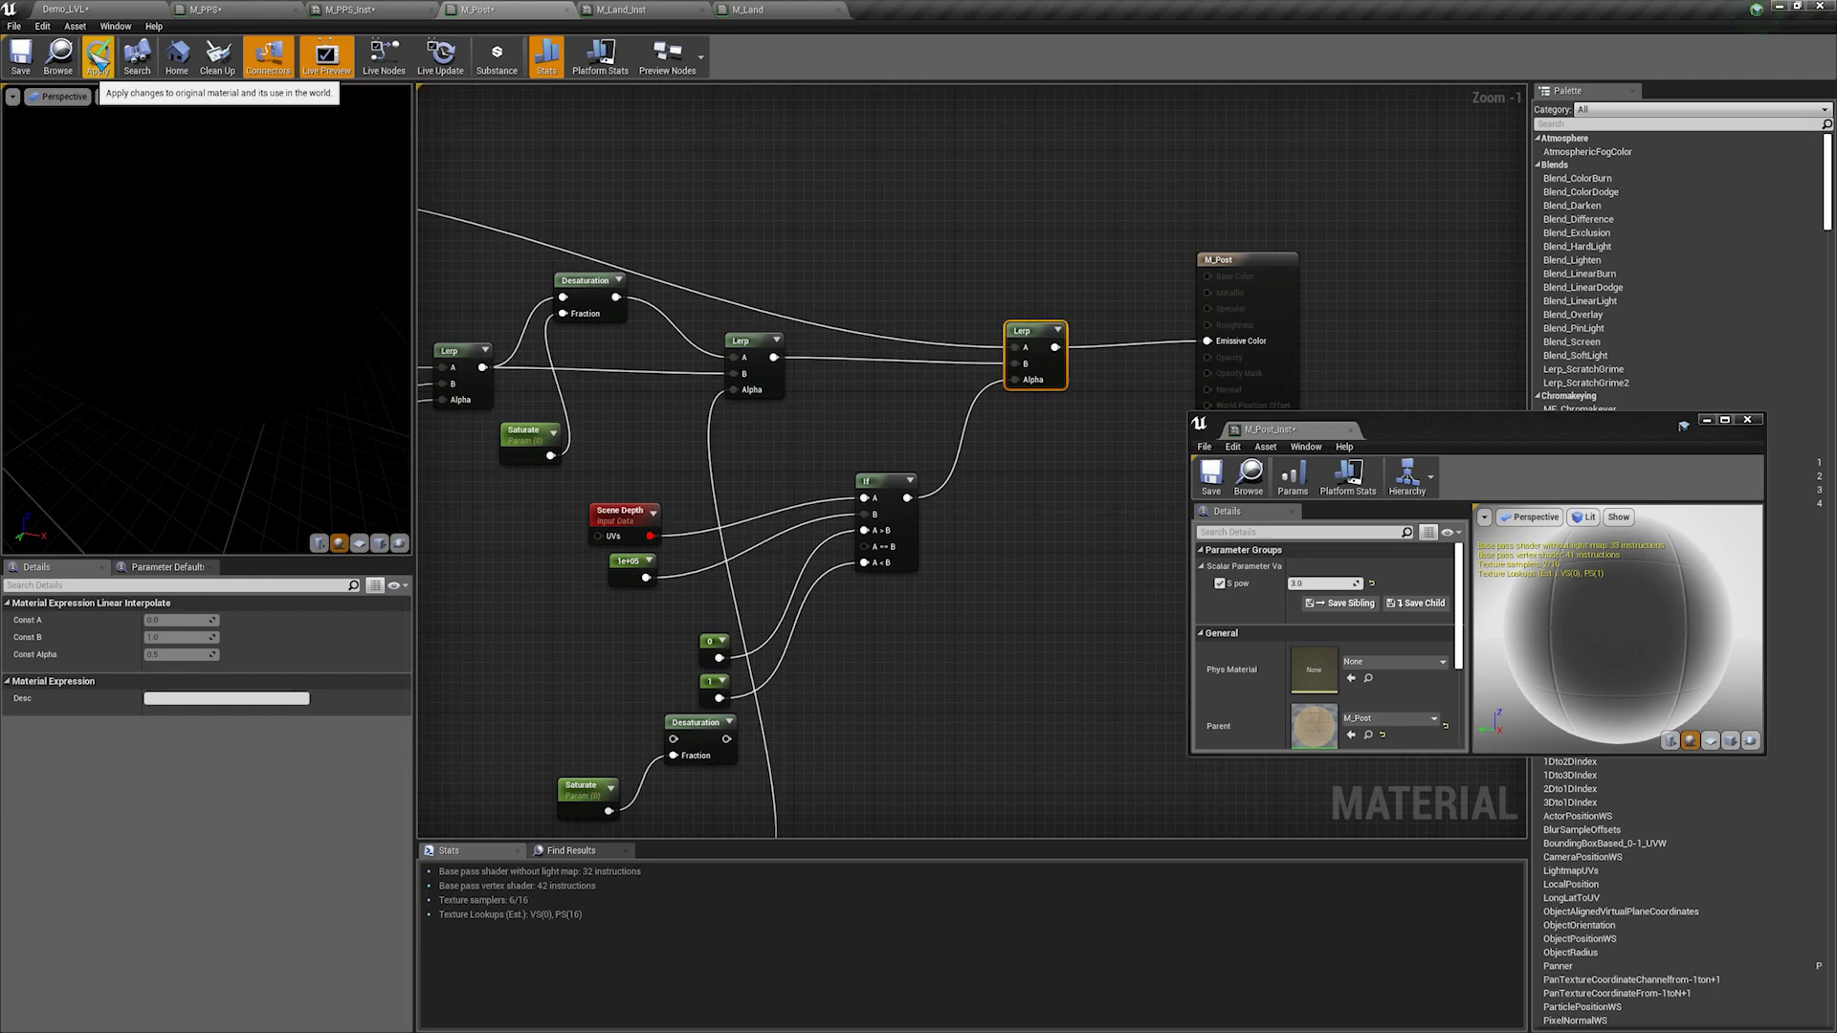
click(91, 10)
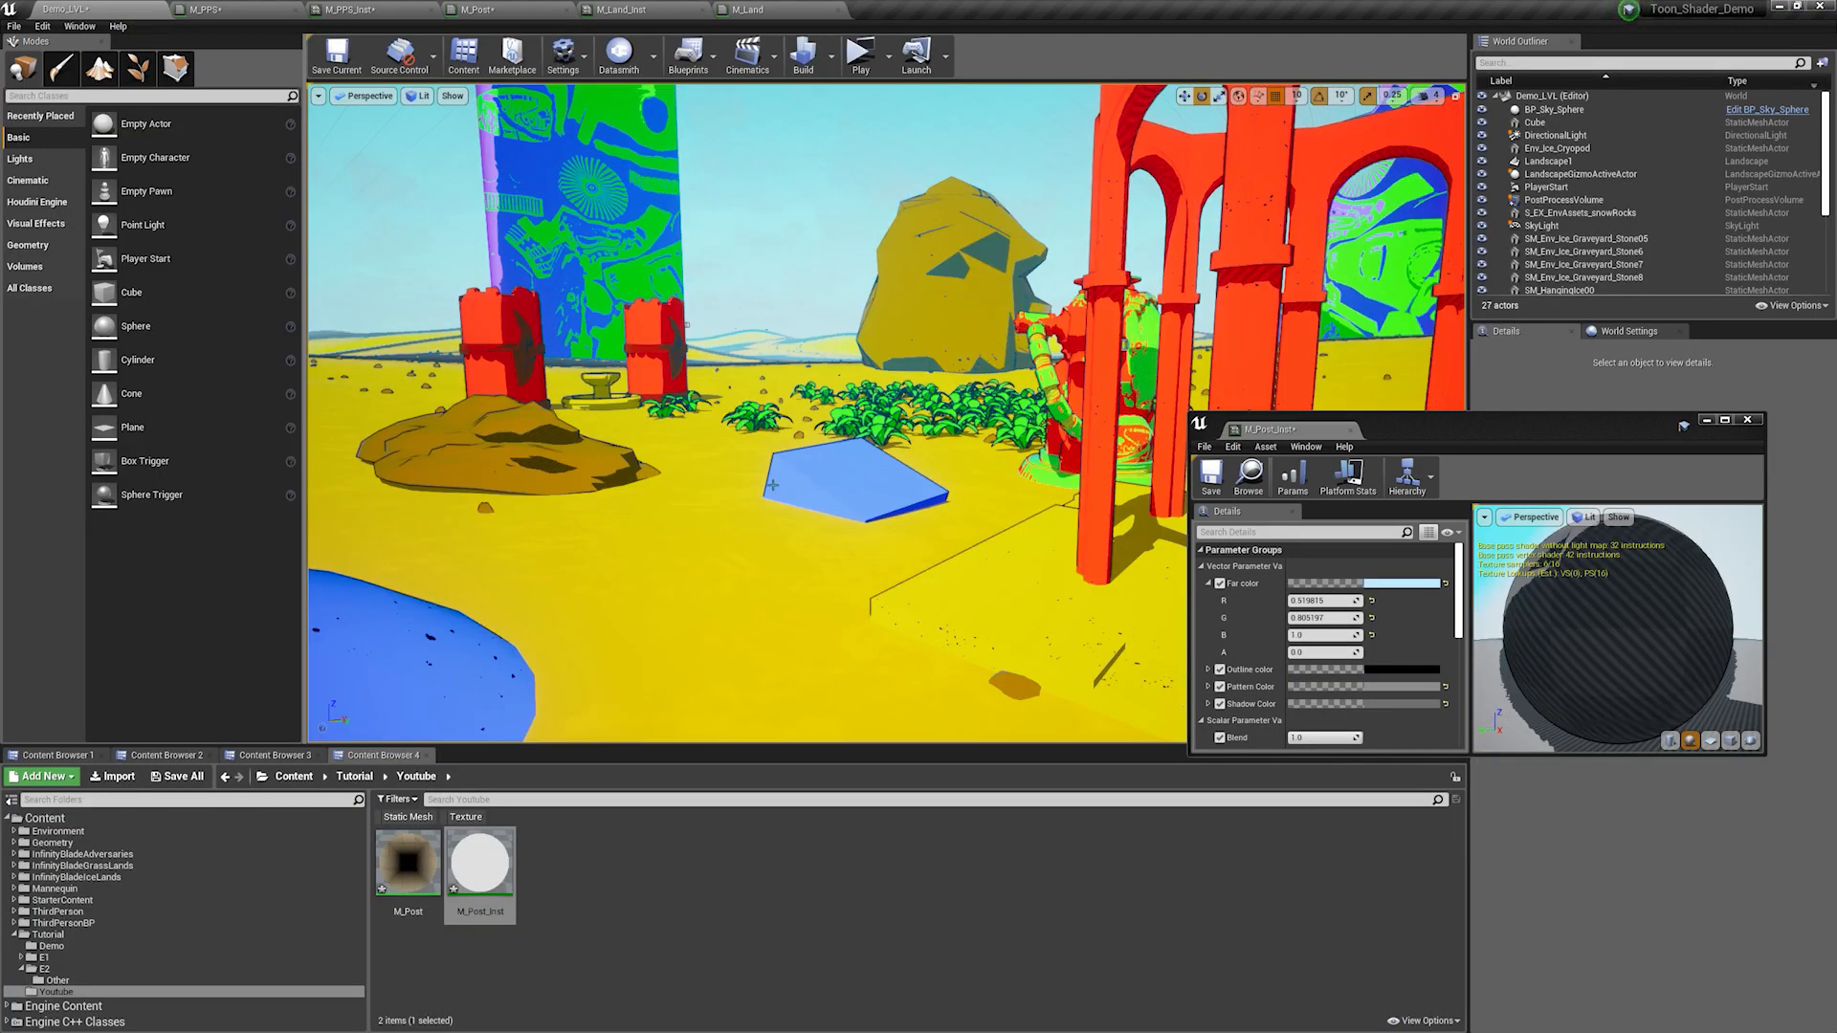
Step: Set the instance's Saturate parameter to -0.5 and check the arches up close
right_drag(772, 489, 1116, 573)
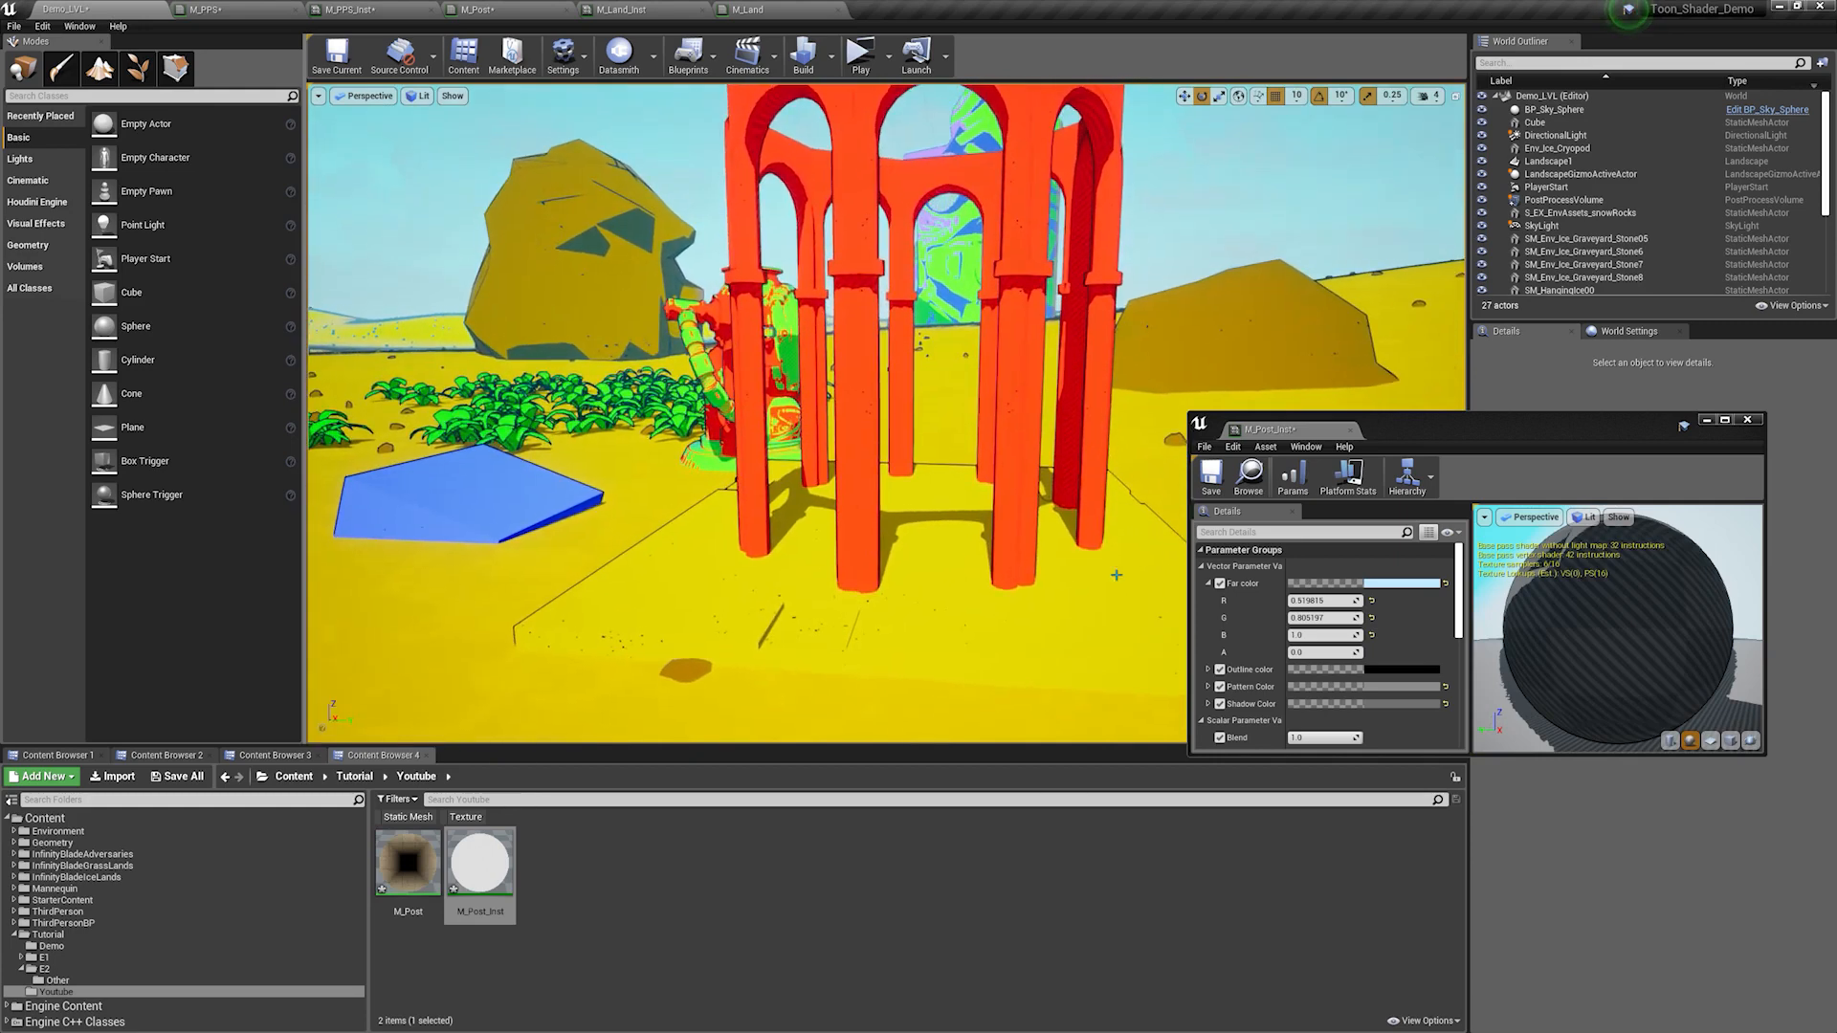
scroll(1280, 639, down, 3)
scroll(1279, 639, down, 2)
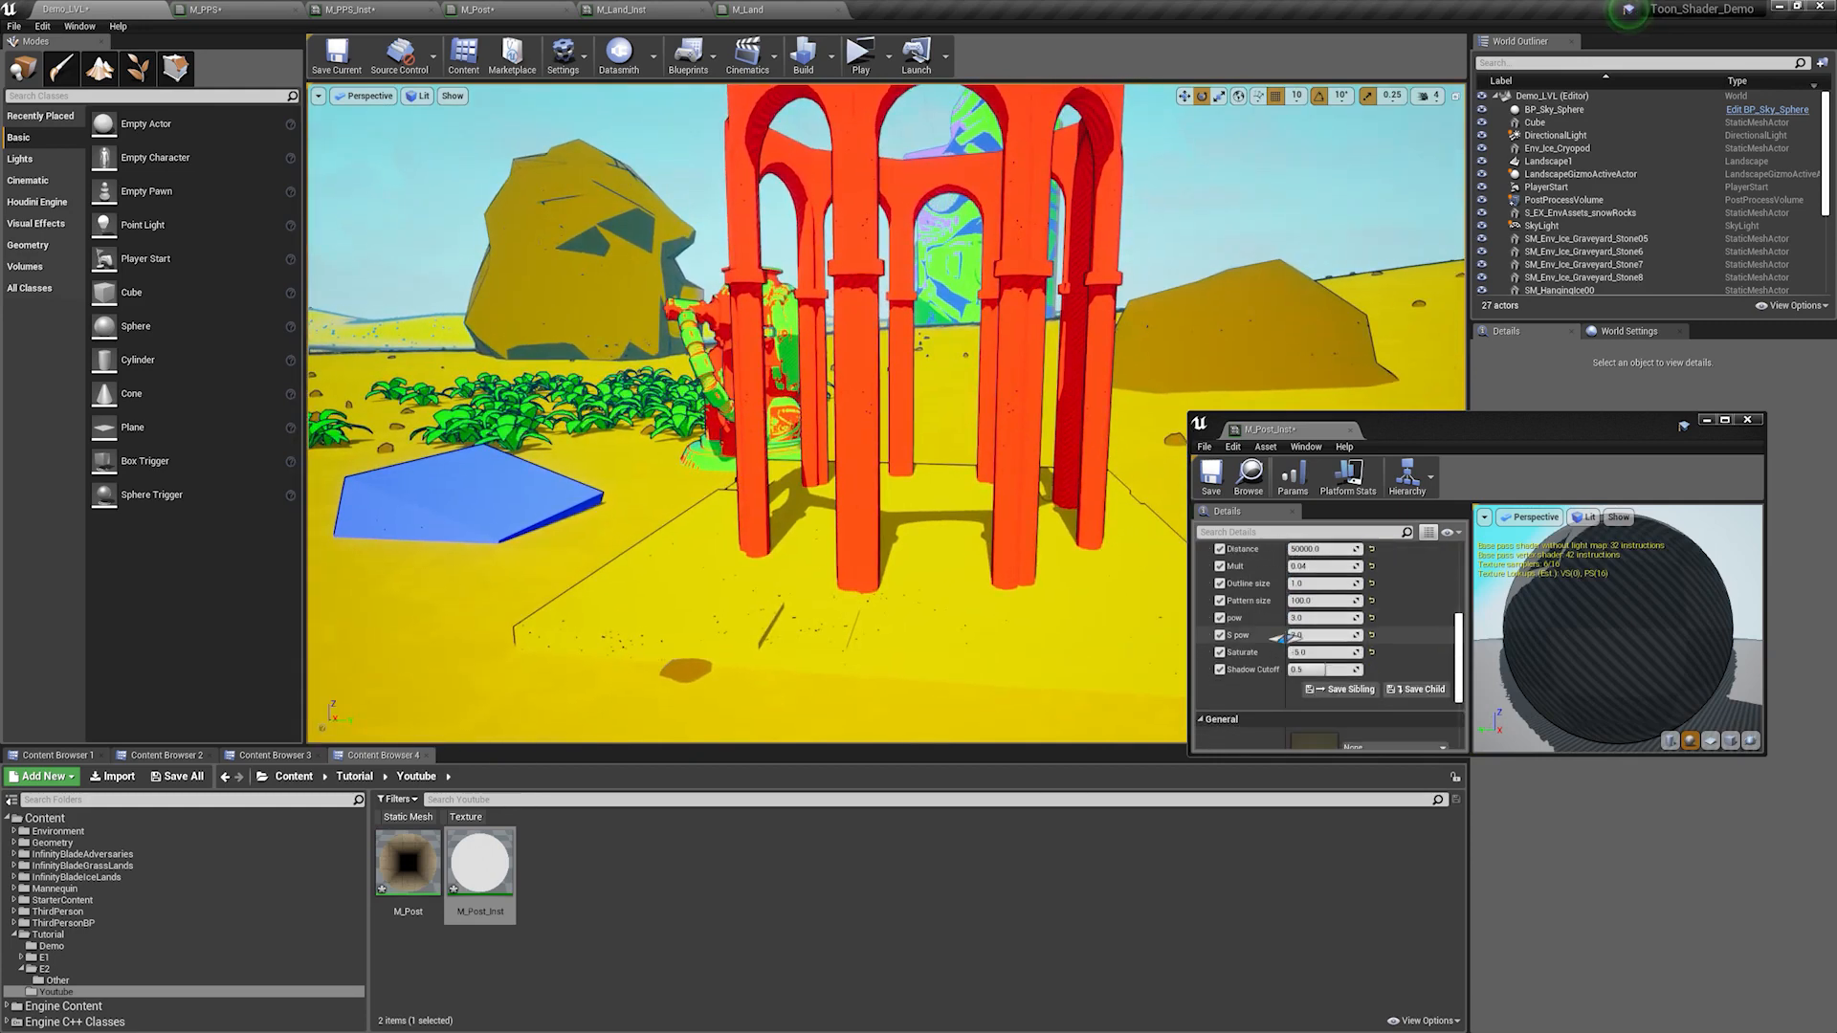
click(1328, 654)
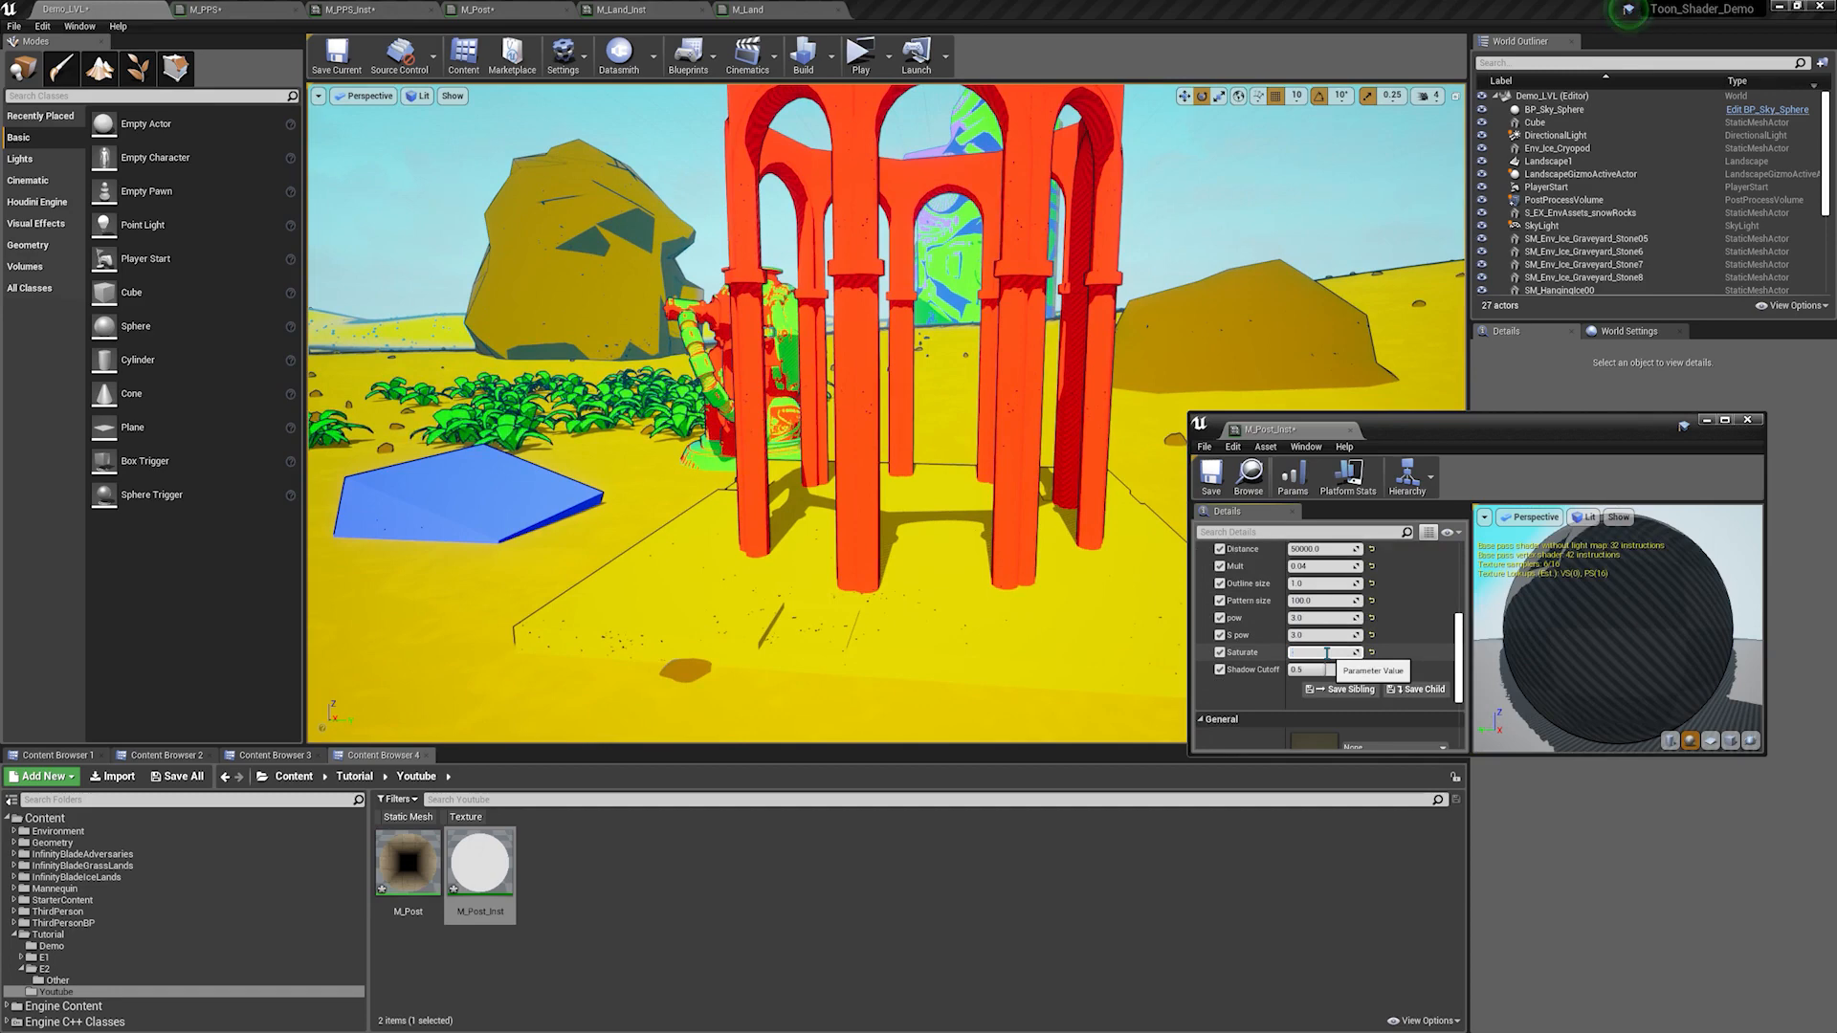
key(Return)
key(w)
right_drag(1005, 421, 1005, 450)
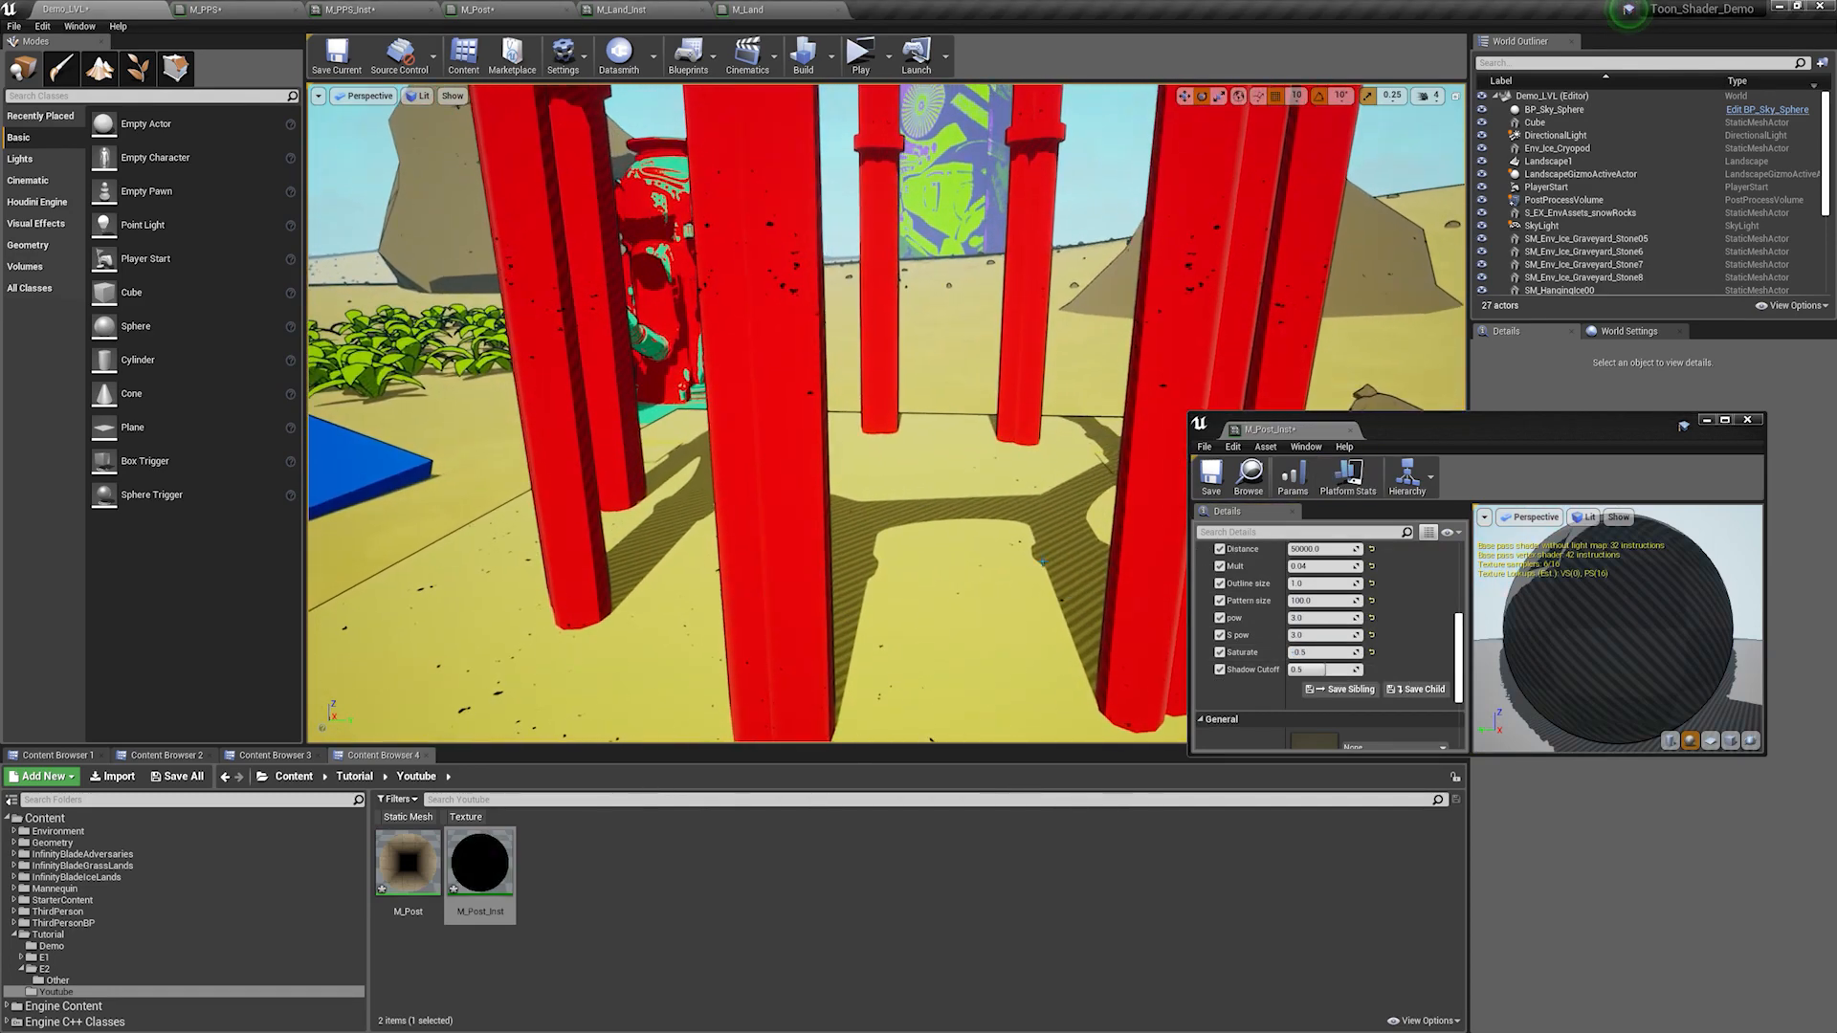
Step: Try the instance's S pow at 1, settle on 0.5 and inspect the pillars
click(1337, 635)
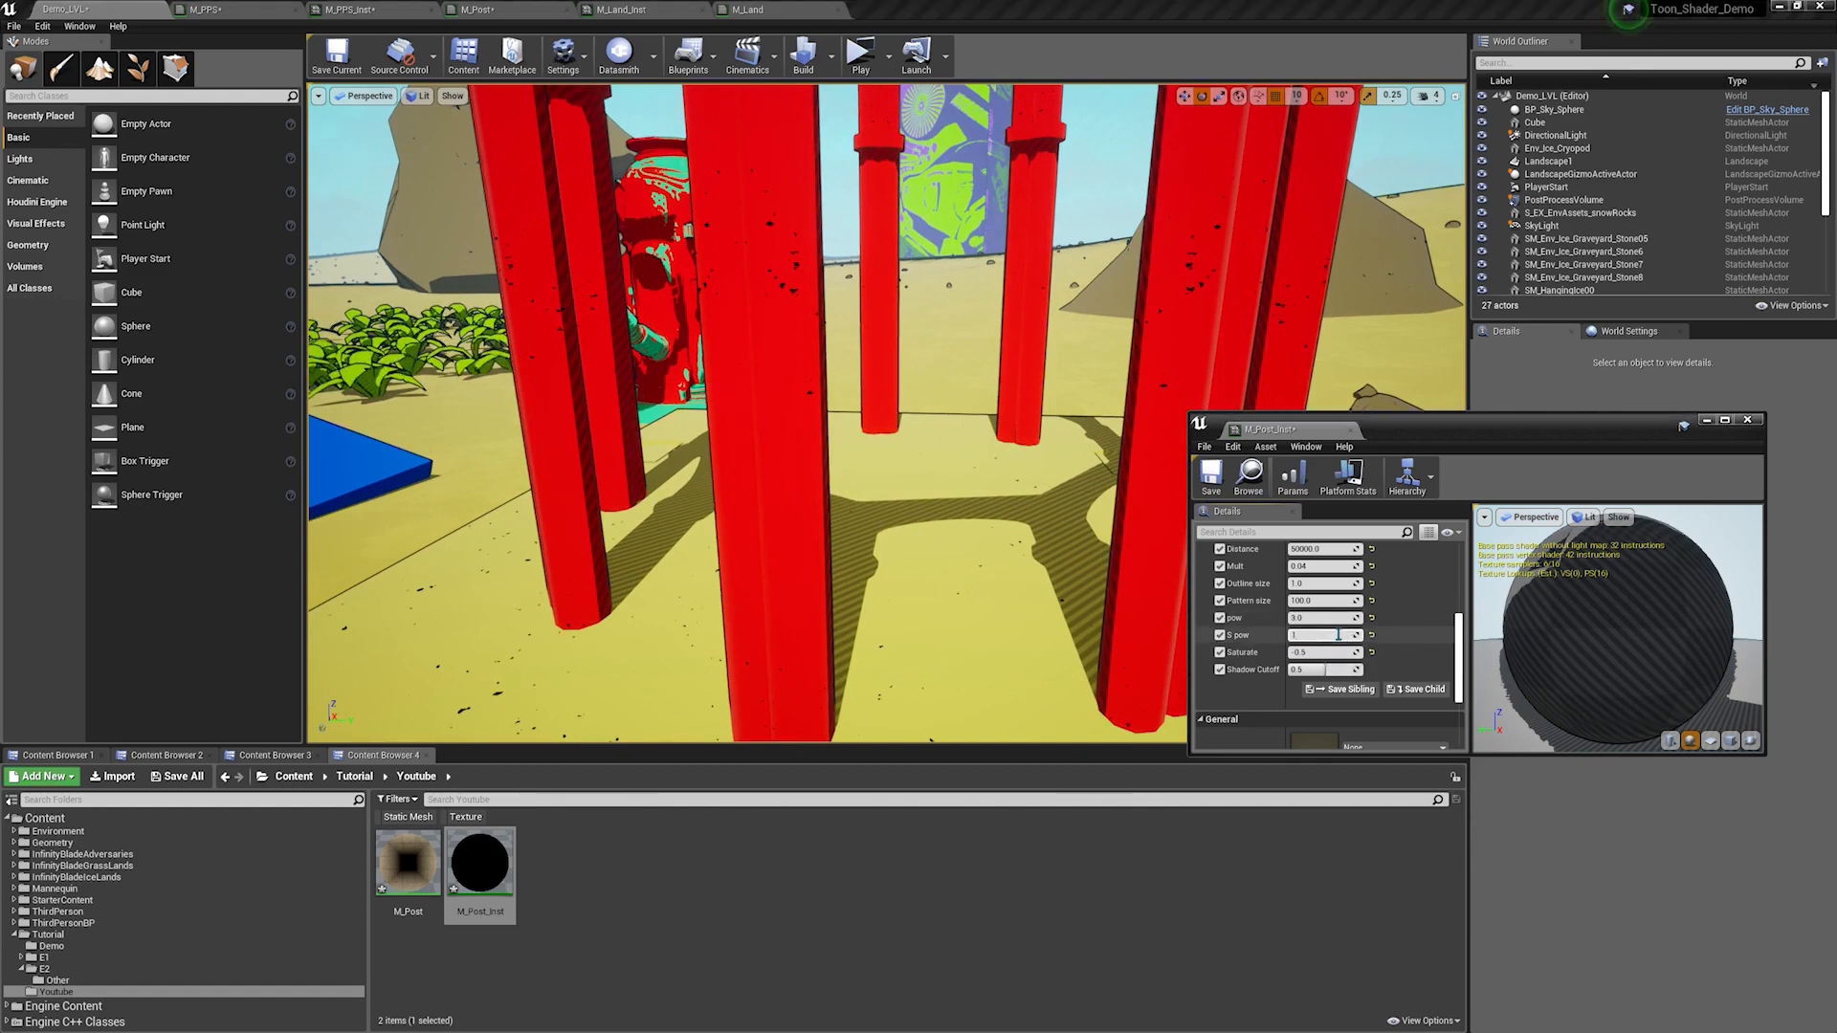
key(Return)
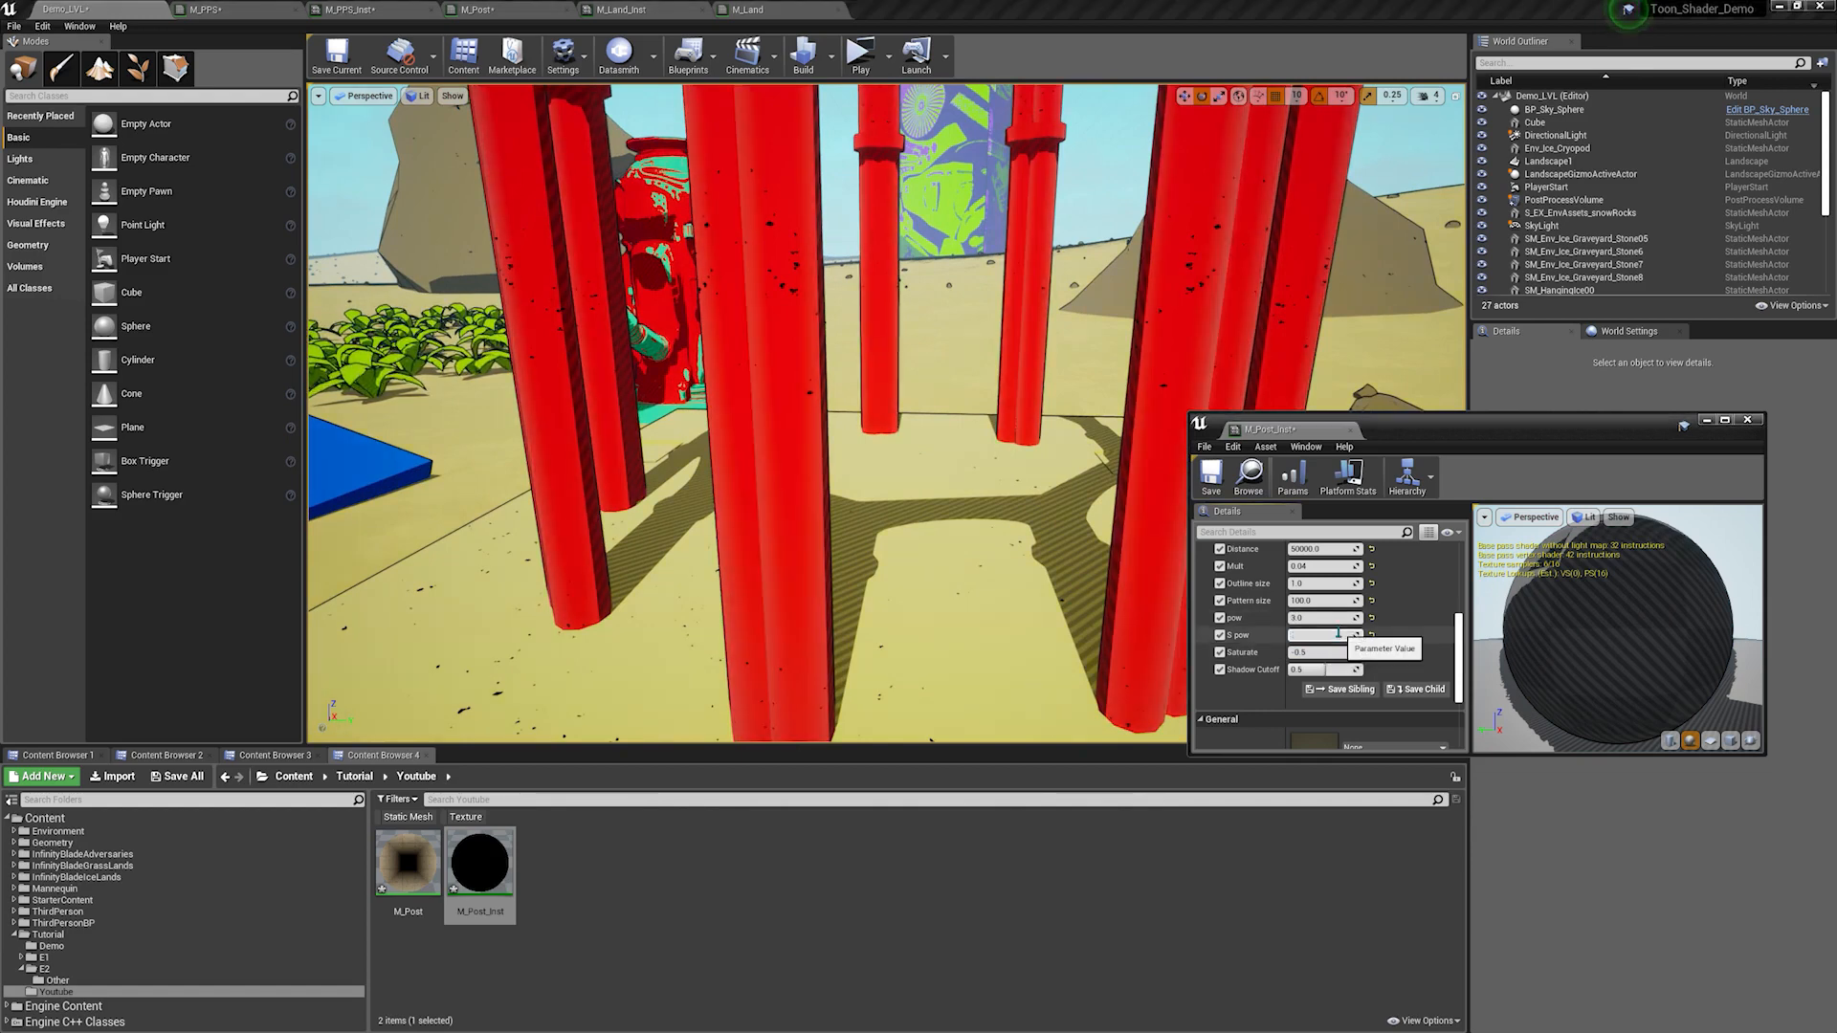
text(0.5)
key(Return)
right_drag(602, 517, 815, 374)
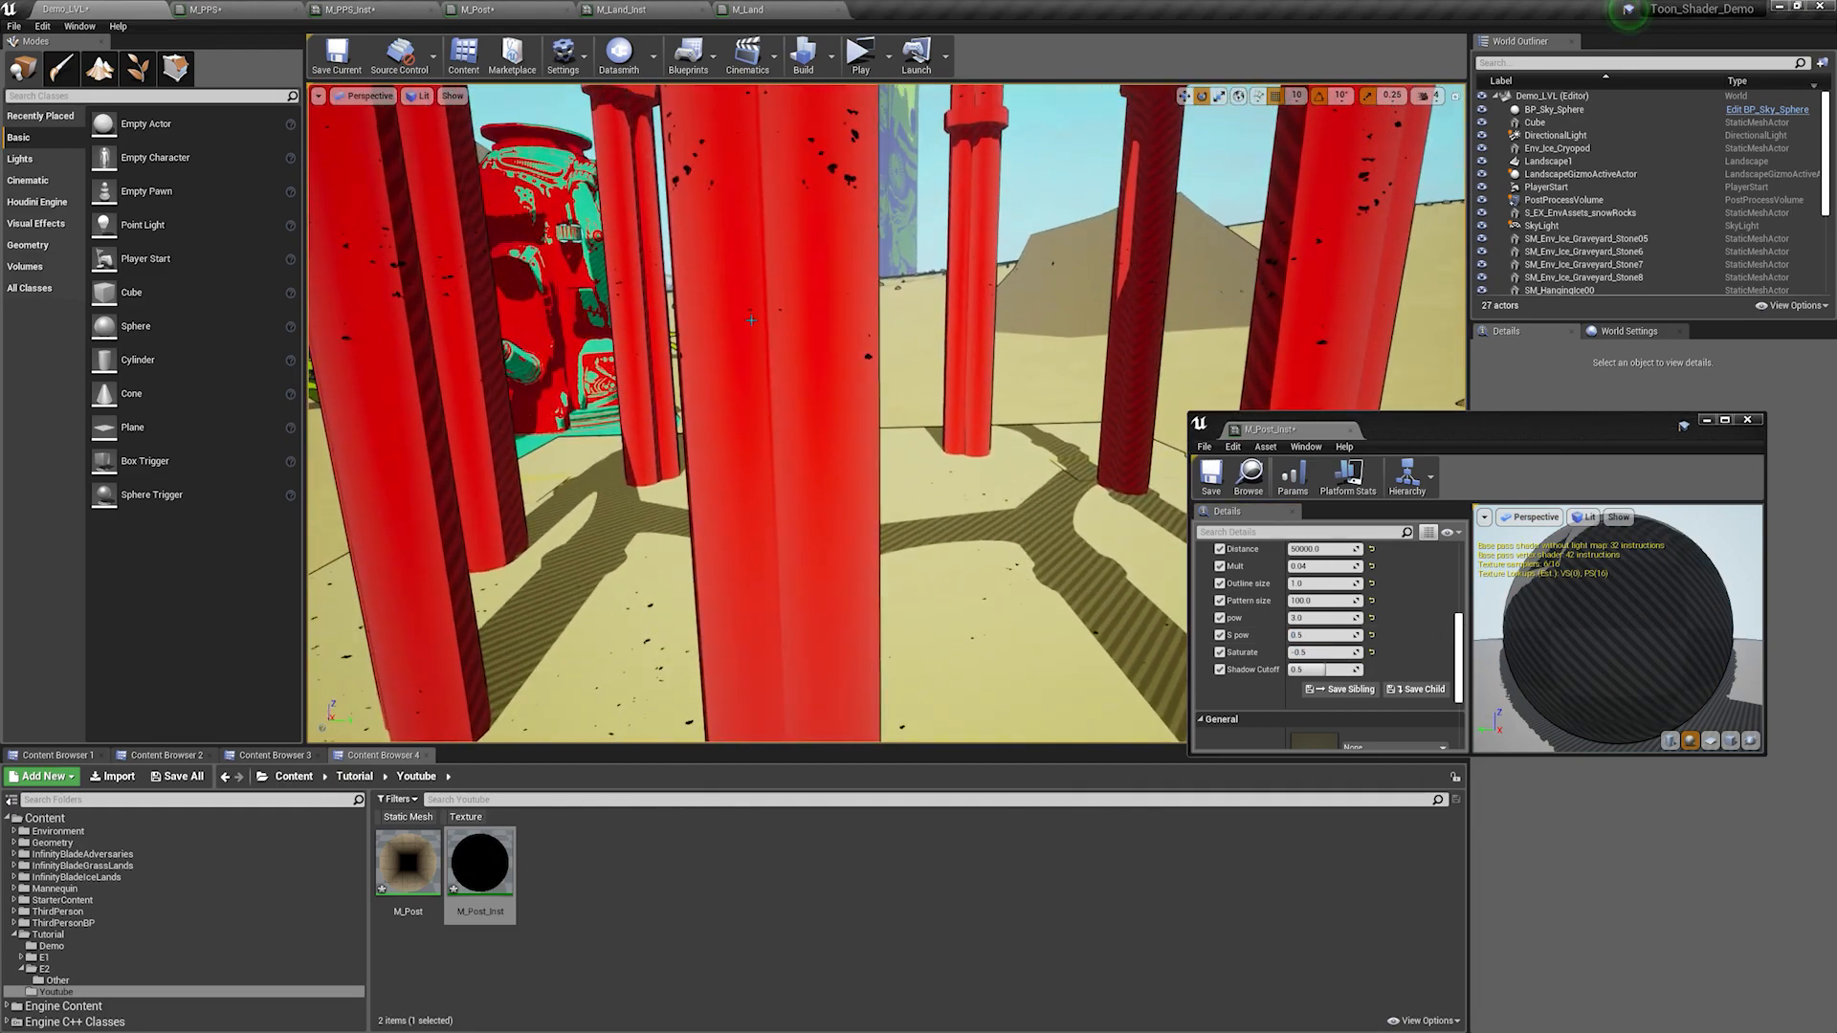
right_drag(762, 330, 512, 454)
Step: Play the level in a standalone preview and walk the character around to examine the toon shading
click(863, 69)
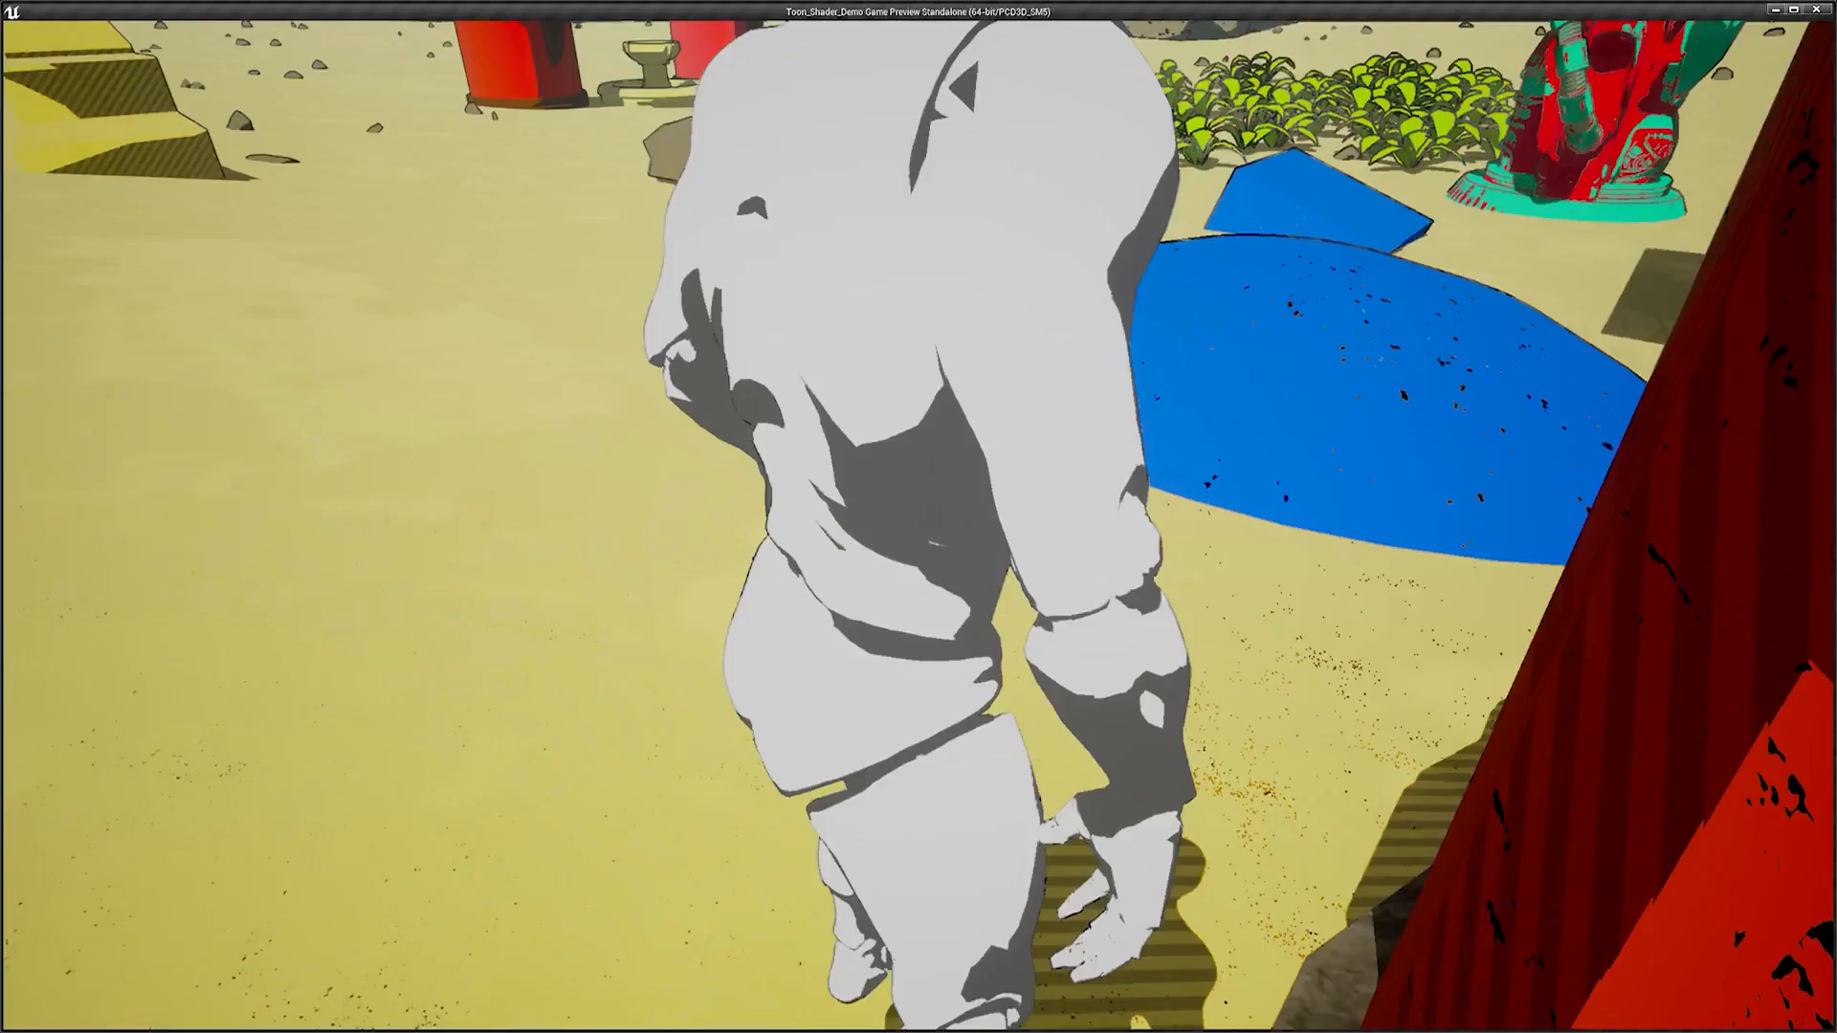
key(w)
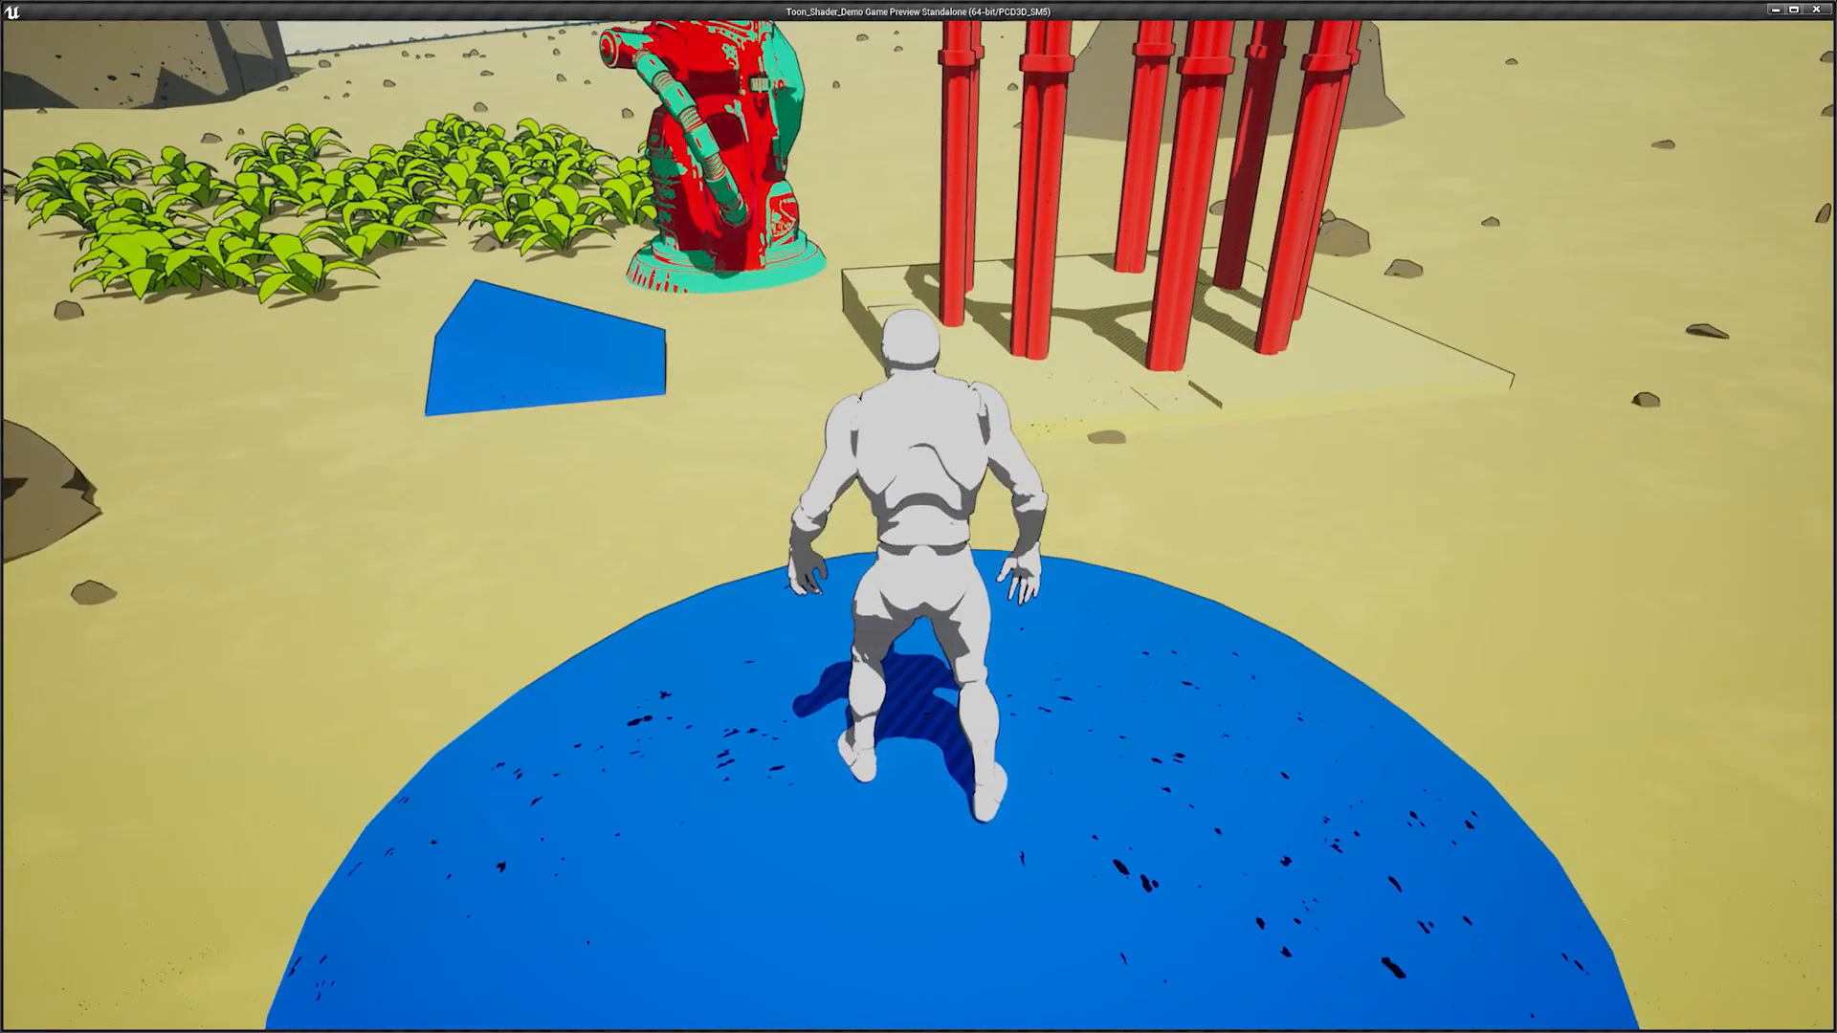
key(w)
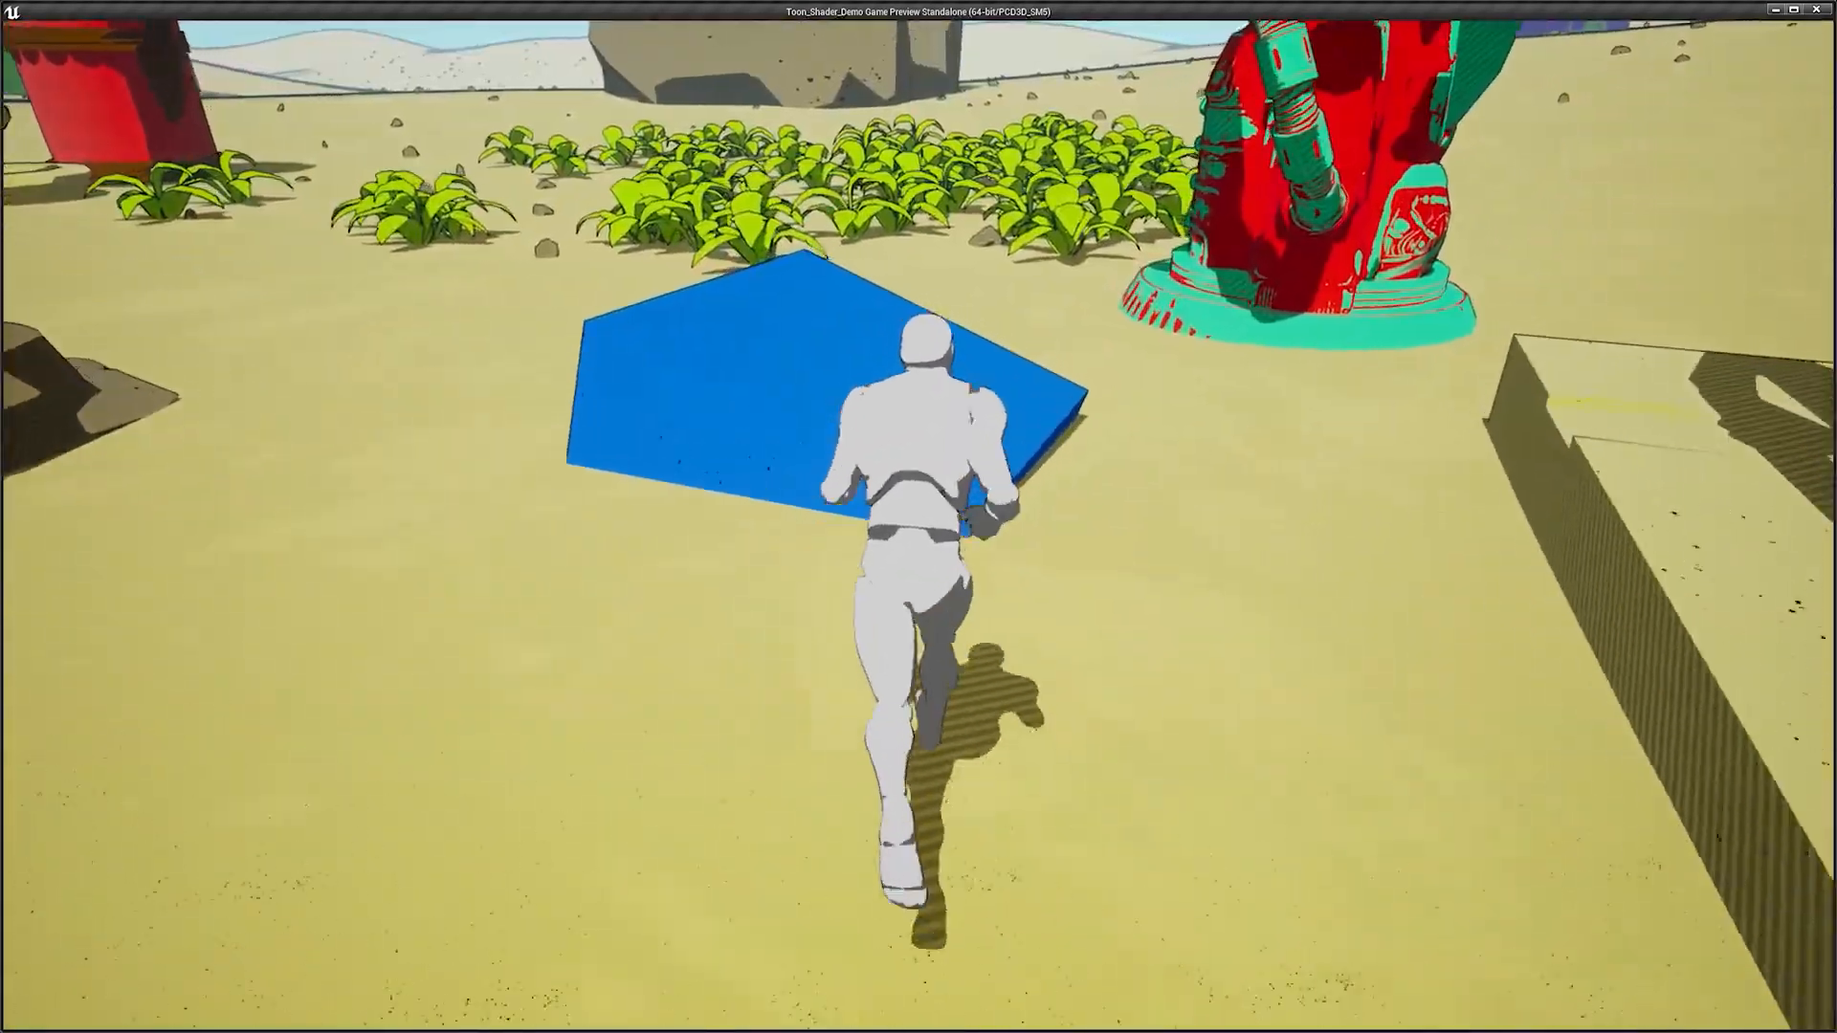